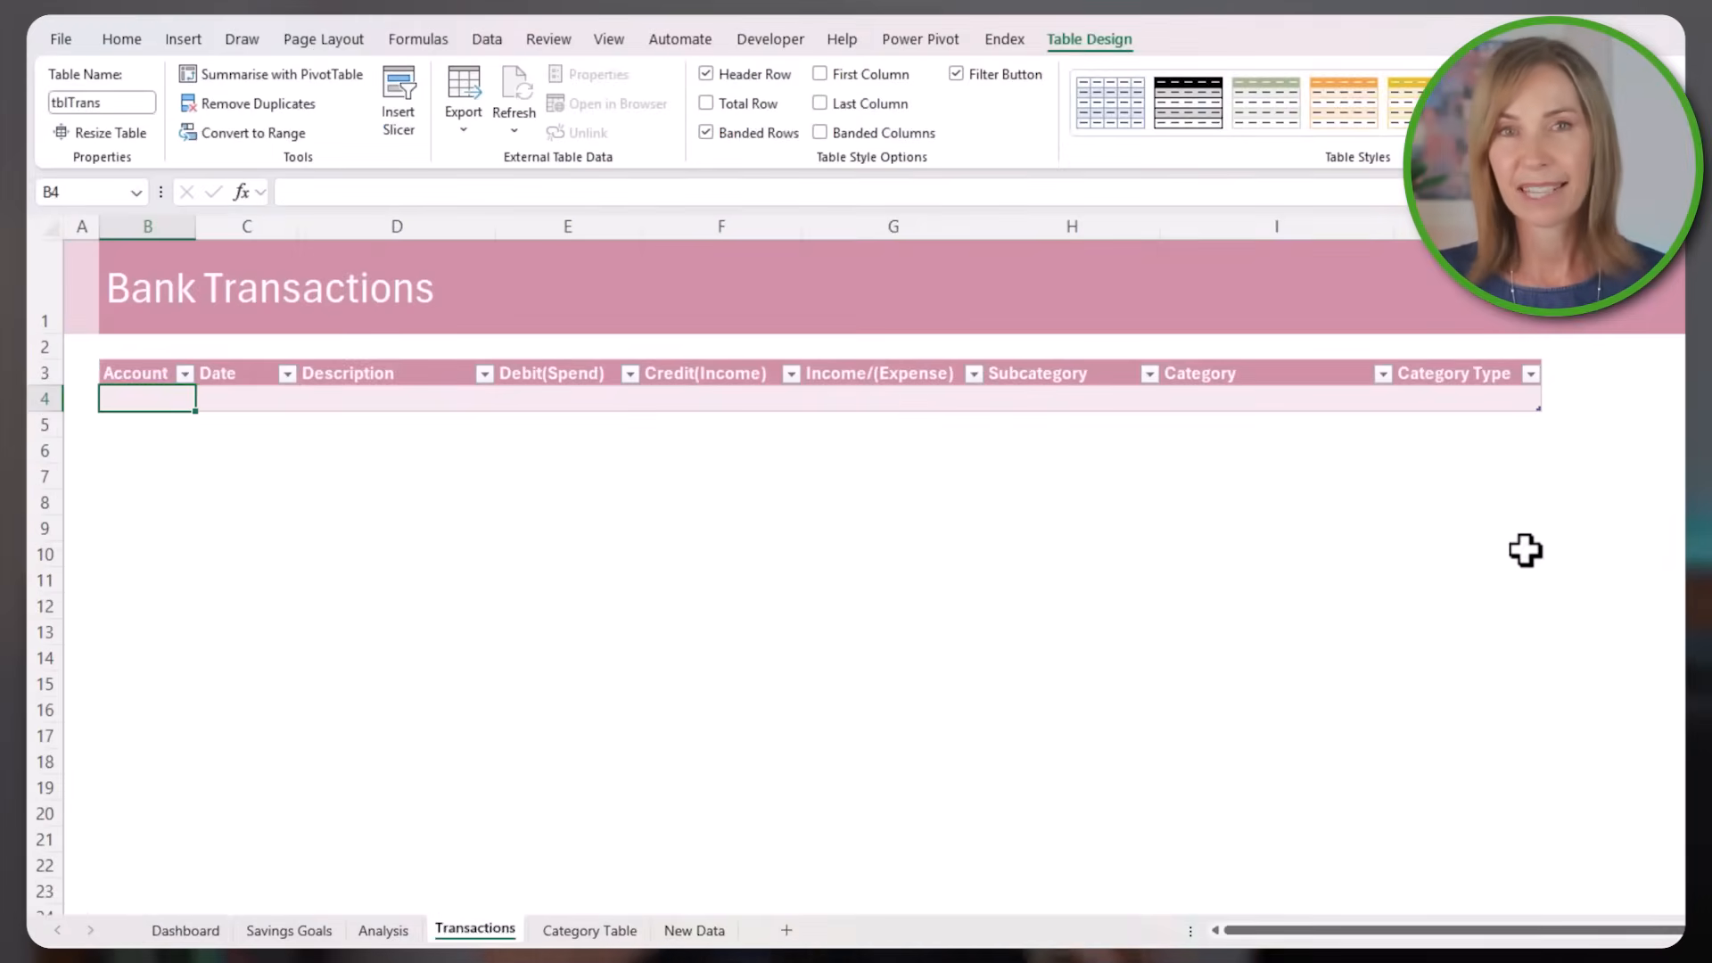
Refresh all of the workbook's data to update the Income and Expense Dashboard
key("ctrl+v")
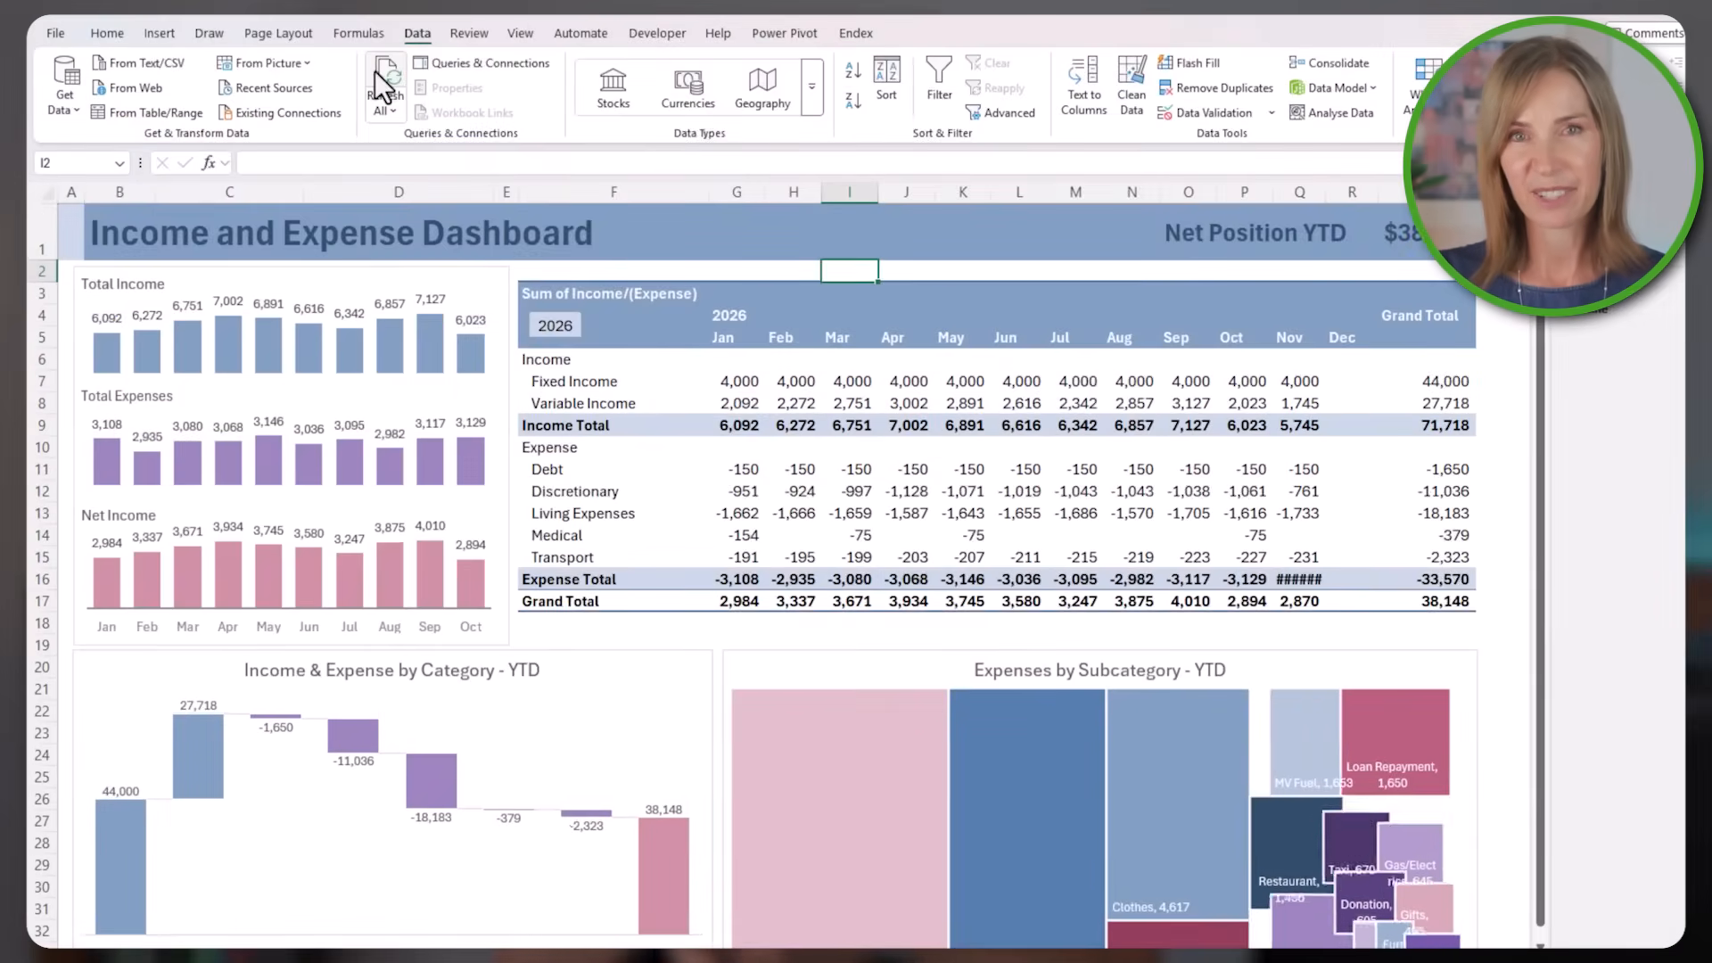
left_click(378, 73)
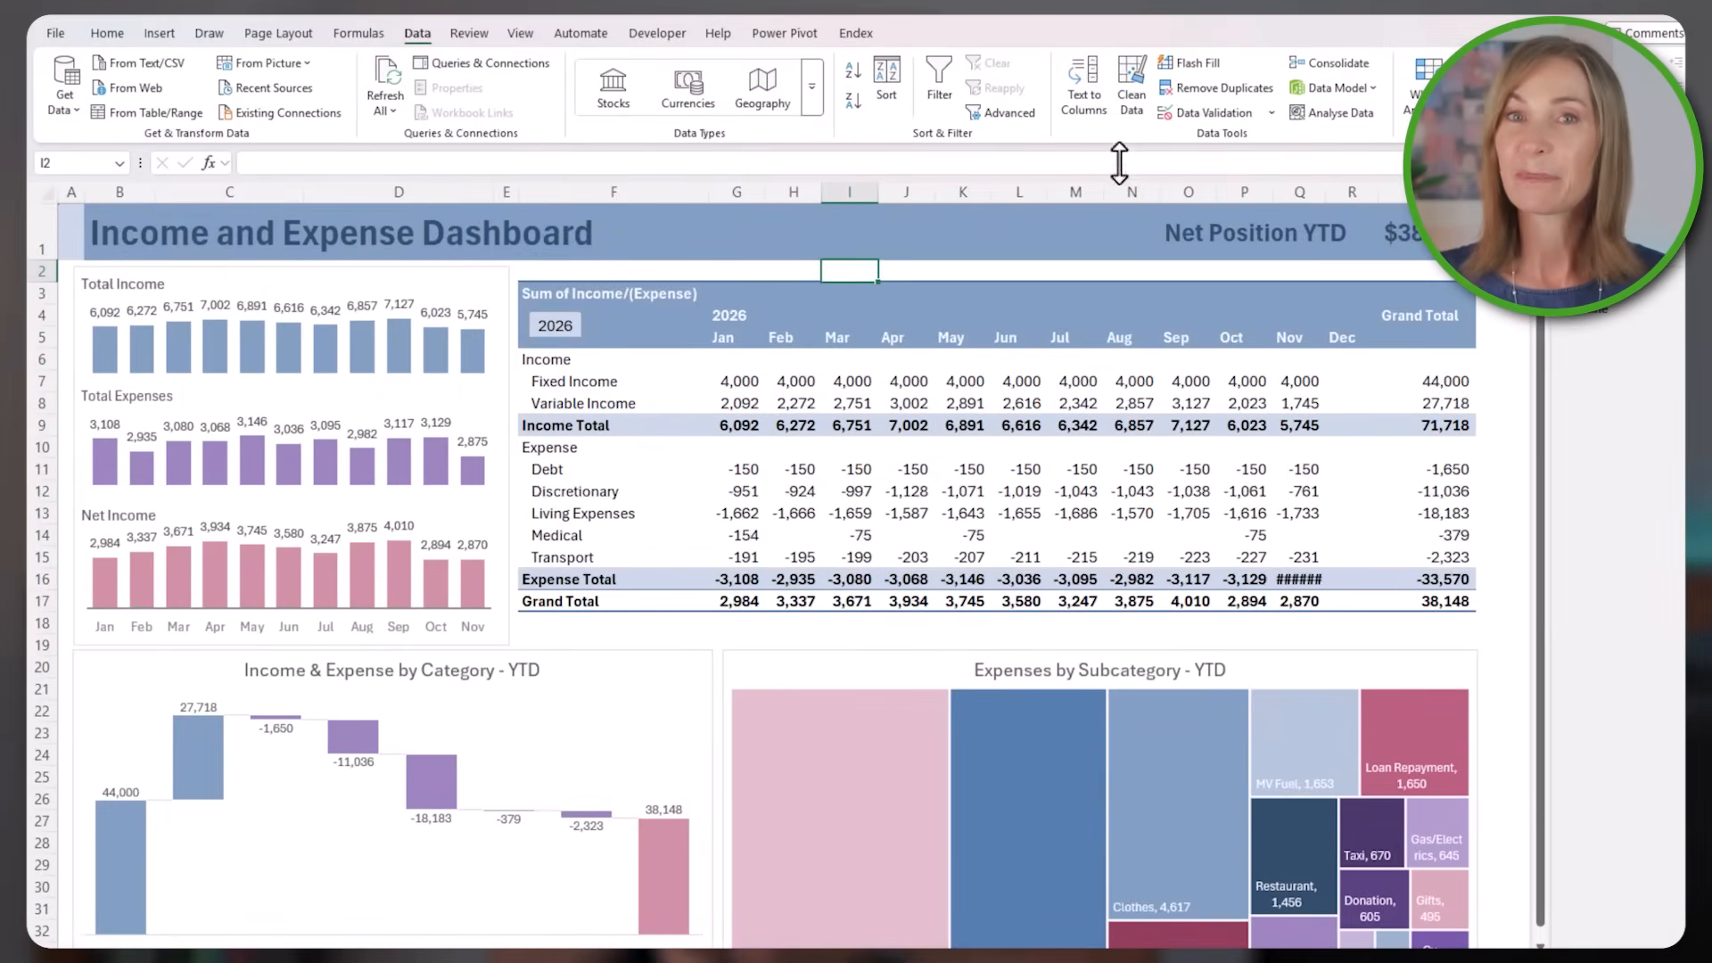
left_click_drag(1326, 188, 1330, 187)
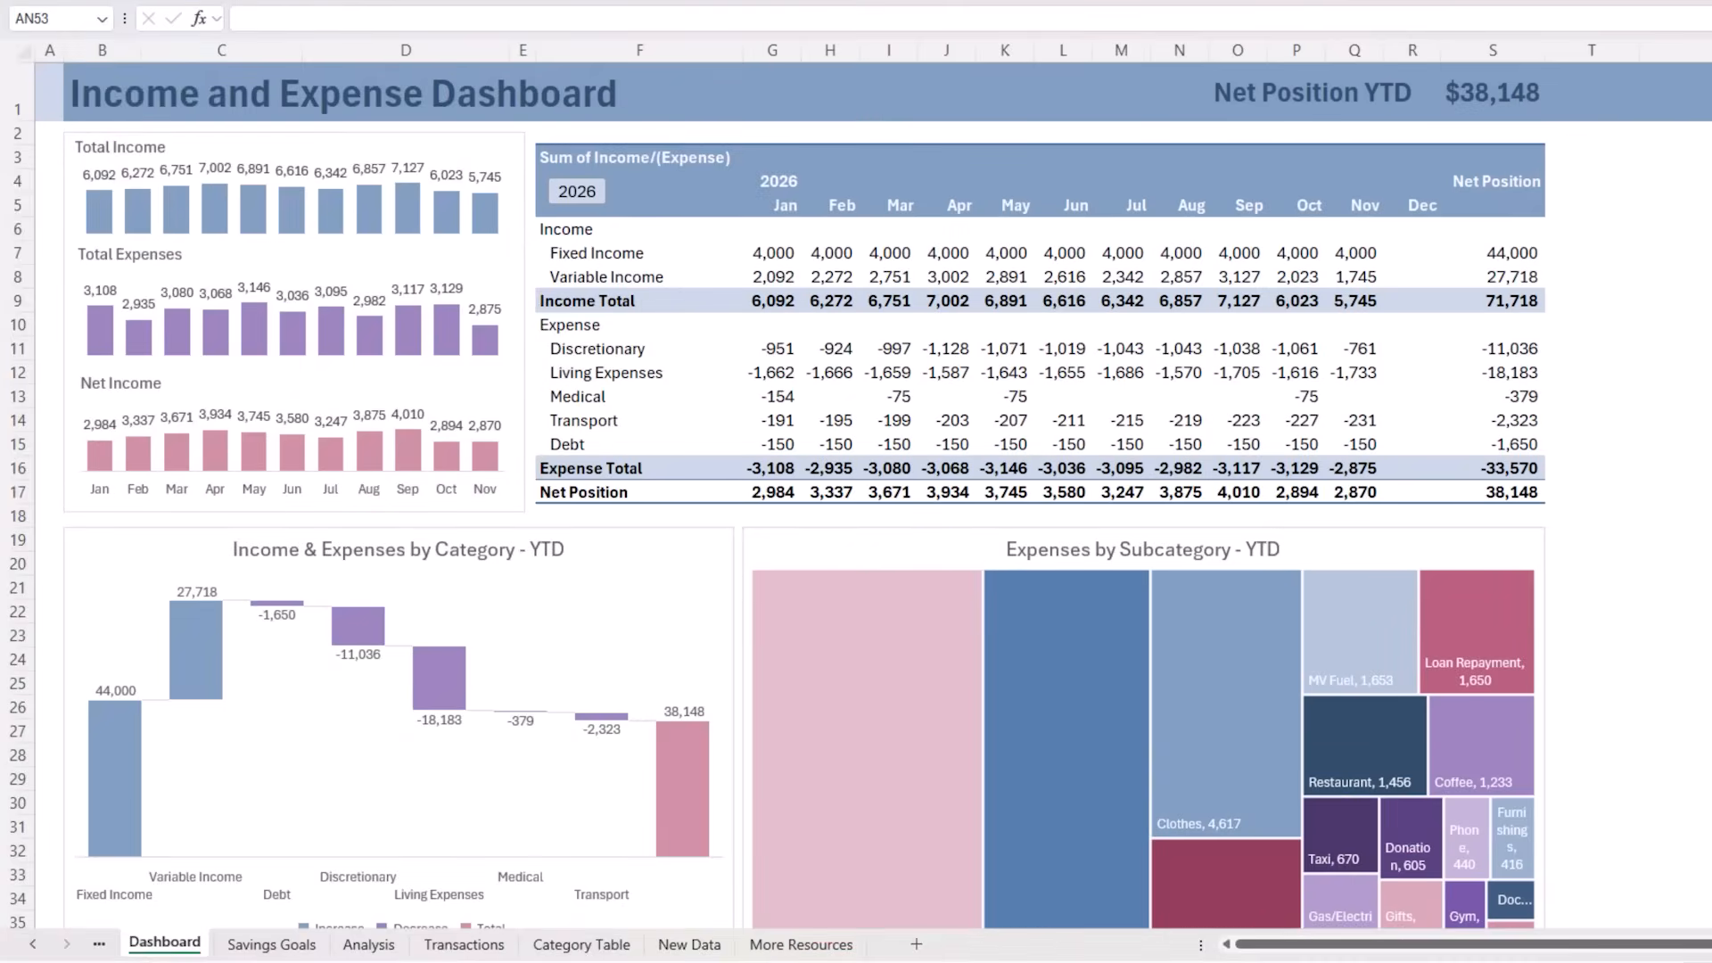
Review the Savings Goals and Transactions sheets, including the three category columns, the Allocated and Priority columns, and return to the Dashboard
key("ctrl+Page_Down")
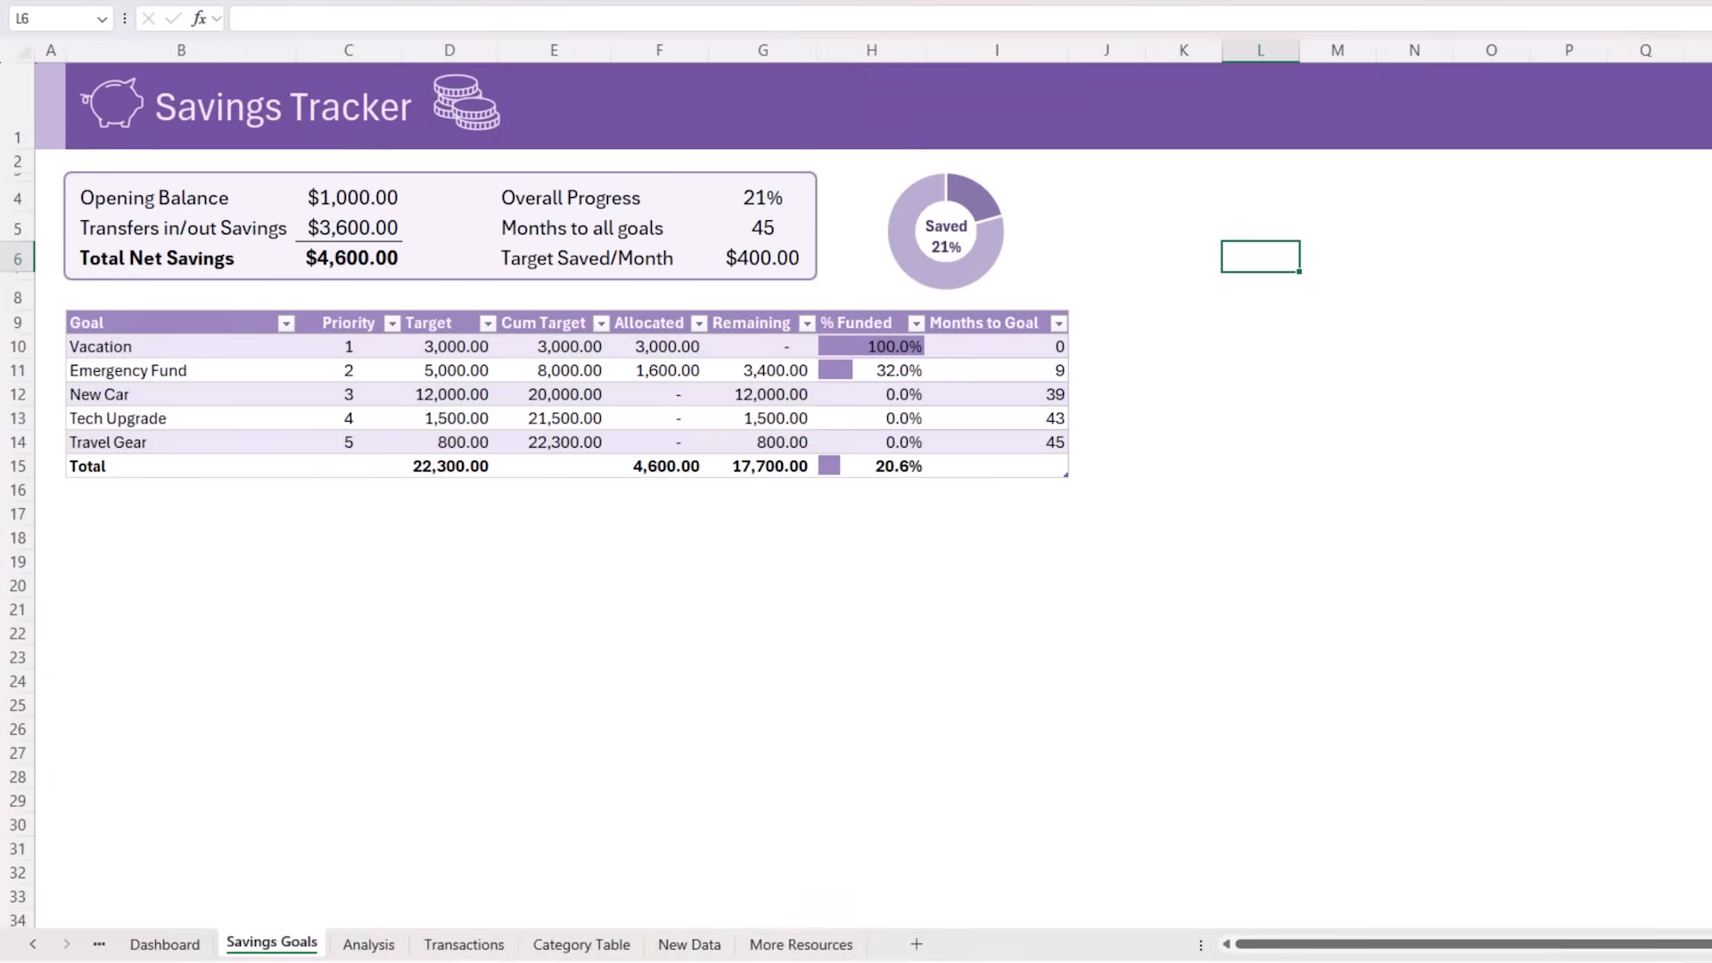
left_click(490, 943)
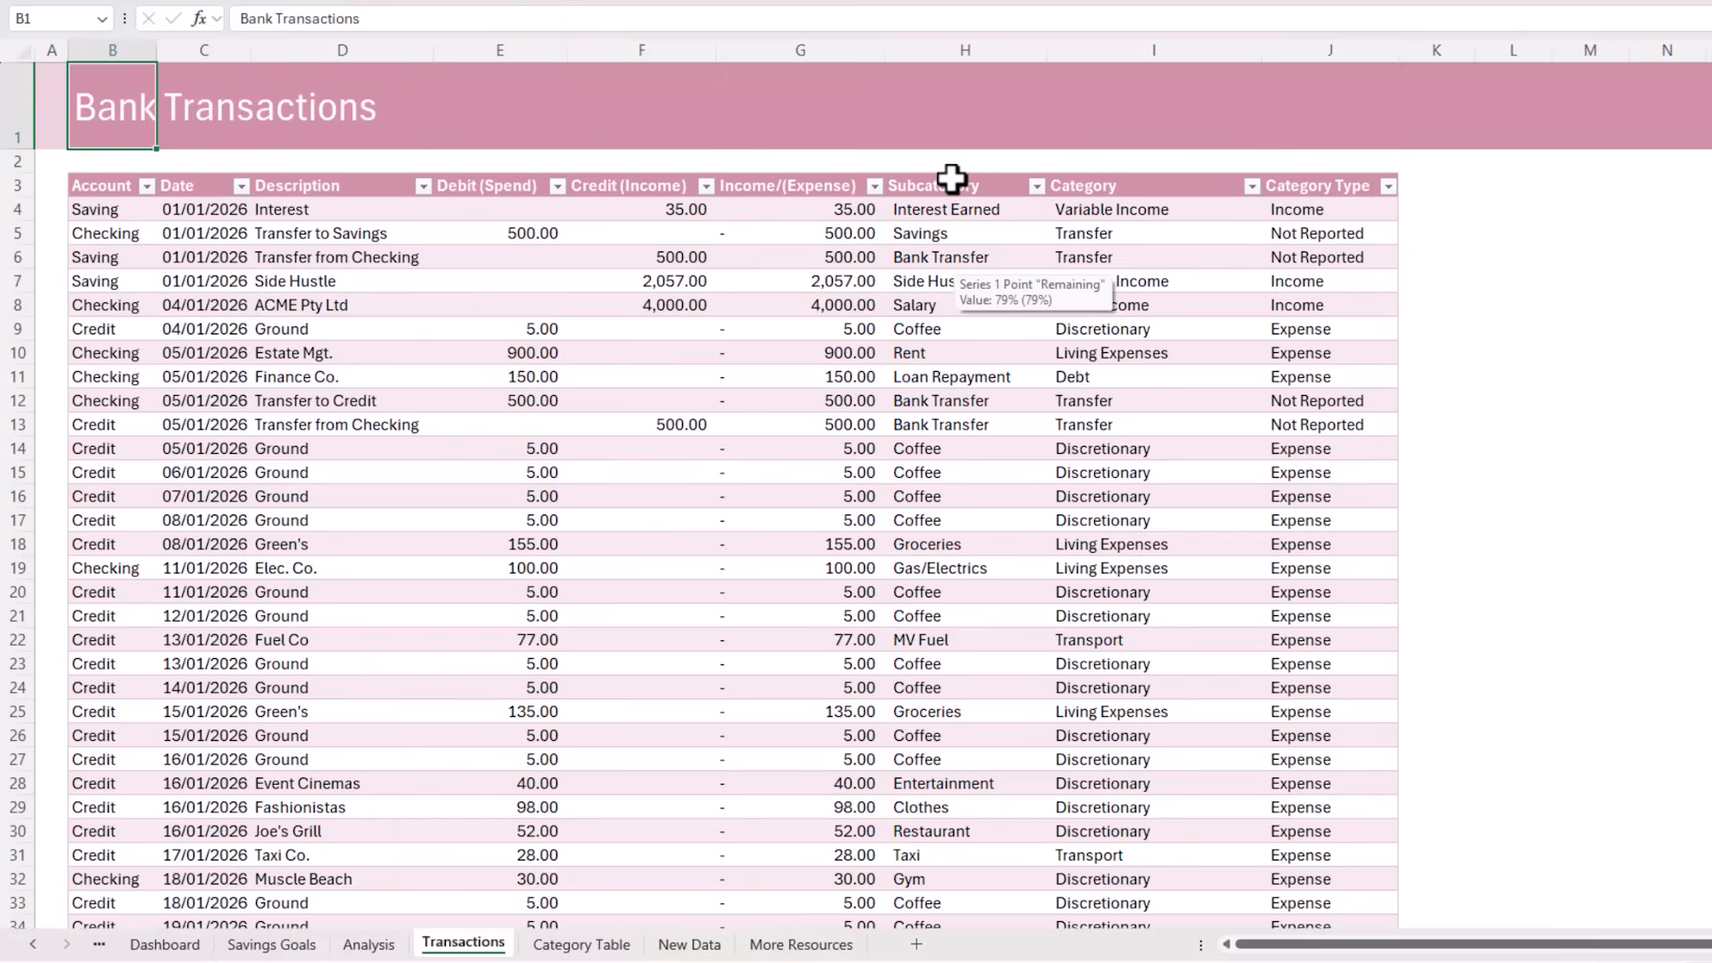
left_click_drag(952, 178, 1328, 178)
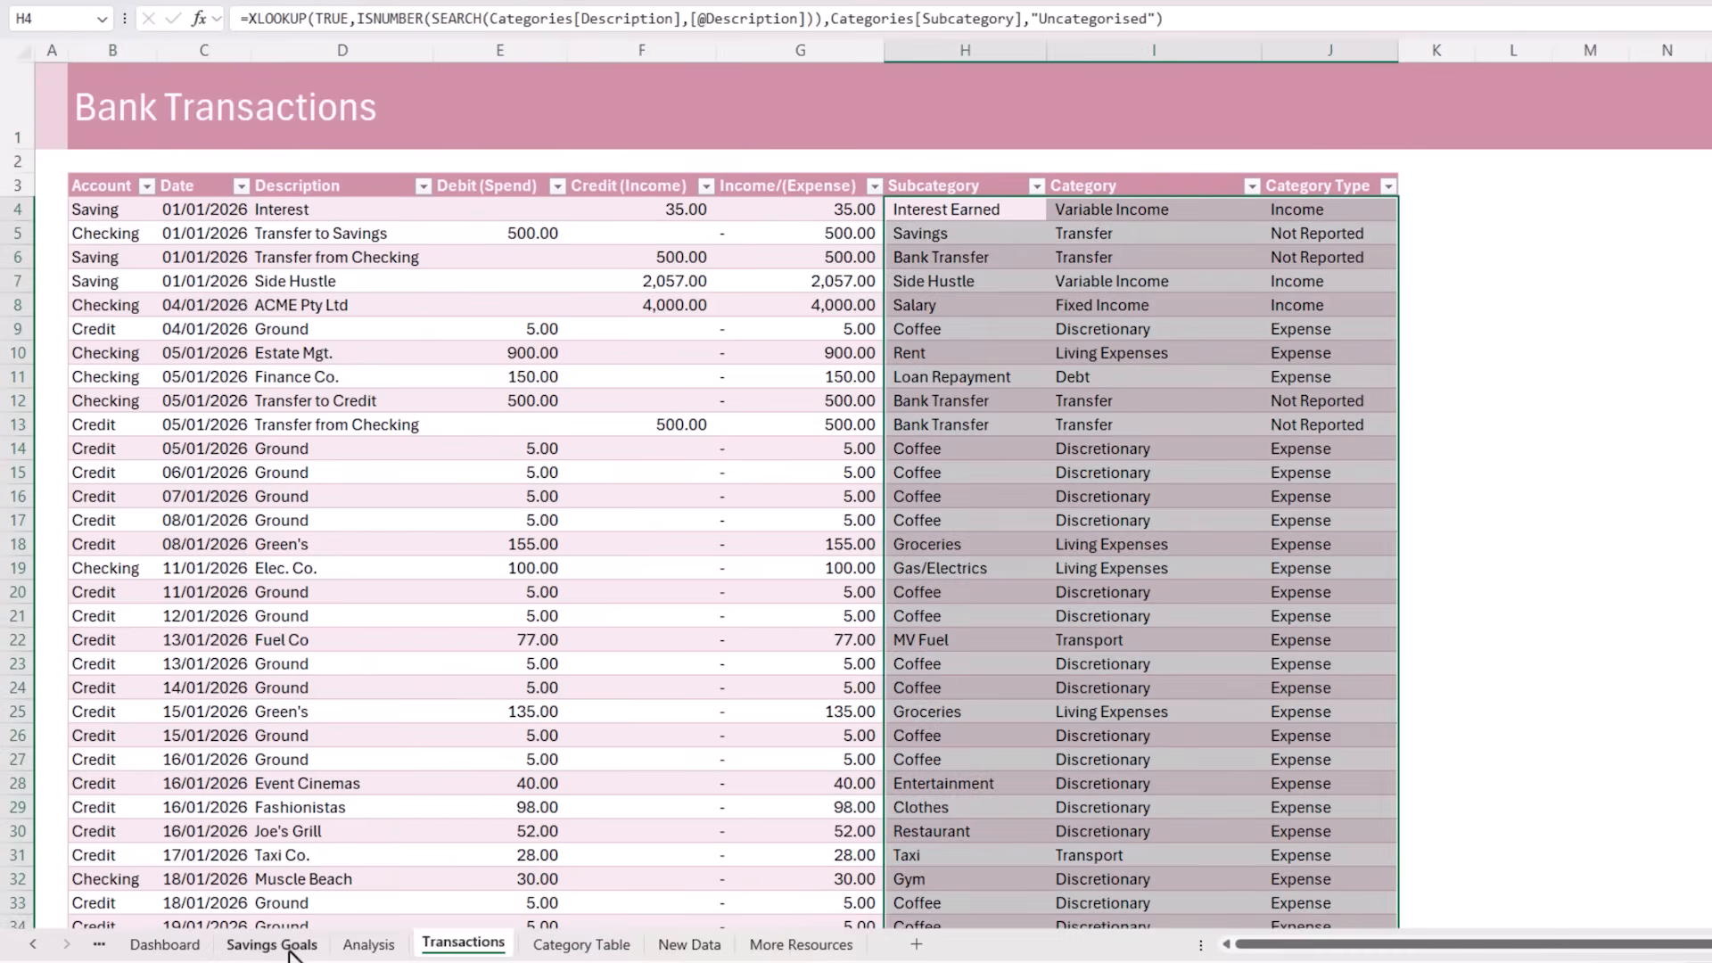
left_click(289, 947)
left_click(669, 310)
left_click(664, 314)
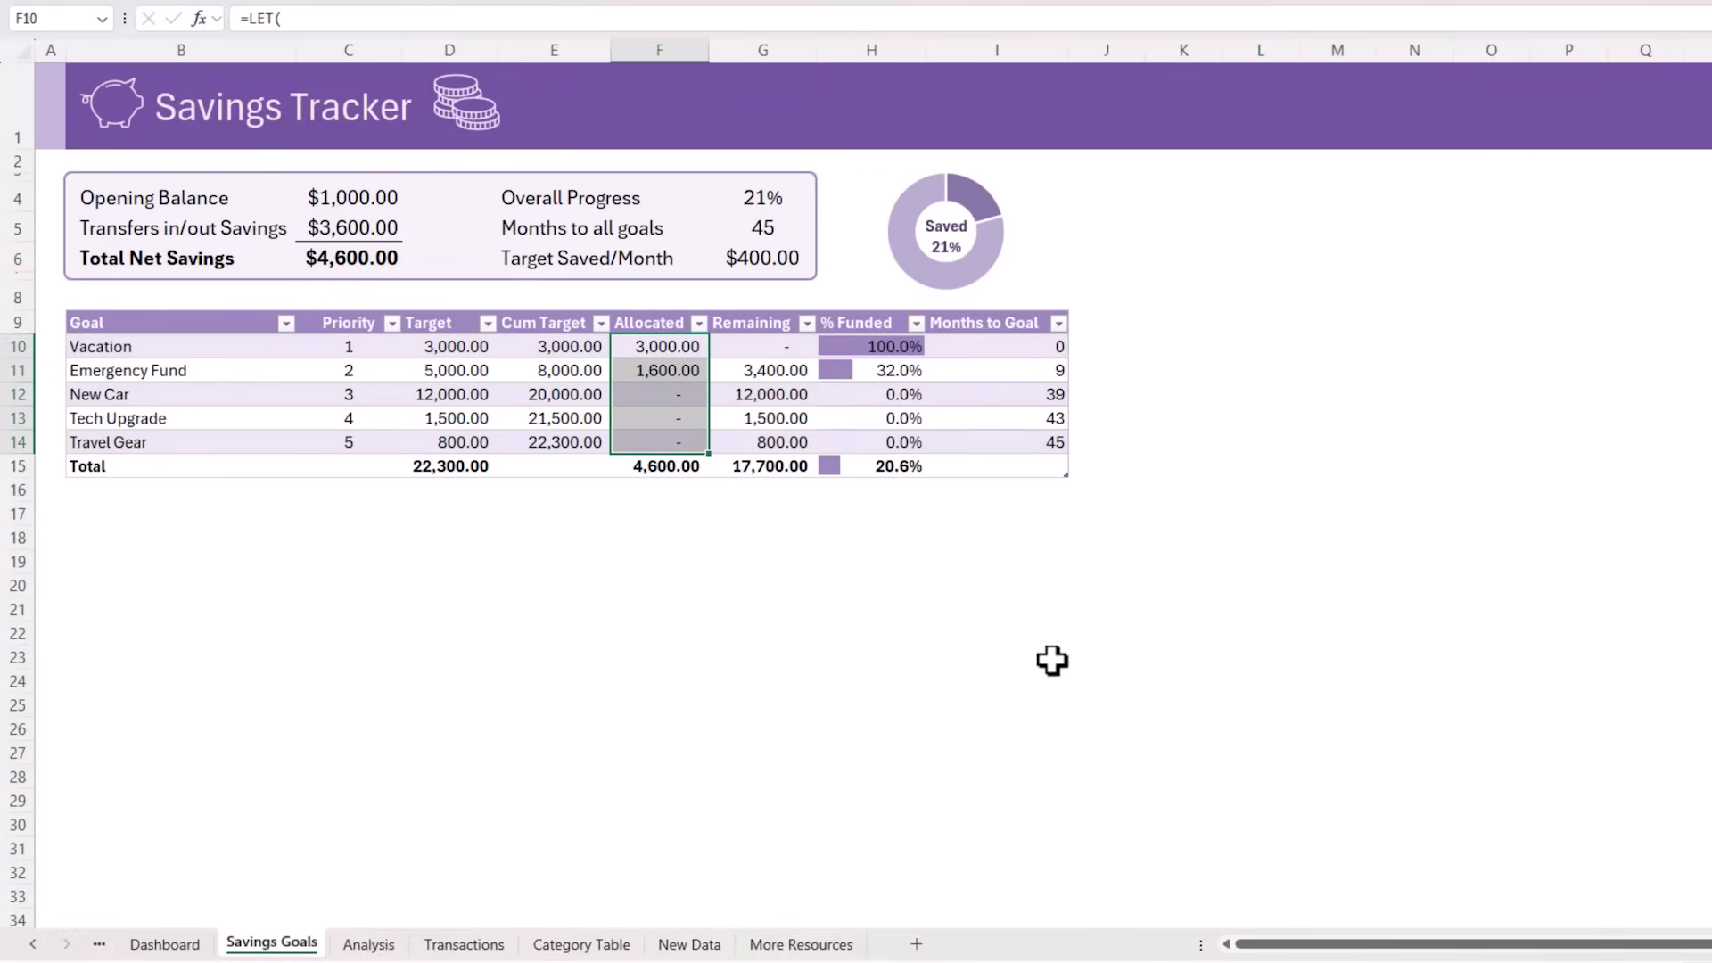
left_click(356, 311)
left_click(161, 944)
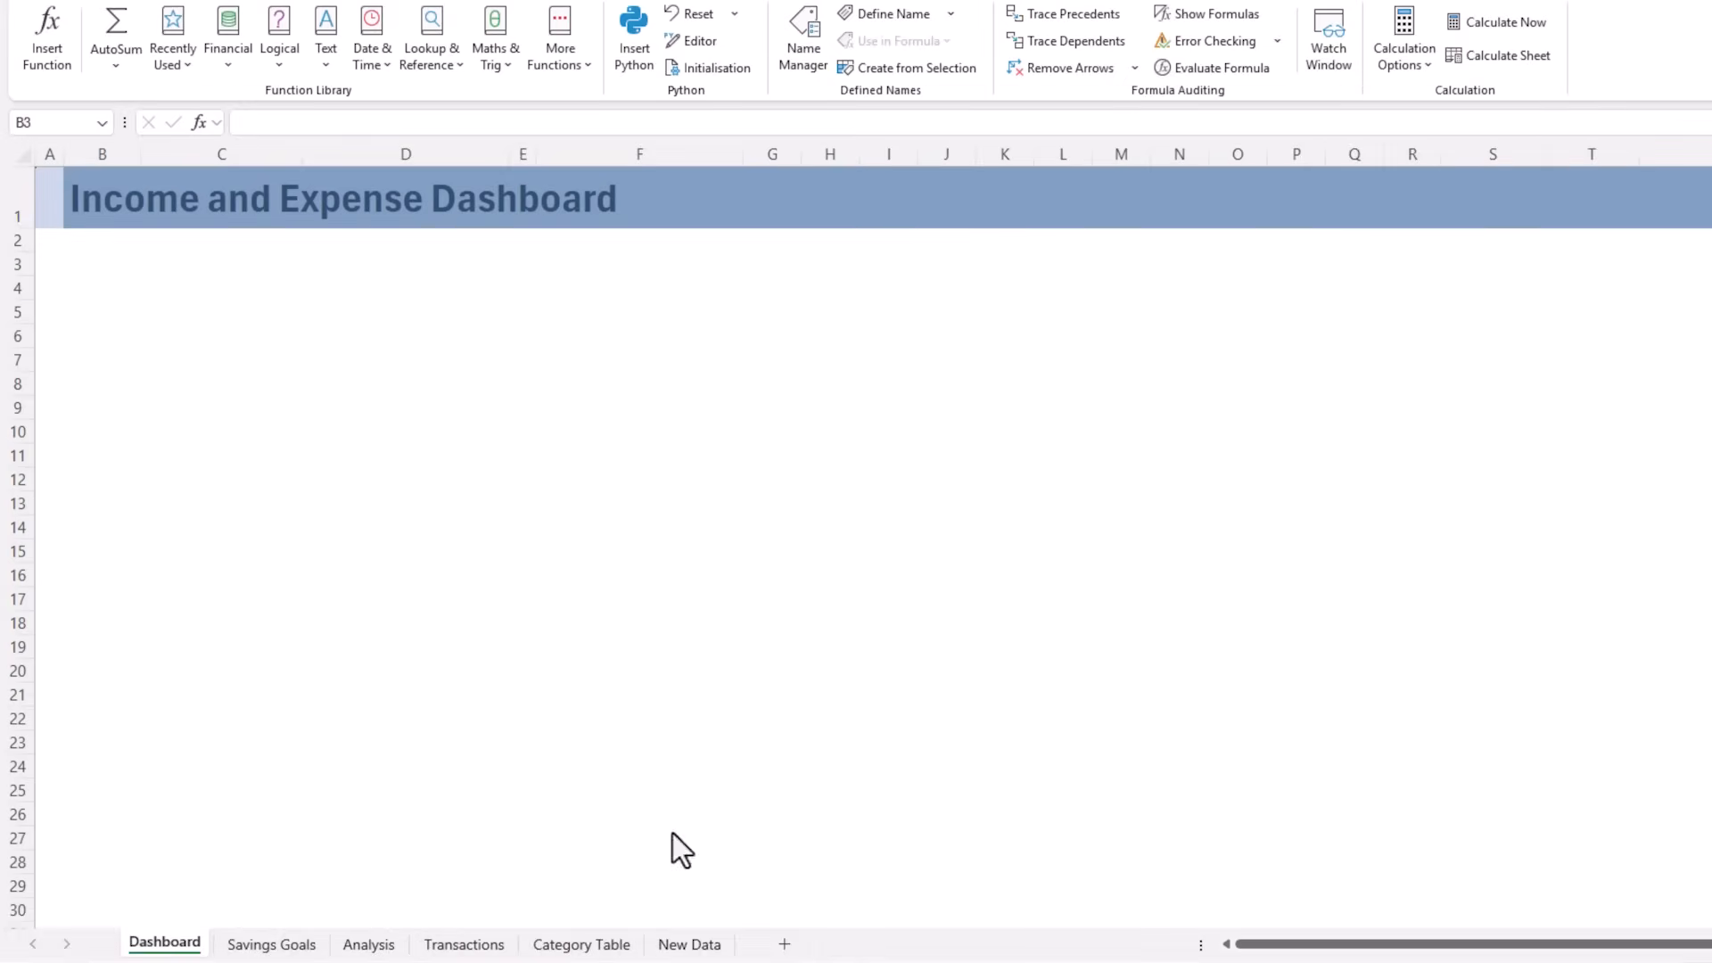
On the Transactions sheet, enter the headers Account, Date, Description, Debit(Spend) and Credit(Income) in B3:F3
left_click(461, 944)
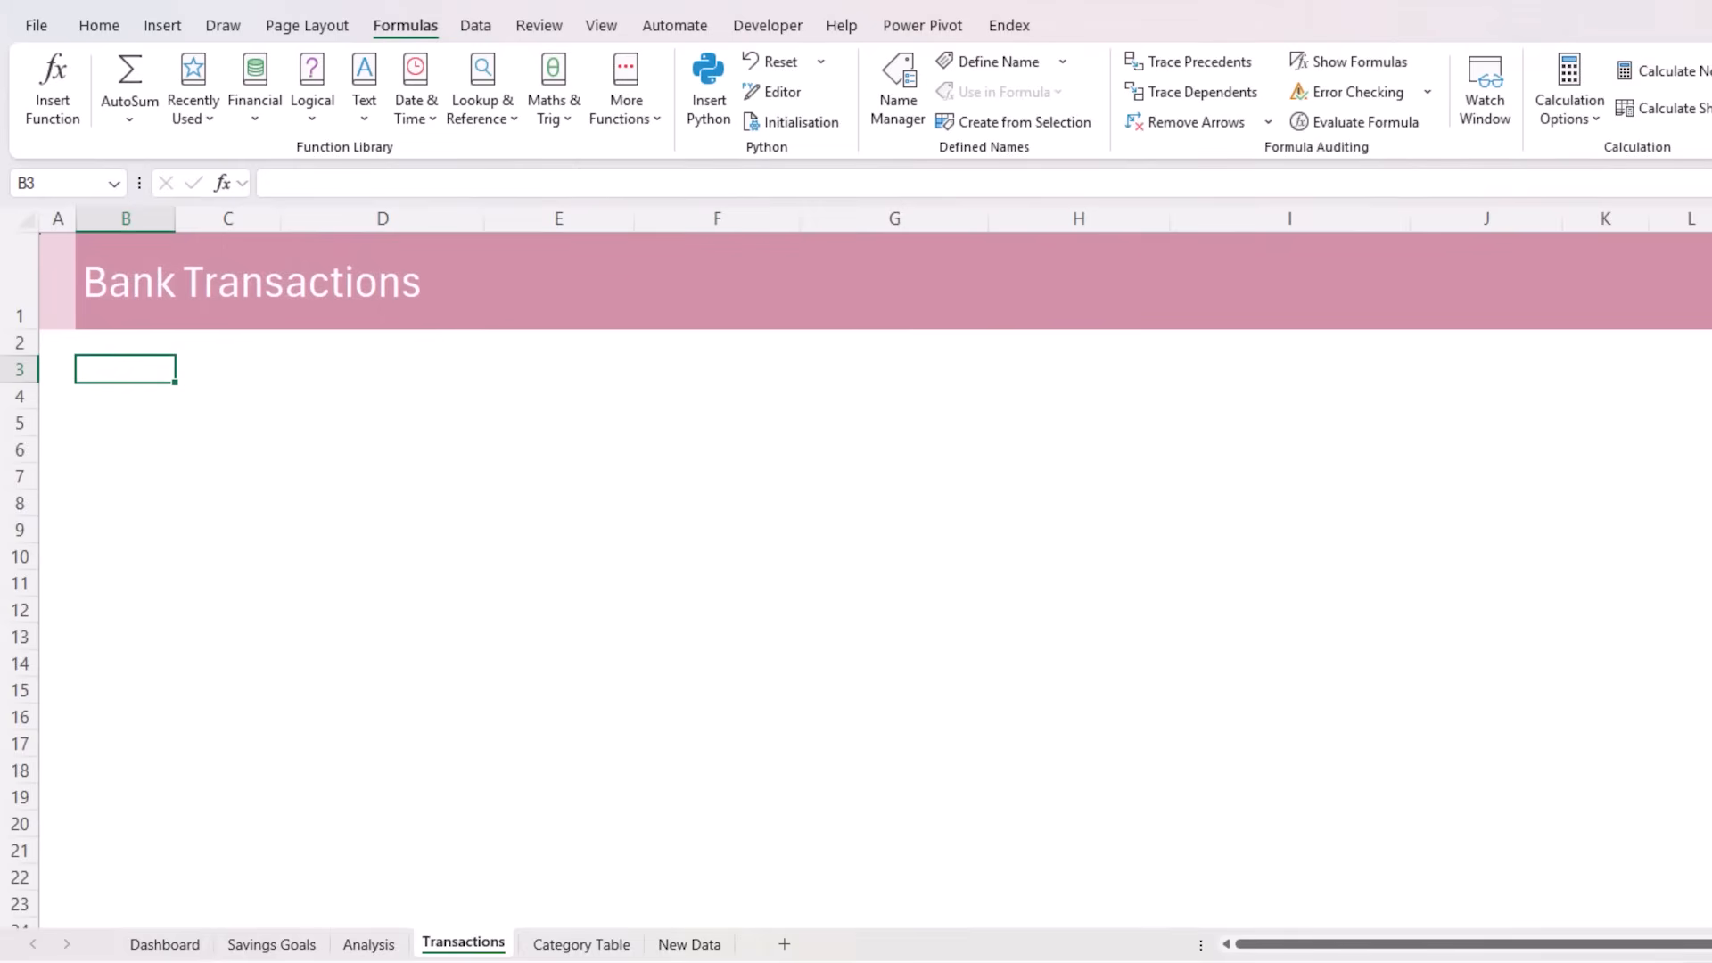
type("Account")
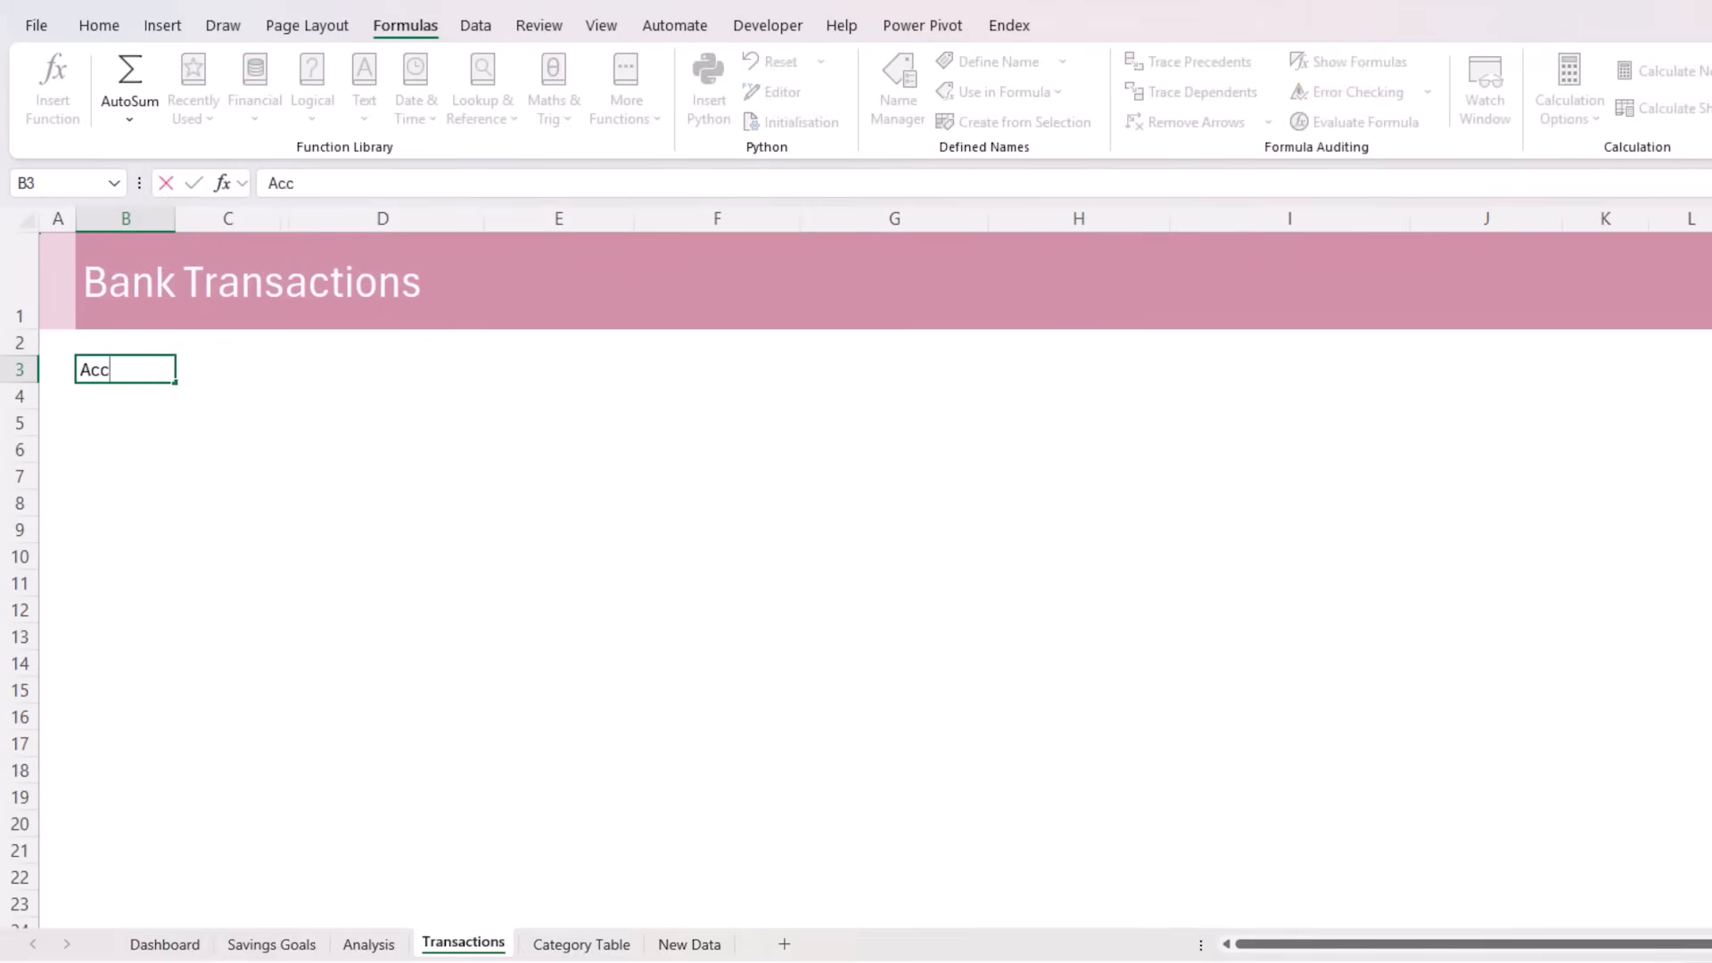
key("Tab")
type("Date")
key("Tab")
type("Description")
key("Tab")
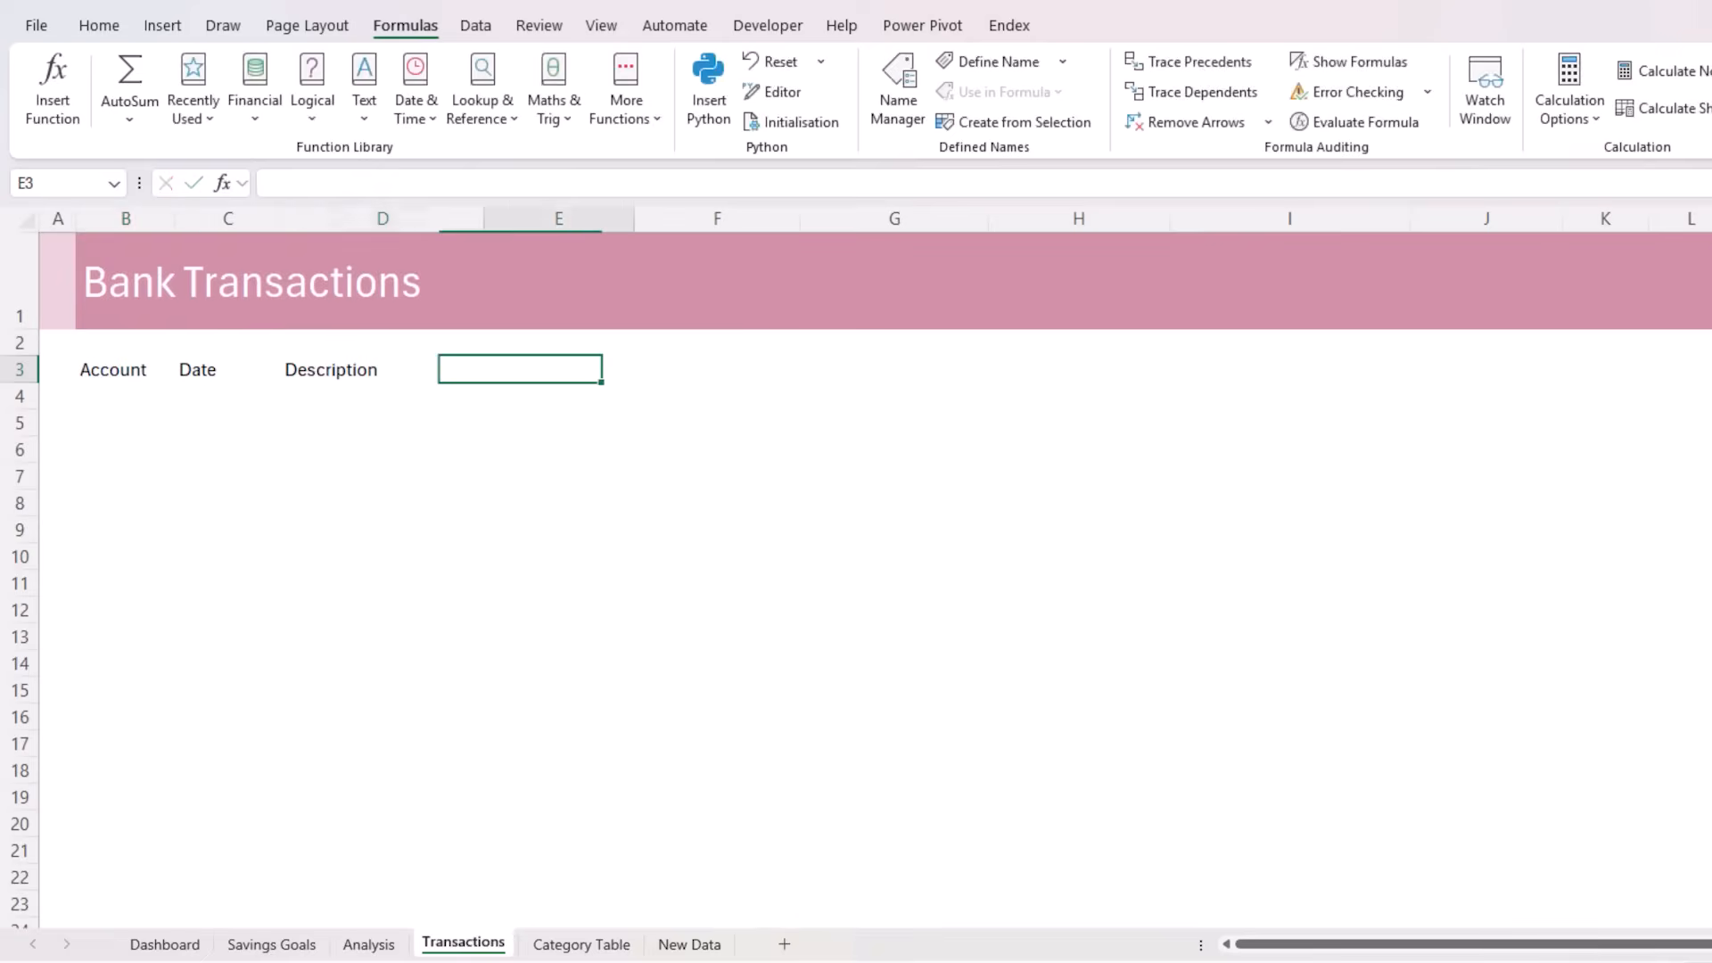
type("Debit(Spend)")
key("Tab")
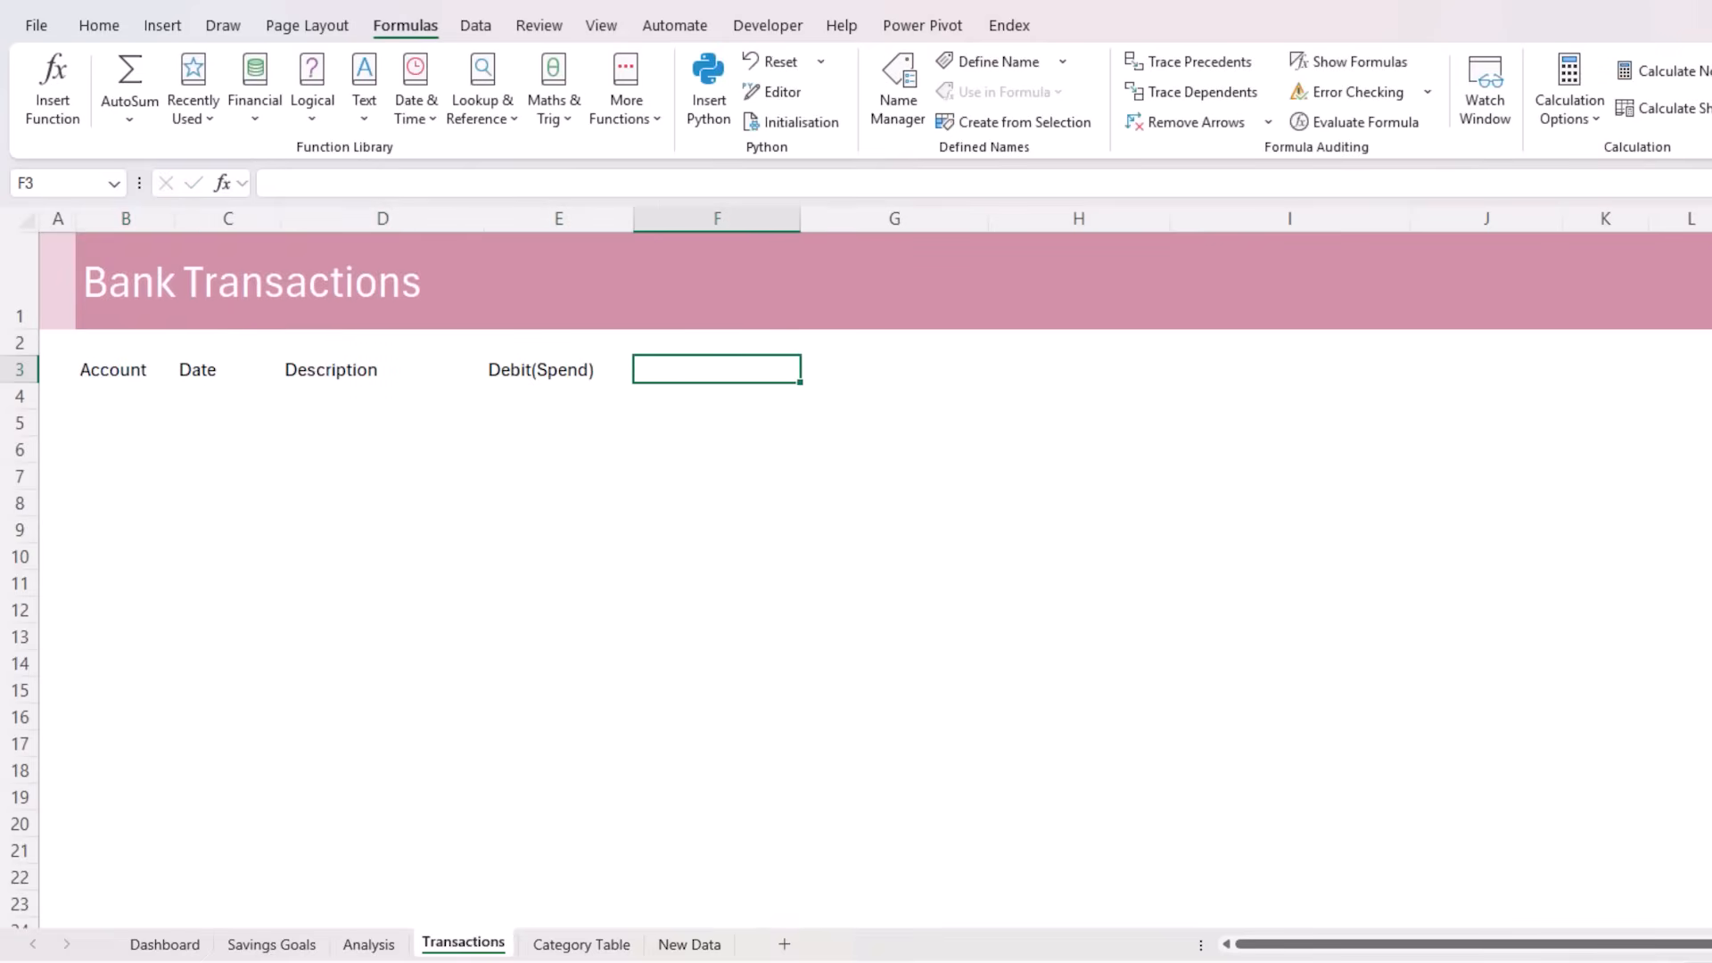
type("Credit(Income)")
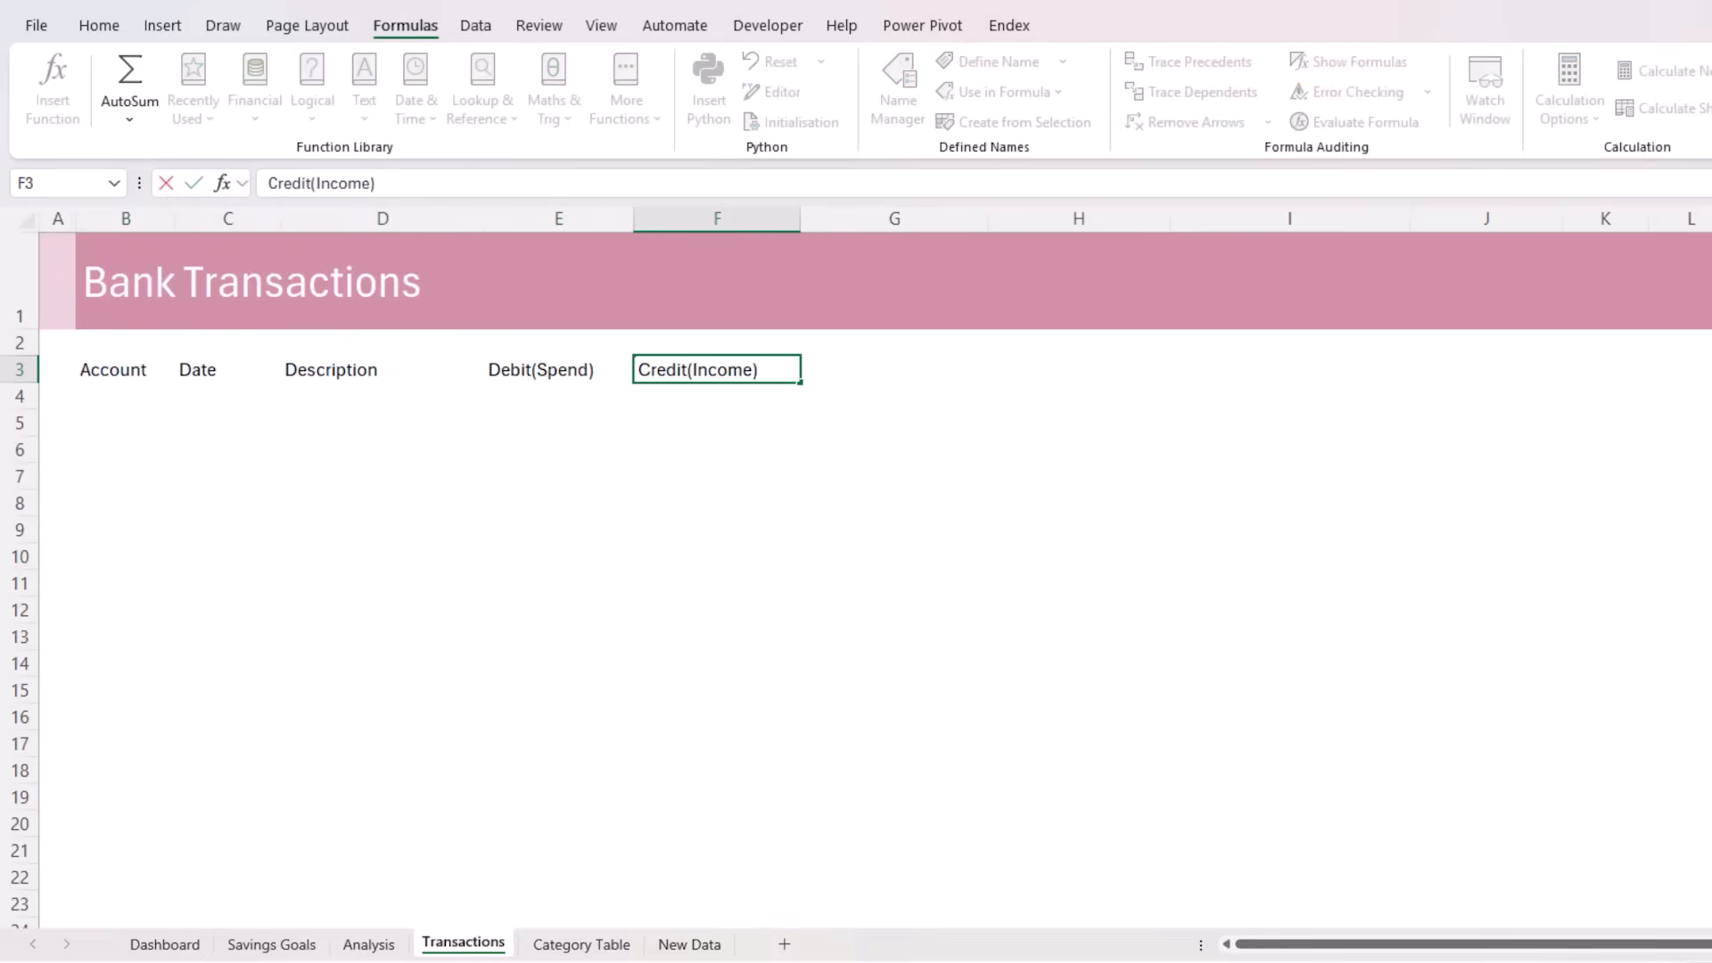
key("Tab")
Continue the header row with Income/(Expense), Subcategory, Category and Category Type in G3:J3
type("Income/(")
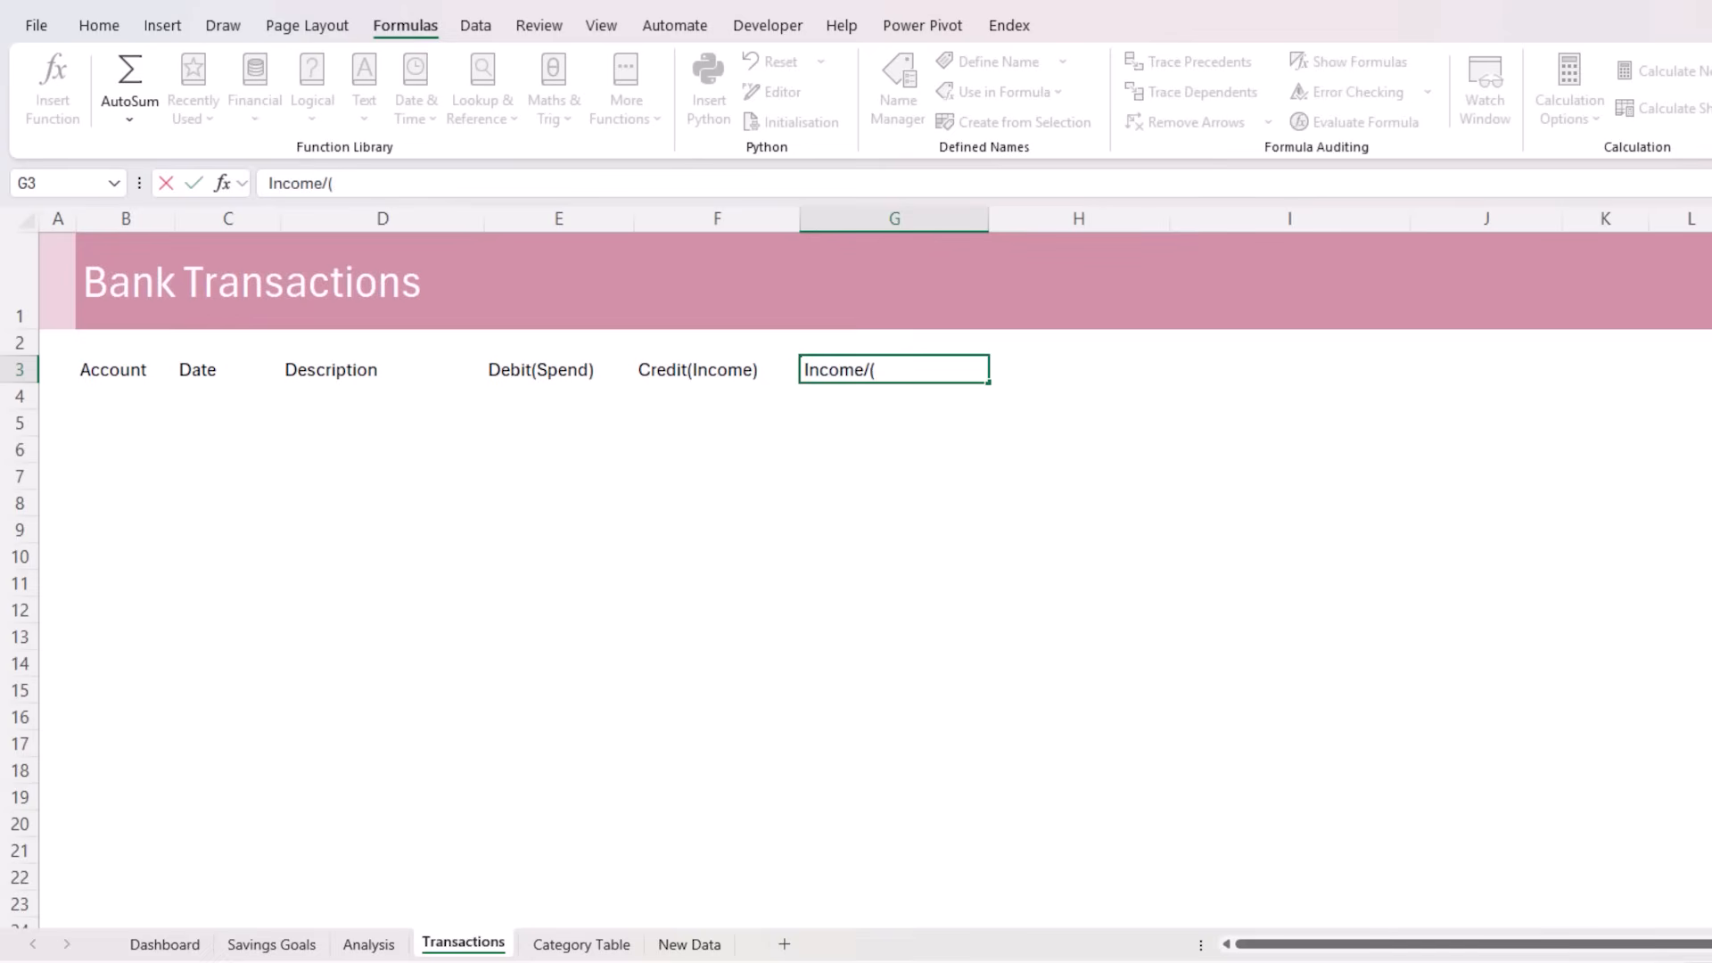
type("Expense)")
key("Tab")
type("Subcategory")
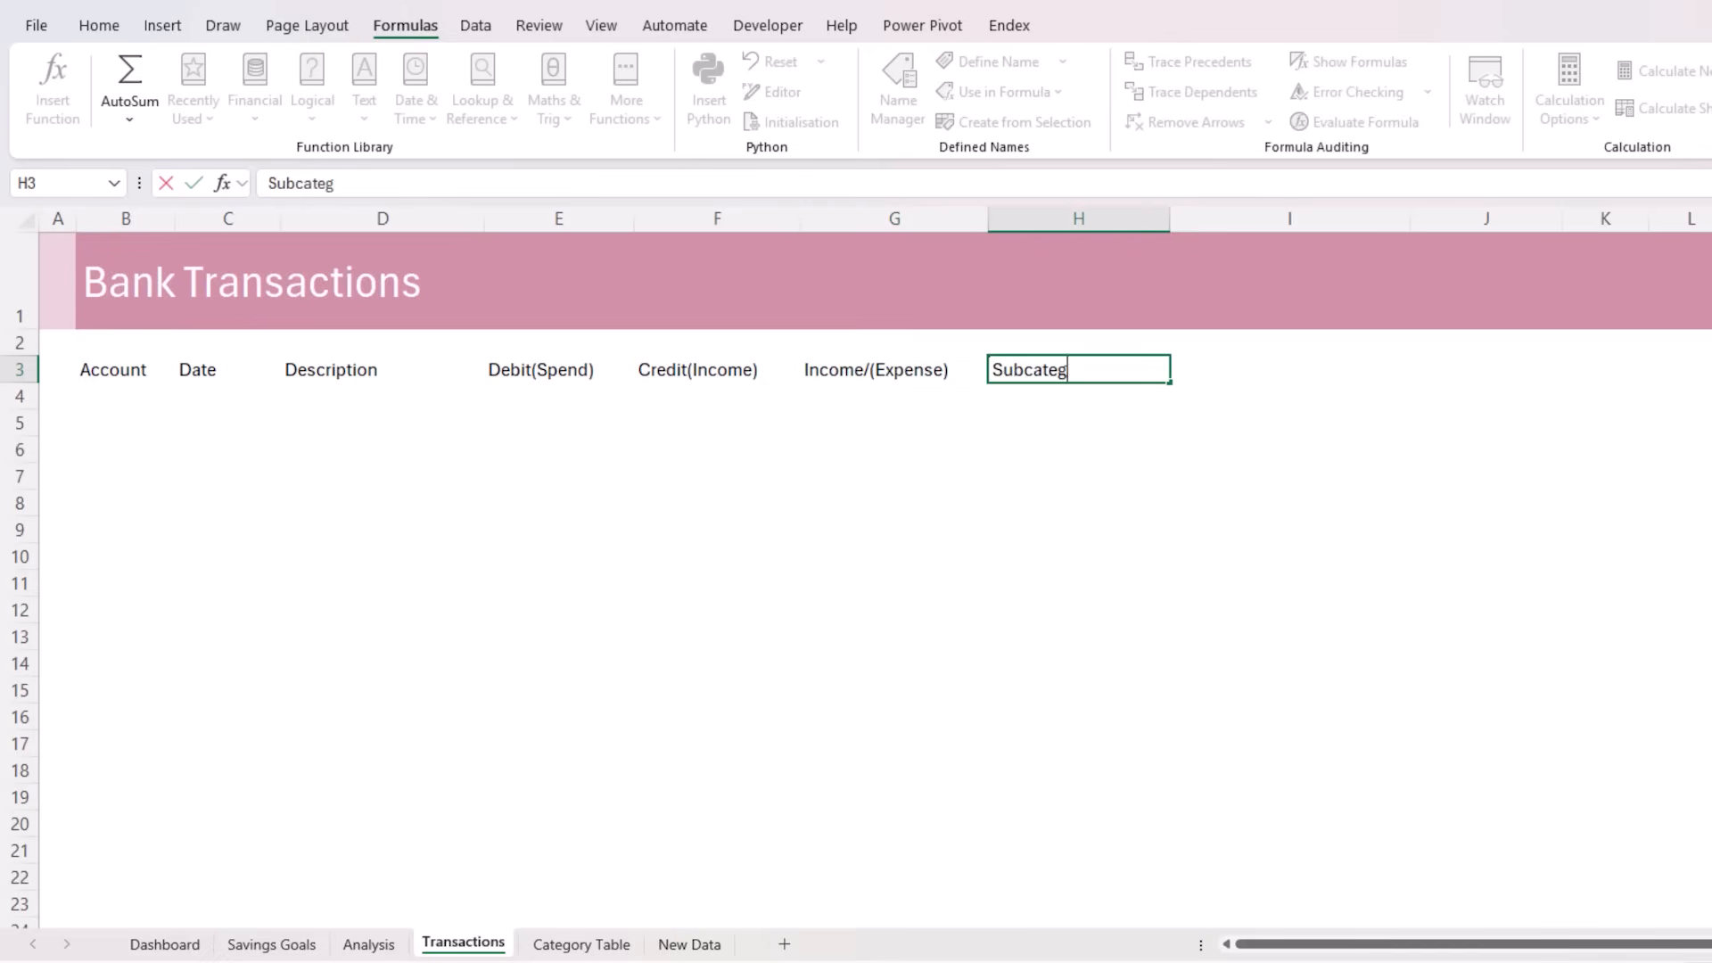
key("Tab")
type("Category")
key("Tab")
type("Category Type")
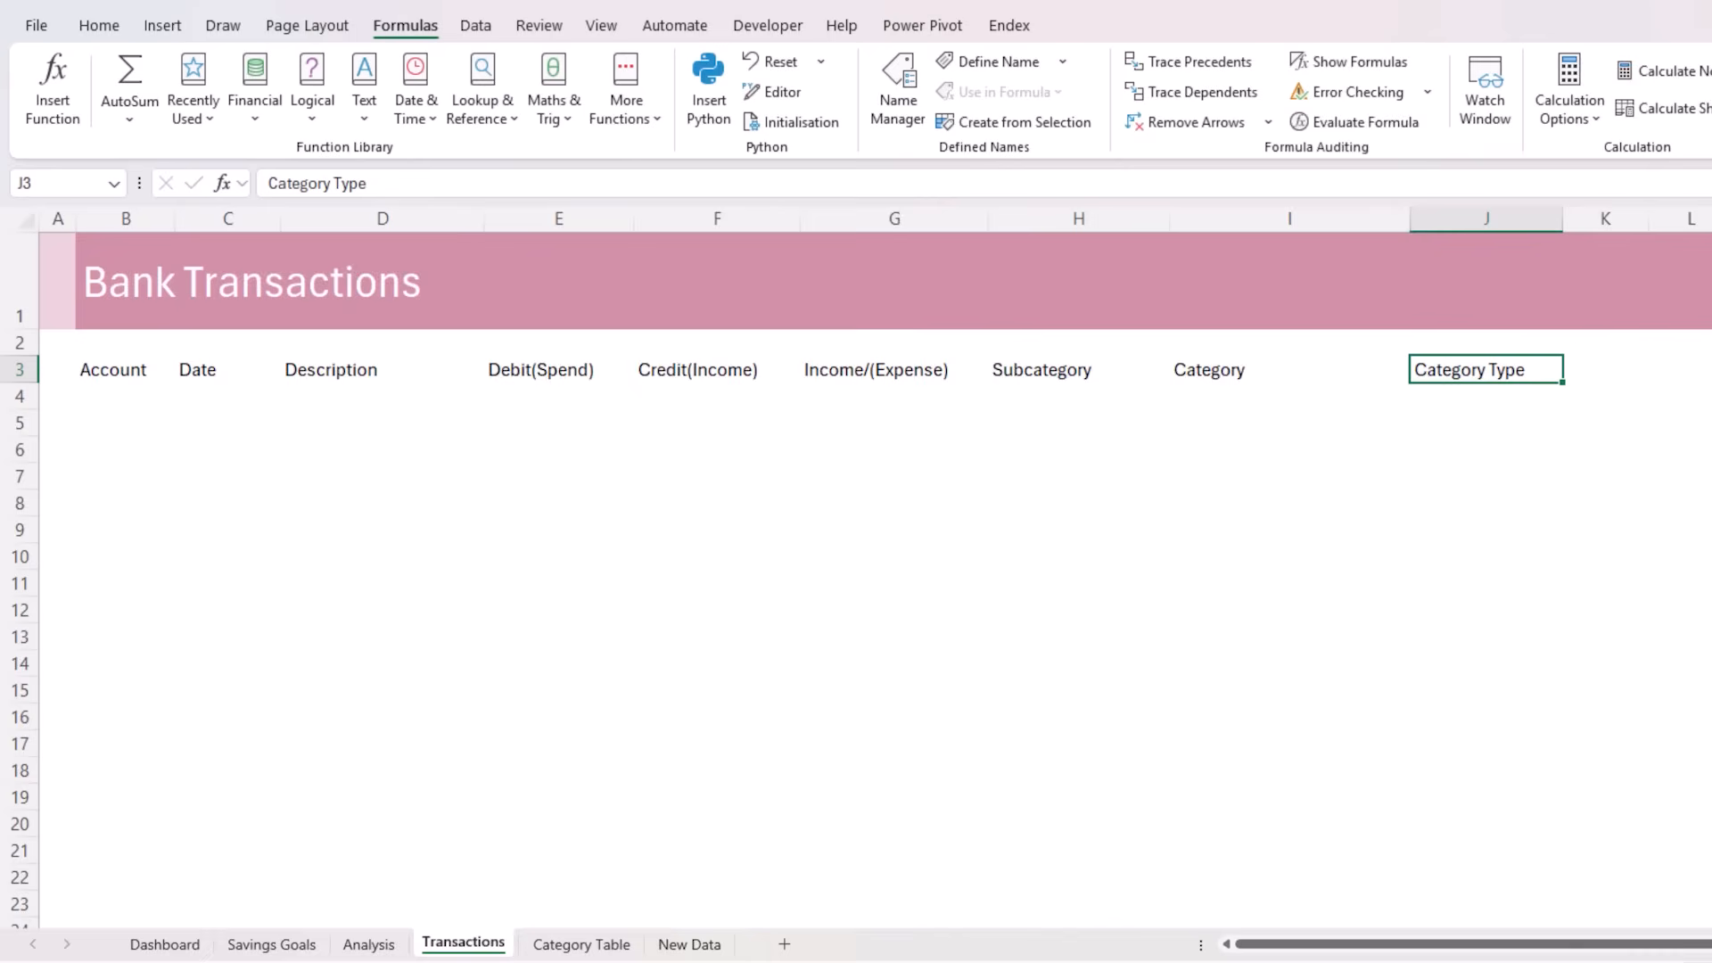
Format the header range B3:J3 as a table with headers, using the pink Medium style with banded rows
key("ctrl+shift+Left")
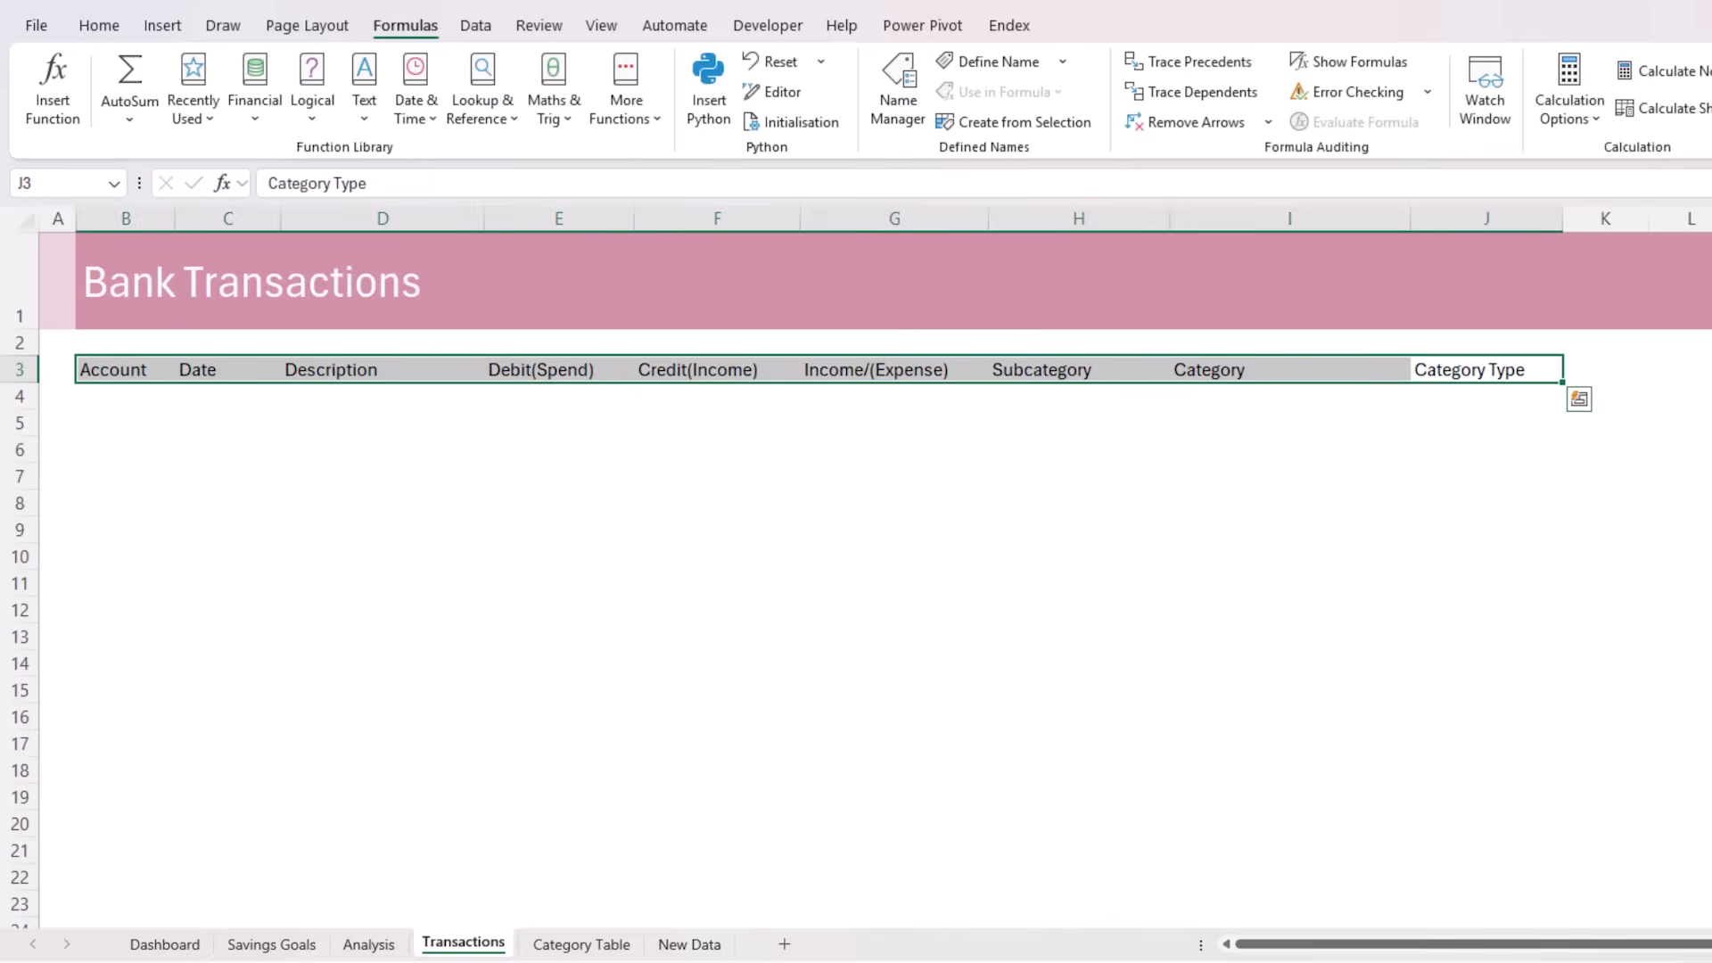
left_click(99, 26)
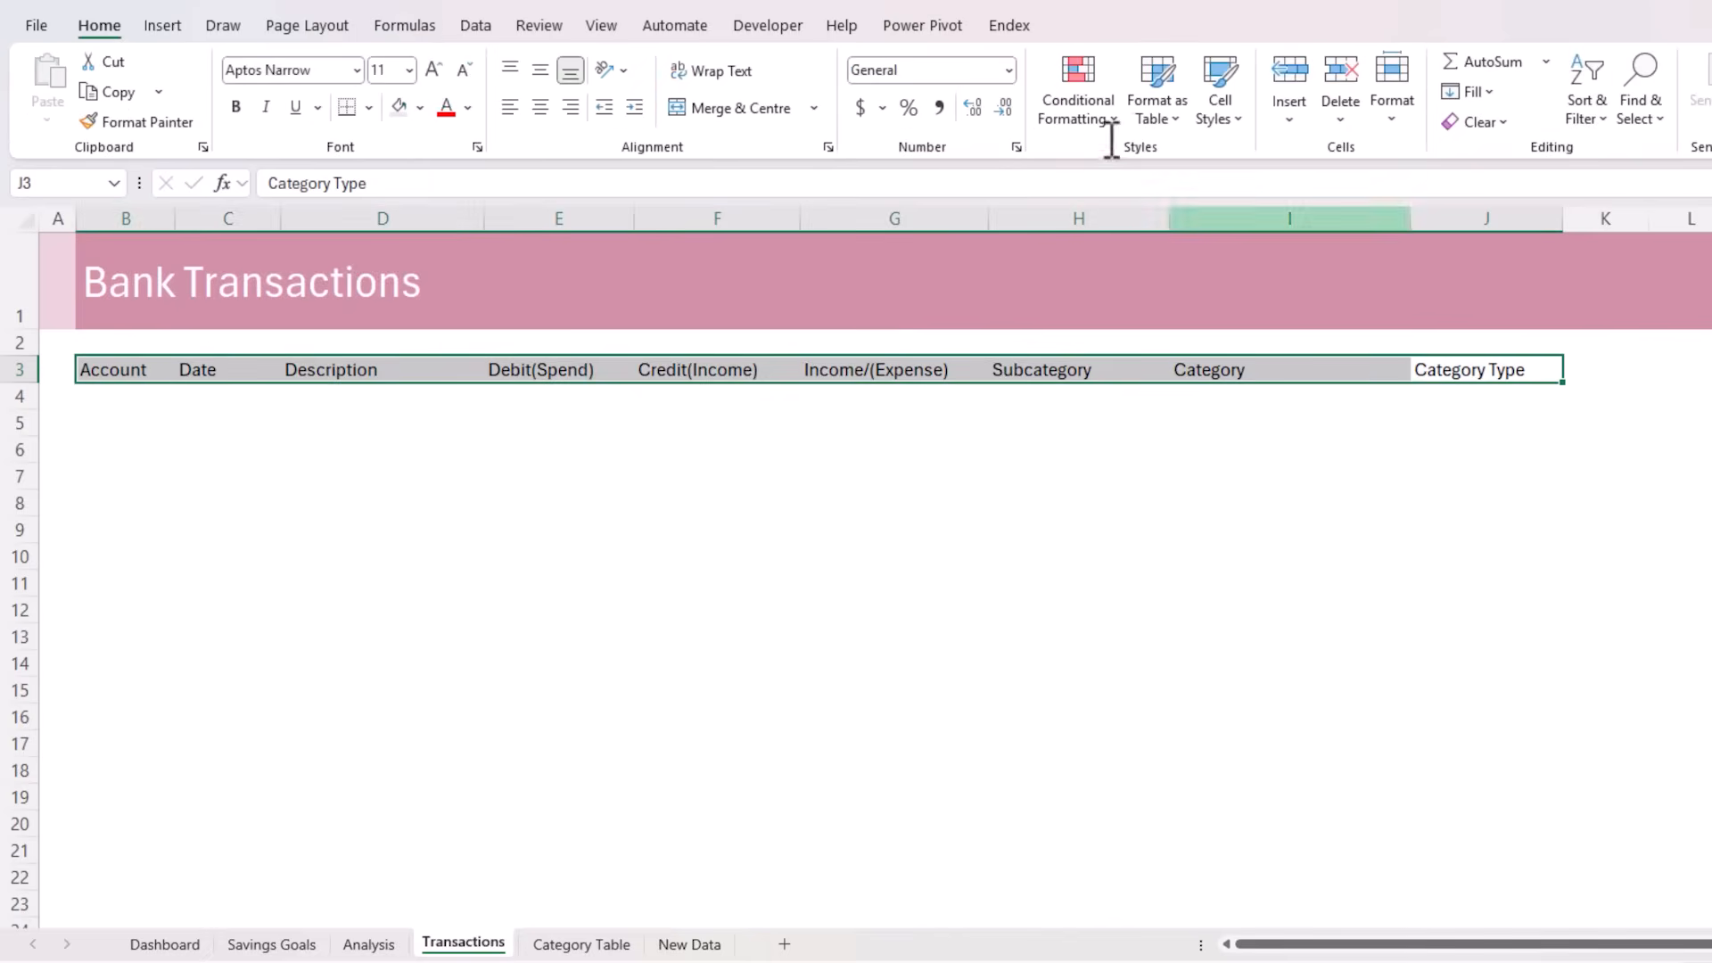
left_click(1177, 122)
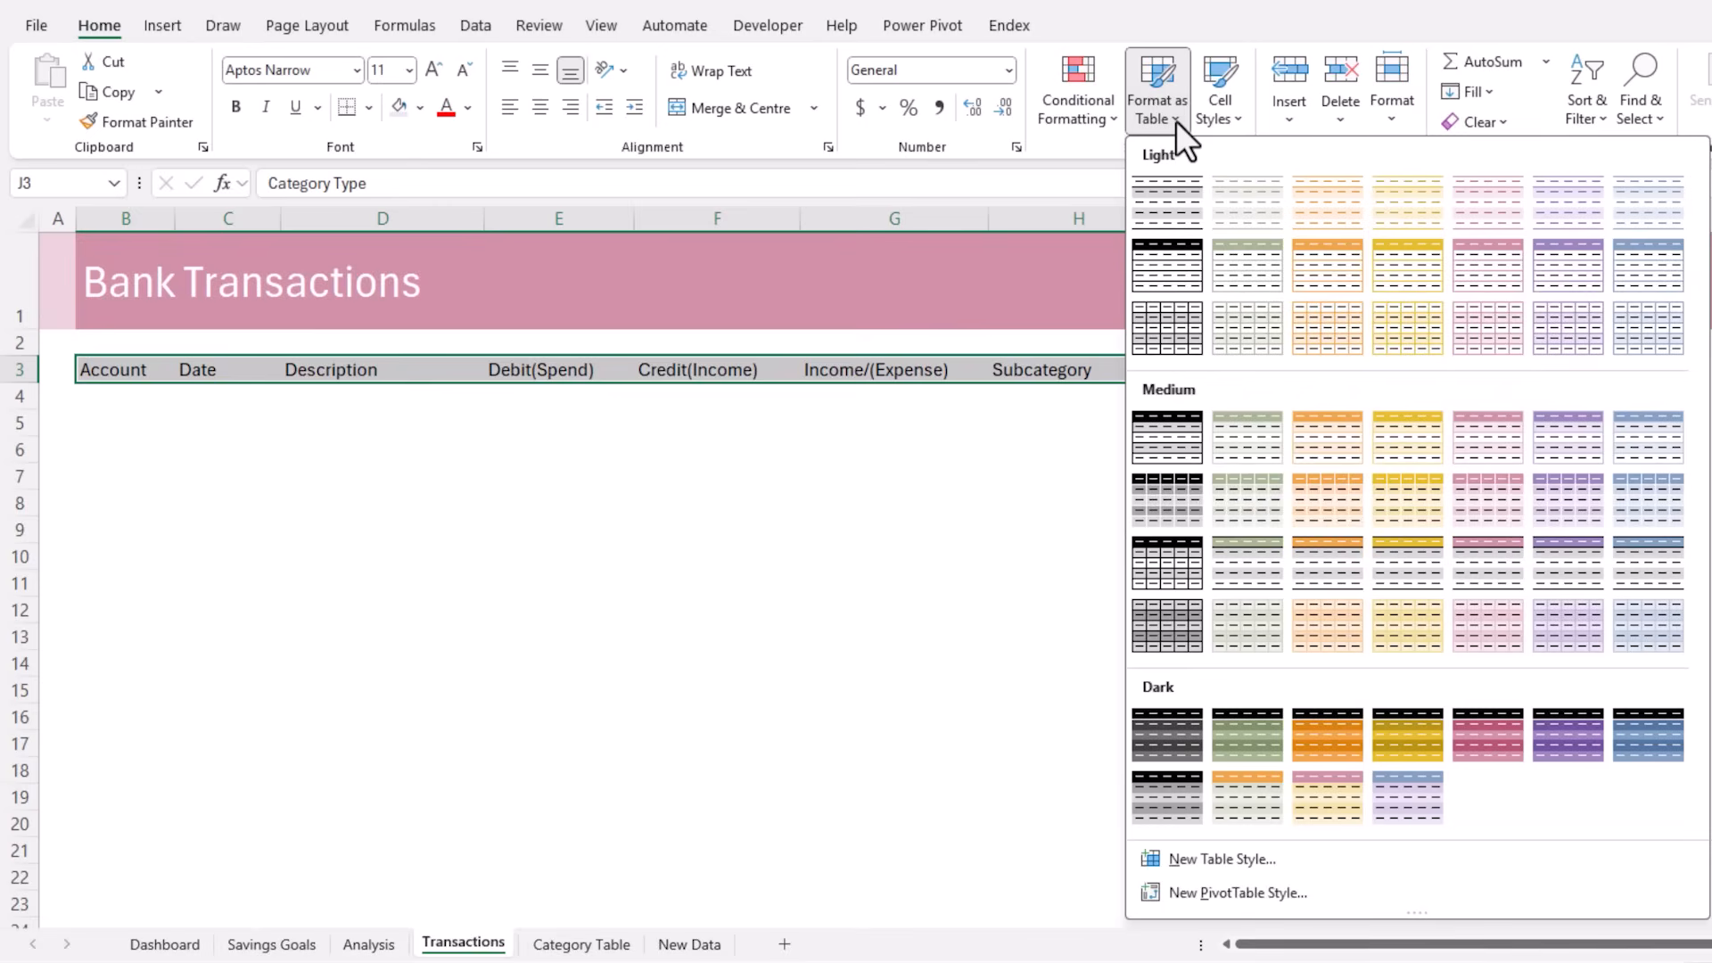
left_click(1480, 456)
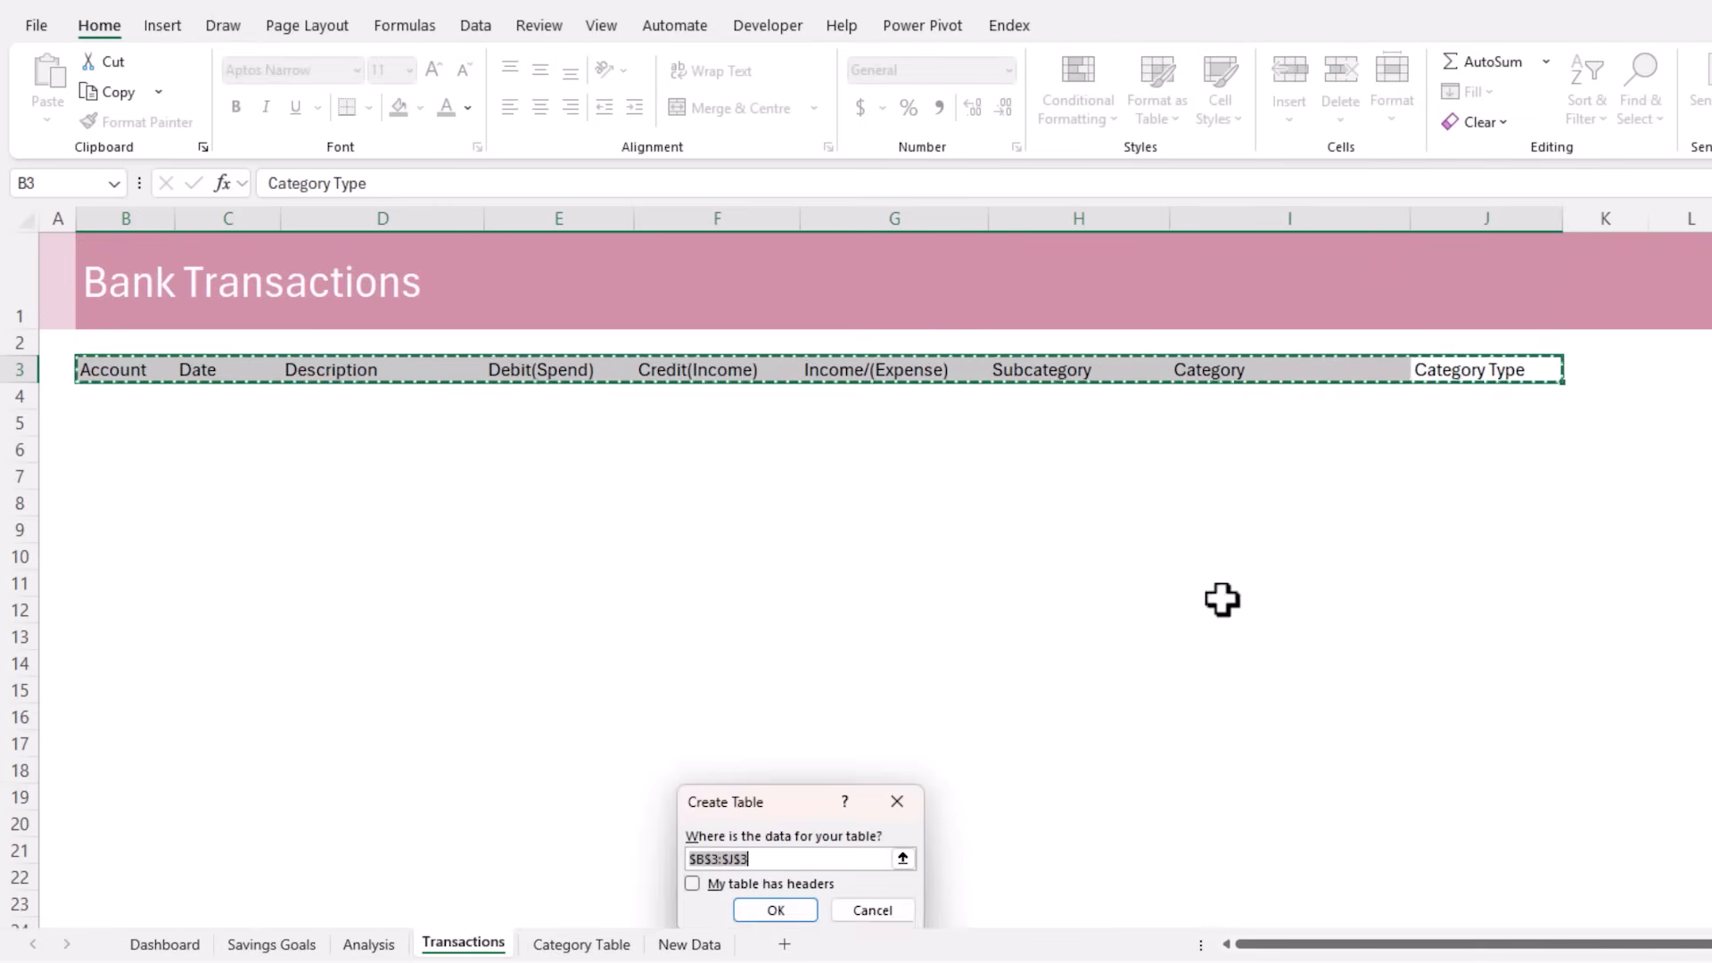
left_click(724, 884)
left_click_drag(737, 798, 441, 445)
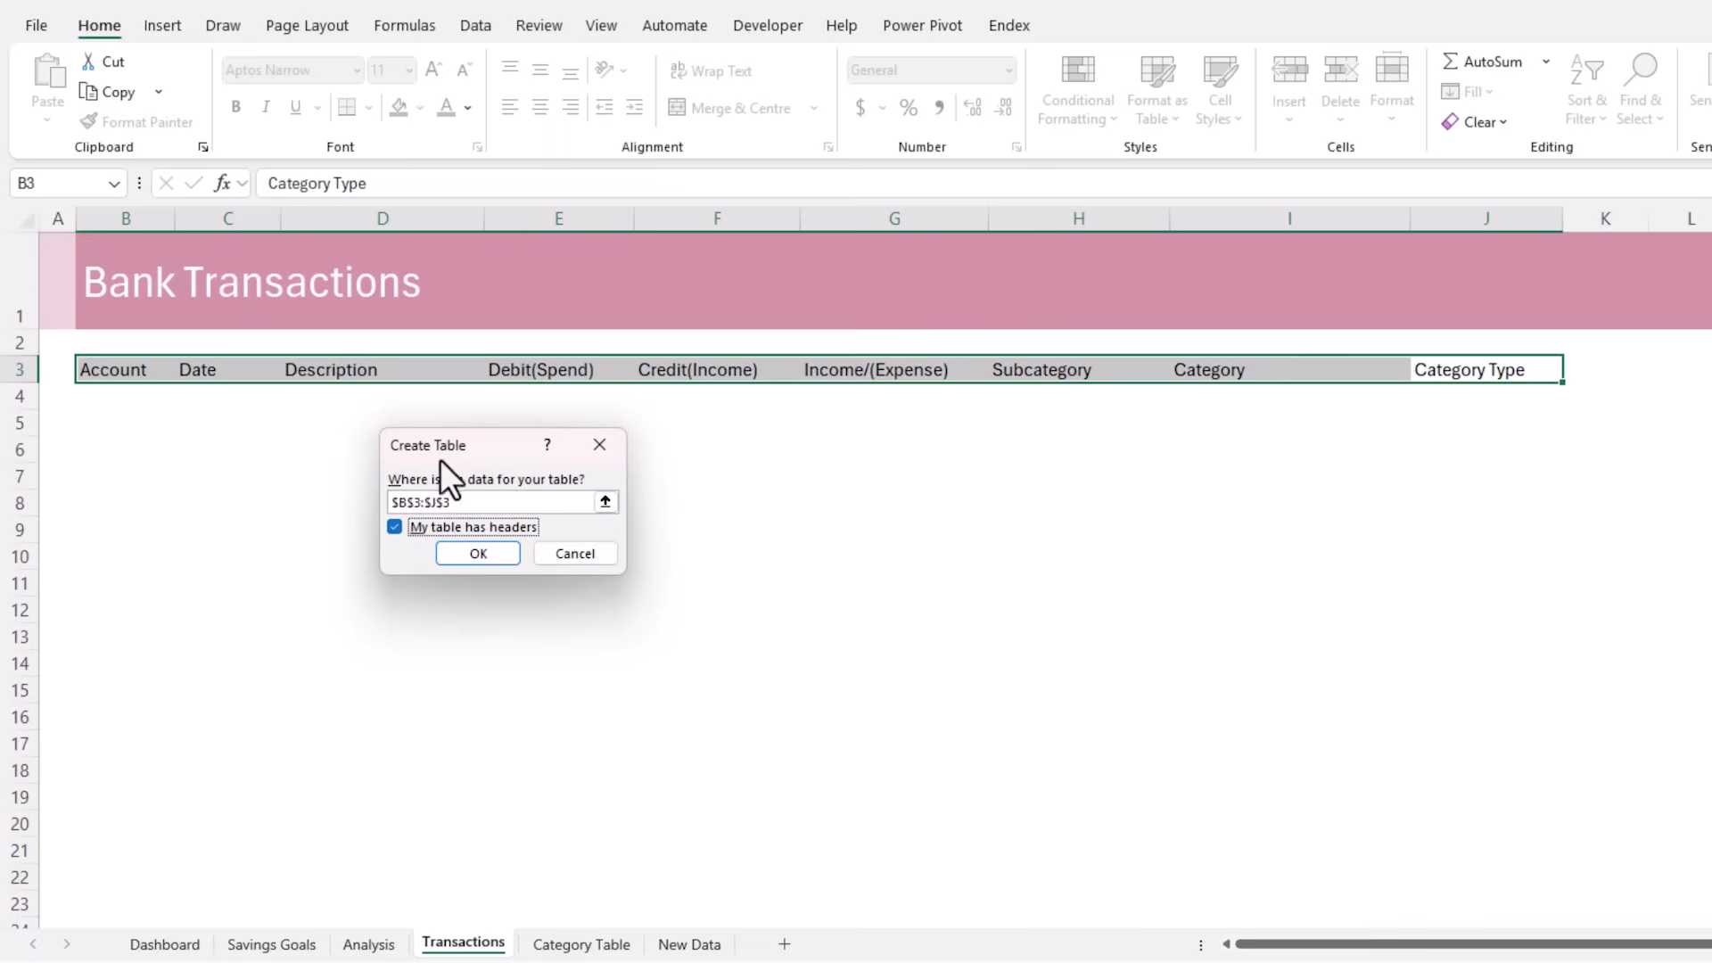
left_click(446, 556)
Name the new transactions table tblTrans
left_click(133, 399)
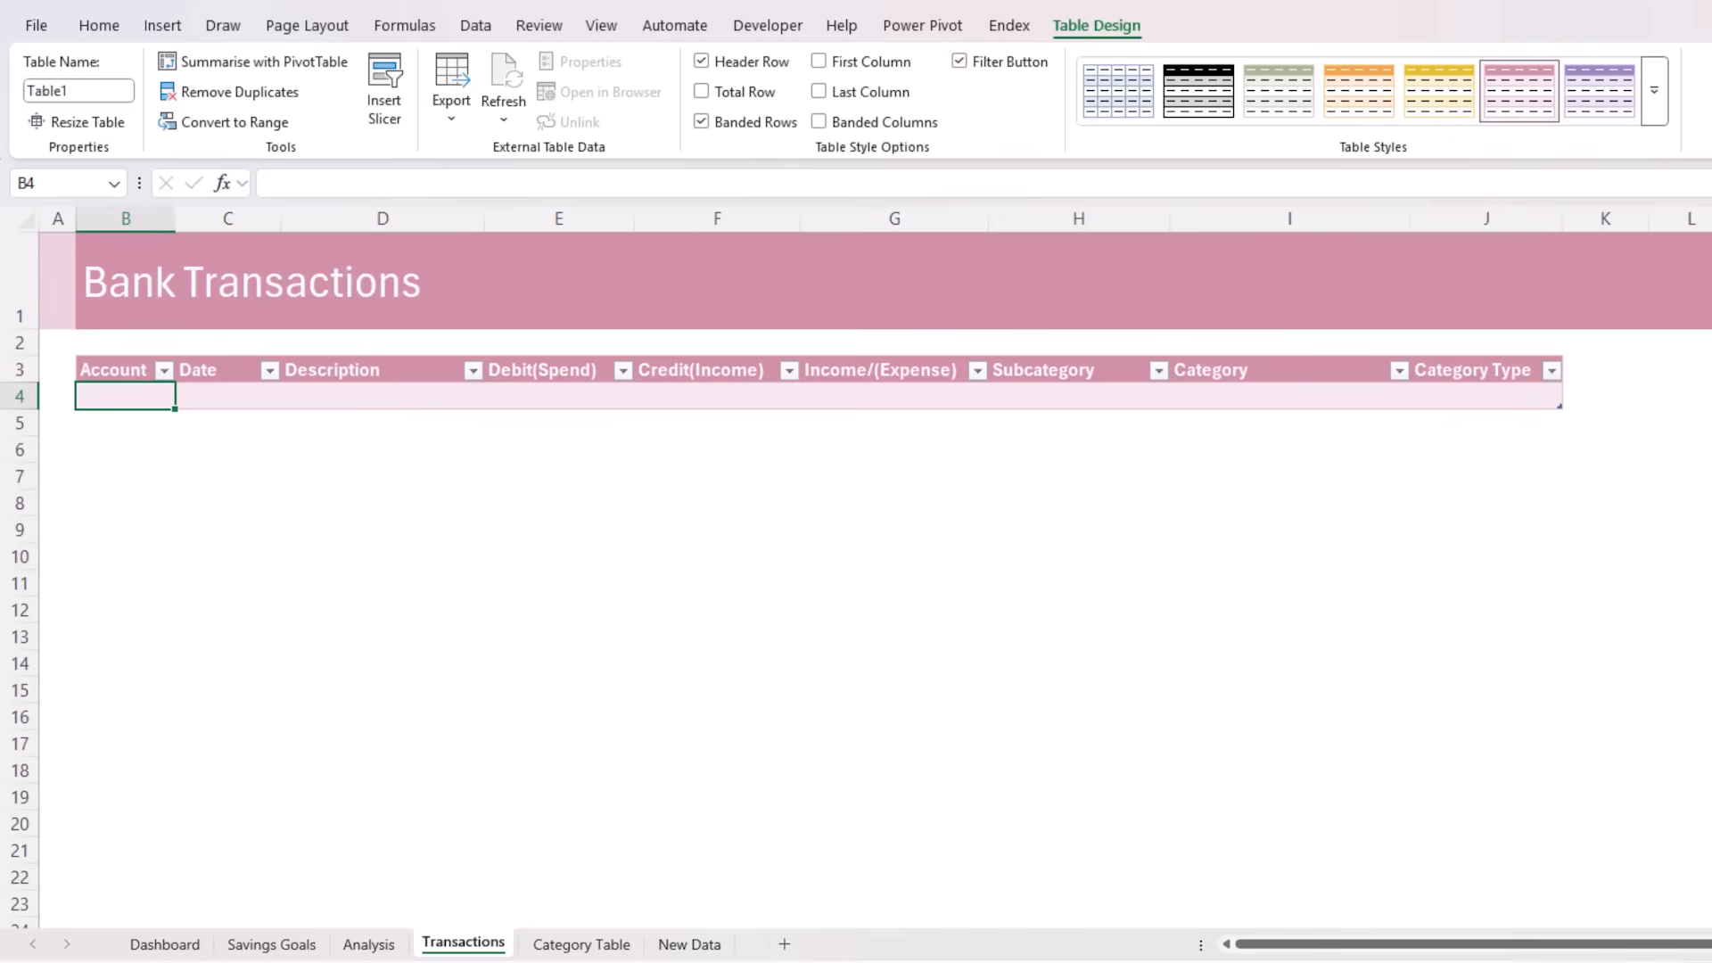
left_click(100, 91)
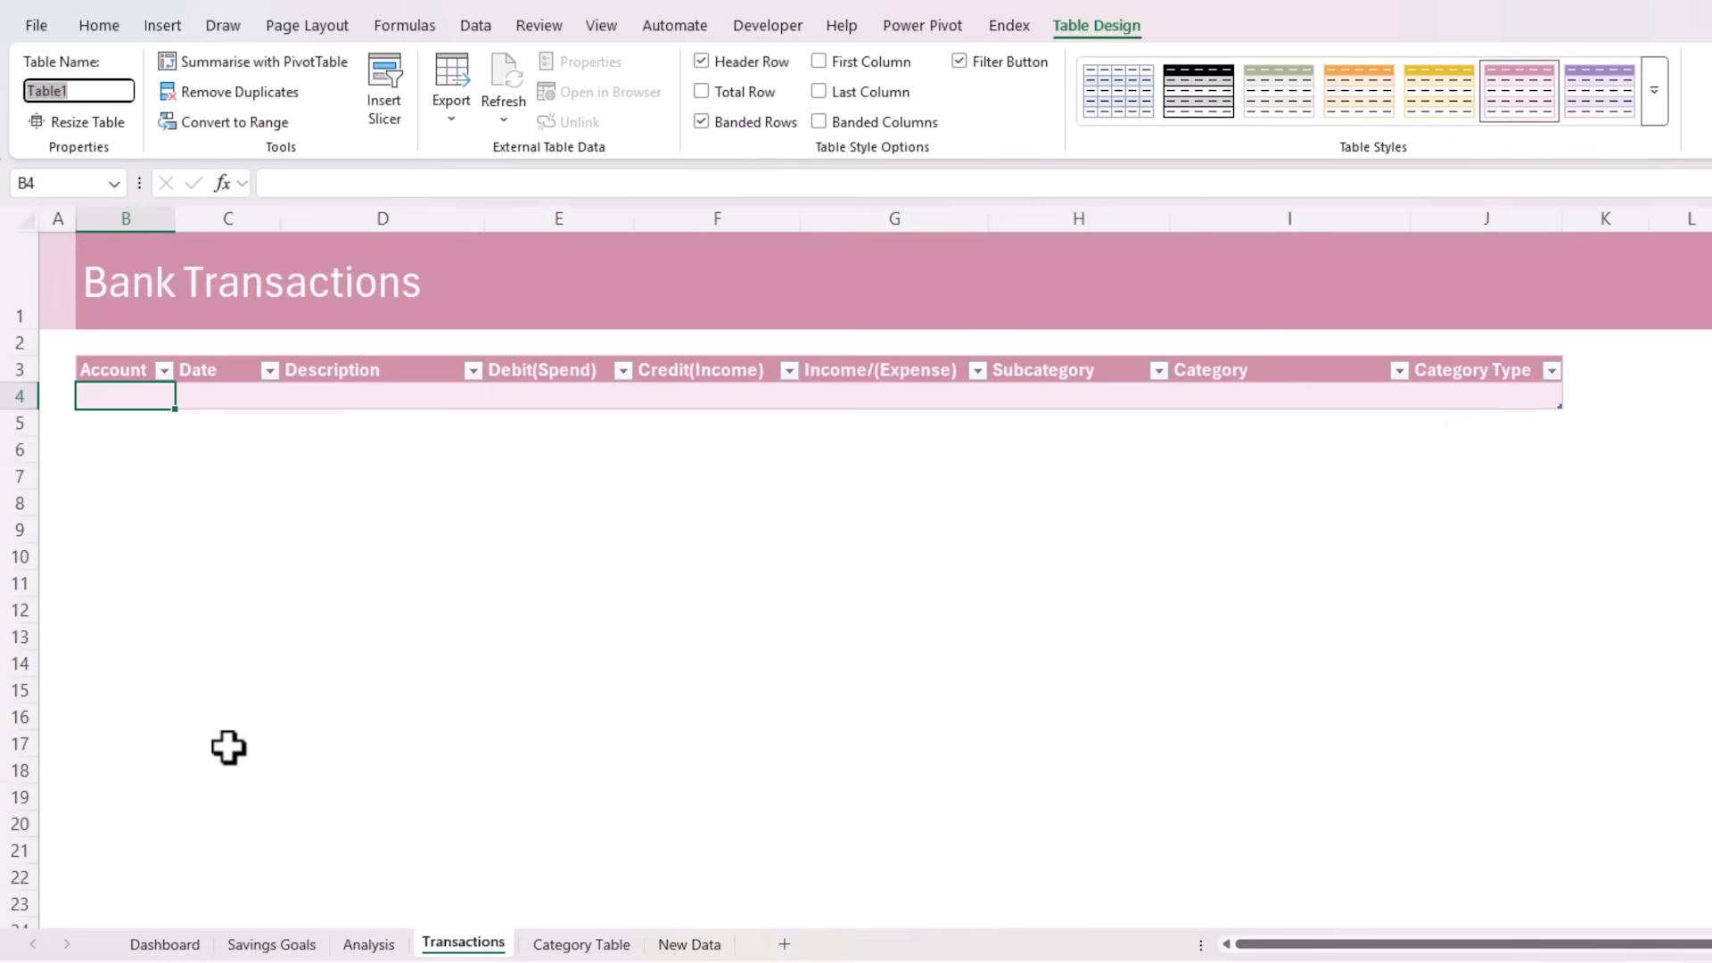
type("tblTrans")
key("Return")
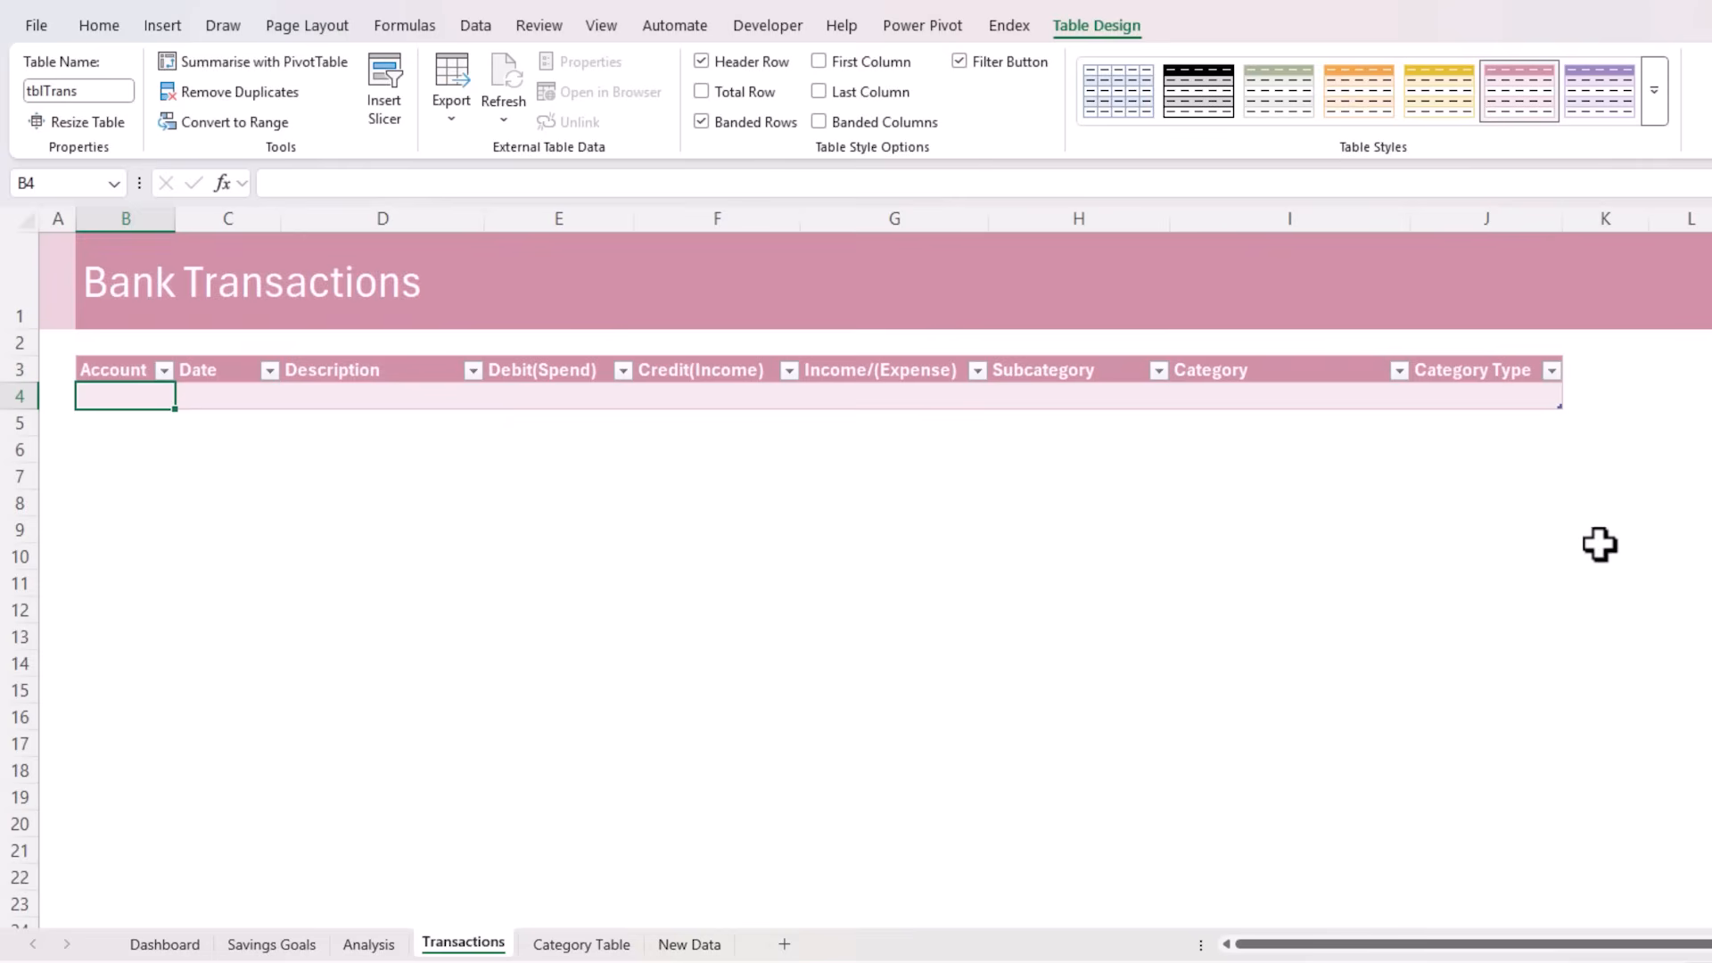
Paste the copied bank transactions into the table from B4 and check the Debit(Spend) and Credit(Income) columns
key("ctrl+v")
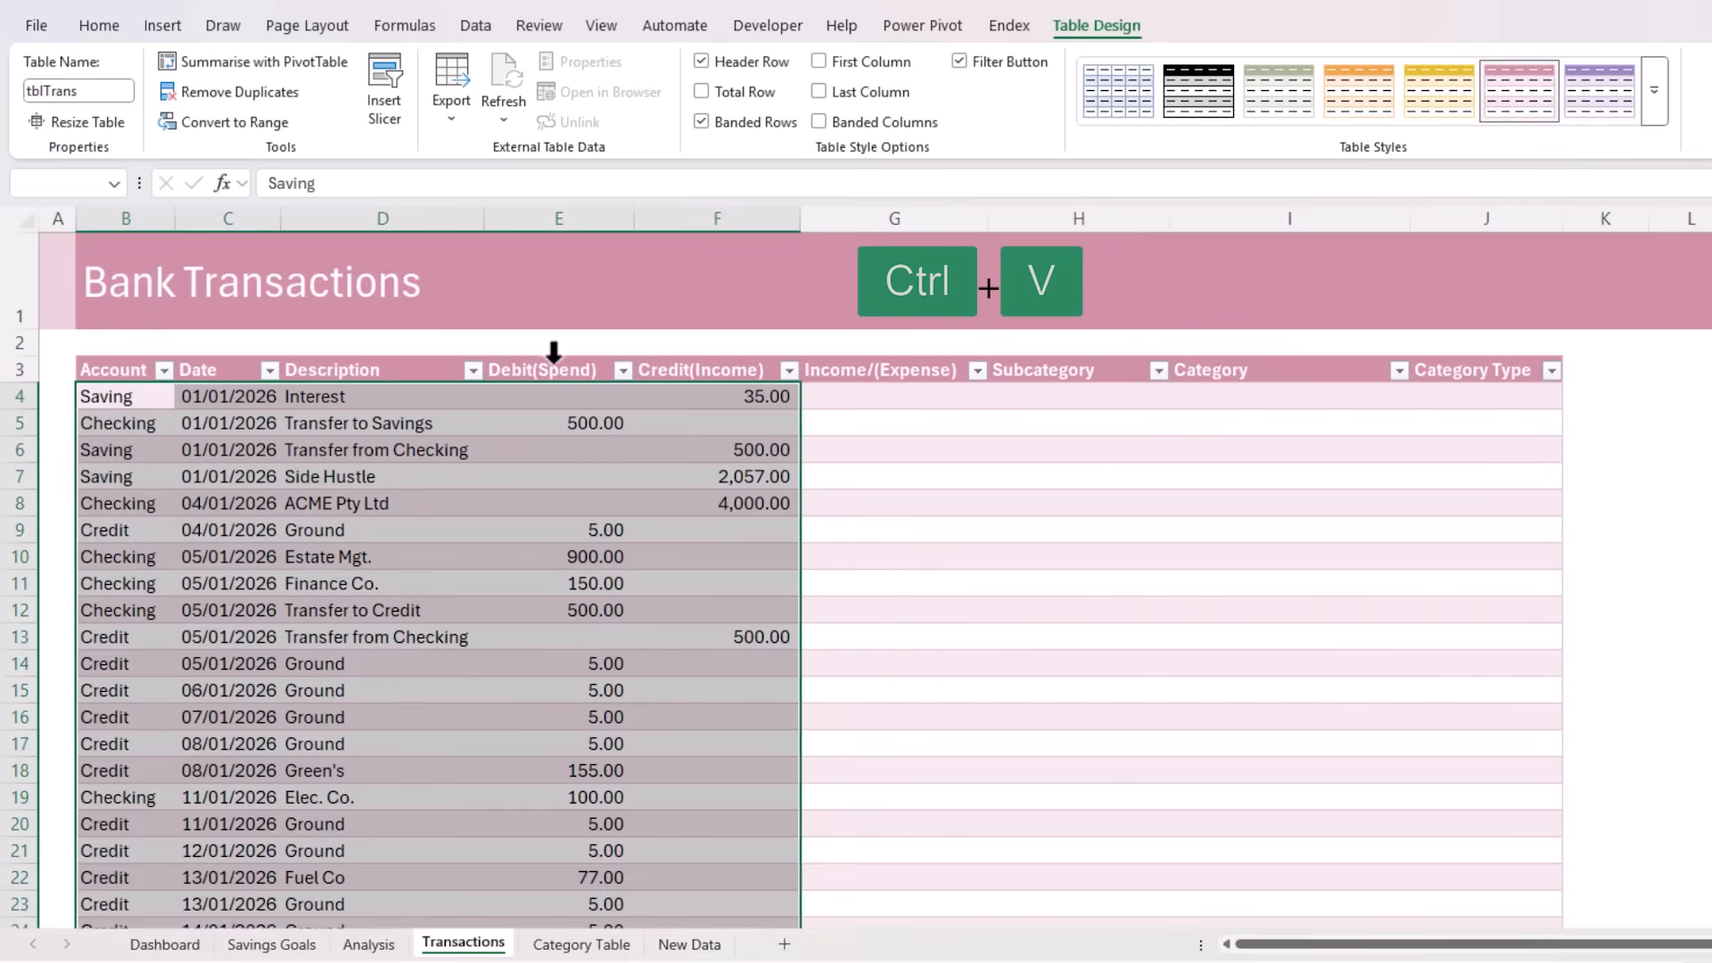
left_click(551, 352)
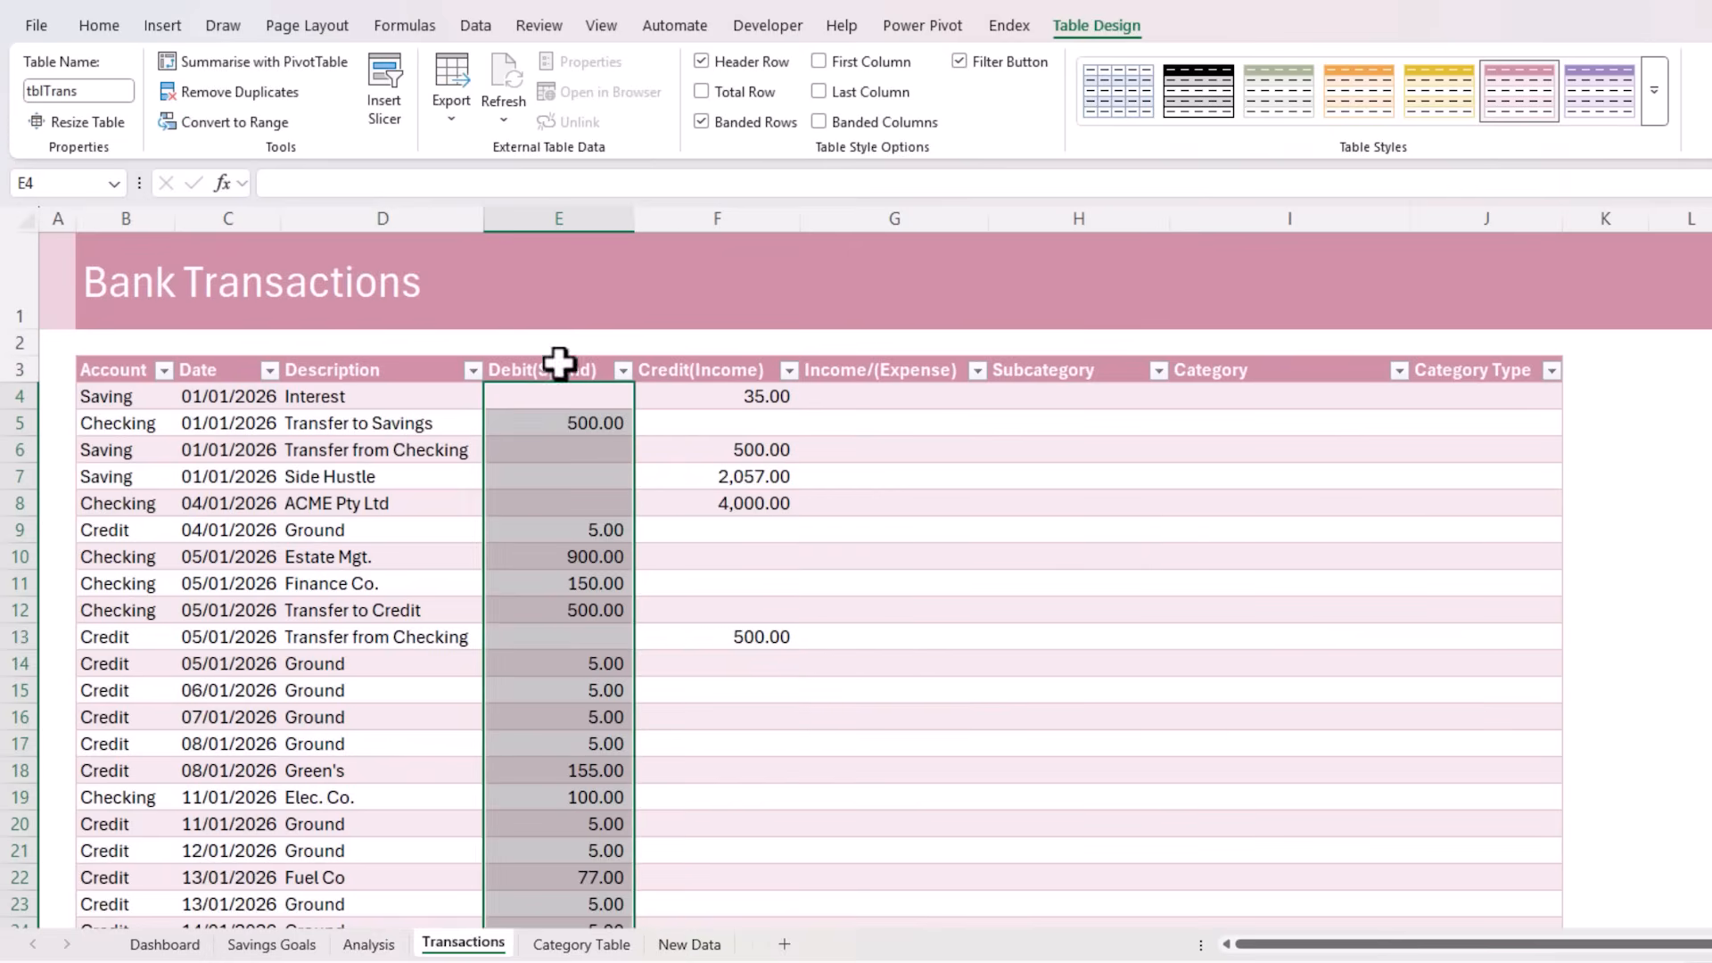
left_click(672, 352)
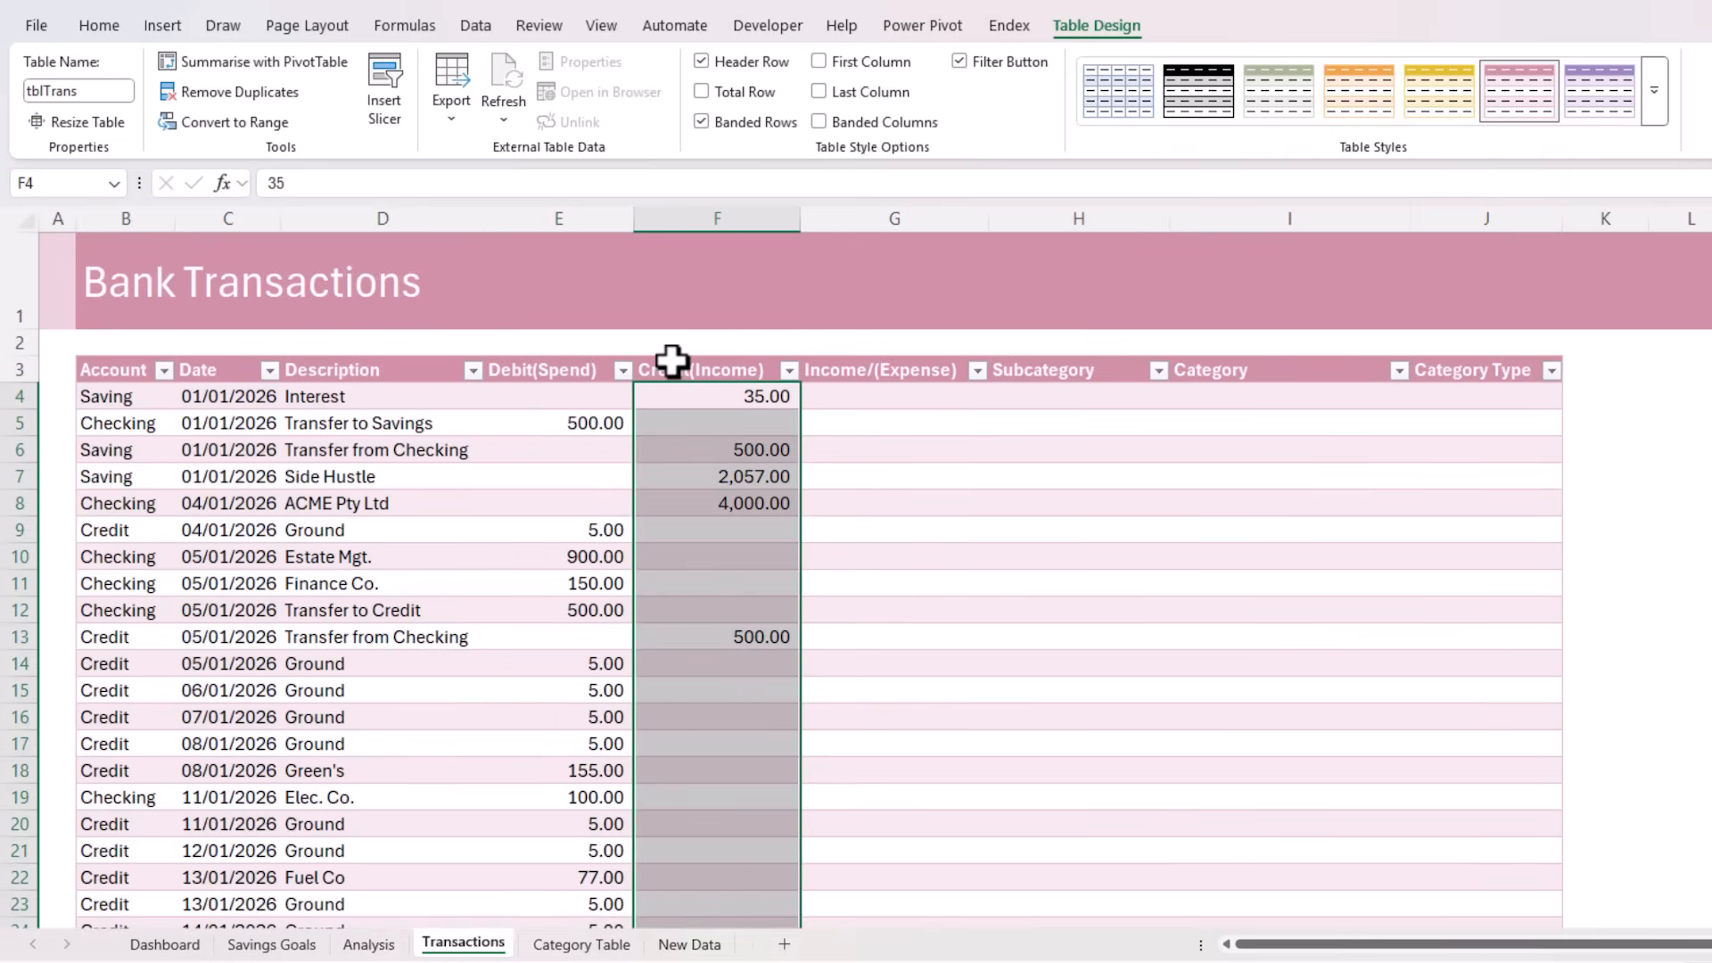
Fill the Income/(Expense) column with the formula =[@[Credit(Income)]]-[@[Debit(Spend)]], entered in G4
left_click(834, 392)
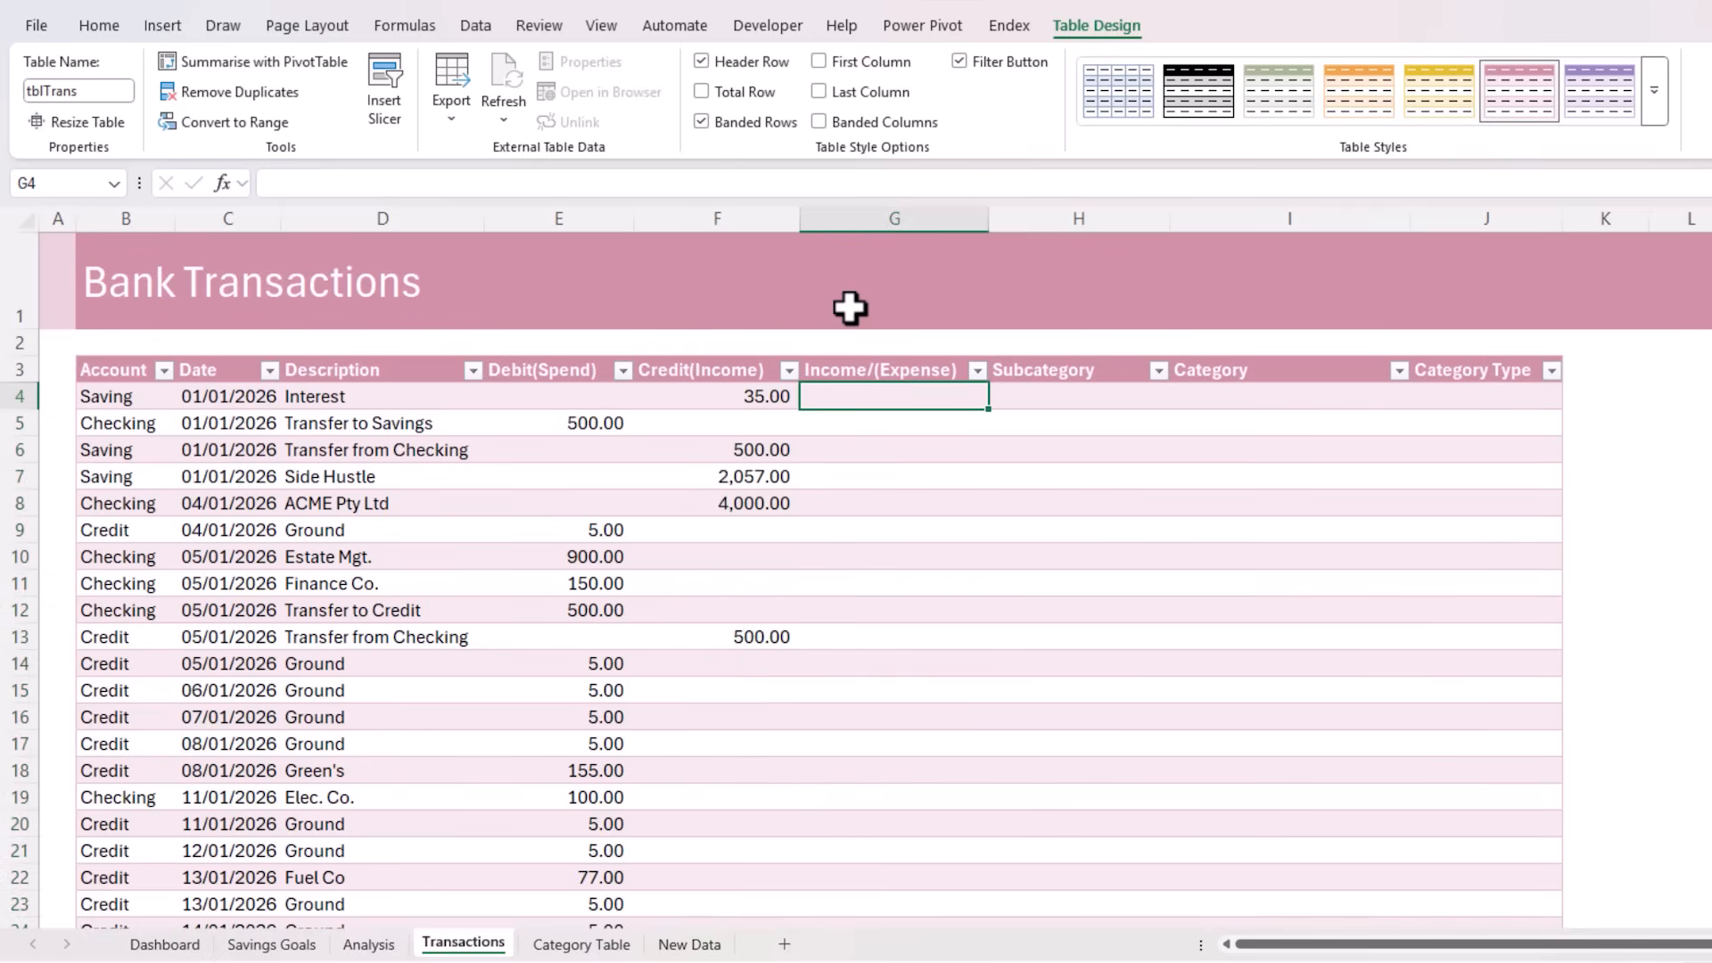
type("=")
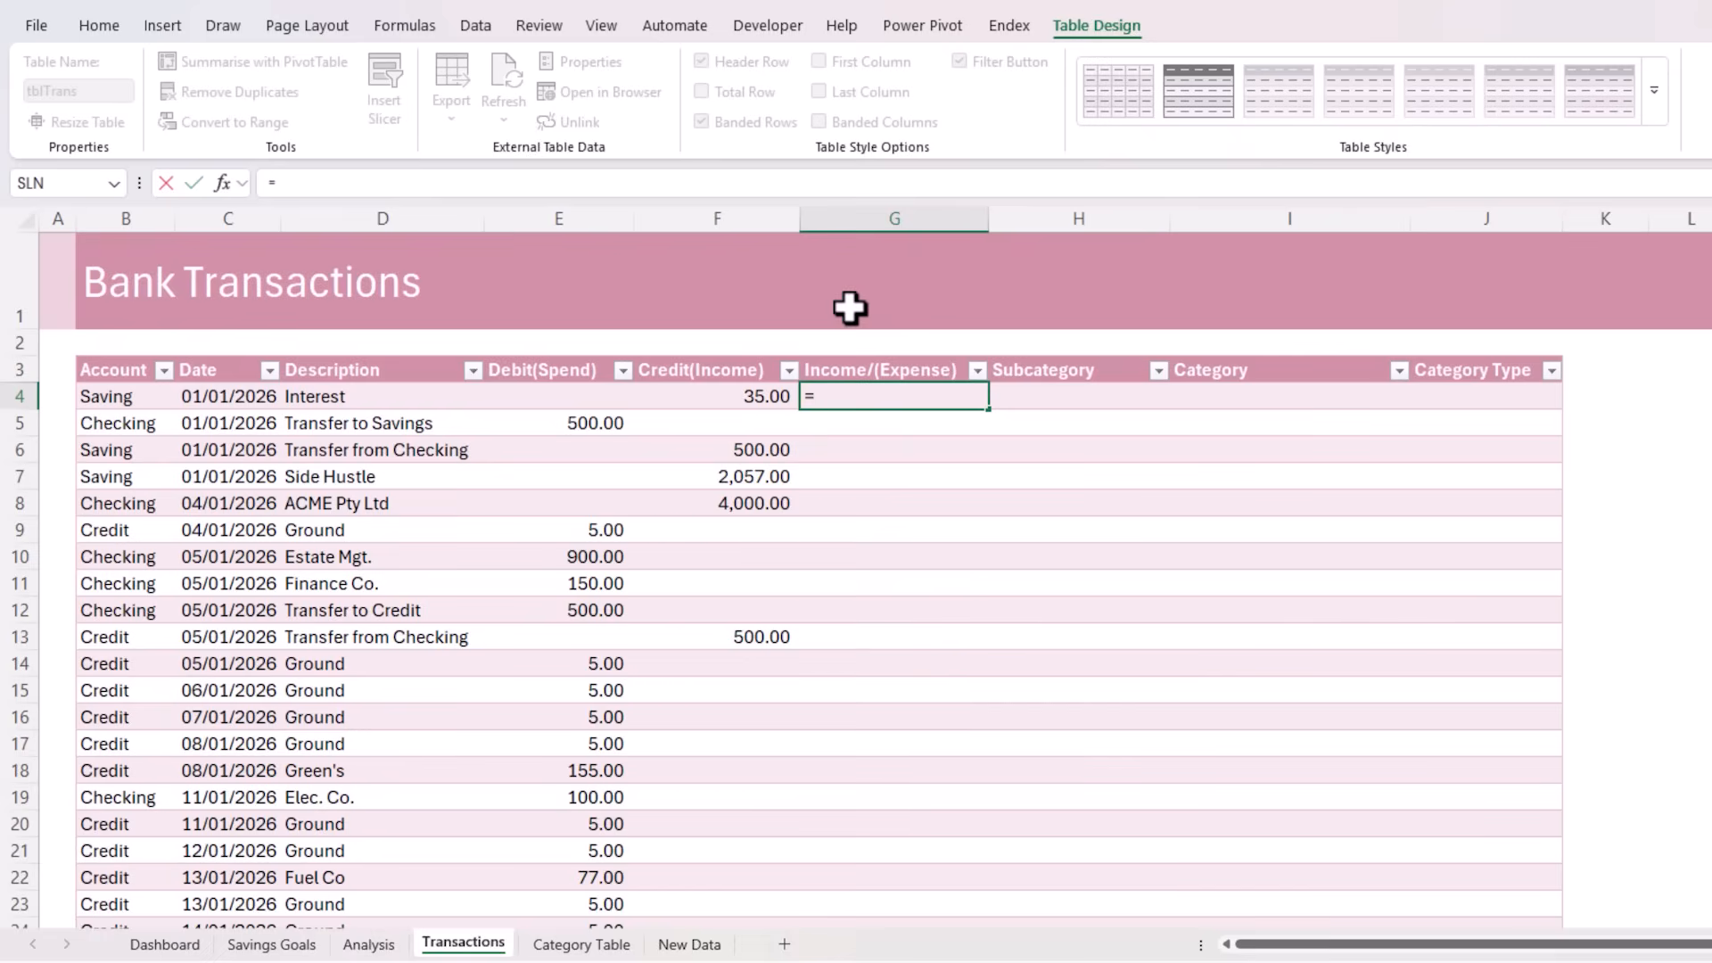
key("Left")
type("-")
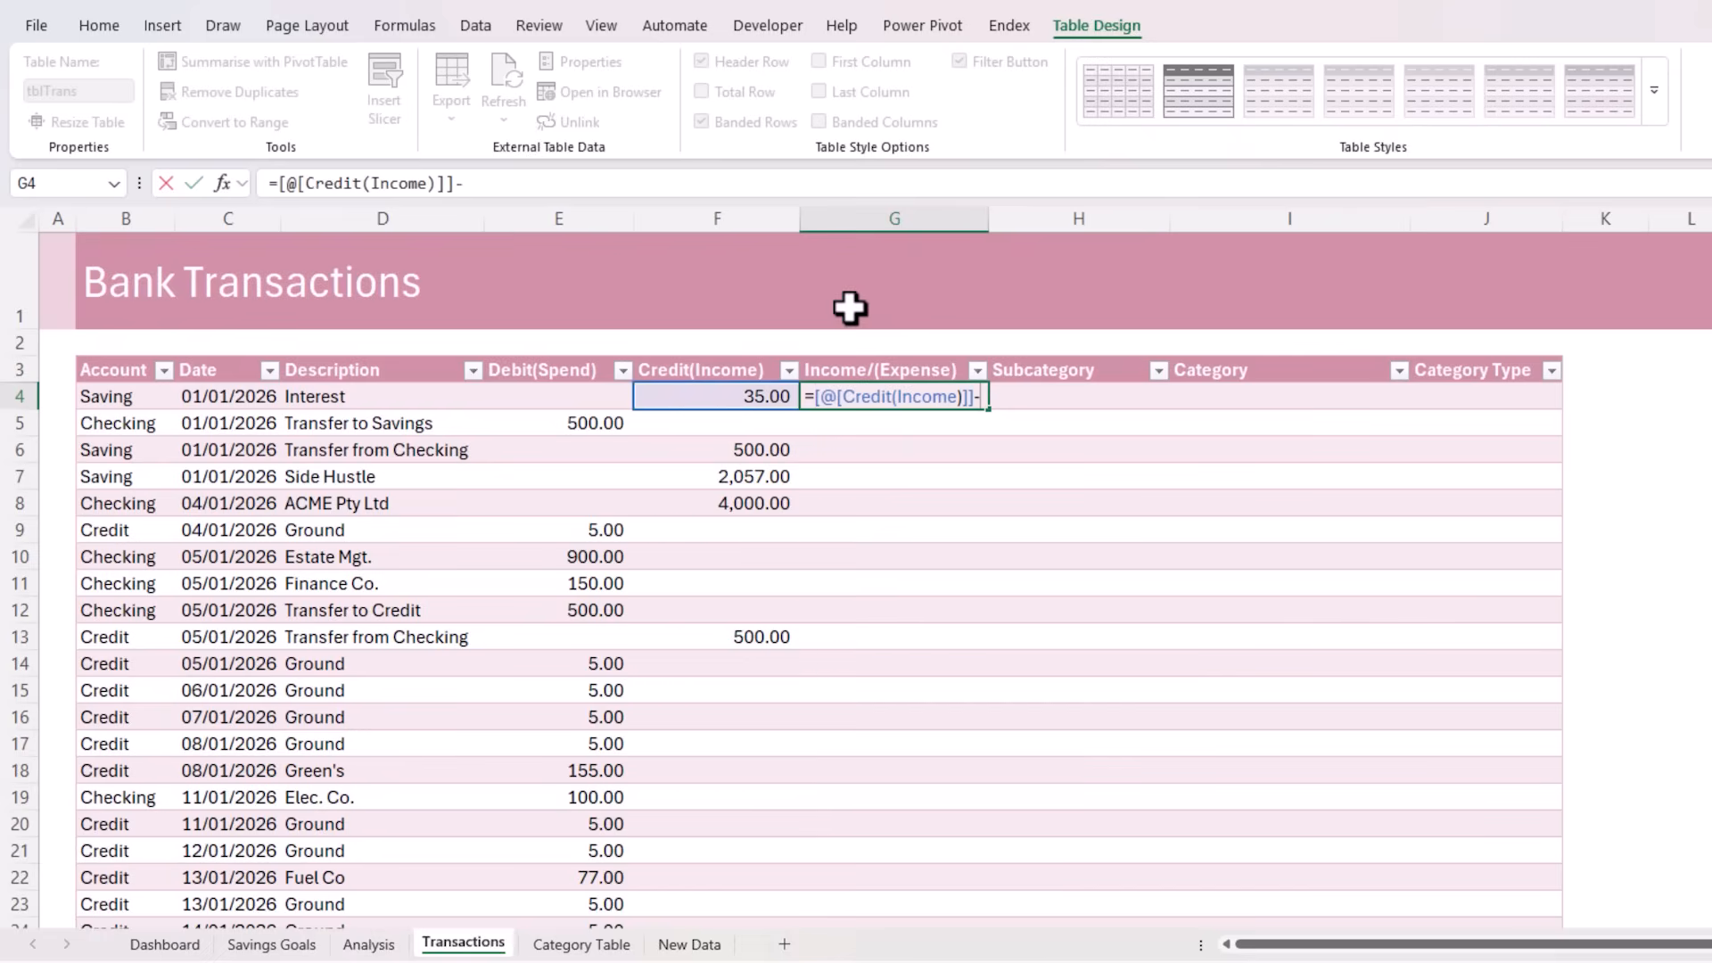
key("Left")
key("Left")
key("Return")
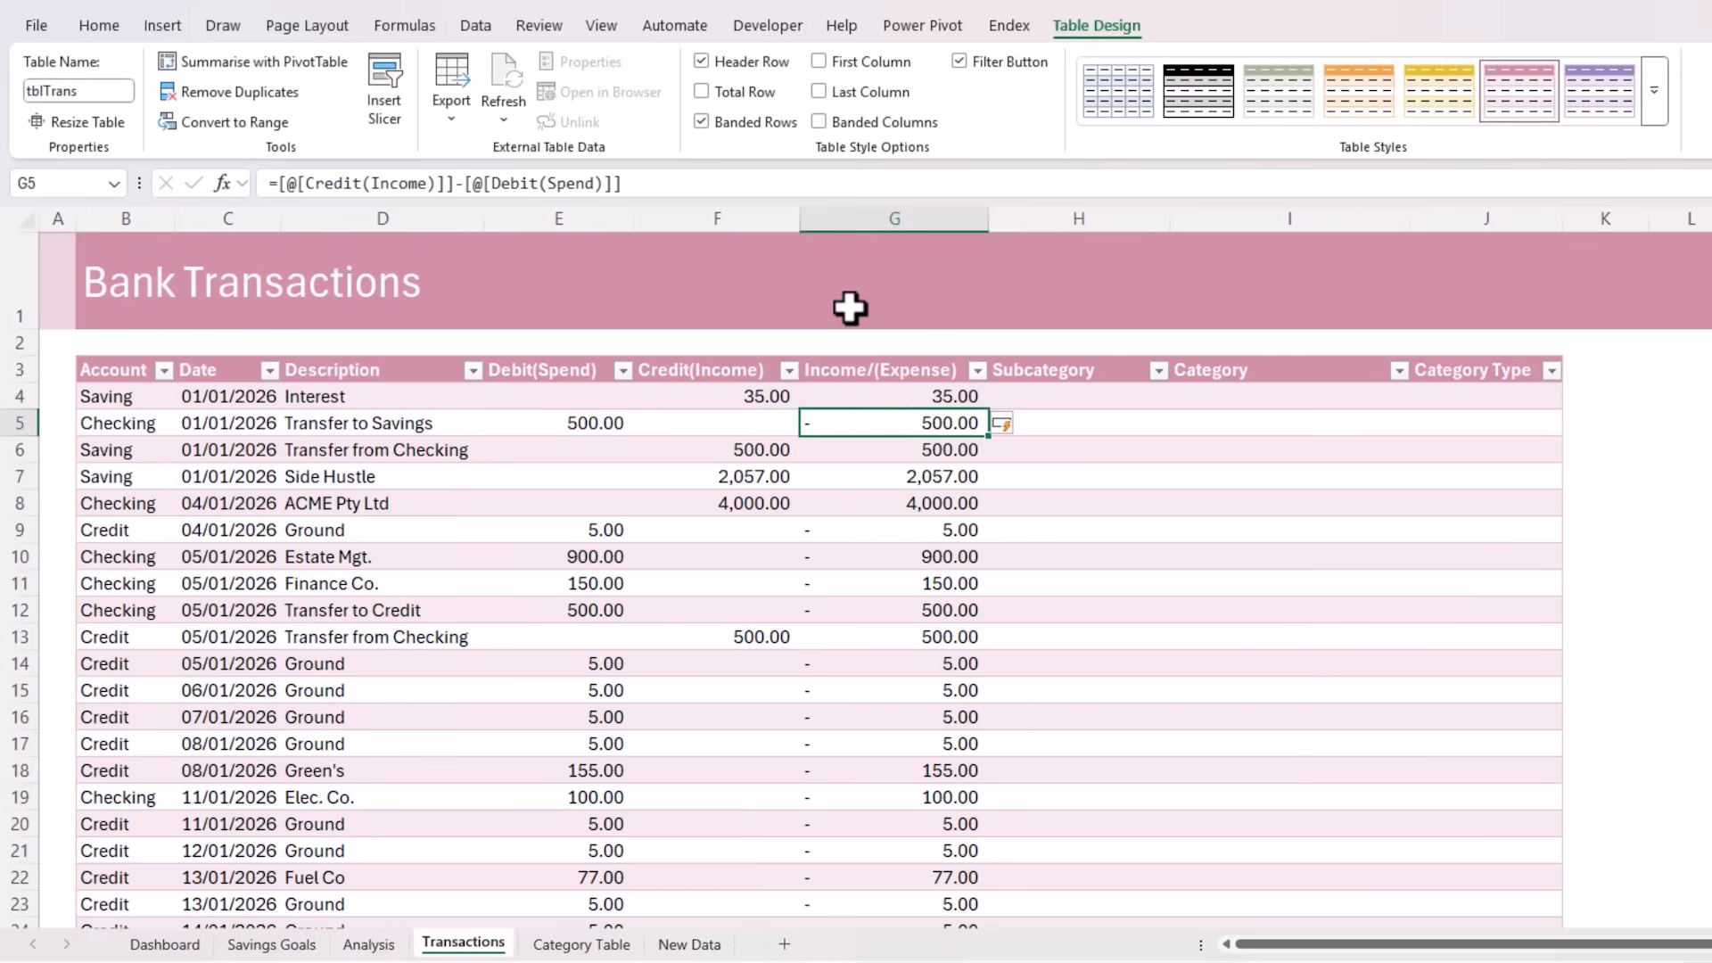
Examine the Income/(Expense) formula in G4 and the rows below it, and select the first Subcategory cell, H4
key("Up")
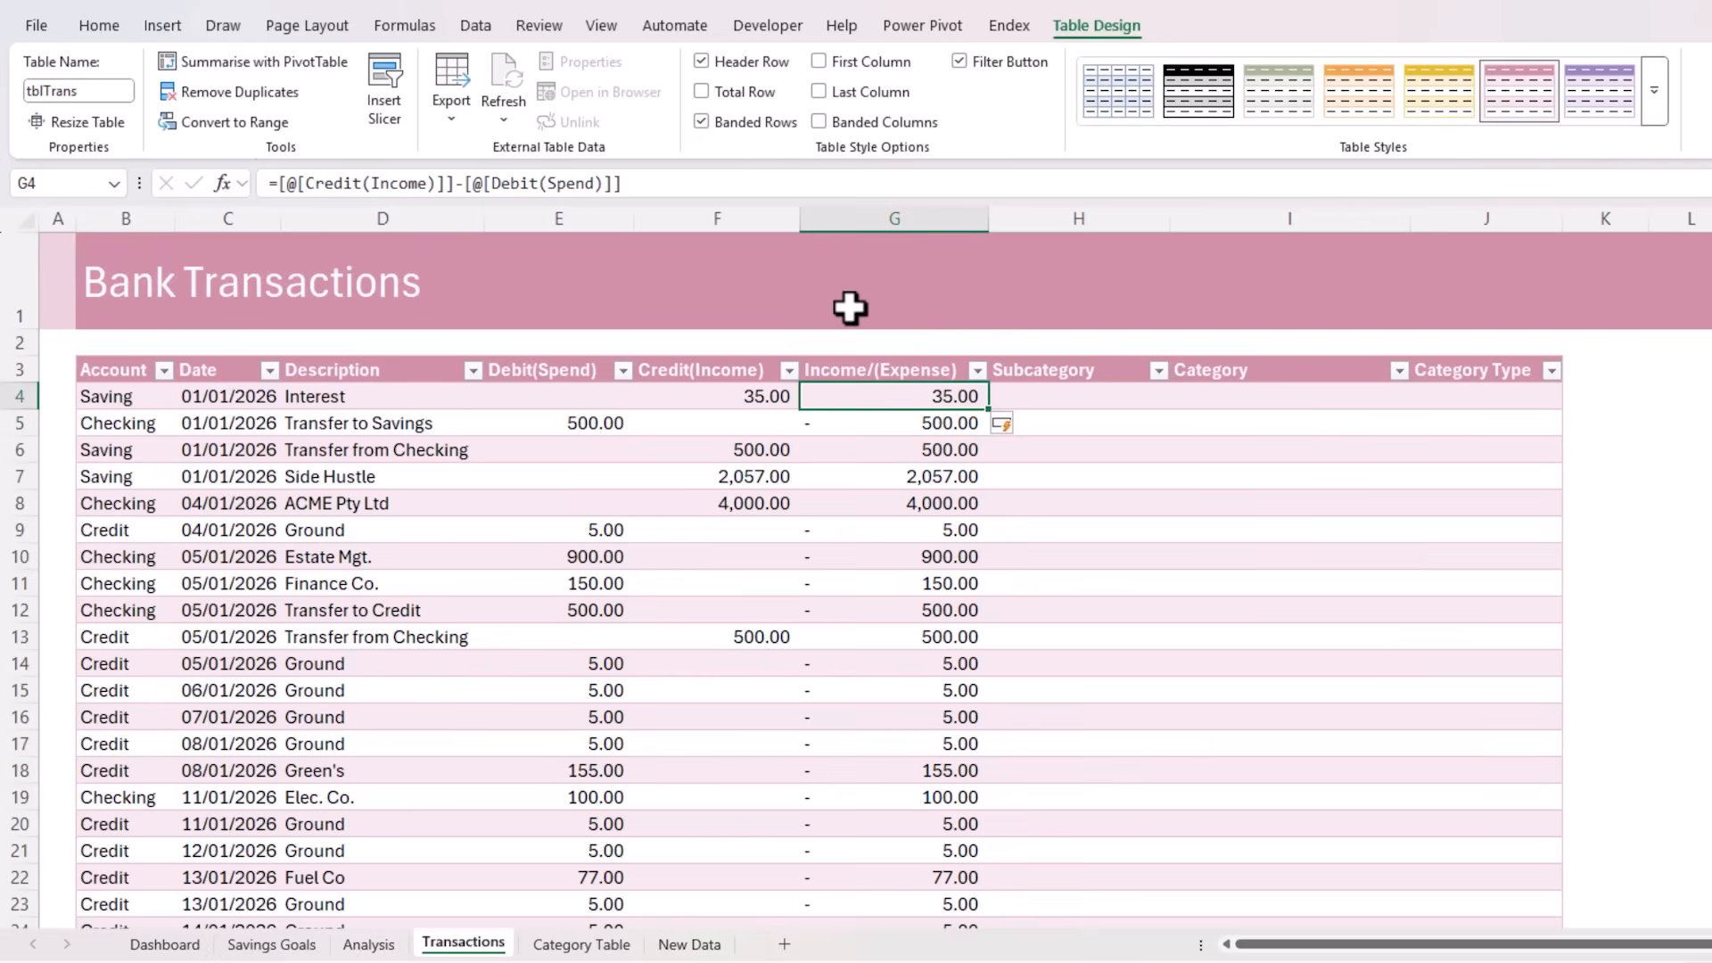
key("F2")
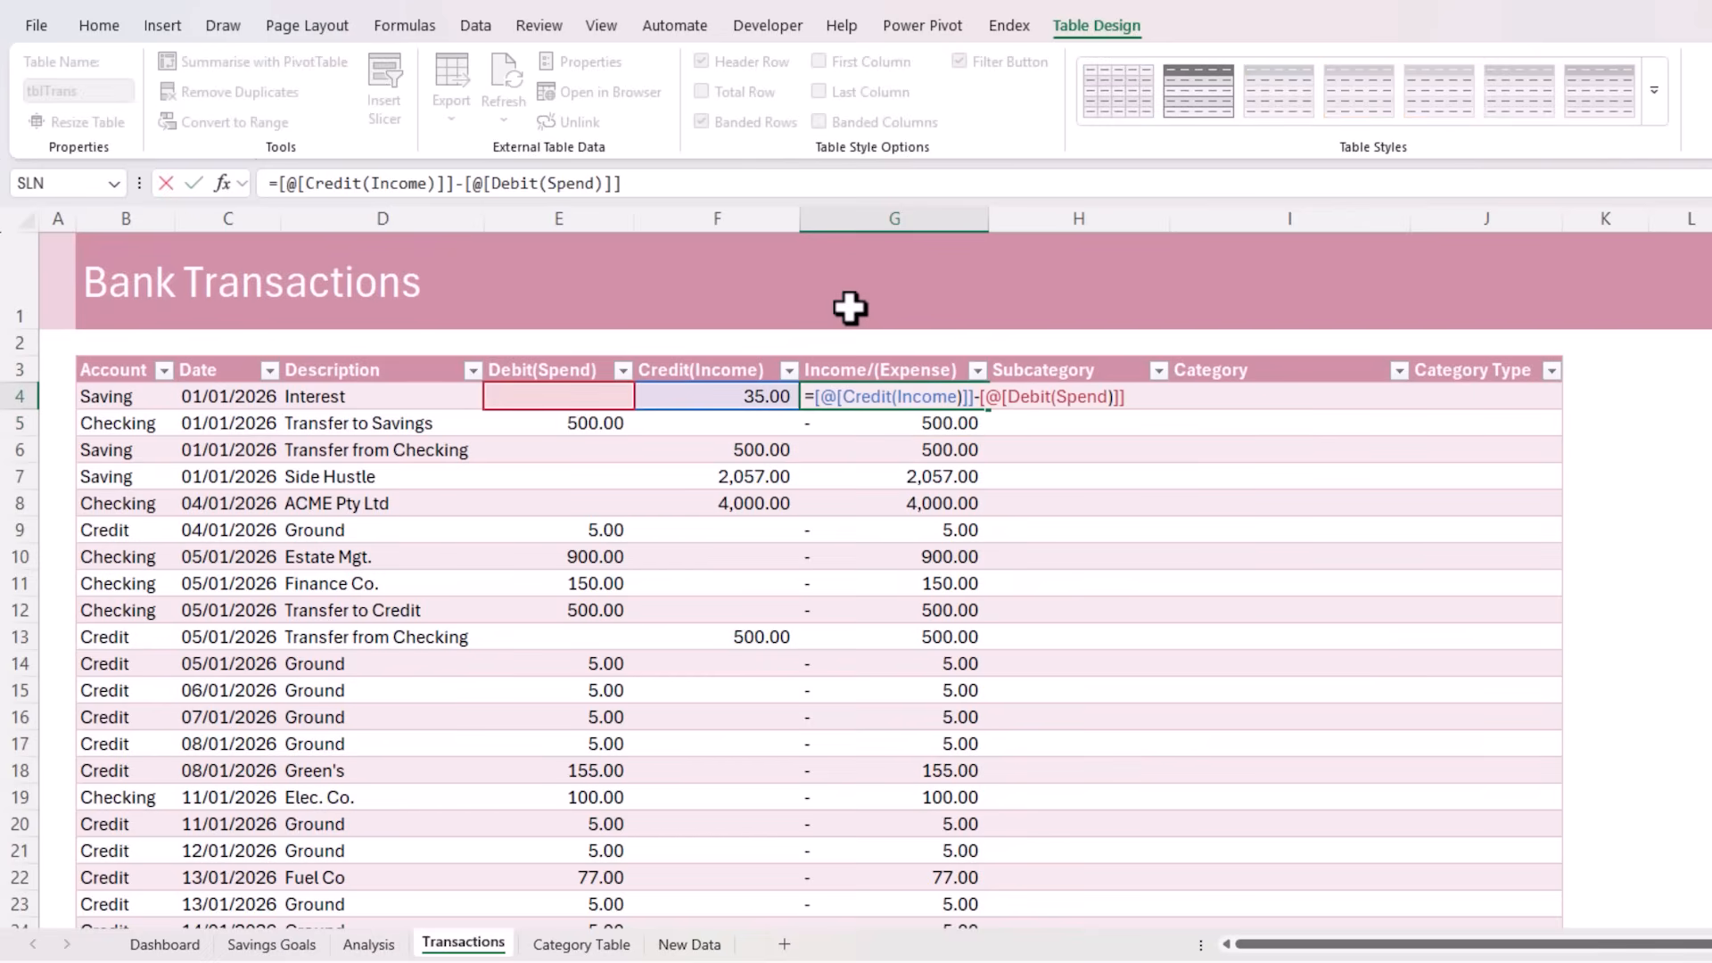
key("Return")
key("Down")
key("Down")
key("Down")
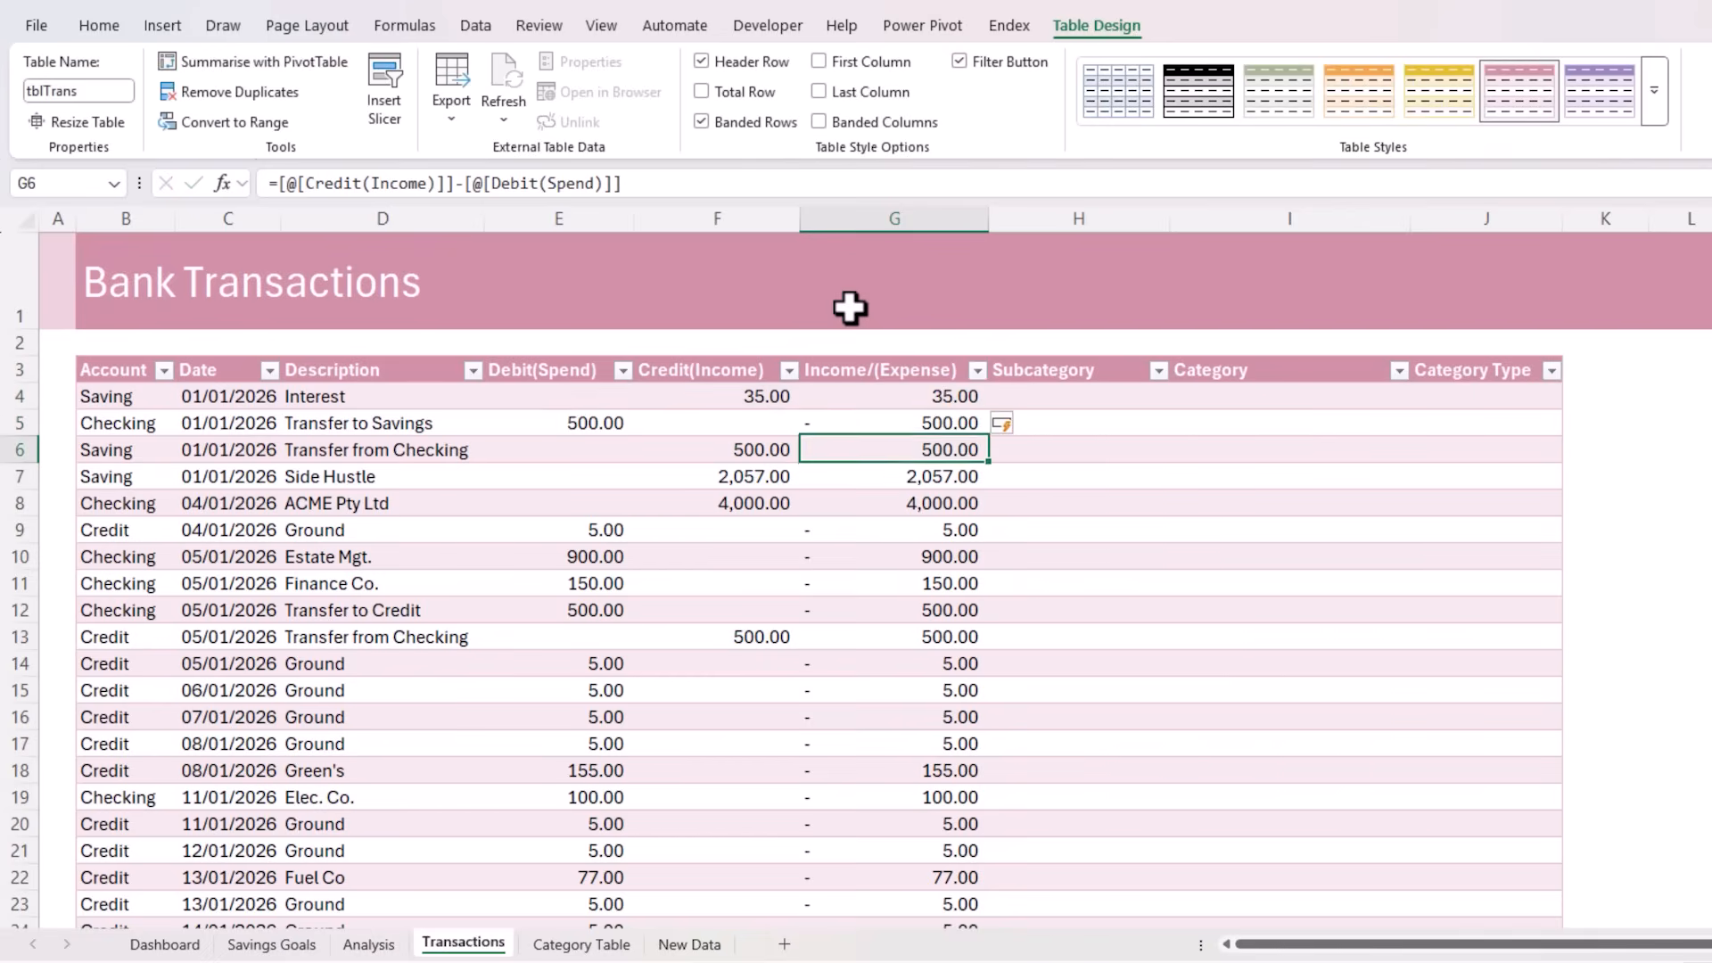
left_click(1043, 396)
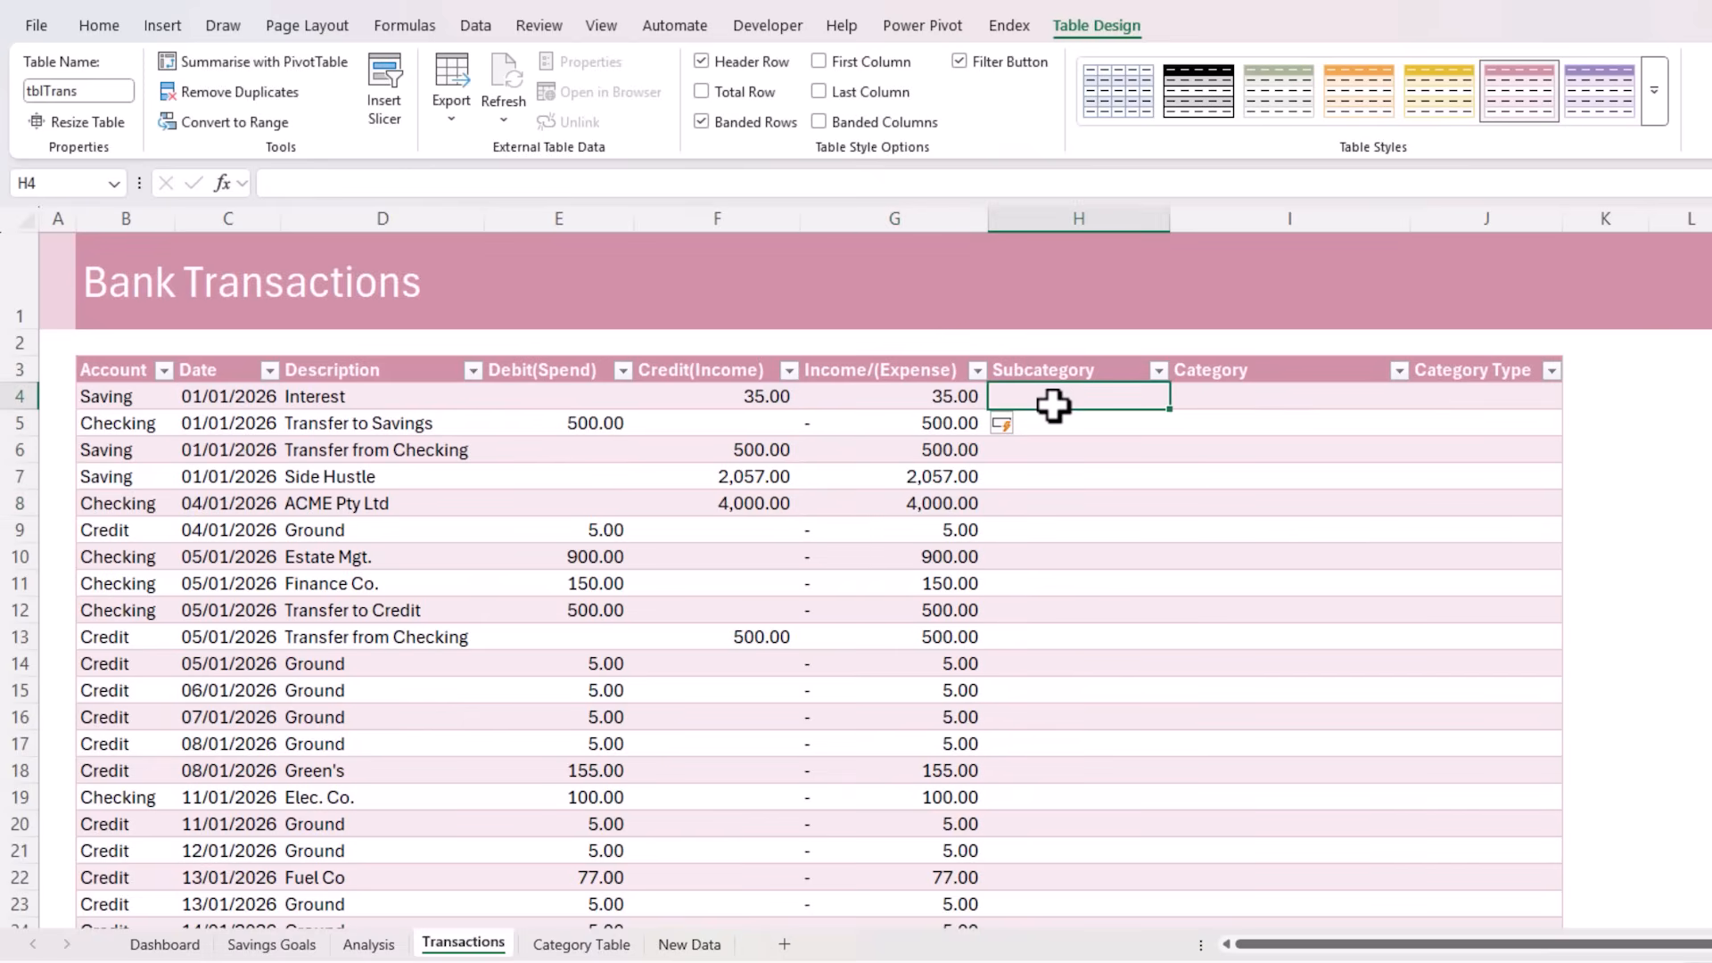
Check the Category and Category Type columns and select all Description entries in the transactions table
key("Right")
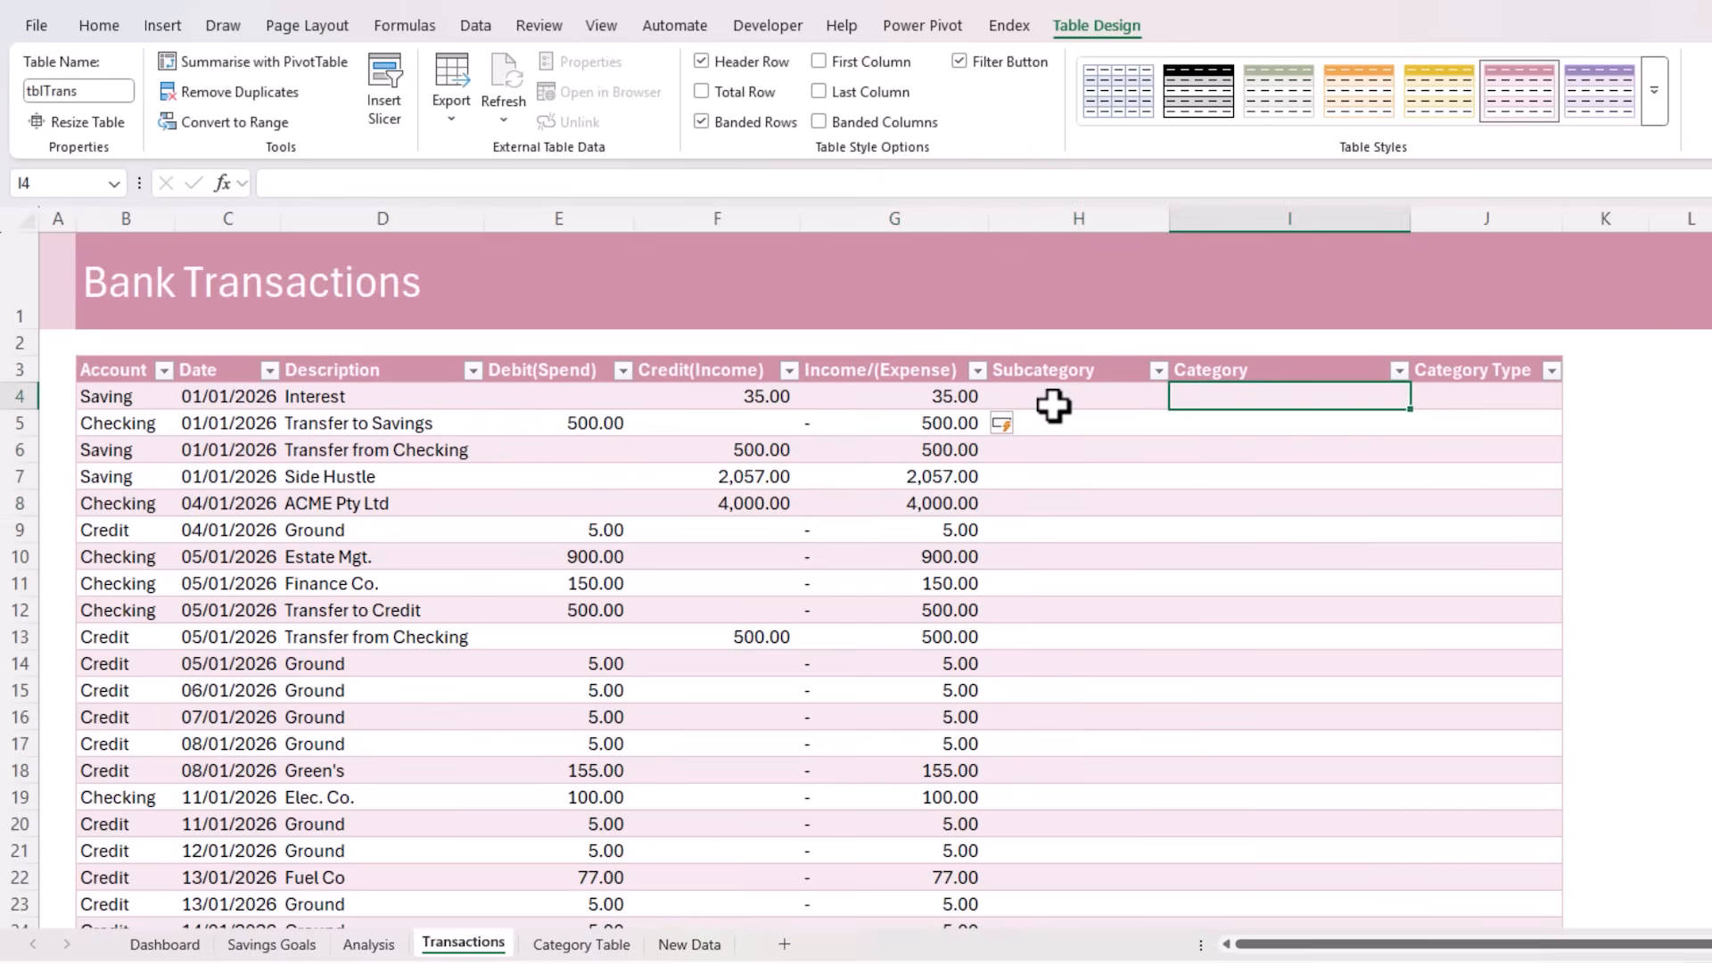
key("Right")
left_click(401, 348)
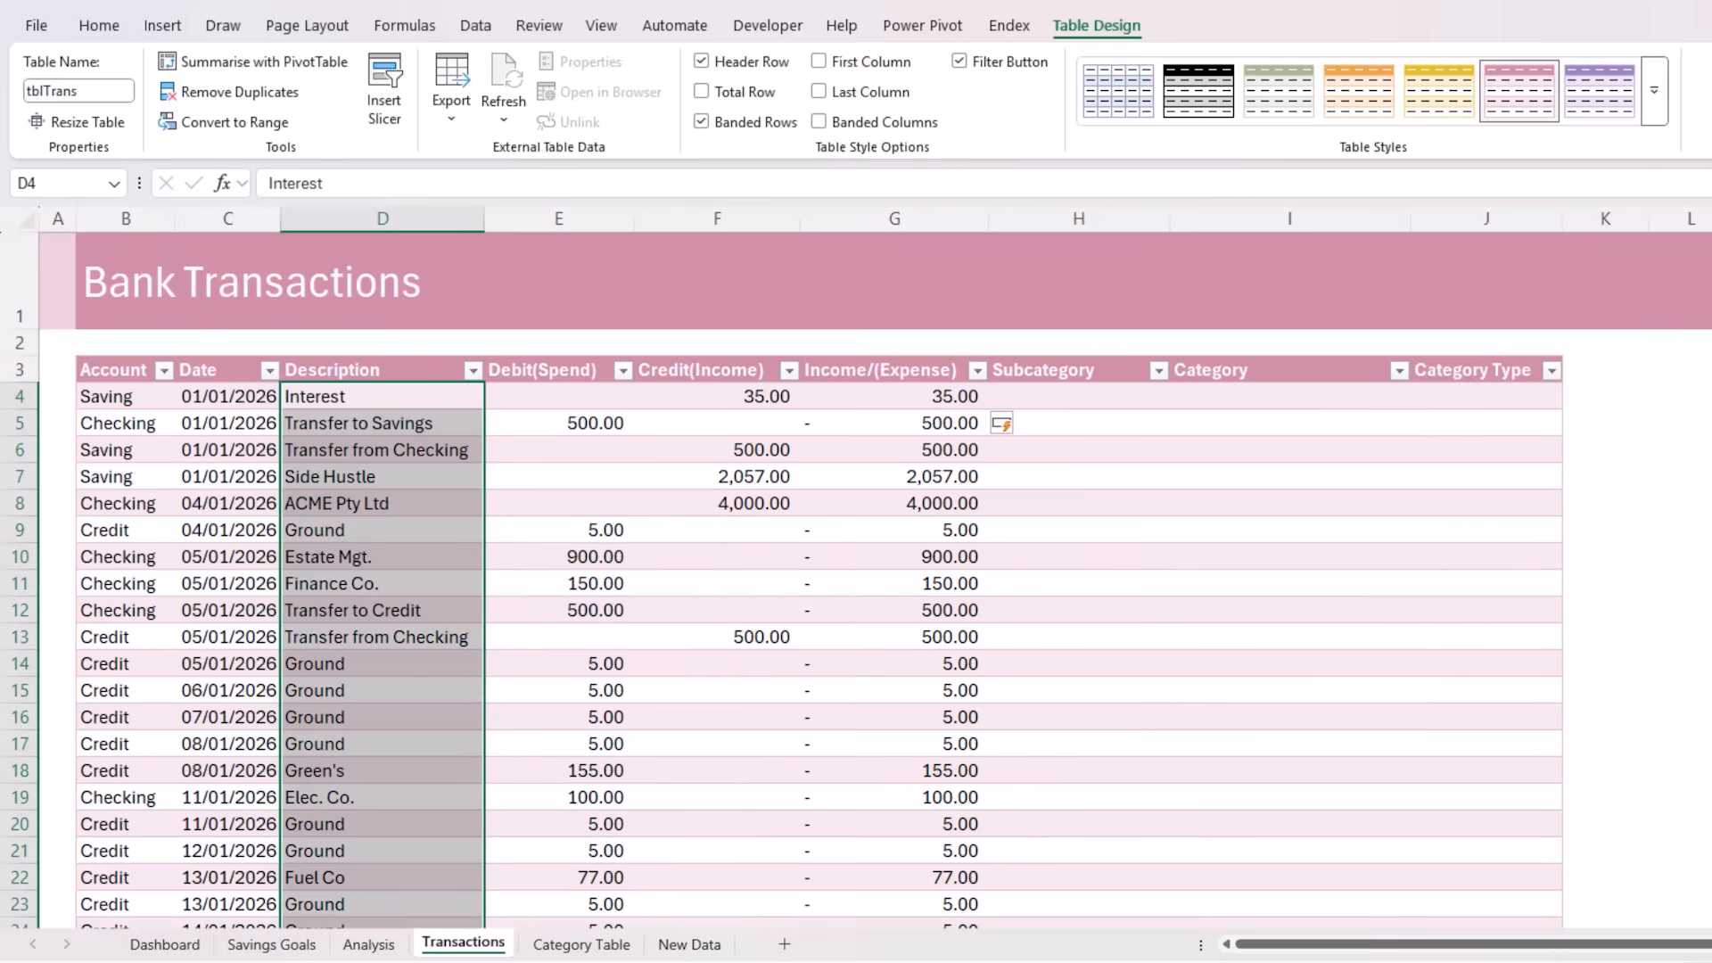
On the Category Table sheet, enter the headers Description, Subcategory, Category and Category Type in B3:E3
left_click(581, 944)
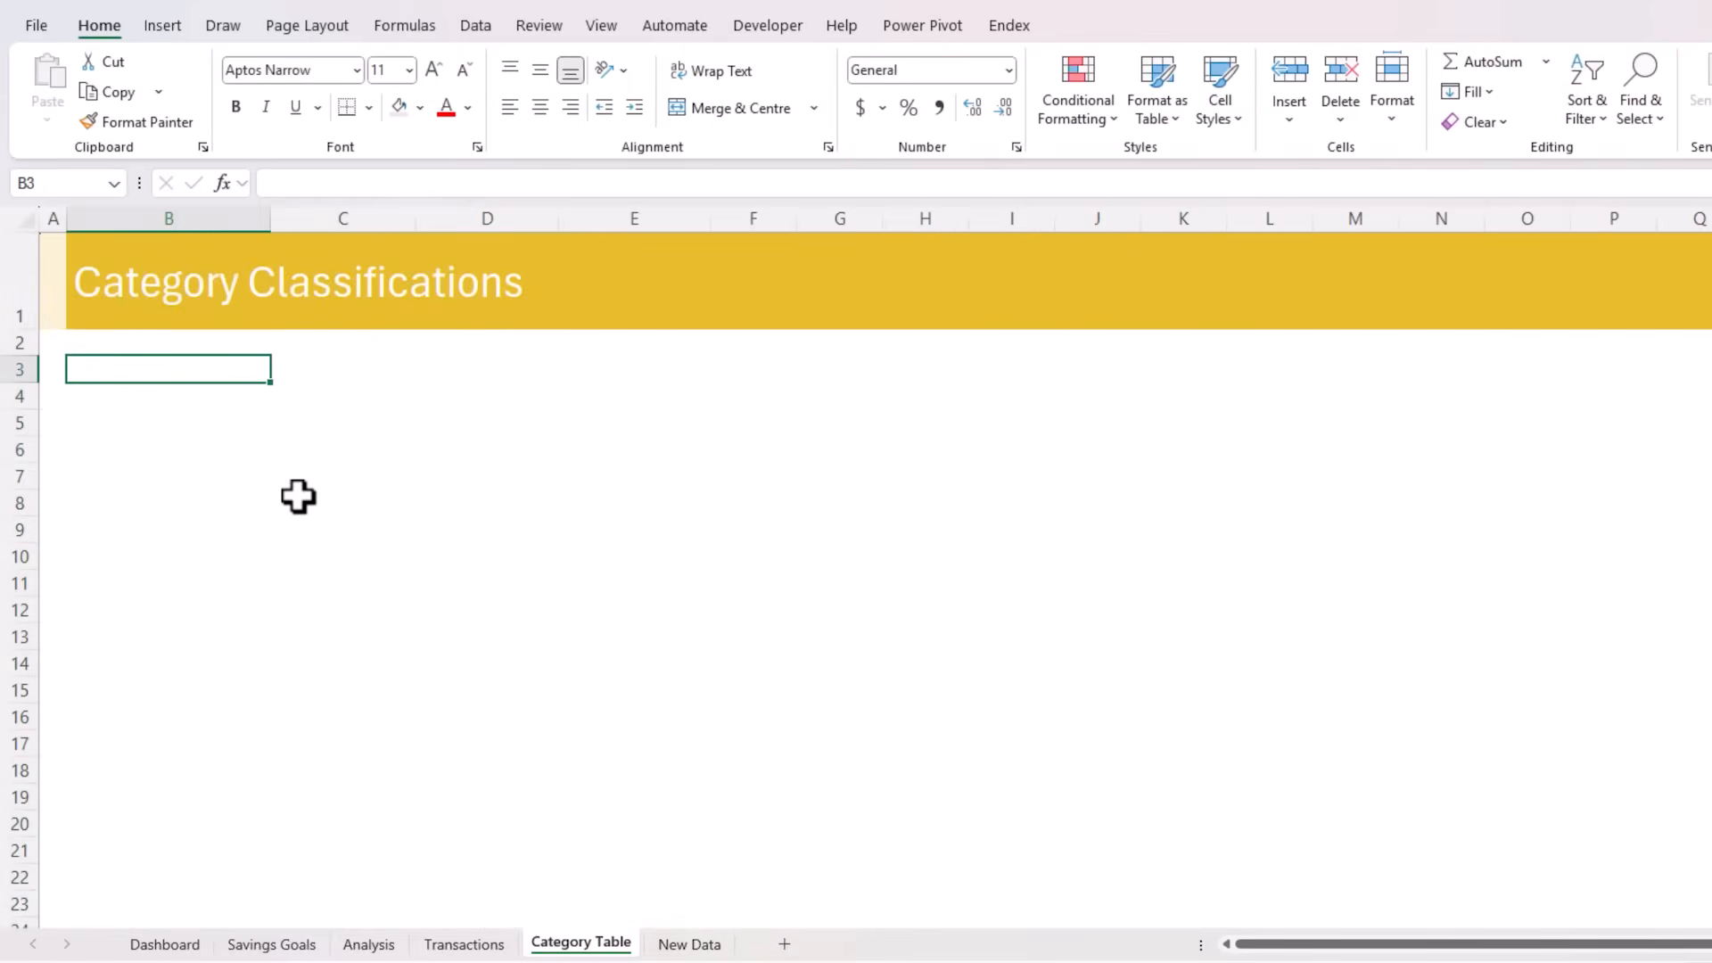
type("Description")
key("Tab")
type("Subcatego")
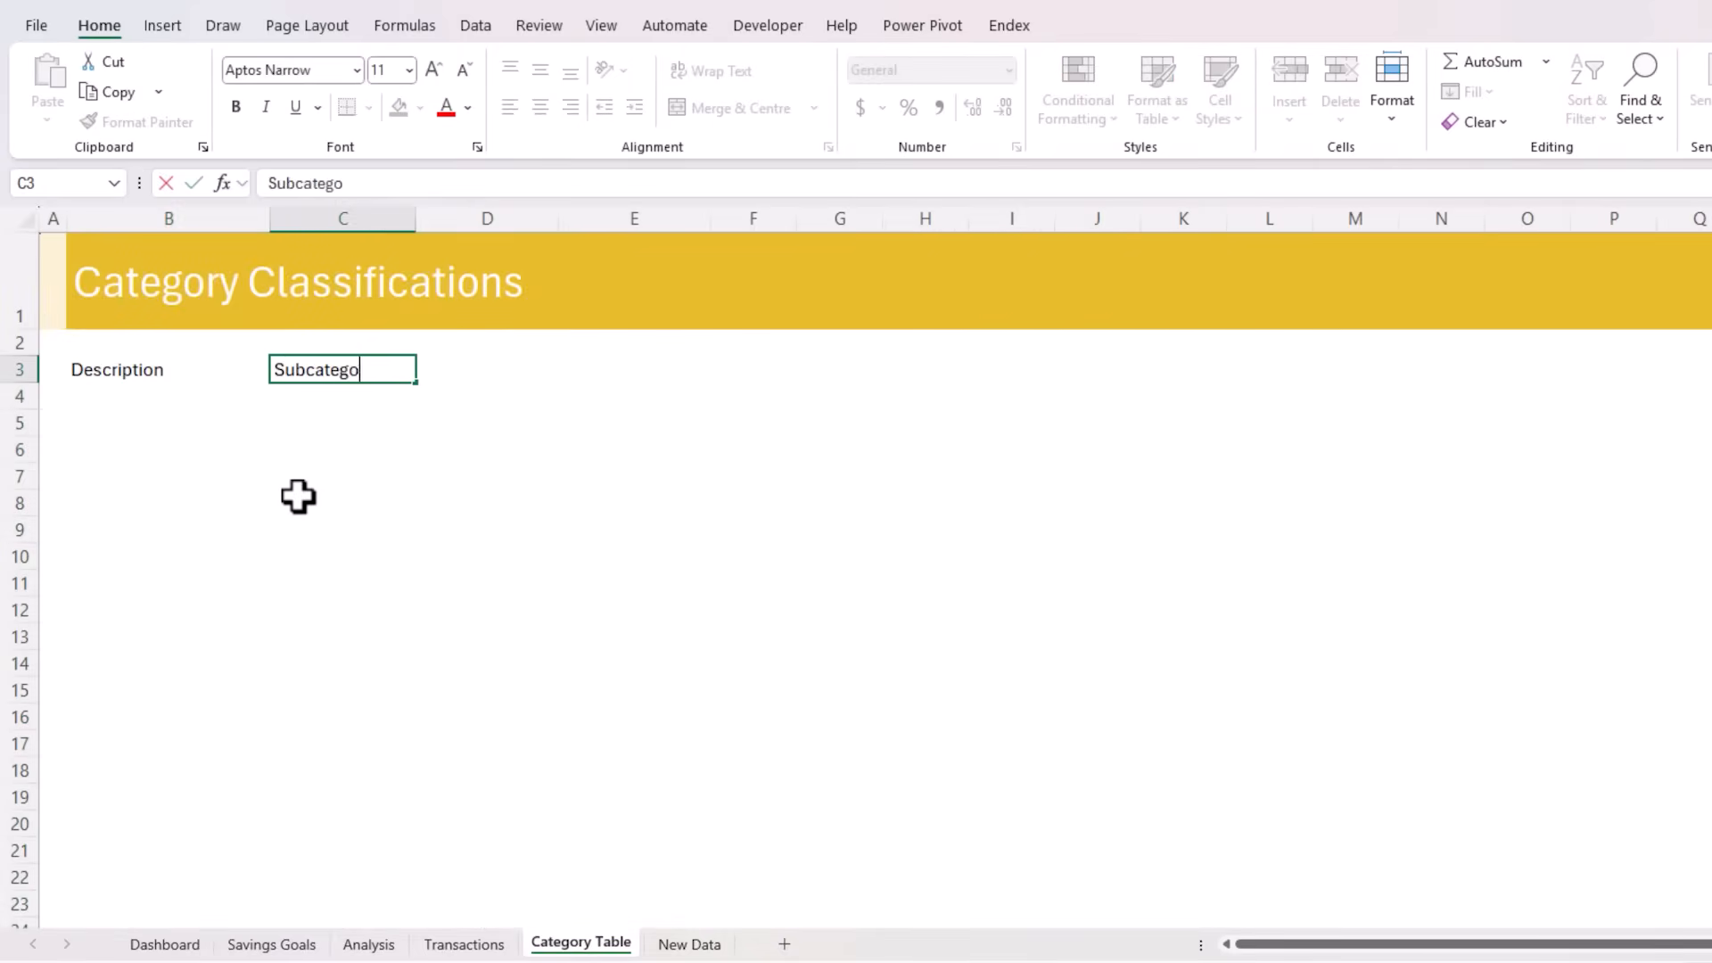
type("ry")
key("Tab")
type("Category")
key("Tab")
type("Category Typ")
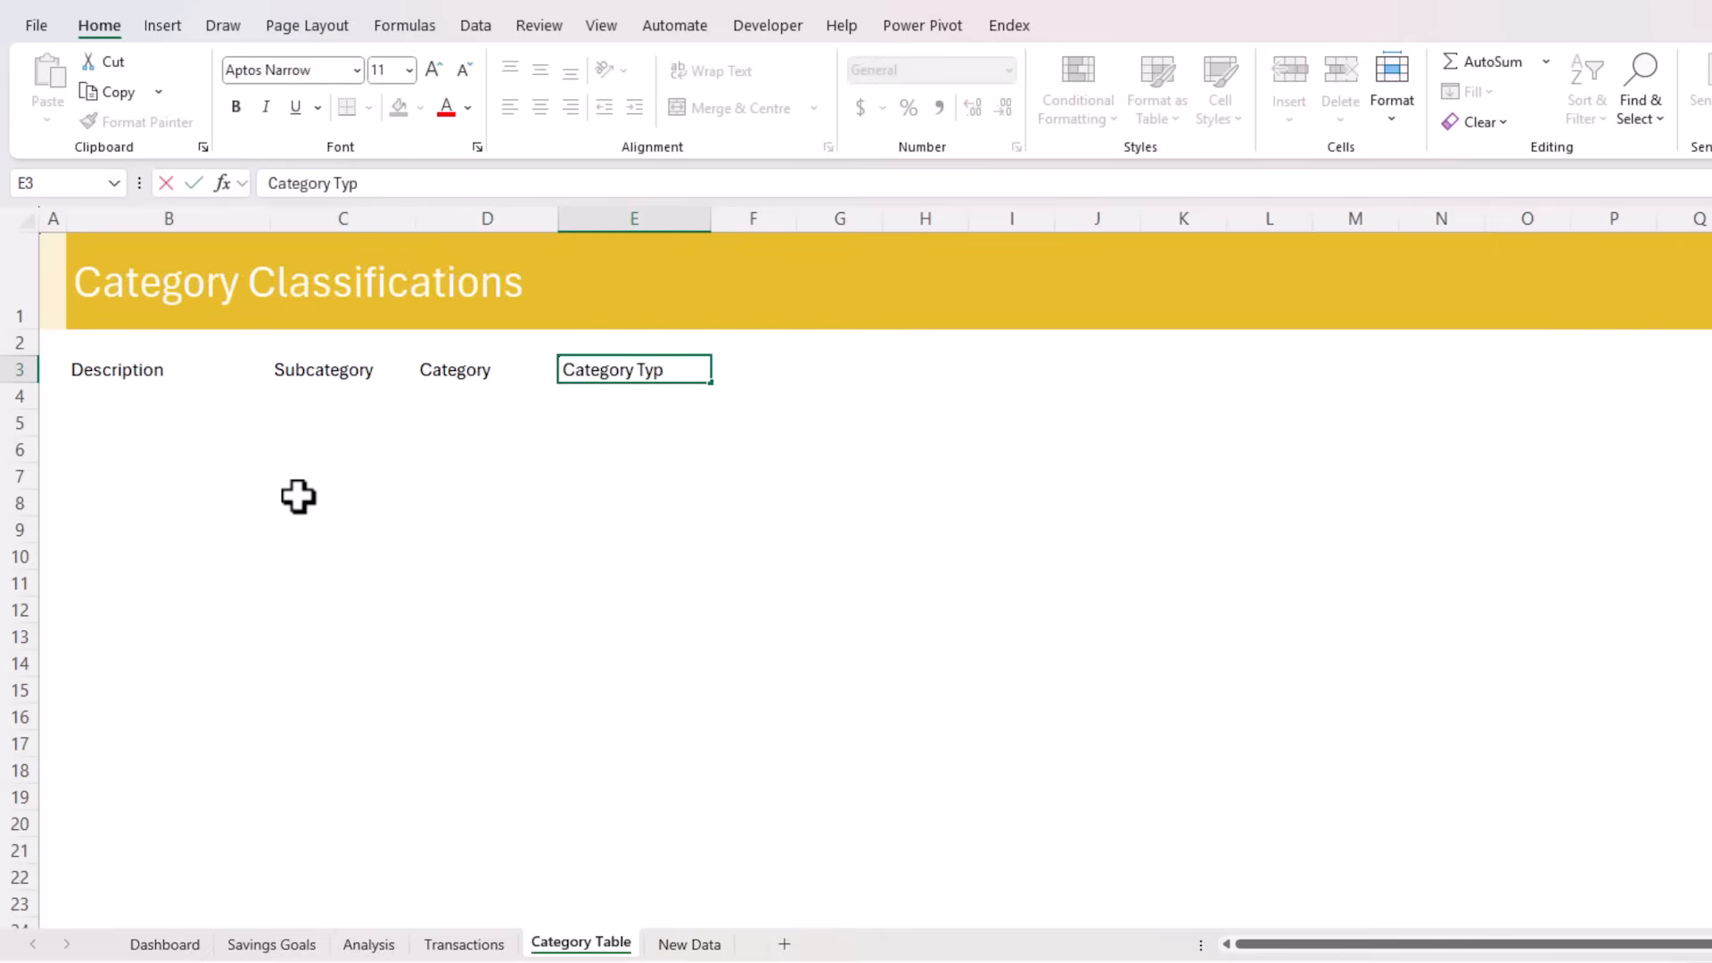
type("e")
key("Return")
Convert the header row B3:E3 into a table, specifying that it has headers
key("Up")
key("ctrl+shift+Right")
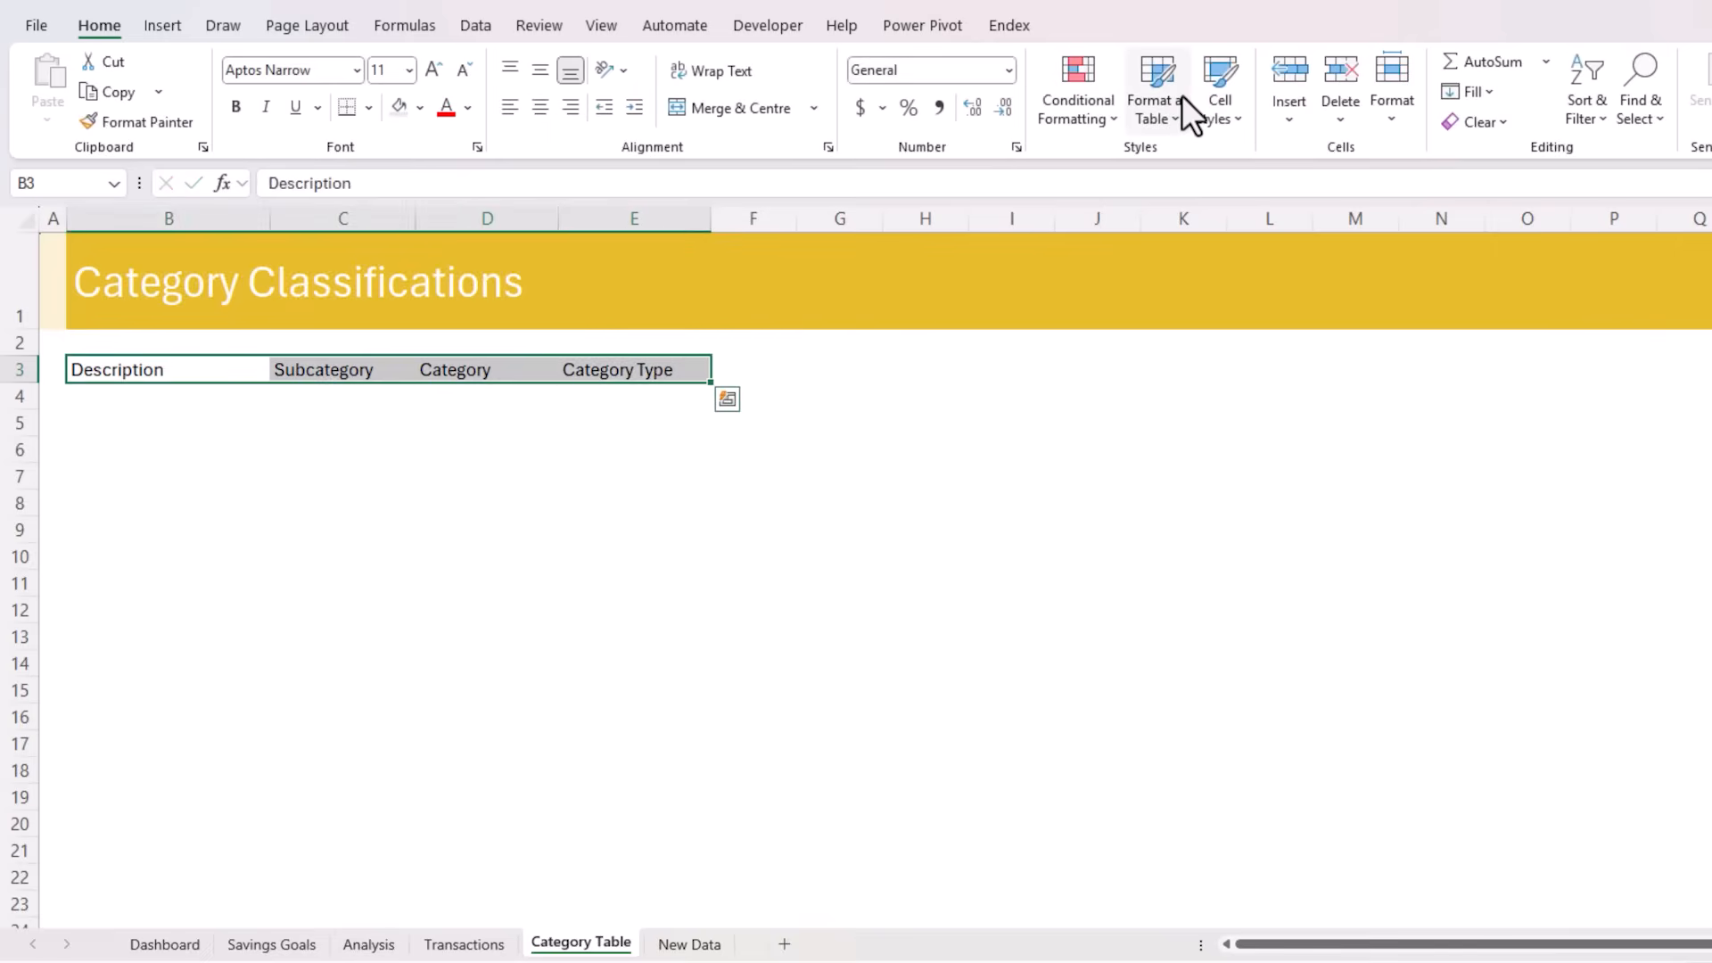
left_click(1180, 95)
key("Escape")
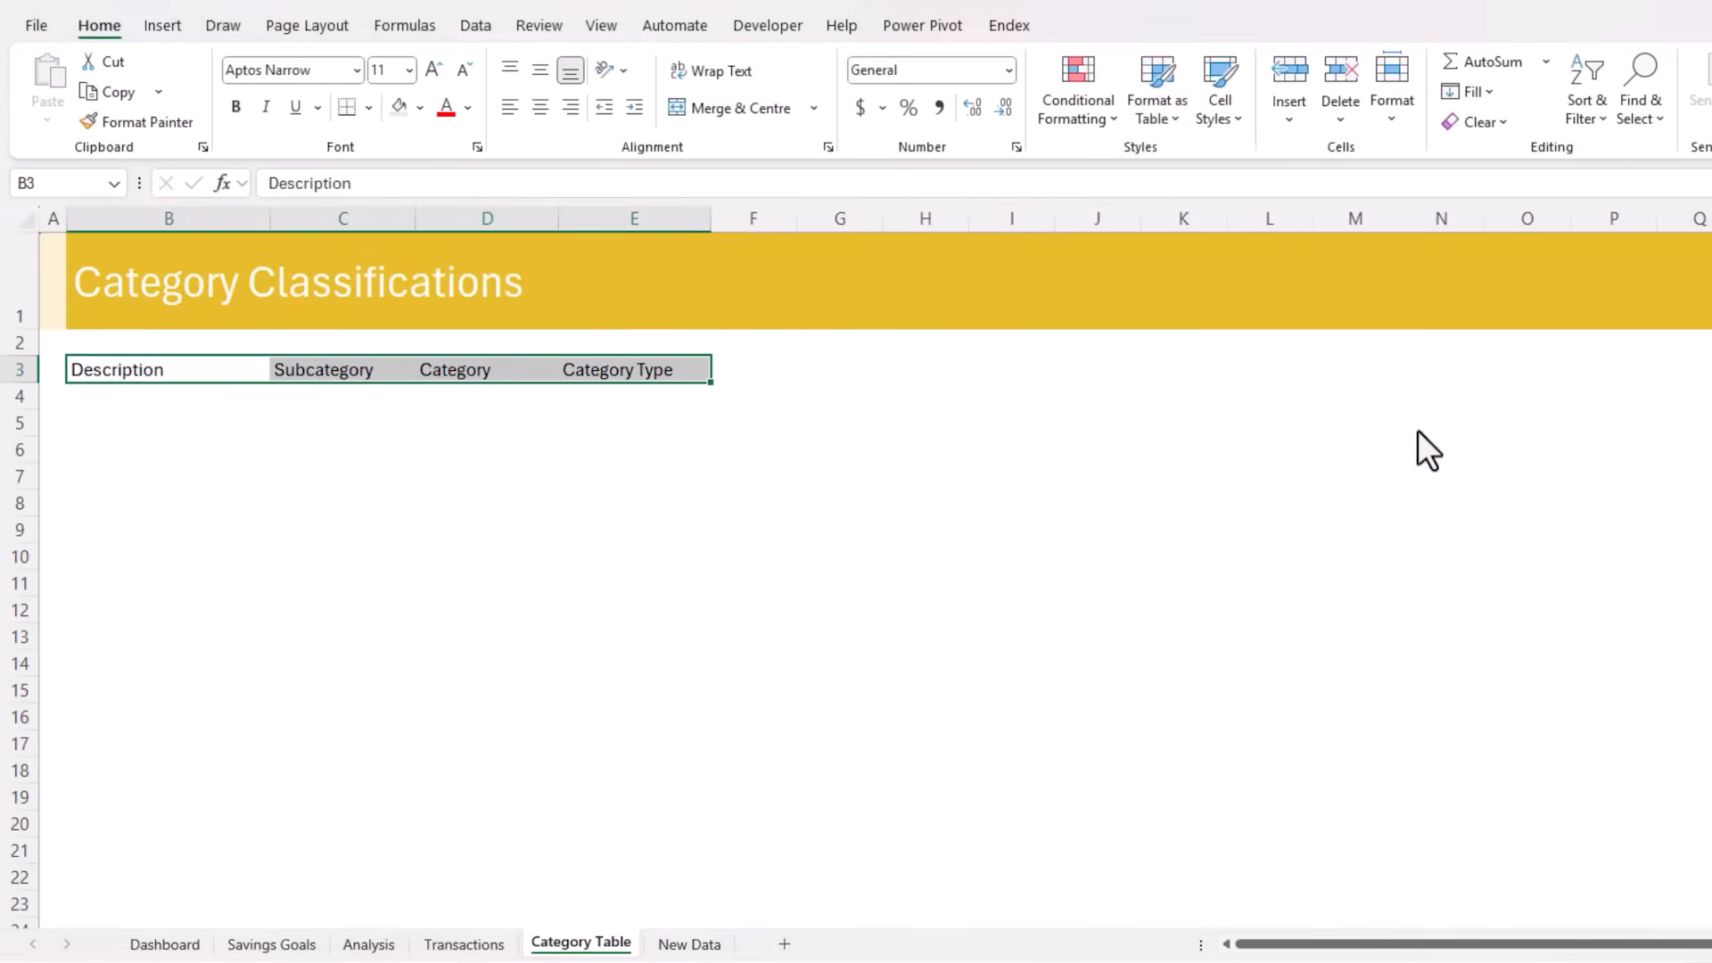
key("ctrl+t")
left_click(505, 529)
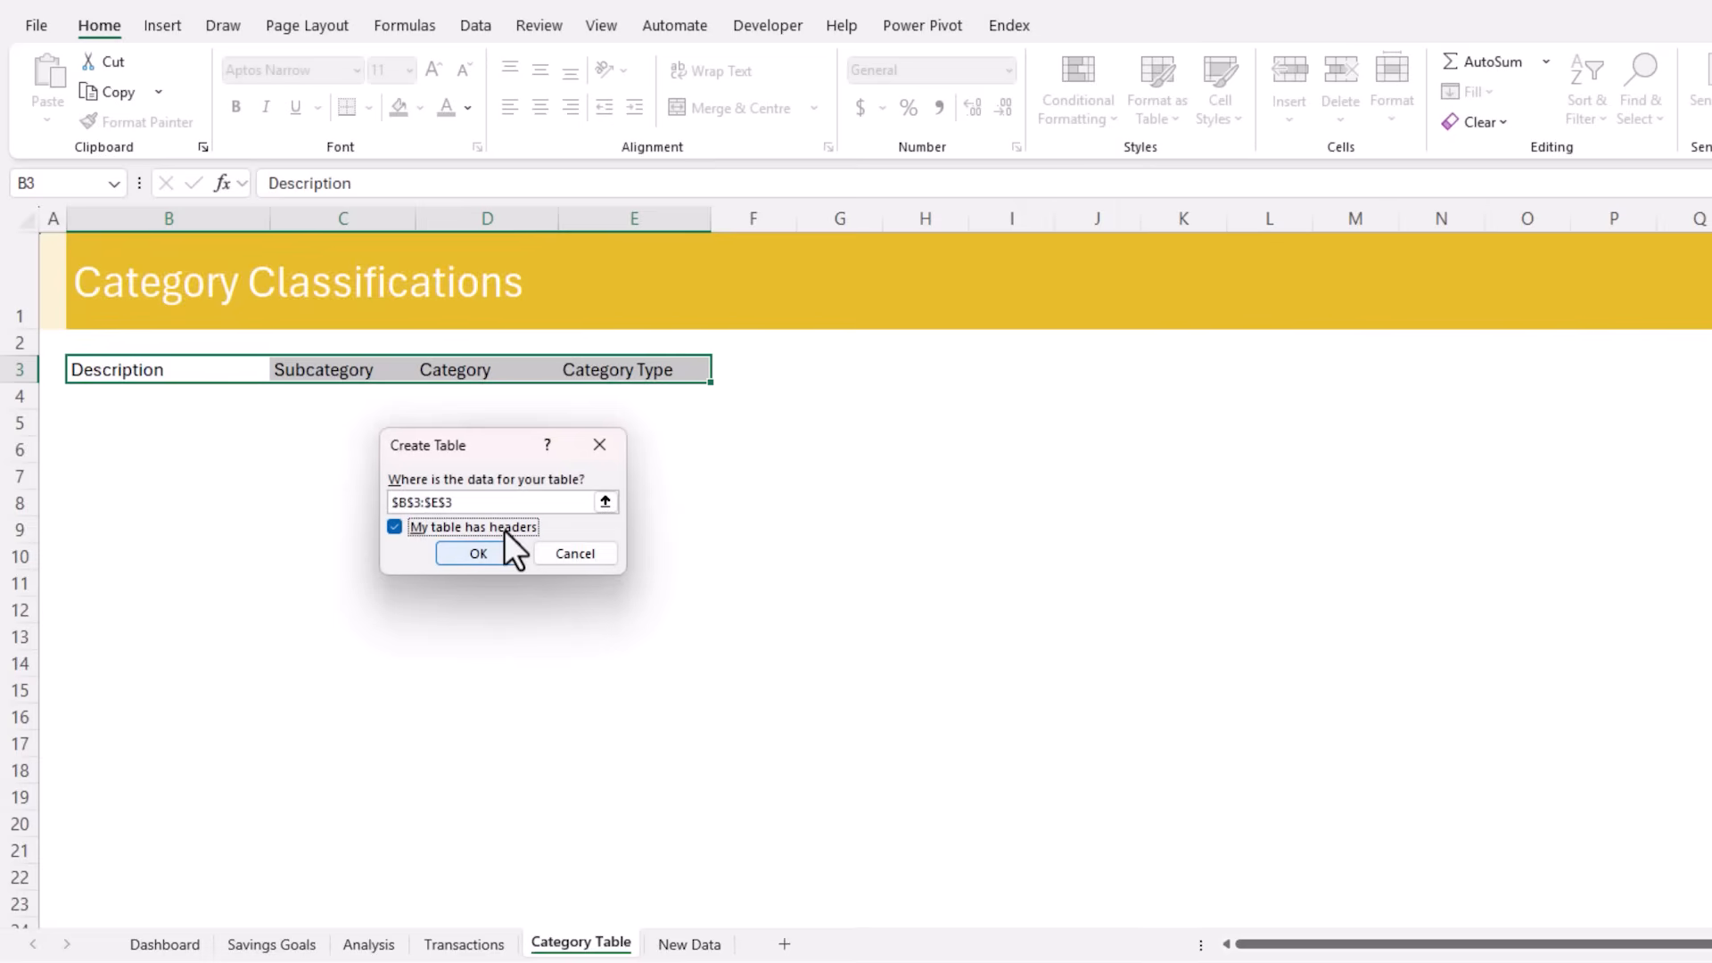
left_click(464, 558)
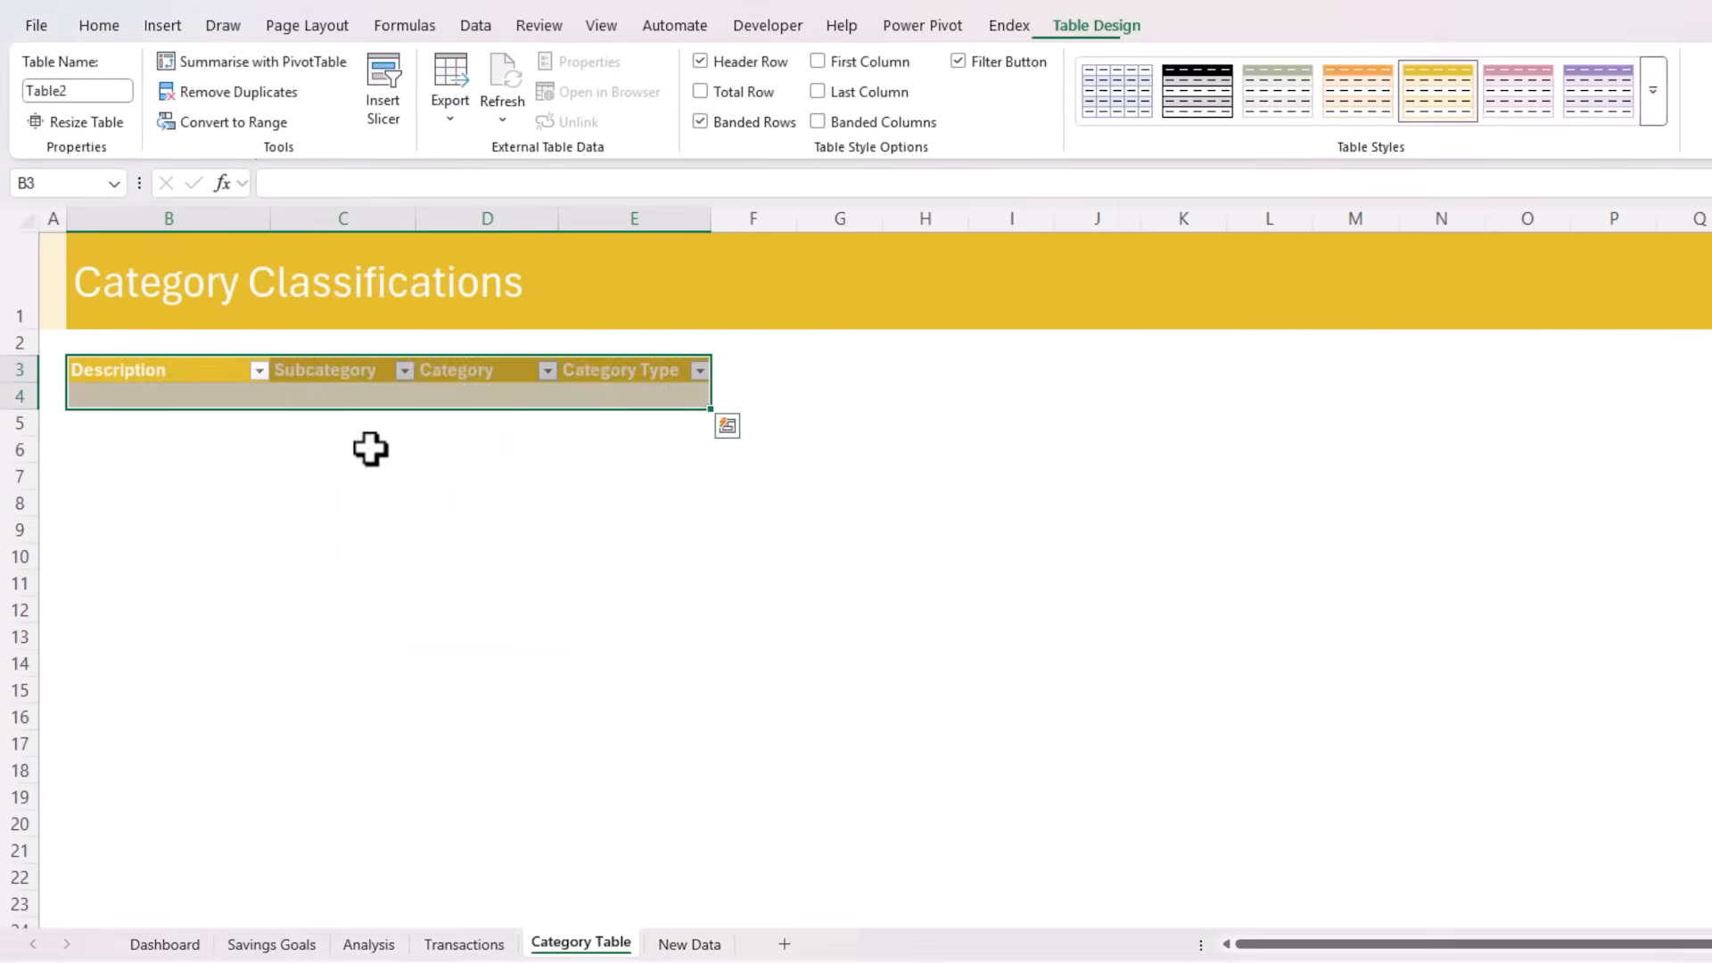
Name the category table tblCat
left_click(89, 91)
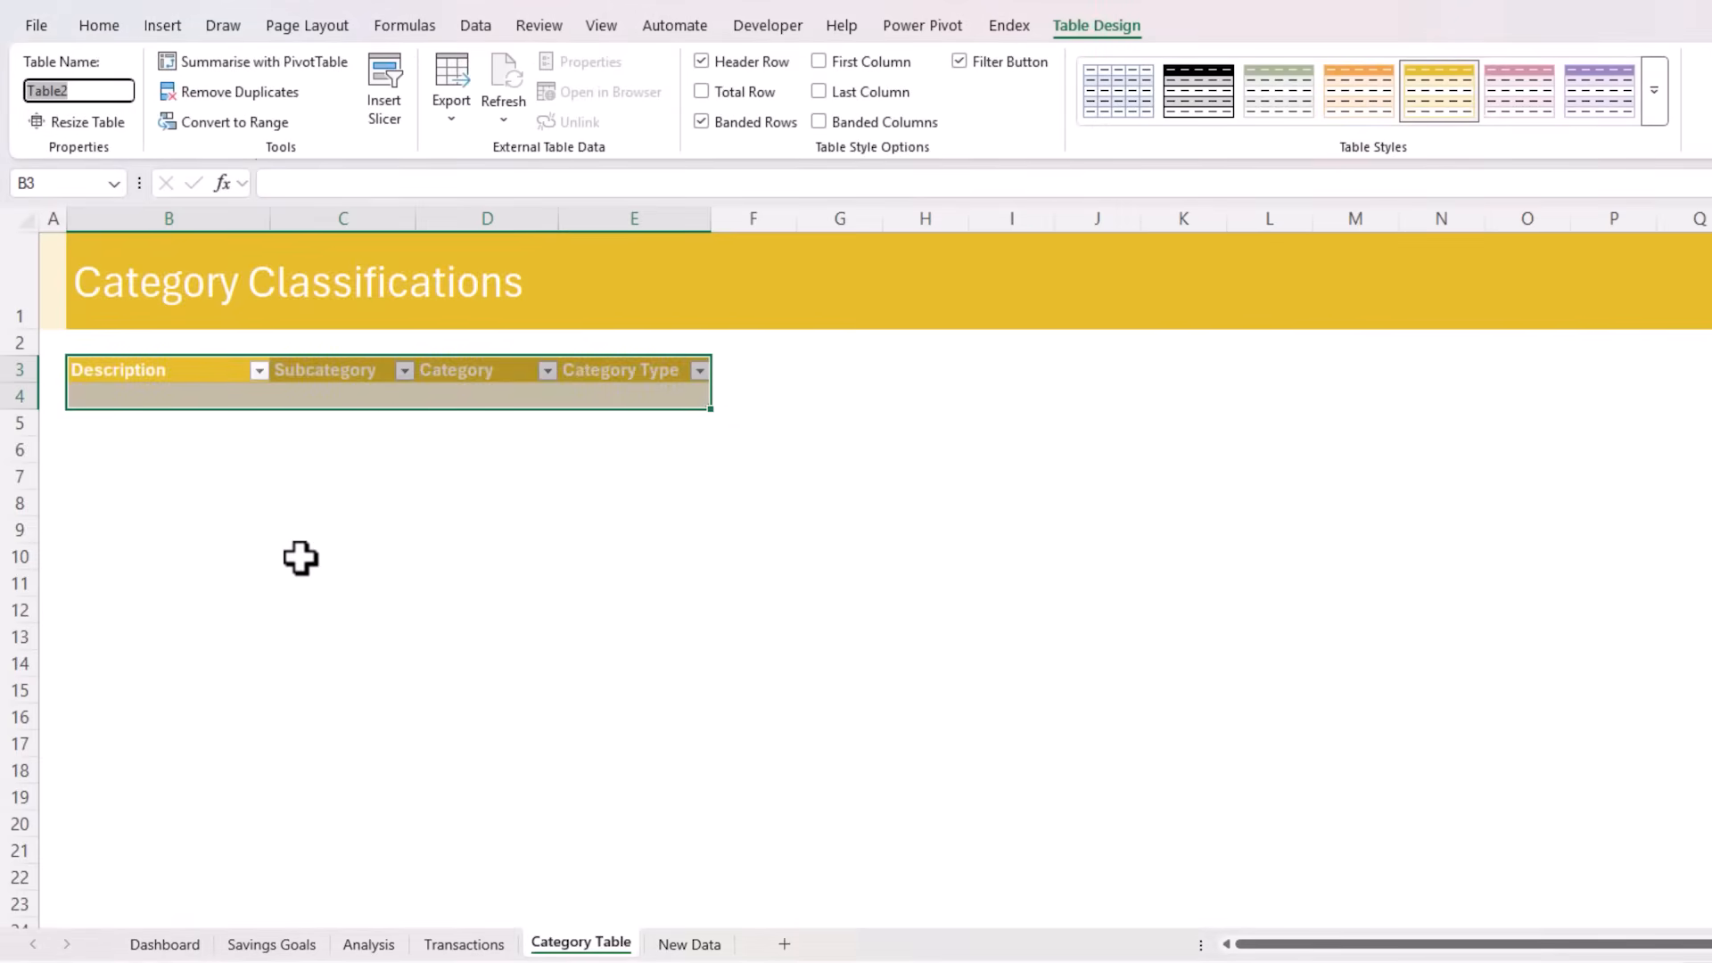
type("tblCat")
key("Return")
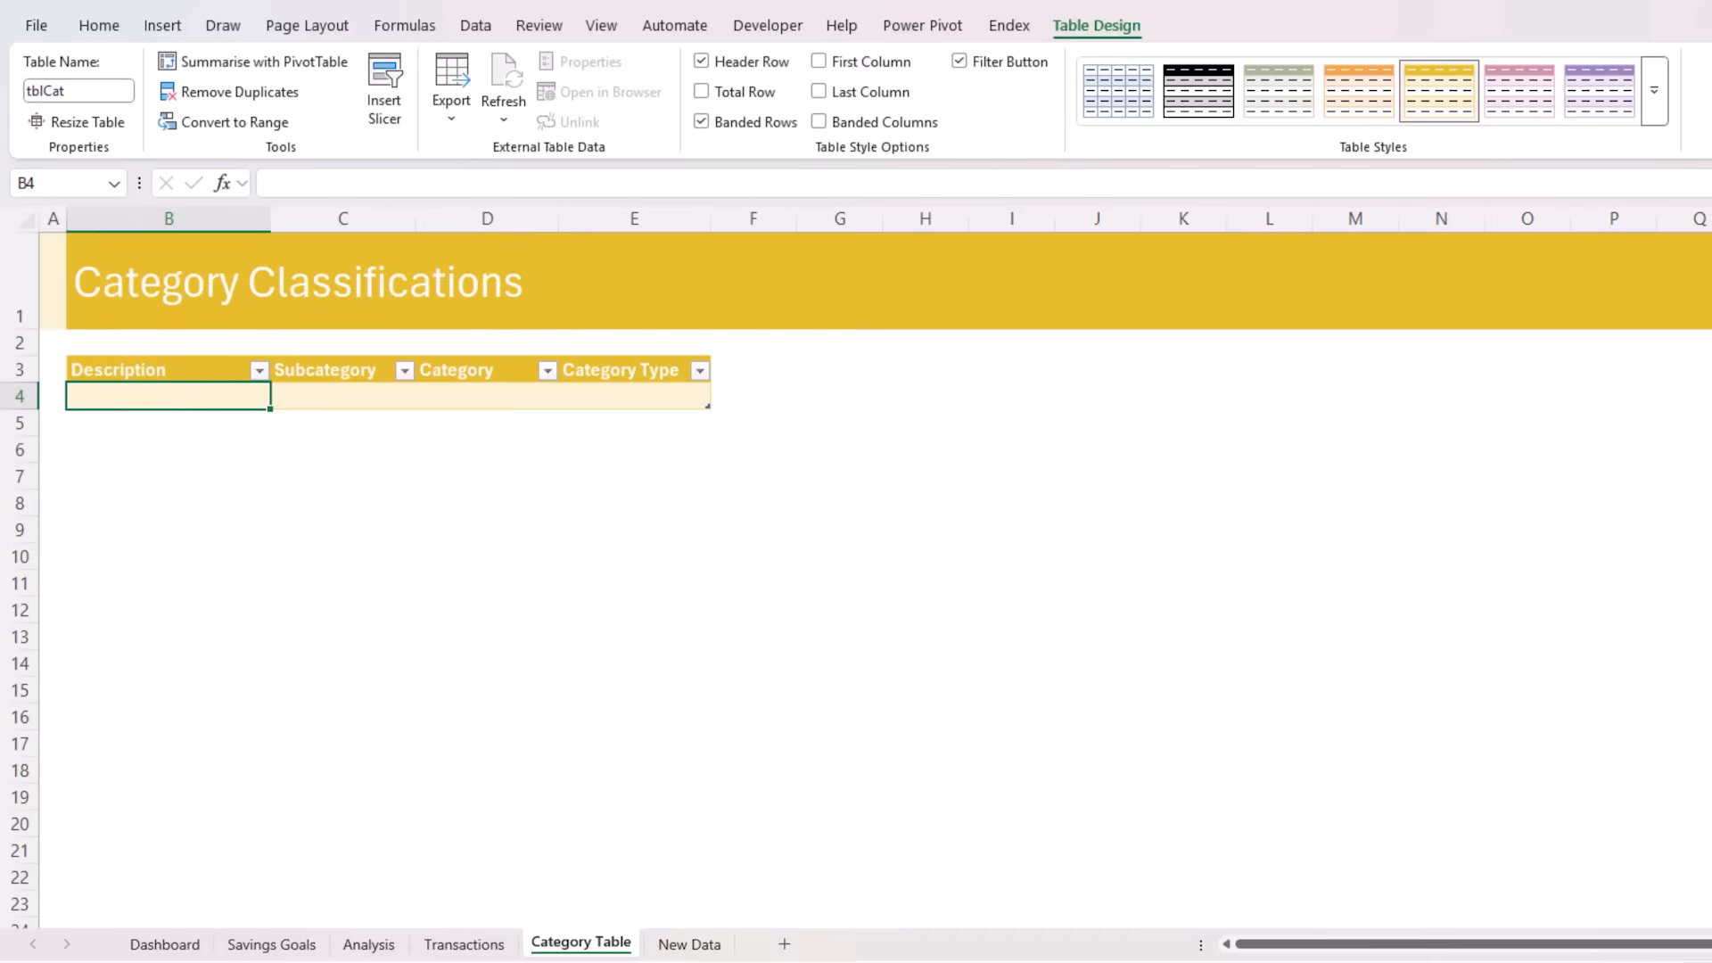
Fill the first category row with ACME Pty Ltd, Salary, Fixed Income and Income, and add a new row below
type("ACME Pt")
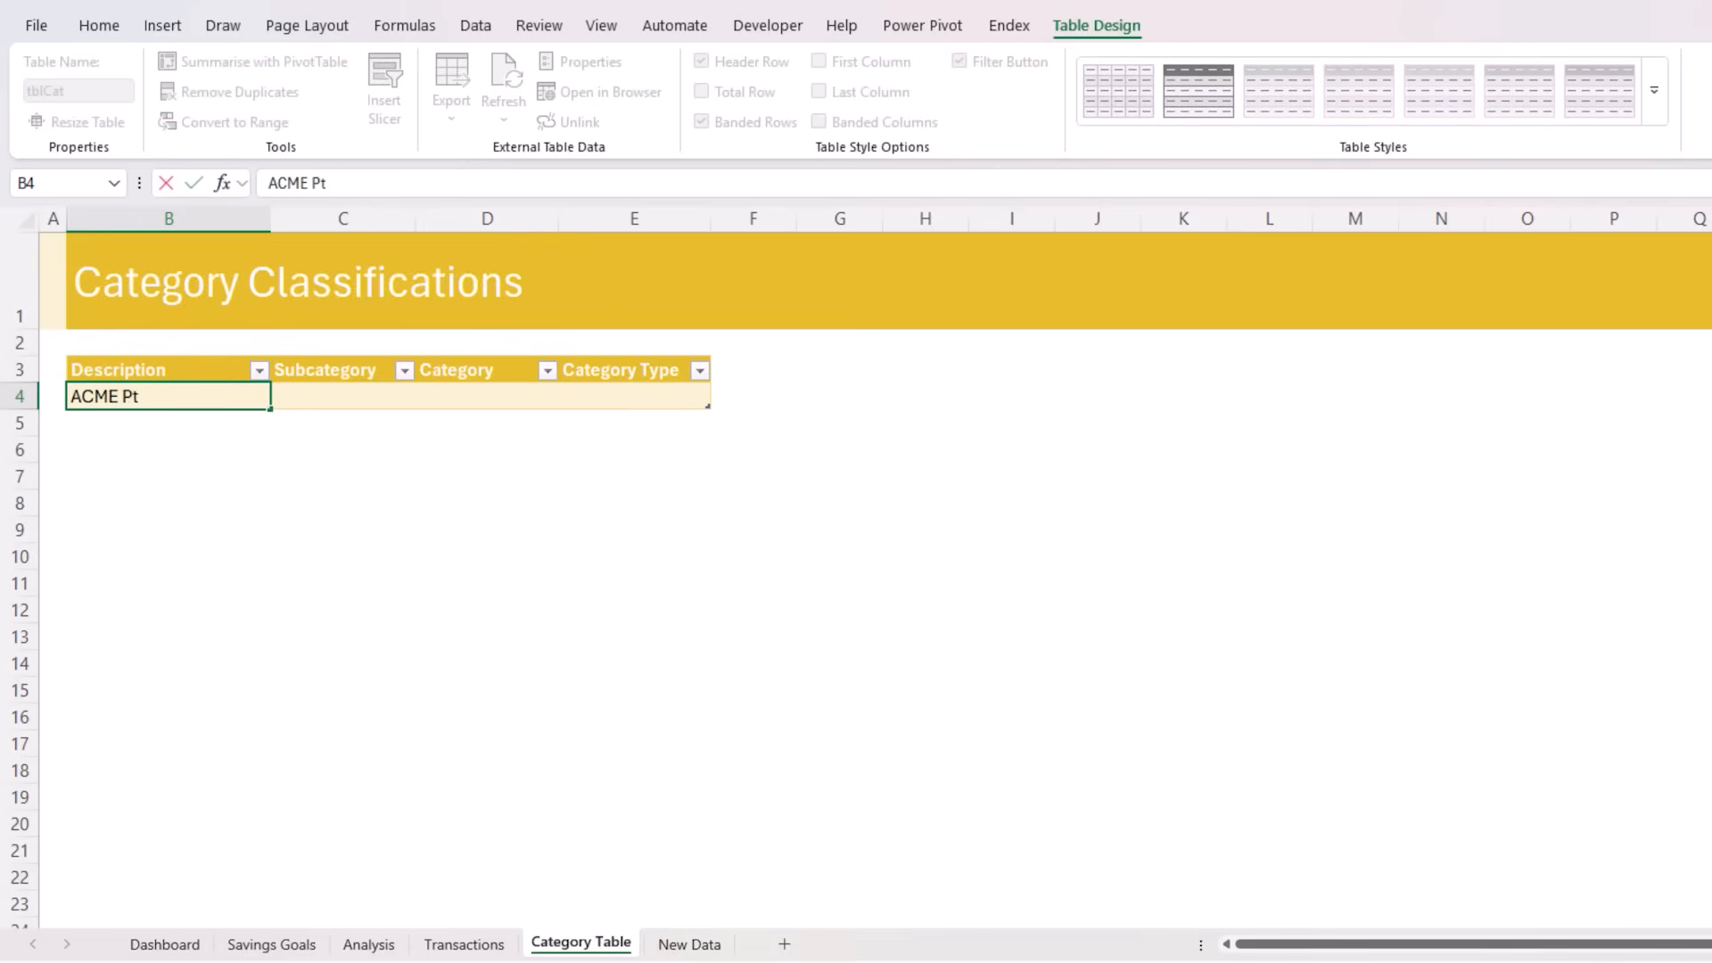
type("y Ltd")
key("Tab")
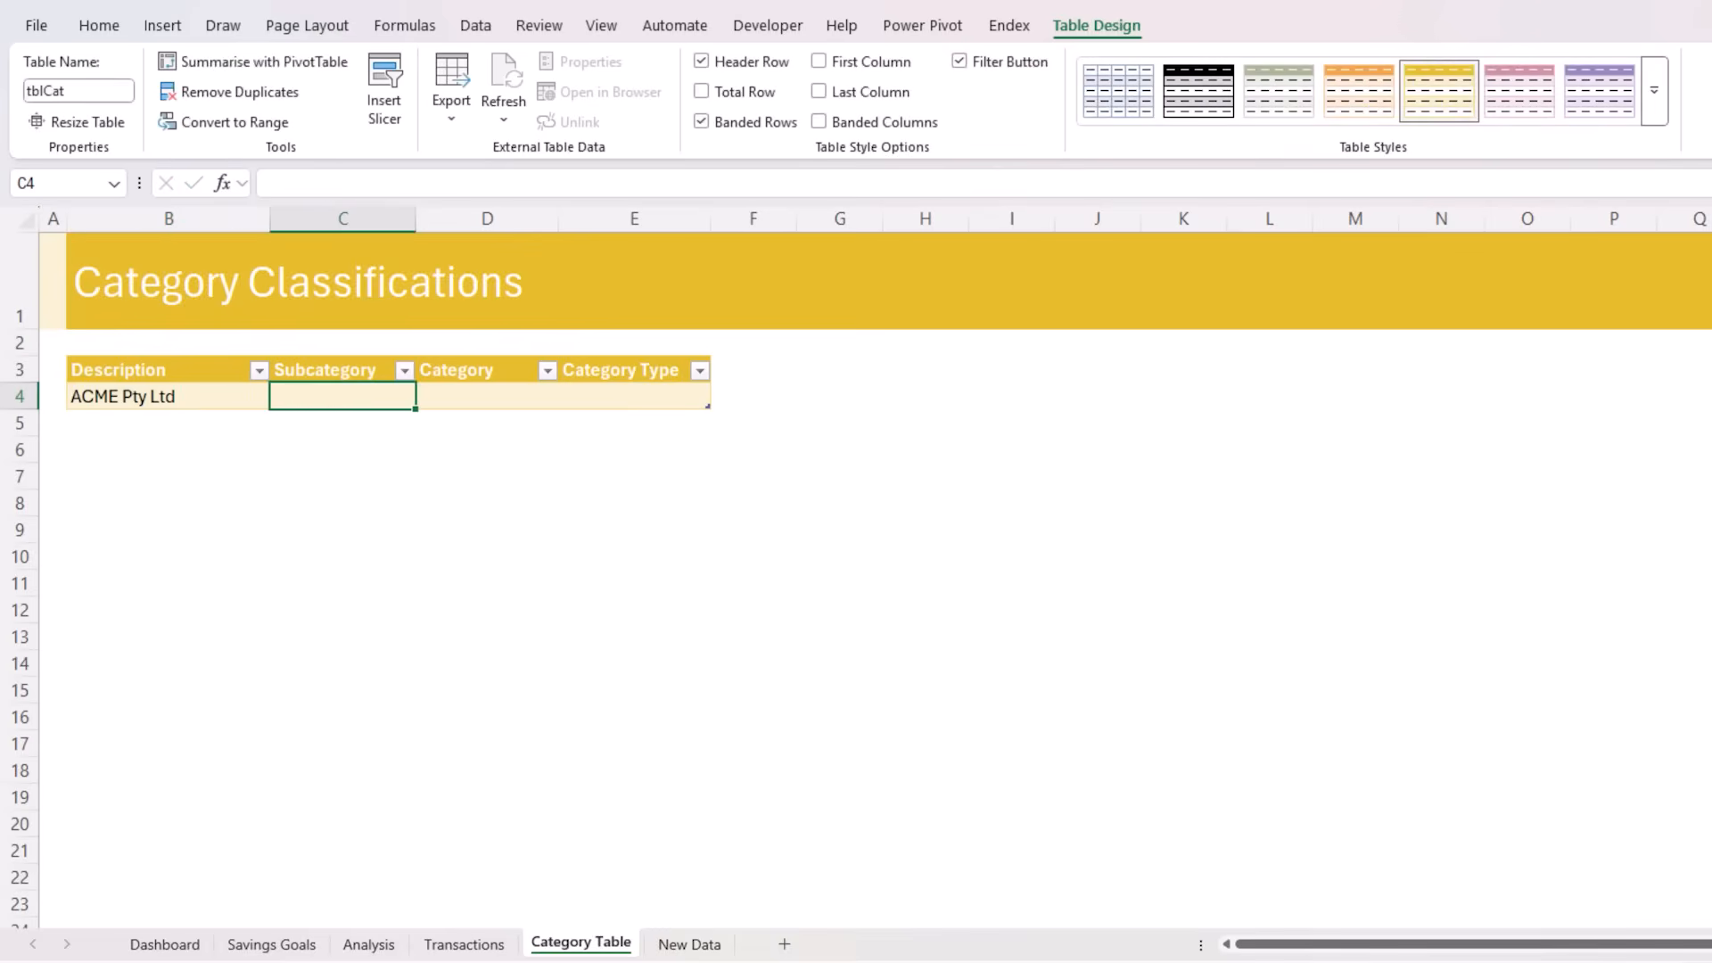
type("Salary")
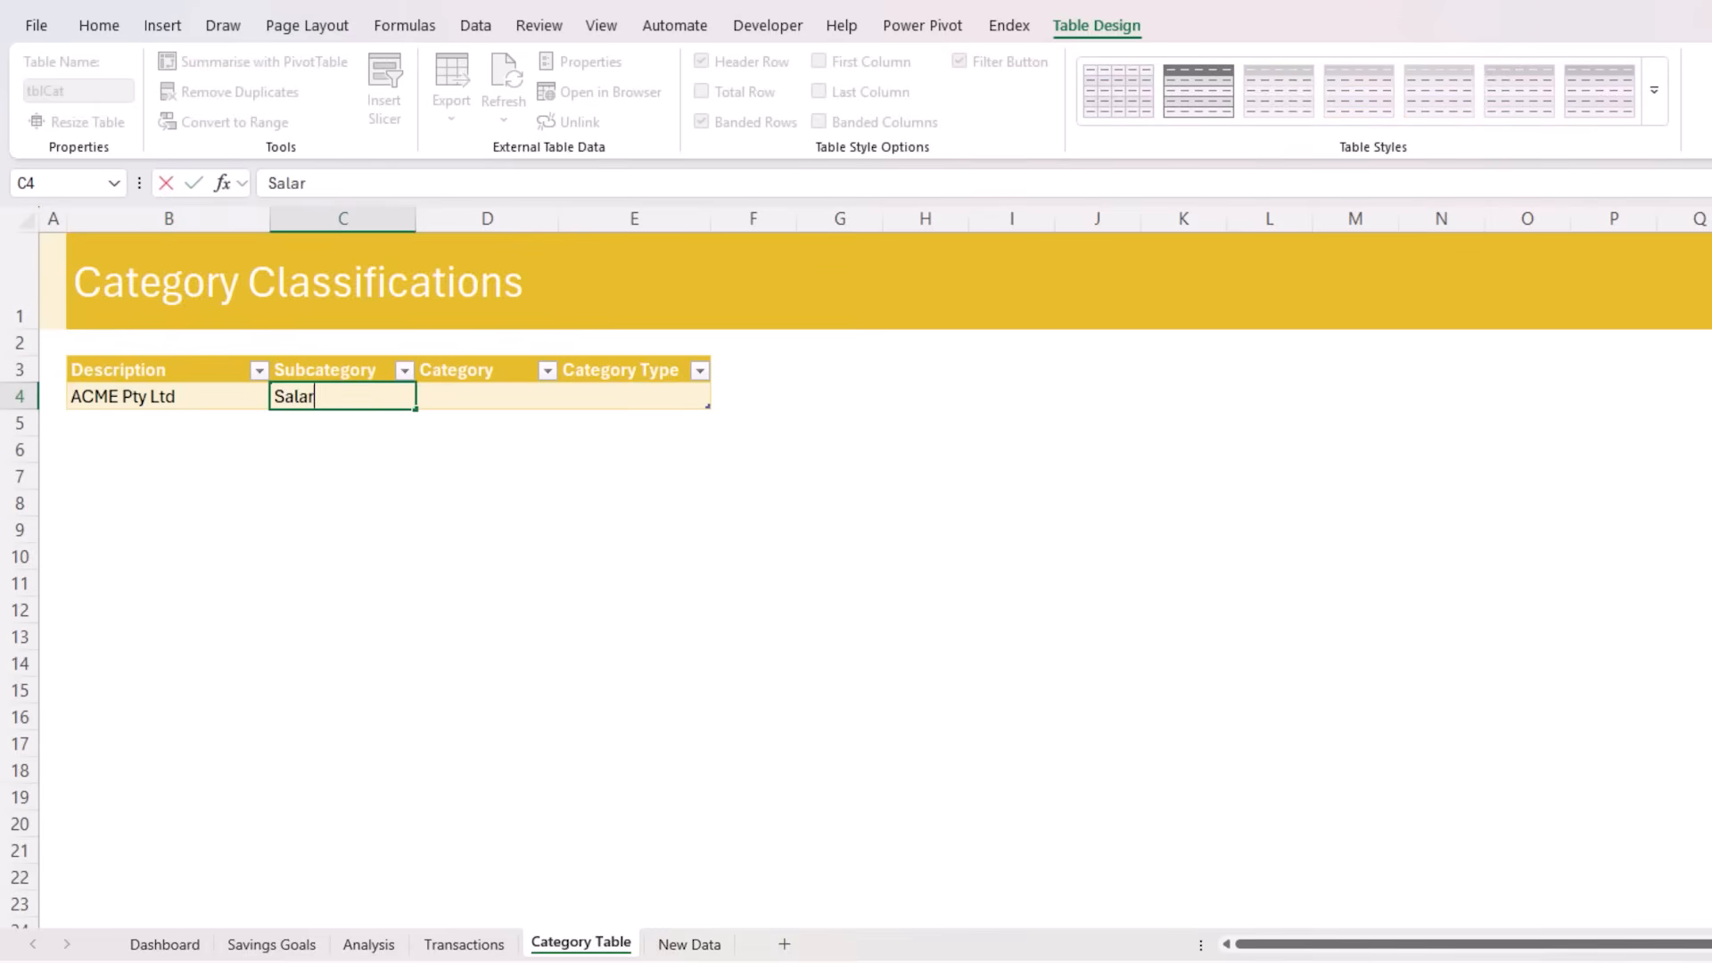
key("Tab")
type("Fixed")
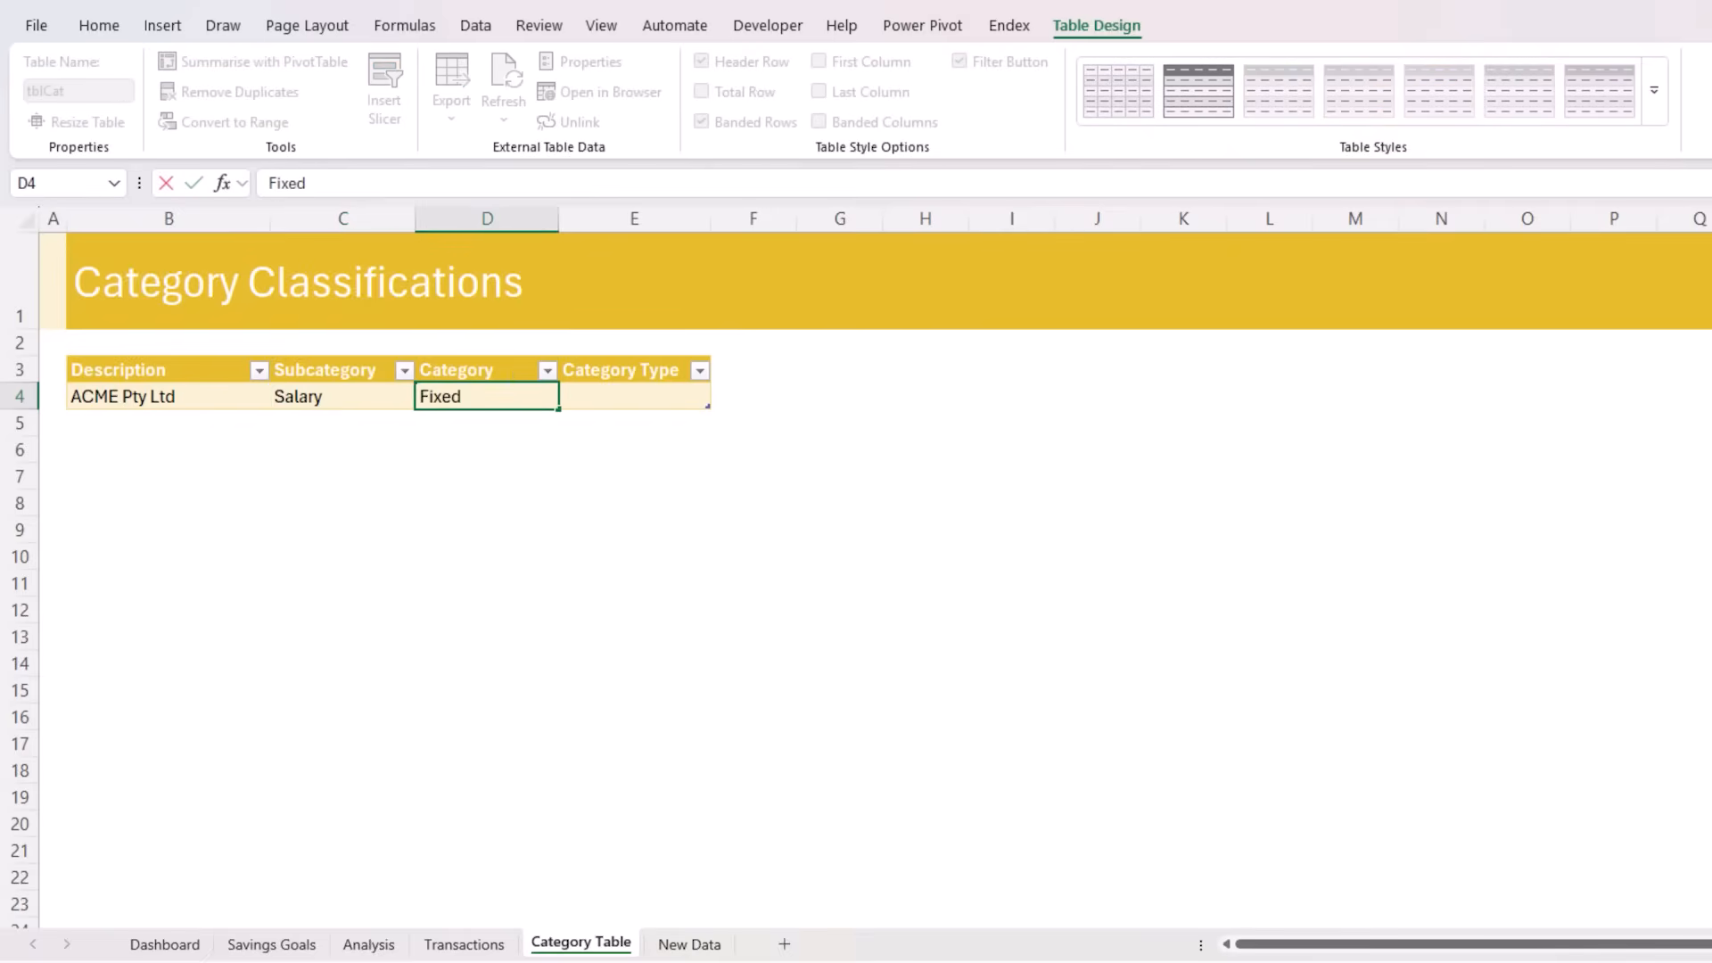
type(" Income")
key("Tab")
type("Income")
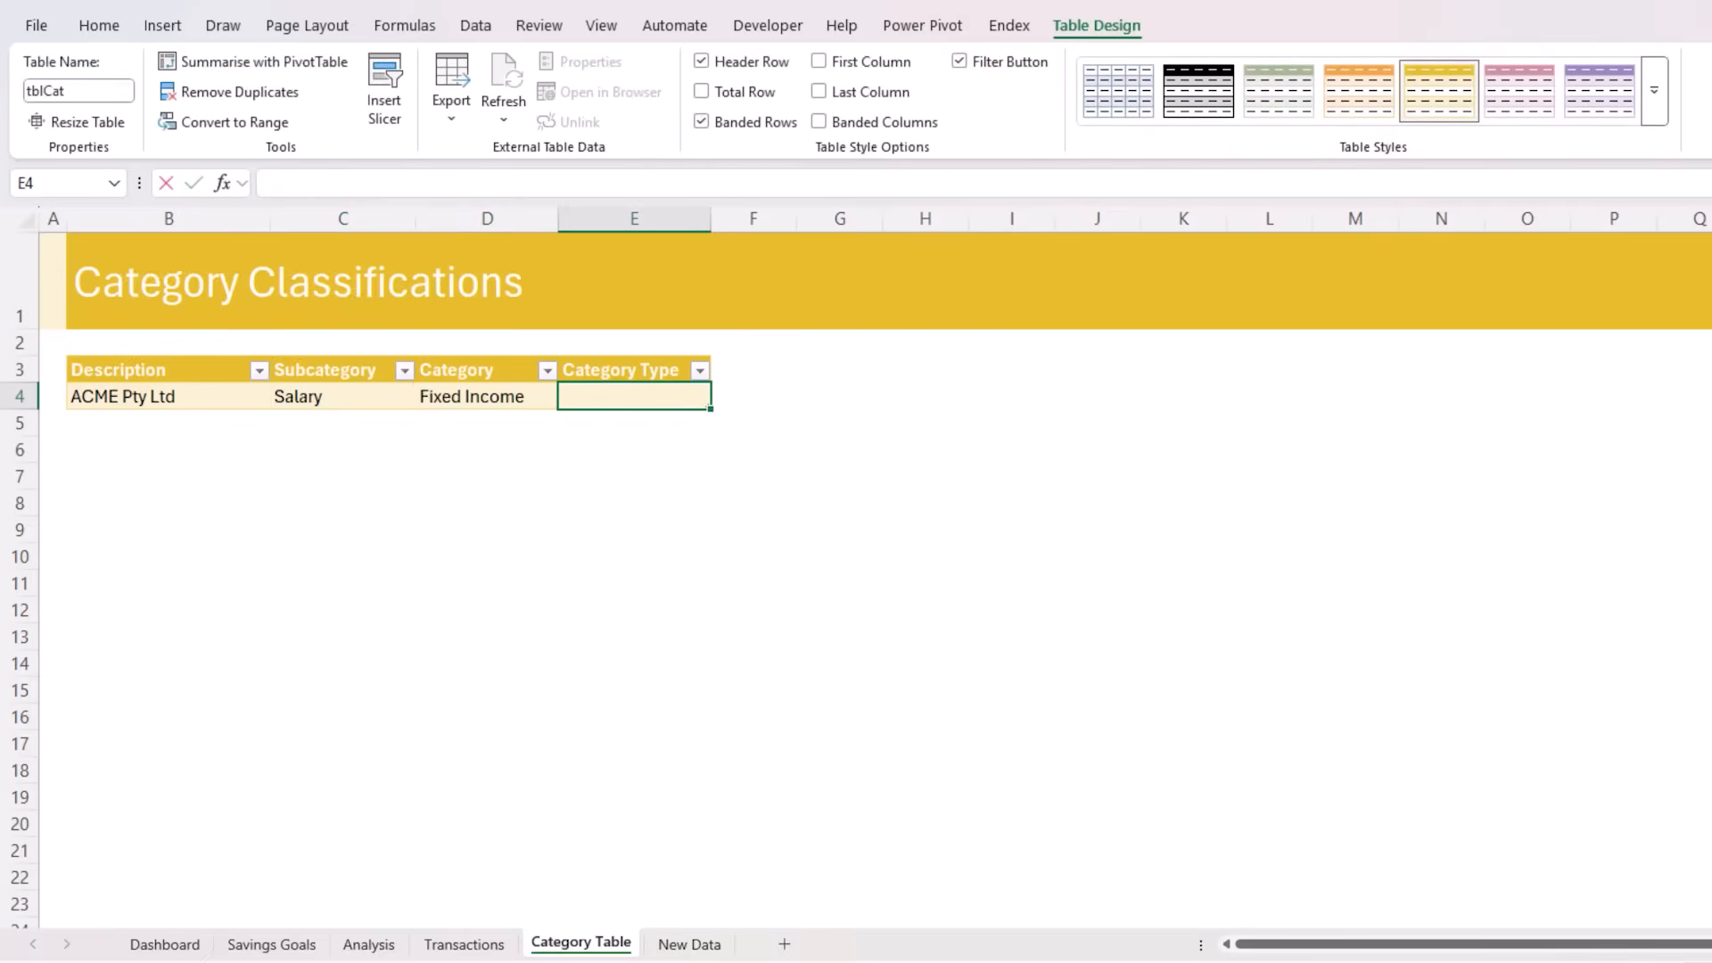
key("Tab")
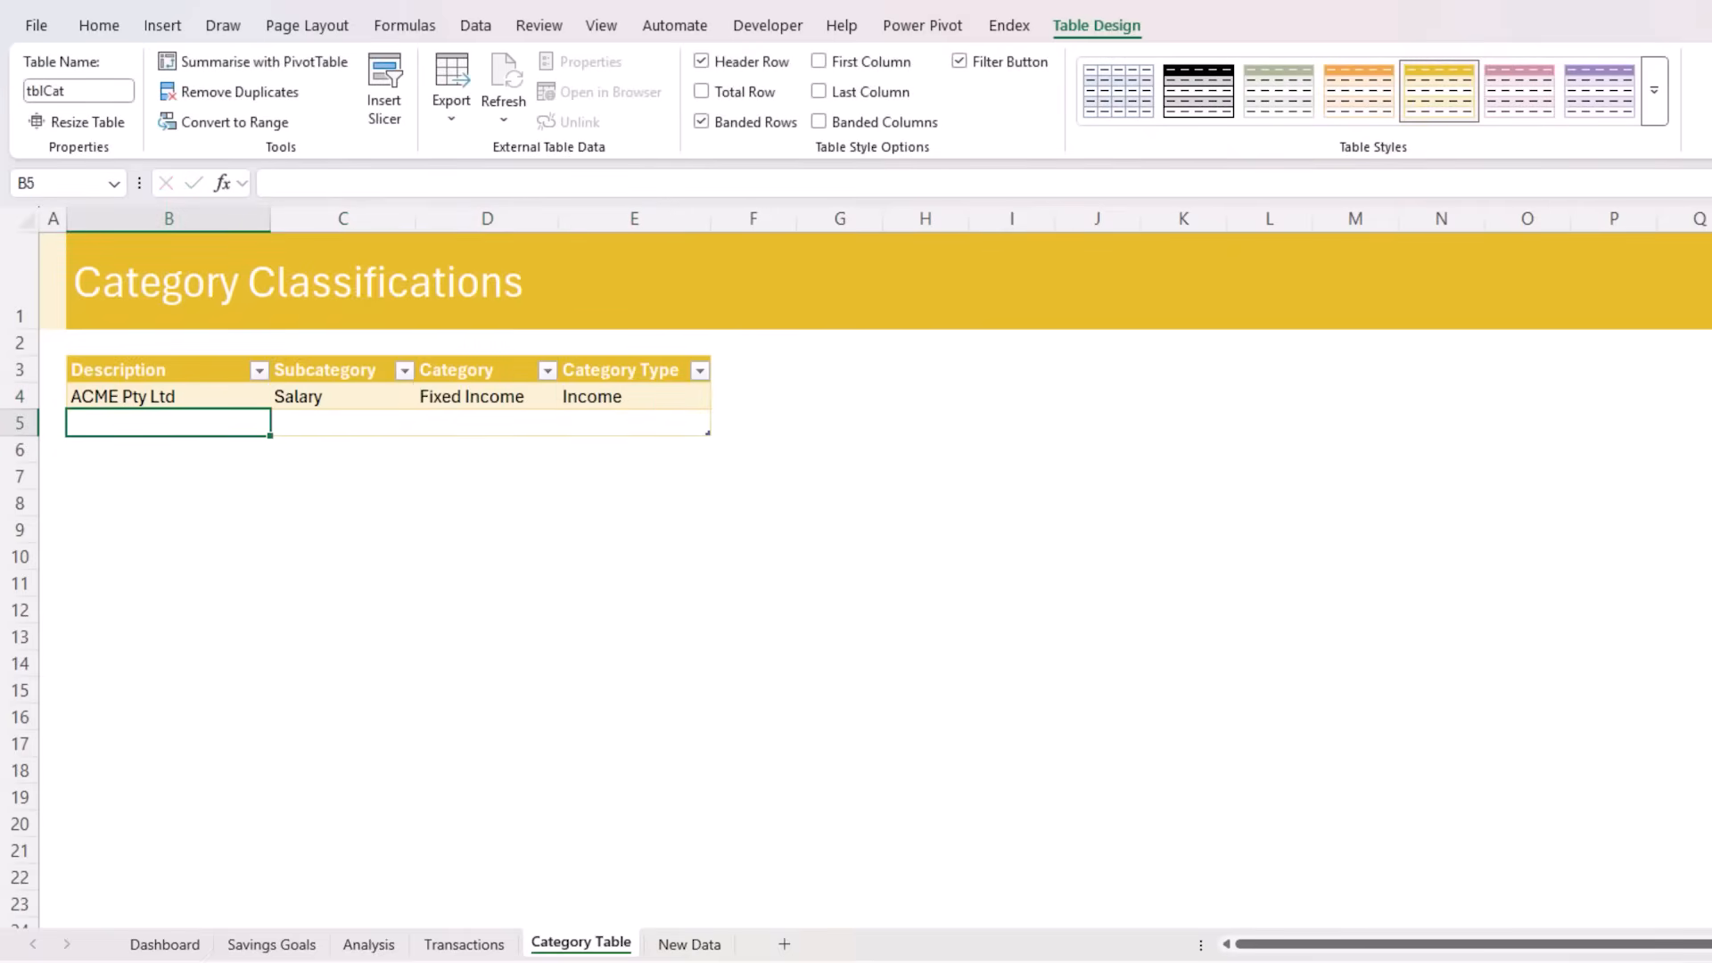
Fill the second category row with Event Cinemas, Entertainment, Discretionary and Expense
type("Even")
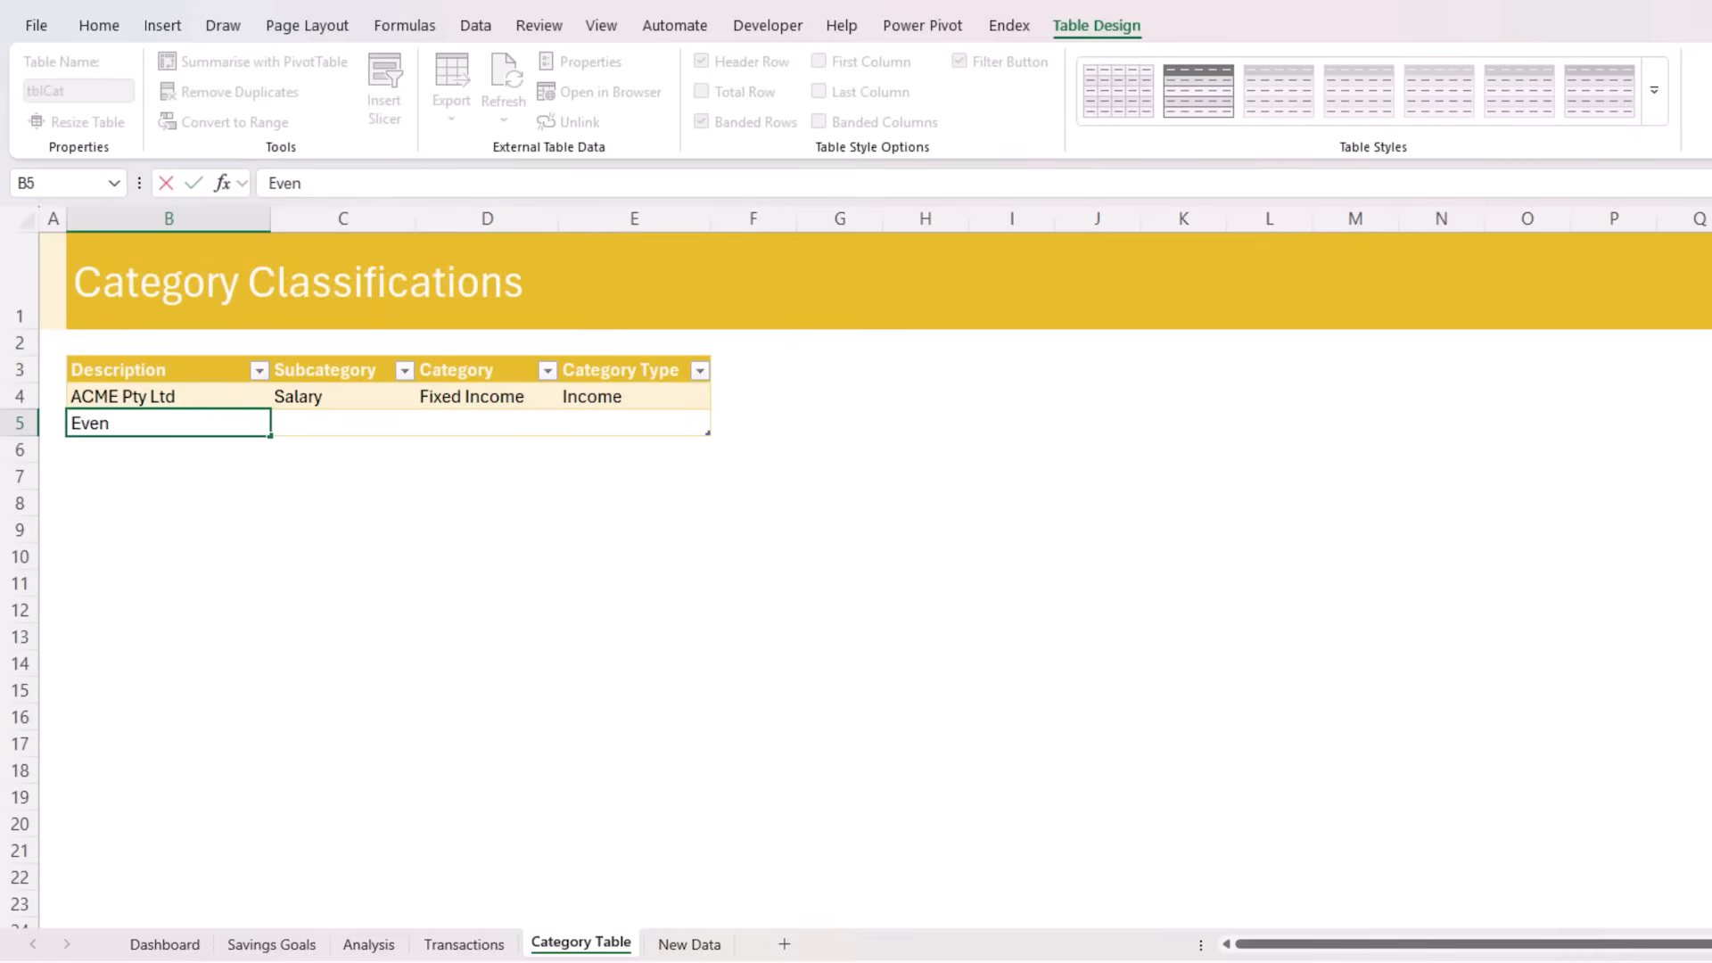
type("t Cinemas")
key("Tab")
type("Entertainment")
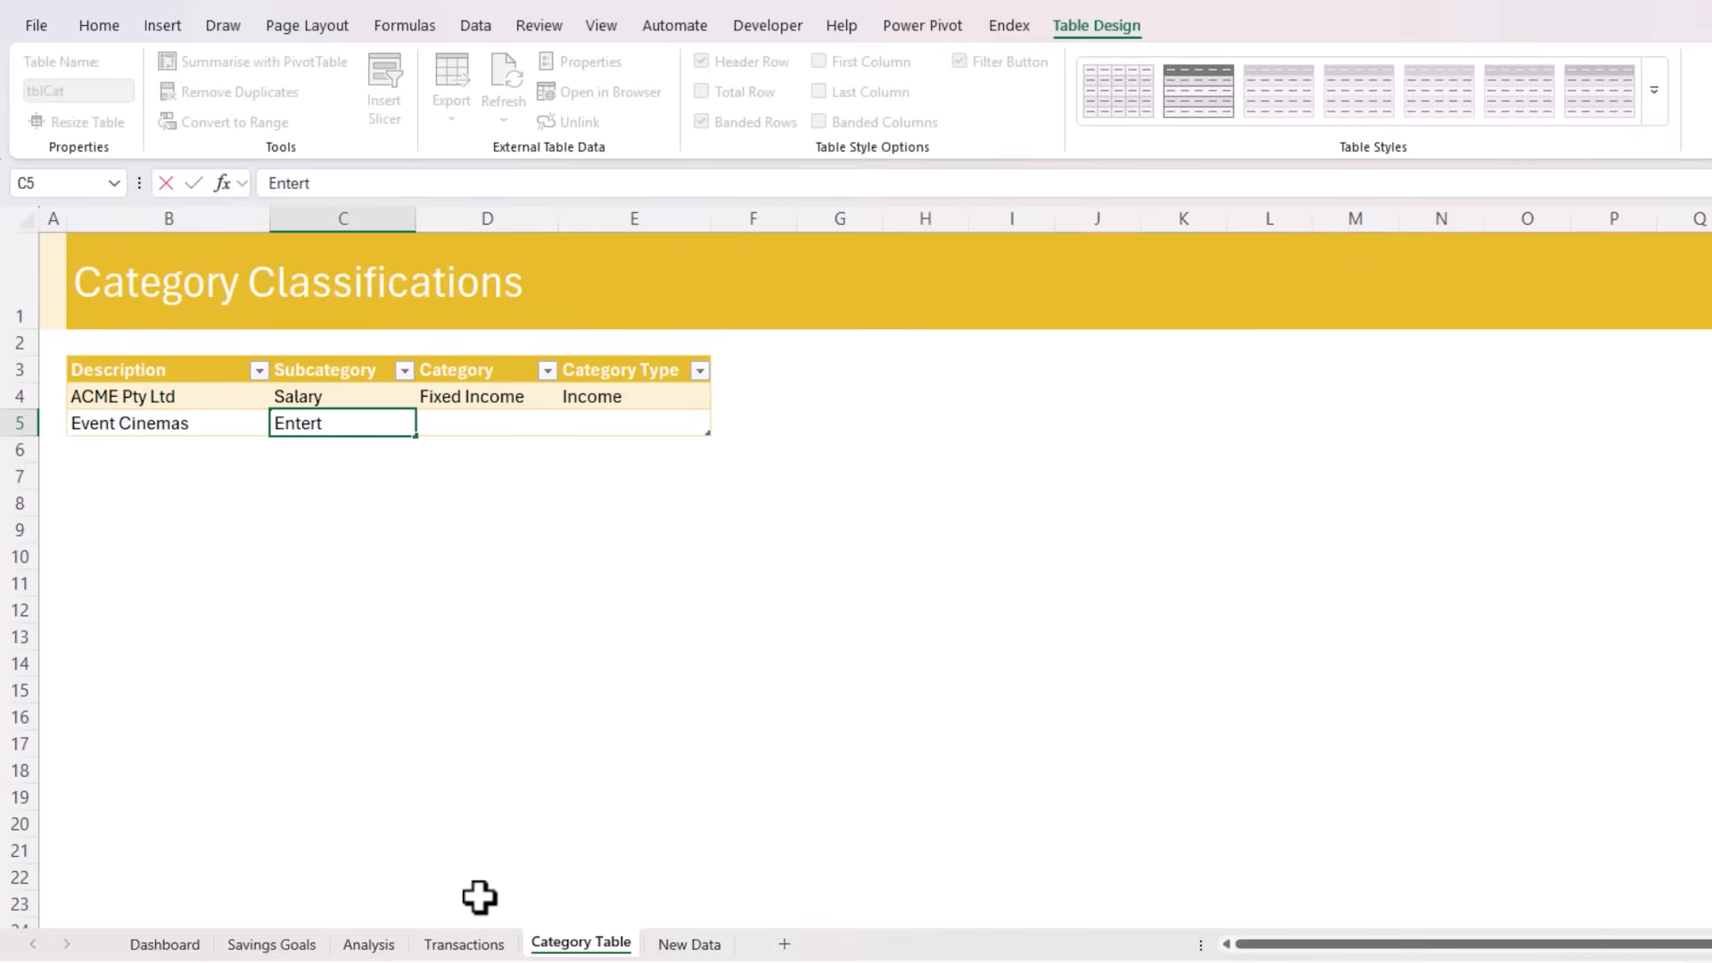
key("Tab")
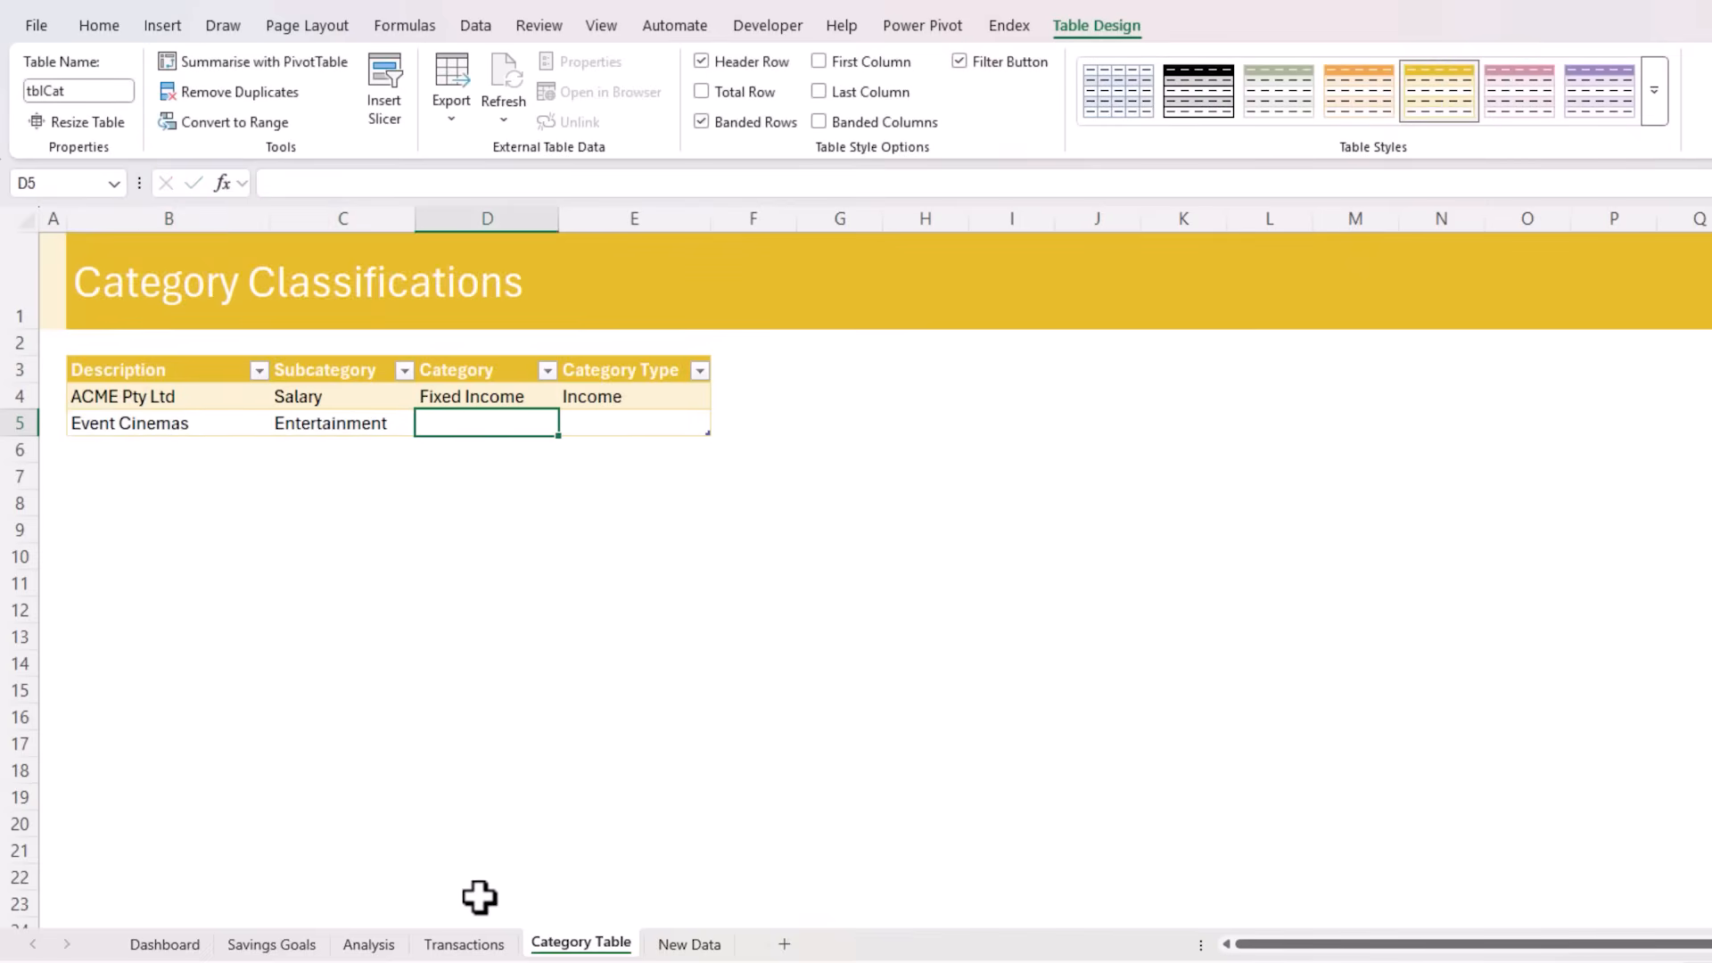
type("Discretionary")
key("Tab")
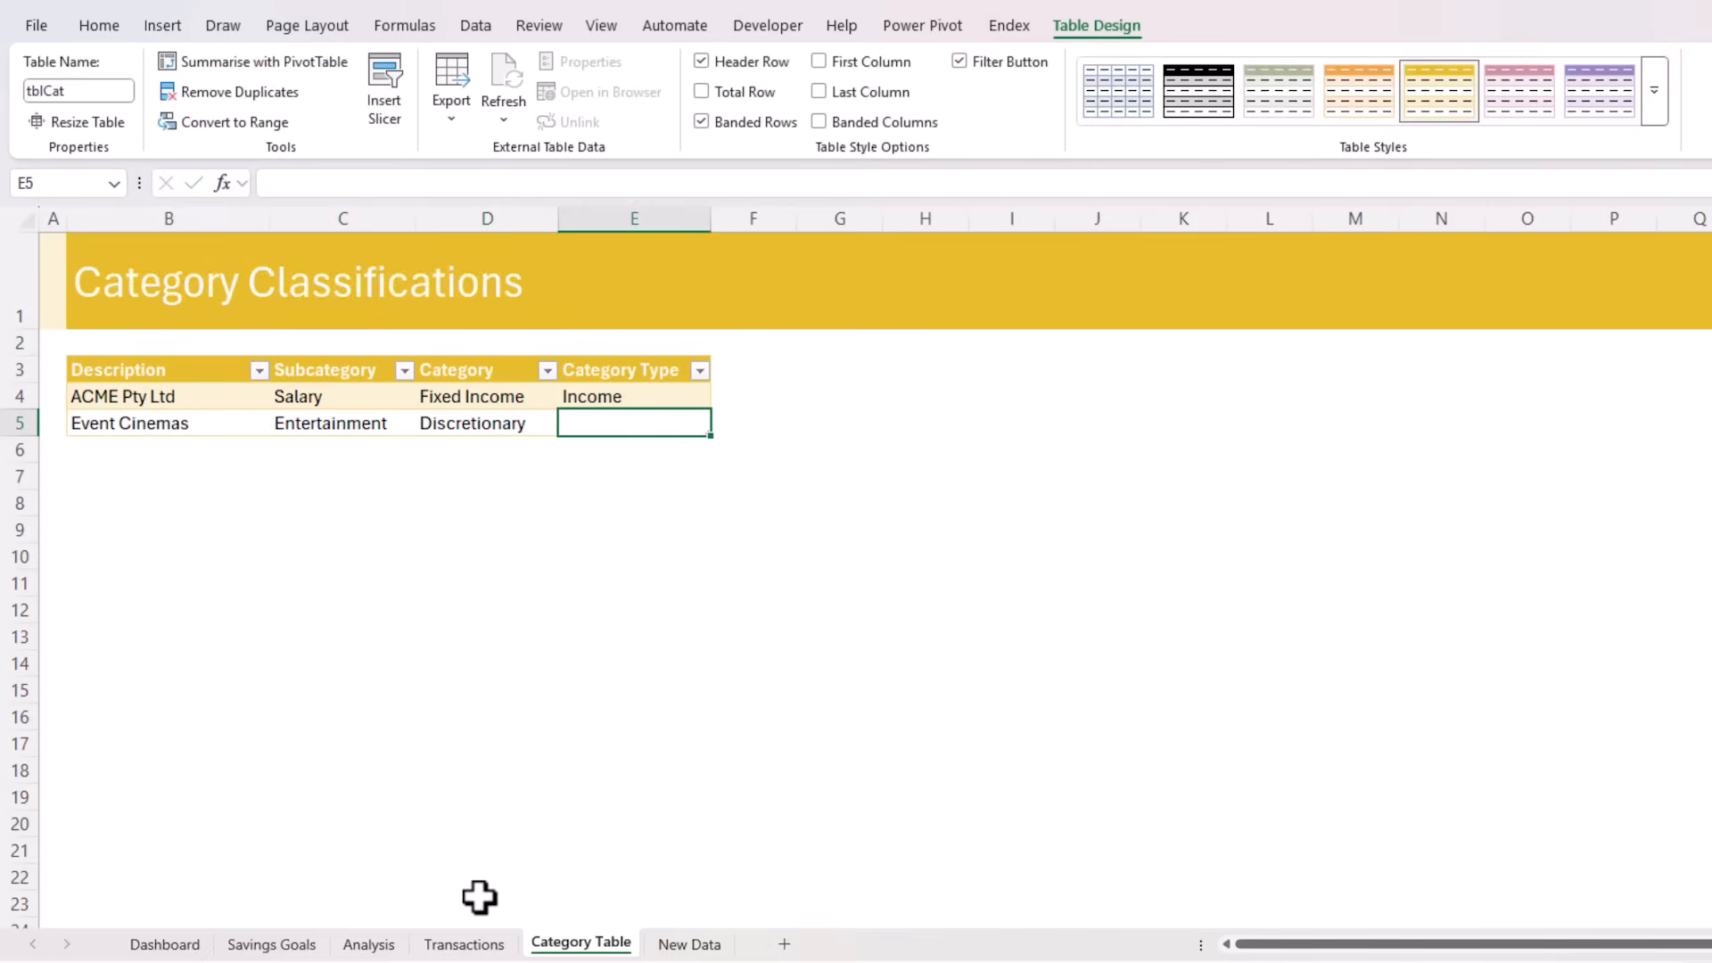
type("Expense")
key("Return")
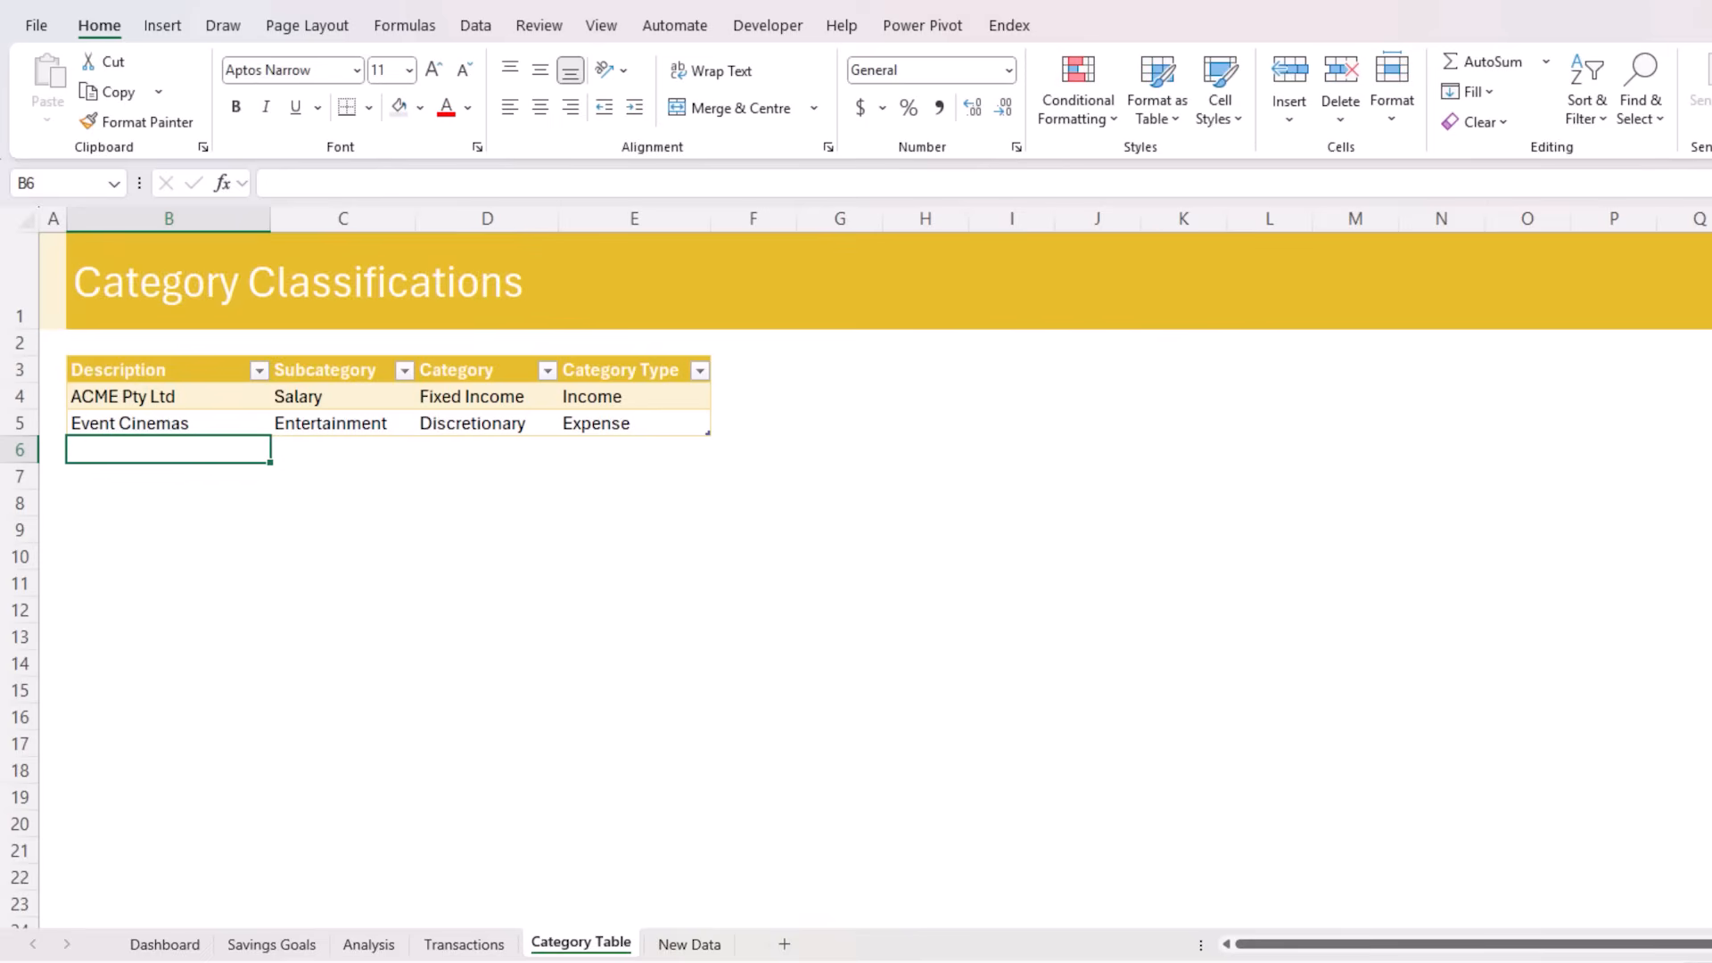
Check the Fuel Co entry in the transactions, and add a category row with Fuel, MV Fuel, Transport and Expense
left_click(464, 944)
left_click(360, 881)
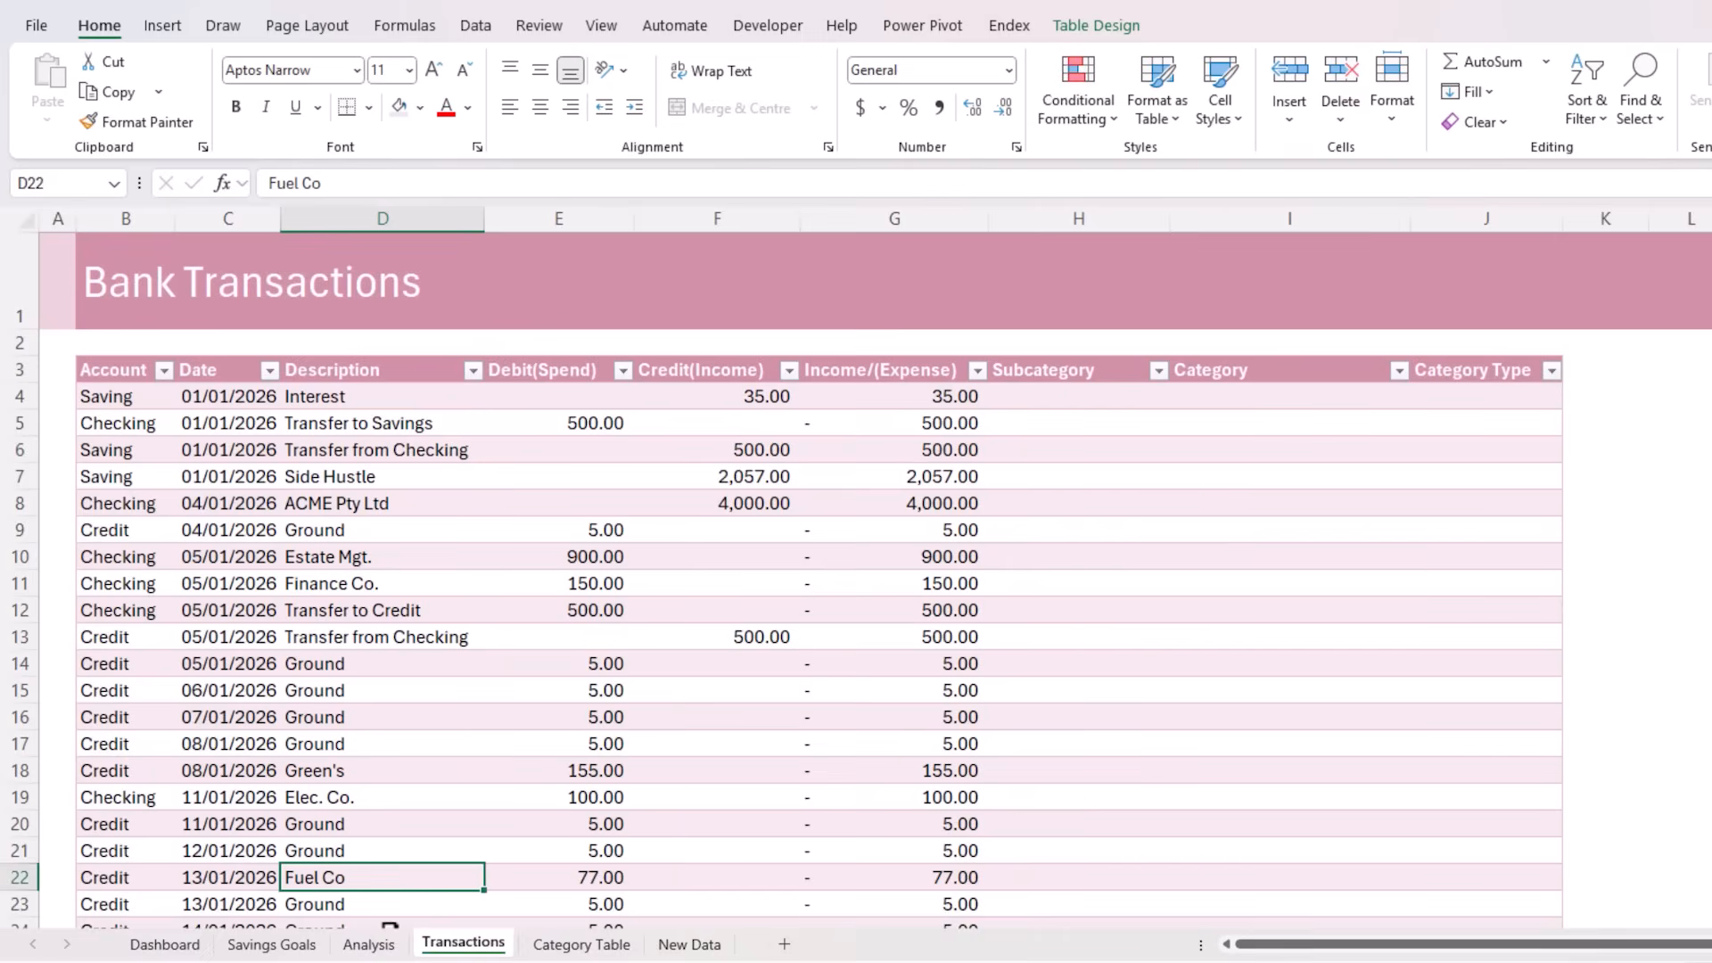
key("ctrl+Page_Down")
type("Fuel")
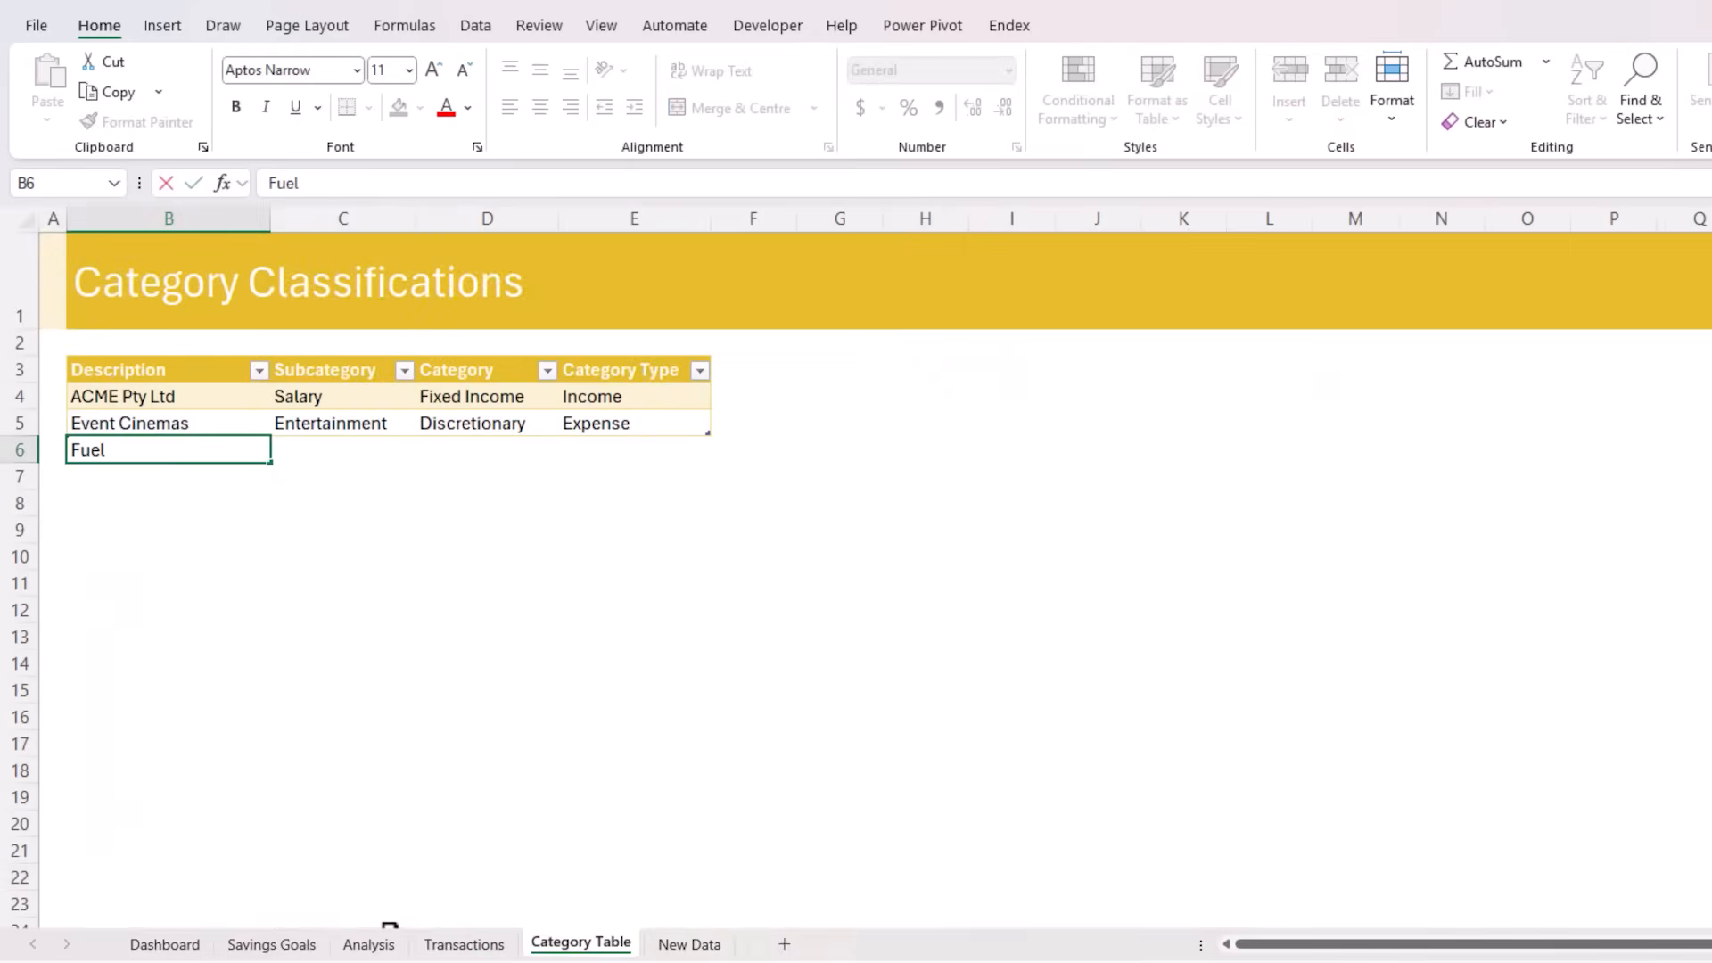
key("Tab")
type("MV")
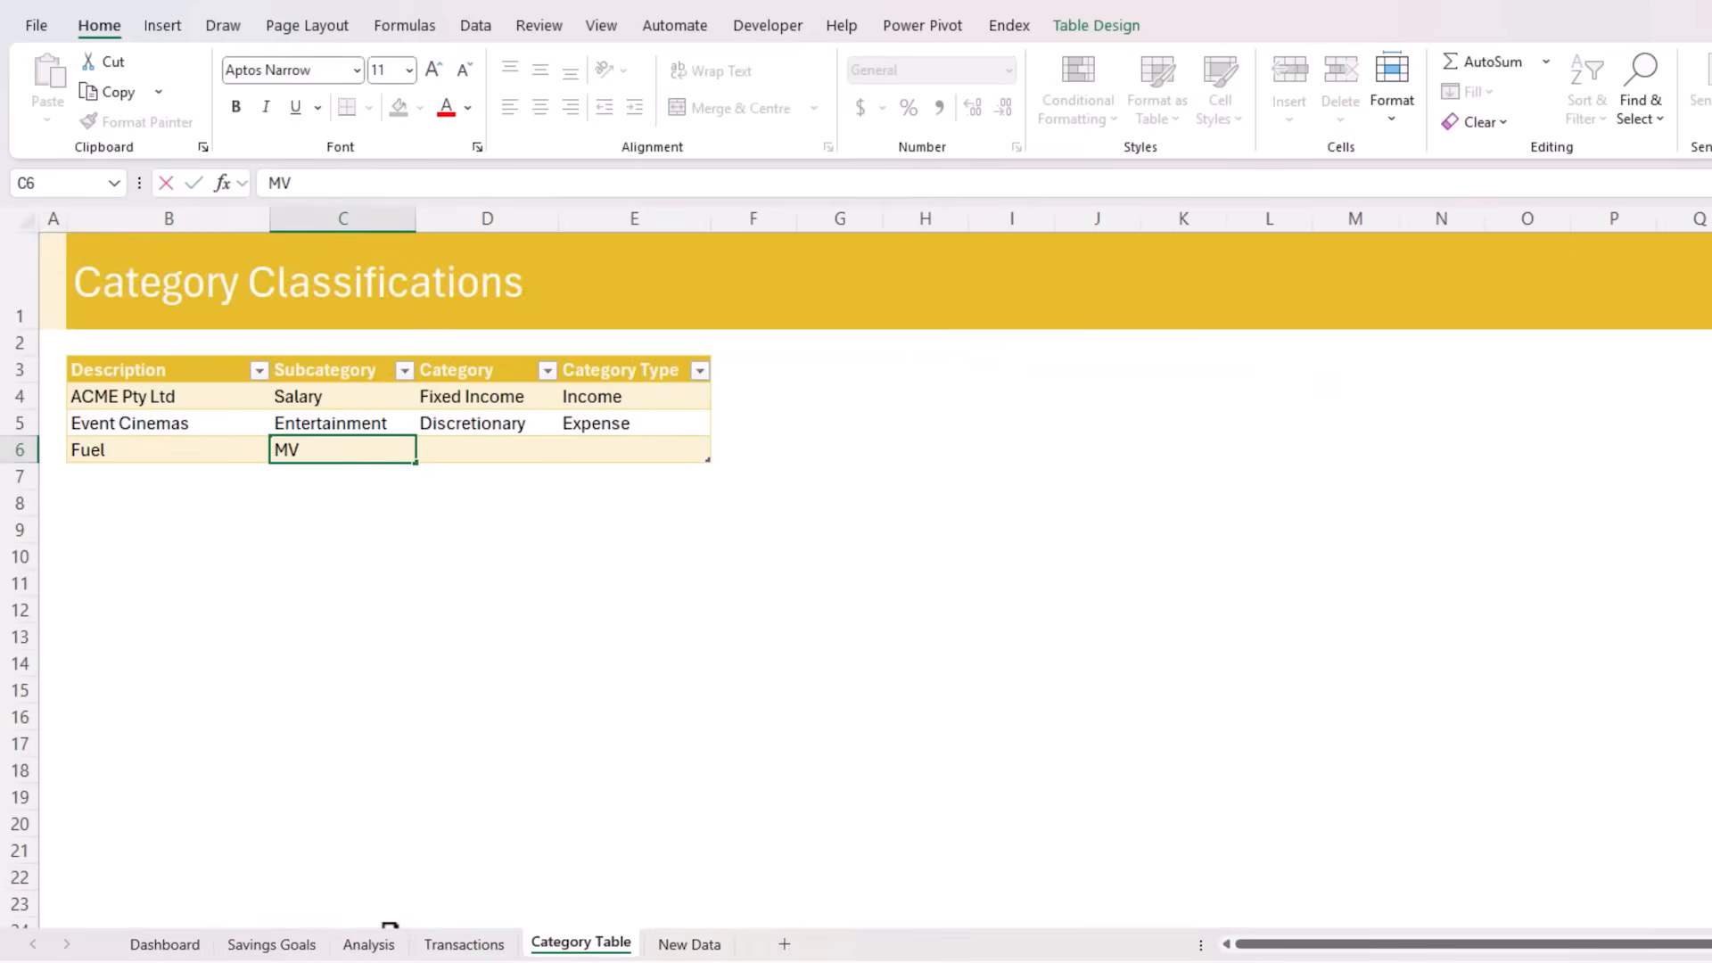
type(" Fuel")
key("Tab")
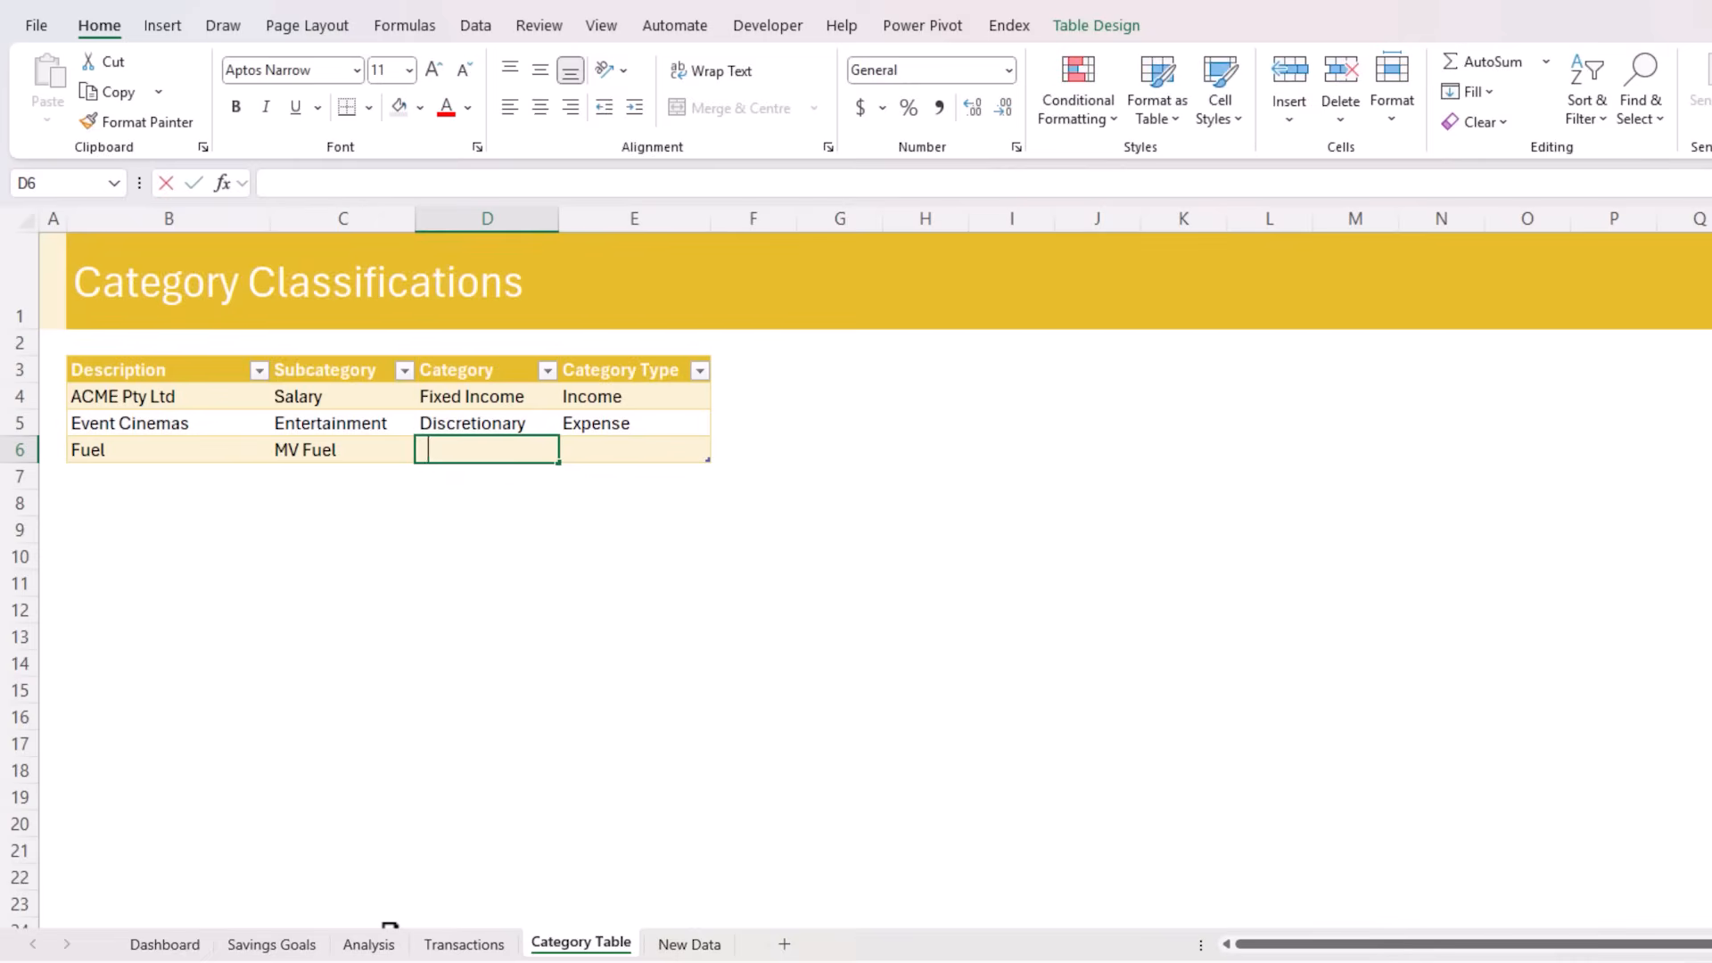
type("Transport")
key("Tab")
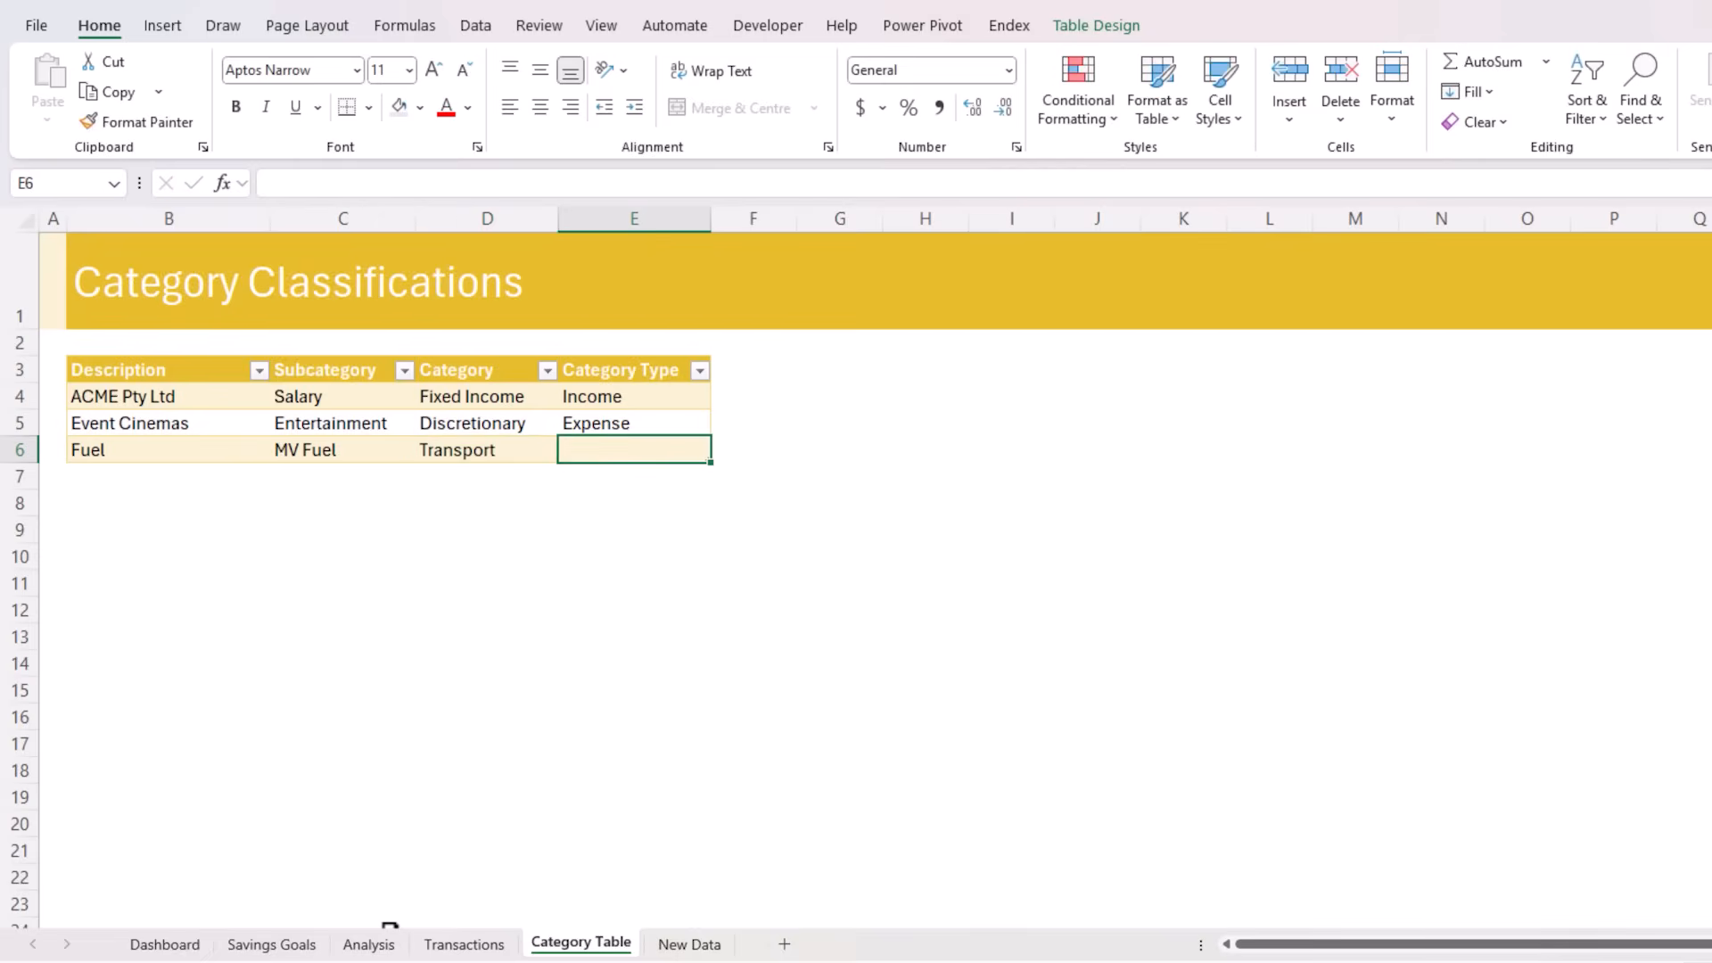
type("Expense")
key("shift+Tab")
key("shift+Tab")
key("shift+Tab")
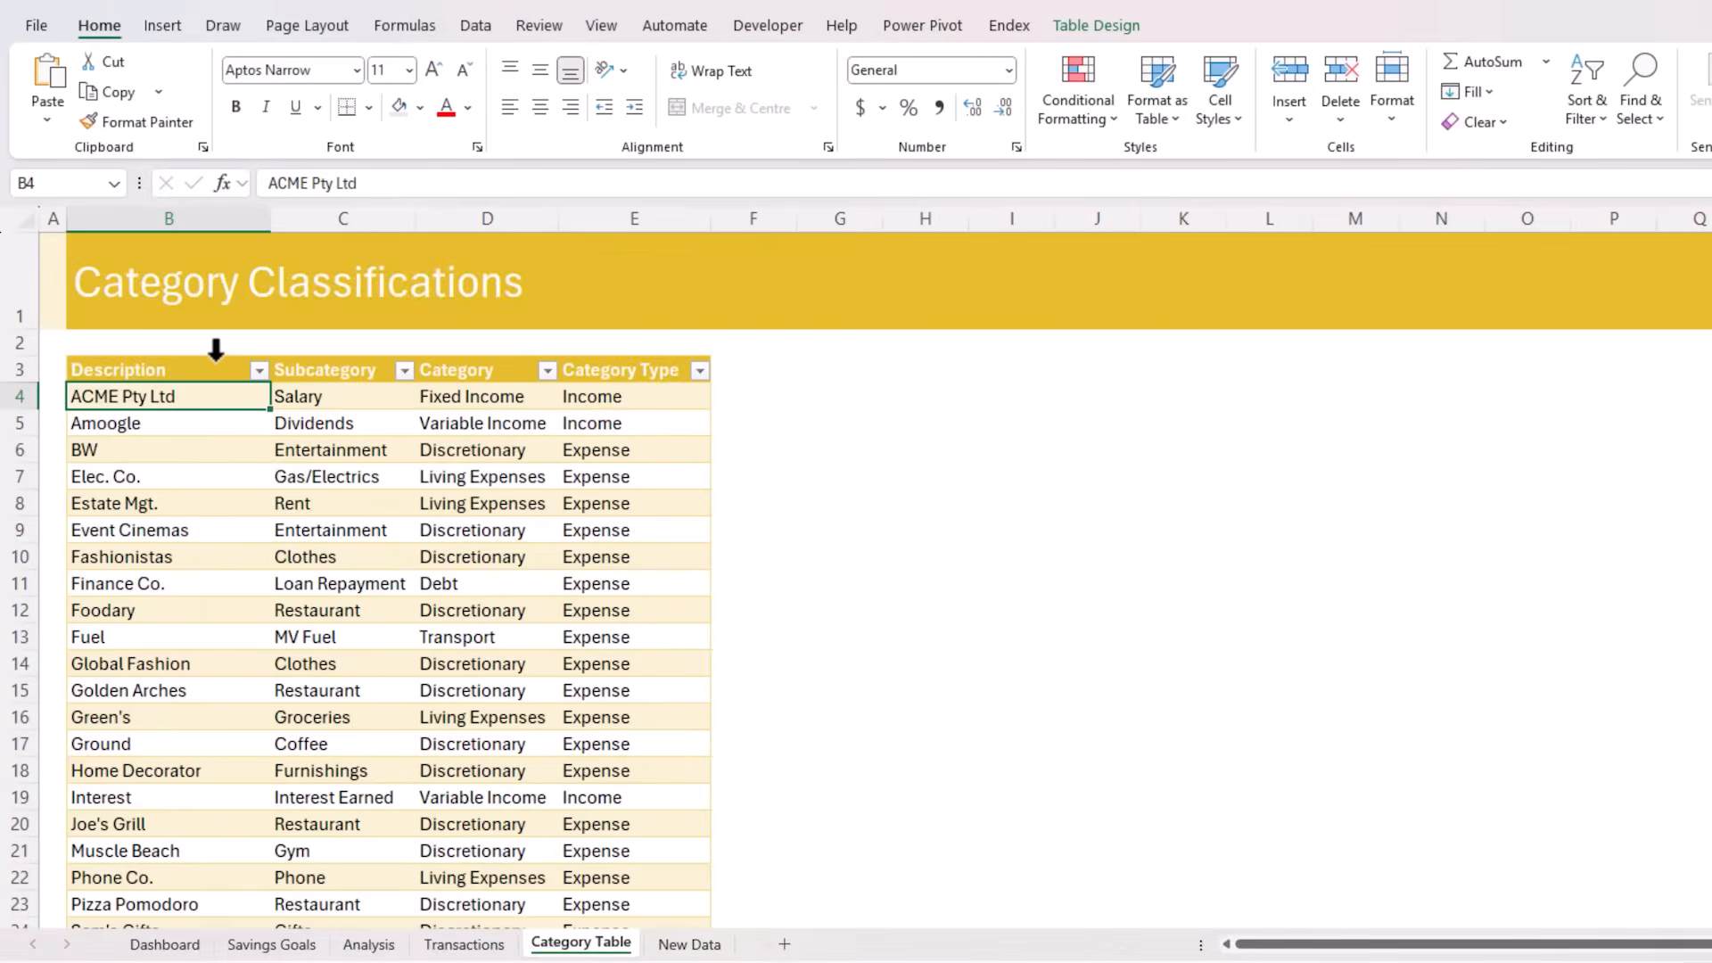
left_click(214, 359)
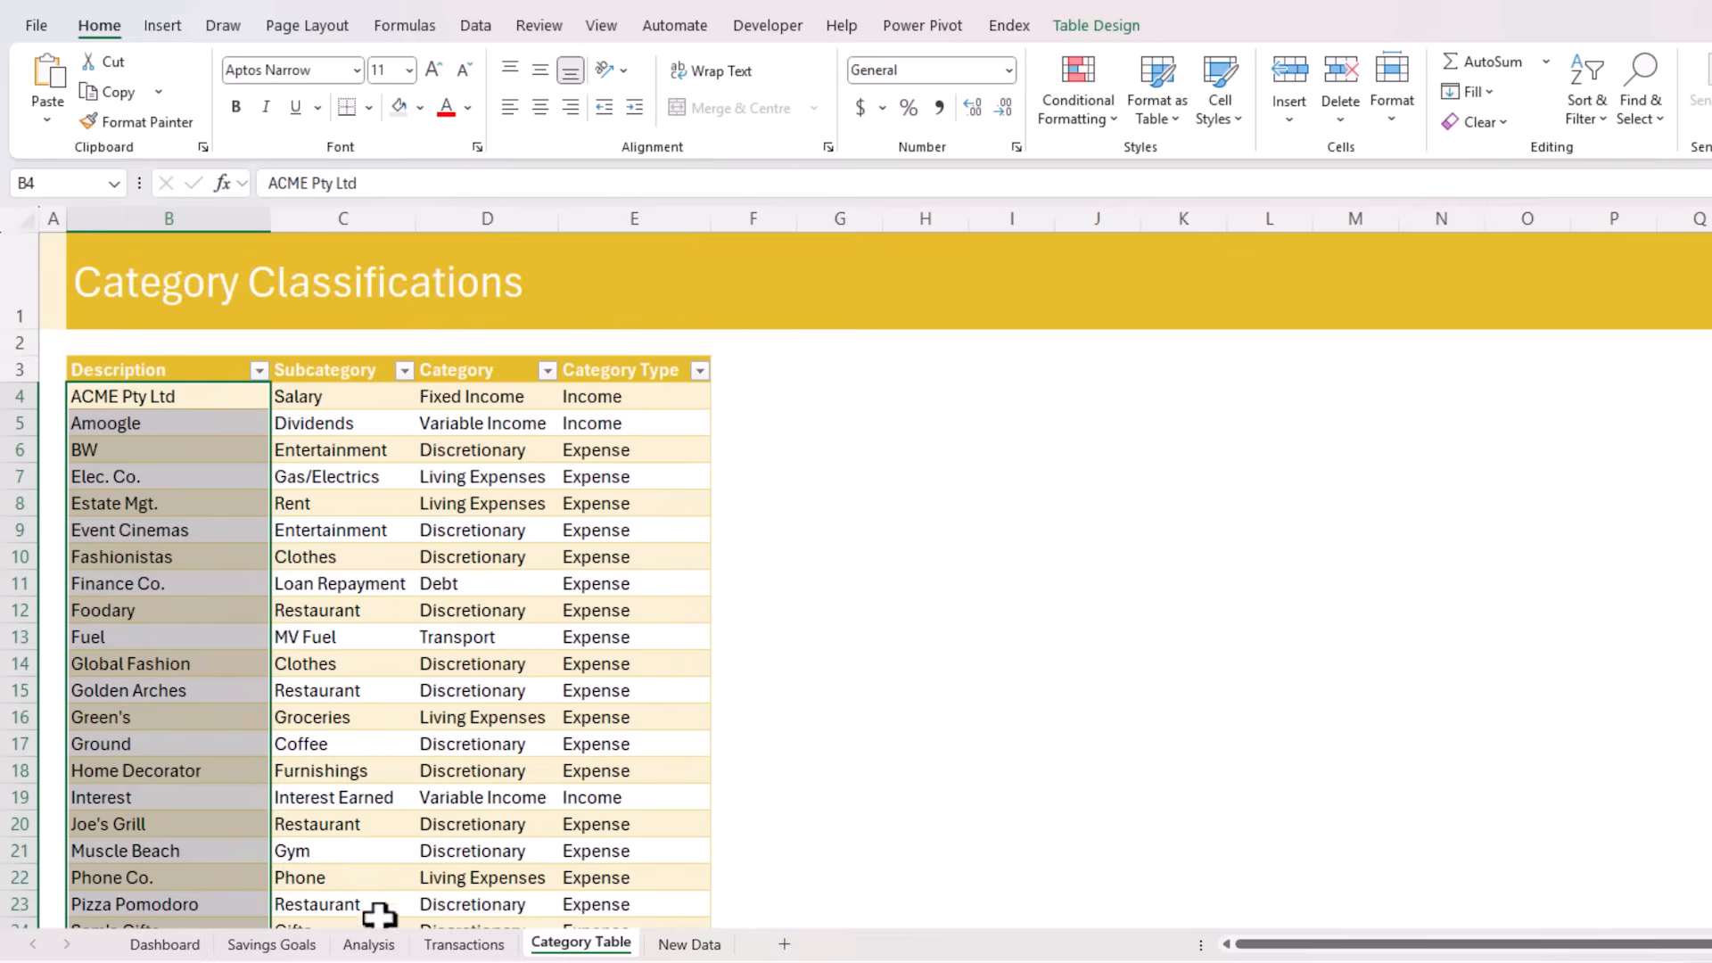
left_click(437, 942)
left_click(1025, 399)
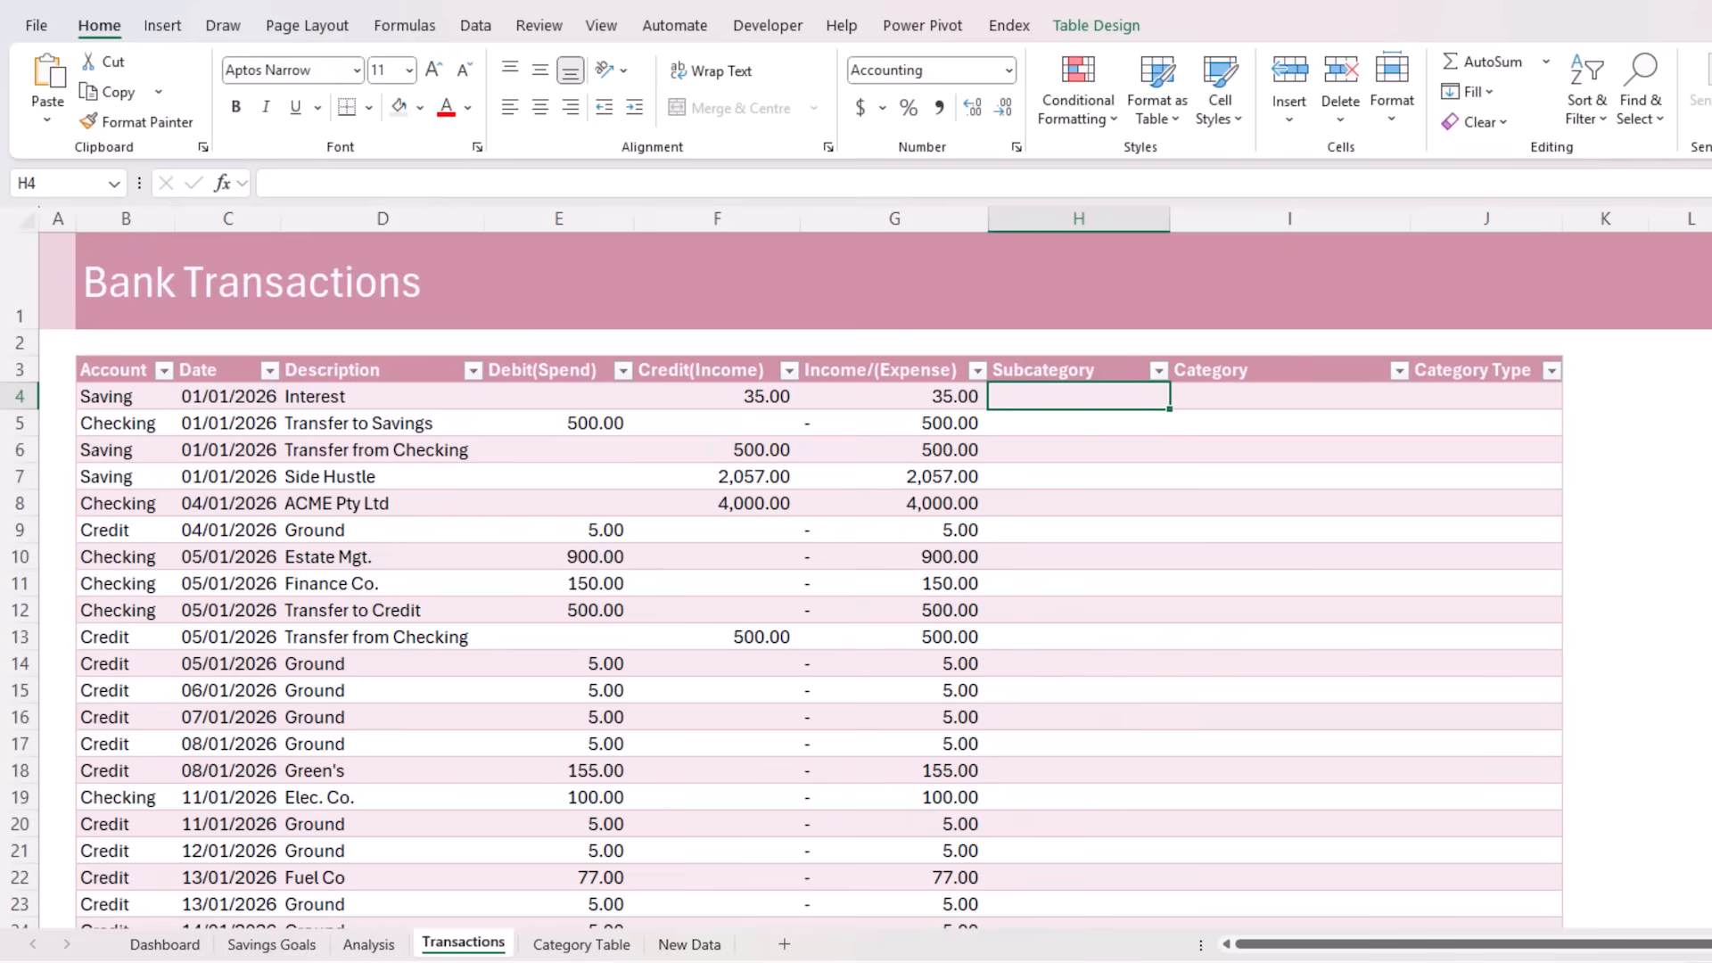
type("=se")
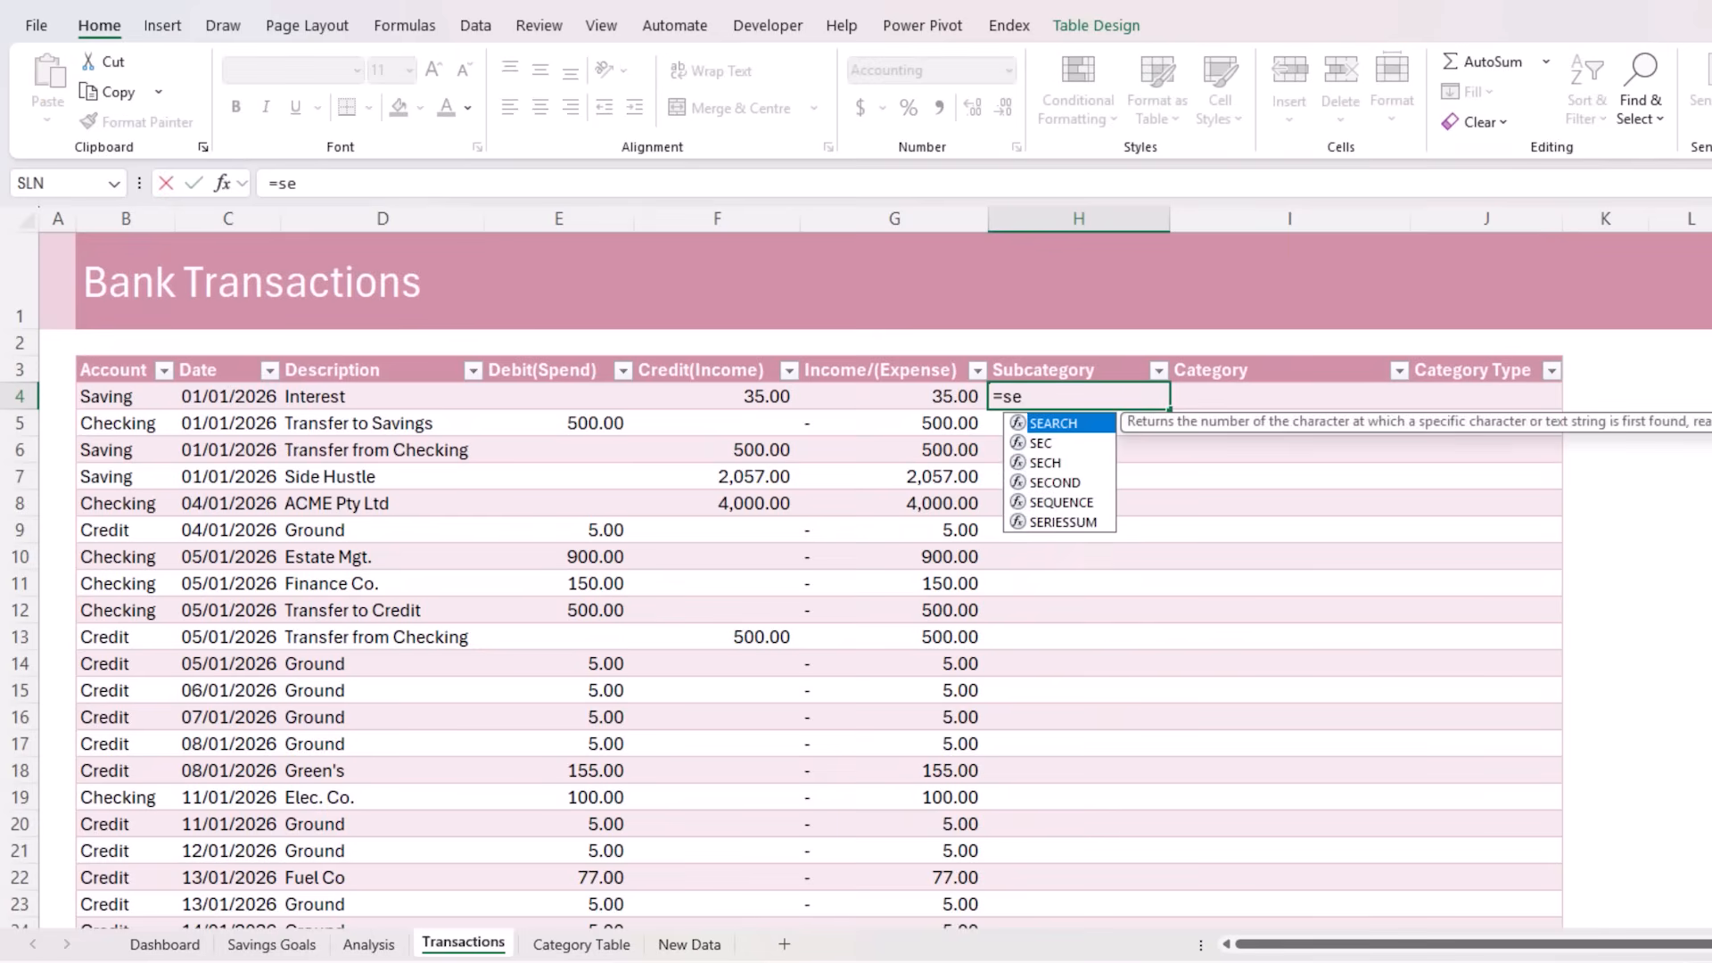
key("Tab")
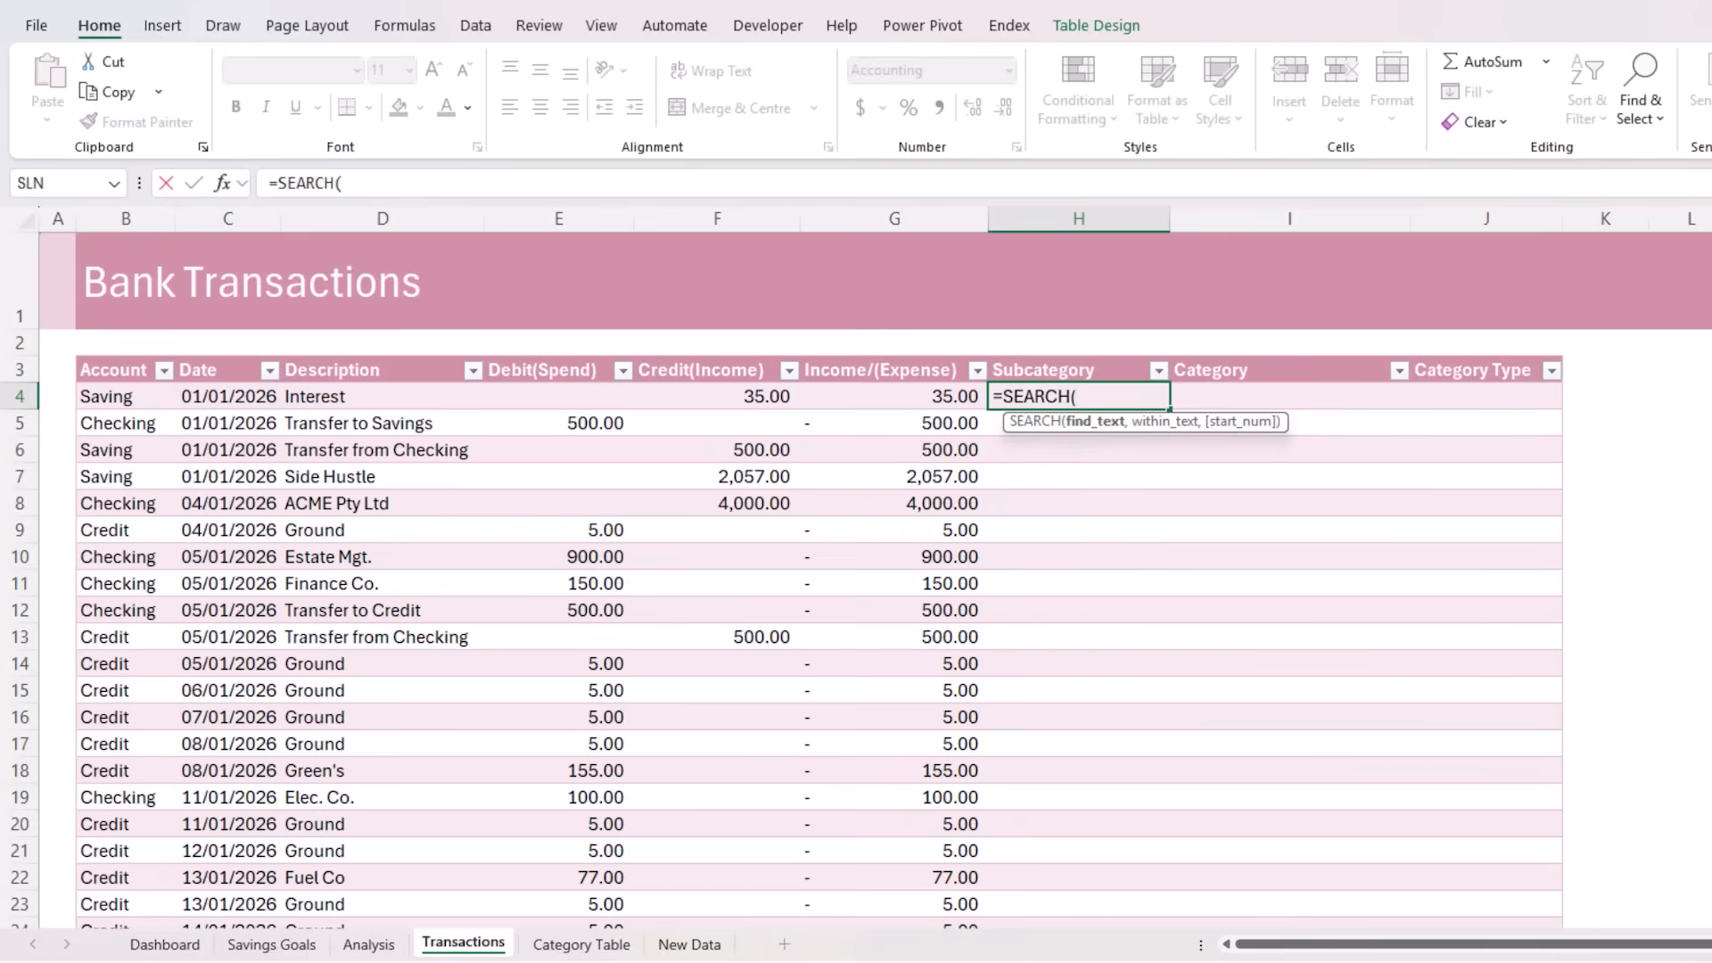
left_click(526, 940)
left_click(179, 358)
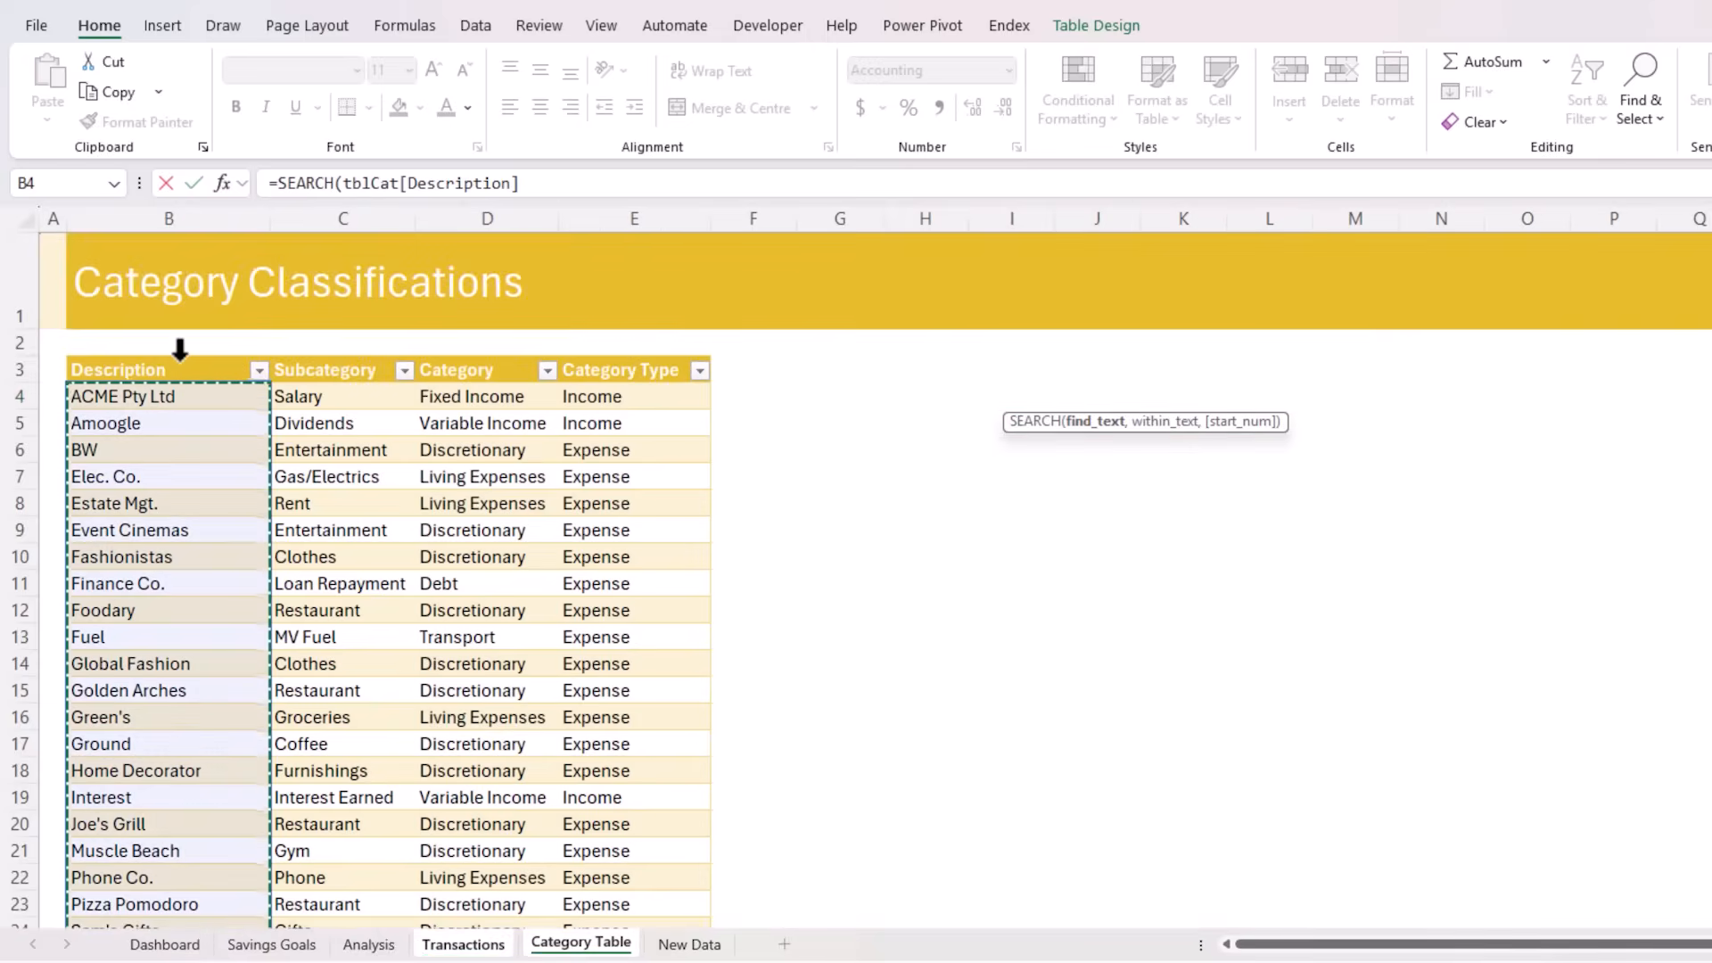
type(",")
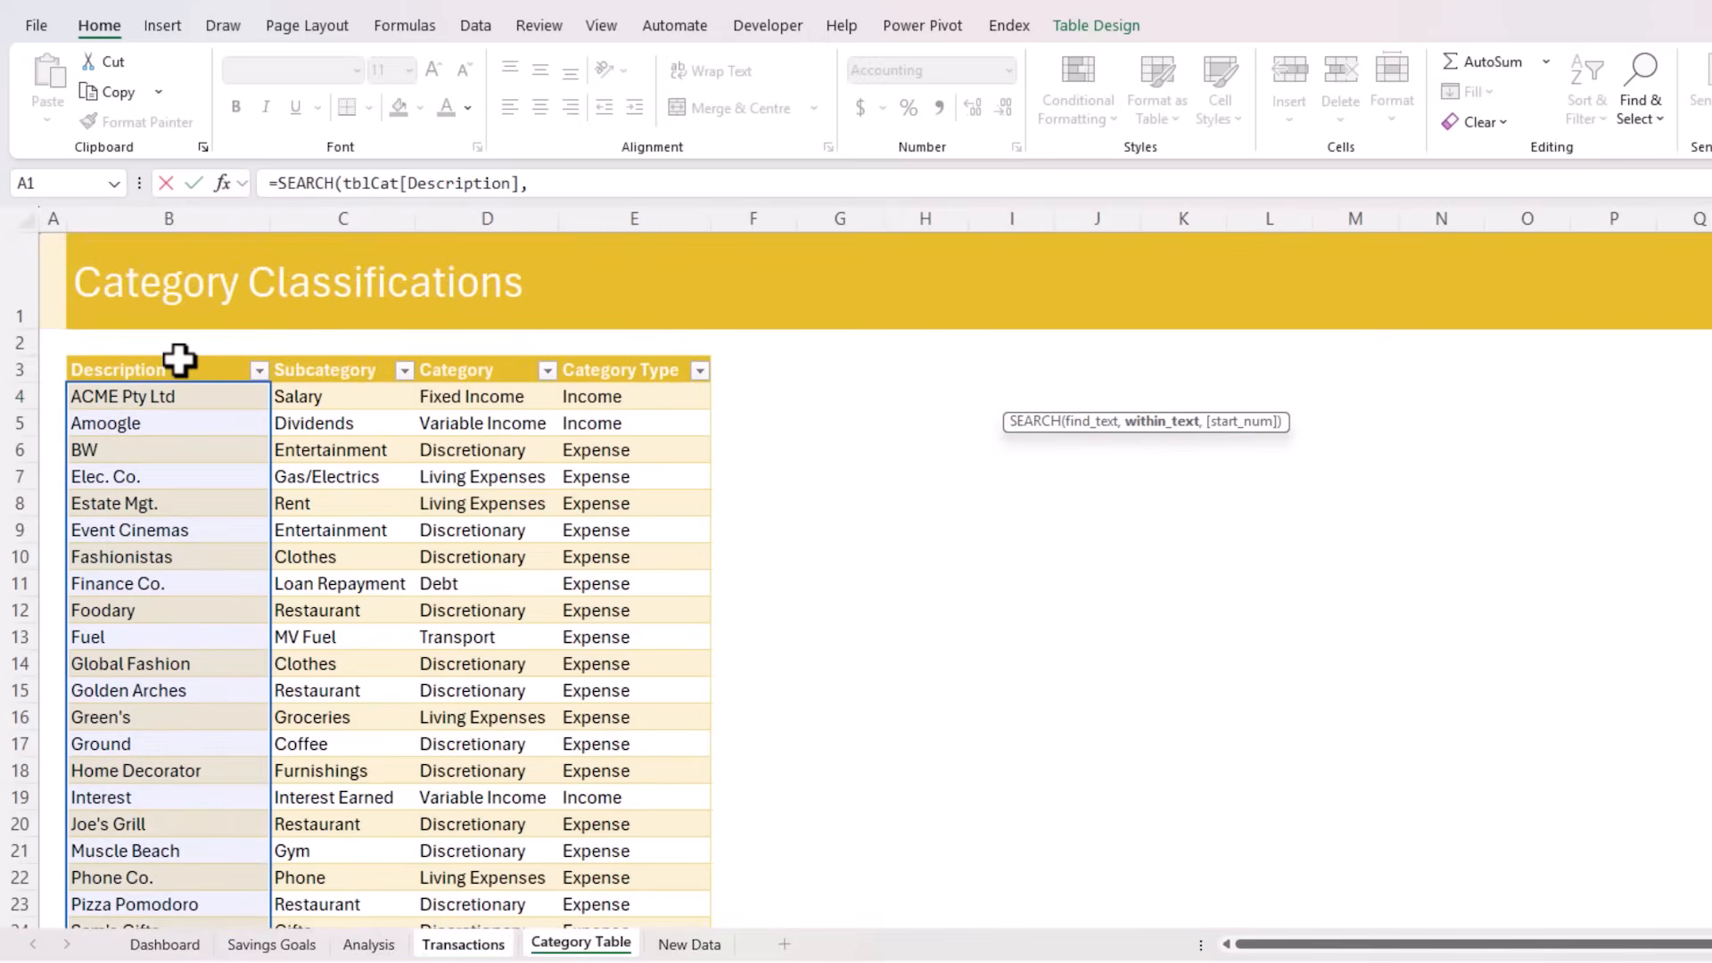
left_click(455, 943)
left_click(337, 395)
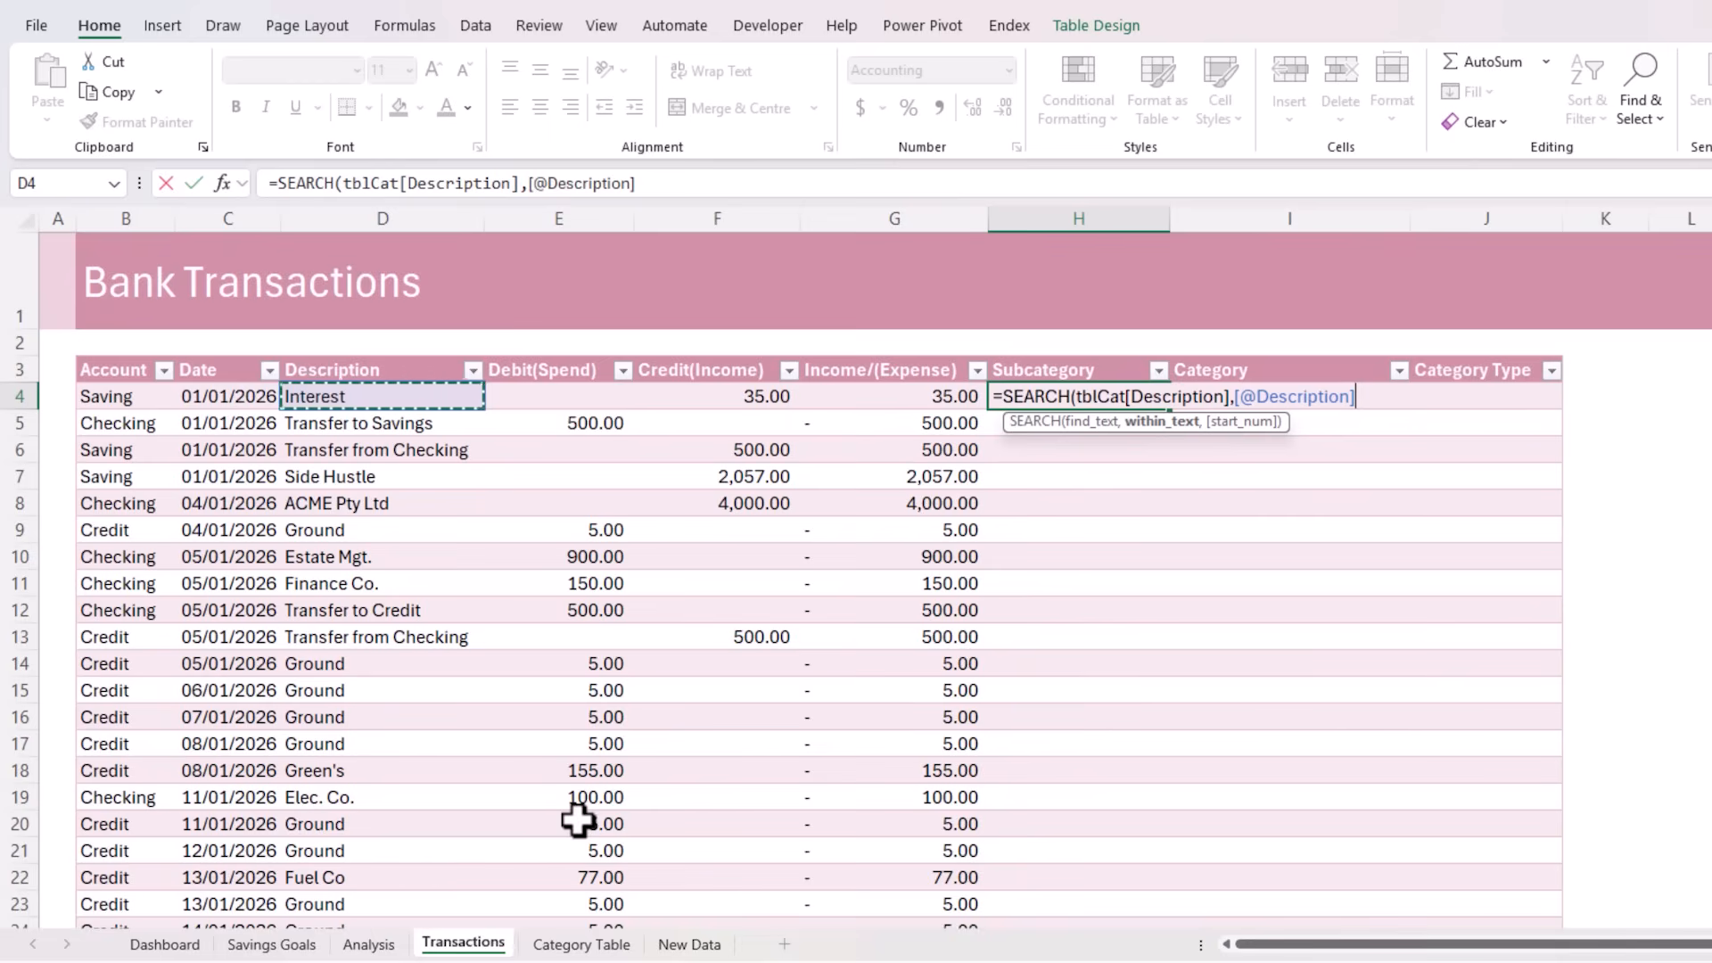
type(")")
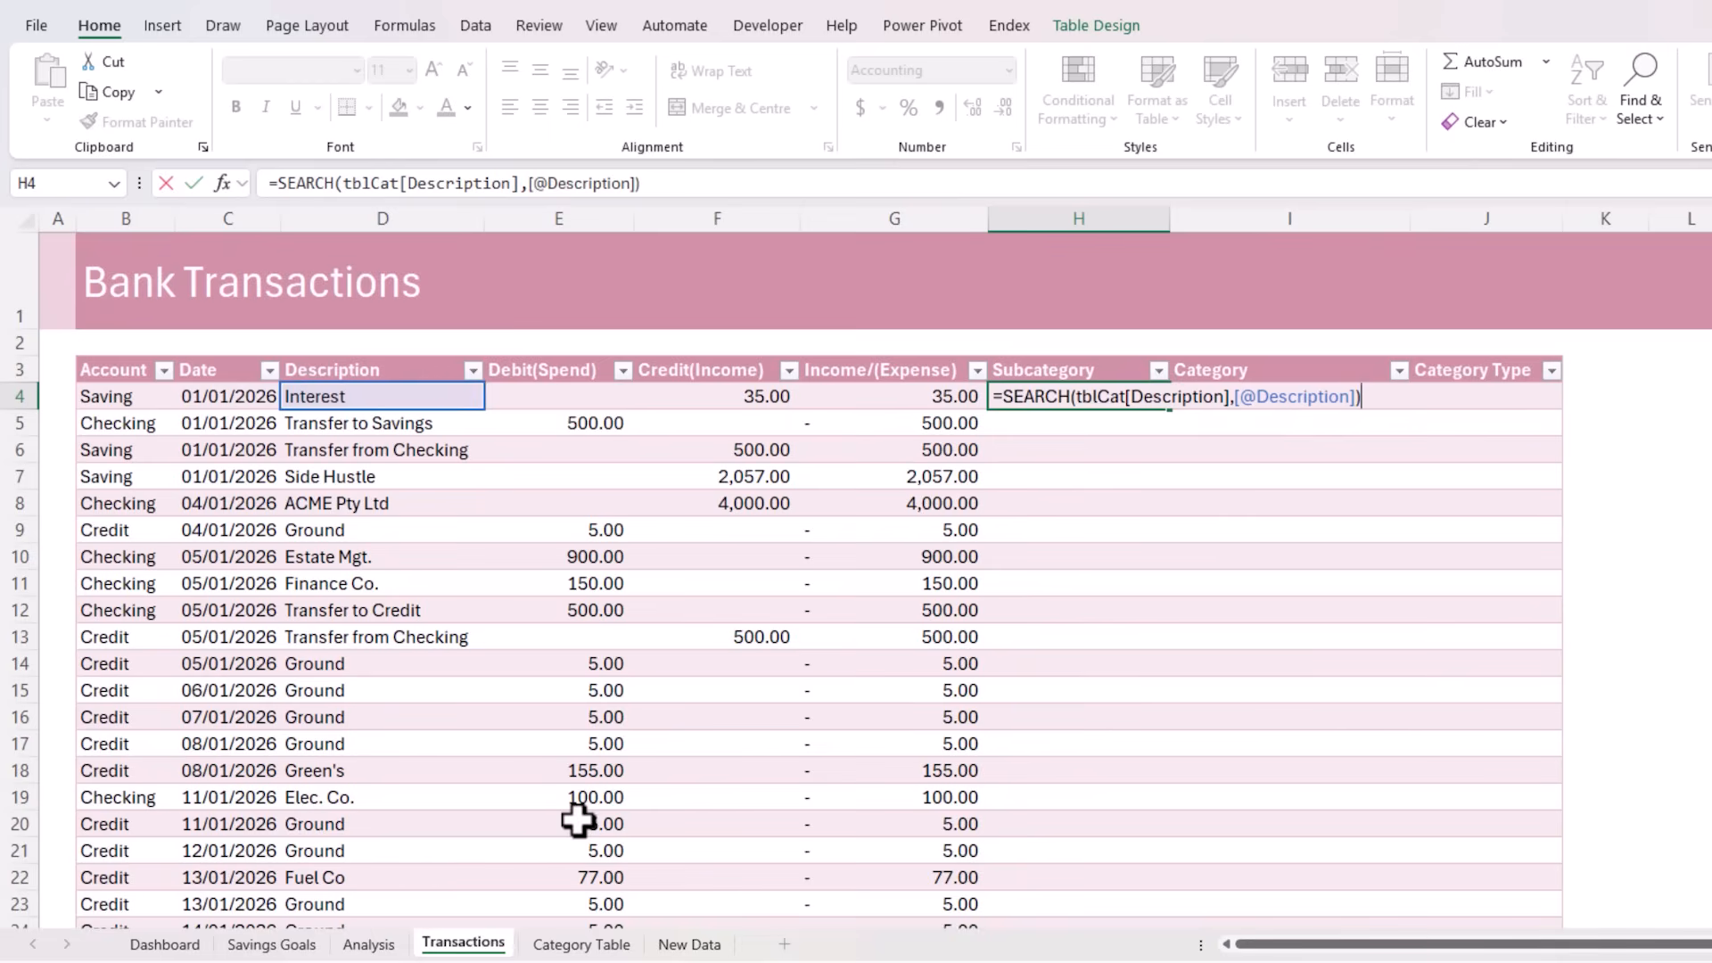
key("Return")
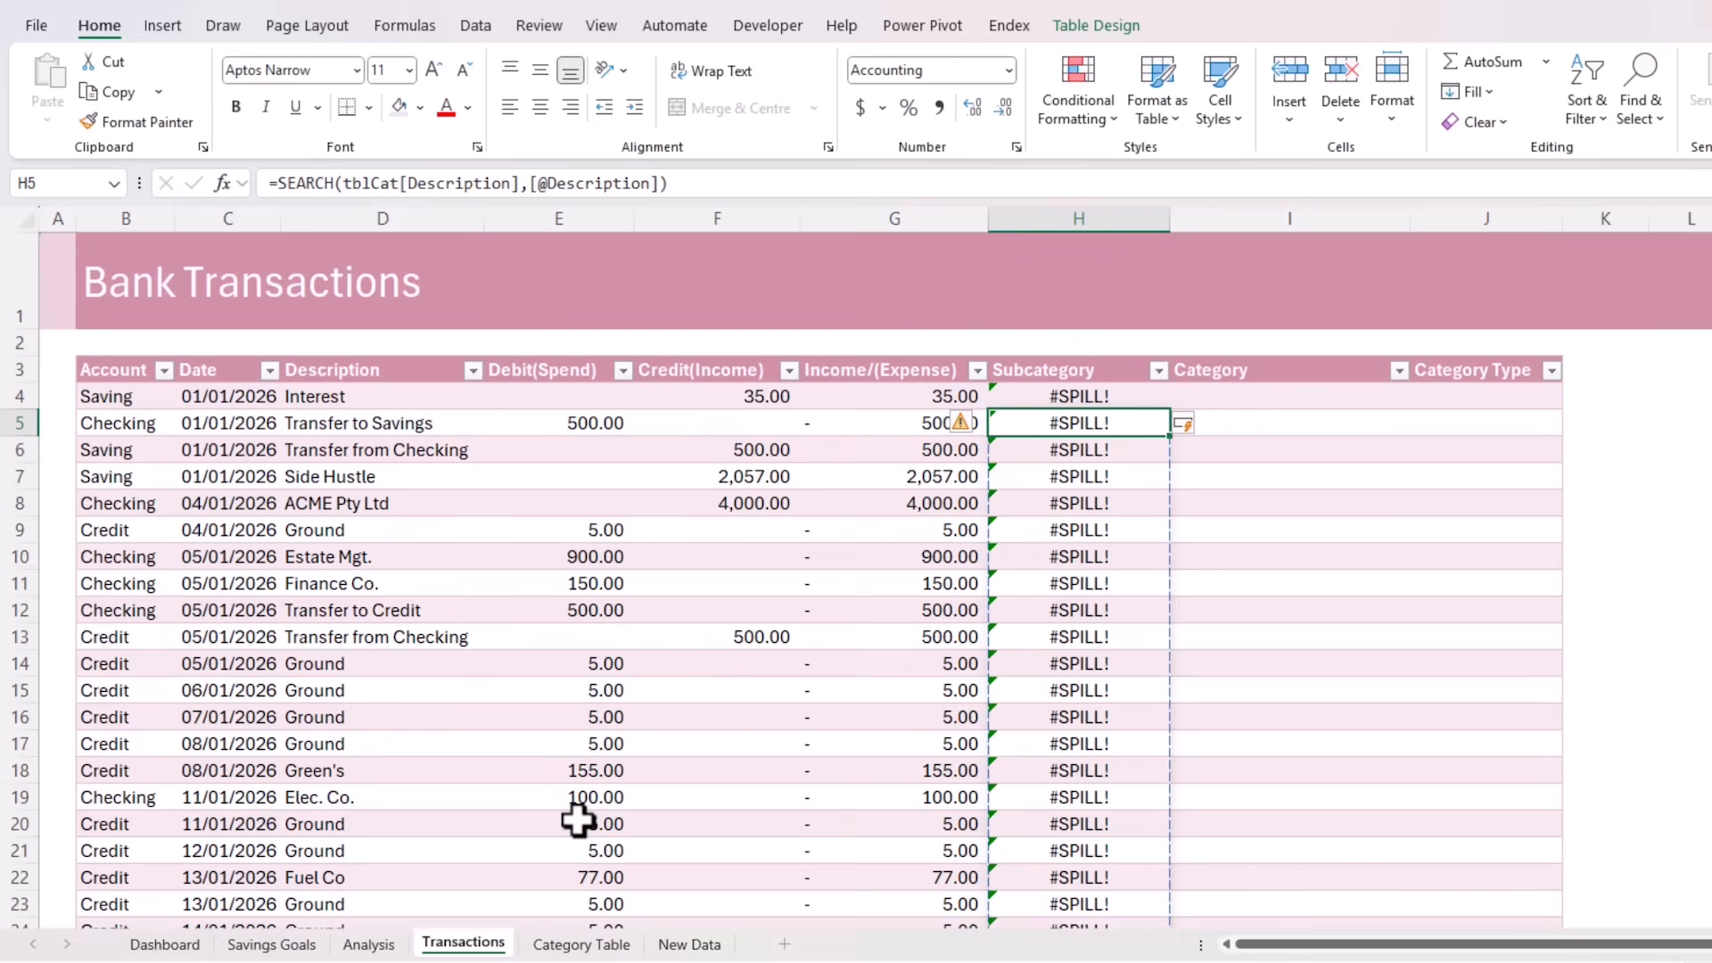
Undo the formula's automatic fill down the Subcategory column and wrap the SEARCH formula in H4 in ISNUMBER
key("ctrl+z")
key("F2")
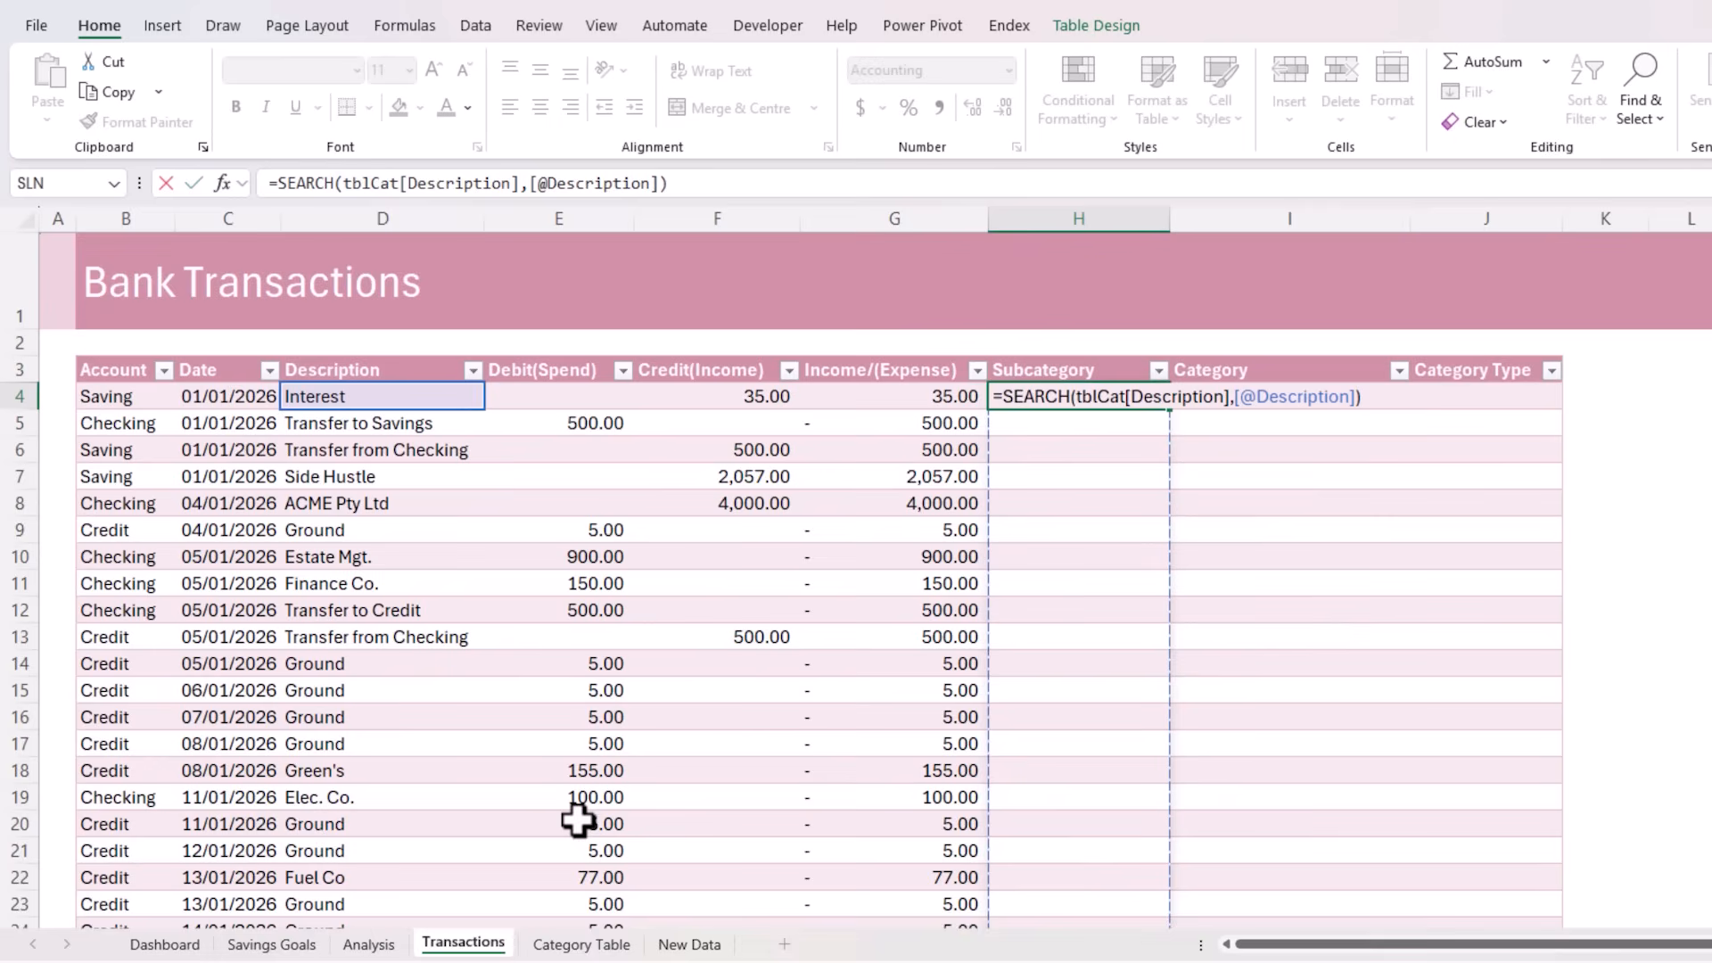
left_click(1003, 397)
type("isnu")
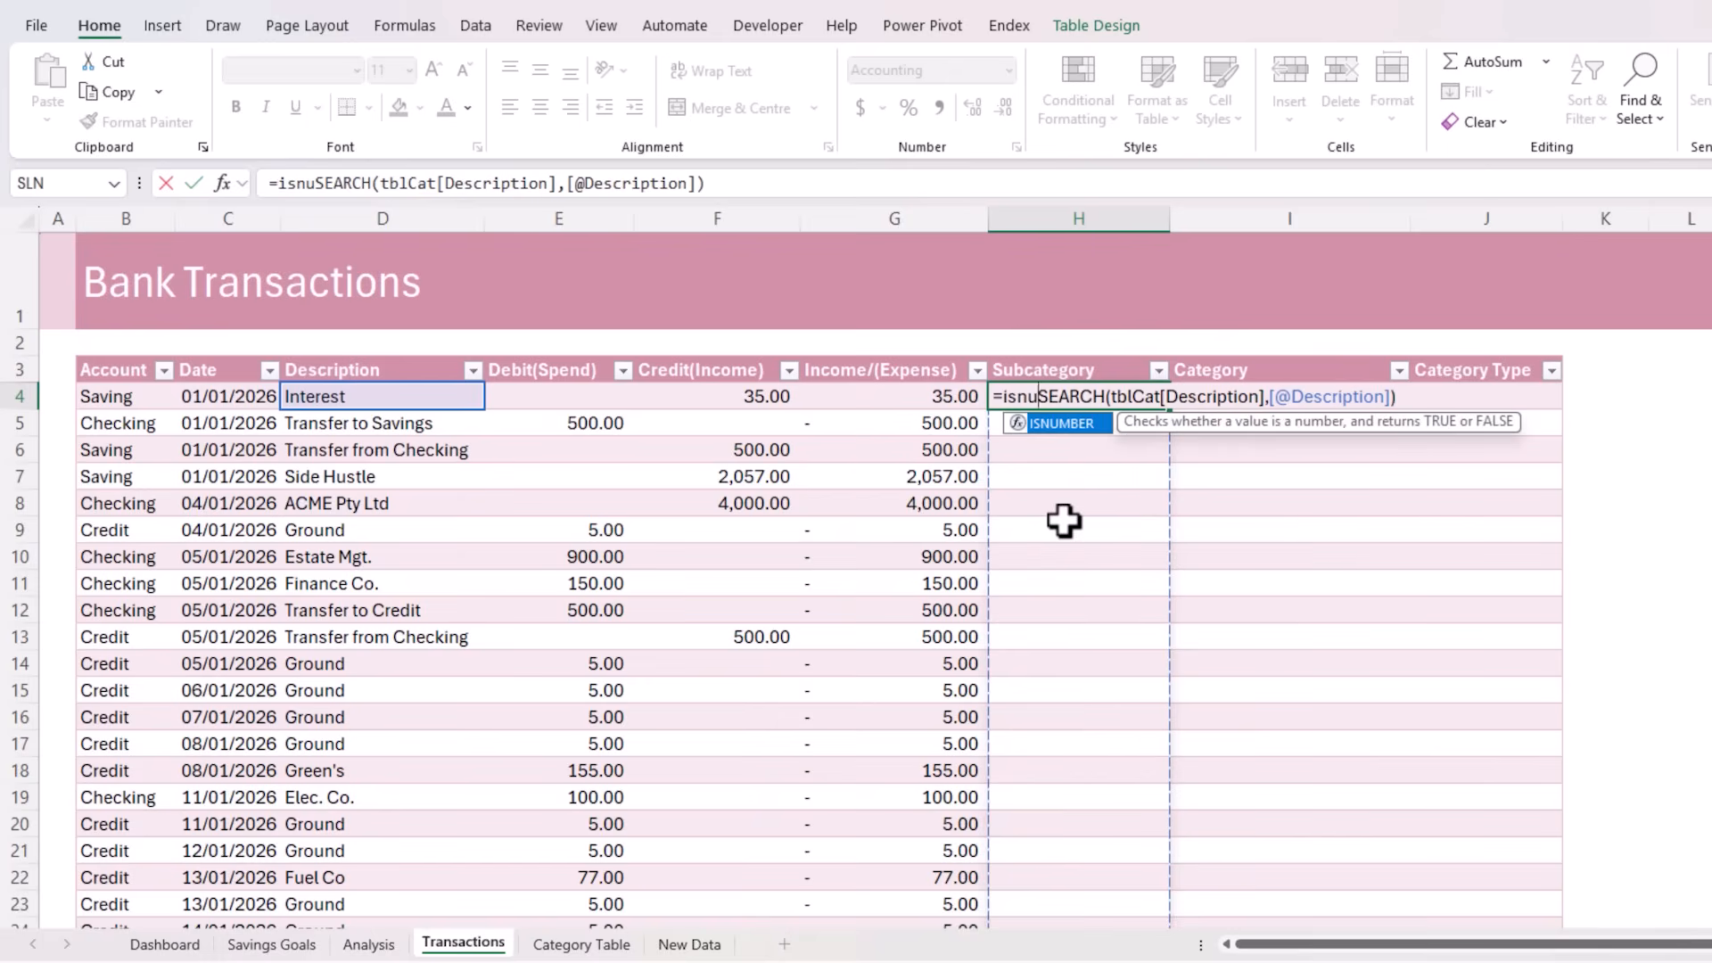
key("Tab")
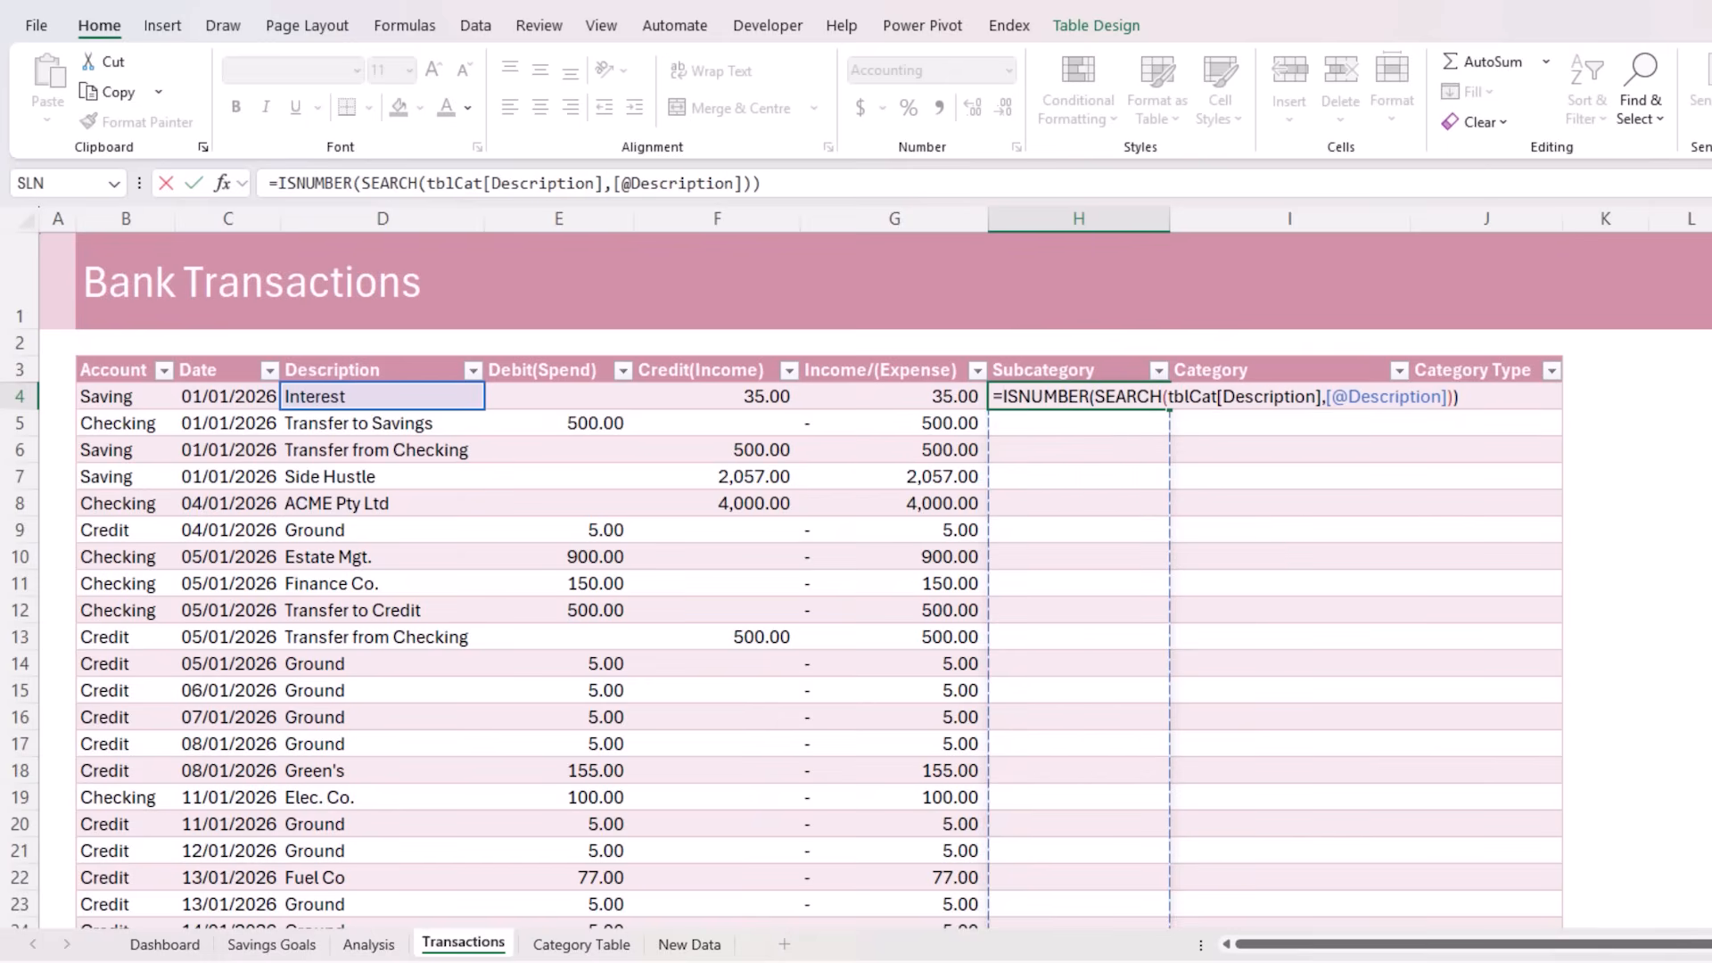
Nest the ISNUMBER test in H4 as the lookup array of an XLOOKUP with TRUE as the lookup value
type("xl")
key("Tab")
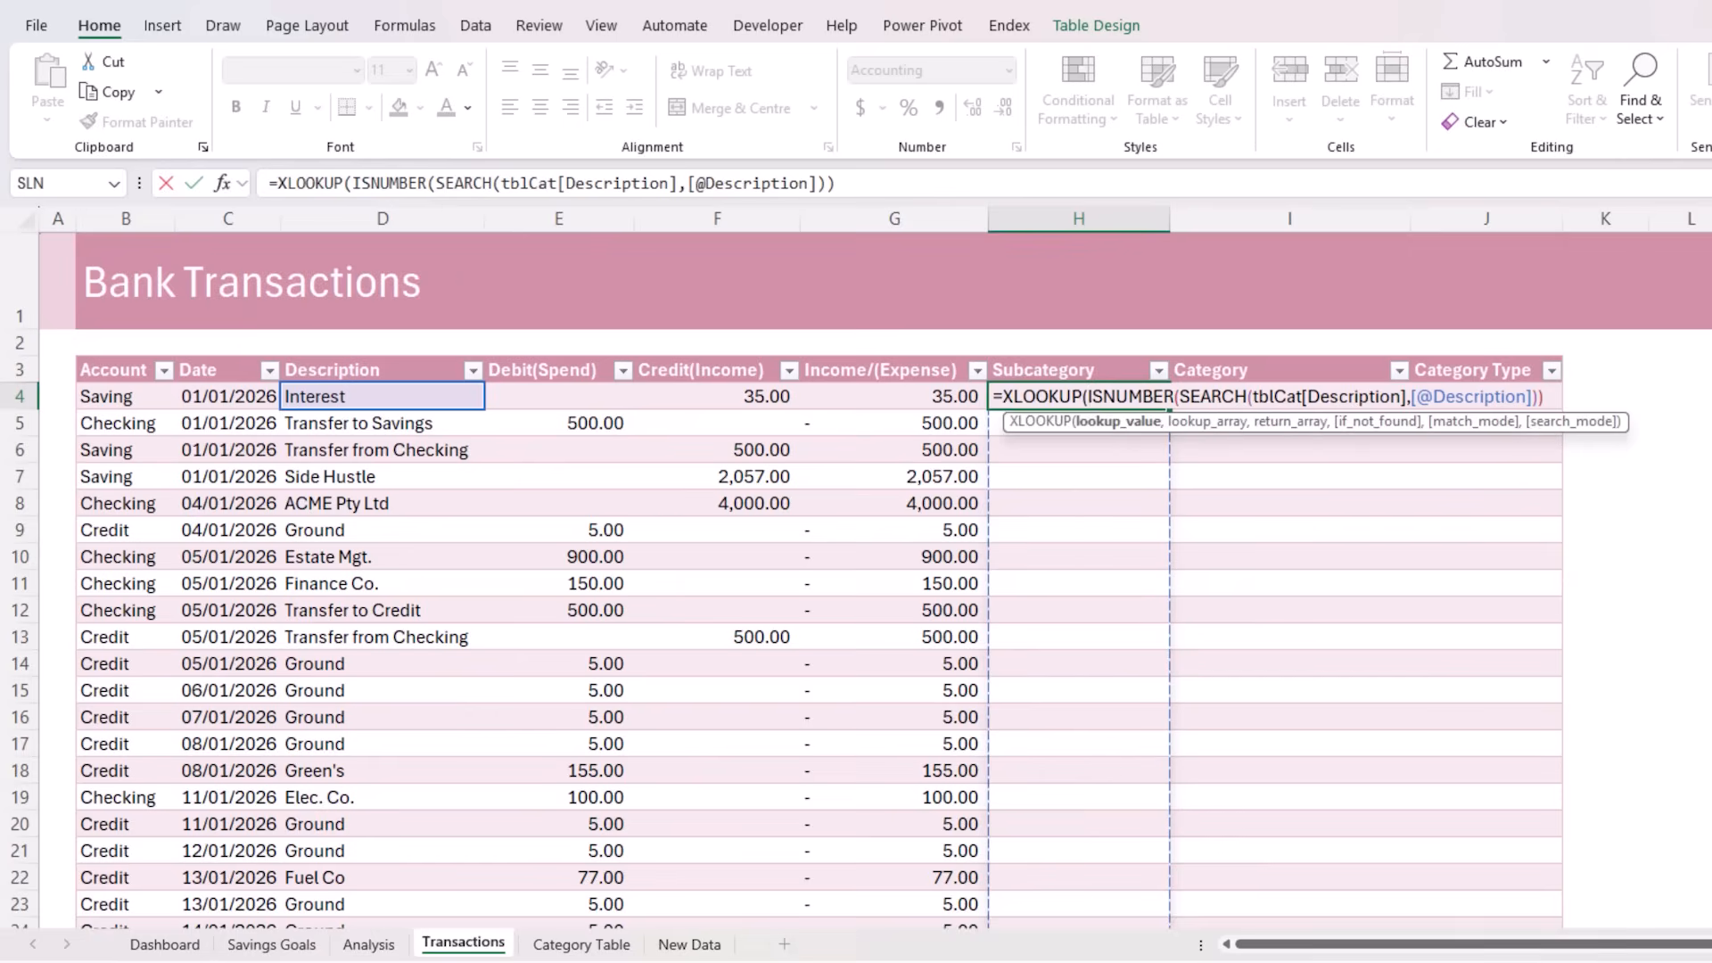
type("tru")
key("Tab")
type(",")
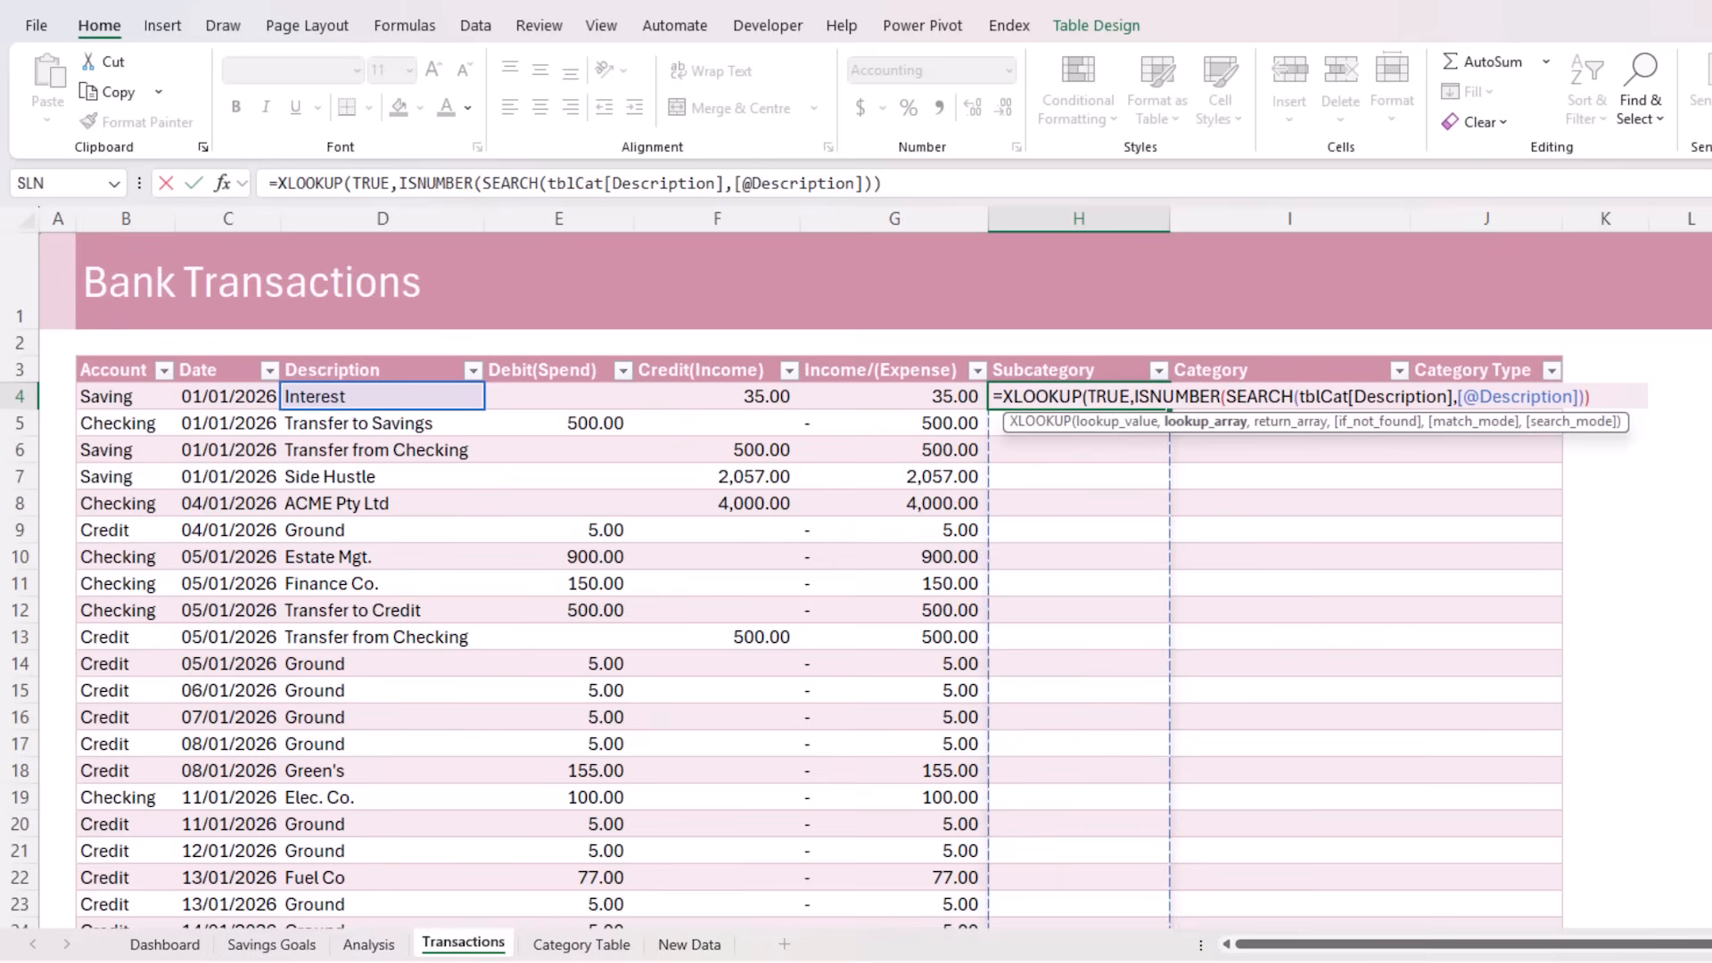
Complete the XLOOKUP with tblCat[Subcategory] as the return array and "Uncategorised" when nothing is found, and enter it in the Subcategory column
left_click(1618, 396)
type(",")
left_click(562, 945)
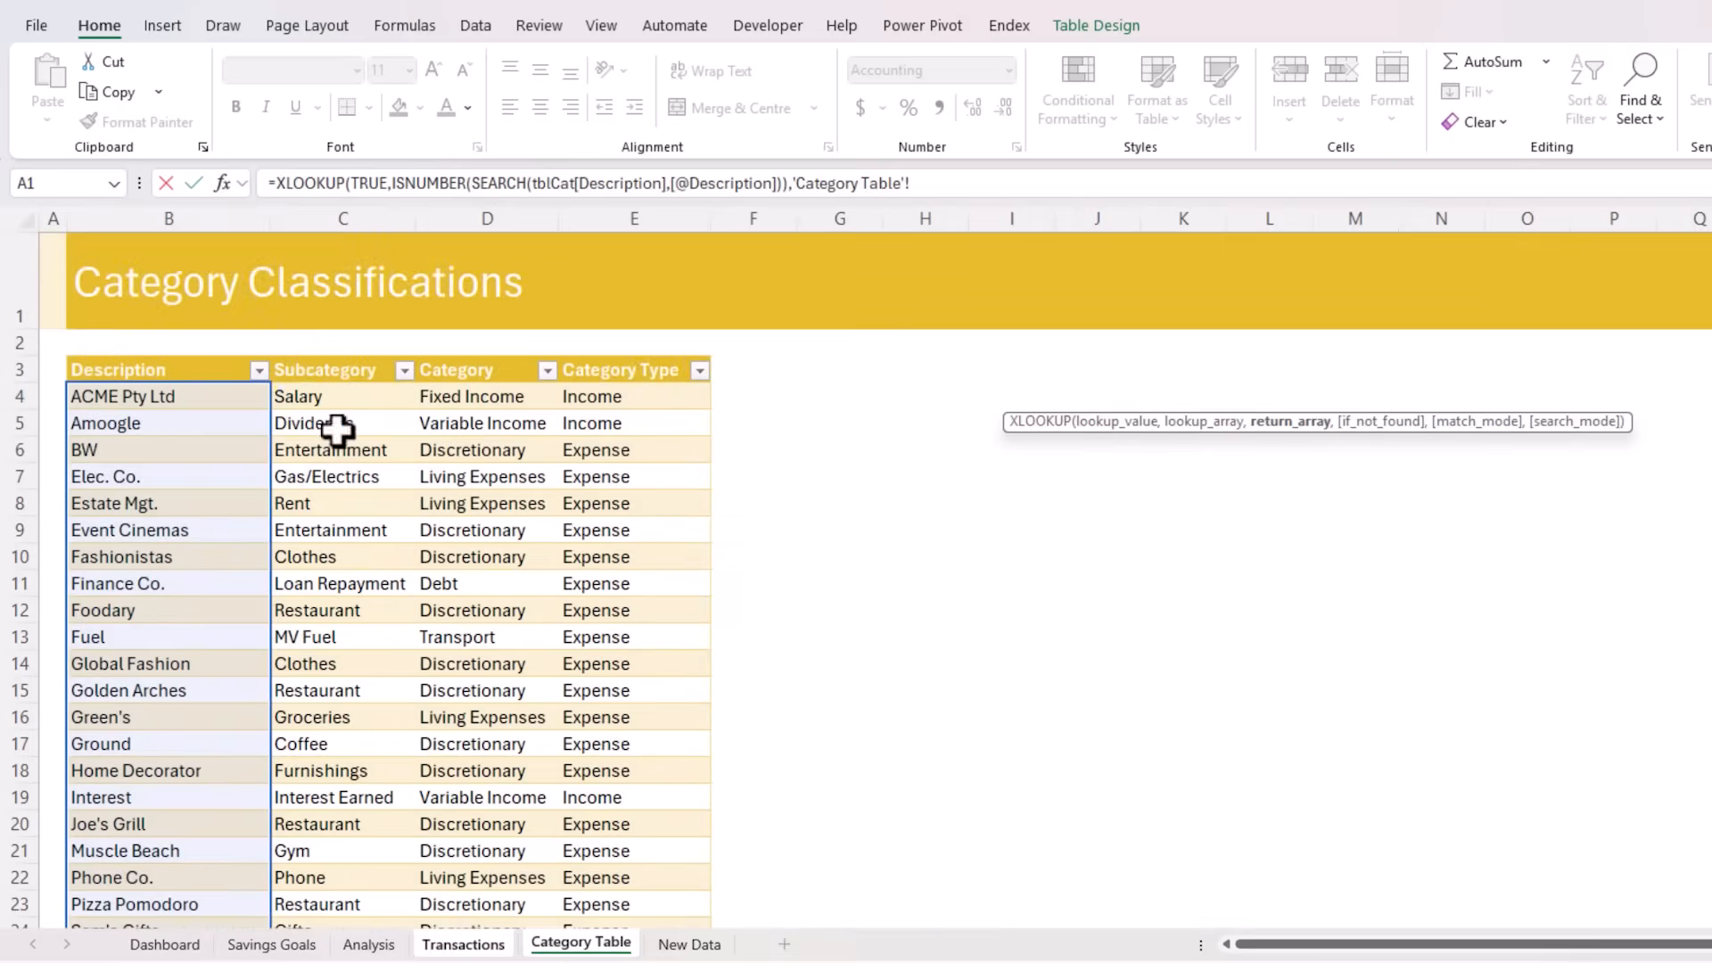
left_click(313, 347)
type(",")
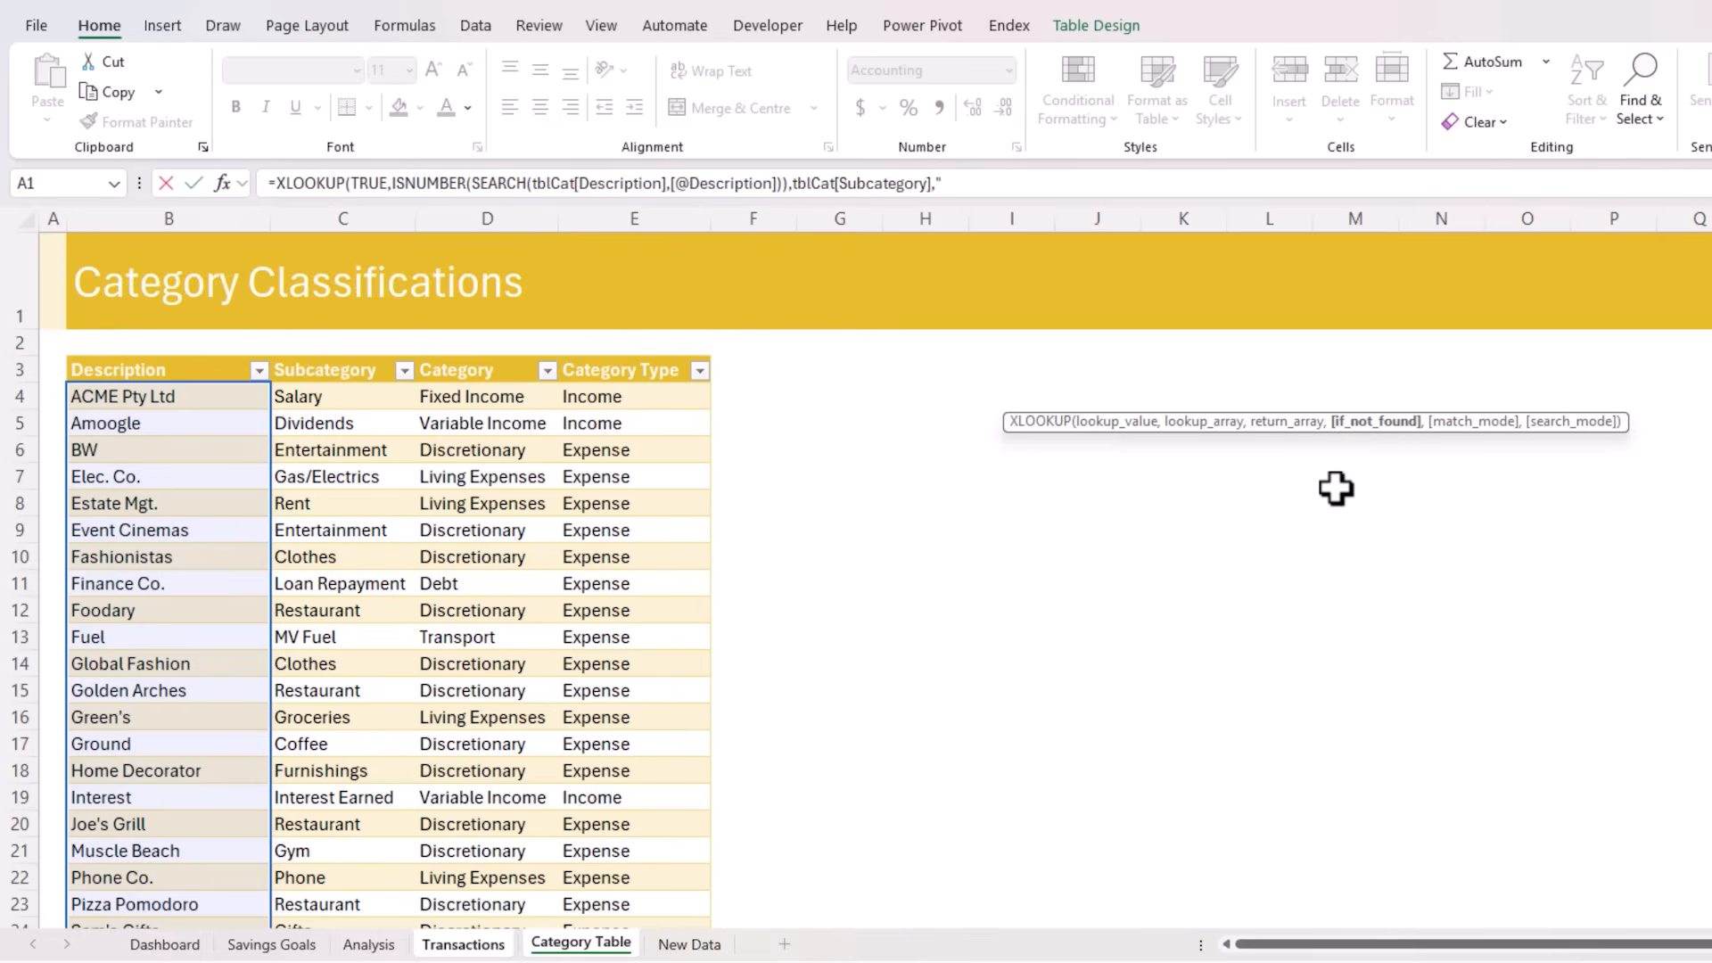
type("\"Uncategorised\")")
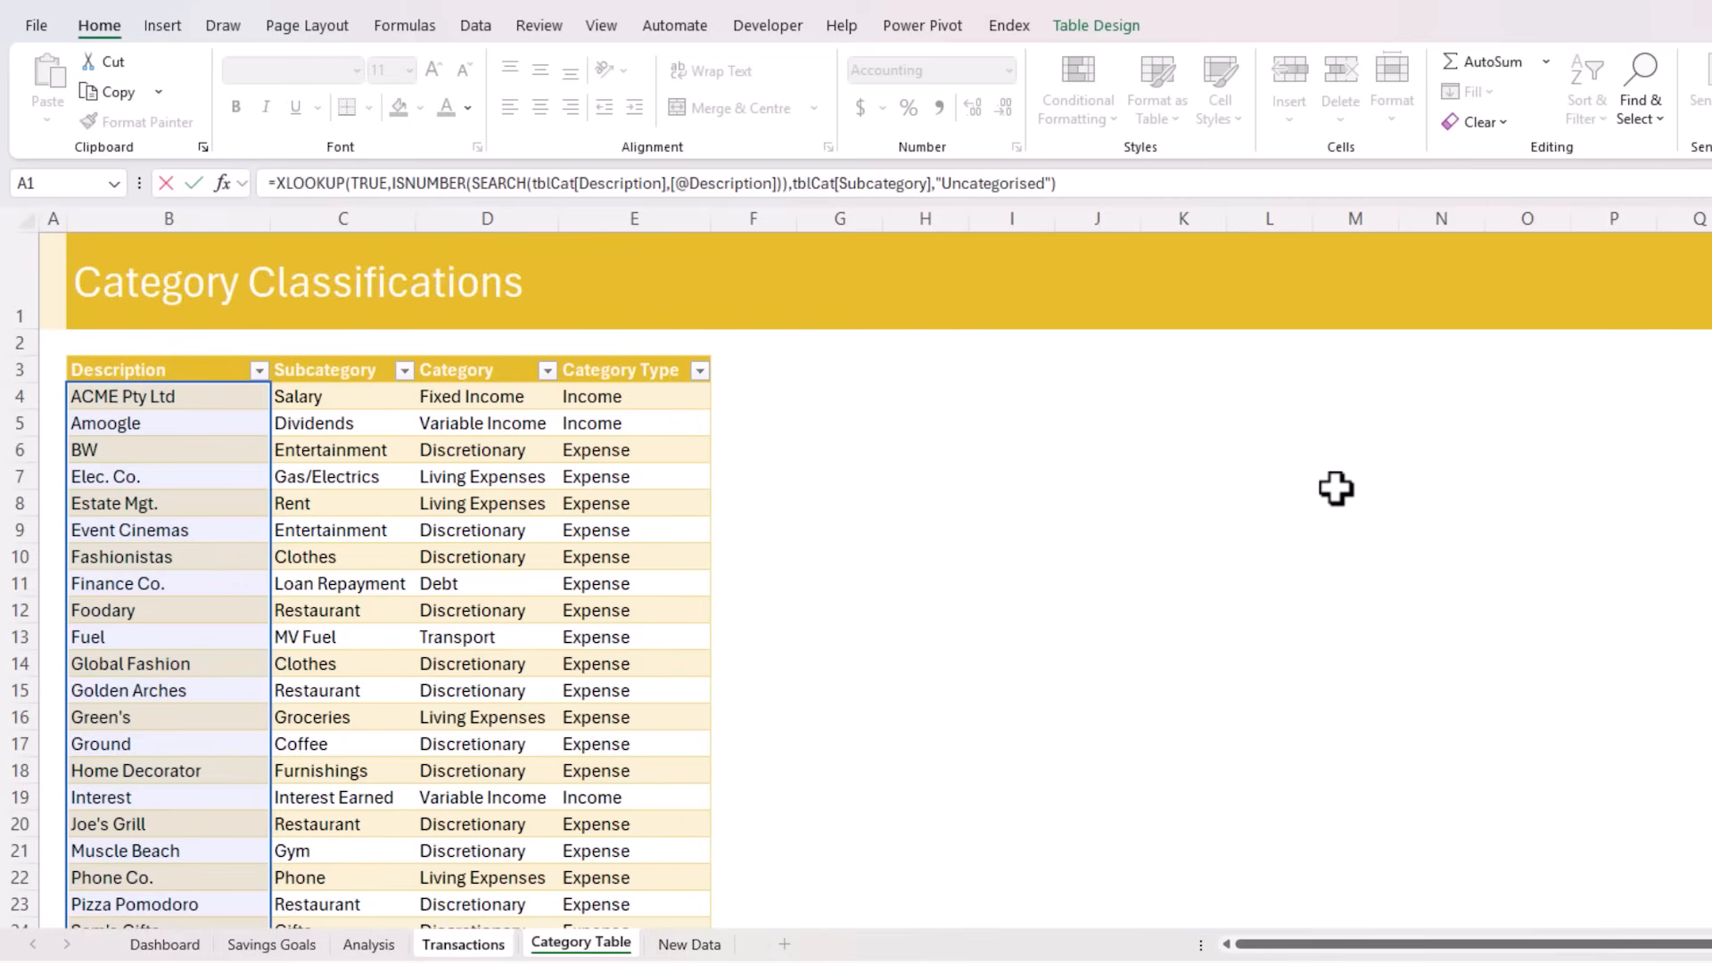
key("Return")
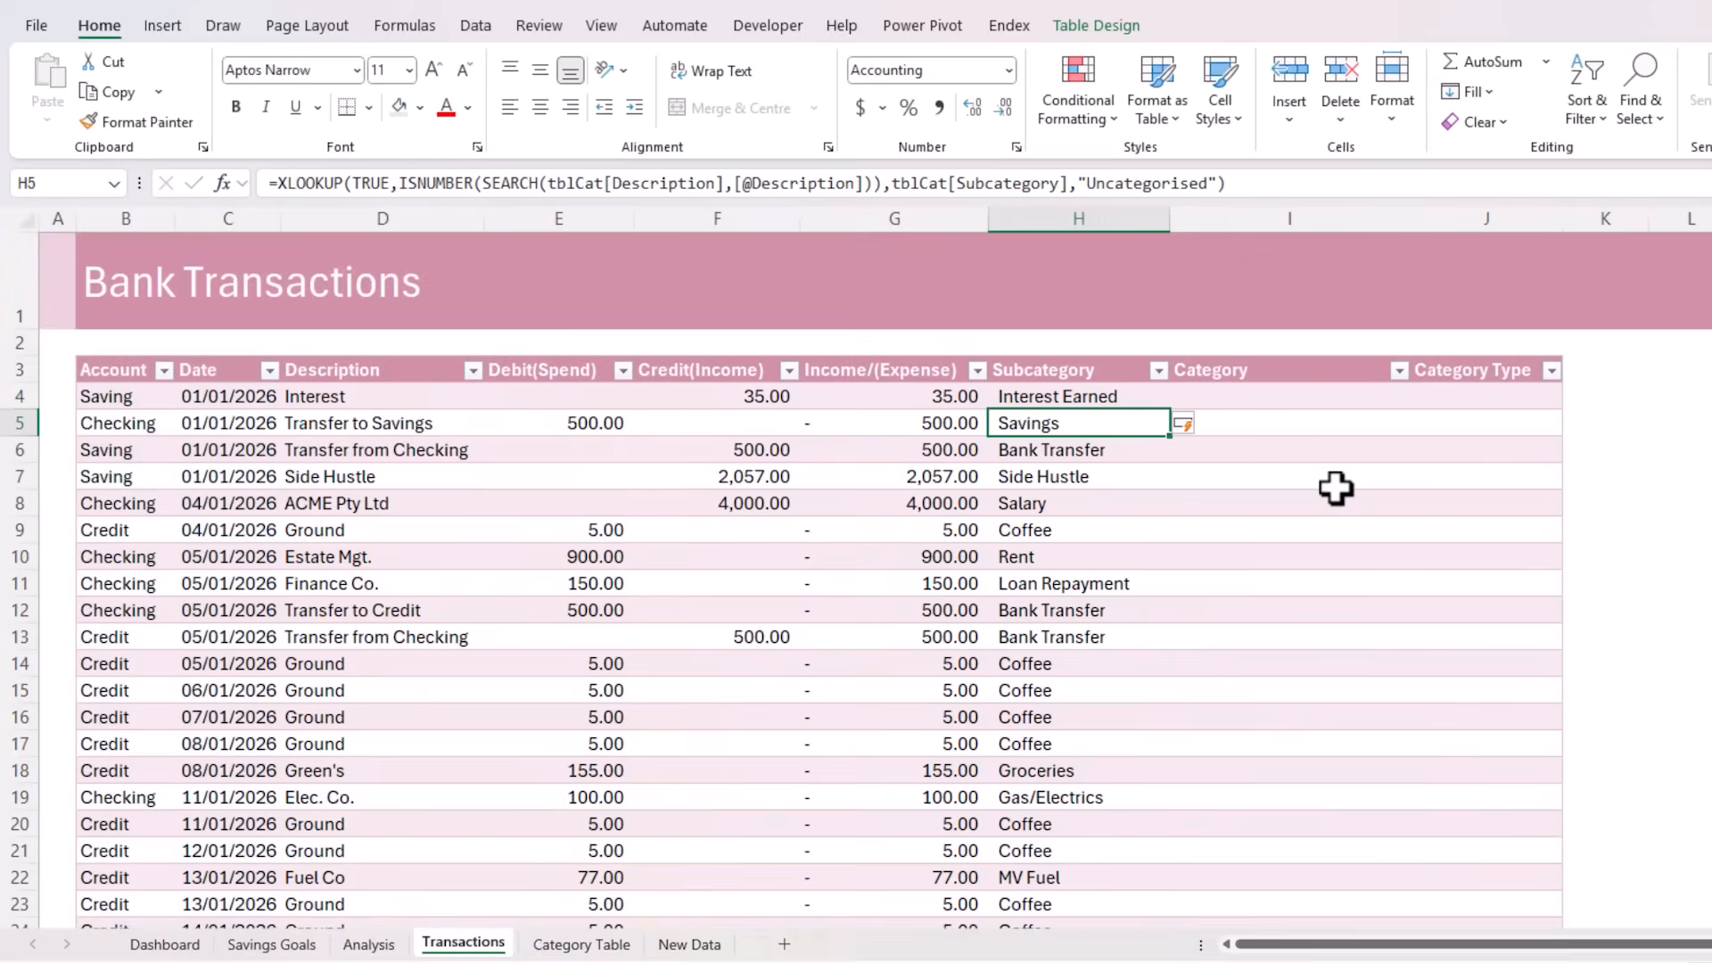
Copy the Subcategory formula from H4 into the Category and Category Type columns
key("Up")
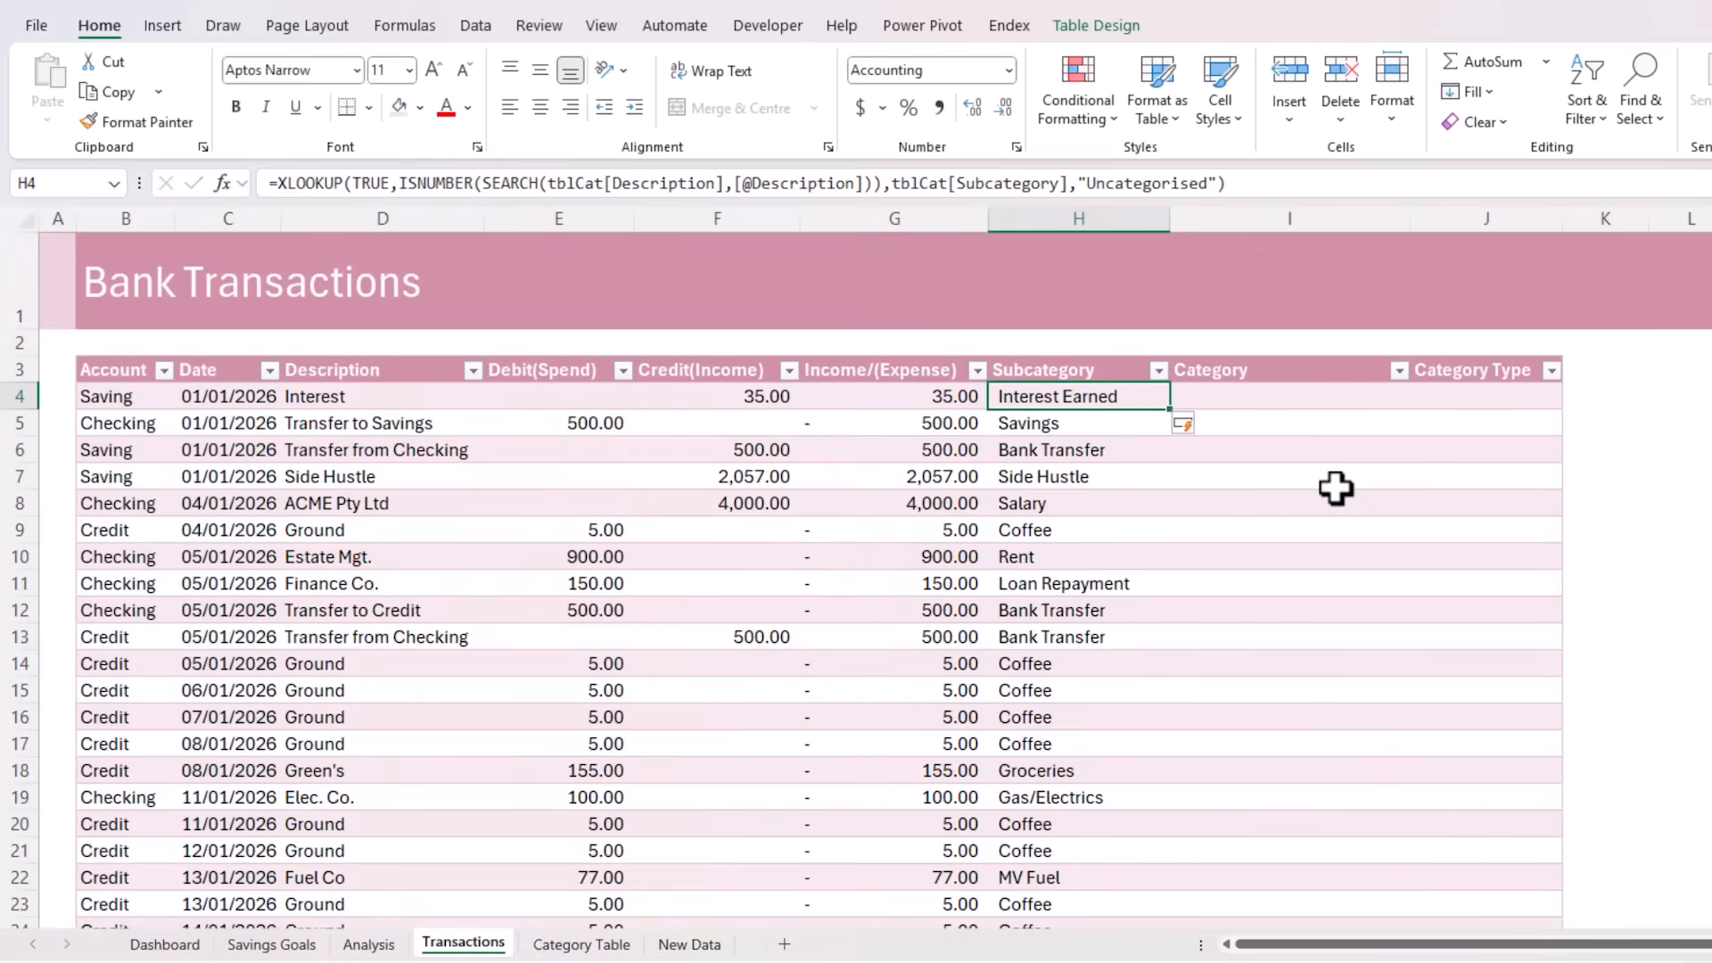
key("ctrl+c")
key("Right")
key("shift+Right")
key("ctrl+v")
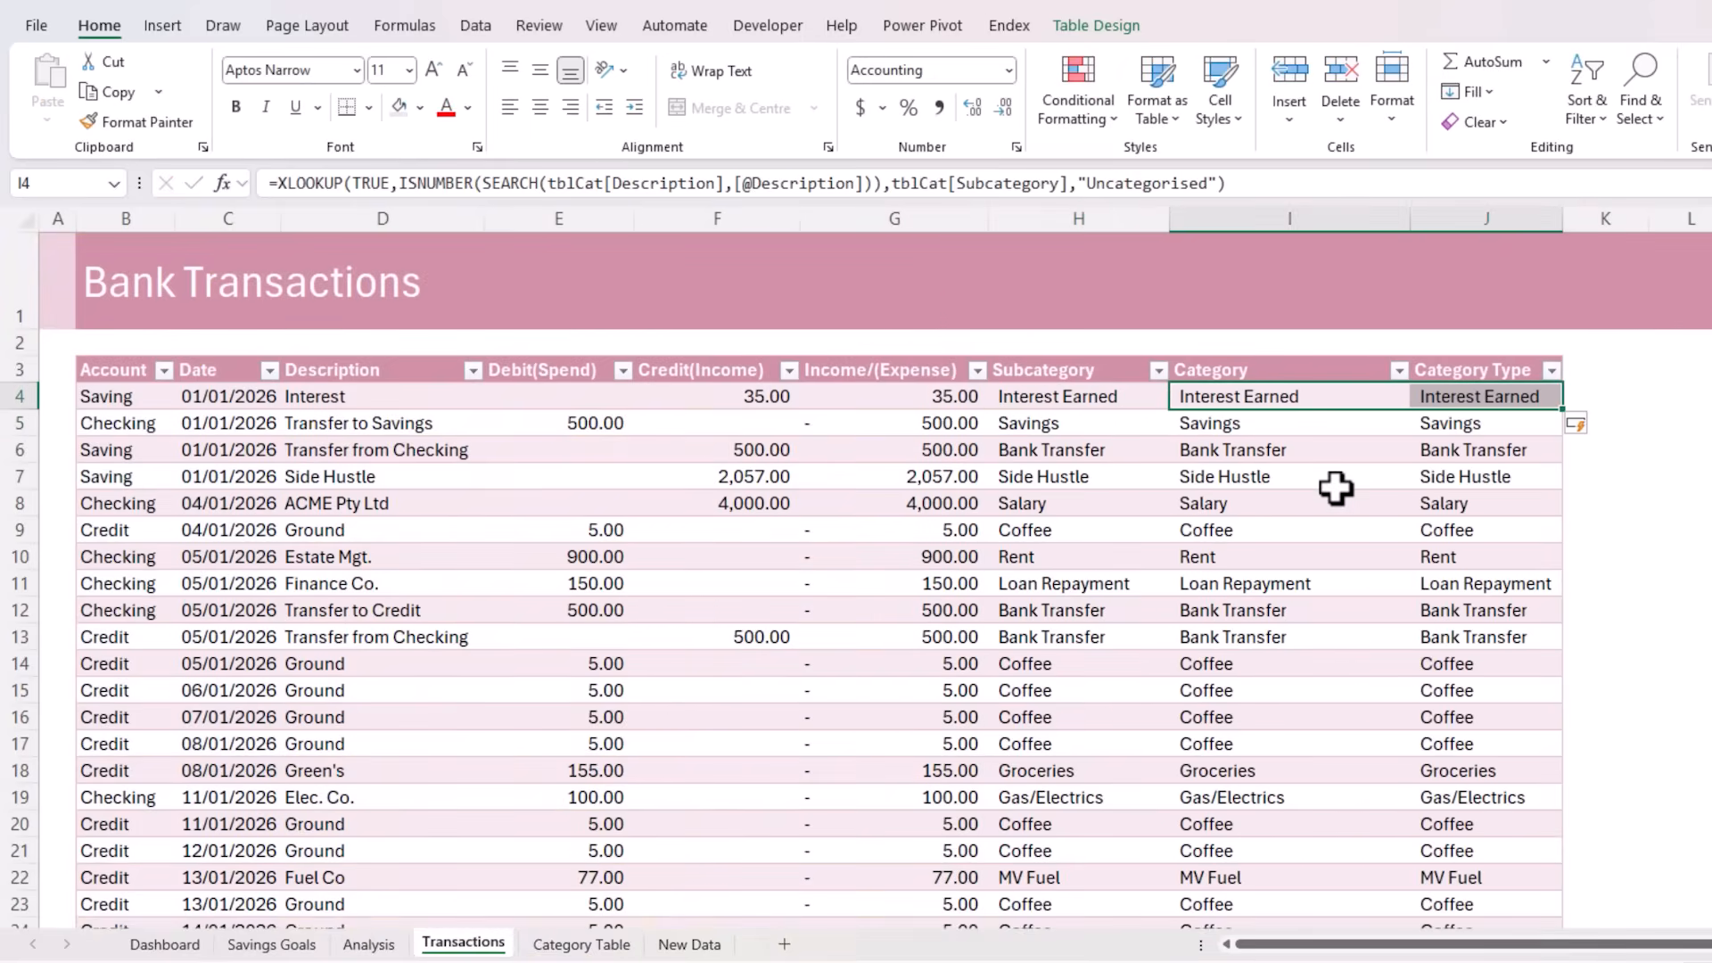
Change the return array of the Category column's XLOOKUP to tblCat[Category]
key("Left")
key("Right")
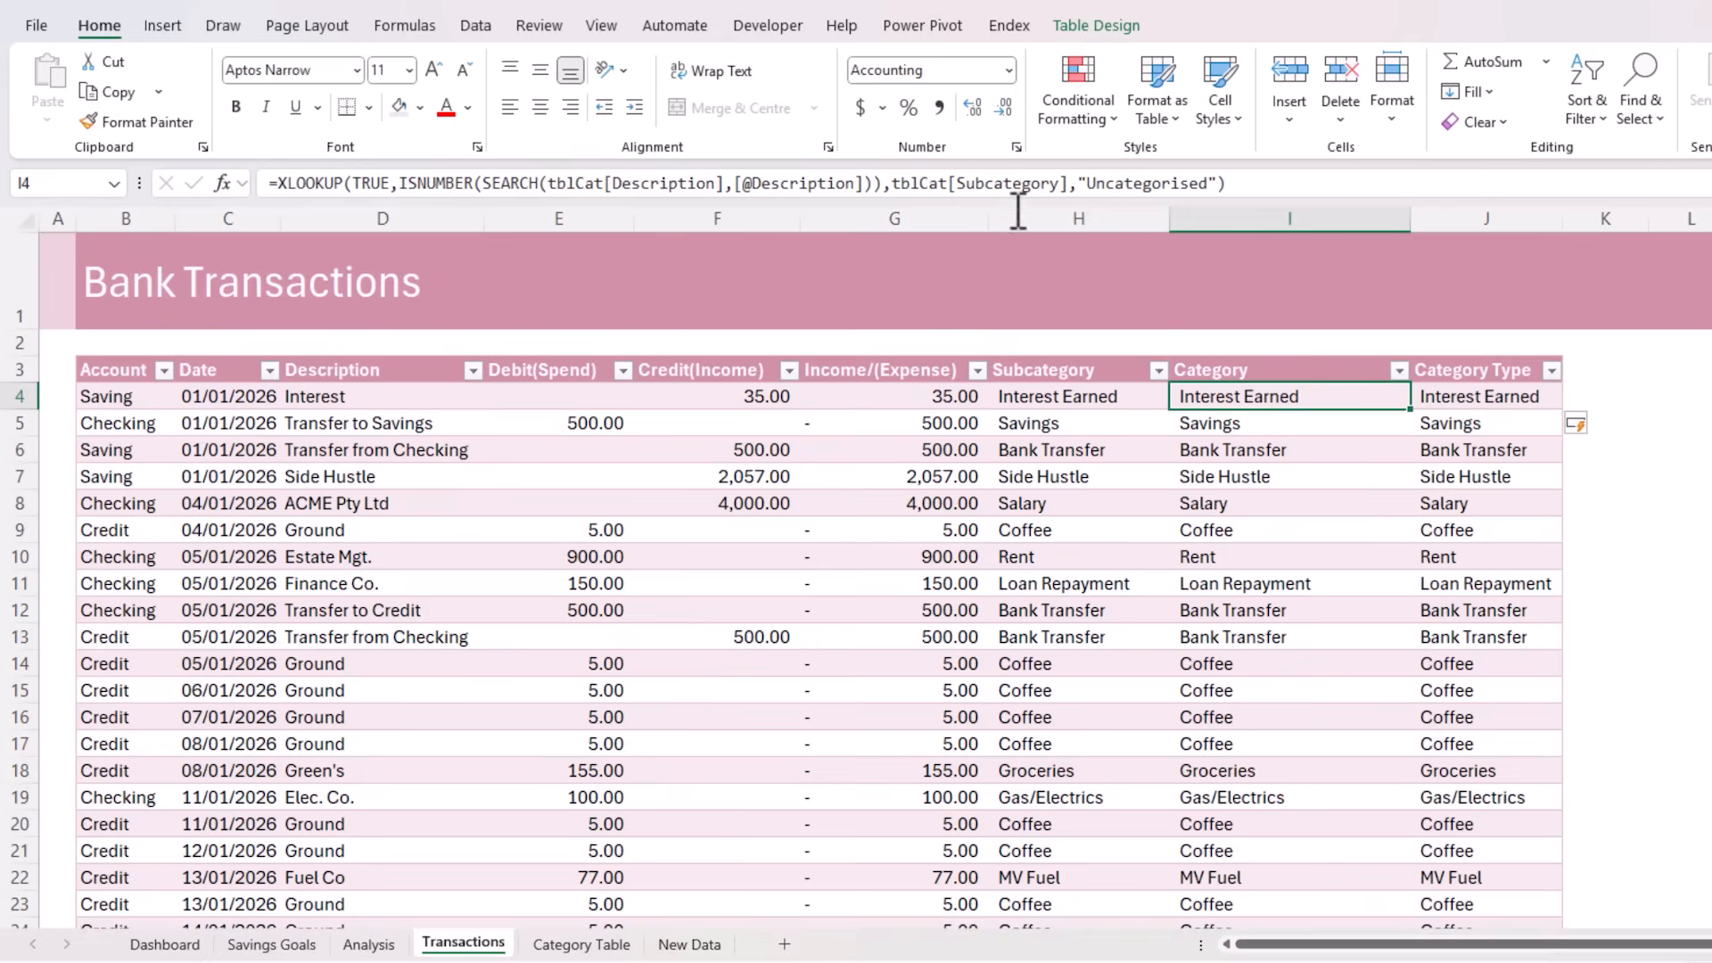
left_click(985, 185)
key("BackSpace")
key("BackSpace")
key("BackSpace")
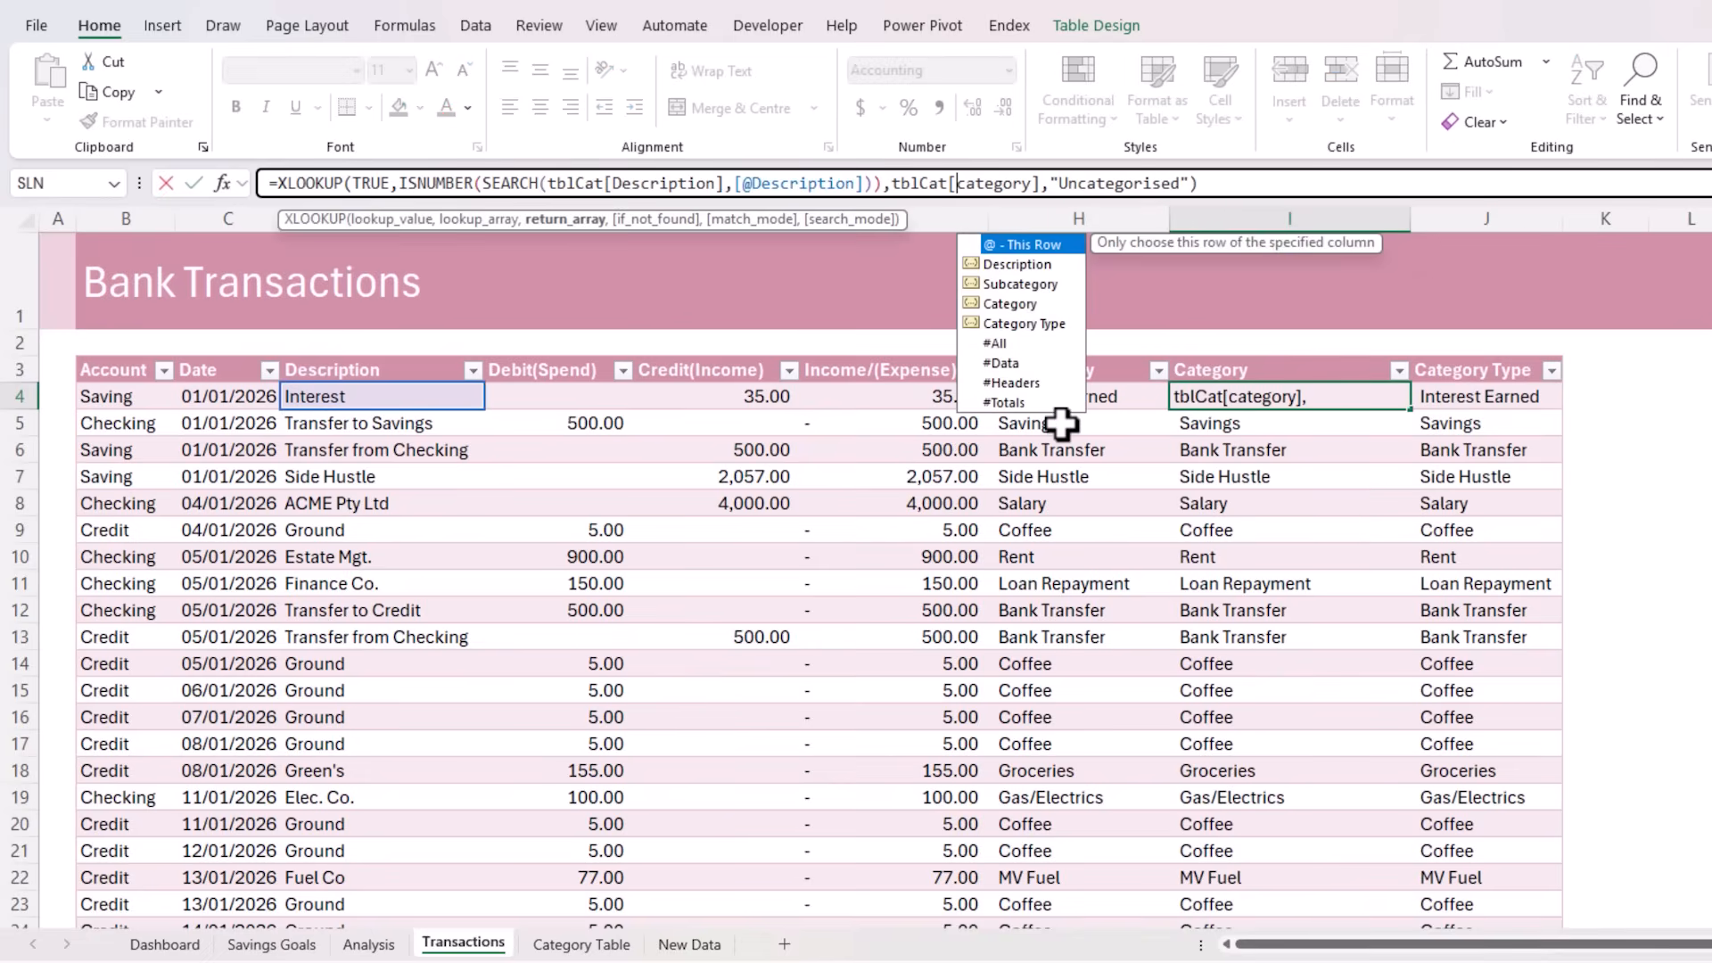
key("Return")
key("Up")
Change the return array of the Category Type column's XLOOKUP to tblCat[Category Type], and return to the first Subcategory cell
key("Right")
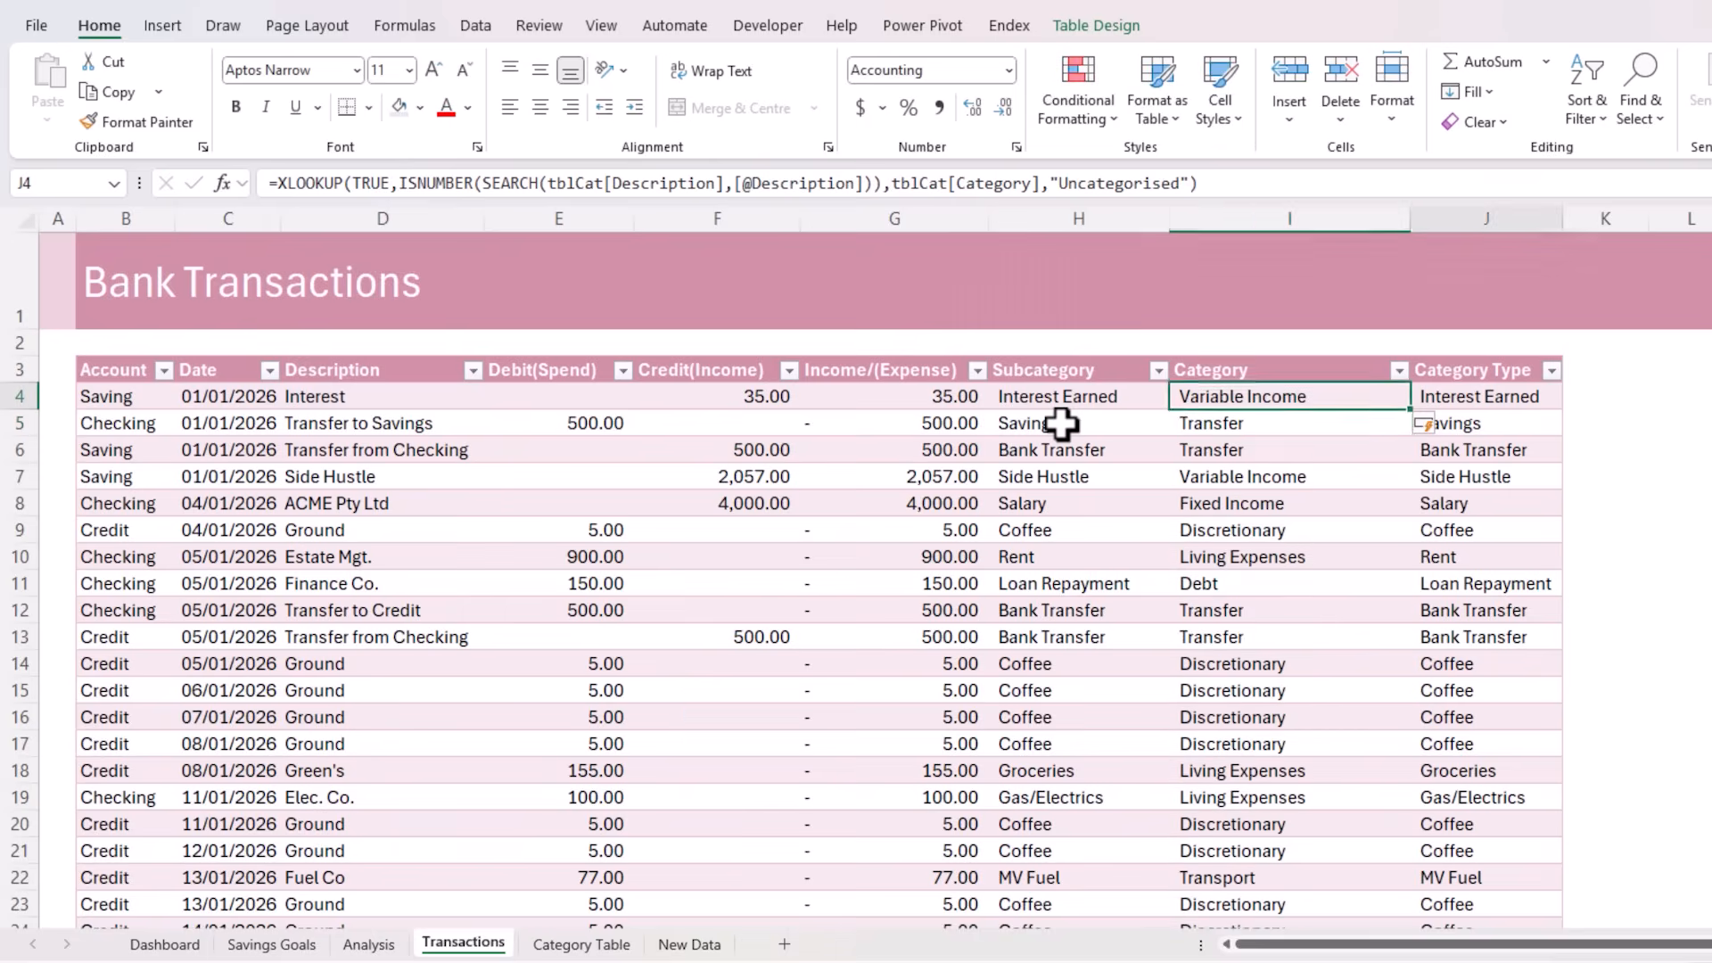
left_click(984, 183)
key("BackSpace")
key("BackSpace")
key("BackSpace")
key("Right")
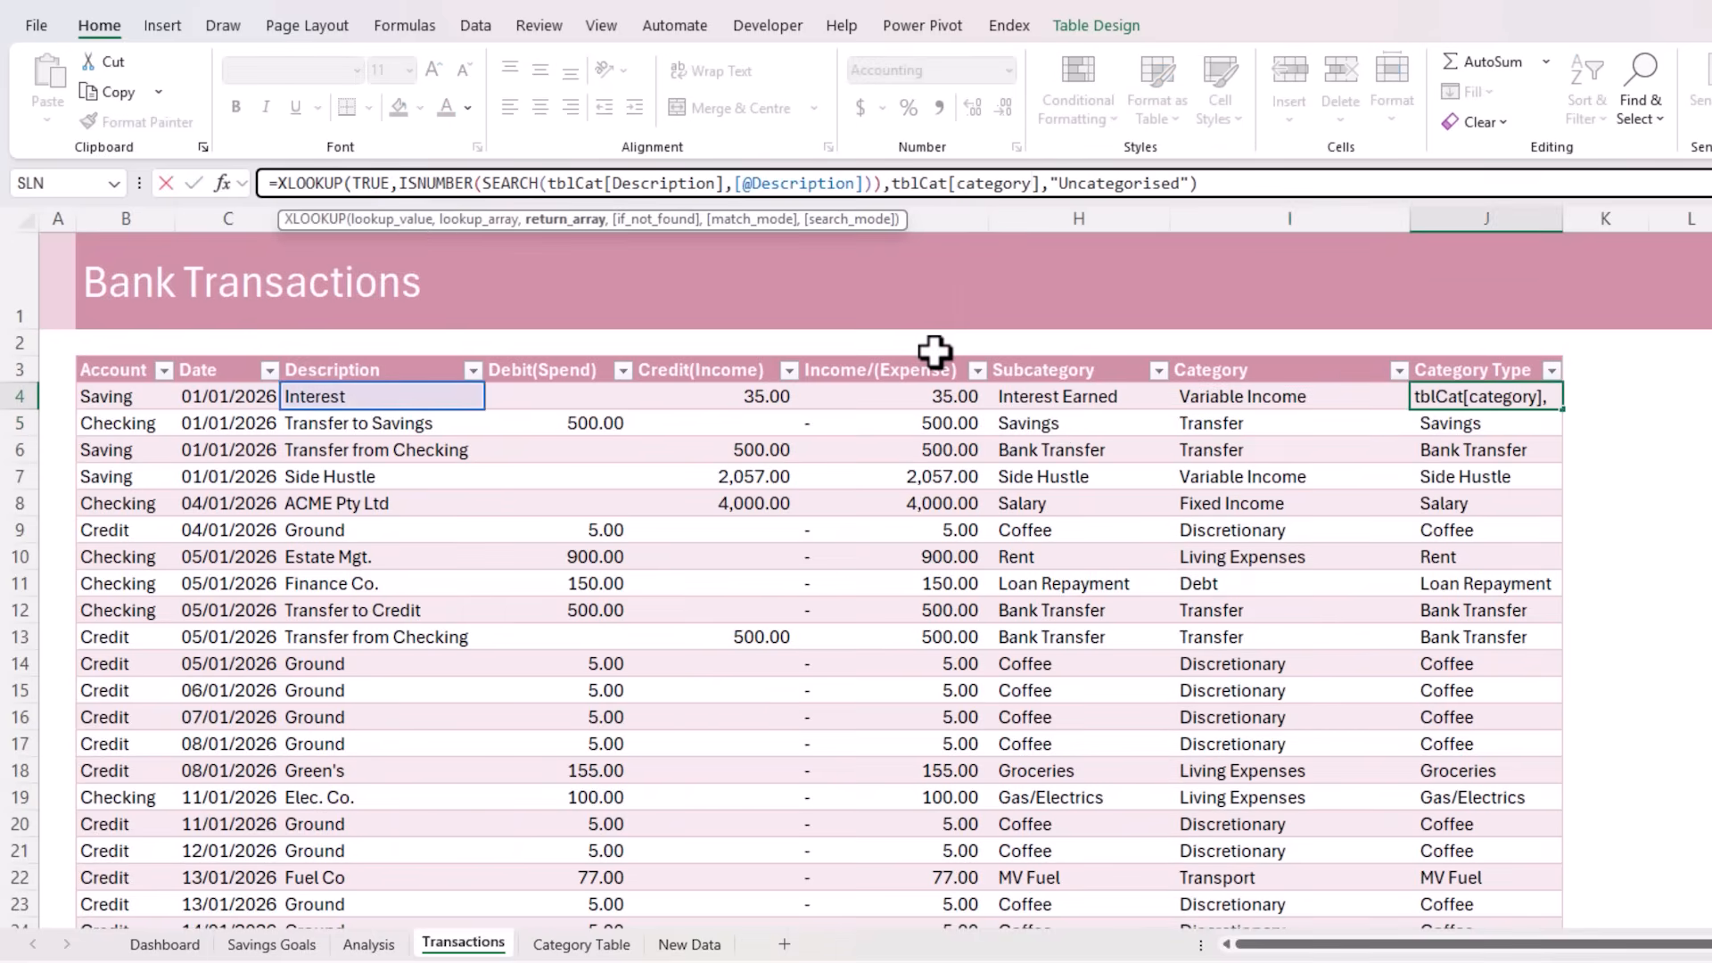
type("t")
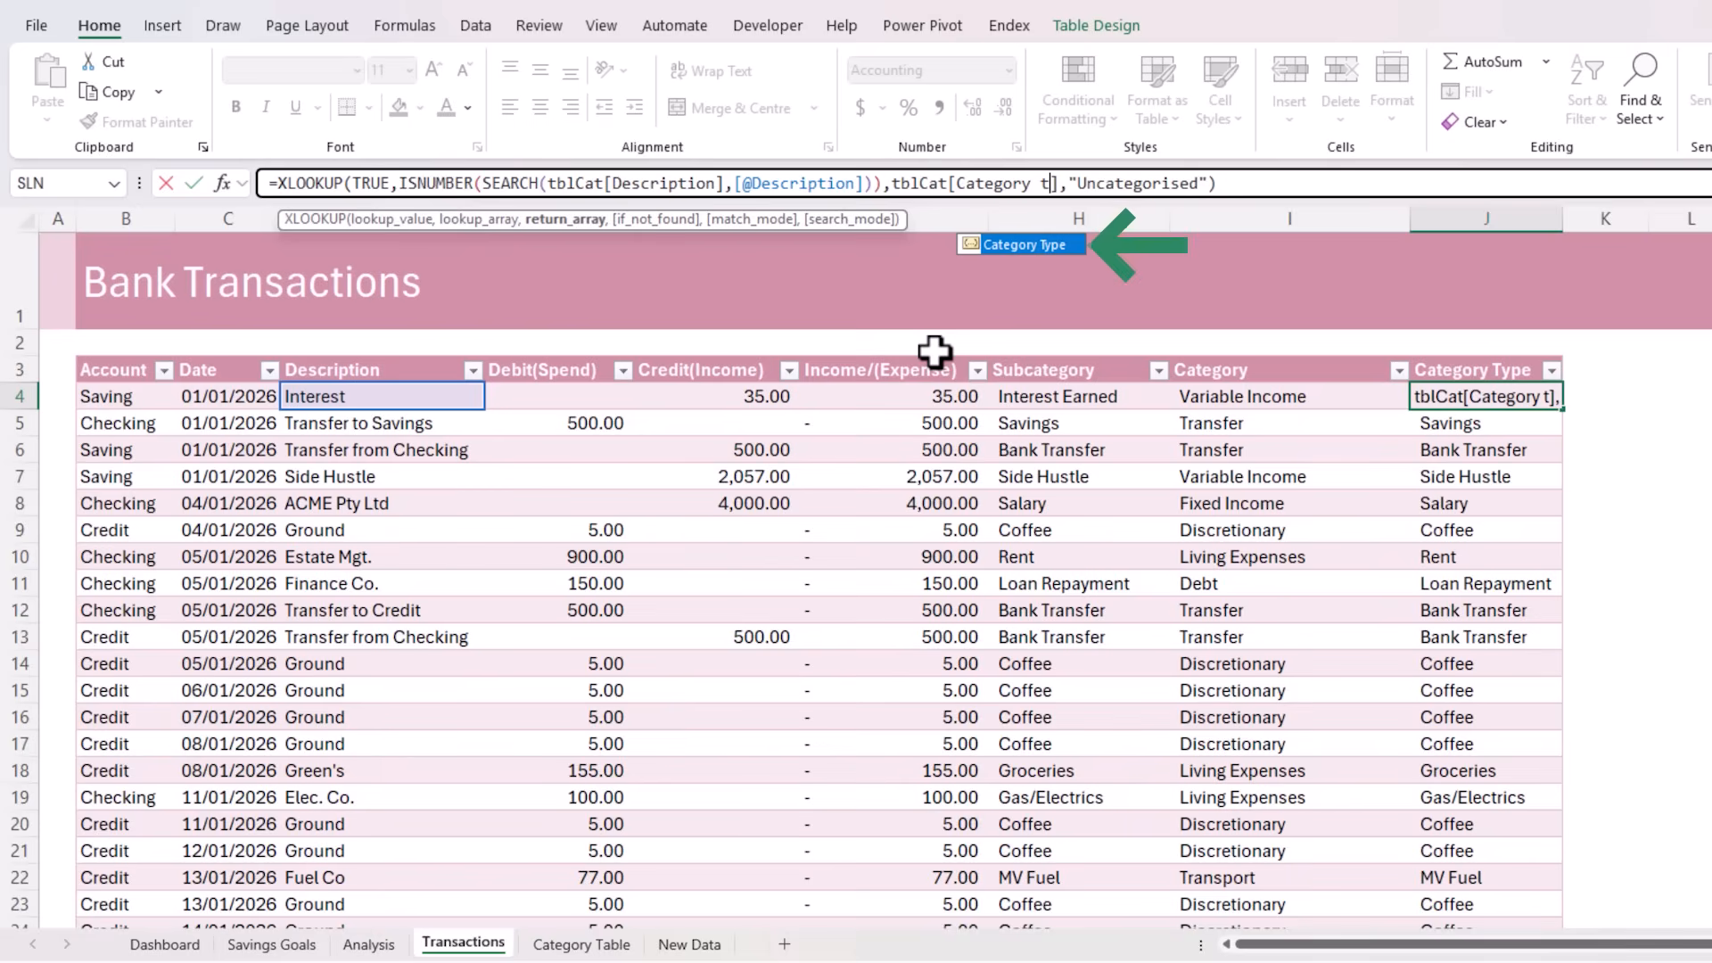
key("Tab")
key("Return")
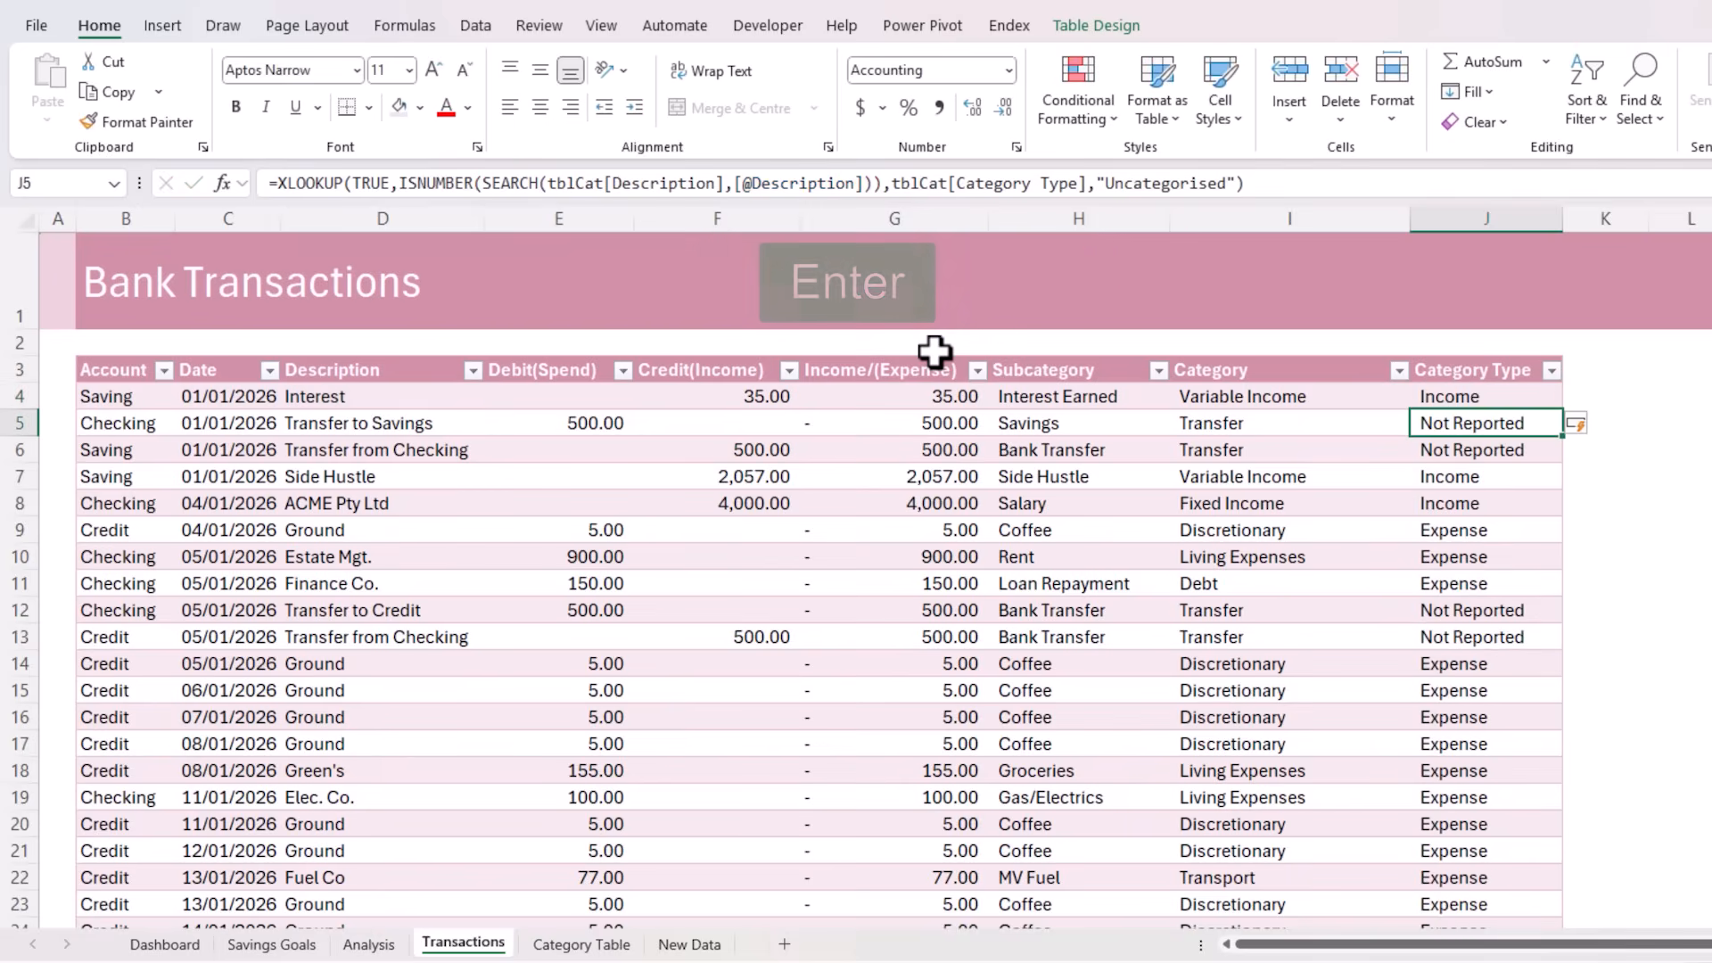
key("Up")
key("Left")
key("Left")
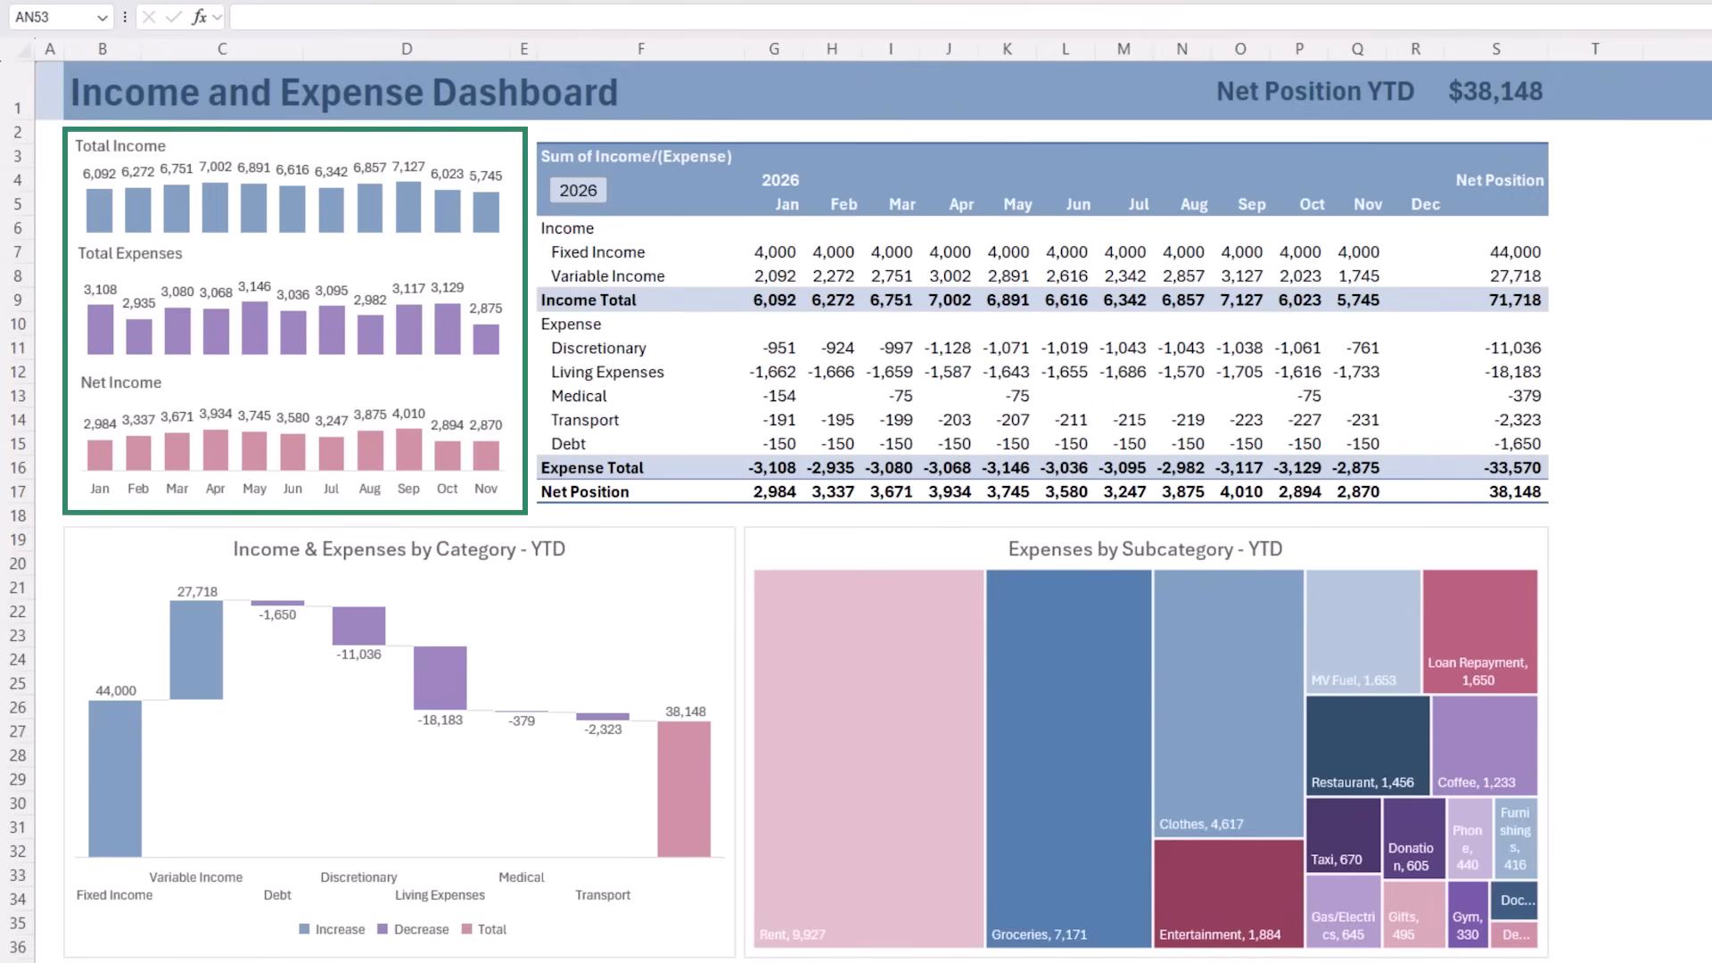
Examine the separate Total Income, Total Expenses and Net Income charts on the finished dashboard
left_click(223, 227)
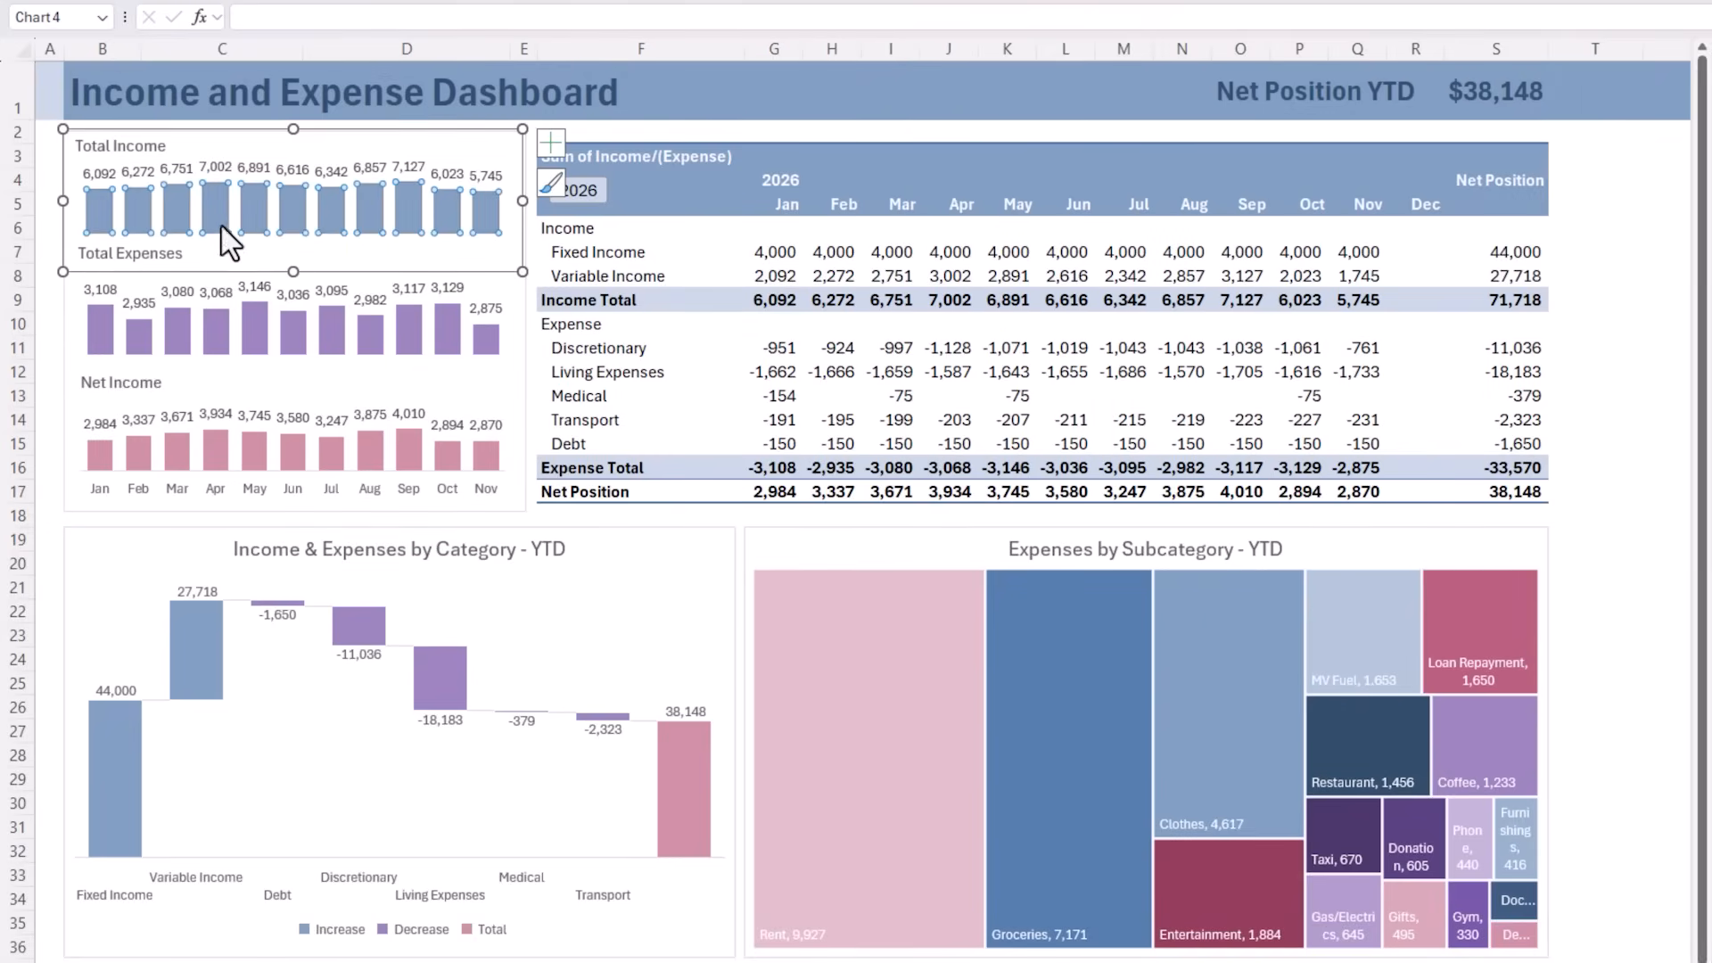
left_click(214, 364)
left_click(214, 373)
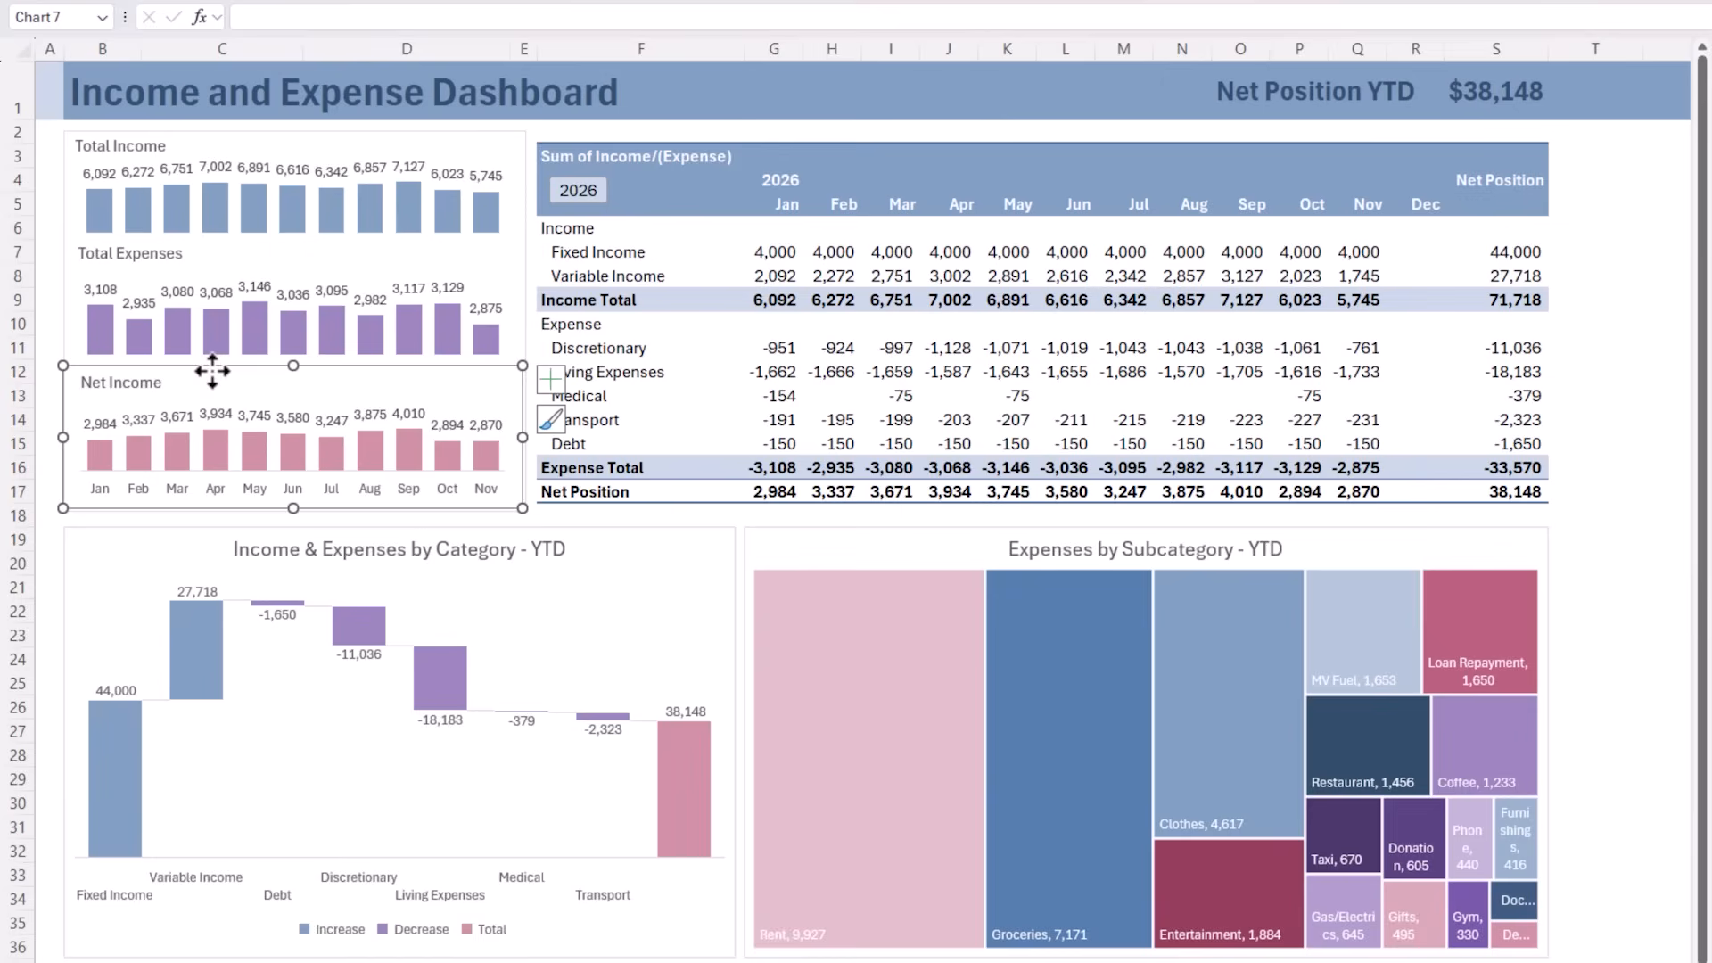
left_click(45, 320)
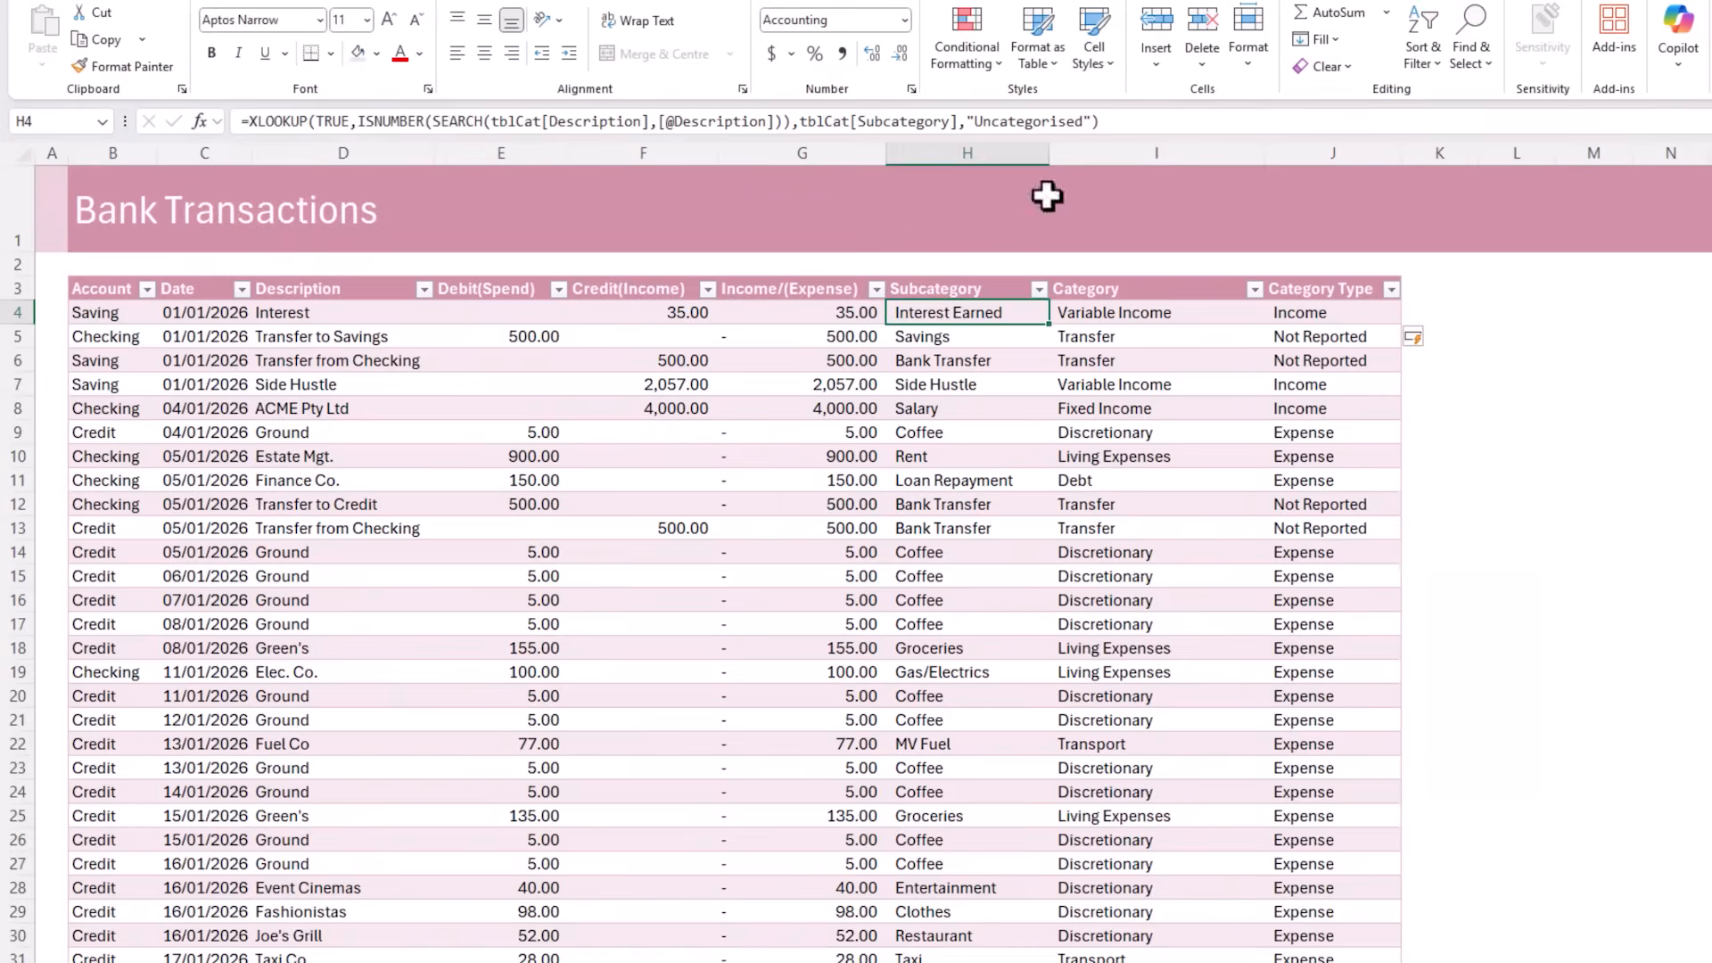
Insert a PivotTable from tblTrans at cell B7 of the existing Analysis sheet, with the field list placed beside it
left_click(204, 480)
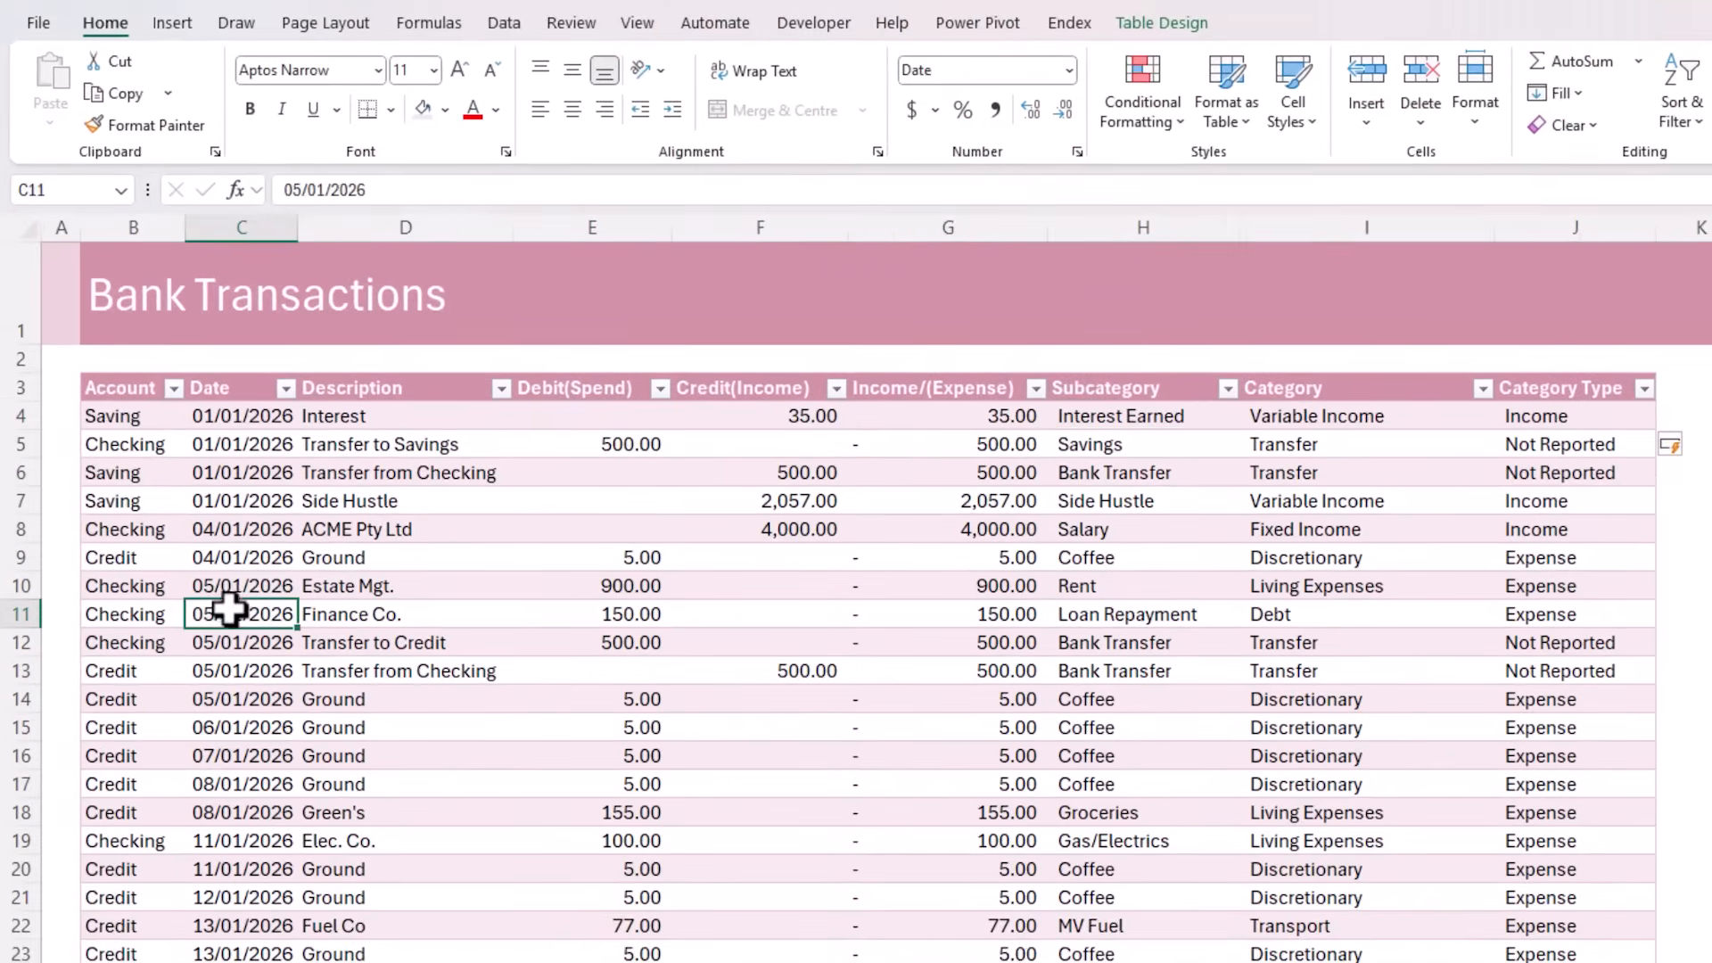
left_click(180, 27)
left_click(78, 78)
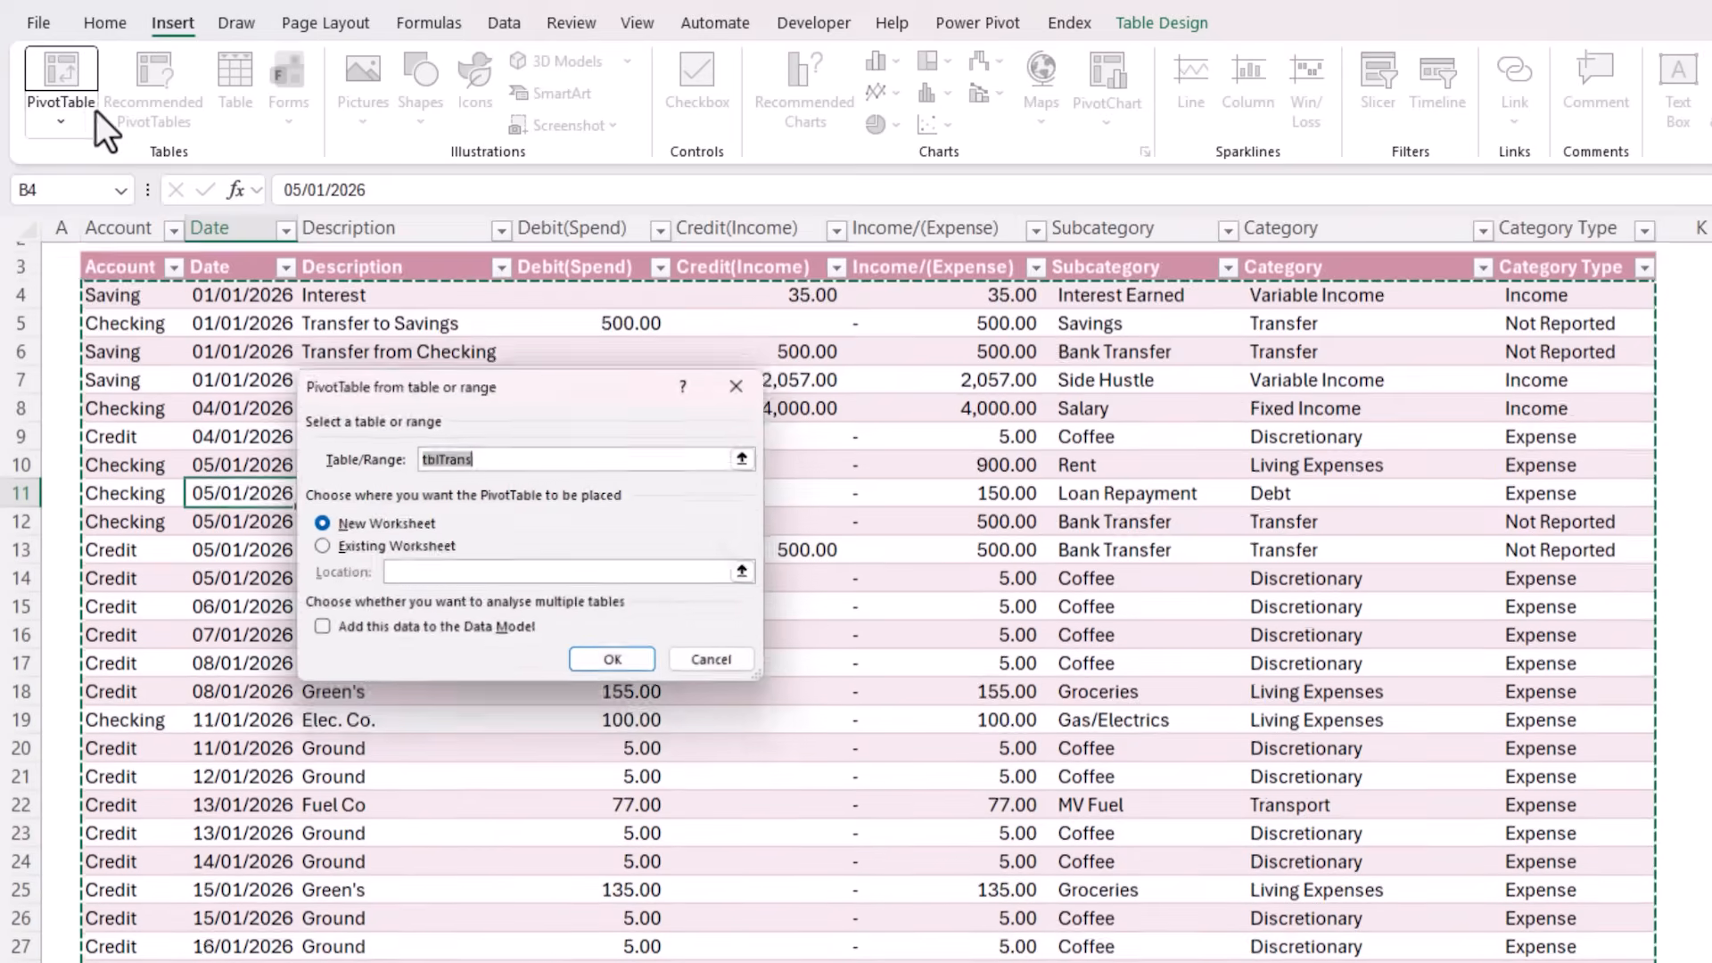
left_click(341, 551)
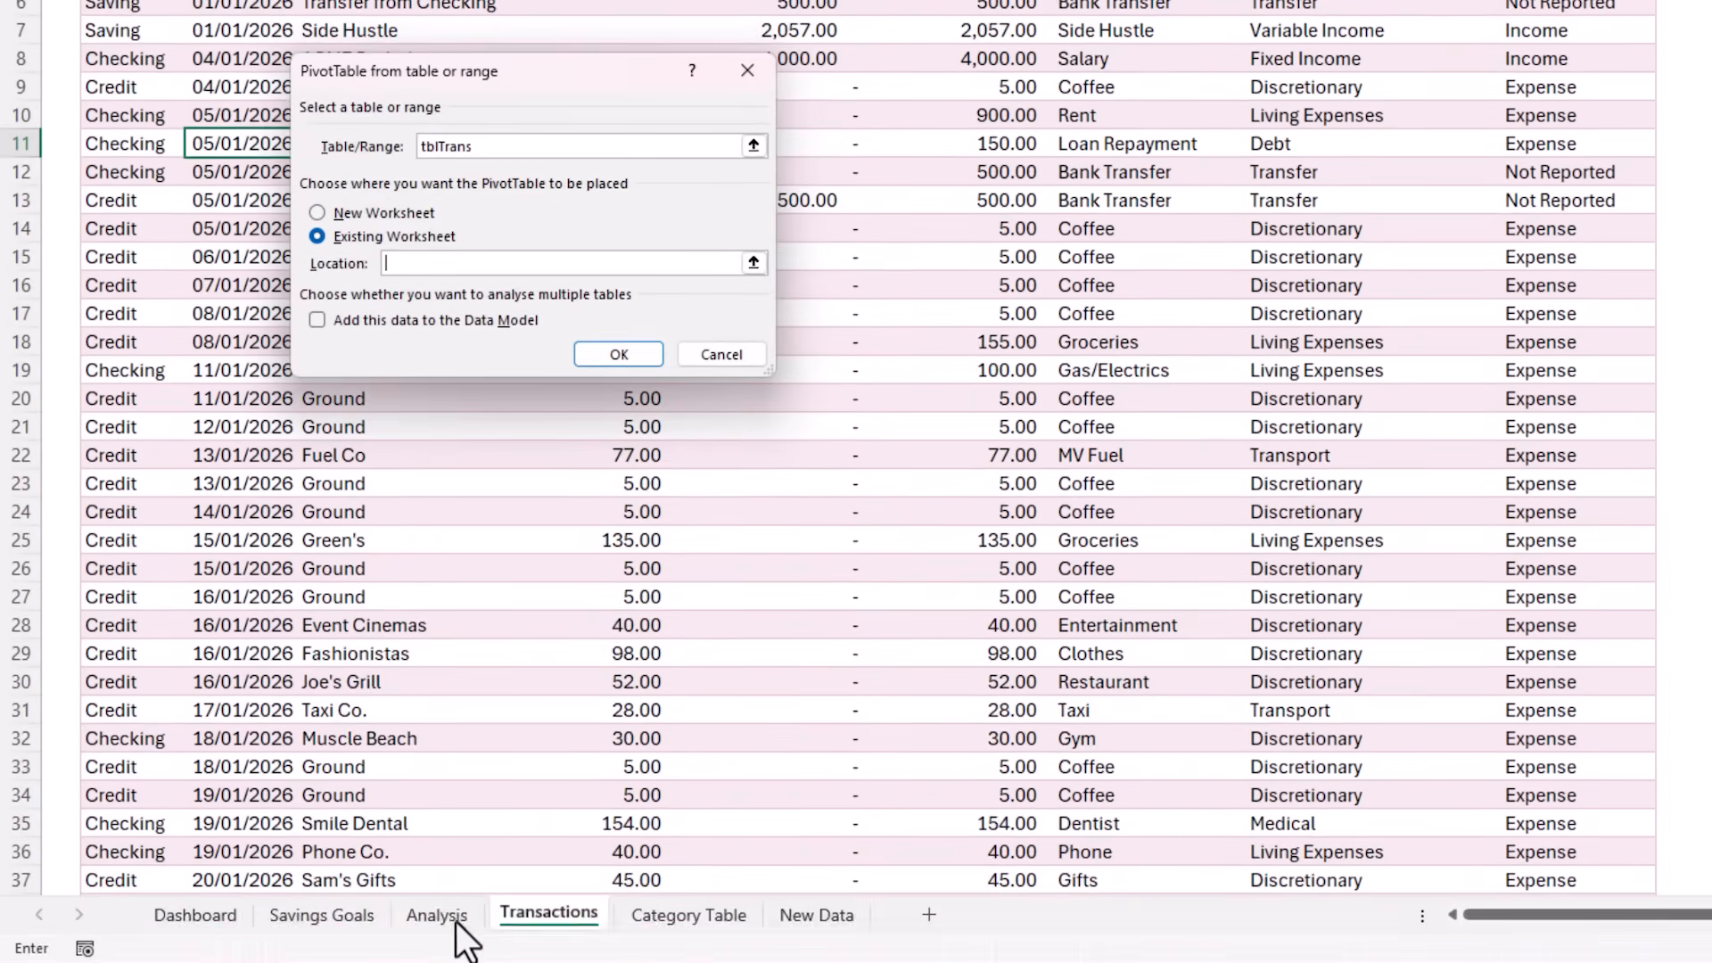
left_click(439, 915)
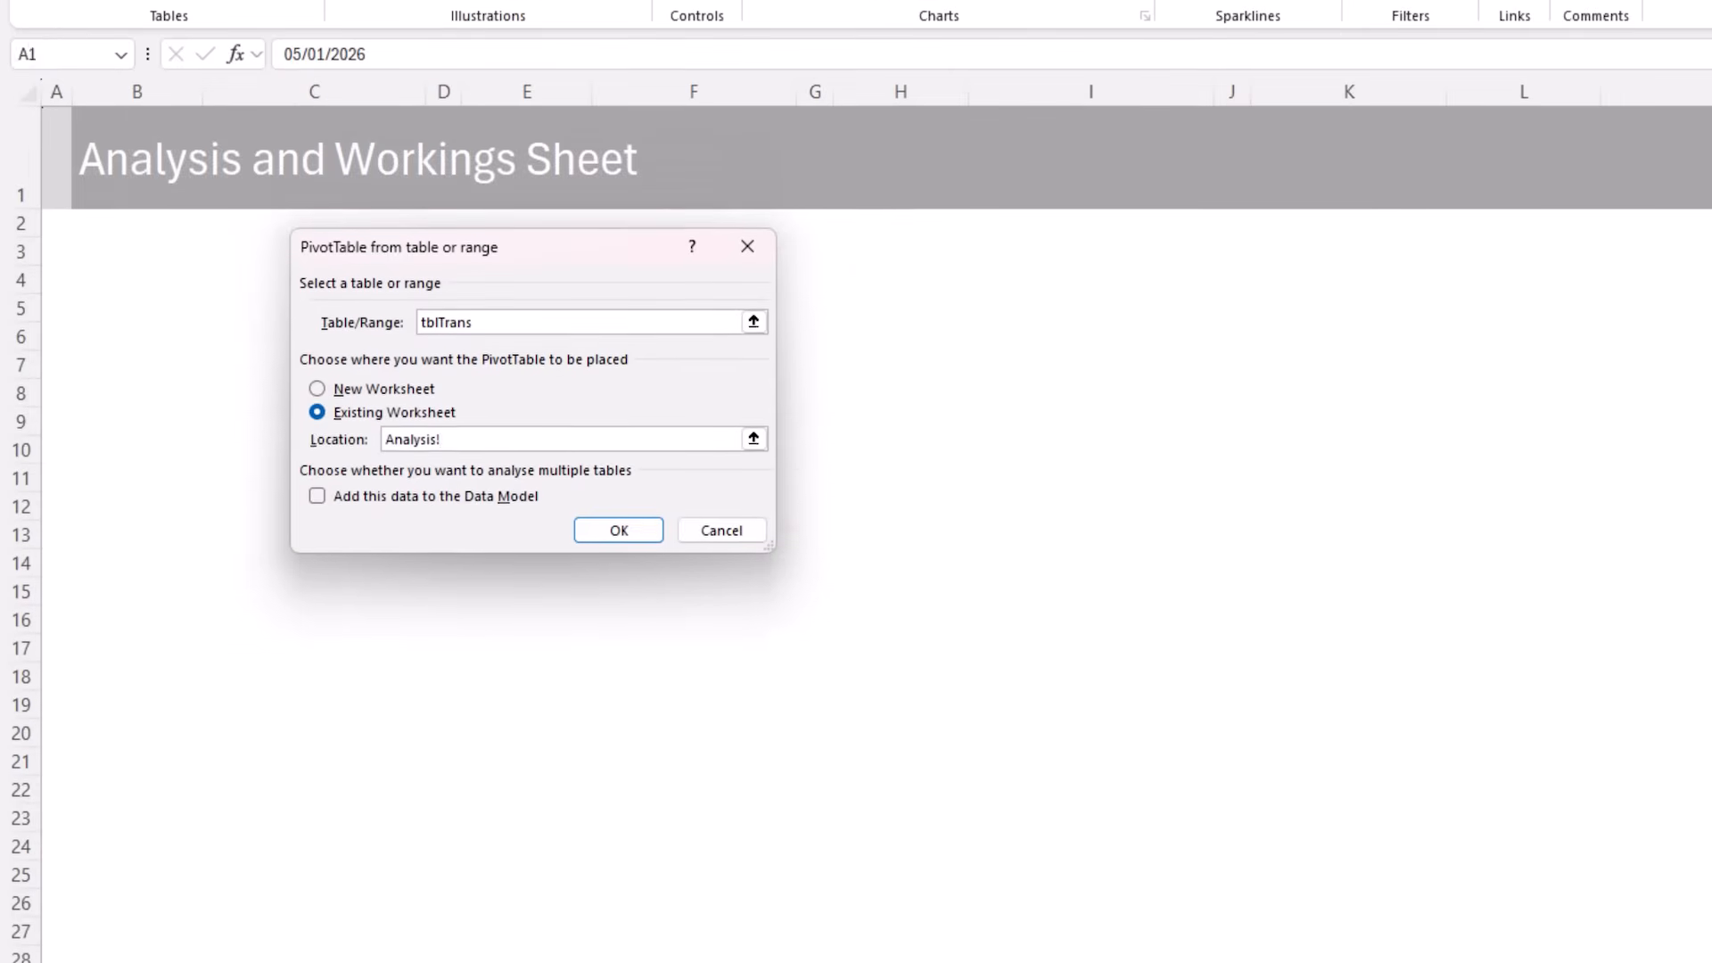
left_click(136, 189)
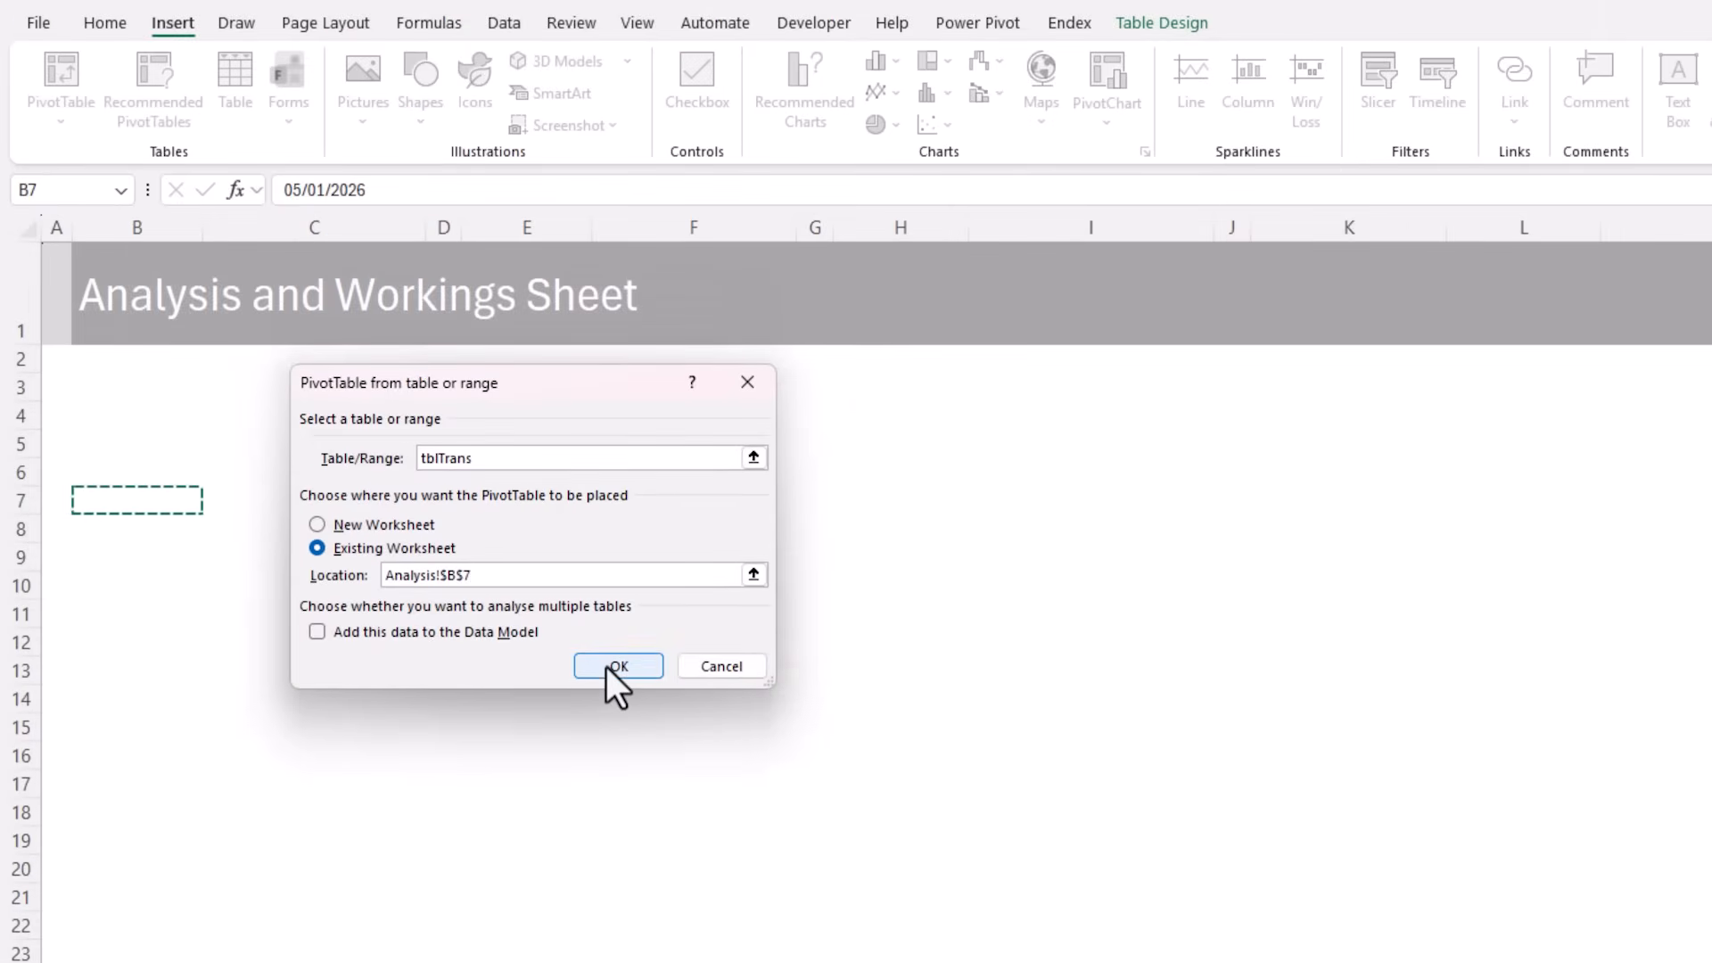
left_click(619, 354)
left_click_drag(1711, 239, 1304, 568)
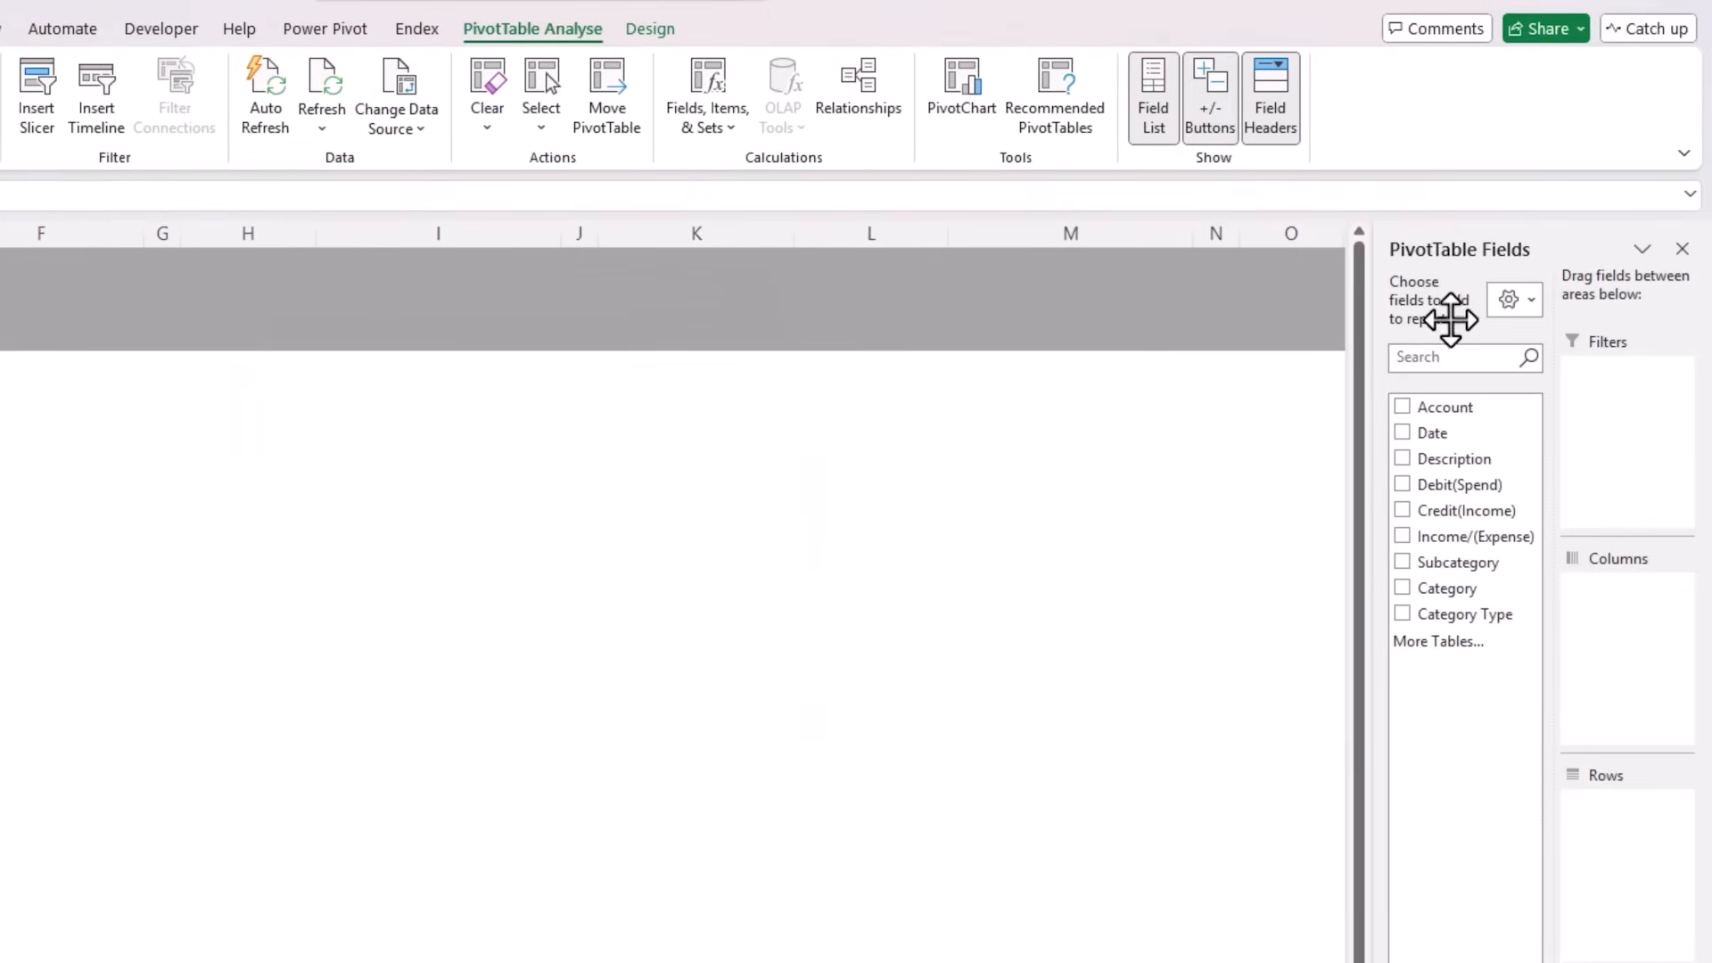
left_click_drag(664, 573, 208, 461)
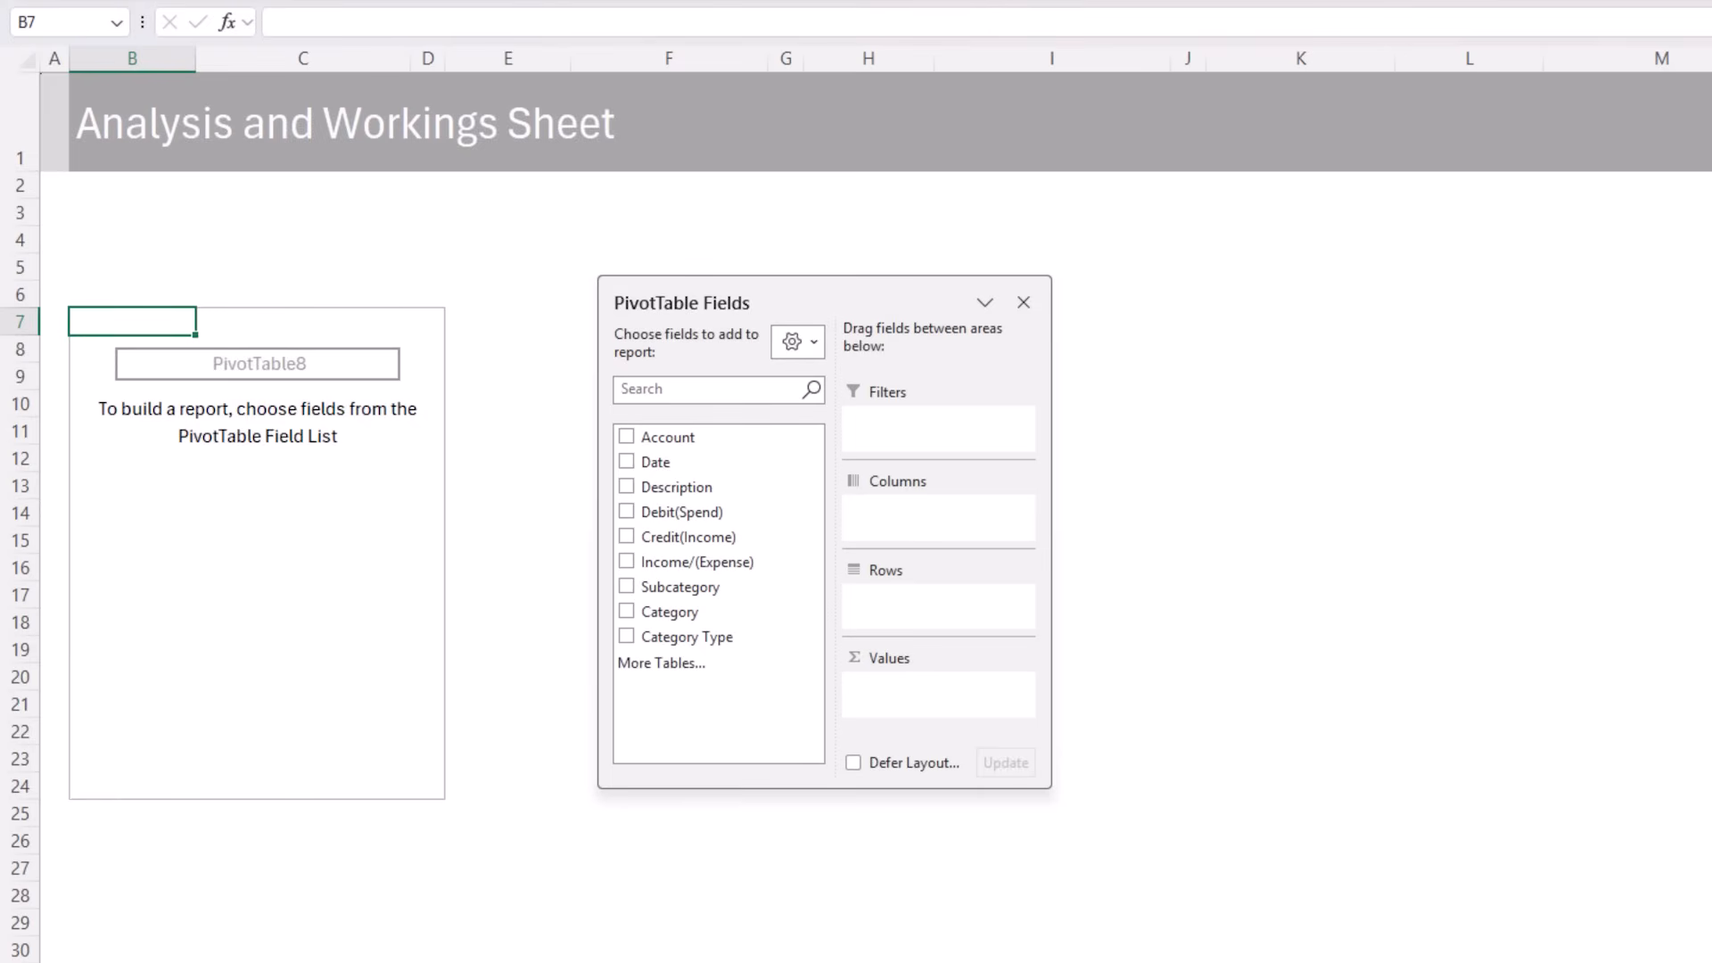
Add Category Type as a report filter on the new PivotTable and filter it to Income
left_click_drag(726, 638, 901, 419)
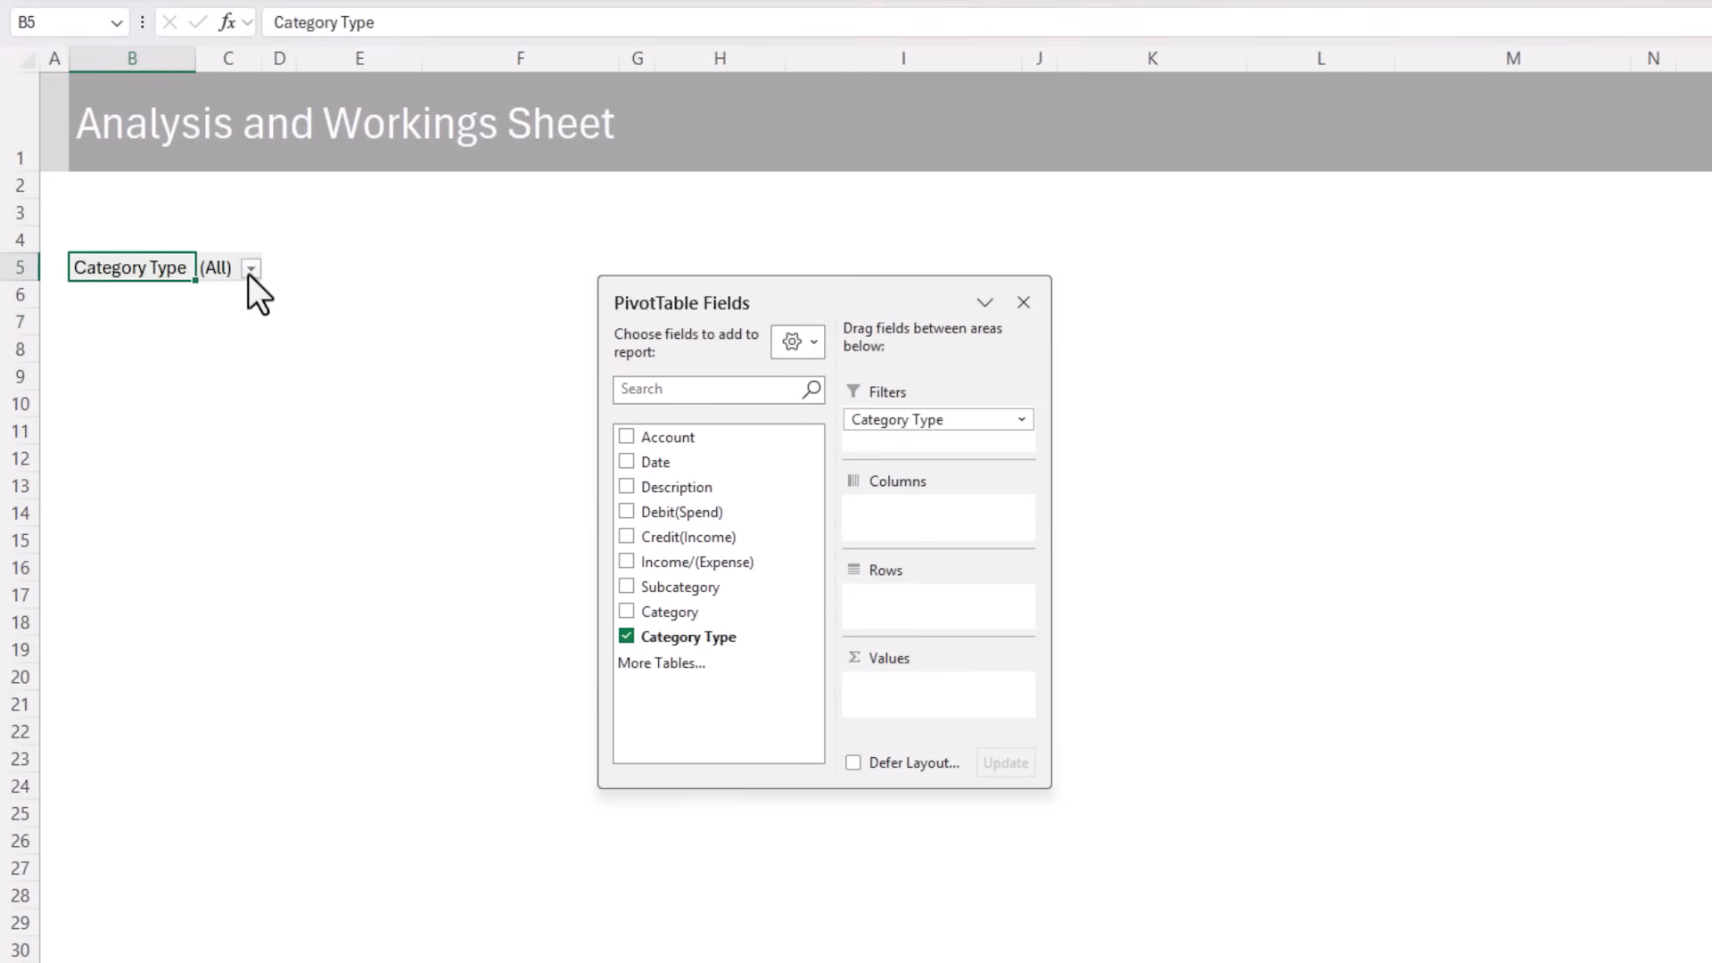
left_click(251, 270)
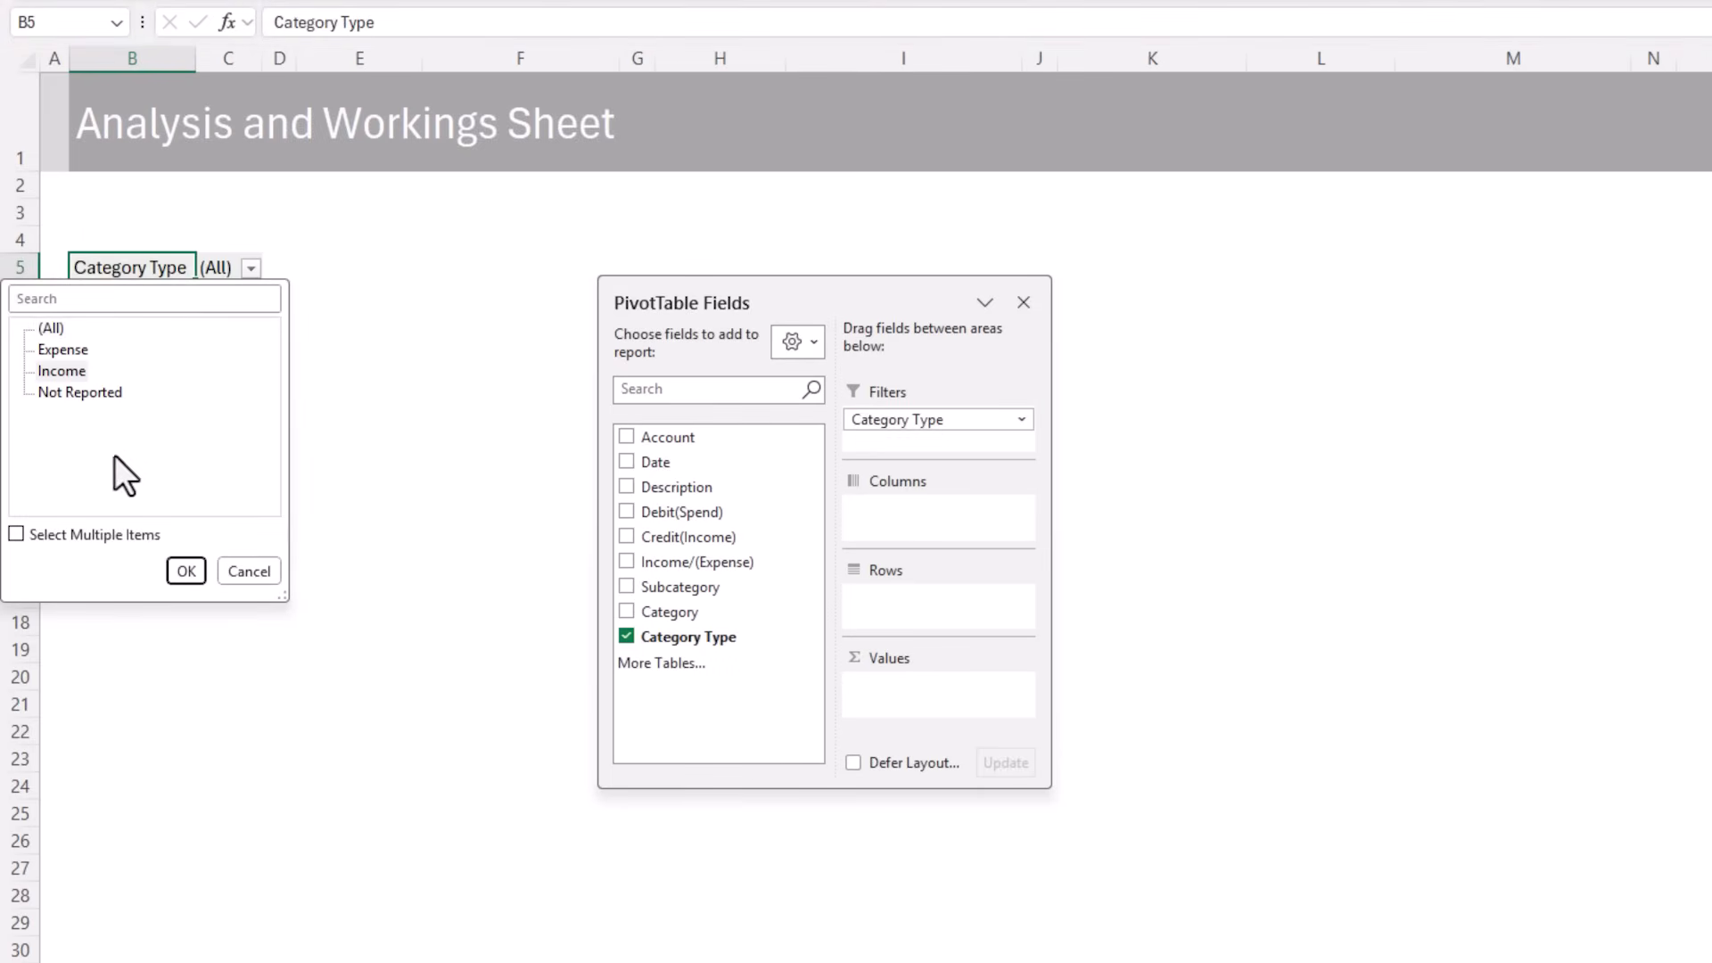
left_click(186, 571)
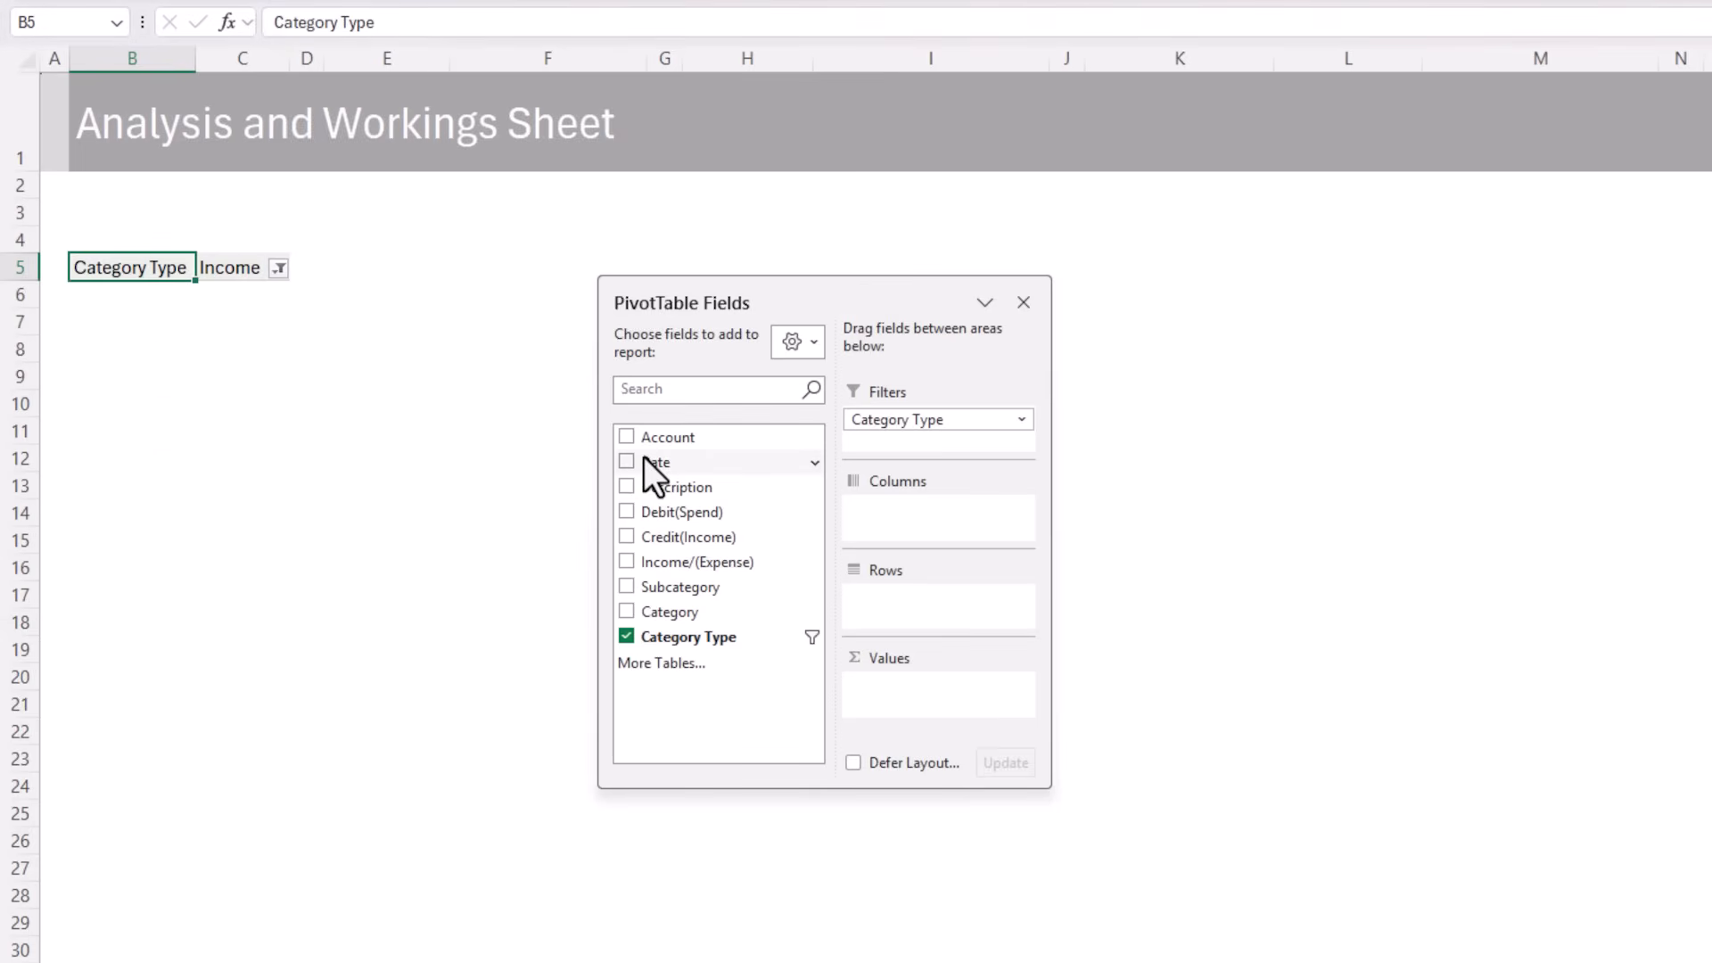
Add Date to the PivotTable rows, grouped by months and years, and remove the Years field so only months are listed
left_click_drag(646, 458, 940, 607)
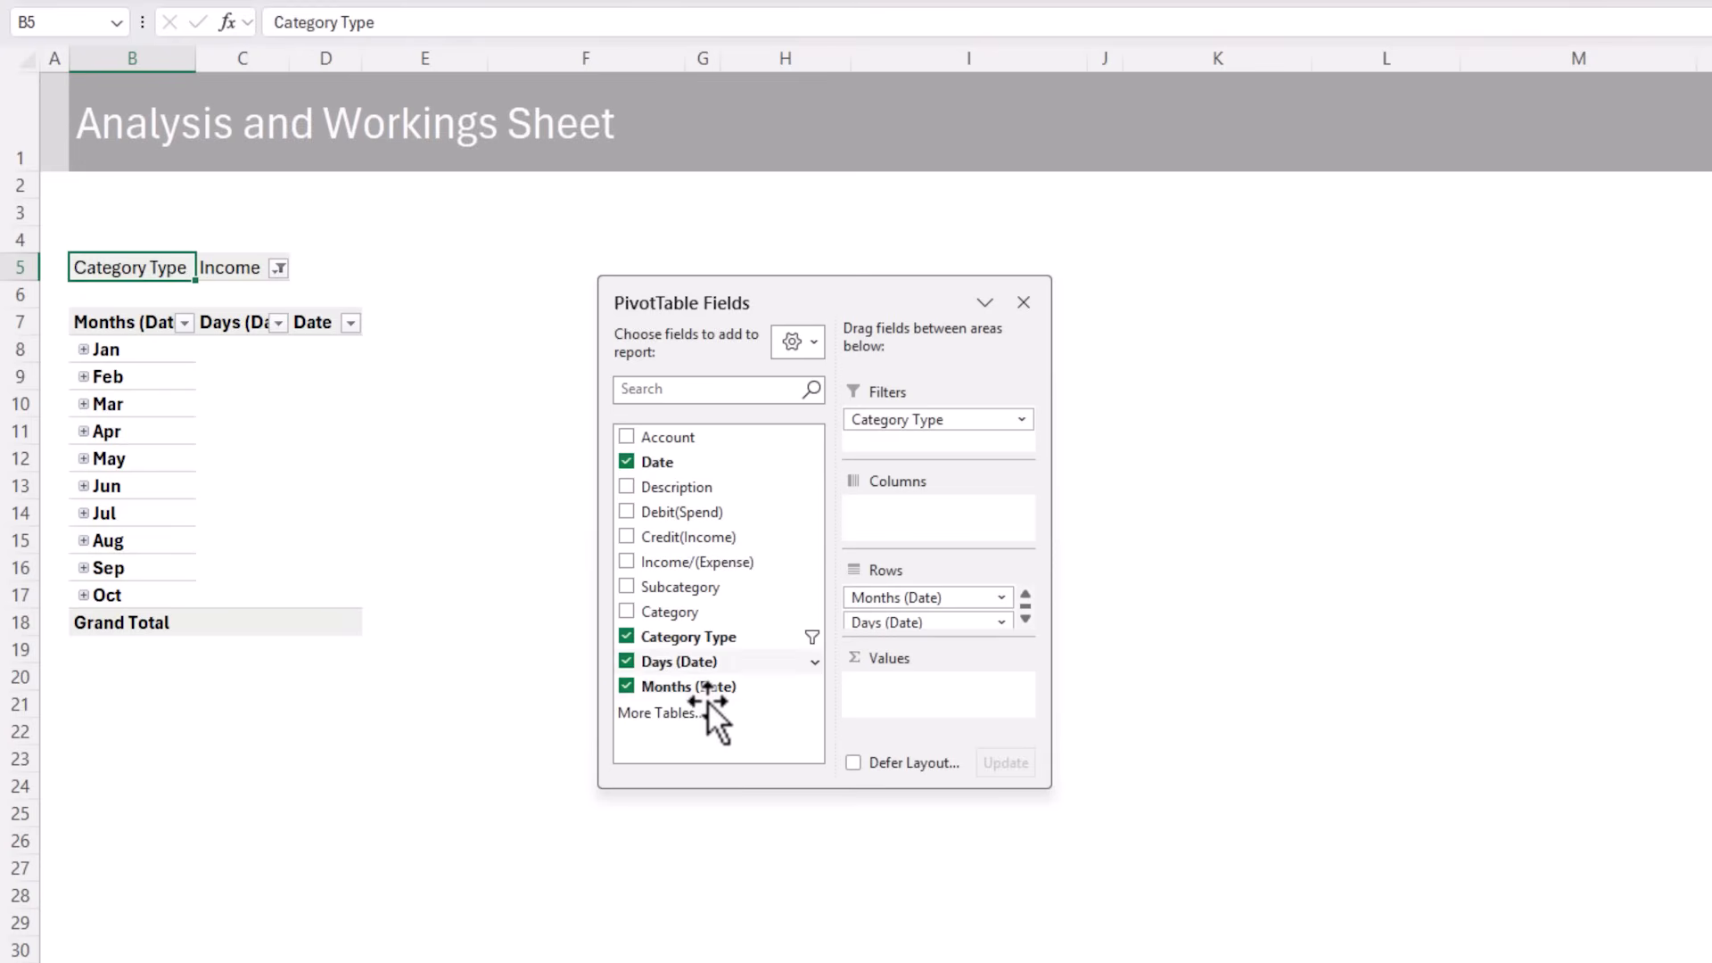
right_click(153, 401)
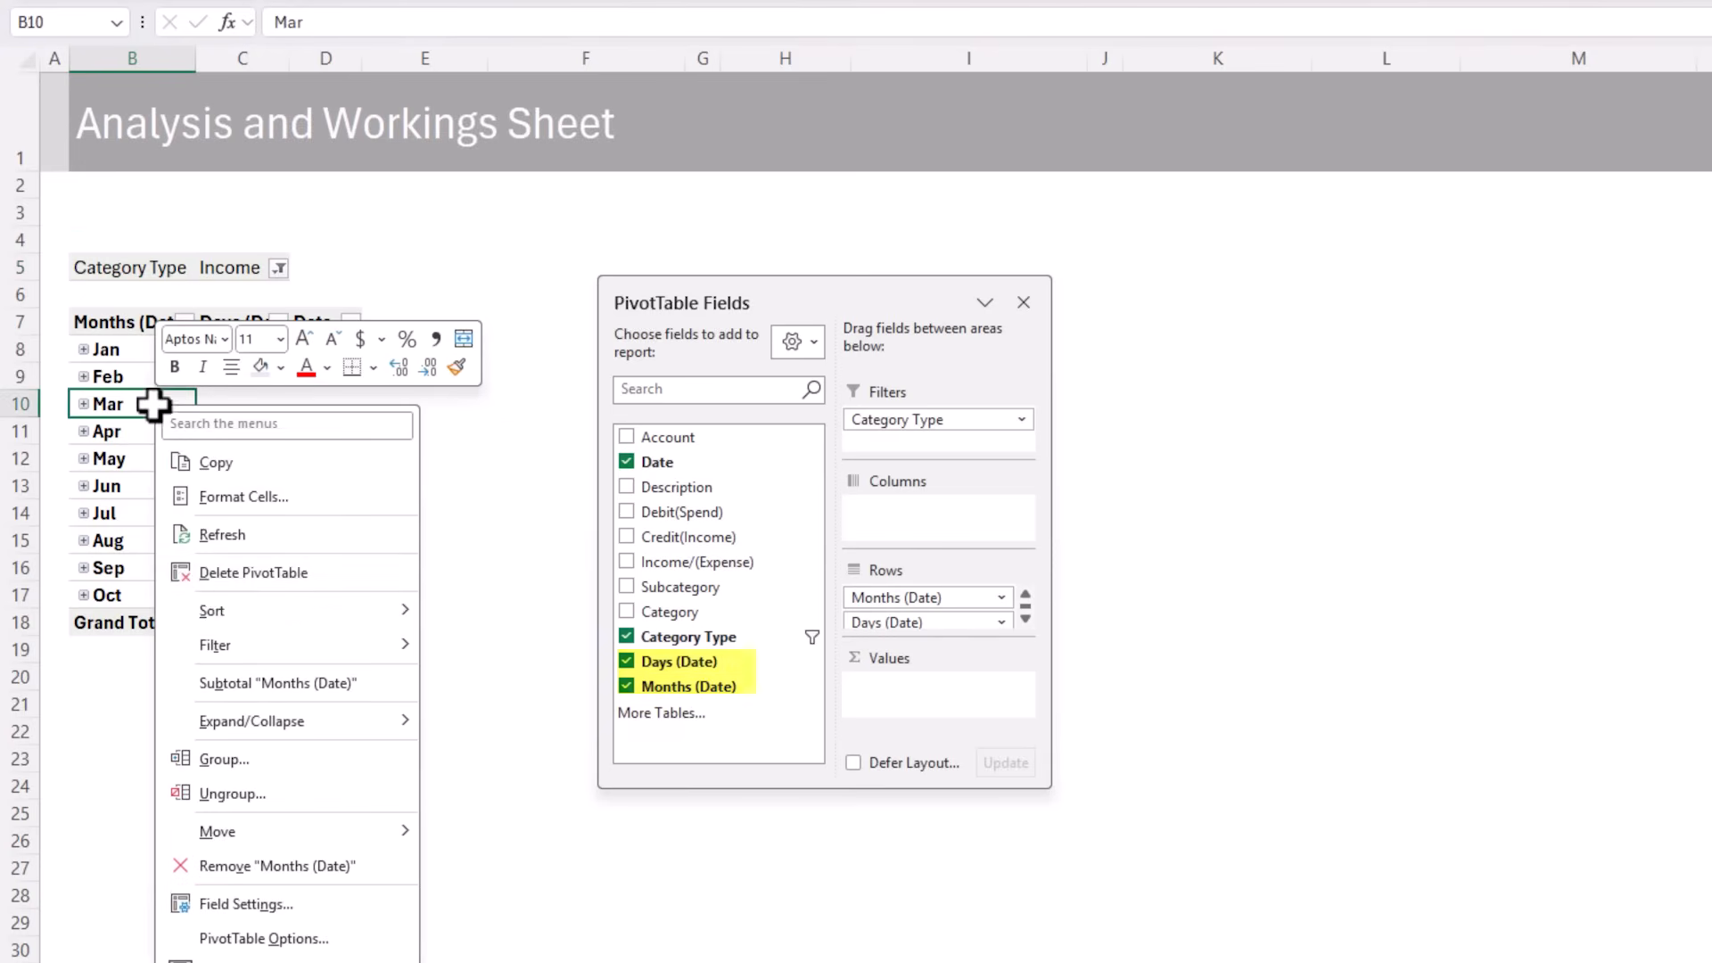
left_click(276, 760)
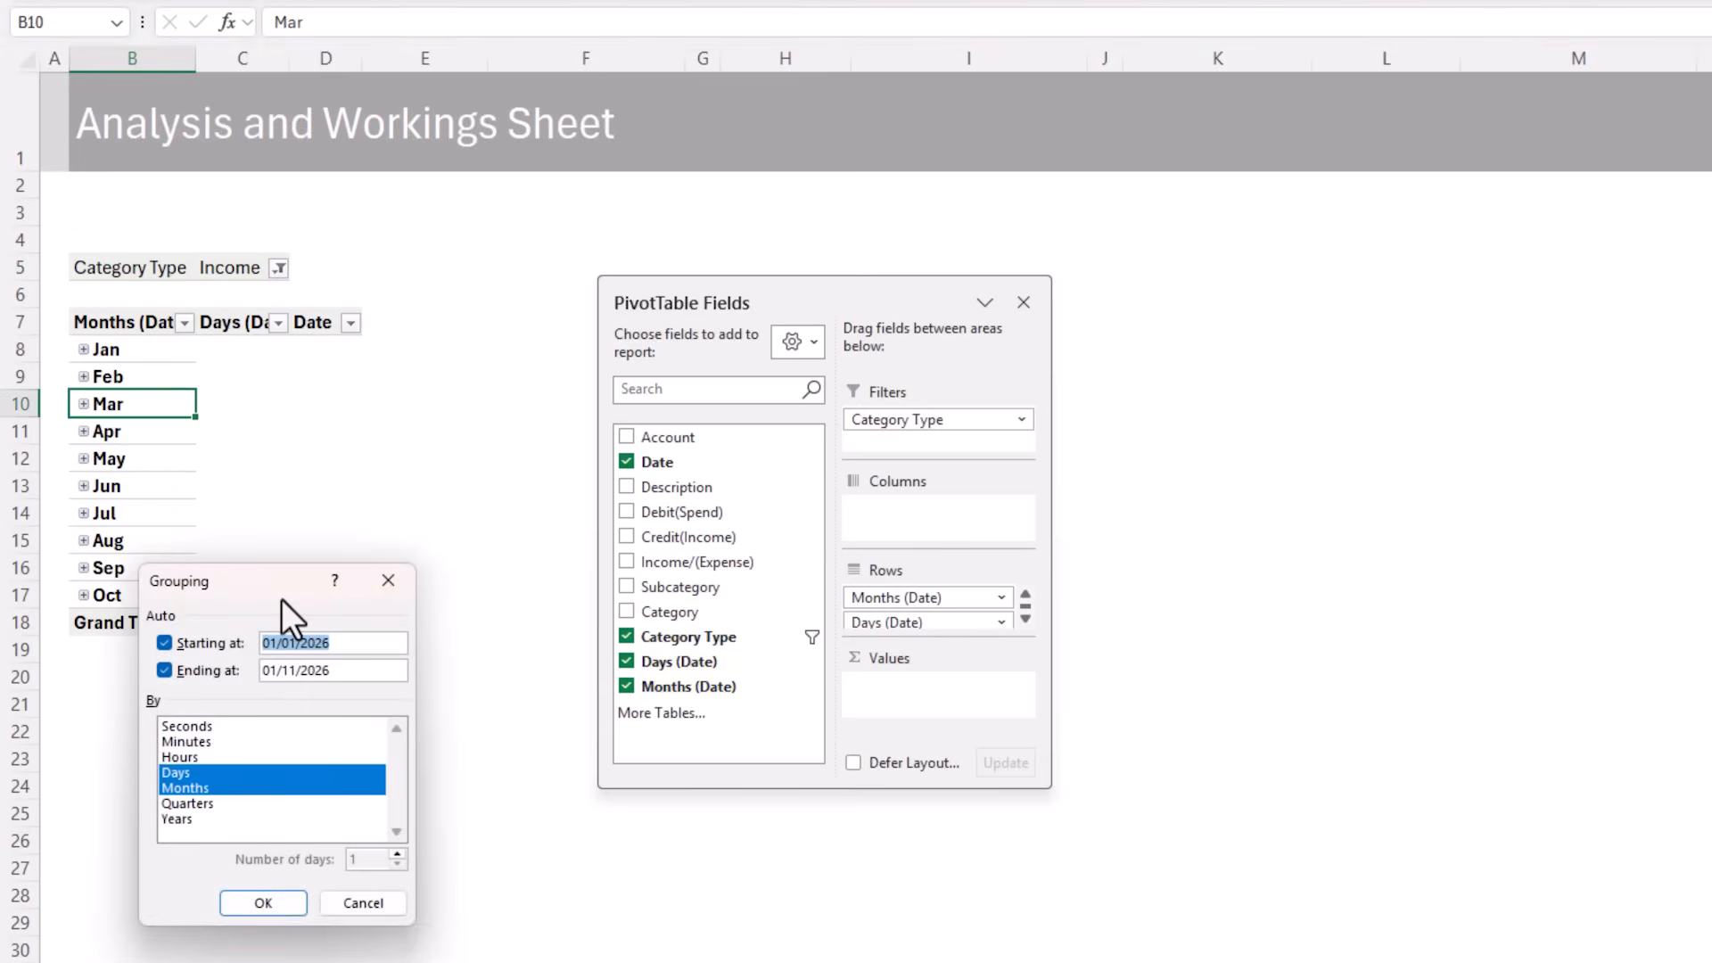
left_click_drag(281, 570, 362, 313)
left_click(294, 515)
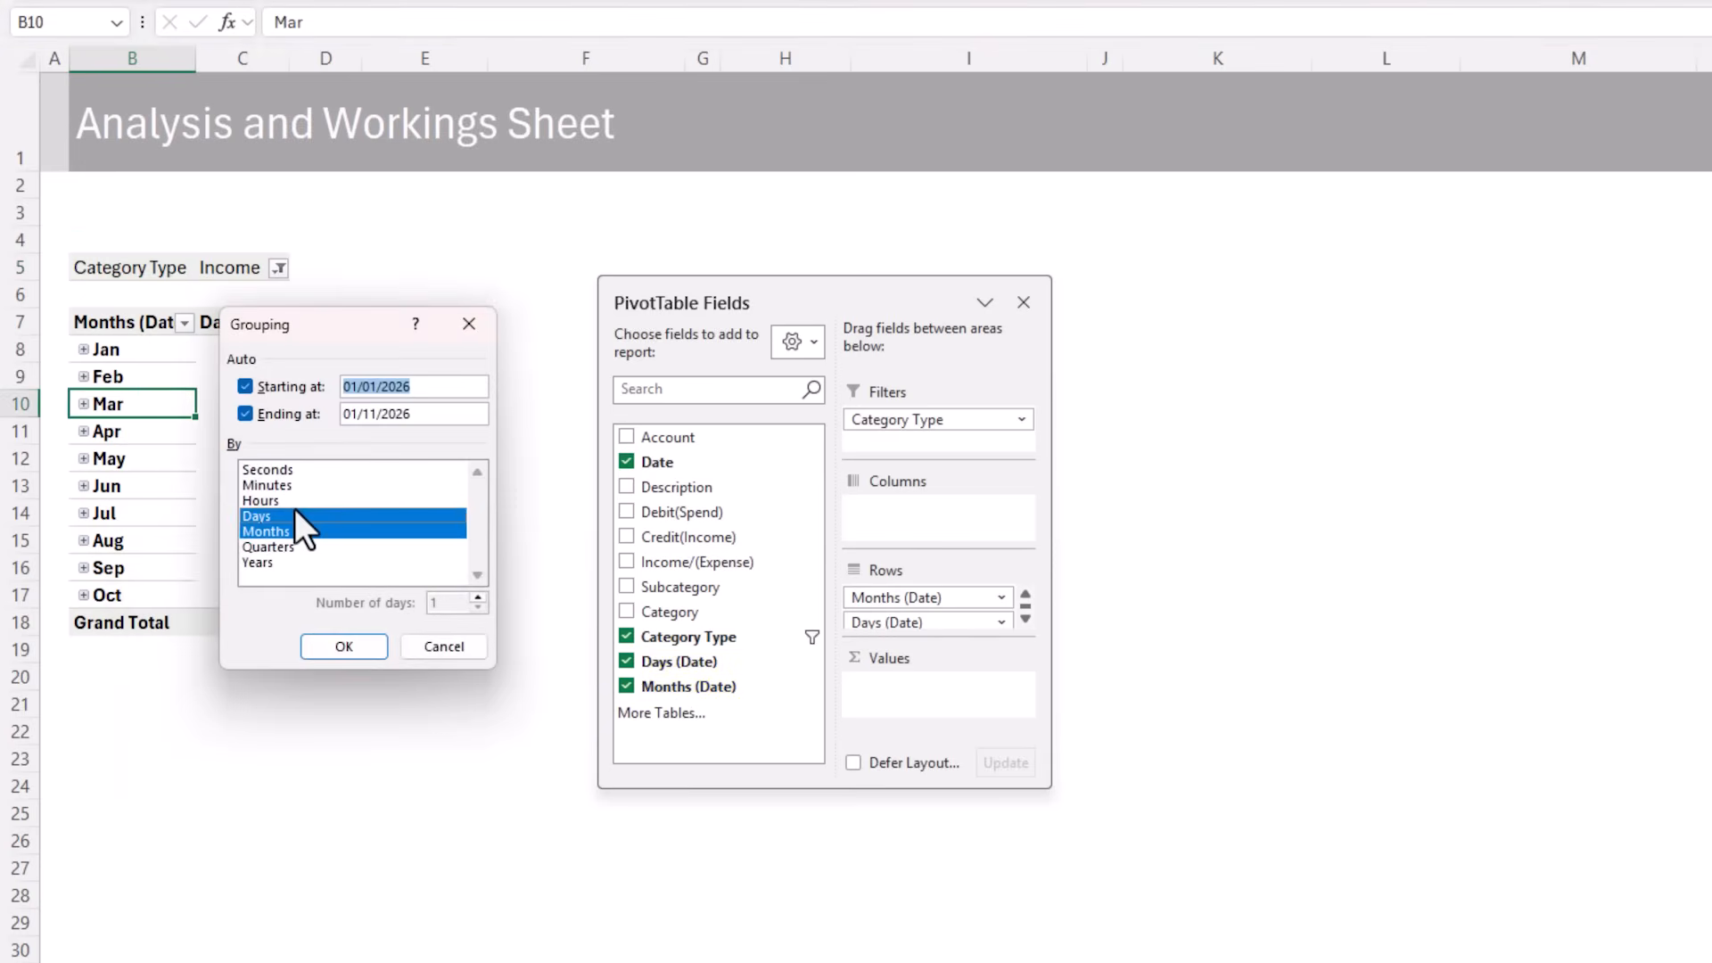
left_click(282, 564)
left_click(325, 648)
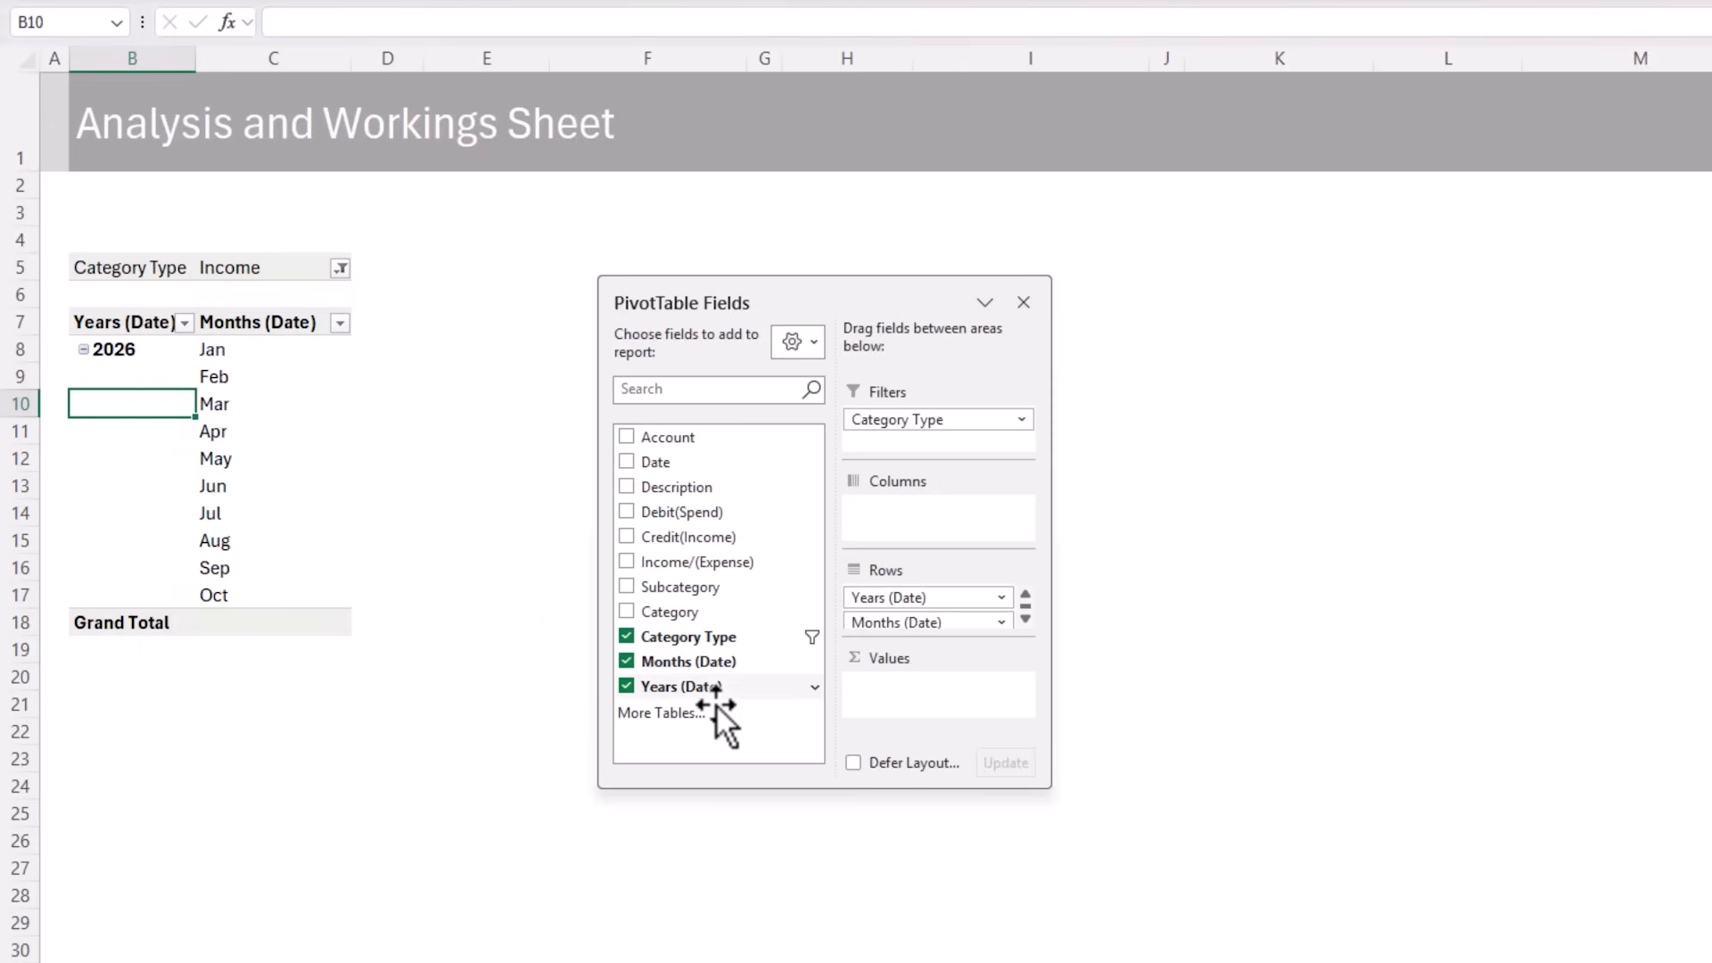
left_click_drag(717, 706, 1206, 580)
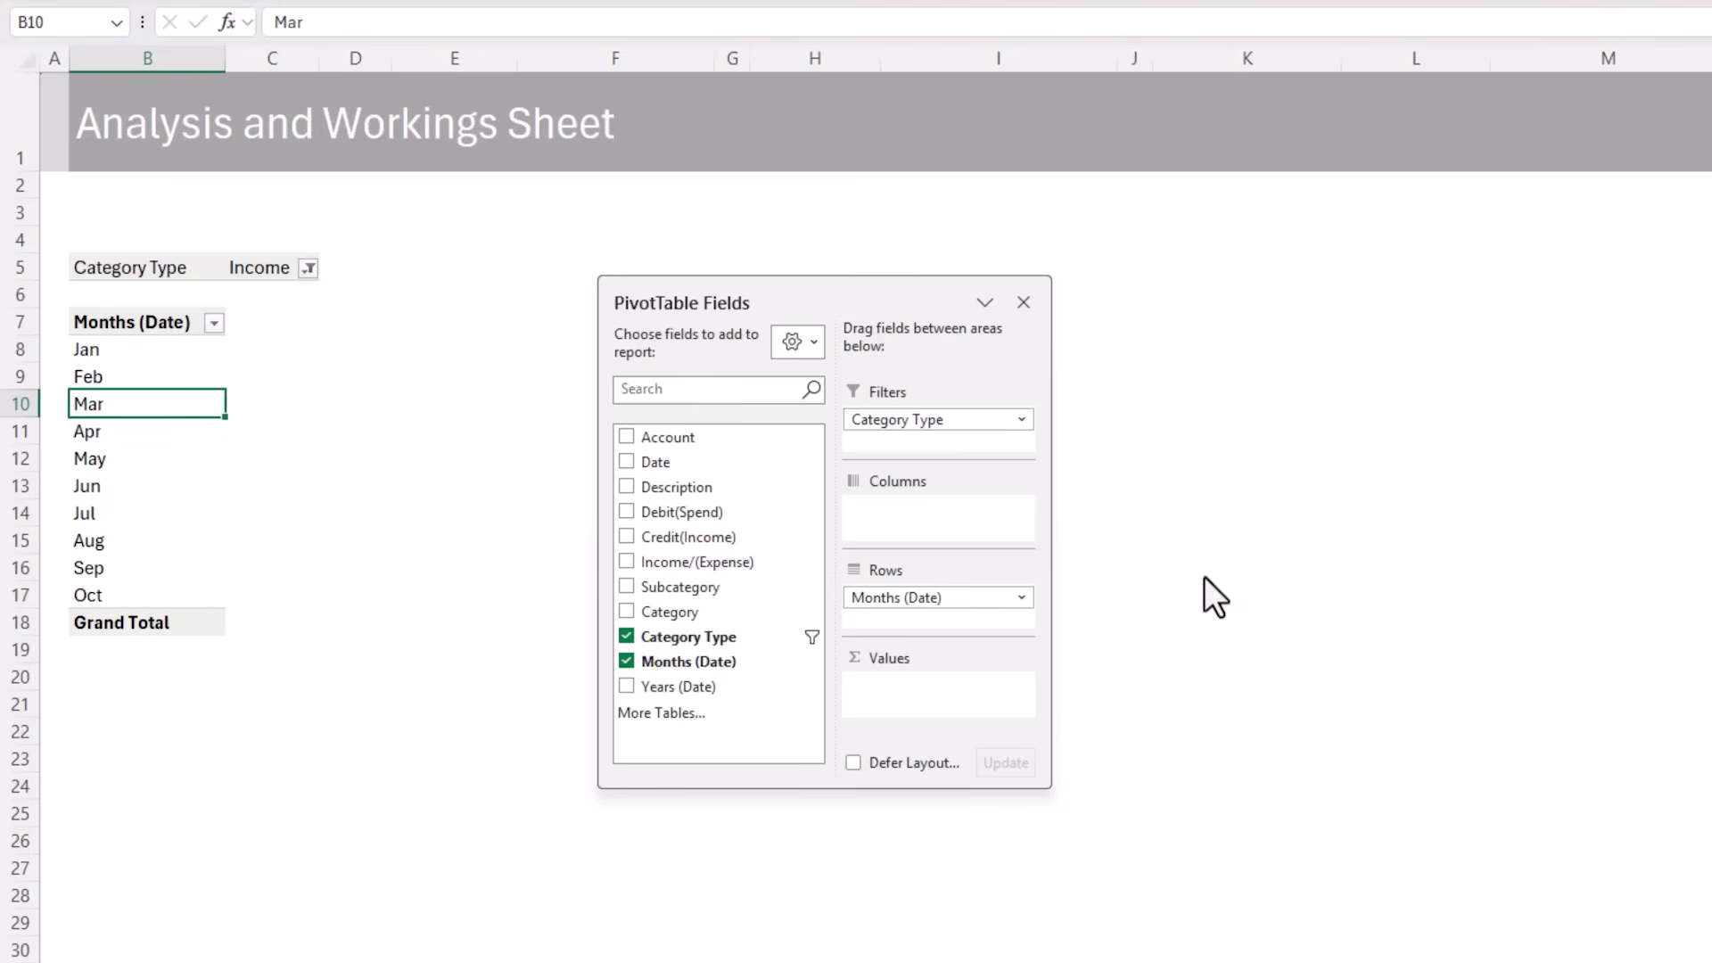
Add Credit(Income) as the PivotTable values, formatted as numbers with a thousands separator and no decimal places
left_click(626, 537)
left_click(332, 403)
right_click(334, 403)
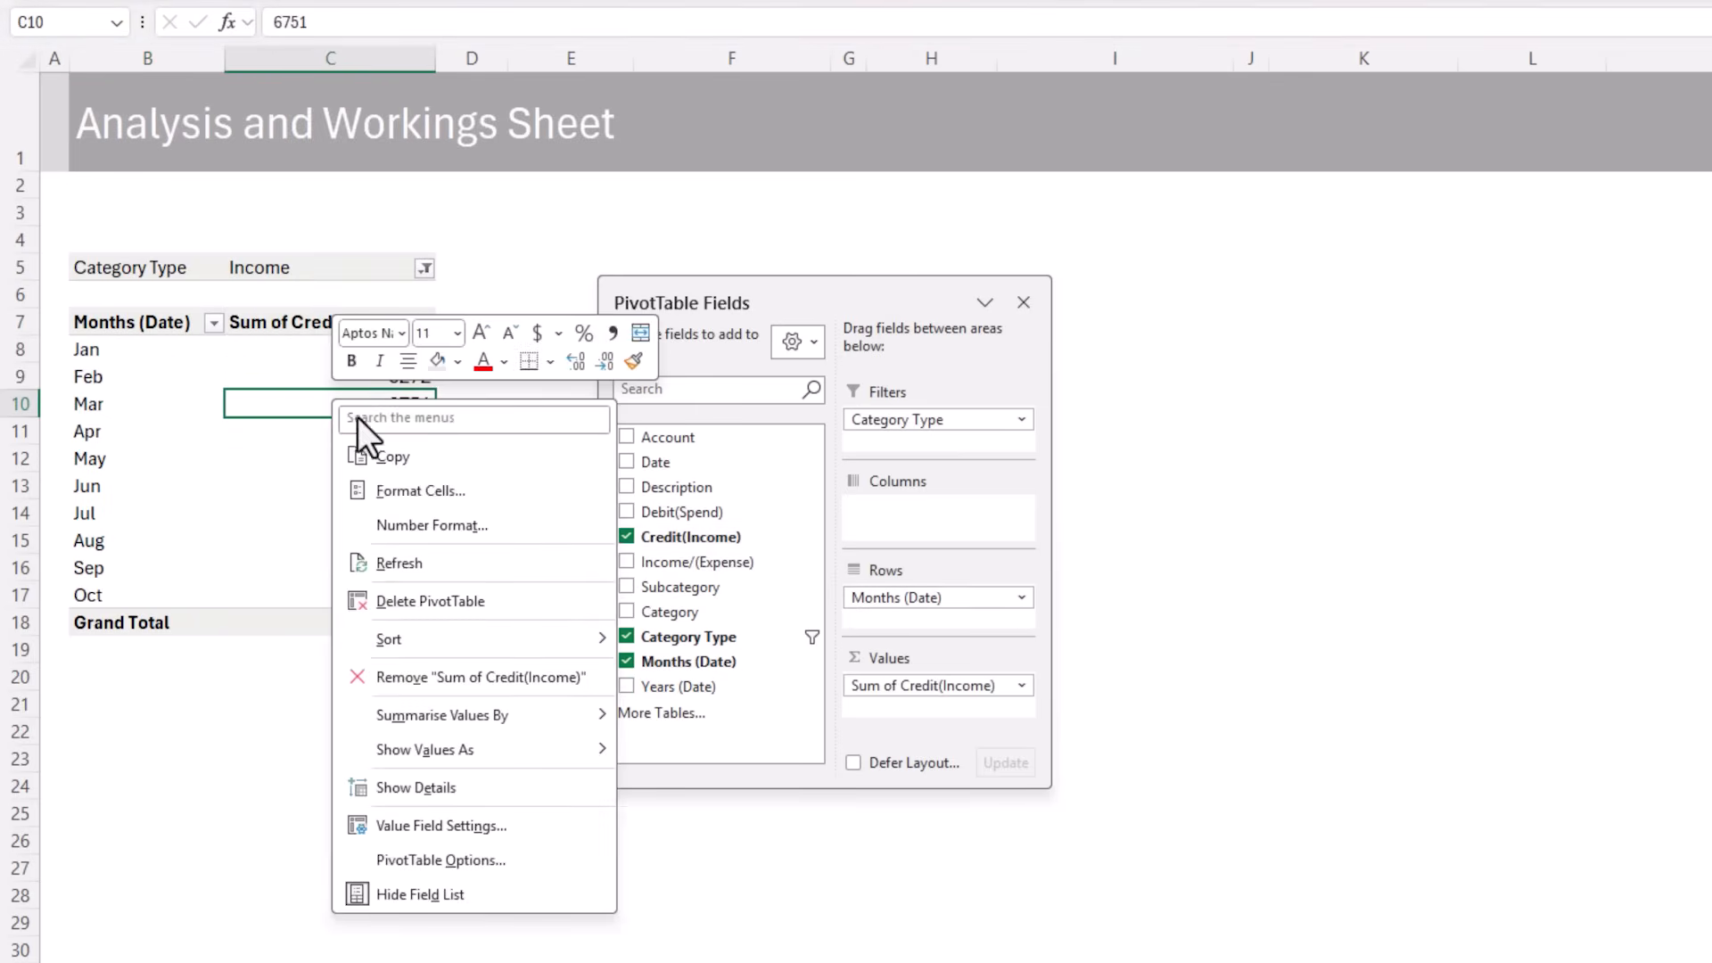
left_click(535, 532)
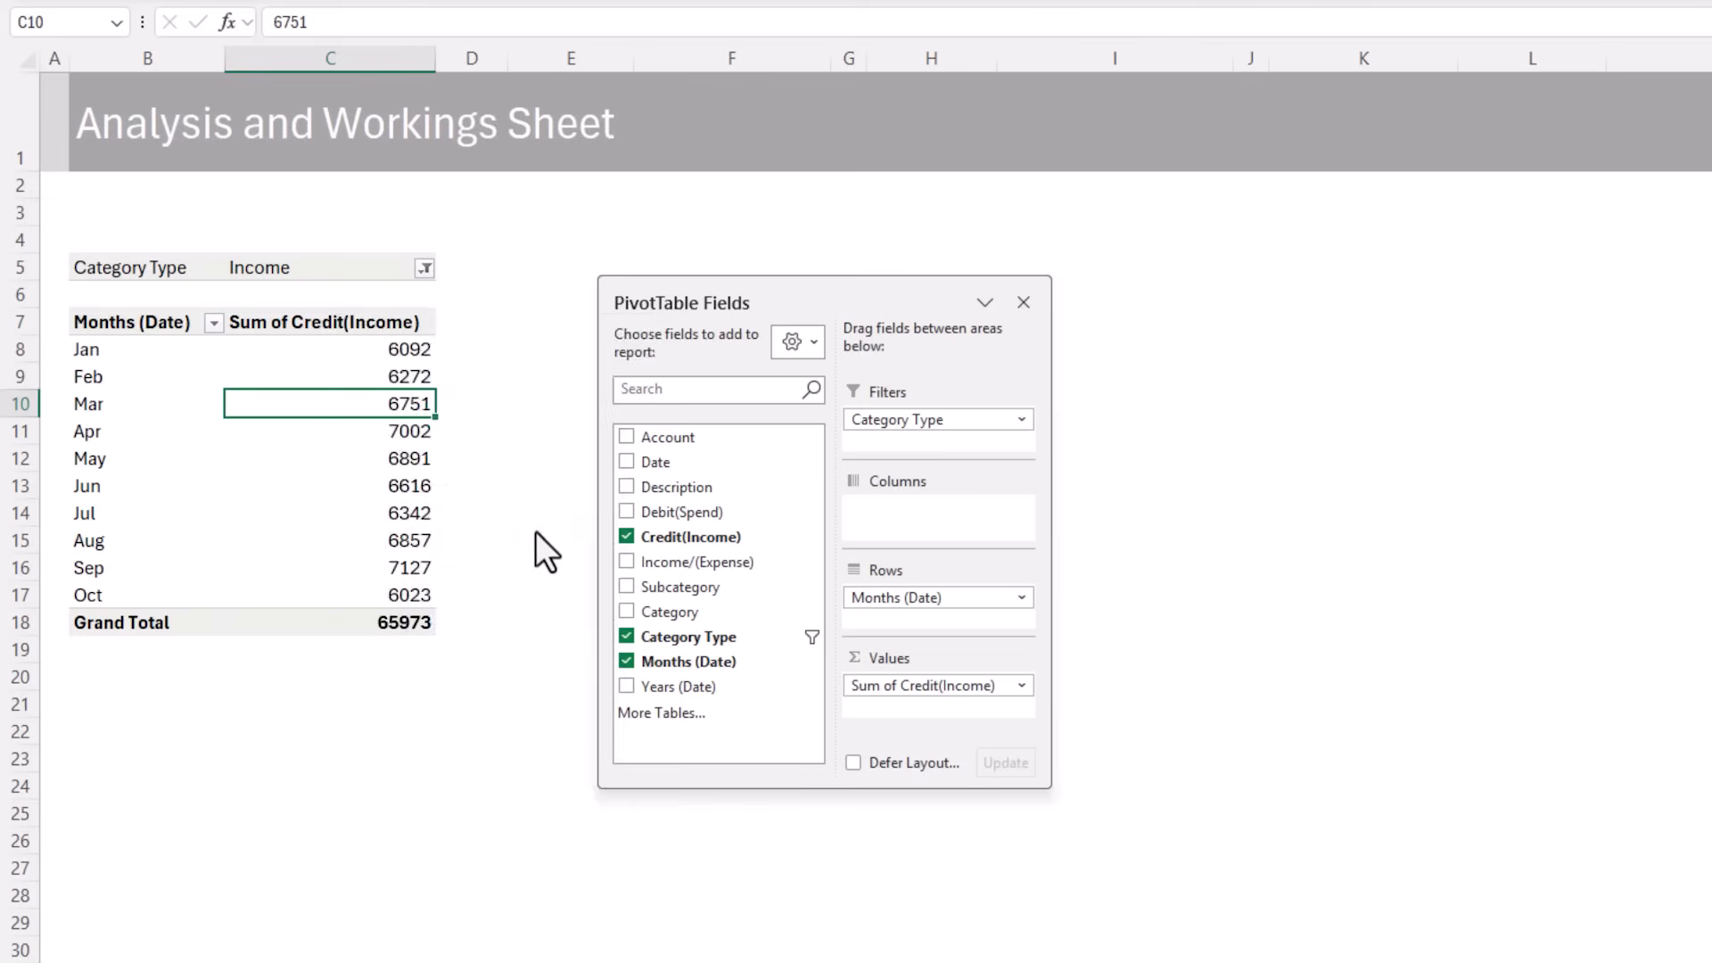
left_click(316, 351)
left_click(444, 416)
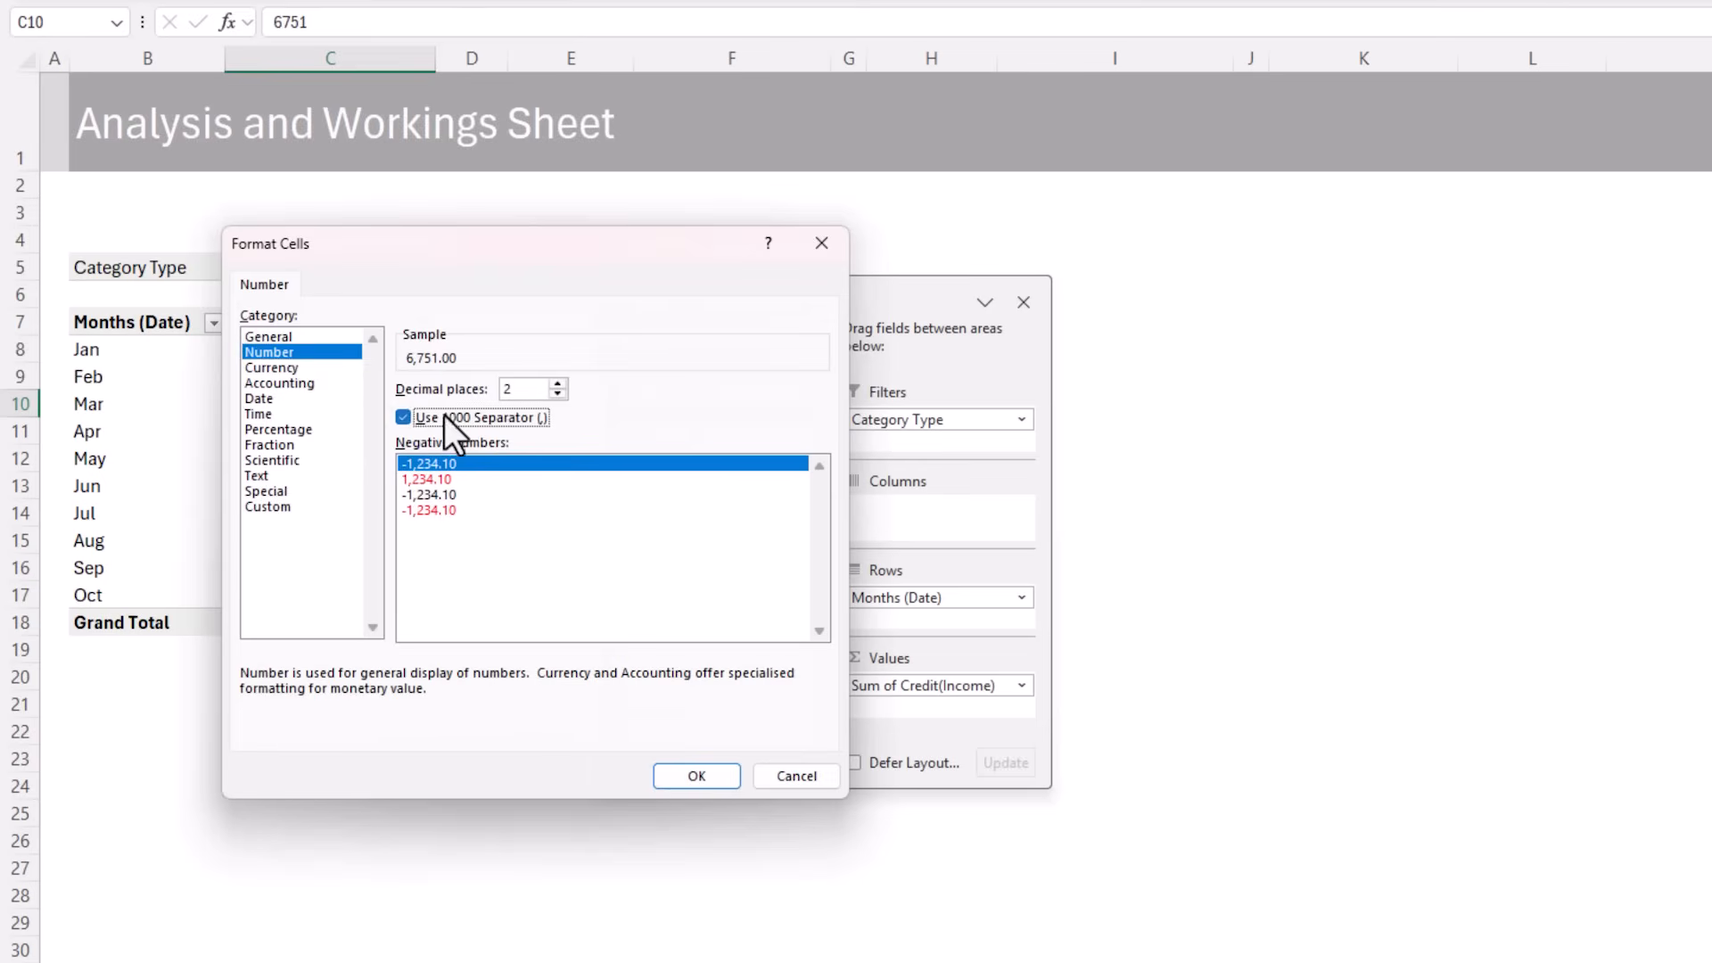
left_click(557, 394)
left_click(556, 394)
left_click(695, 775)
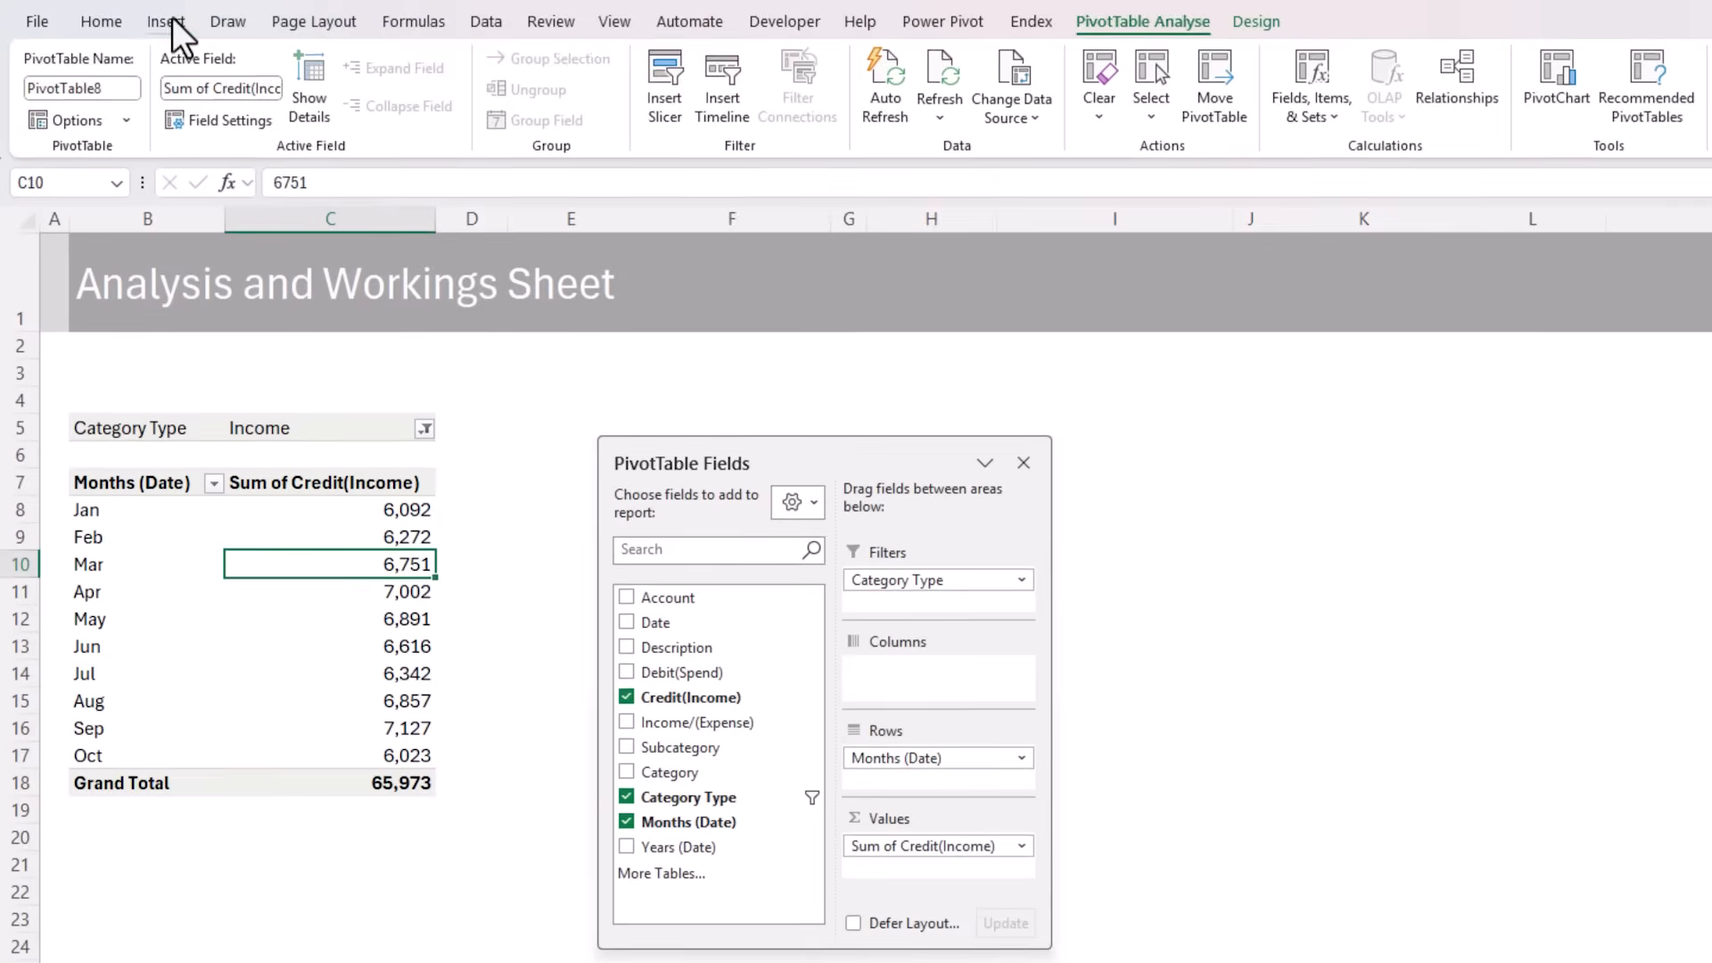
Insert a clustered column PivotChart from the Income PivotTable and place it over the table's lower rows
left_click(170, 25)
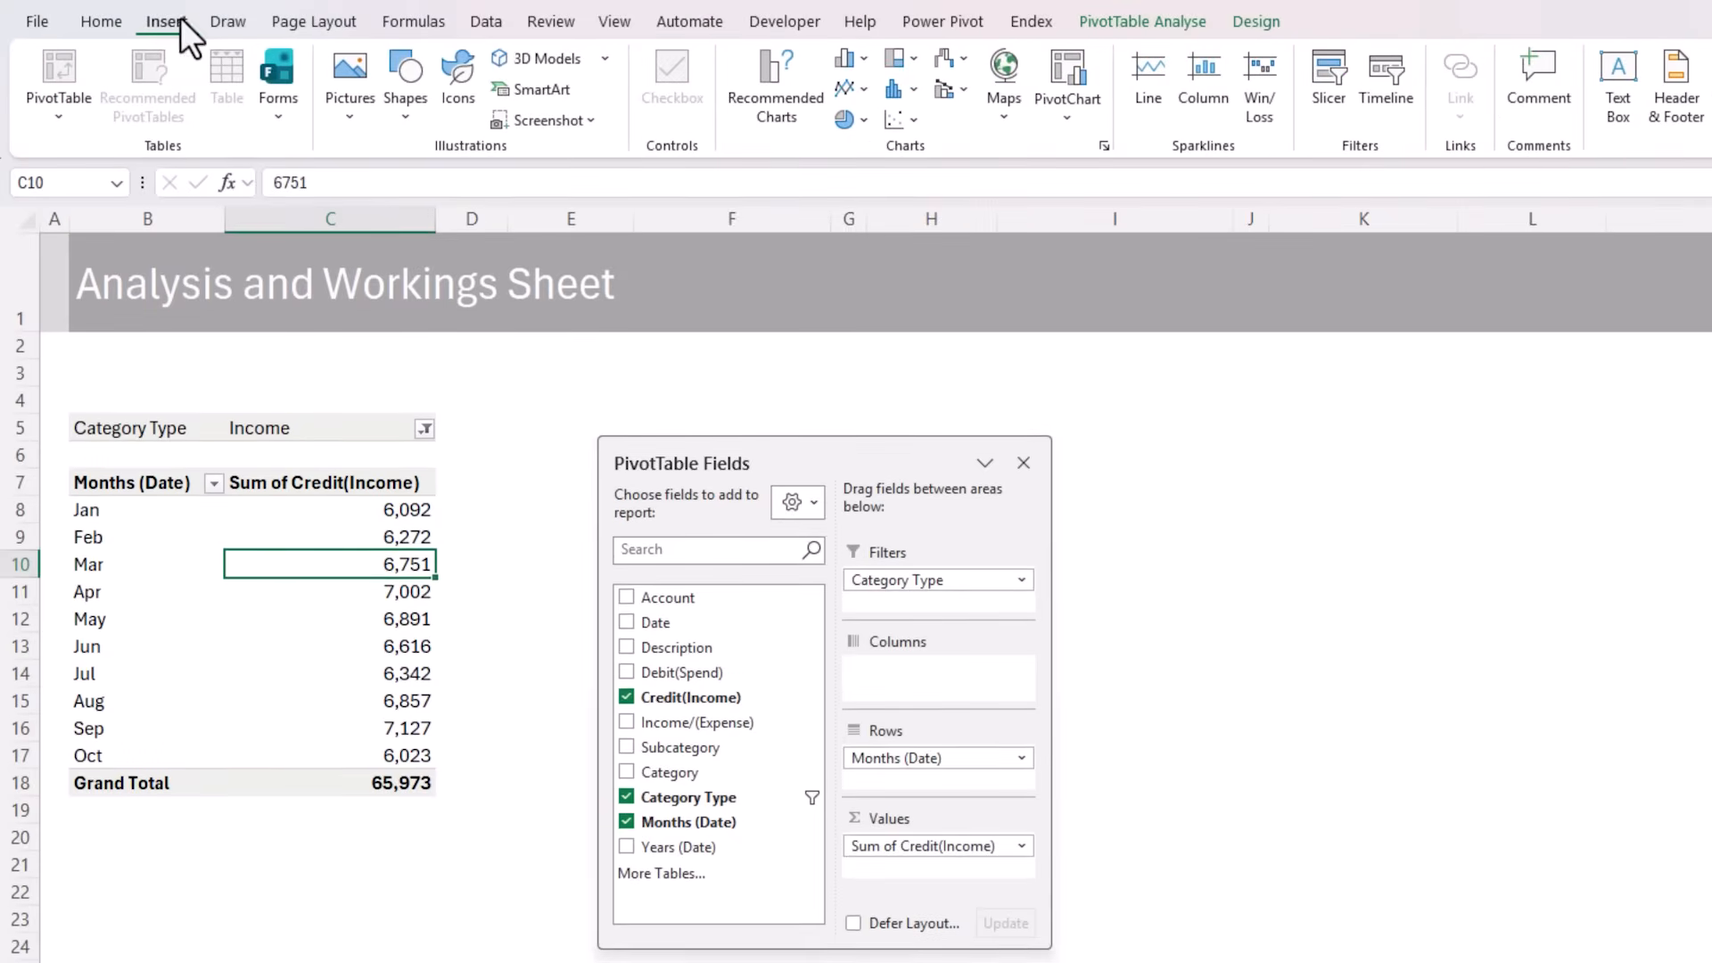
left_click(847, 59)
left_click(874, 145)
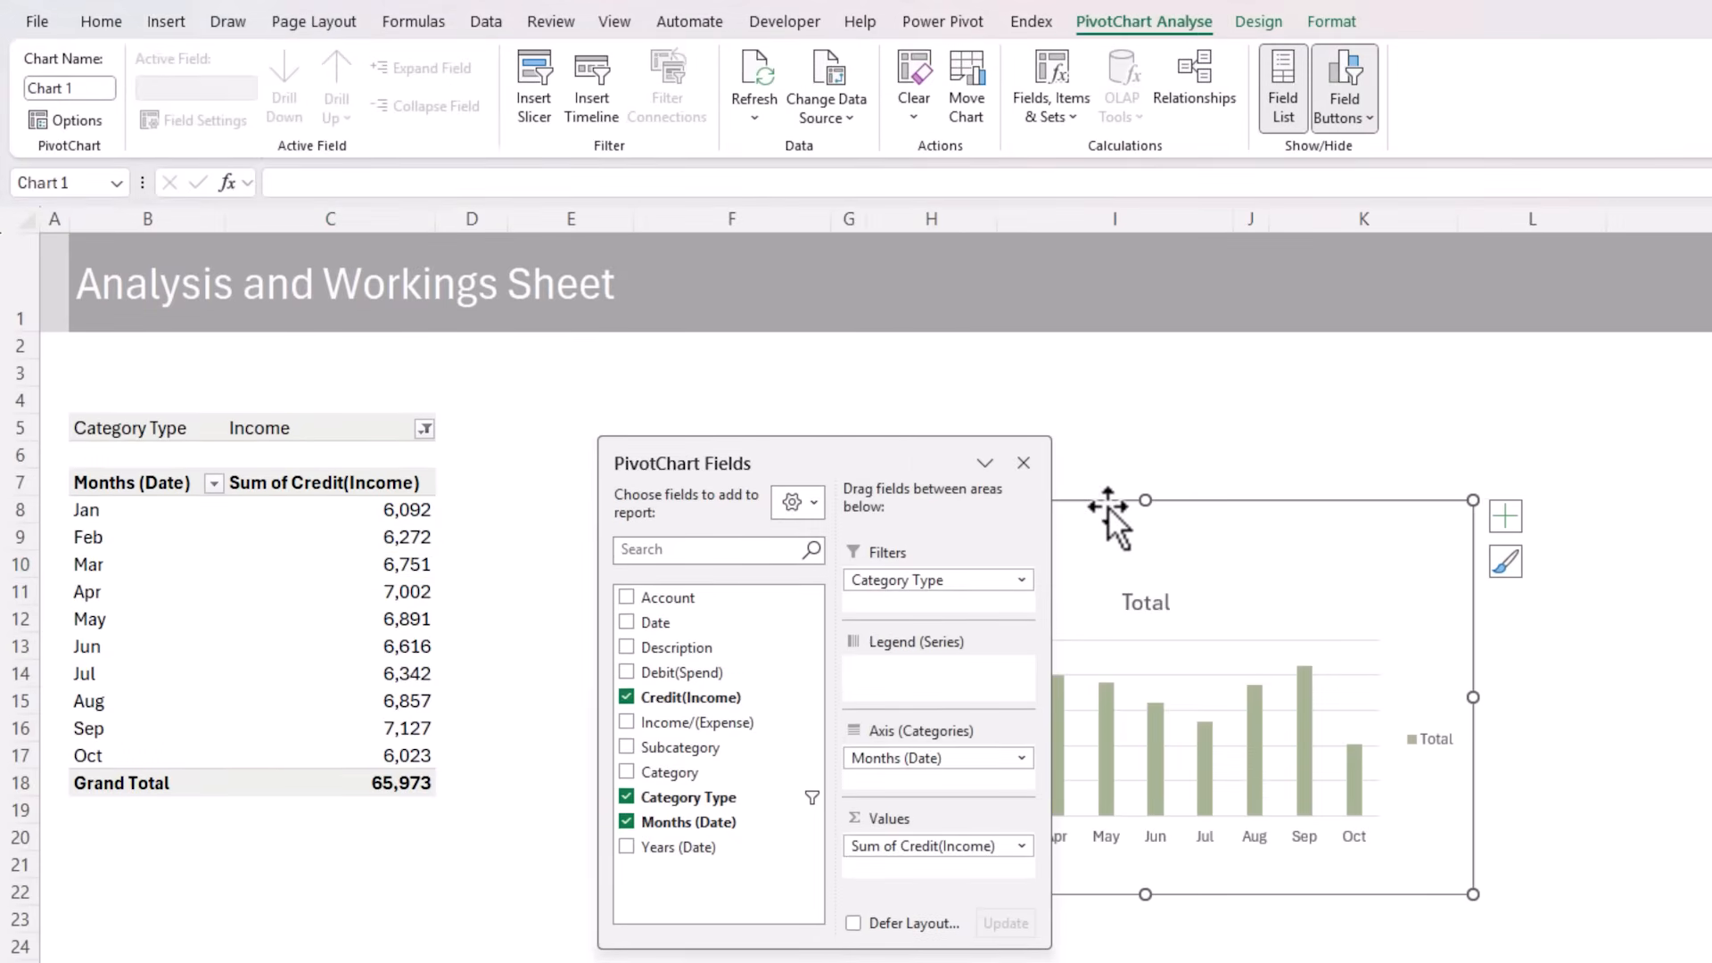
left_click_drag(1105, 508, 408, 741)
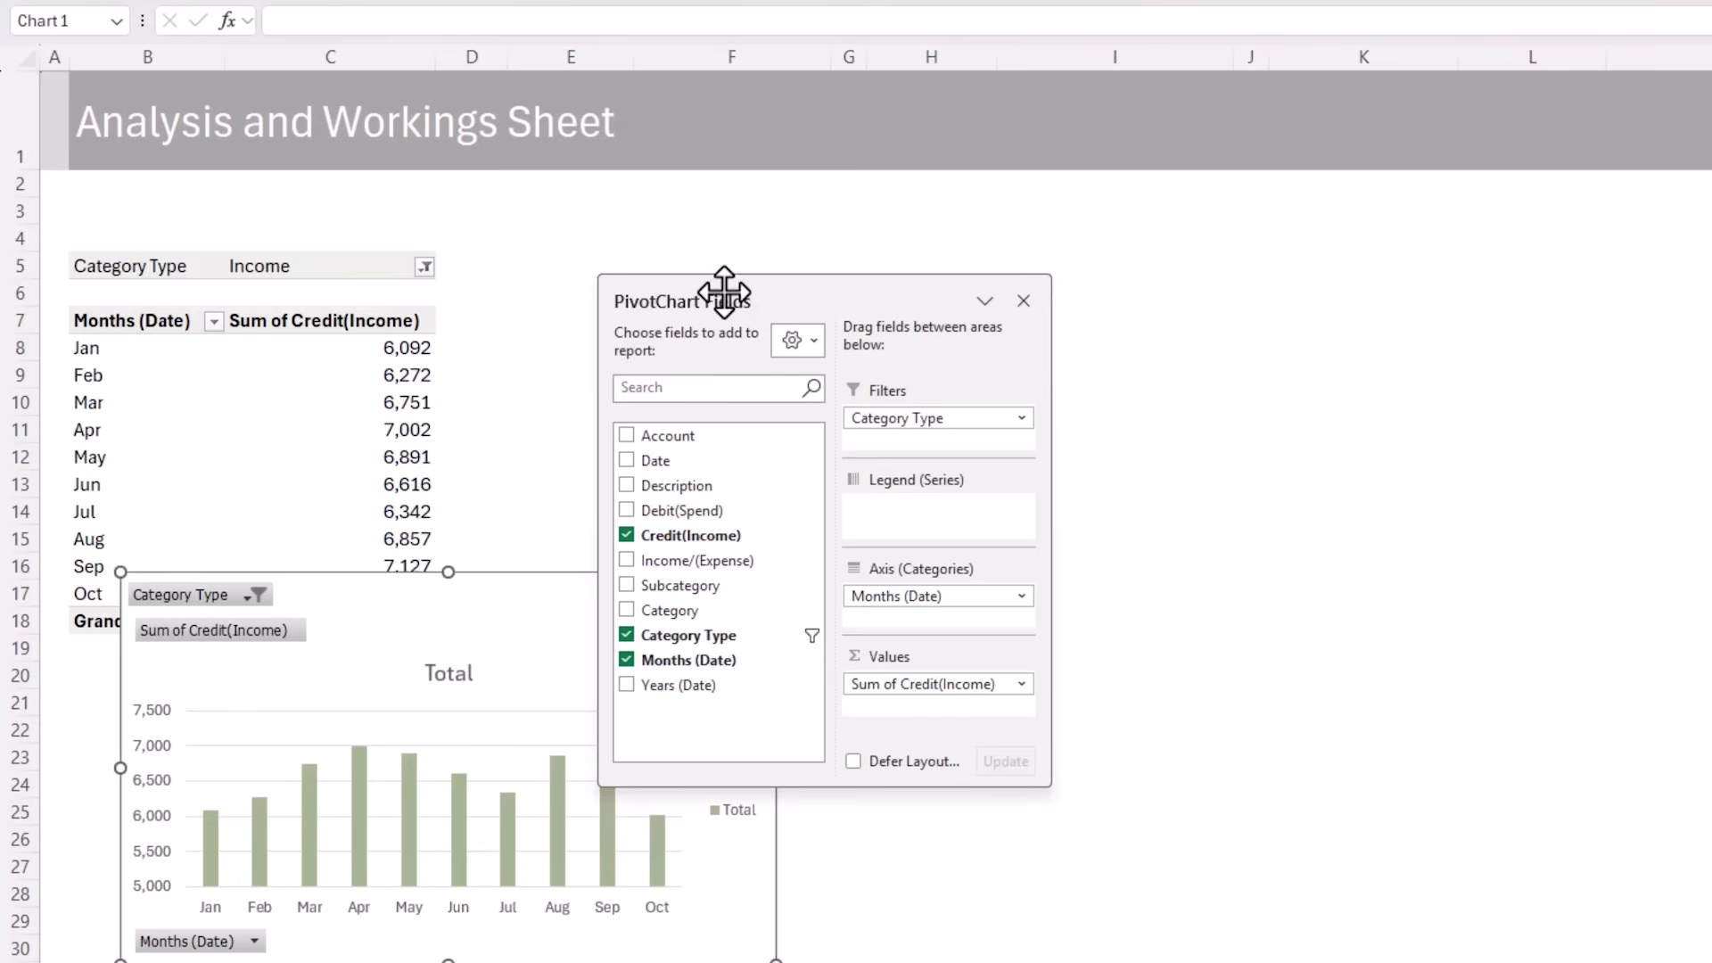
Move the field list out of the way and copy the whole Income PivotTable to cell E5
left_click_drag(722, 286, 1353, 320)
left_click_drag(178, 269, 325, 597)
key("ctrl+c")
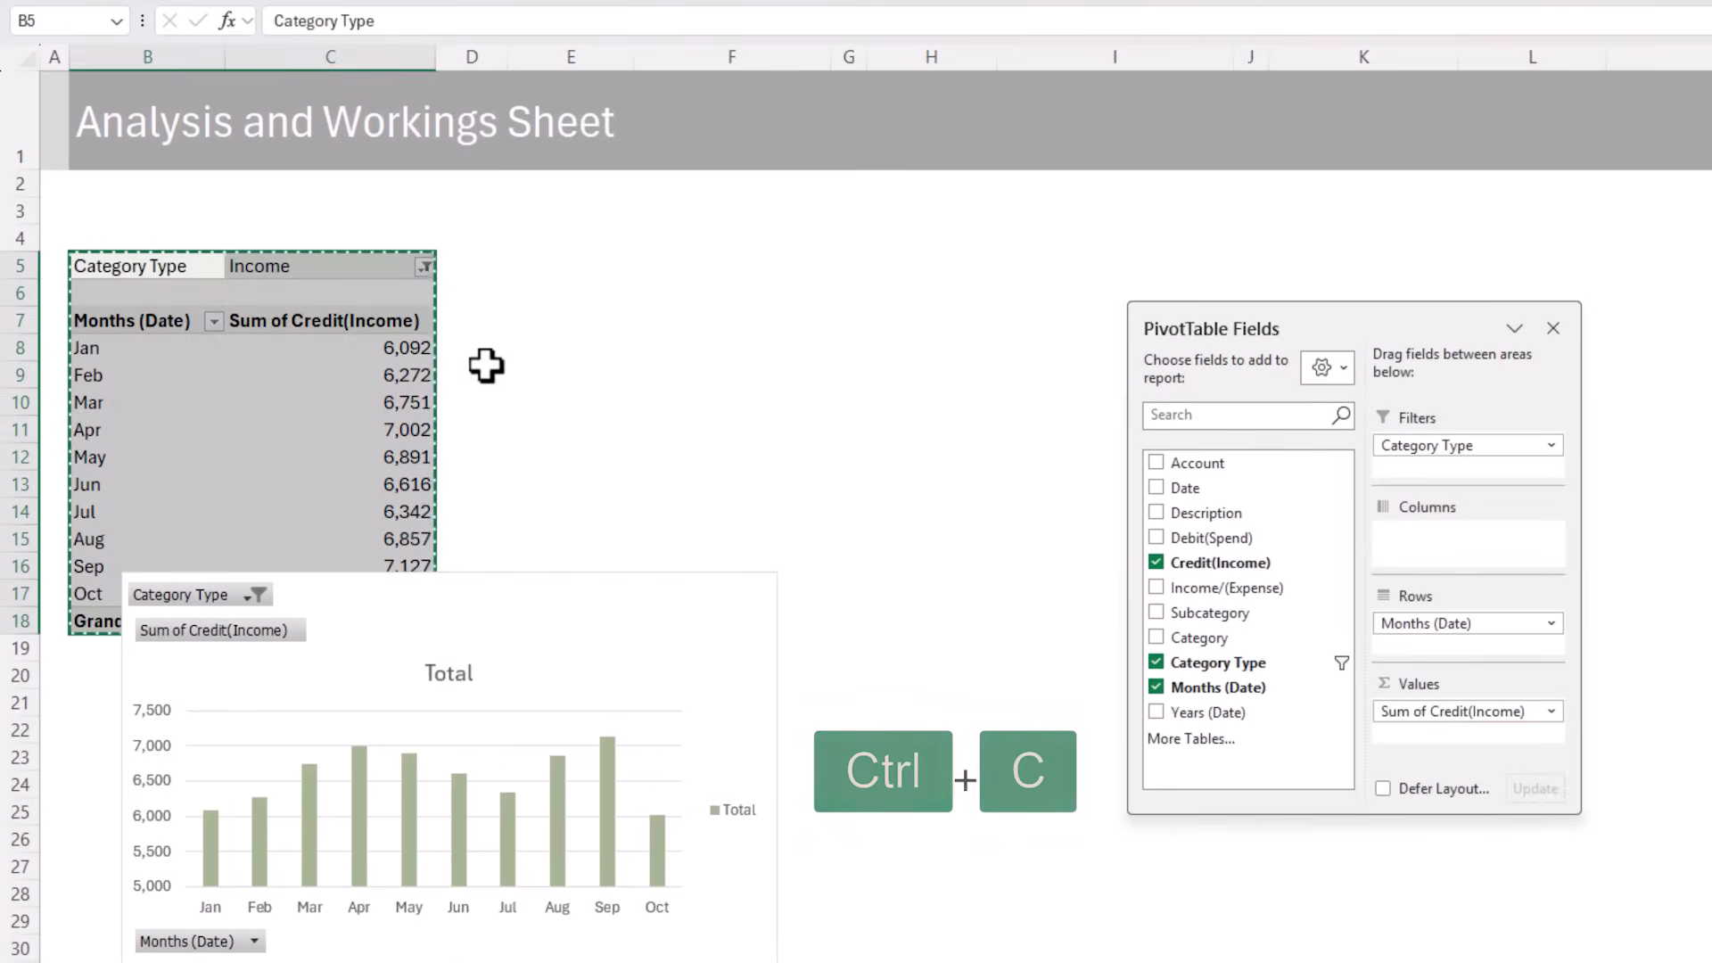
left_click(543, 259)
key("ctrl+v")
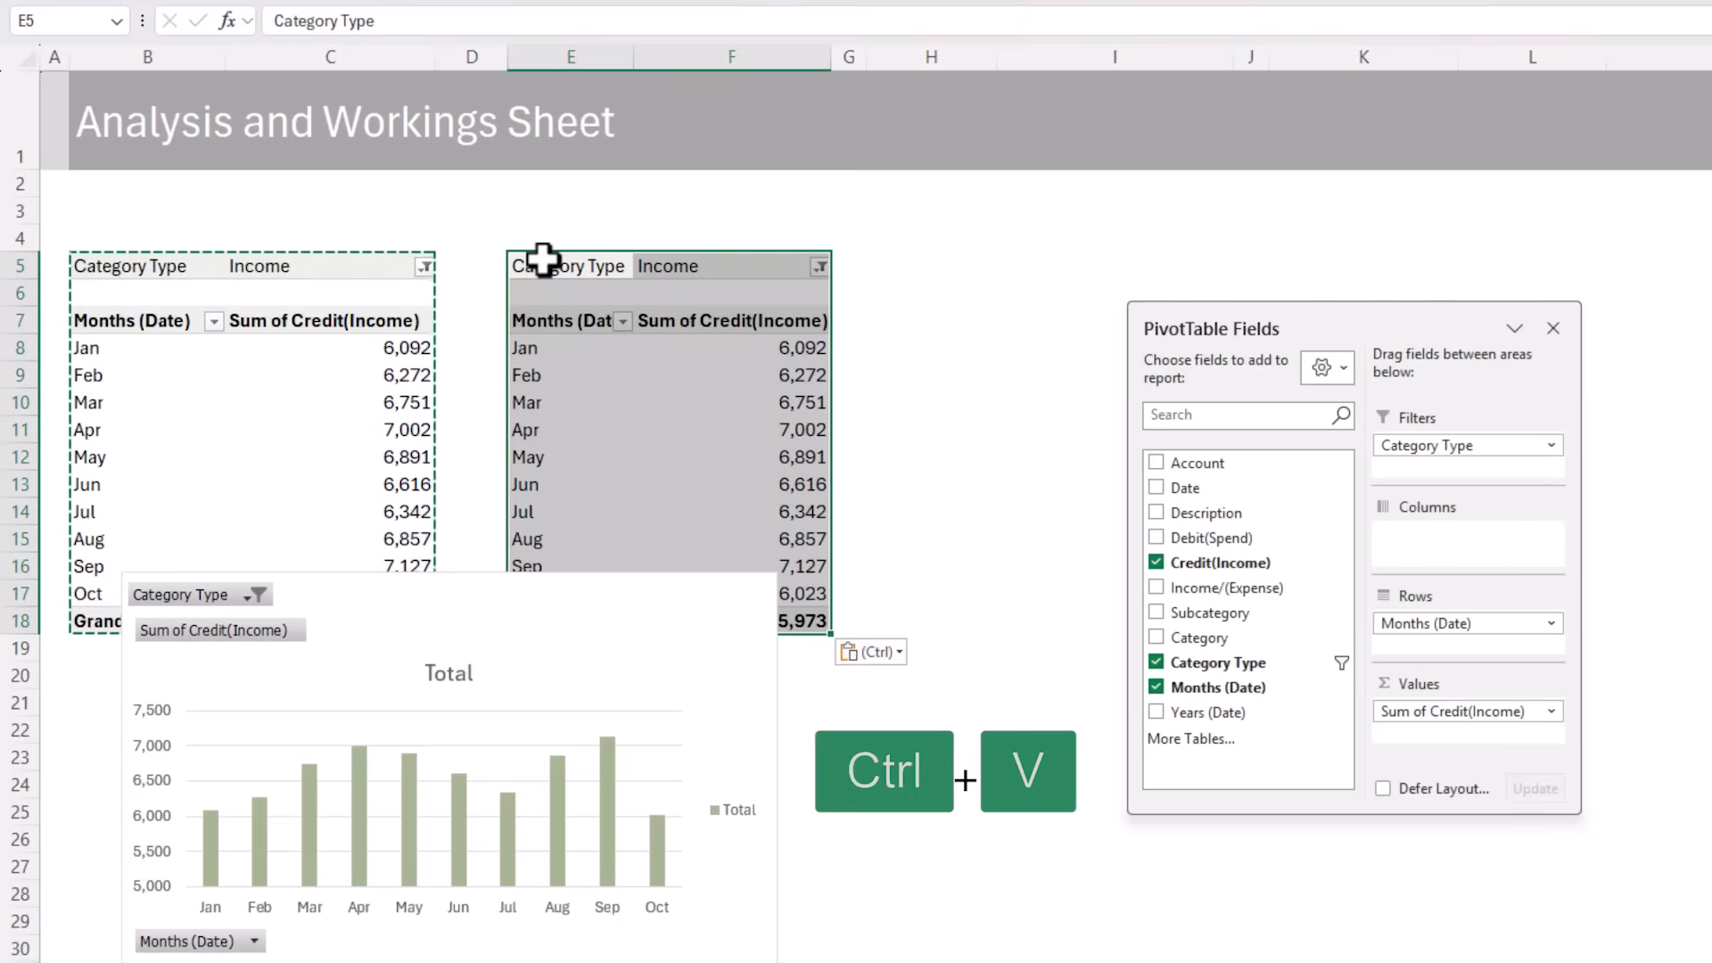
Filter the copied PivotTable to Expense and replace its Credit(Income) values with Debit(Spend)
left_click(818, 265)
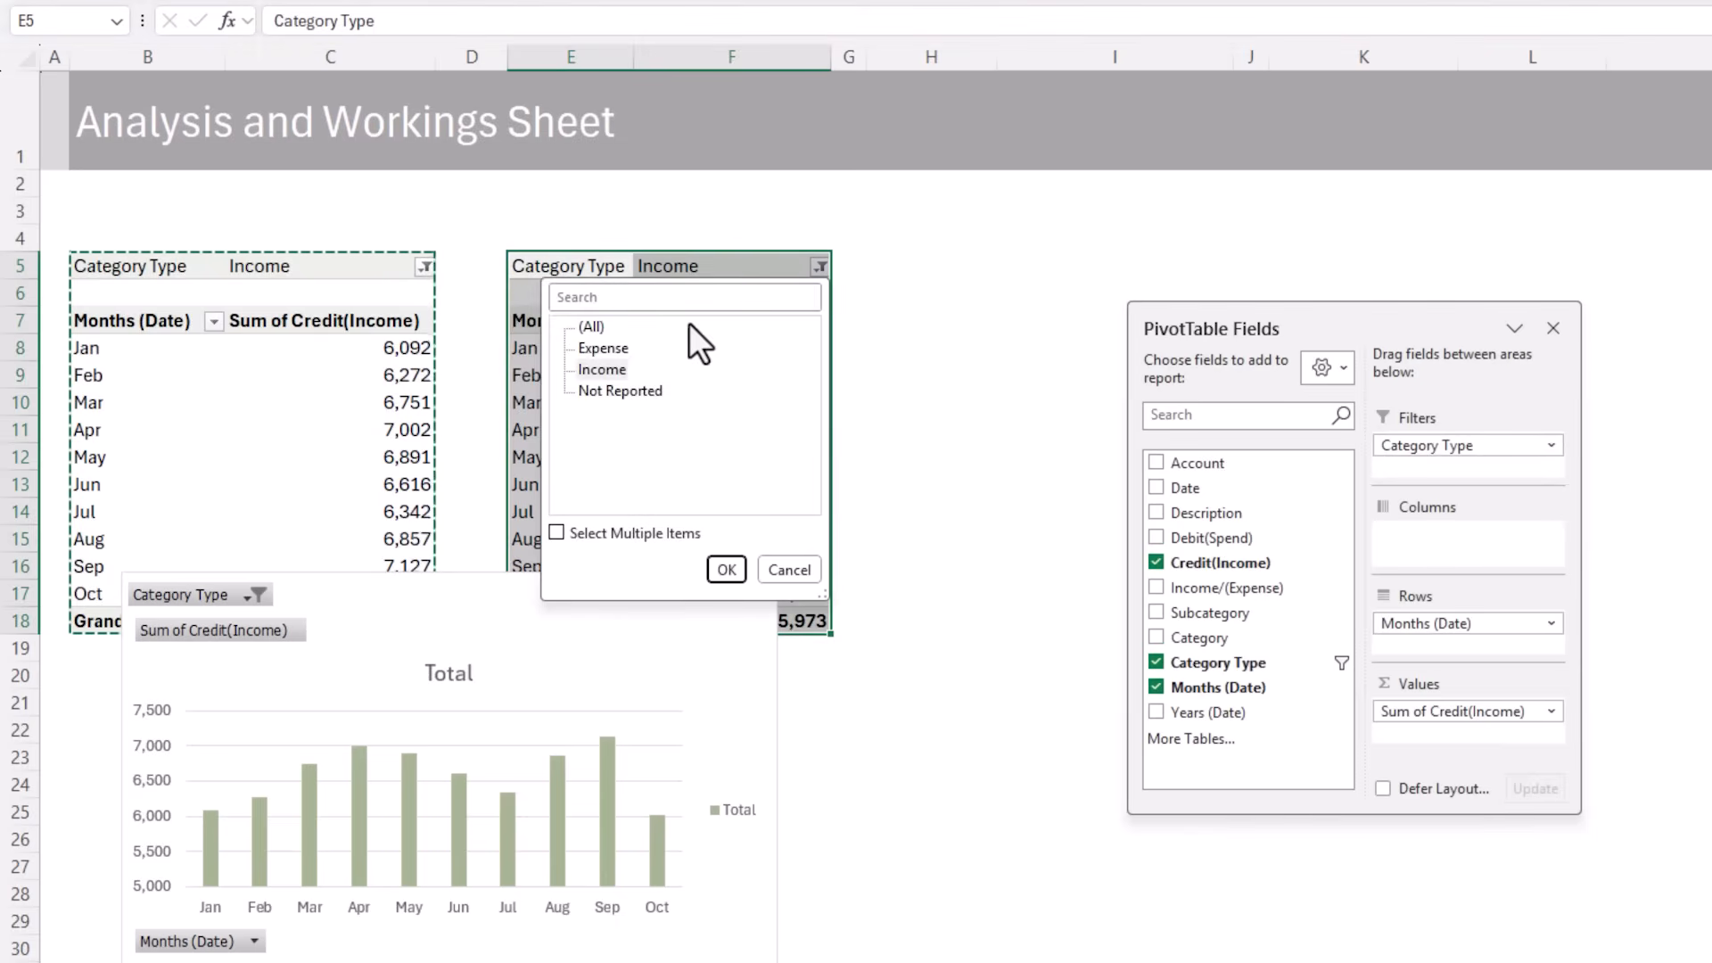
left_click(603, 348)
left_click(726, 569)
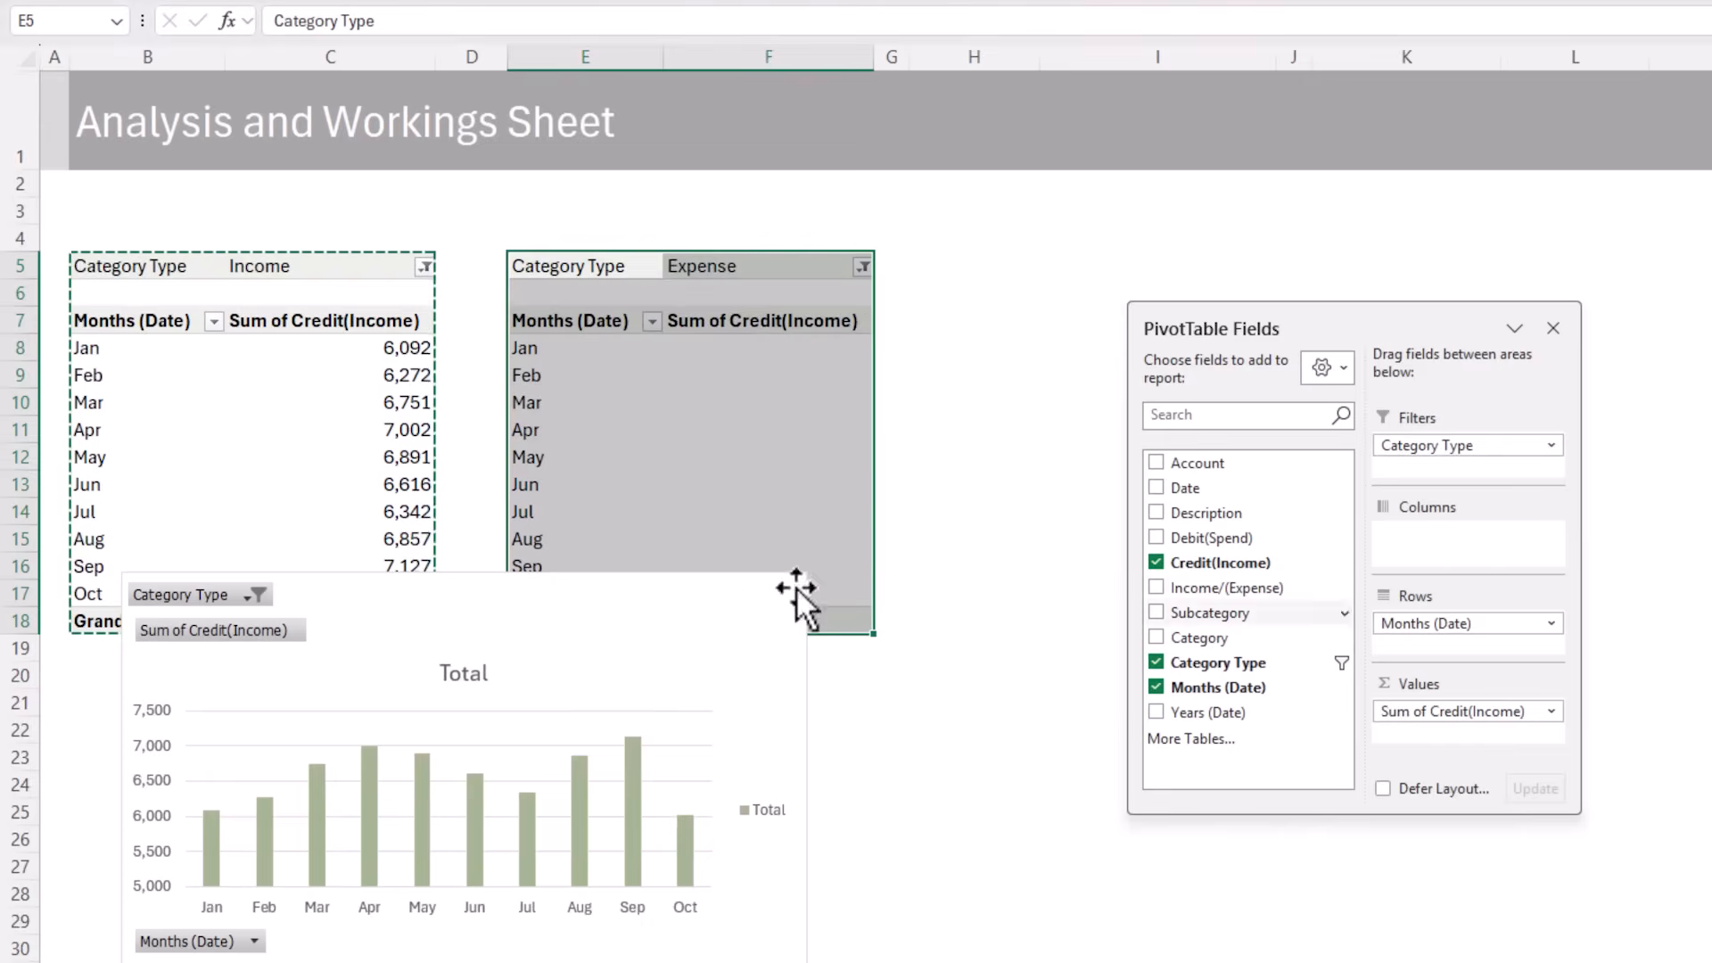
left_click_drag(1435, 711, 1014, 573)
left_click(1156, 537)
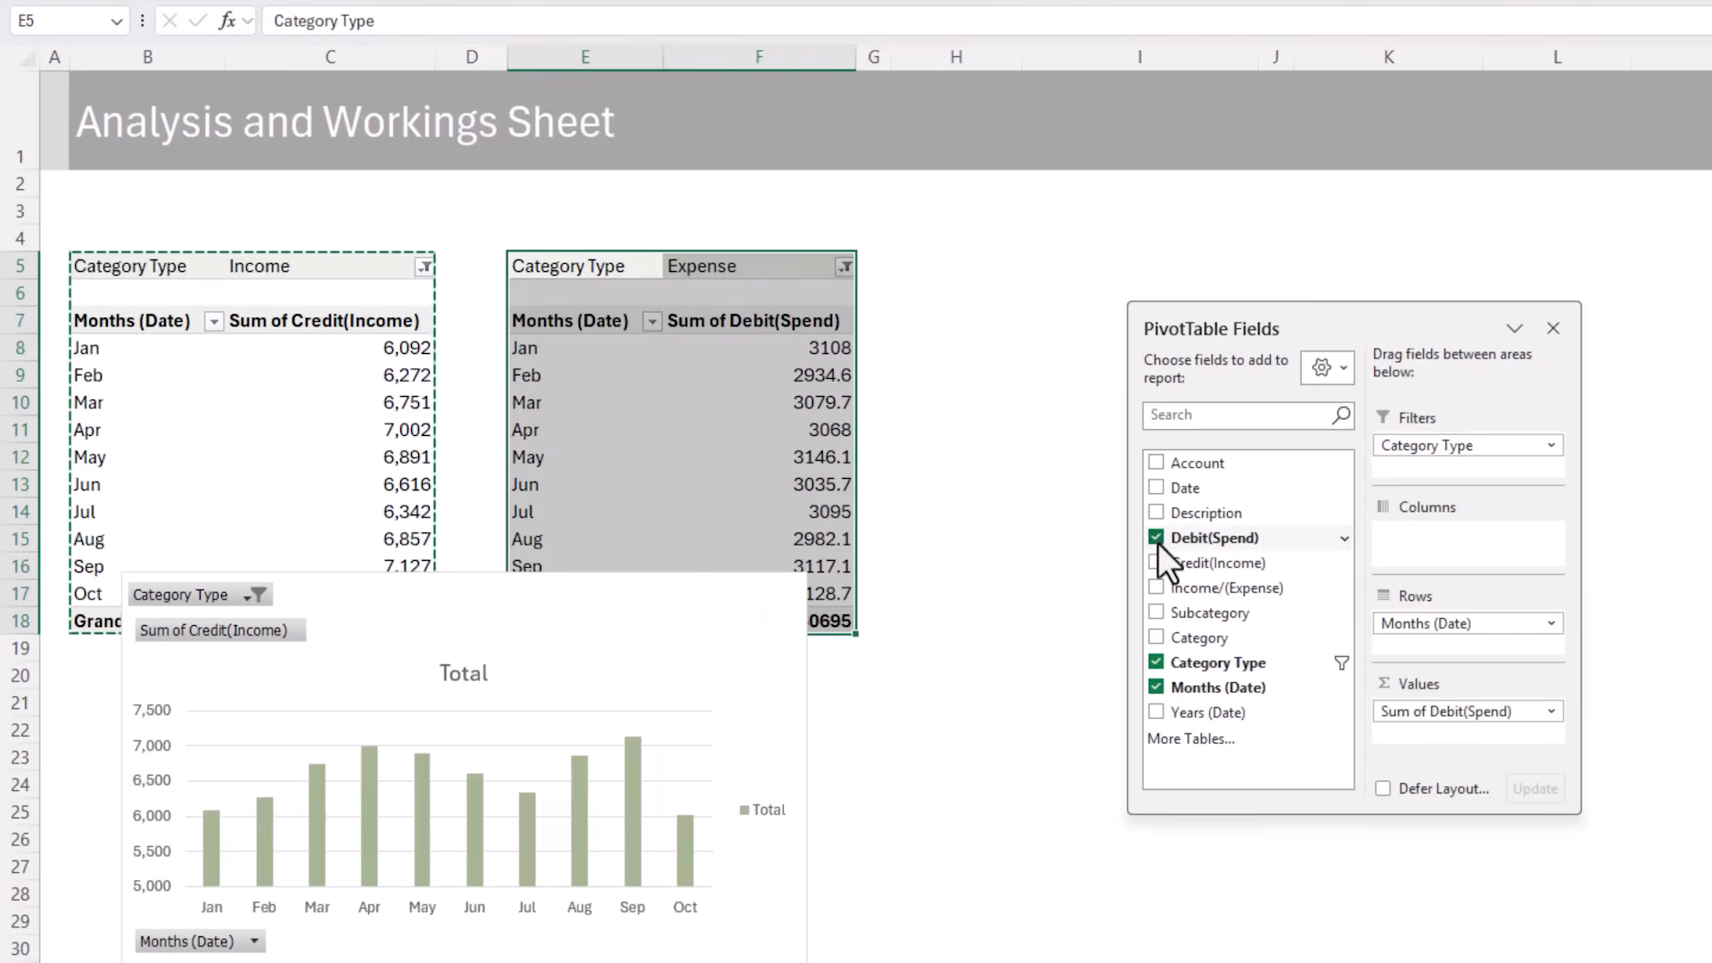
Format the Debit(Spend) values with a thousands separator and 0 decimal places, and apply the light purple style to the Expense PivotTable
left_click(775, 375)
right_click(776, 375)
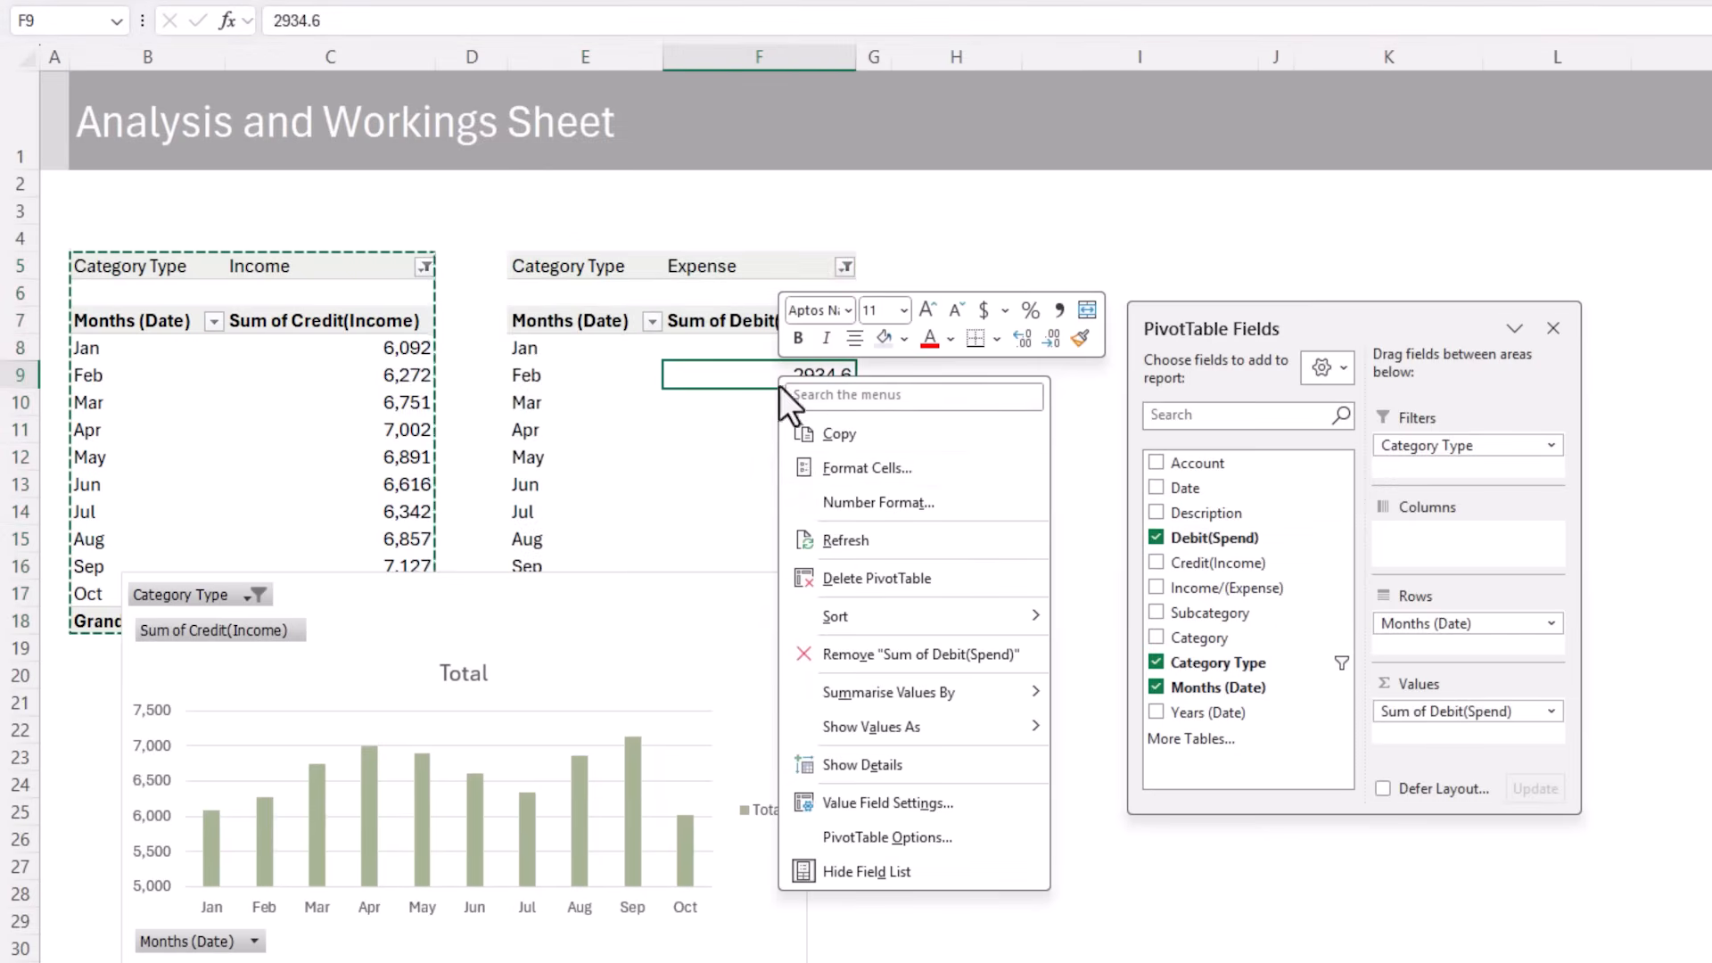
left_click(813, 497)
left_click(602, 319)
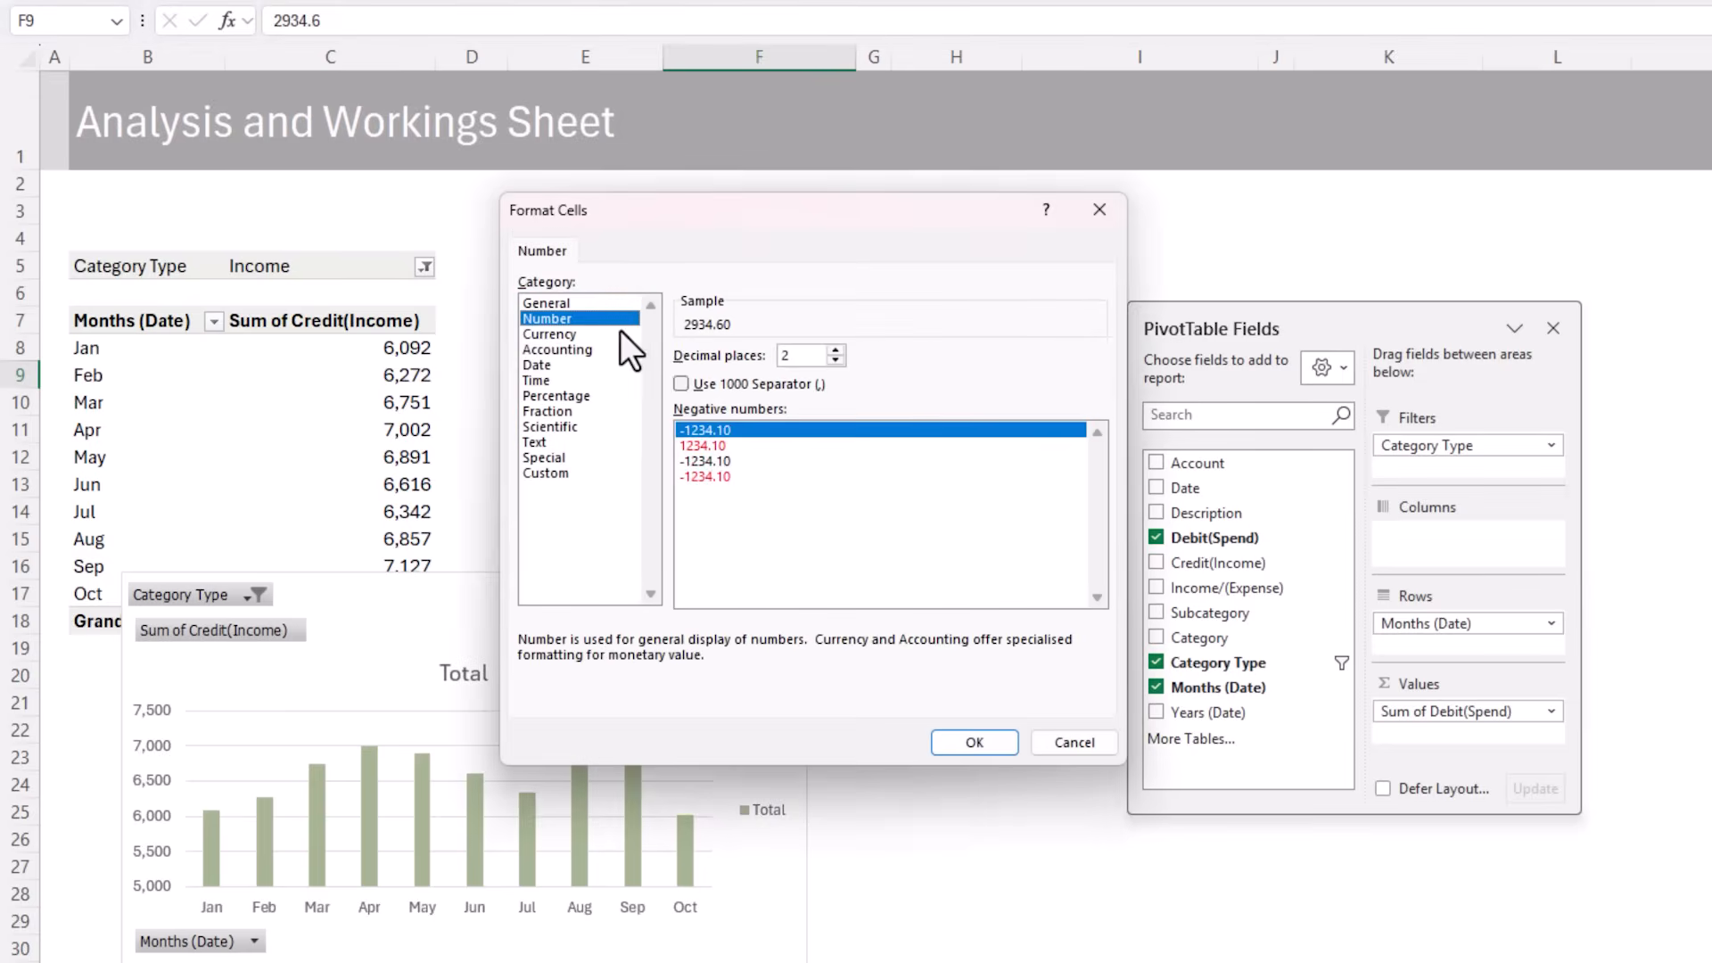
left_click(704, 384)
left_click(833, 361)
left_click(832, 360)
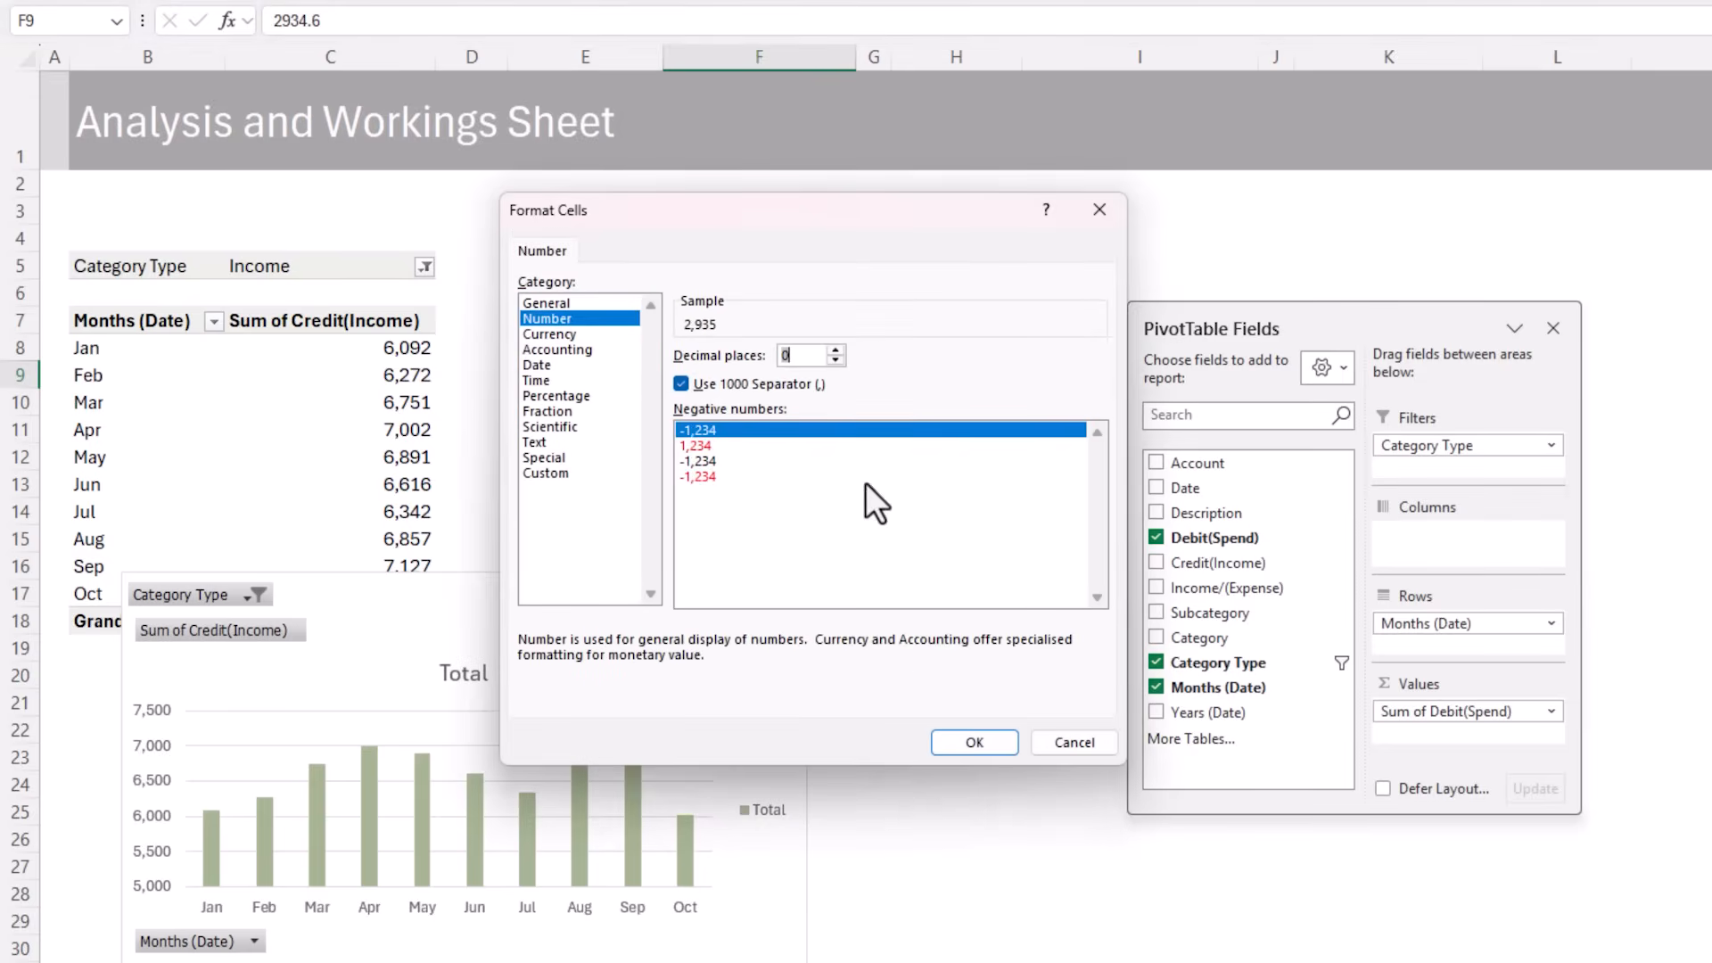
left_click(943, 733)
left_click(1248, 22)
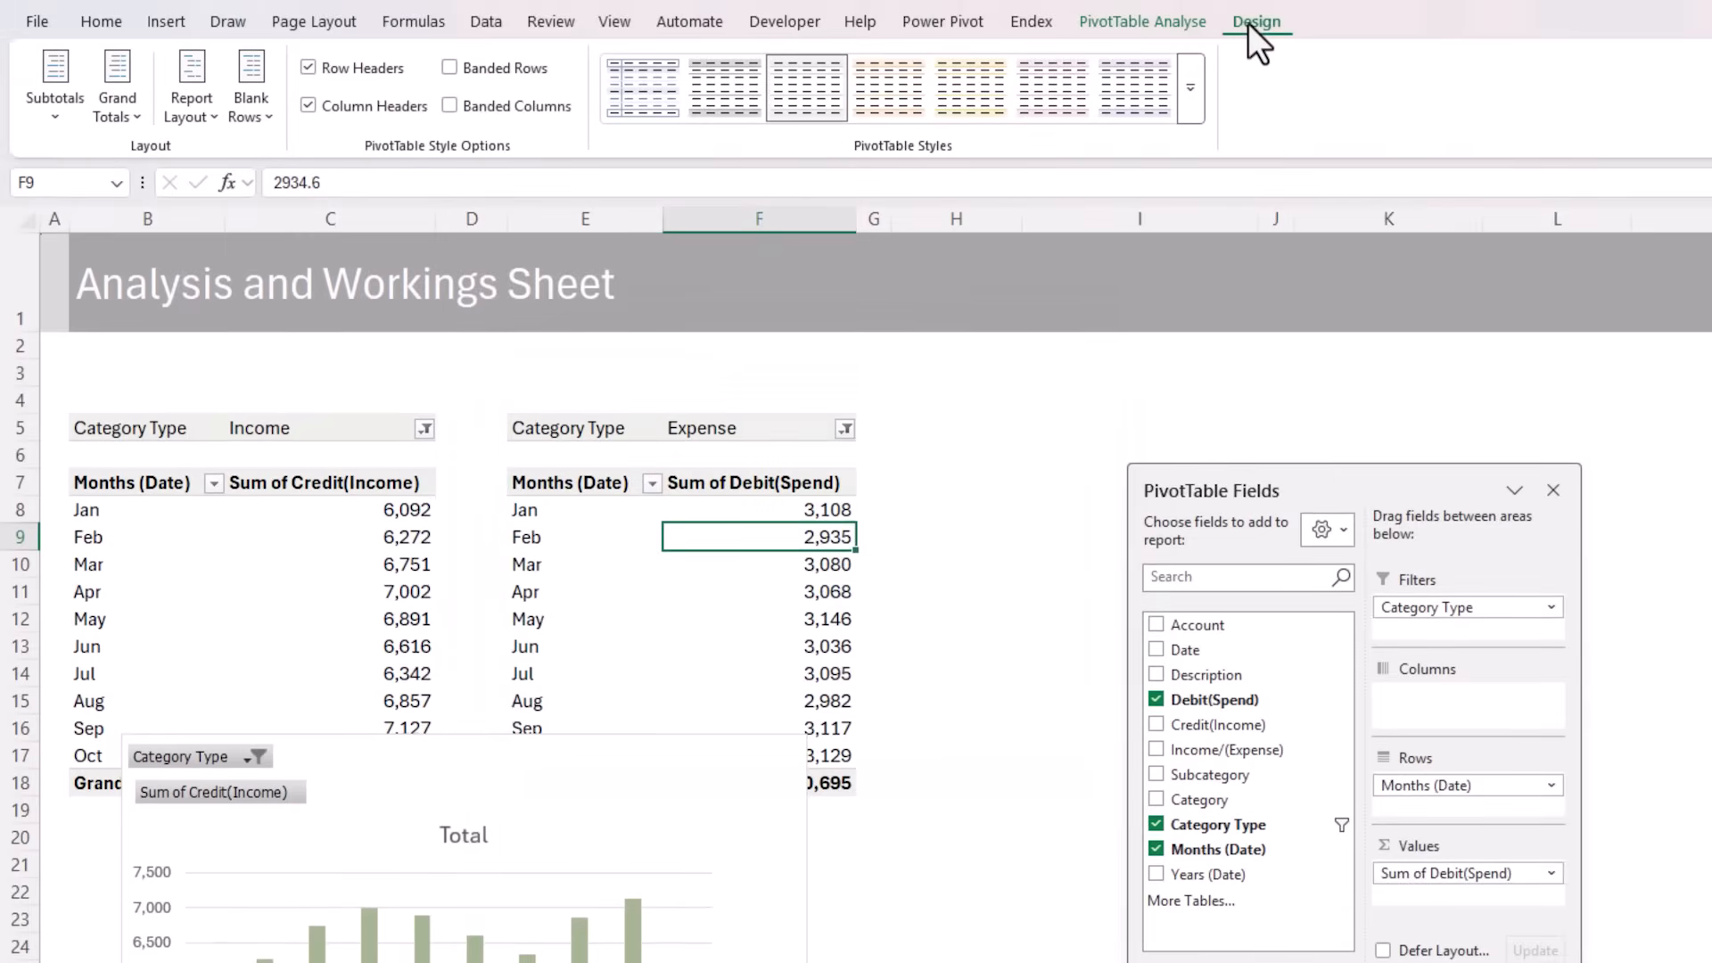
left_click(1163, 78)
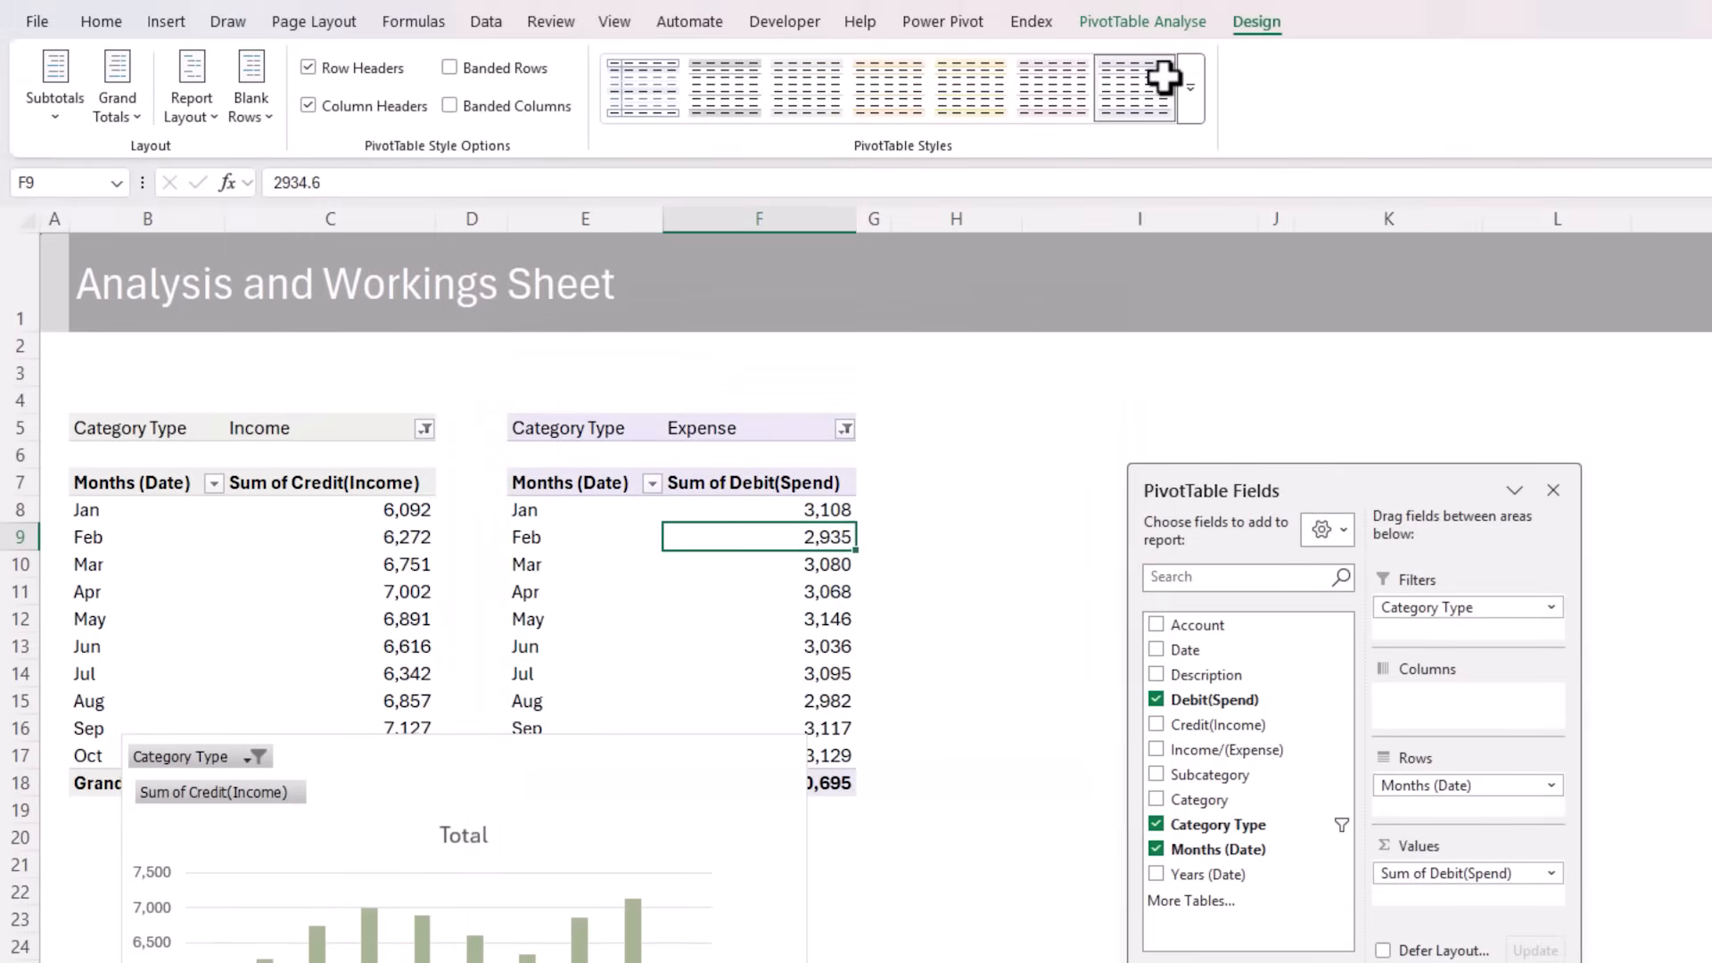
Insert a clustered column PivotChart from the Expense PivotTable and place it beside the income chart
left_click(166, 23)
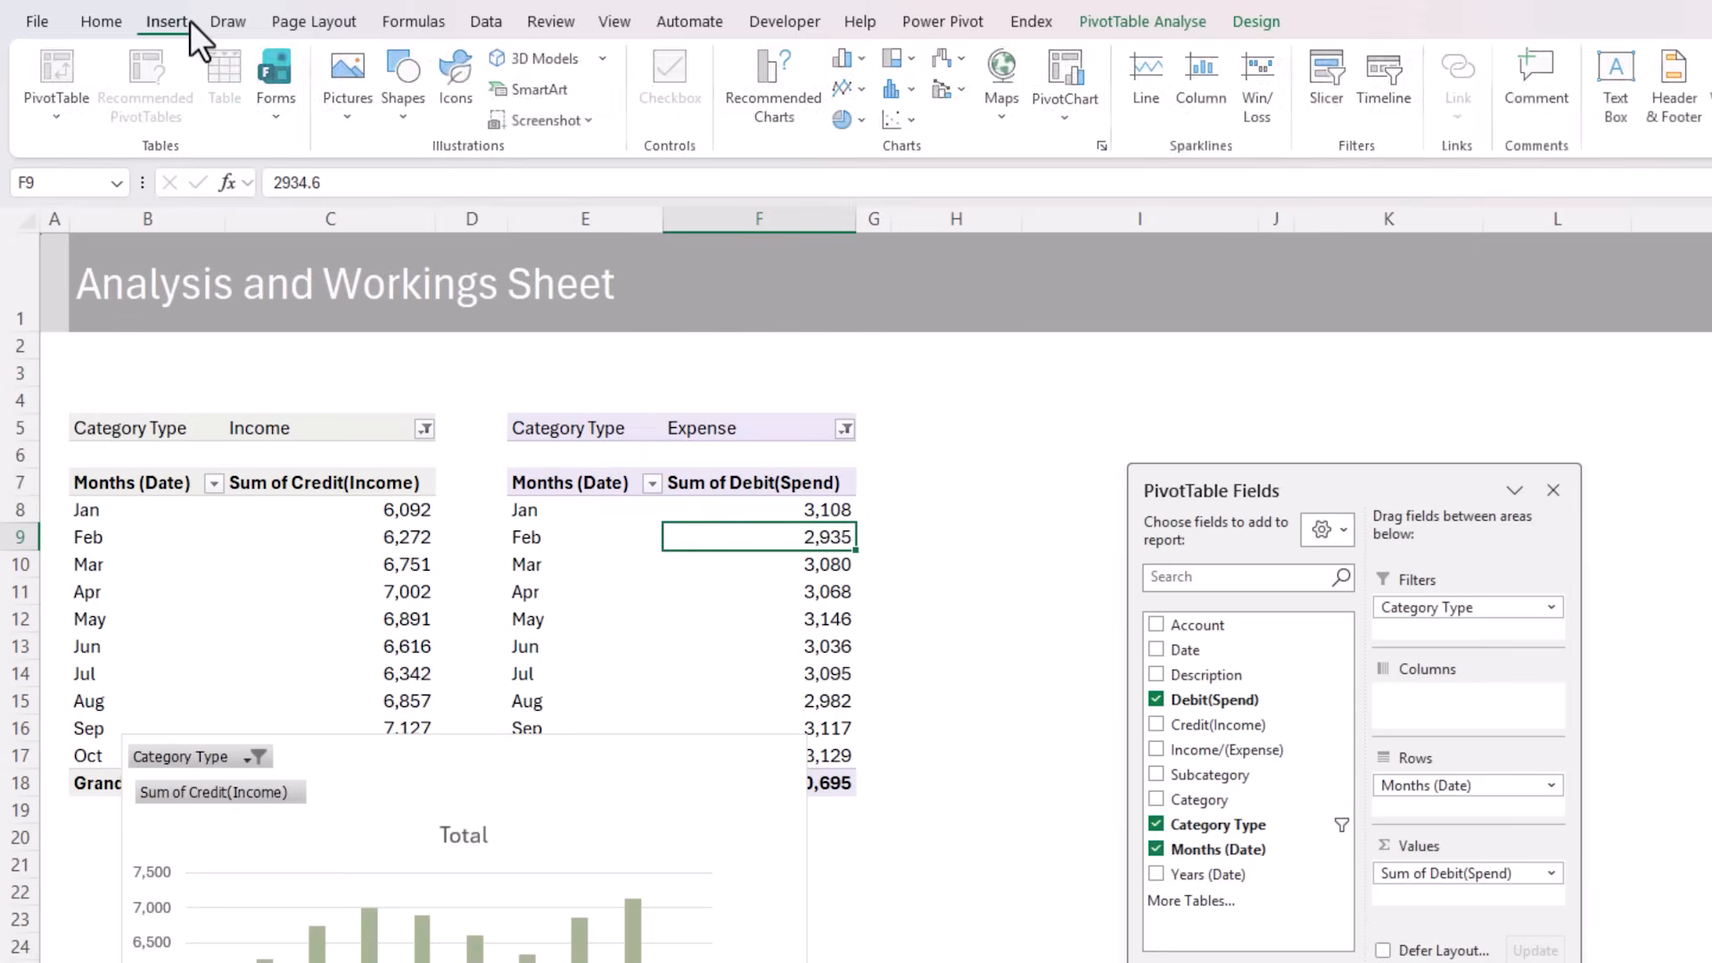
left_click(847, 59)
left_click(874, 150)
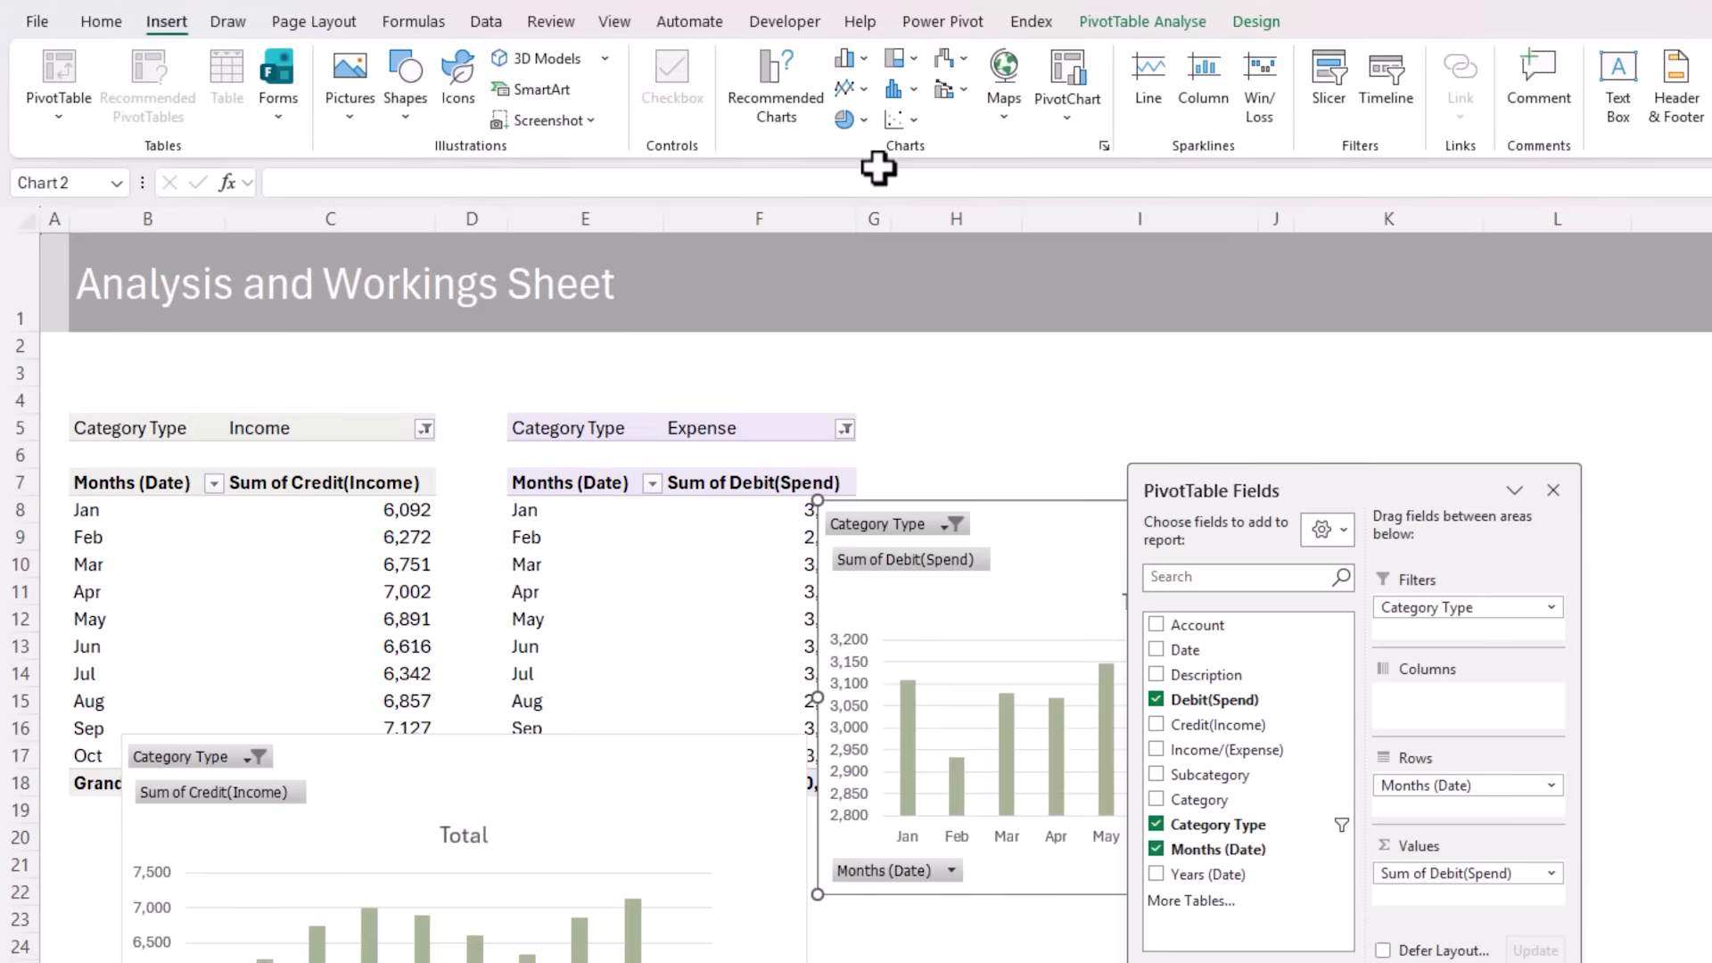
left_click_drag(994, 522, 809, 789)
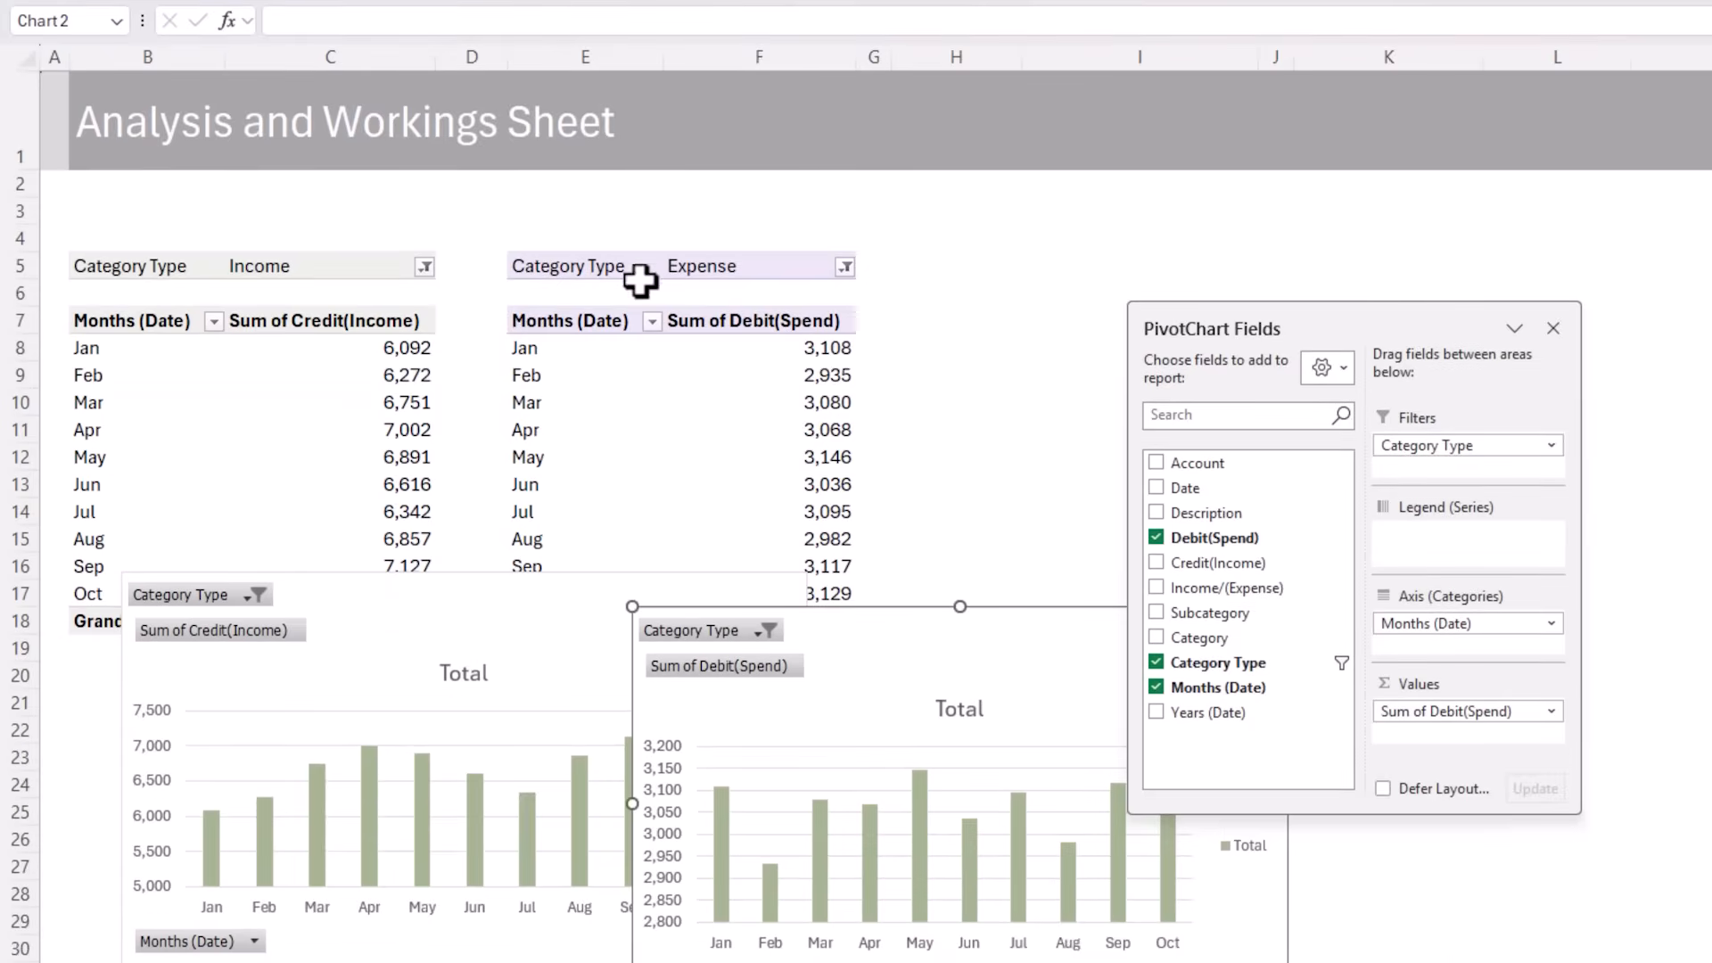
Copy the whole Expense PivotTable and paste the copy at cell H5
left_click_drag(642, 437, 756, 783)
left_click_drag(756, 621, 756, 622)
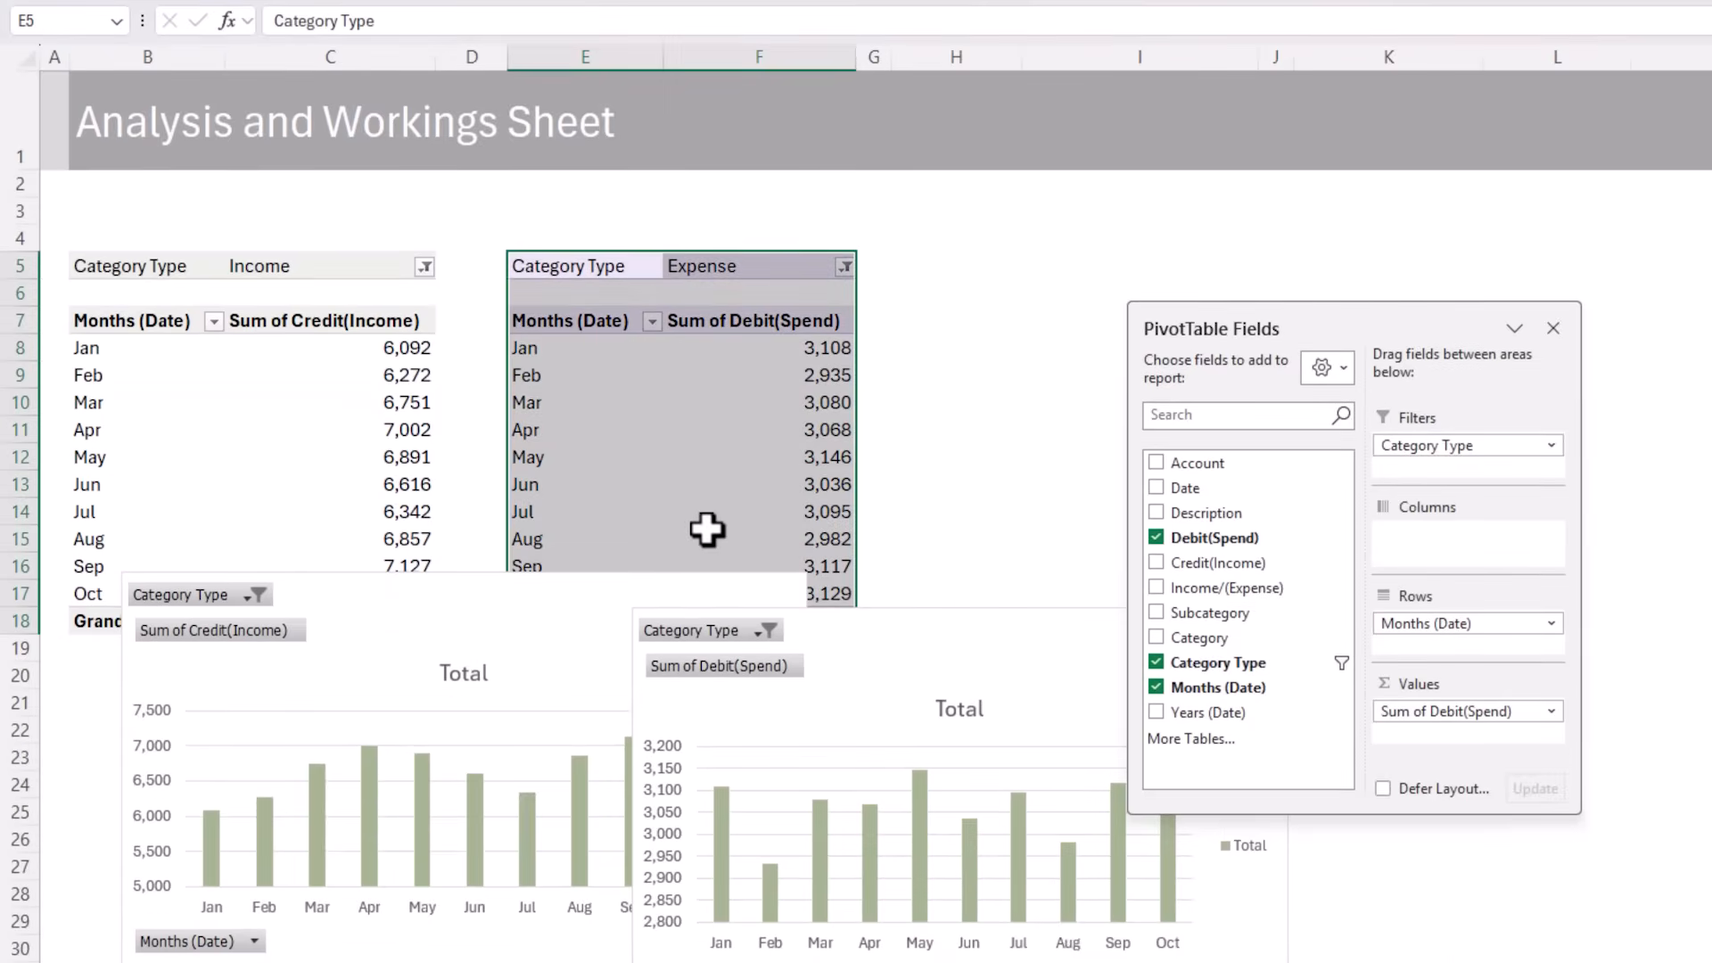
key("ctrl+c")
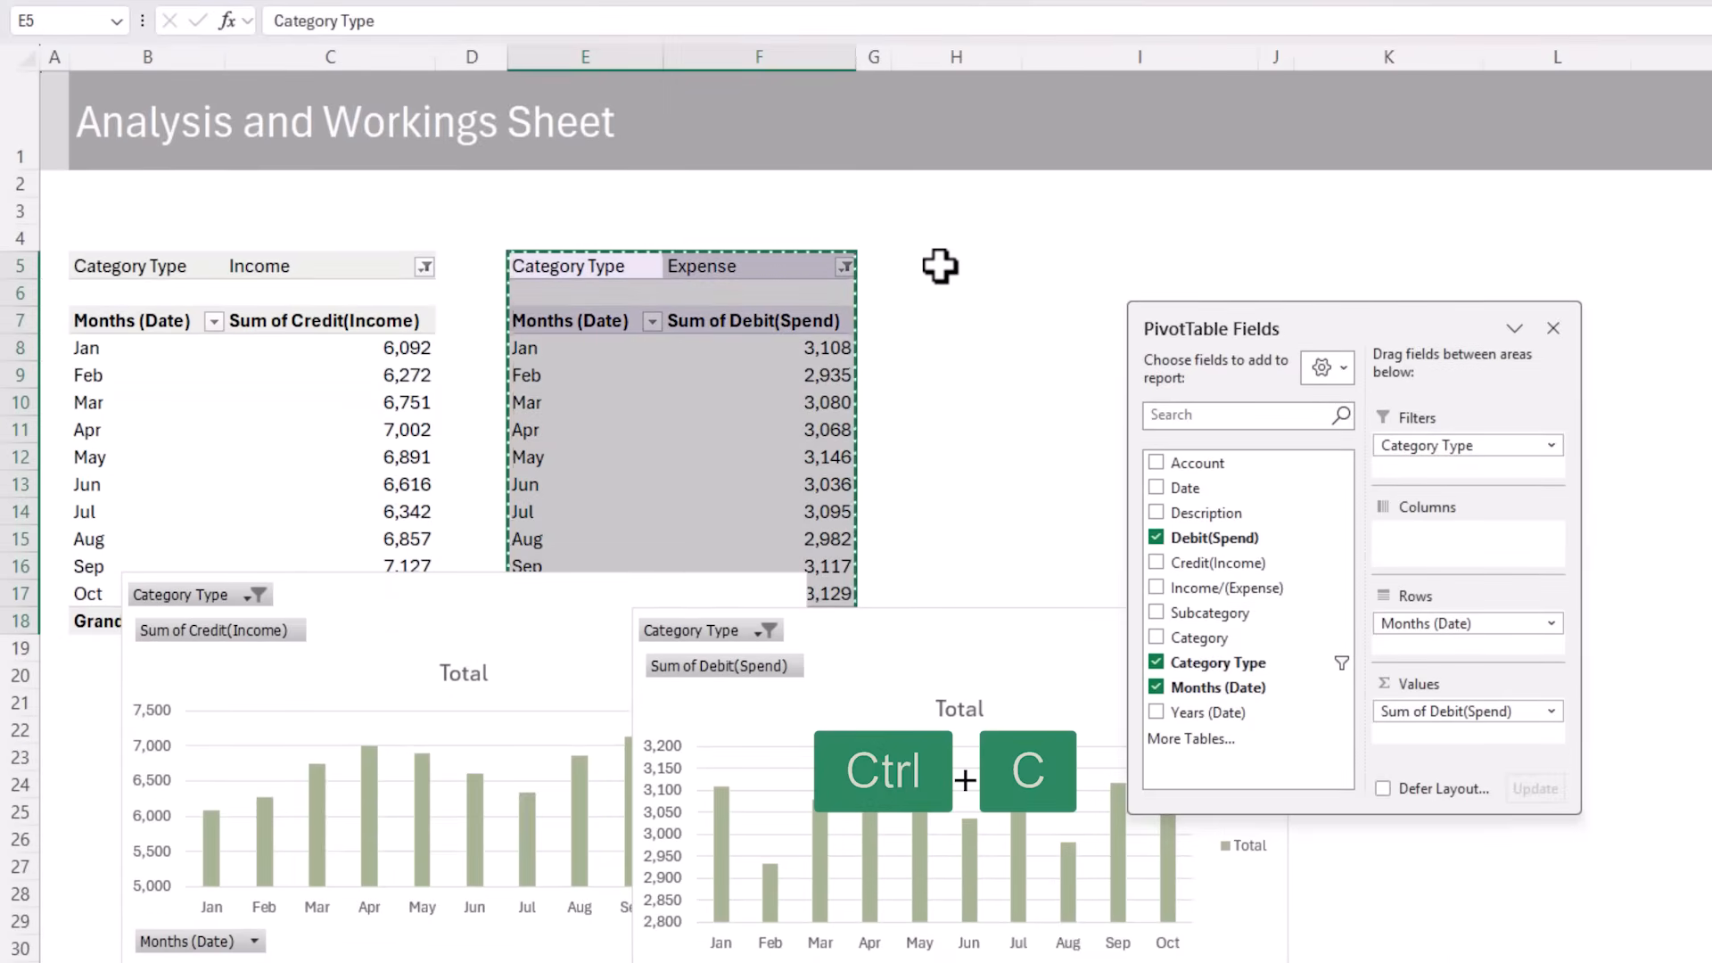
left_click(940, 265)
key("ctrl+v")
Allow multiple items in the new PivotTable's Category Type filter and include both Expense and Income
left_click(1244, 265)
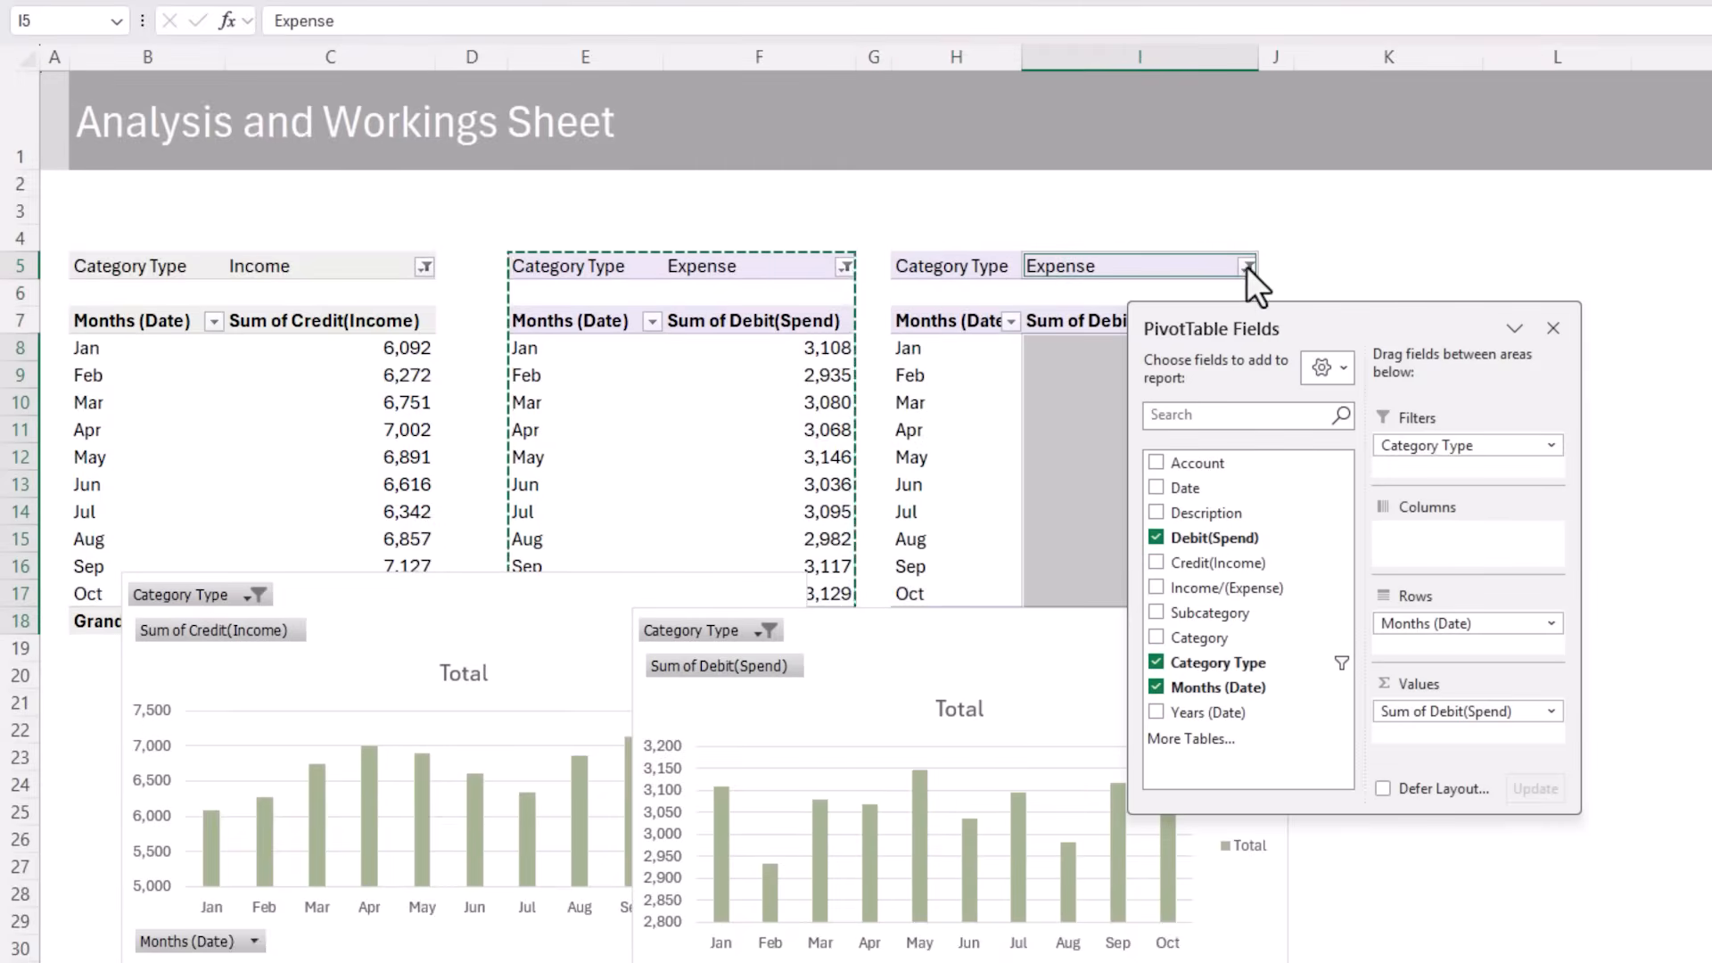
left_click(1246, 267)
left_click(988, 534)
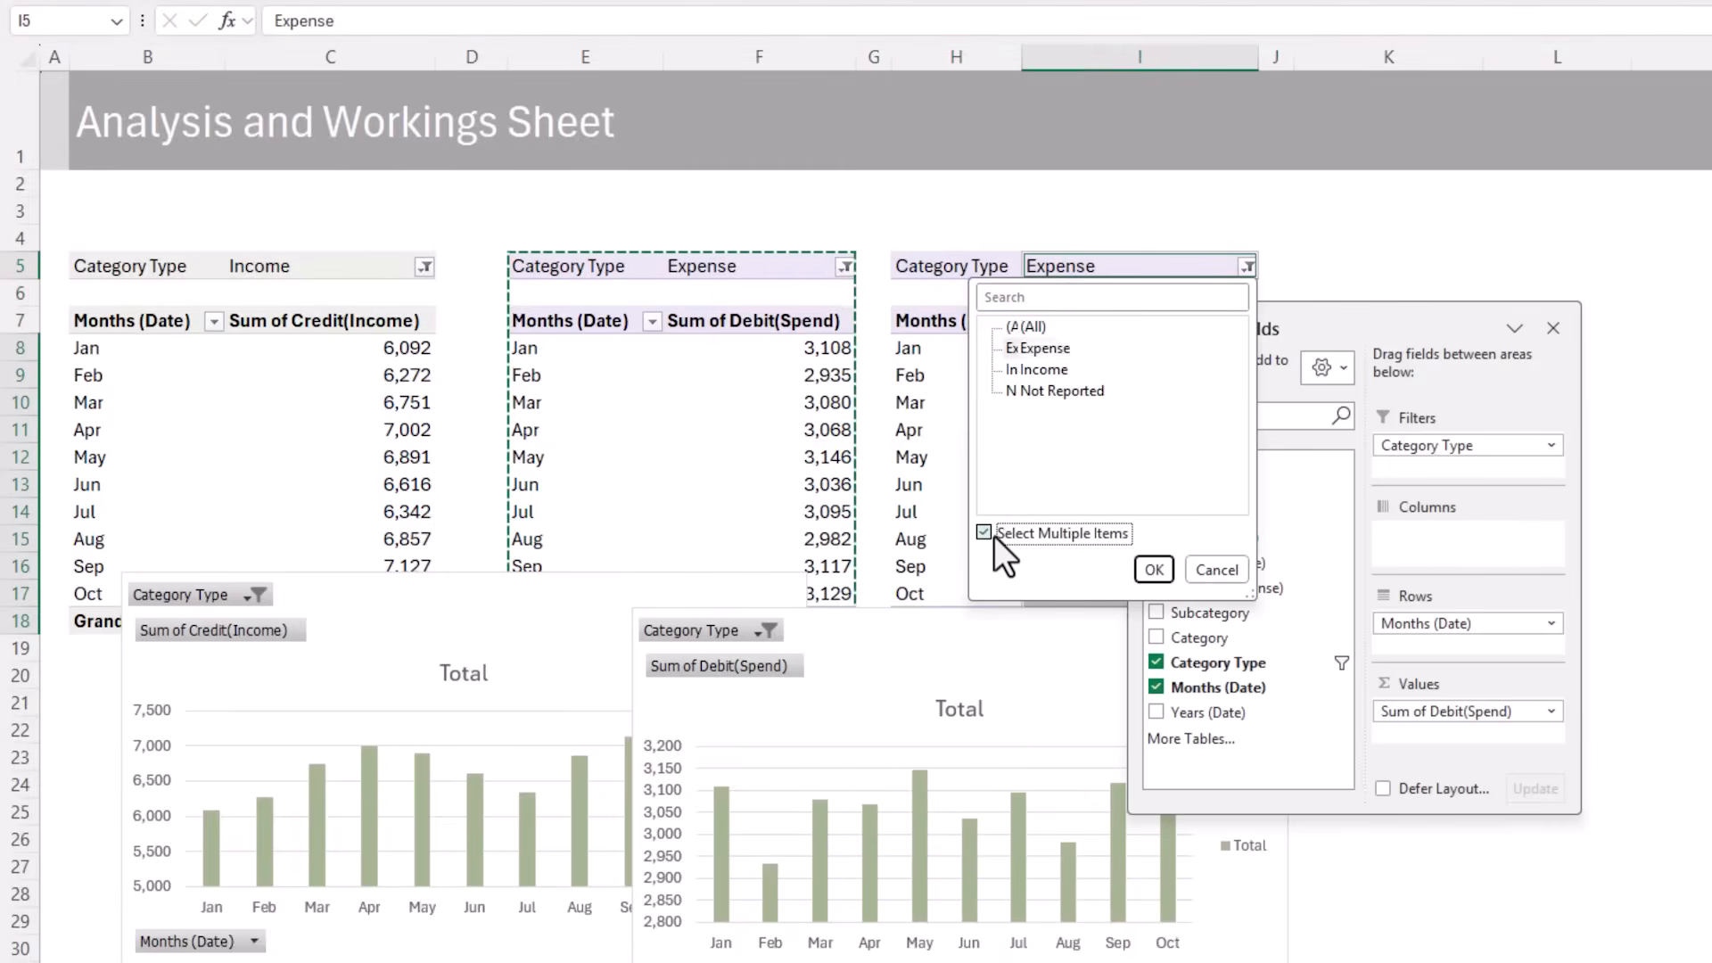
left_click(1011, 370)
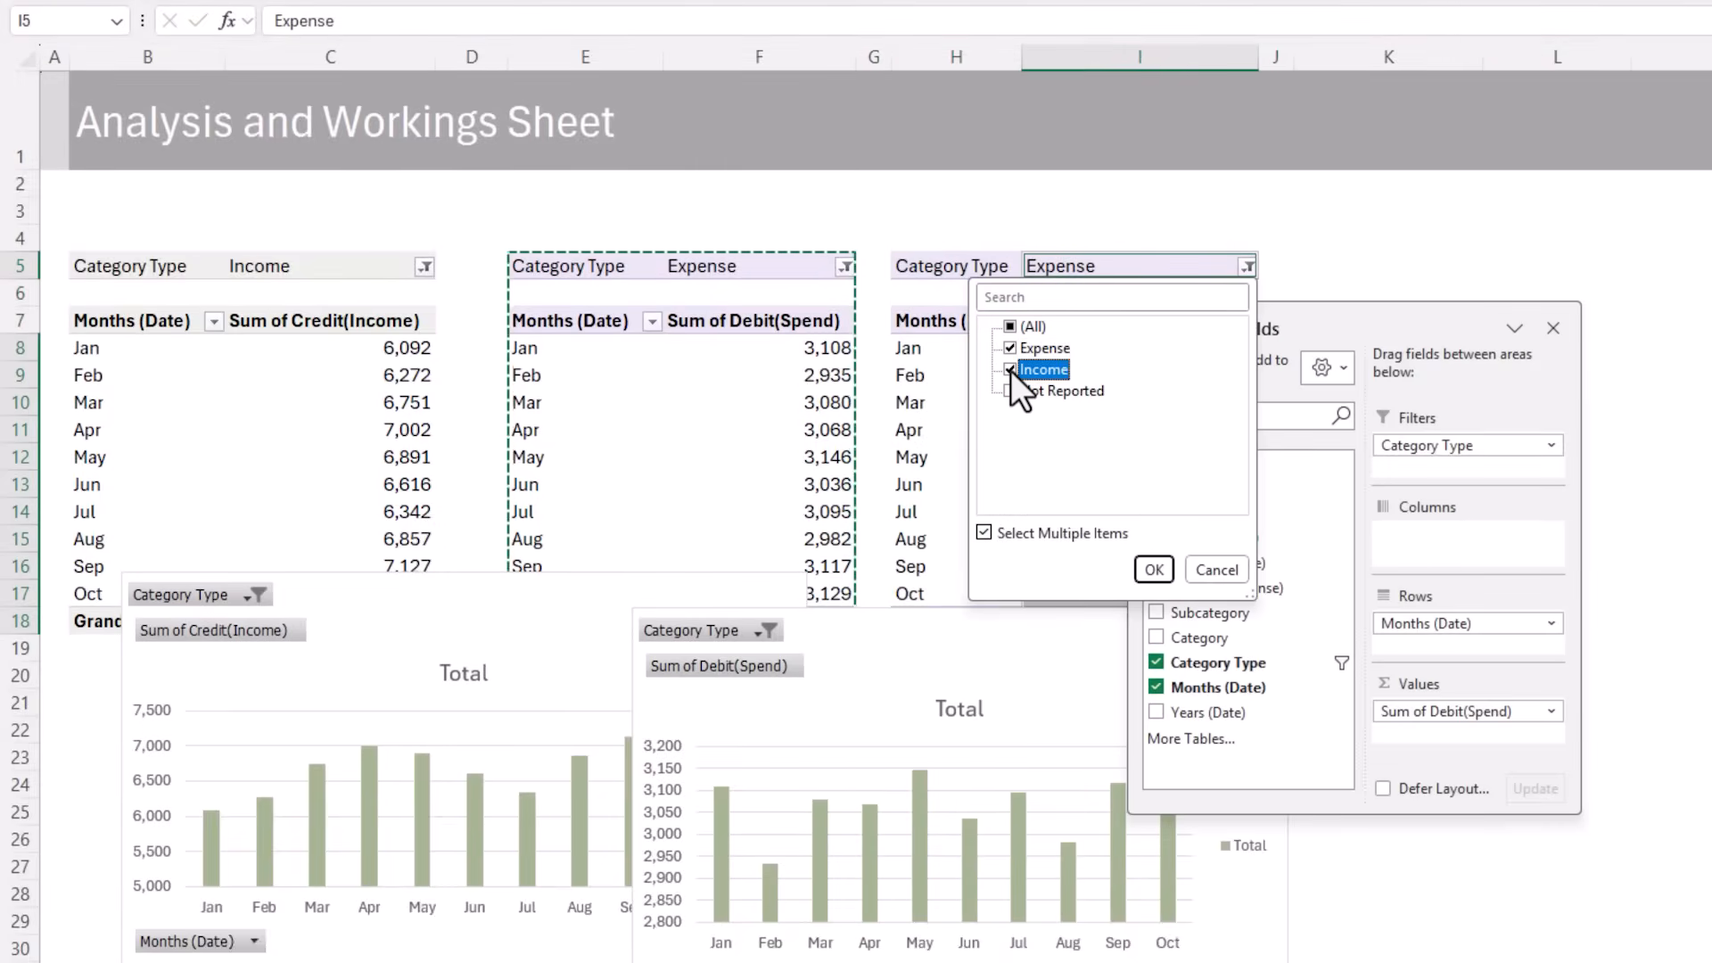
left_click(1150, 574)
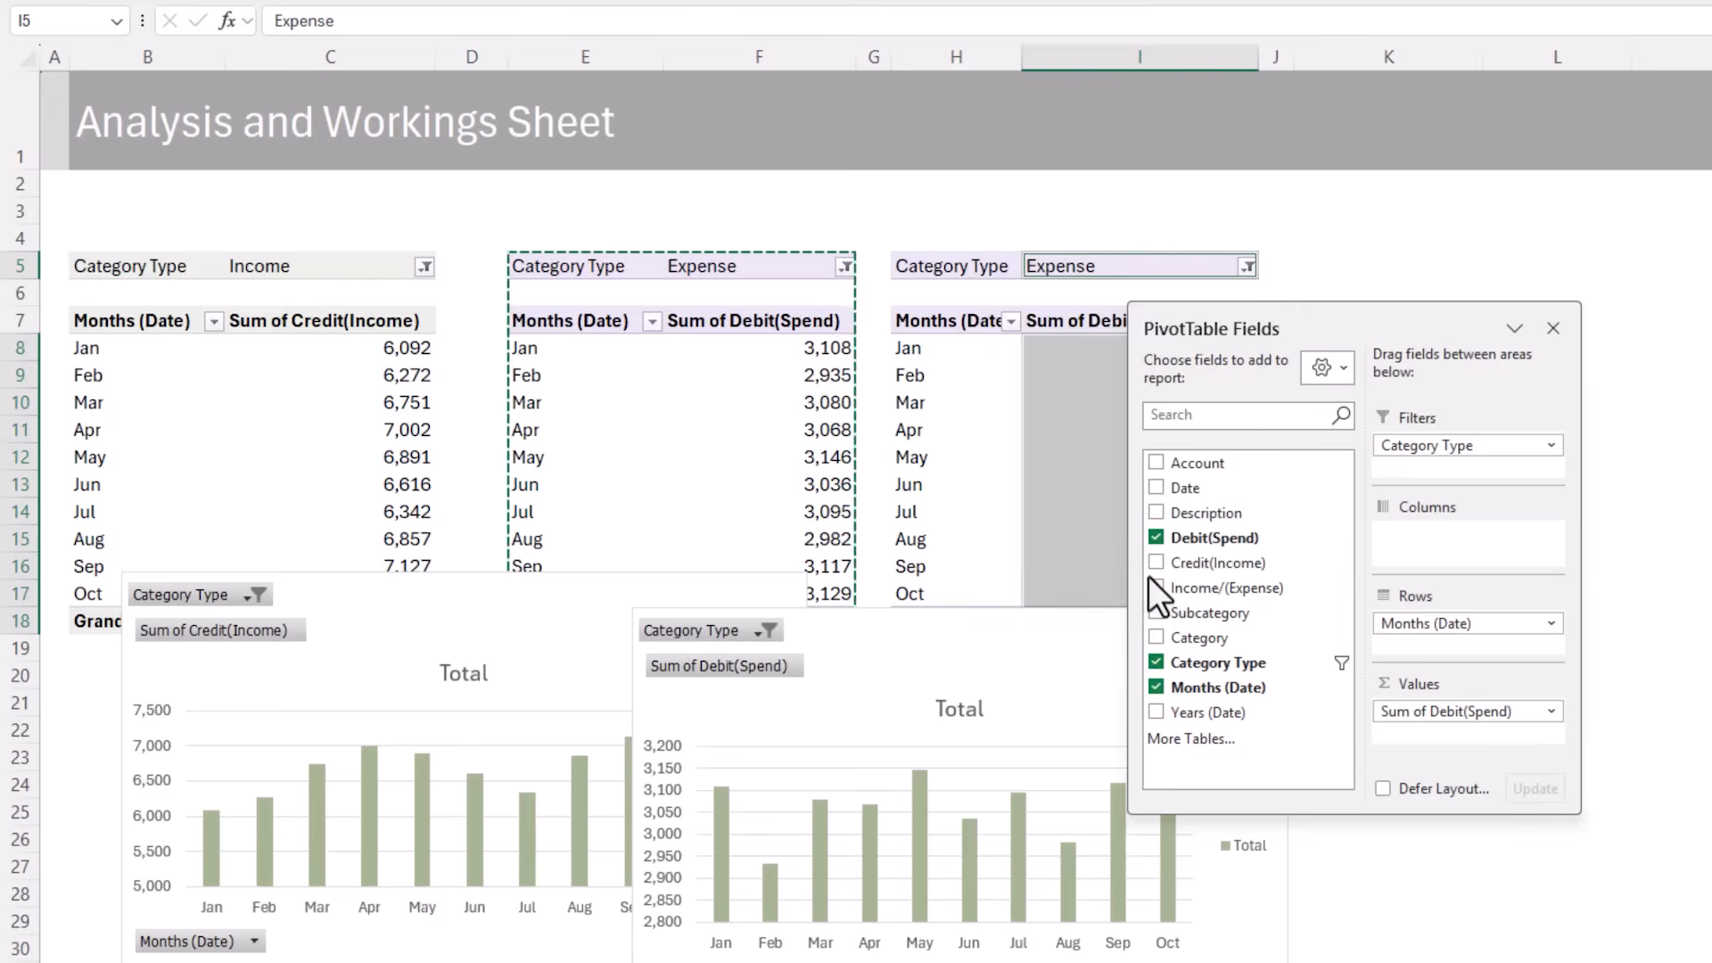
Replace the Debit(Spend) values in the third PivotTable with Income/(Expense), moving the field list clear of the table
left_click_drag(1356, 327, 1479, 253)
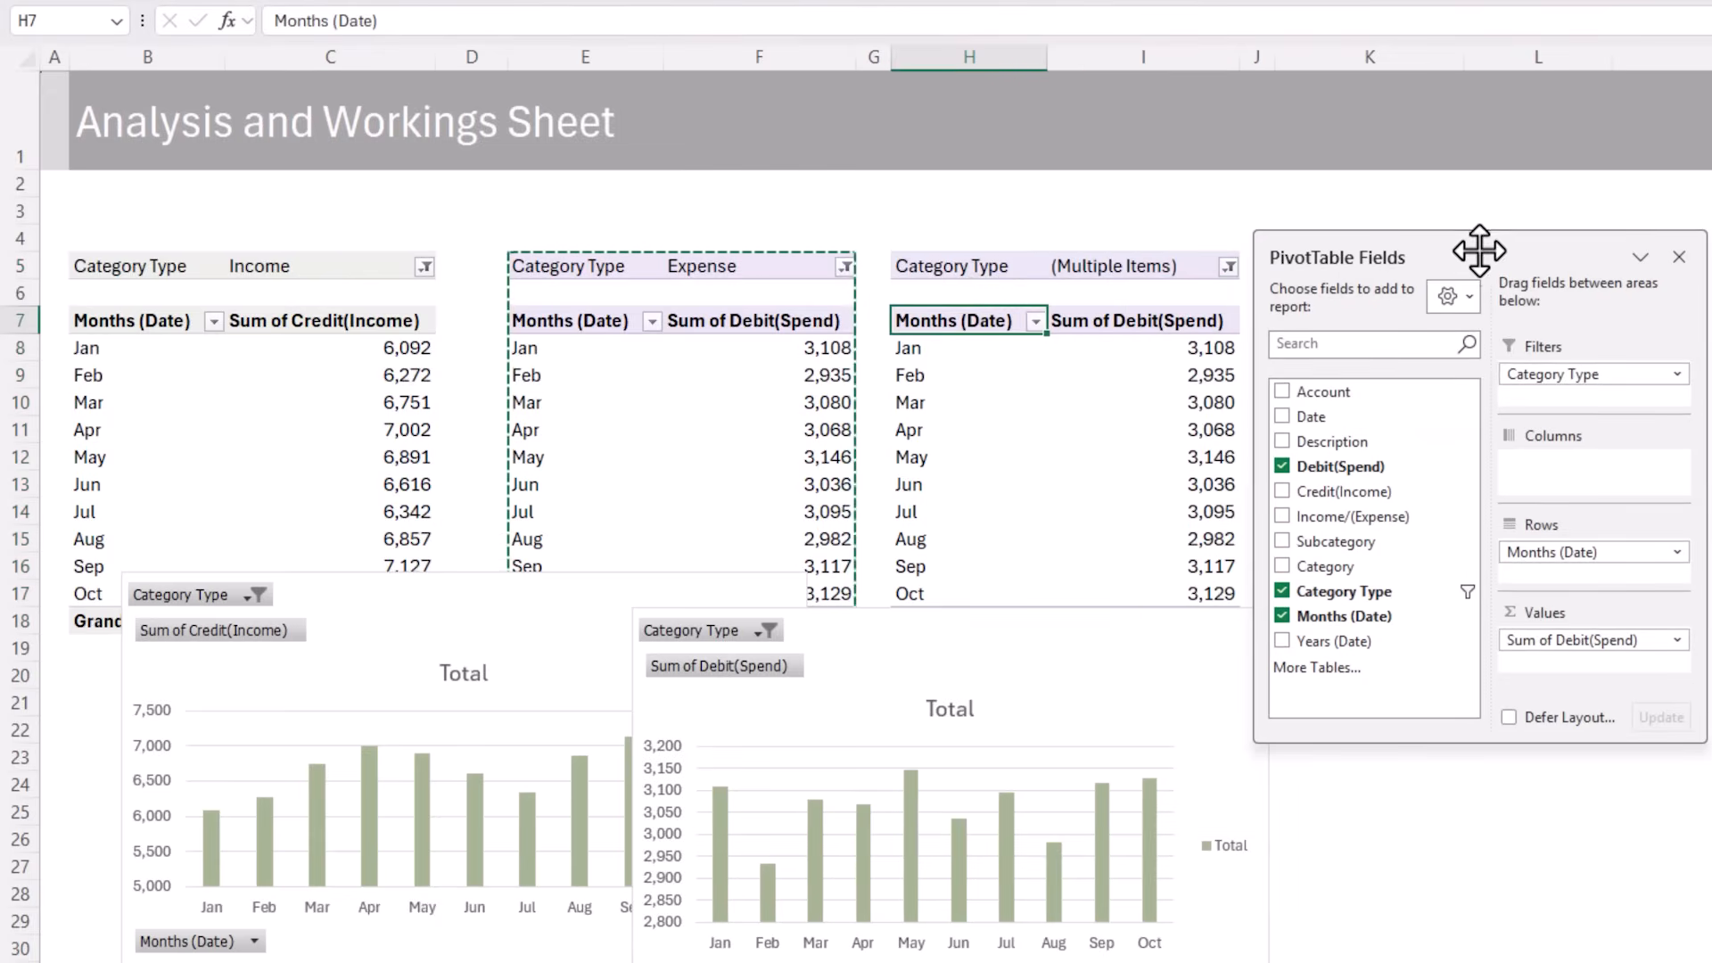
left_click_drag(1567, 592, 1703, 575)
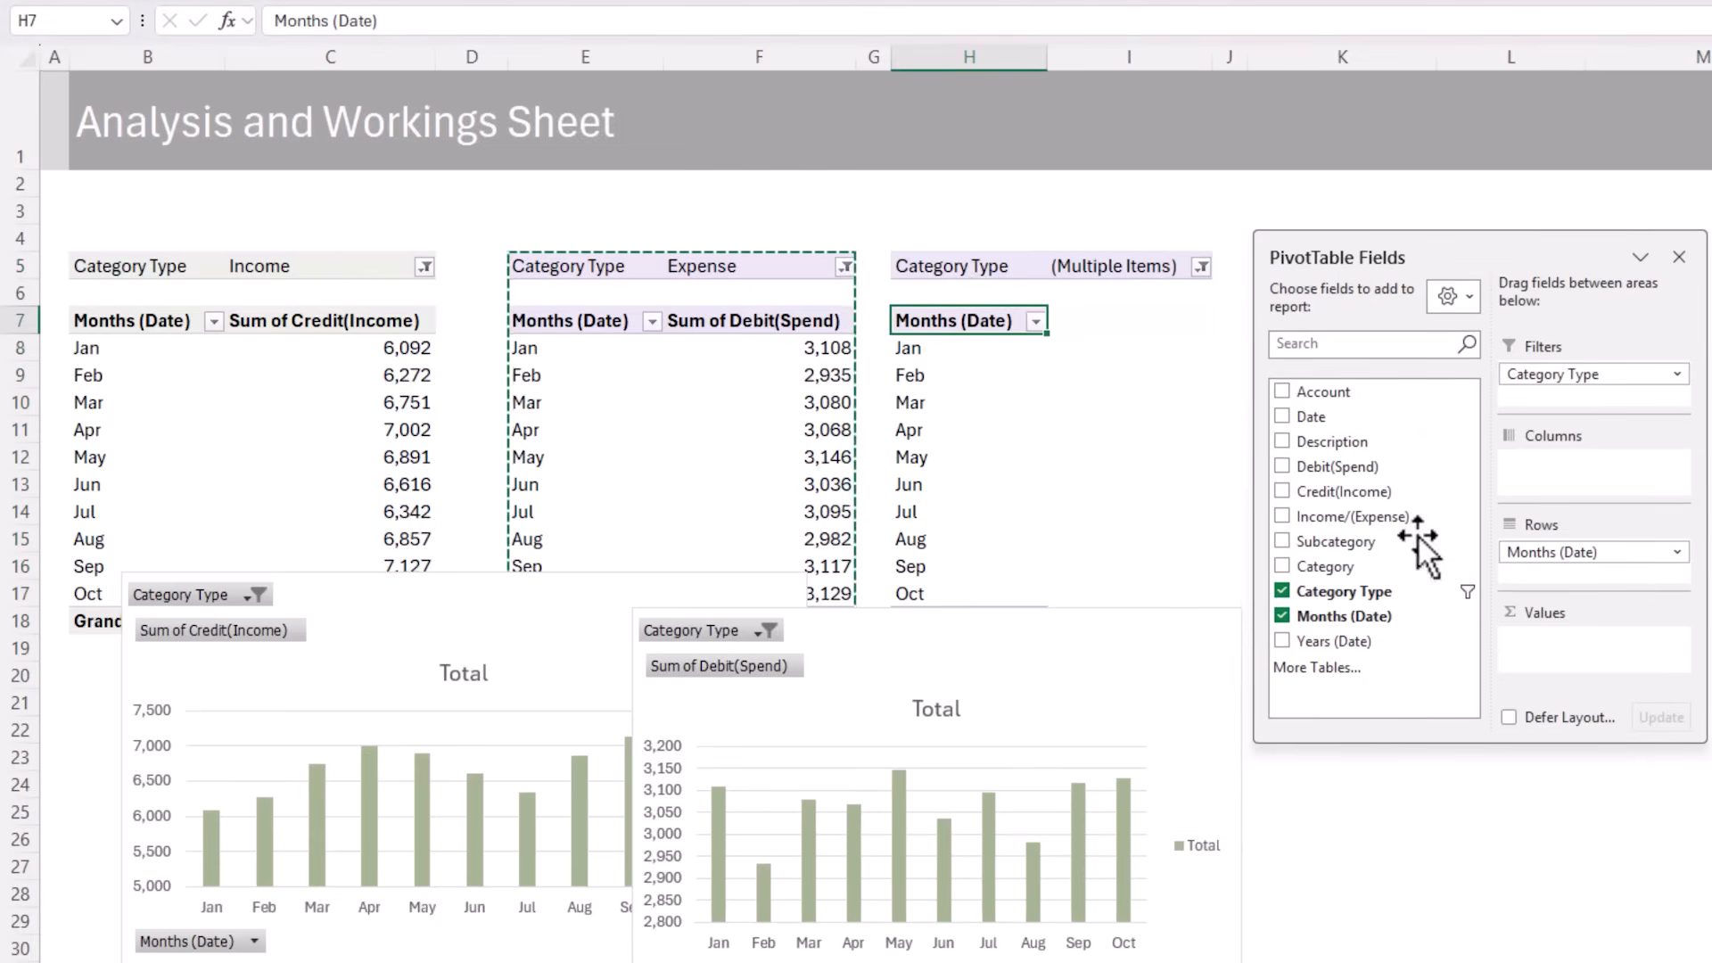
left_click(1282, 517)
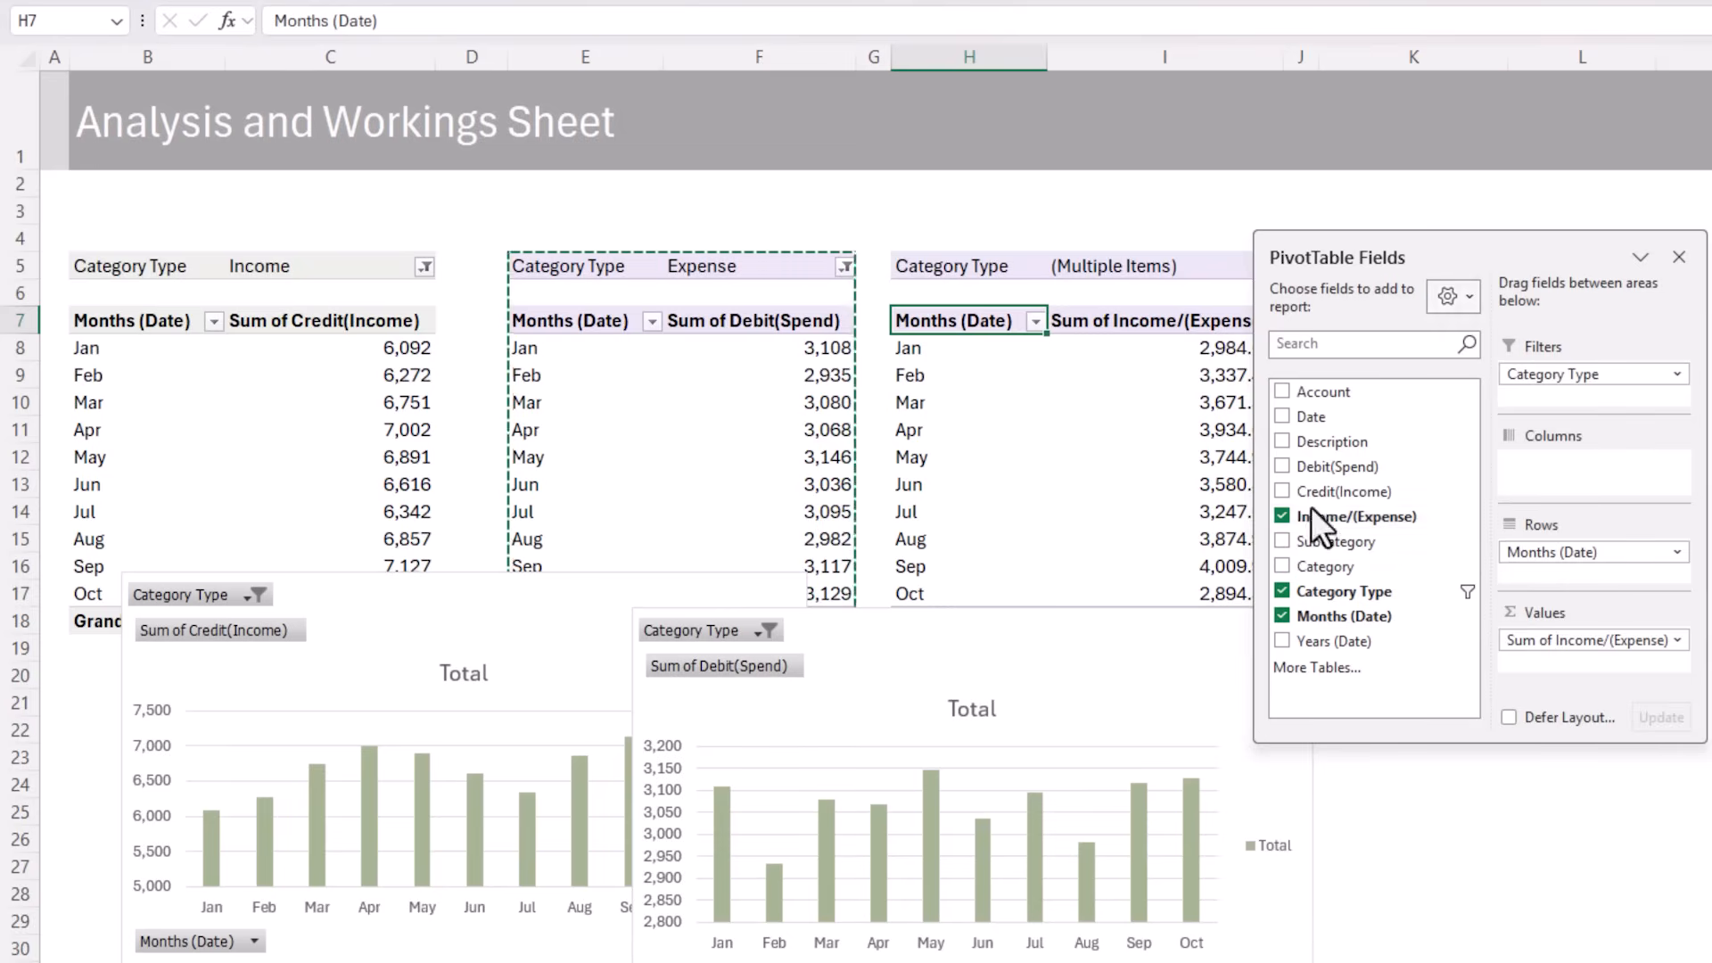
Format the Income/(Expense) values as numbers with a thousands separator and 0 decimal places, and apply the light pink style to that PivotTable
left_click(1214, 375)
right_click(1214, 374)
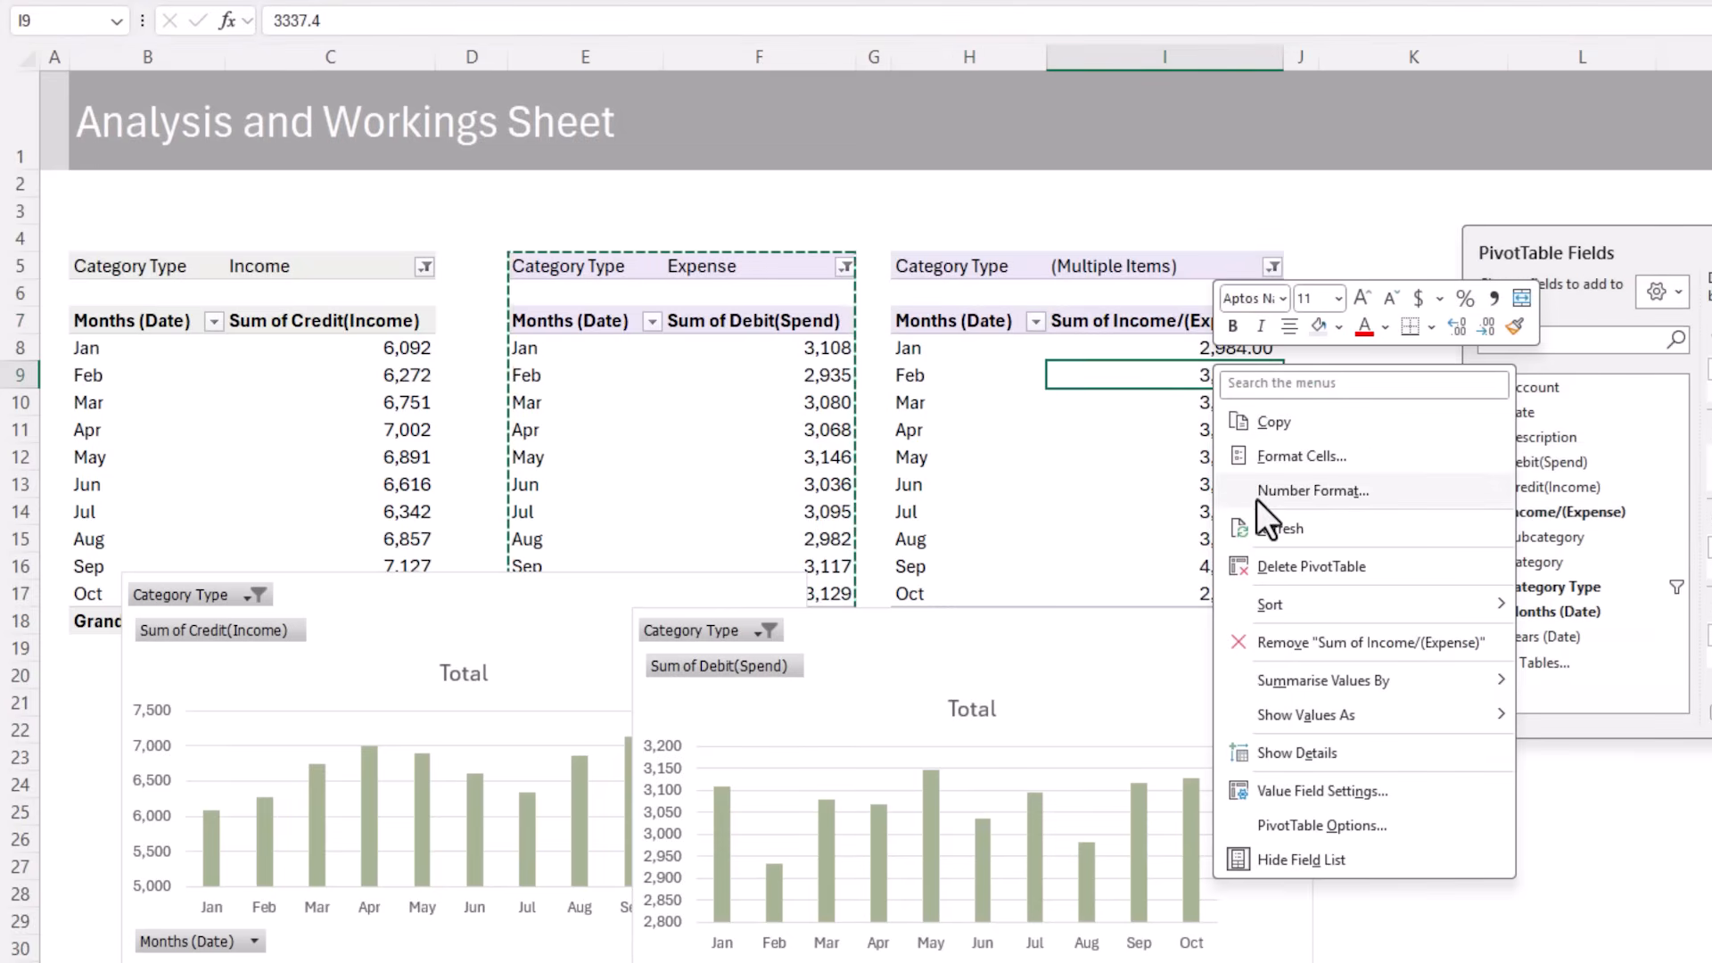
left_click(1257, 493)
left_click(1026, 321)
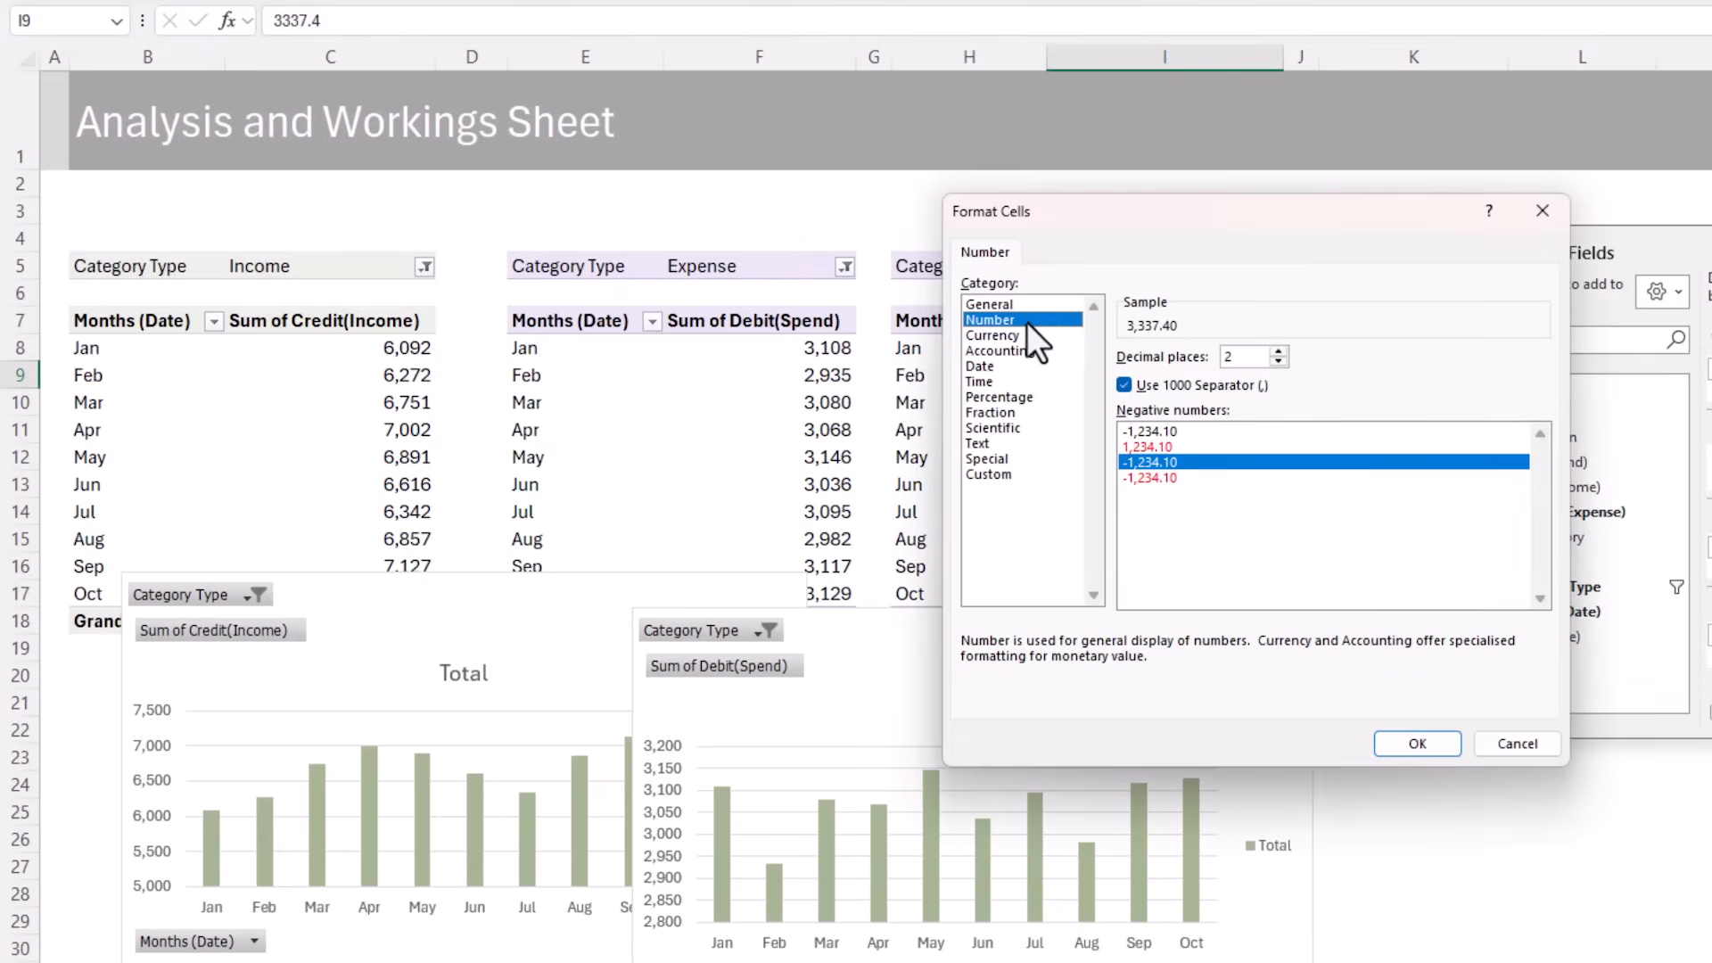
left_click(1278, 362)
left_click(1278, 362)
left_click(1409, 743)
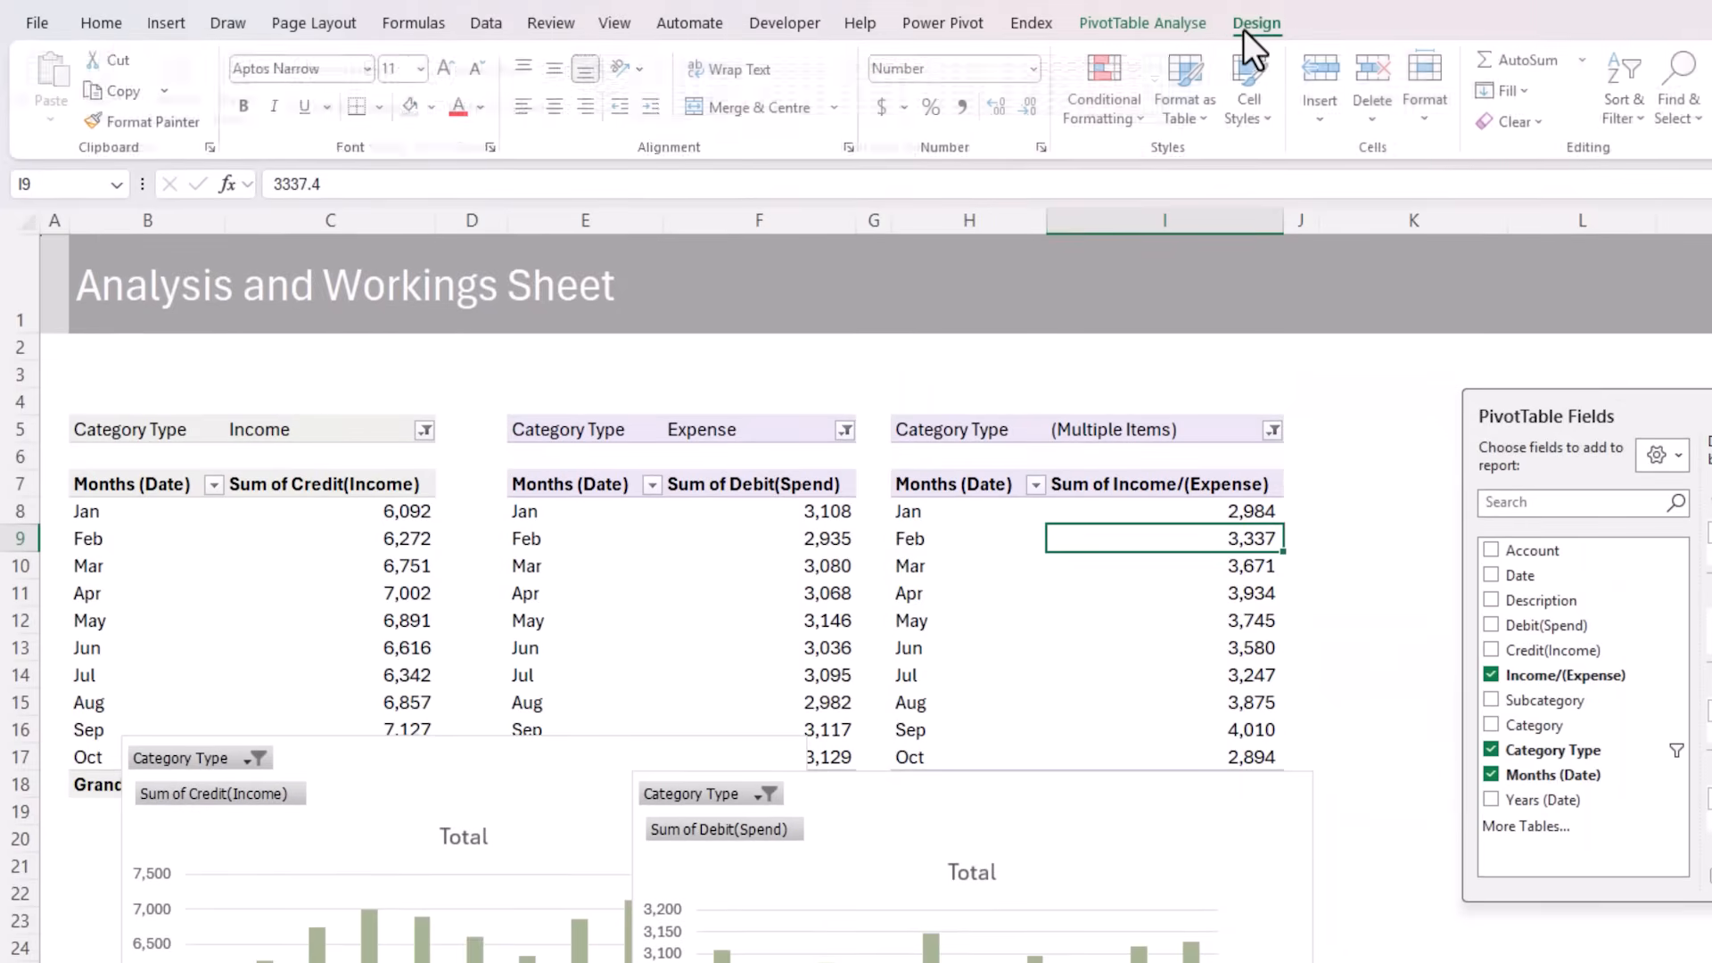
left_click(1245, 27)
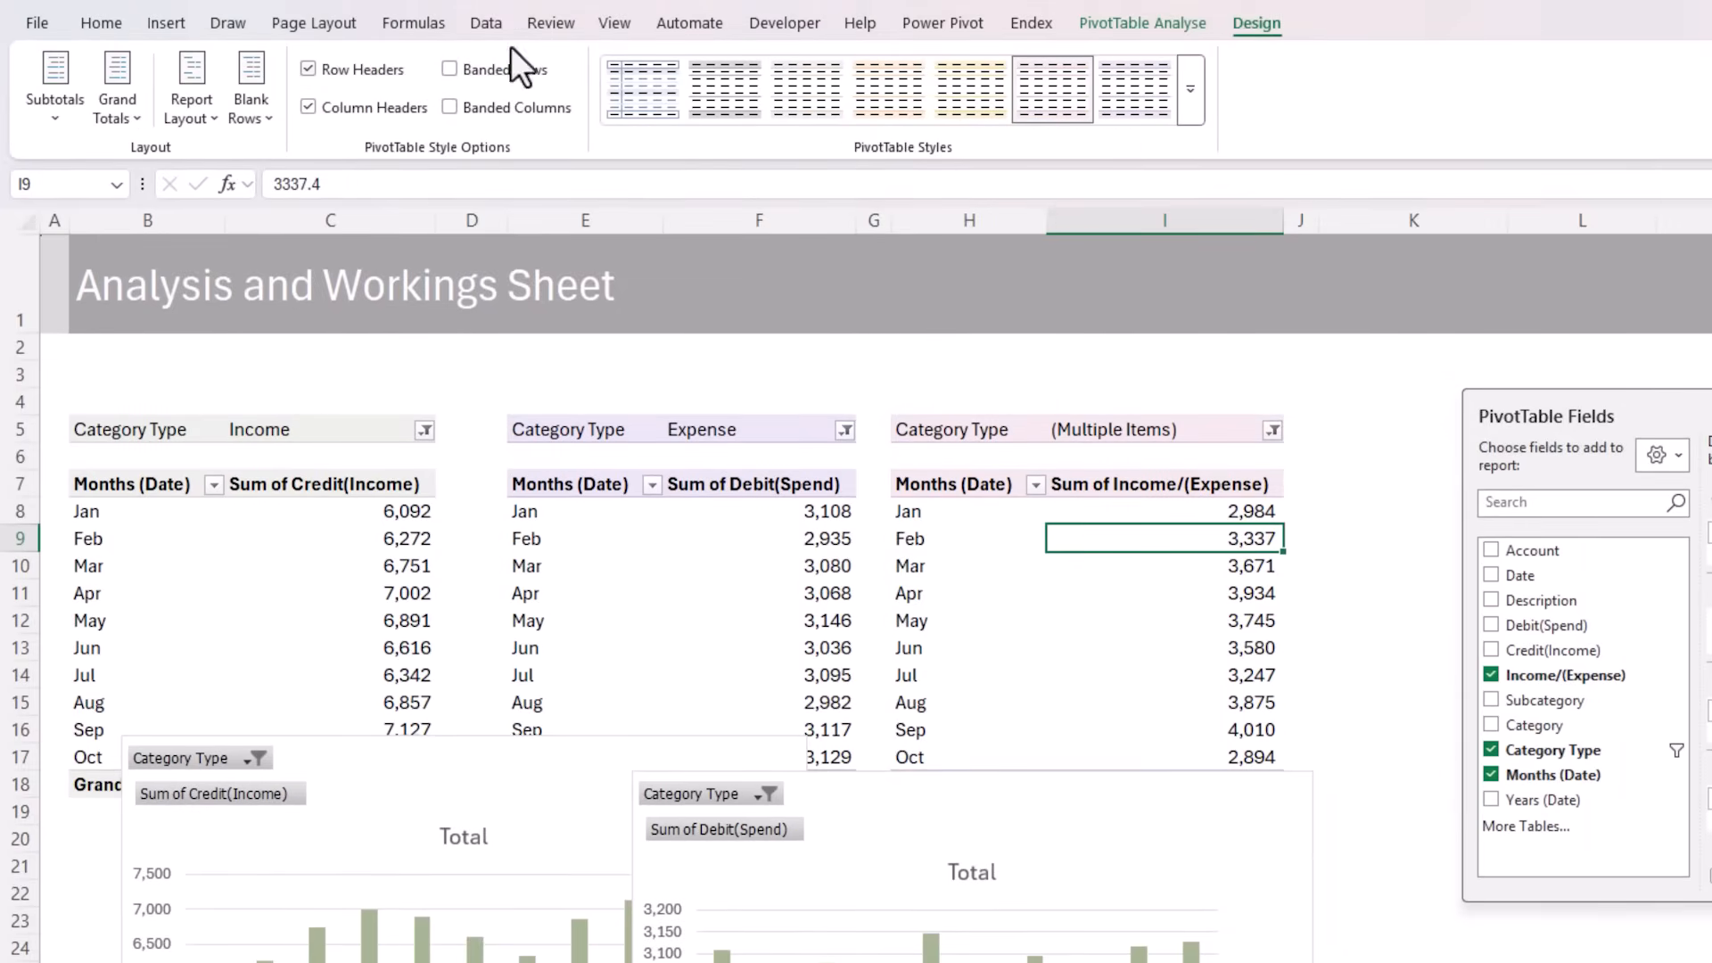
Insert a clustered column PivotChart from the Income/(Expense) PivotTable and place it below the table, next to the other charts
left_click(184, 23)
left_click(853, 56)
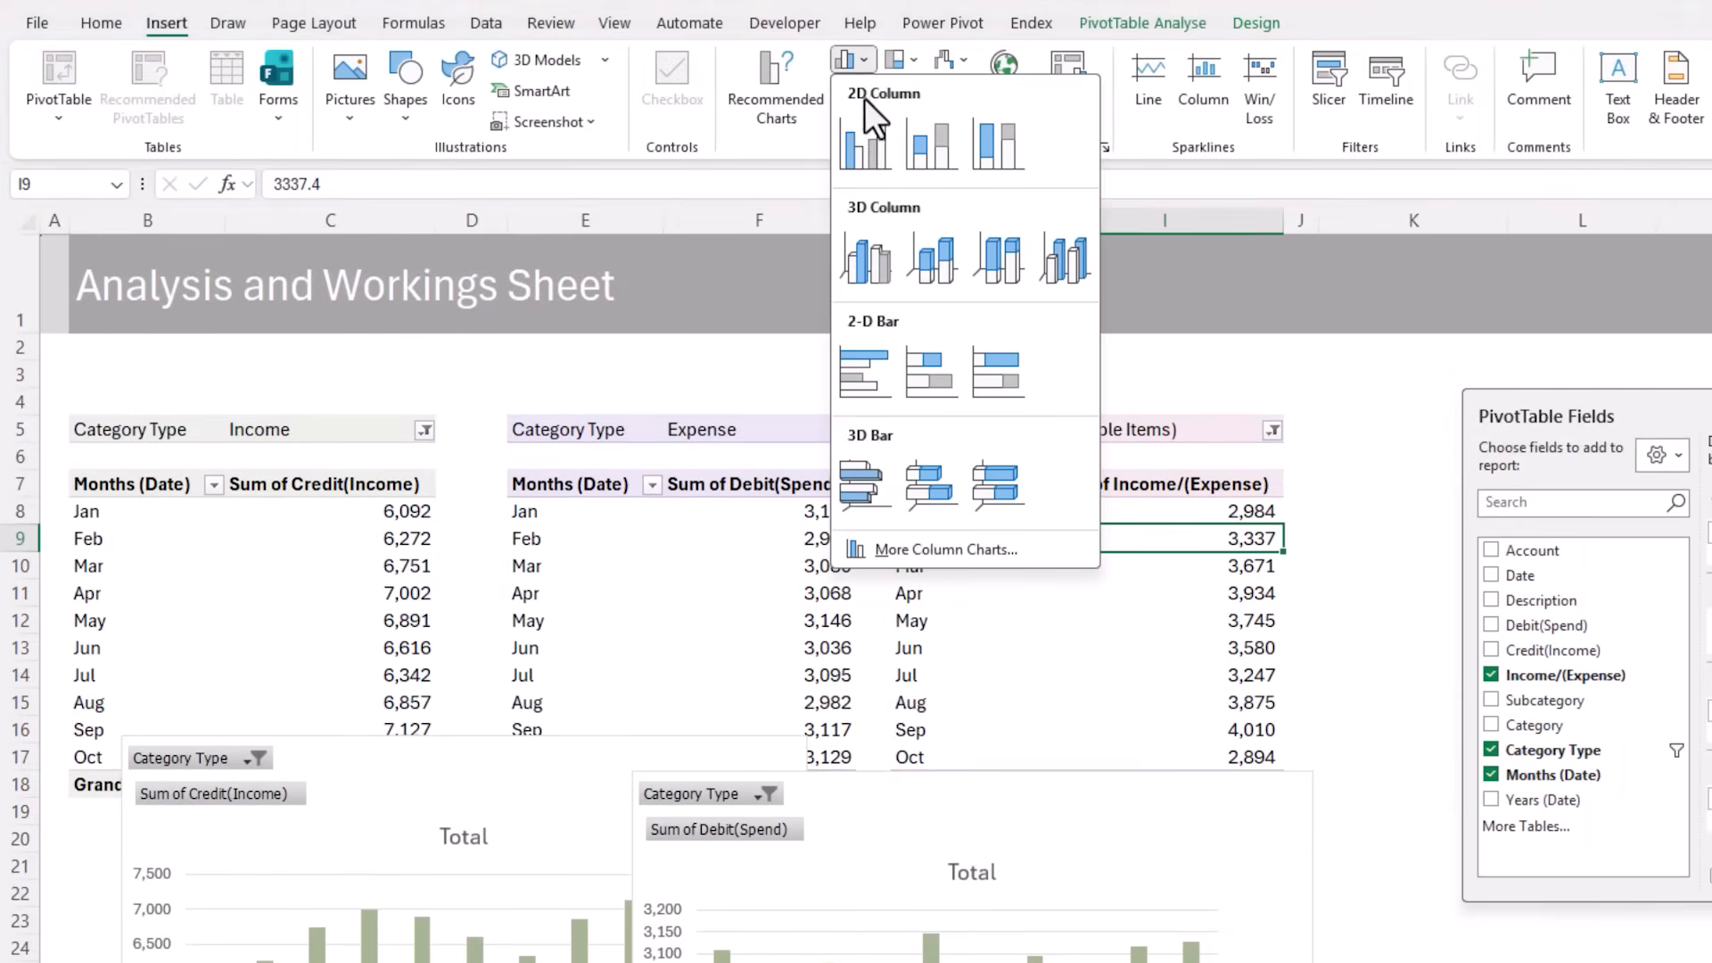
left_click(874, 131)
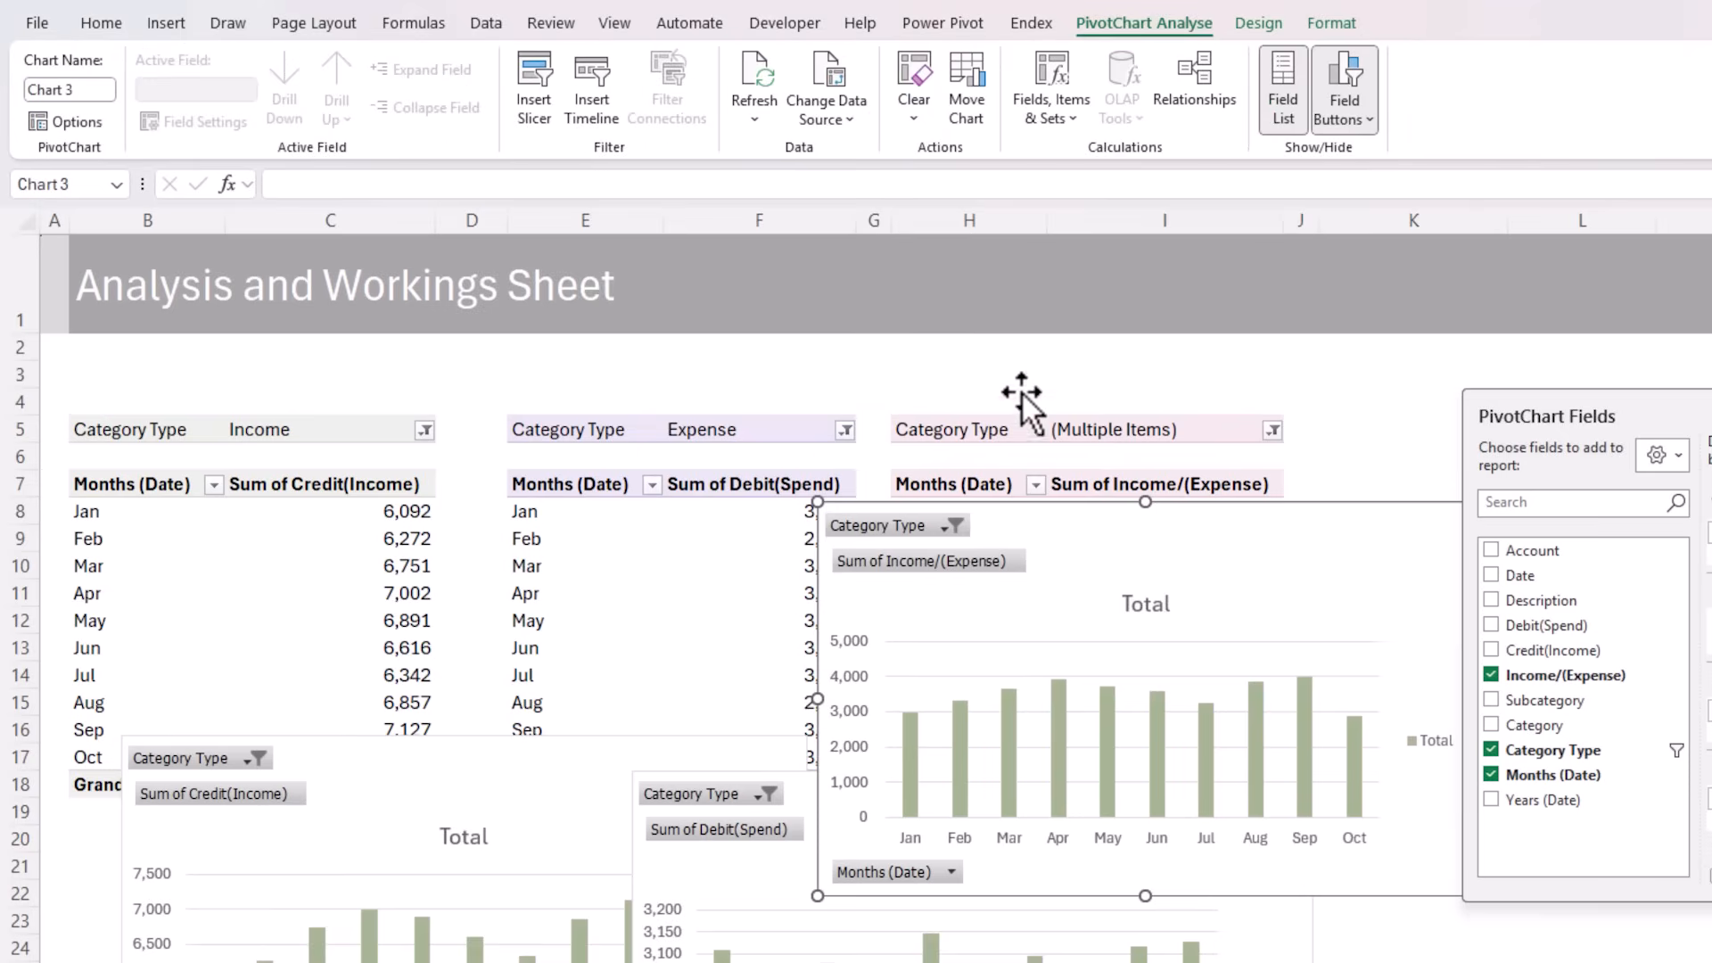
left_click_drag(1086, 506, 1050, 765)
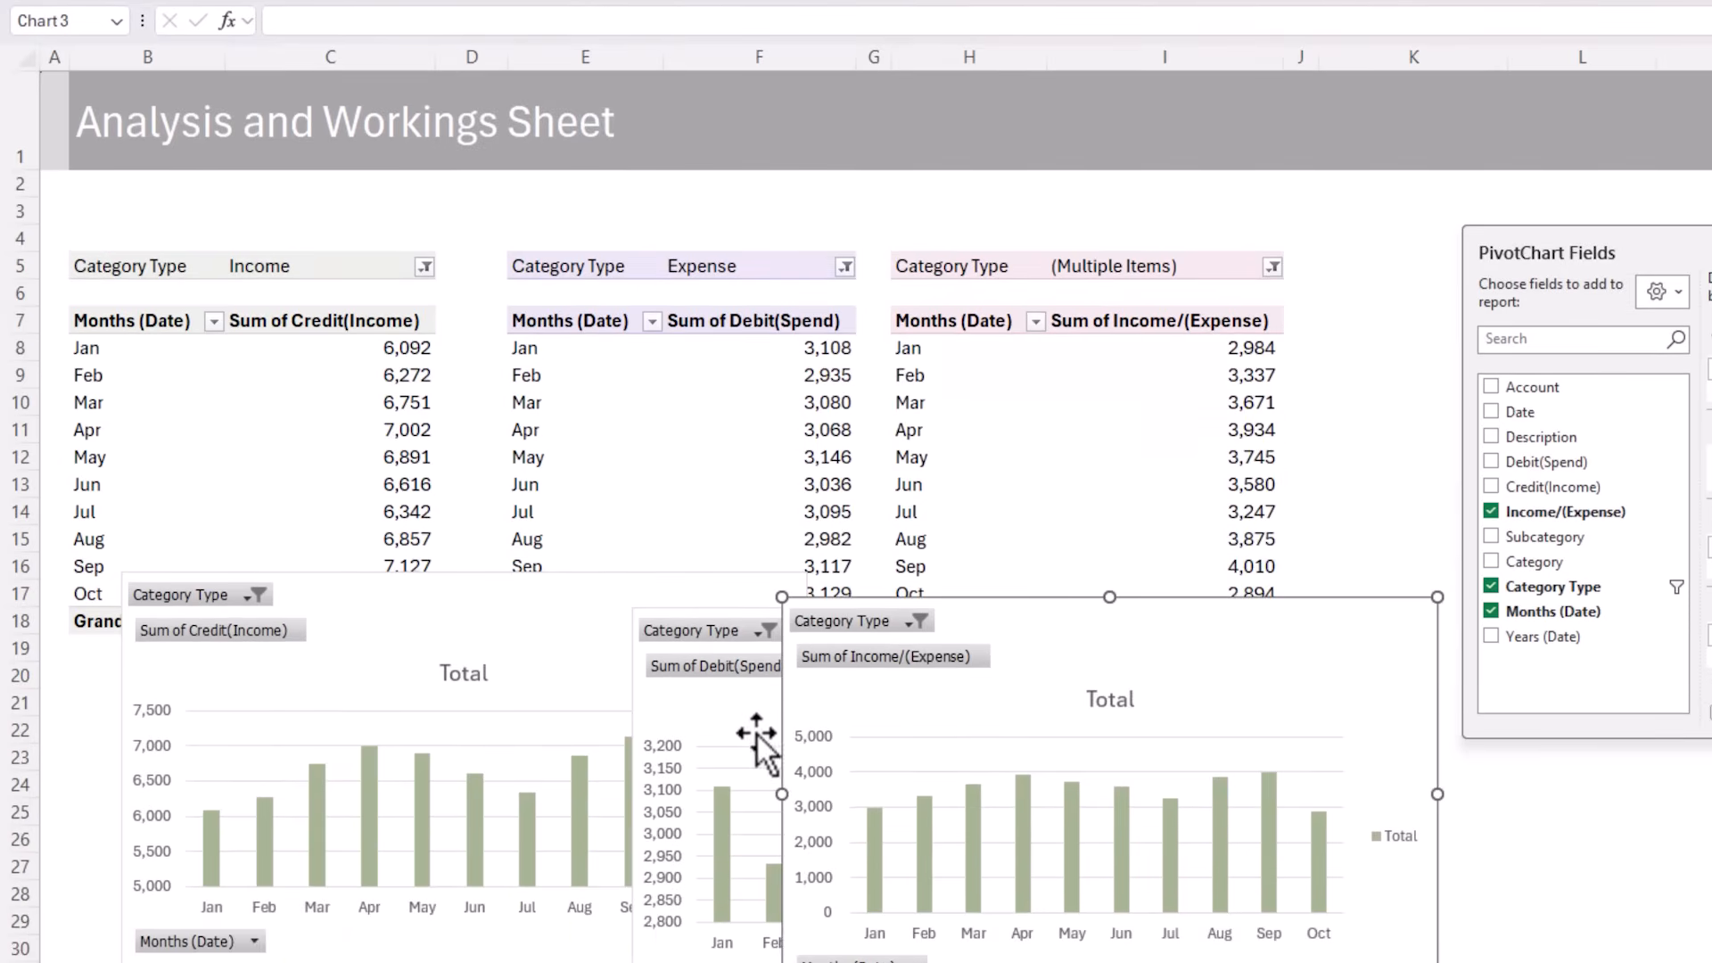
Cut all three PivotCharts from the analysis sheet and paste them at cell B3 of the Income and Expense Dashboard sheet
left_click(738, 889, "ctrl")
key("ctrl+x")
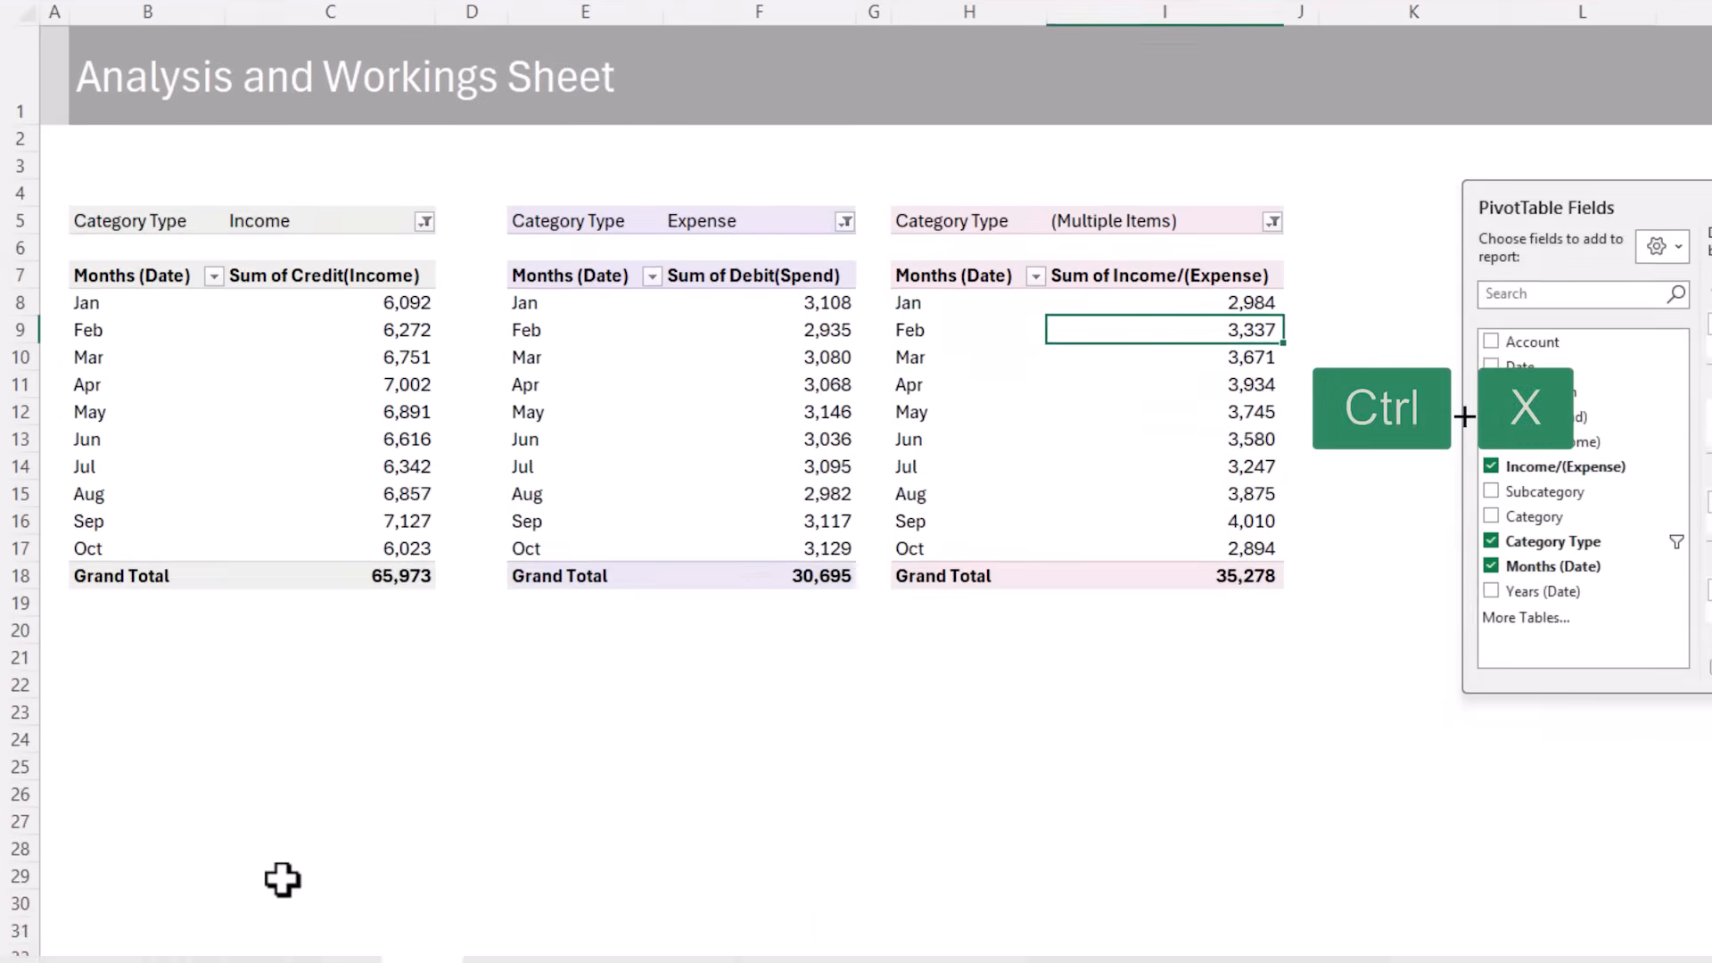
left_click(187, 927)
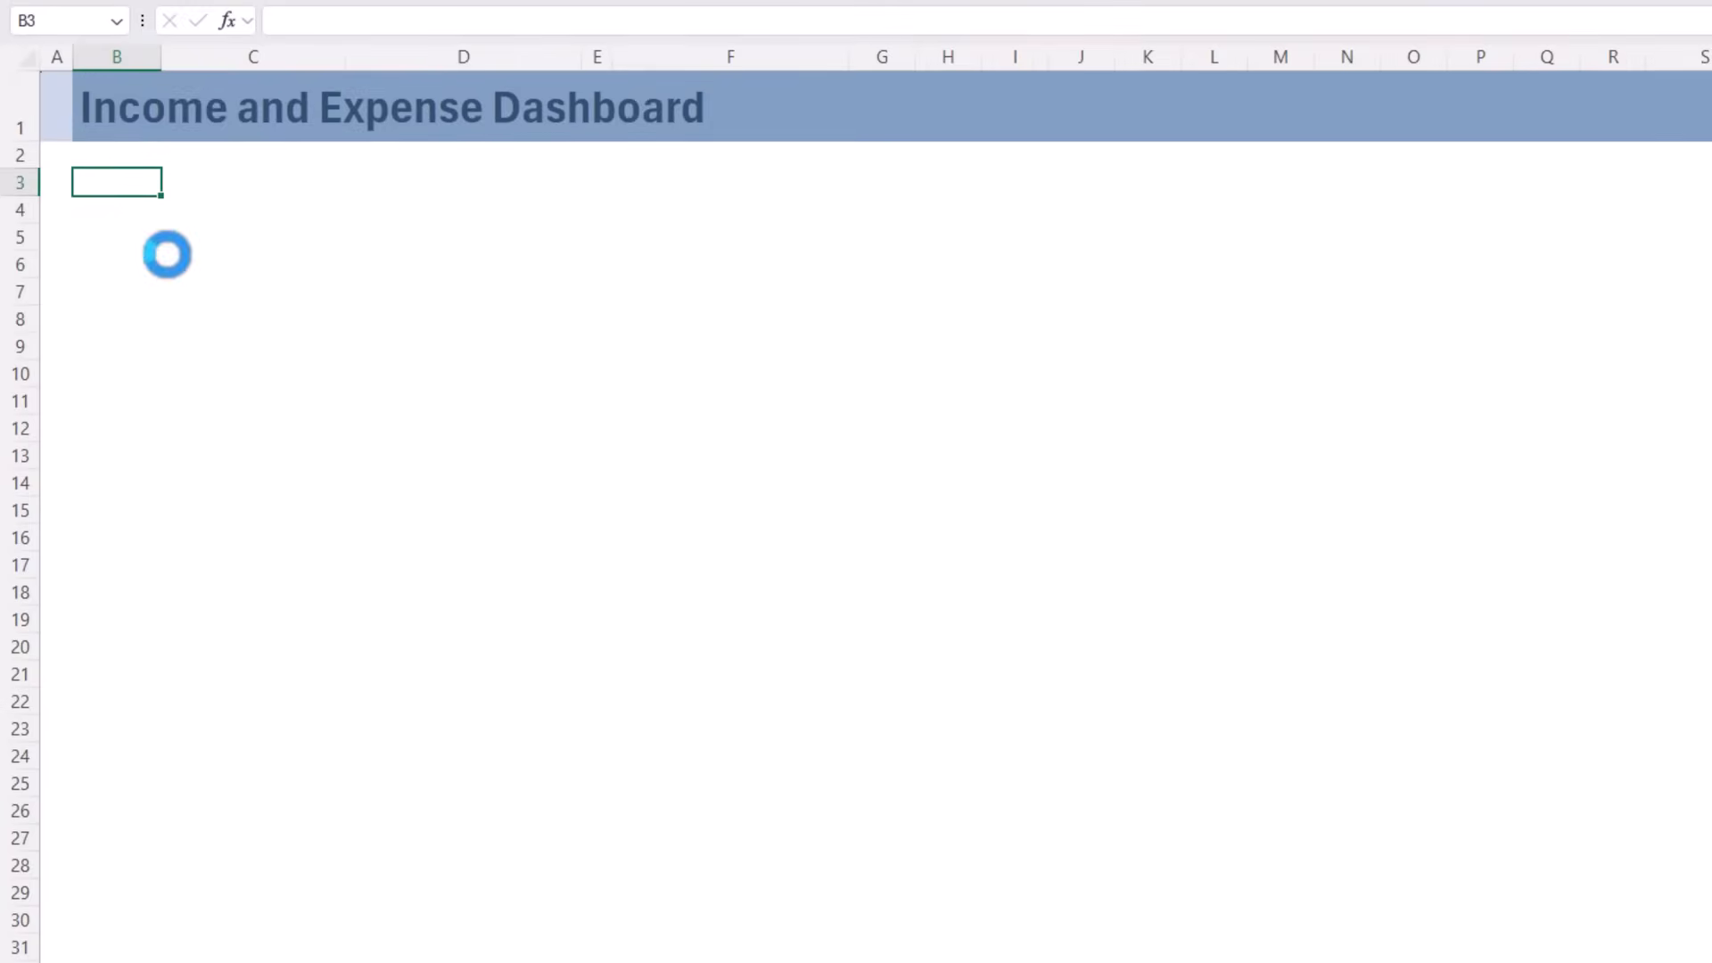
key("ctrl+v")
Spread out the pasted charts, with the Debit(Spend) chart below the income chart and the Income/(Expense) chart to the right
left_click(854, 157)
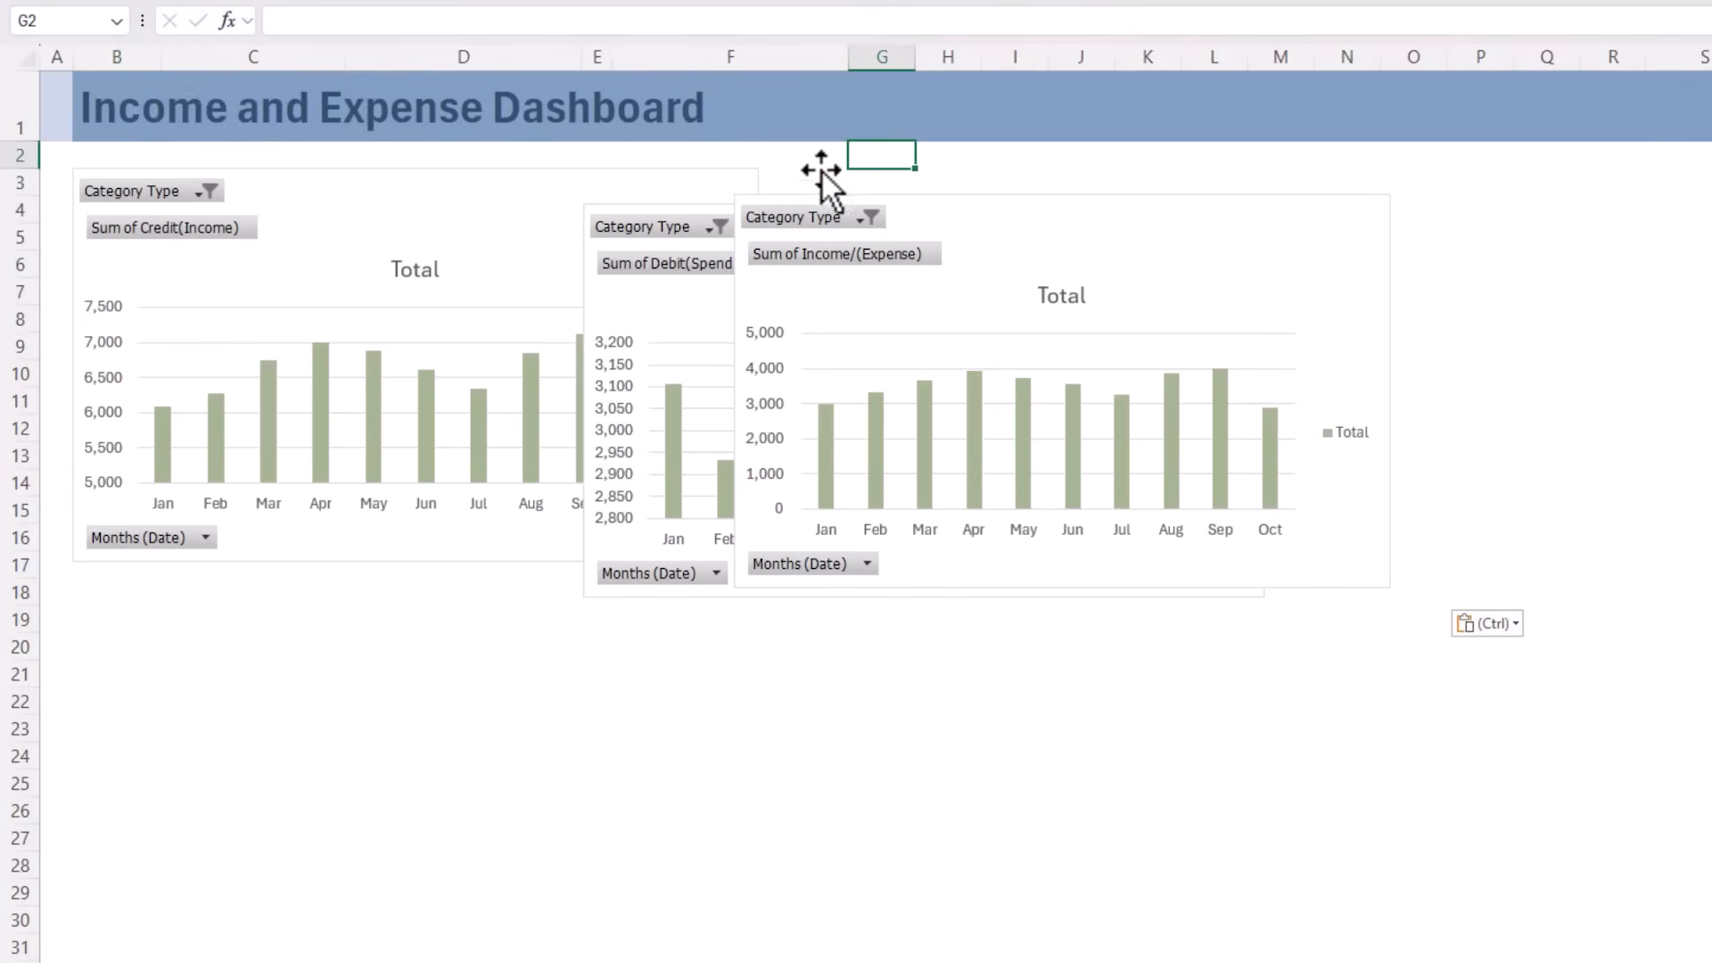
left_click_drag(684, 201, 175, 533)
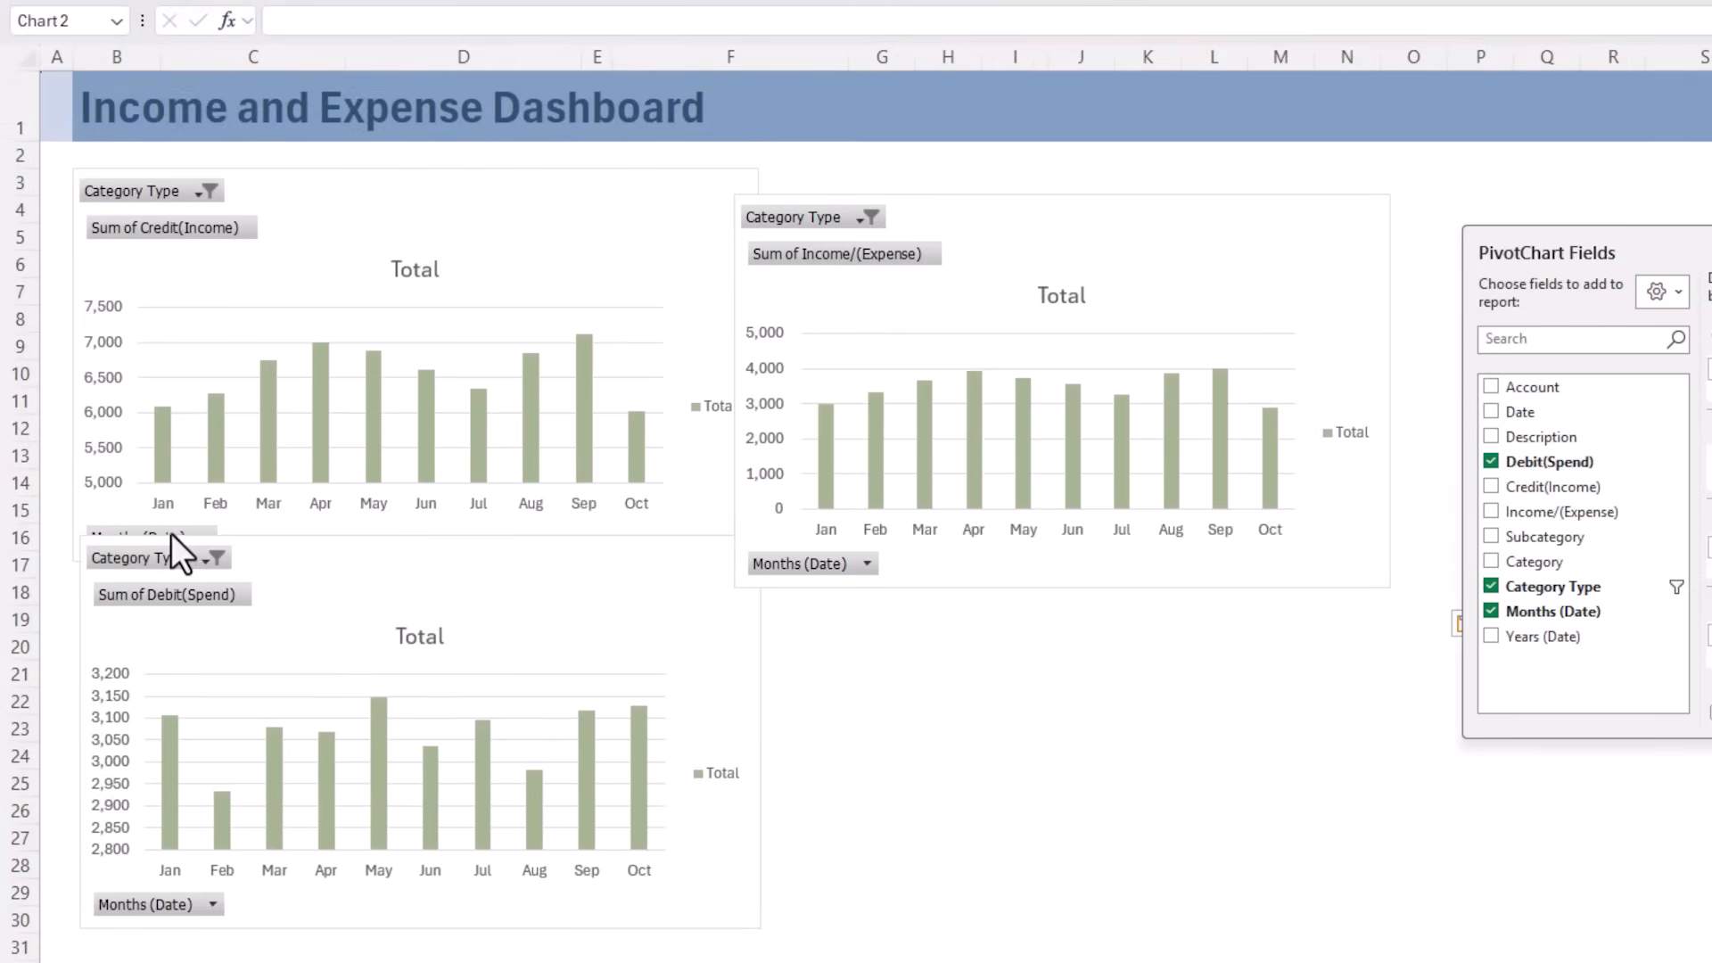
left_click_drag(795, 265, 944, 319)
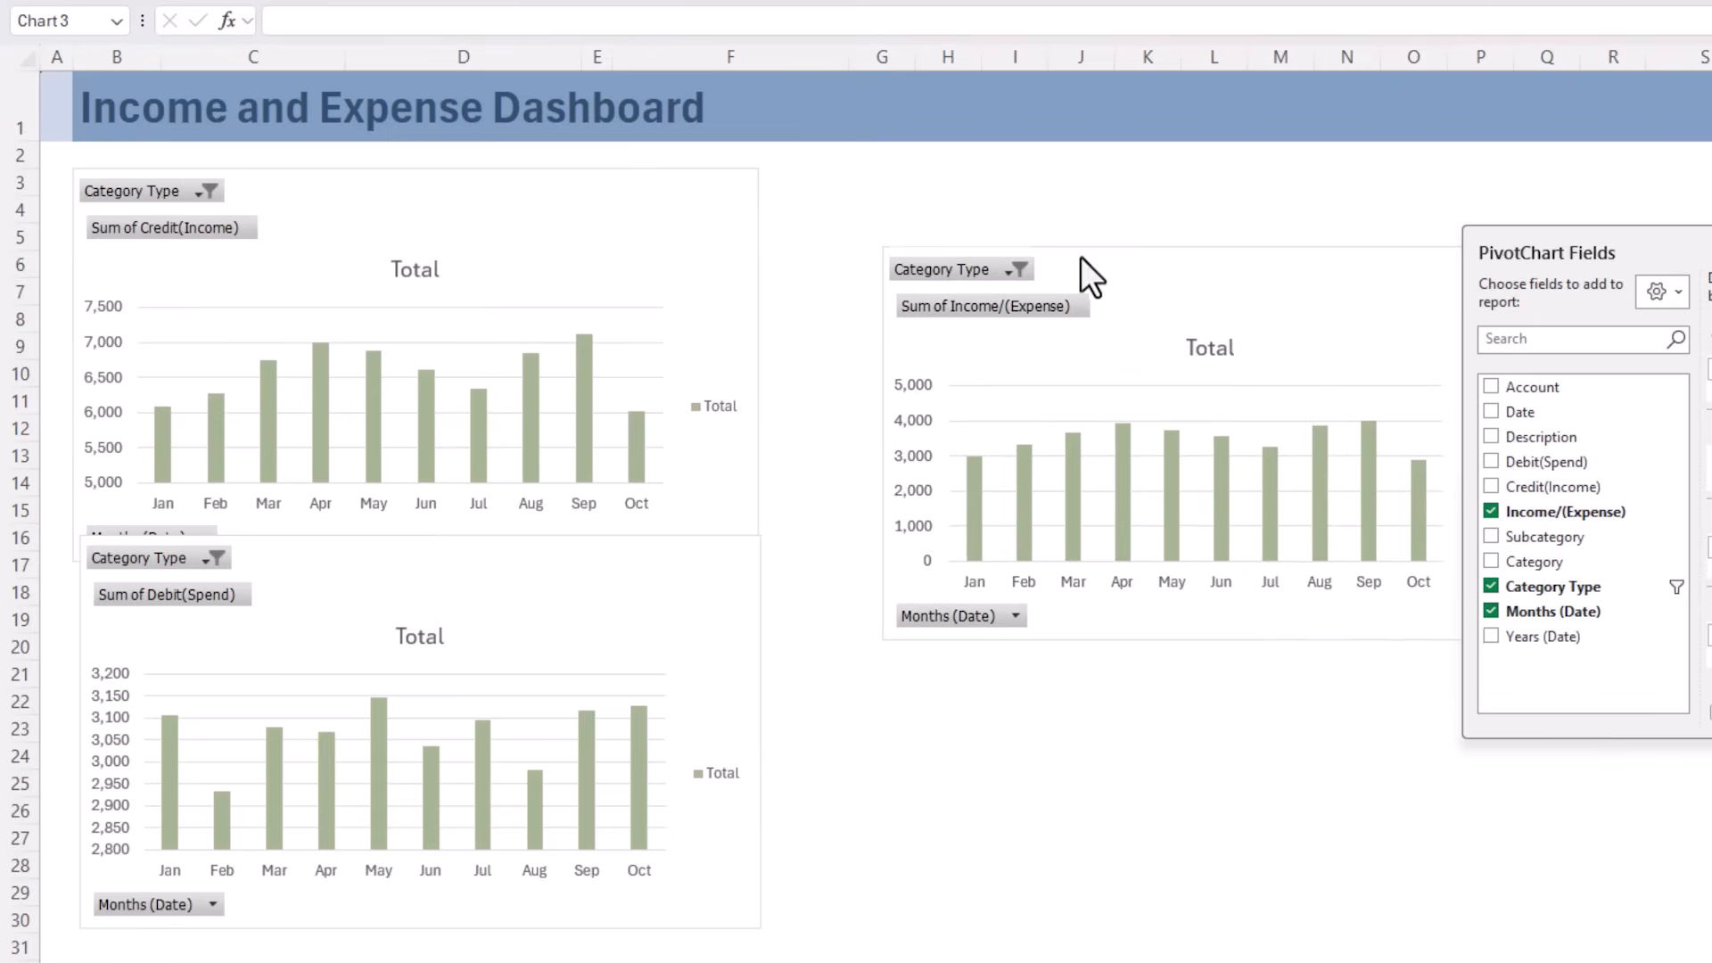
Hide all field buttons on the Credit(Income) chart
left_click(329, 191)
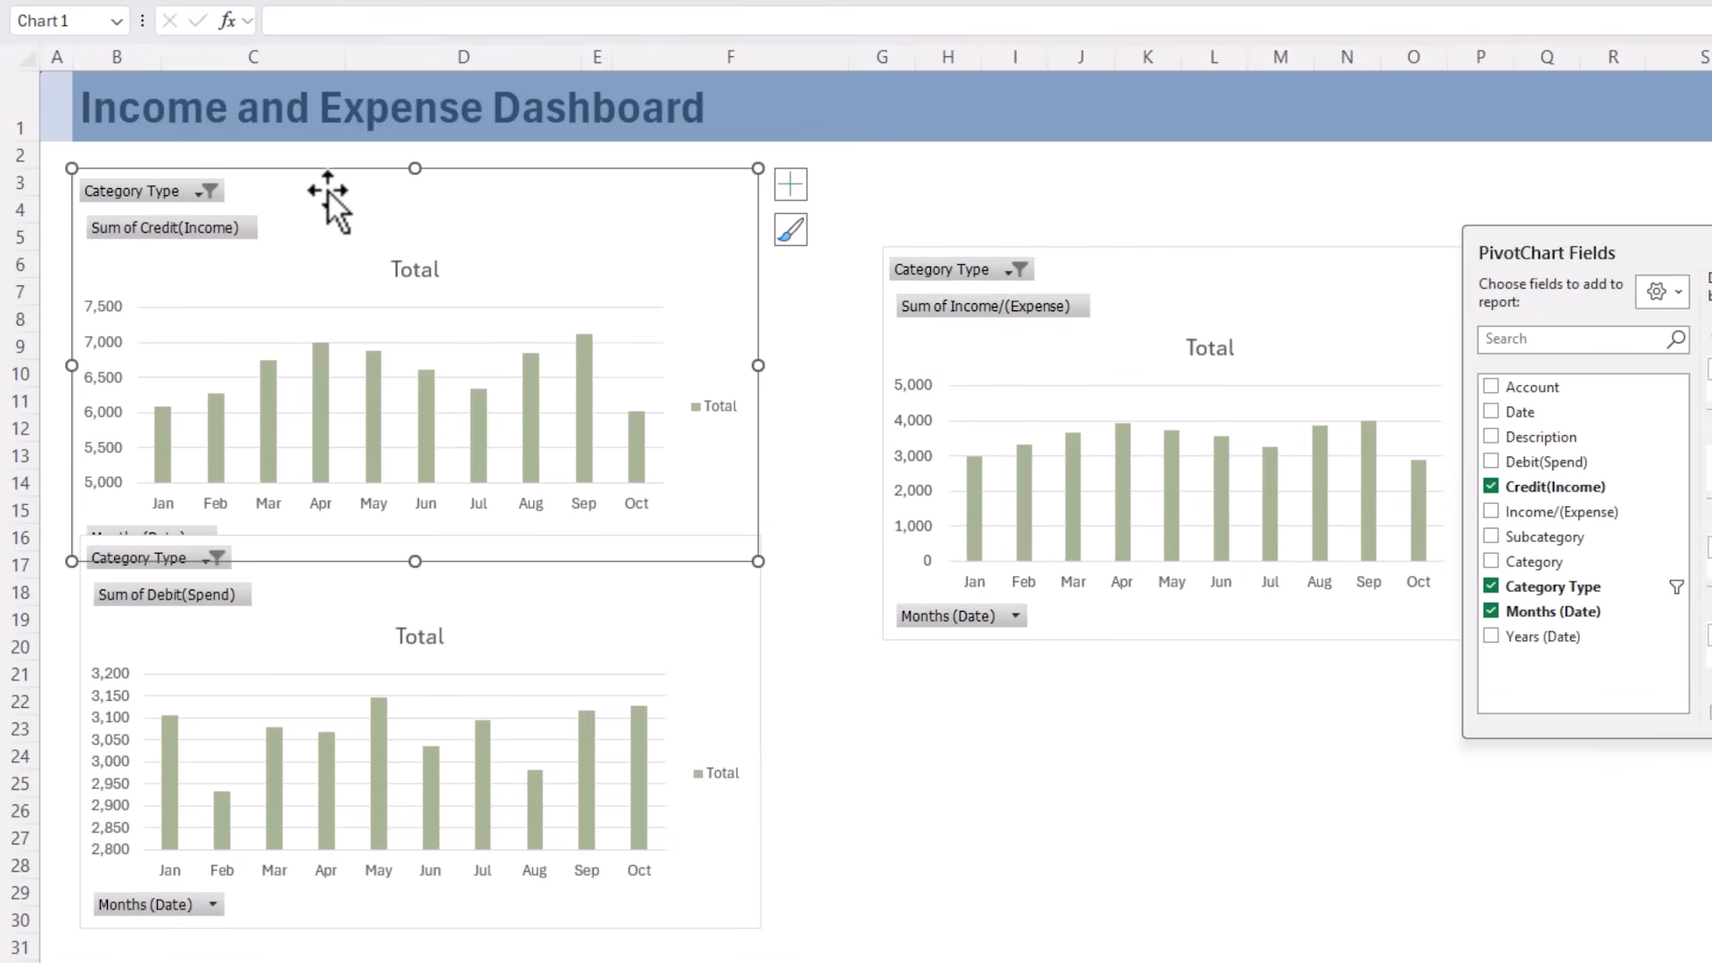
right_click(183, 187)
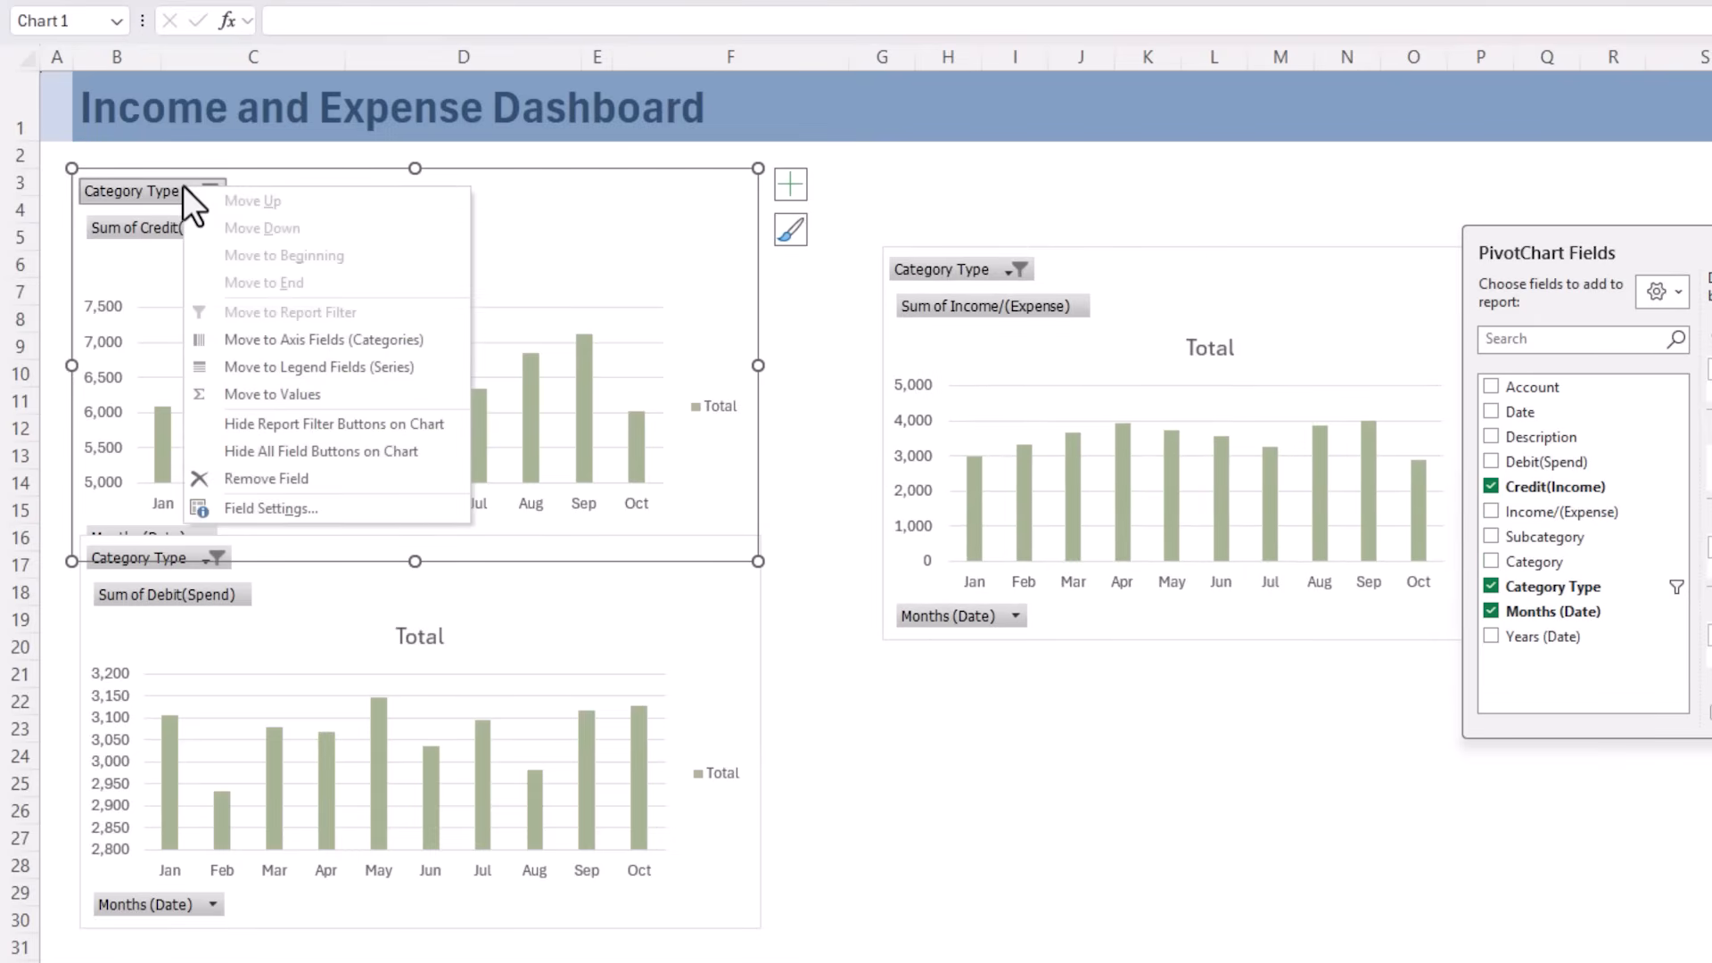
left_click(202, 455)
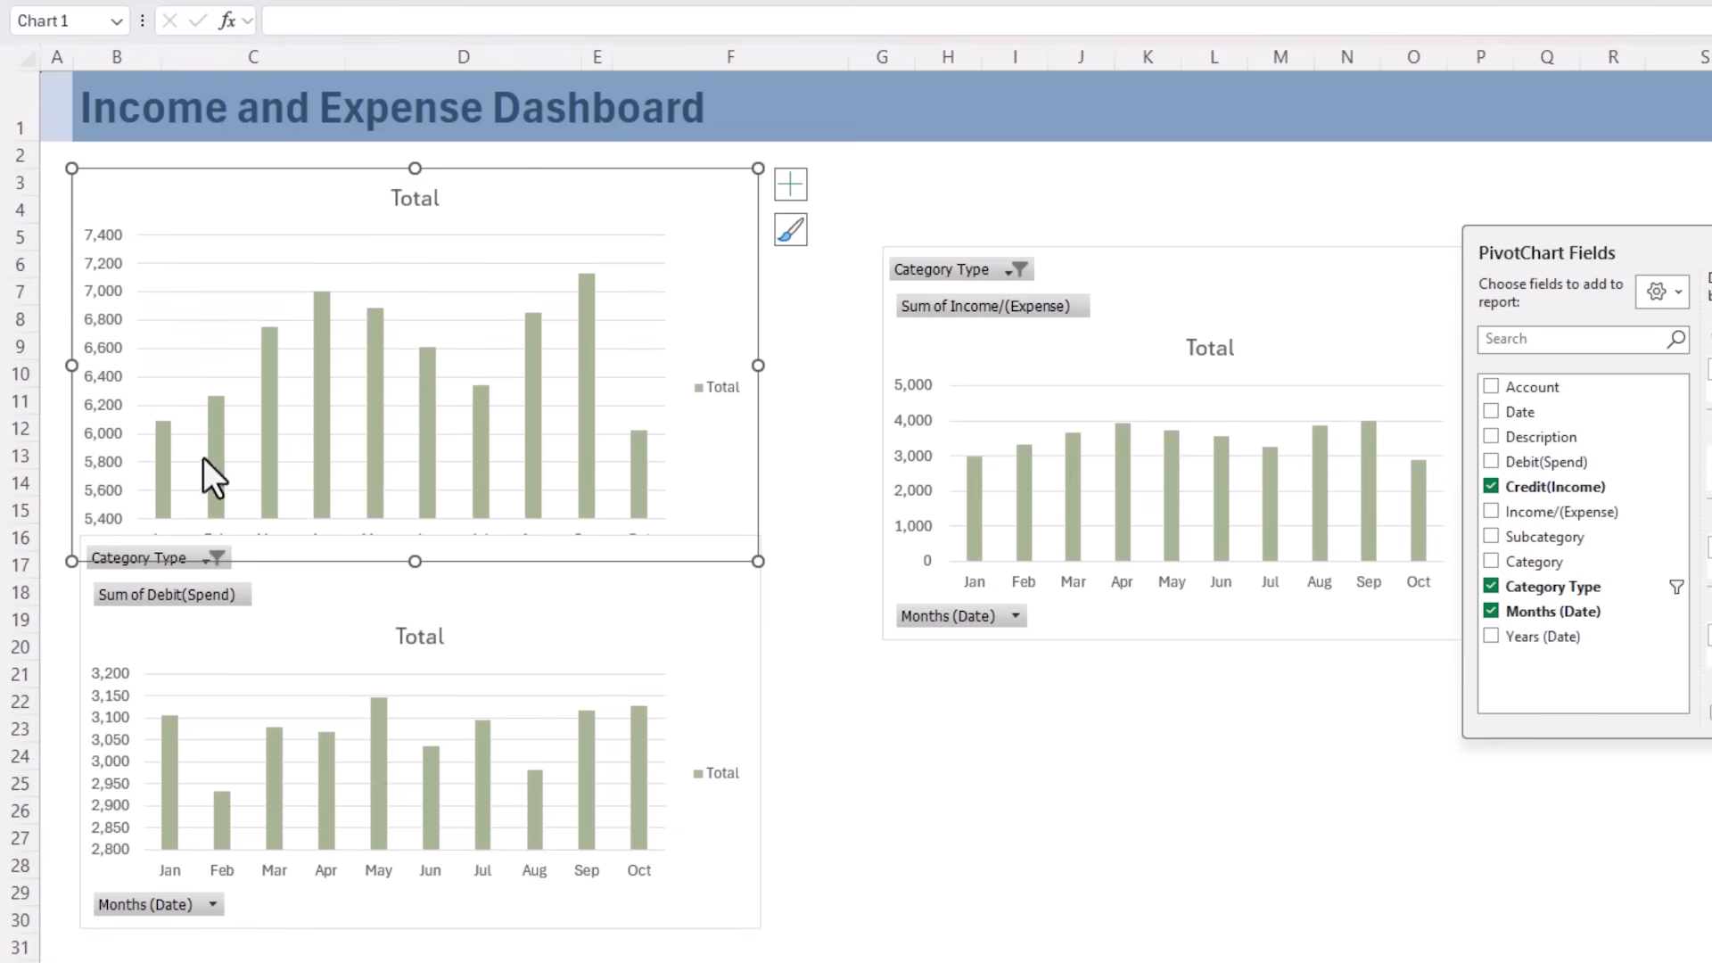
Remove the gridlines and legend from the income chart and move it up slightly, closer to the dashboard title
left_click(790, 184)
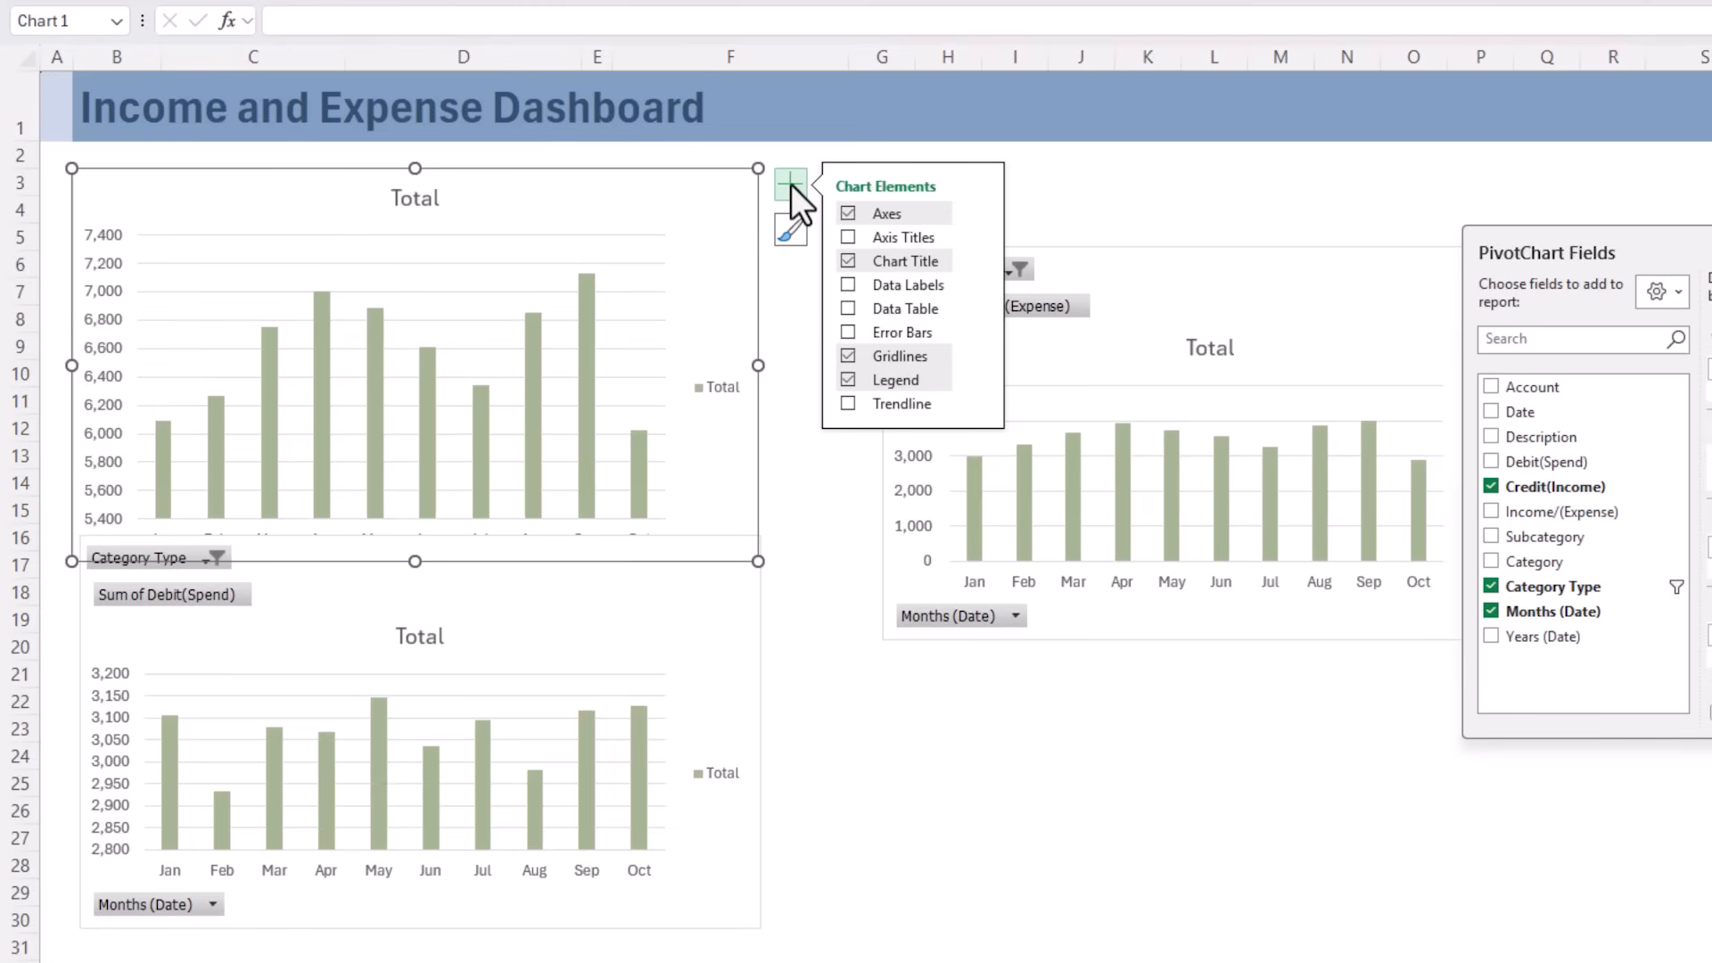
left_click(843, 355)
left_click(848, 378)
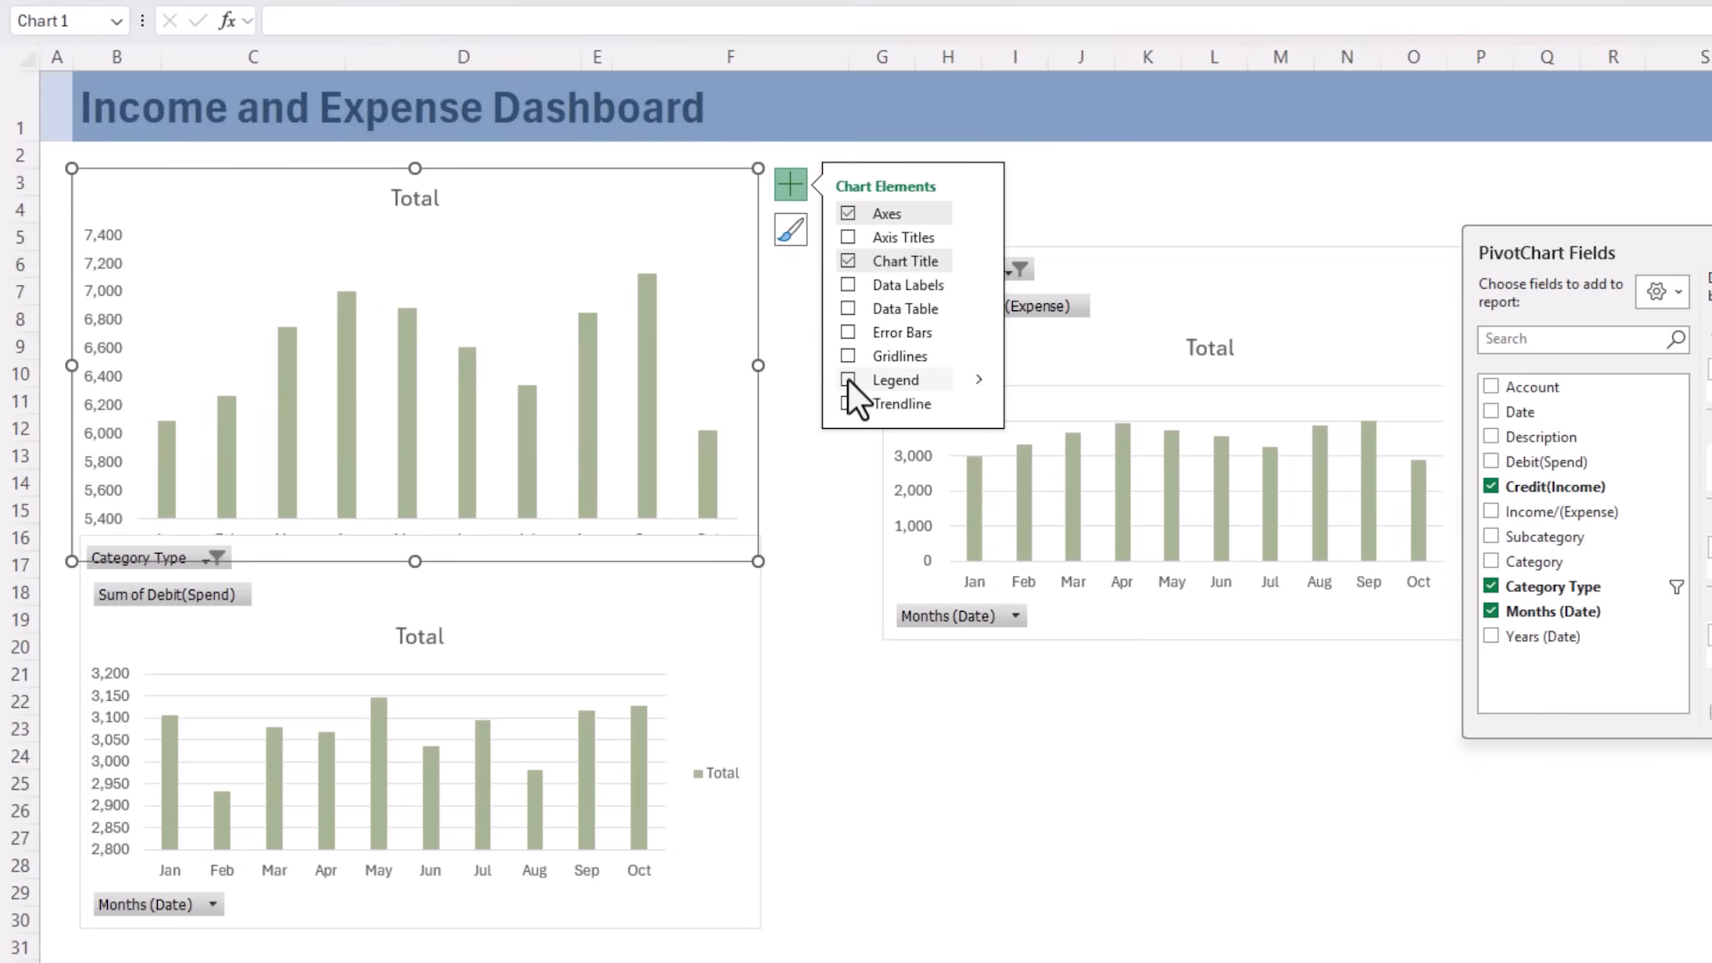
left_click_drag(538, 171, 539, 154)
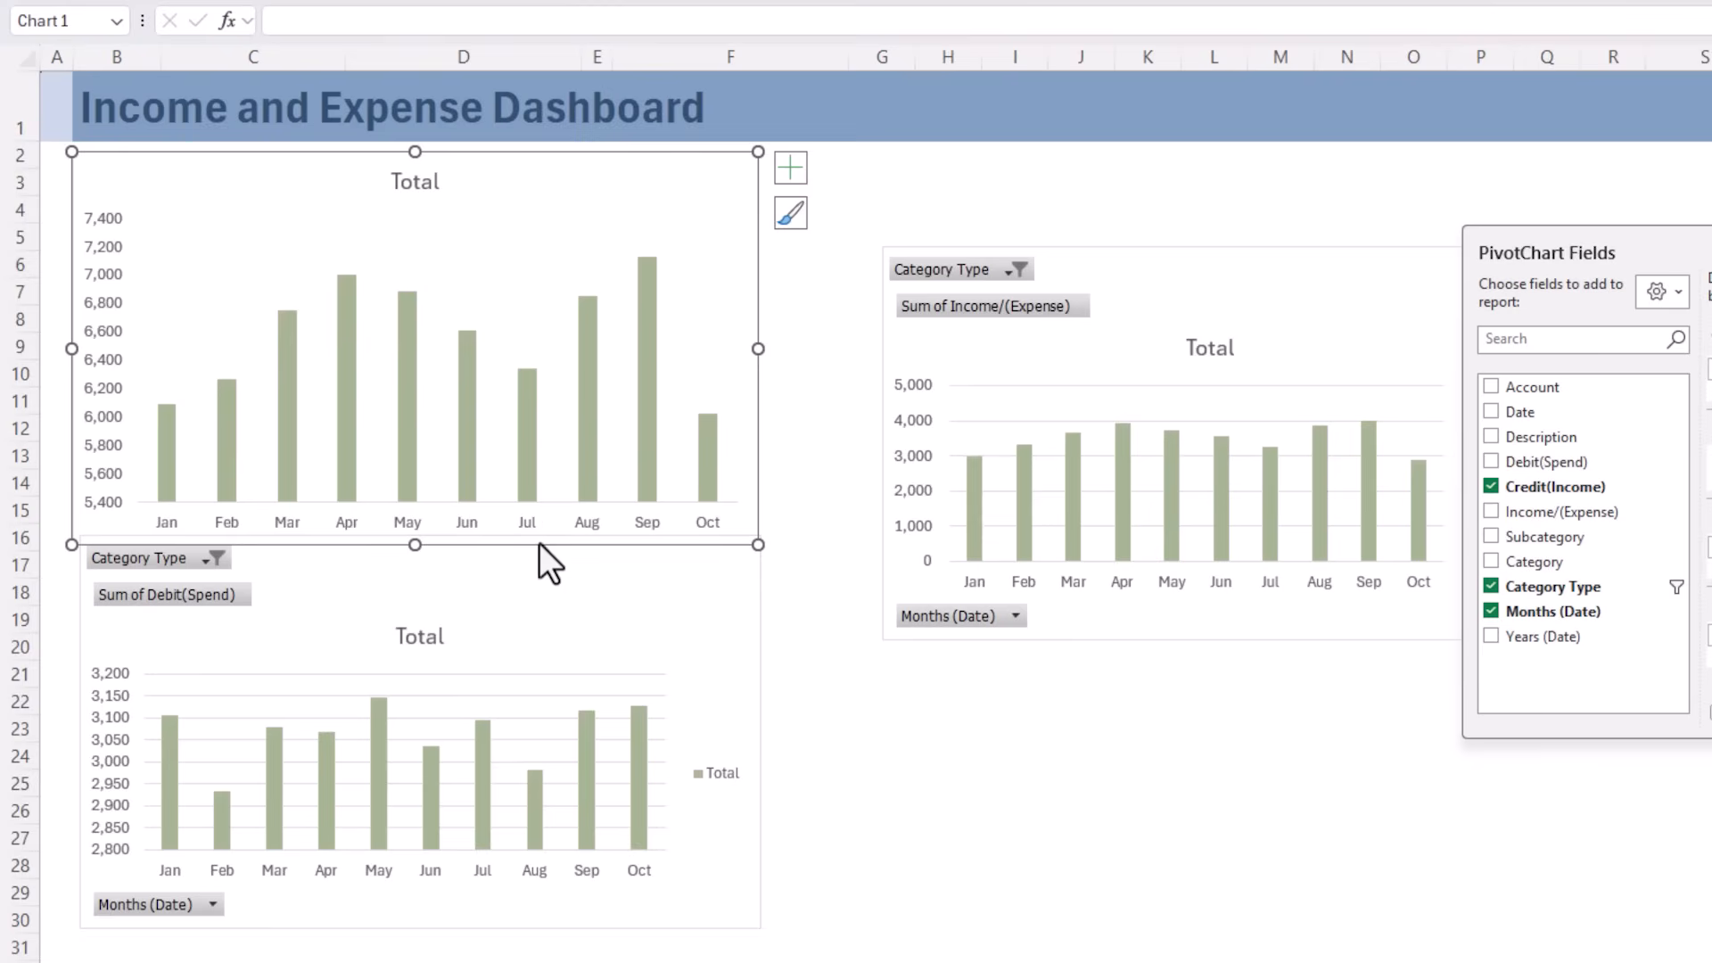
Remove the primary horizontal and primary vertical axes from the income chart and add data labels to its columns
left_click(781, 173)
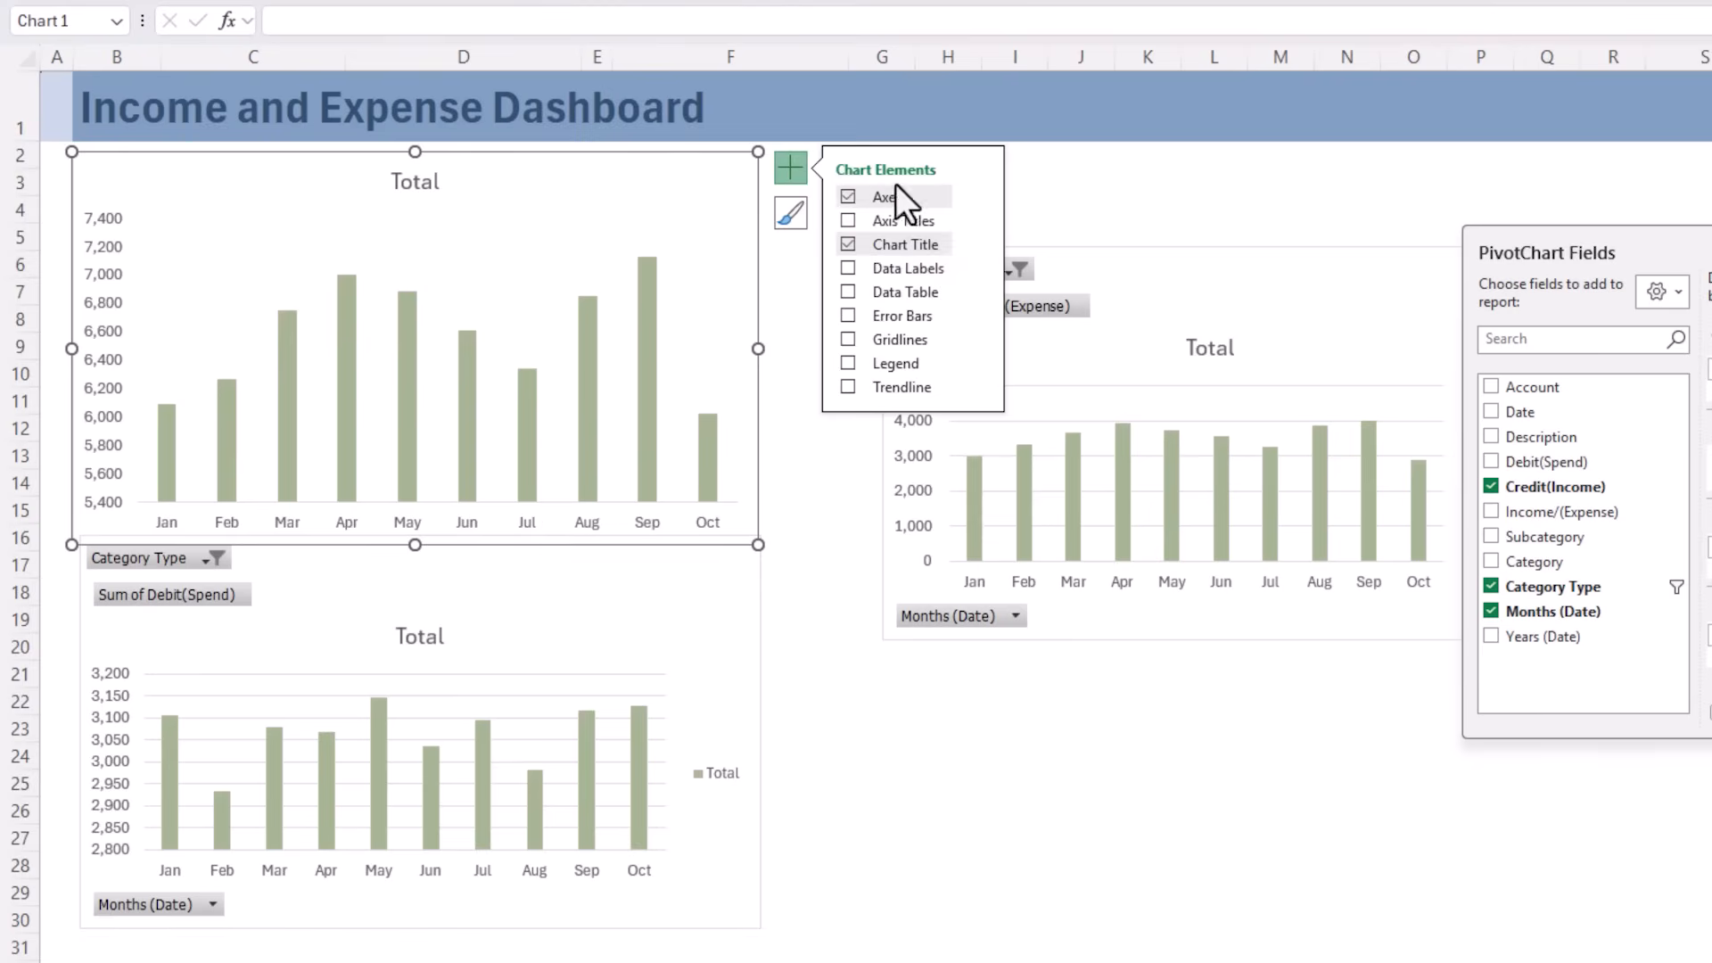
left_click(975, 189)
left_click(1026, 199)
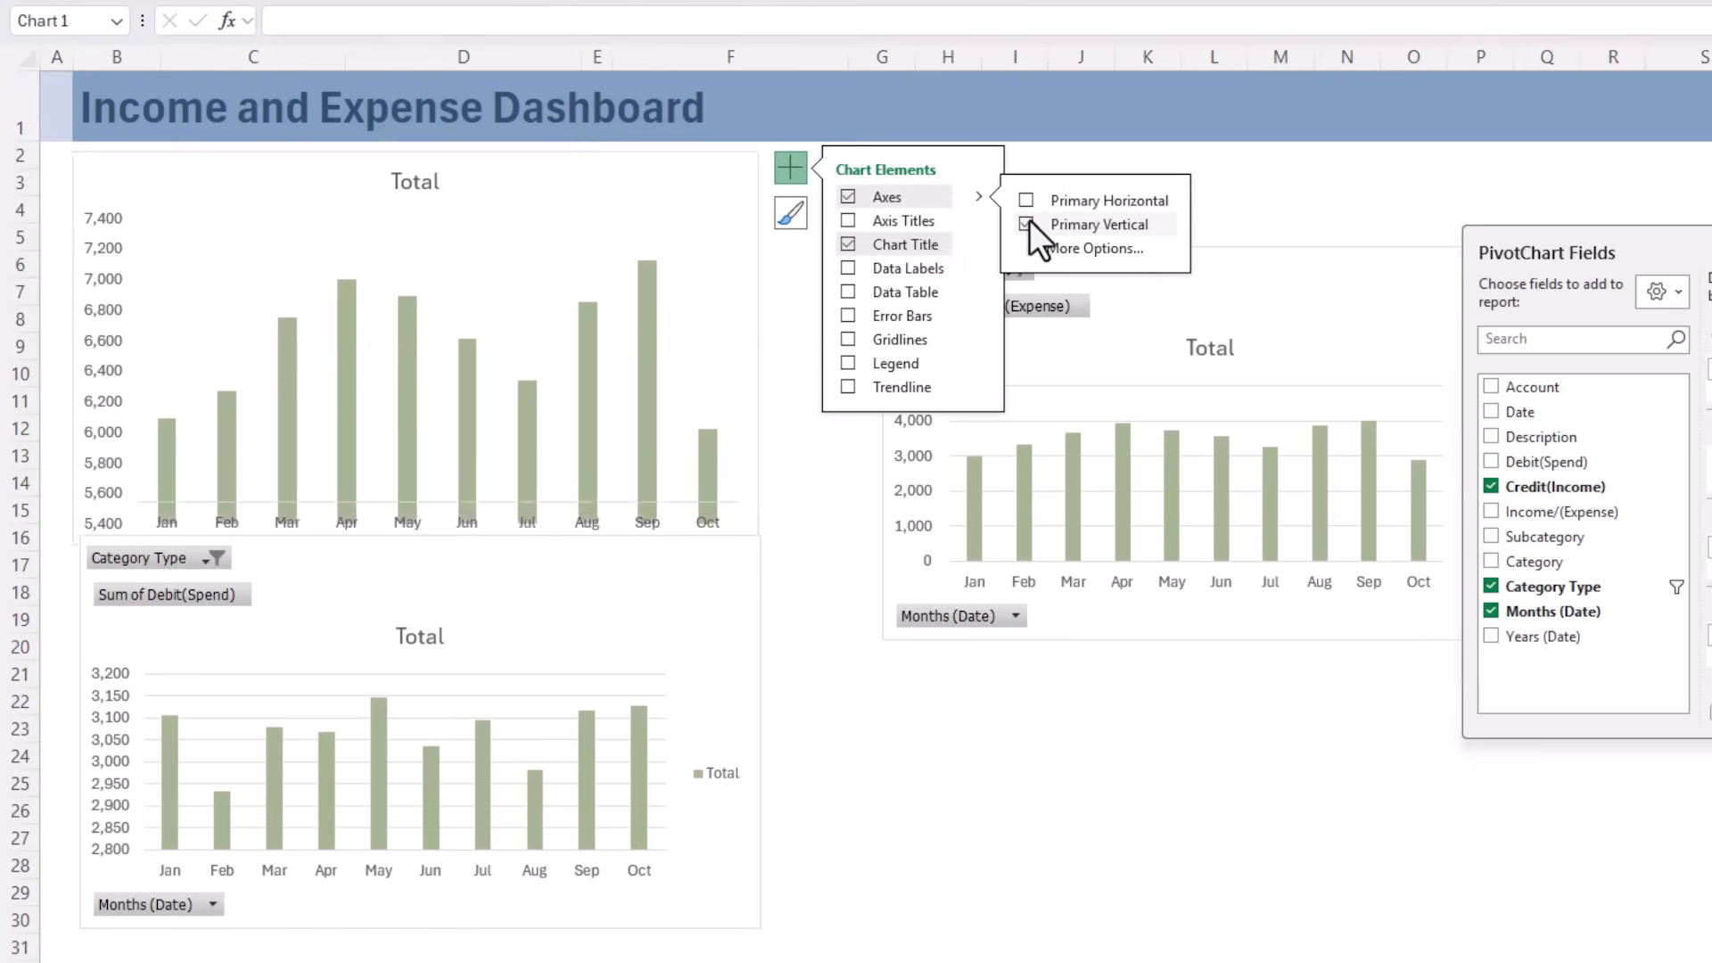
left_click(1029, 222)
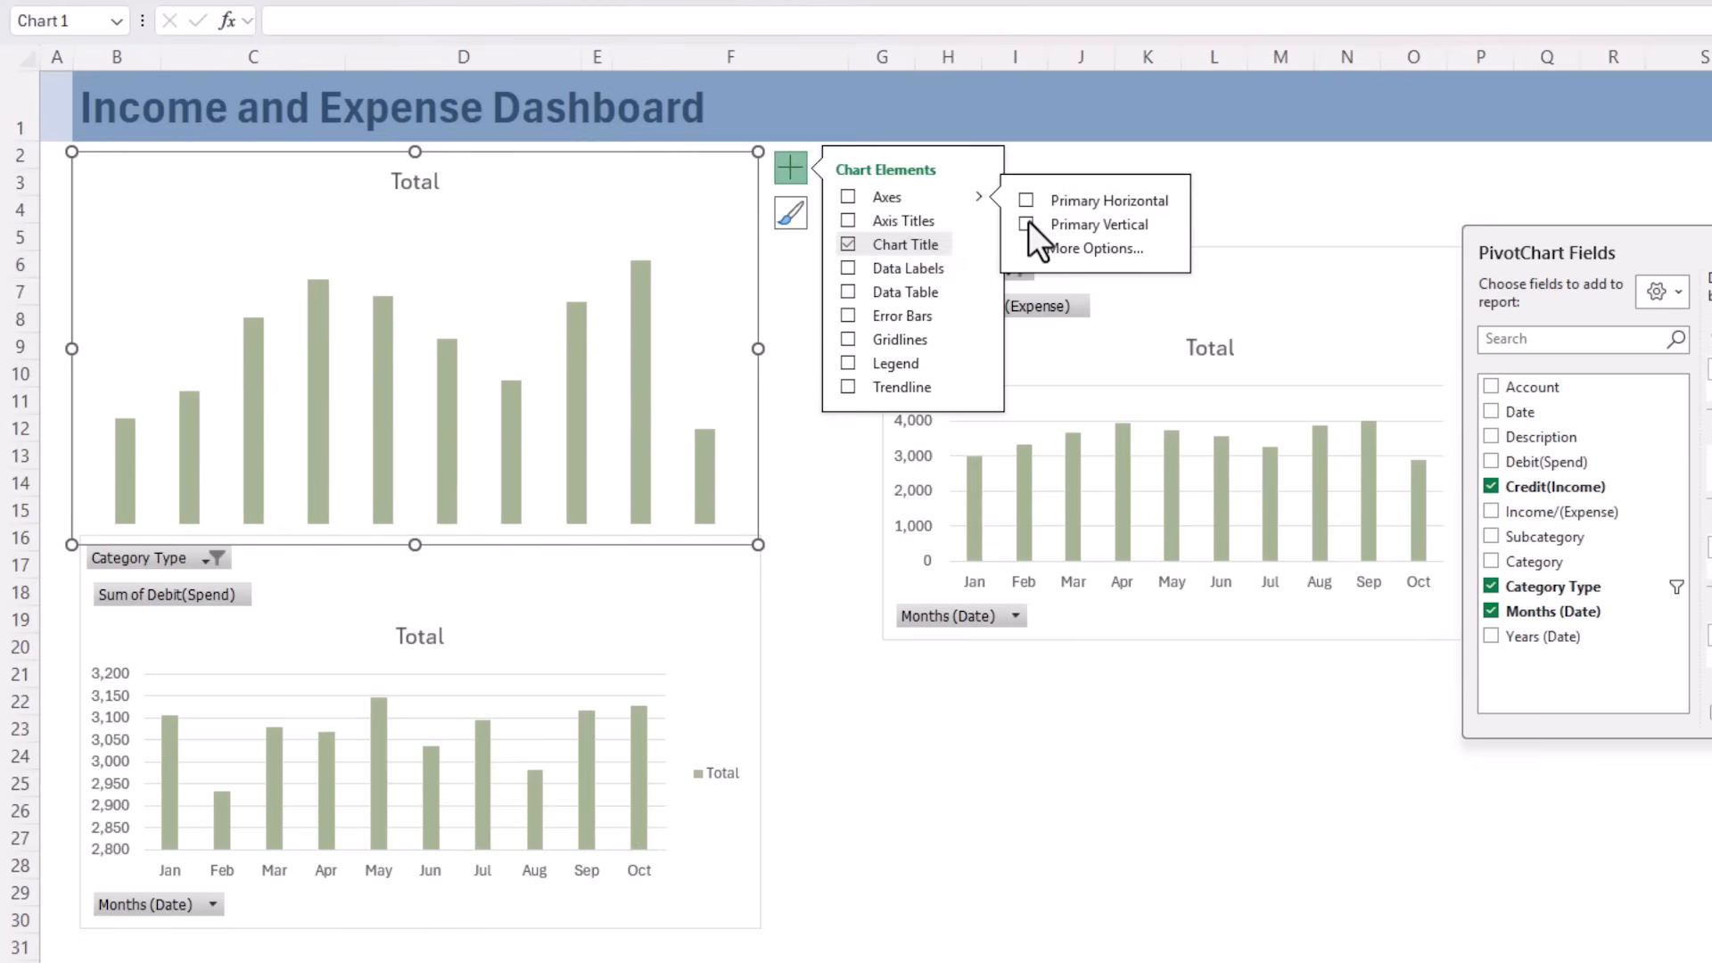
left_click(844, 267)
Set the gap width of the income chart's data series to 50%
left_click(574, 328)
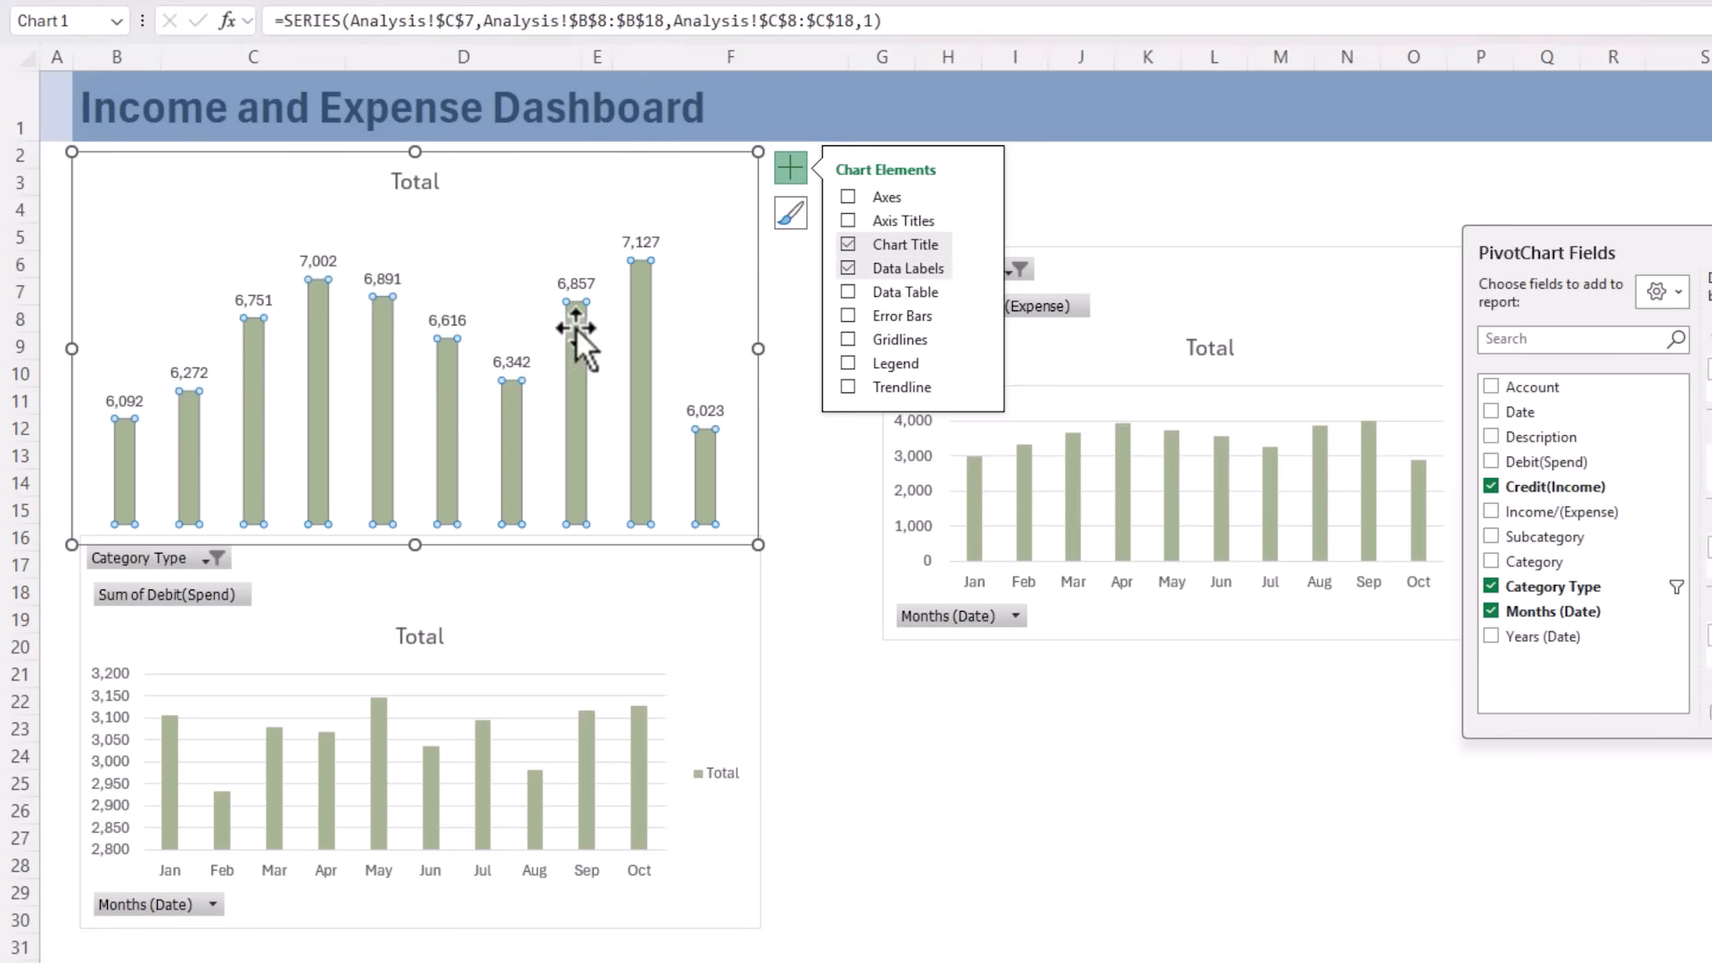
key("ctrl+1")
left_click_drag(1540, 53, 463, 169)
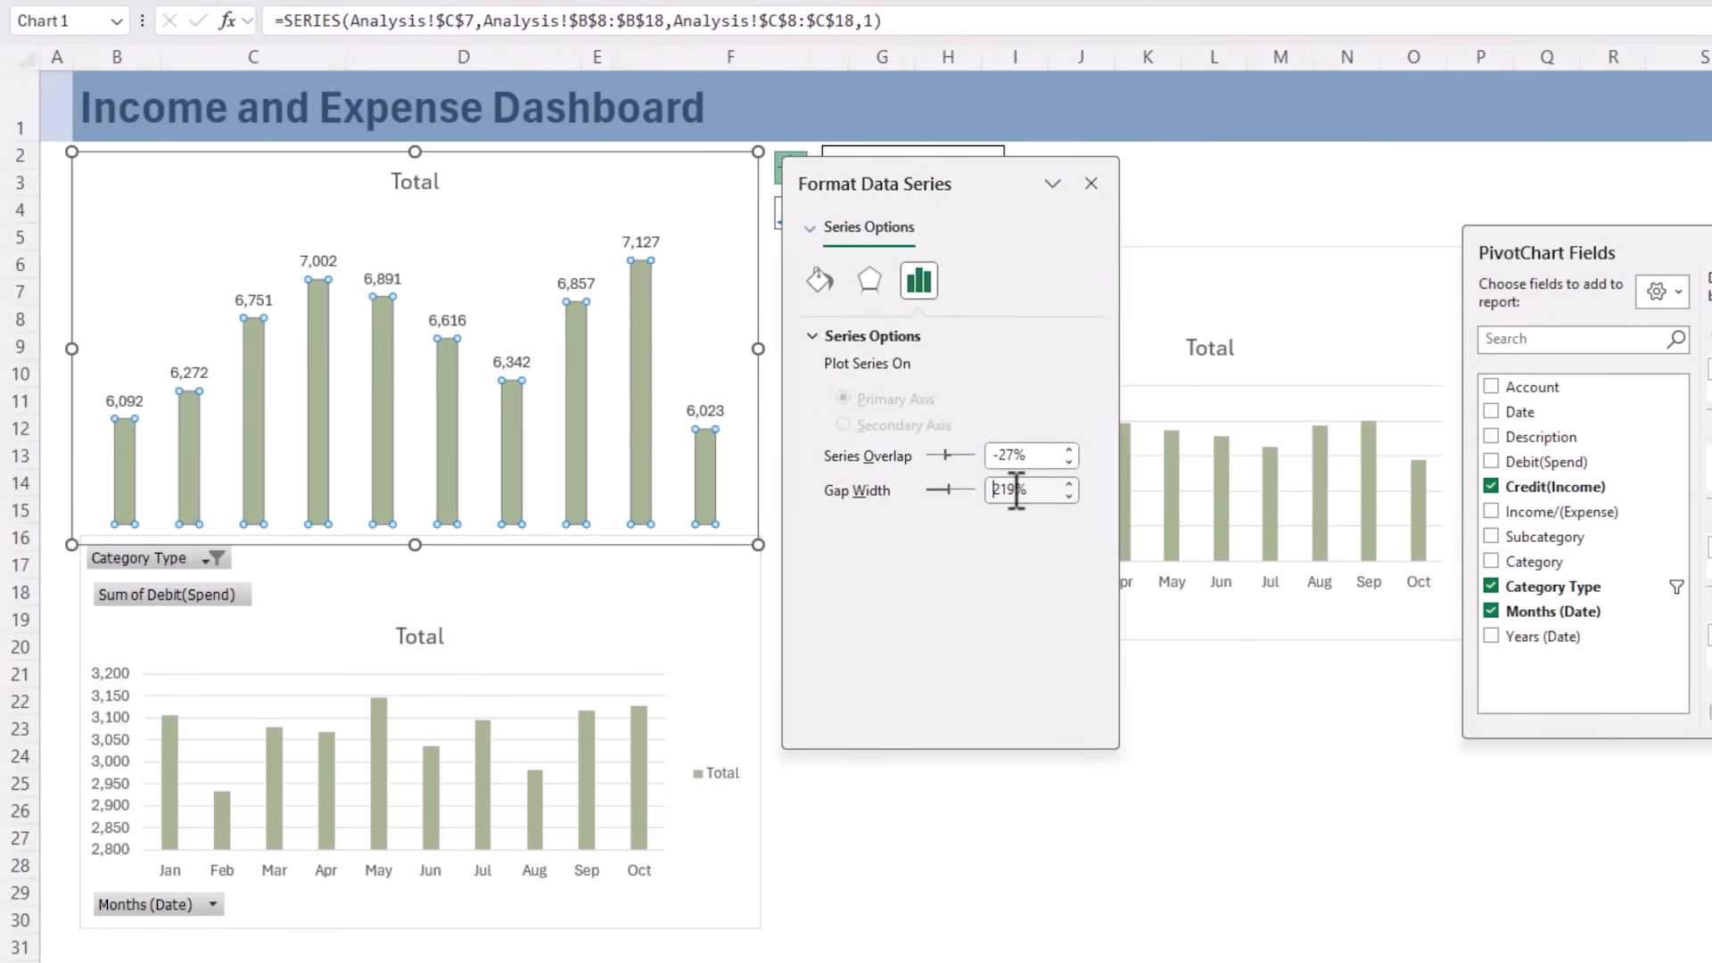
type("50")
key("Return")
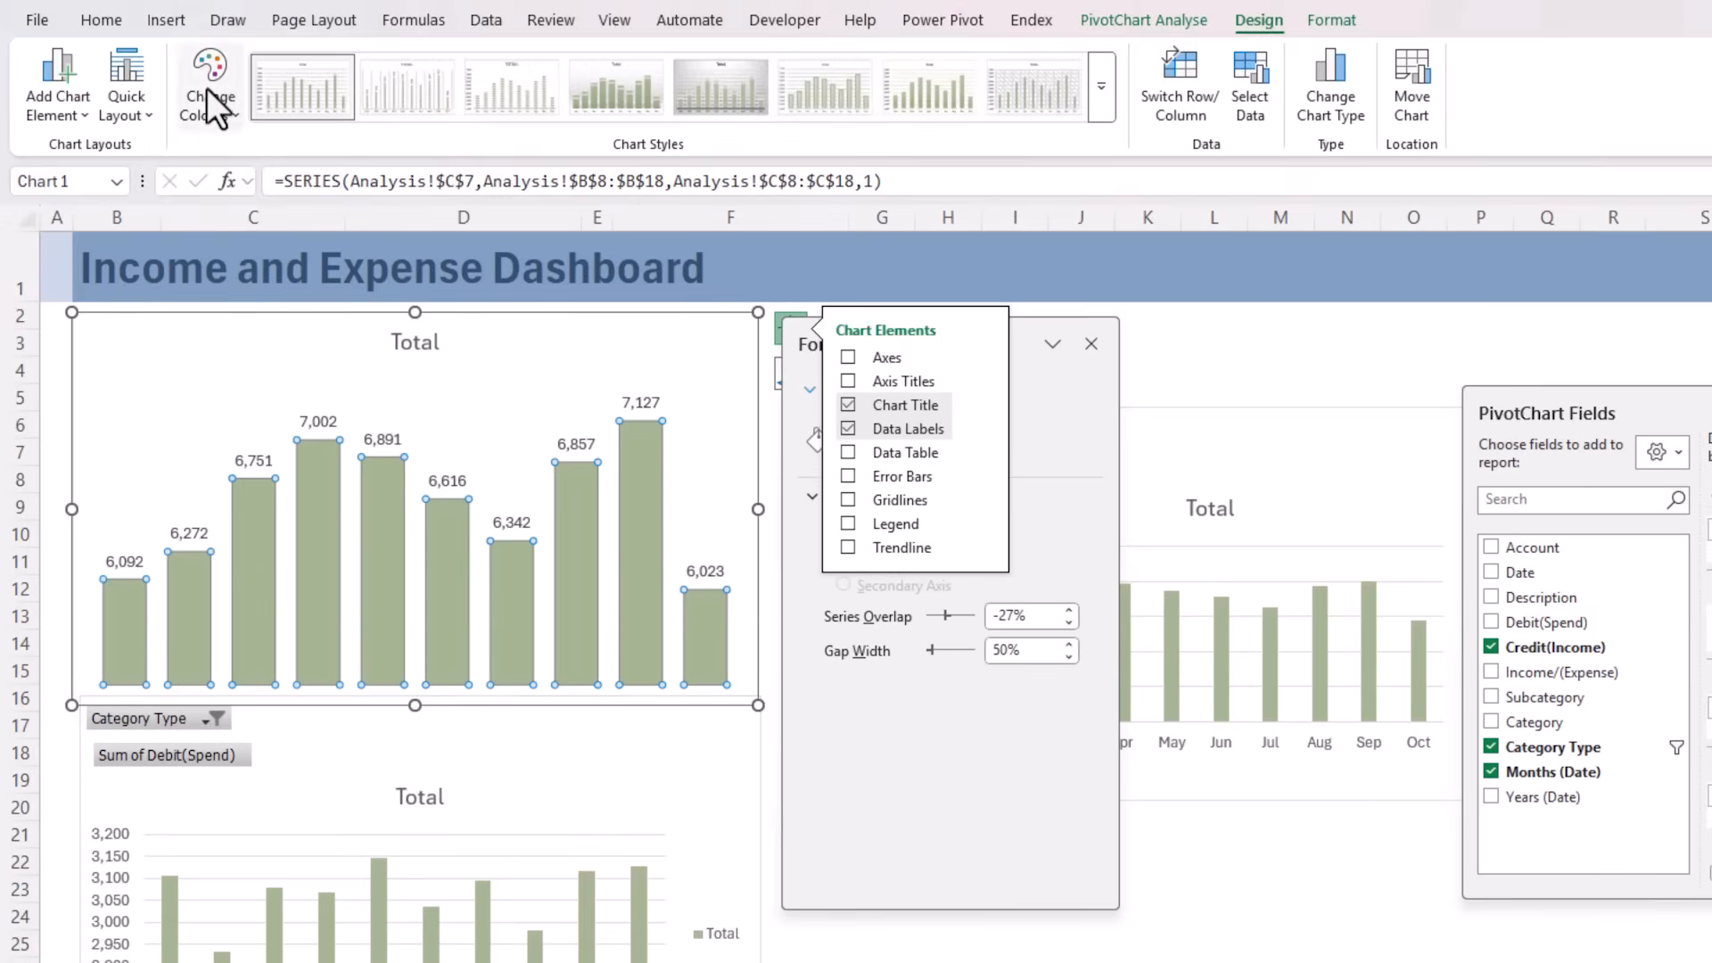
Change the income chart's colours to the blue monochromatic palette
left_click(207, 88)
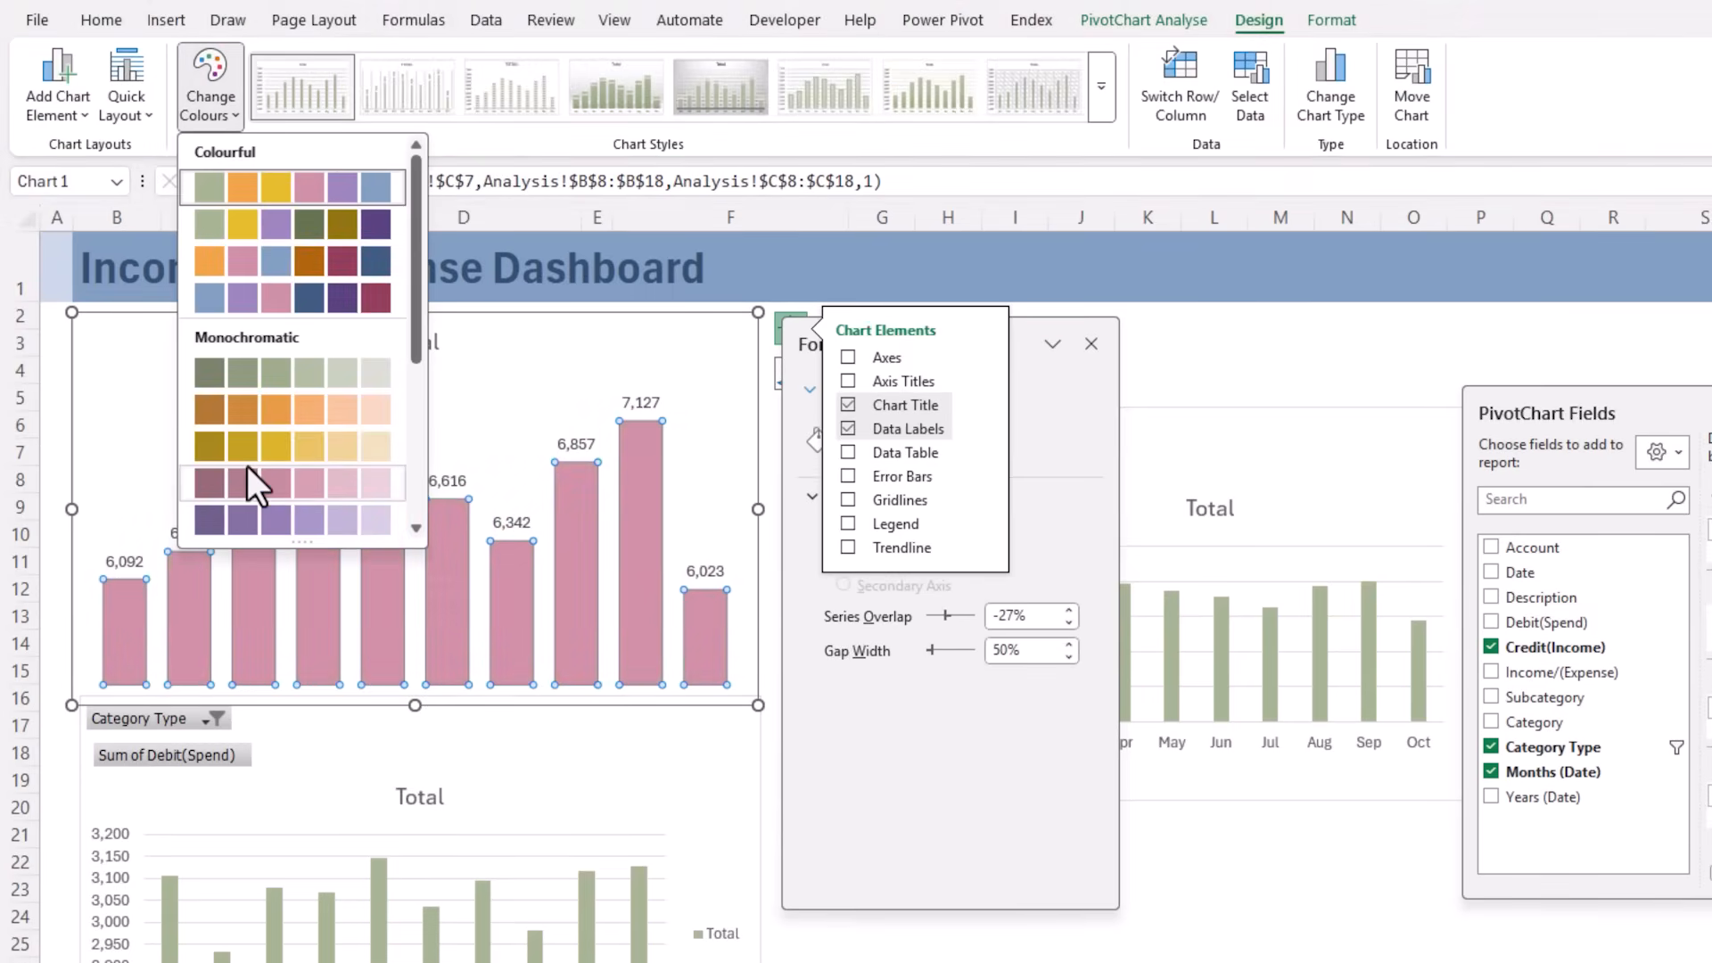
scroll(247, 465, "down", 3)
left_click(252, 326)
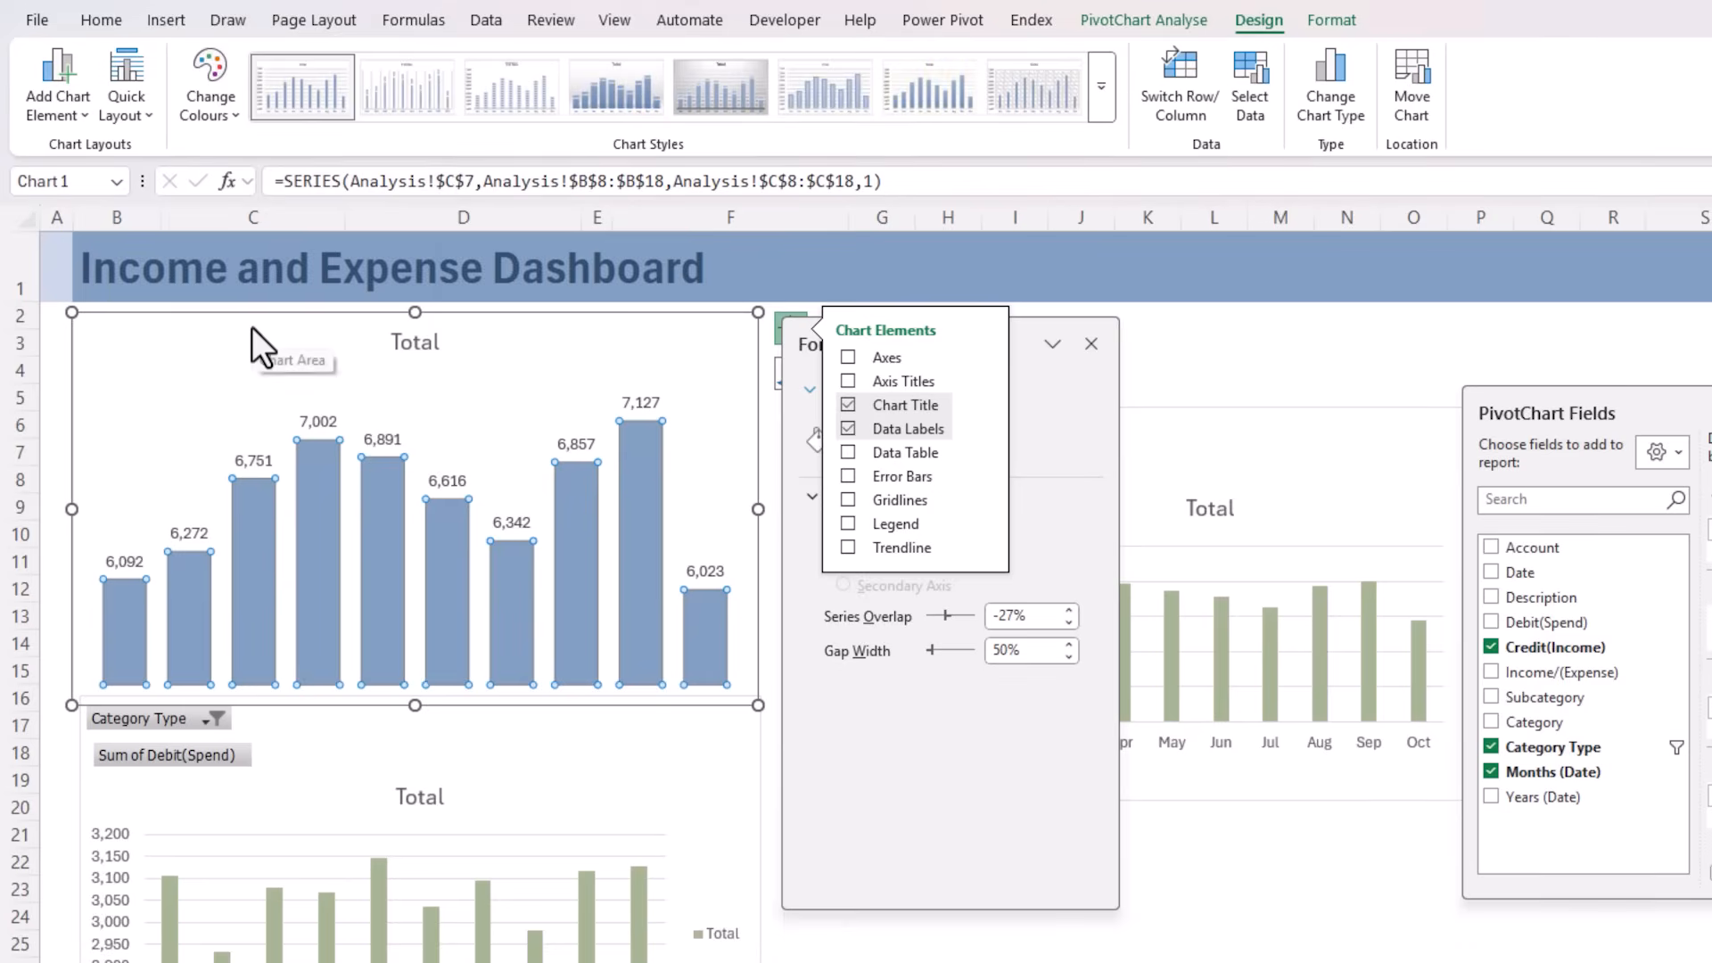
Retitle the income chart "Total Income" and move the title to the chart's upper-left corner
left_click(418, 343)
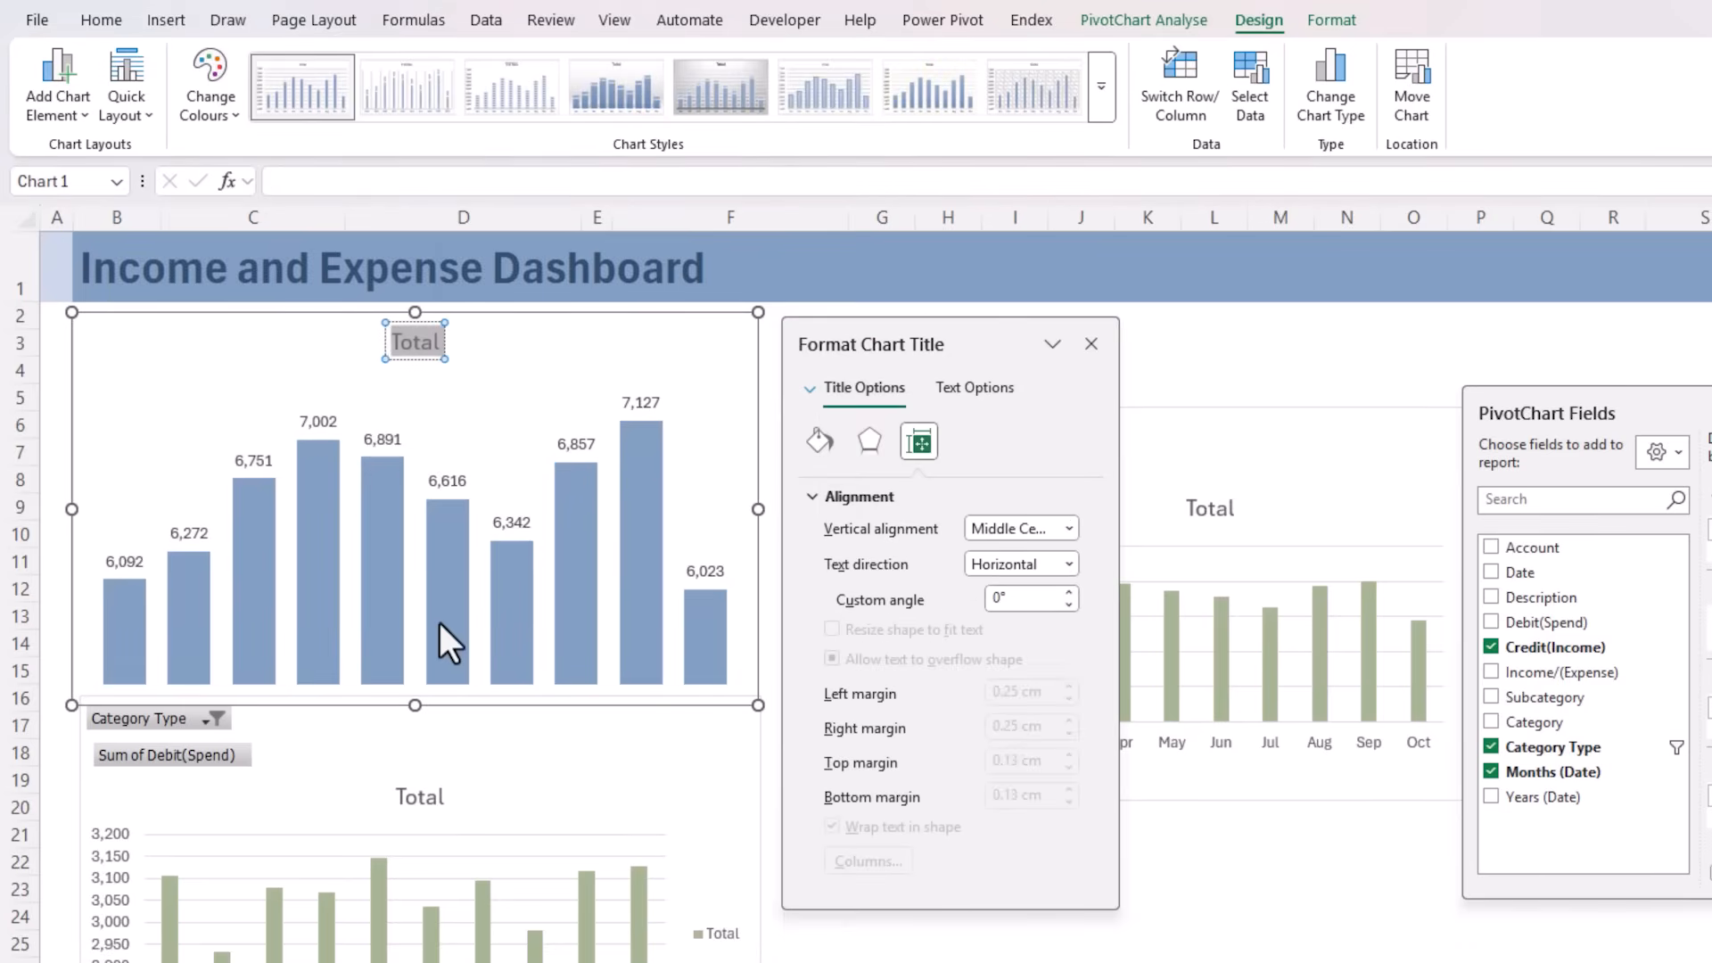
type("Total Income")
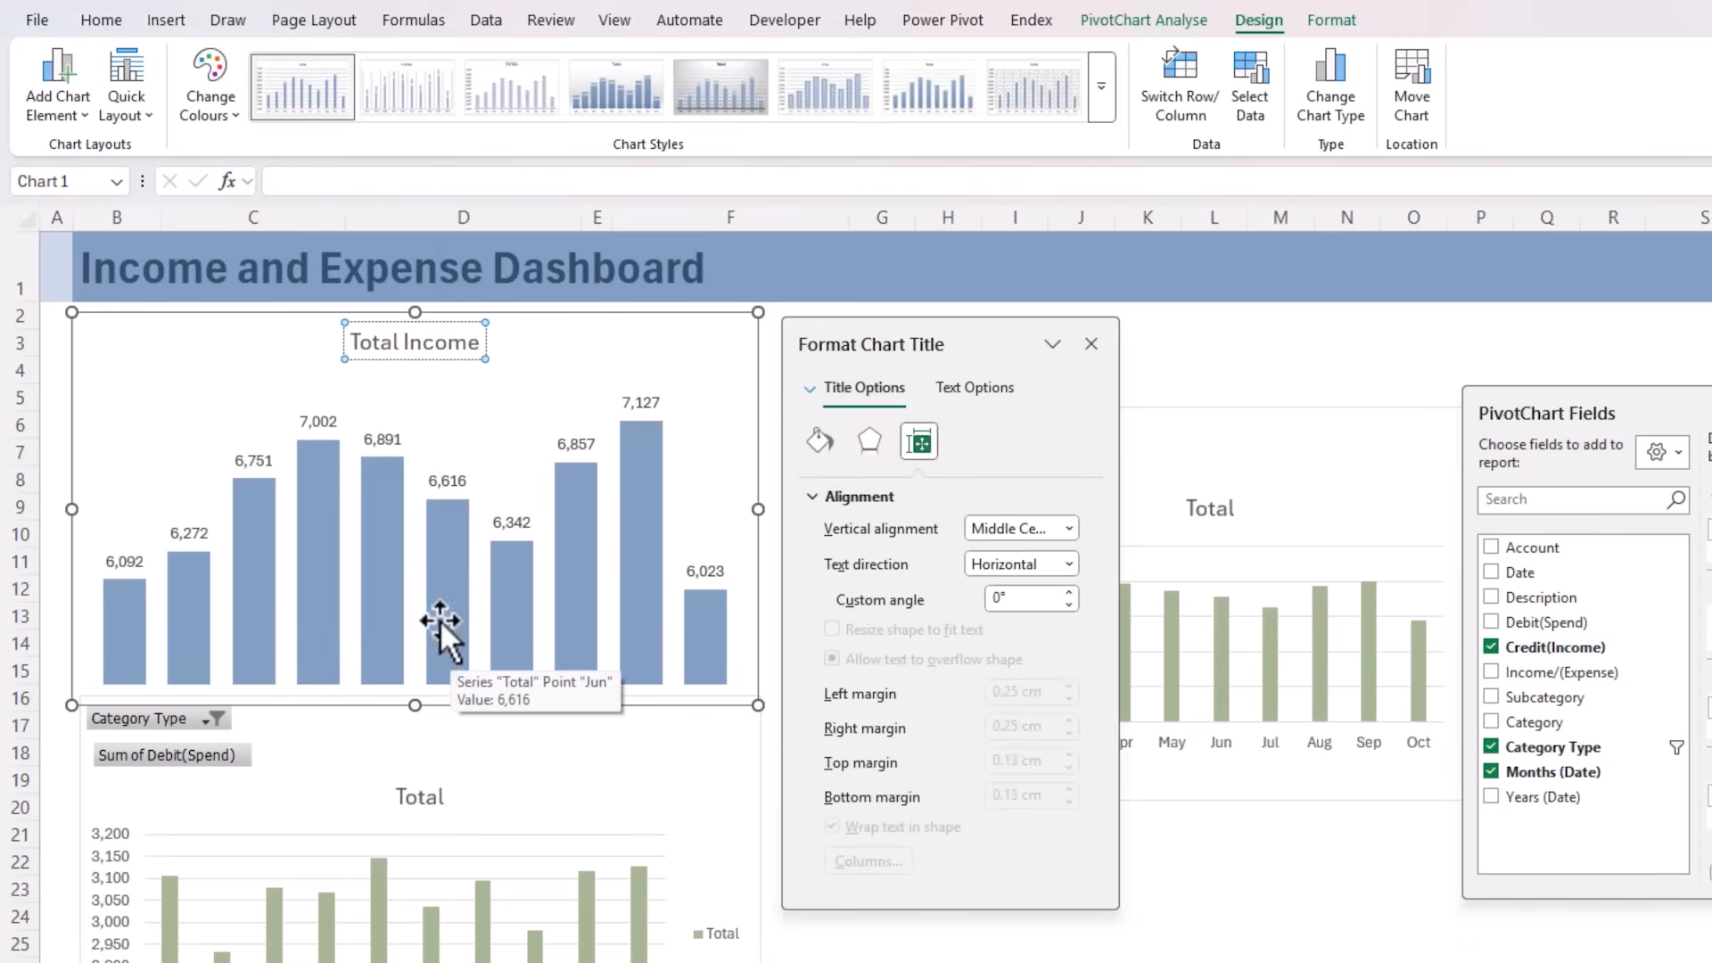
left_click_drag(383, 359, 111, 340)
Shrink the Total Income chart to about rows 2 to 8 and columns B to E, and extend its plot area upwards
left_click_drag(415, 704, 406, 486)
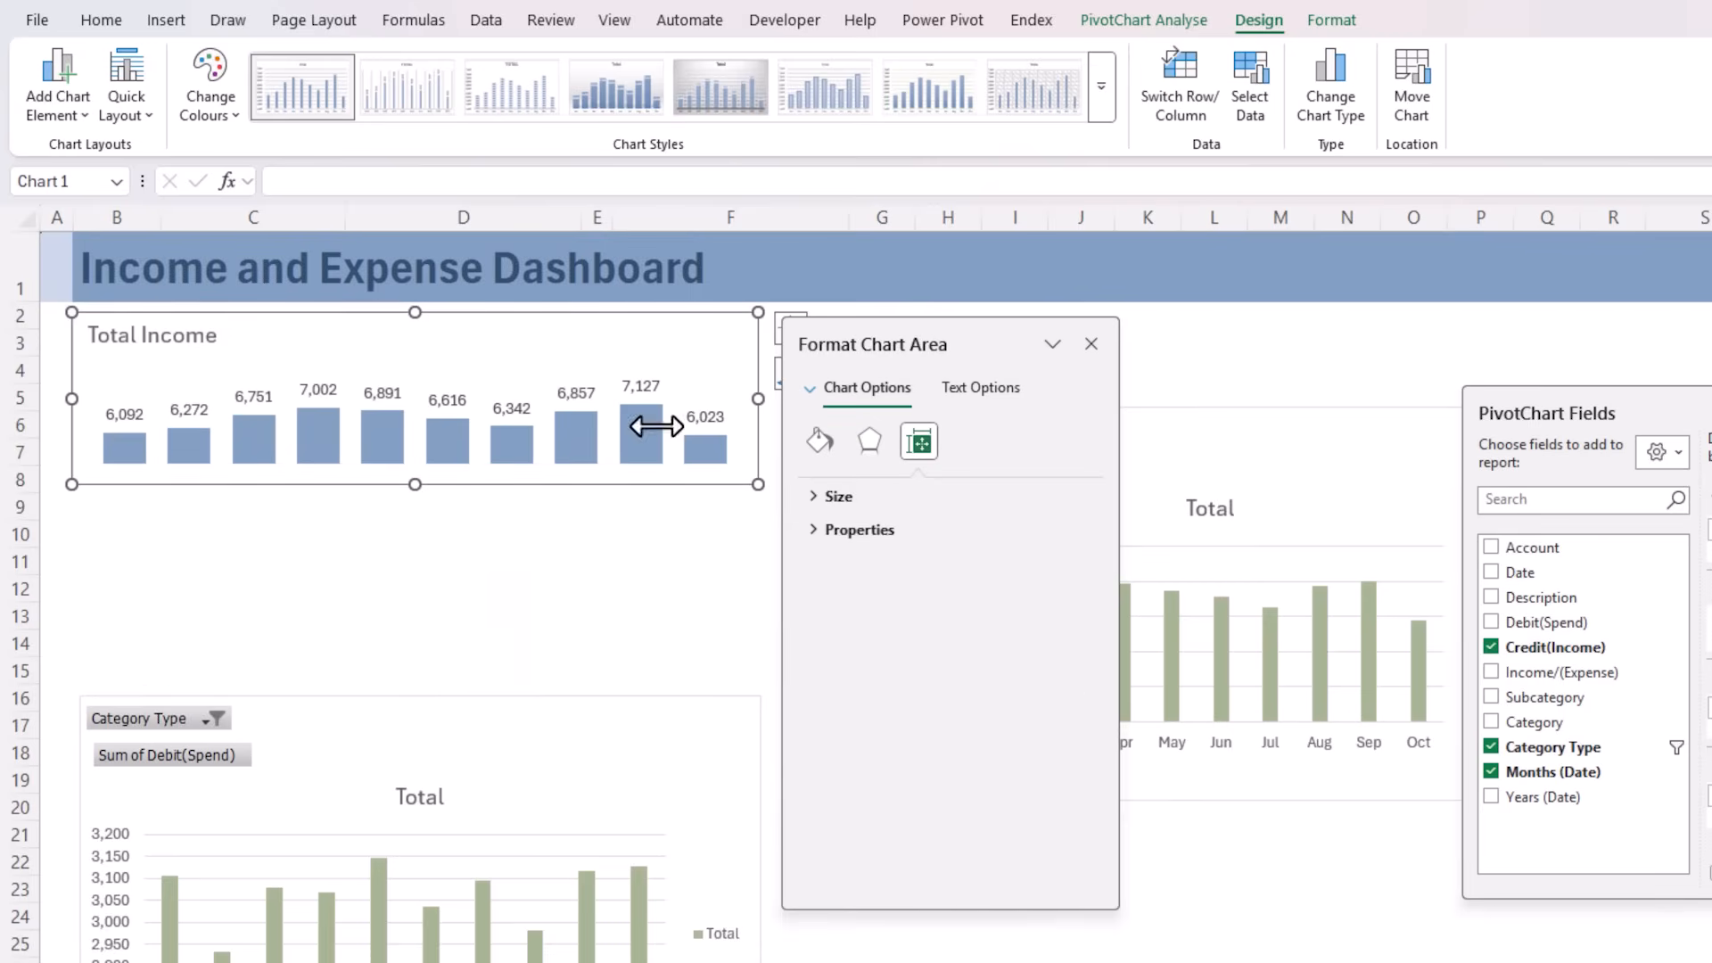
left_click_drag(759, 400, 617, 397)
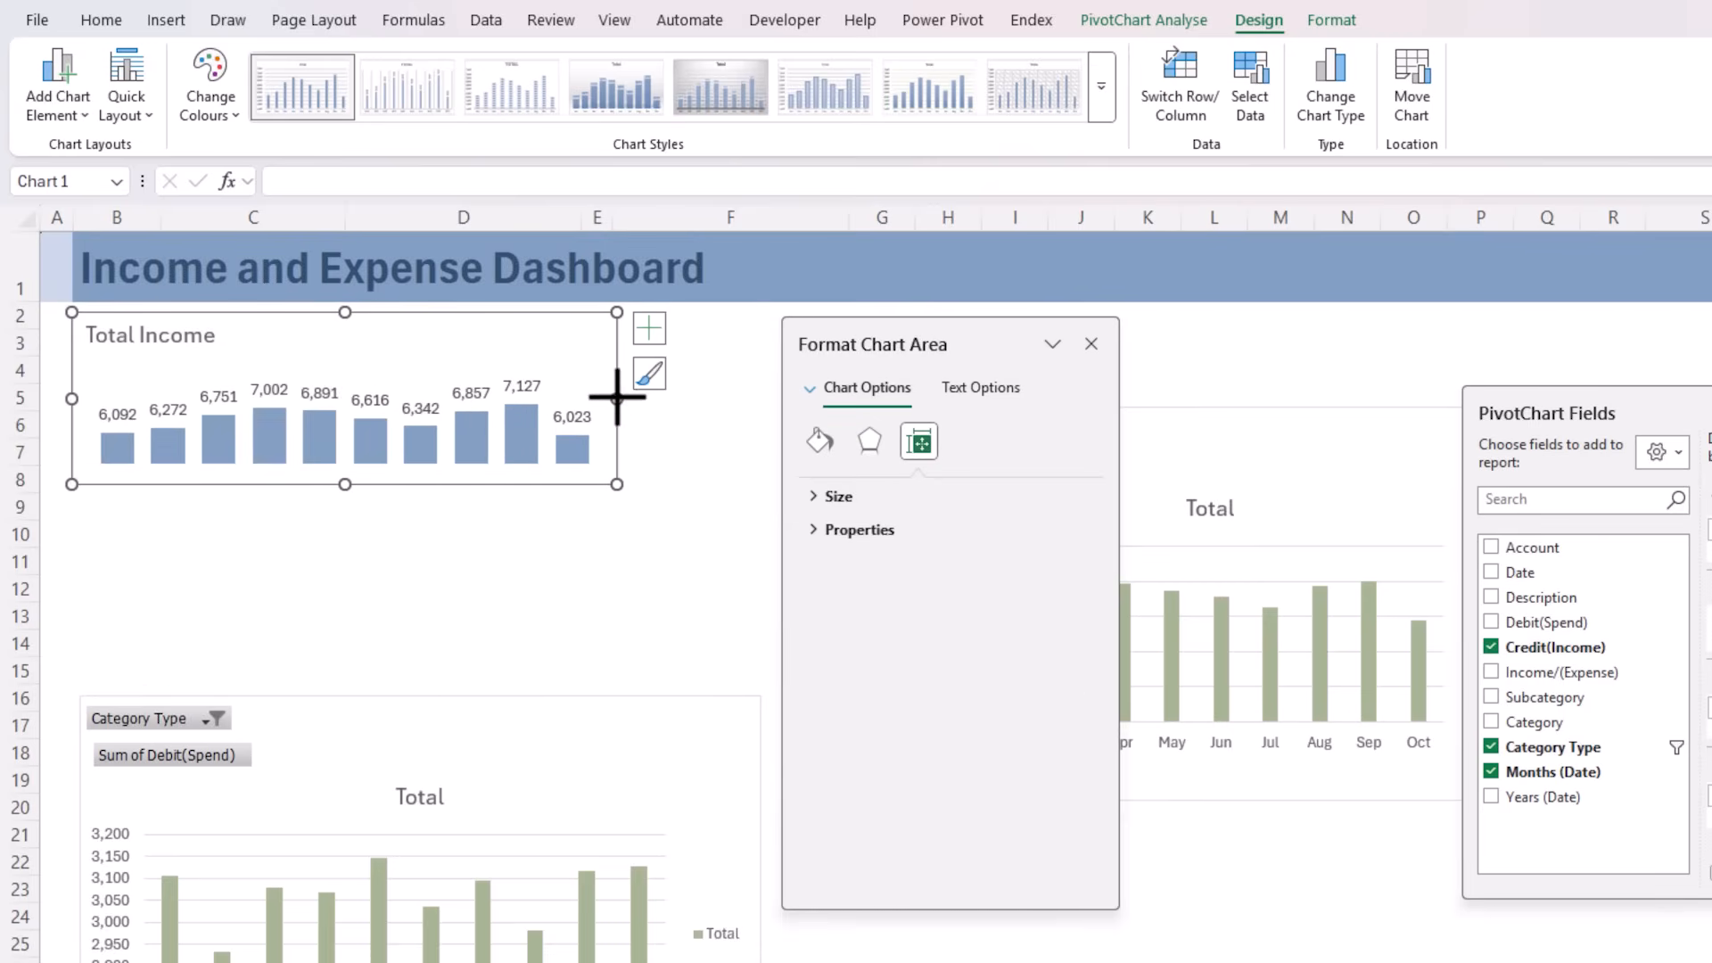
left_click(371, 383)
left_click_drag(344, 377, 342, 353)
left_click(360, 553)
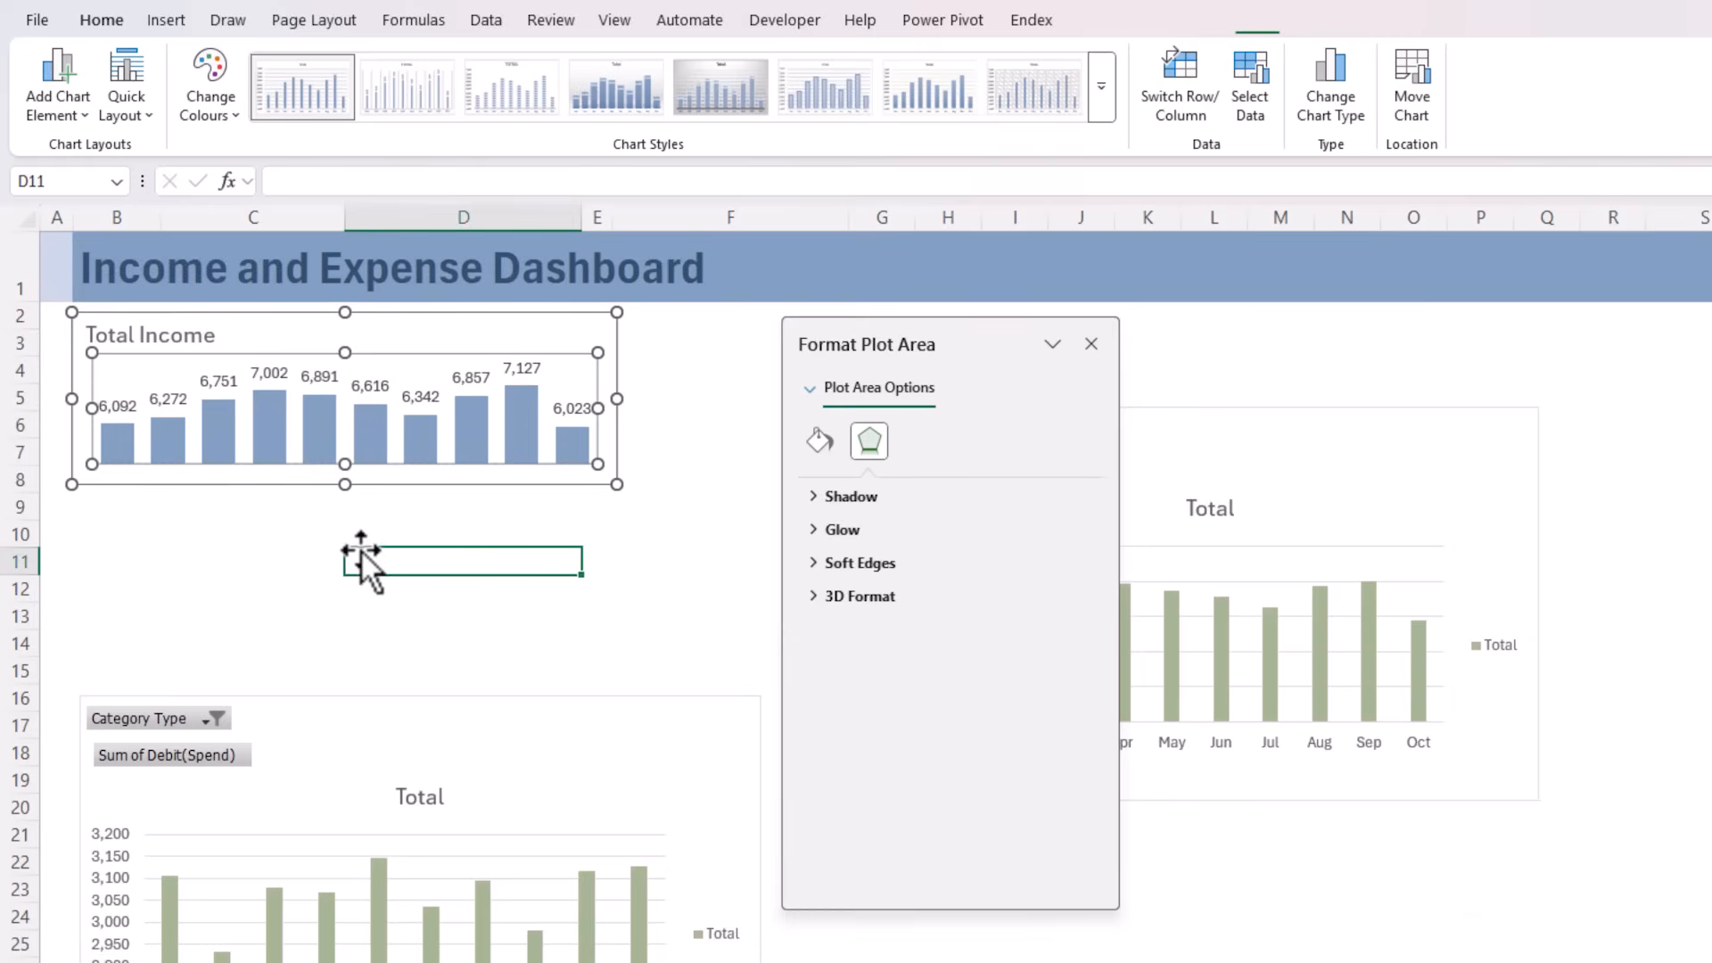
Move the Debit(Spend) chart directly below the Total Income chart and paste the income chart's formatting onto it
left_click(347, 475)
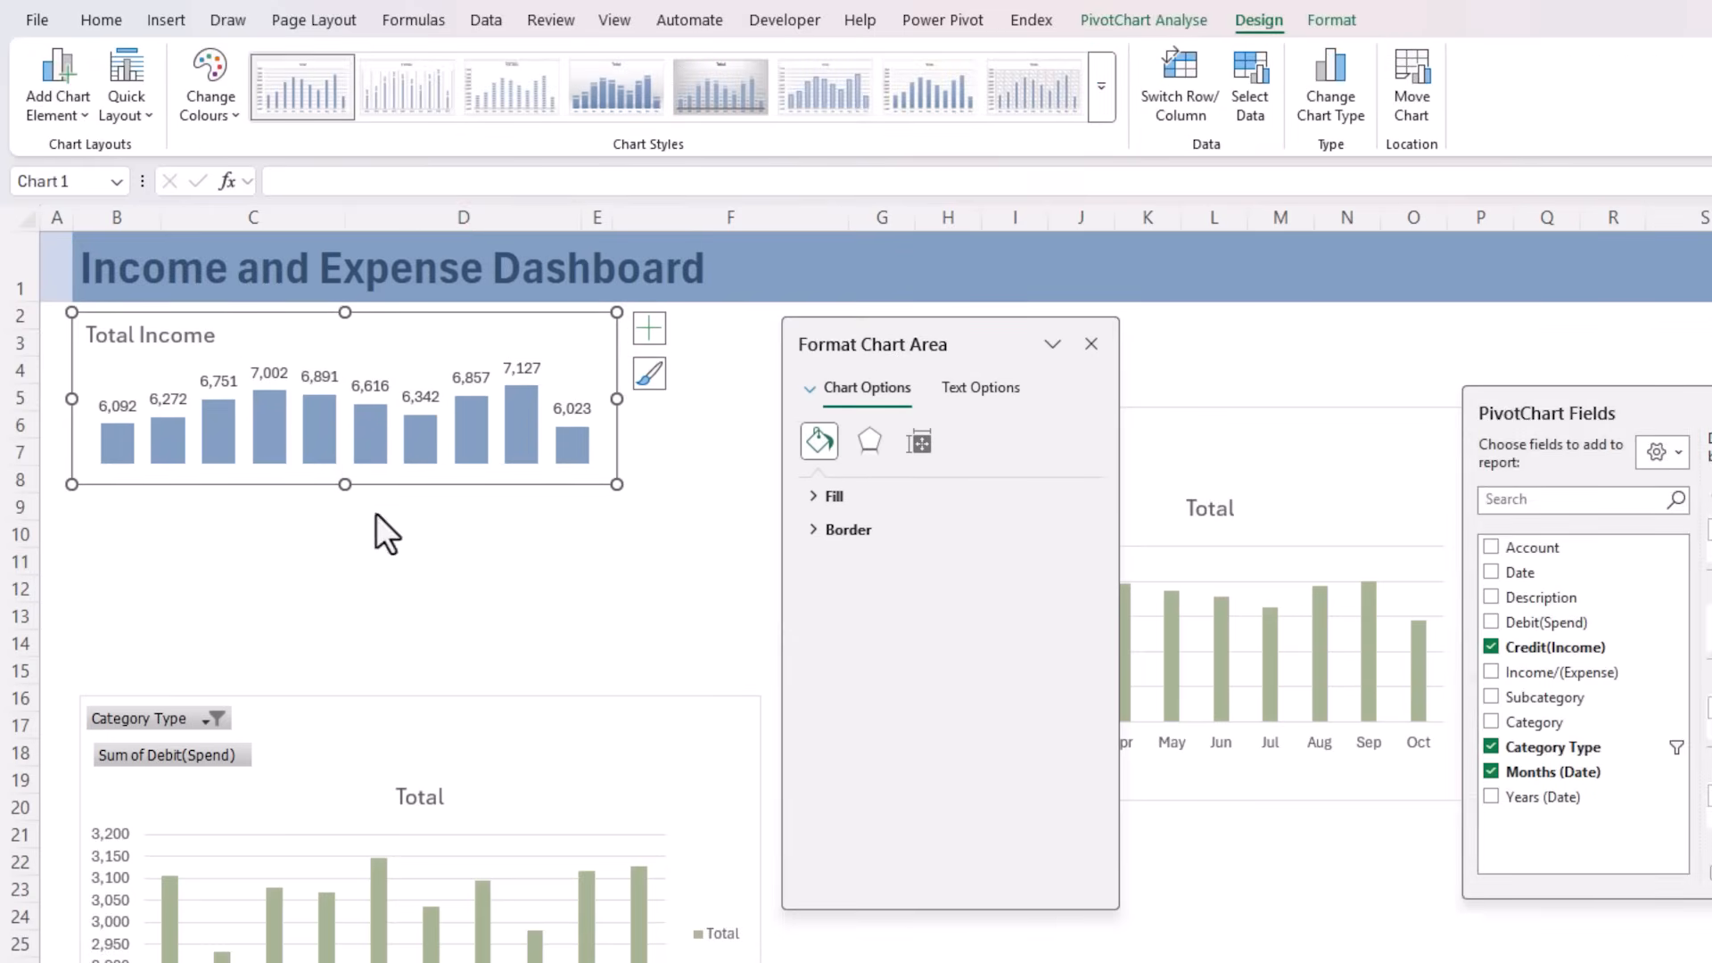
key("ctrl+c")
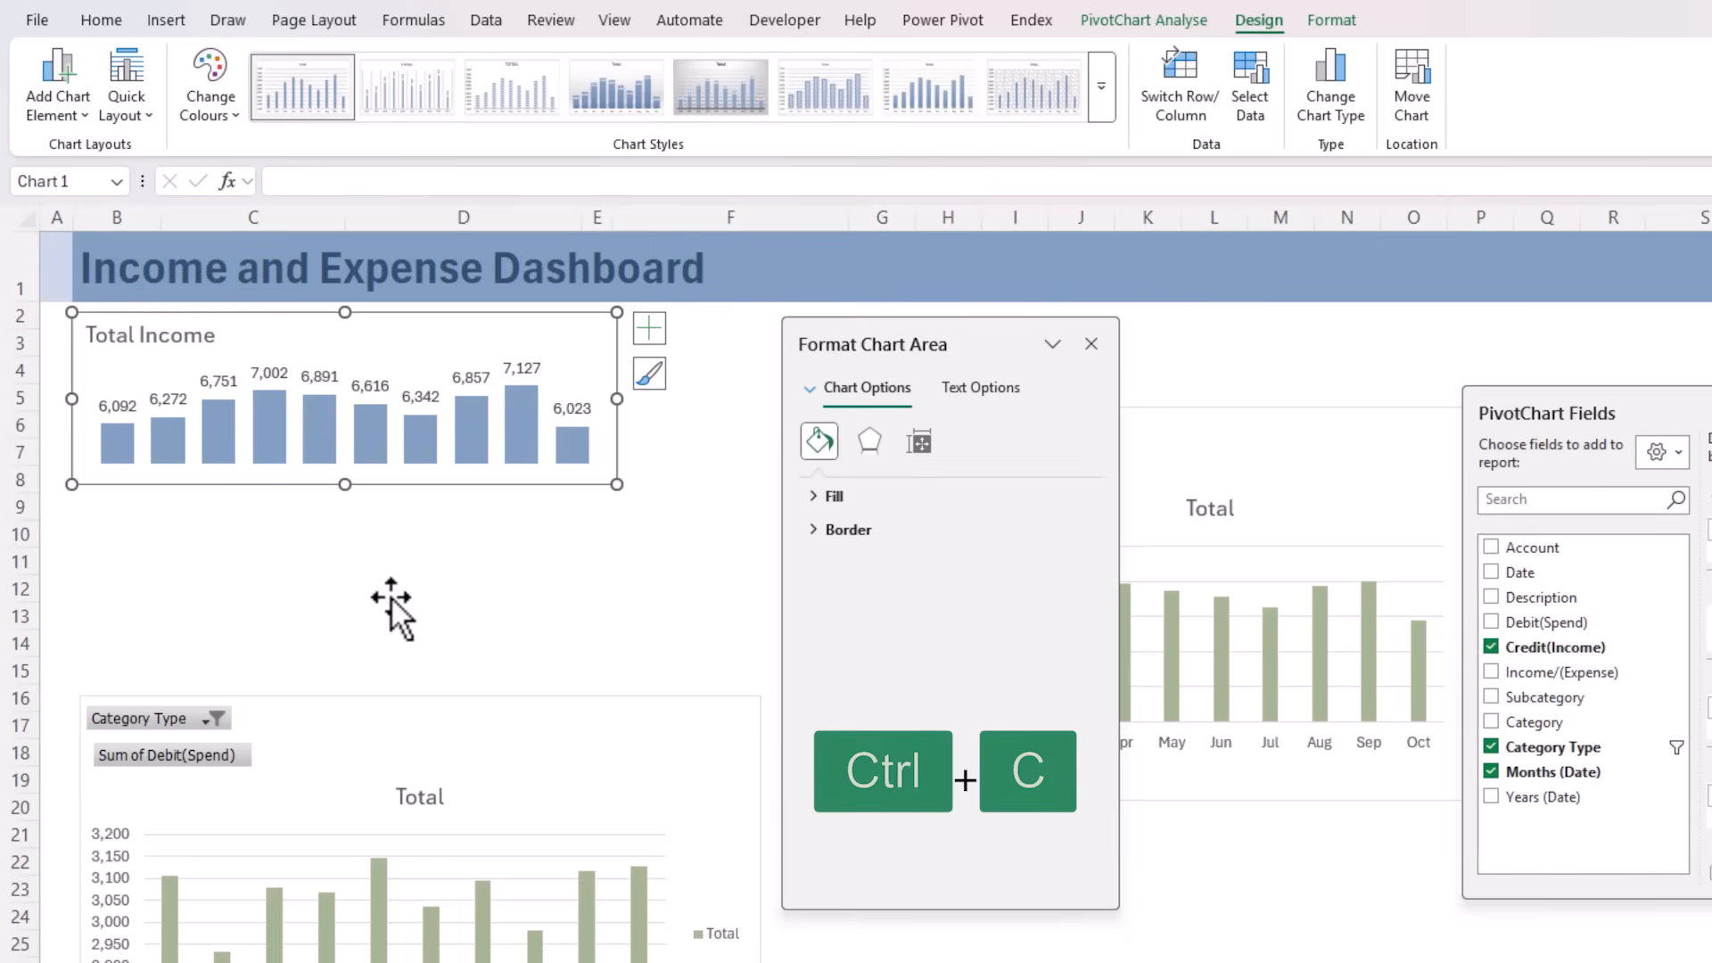
left_click_drag(397, 701, 391, 503)
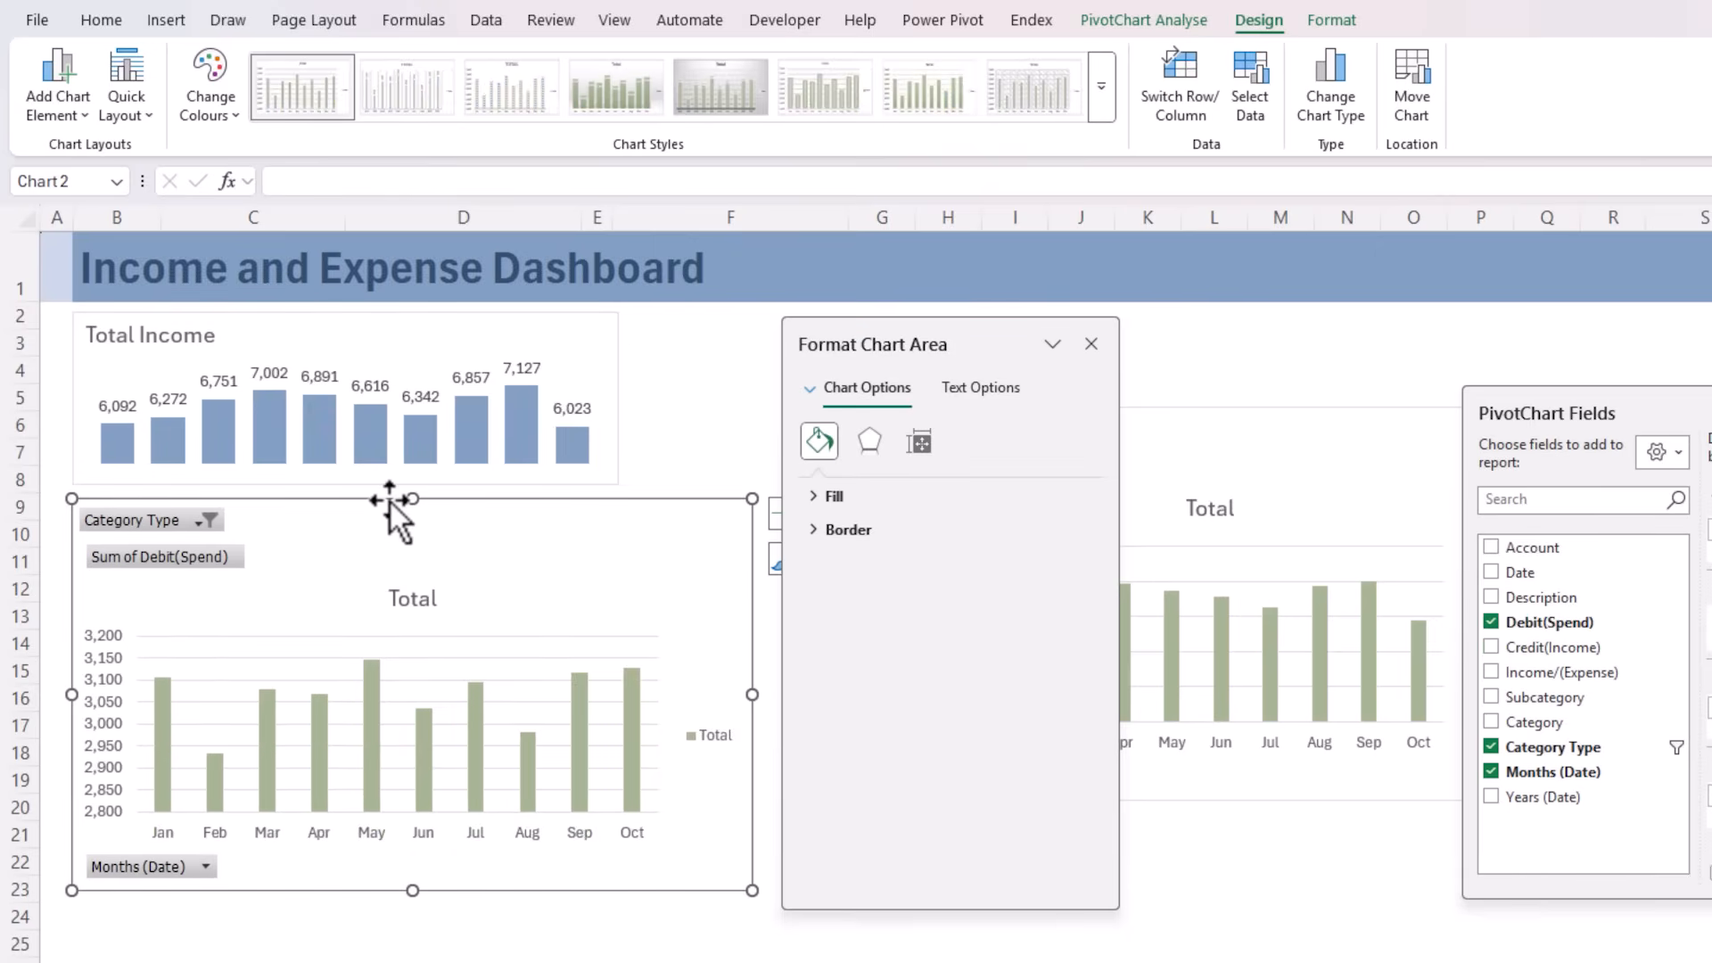
key("ctrl+v")
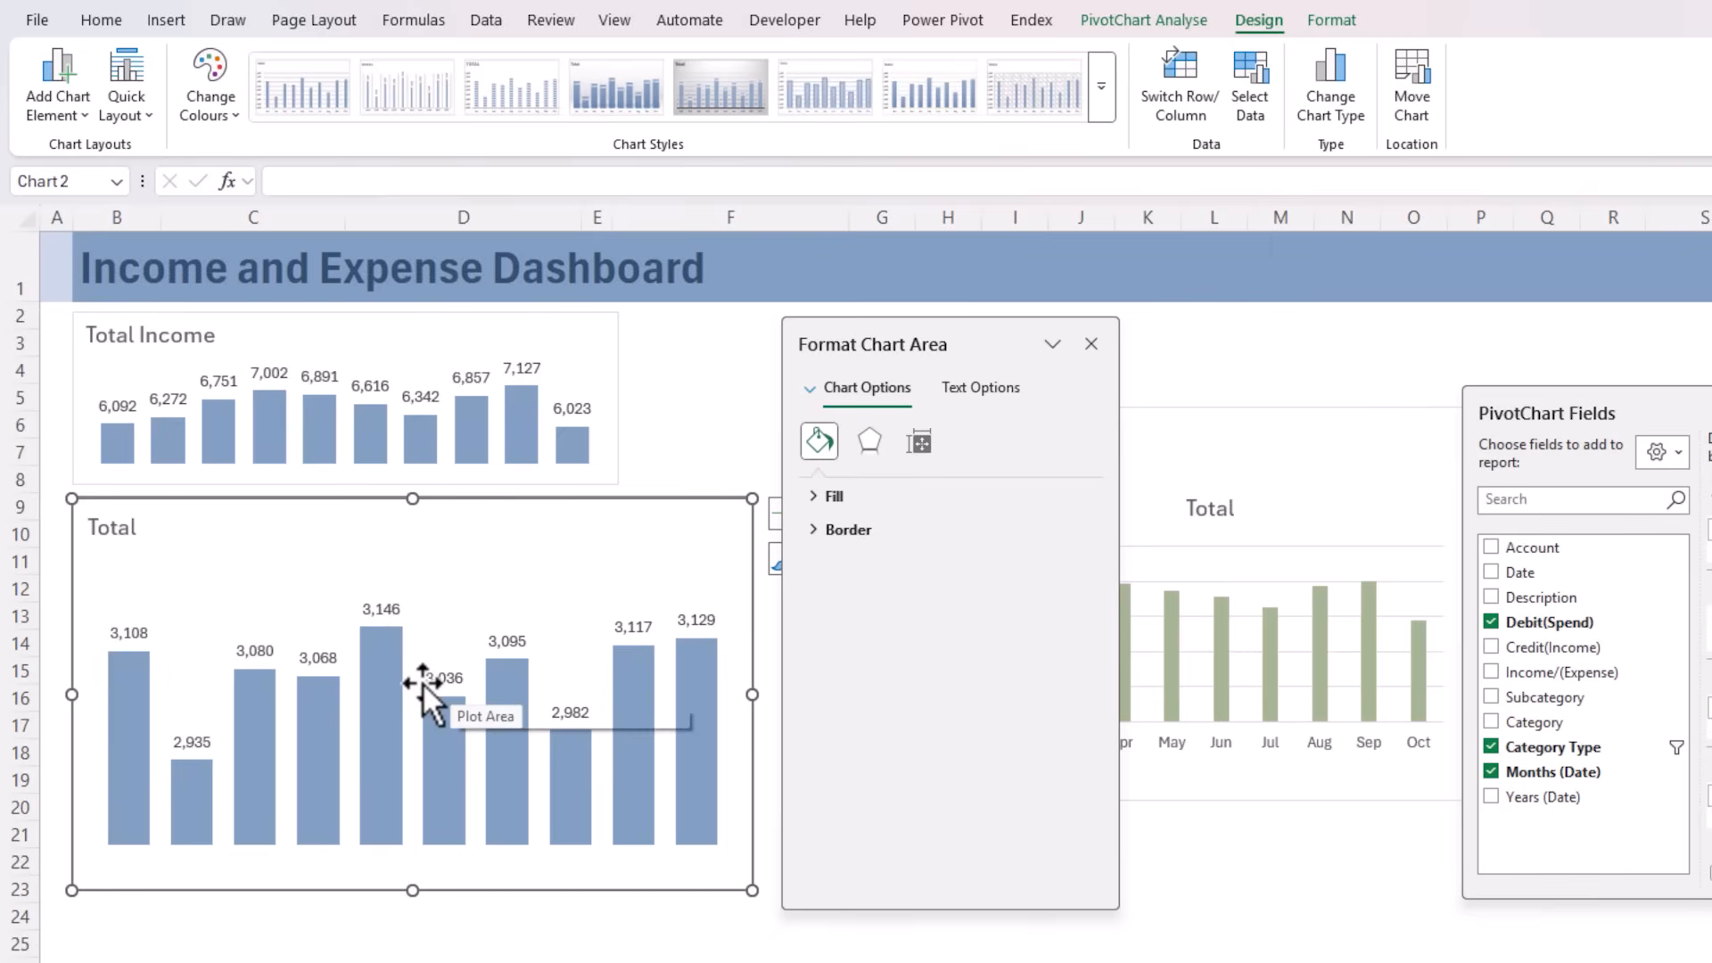
Retitle the spending chart "Total Expenses" and shrink it to about the width of the Total Income chart
left_click(163, 535)
left_click(134, 528)
type("Expen")
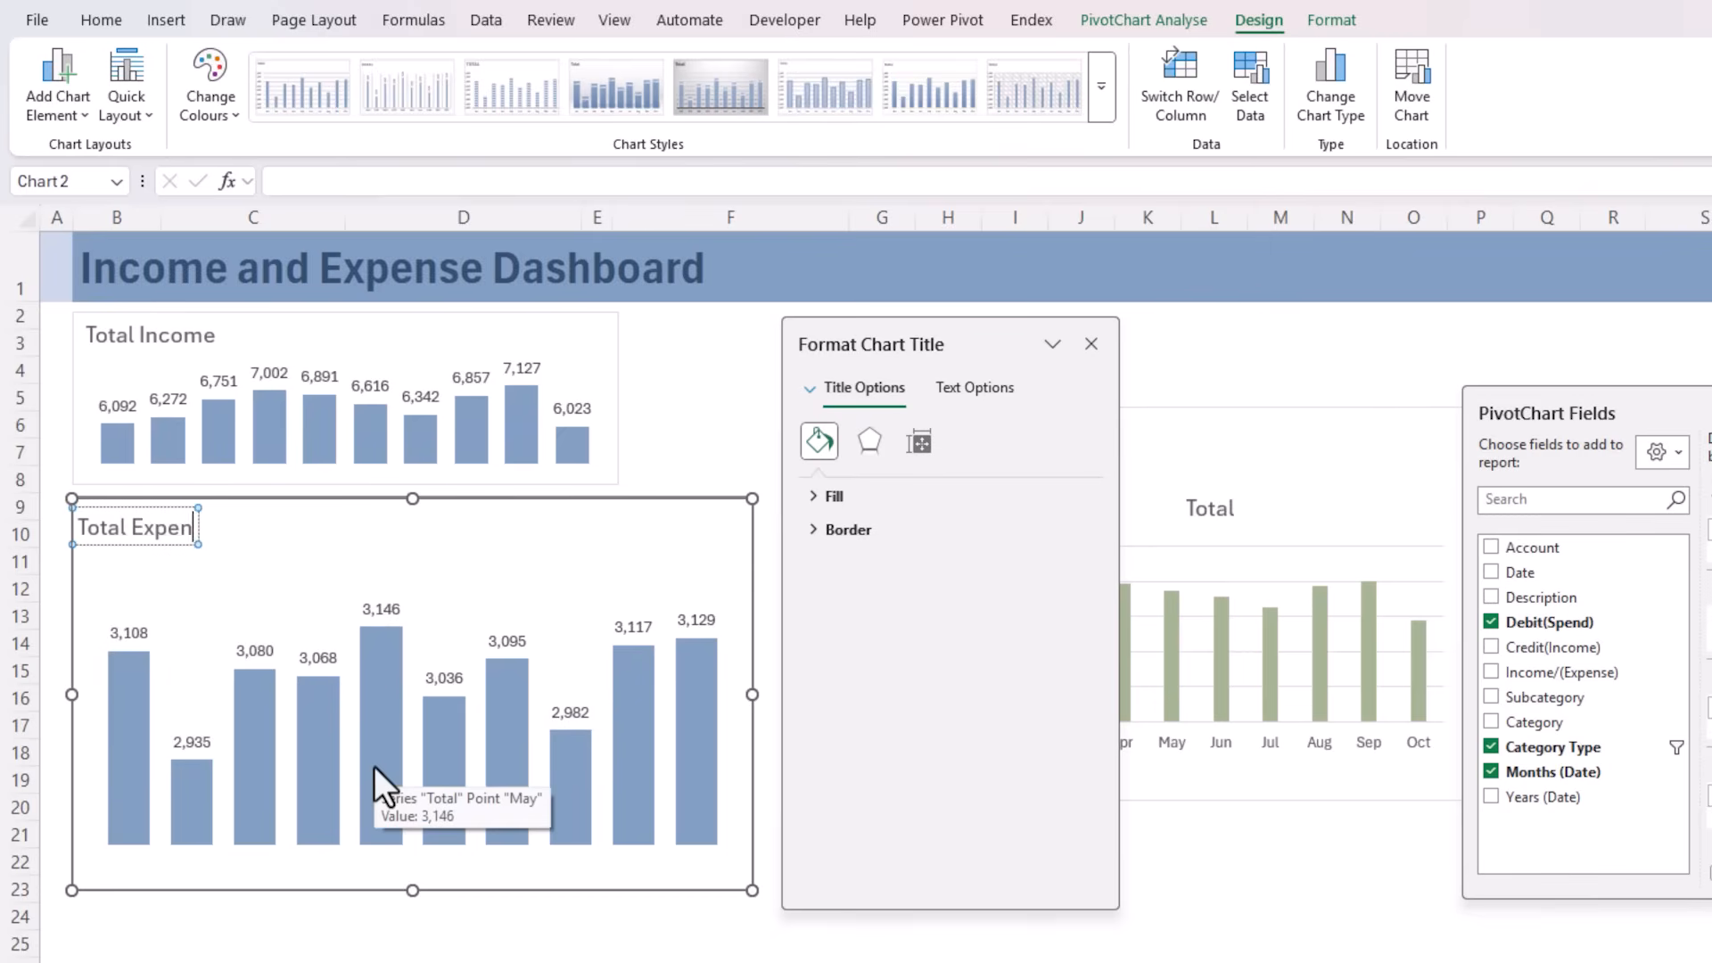
type("ses")
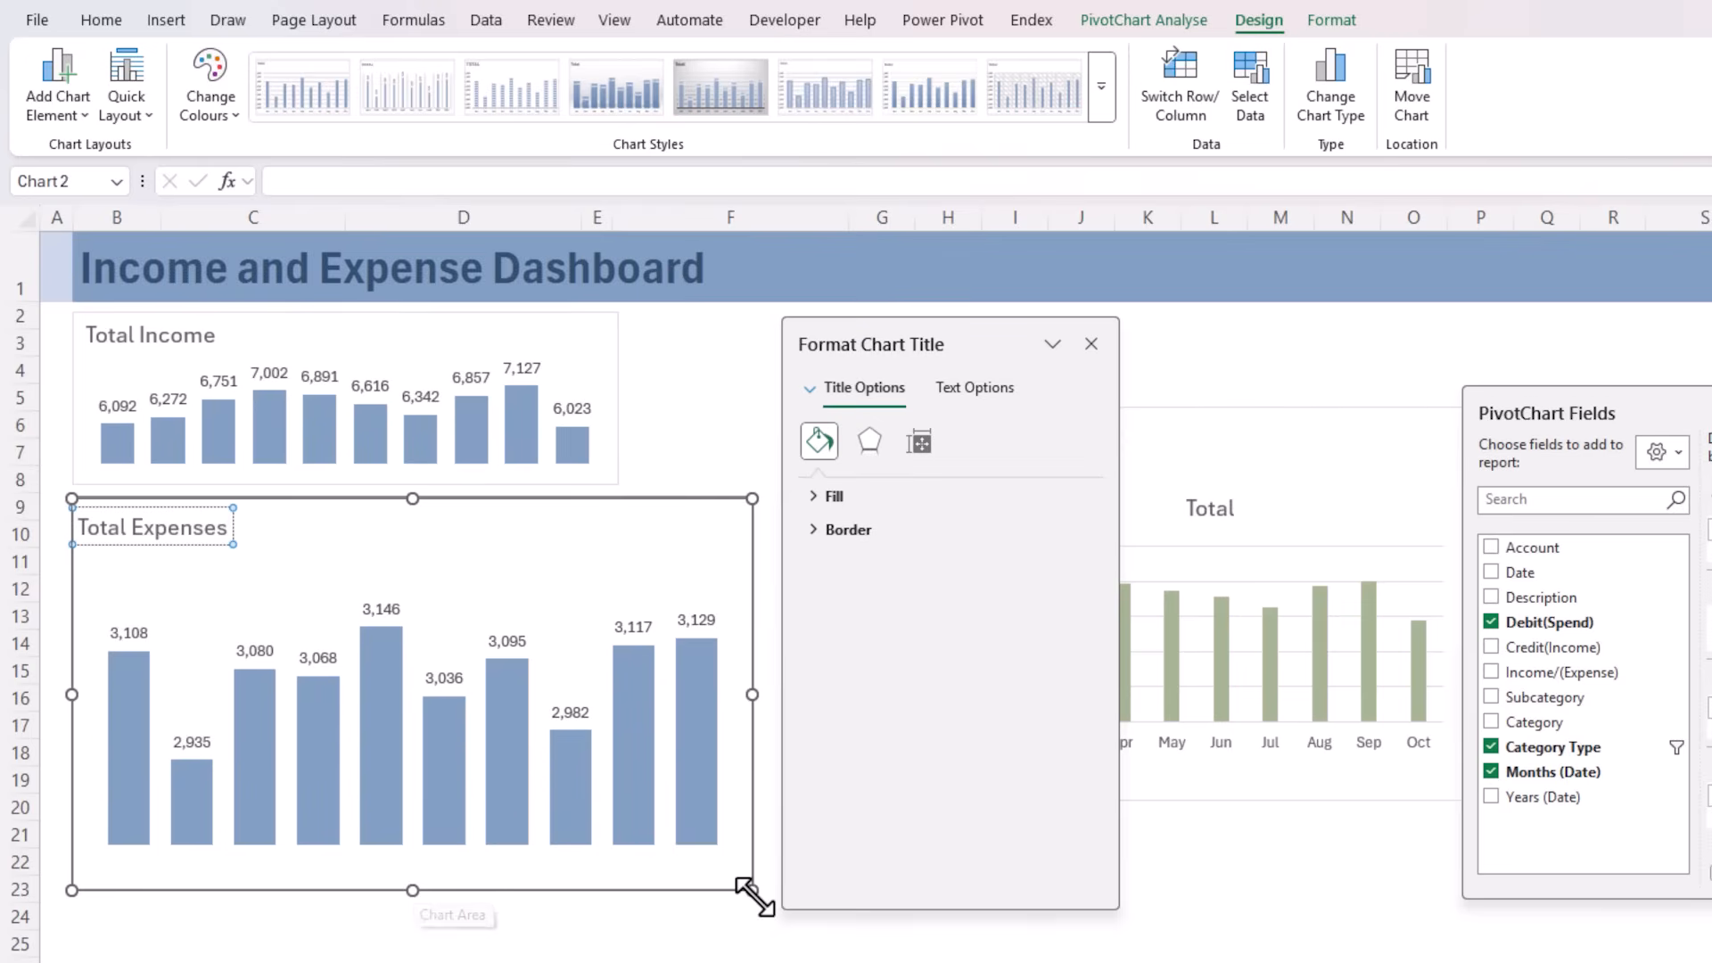
left_click_drag(752, 890, 623, 638)
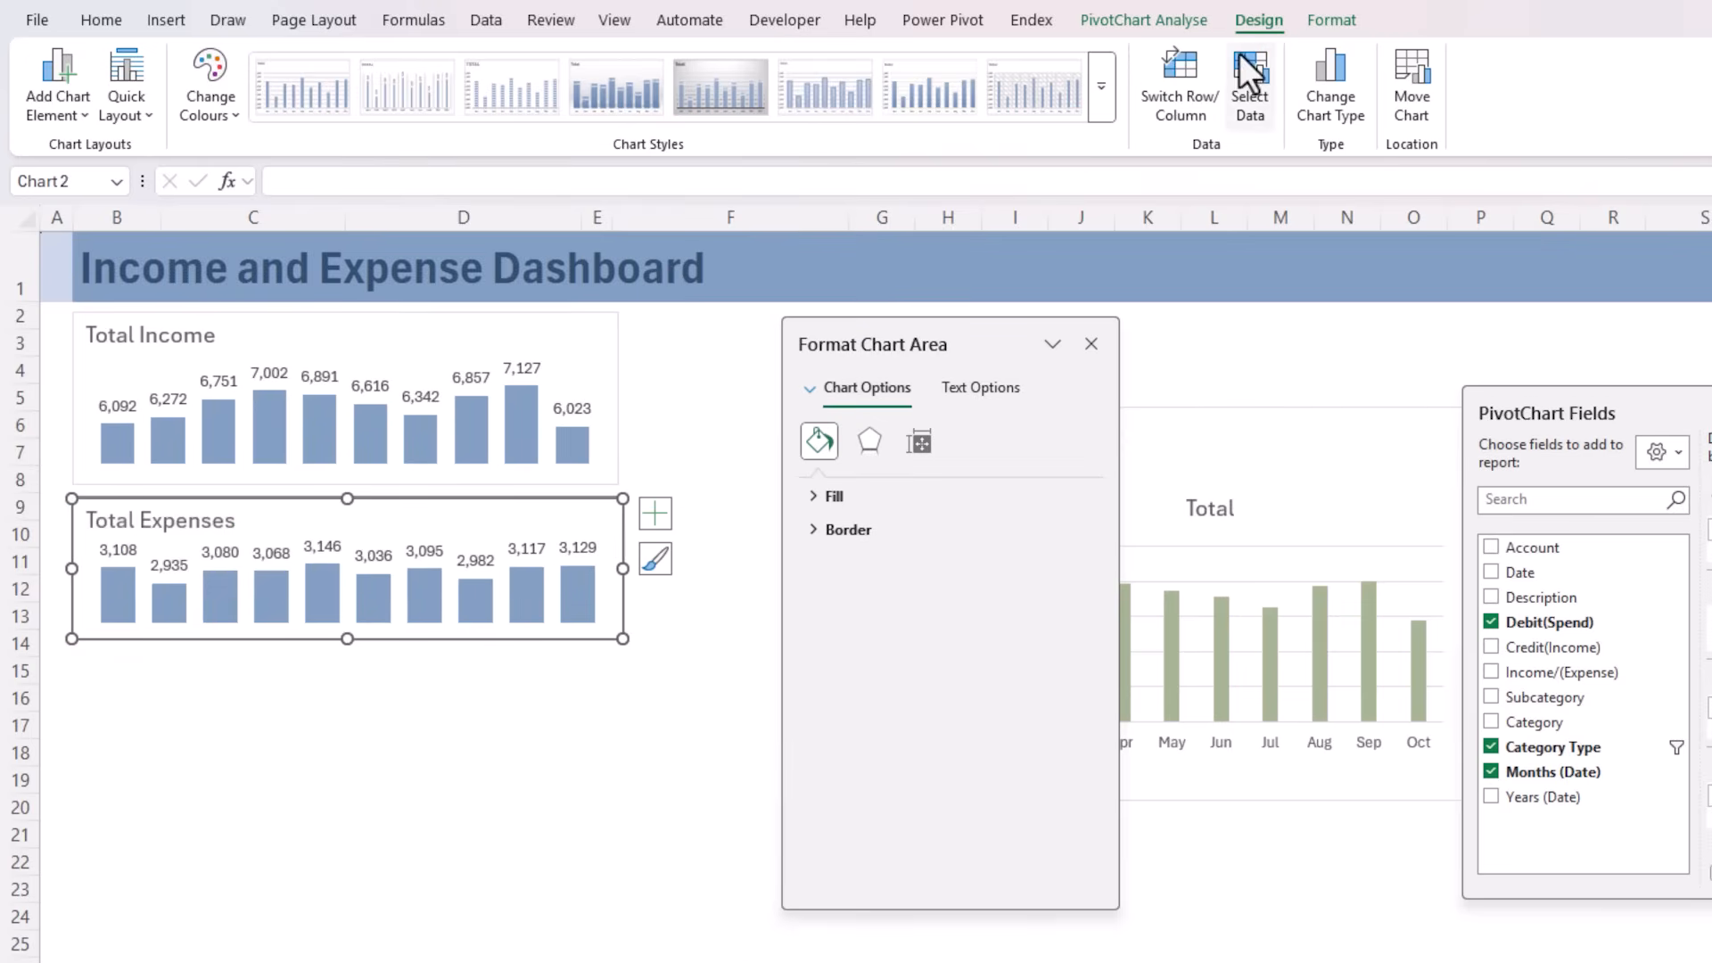
Change the Total Expenses chart's colours to the purple monochromatic palette
left_click(232, 89)
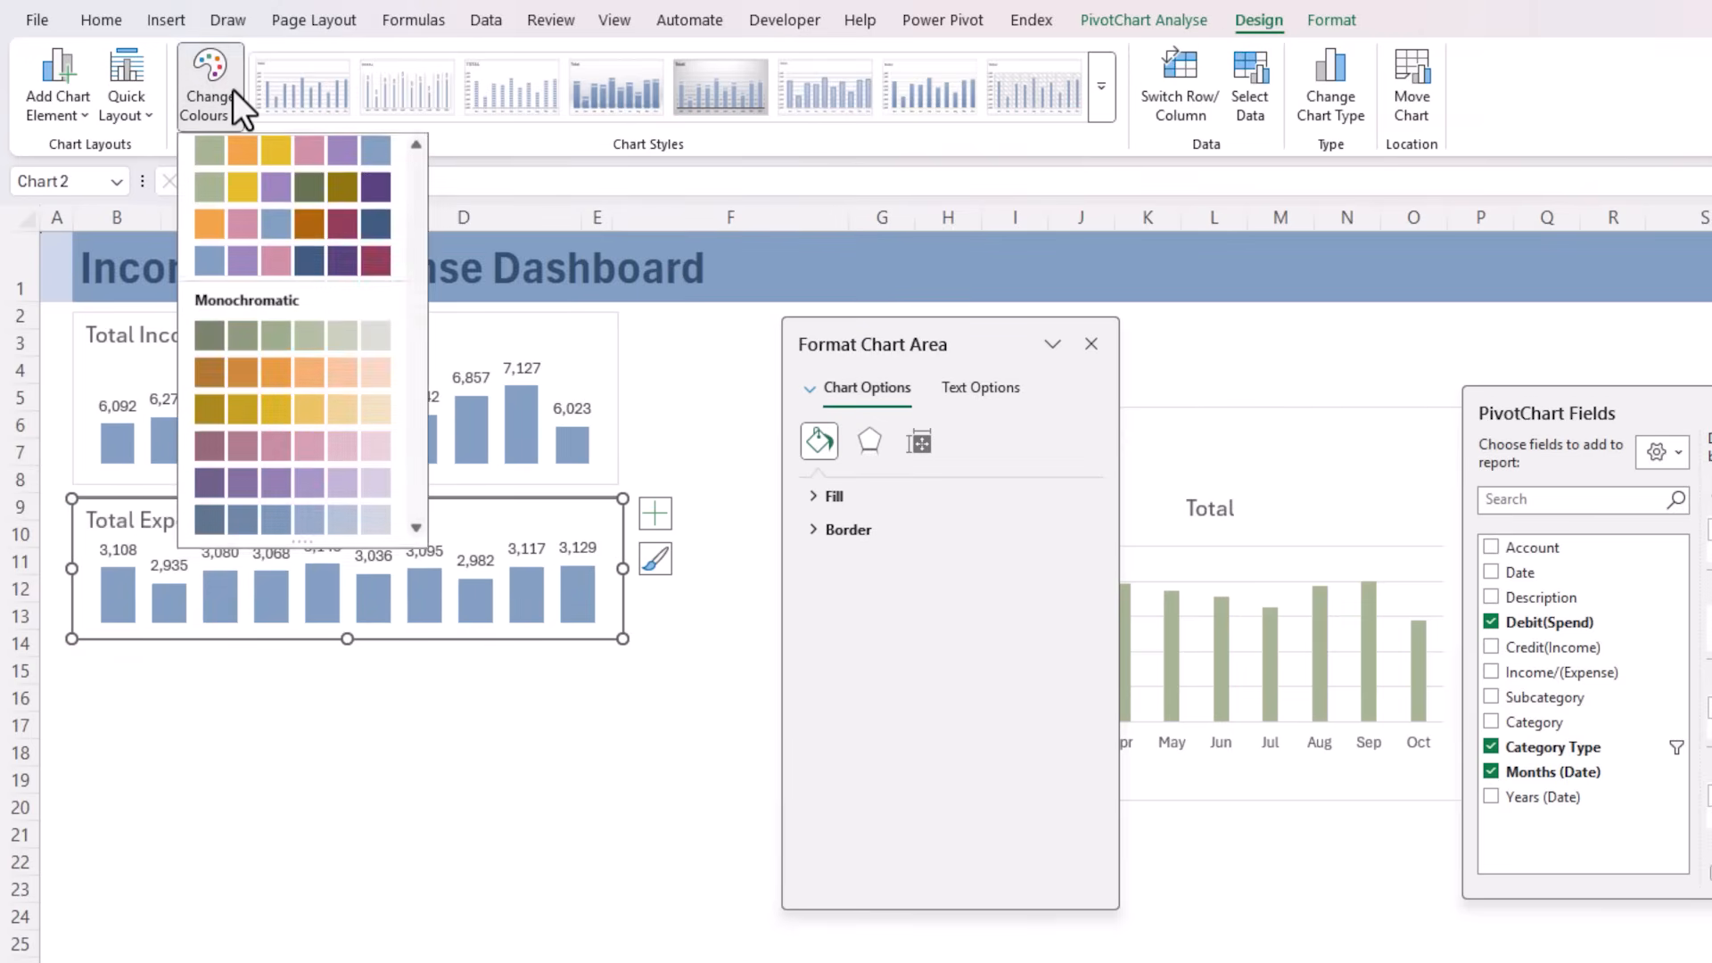
left_click(230, 487)
left_click(357, 778)
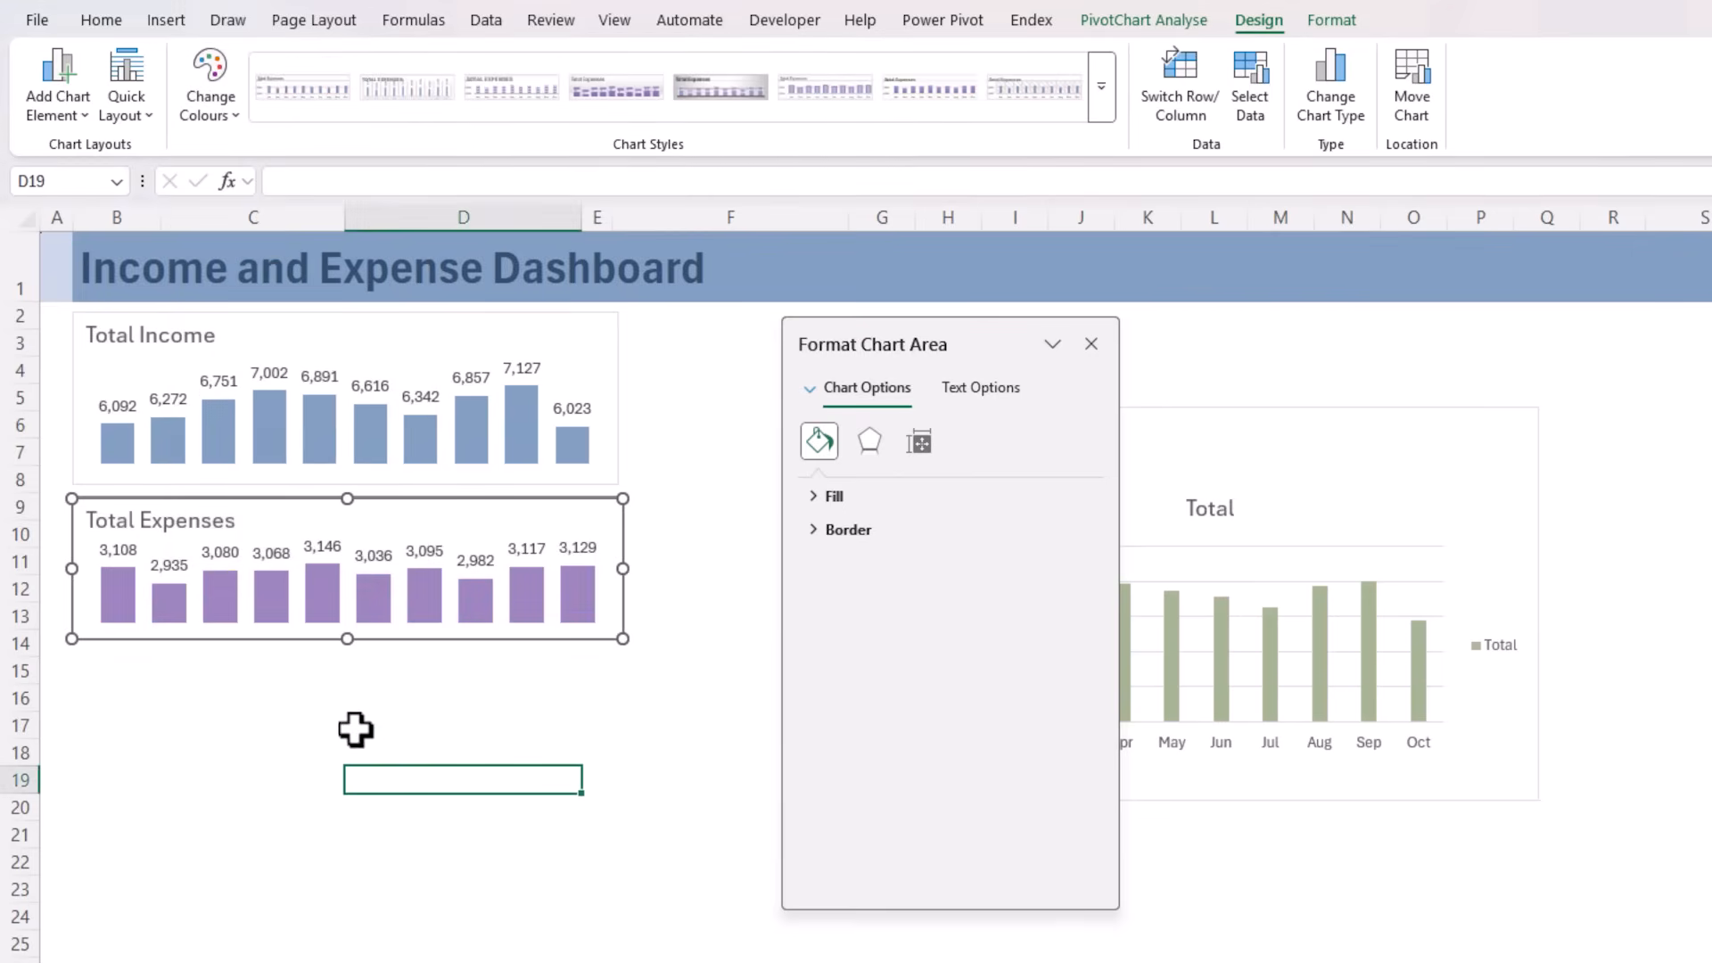
Remove the outlines from the Total Expenses and Total Income charts
left_click(321, 499)
left_click(1328, 18)
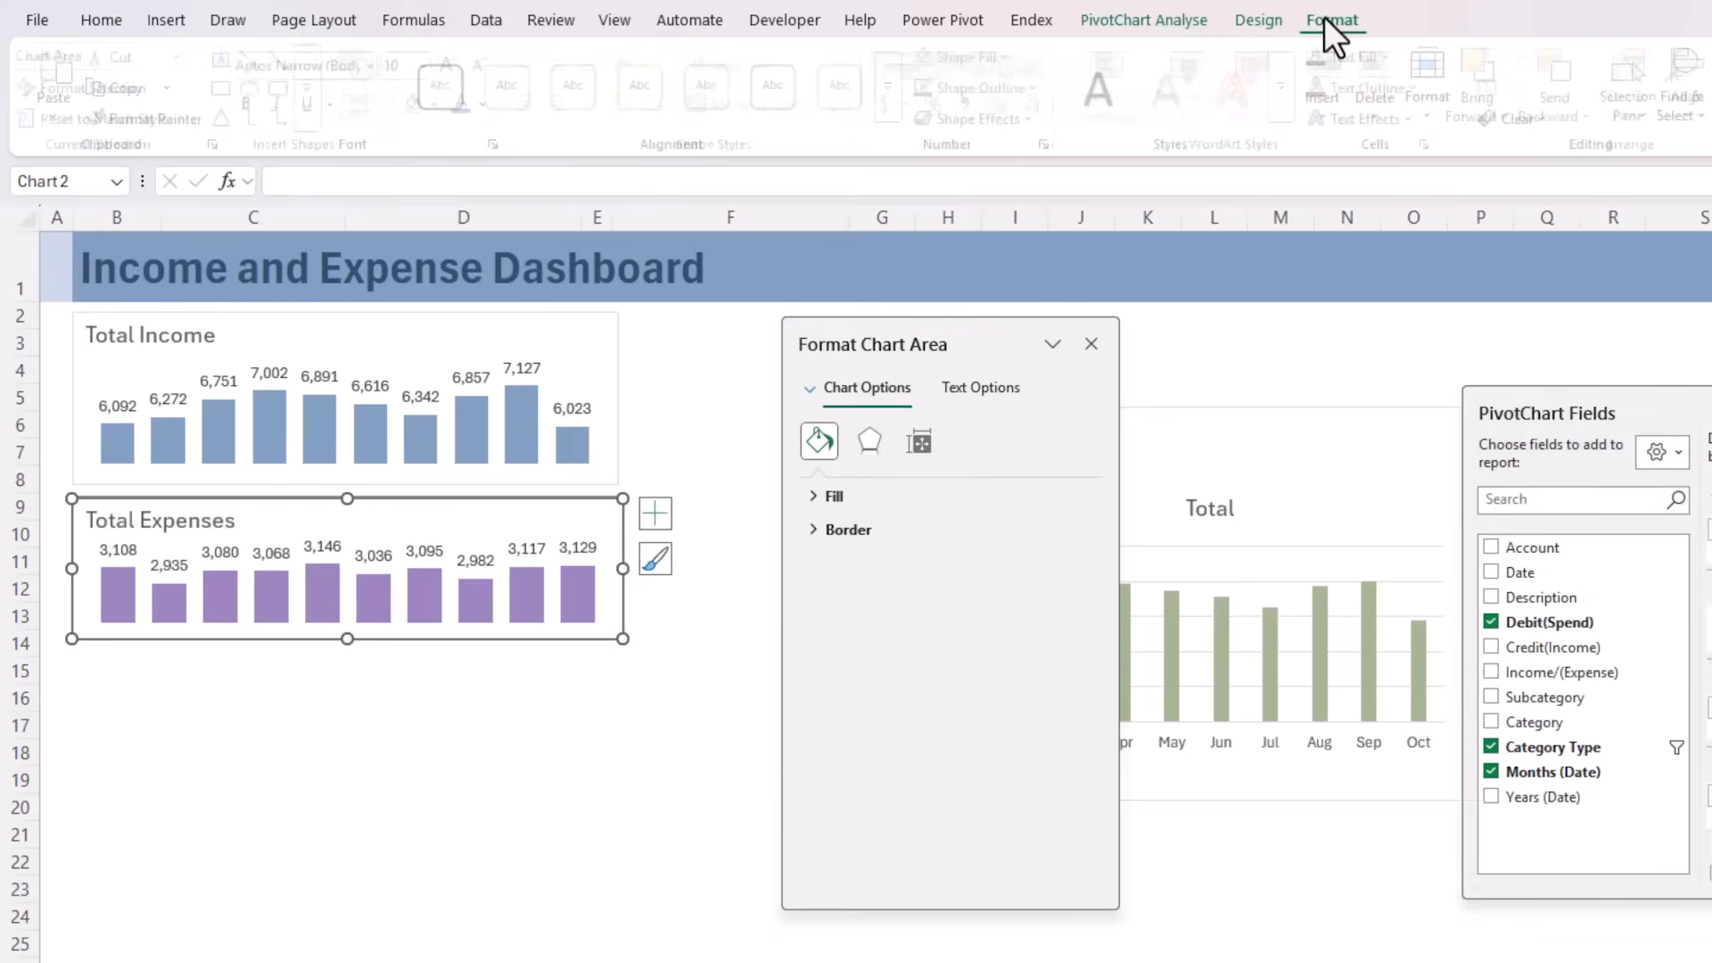
left_click(1041, 93)
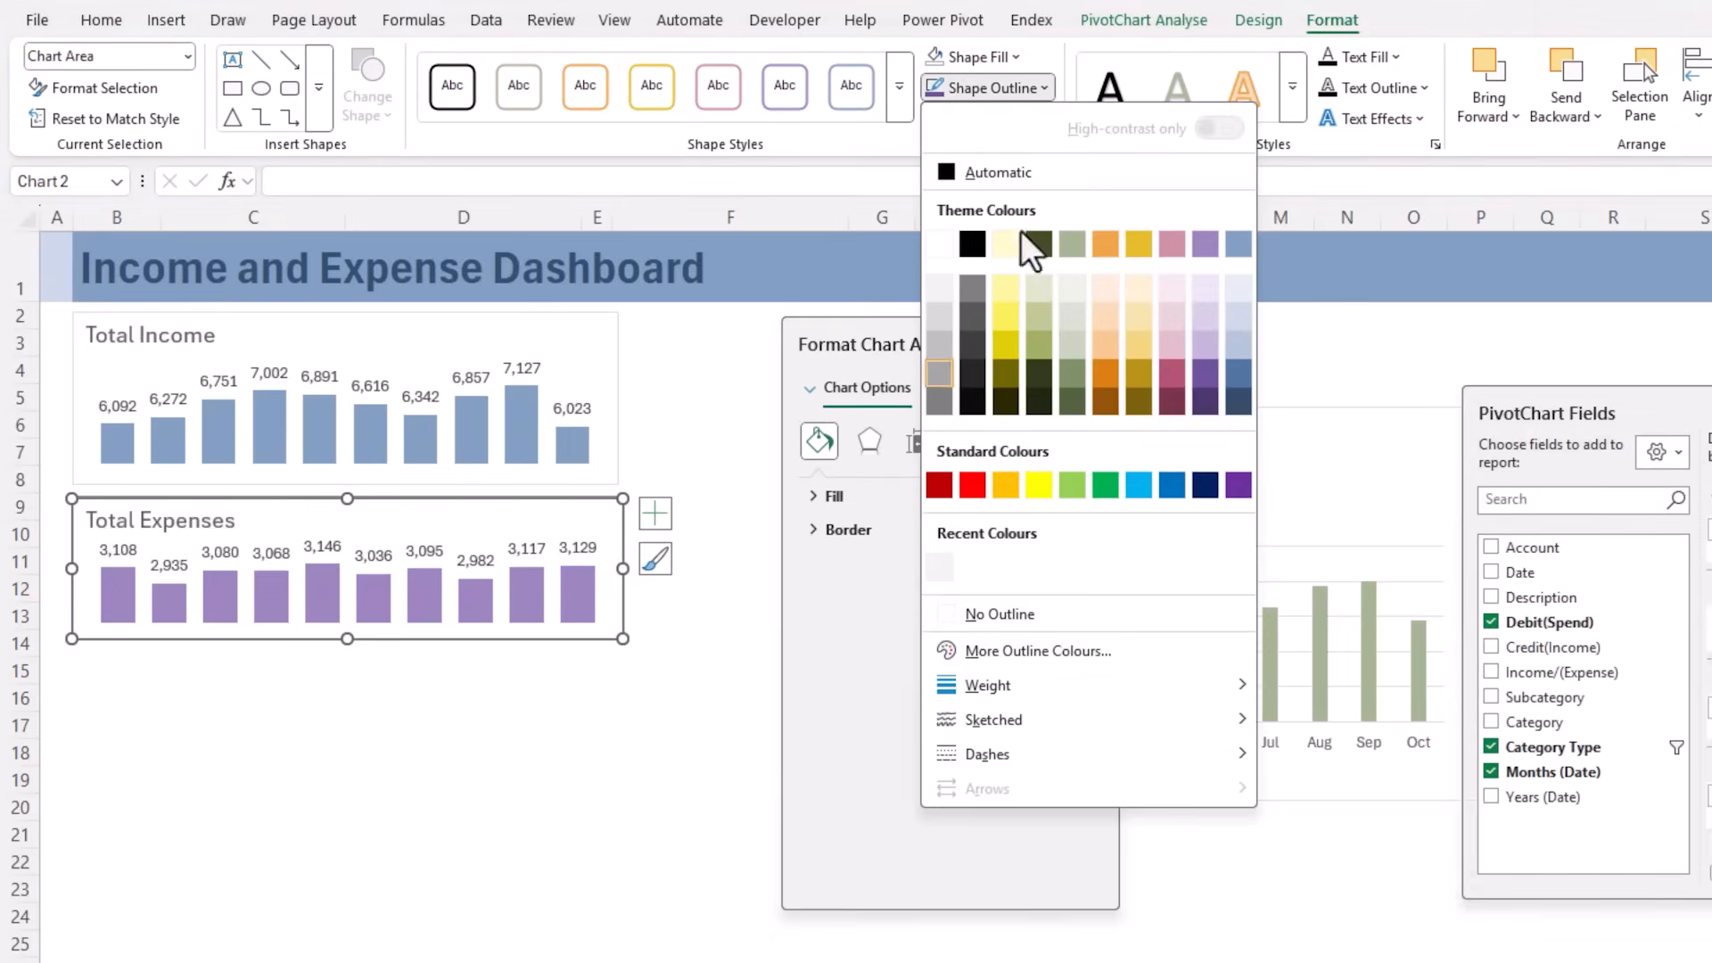
left_click(965, 614)
left_click(620, 336)
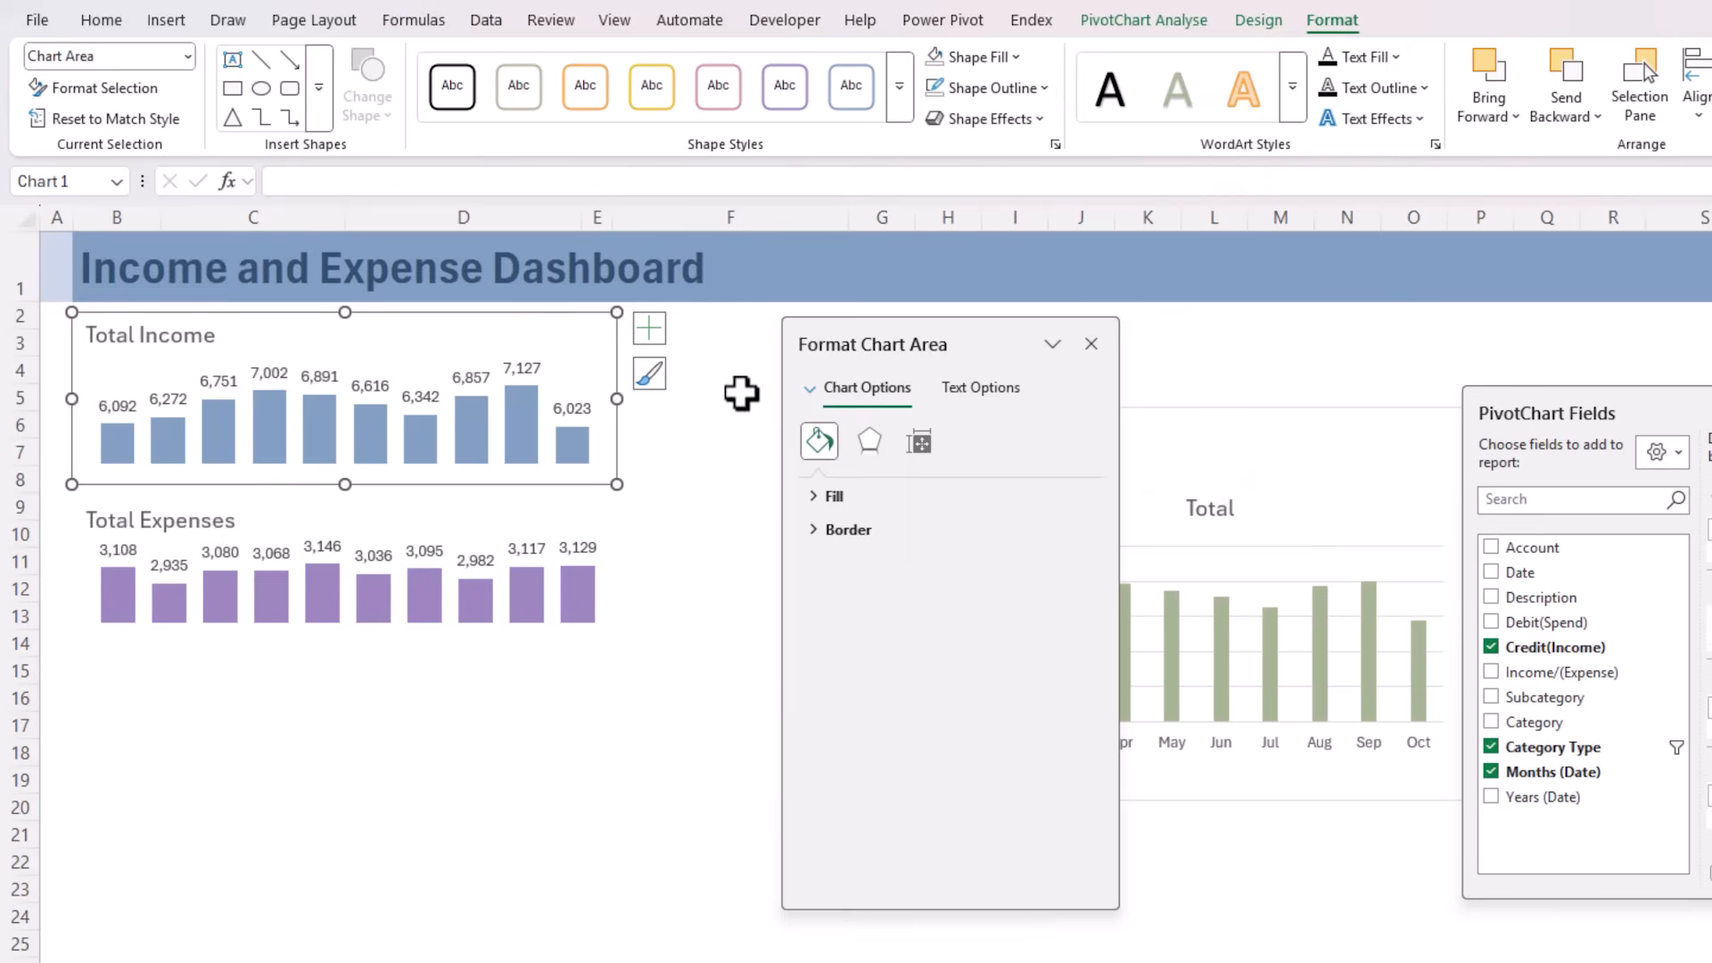
left_click(725, 412)
Move the Income/(Expense) chart below the Total Expenses chart and paste the Total Income chart's formatting onto it
left_click(1376, 420)
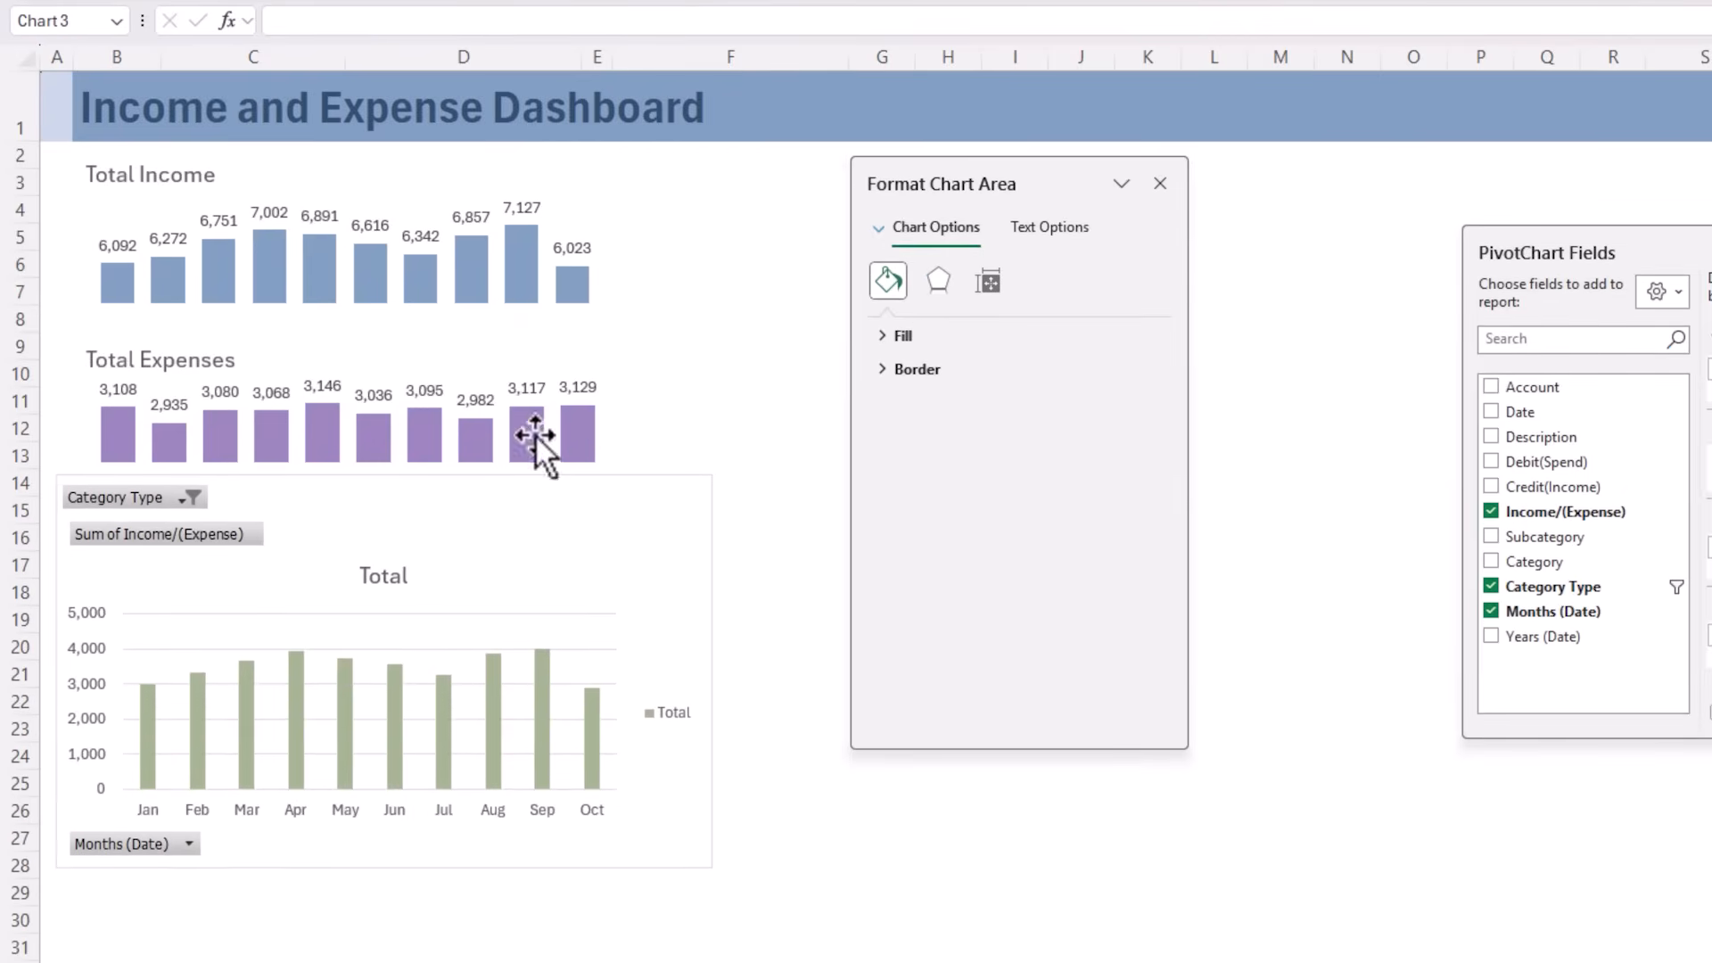
left_click(495, 486)
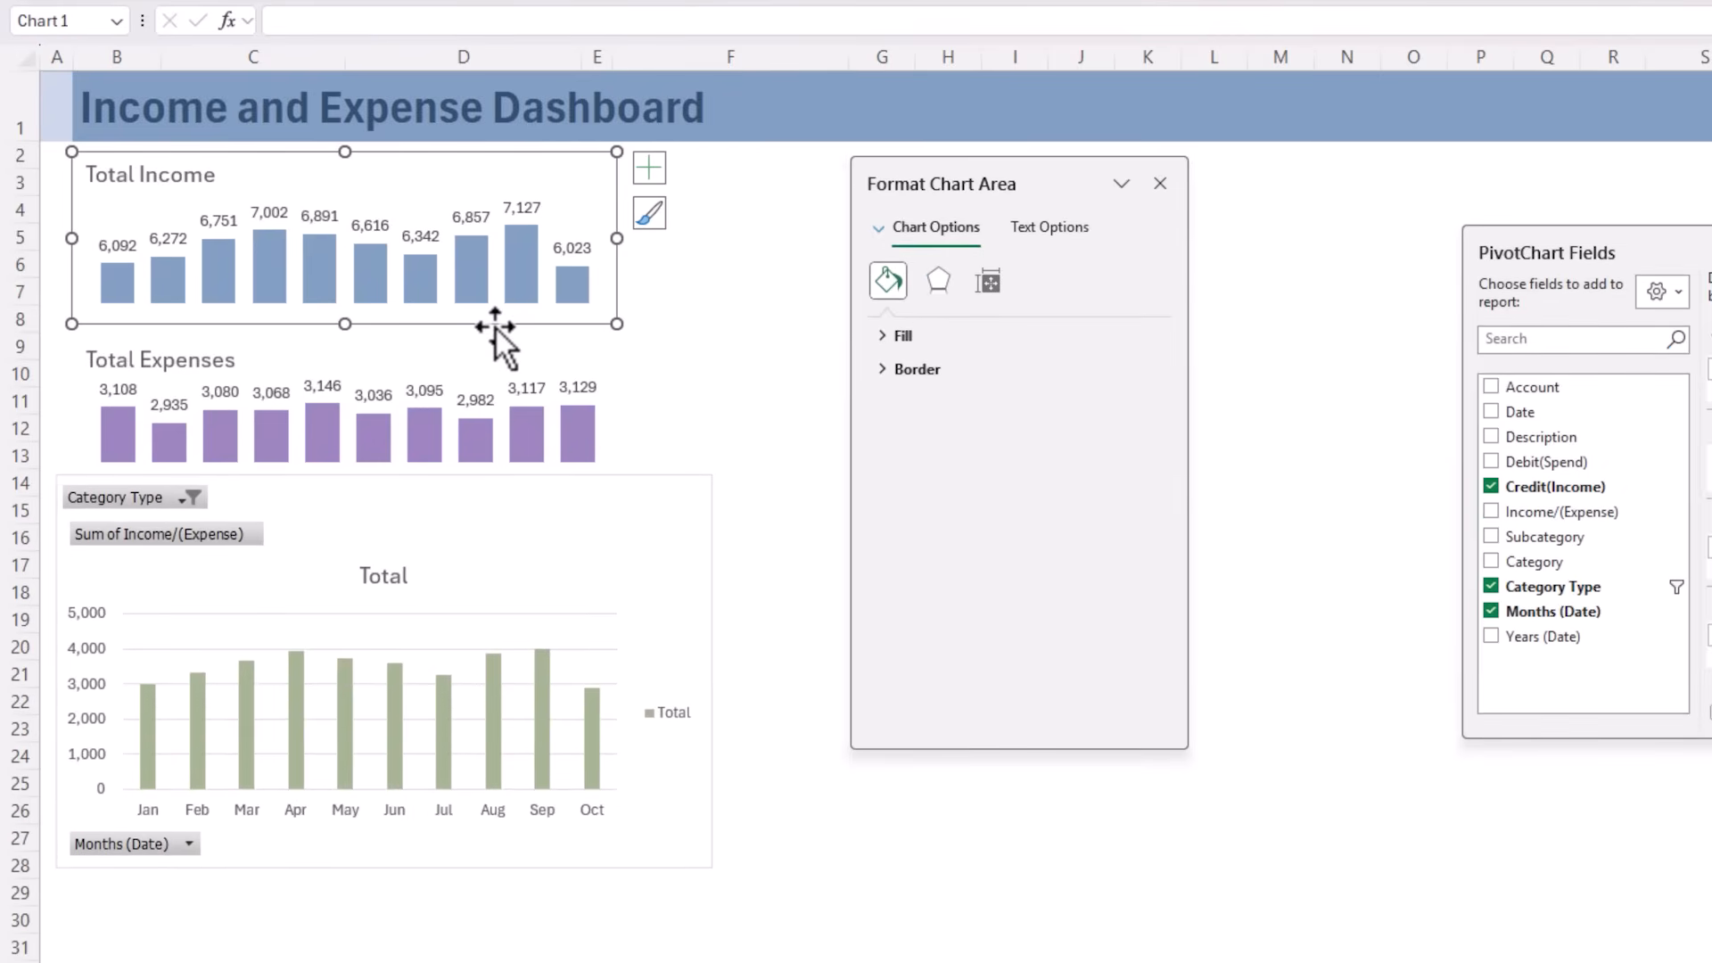
key("ctrl+c")
left_click(456, 478)
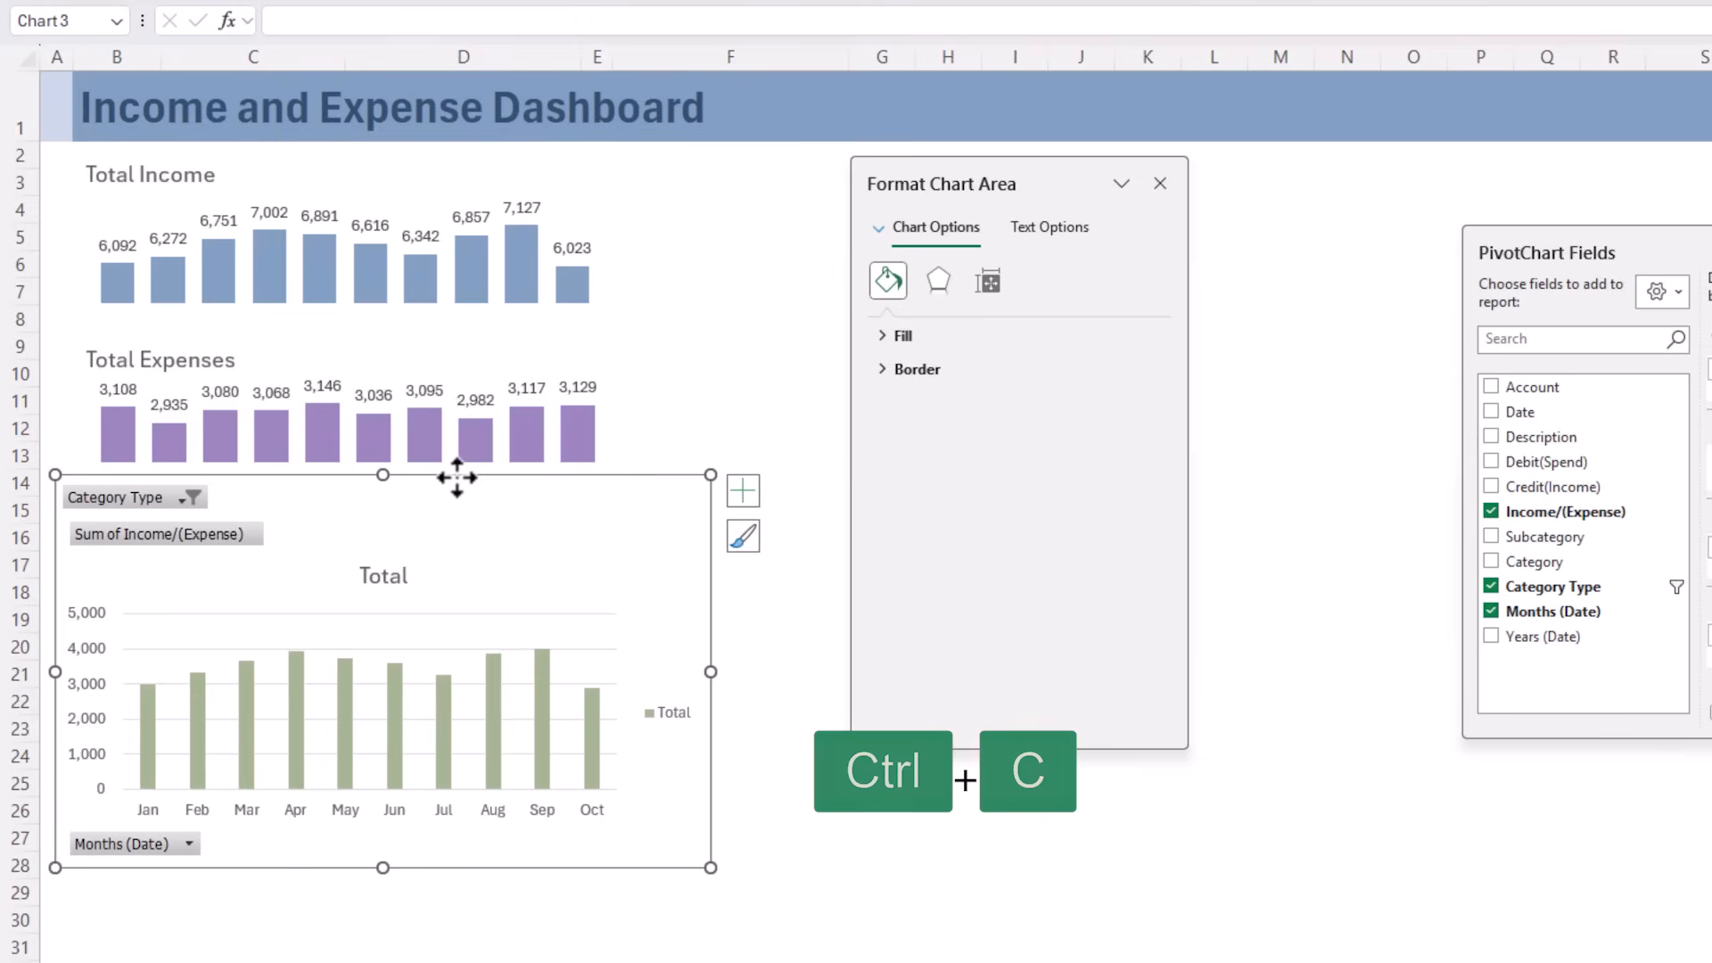
key("ctrl+v")
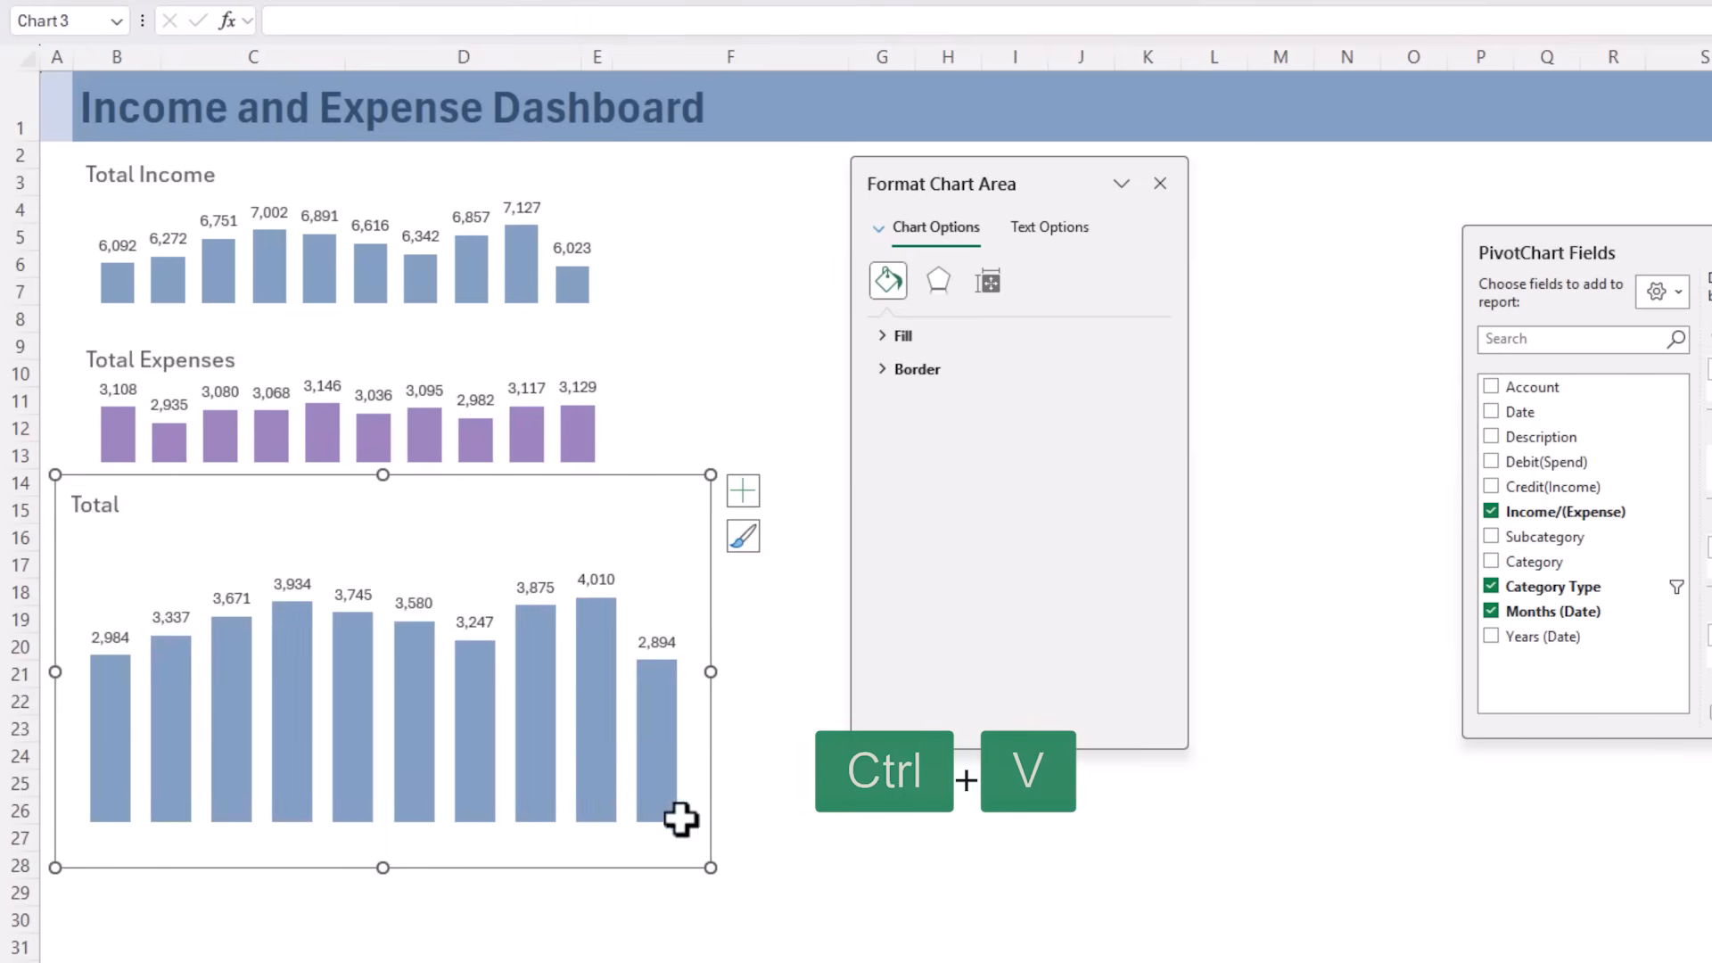
Shrink the Income/(Expense) chart, and set all three charts to a height of 3.3 cm and a width of 10.5 cm
left_click_drag(709, 867, 615, 630)
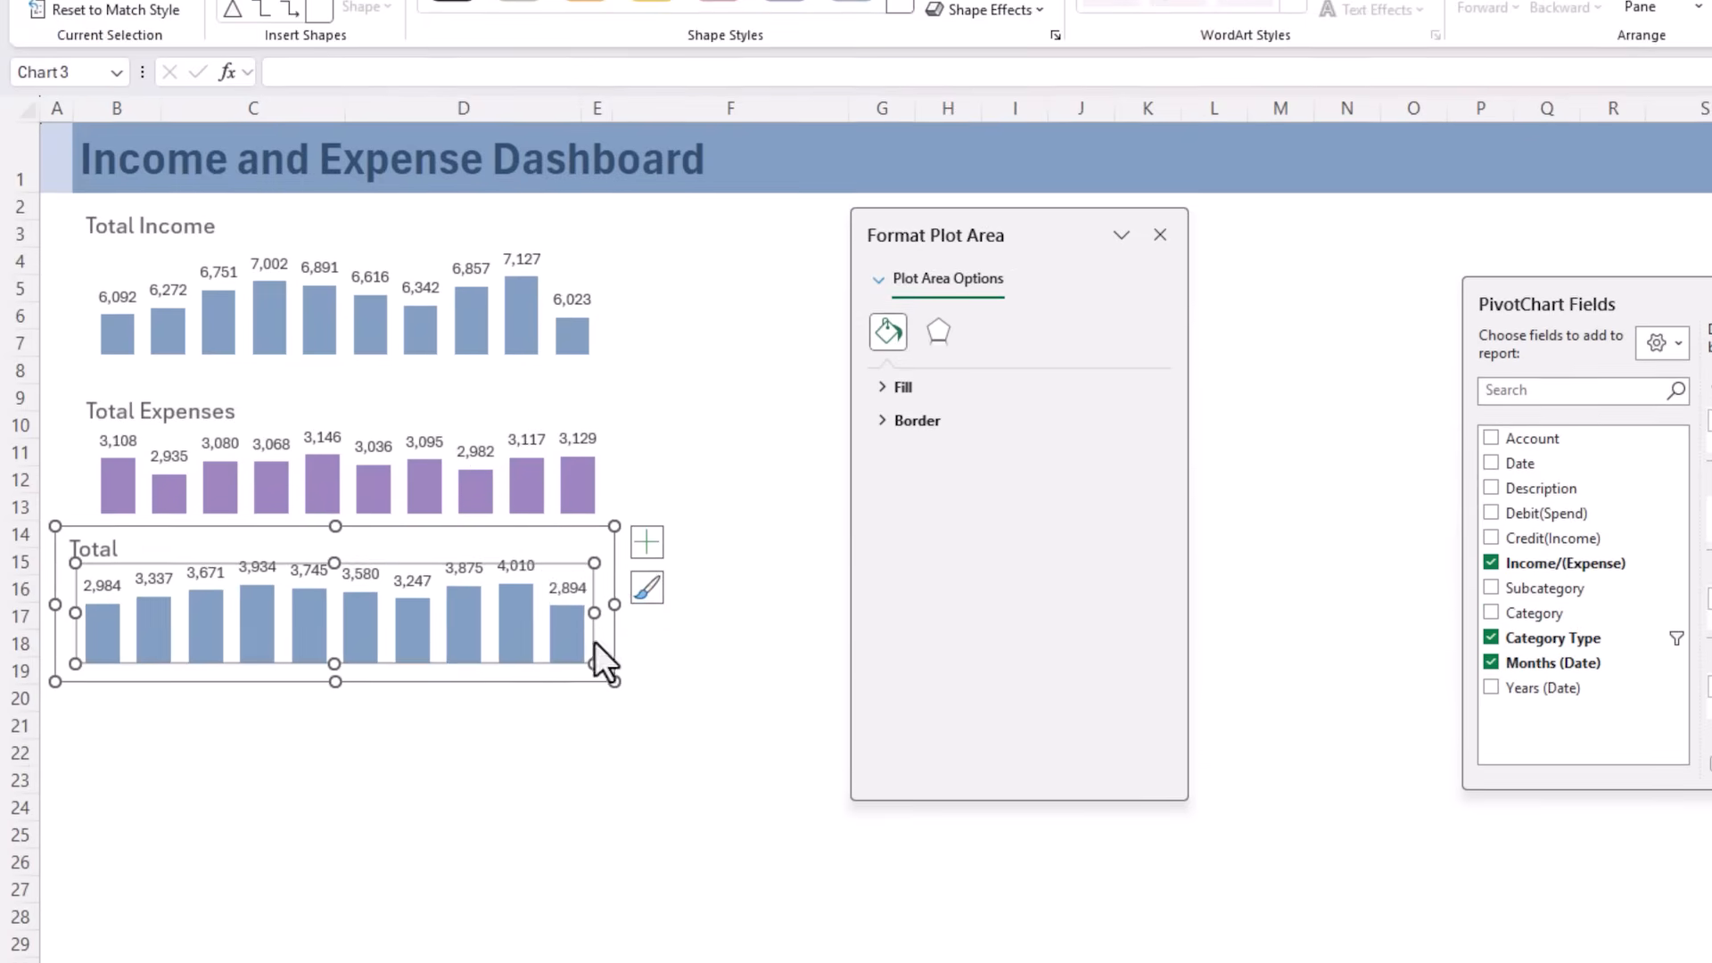
left_click(489, 374, "ctrl")
left_click(505, 290, "ctrl")
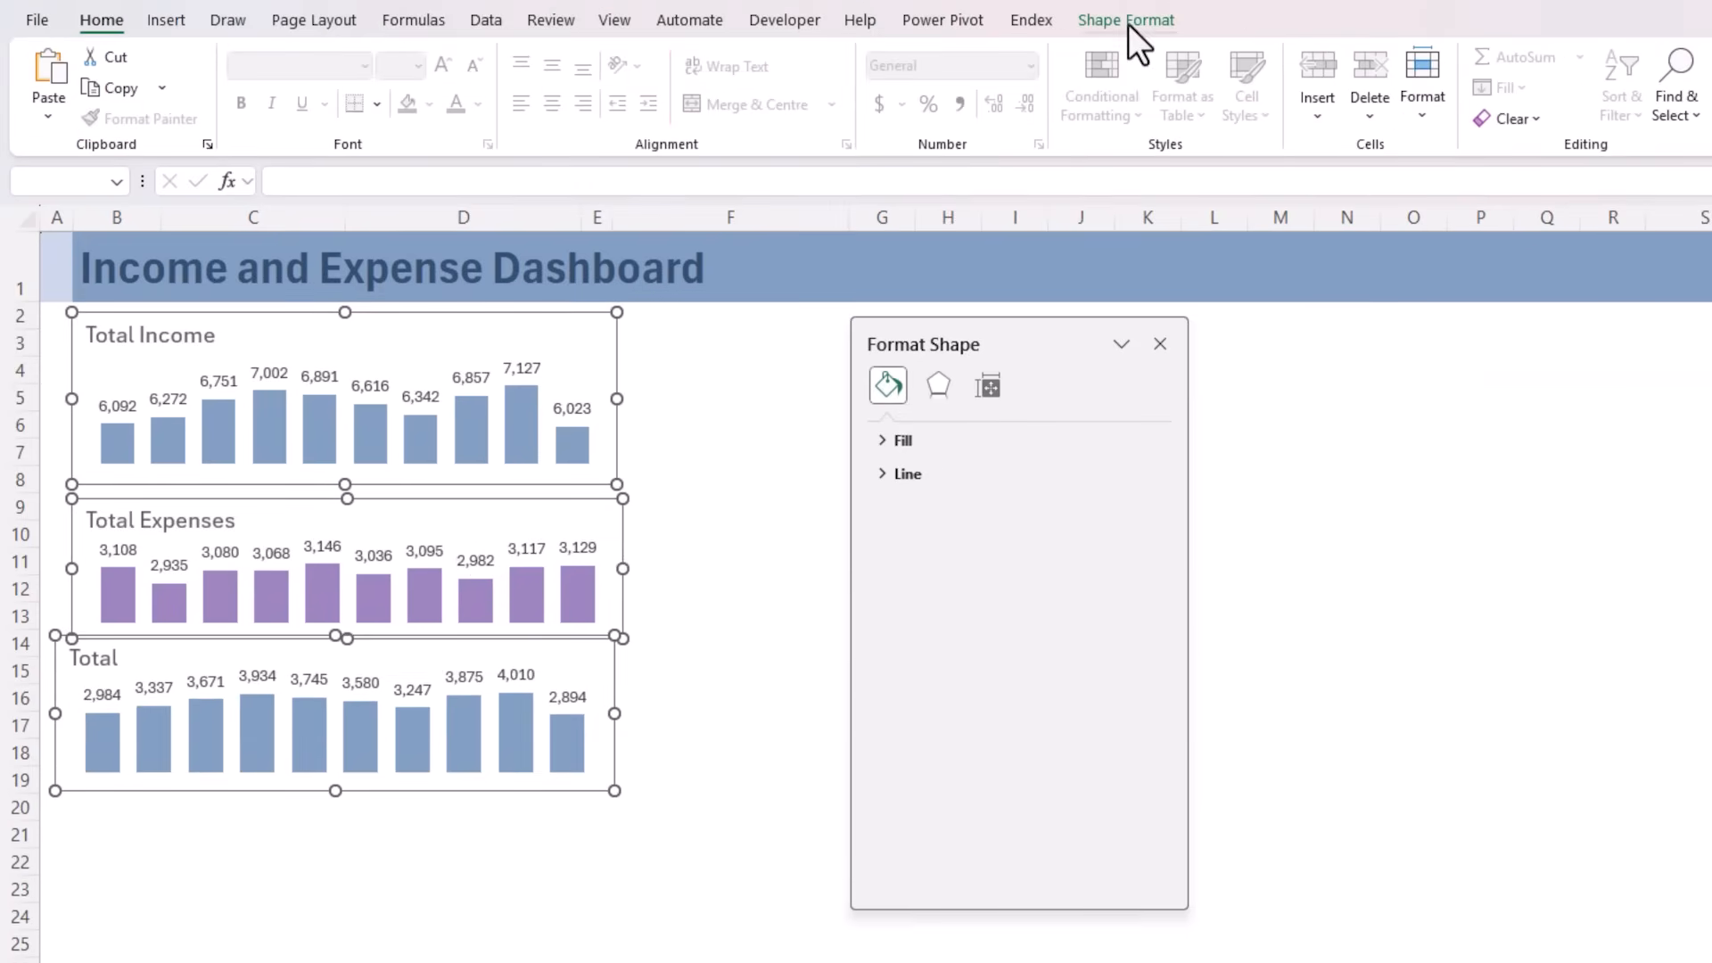
left_click(1127, 19)
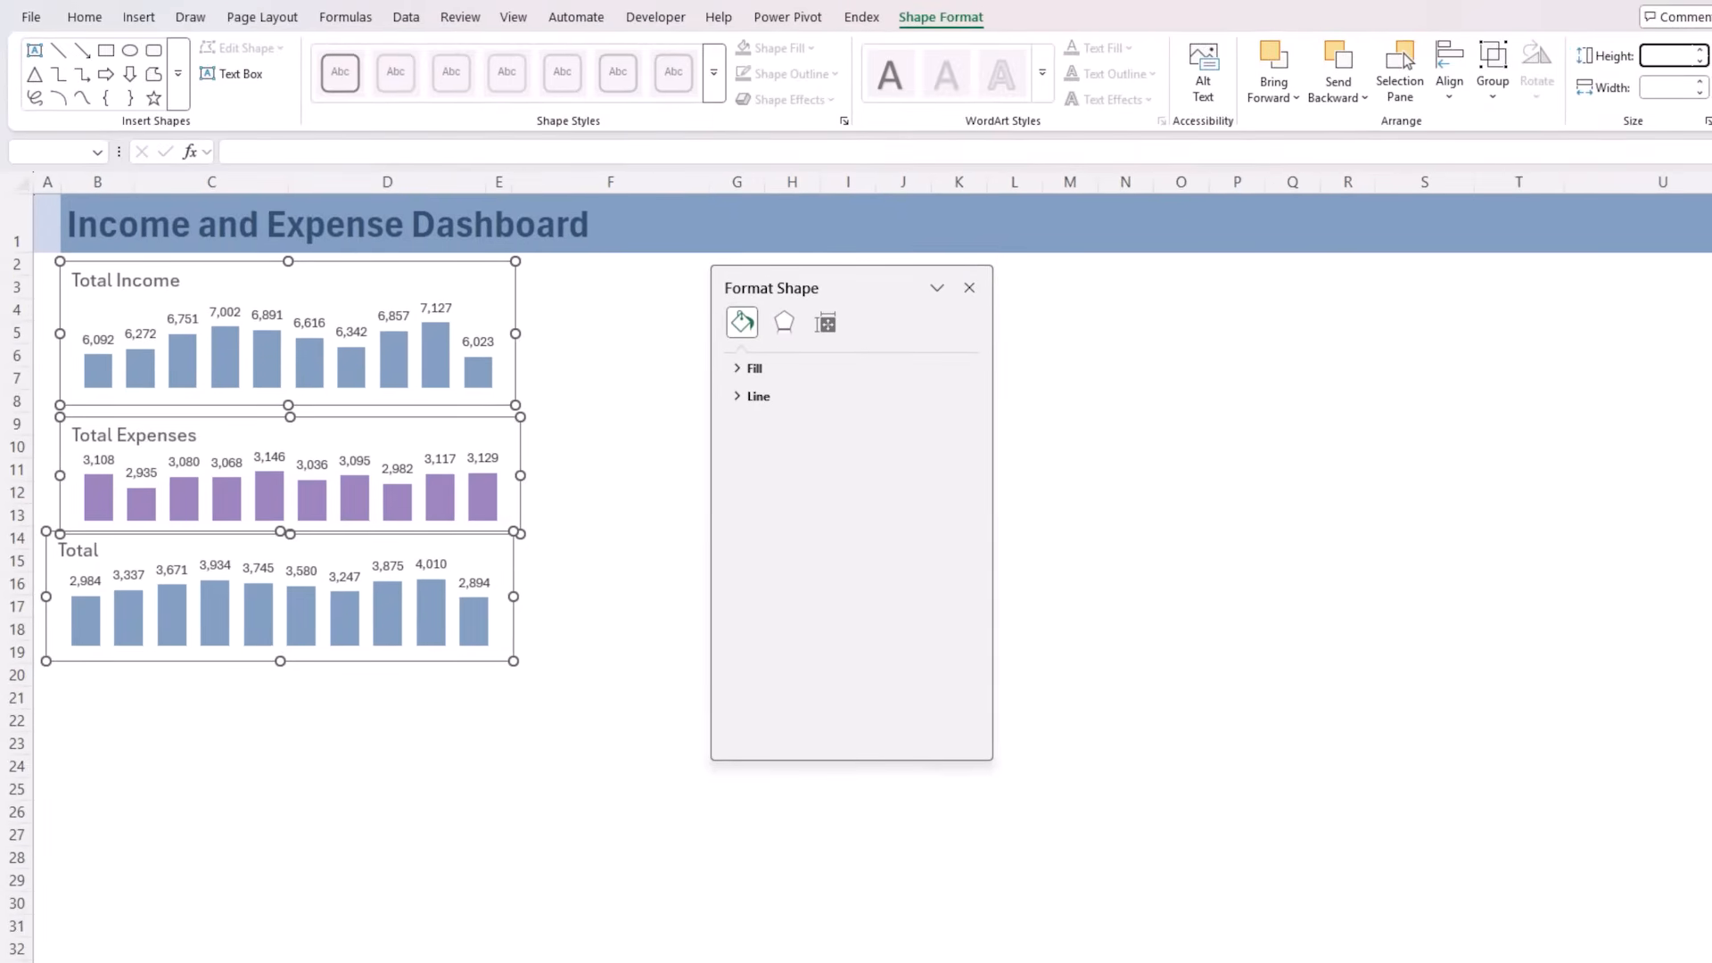
key("Return")
type("10")
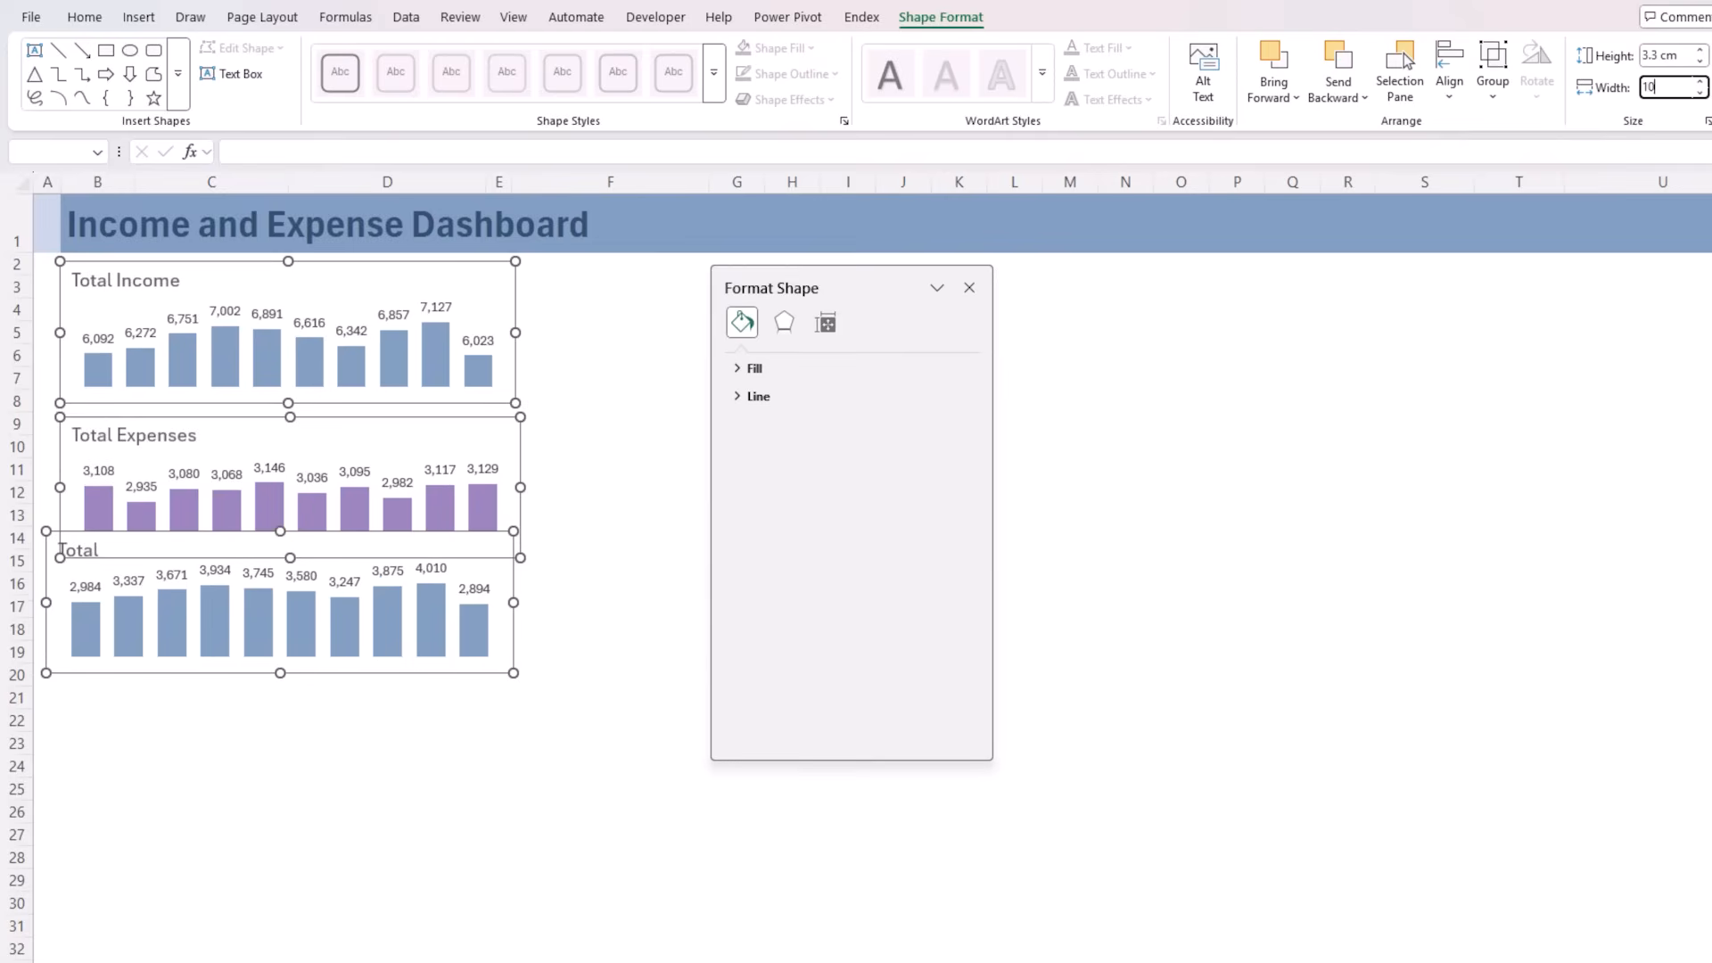
type(".5")
key("Return")
Align the three selected charts along their left edges and deselect them
left_click(1463, 84)
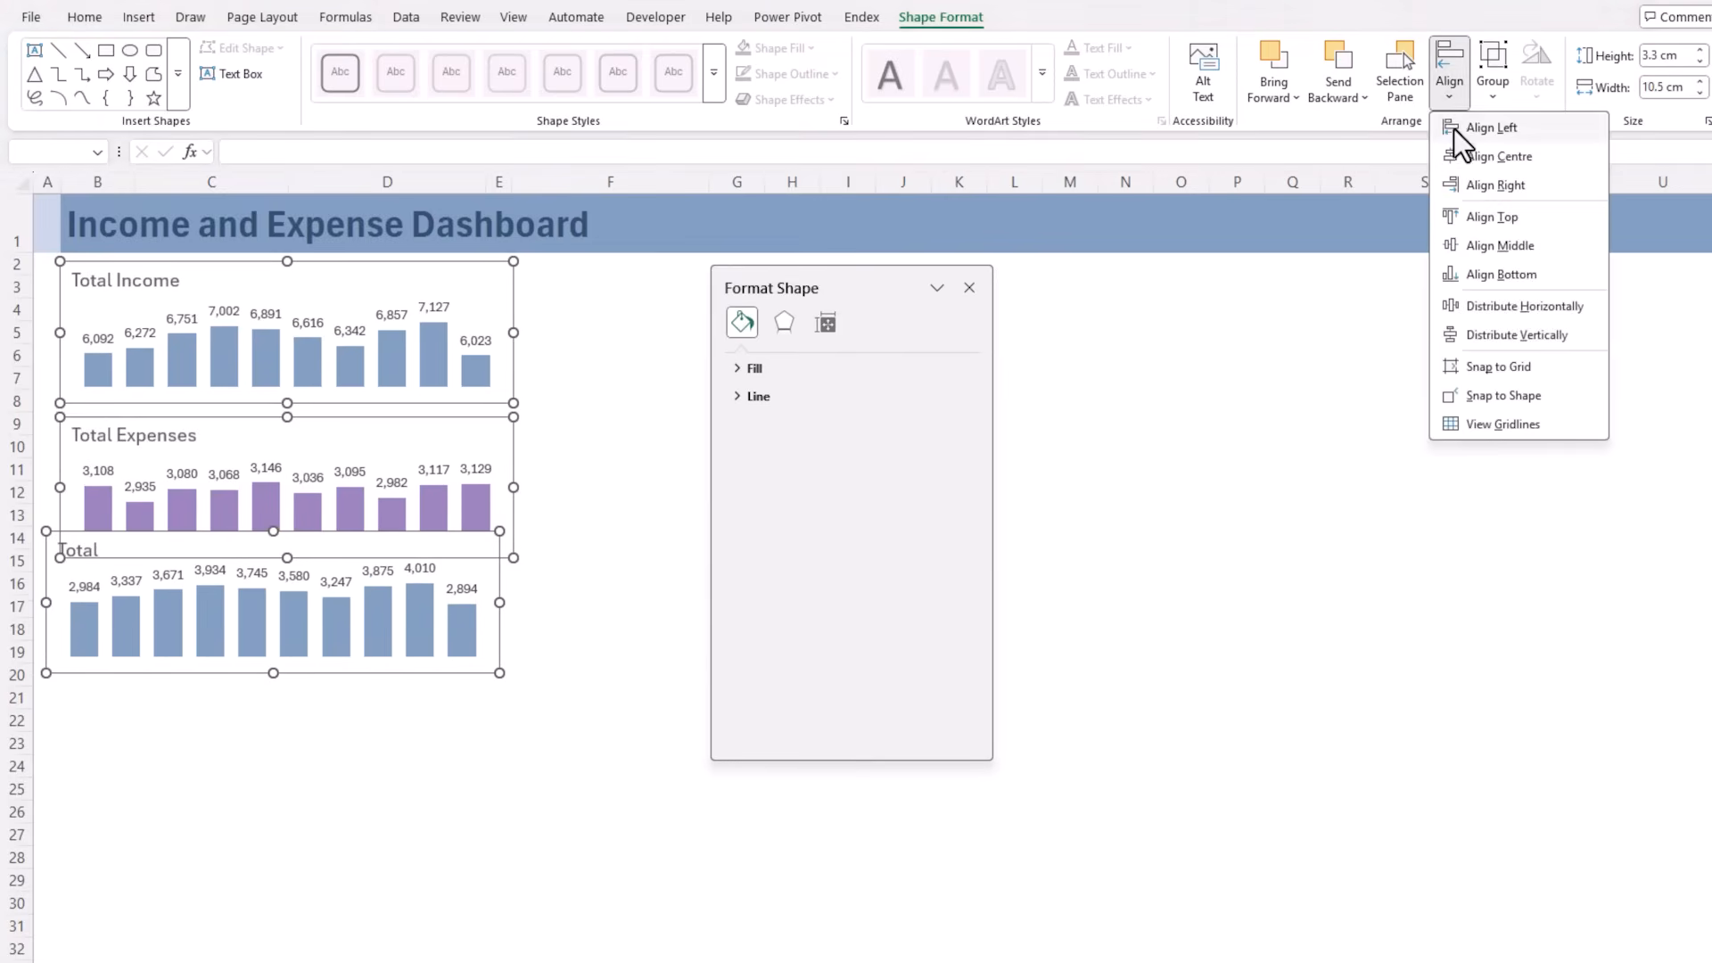
left_click(1453, 129)
left_click(156, 790)
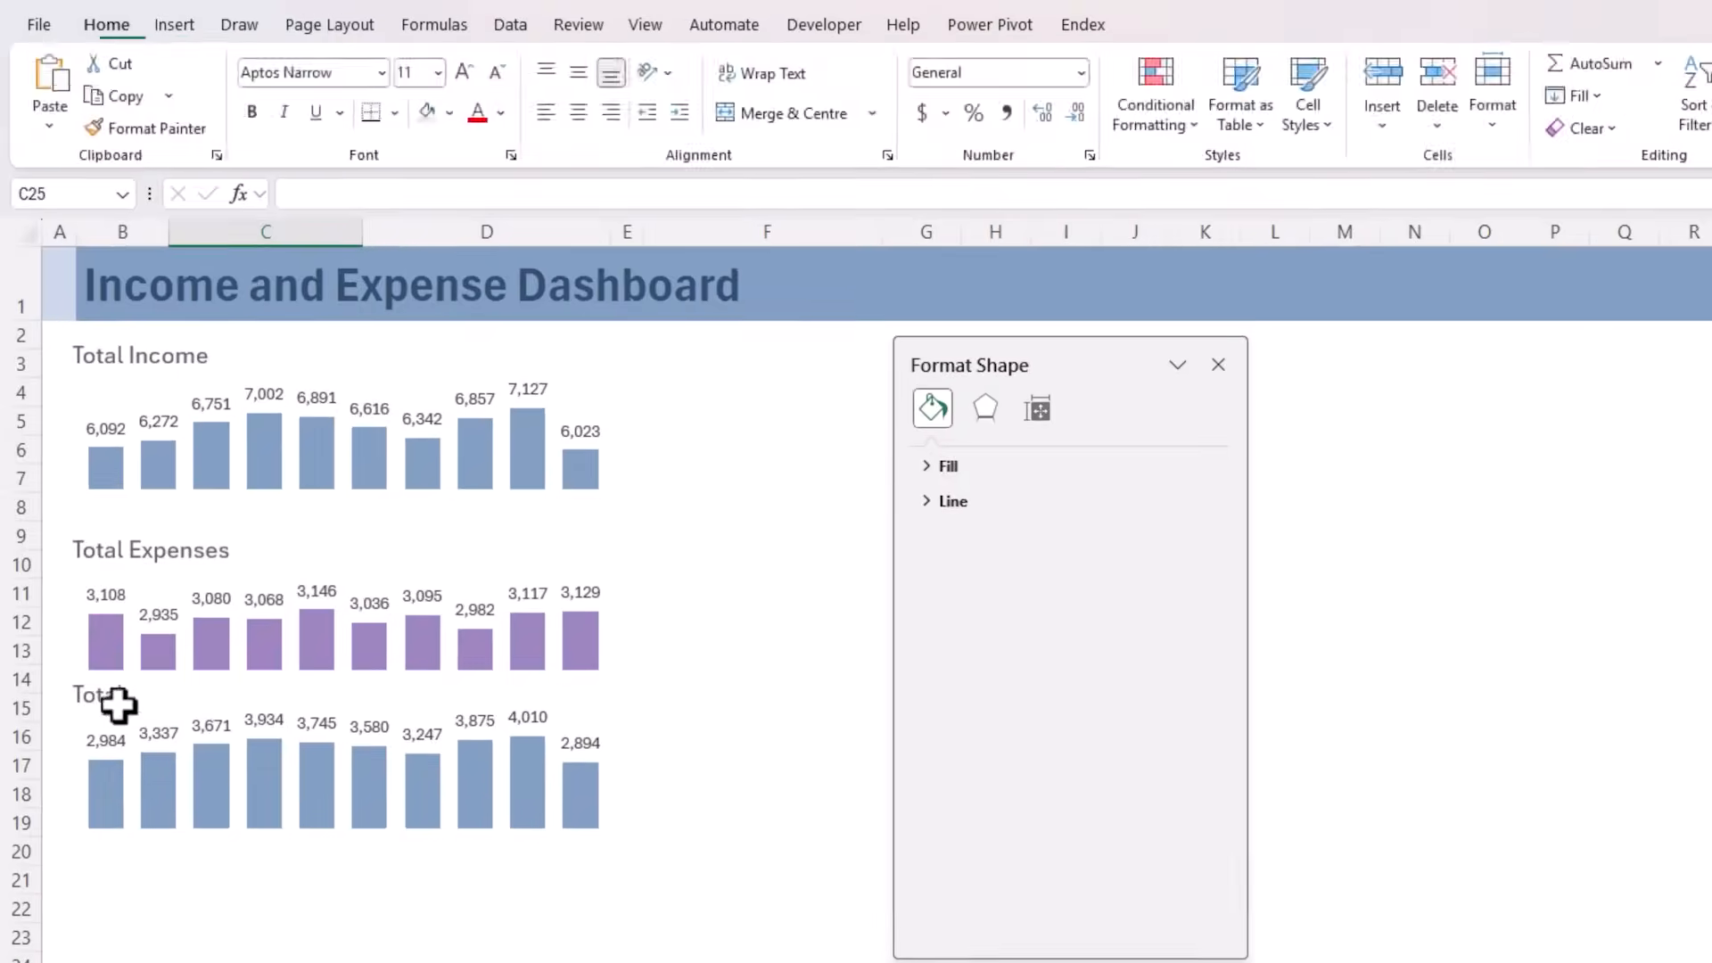
Retitle the third chart "Net Income"
left_click(118, 704)
left_click(123, 696)
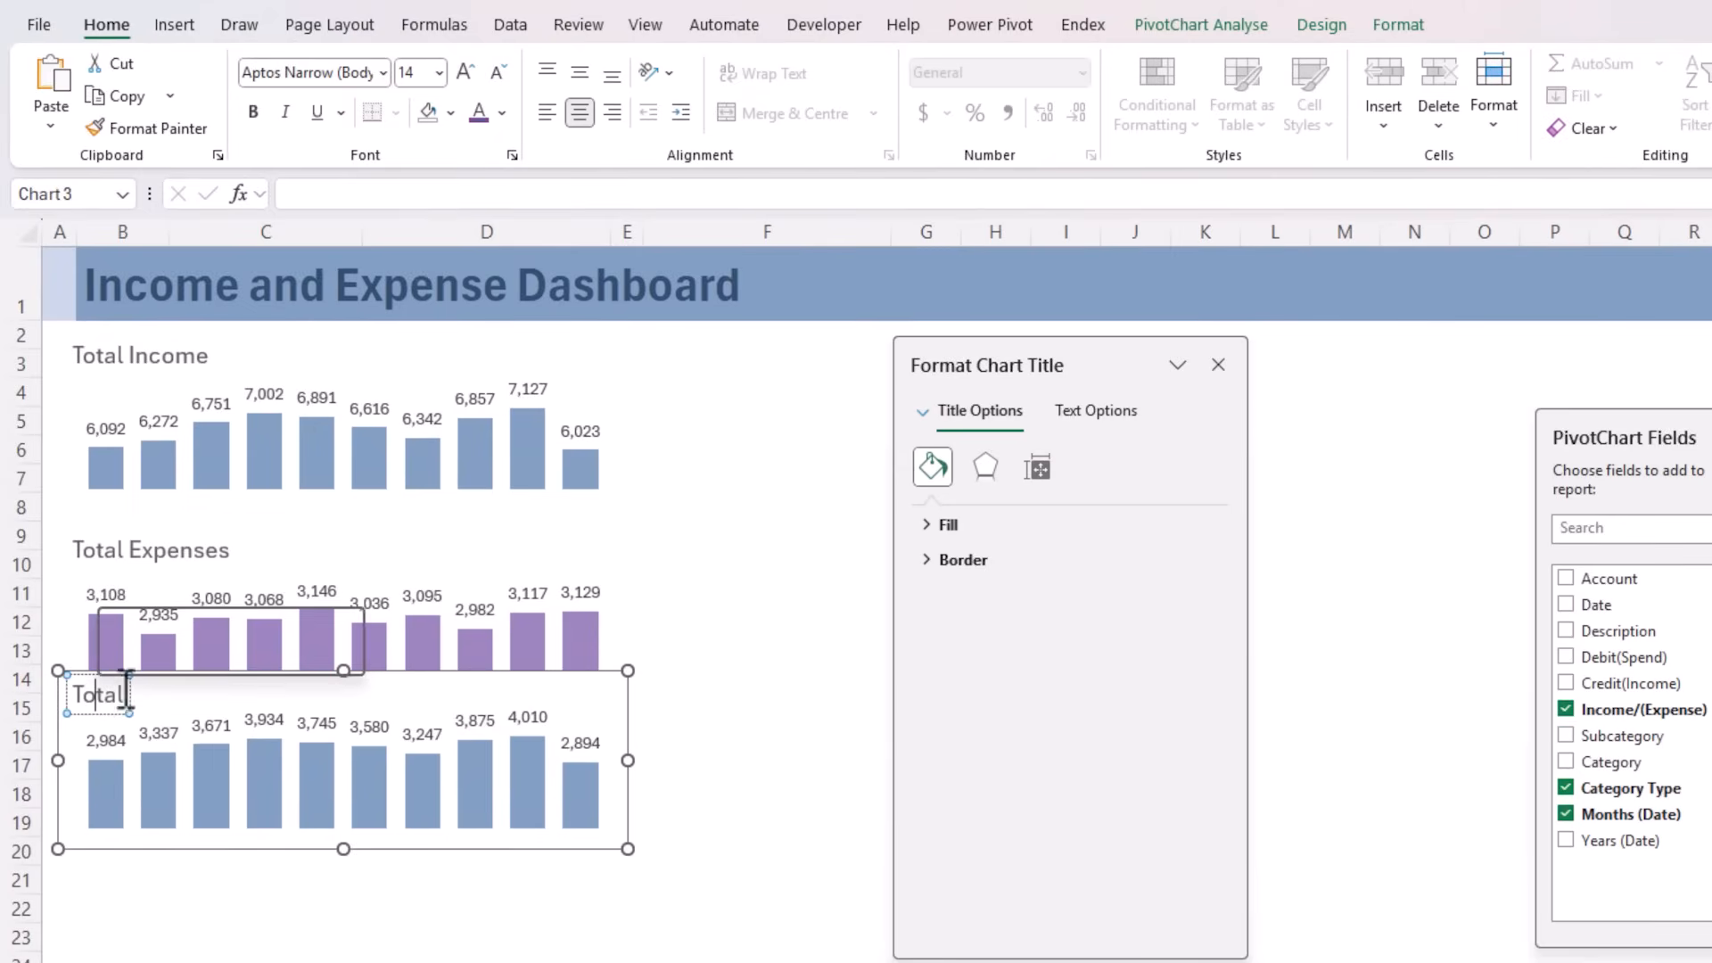
double_click(126, 694)
type("Net")
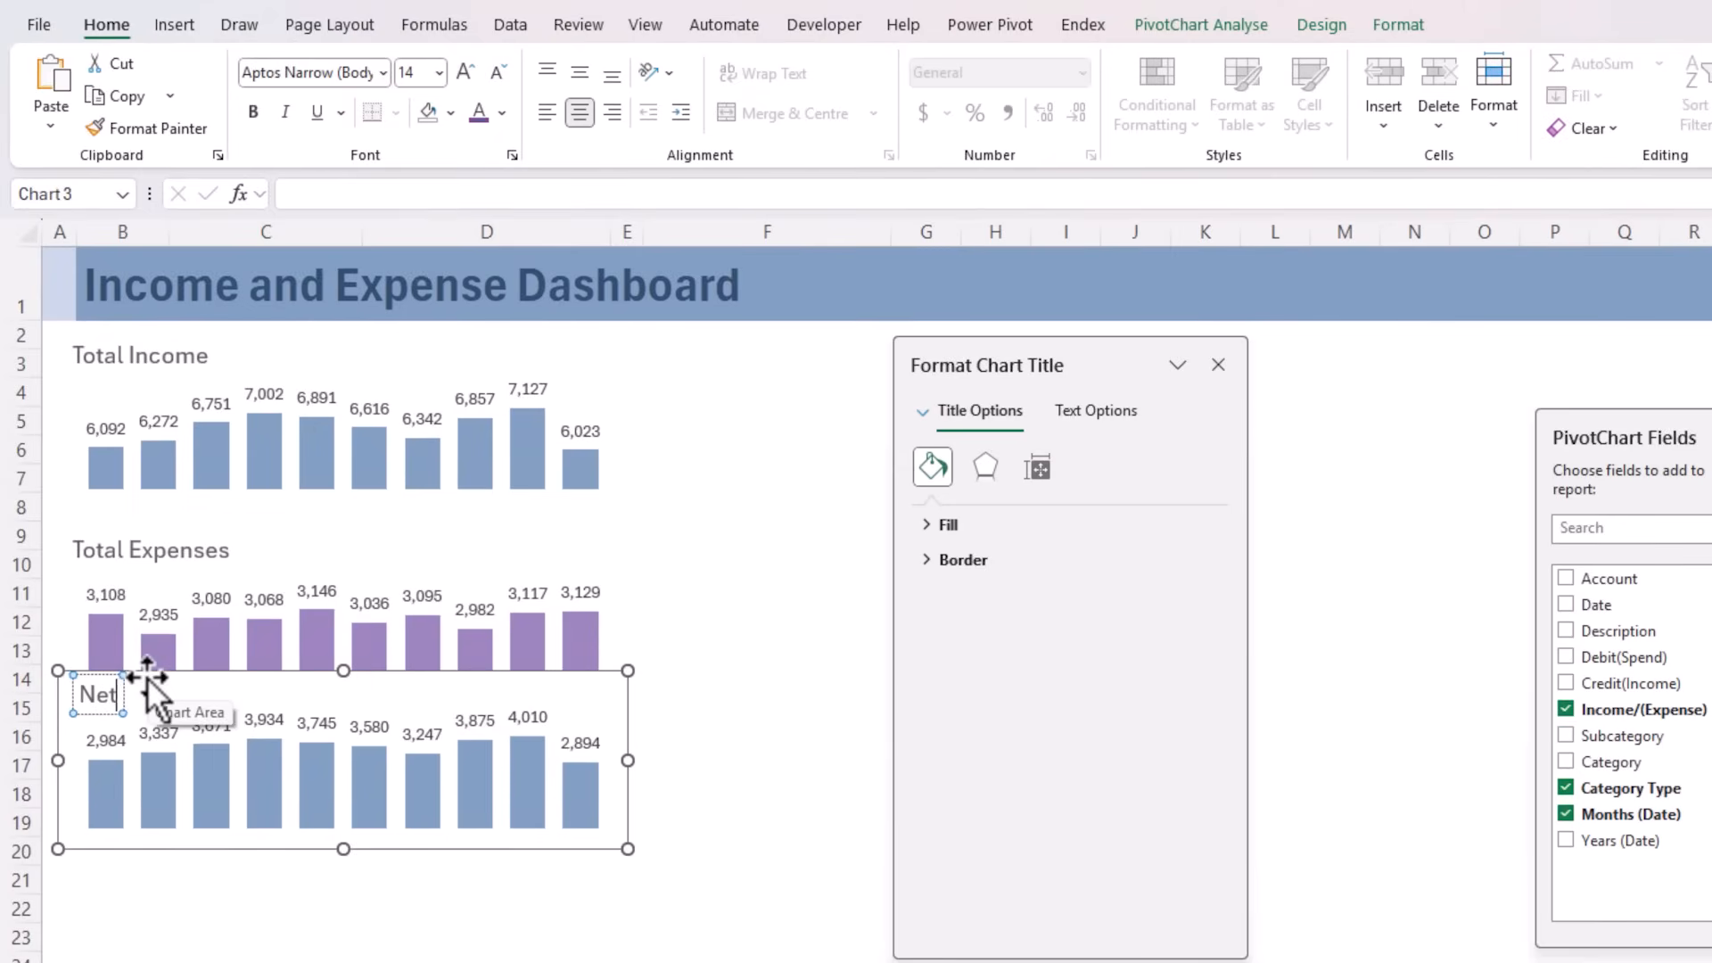
type(" Income")
key("Escape")
Reduce the title font size of the Net Income, Total Expenses and Total Income charts
left_click(497, 72)
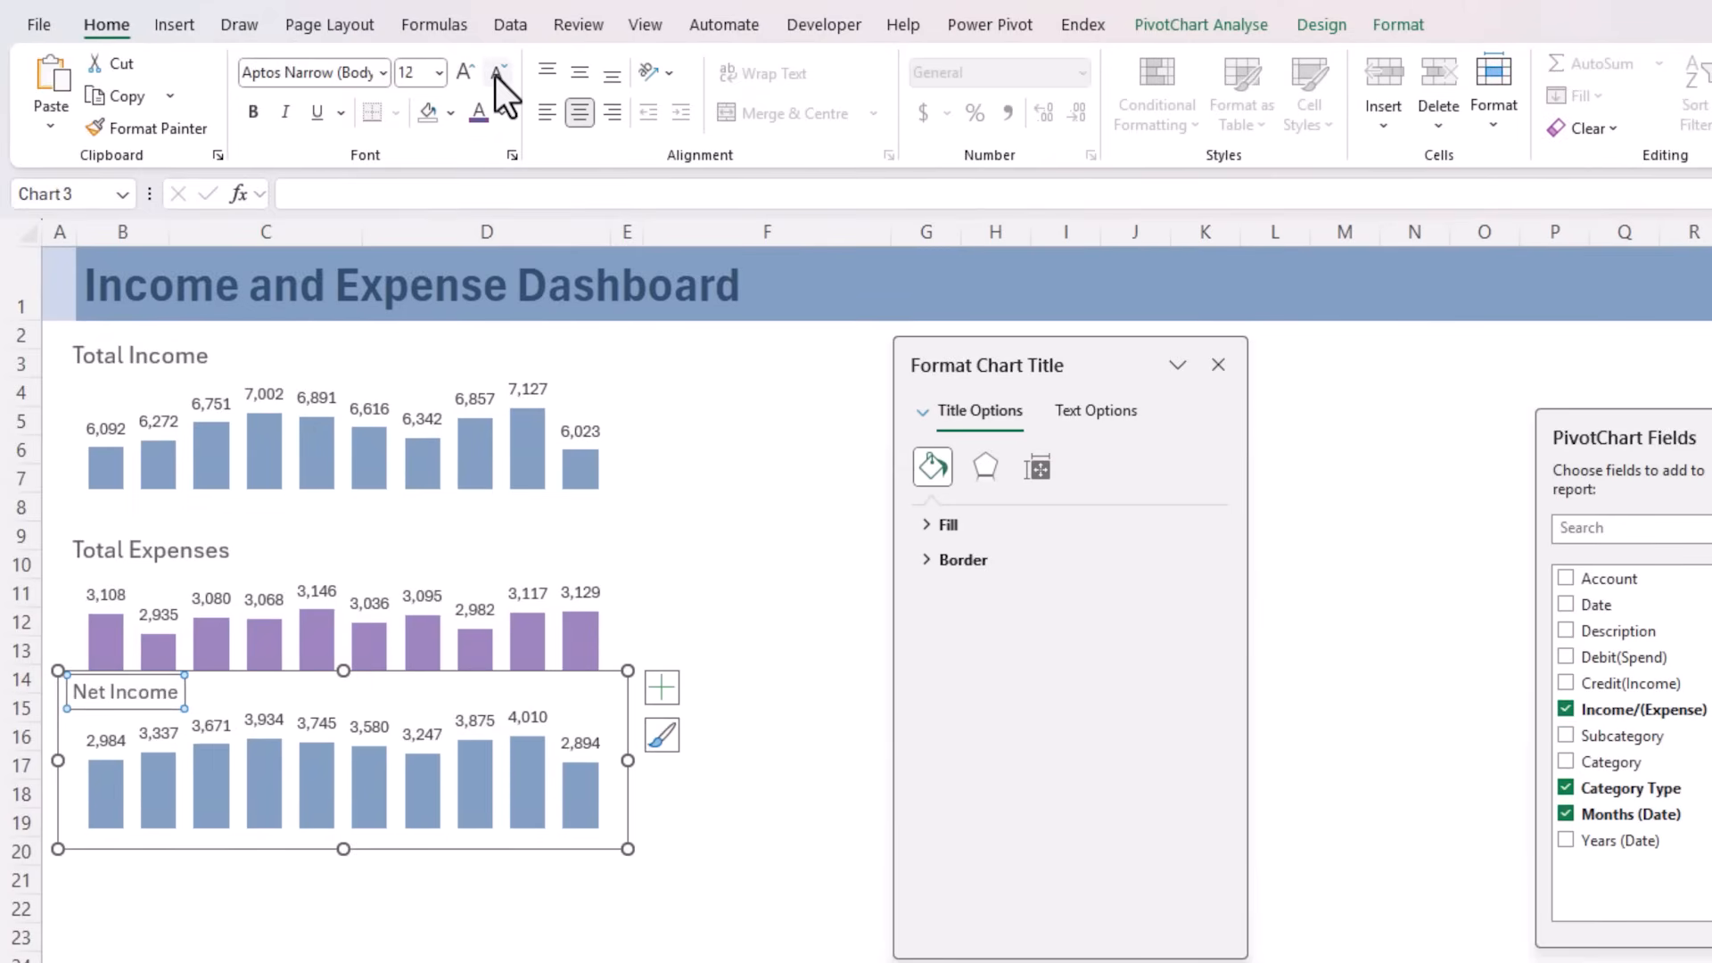
left_click(496, 72)
left_click(155, 543)
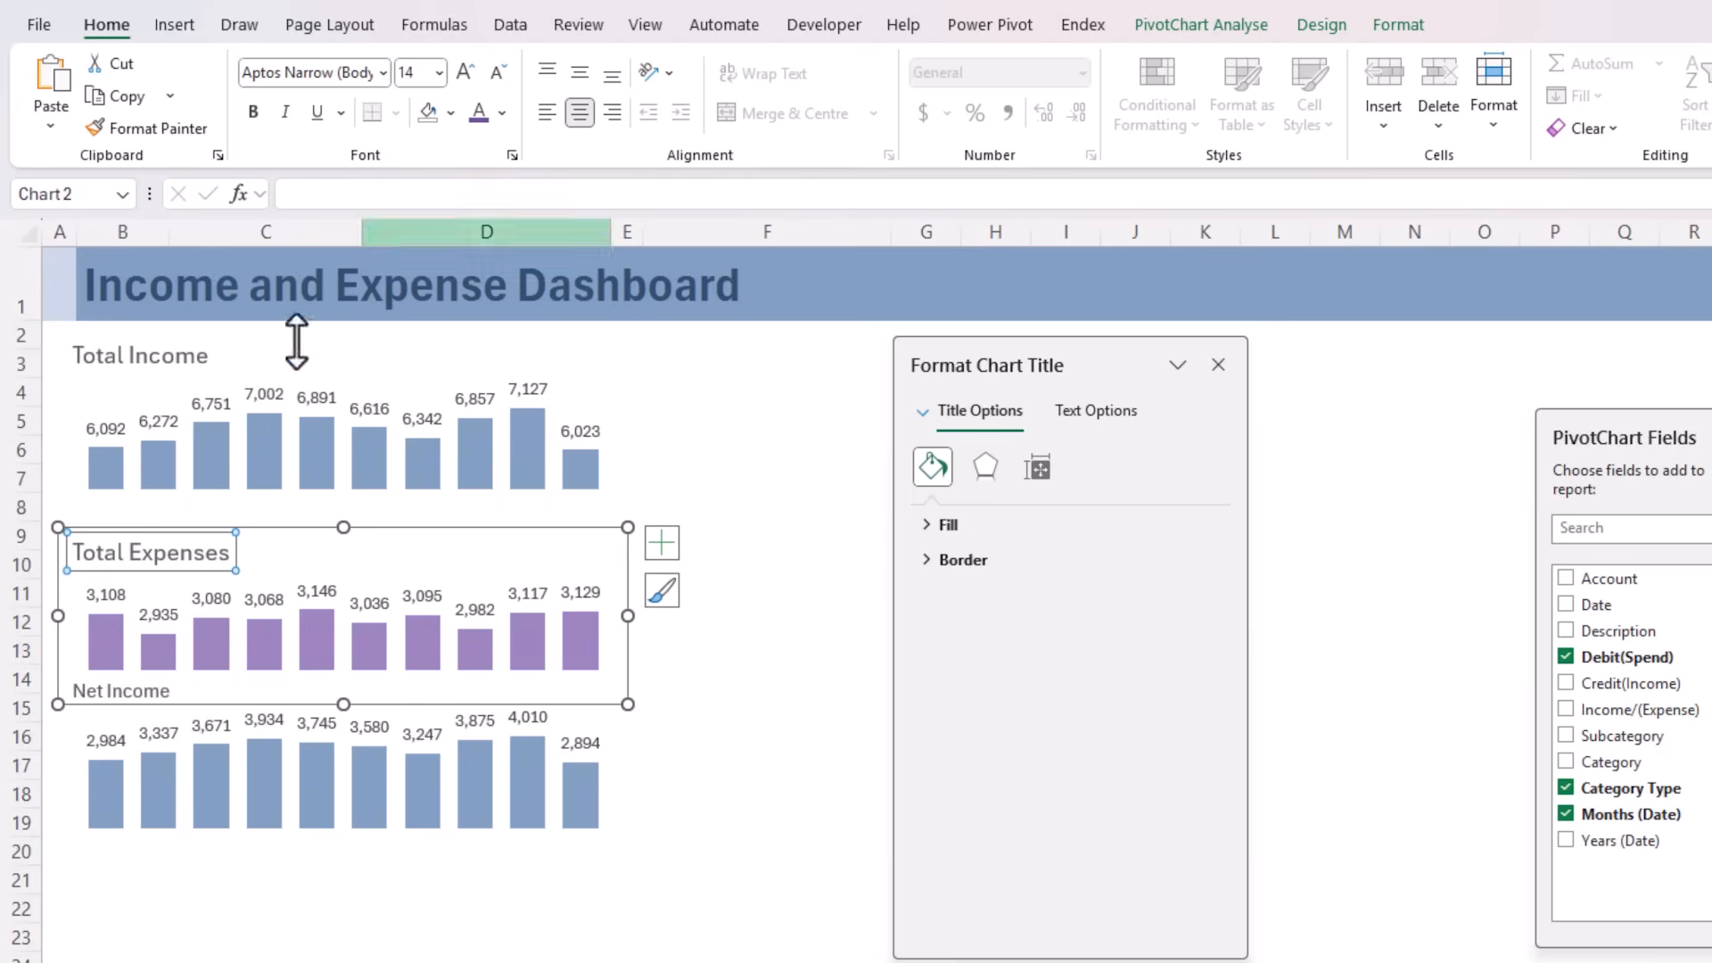
left_click(495, 72)
left_click(496, 71)
left_click(496, 72)
left_click(185, 355)
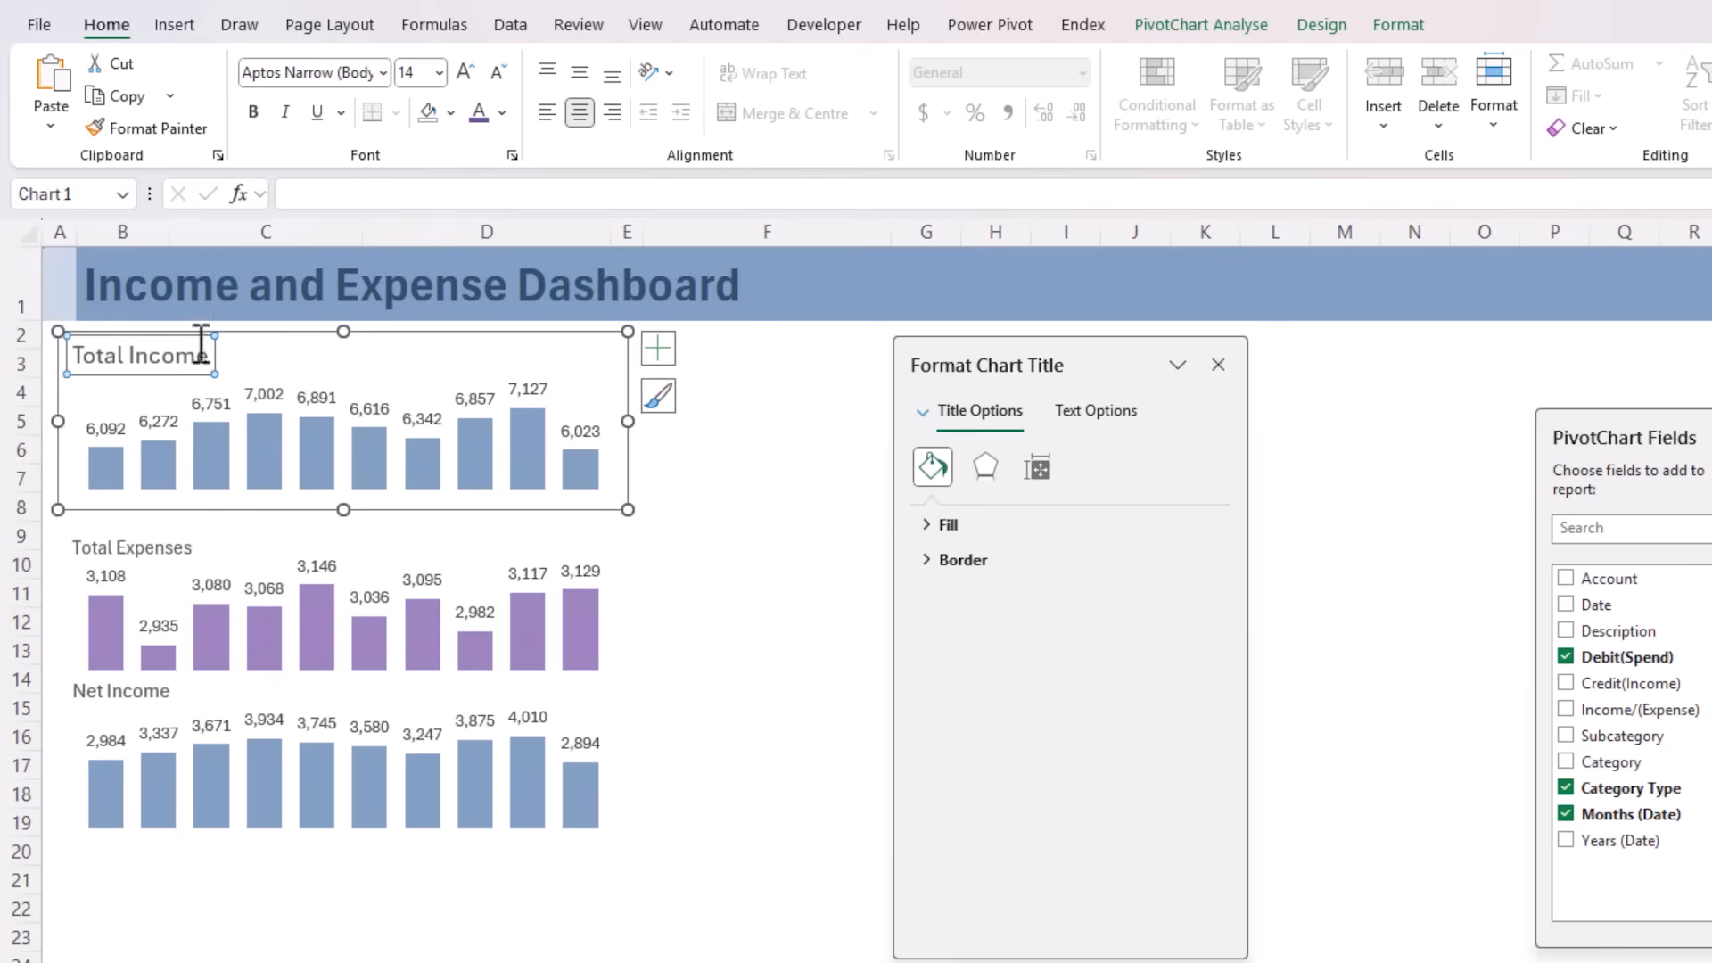
left_click(496, 72)
left_click(497, 72)
Move the Total Expenses and Net Income charts up so the three charts are stacked closely without overlapping
left_click(466, 541)
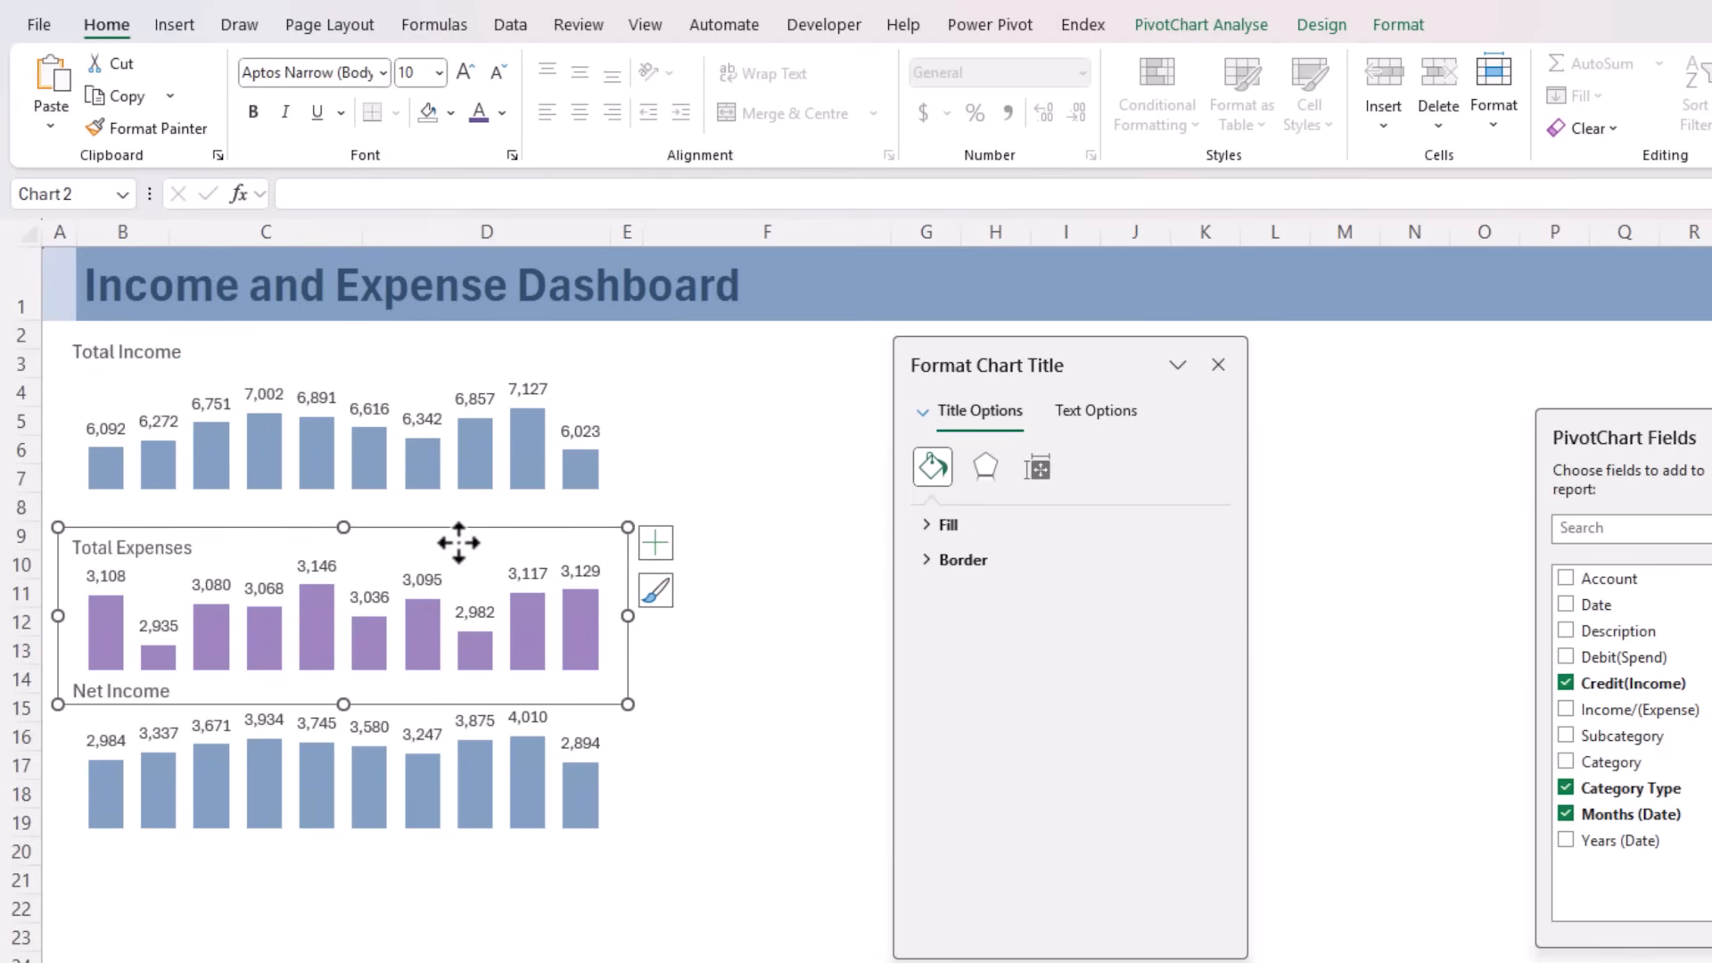
left_click_drag(469, 532, 467, 503)
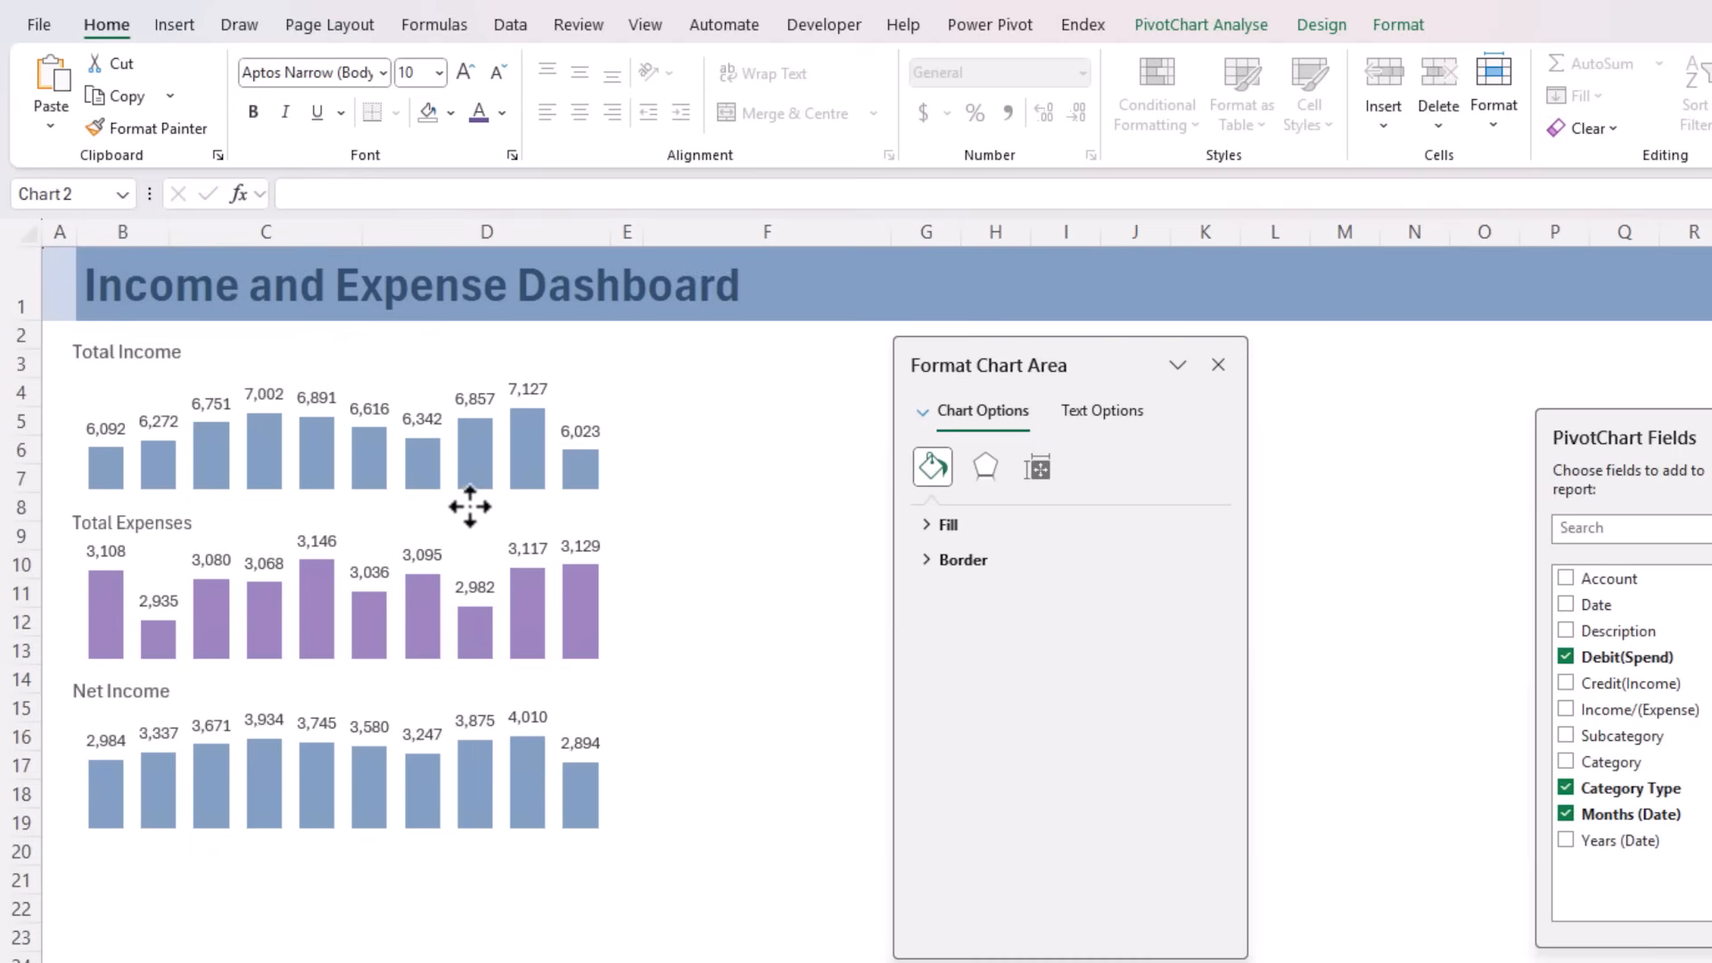
left_click(437, 679)
left_click_drag(437, 680, 438, 666)
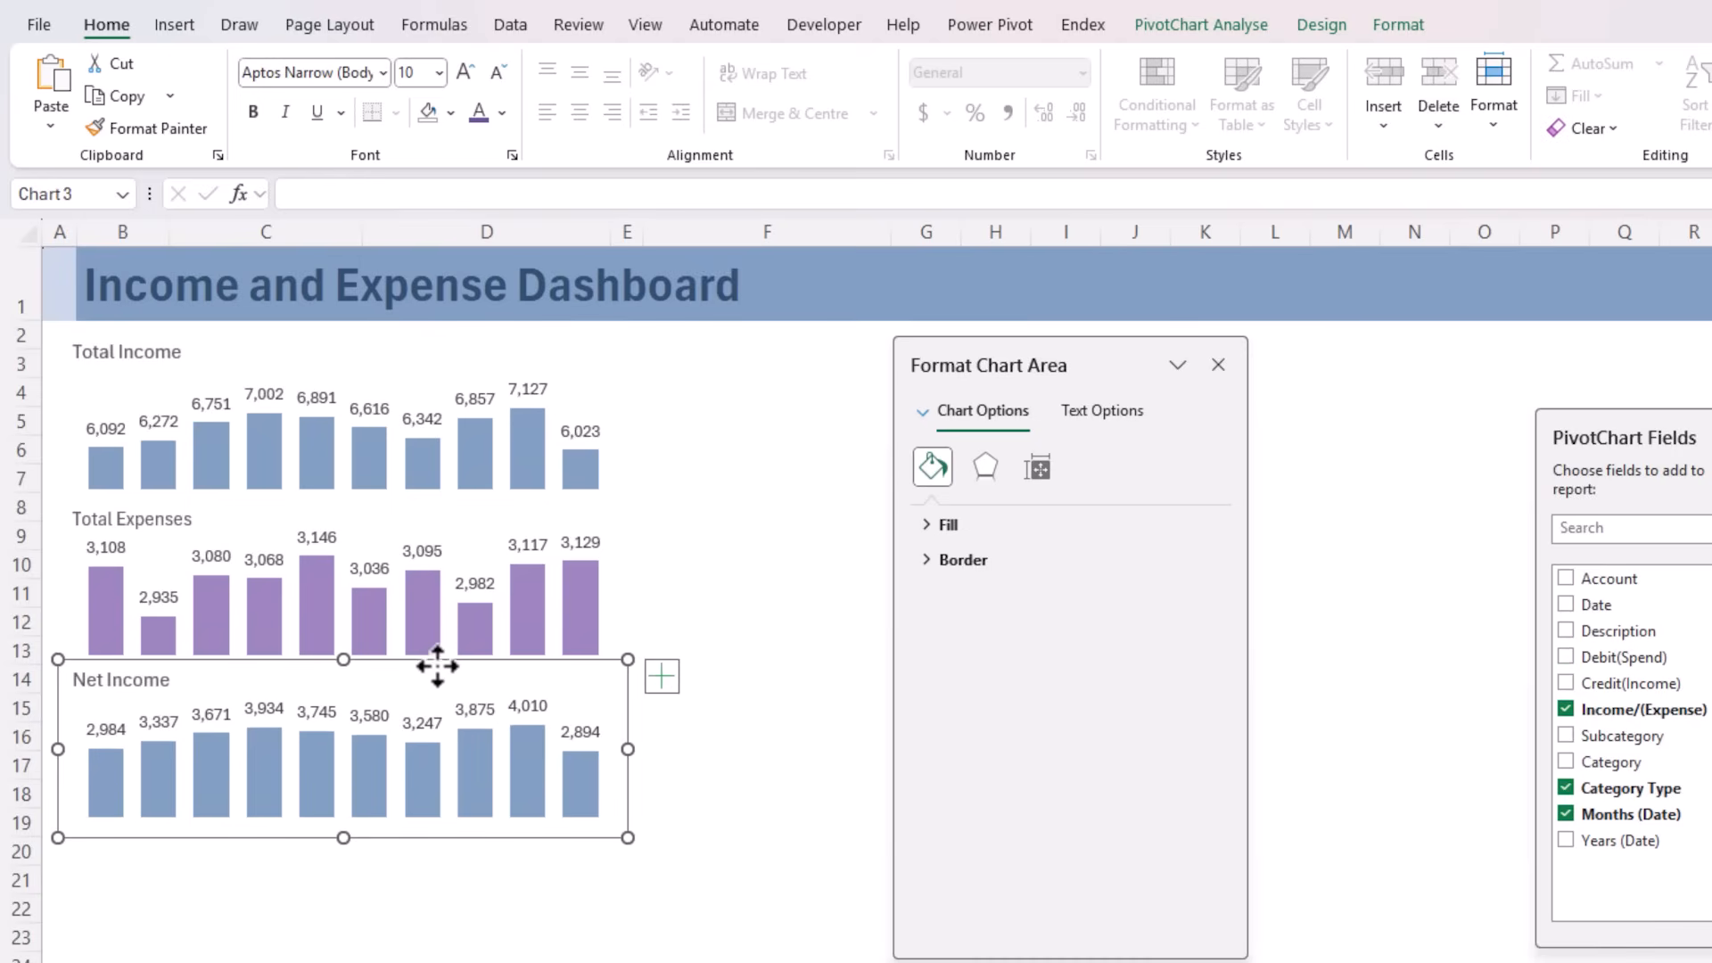
Add the primary horizontal axis to the Net Income chart and extend the chart's lower edge to fit the month labels
left_click(664, 678)
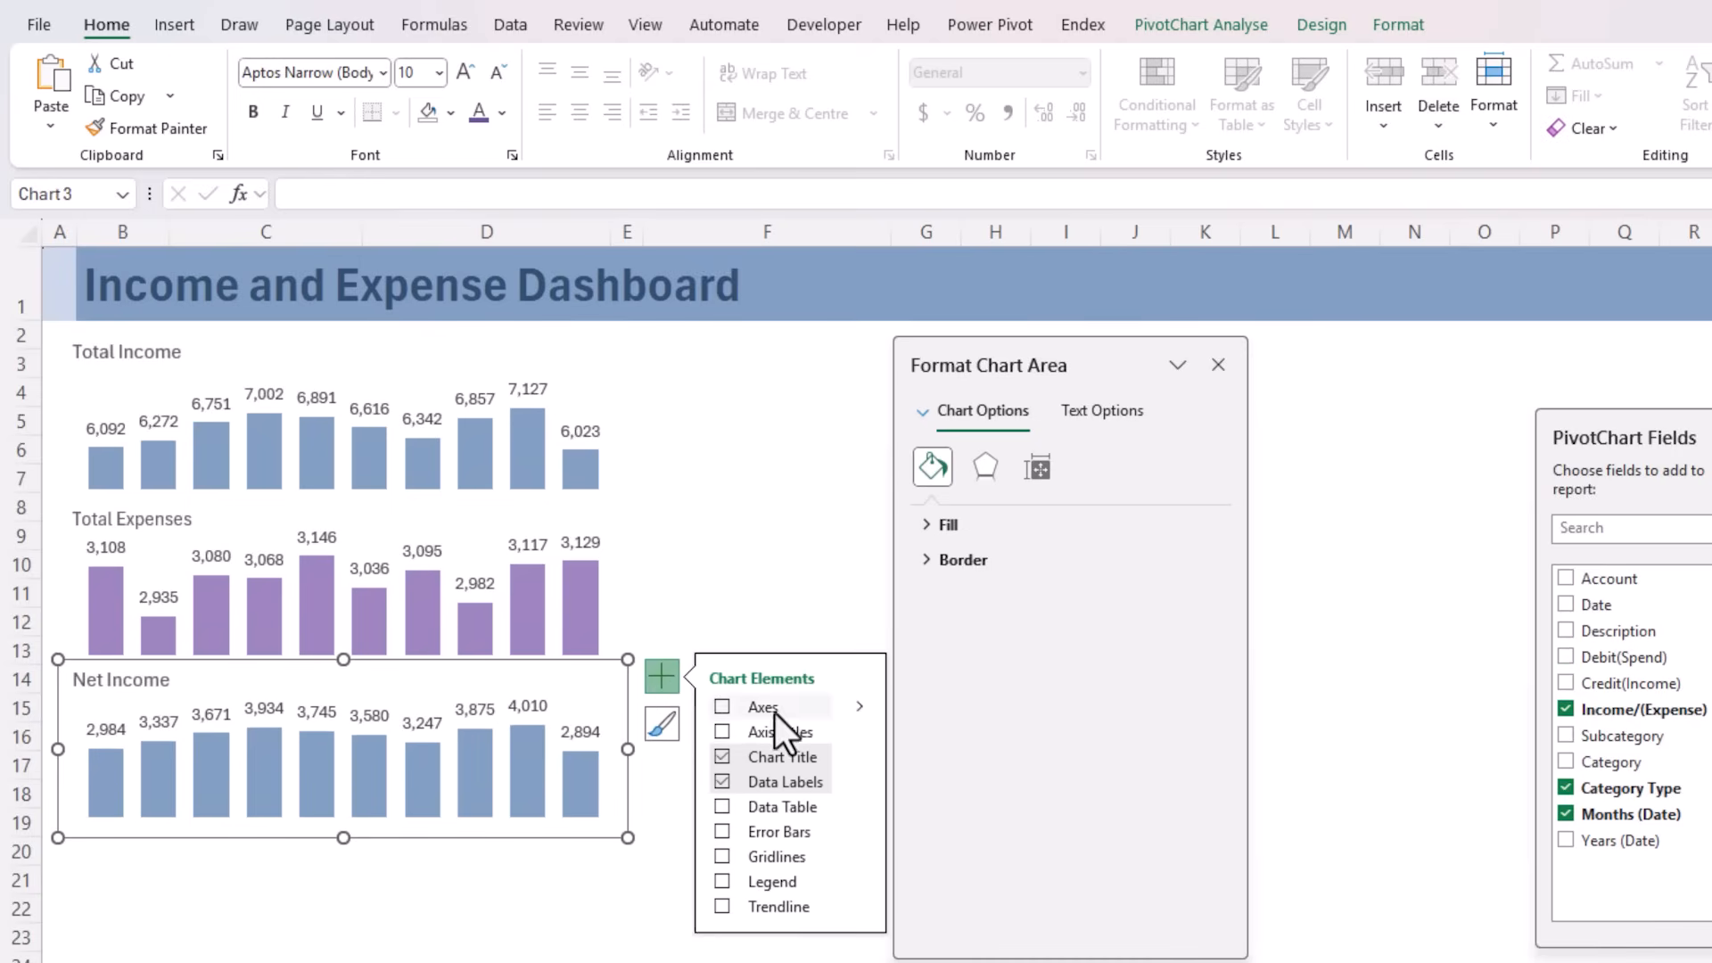
left_click(860, 706)
left_click(908, 710)
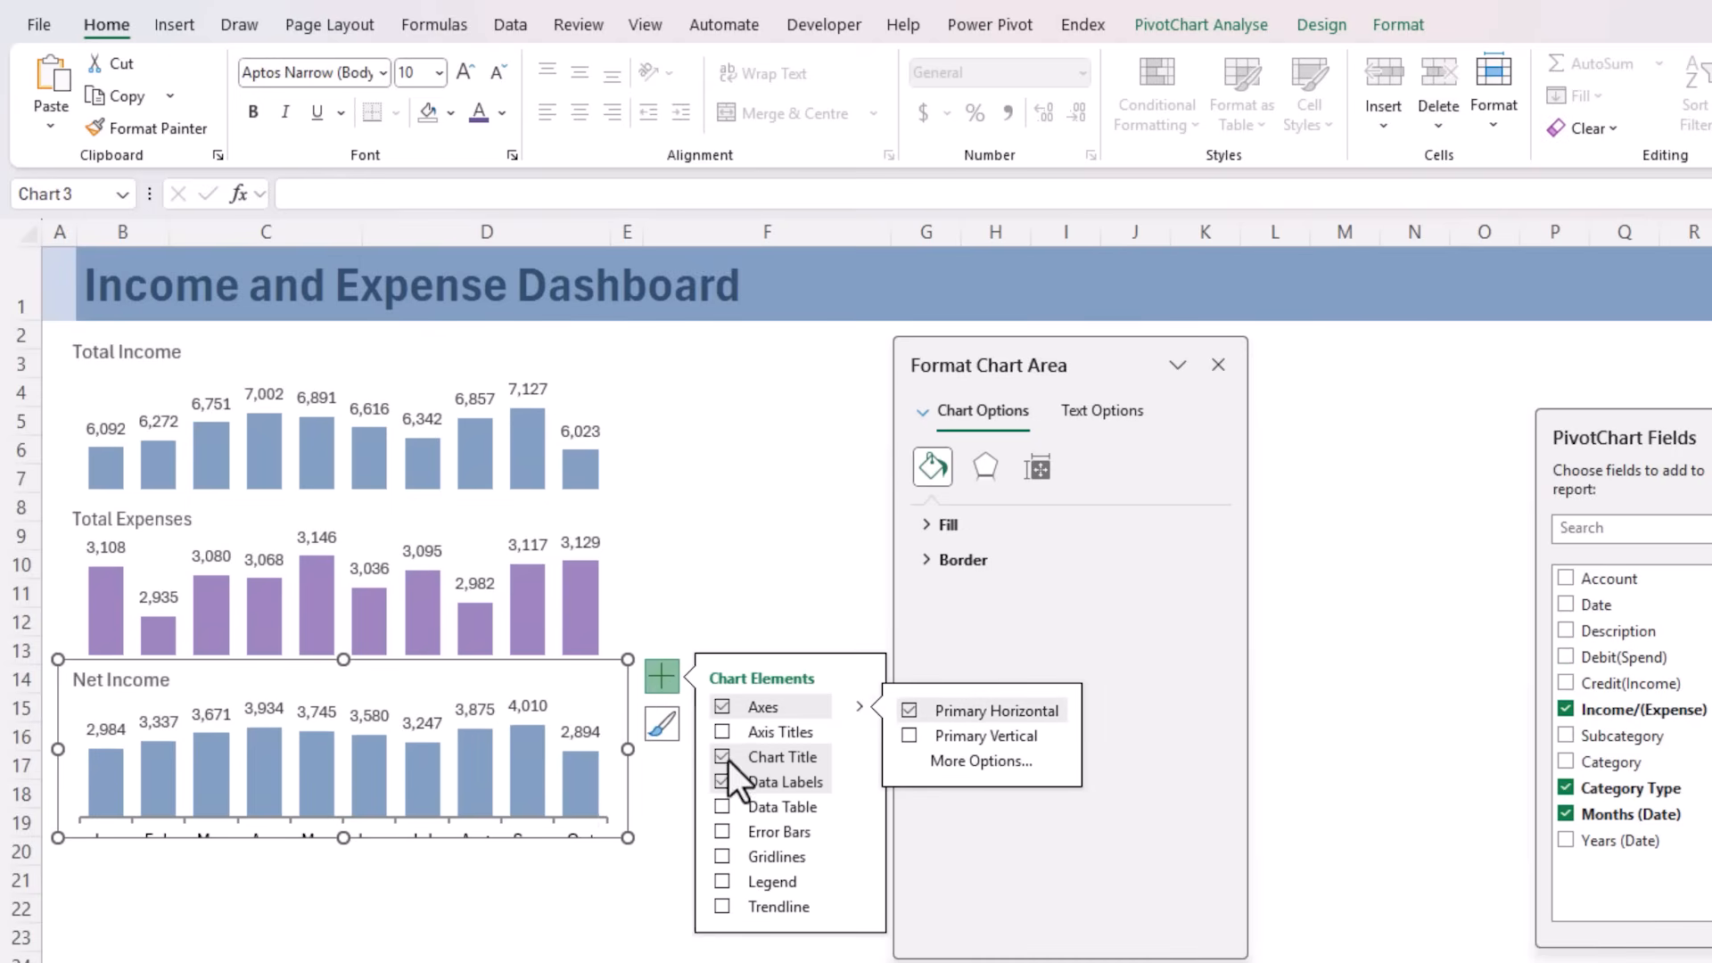
left_click_drag(338, 837, 352, 859)
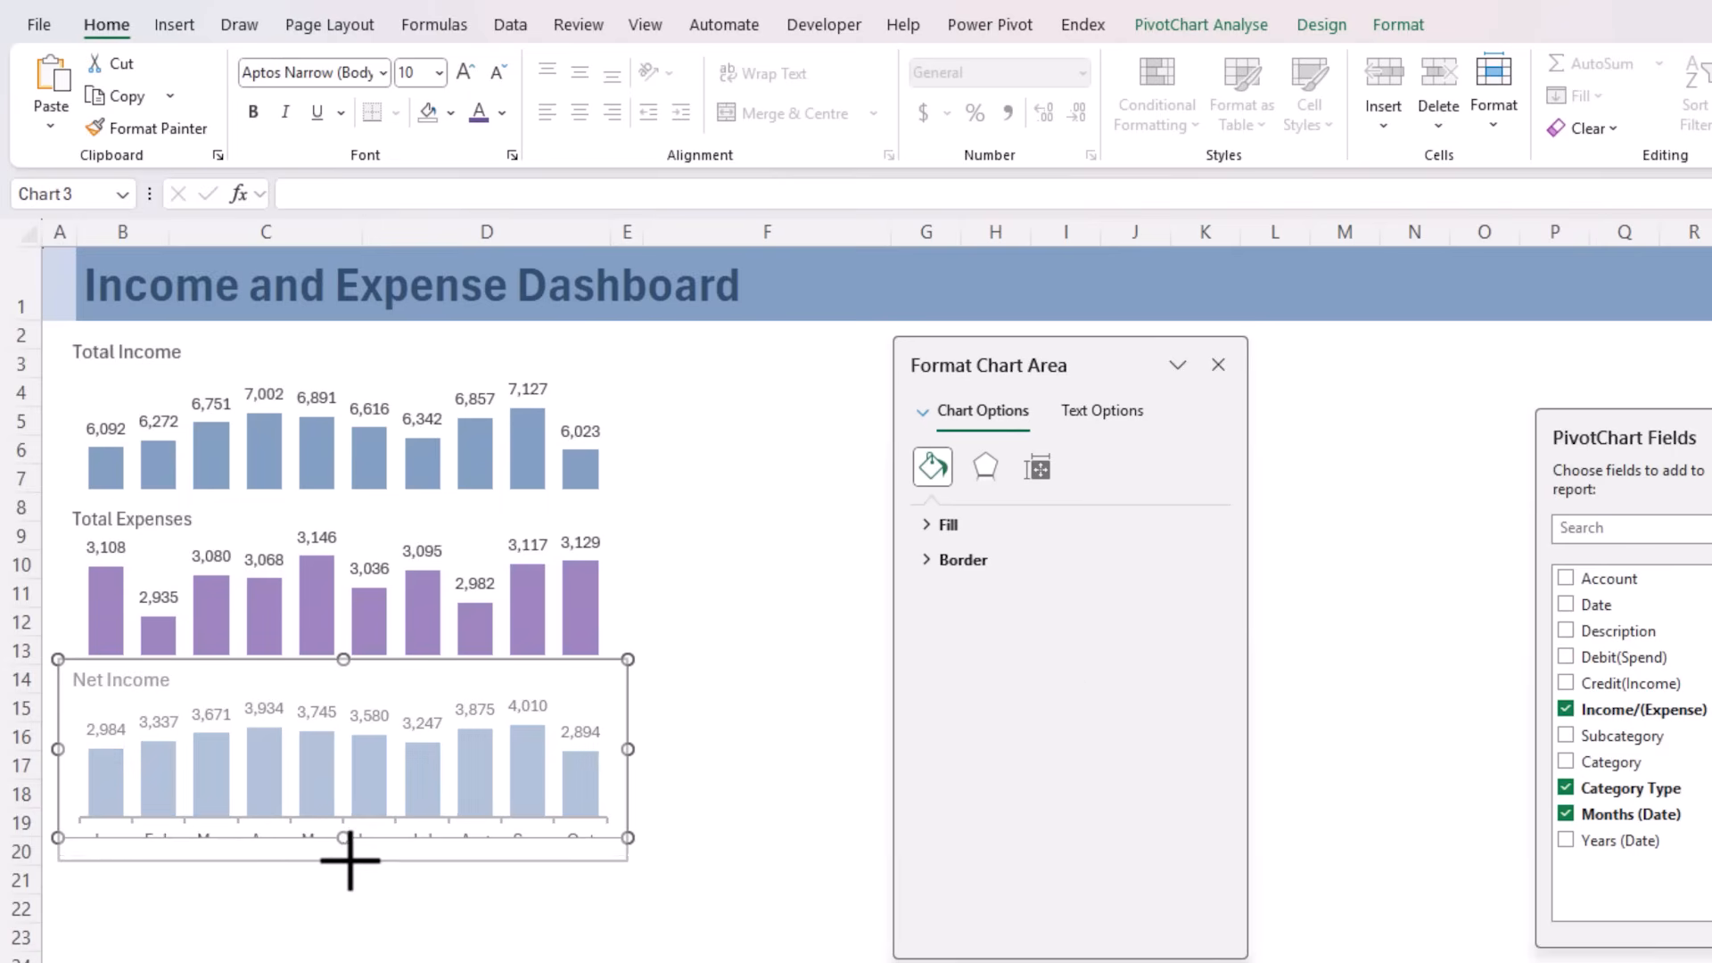
Set the font colour of the Net Income chart's month labels to grey
left_click(372, 697)
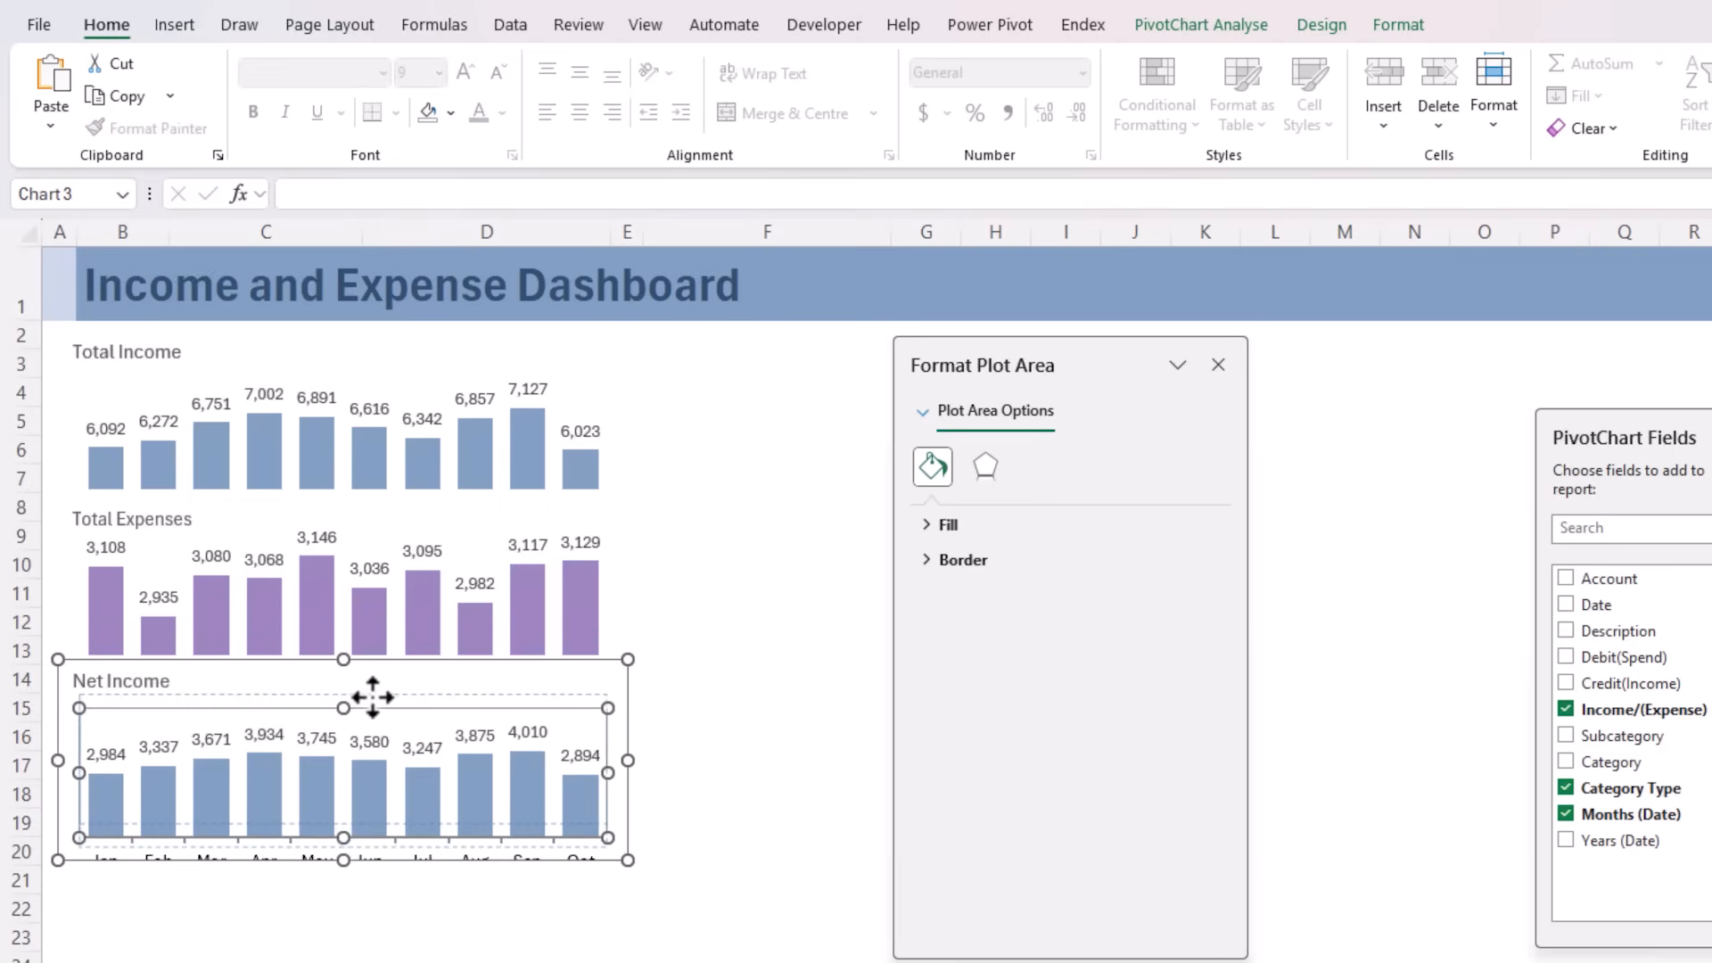
left_click(372, 849)
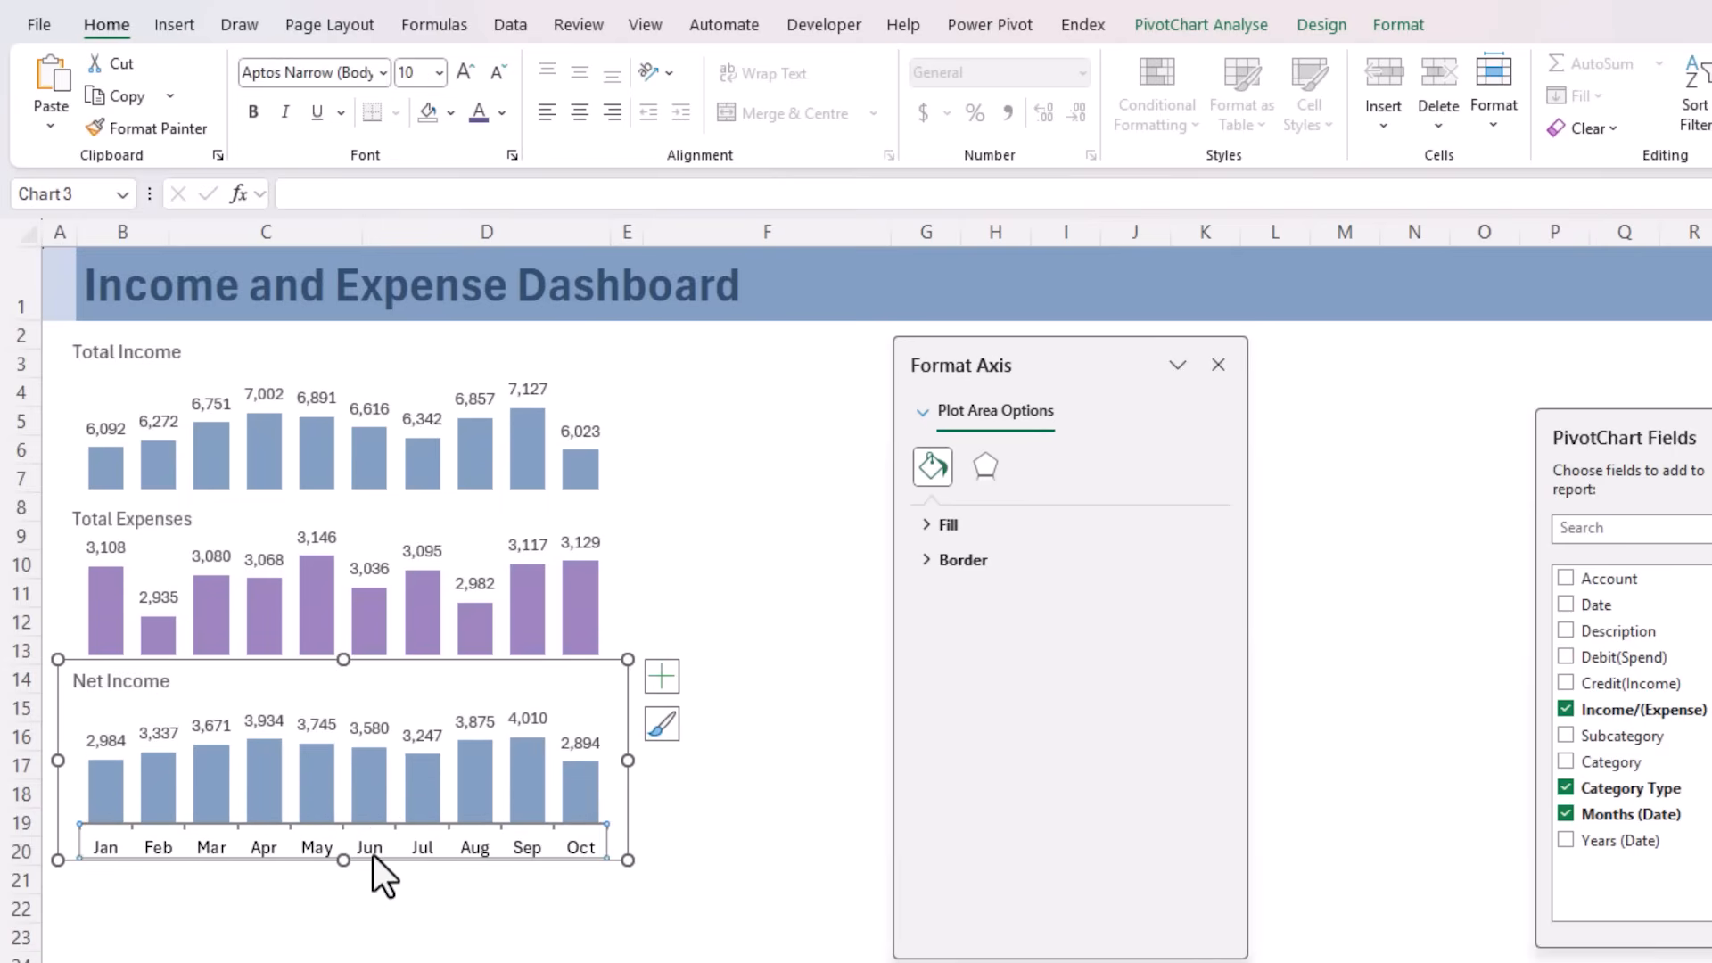
left_click(504, 114)
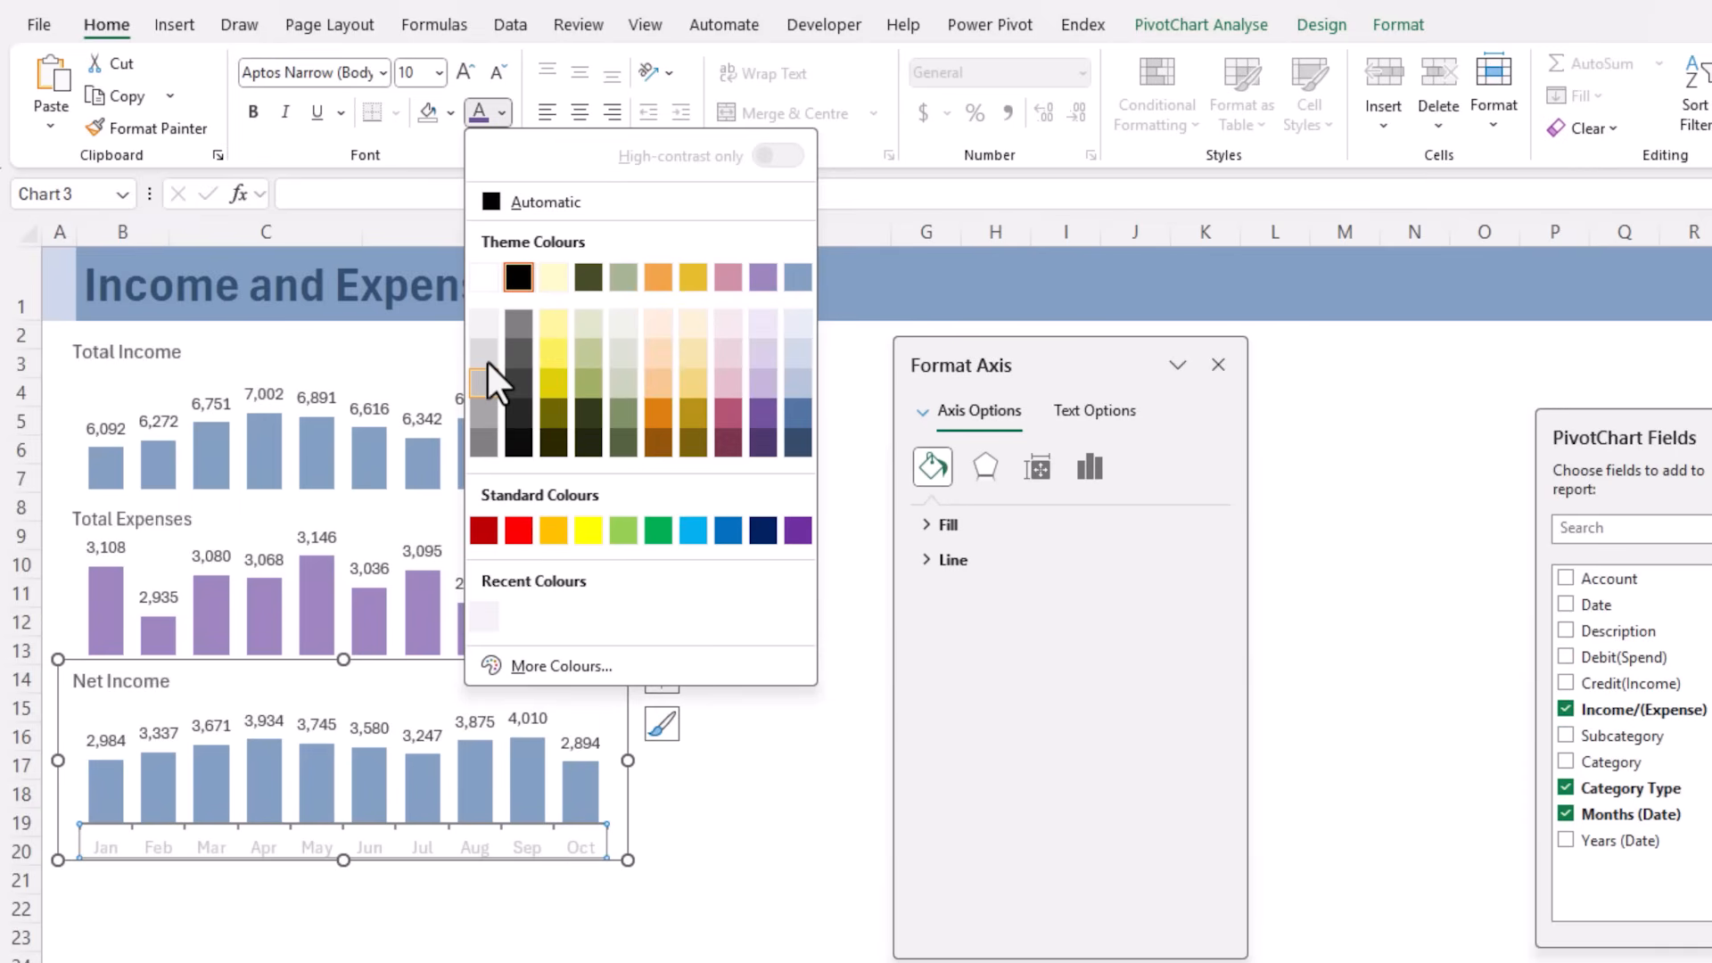
left_click(512, 322)
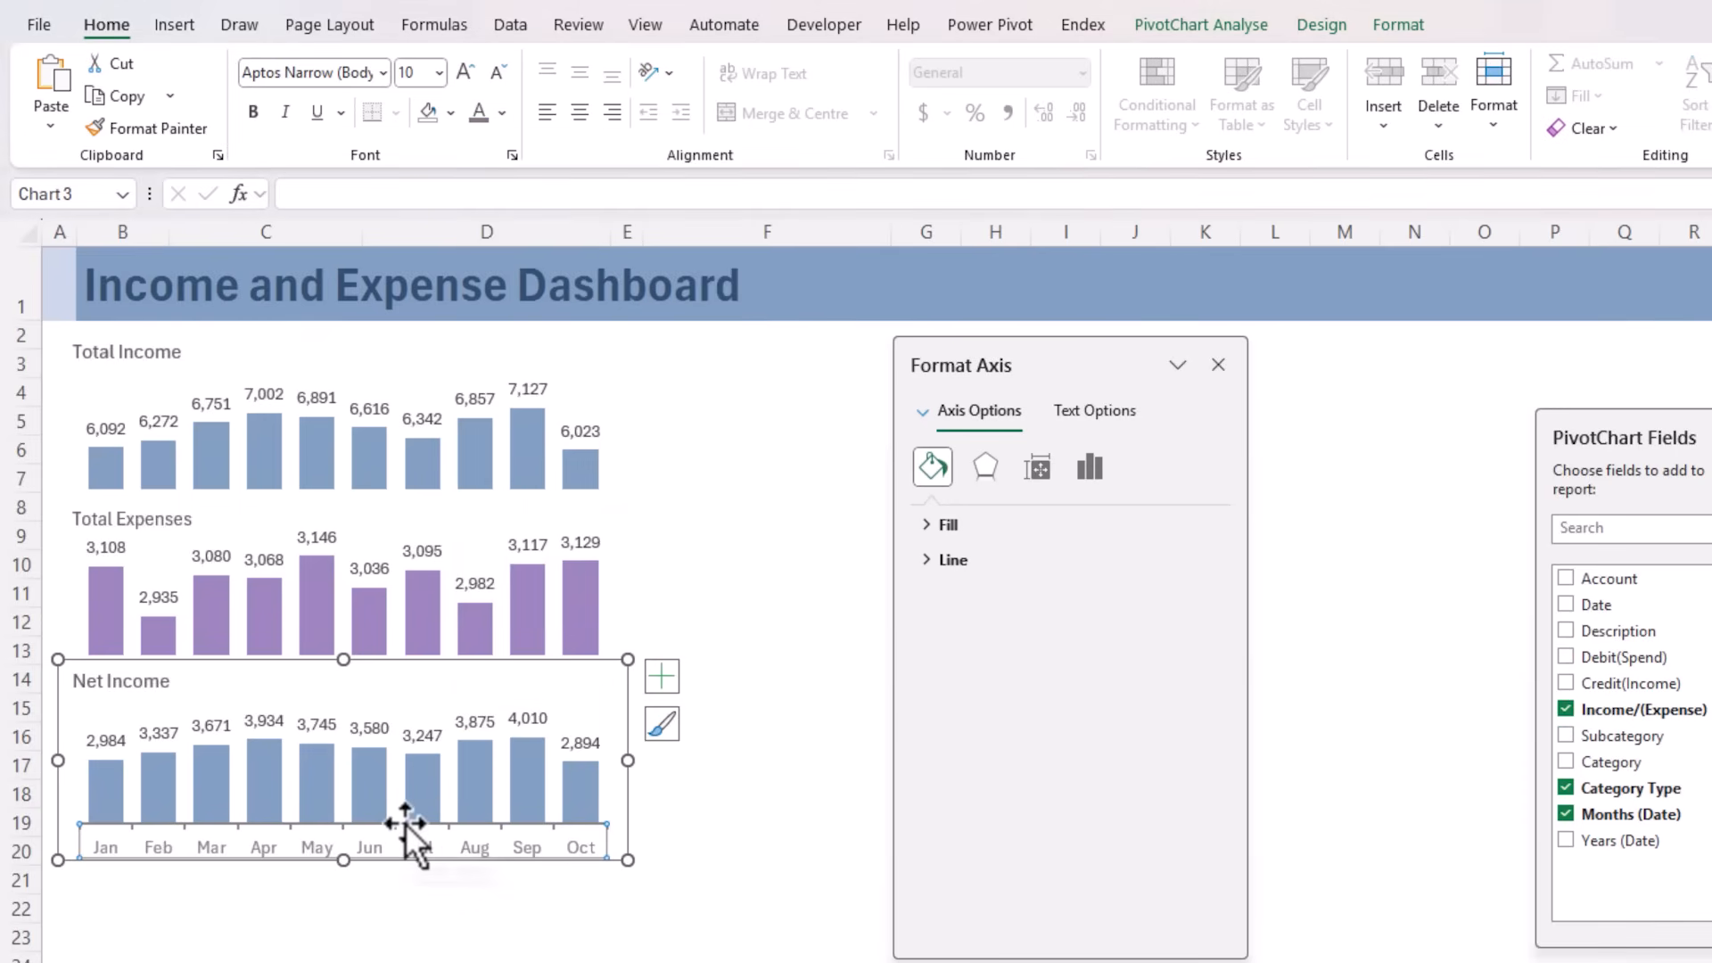
Set the major tick mark type of the Net Income chart's horizontal axis to None and deselect the chart
left_click(1090, 467)
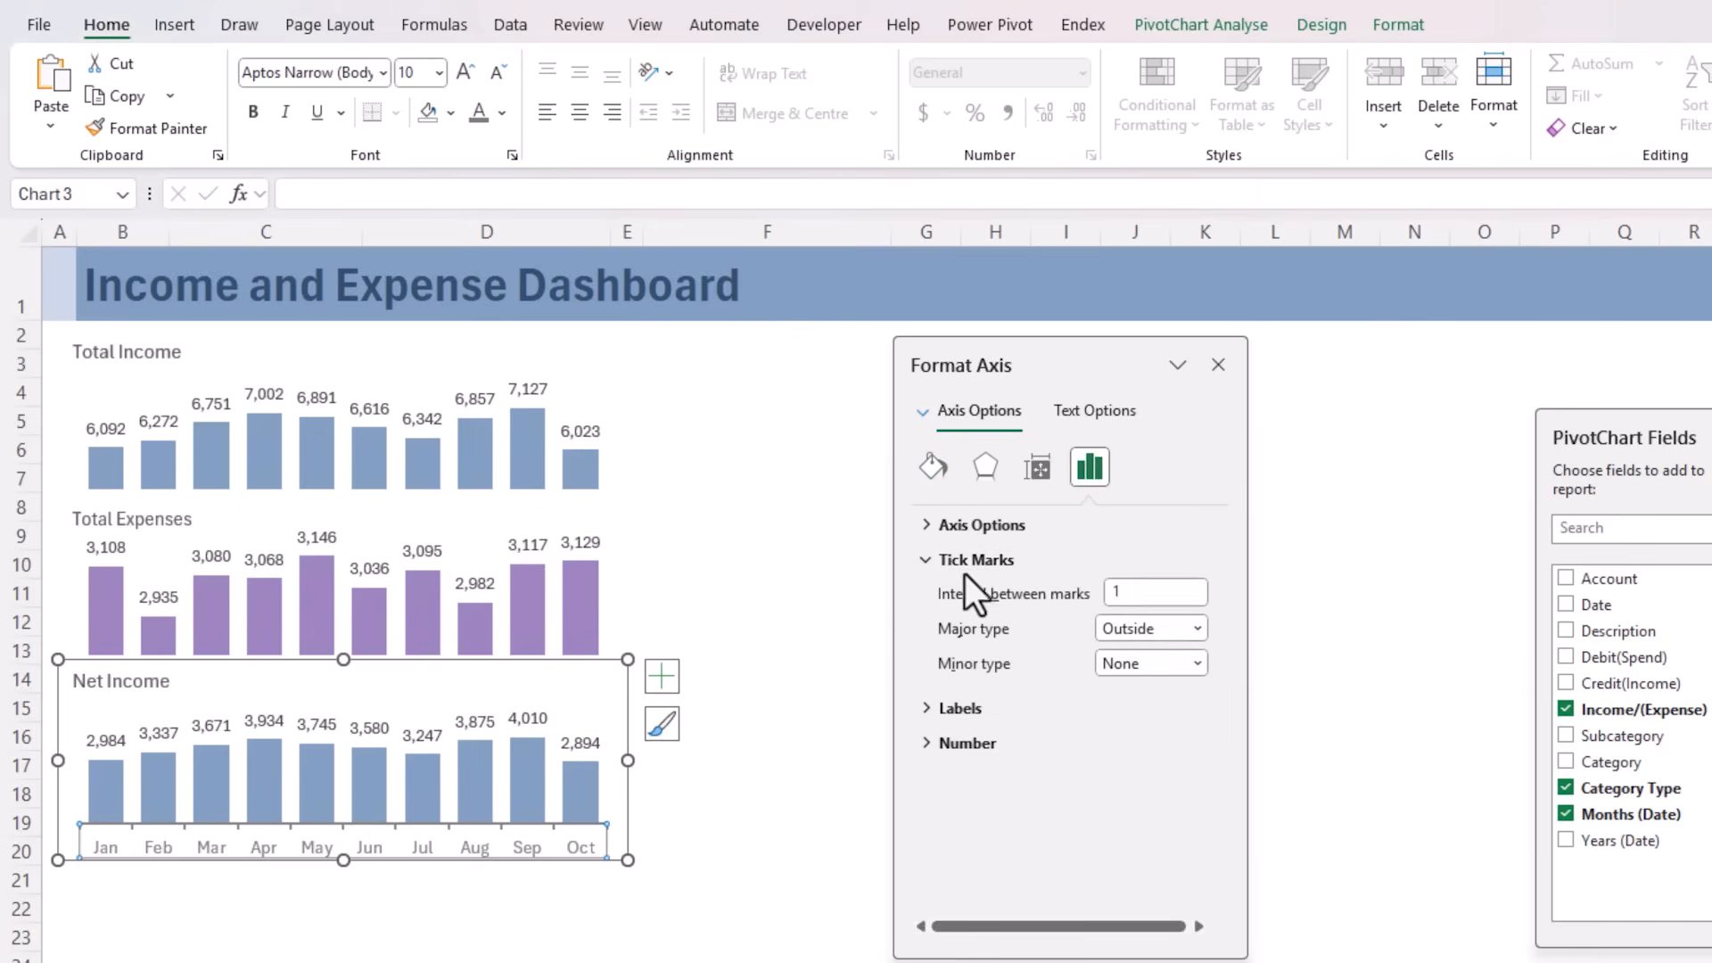
left_click(1198, 629)
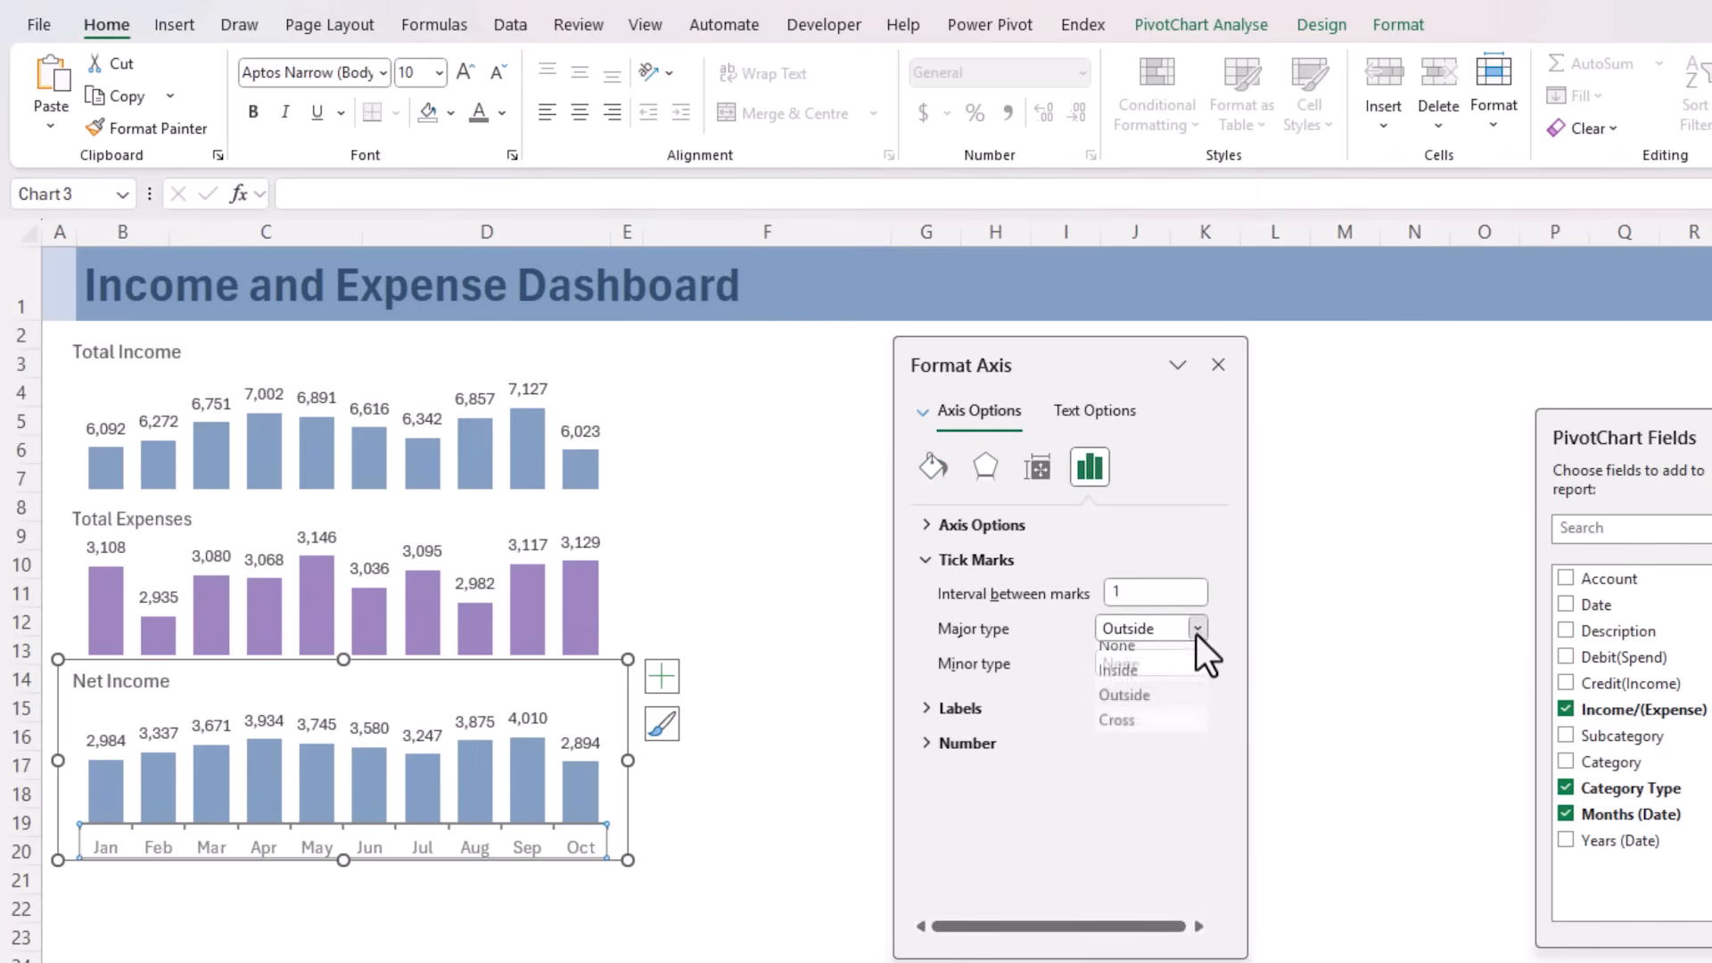
left_click(1180, 656)
left_click(860, 851)
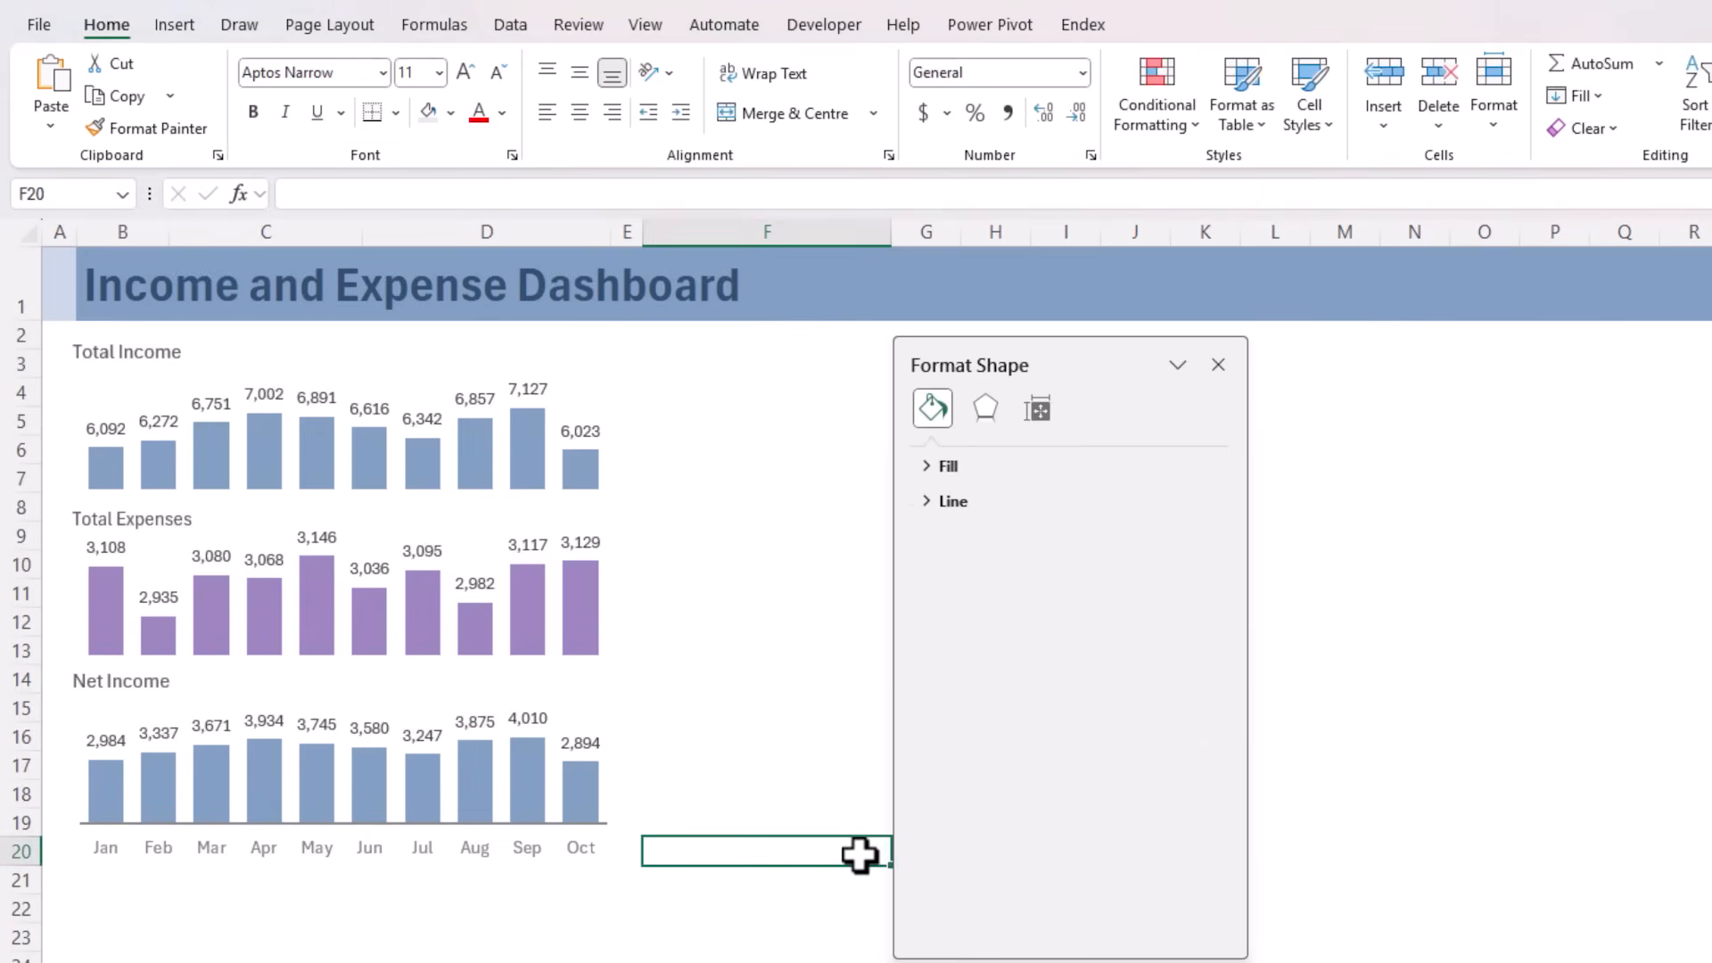
Recolour the Net Income chart with the pink monochromatic palette and deselect it
left_click(439, 571)
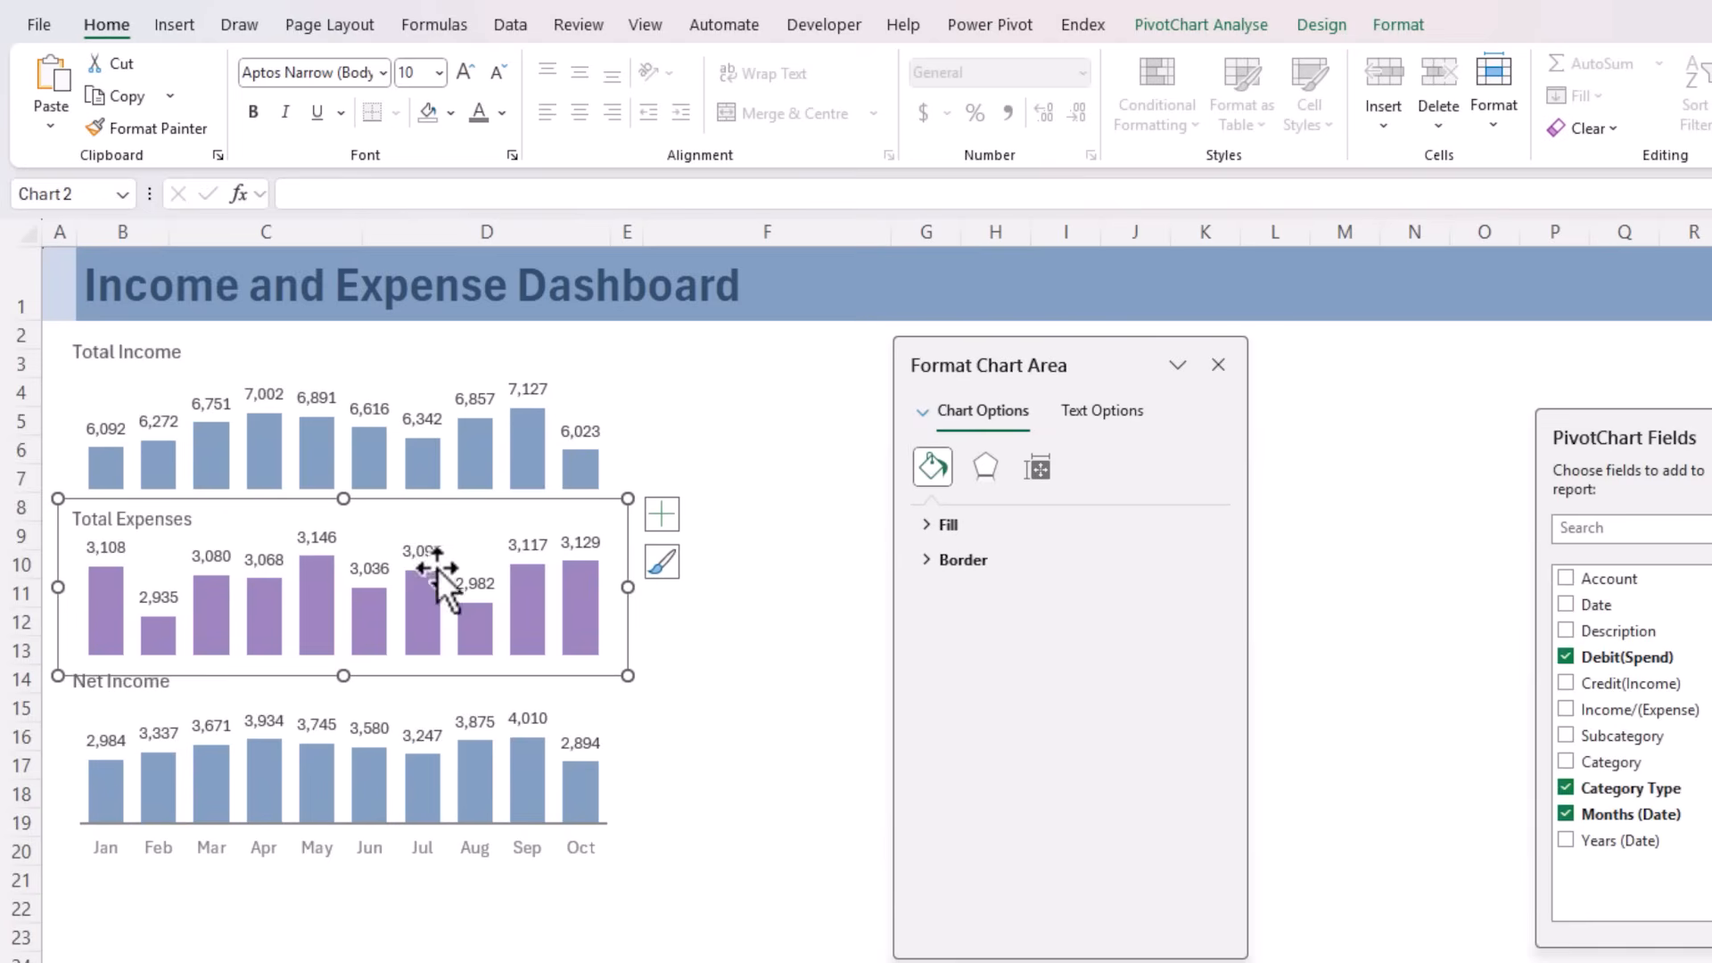
left_click(426, 707)
left_click(443, 912)
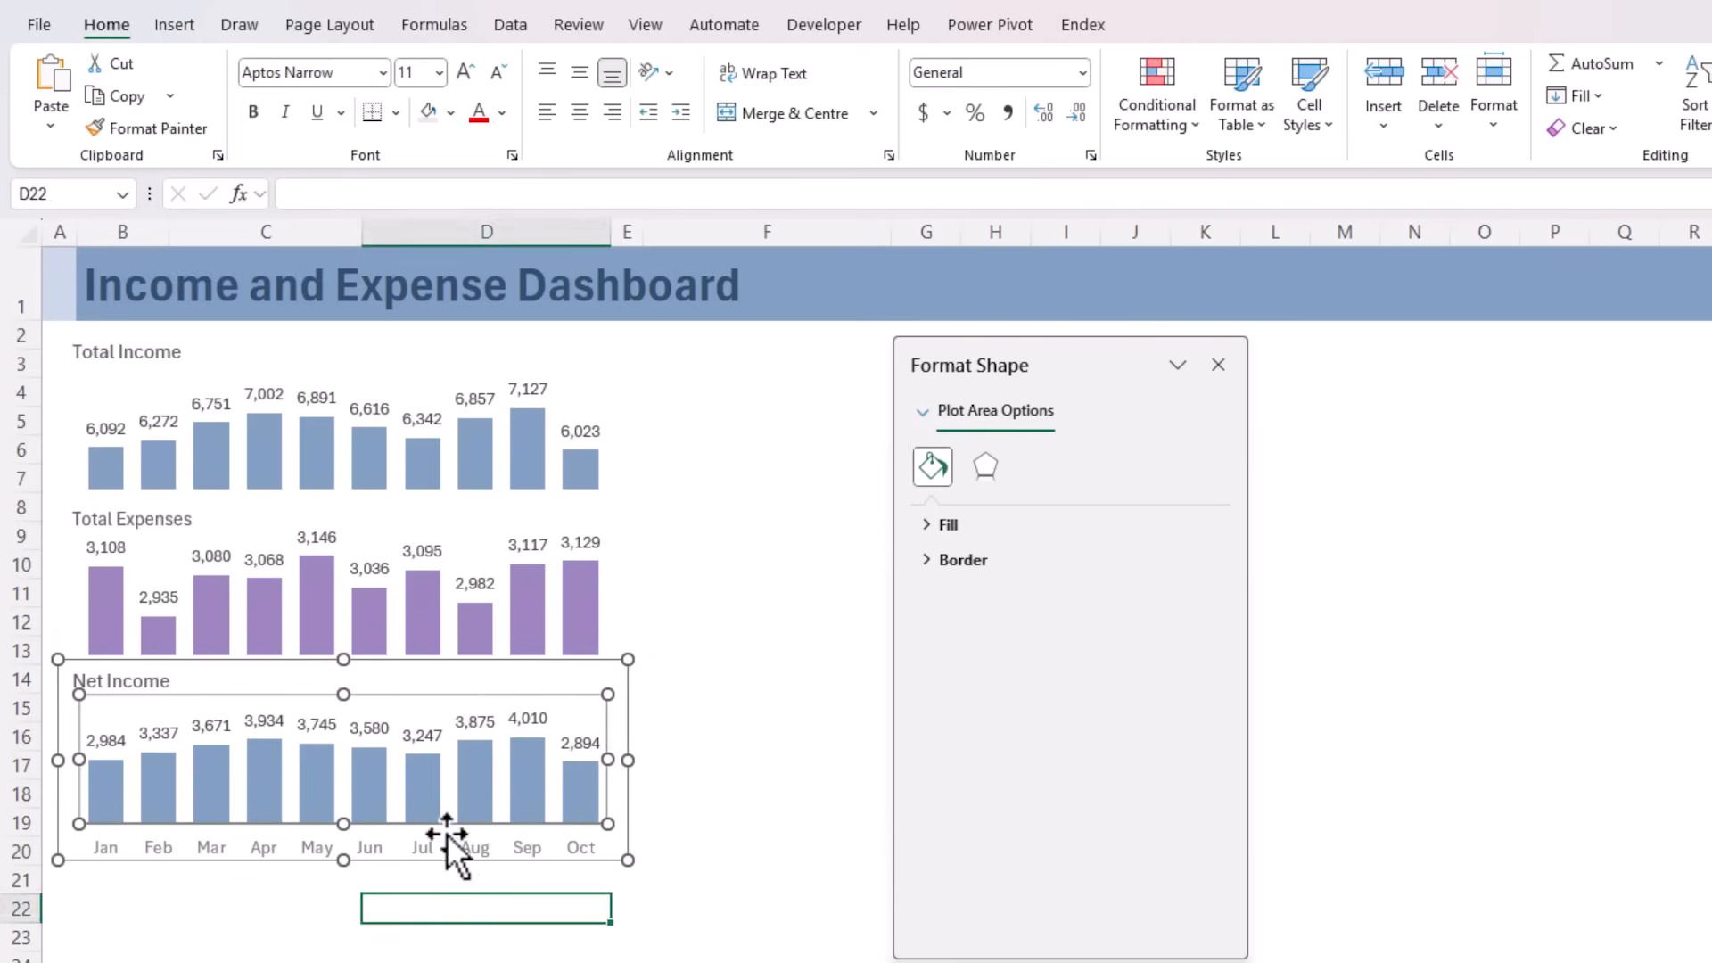
left_click(447, 793)
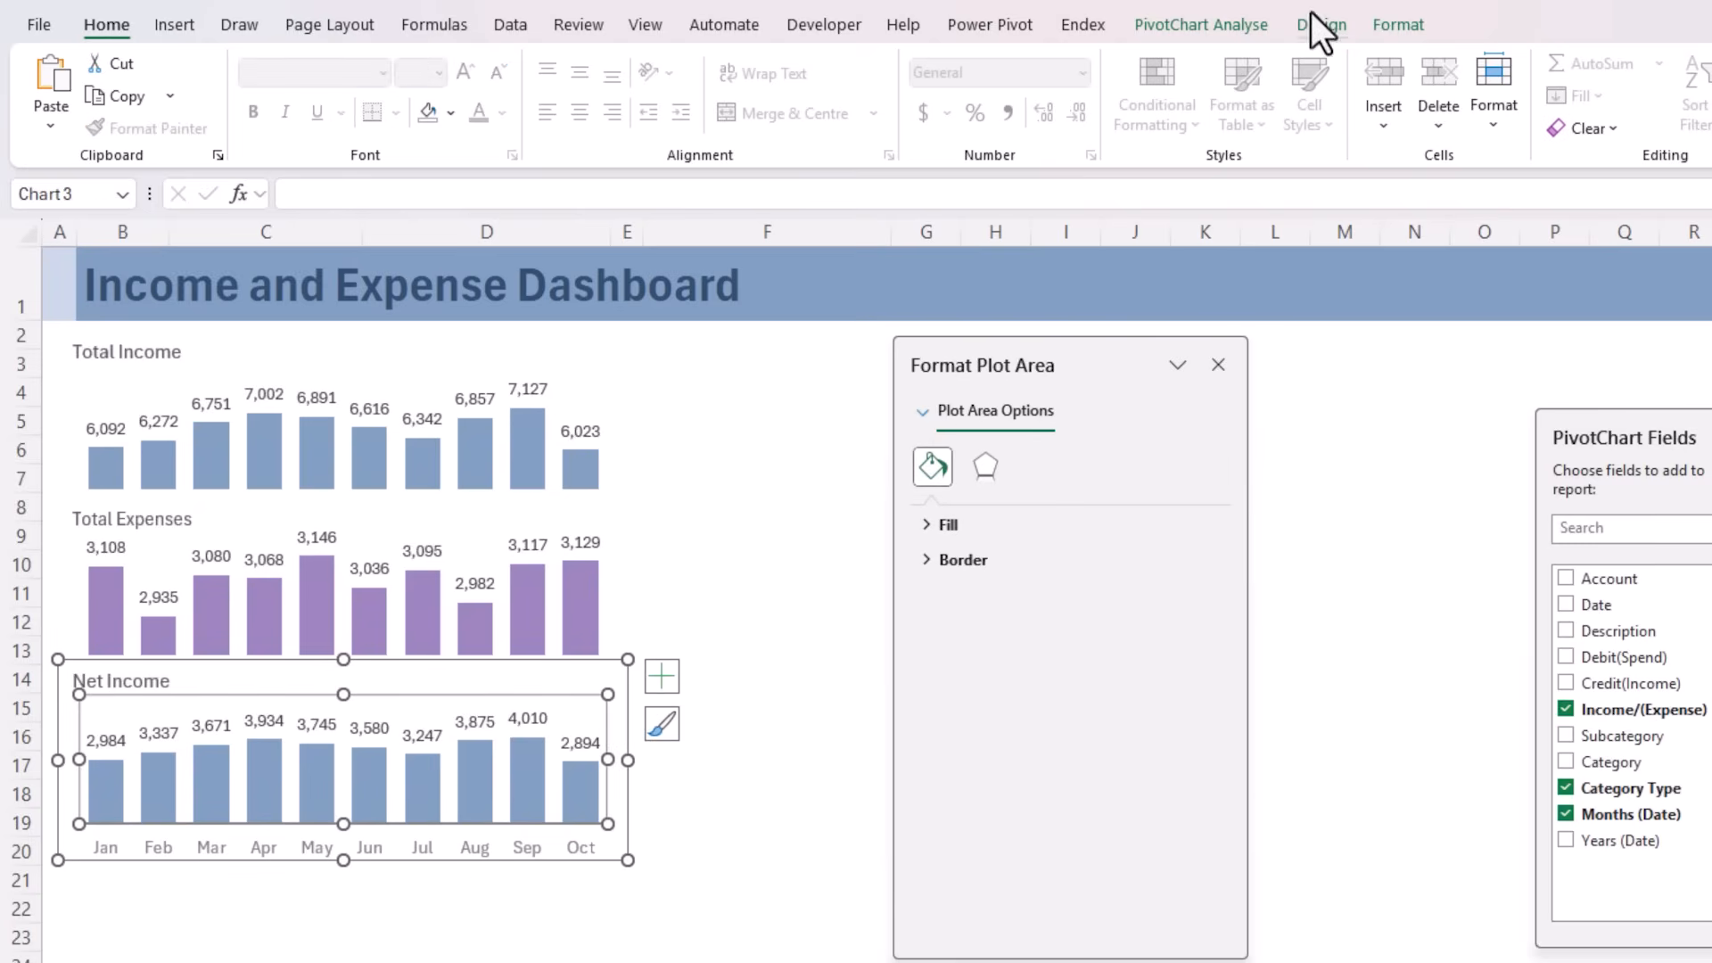
left_click(1320, 25)
left_click(233, 120)
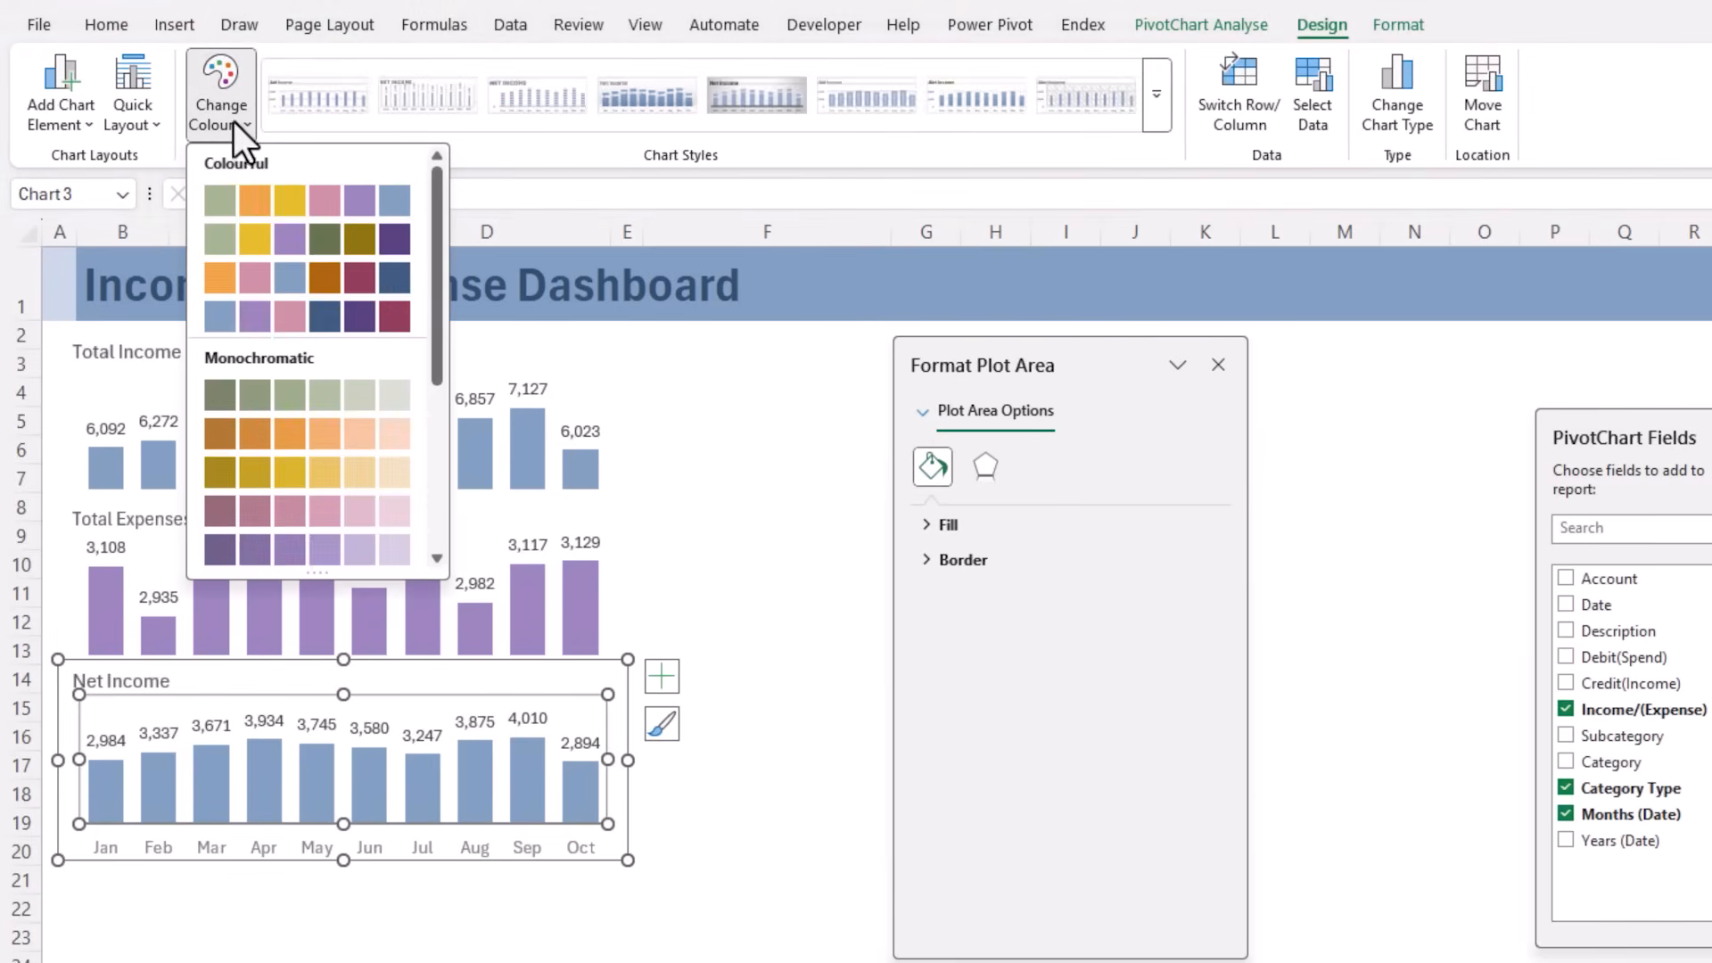
left_click(249, 520)
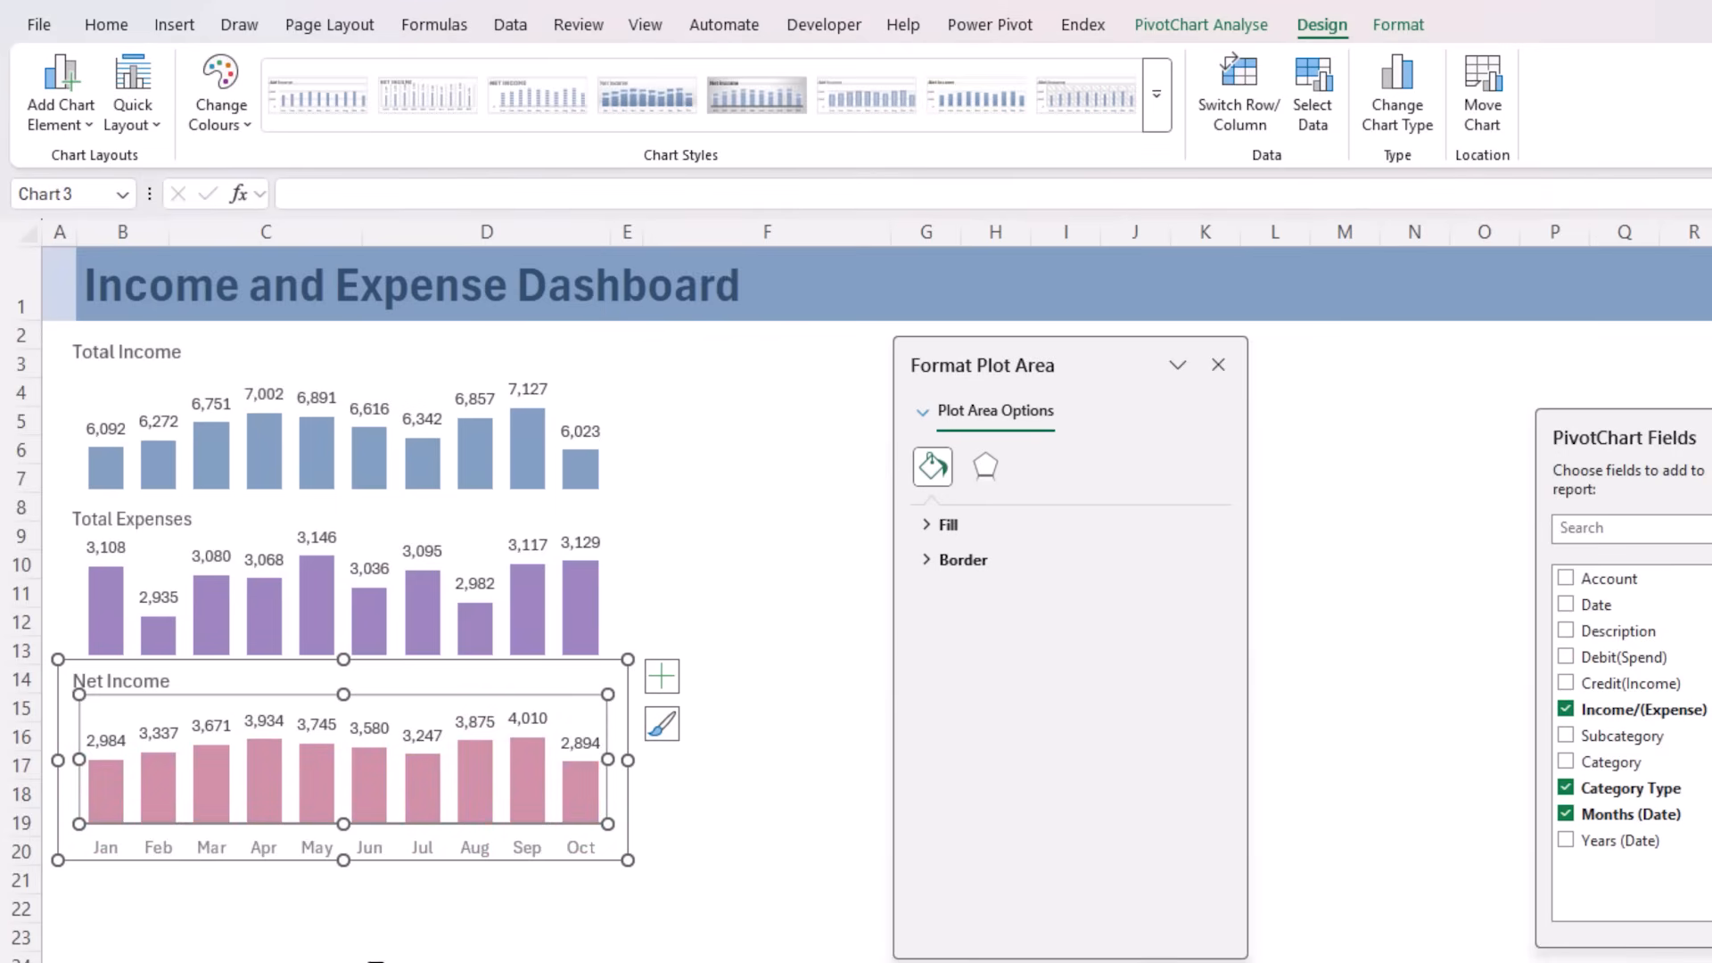
left_click(803, 761)
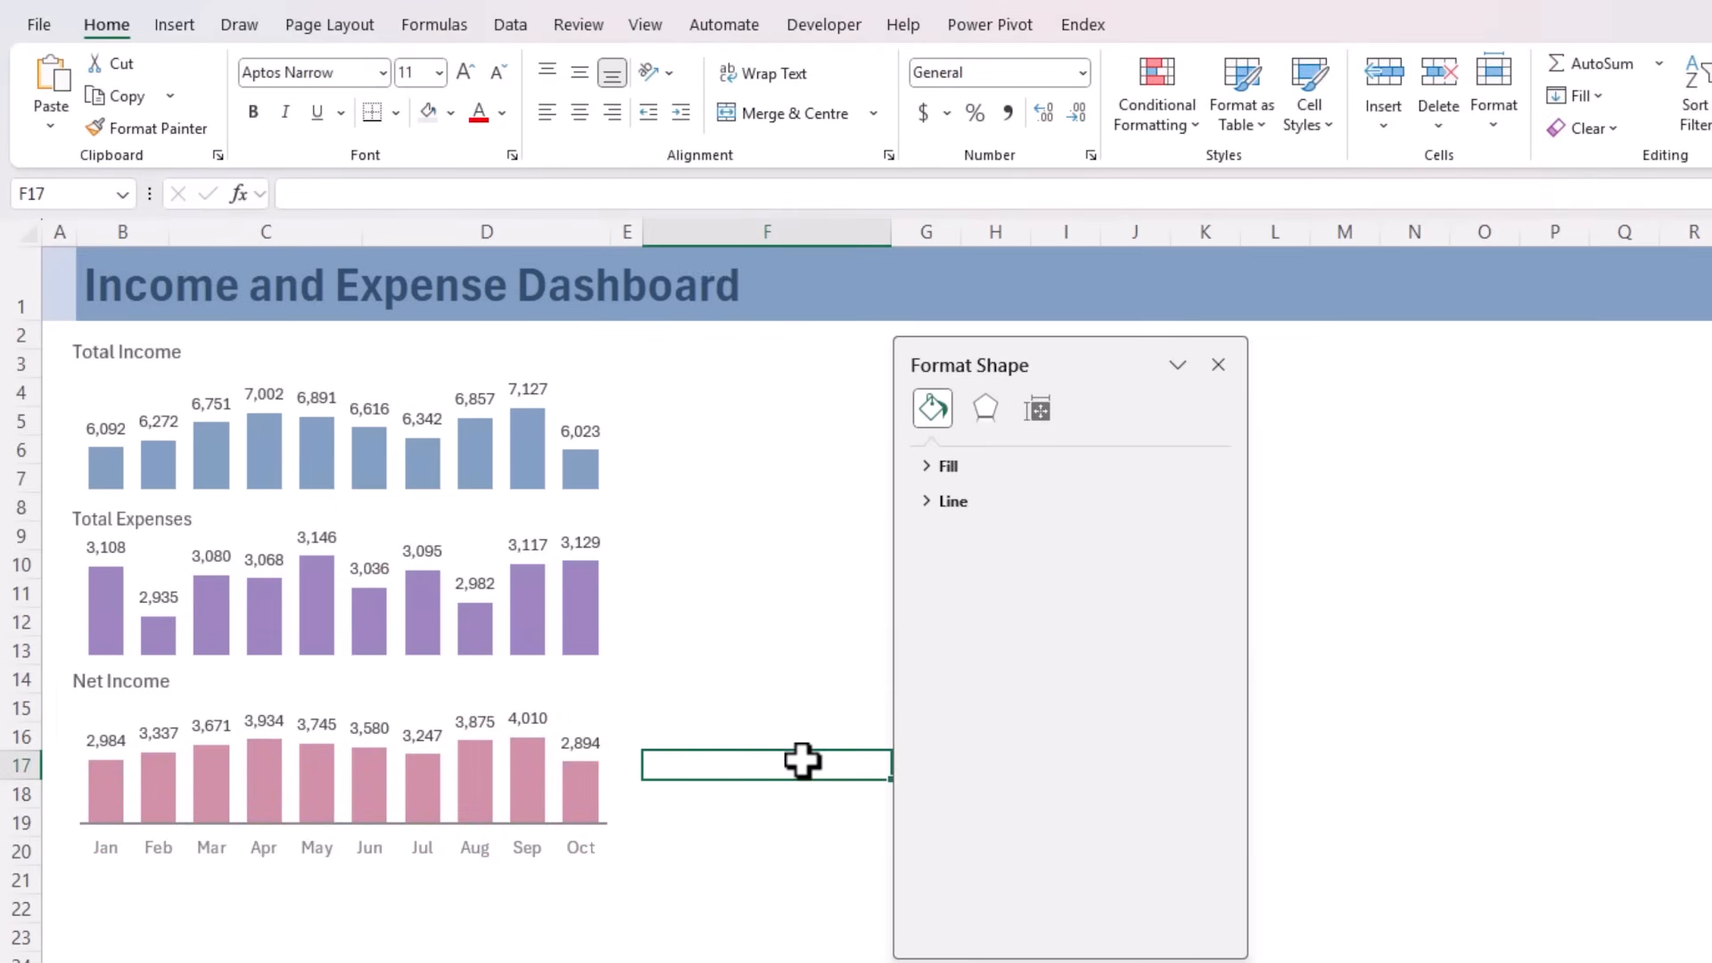
Draw a rectangle around the three stacked charts and set its shape fill to No Fill
left_click(165, 32)
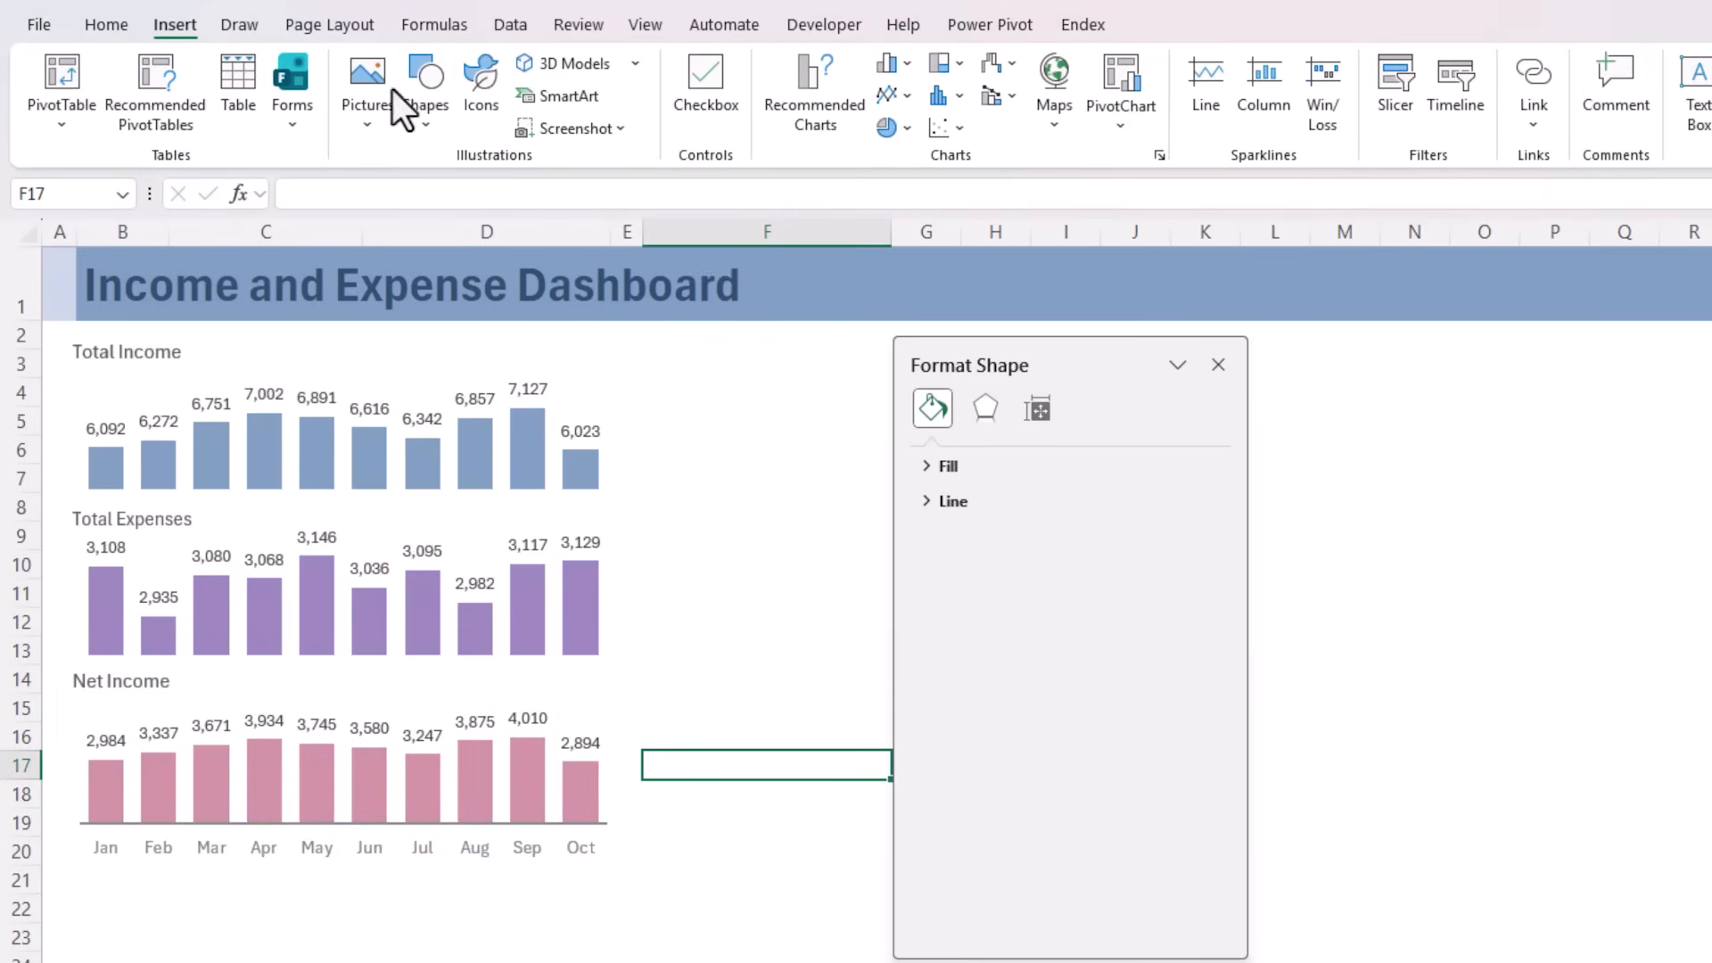
left_click(437, 99)
left_click(514, 194)
left_click_drag(62, 329, 629, 873)
left_click(1026, 64)
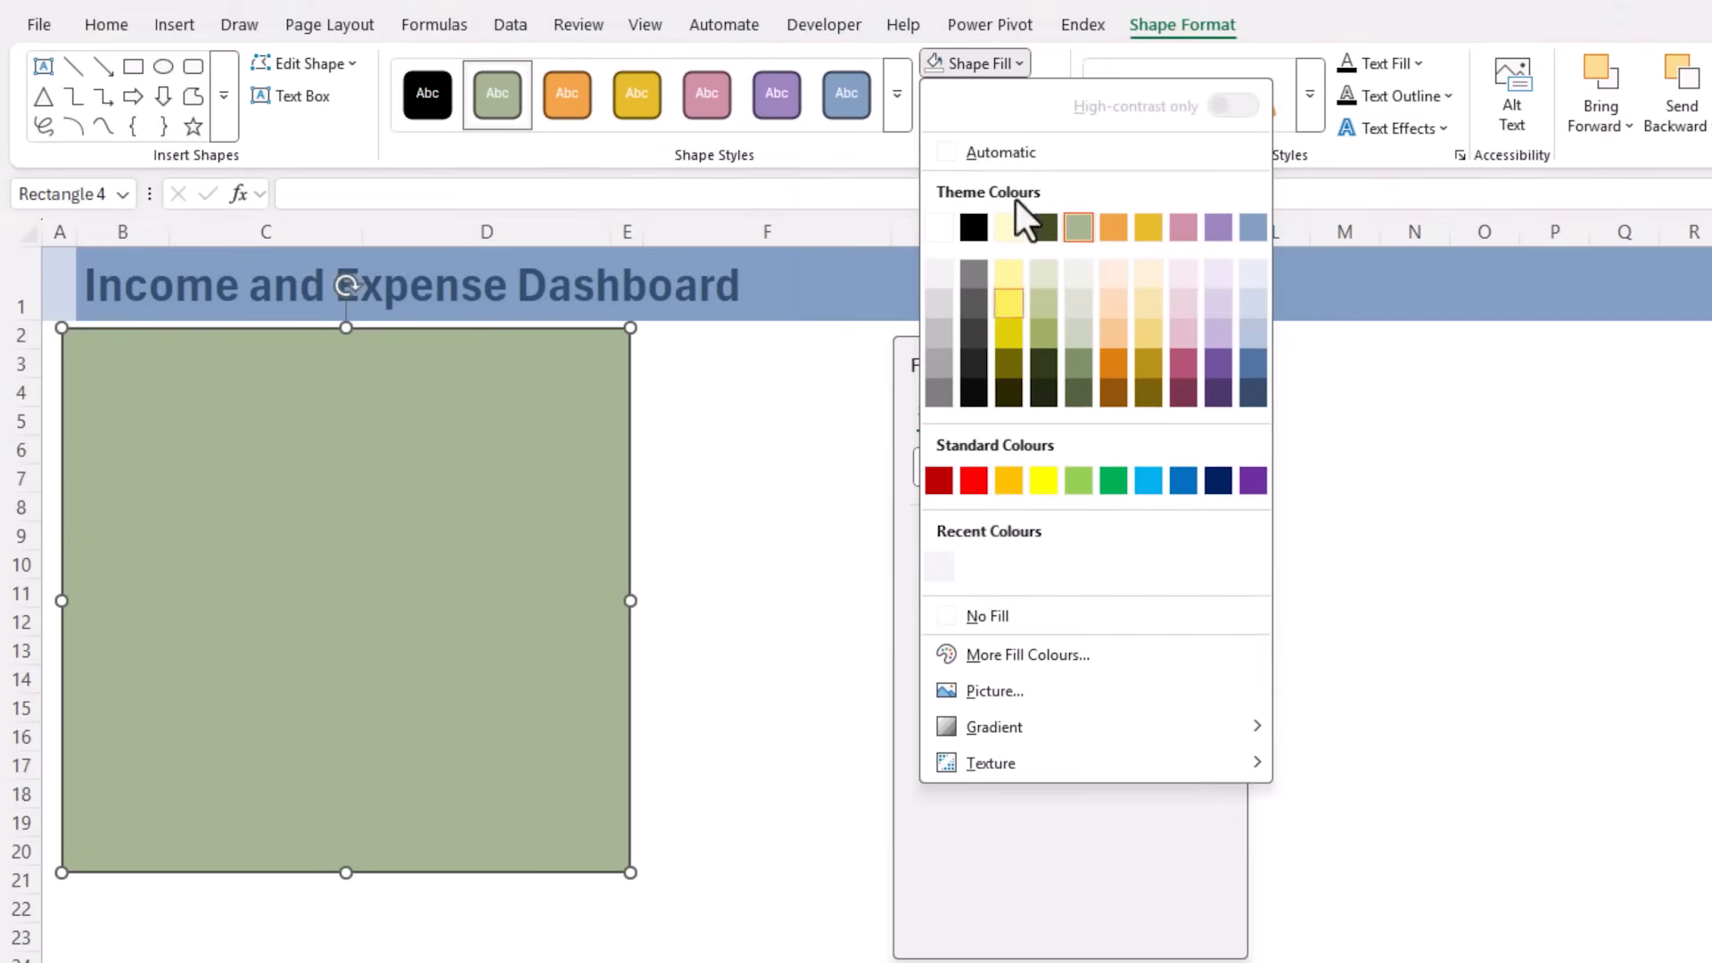
left_click(981, 615)
Give the rectangle around the charts a light grey outline with a ¾ pt weight
left_click(1048, 98)
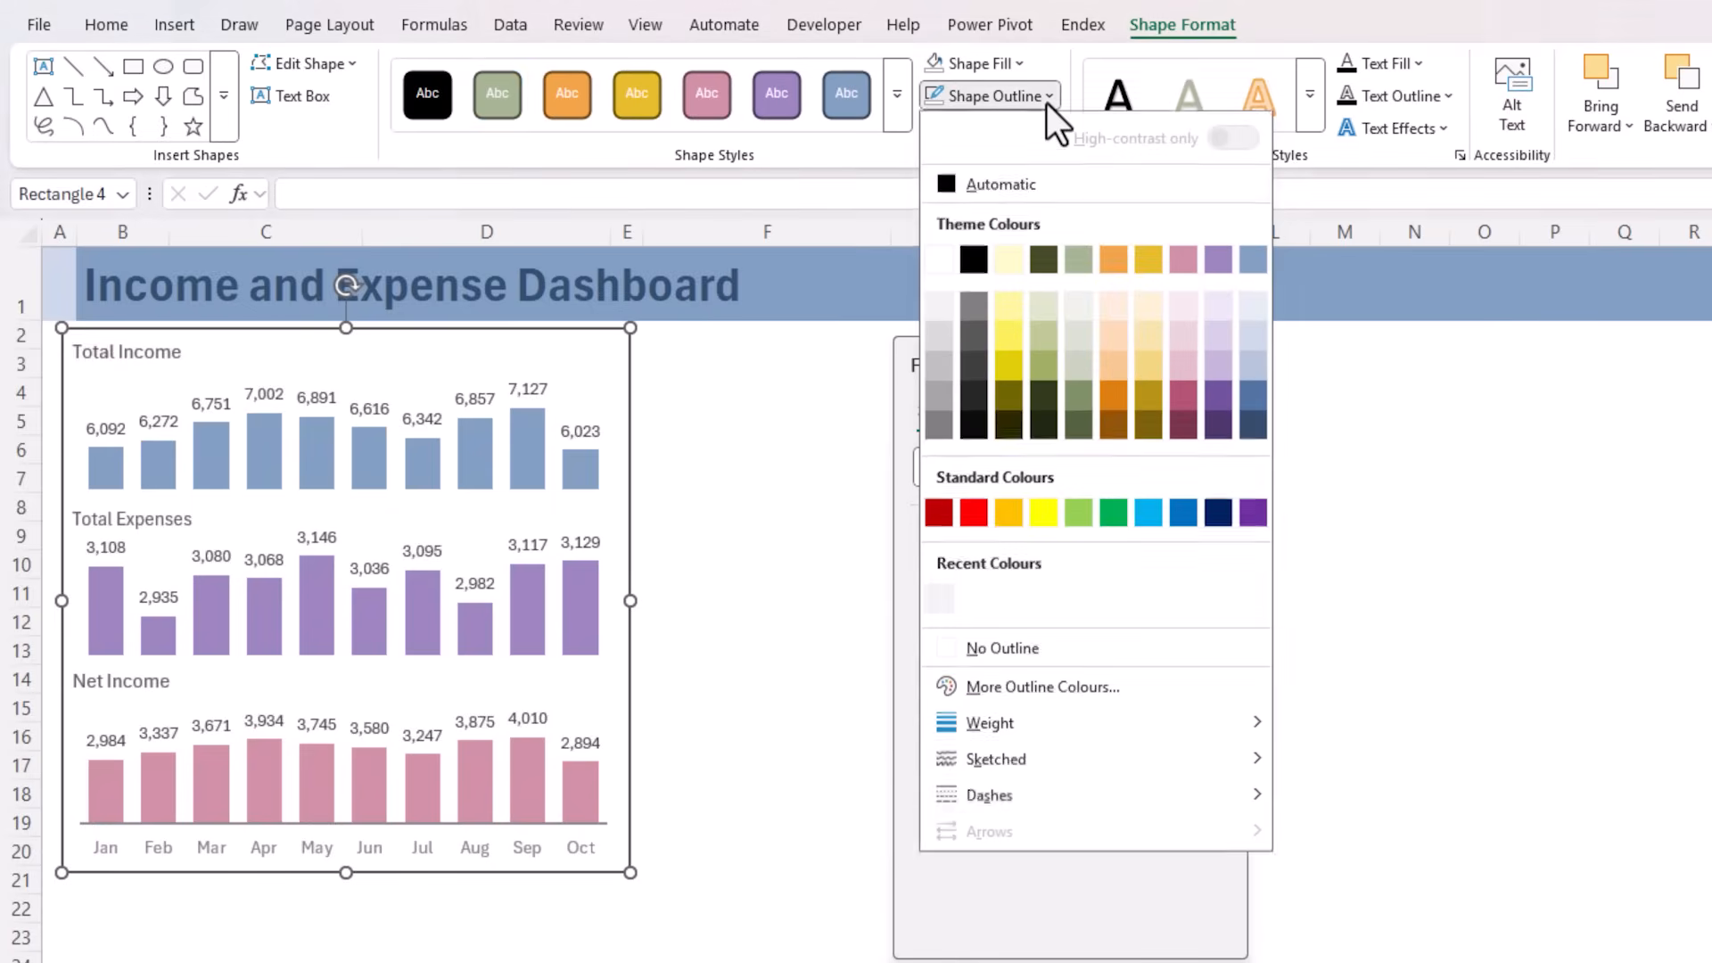
left_click(933, 344)
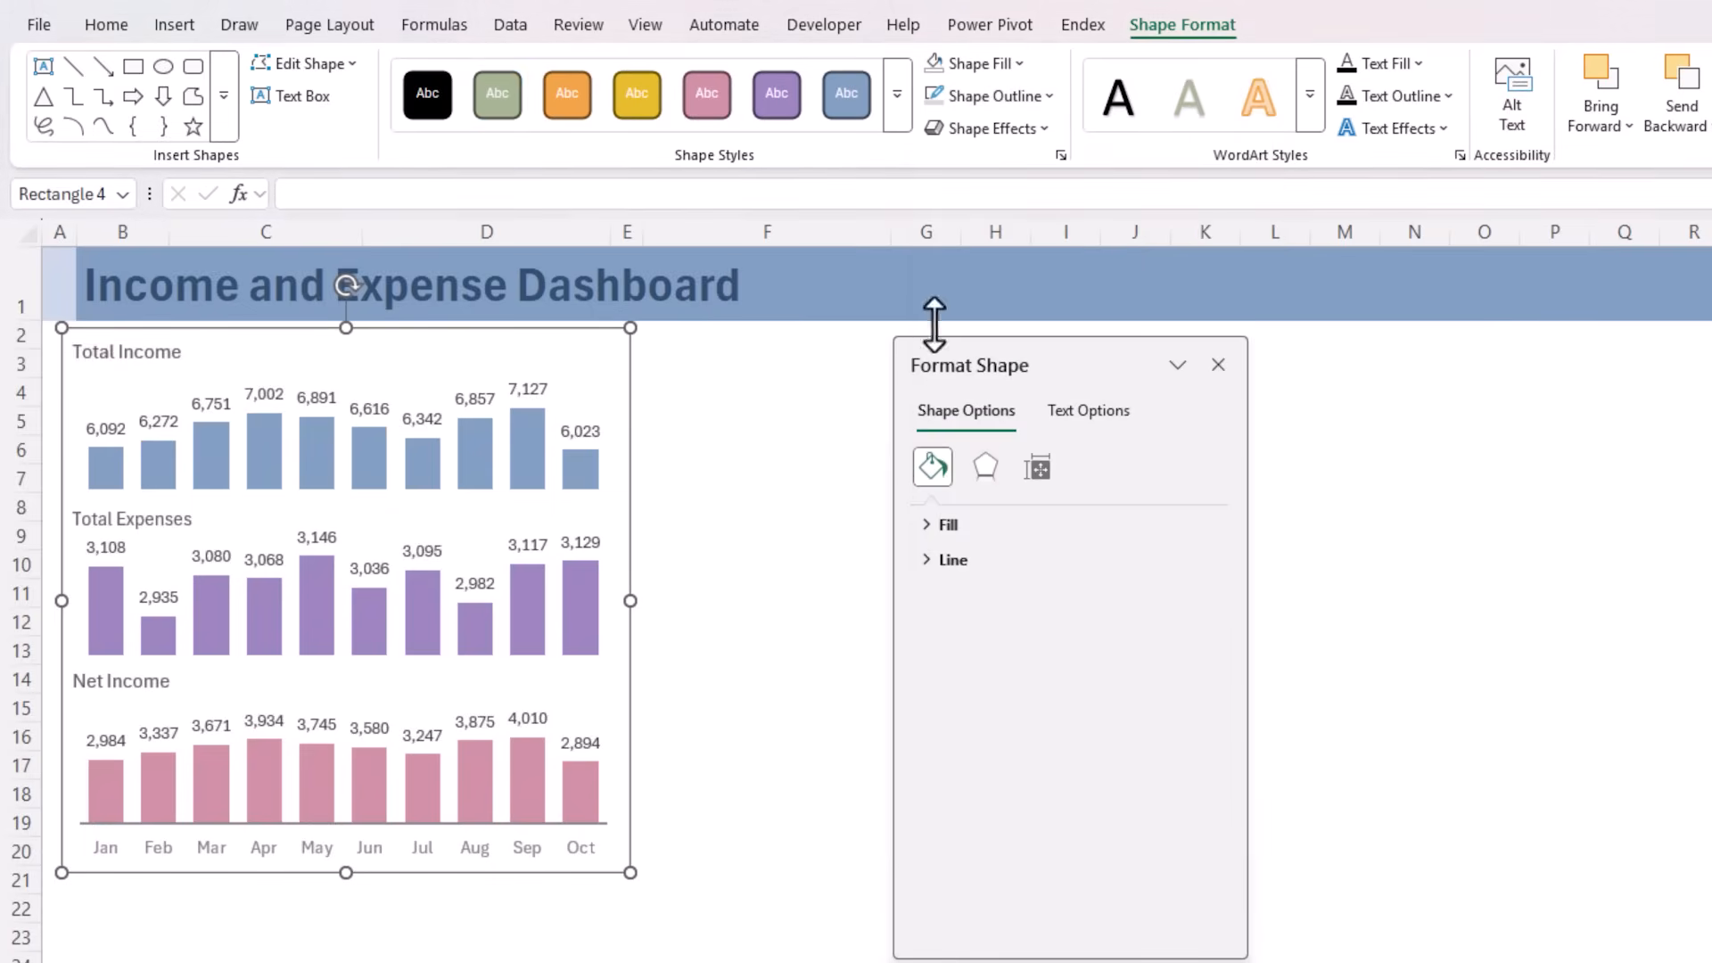
left_click(972, 103)
mouse_move(988, 724)
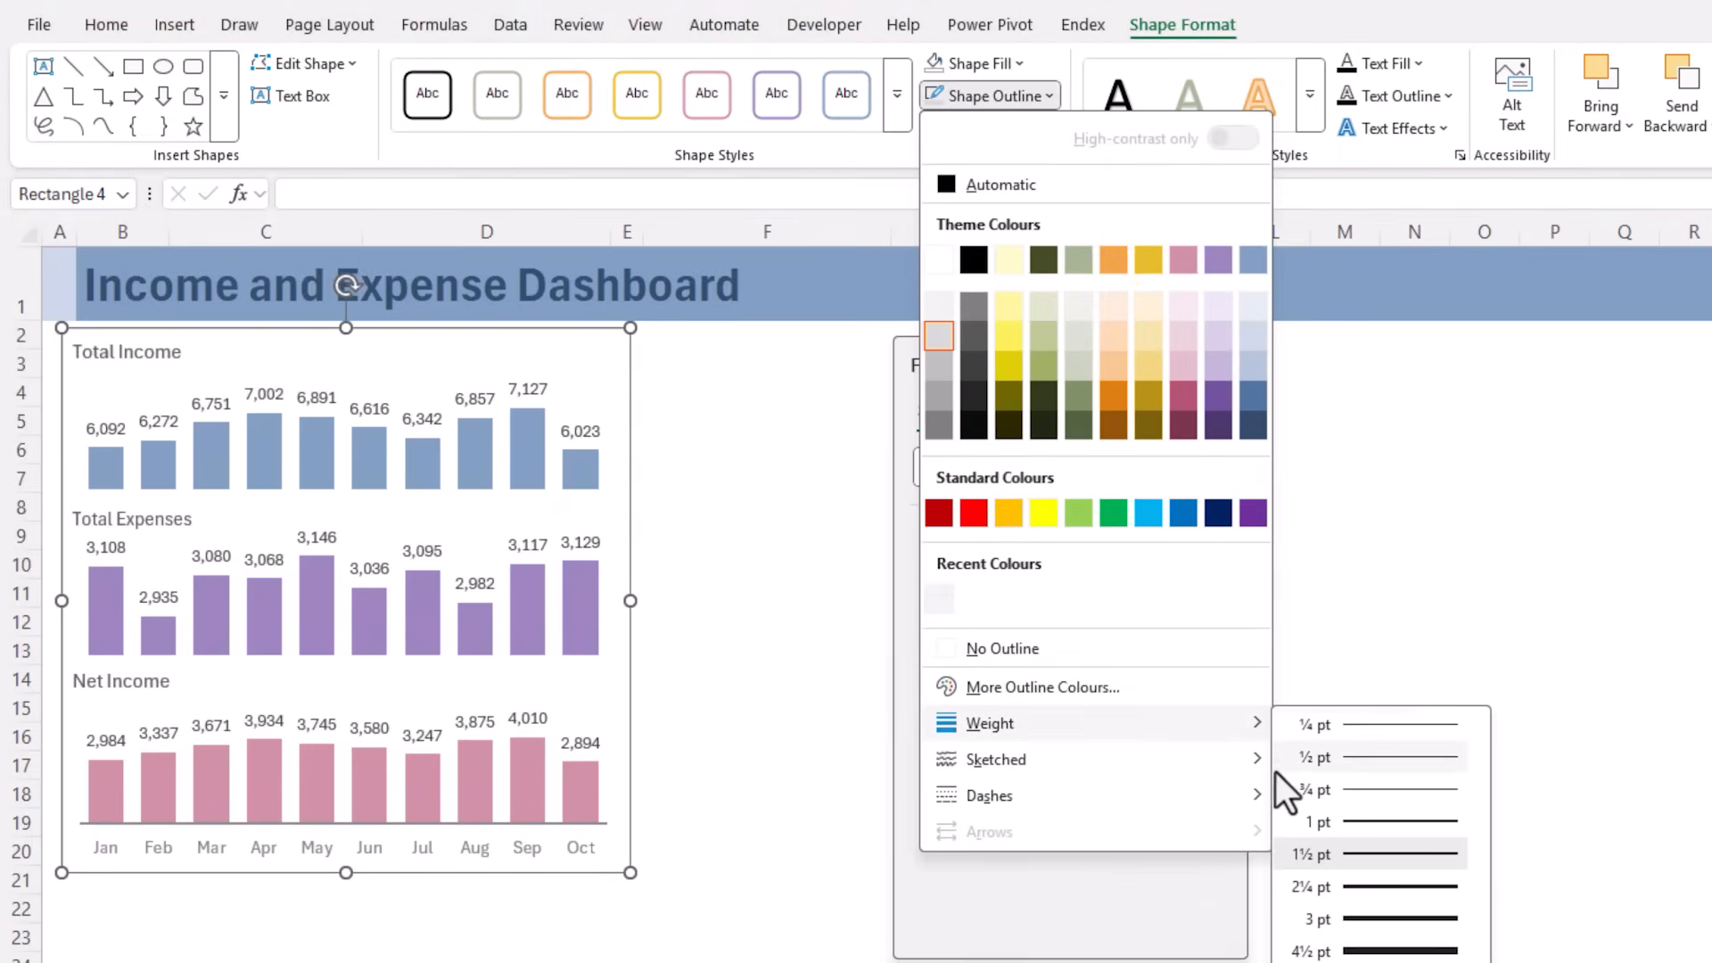
left_click(1350, 788)
left_click(806, 660)
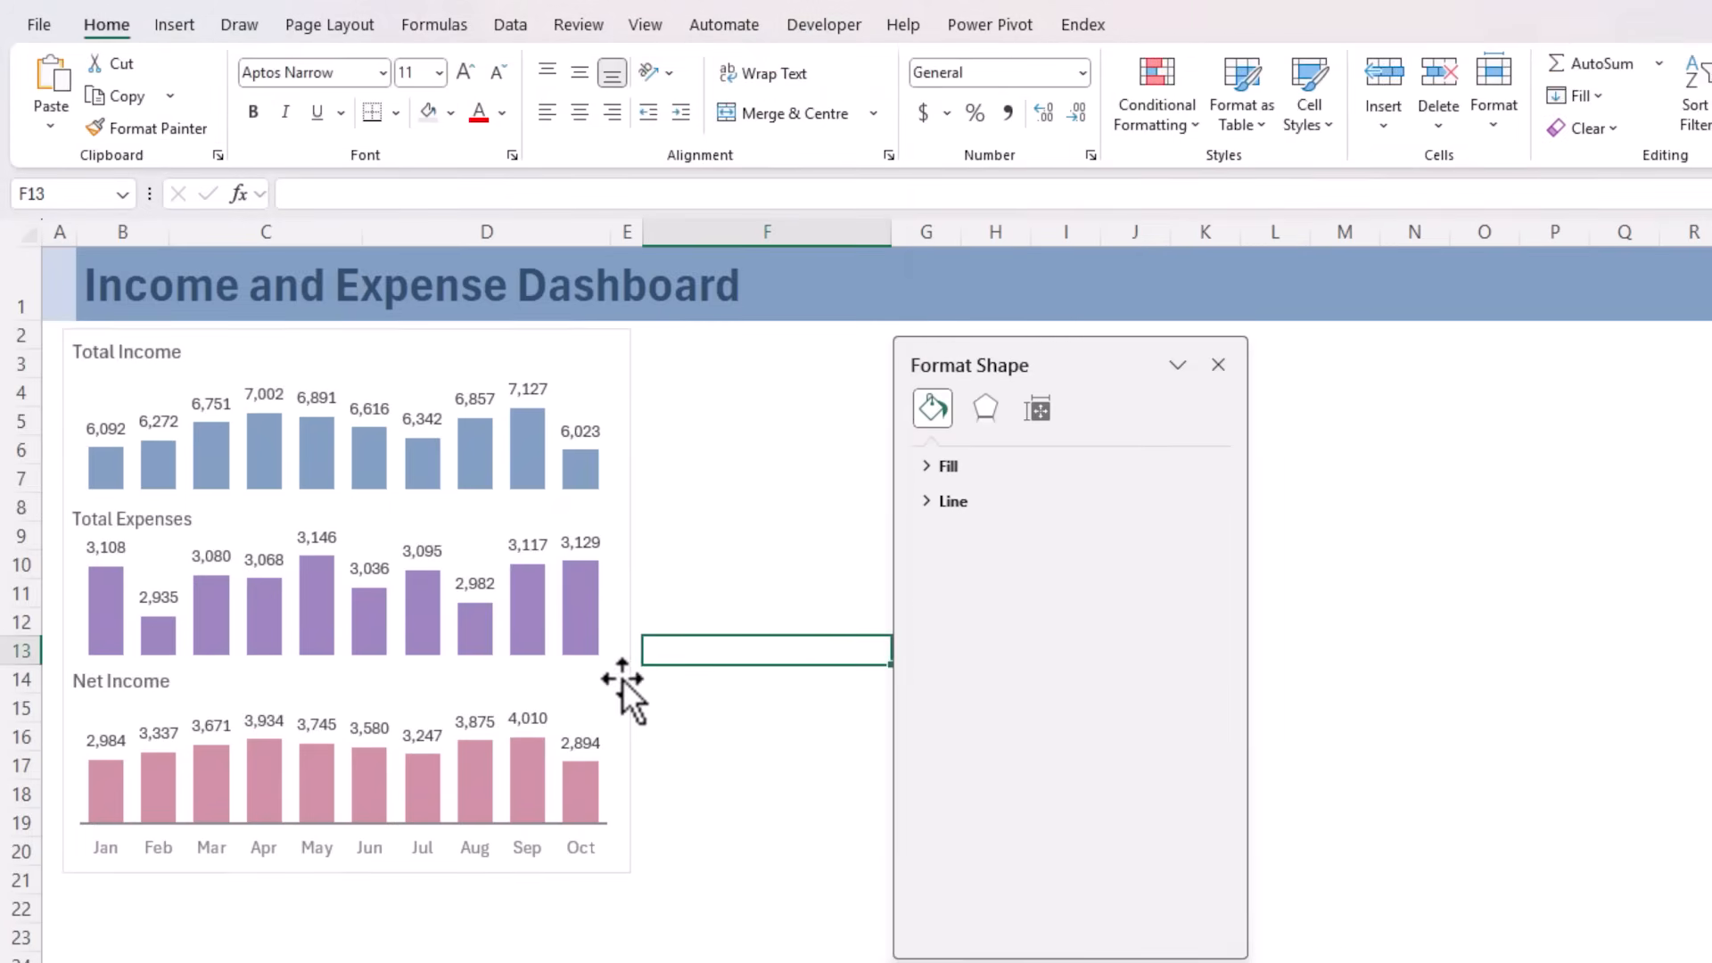
Move the Total Expenses and Net Income charts together slightly upward, closer to the Total Income chart
left_click(513, 694)
left_click(479, 530, "ctrl")
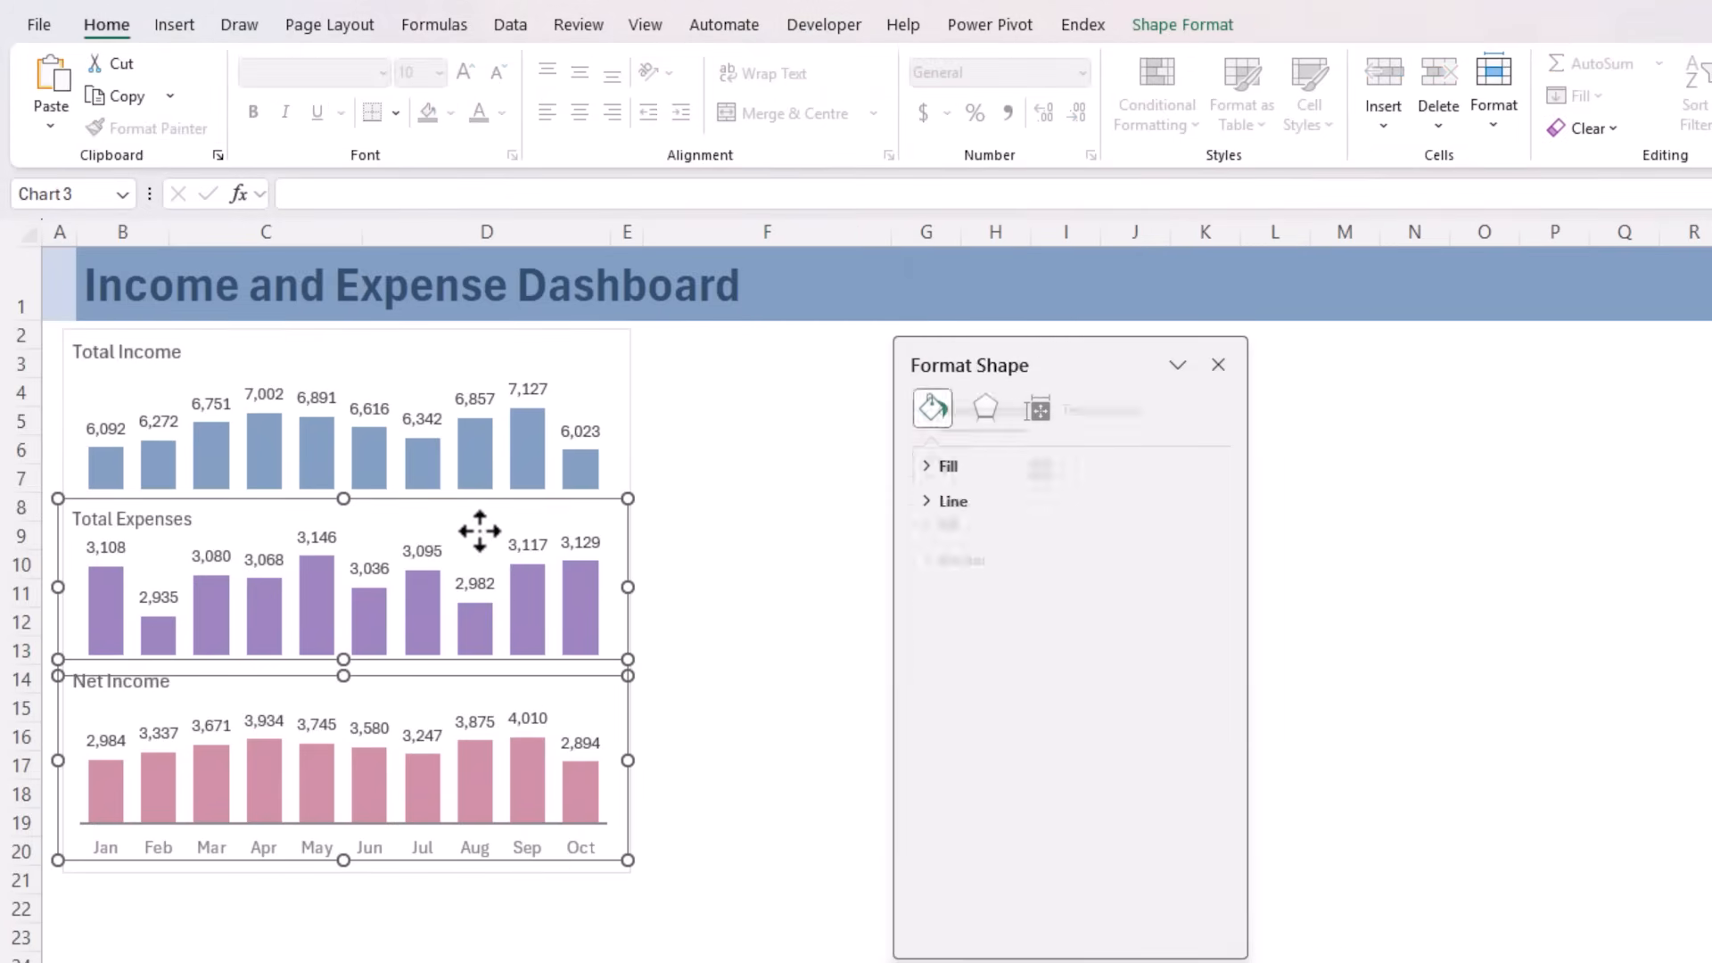
left_click(475, 529, "ctrl")
left_click(474, 528, "ctrl")
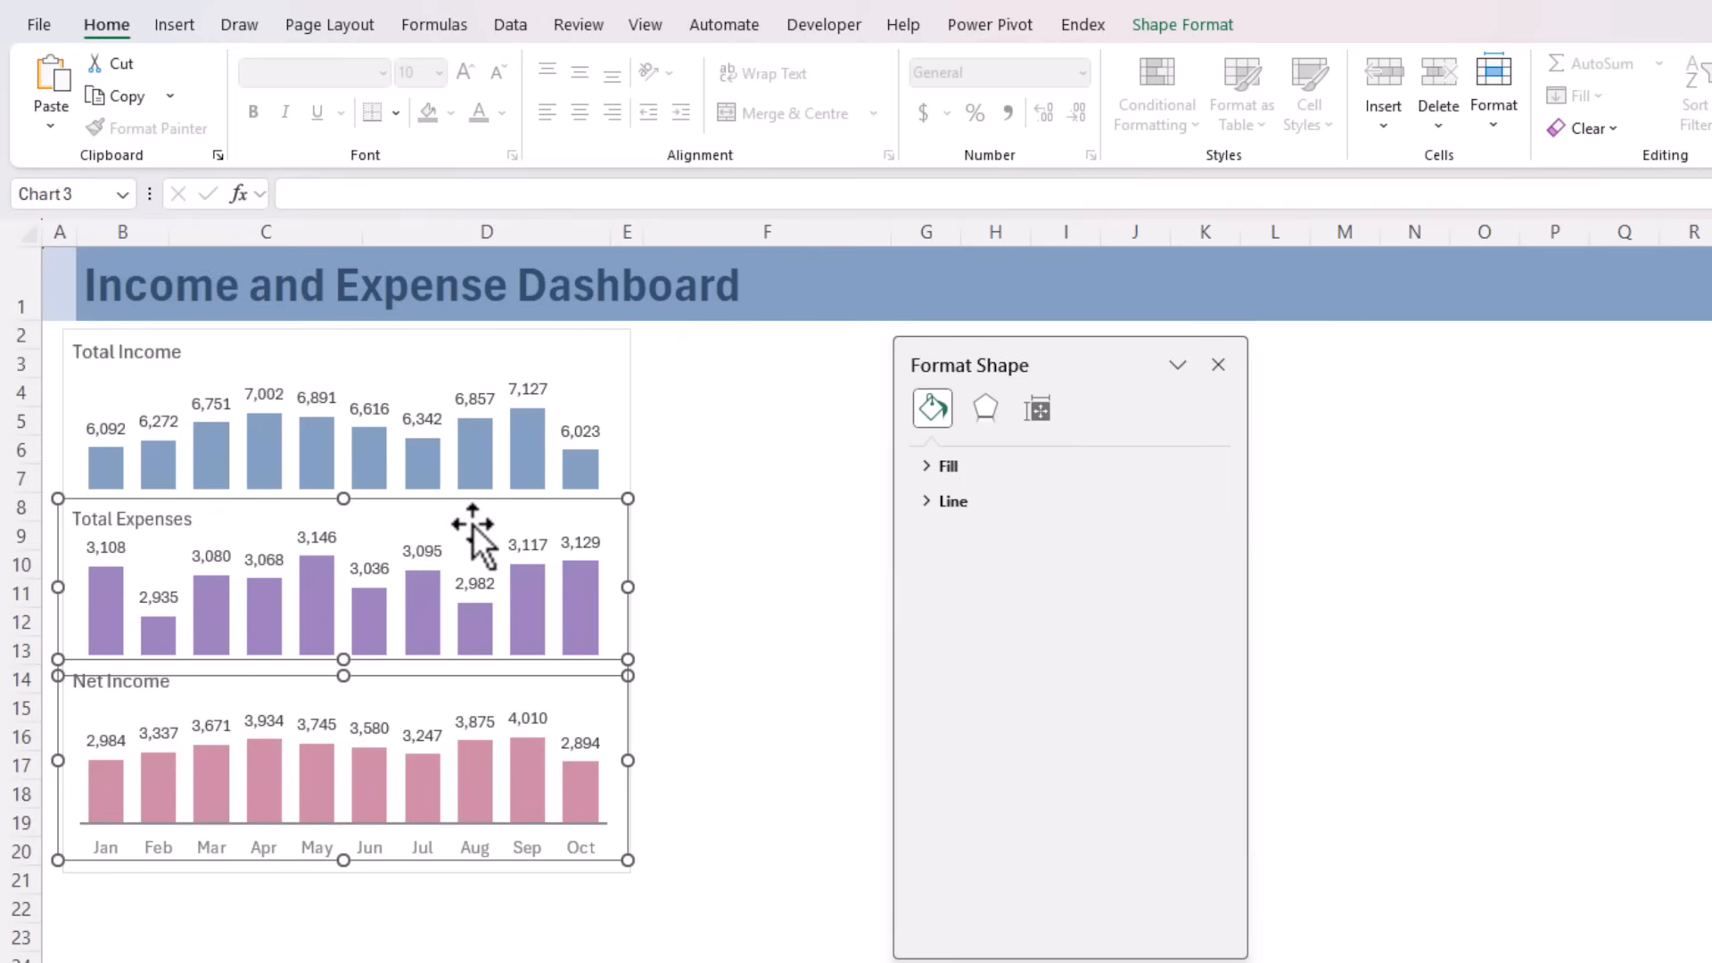
left_click_drag(473, 526, 473, 518)
left_click(473, 523, "ctrl")
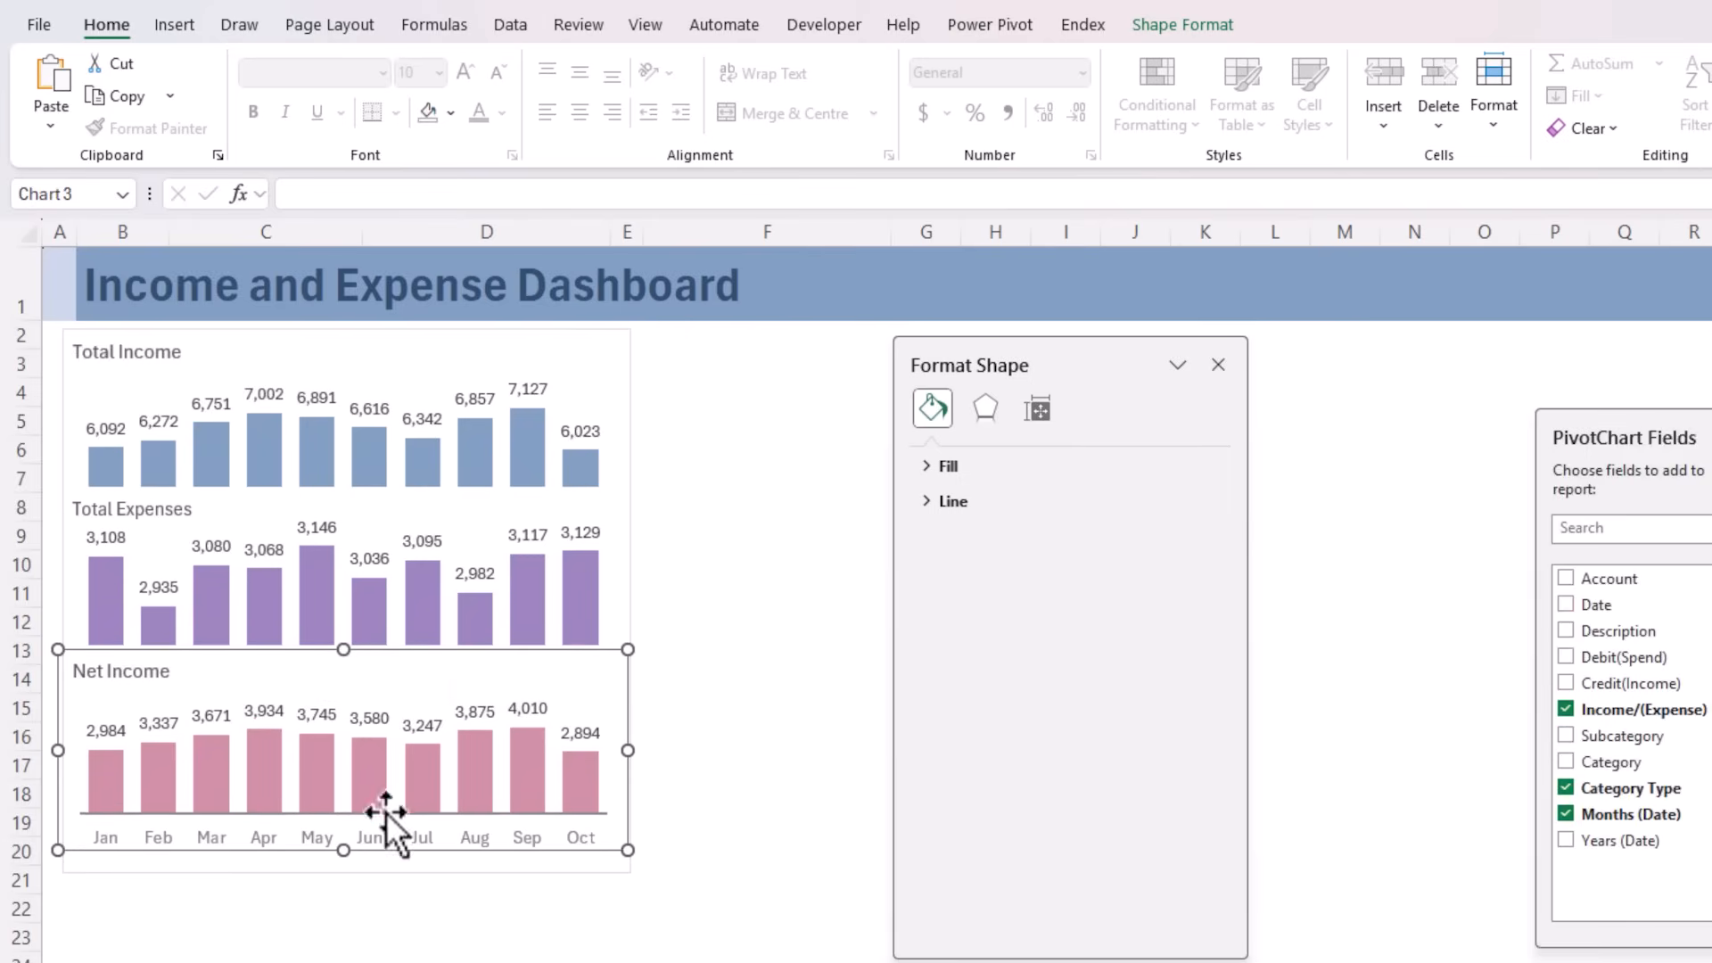
Shorten the bordering rectangle from its lower edge so it fits closely beneath the Net Income chart
left_click(366, 869)
left_click_drag(344, 872, 340, 861)
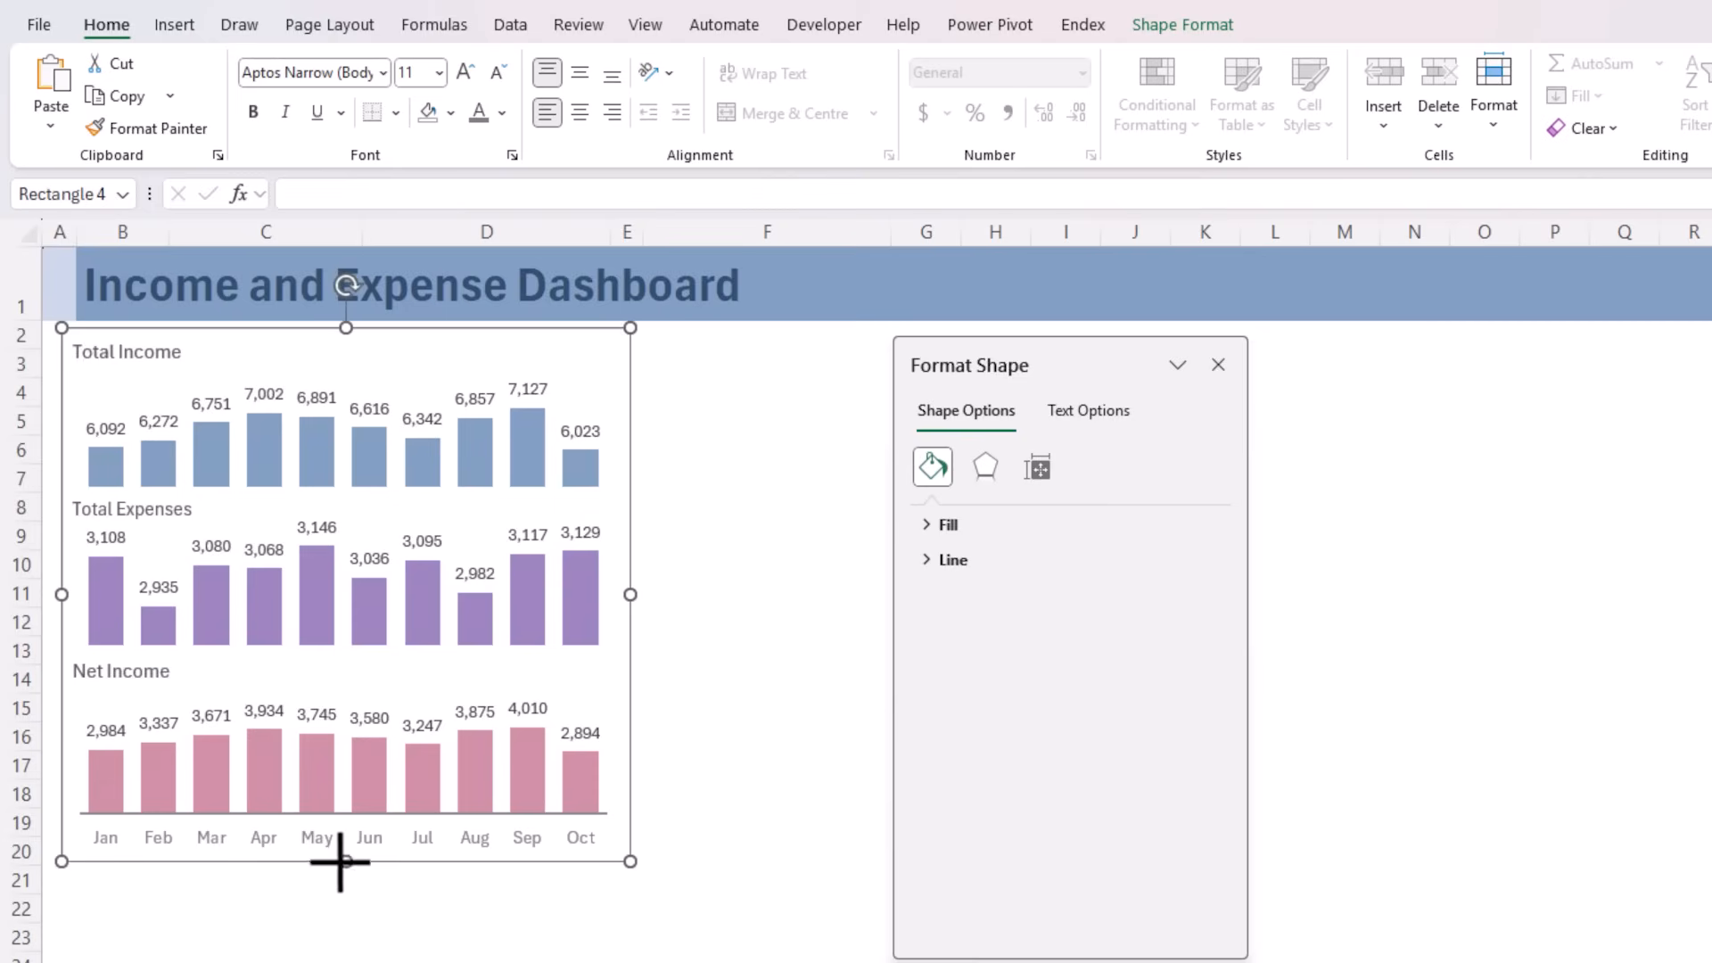
left_click(337, 910)
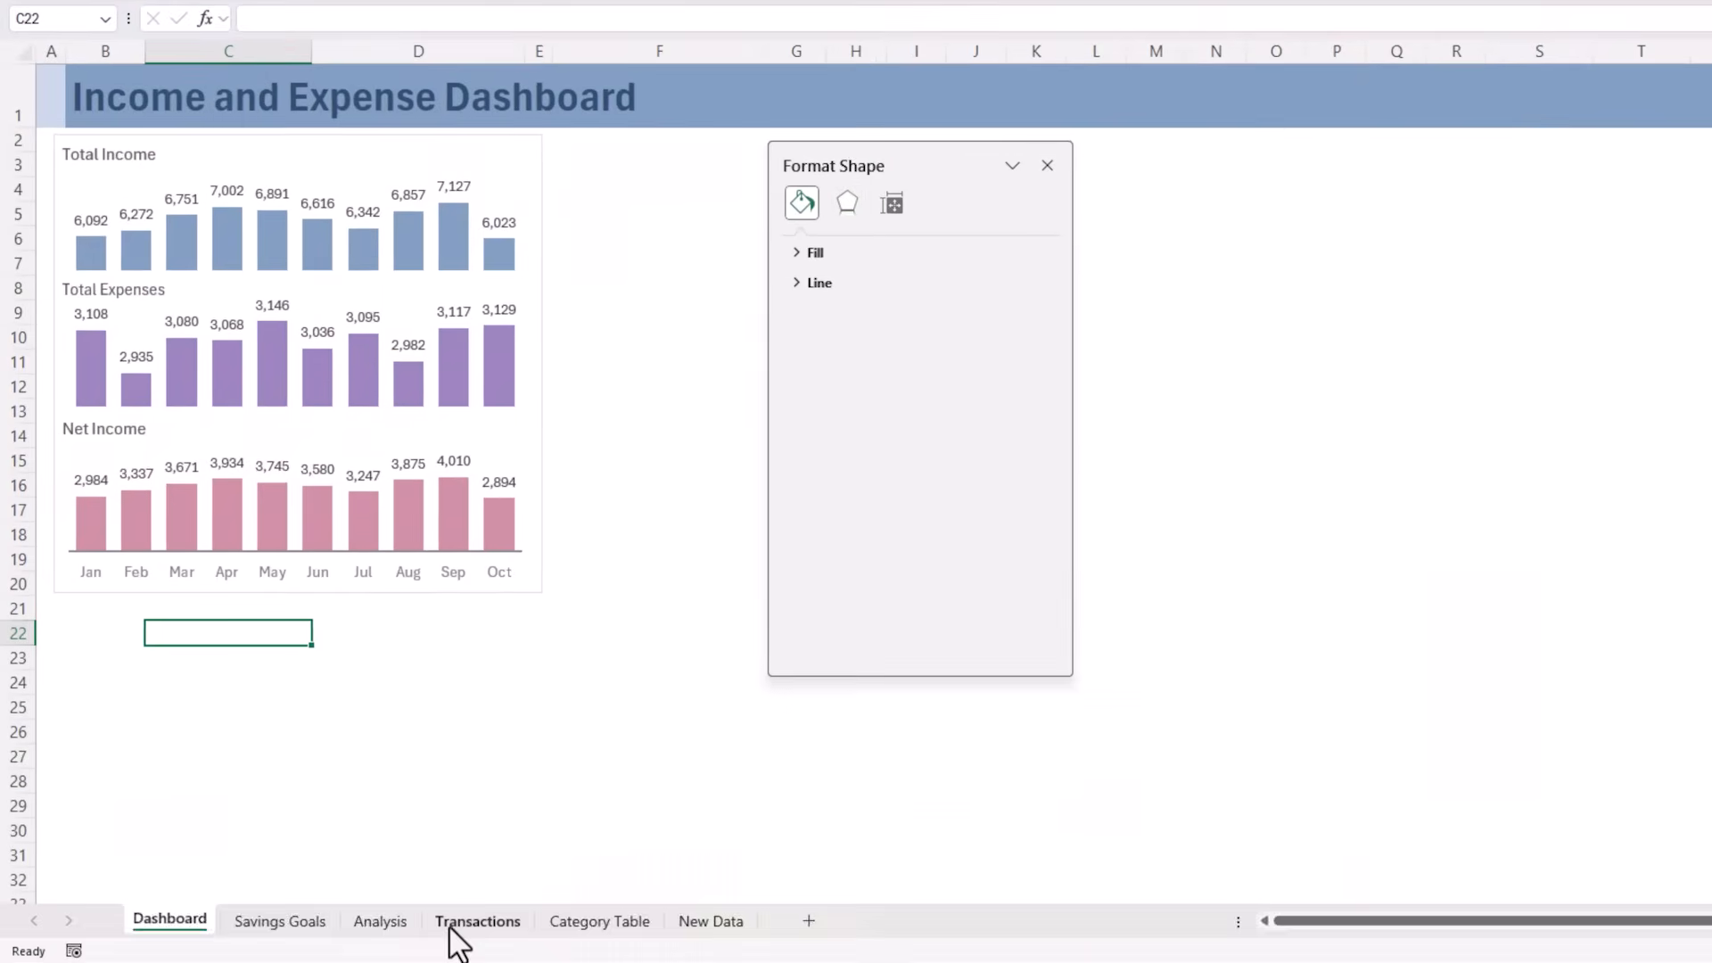
Insert a PivotTable from the tblTrans bank transactions table at cell F3 of the existing Dashboard sheet
left_click(455, 928)
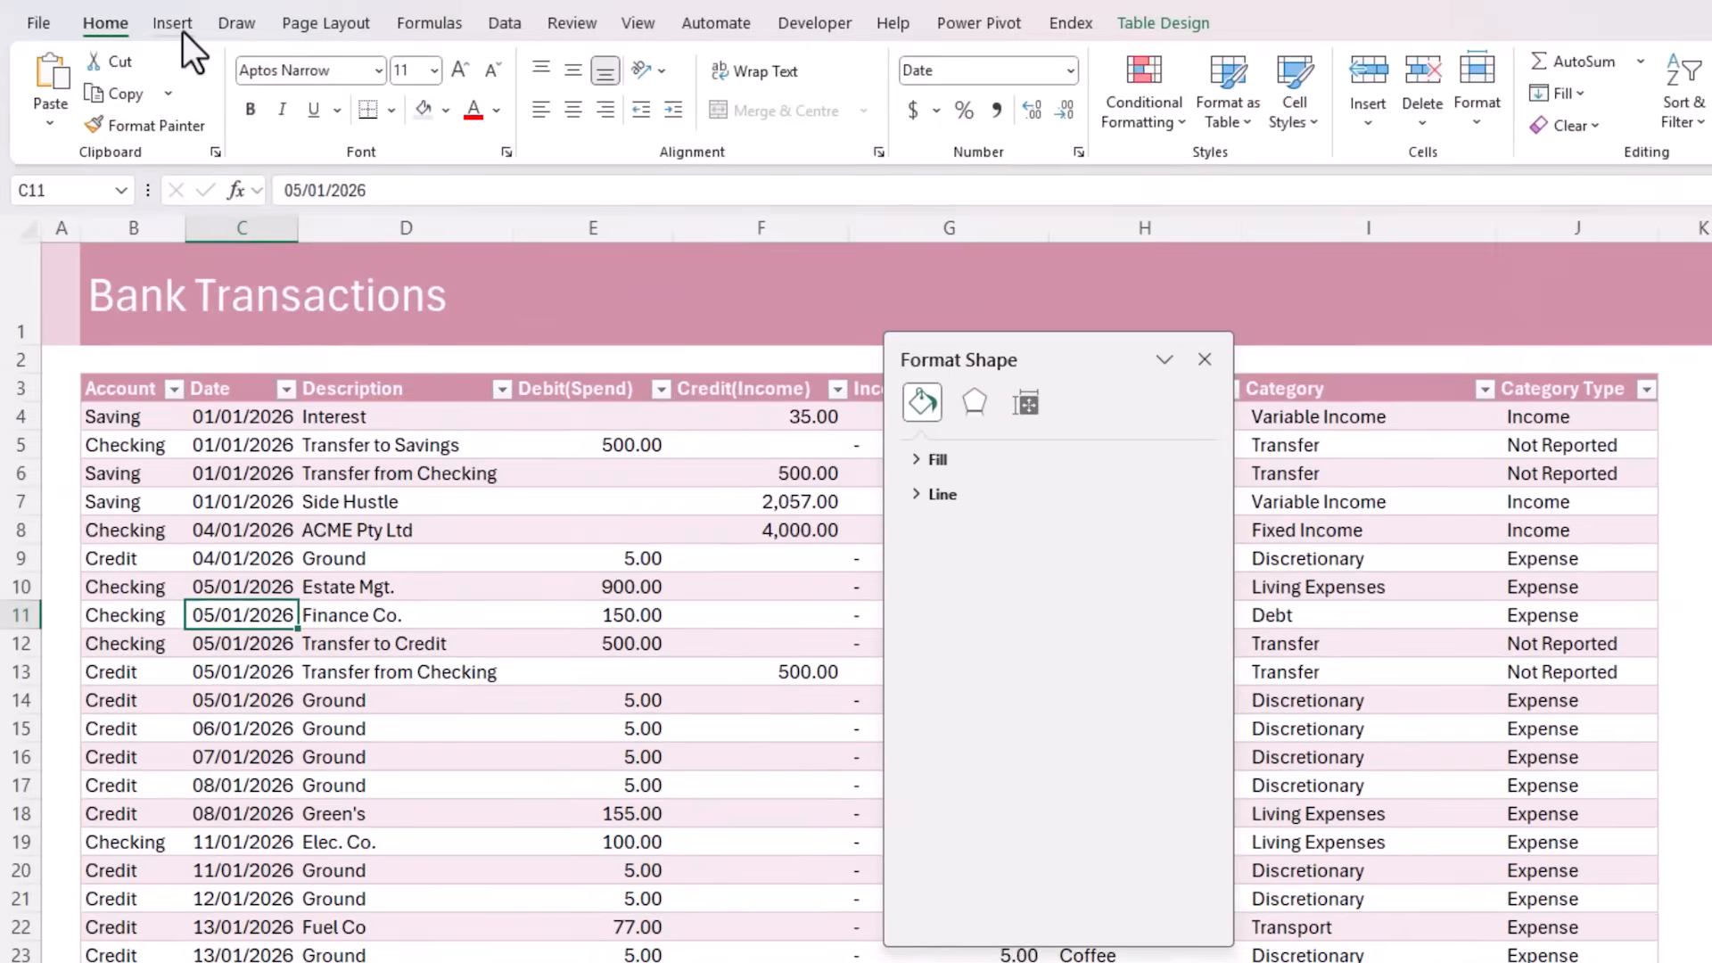
left_click(182, 27)
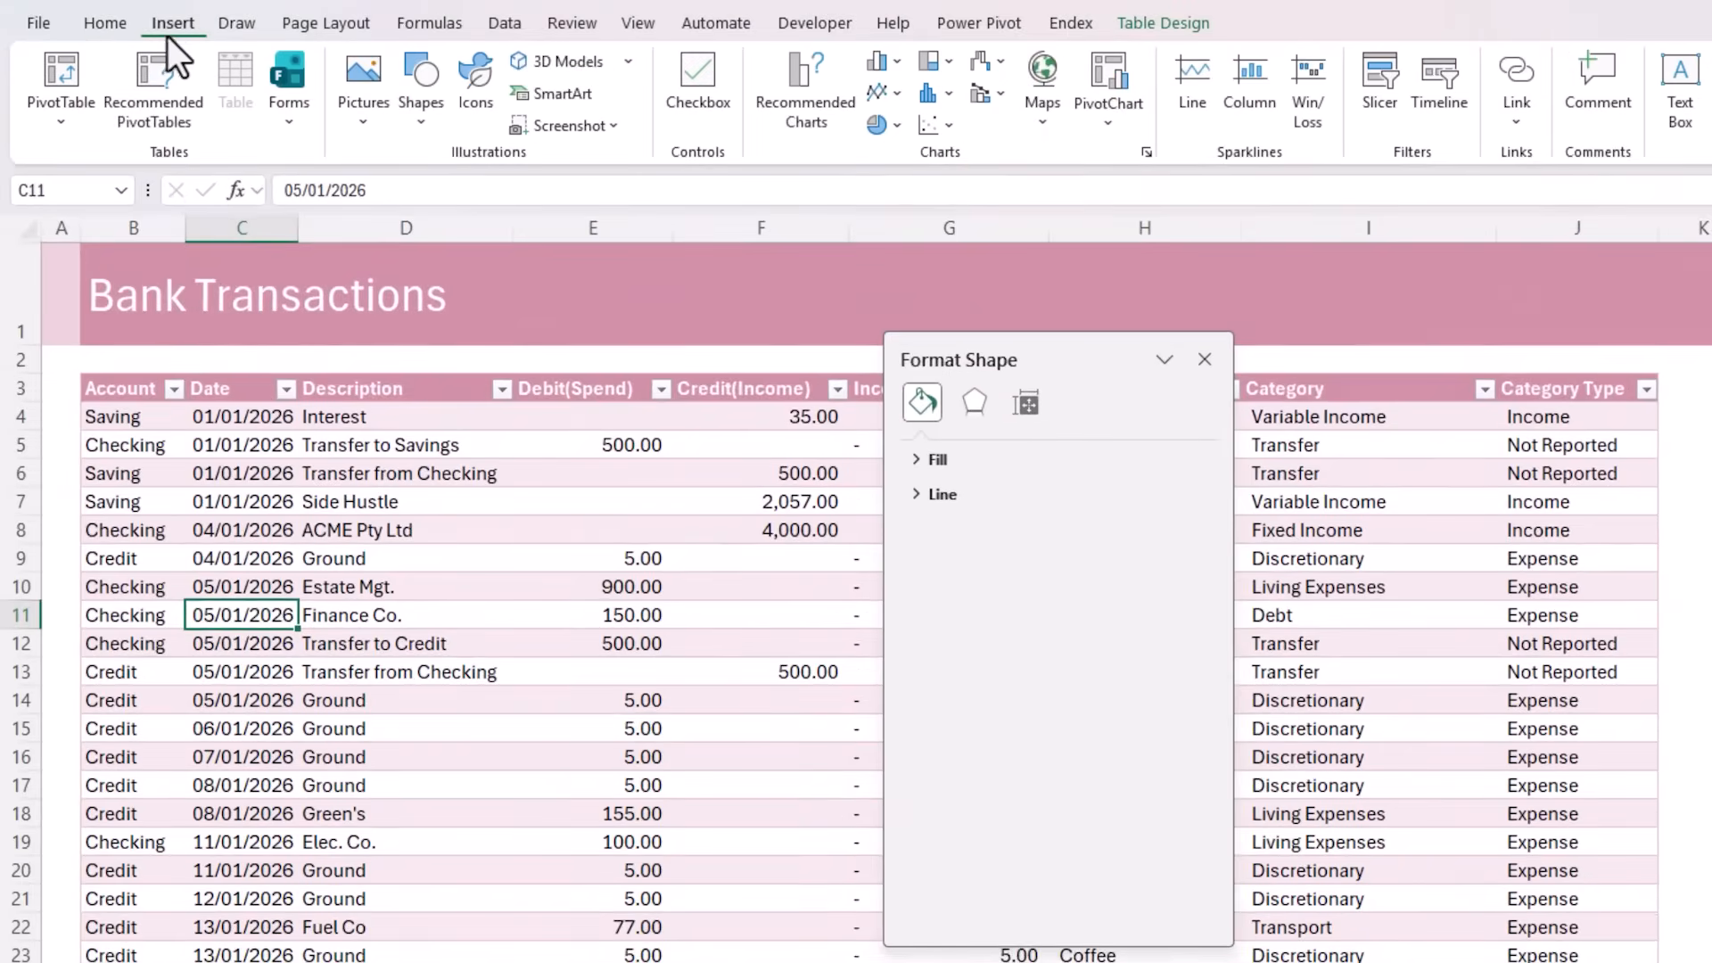
left_click(68, 64)
left_click(367, 549)
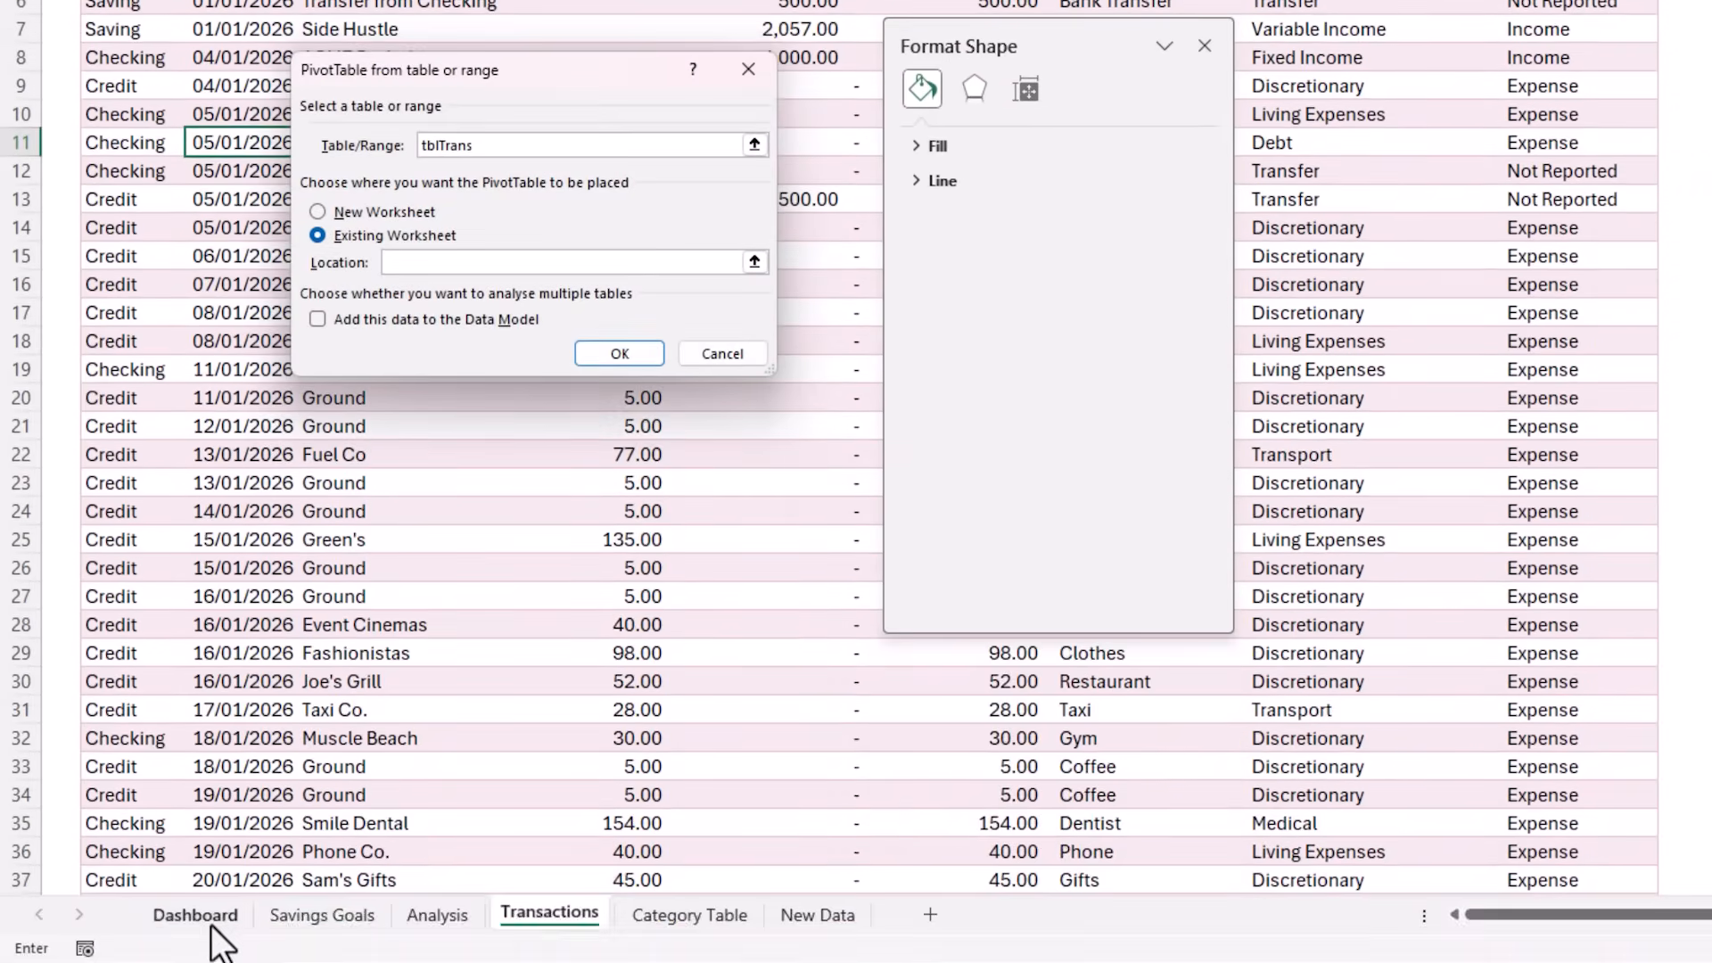
left_click(214, 929)
left_click(704, 328)
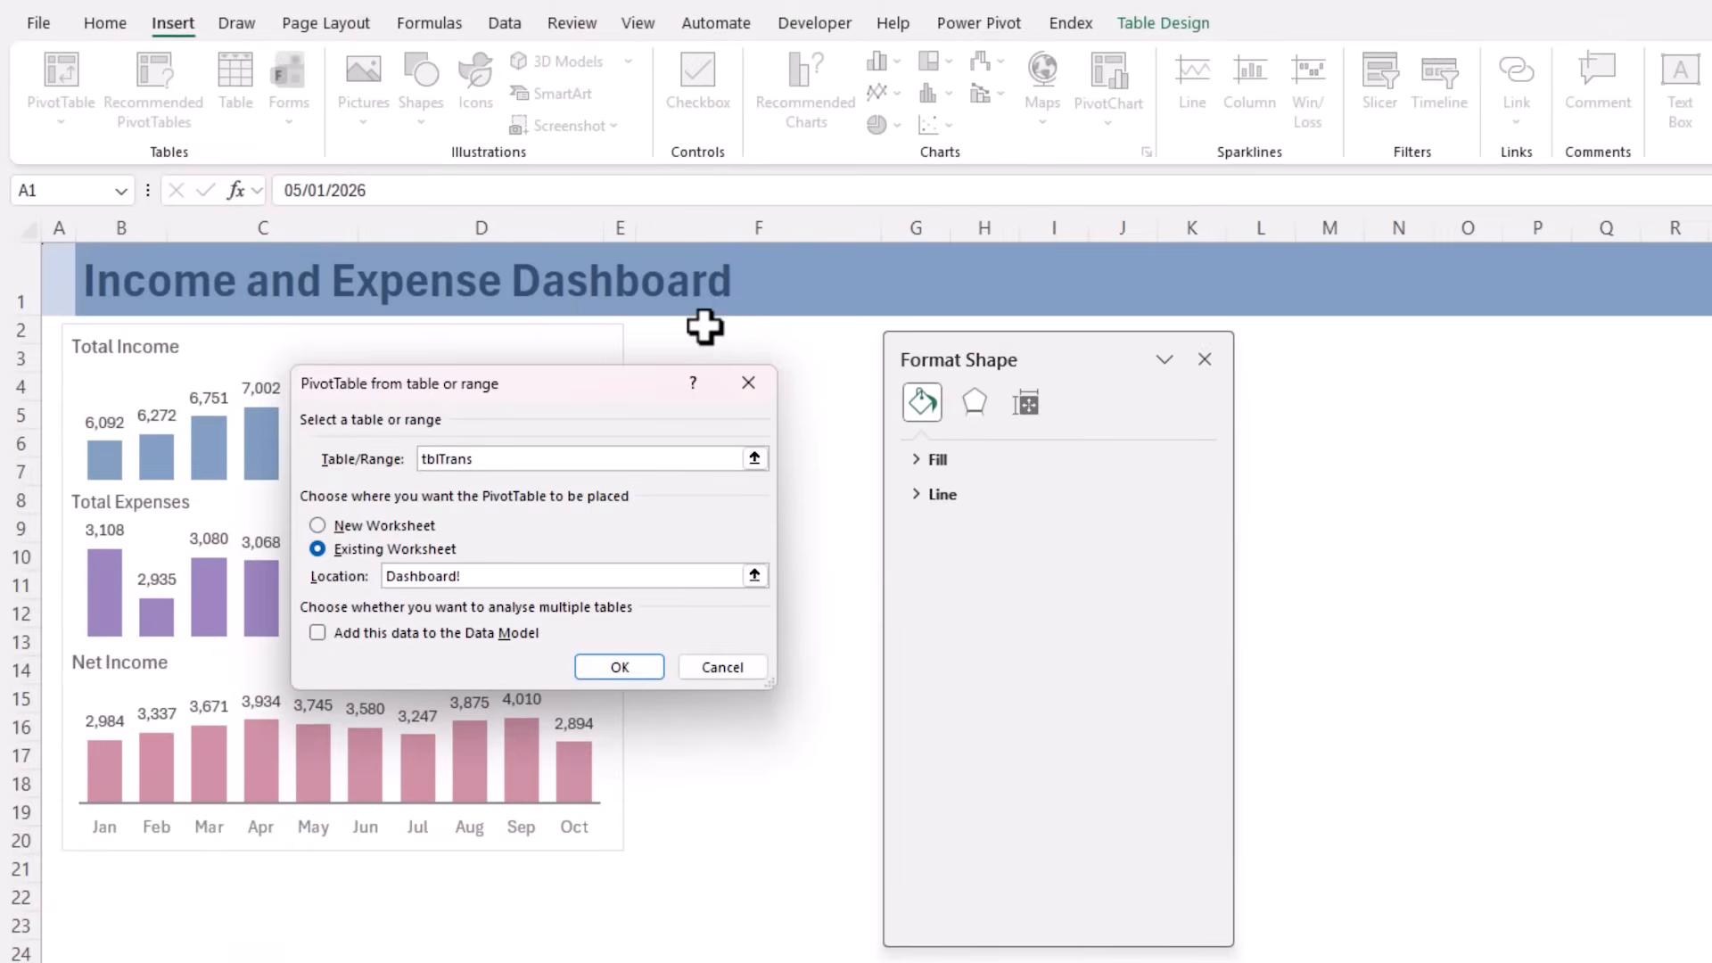
left_click(733, 350)
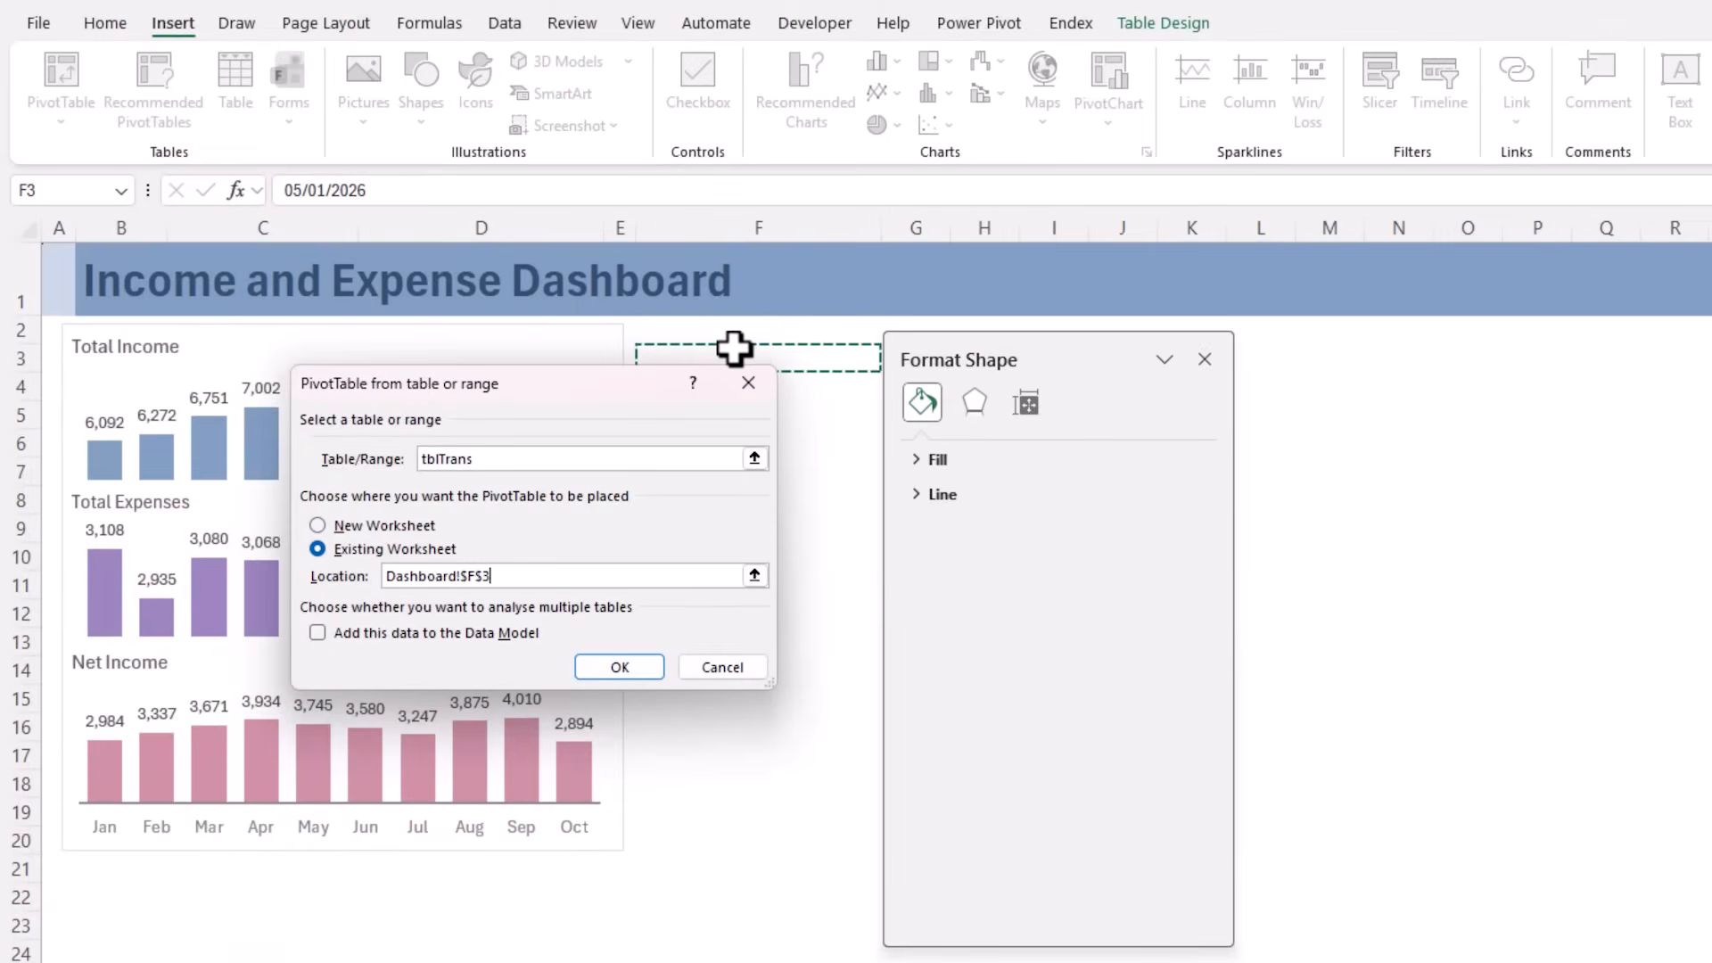
left_click(624, 669)
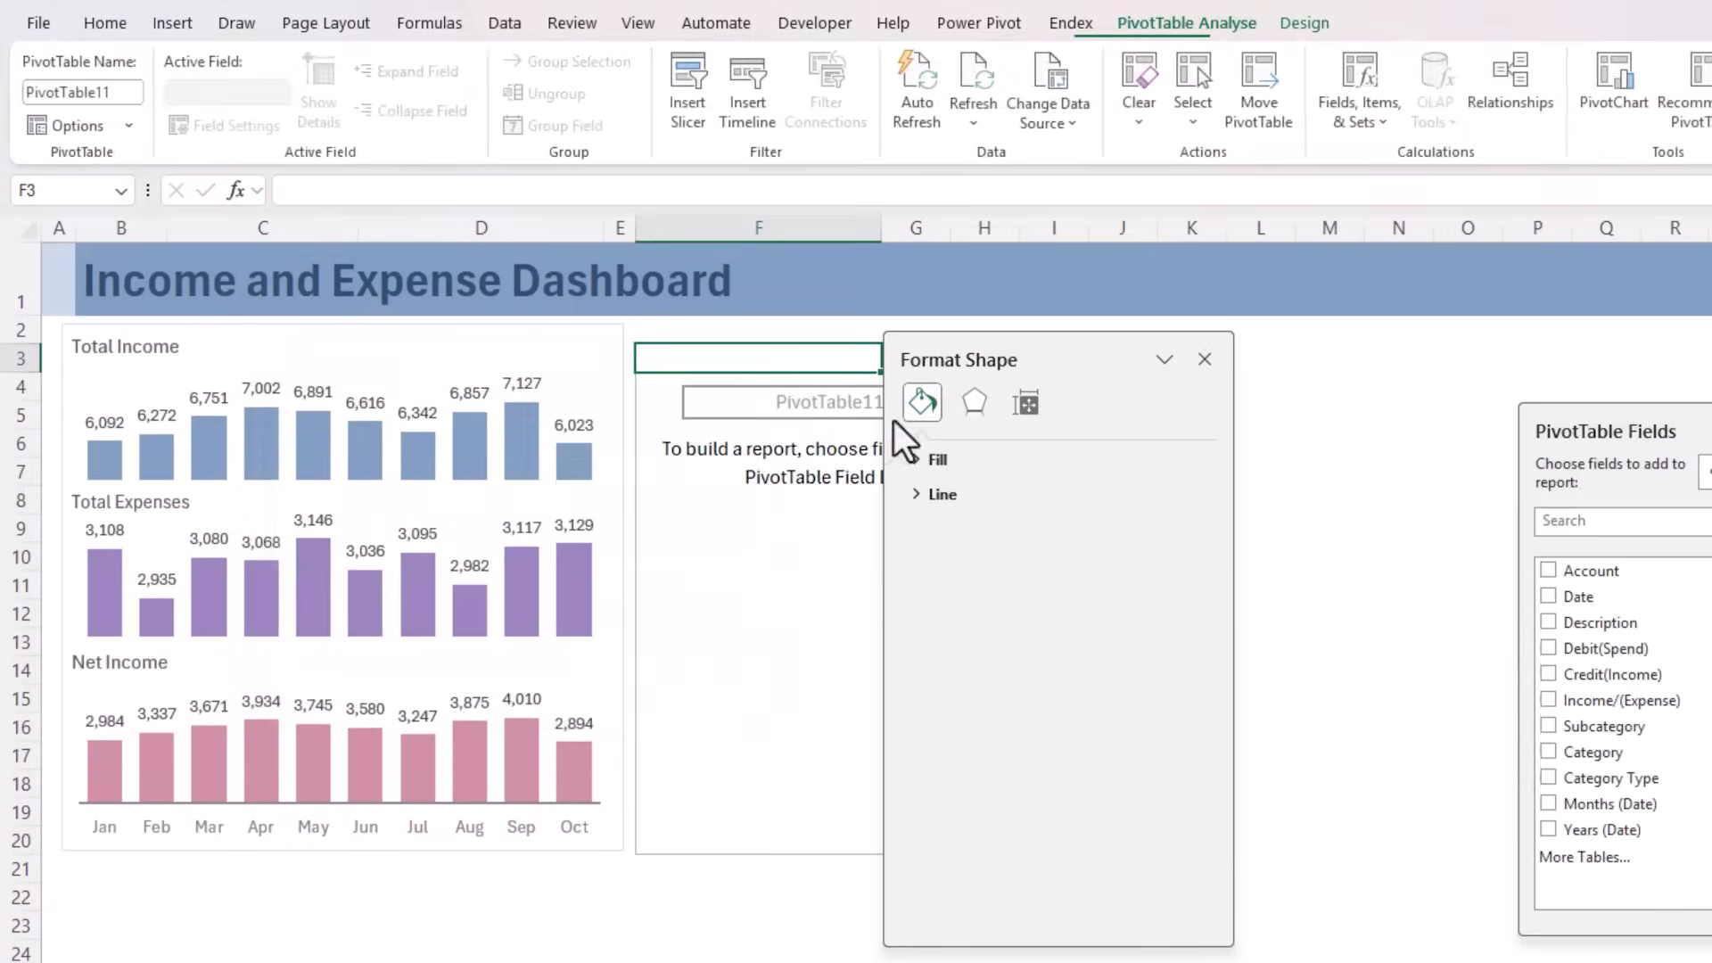
Dock the Format Shape pane at the window edge and place the PivotTable Fields pane beside the new PivotTable
left_click_drag(1056, 352, 1089, 361)
left_click_drag(527, 361, 1707, 374)
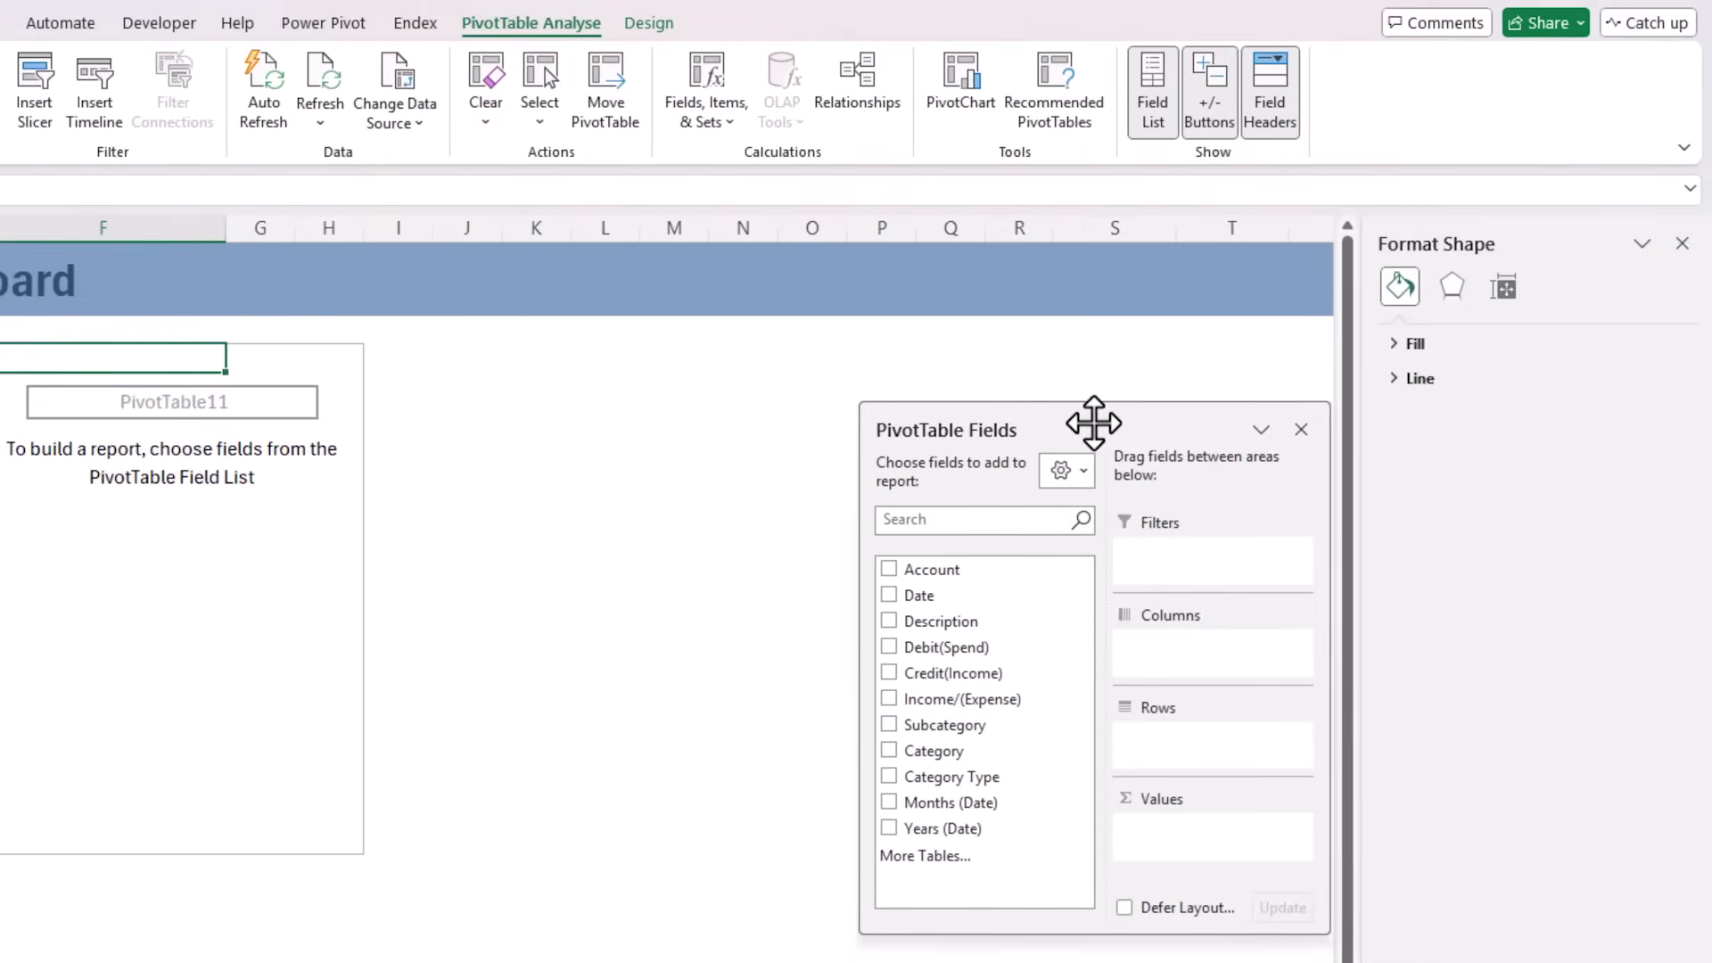
left_click_drag(1181, 420, 807, 332)
left_click_drag(1363, 331, 1343, 334)
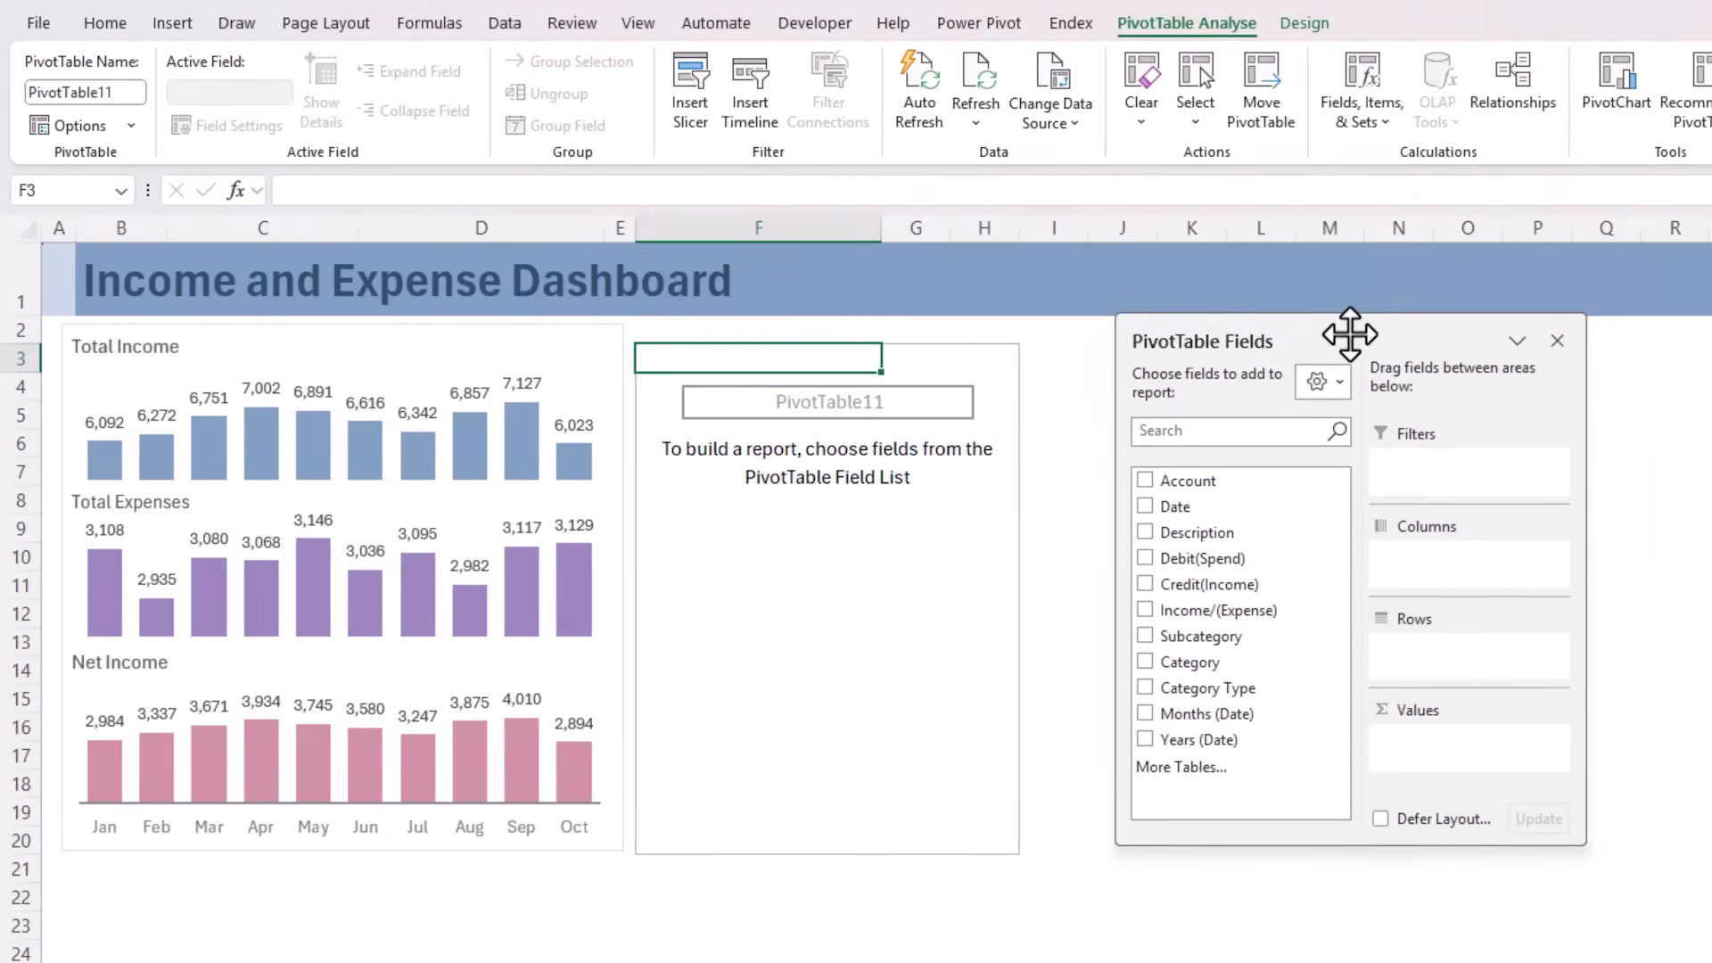
Lay out the PivotTable with Years (Date) and Months (Date) as columns, Category Type and Category as rows, and summed Income/(Expense) as values
left_click_drag(1199, 739, 1414, 575)
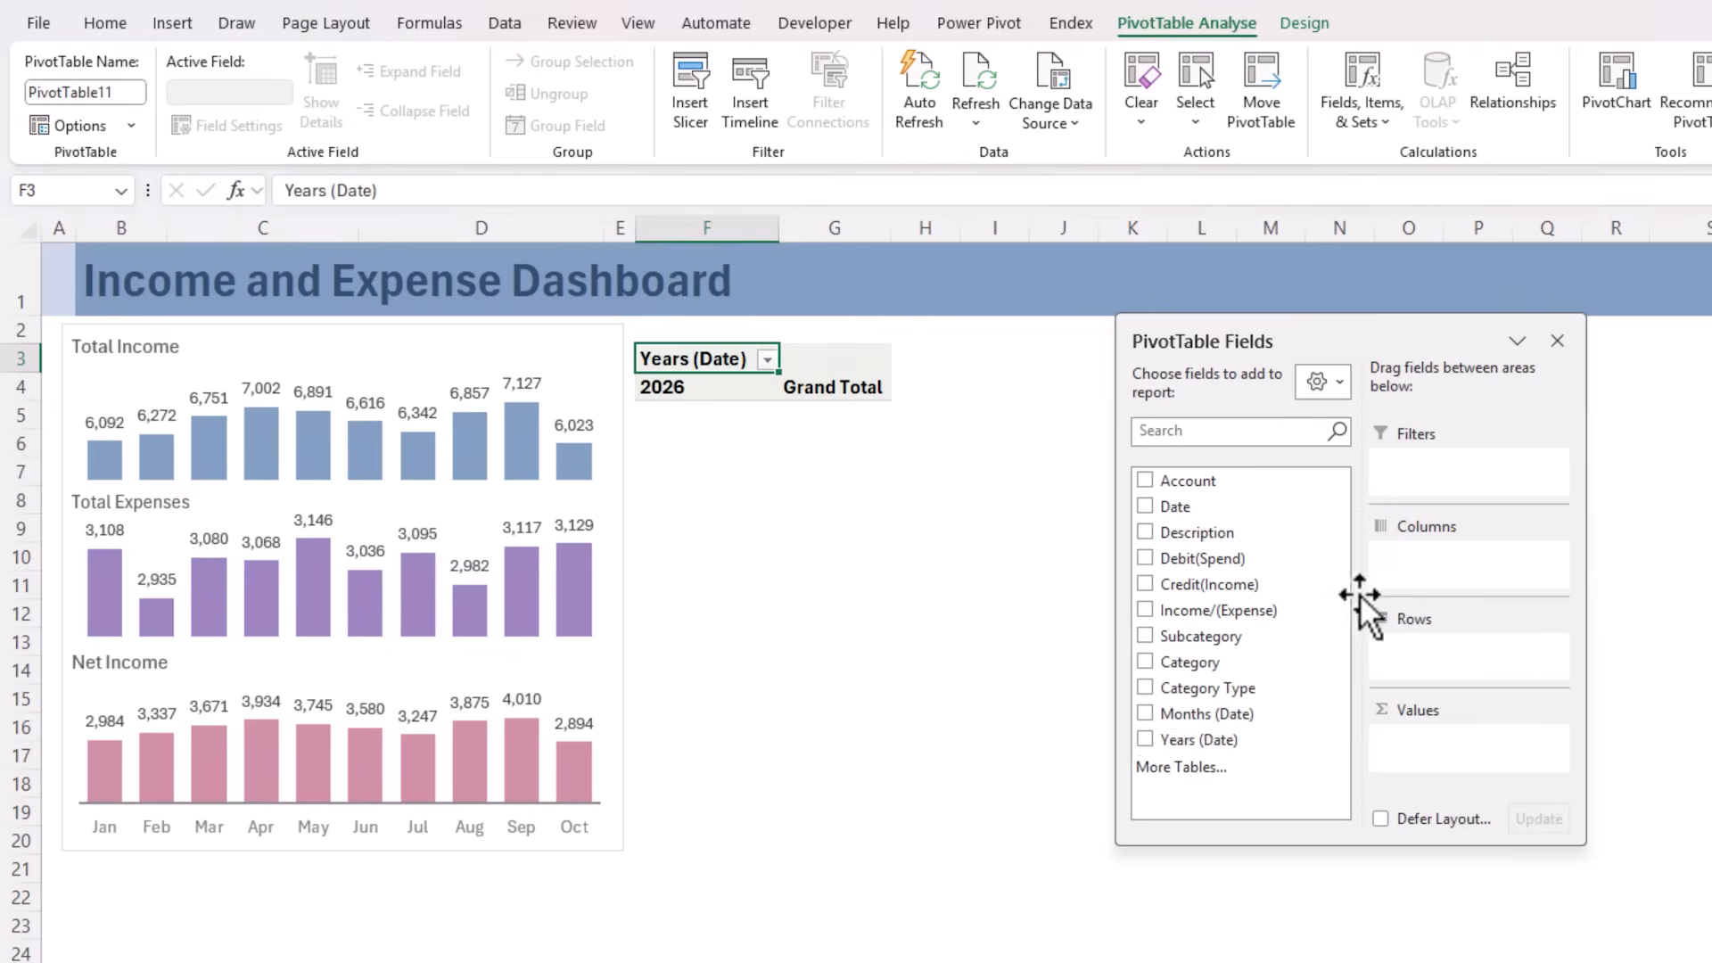
left_click_drag(1234, 713, 1448, 580)
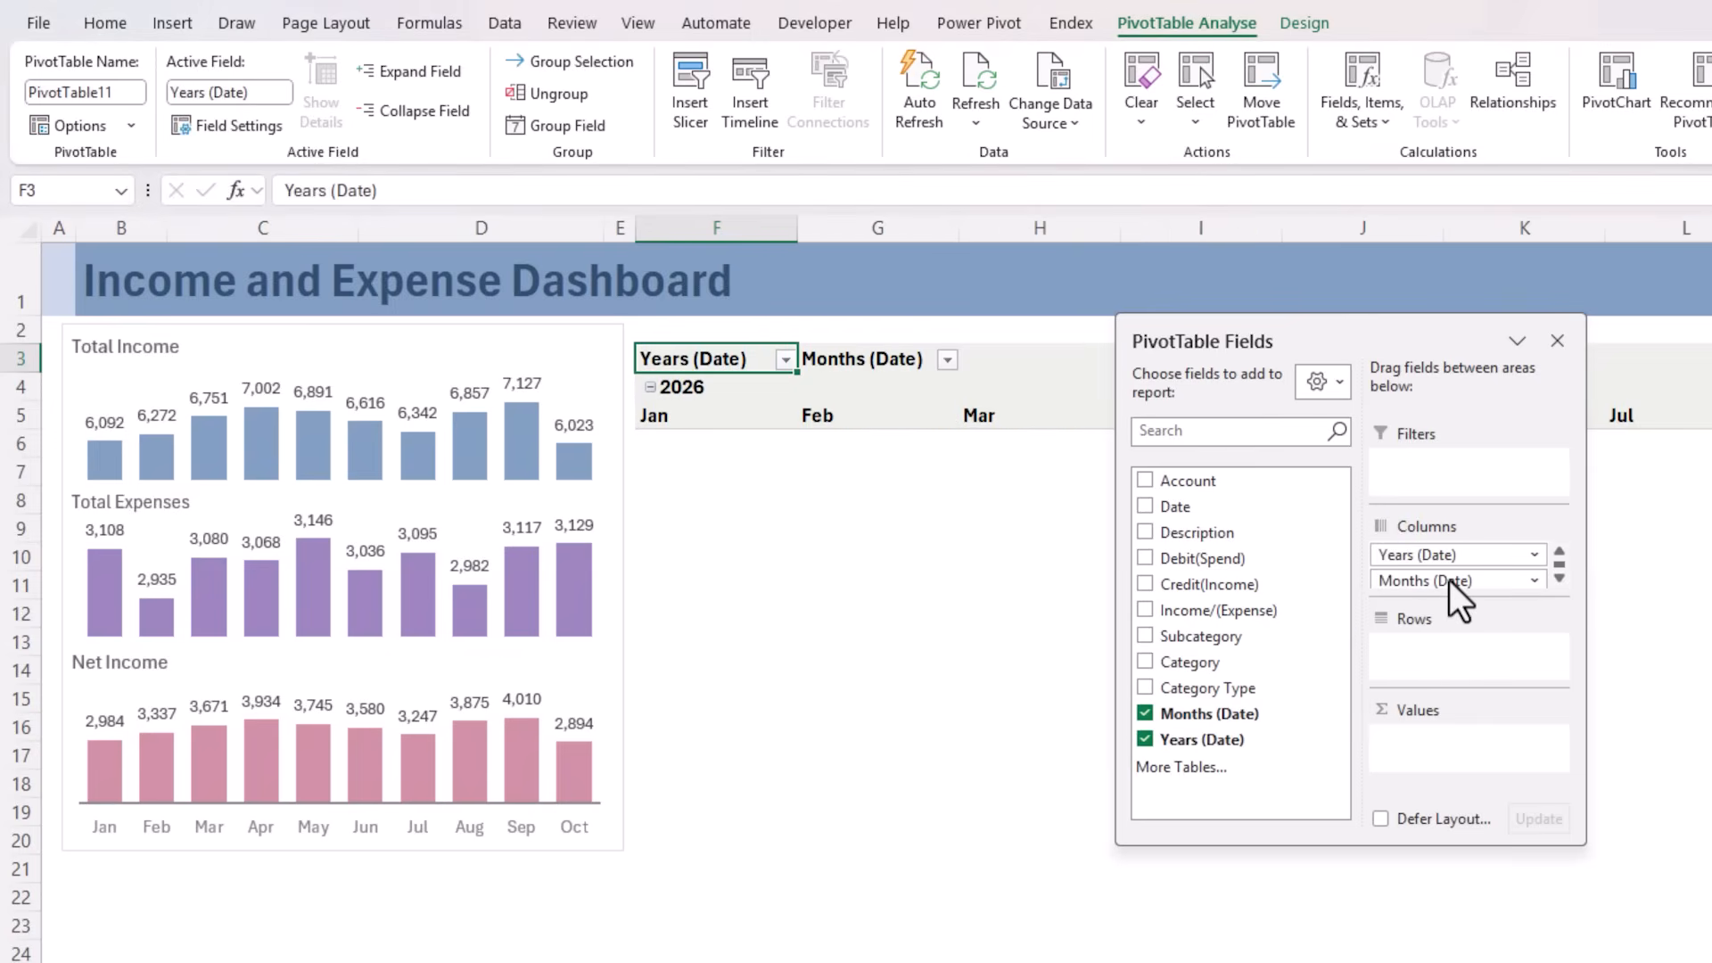
left_click(1144, 687)
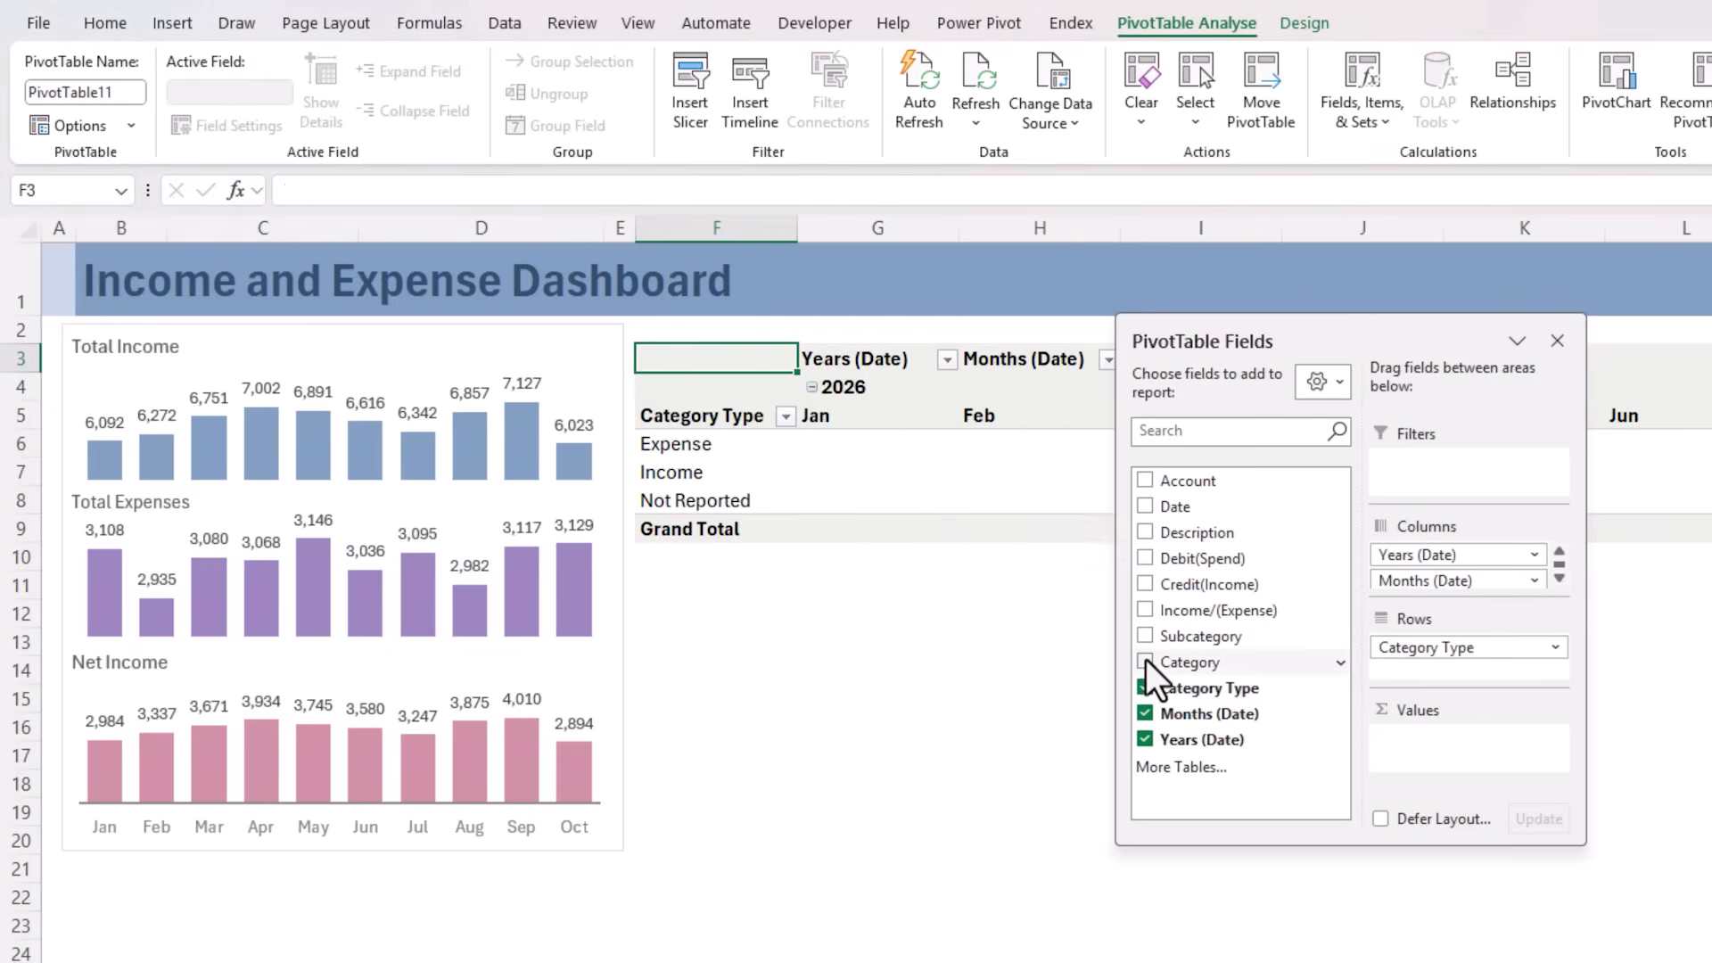
left_click(1145, 662)
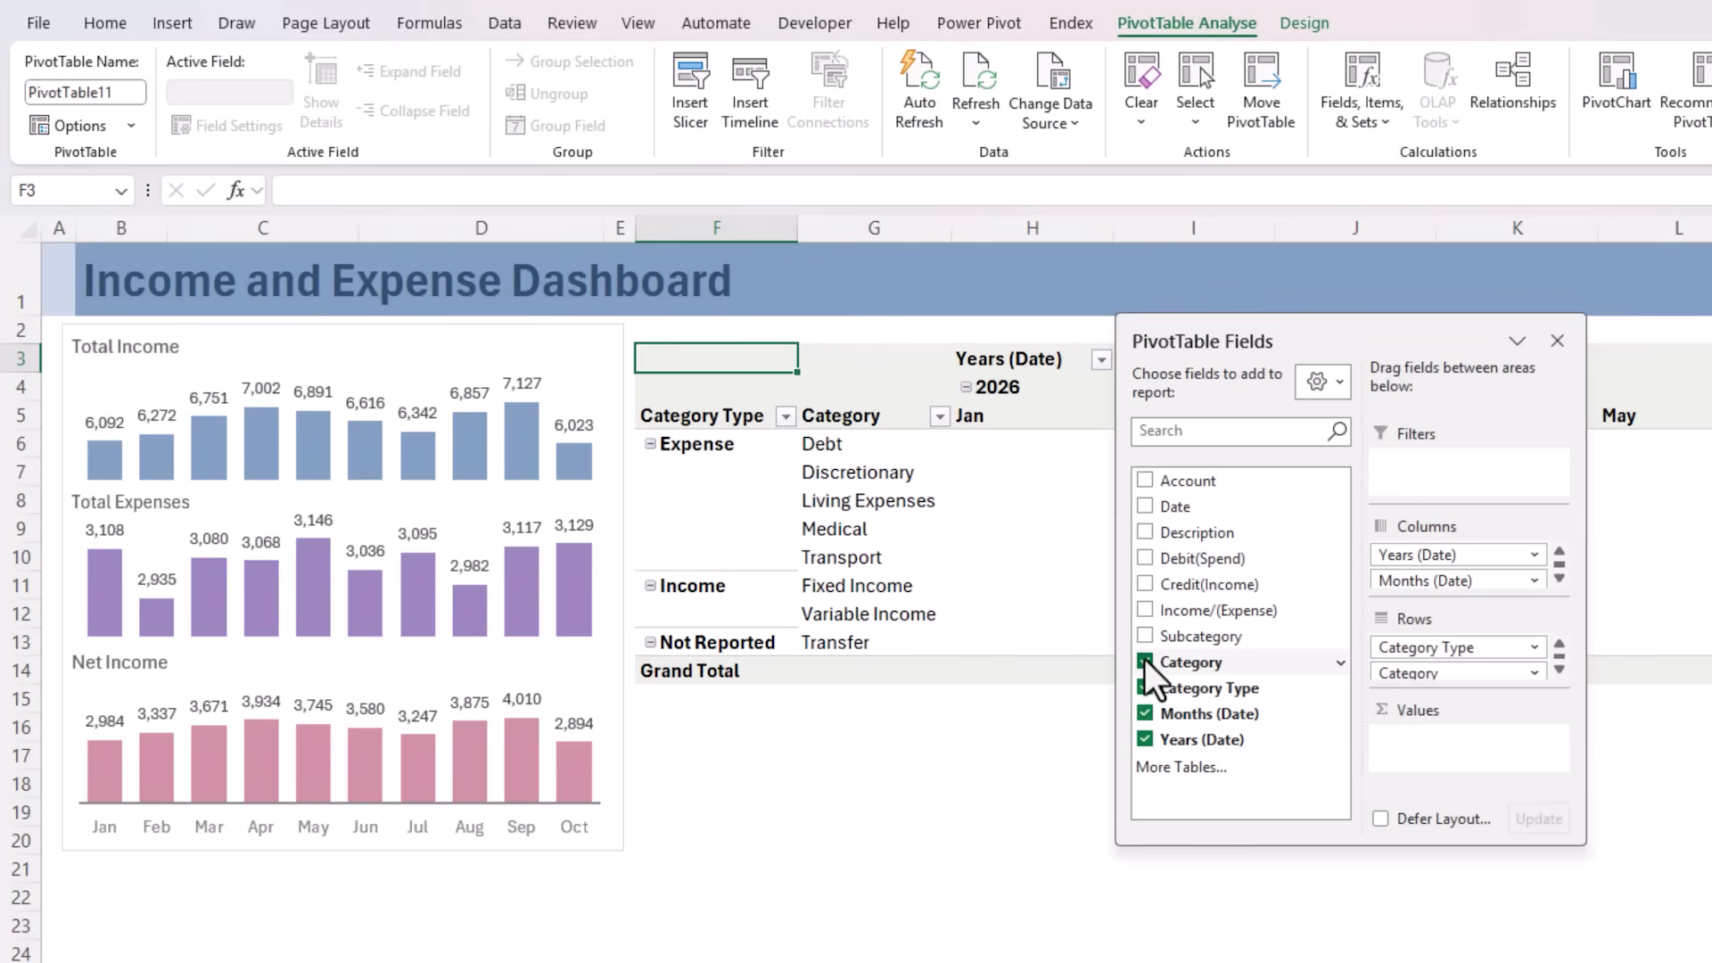
left_click(1145, 610)
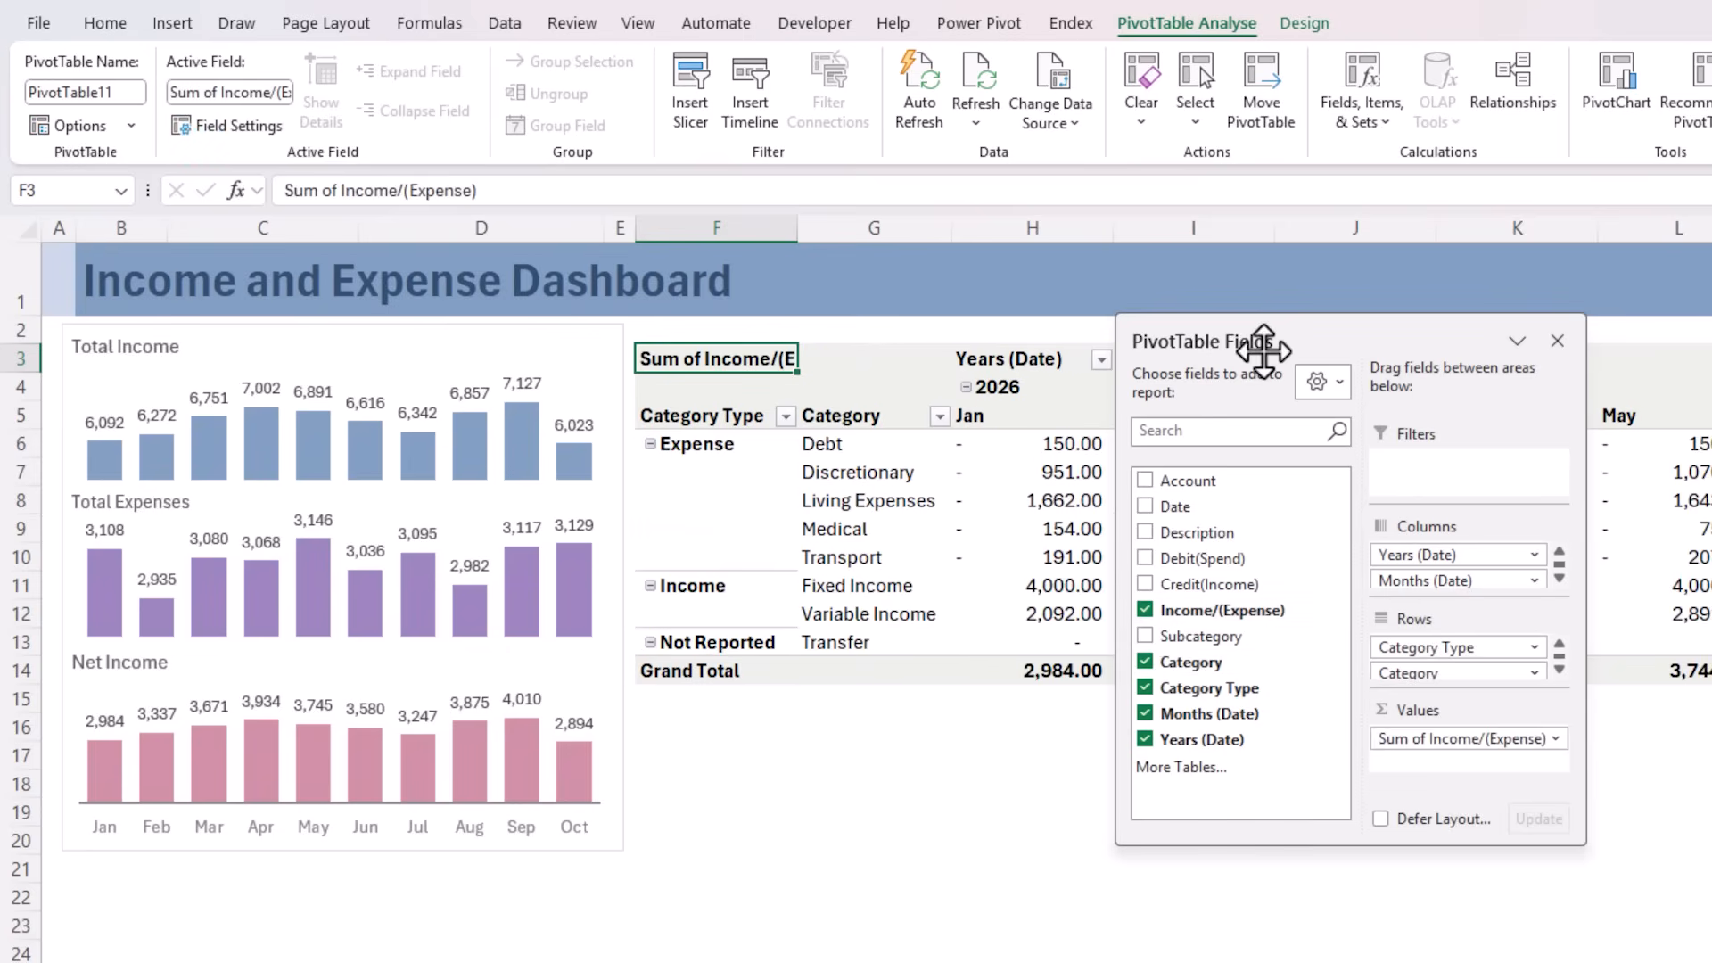
left_click_drag(1348, 335, 1221, 727)
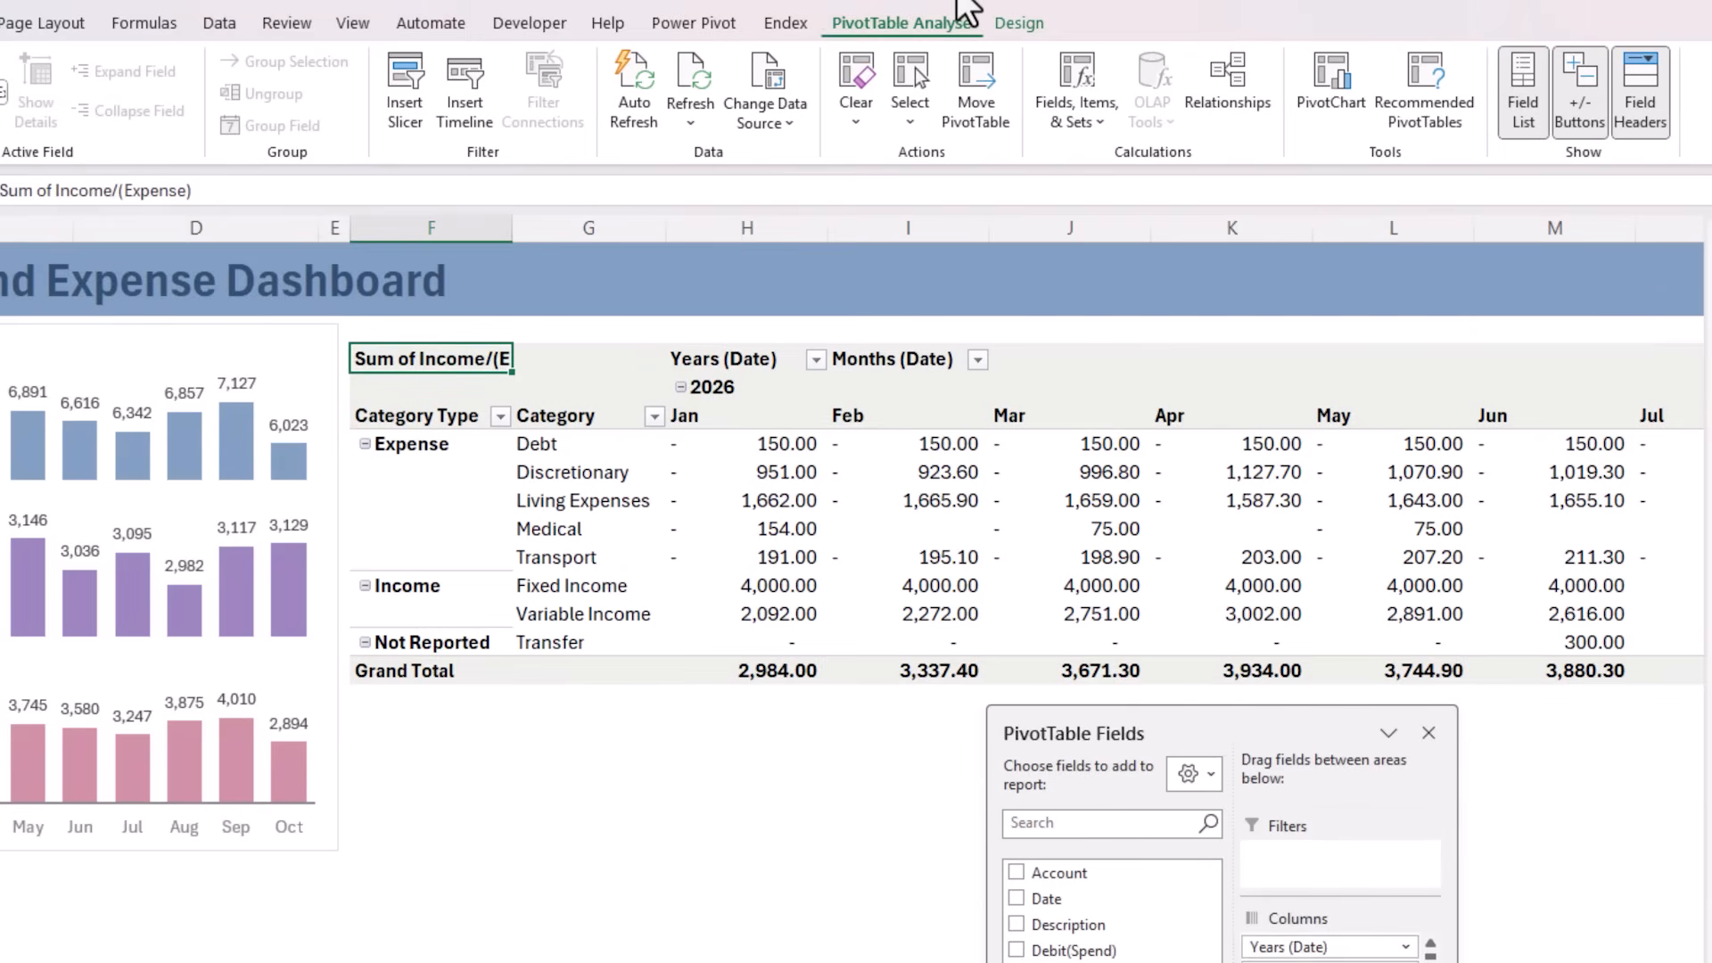
Switch the PivotTable to compact form and move the Income group above the Expense group
left_click(1023, 23)
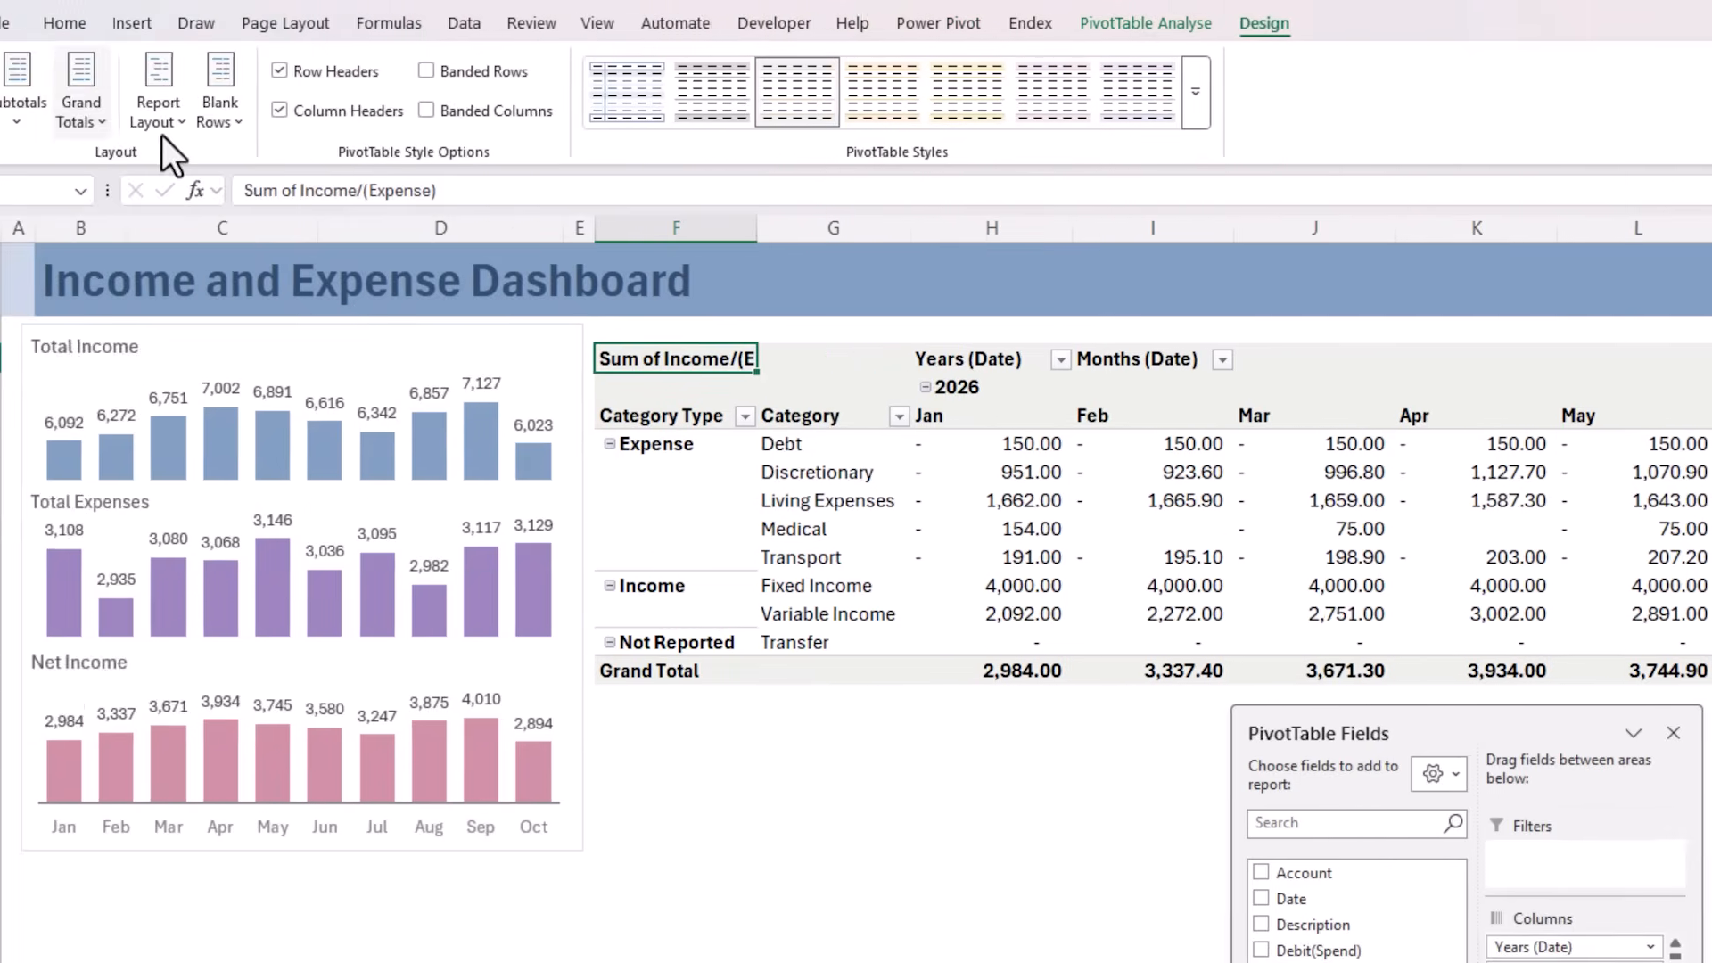
left_click(200, 121)
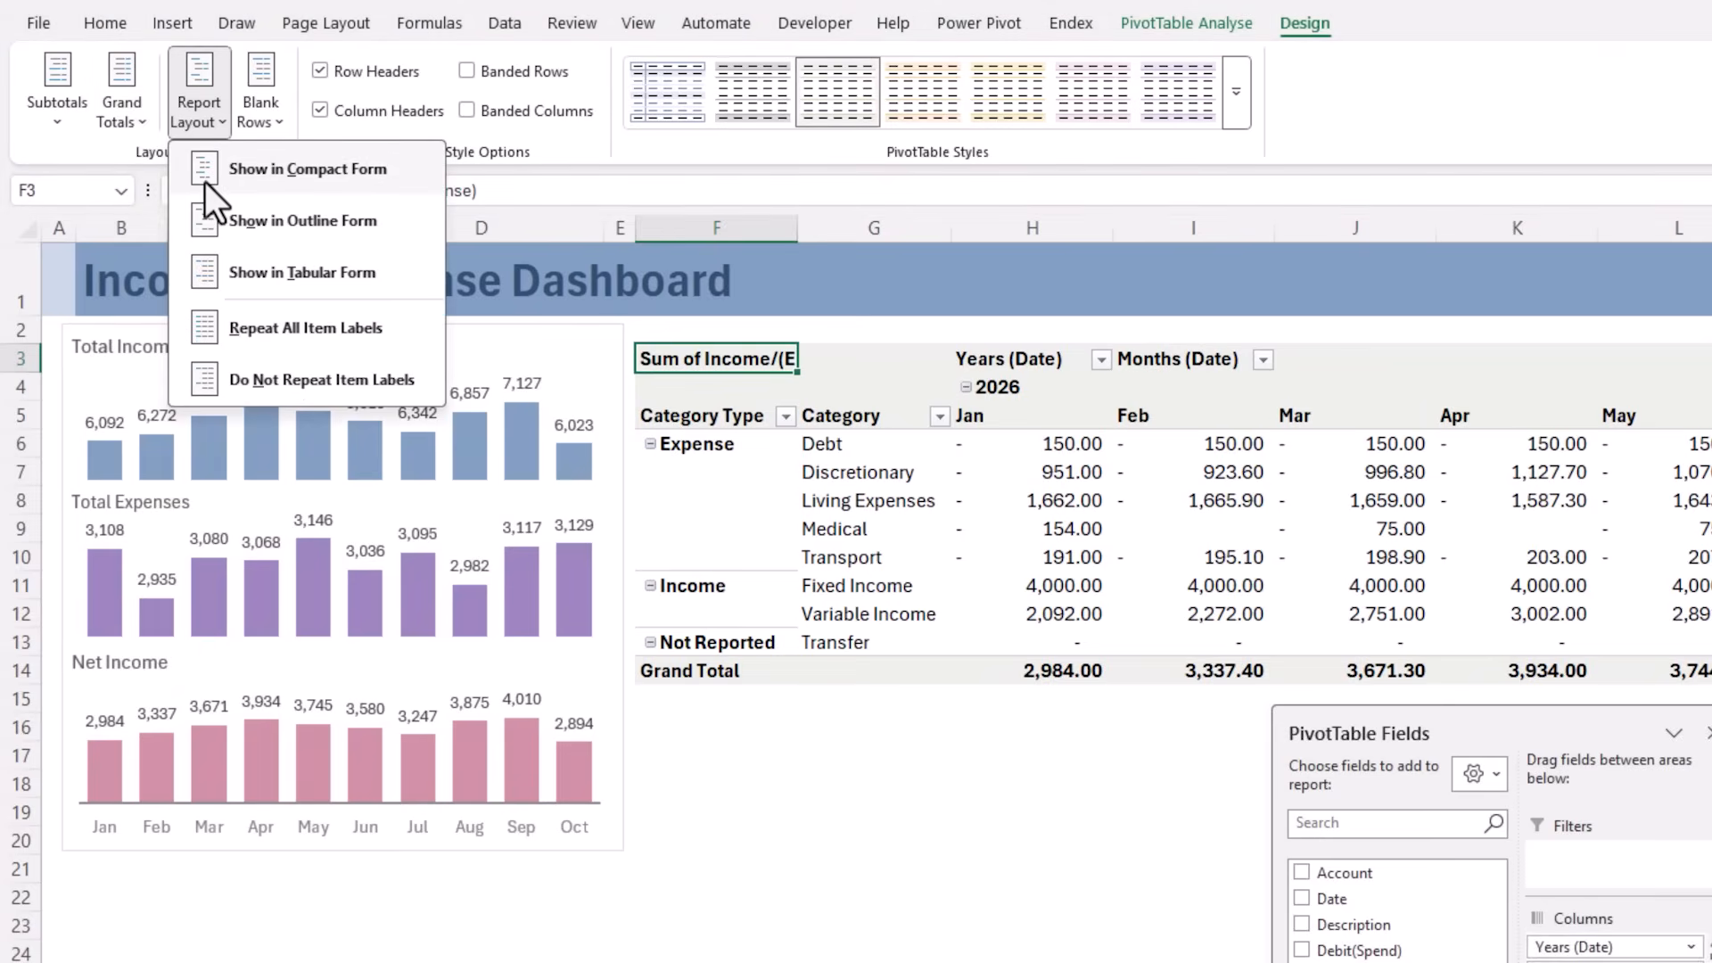
left_click(205, 182)
left_click(785, 615)
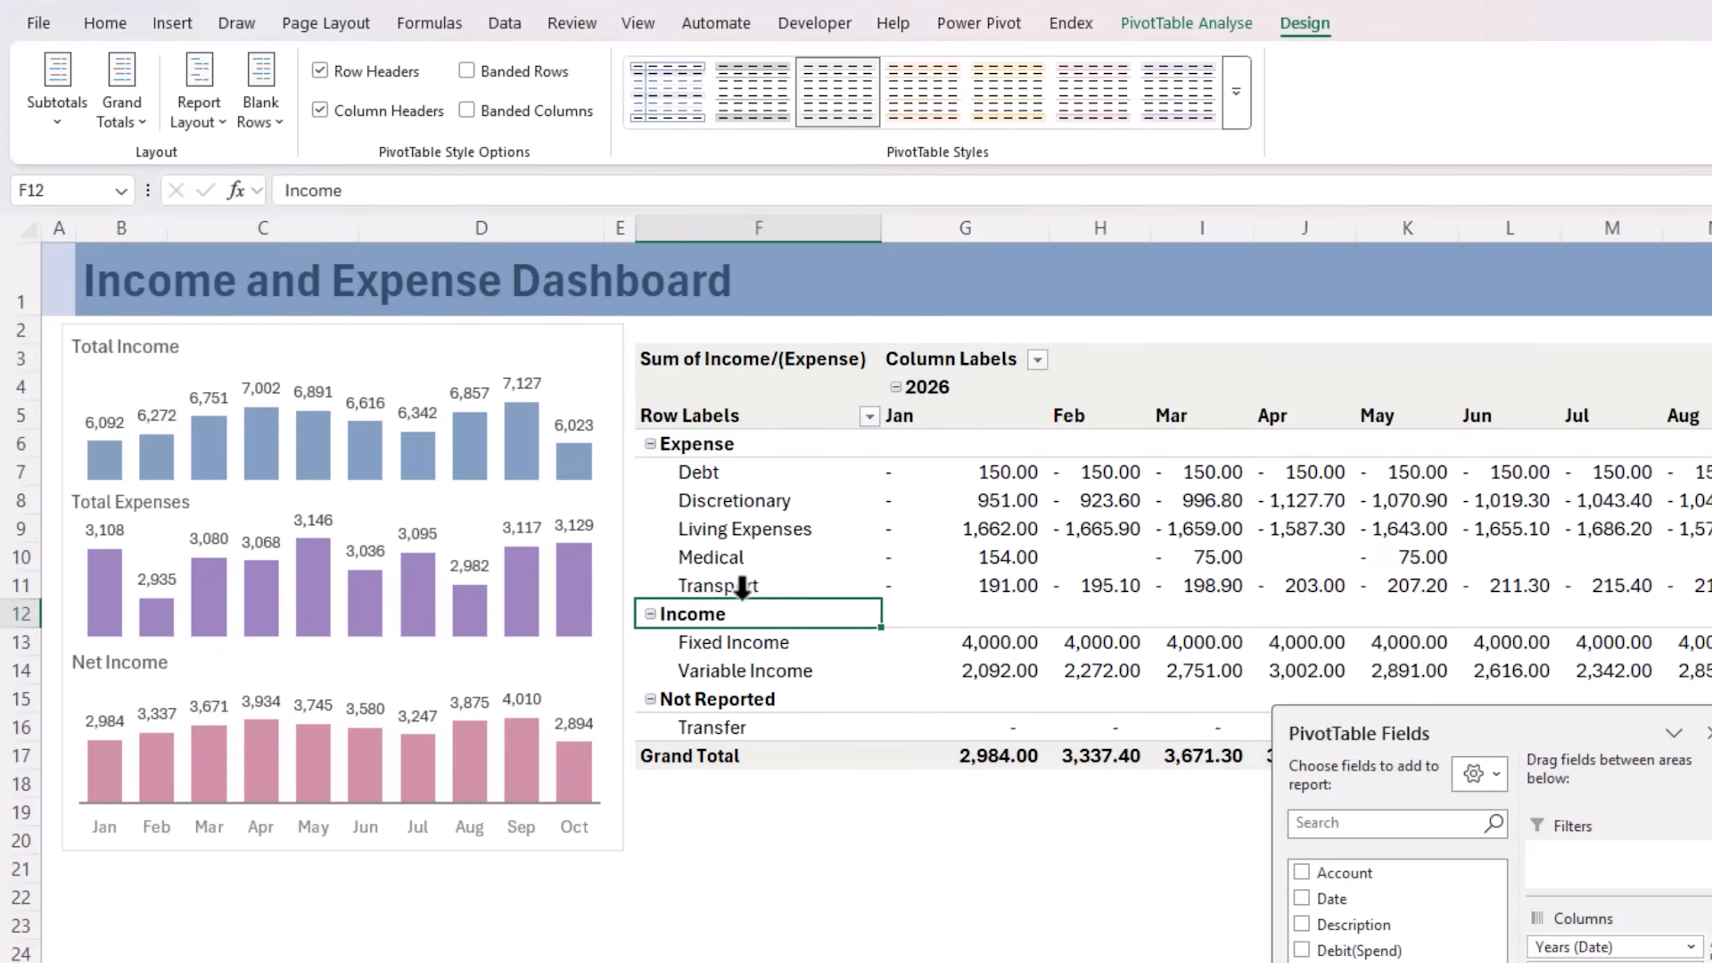
left_click_drag(744, 587, 731, 453)
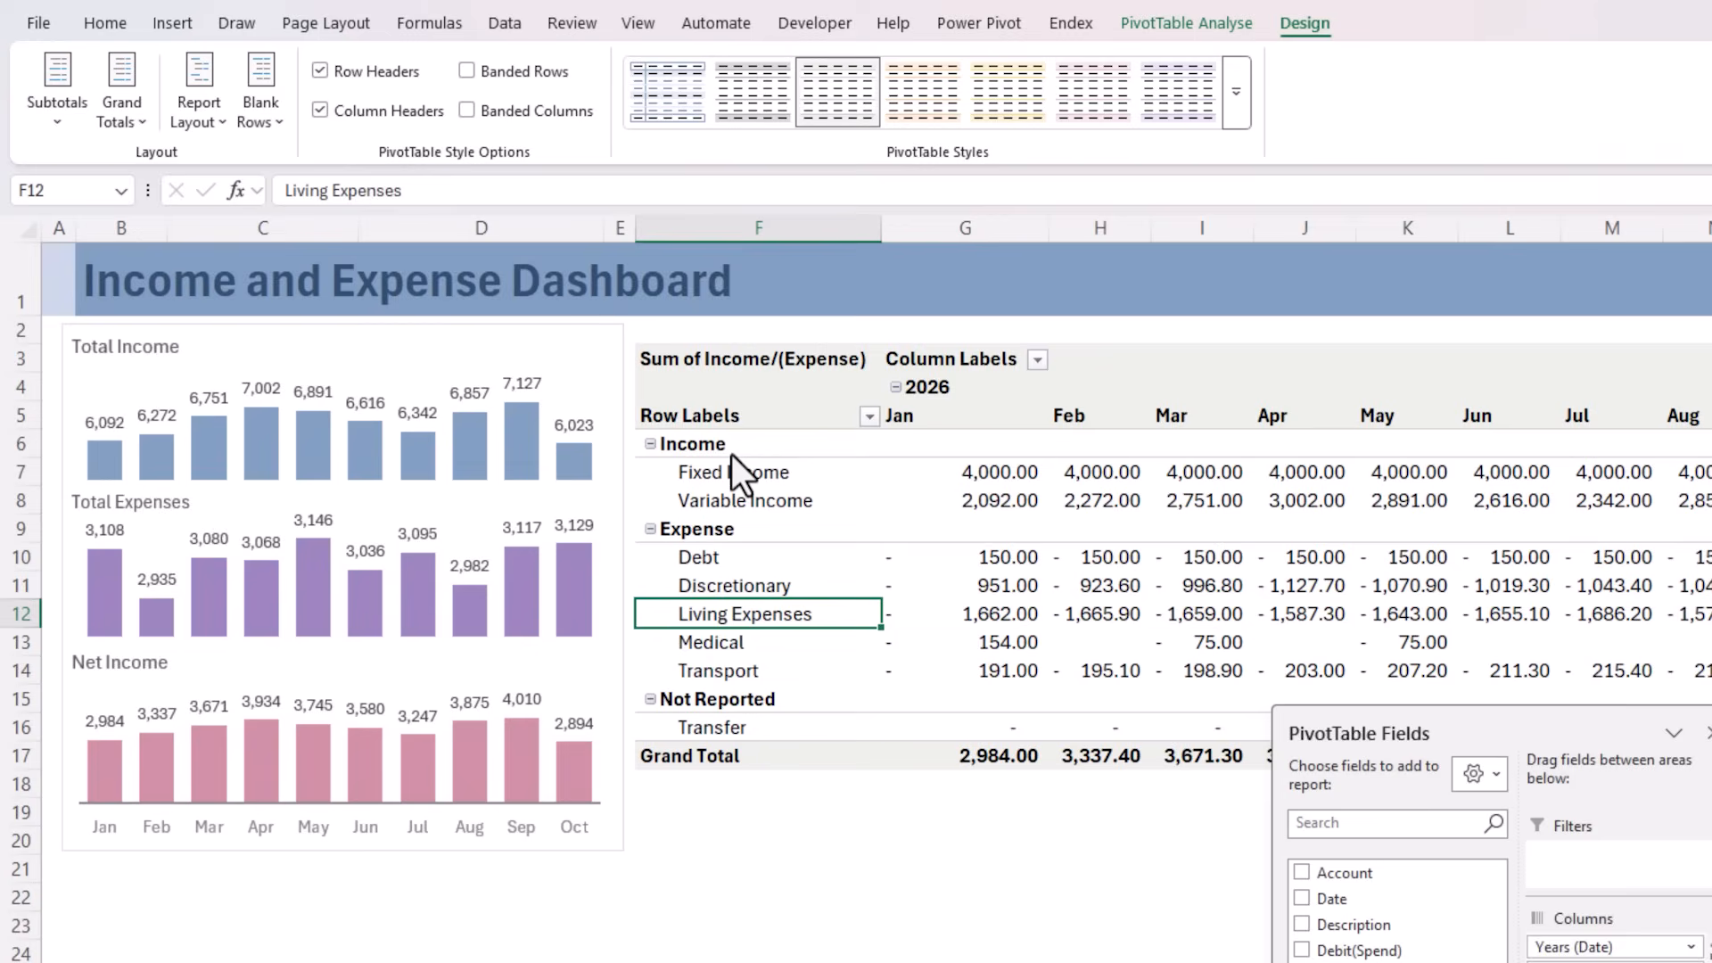
Filter the Not Reported category type out of the PivotTable's row labels
left_click(752, 661)
left_click(773, 687)
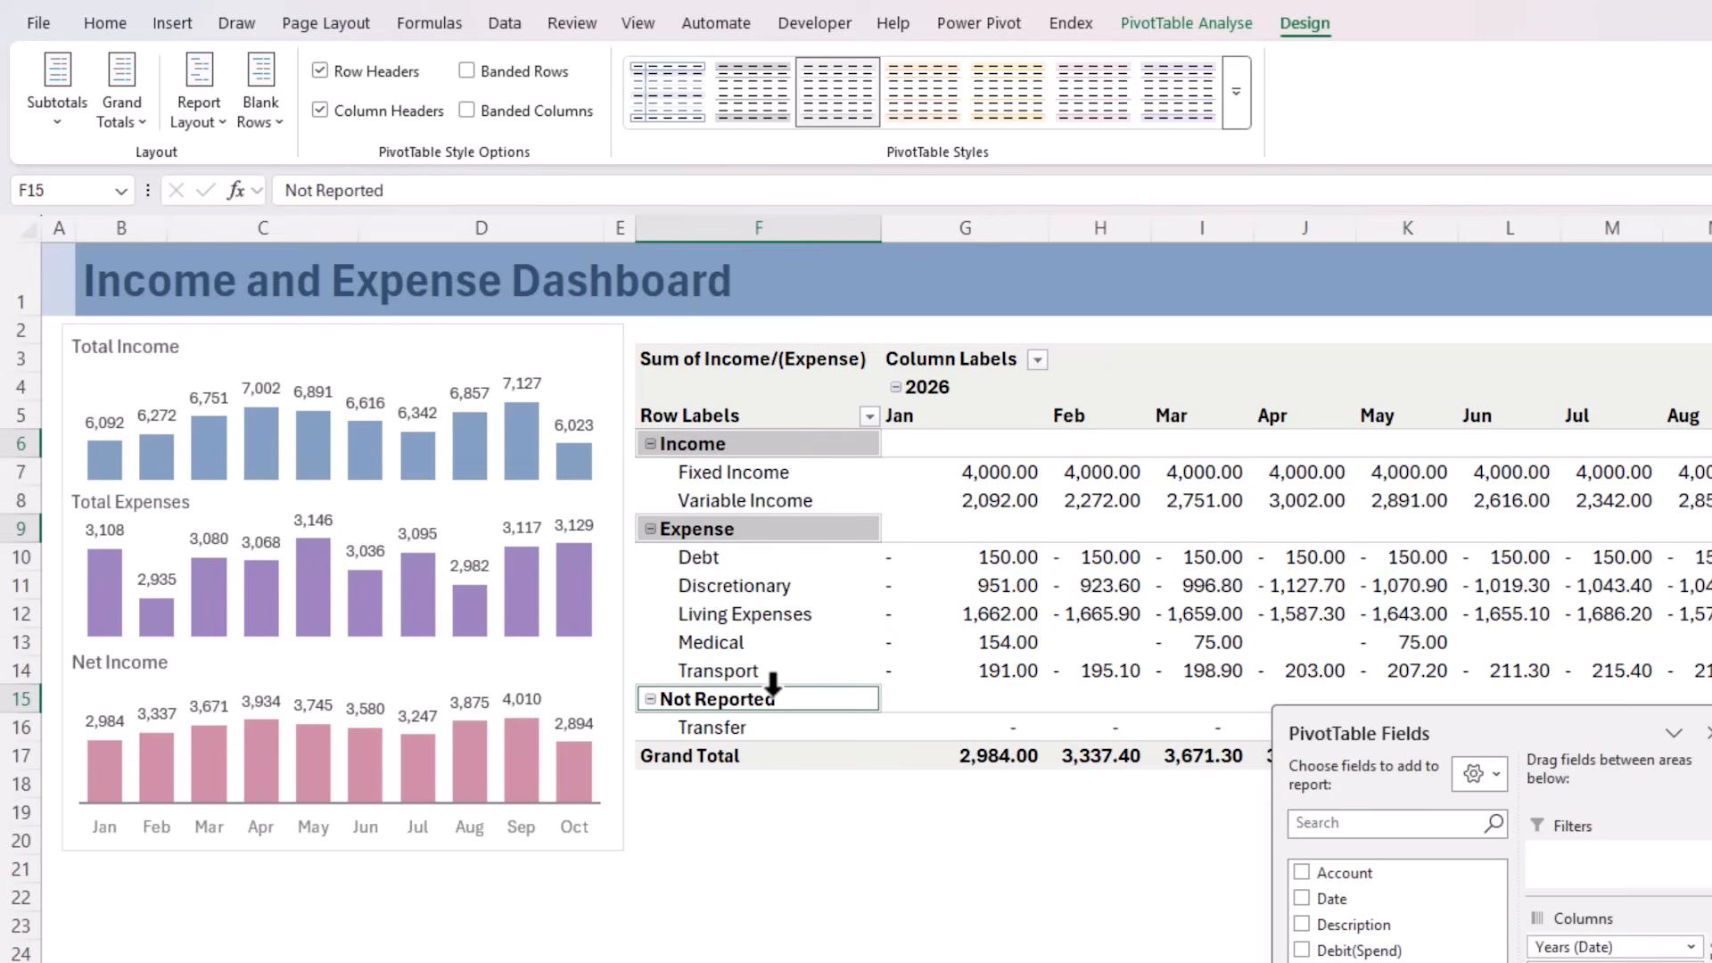
left_click(784, 695)
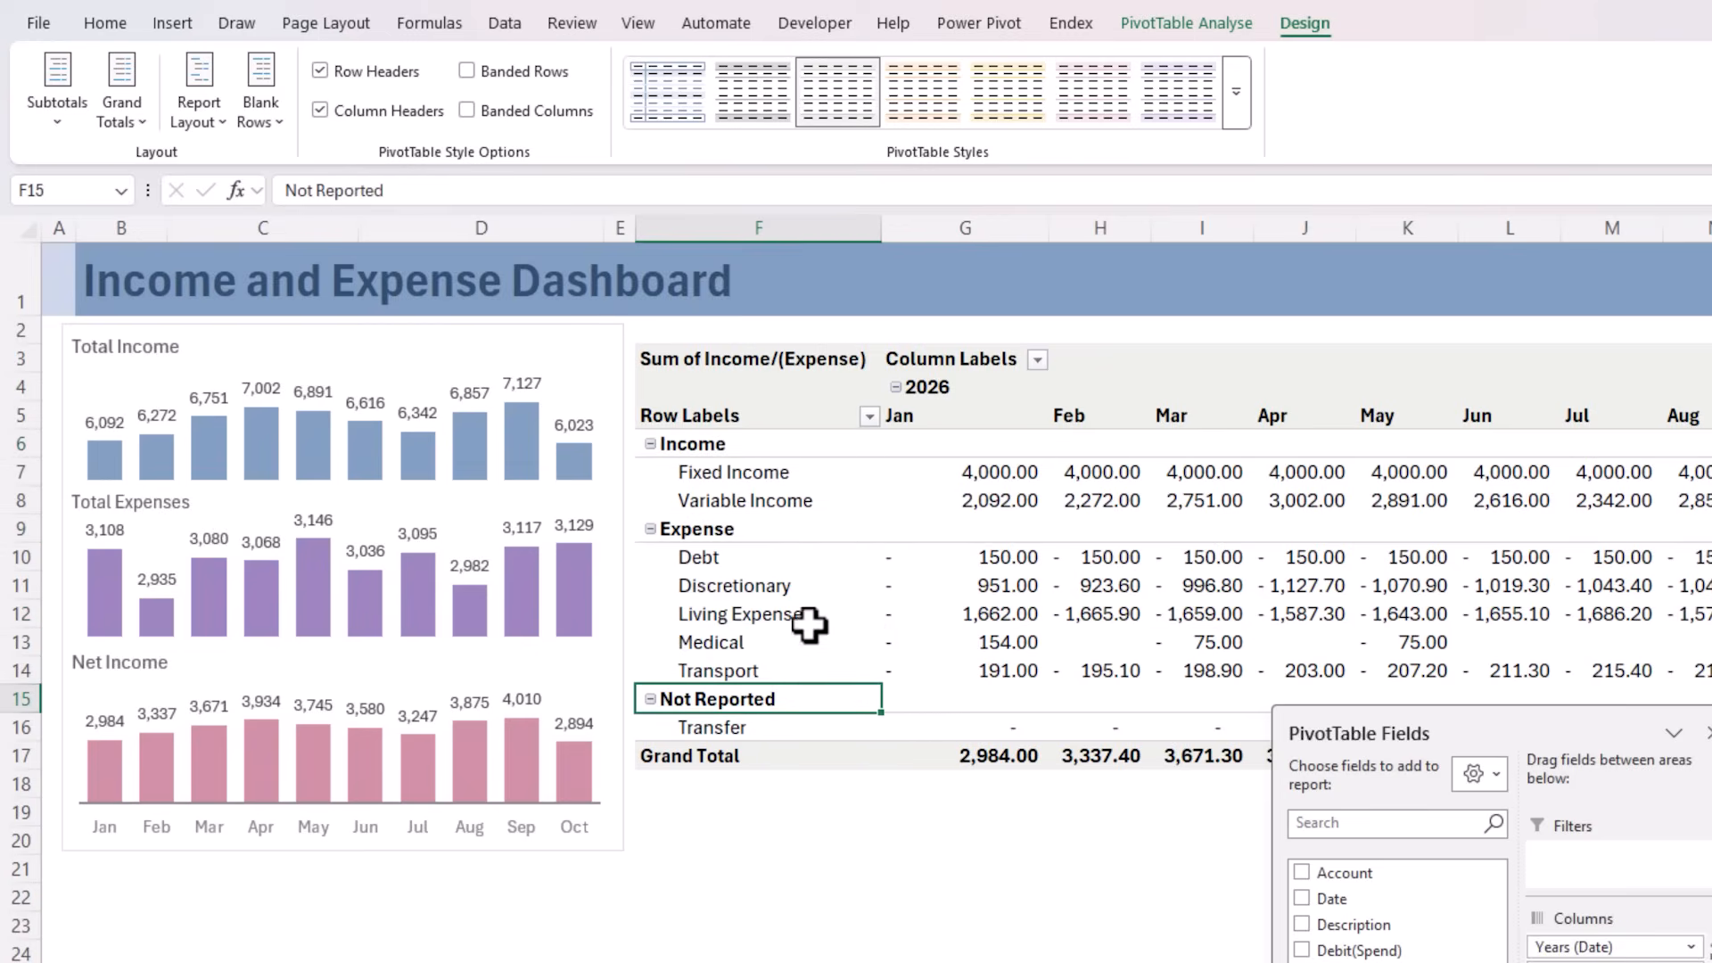
left_click(870, 416)
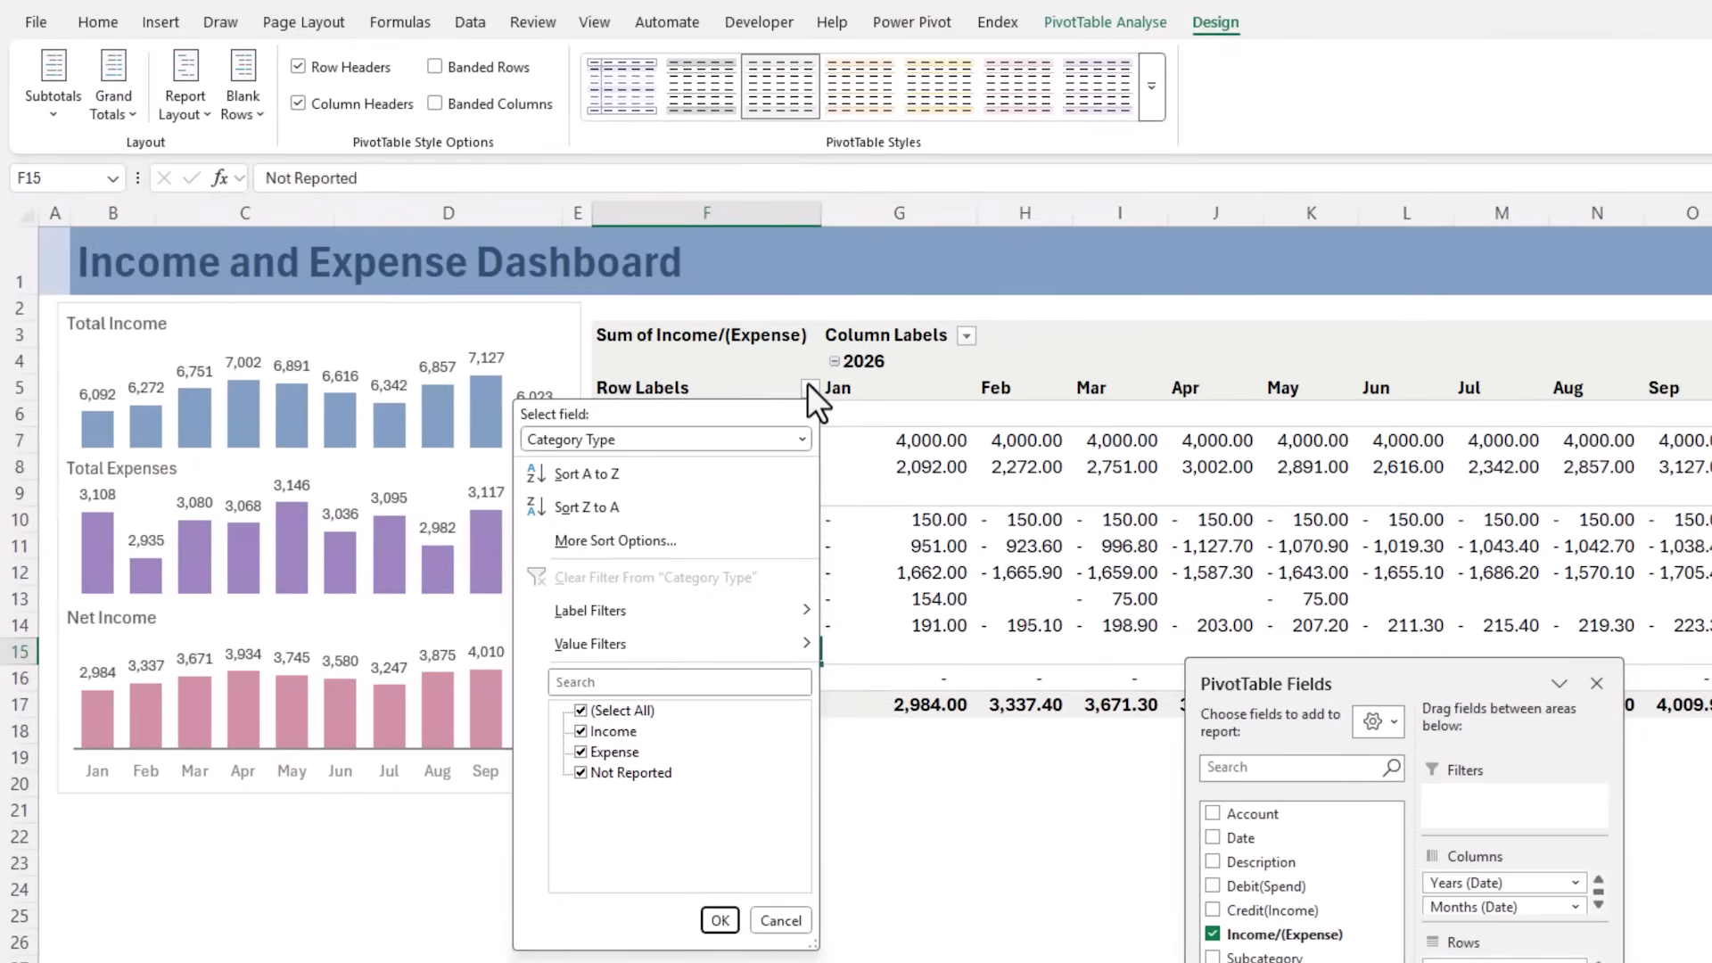
left_click(581, 772)
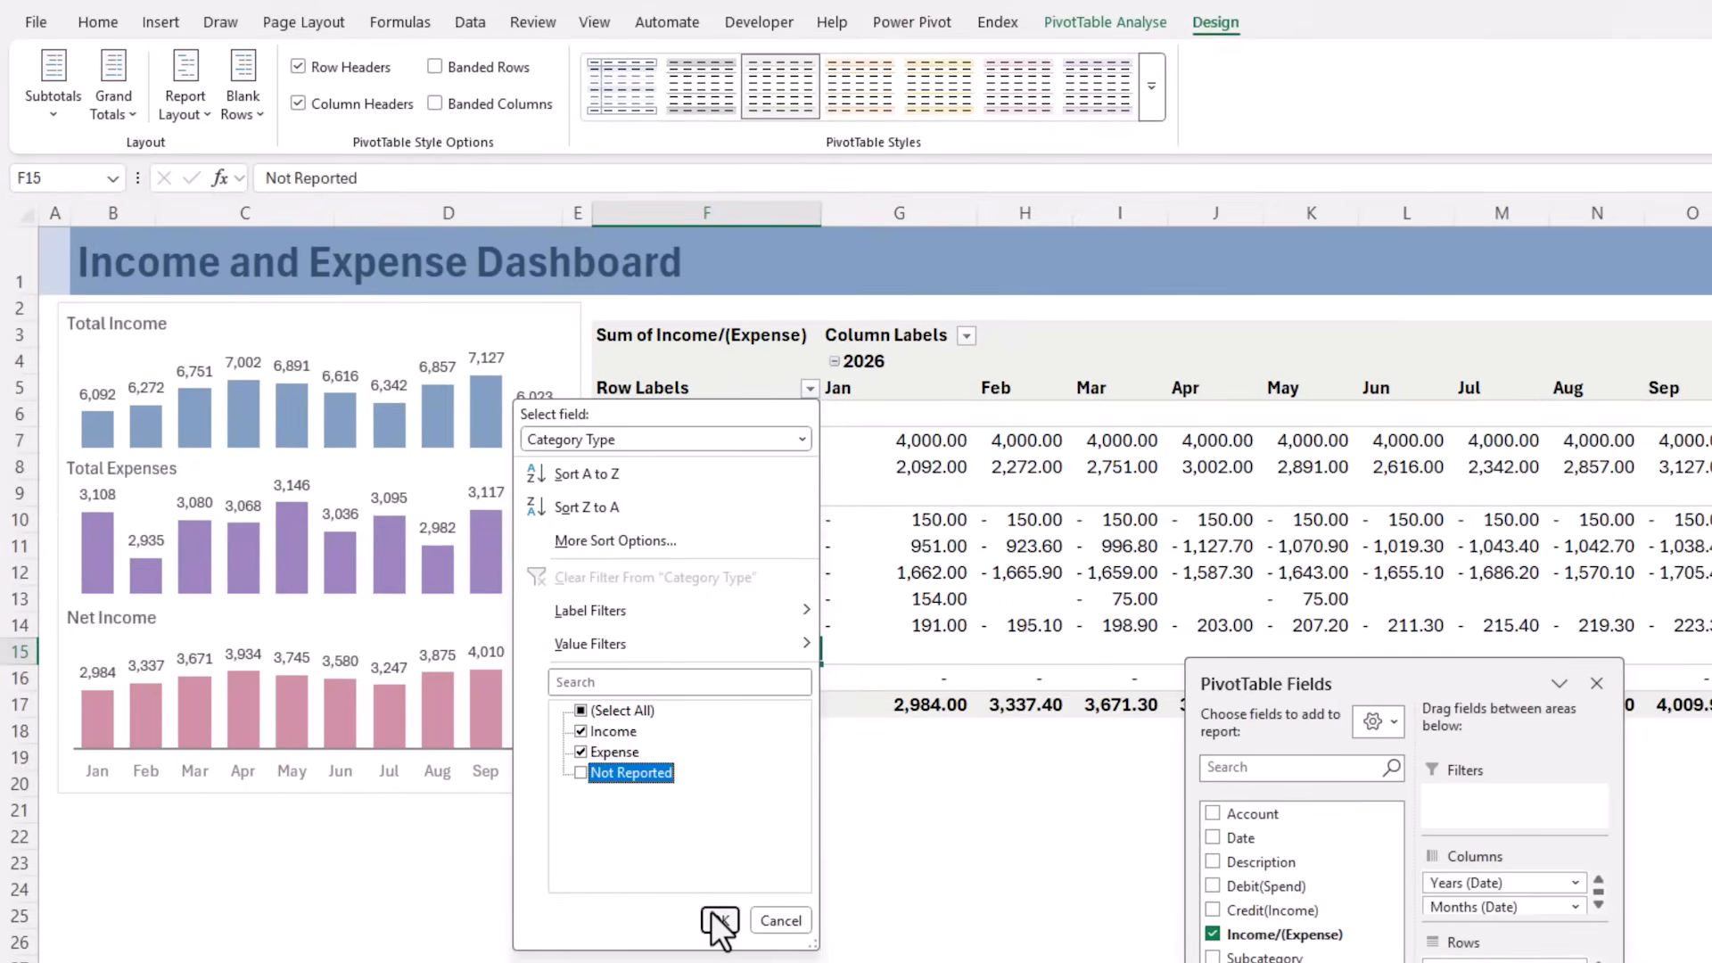
left_click(719, 921)
Apply a blue Medium PivotTable style and format the values as Number with thousands separators and no decimal places
left_click(1150, 100)
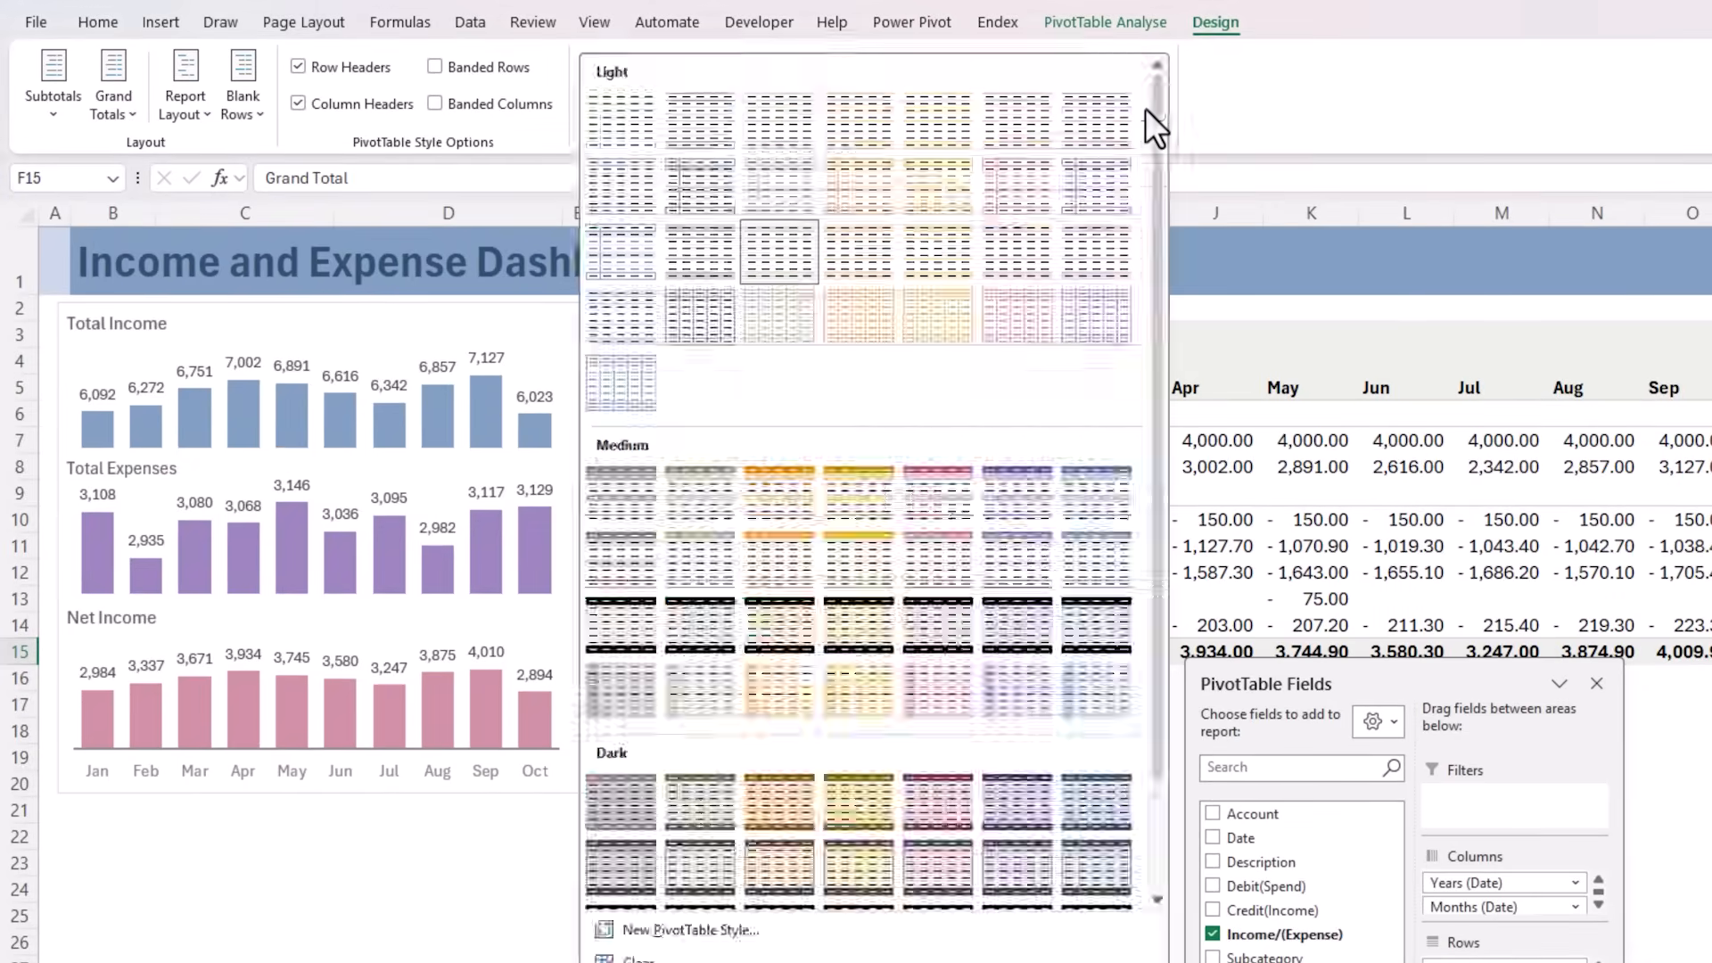
left_click(1089, 551)
left_click(852, 543)
right_click(852, 544)
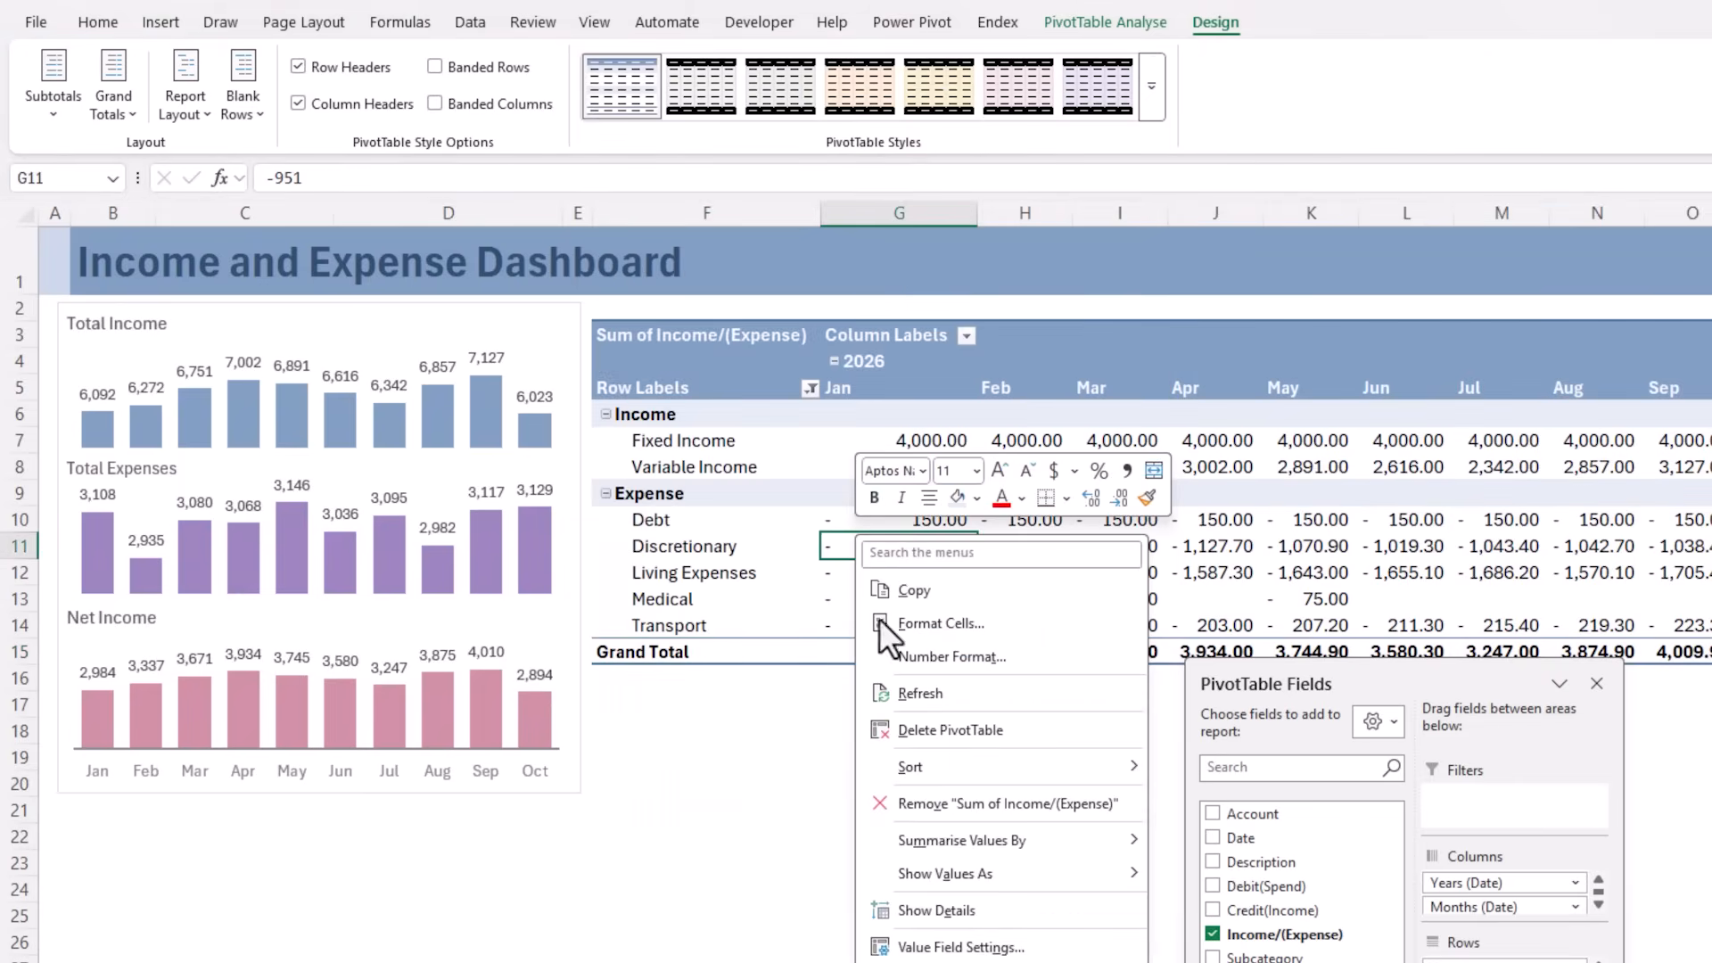
left_click(892, 661)
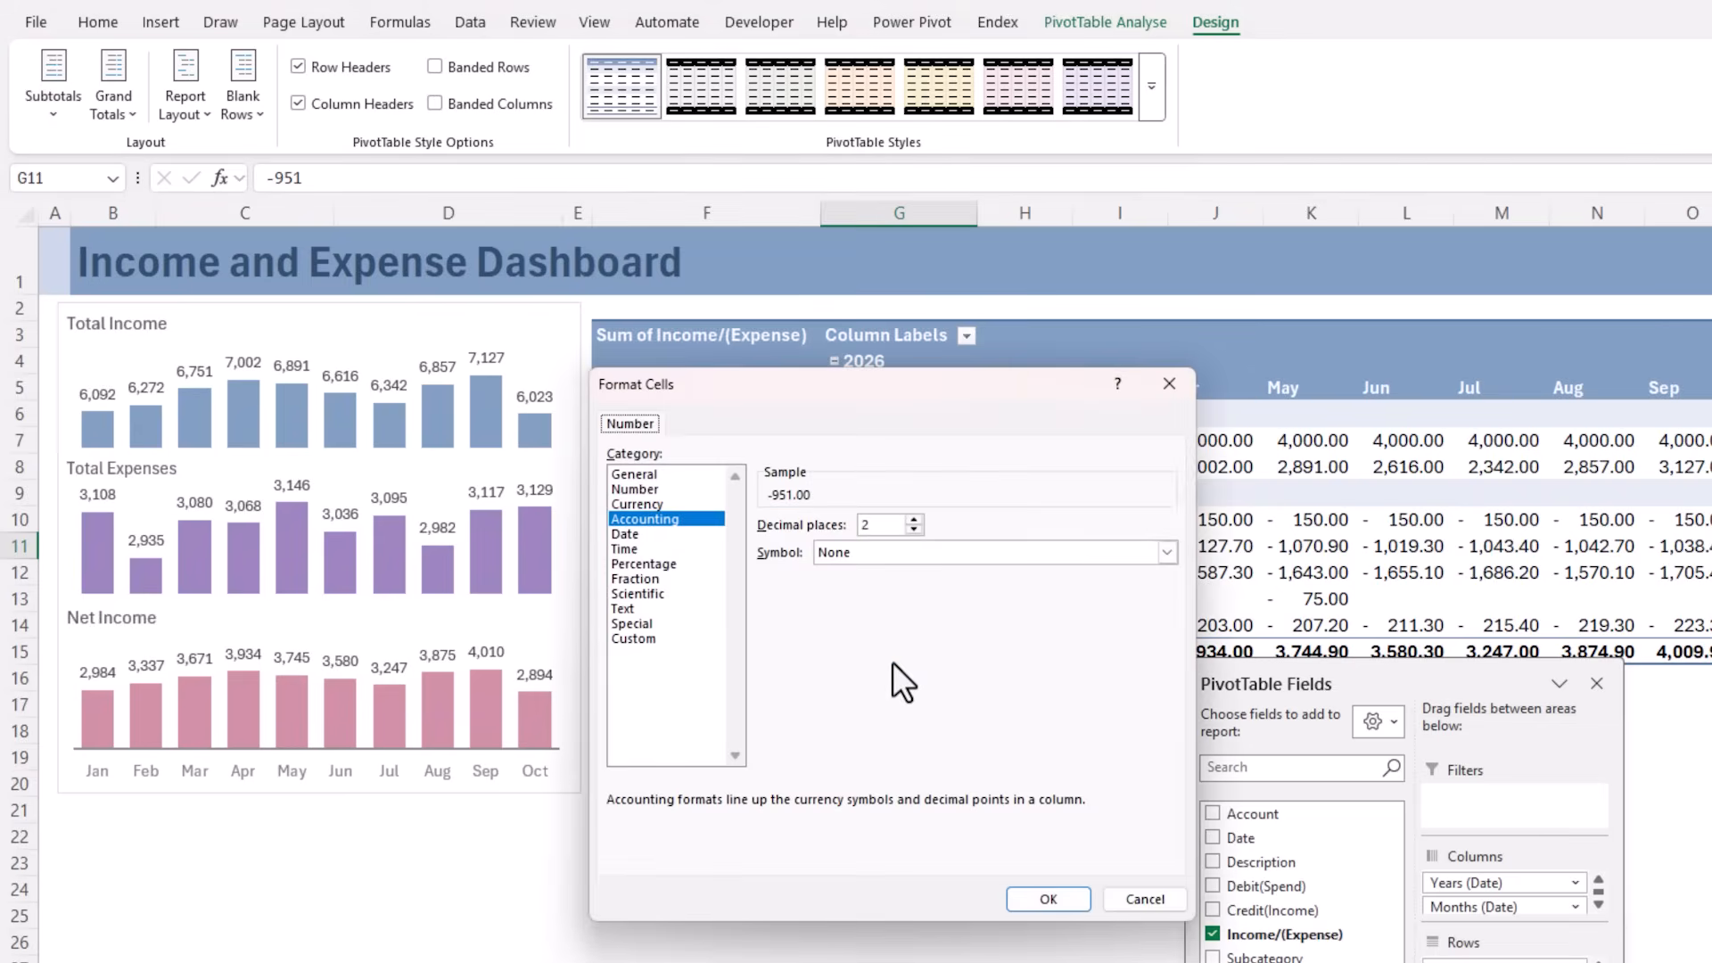
left_click(675, 488)
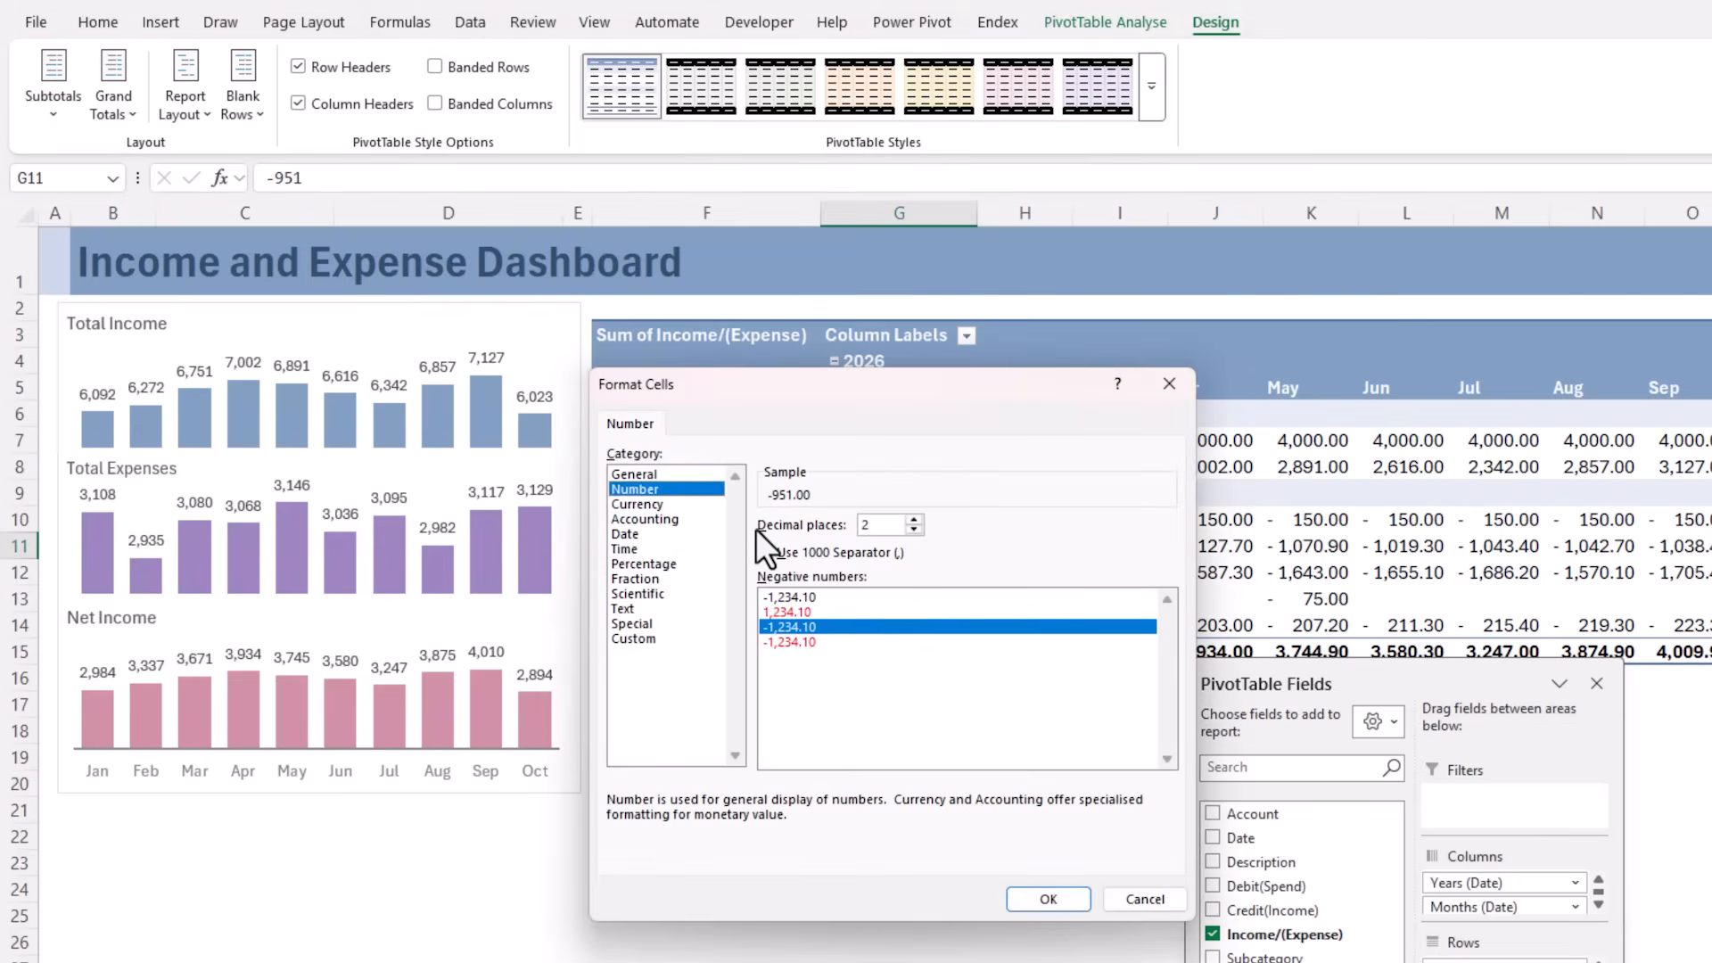
left_click(913, 529)
left_click(913, 528)
left_click(1039, 899)
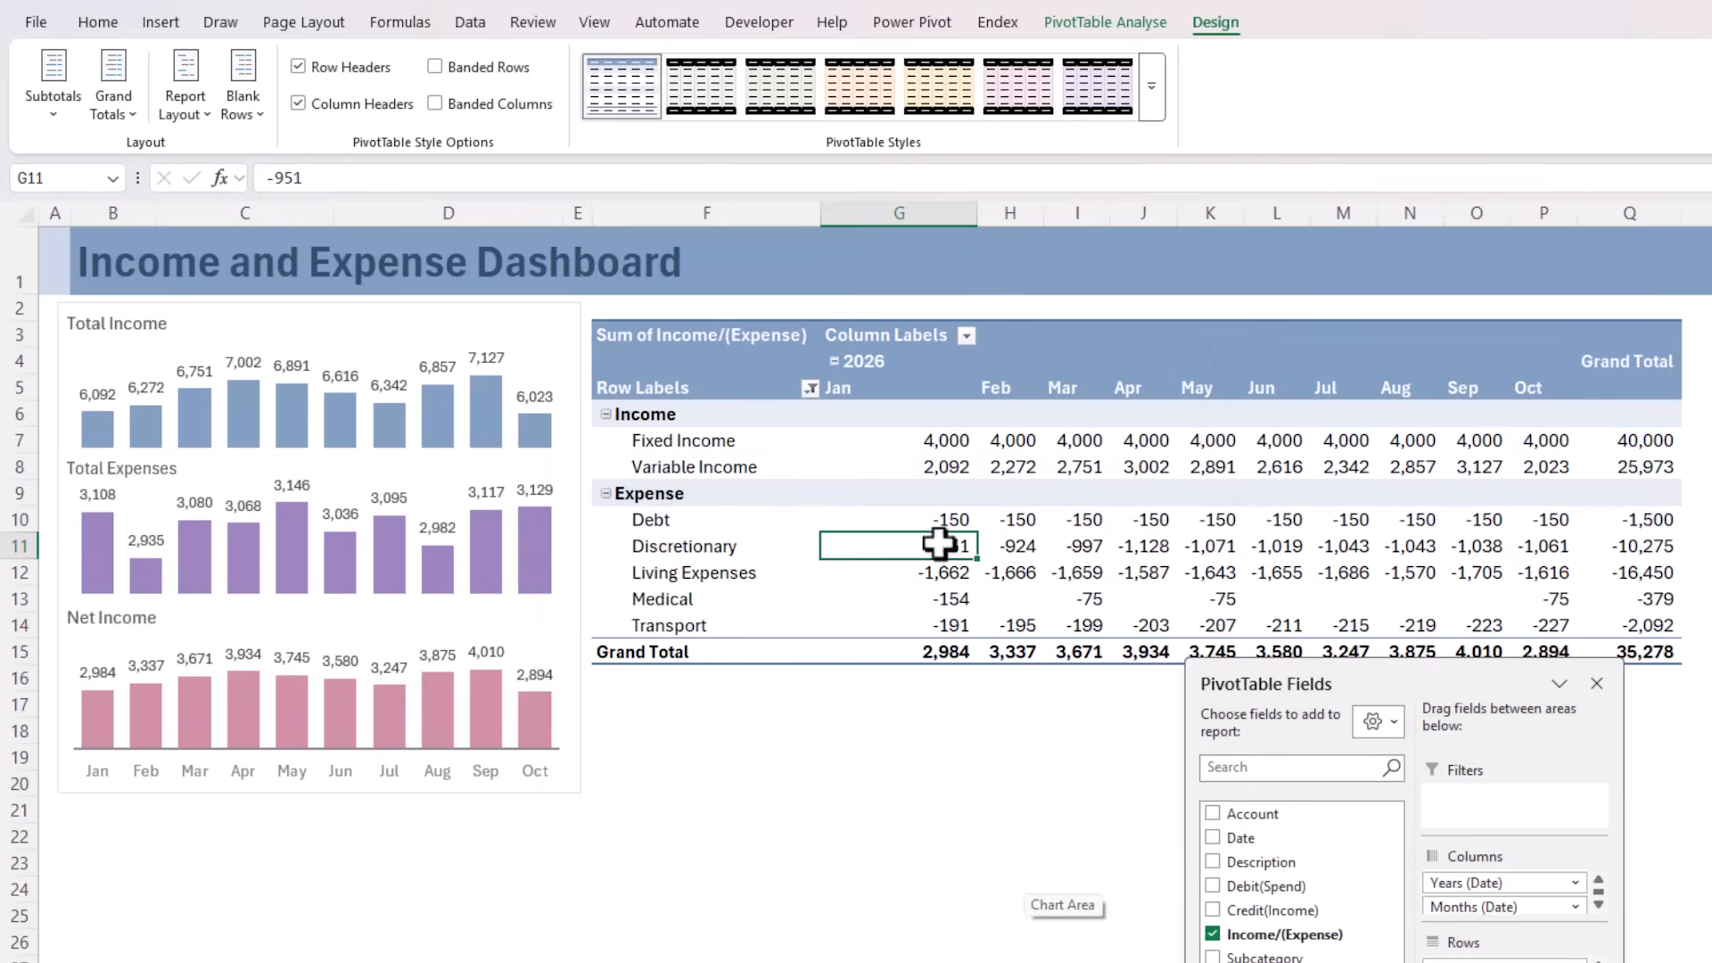
Hide the PivotTable's field headers and its expand/collapse buttons
left_click(878, 339)
left_click(698, 388)
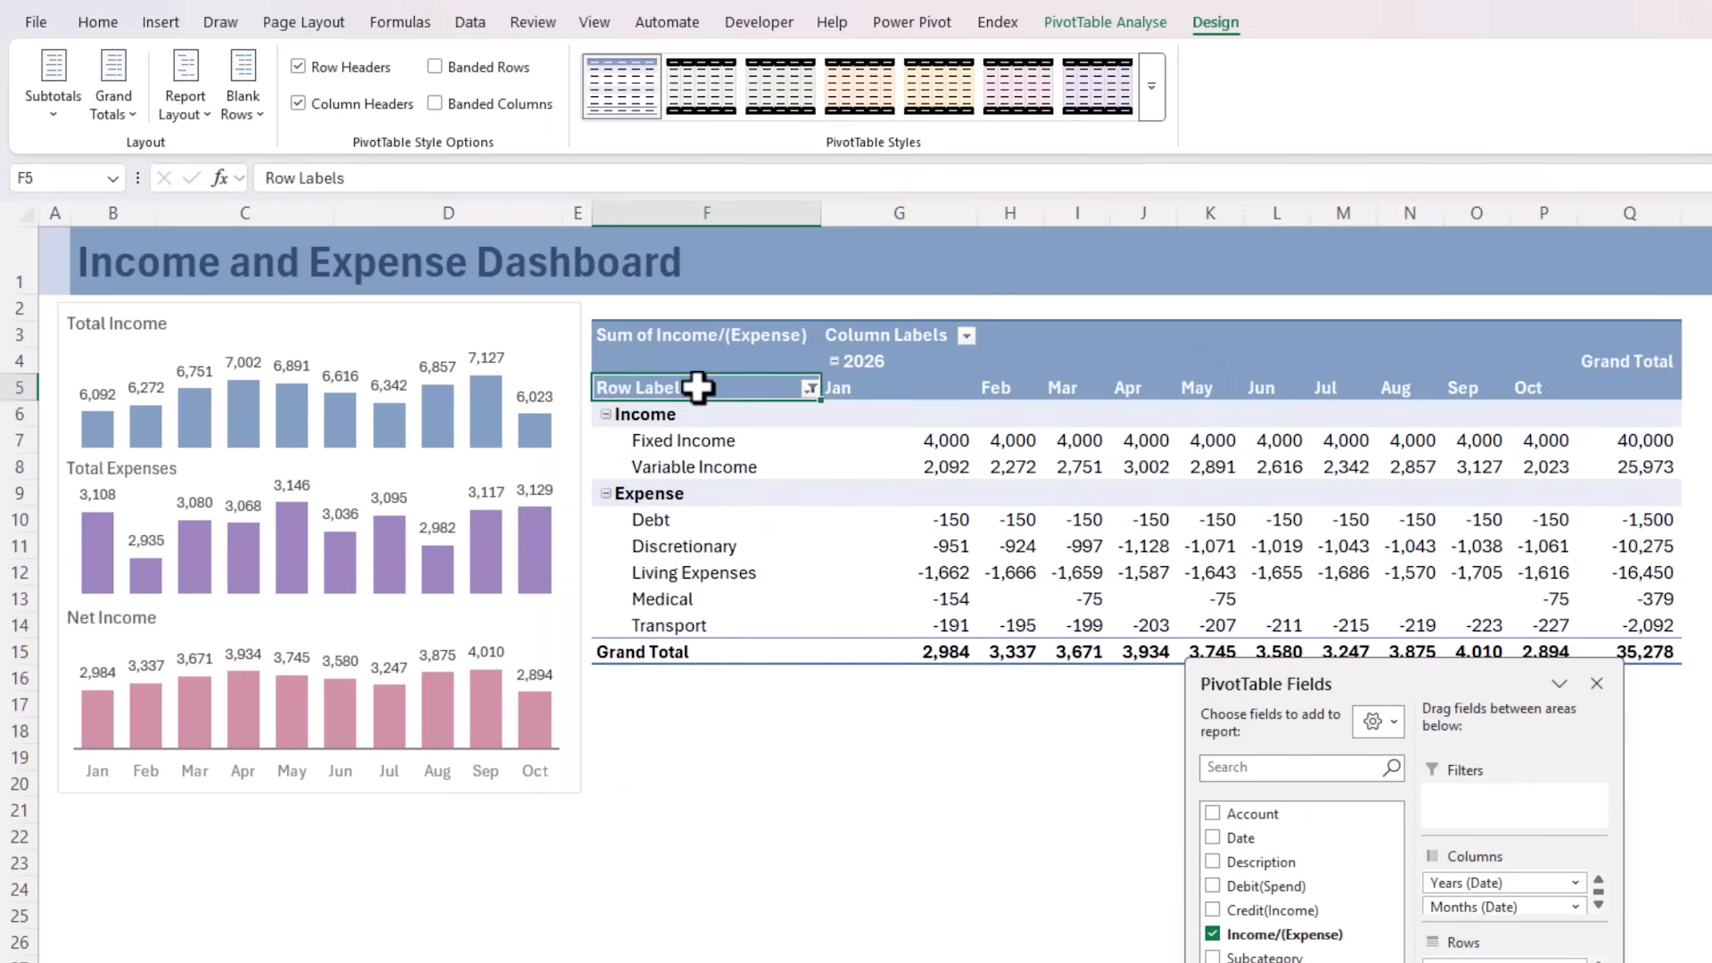
left_click(1152, 24)
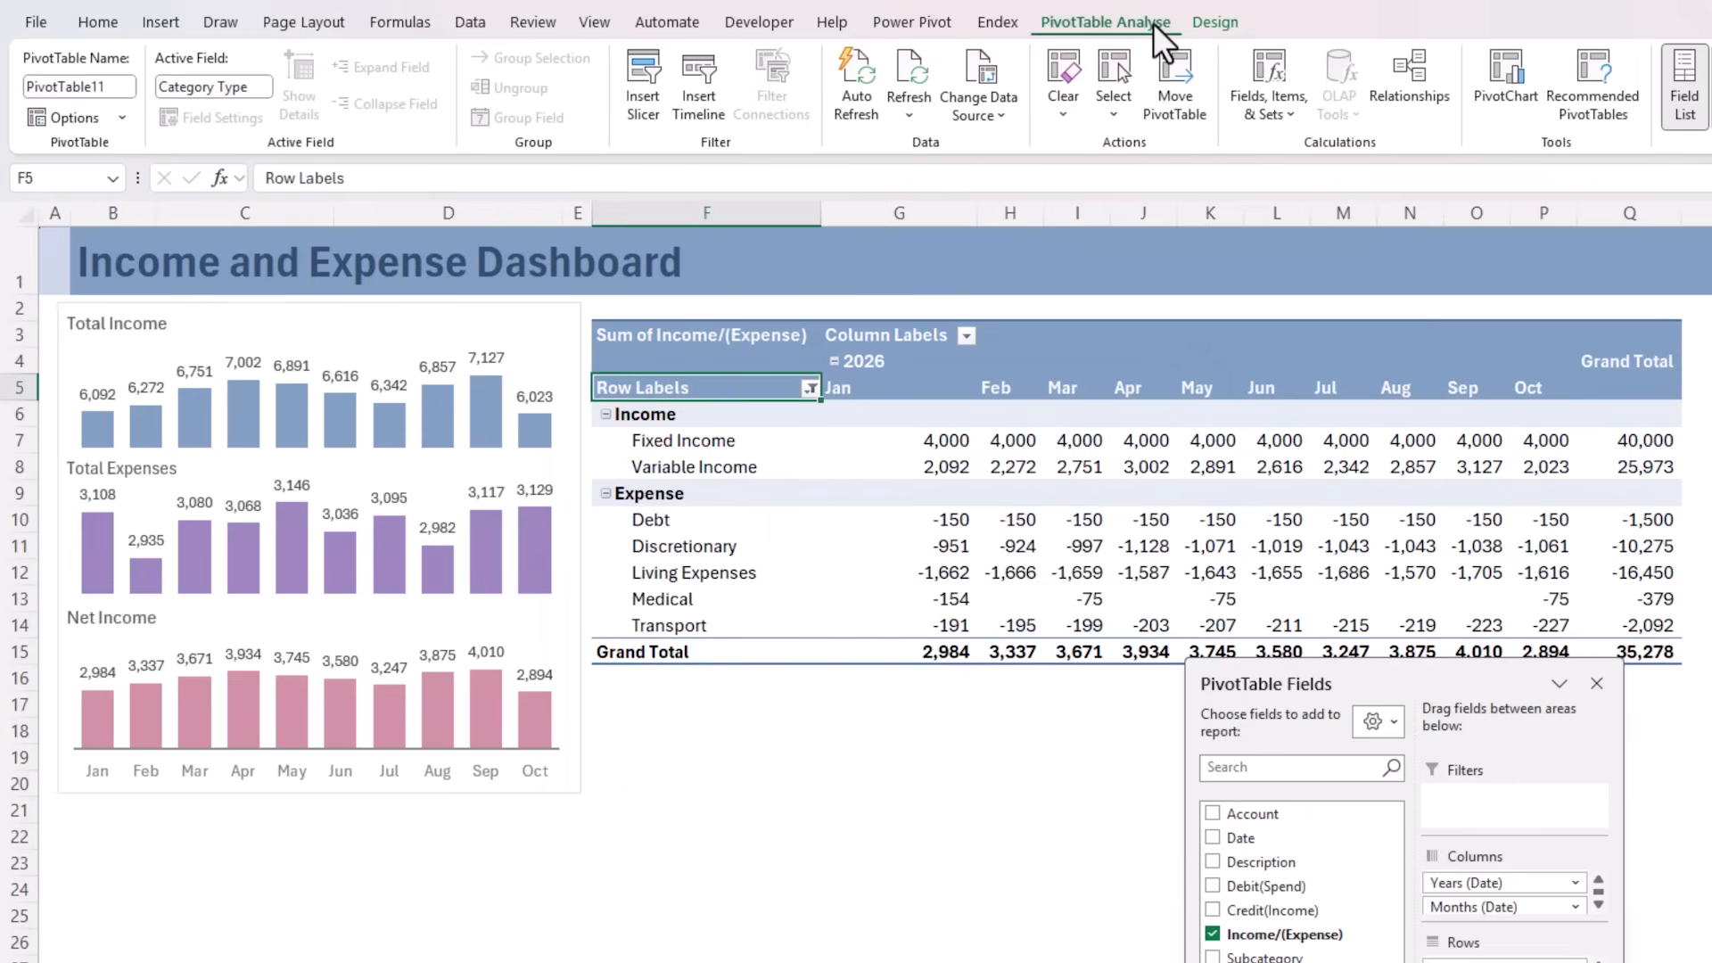
left_click(1633, 103)
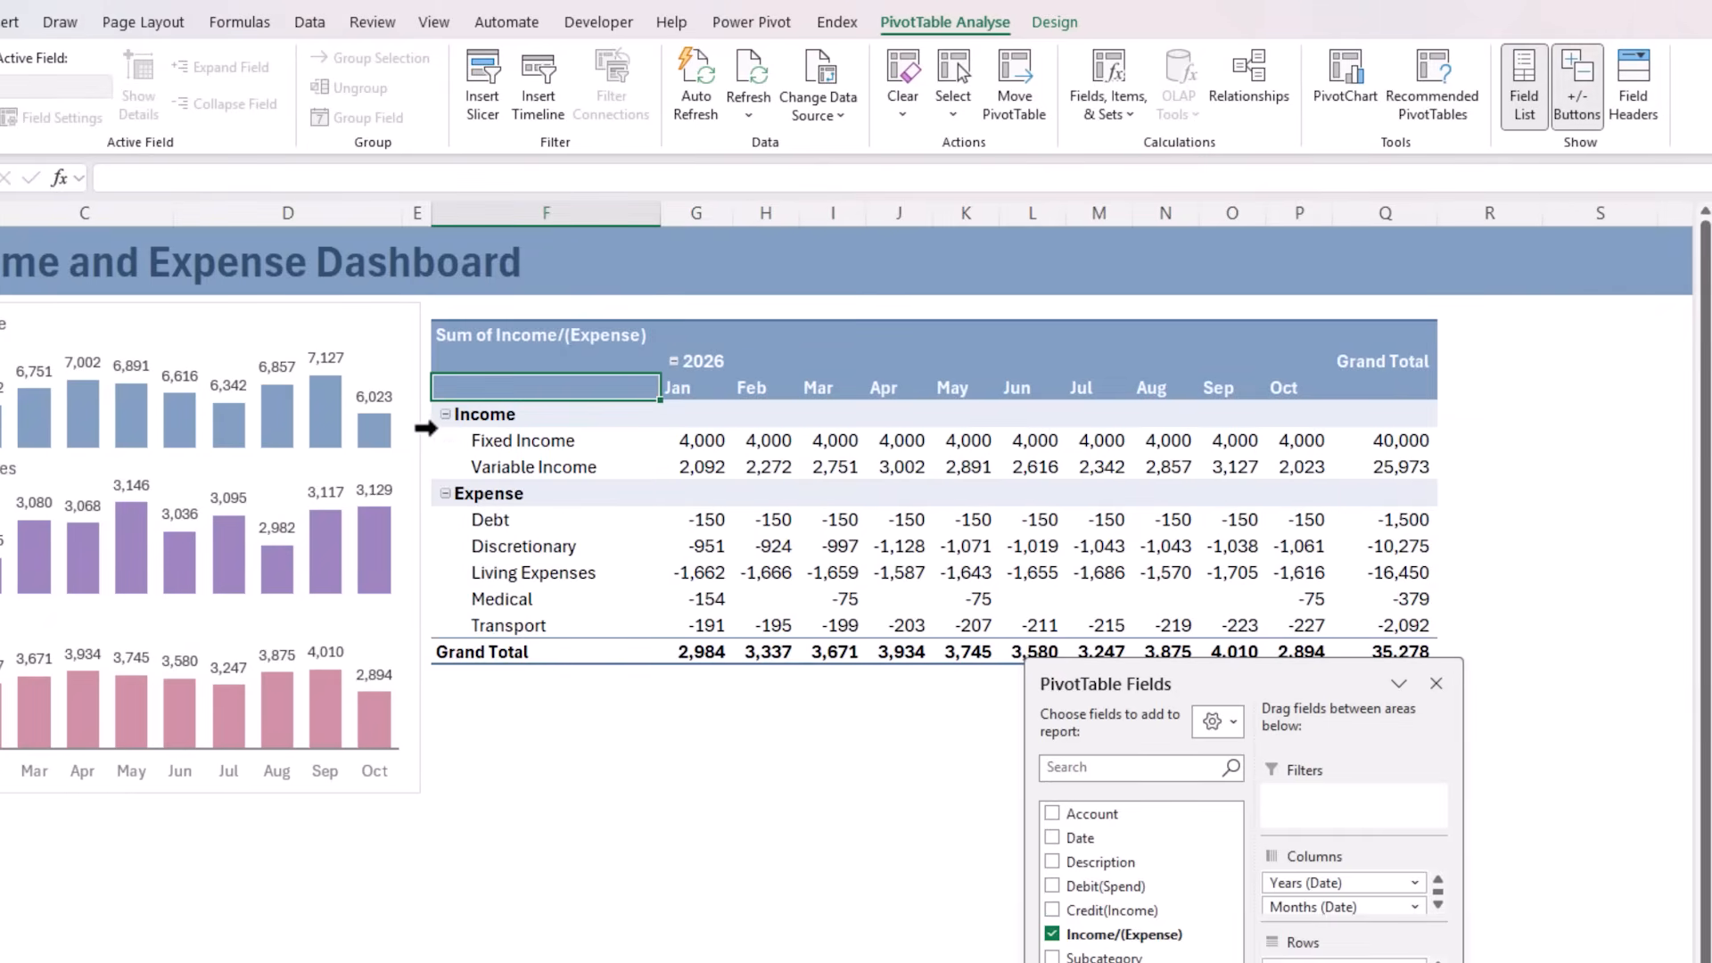
left_click(1578, 89)
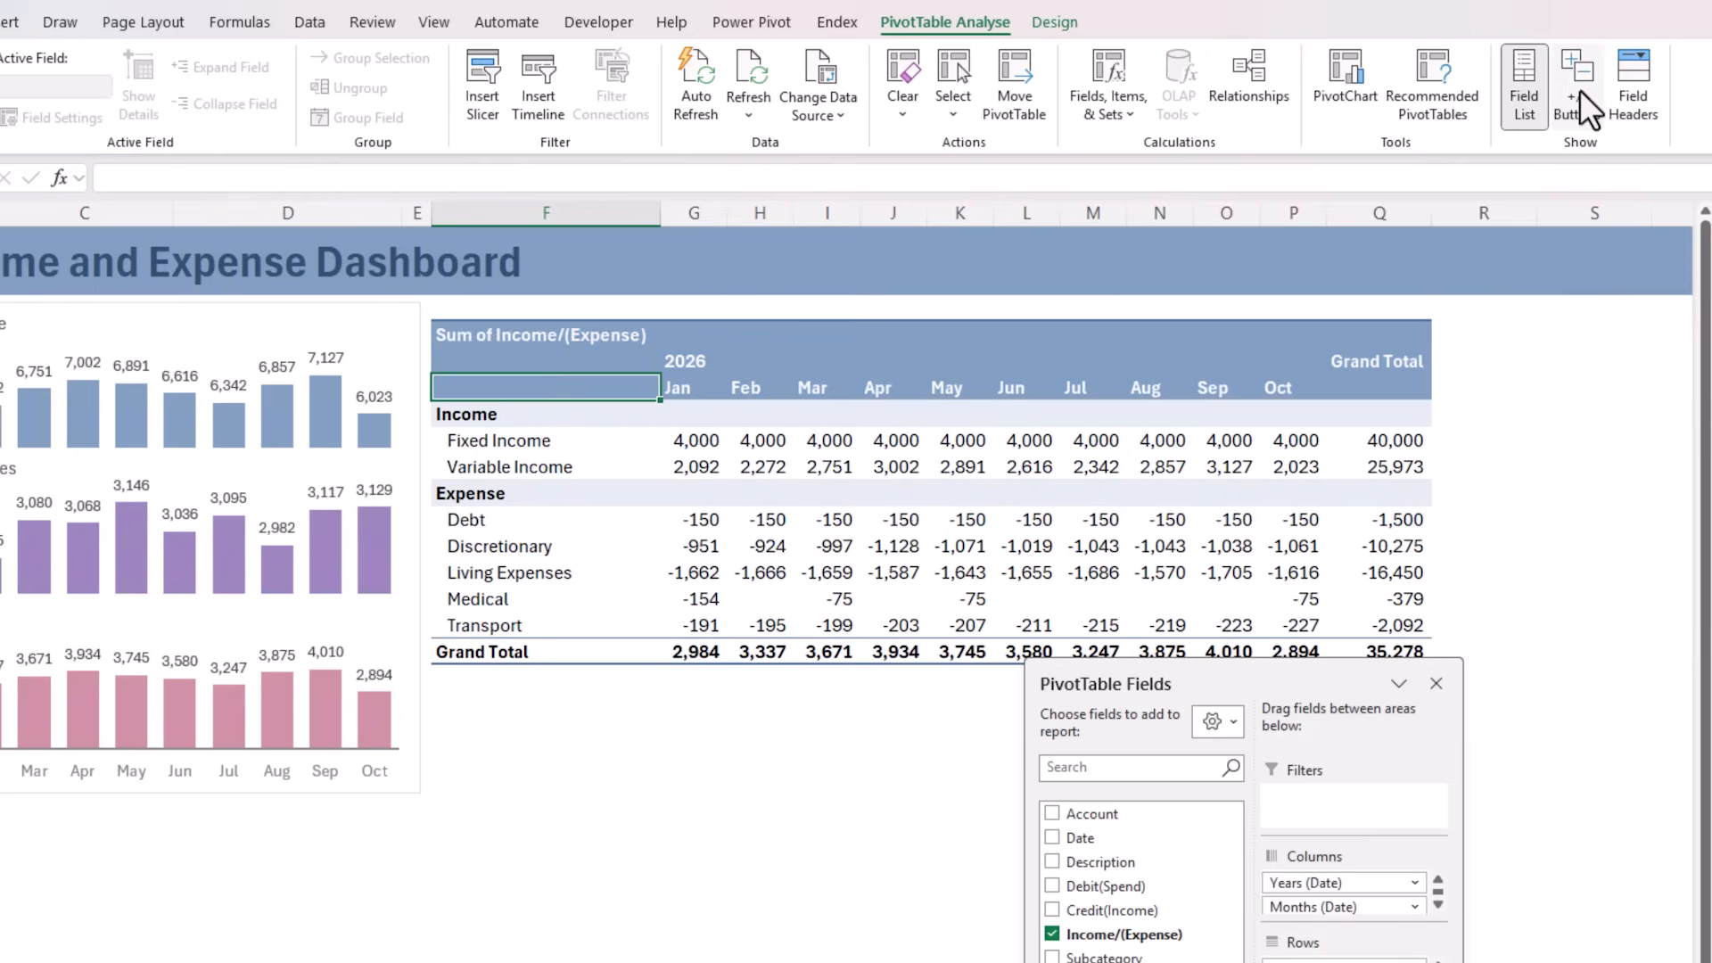
Set the Months (Date) field of the PivotTable to show items with no data
left_click(1292, 386)
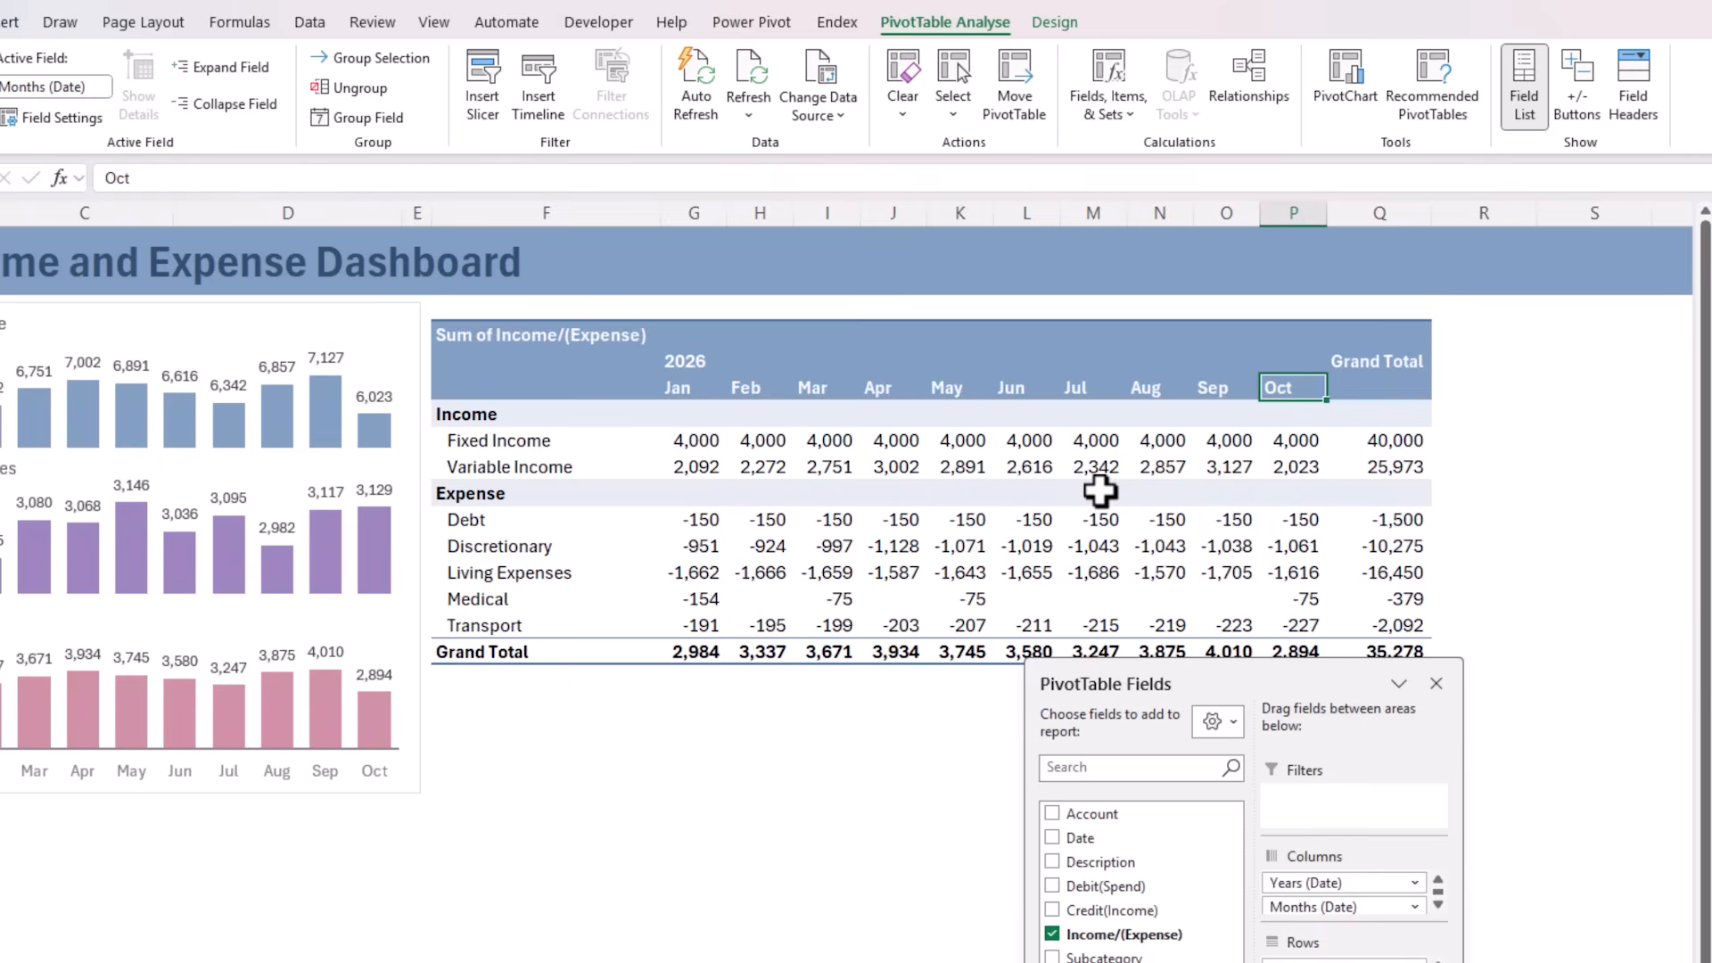
right_click(1016, 386)
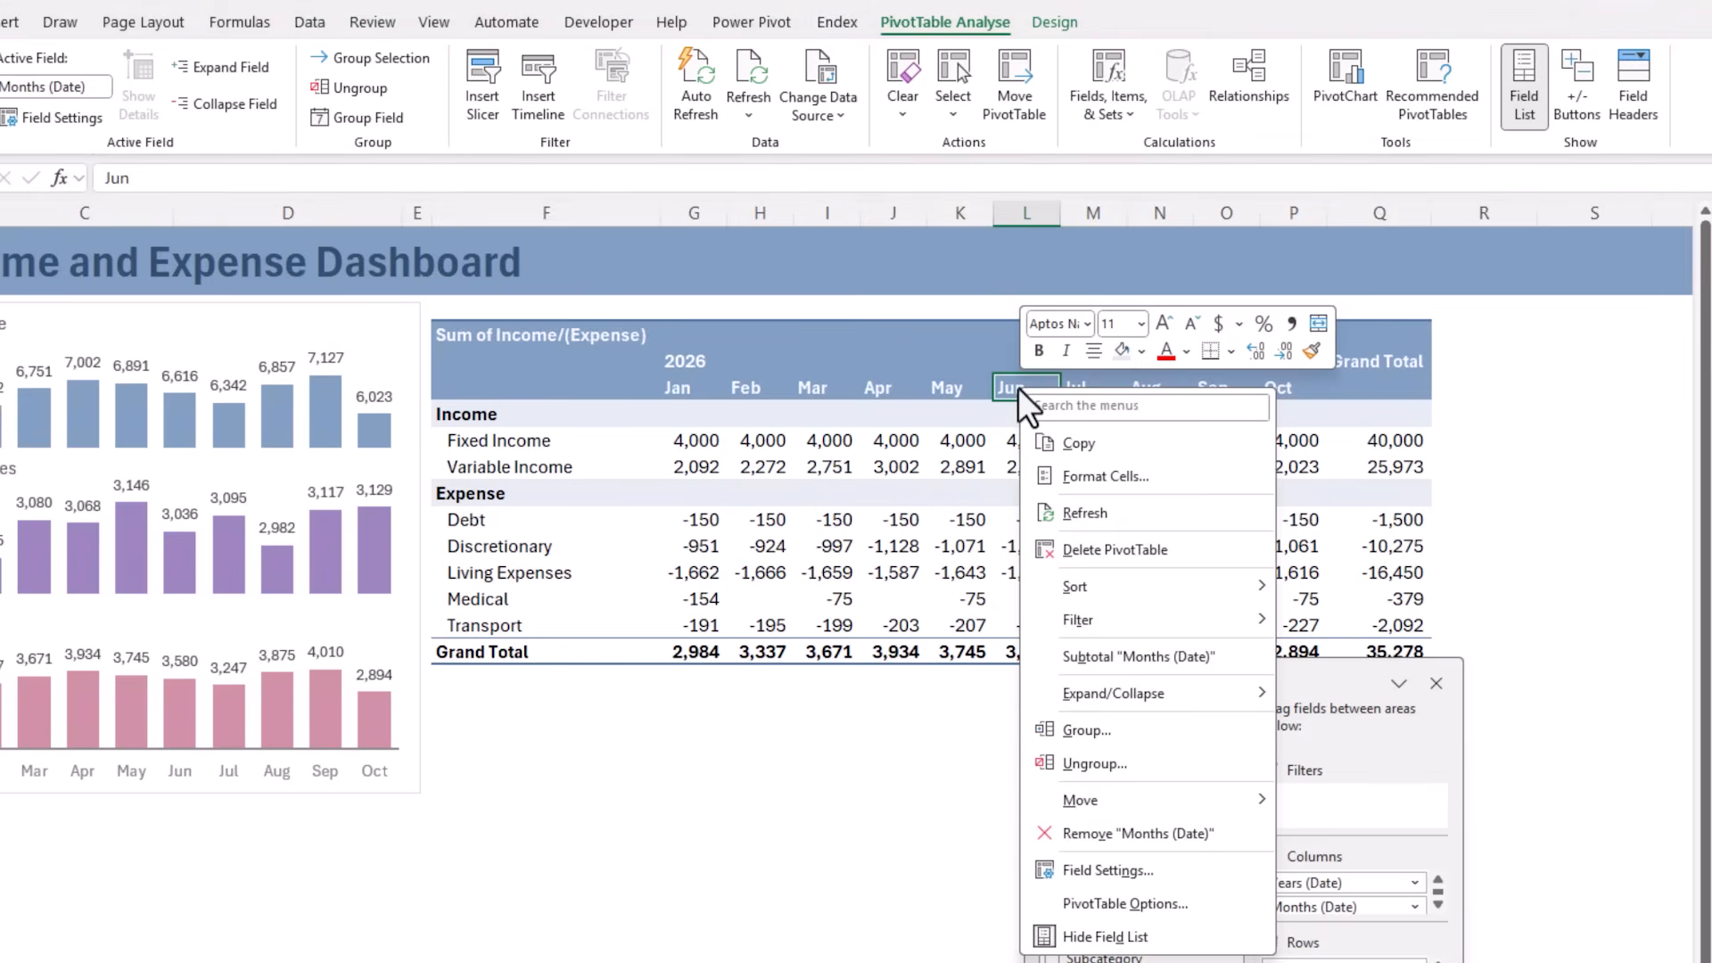
left_click(1202, 875)
left_click_drag(1132, 637, 868, 372)
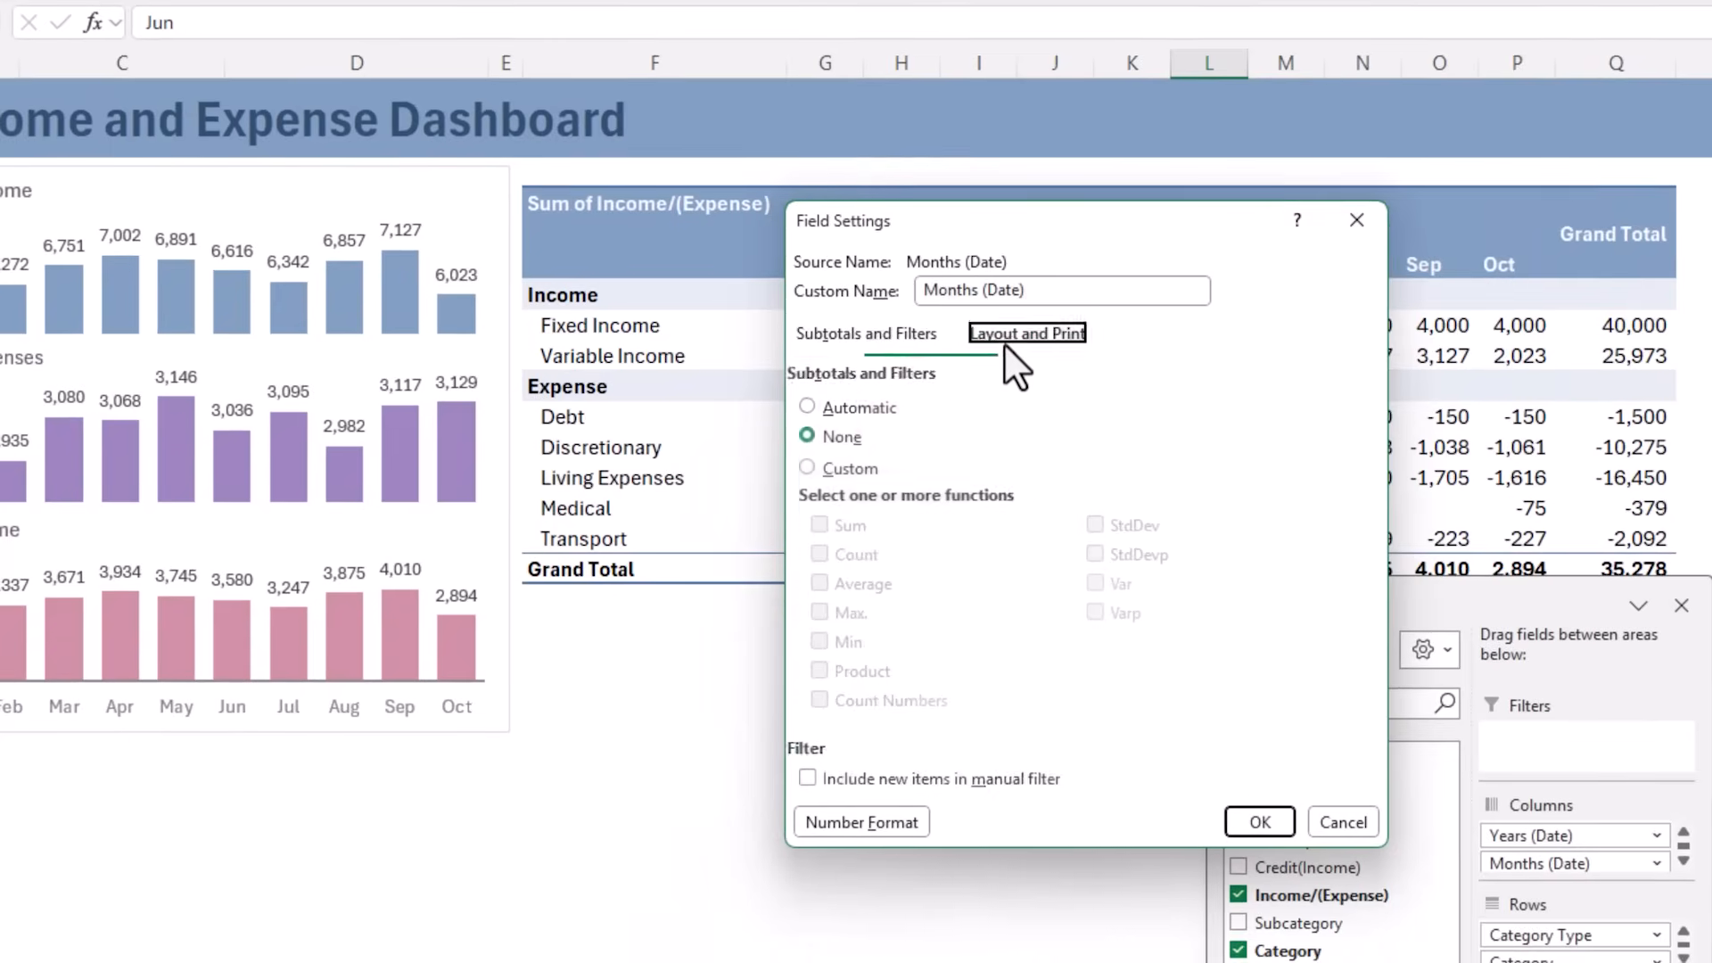
left_click(880, 481)
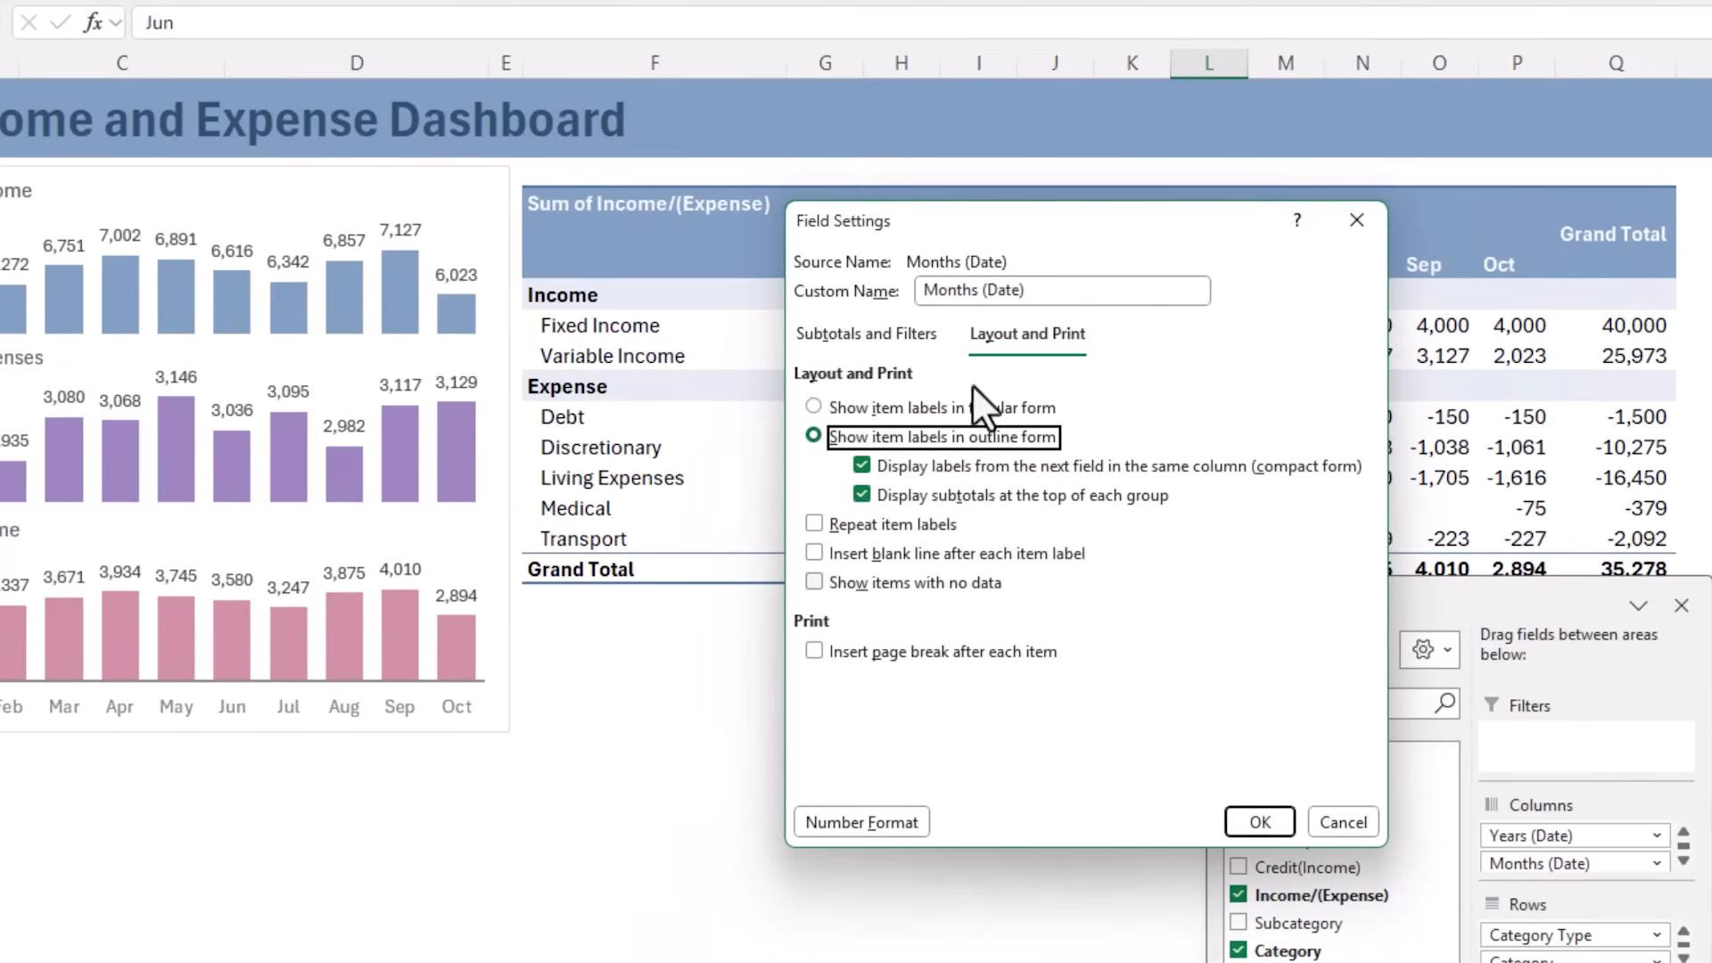
left_click(817, 584)
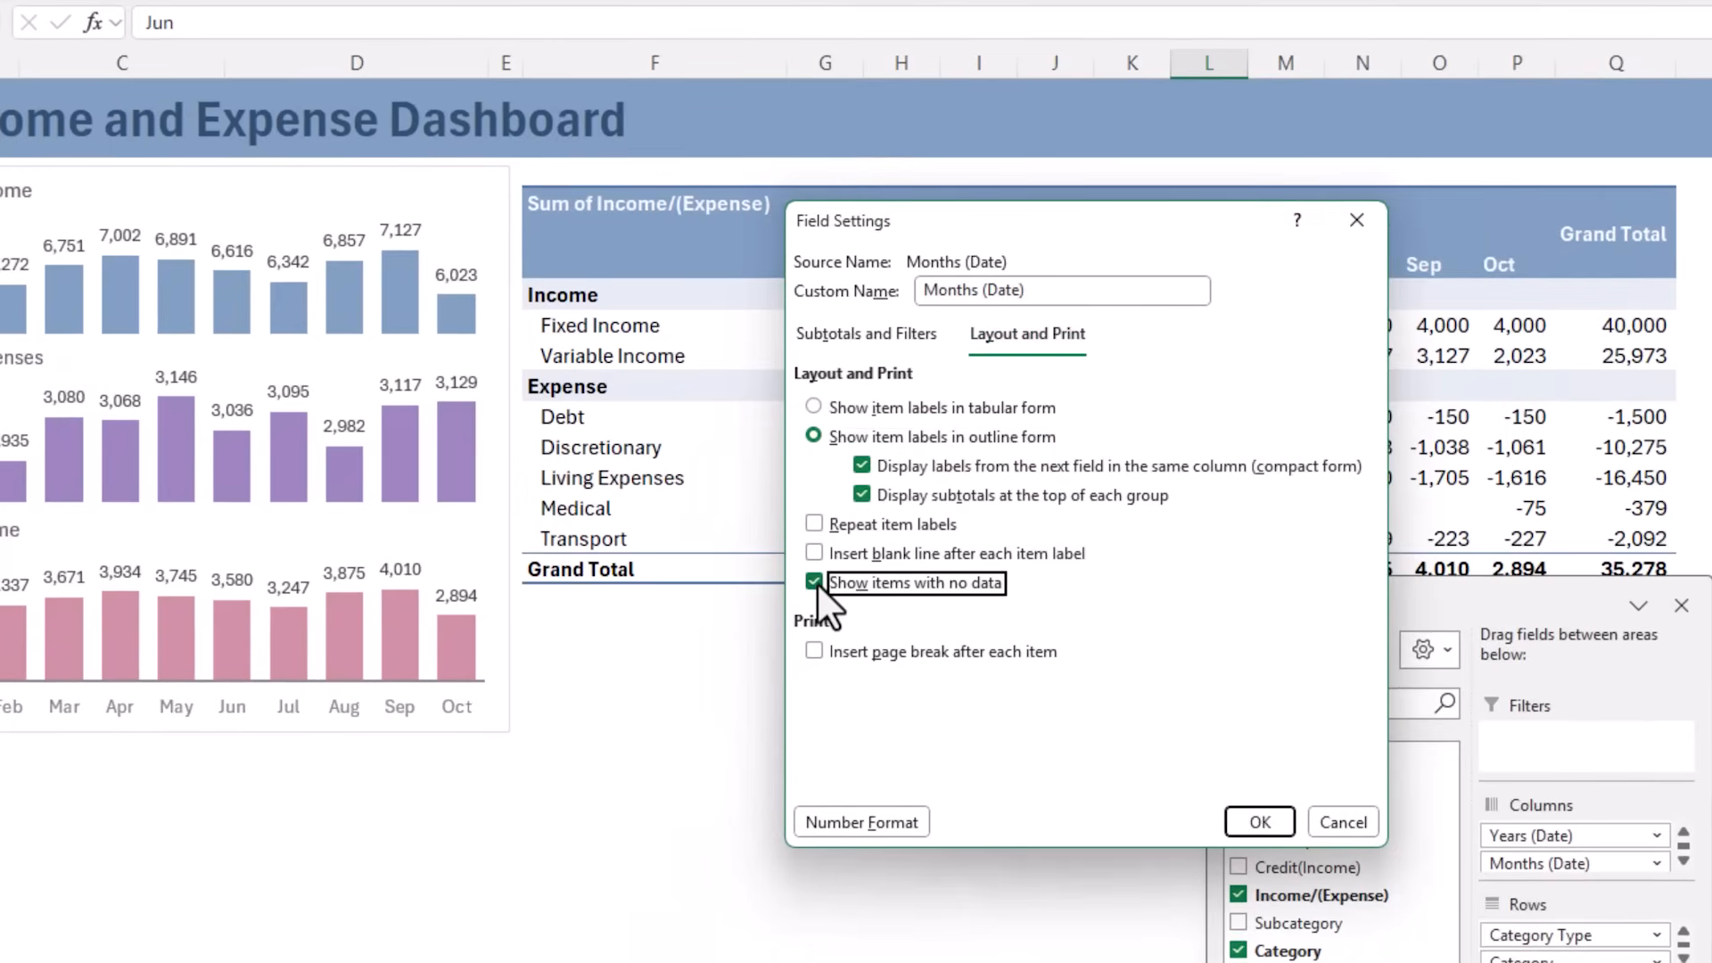
left_click(1257, 821)
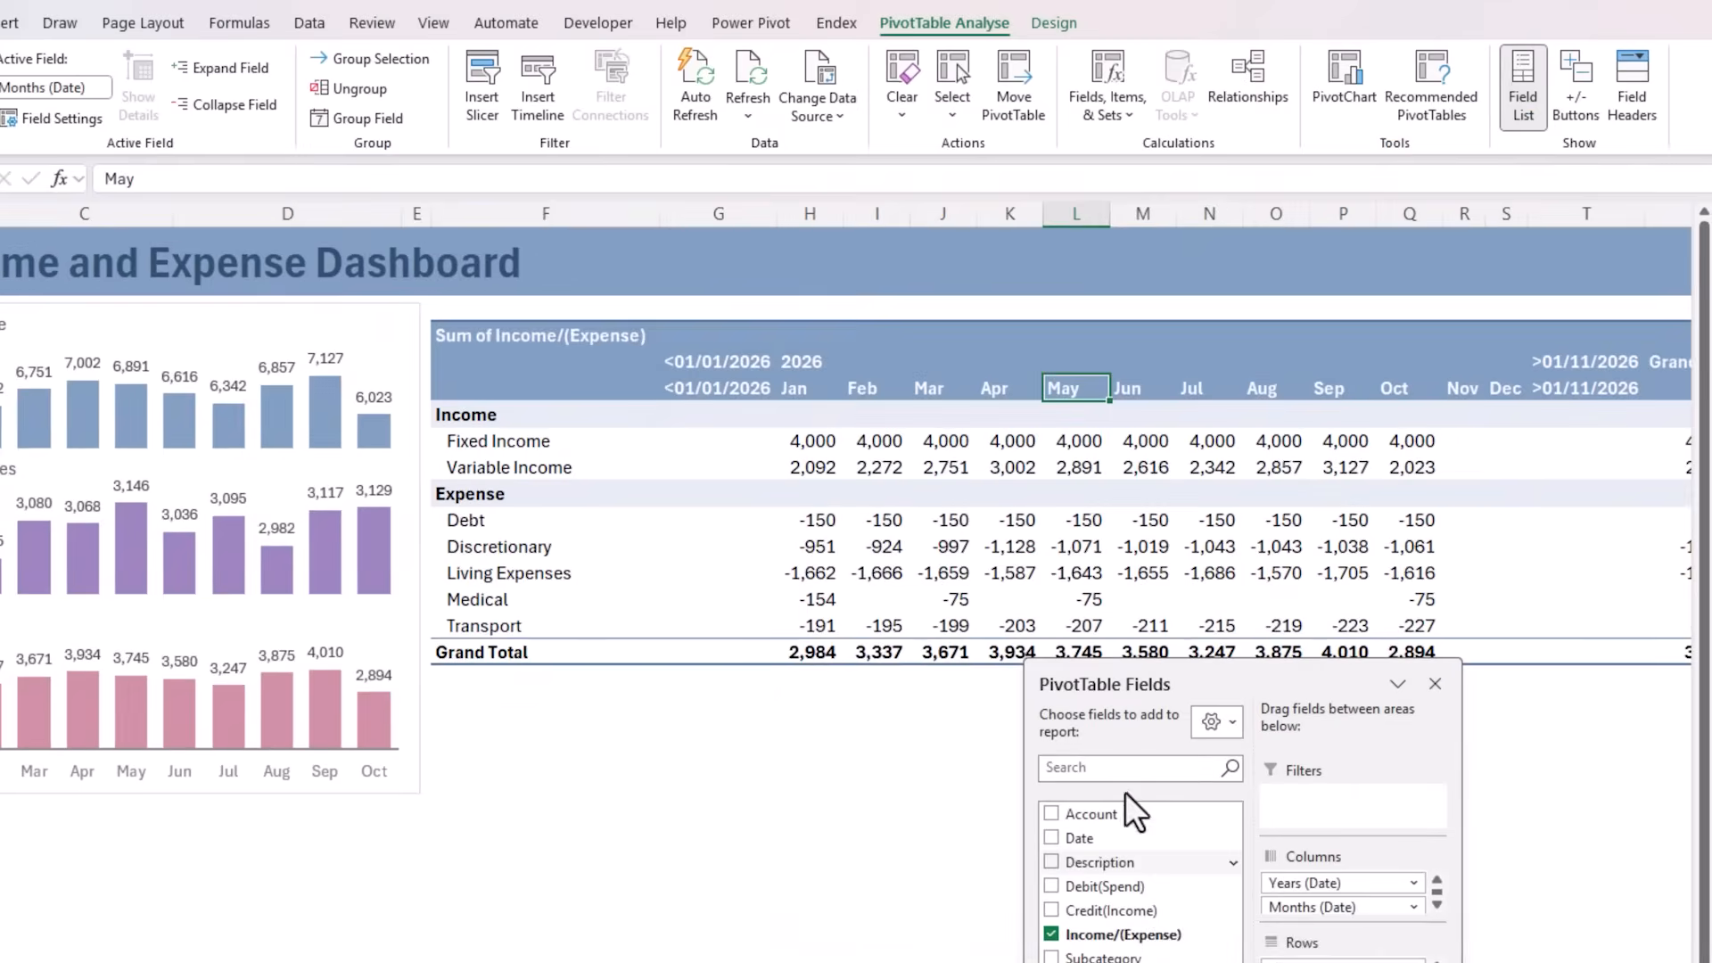
Filter the <01/01/2026 and >01/11/2026 items out of the PivotTable's Months (Date) column labels, leaving the field headers hidden
left_click(1462, 390)
left_click(1507, 390)
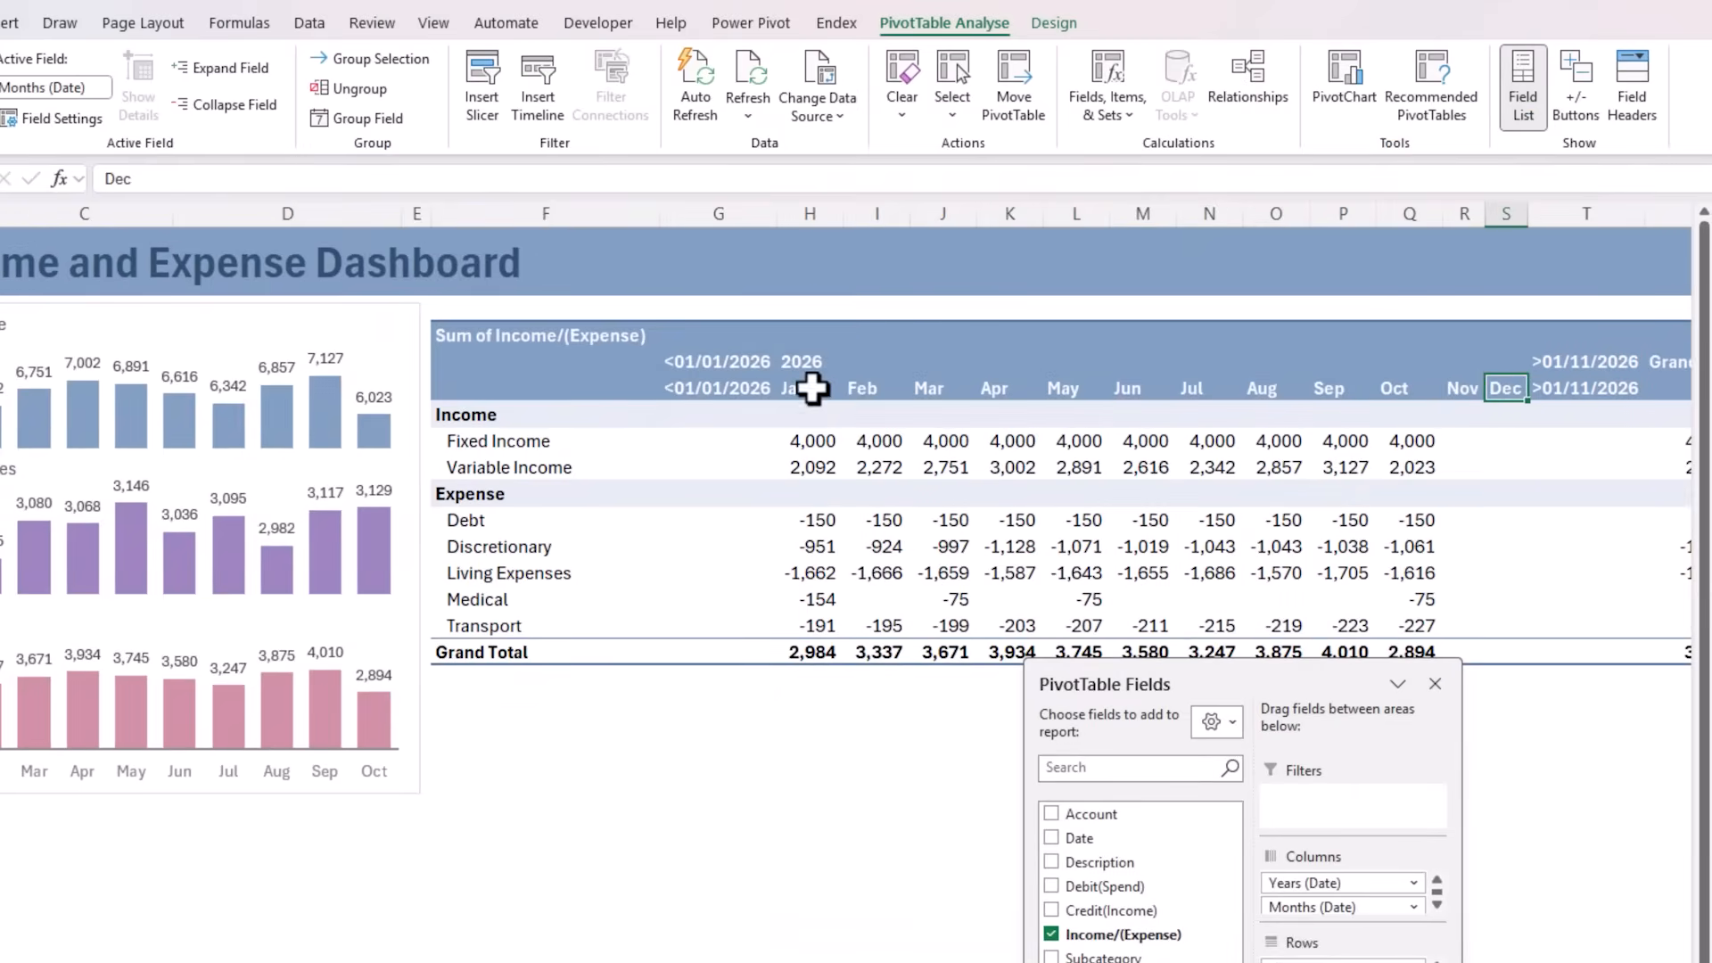
left_click(737, 389)
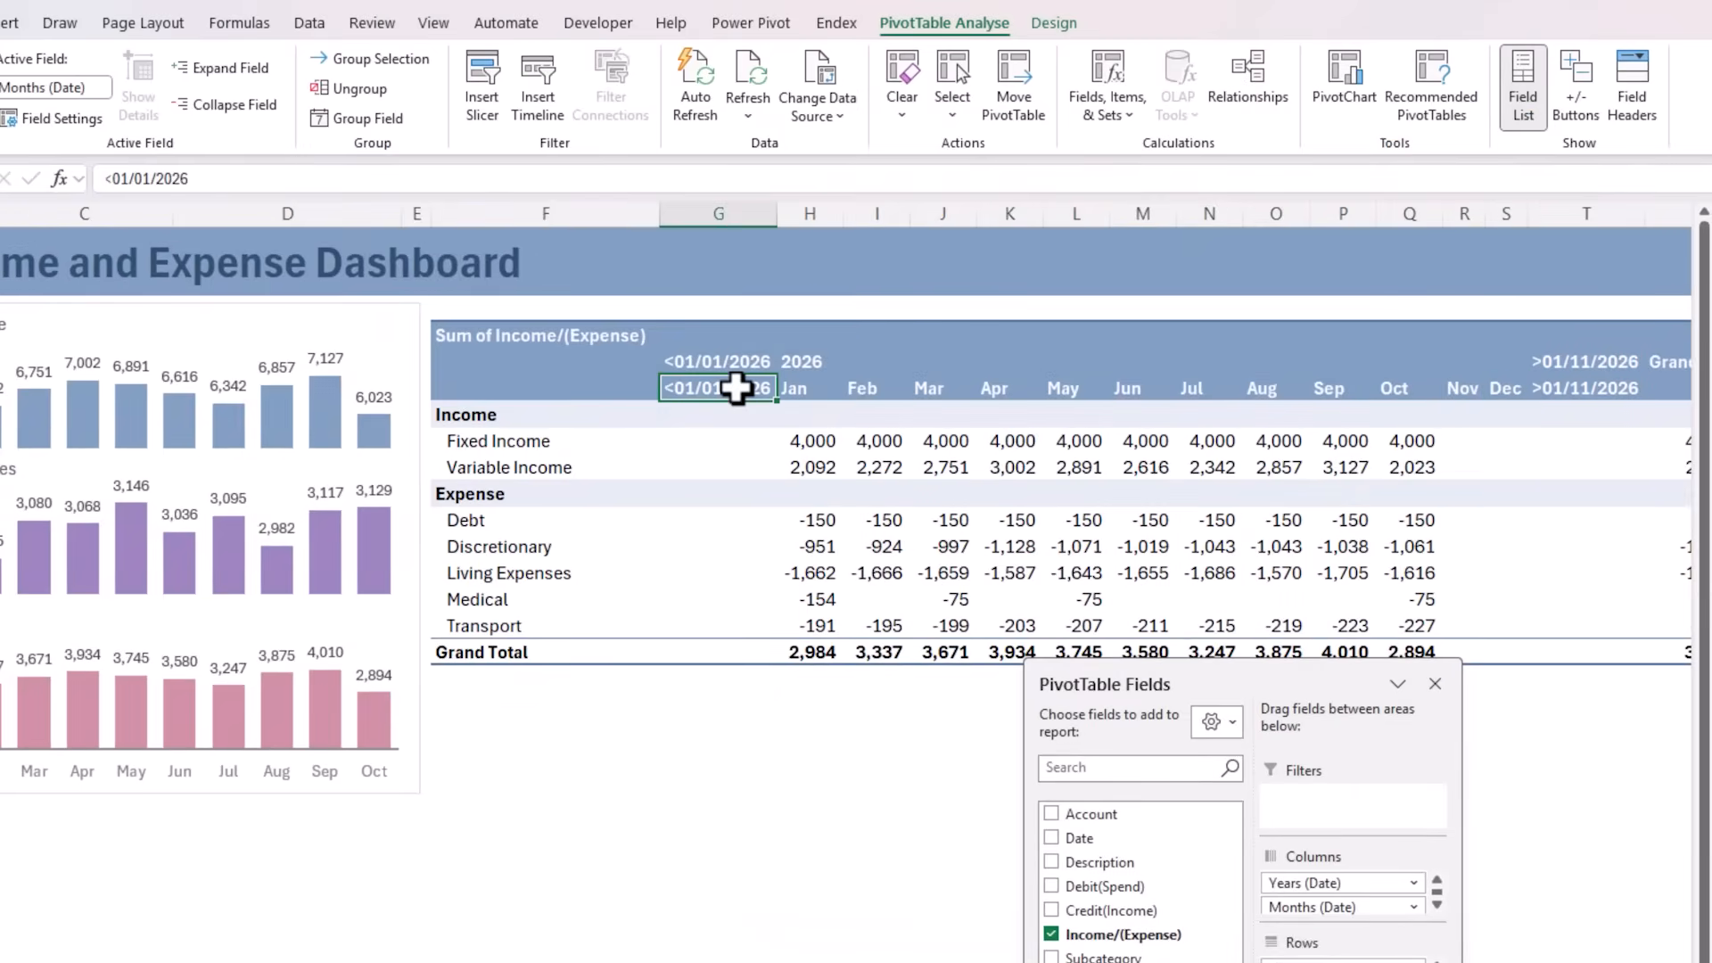
left_click(1584, 389)
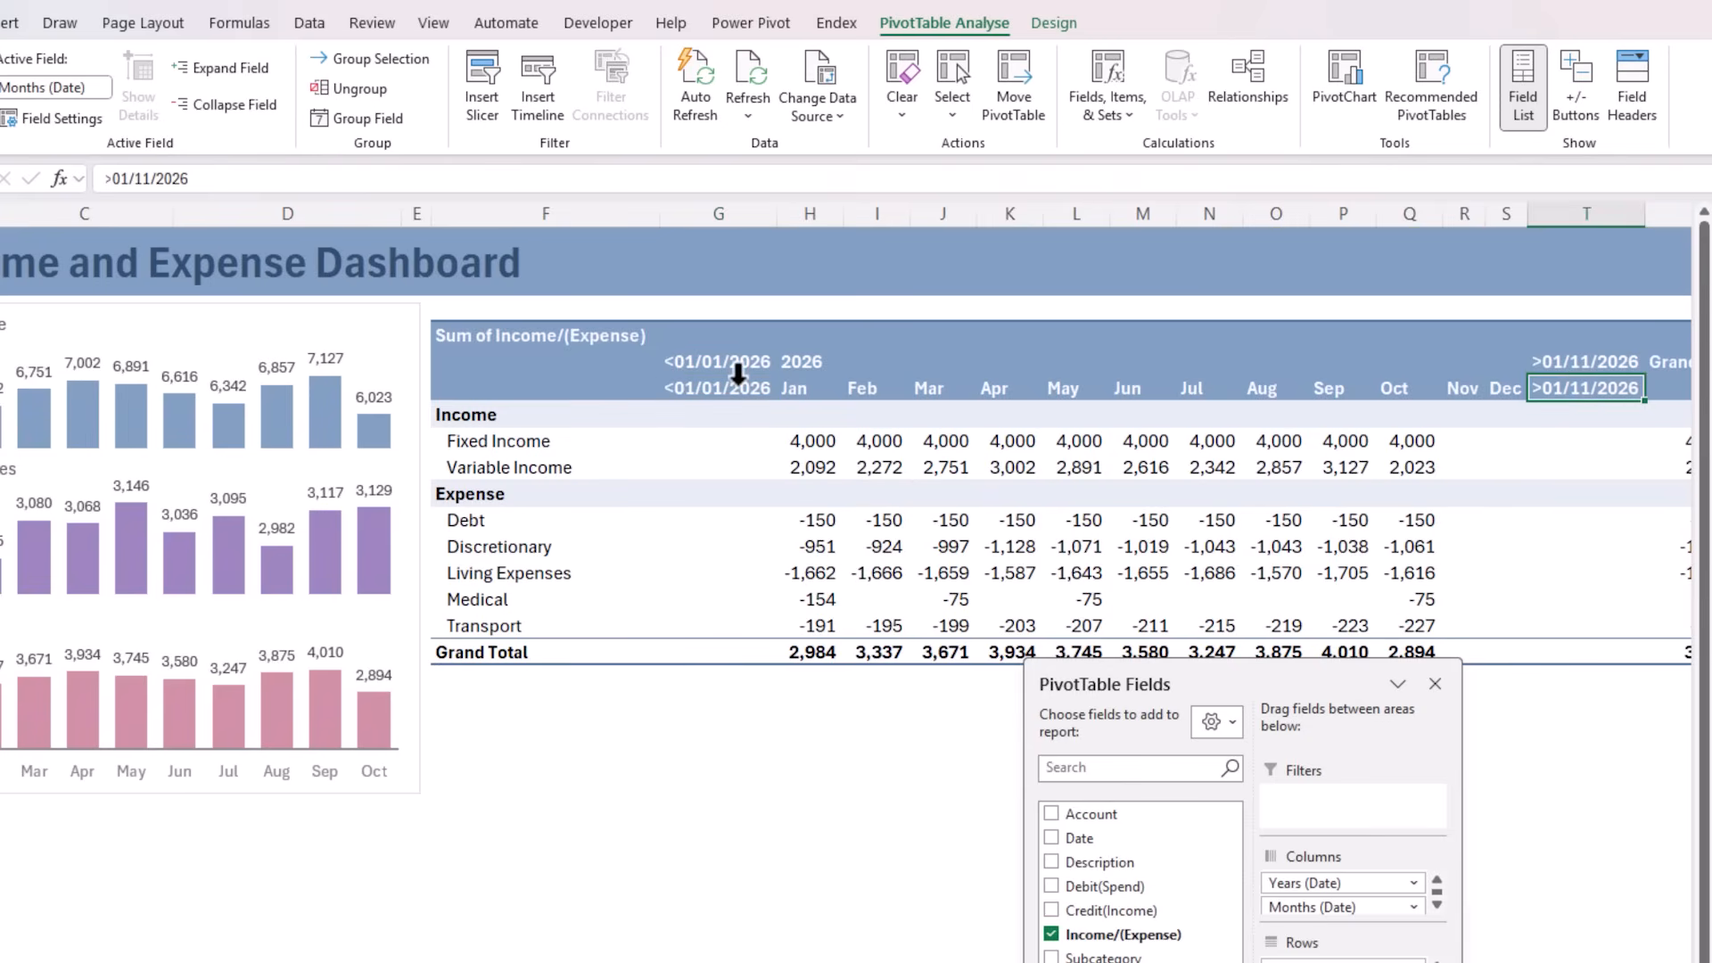
left_click(1632, 85)
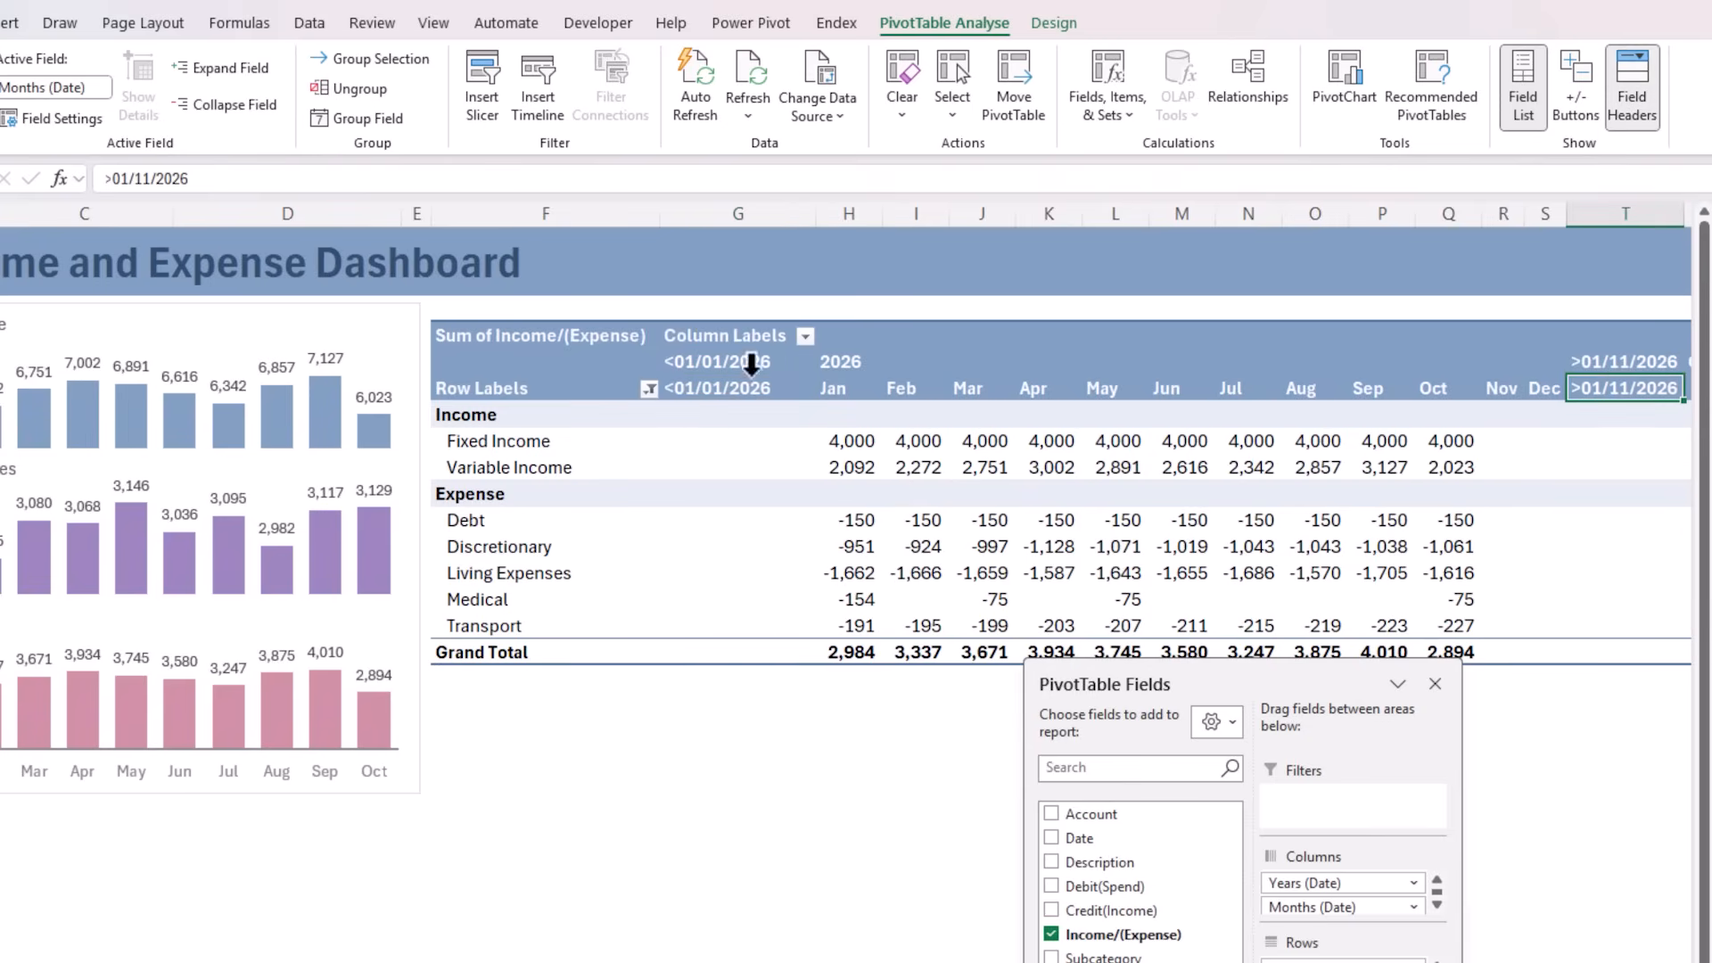
left_click(802, 339)
left_click(575, 677)
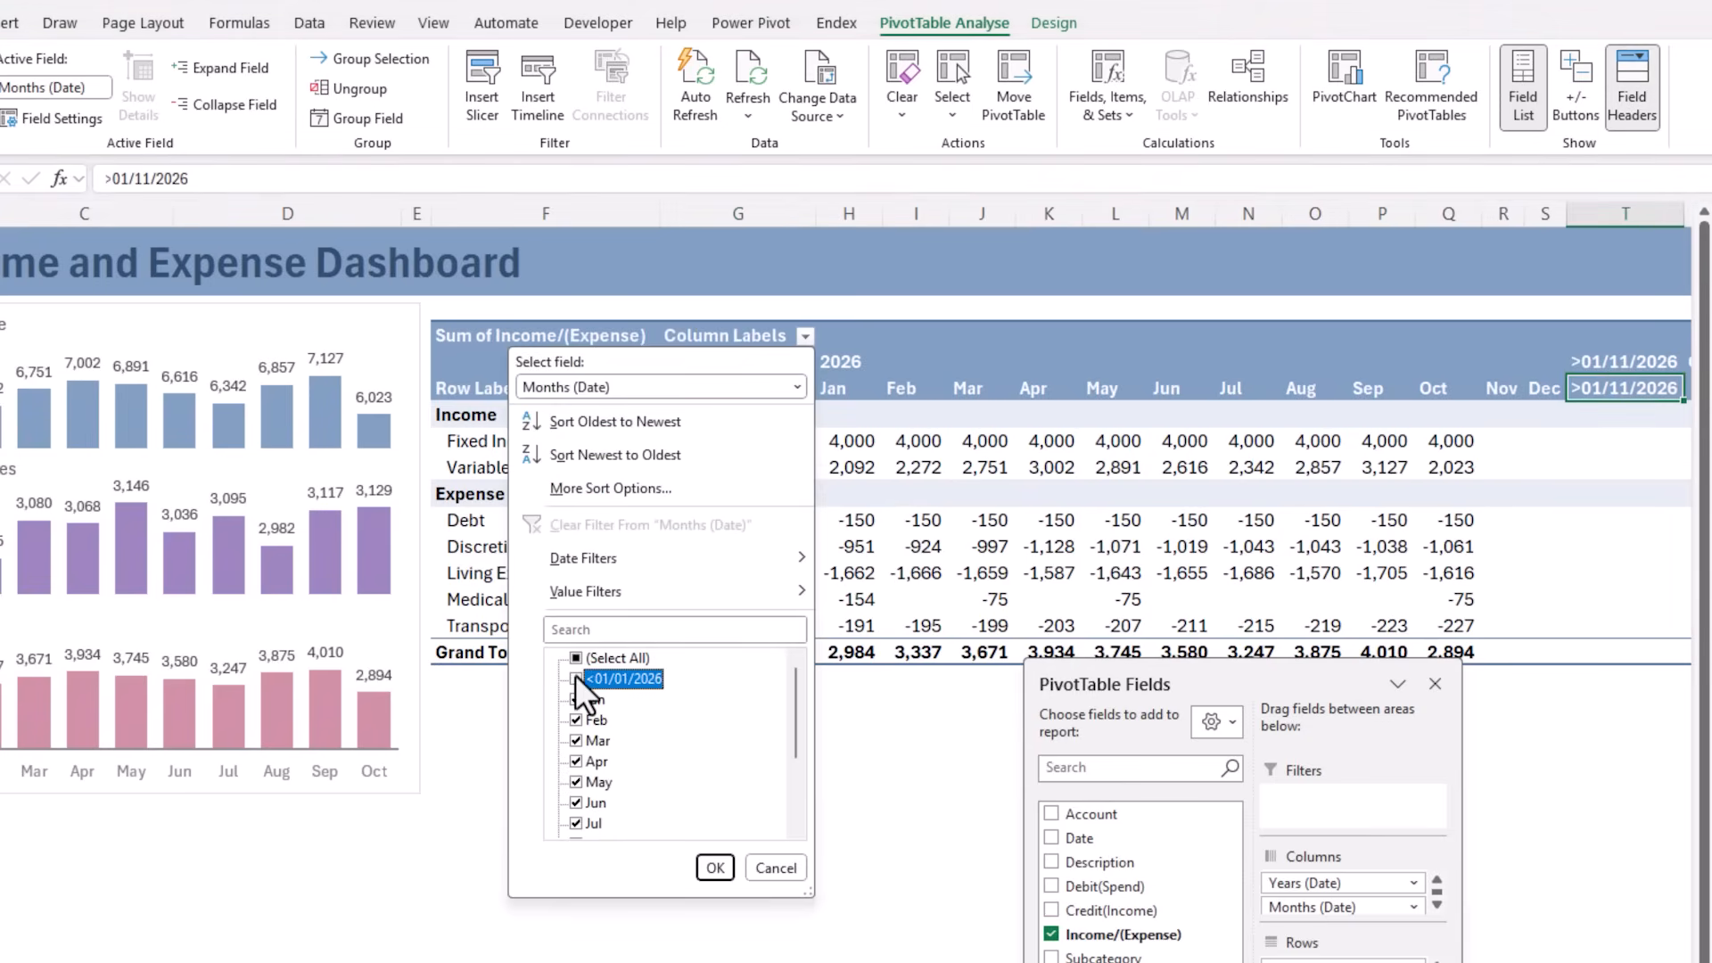
scroll(795, 706, "down", 3)
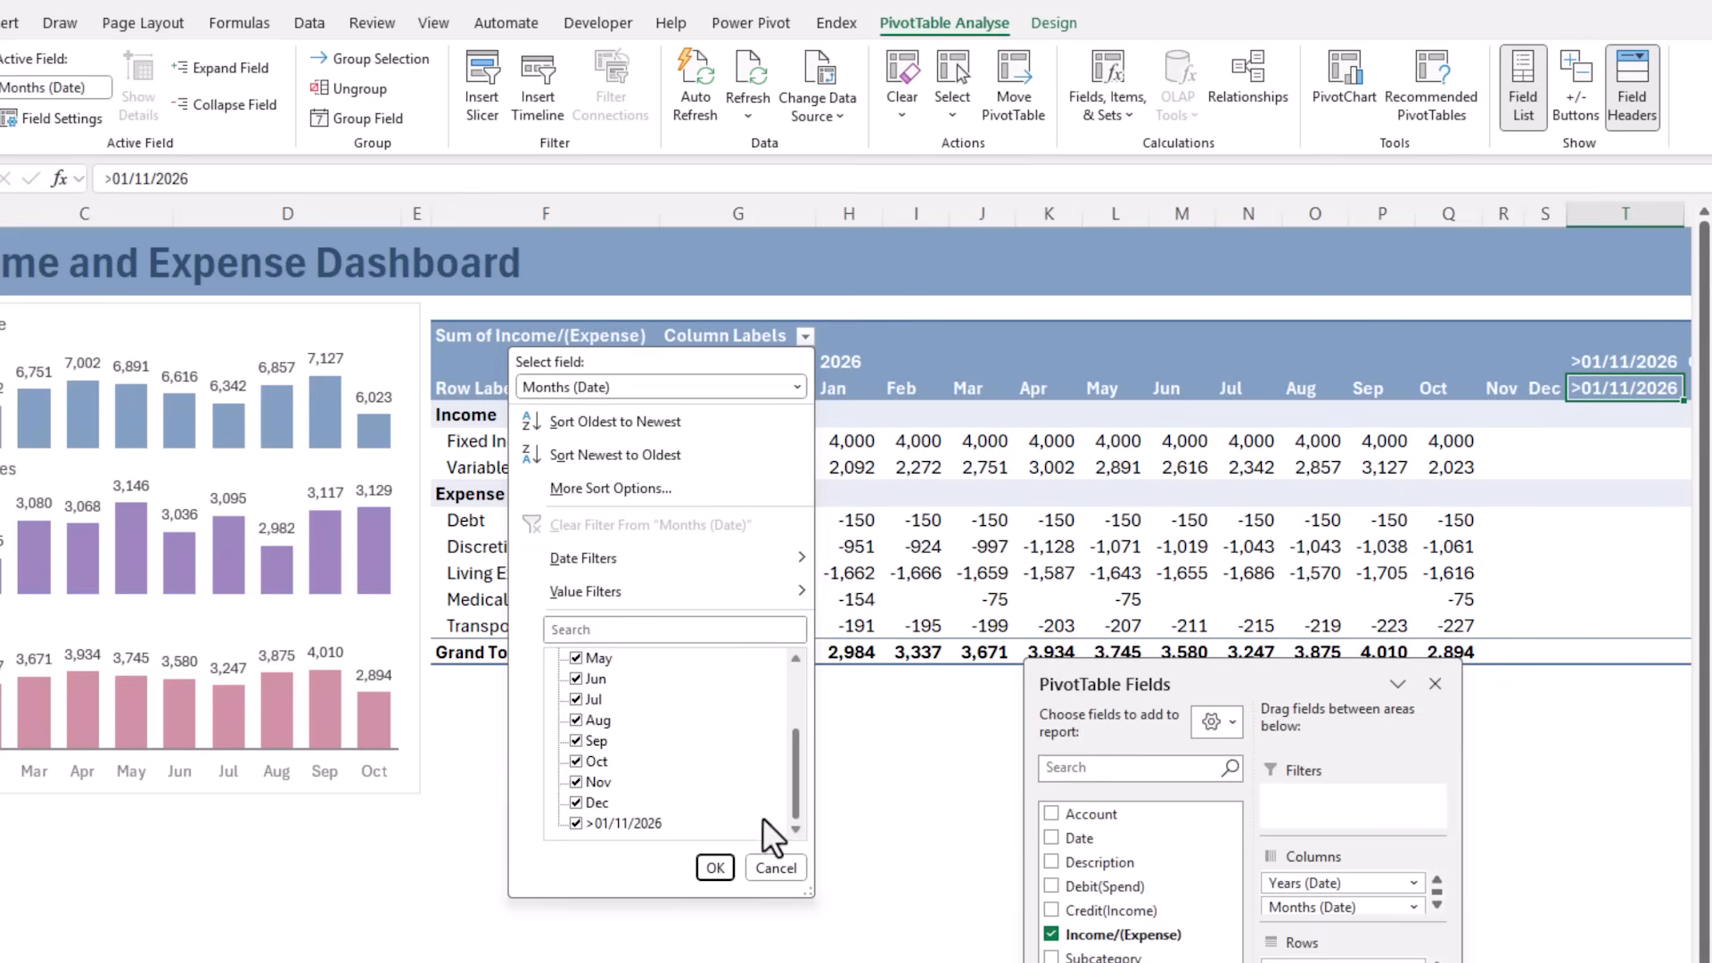
left_click(576, 823)
left_click(715, 868)
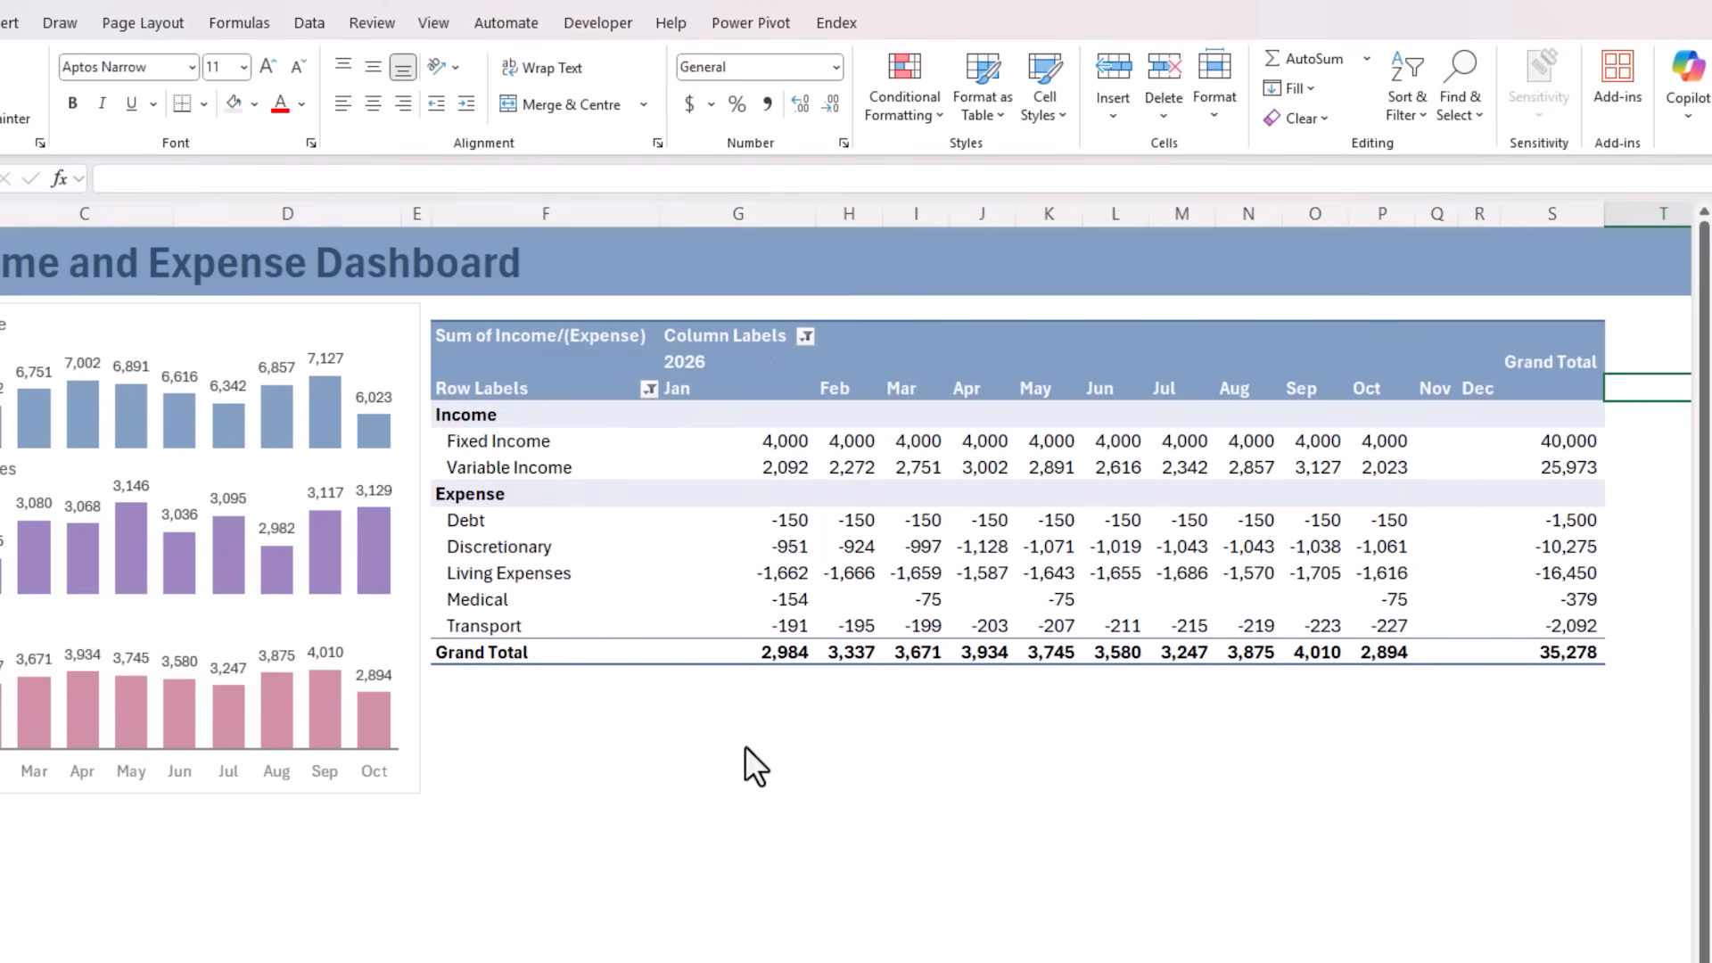
left_click(866, 382)
left_click(1628, 100)
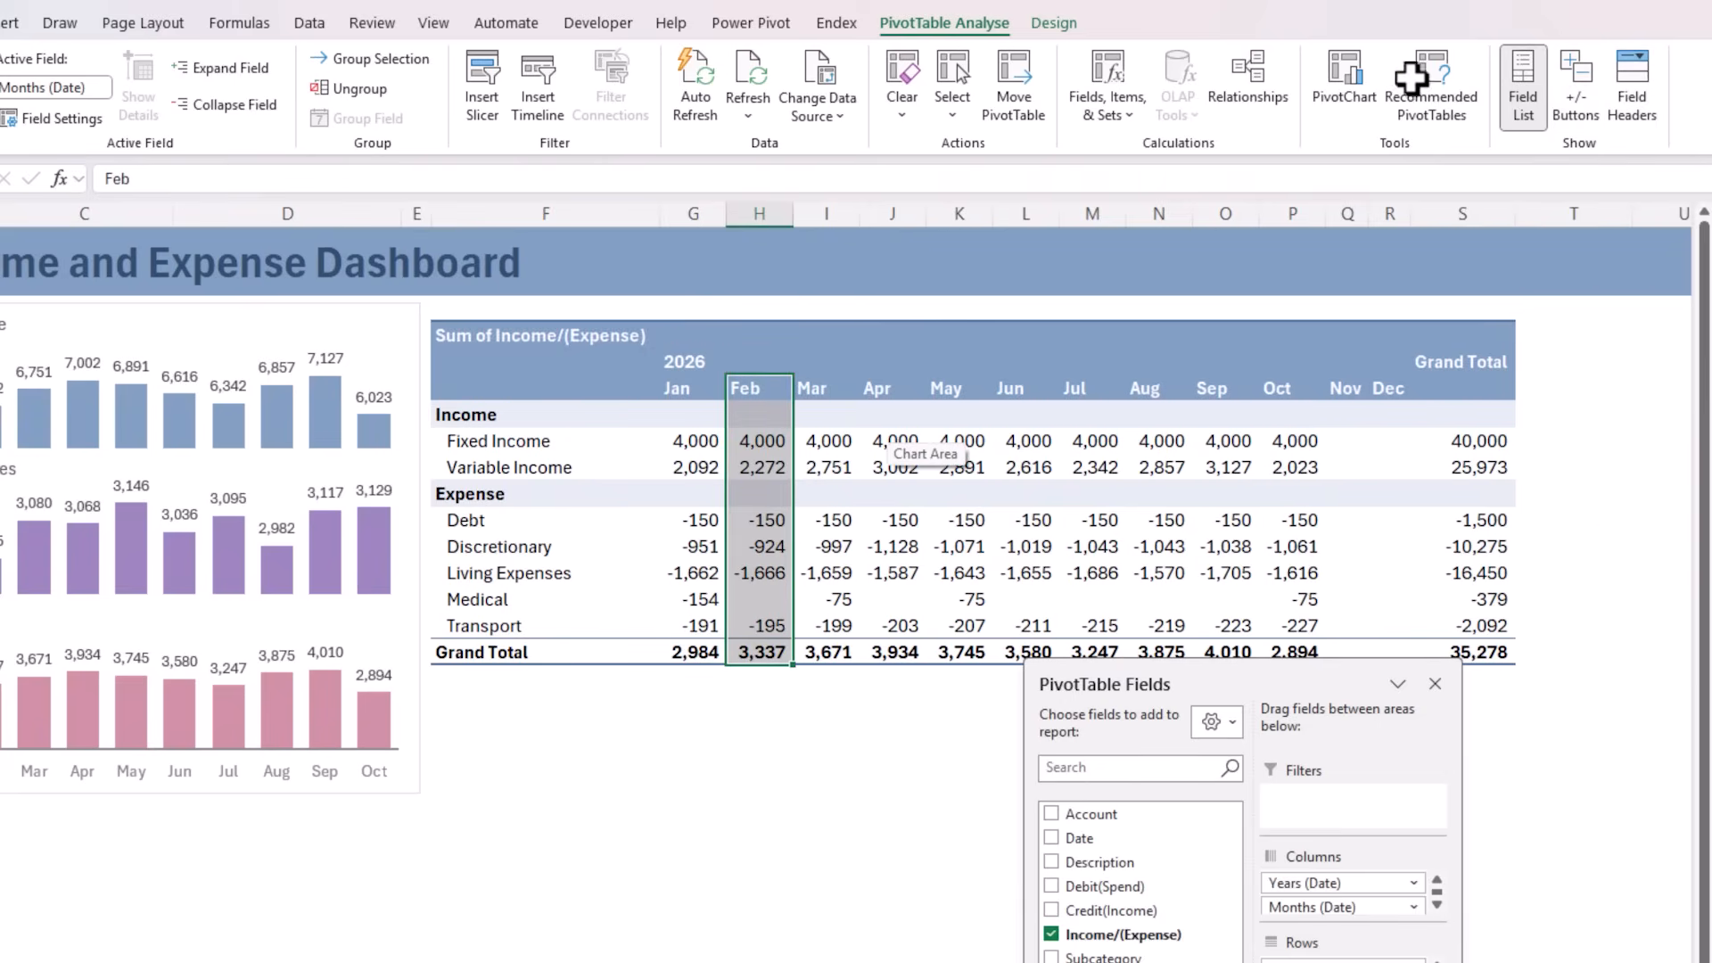
Show all PivotTable subtotals at the bottom of each group and turn off the Row Headers style option
left_click(1051, 18)
left_click(53, 112)
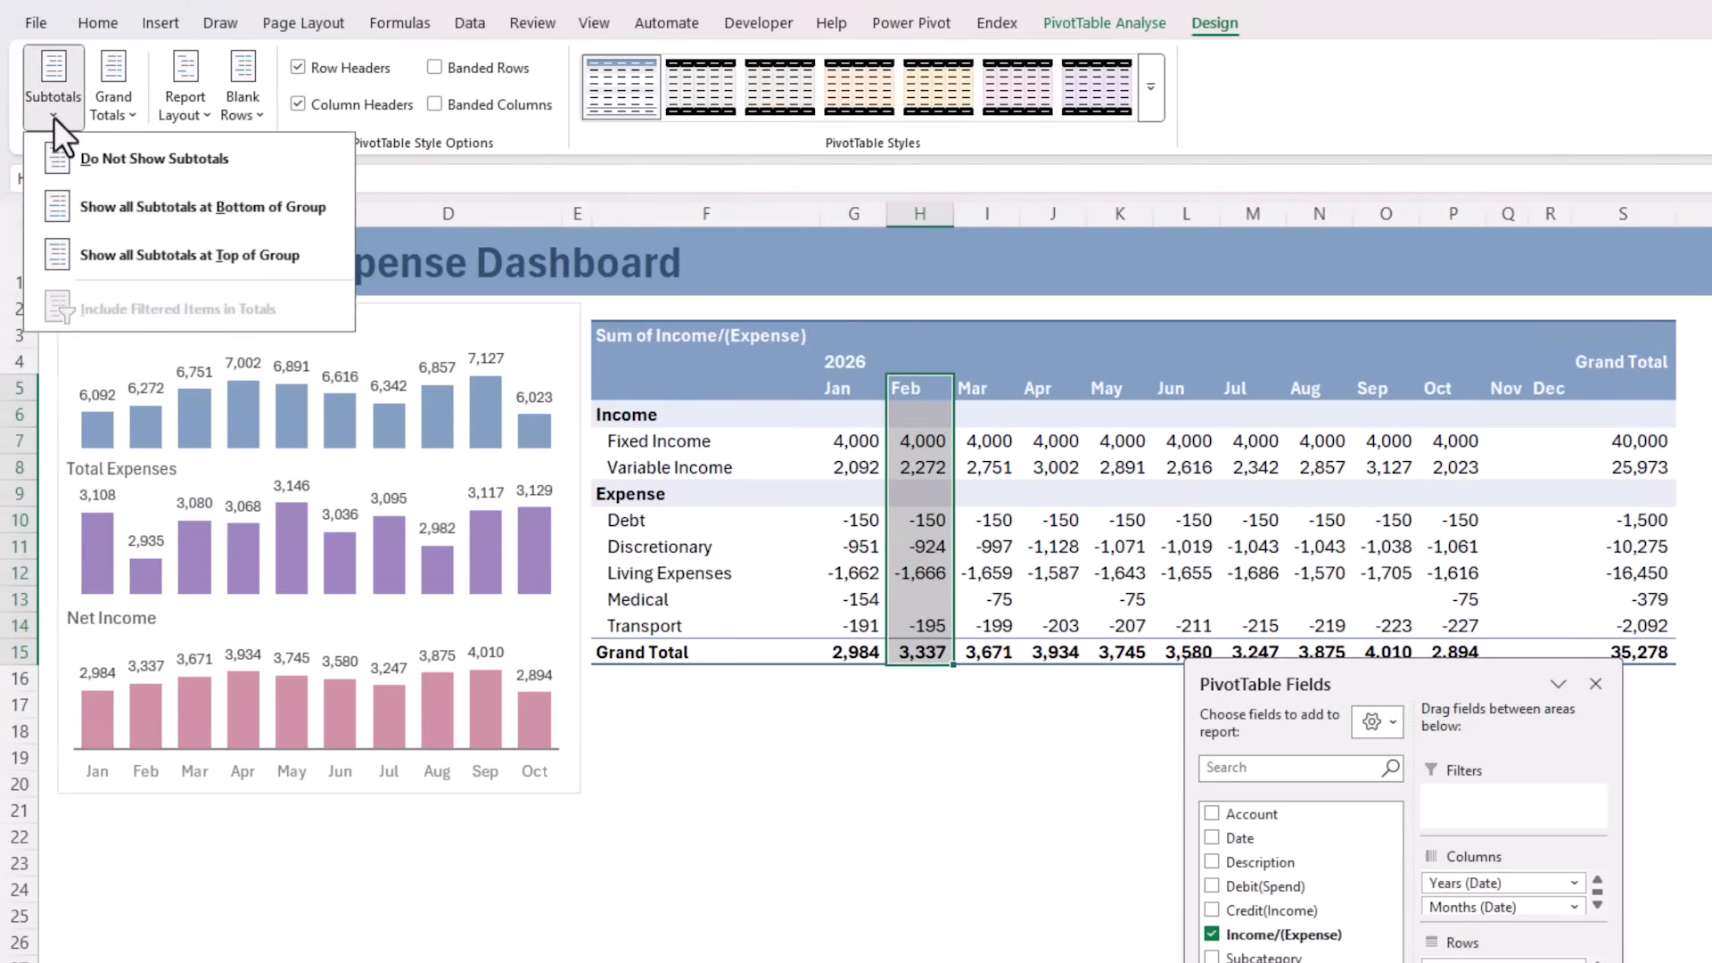
left_click(52, 205)
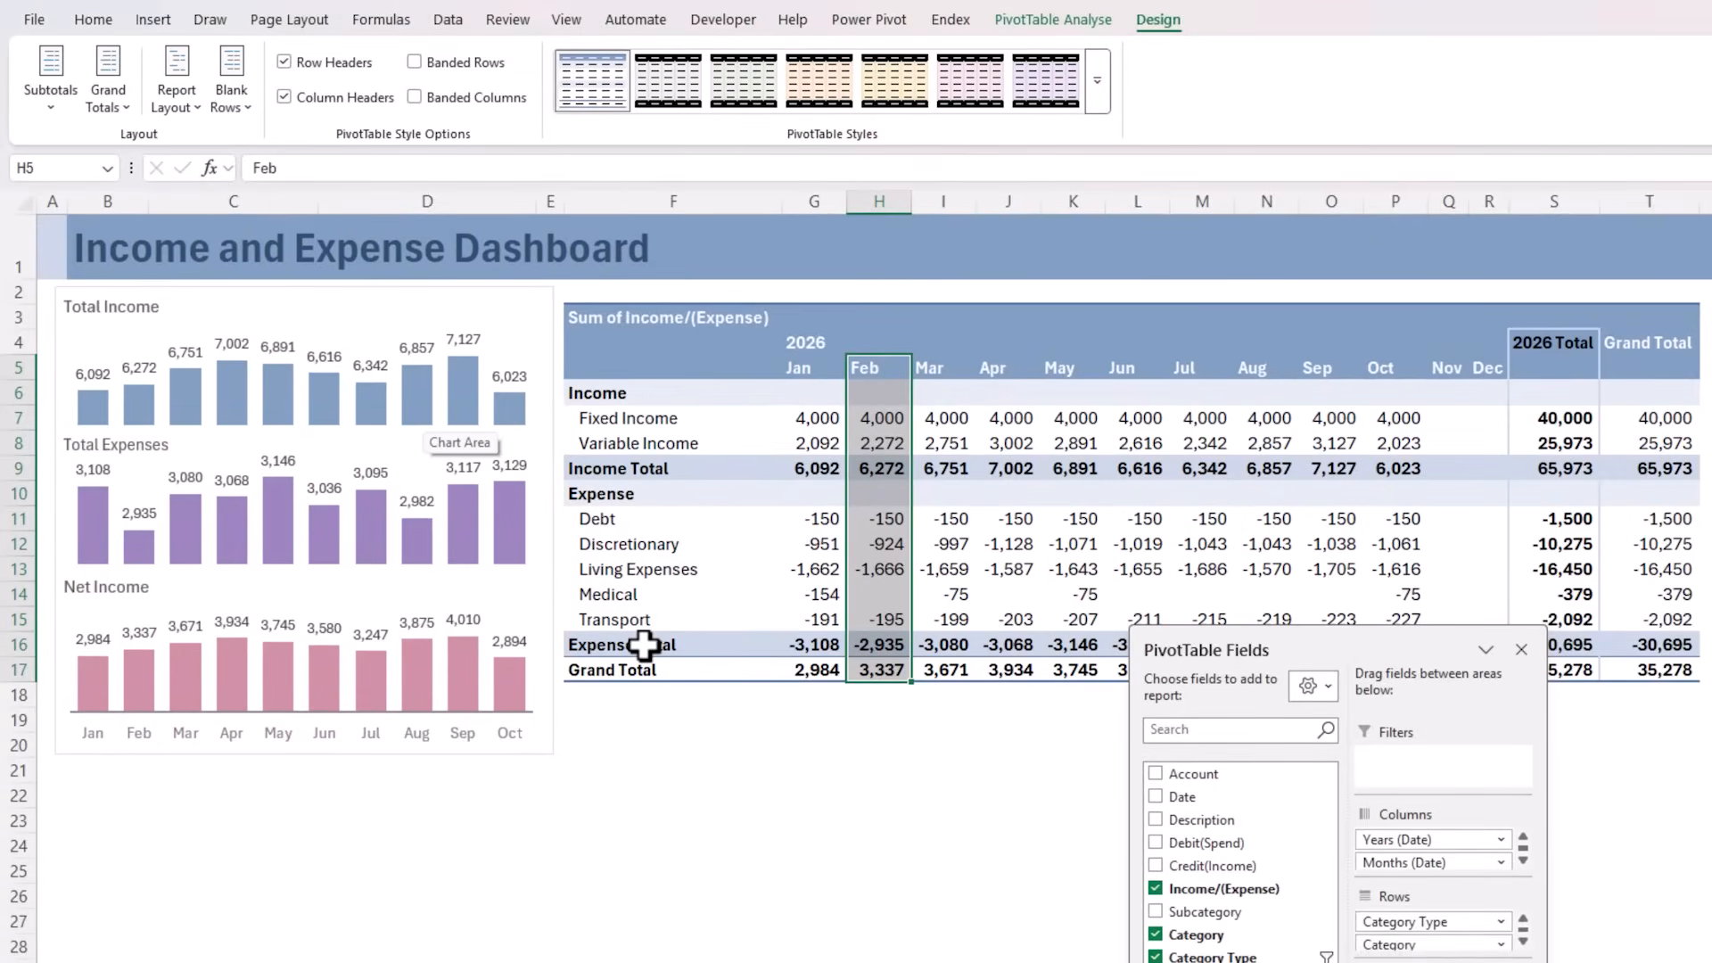
left_click(284, 61)
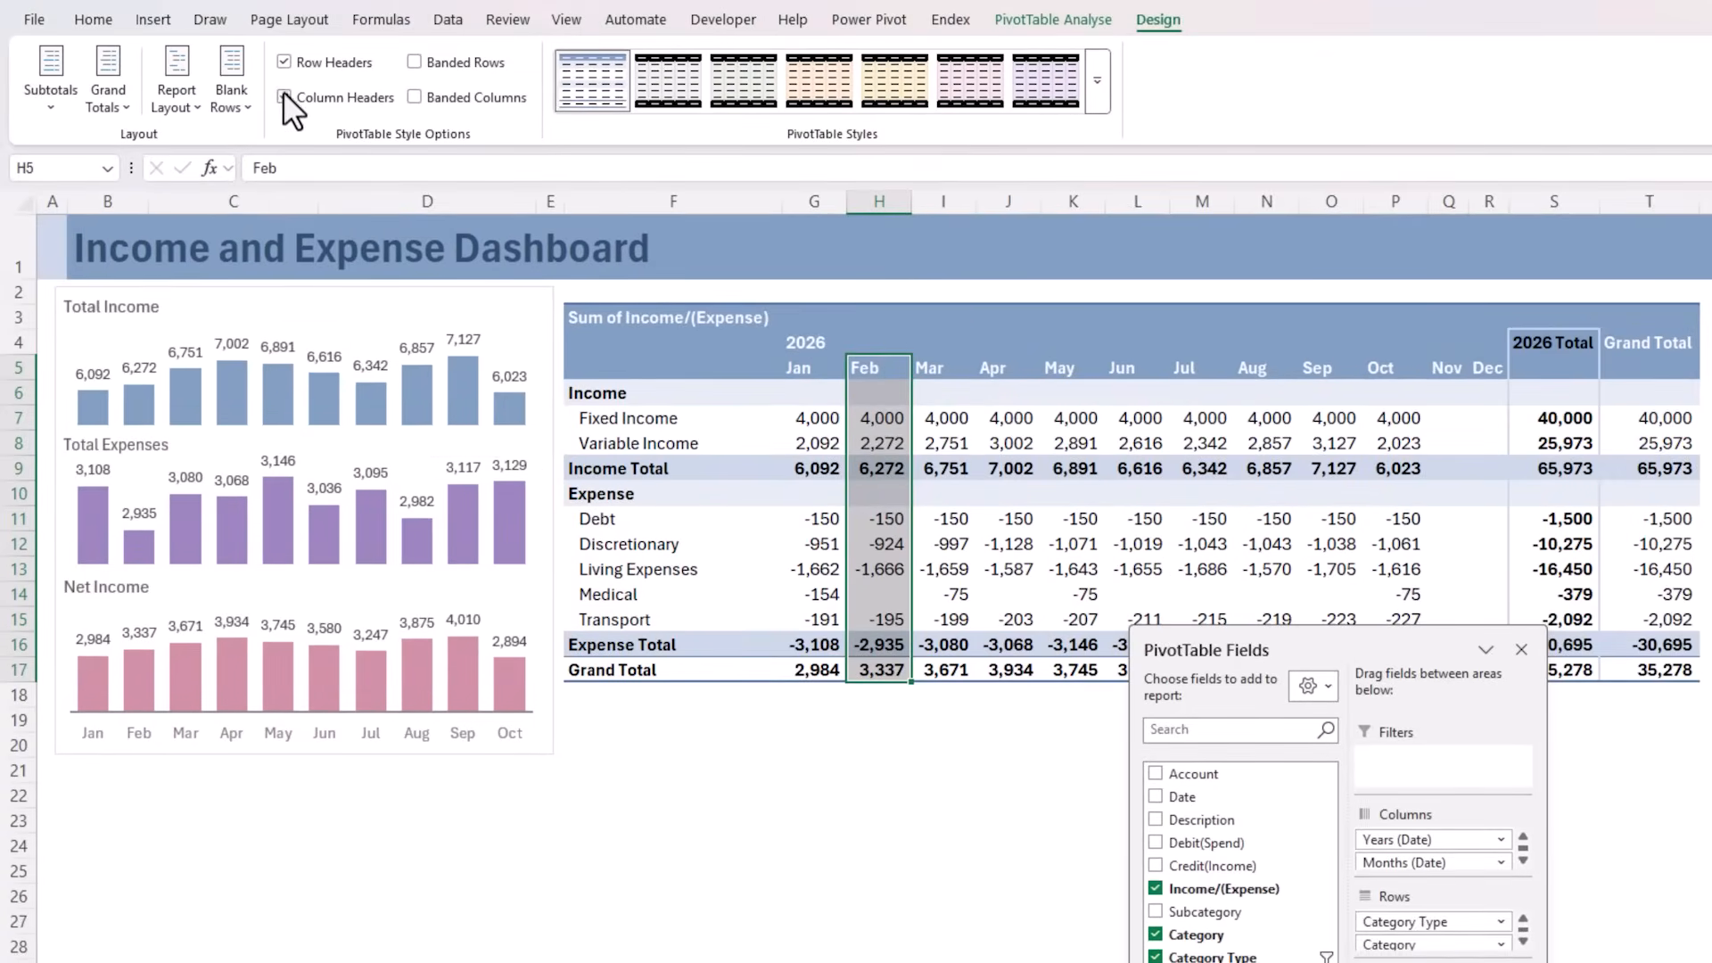
left_click(916, 749)
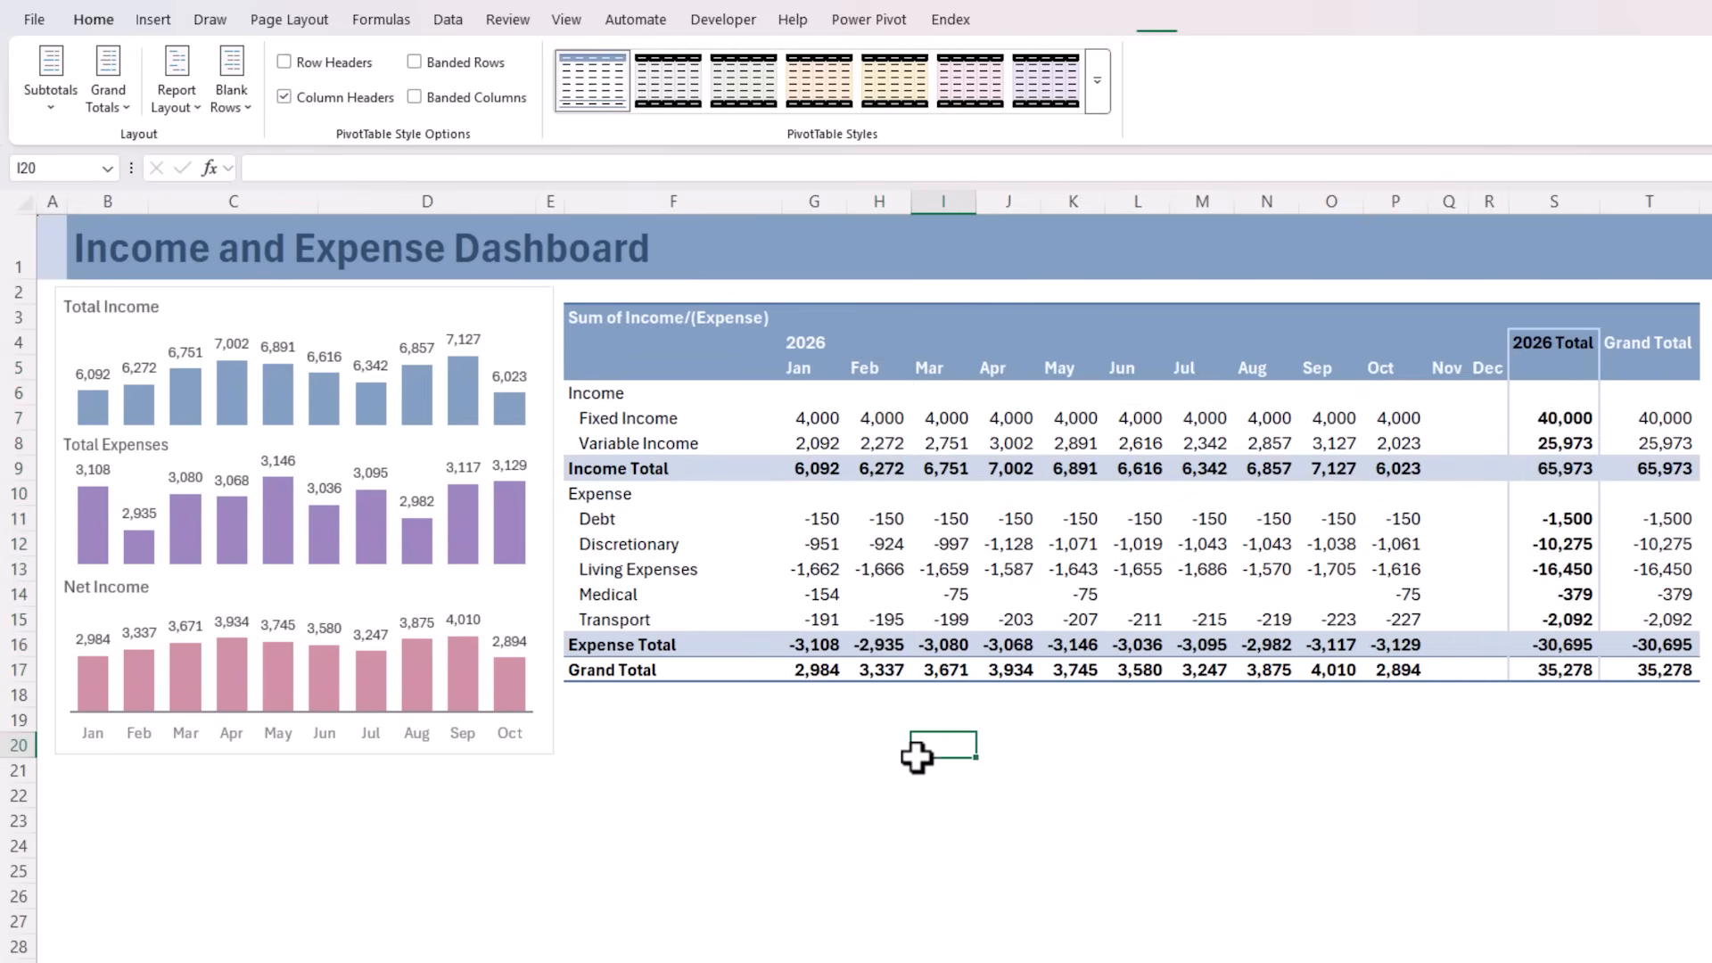
Remove the Years (Date) subtotal column from the PivotTable
left_click(1550, 349)
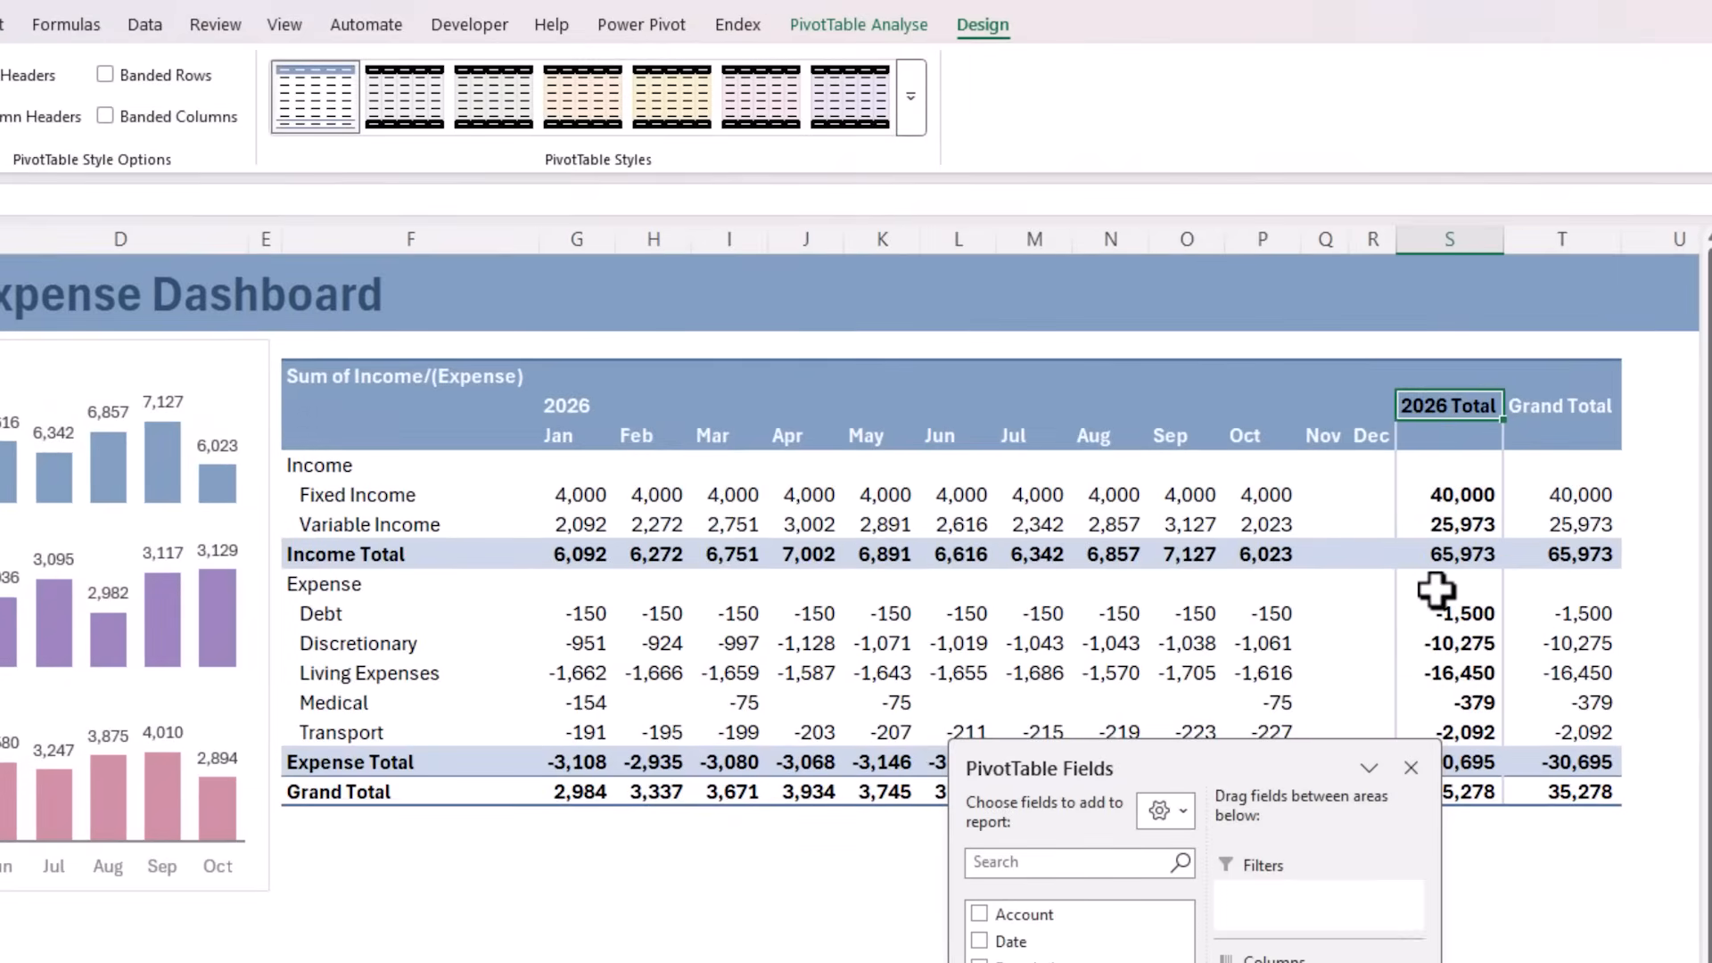
right_click(1453, 407)
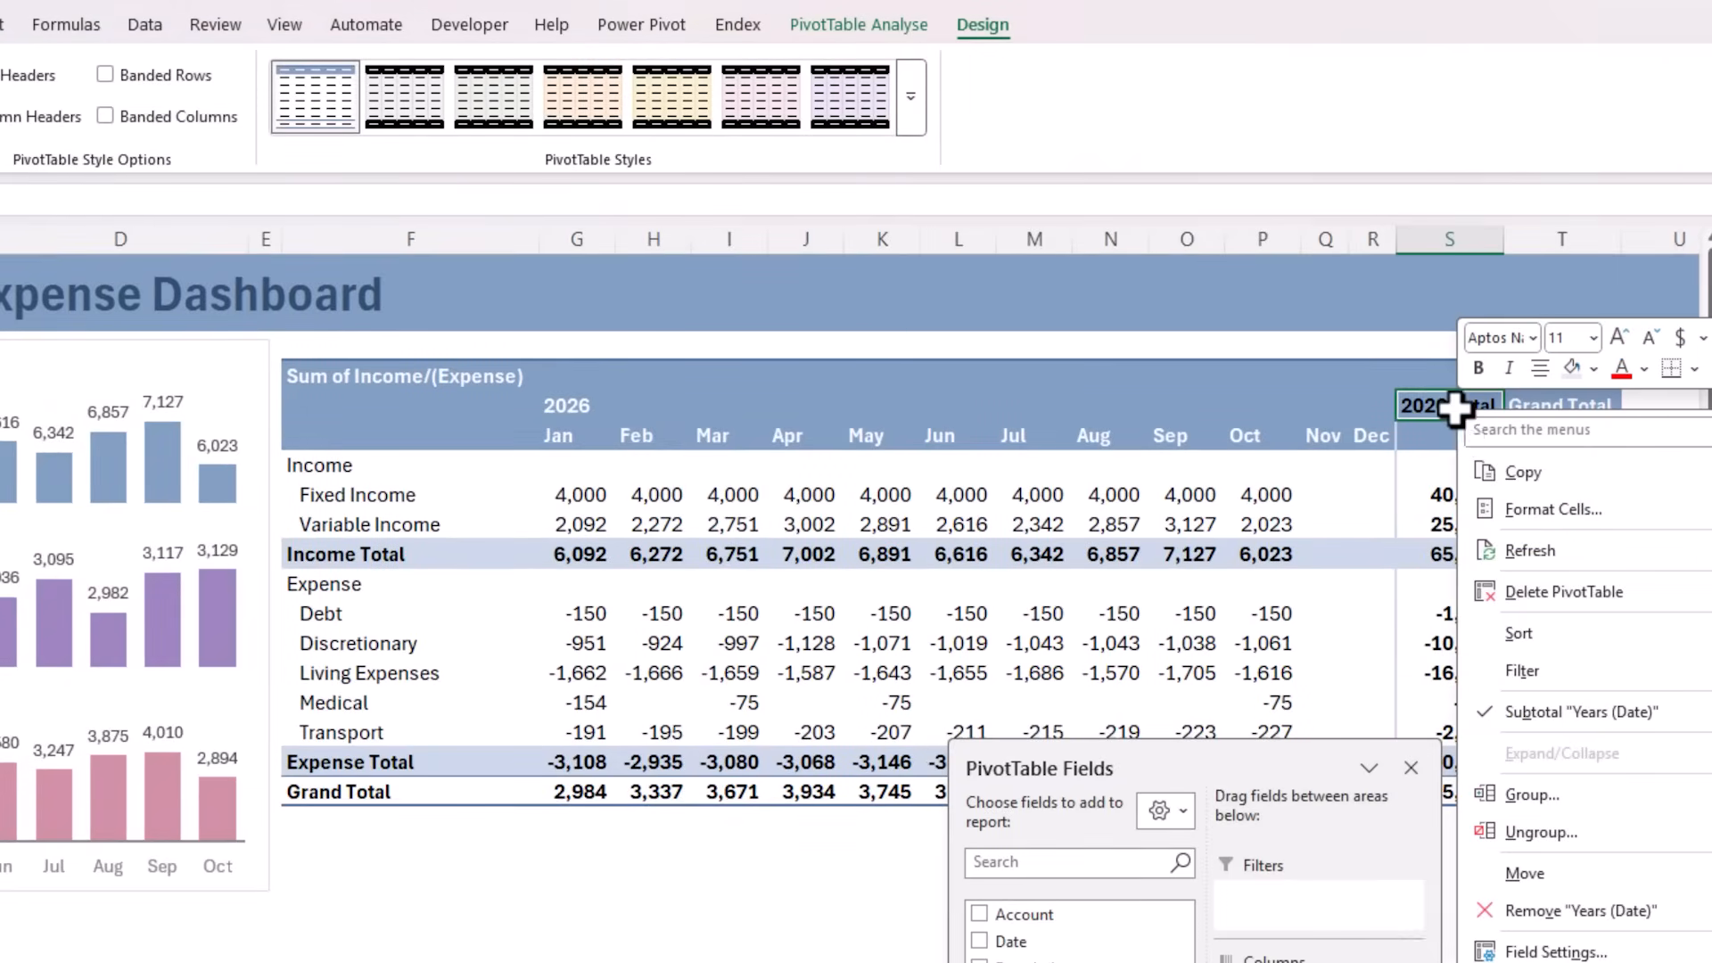
left_click(1565, 714)
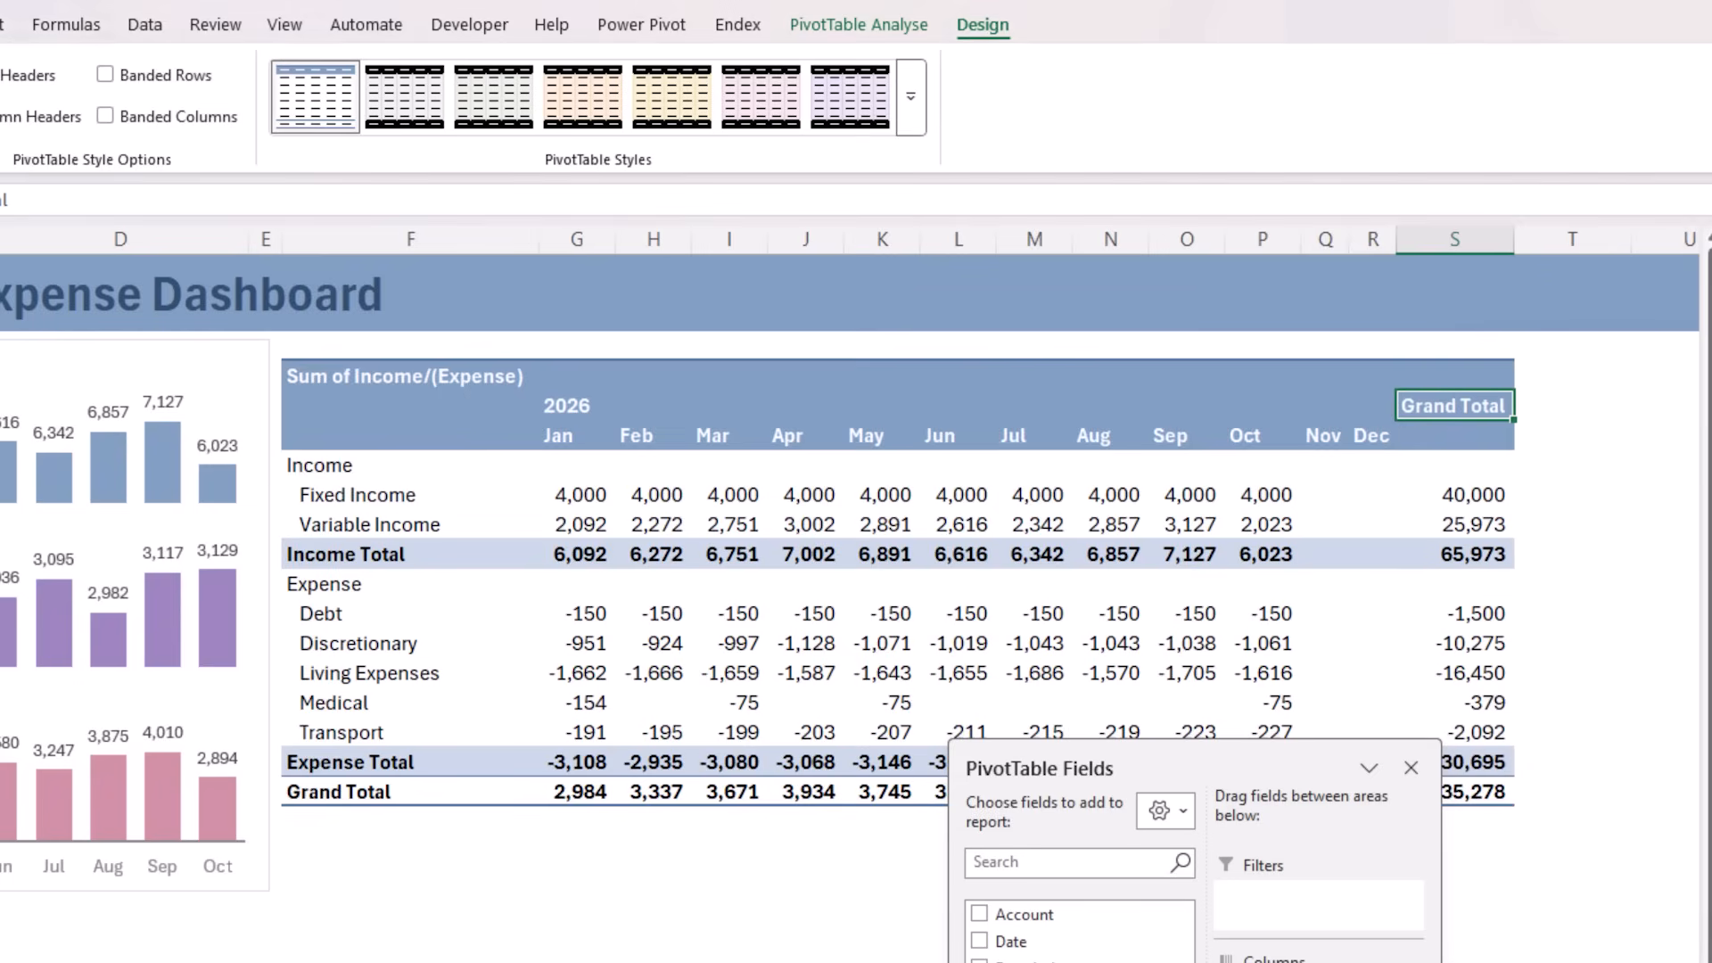
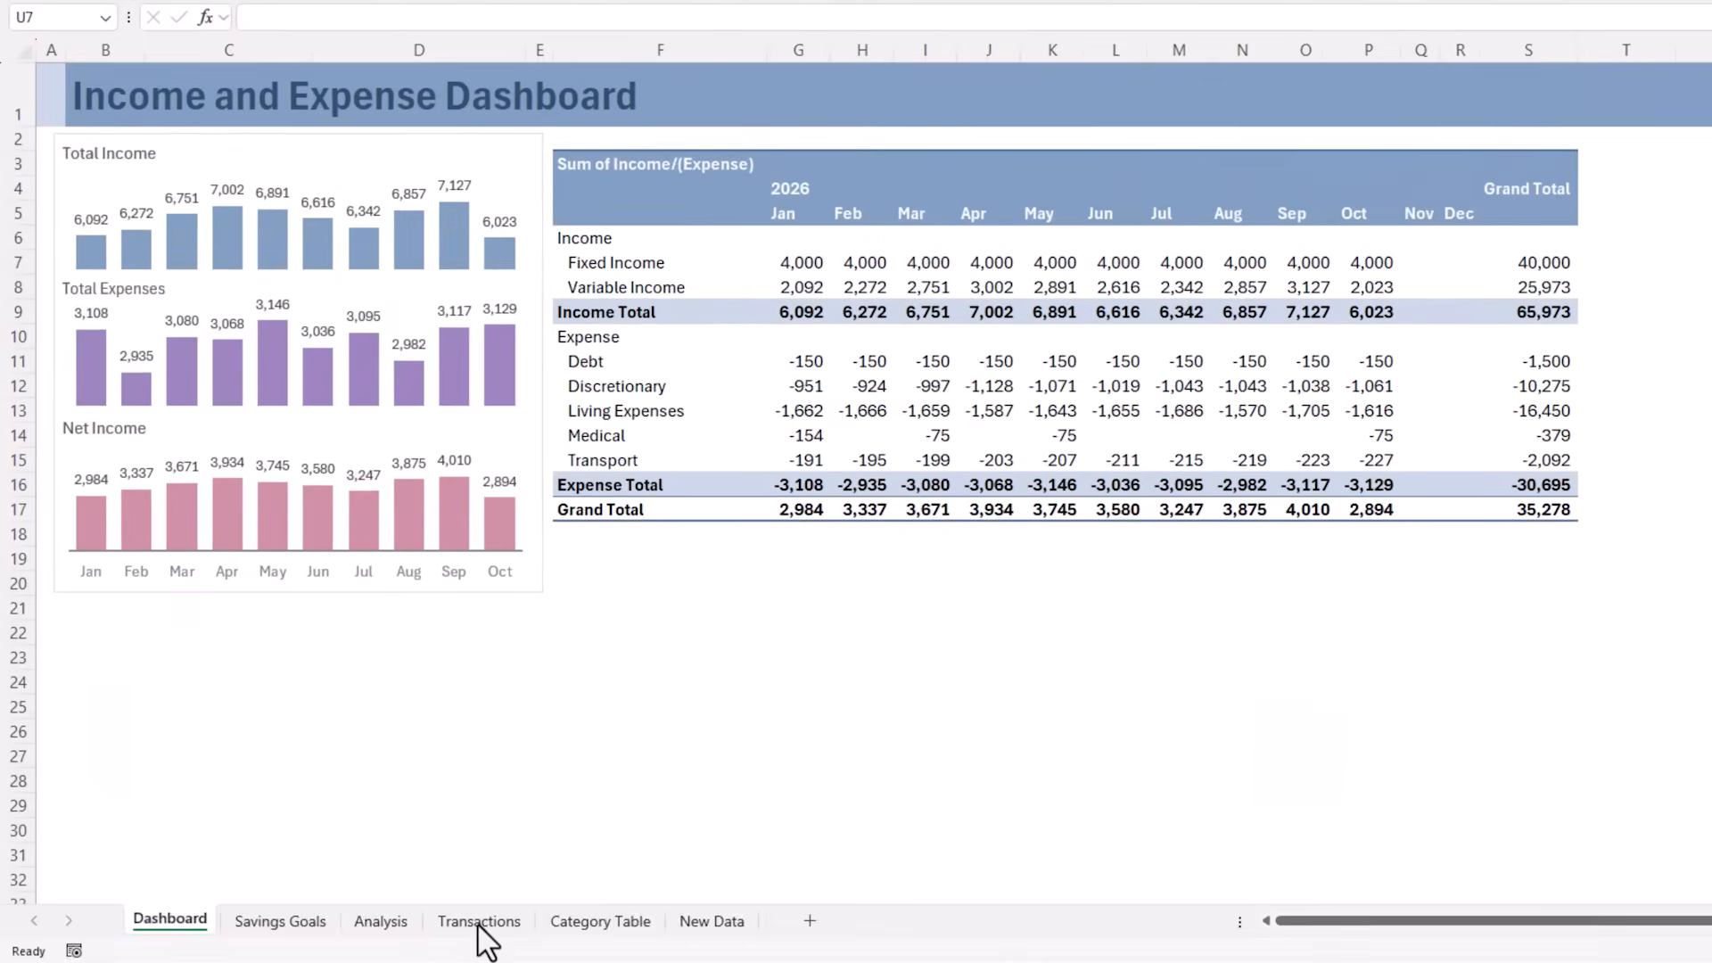
Insert a PivotTable from the tblTrans table on the existing Analysis sheet at cell K5
left_click(482, 923)
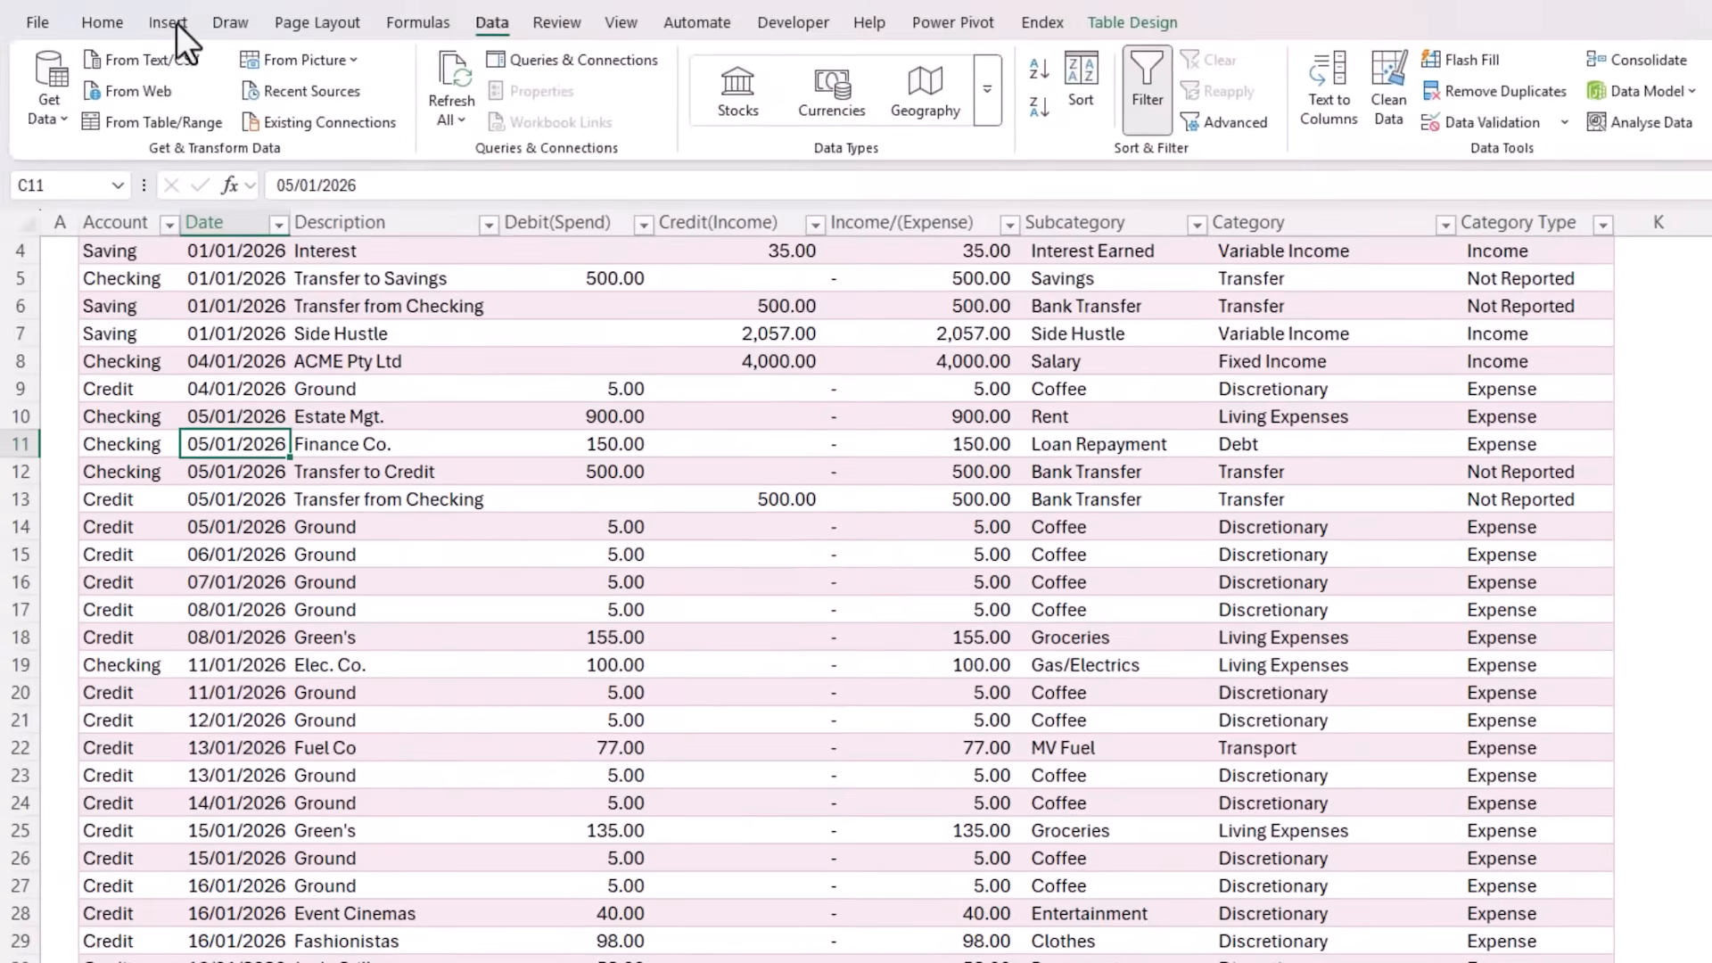
left_click(169, 23)
left_click(71, 64)
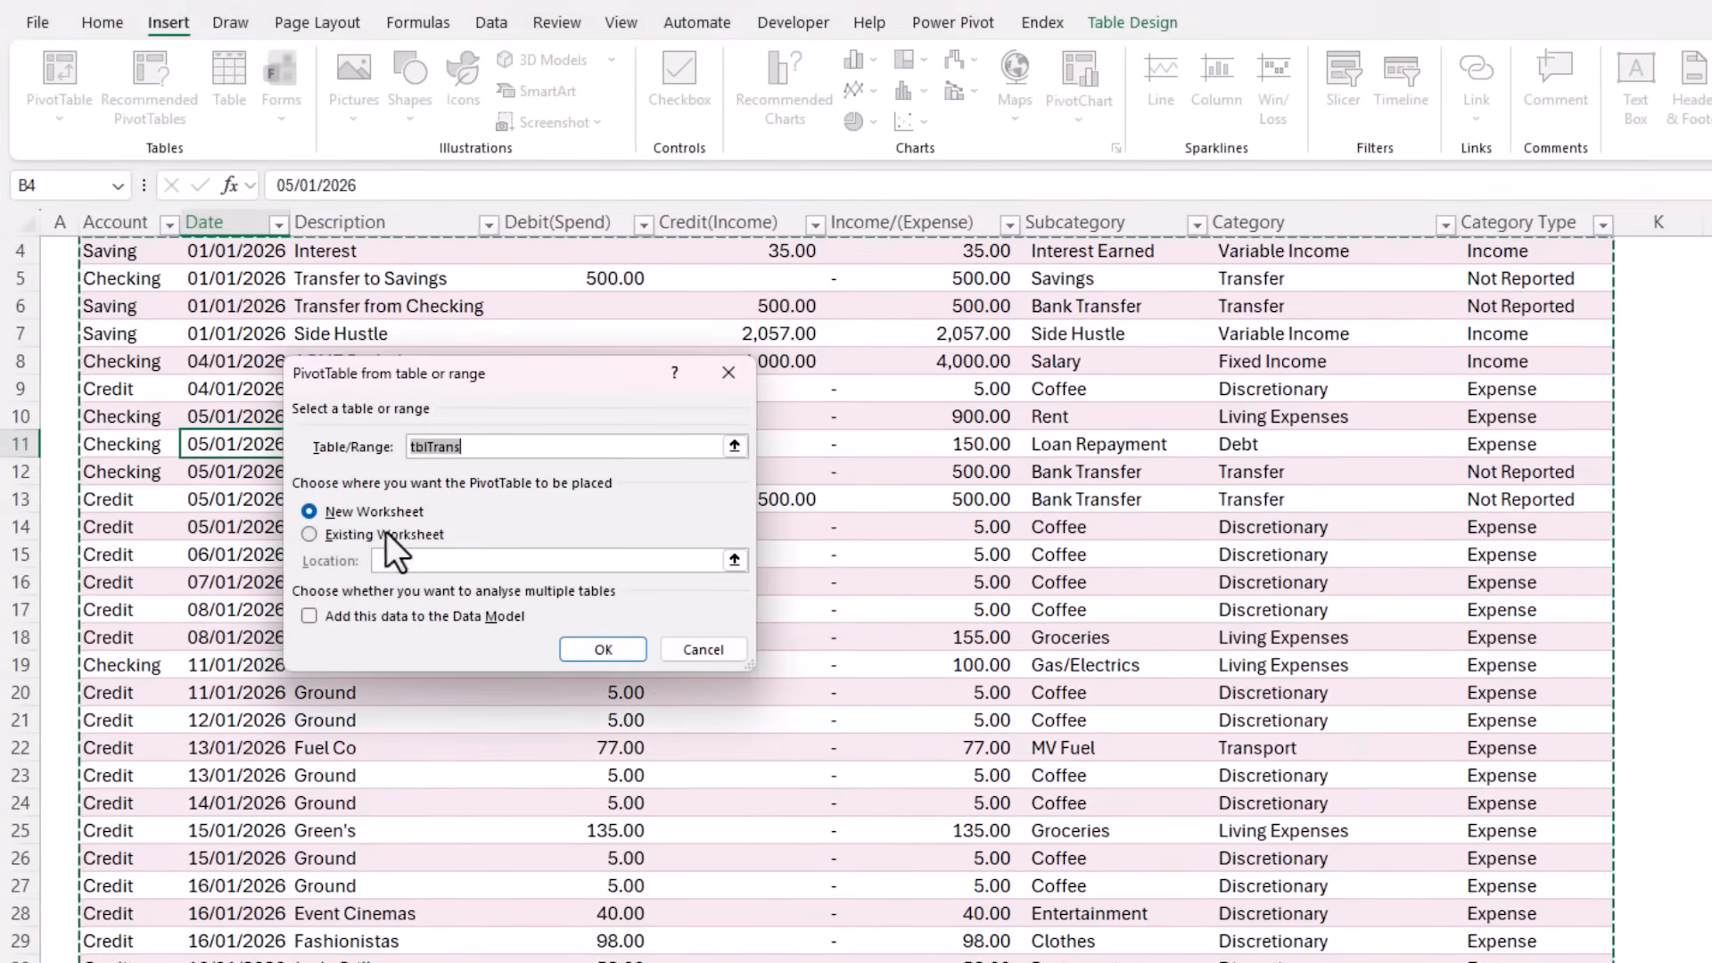
left_click(393, 537)
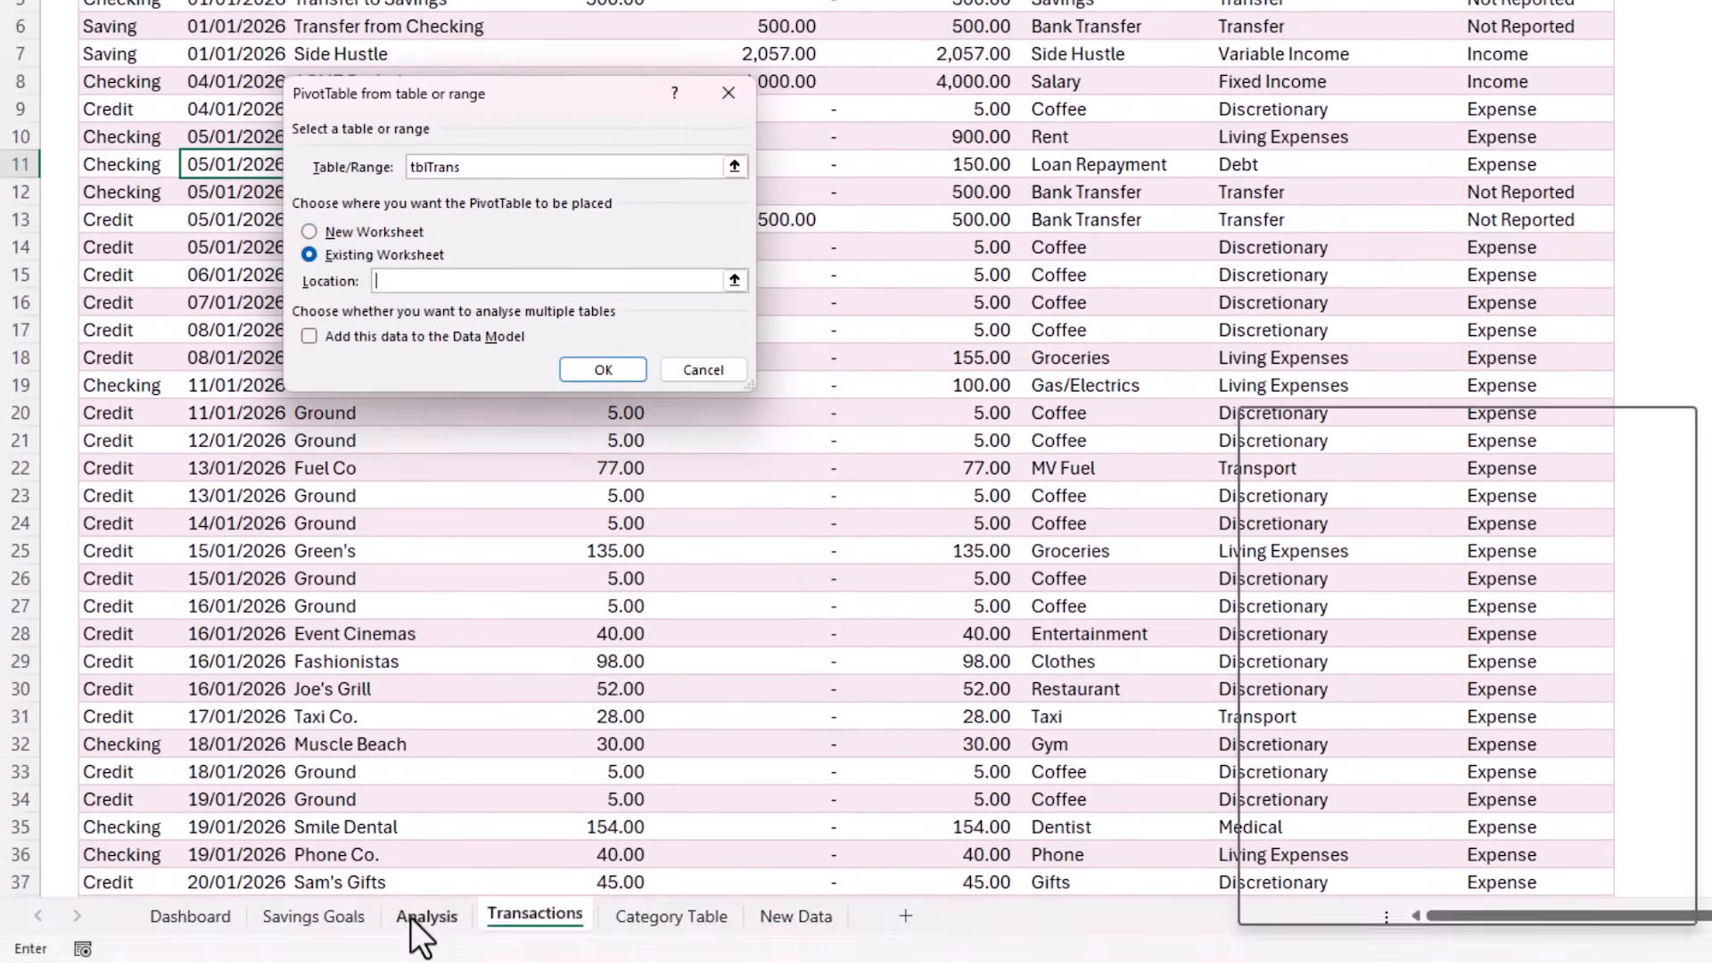
left_click(419, 932)
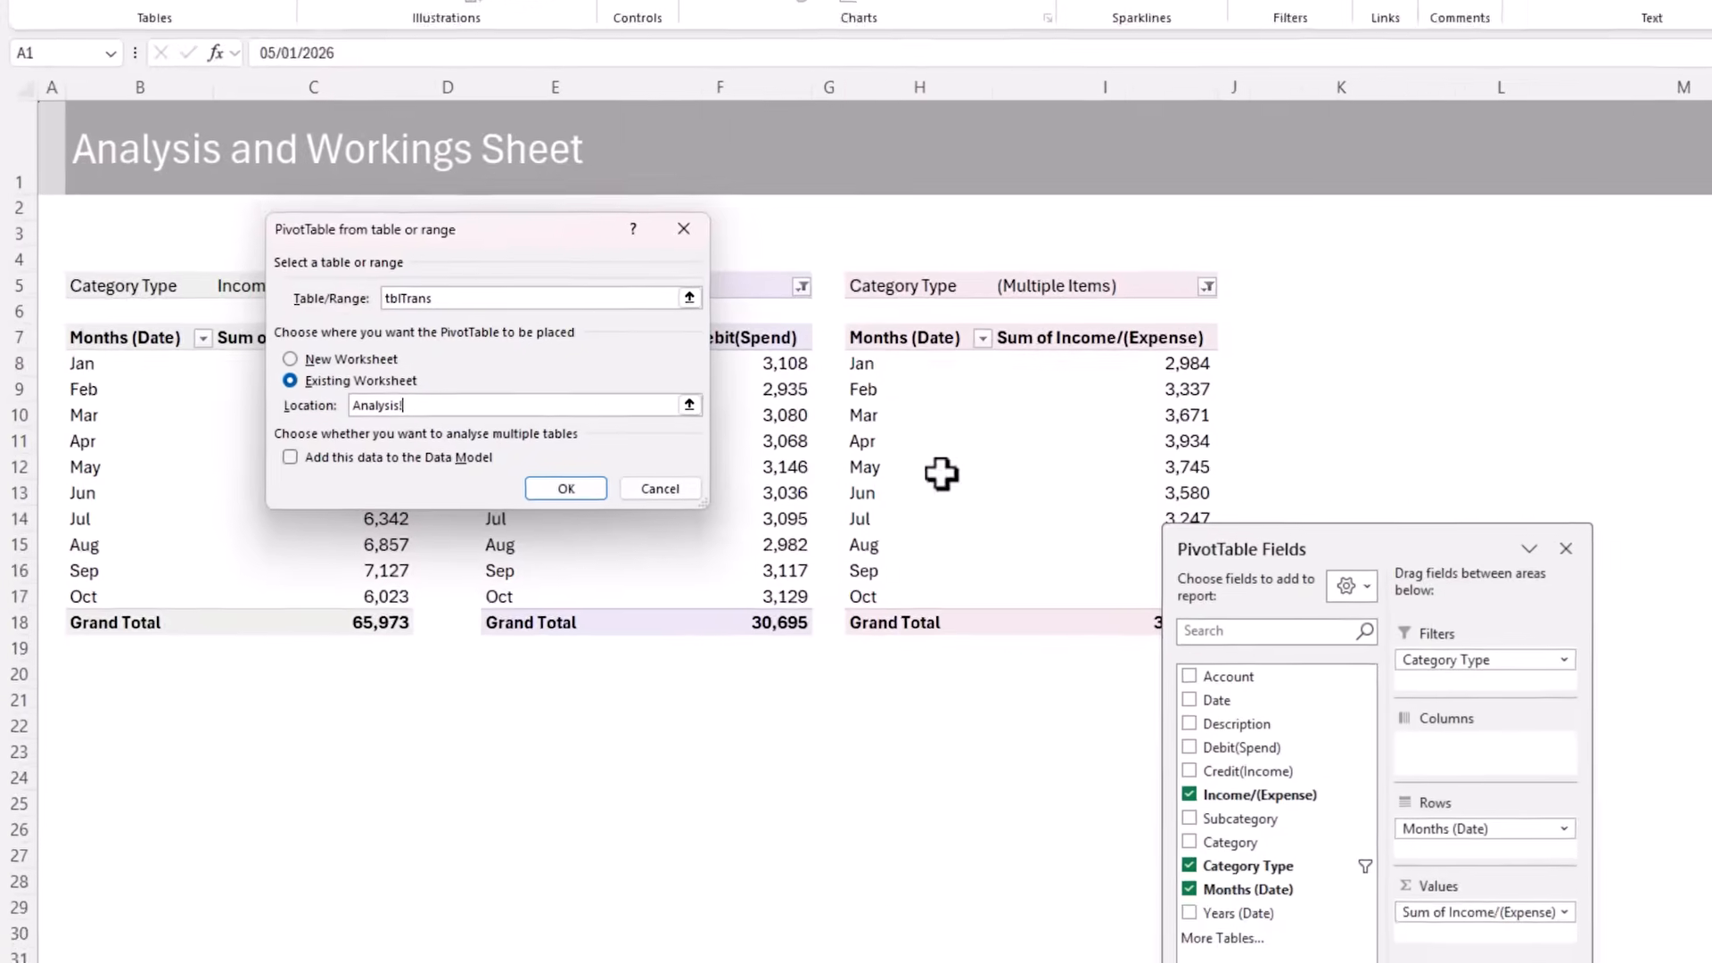
left_click(1277, 385)
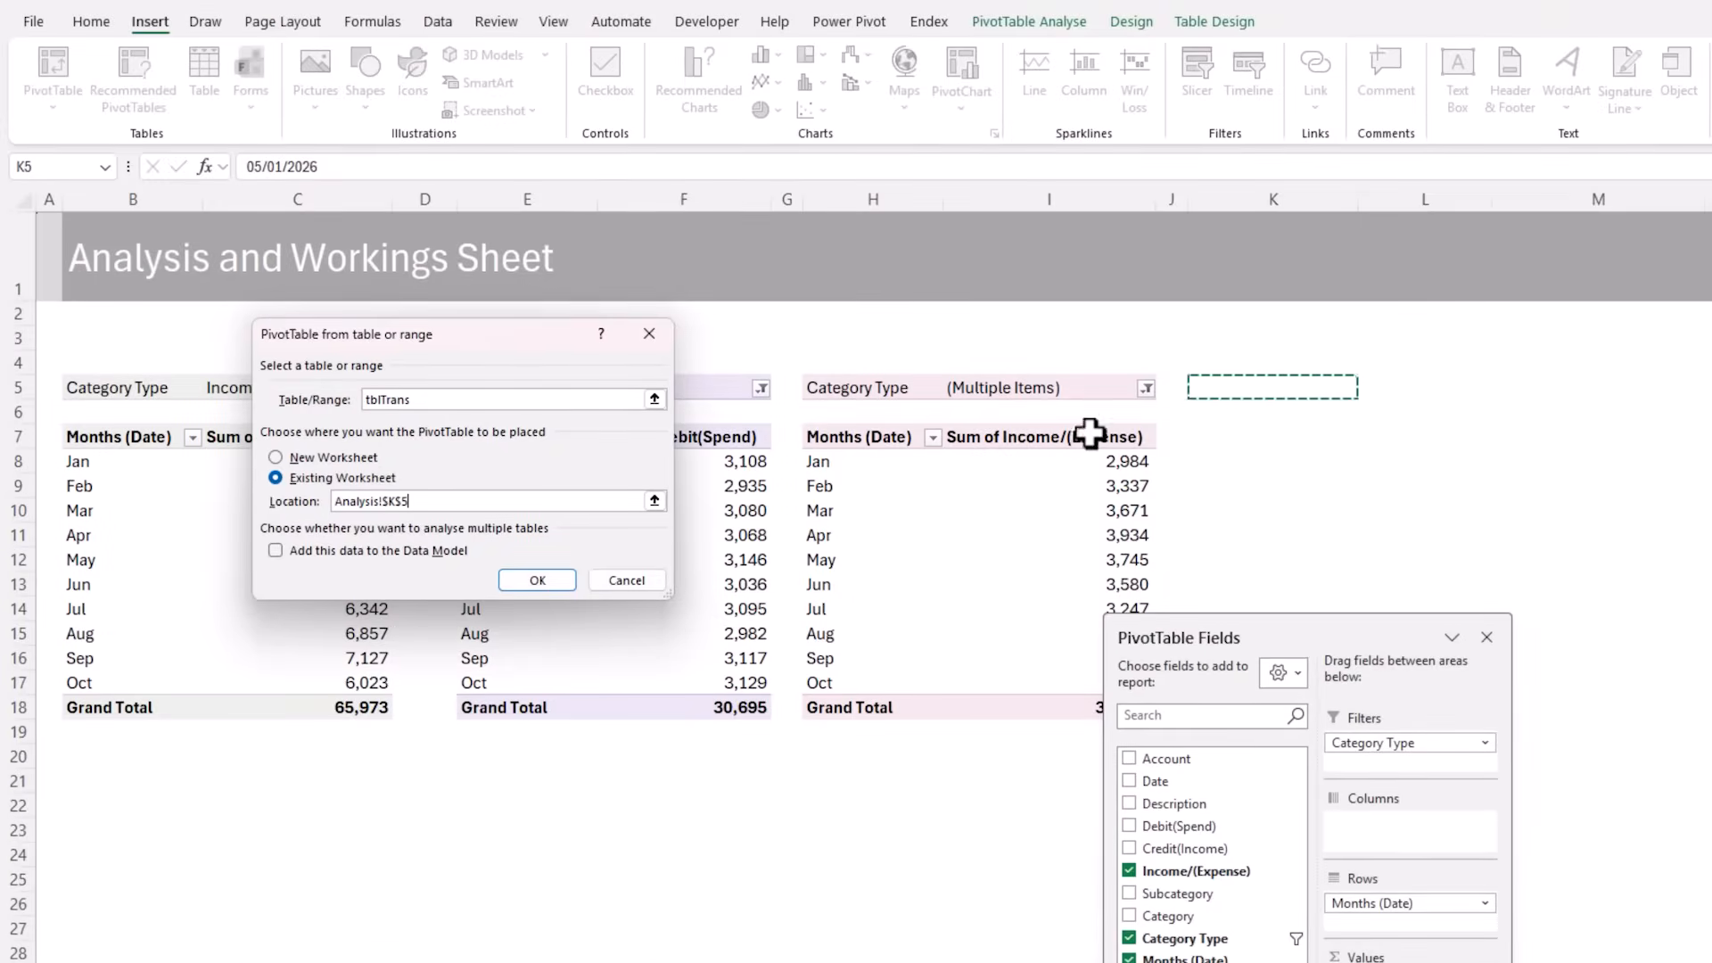
left_click(544, 581)
Add Category Type and Category to the new PivotTable's rows and Income/(Expense) to its values
left_click_drag(1275, 635, 912, 305)
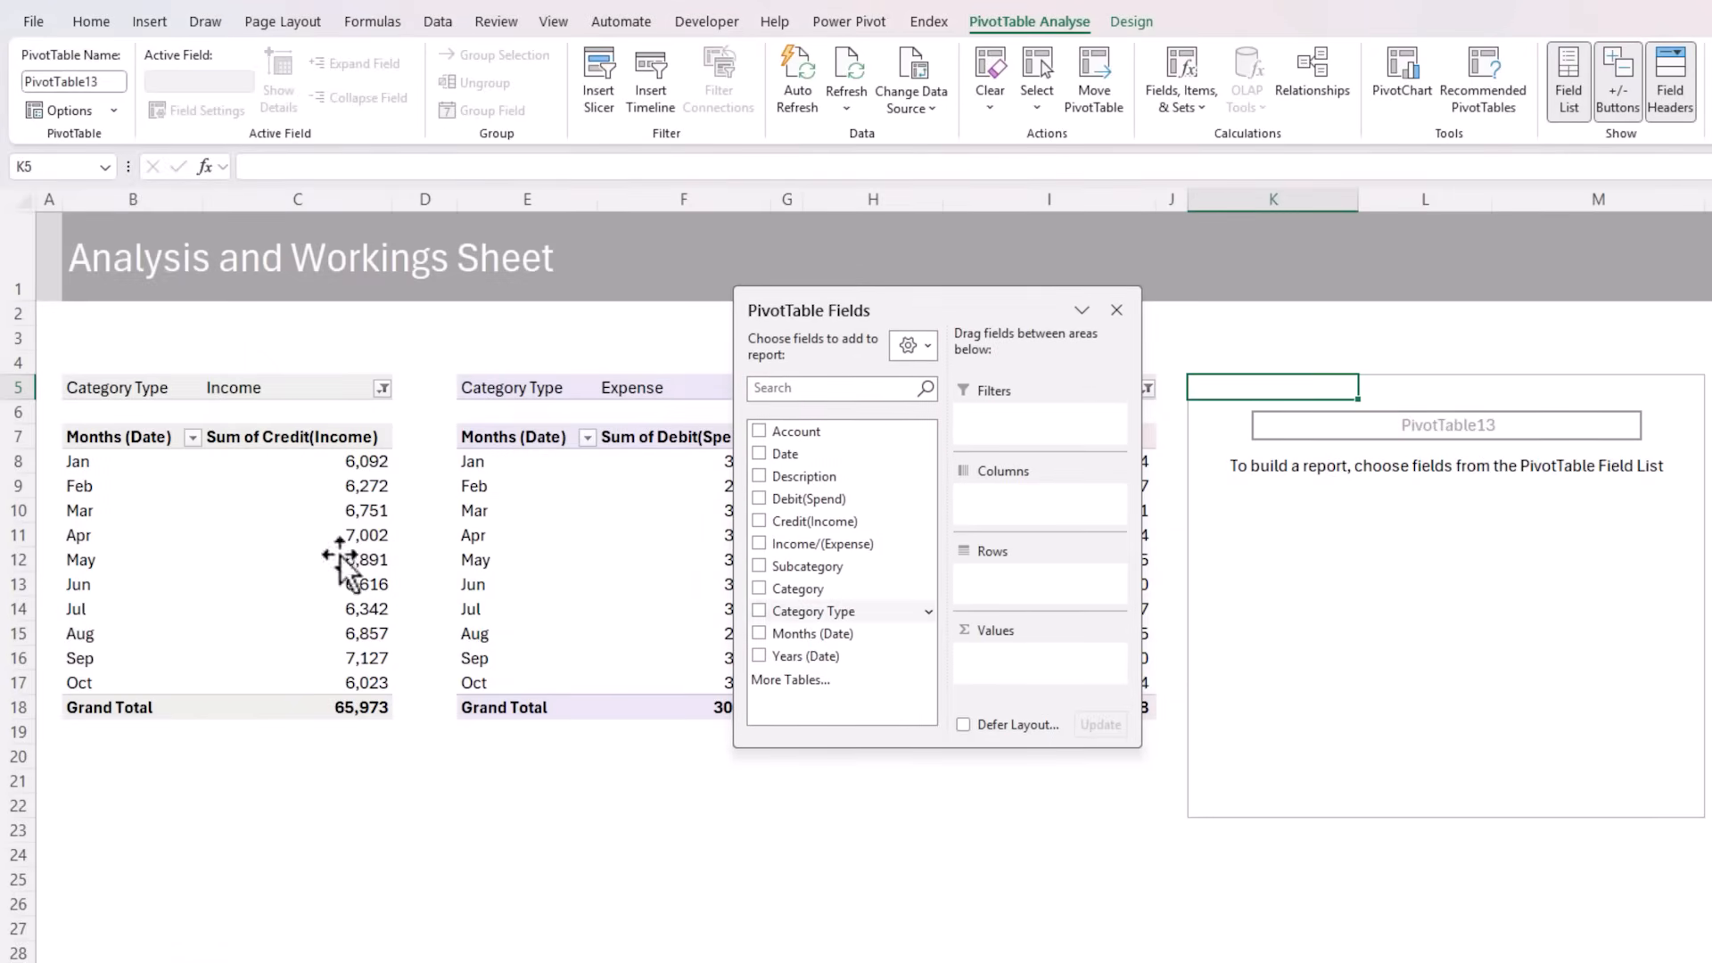
left_click(759, 610)
left_click(759, 589)
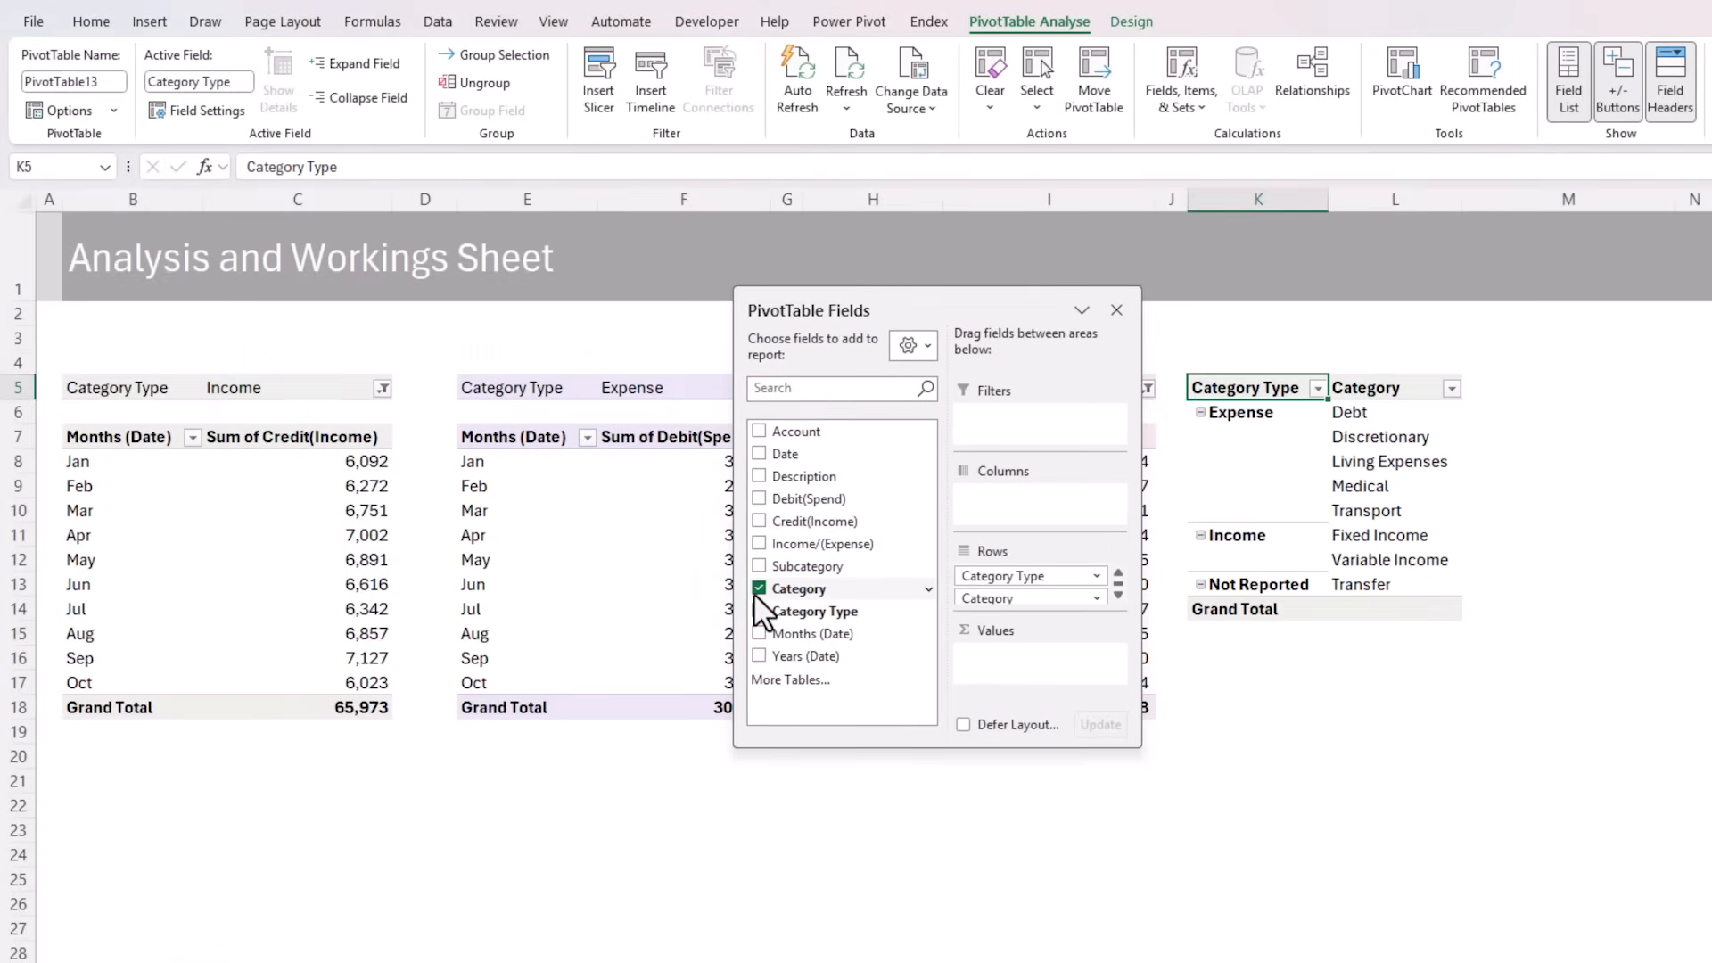
left_click(758, 544)
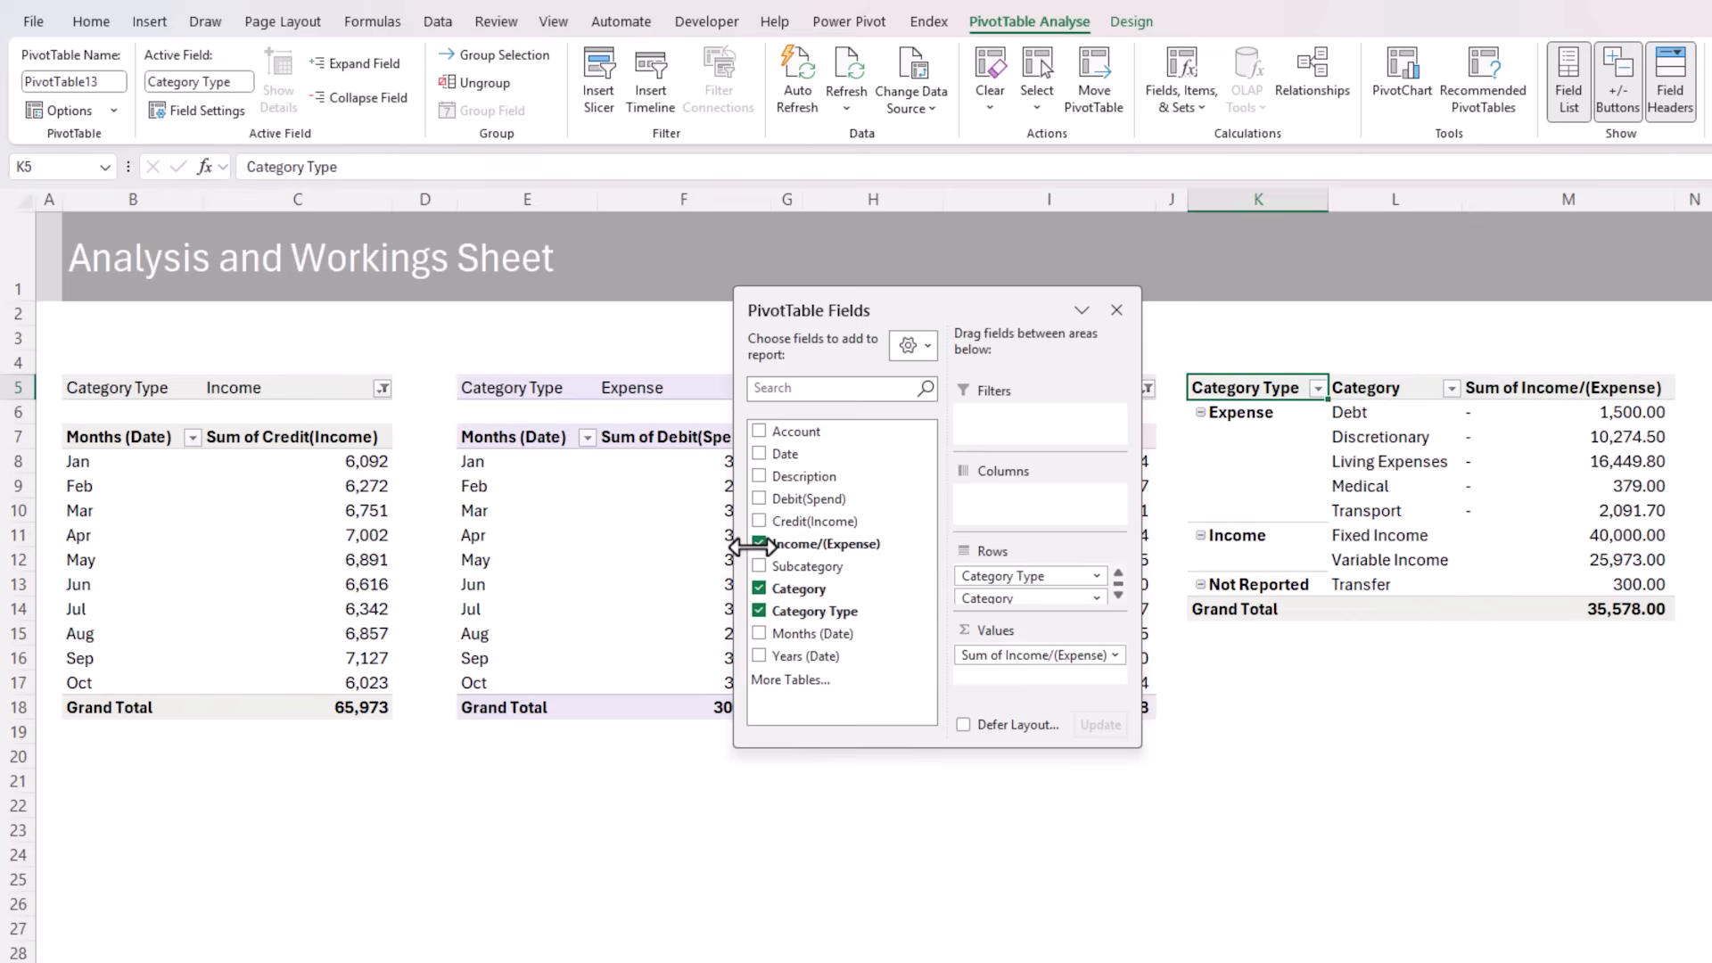
Filter Not Reported out of the PivotTable's Category Type field and move Income above Expense
left_click(1318, 388)
left_click(1106, 694)
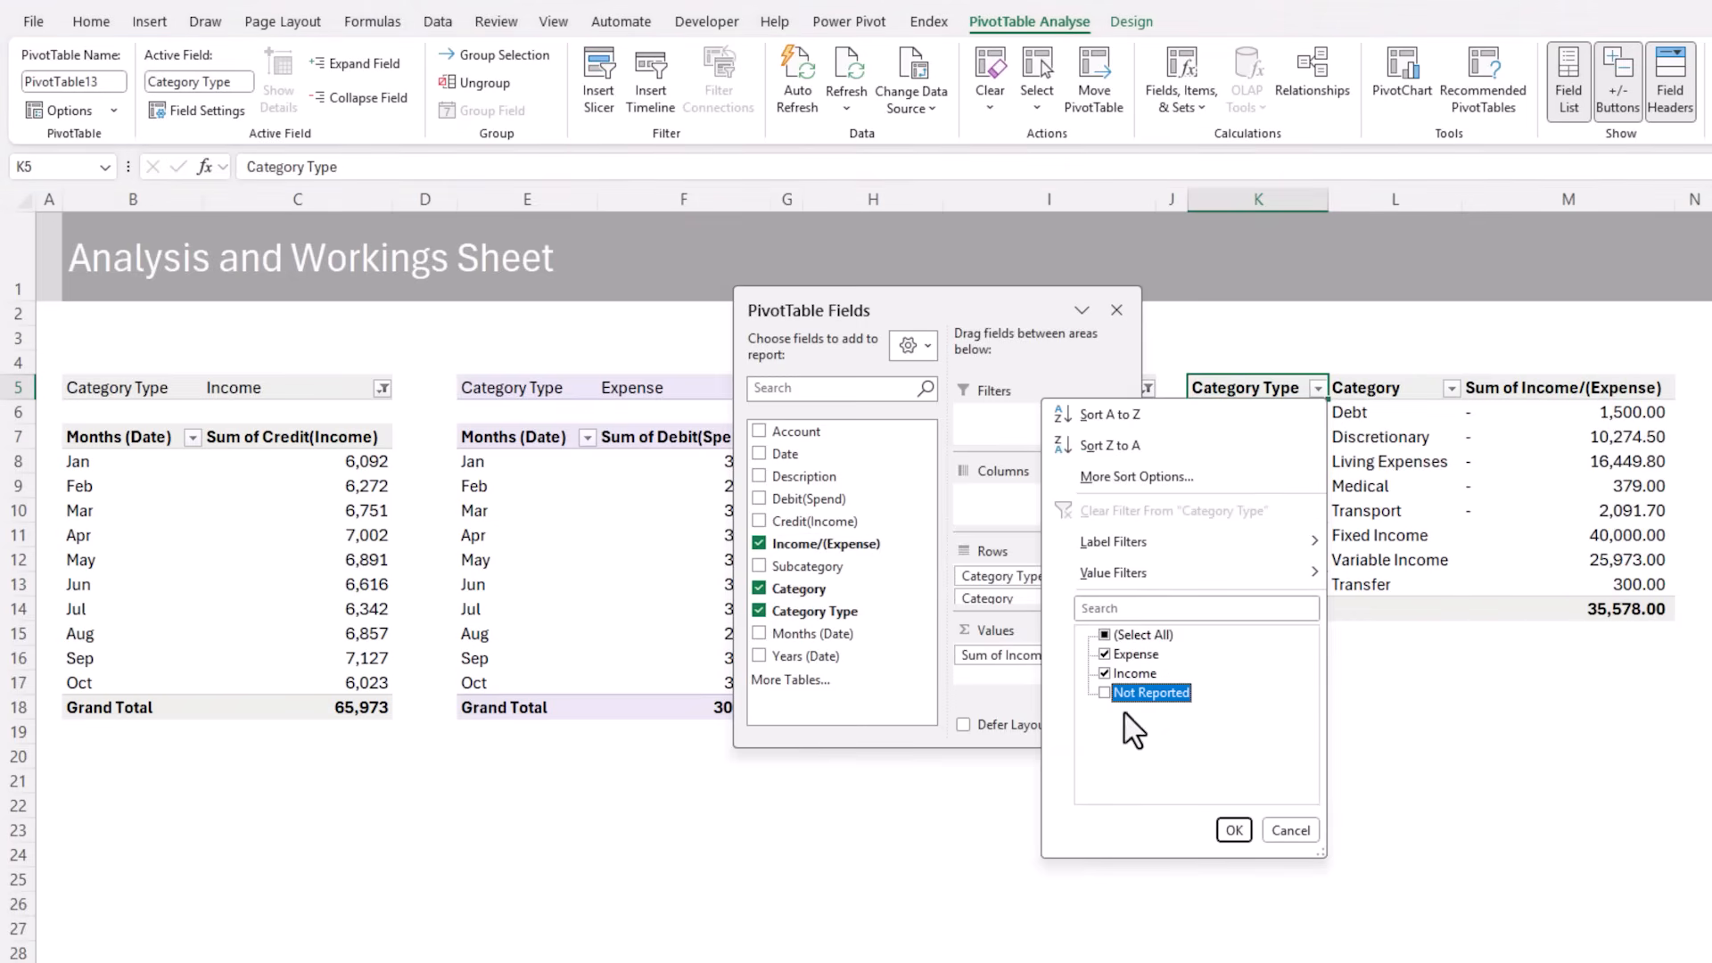
left_click(1235, 831)
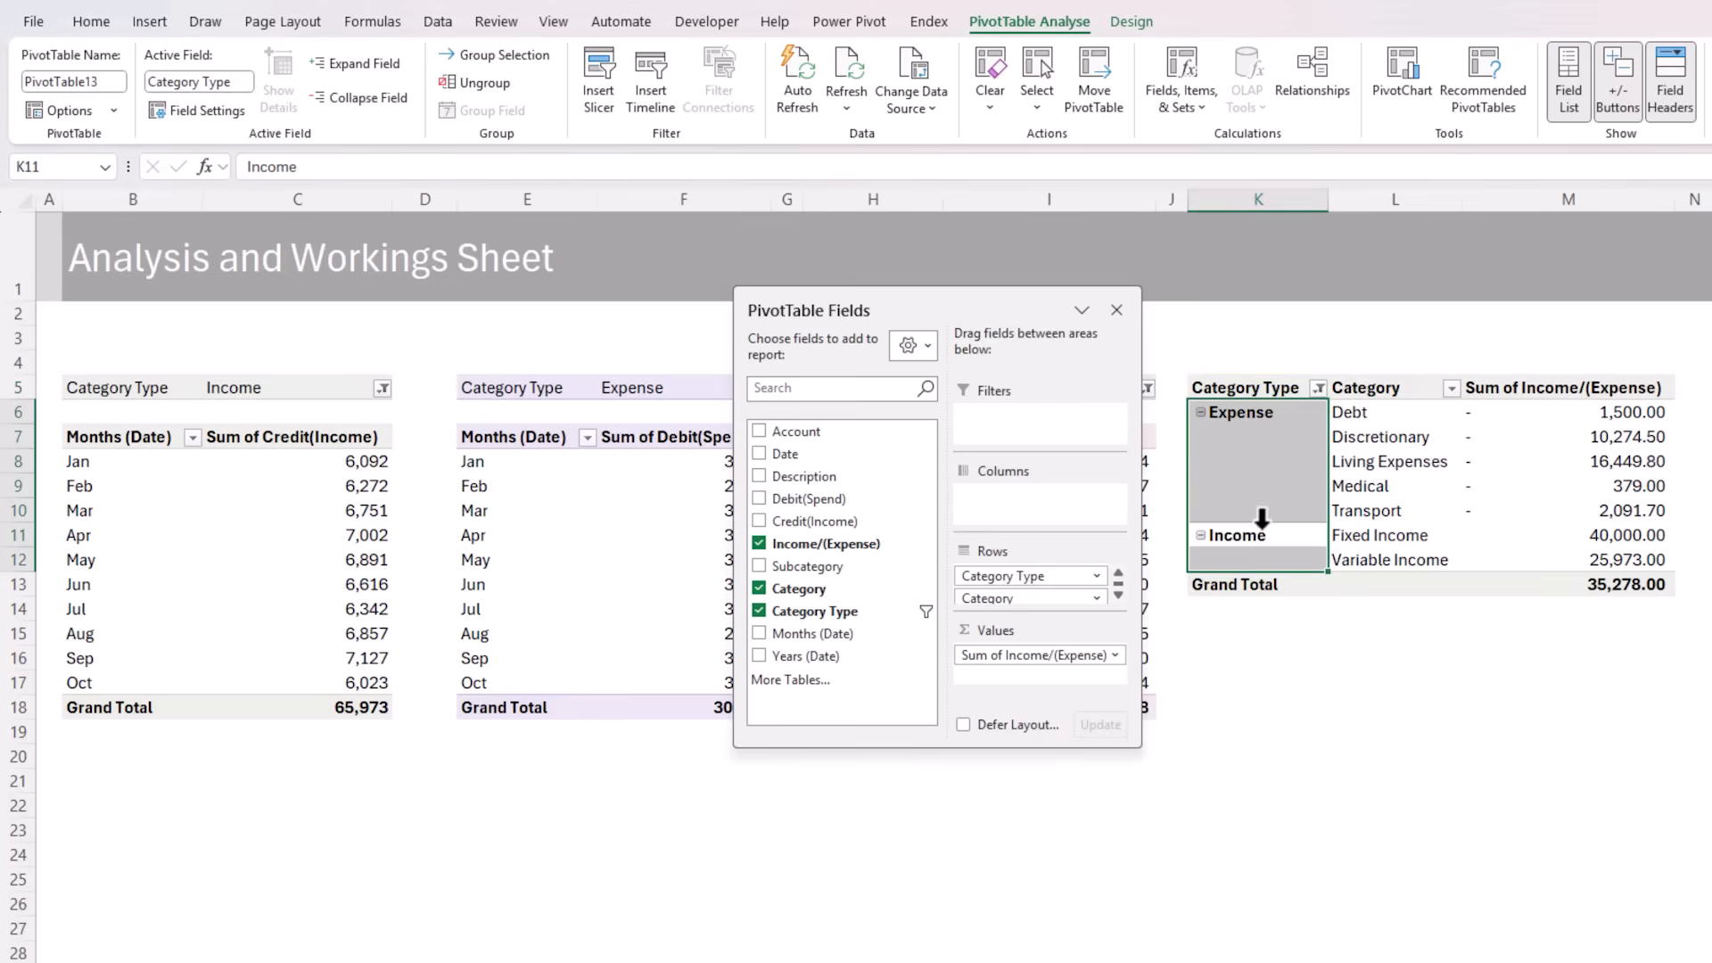
left_click(1257, 533)
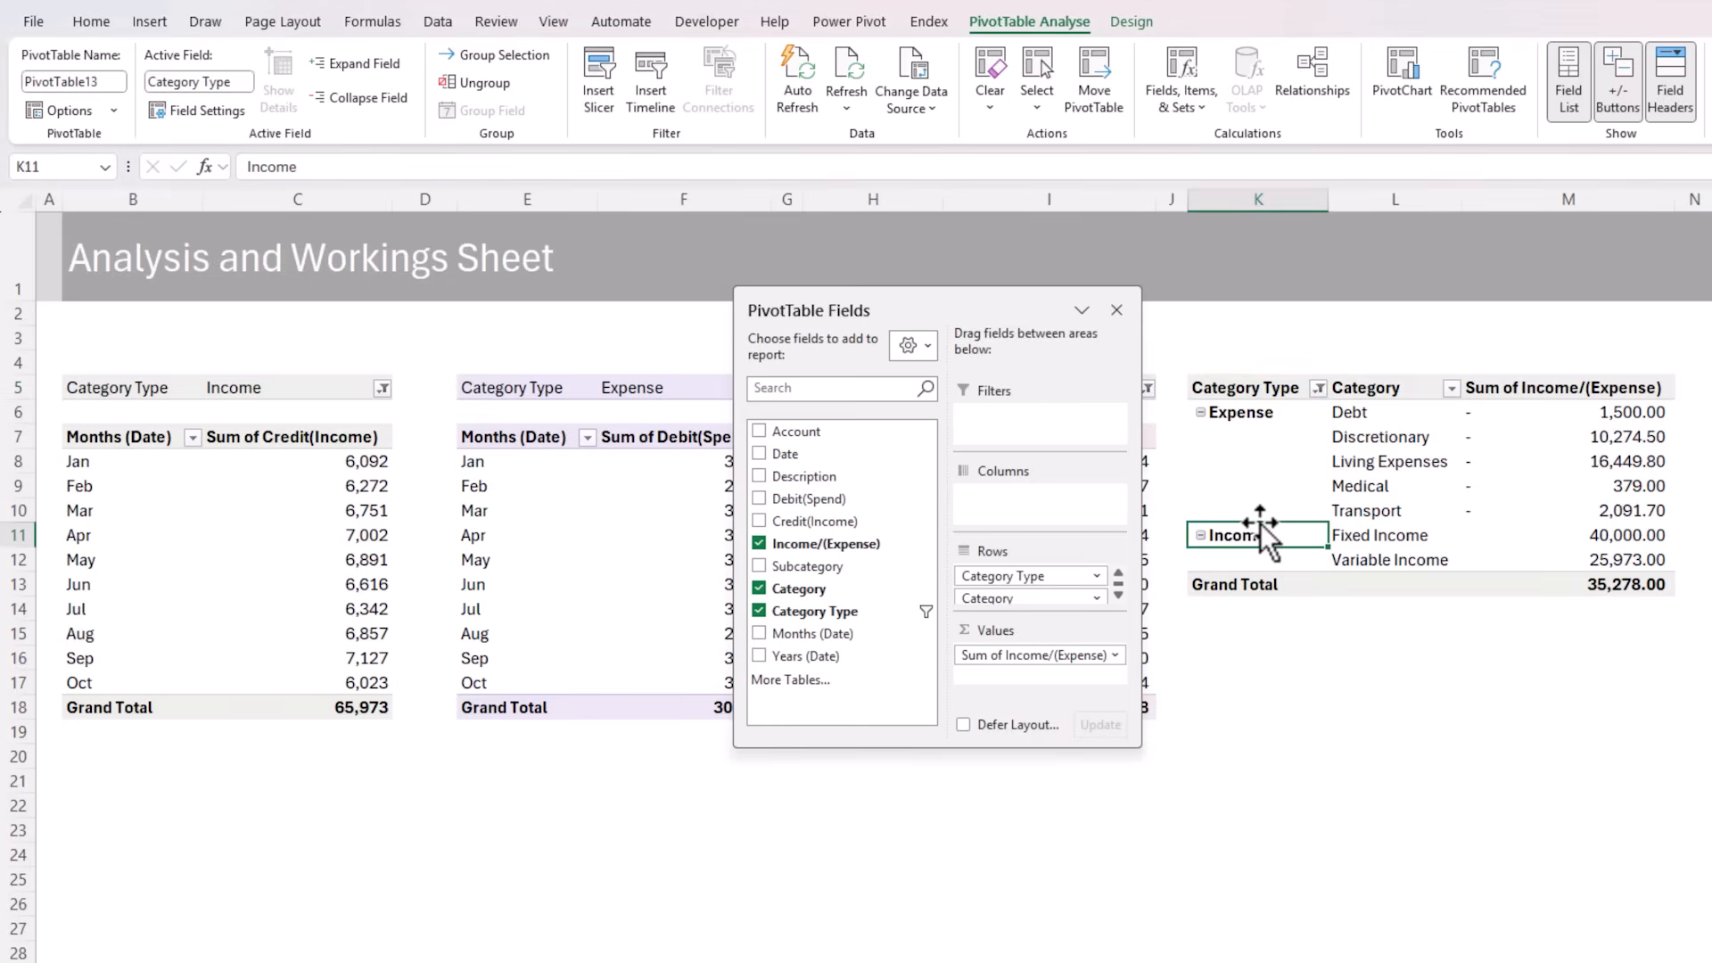
left_click_drag(1260, 522, 1239, 403)
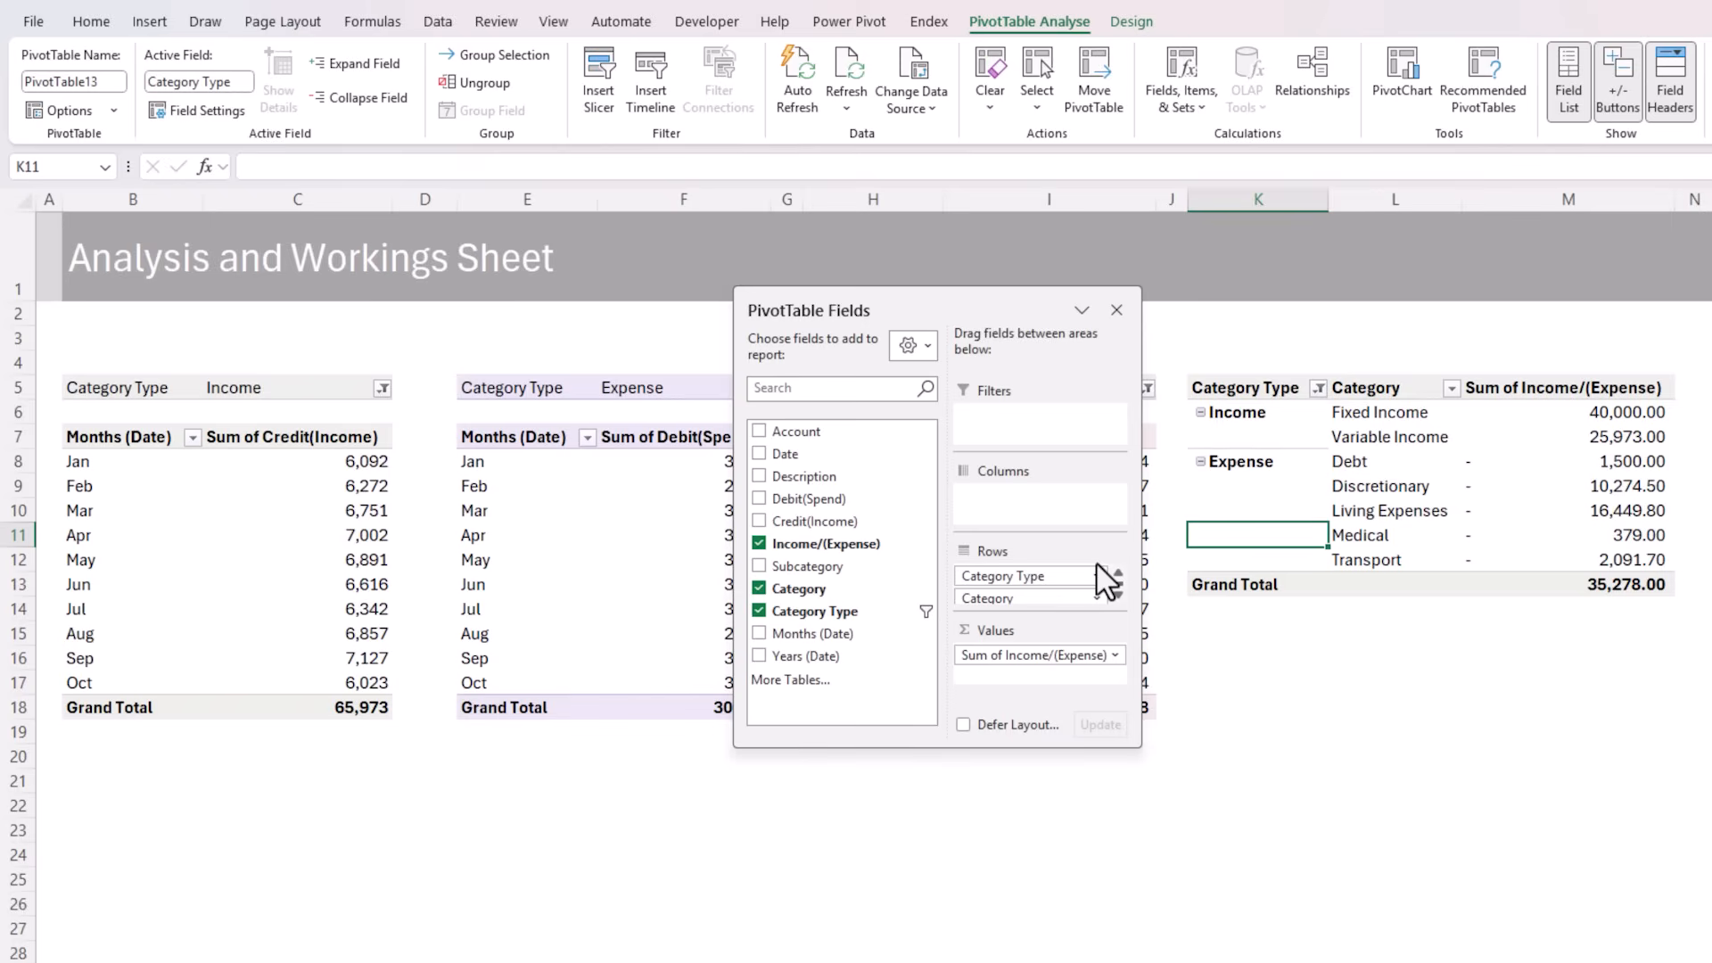
Copy the whole Category Type PivotTable and paste it as values at cell O5
left_click_drag(1239, 386, 1635, 577)
key("ctrl+c")
left_click(1710, 389)
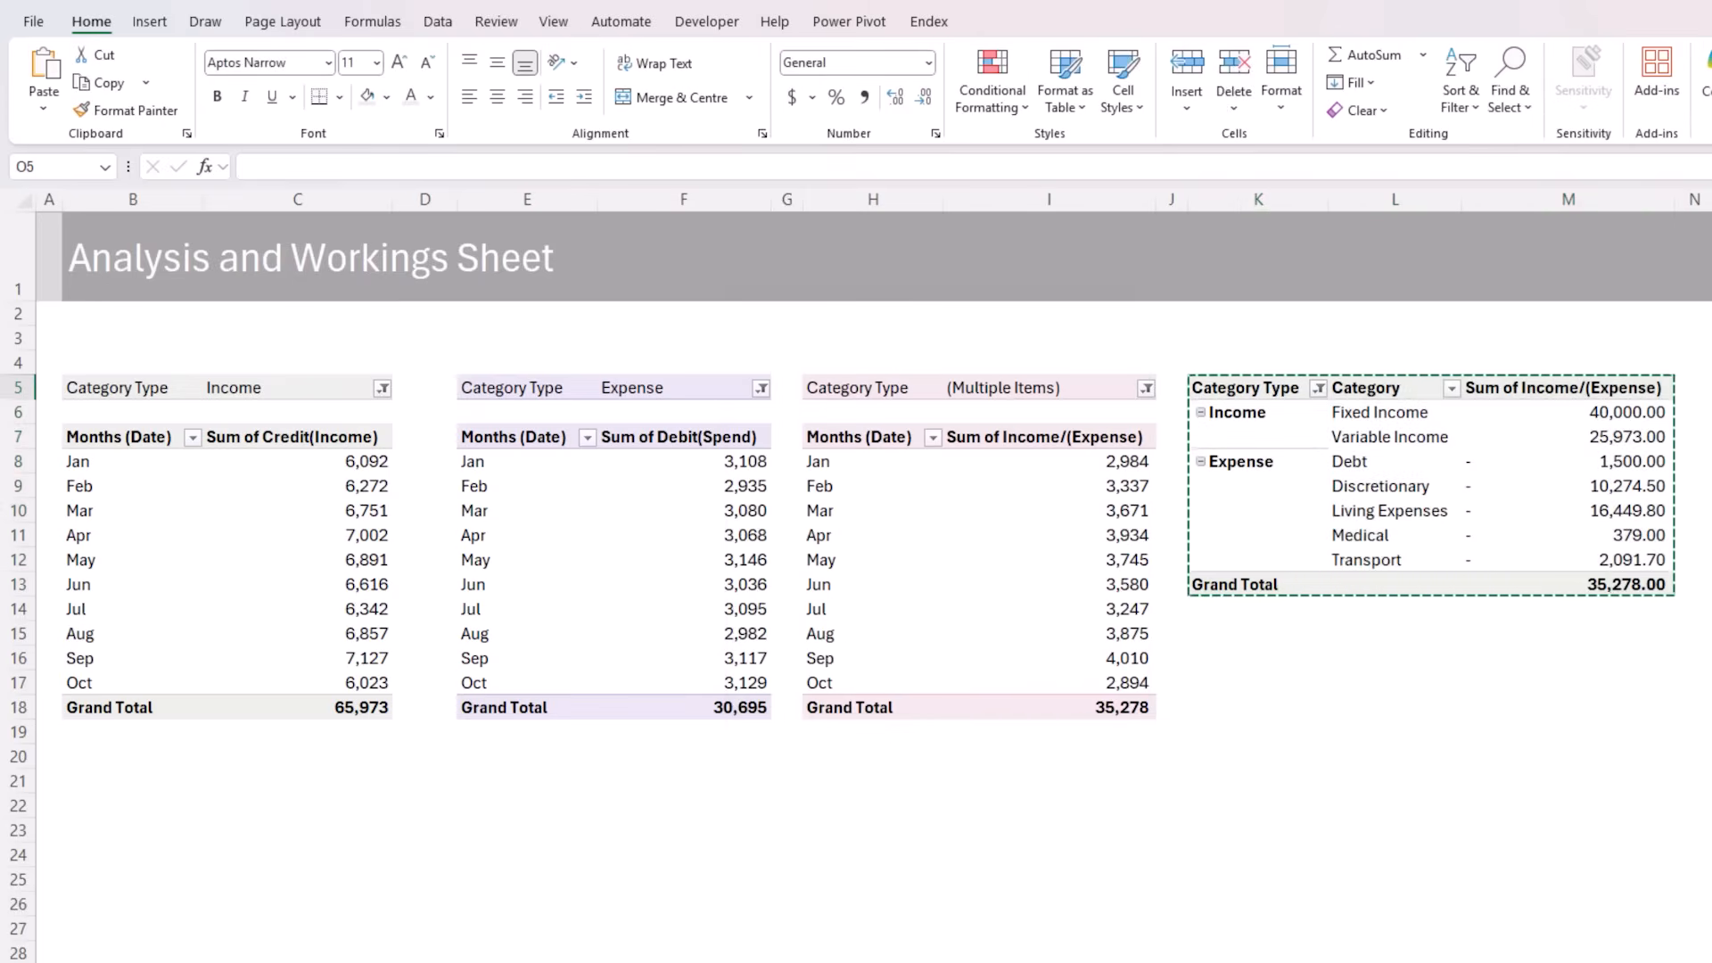
scroll(1624, 496, "right", 5)
scroll(1314, 785, "left", 2)
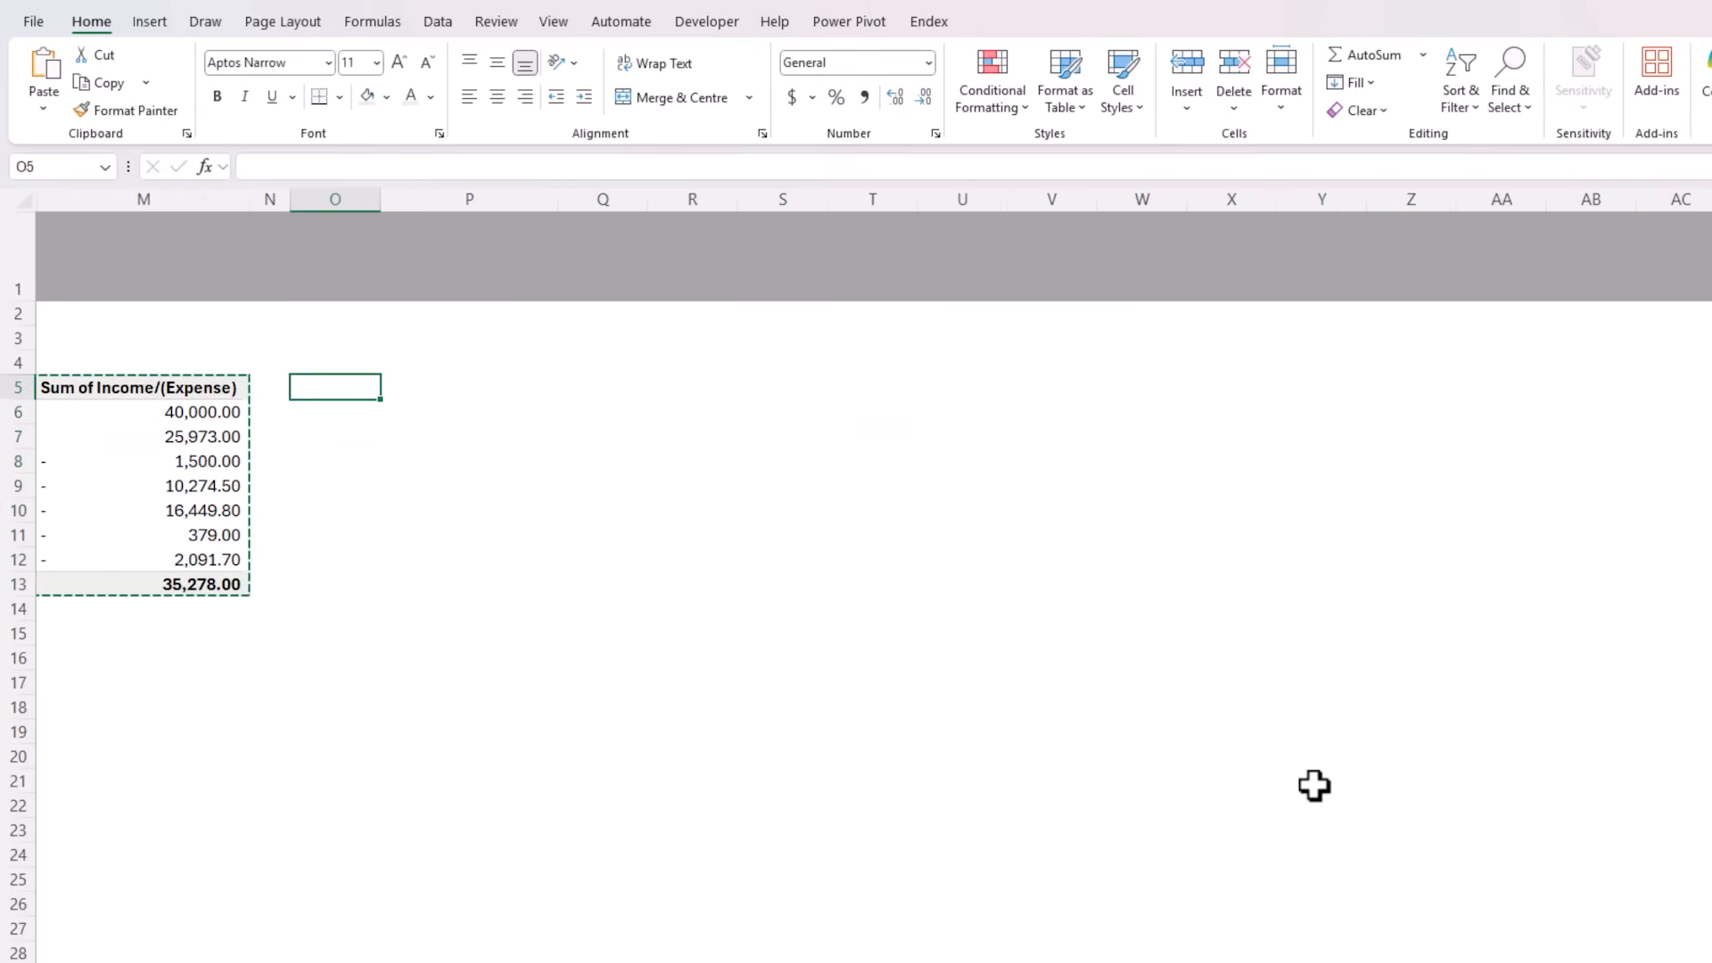
key("ctrl+shift+v")
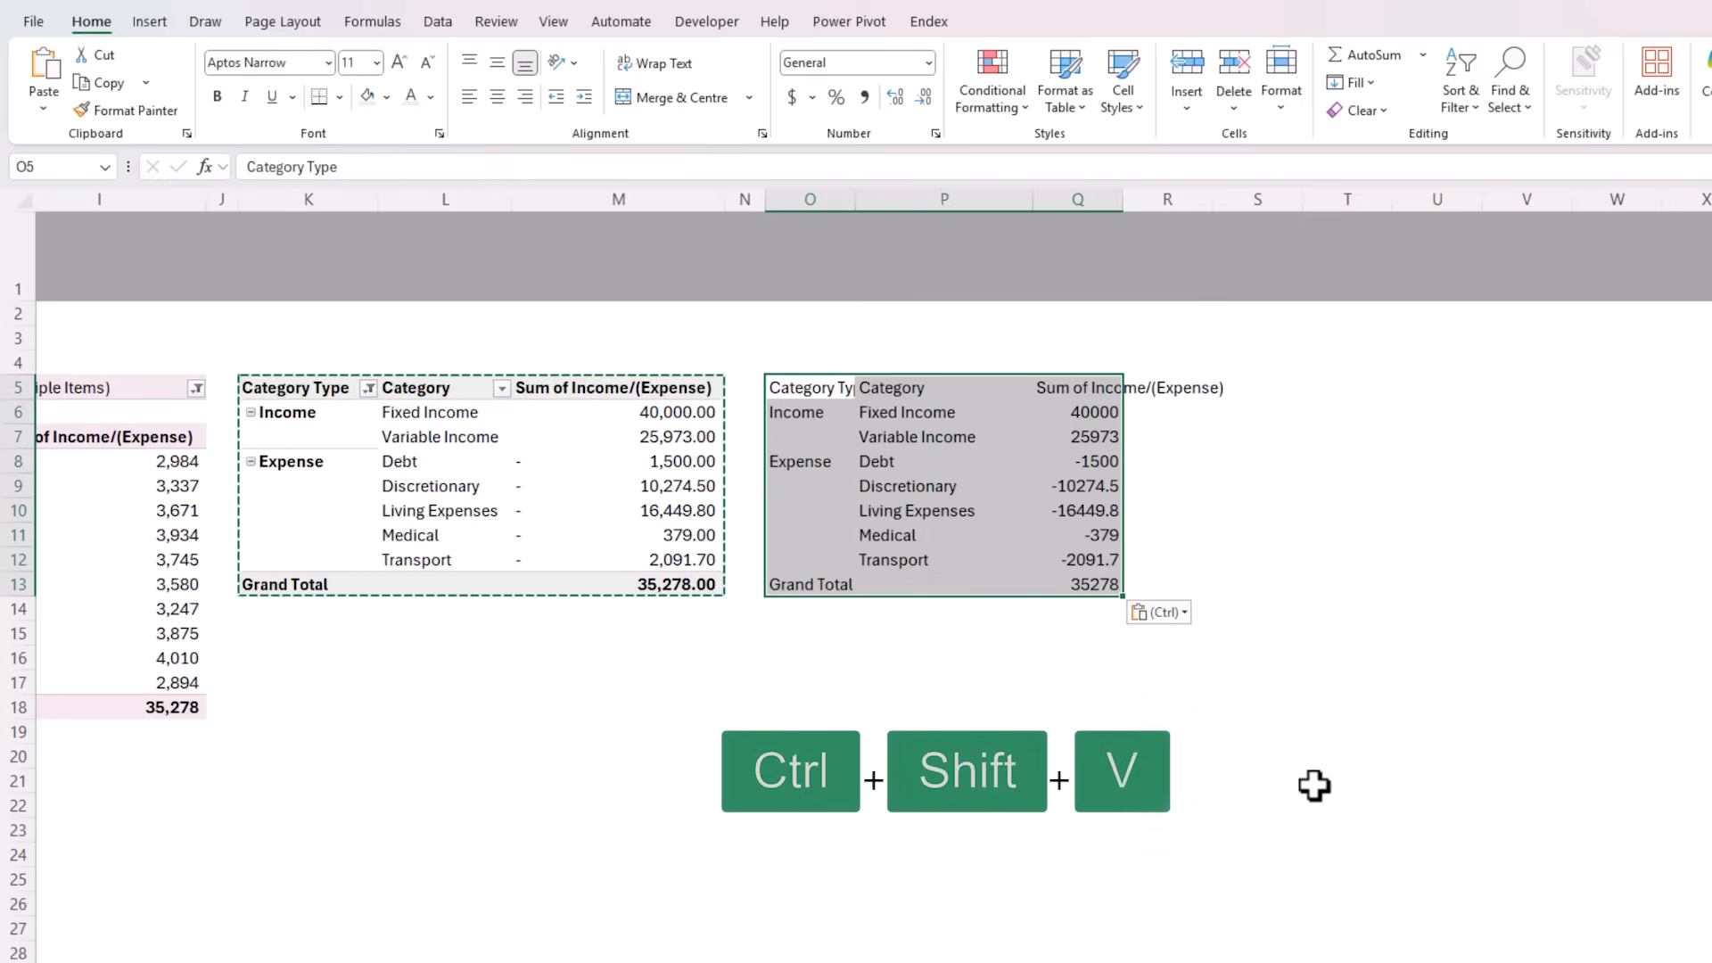
Insert a Waterfall chart from the pasted values and move it lower to uncover the PivotTable's value column
left_click(150, 23)
left_click(861, 57)
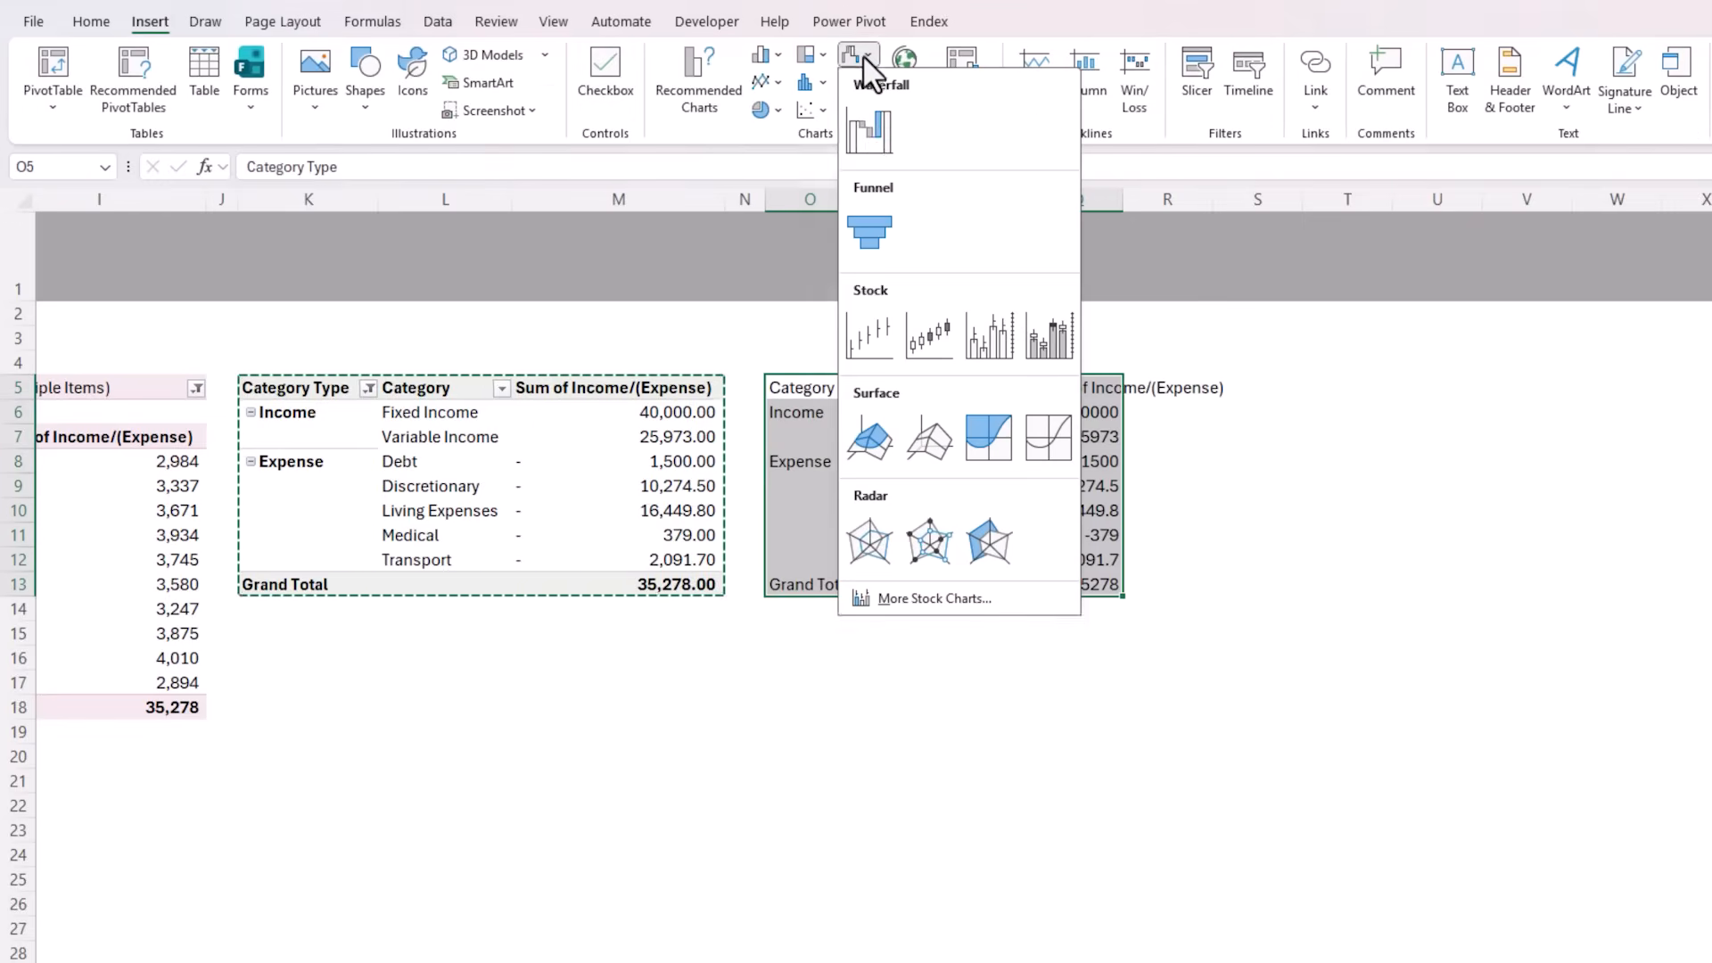
left_click(869, 134)
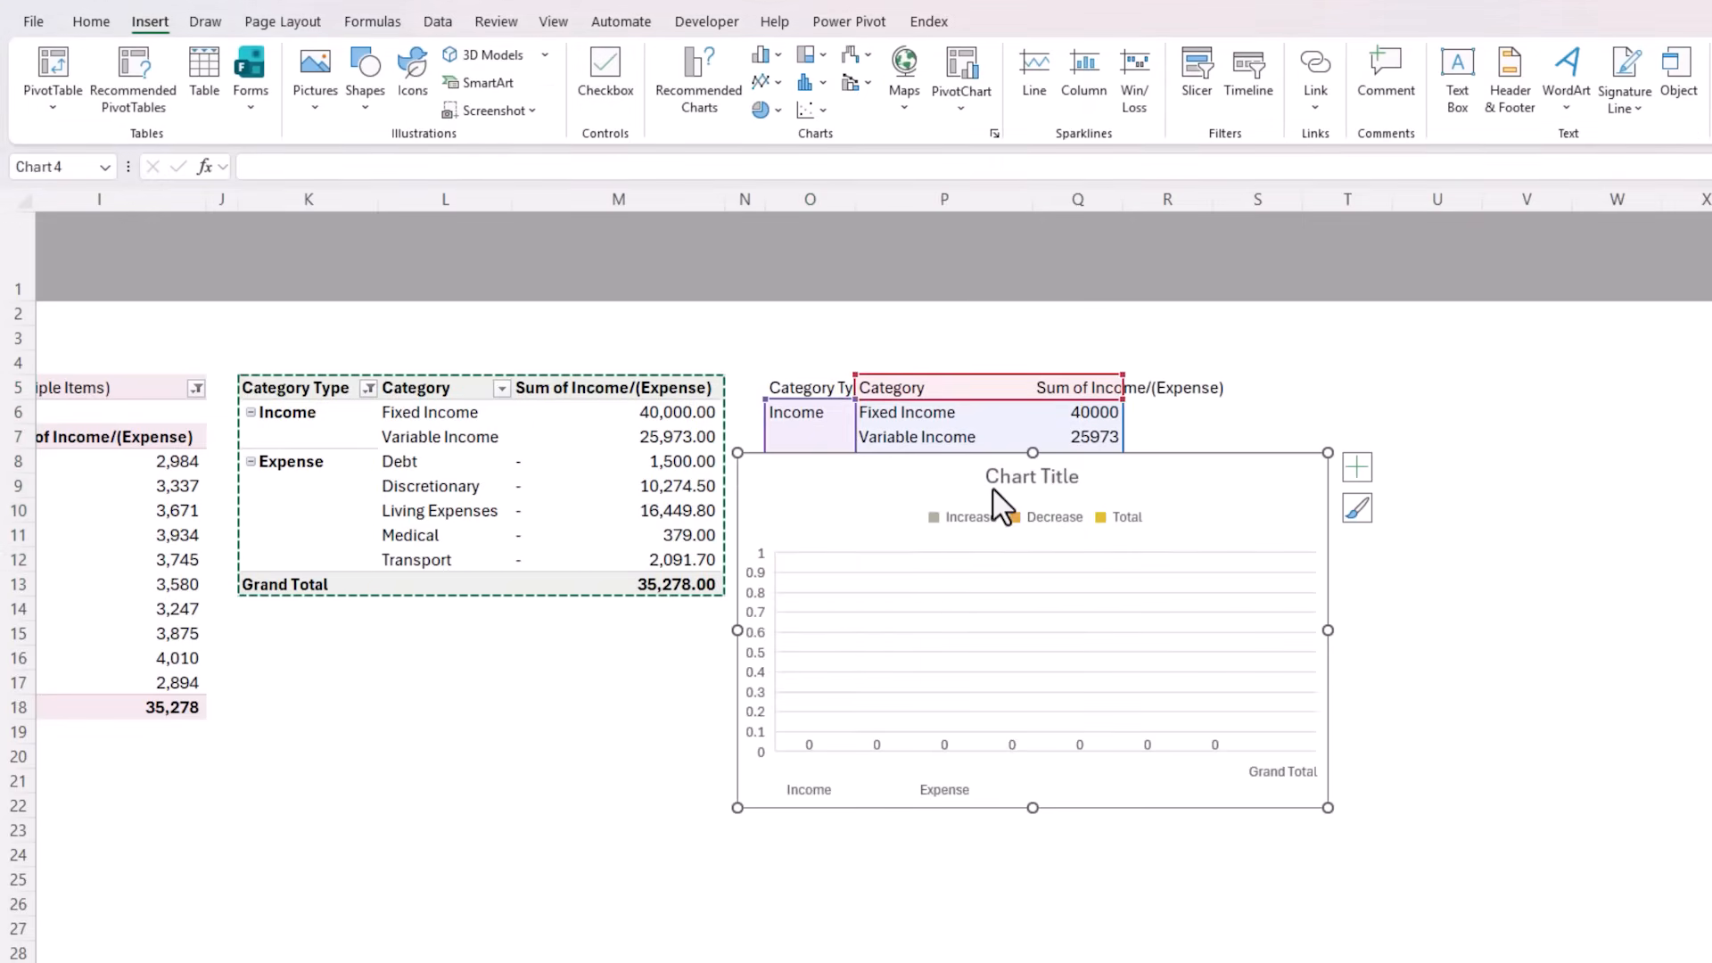
left_click_drag(966, 460, 847, 551)
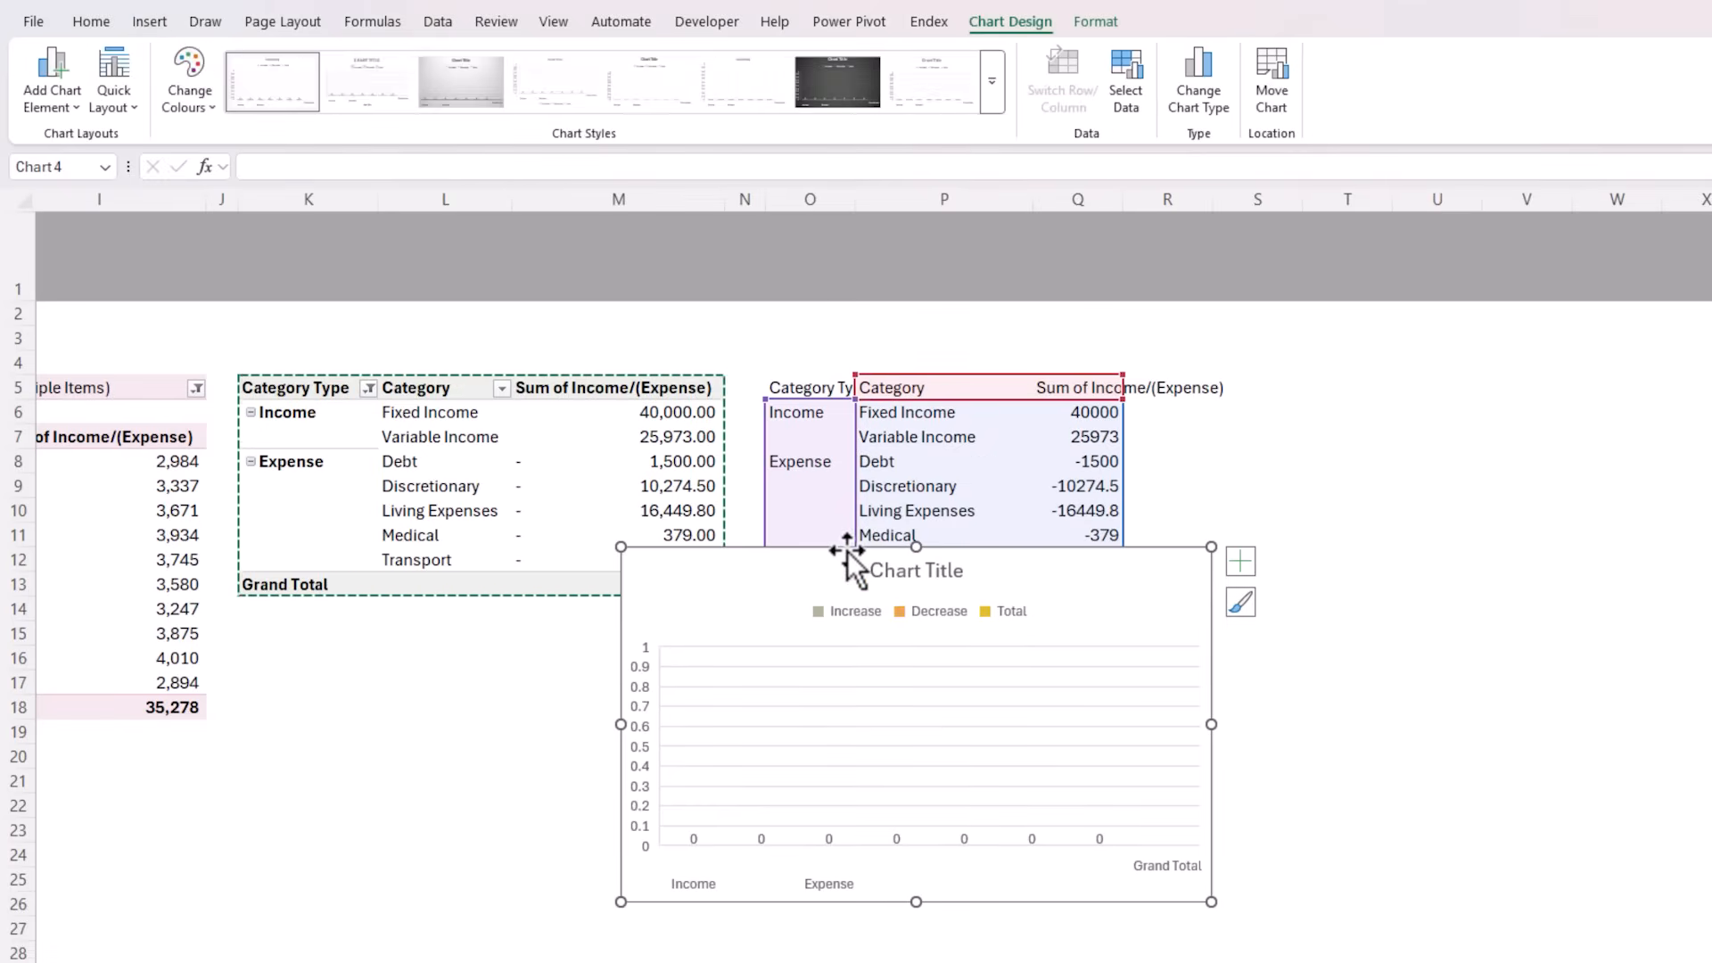
Remove the Sum of Income/(Expense) series from the waterfall chart's data source
right_click(842, 675)
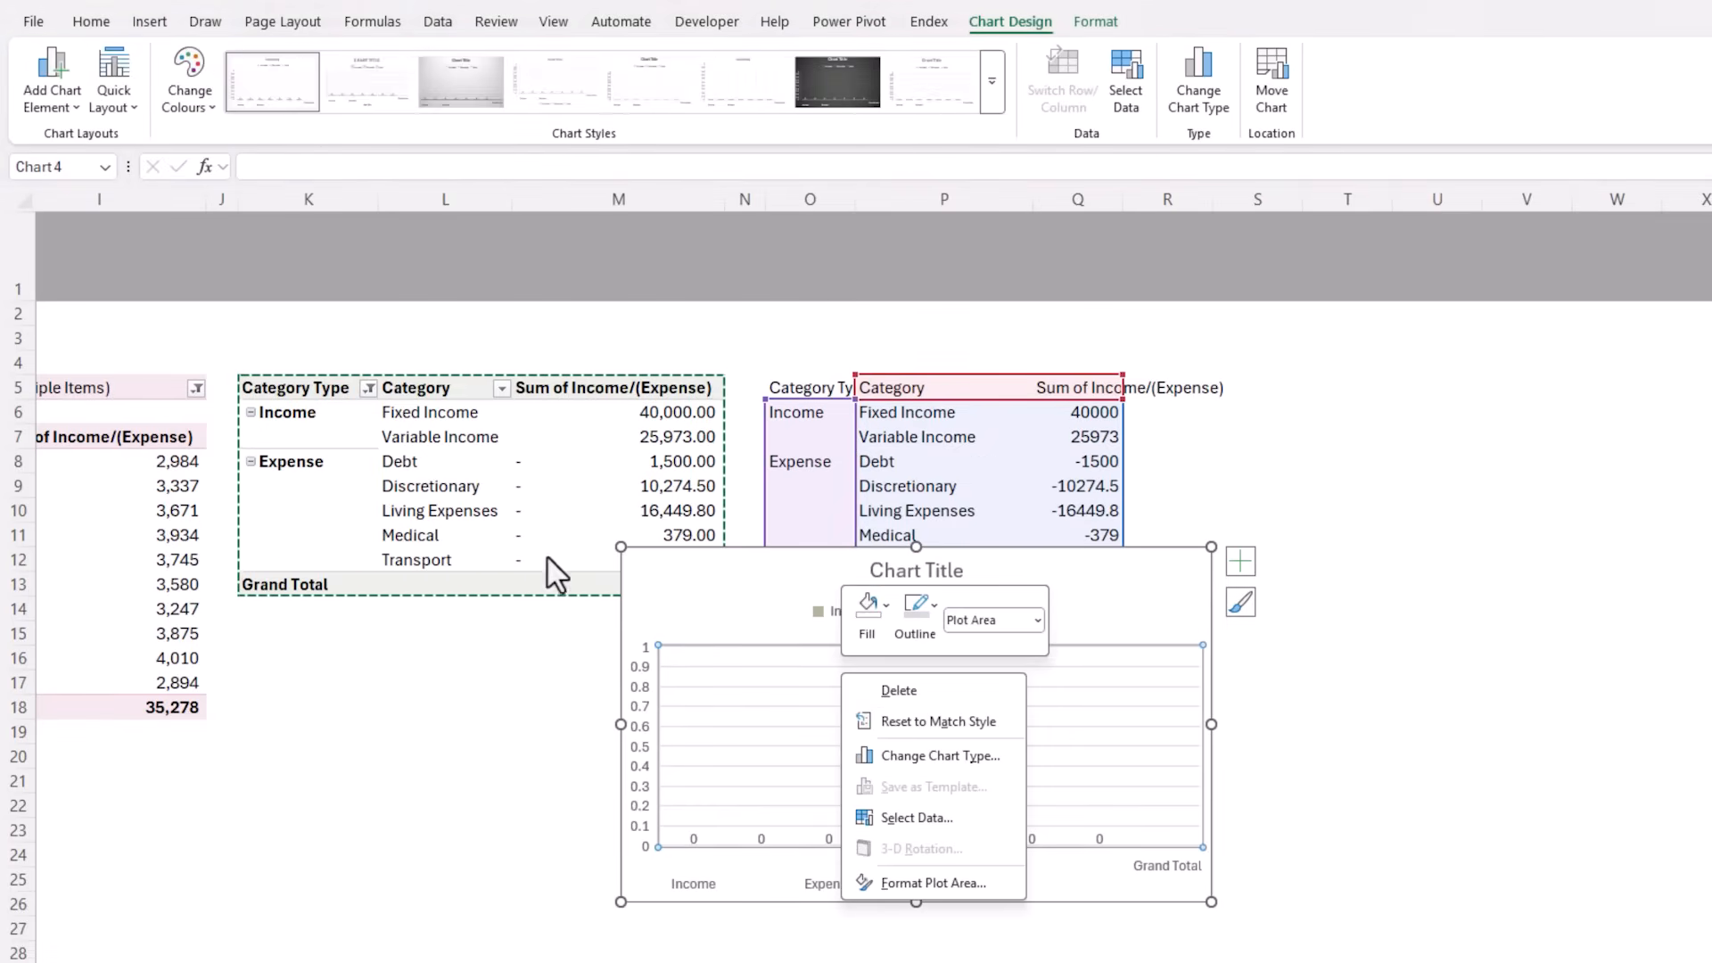
left_click(962, 818)
left_click_drag(388, 314, 413, 557)
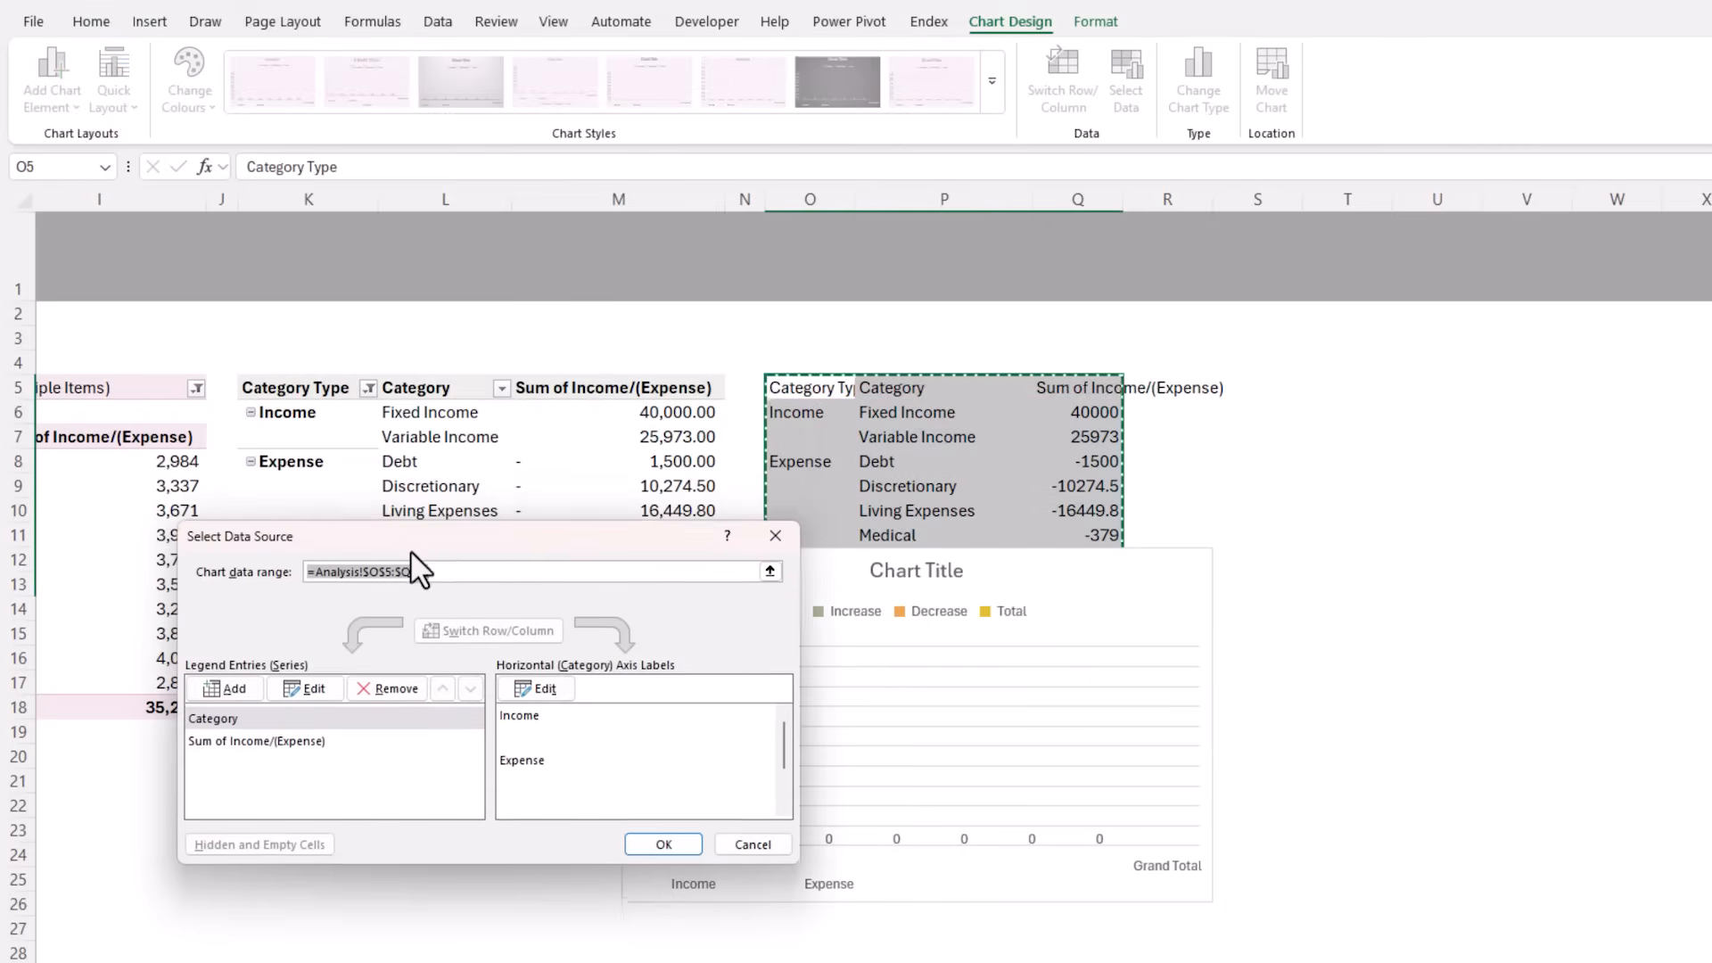
left_click(290, 741)
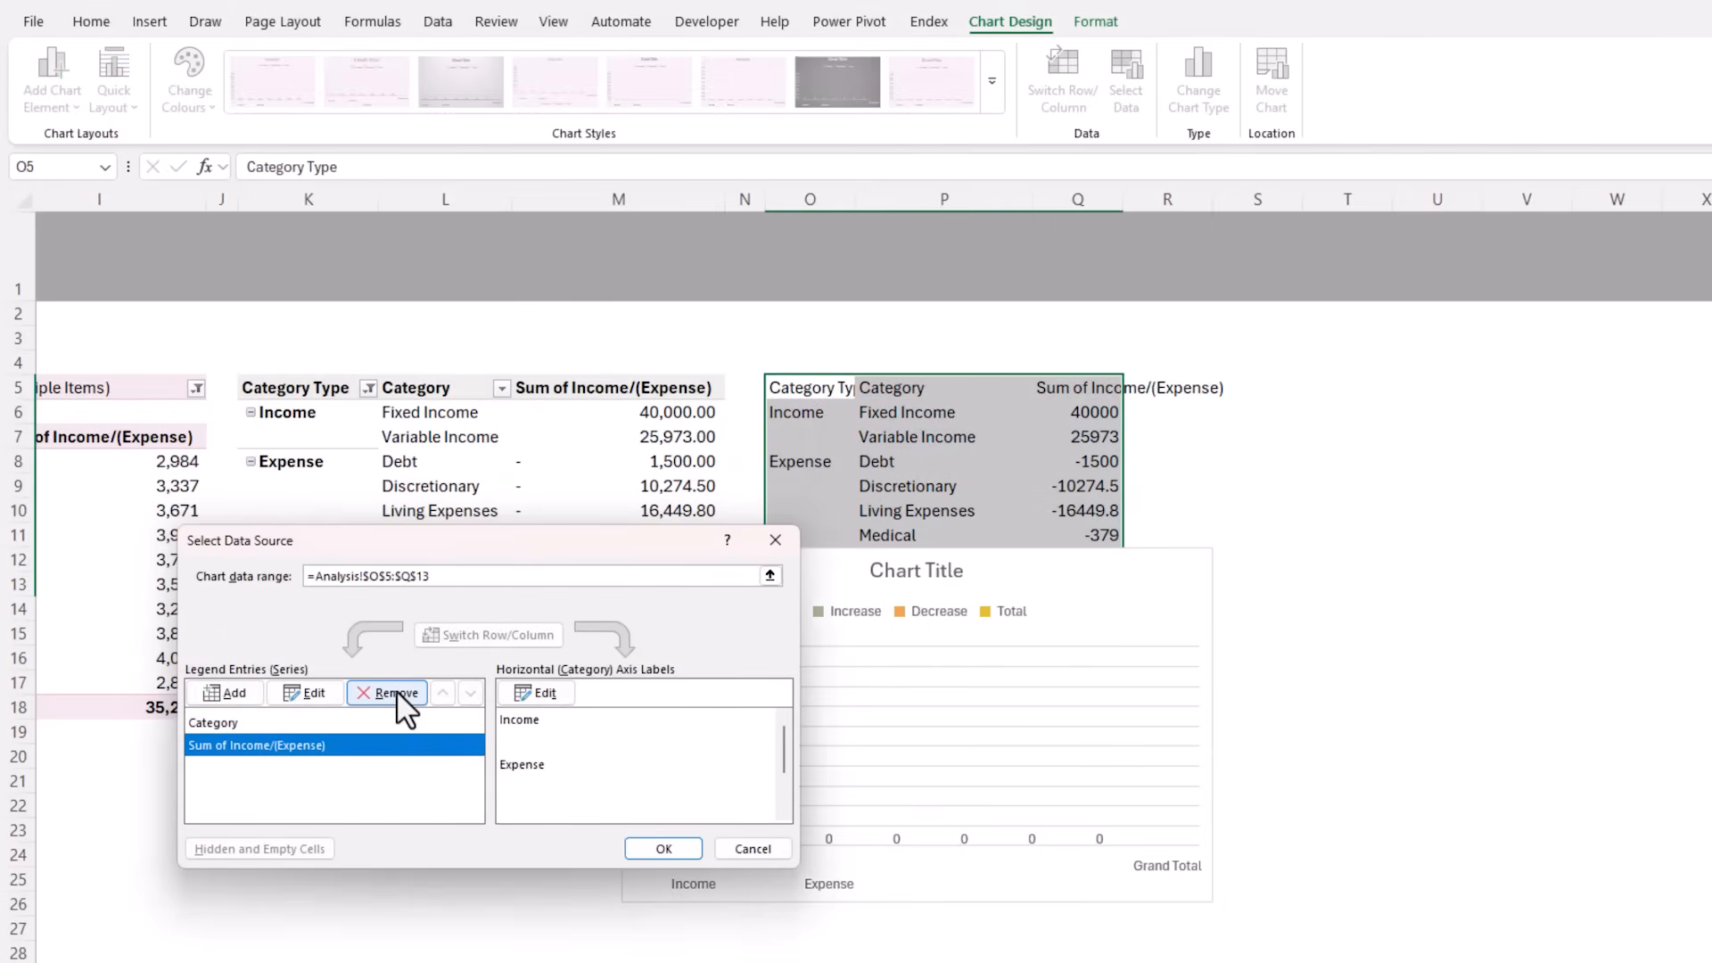
left_click(395, 694)
Repoint the remaining chart series to the PivotTable, with name =Analysis!$M$5 and values =Analysis!$M$6:$M$13
left_click(303, 693)
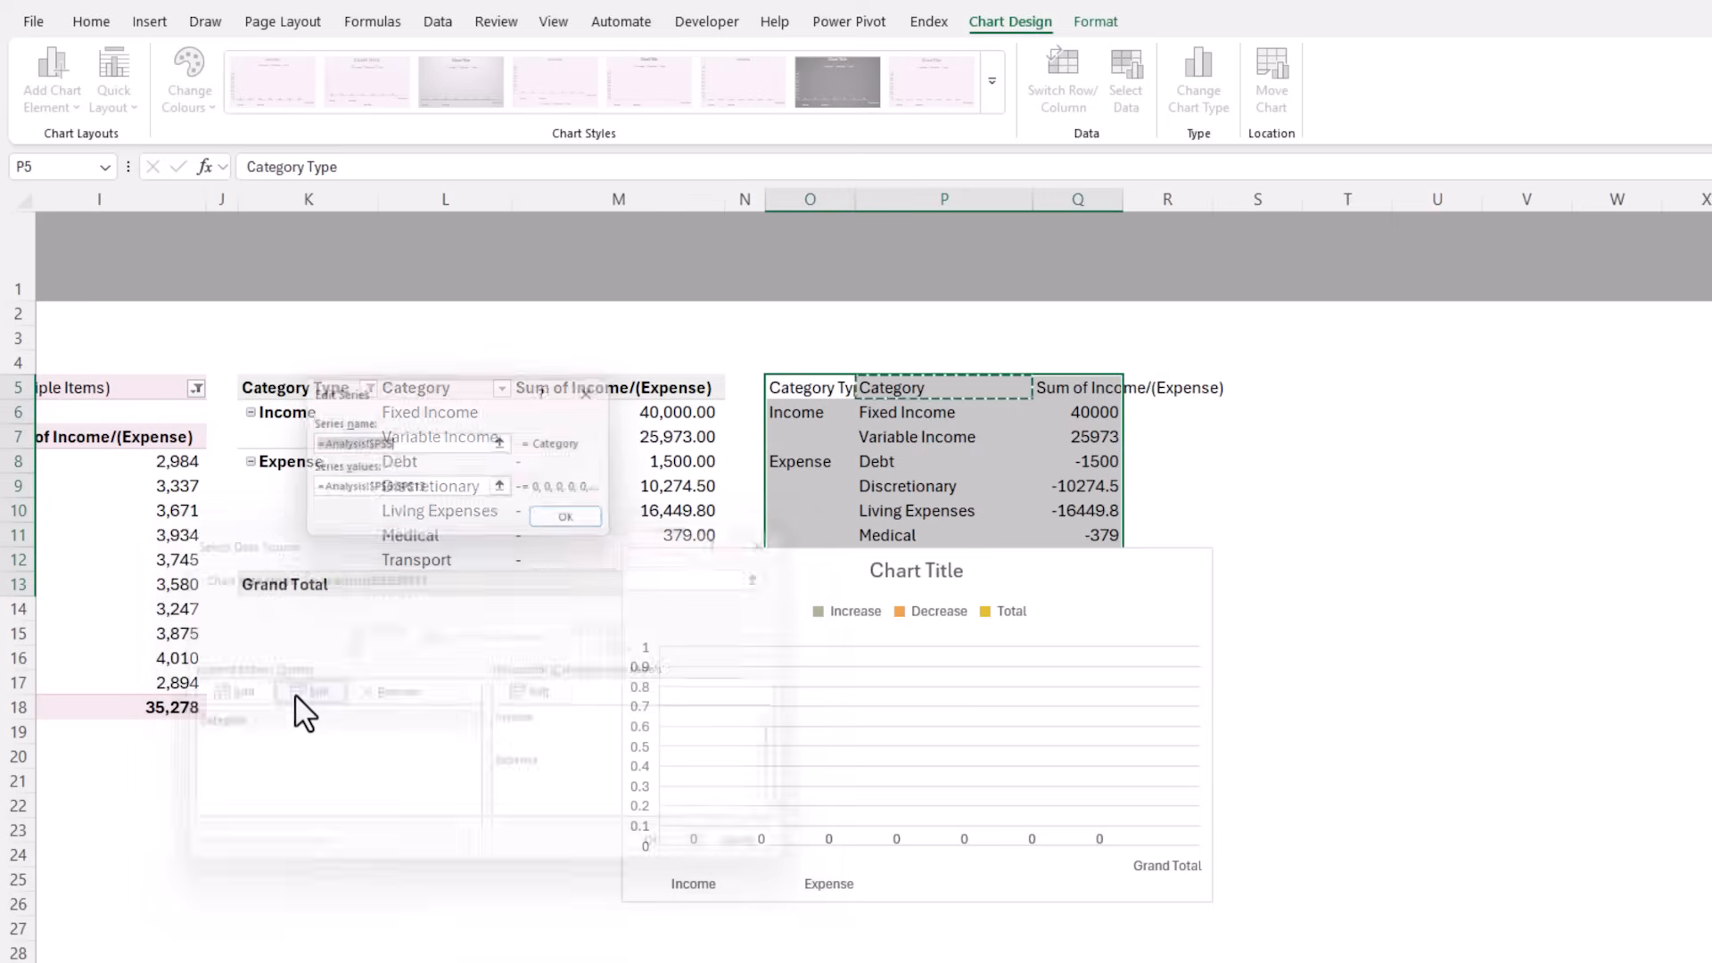
left_click_drag(423, 412, 386, 592)
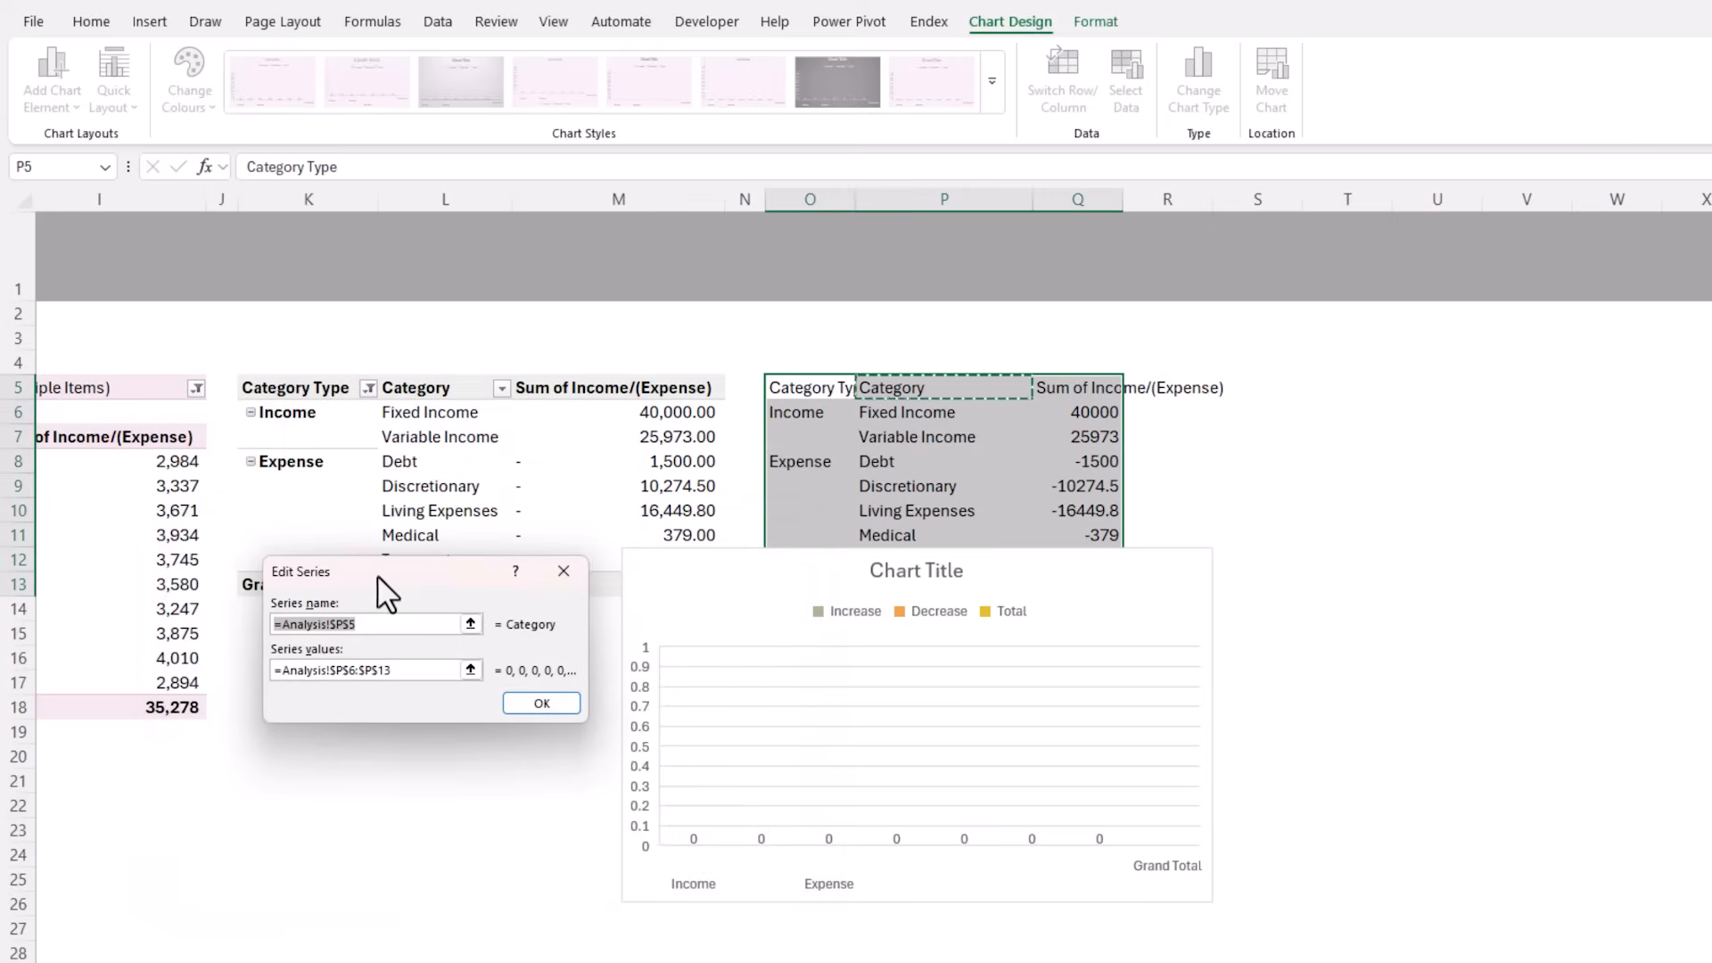
left_click(517, 392)
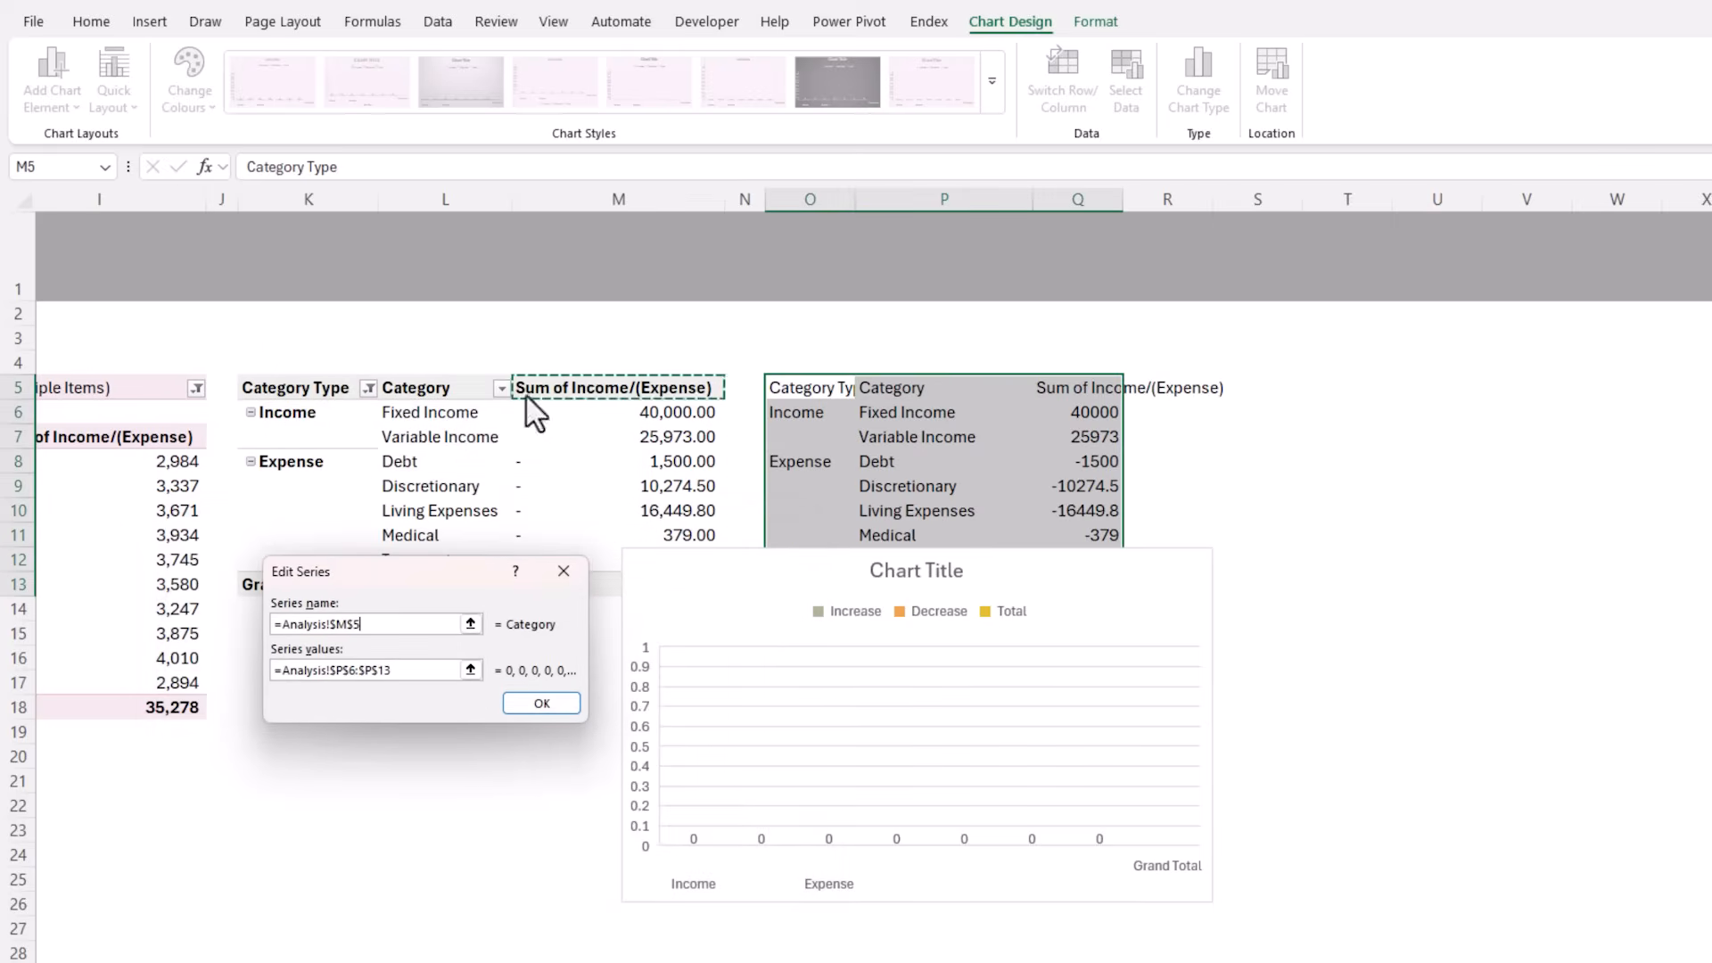
left_click(285, 671)
key("BackSpace")
left_click_drag(611, 415, 610, 578)
left_click_drag(485, 580, 448, 687)
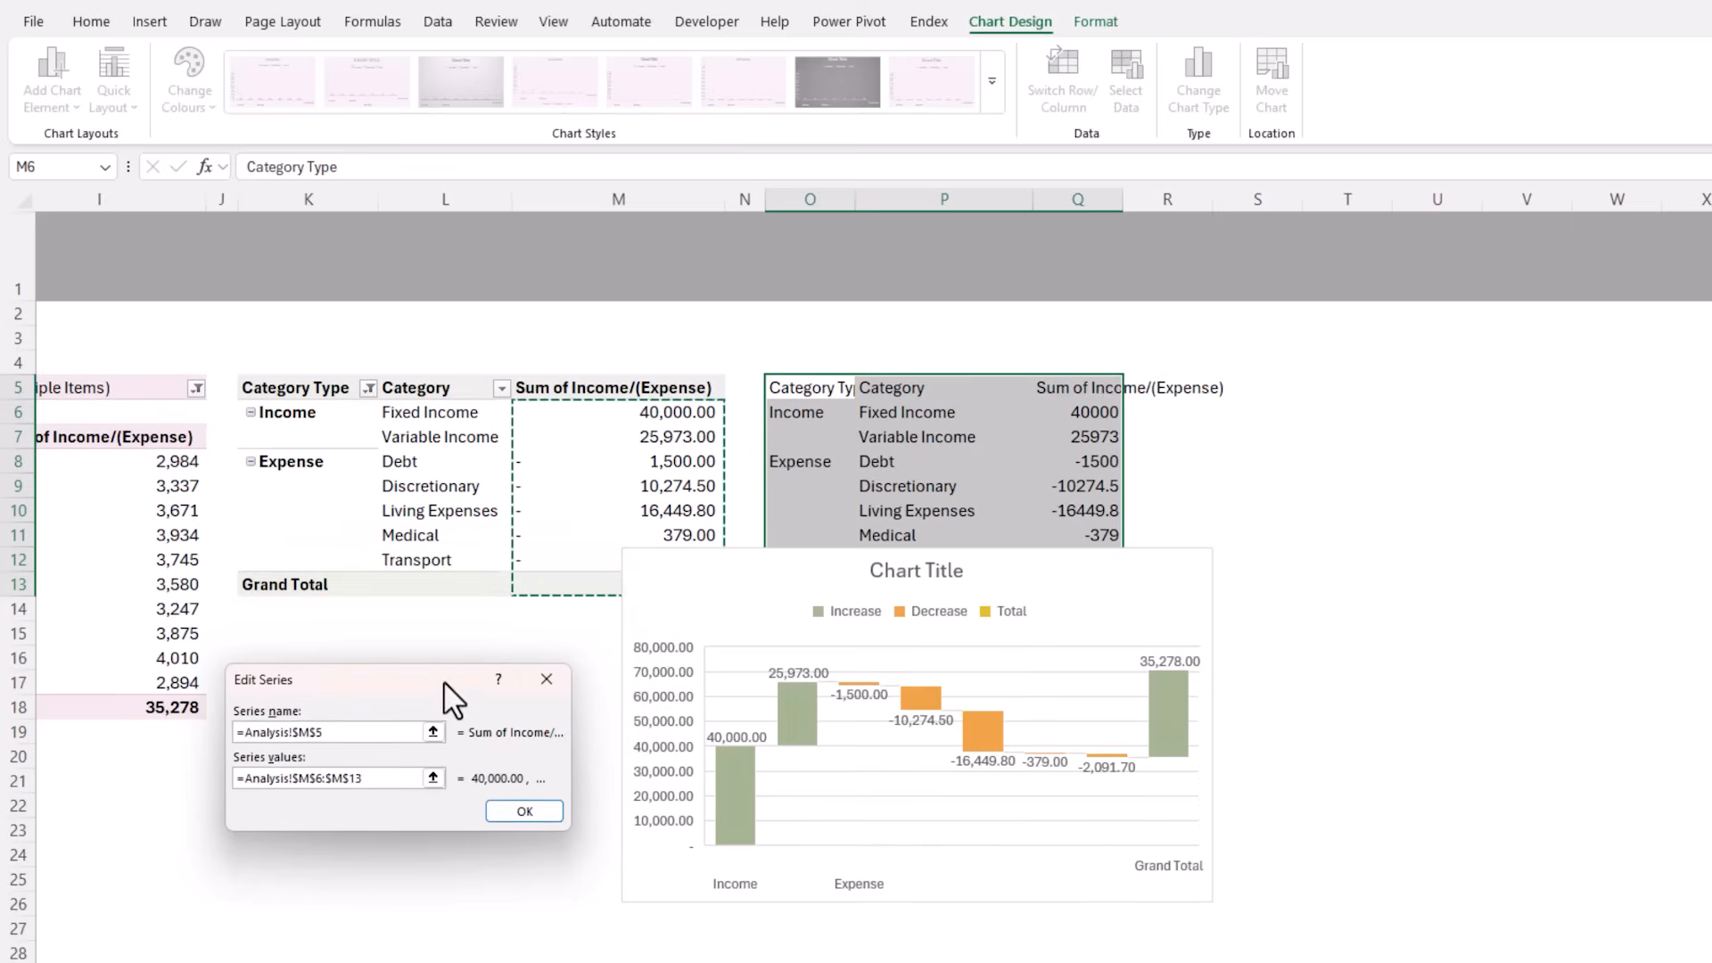
left_click(519, 811)
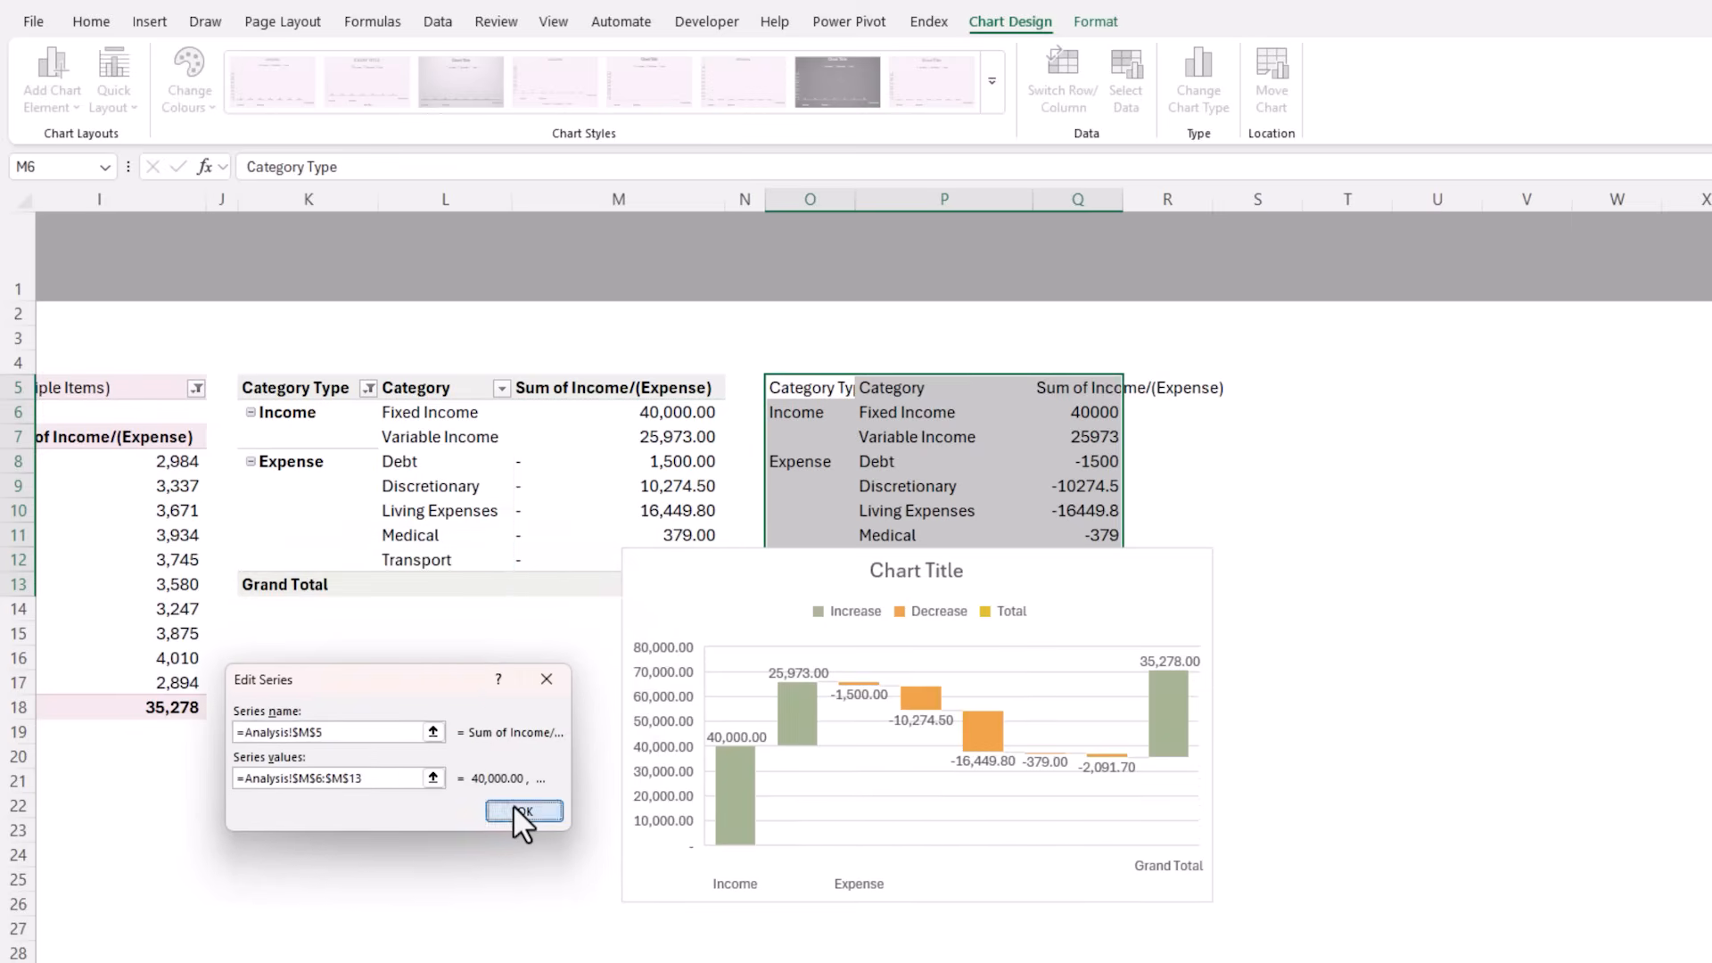
Set the waterfall chart's horizontal axis labels to the PivotTable's Category Type and Category cells K6:L13 and apply the data source
left_click(544, 695)
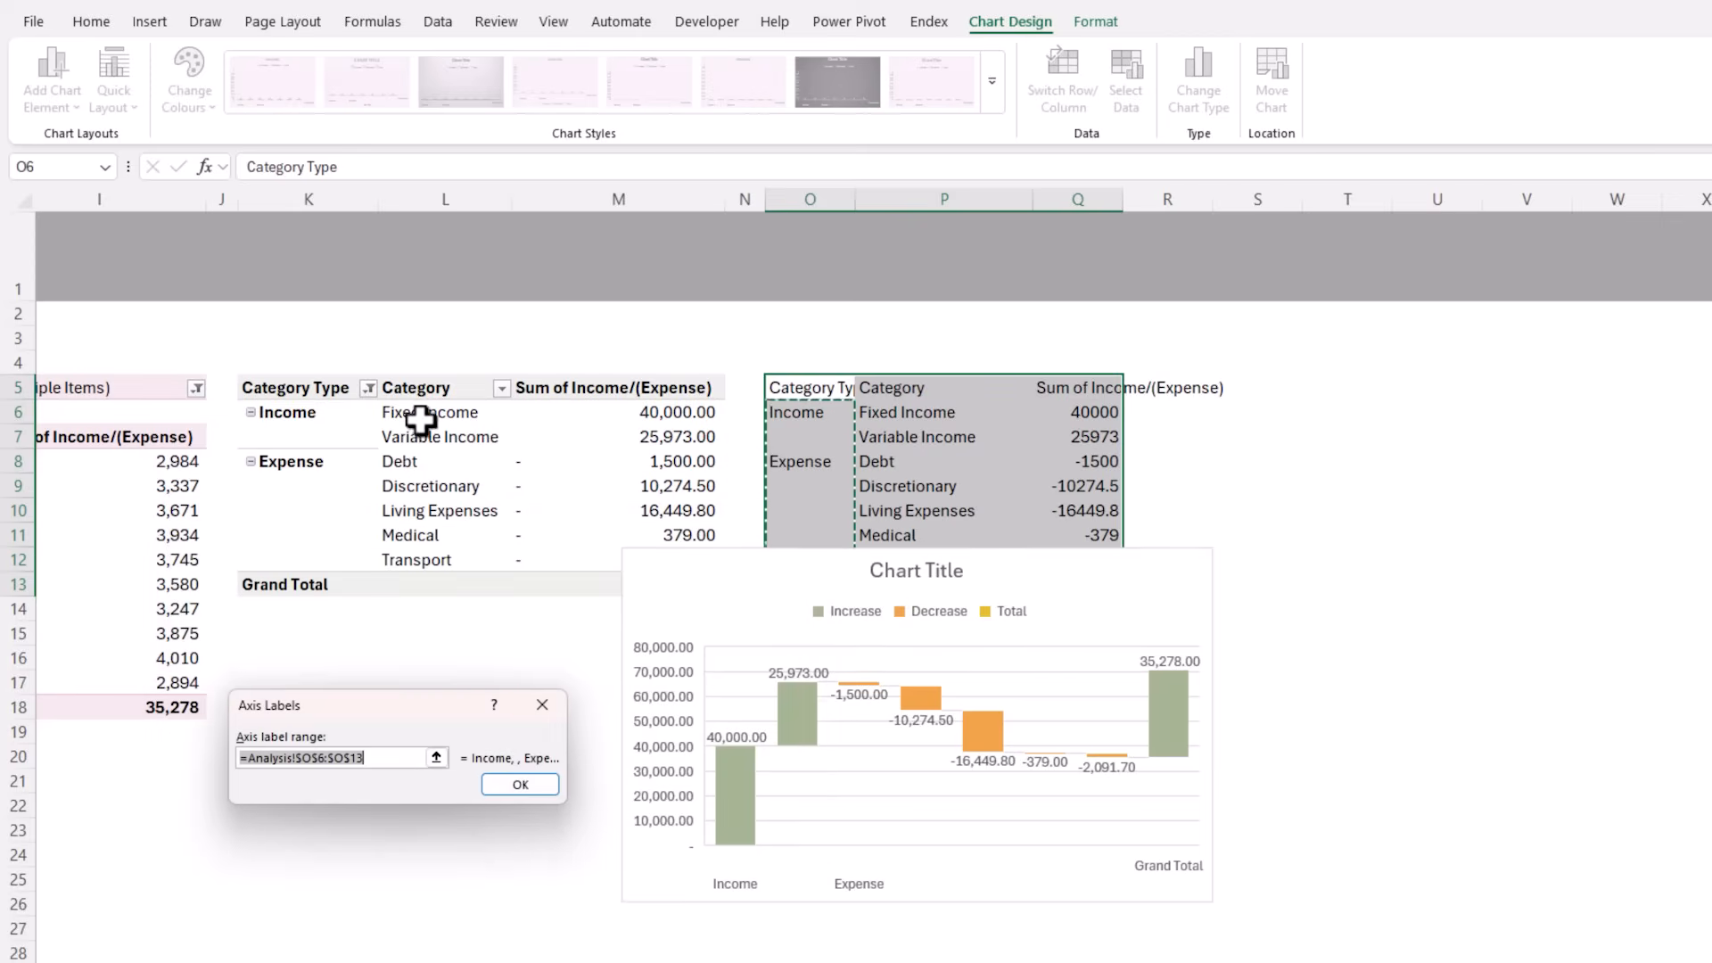
left_click_drag(374, 417, 451, 585)
left_click(510, 765)
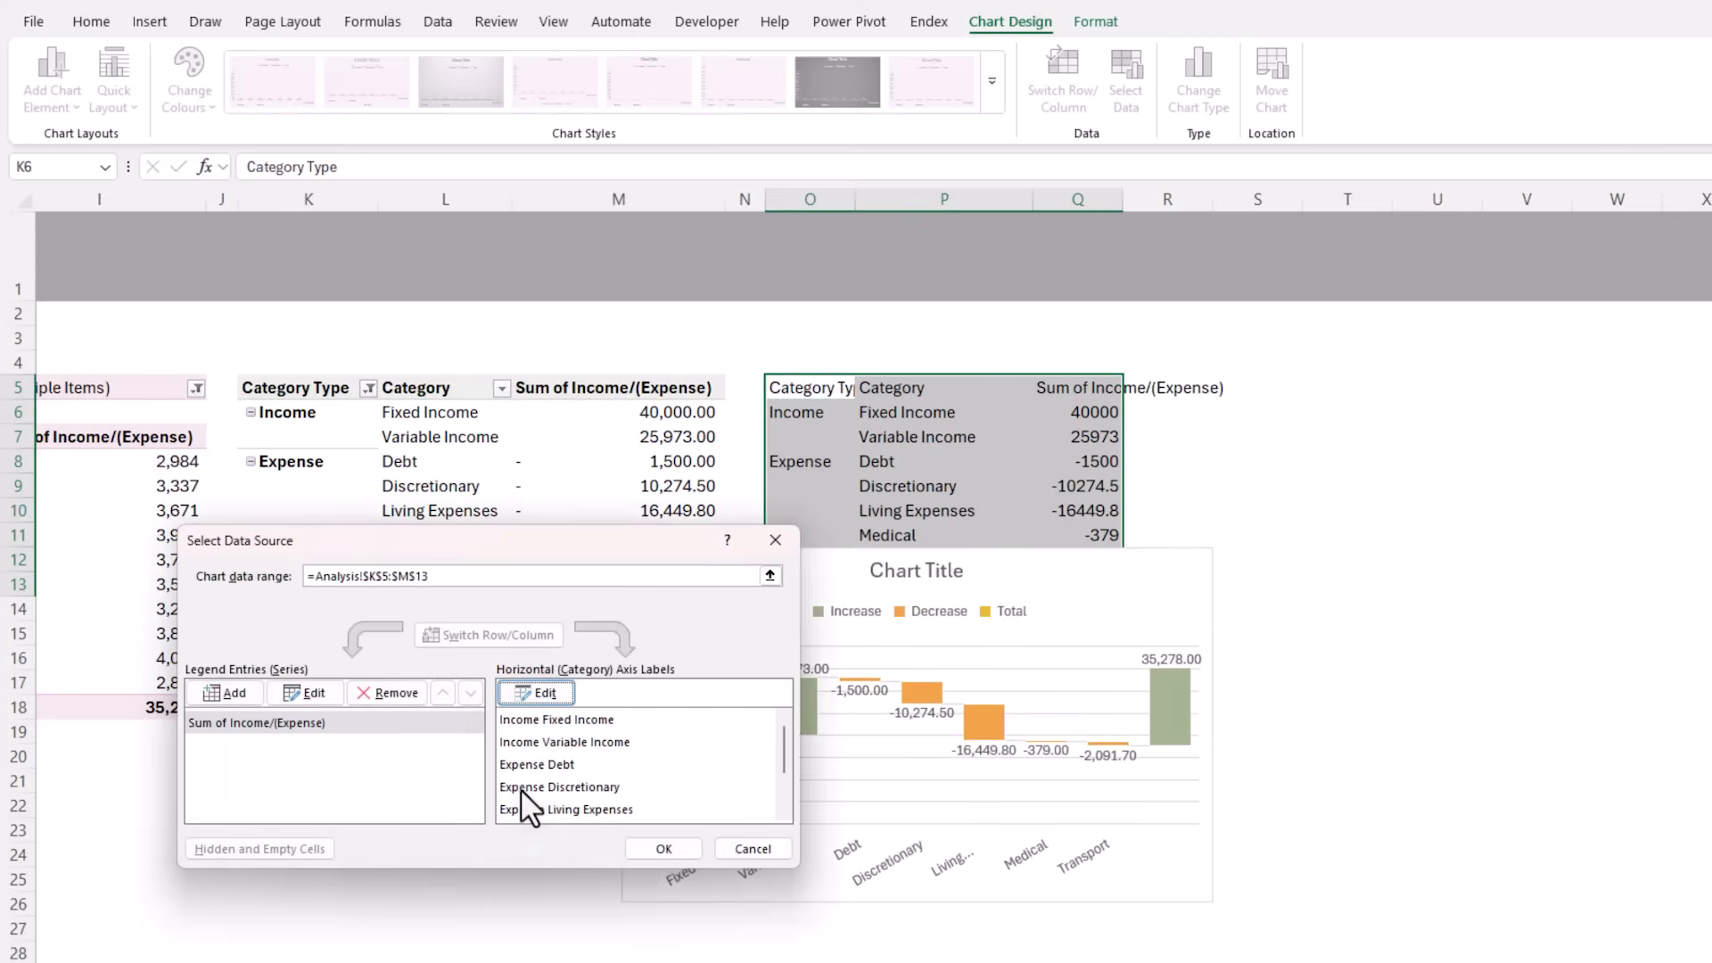
left_click(660, 849)
Move the waterfall chart over its source PivotTable, enlarge it to show the category labels horizontally, and apply Colourful Palette 4
left_click_drag(650, 547, 256, 356)
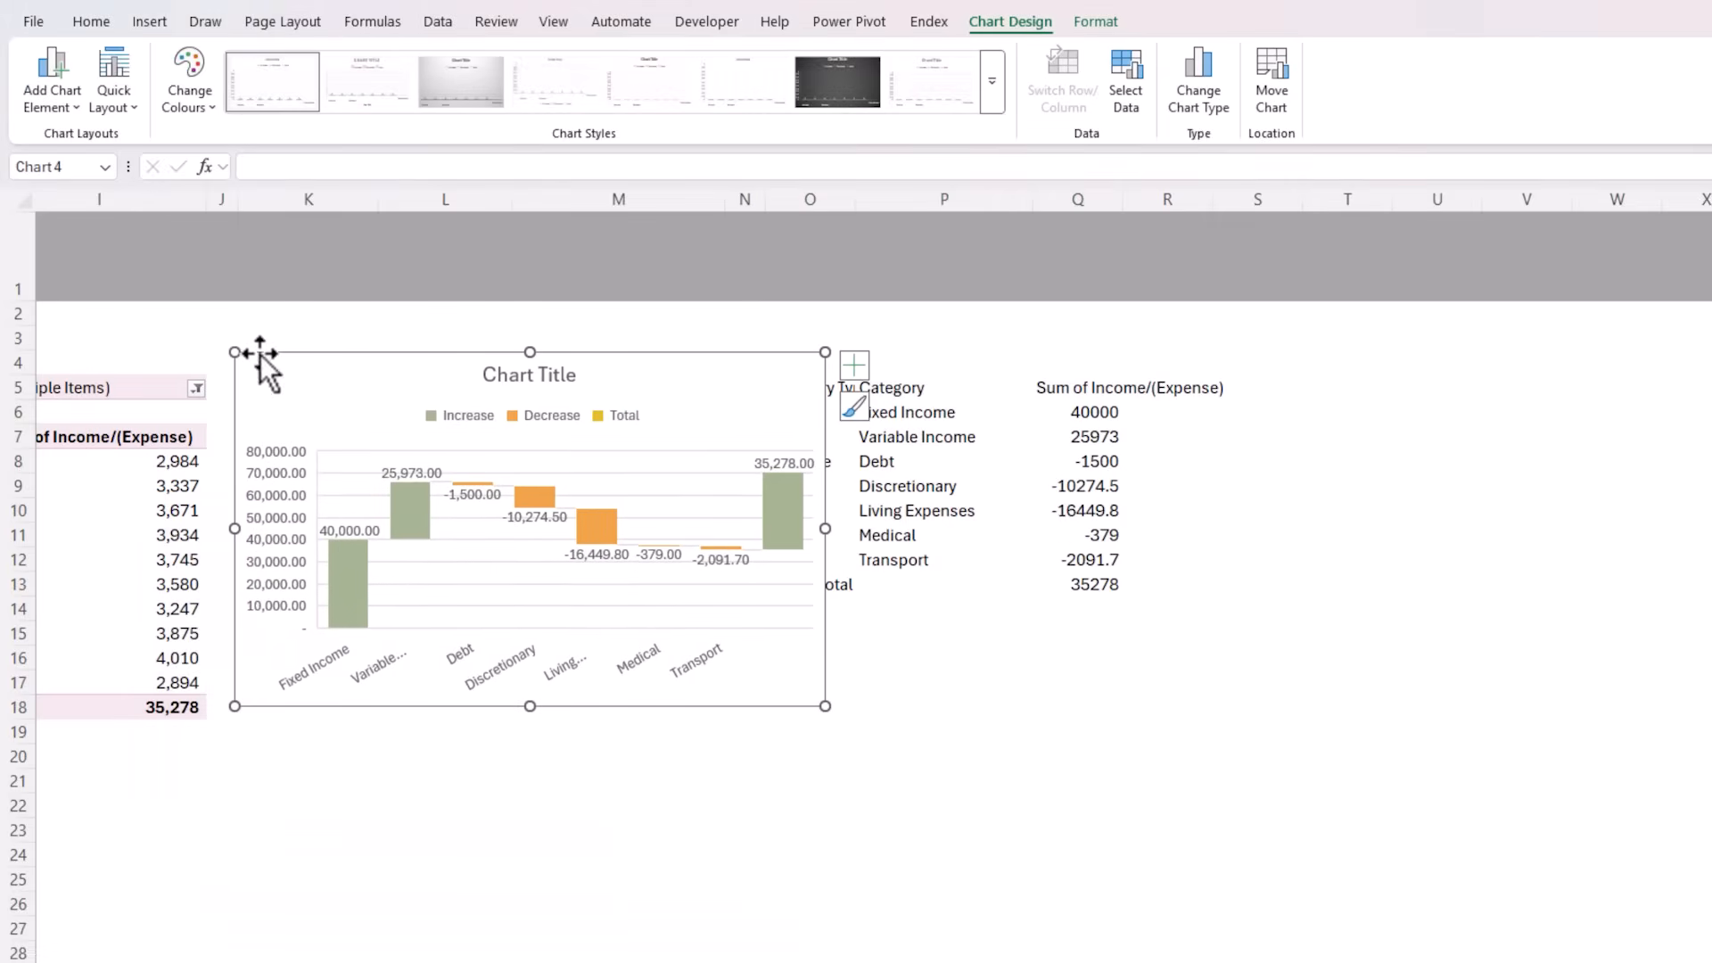
left_click_drag(822, 705, 950, 806)
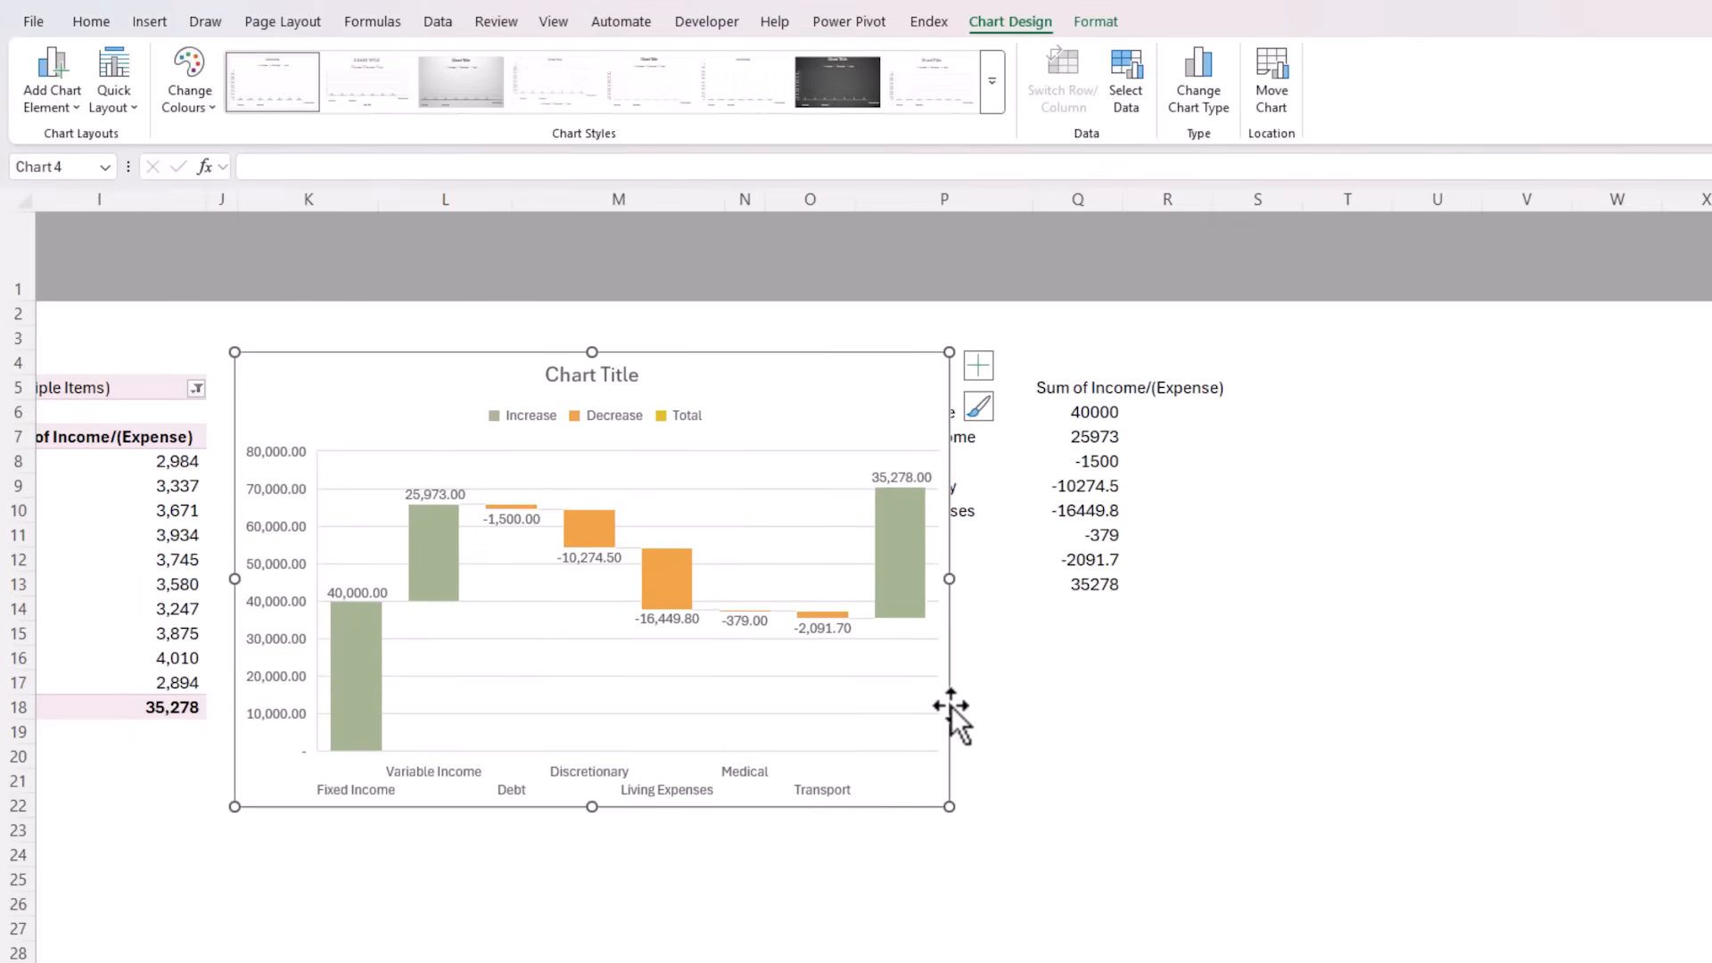
left_click(195, 105)
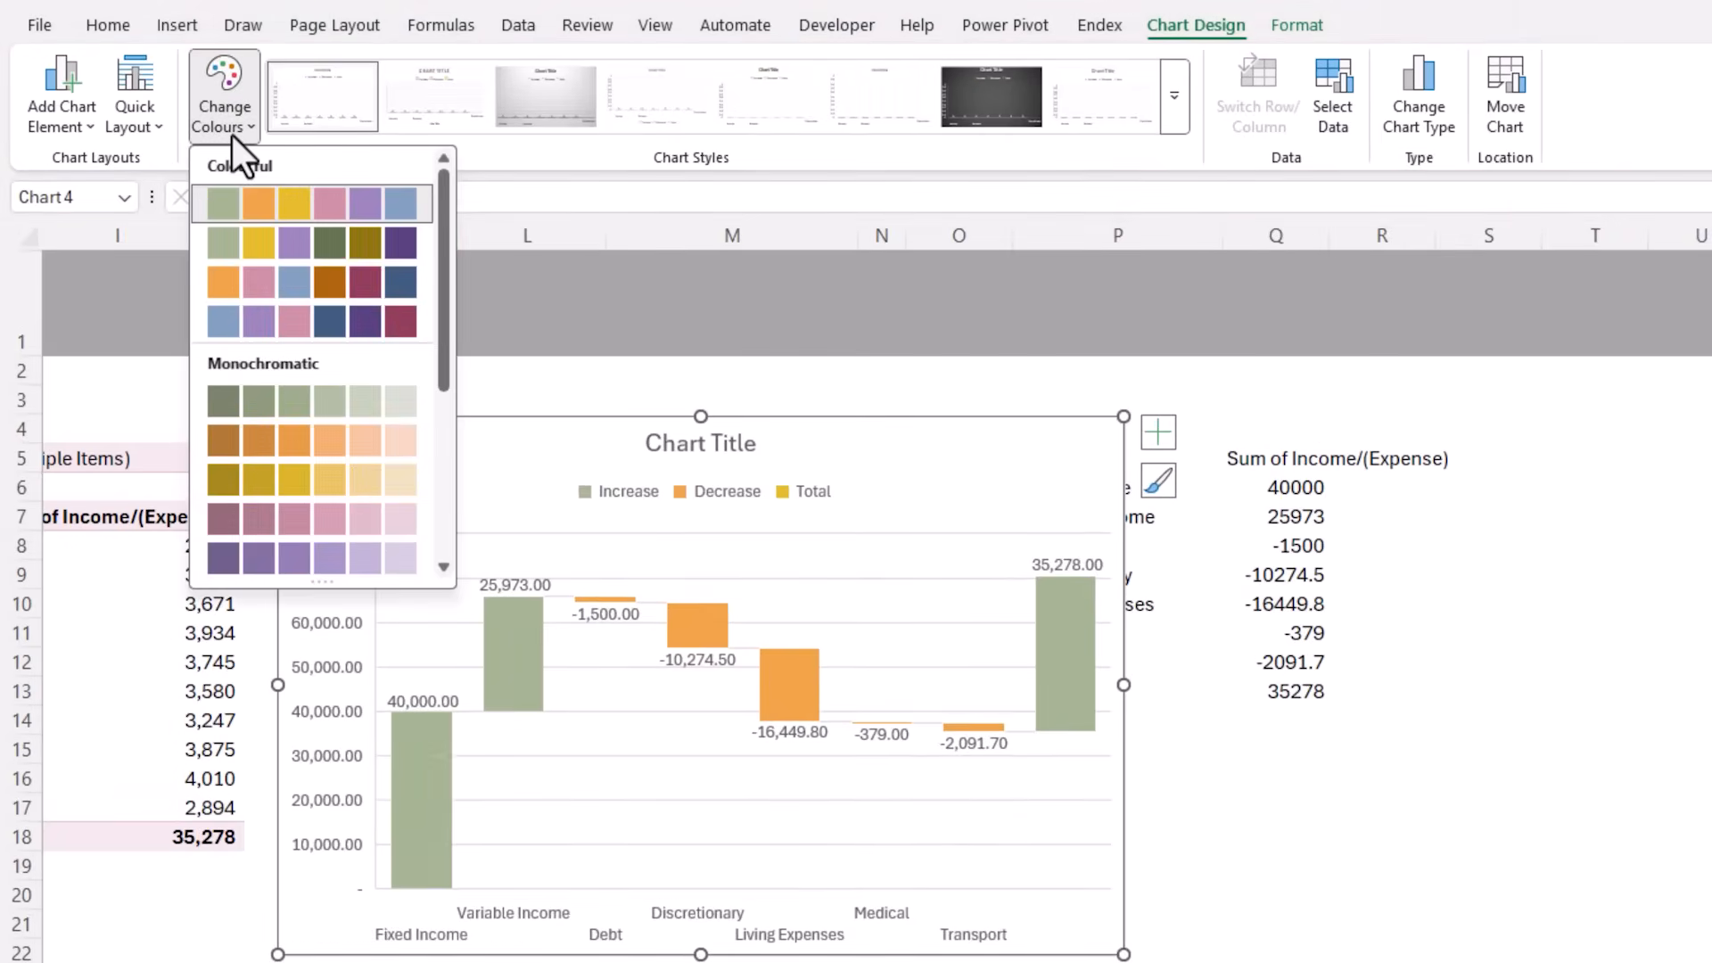
left_click(225, 321)
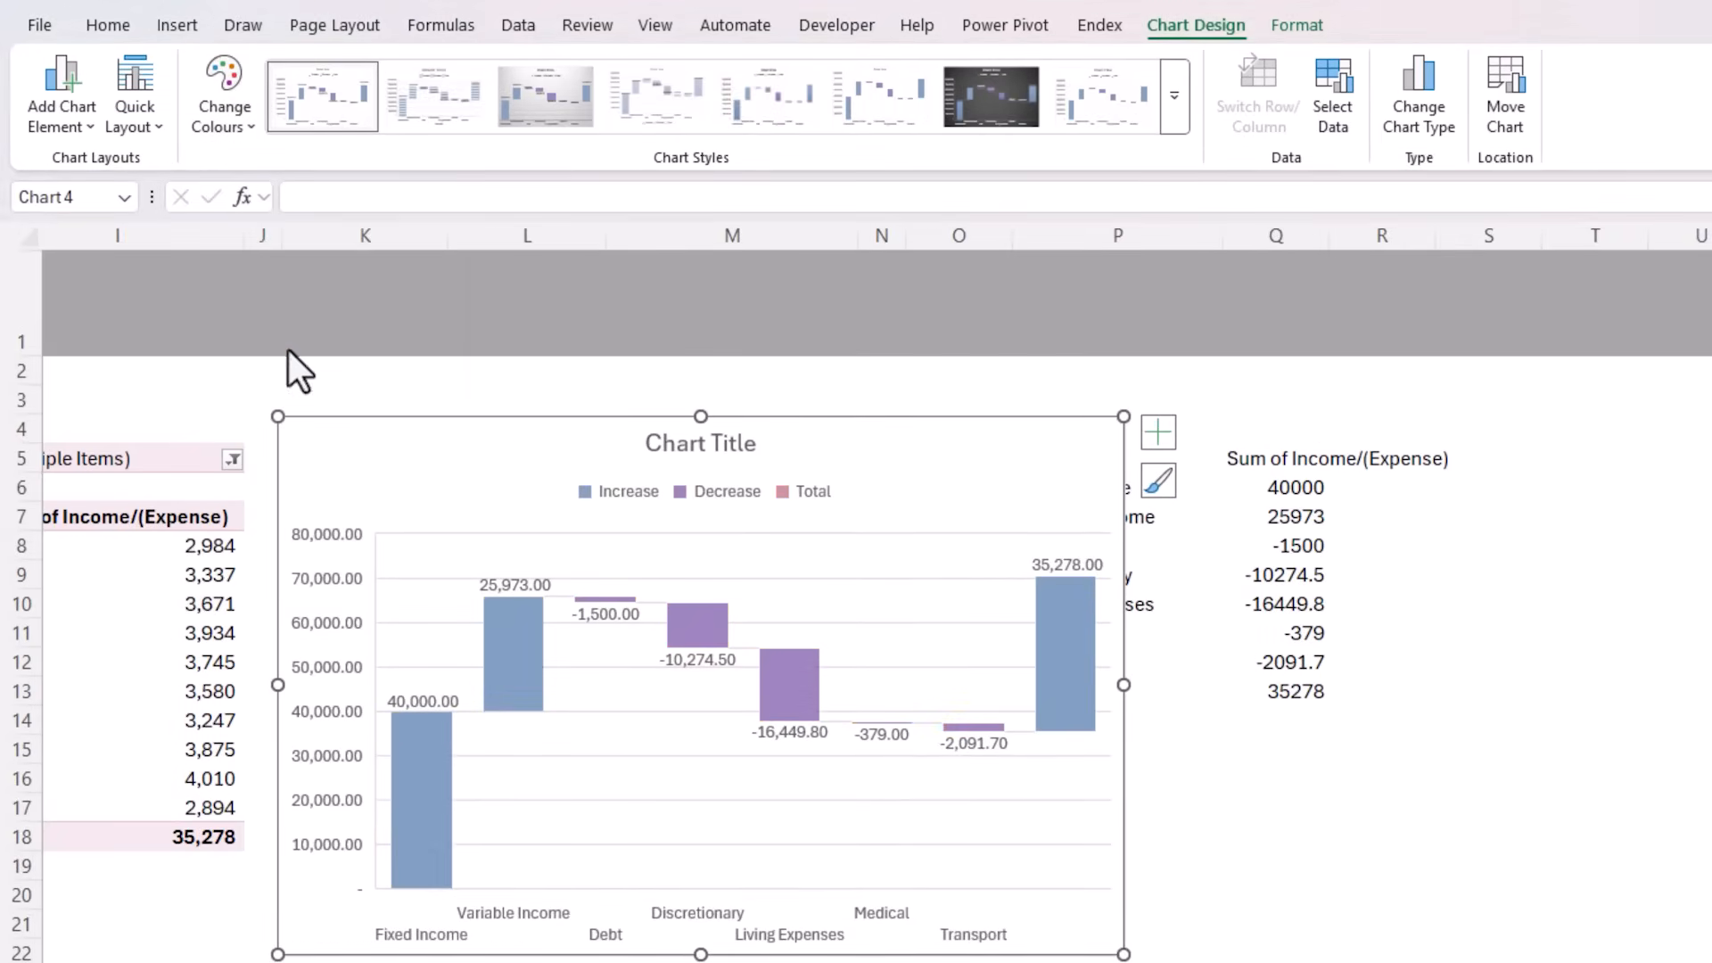
Set the last column of the waterfall chart, the Grand Total point, as a total
left_click(1053, 628)
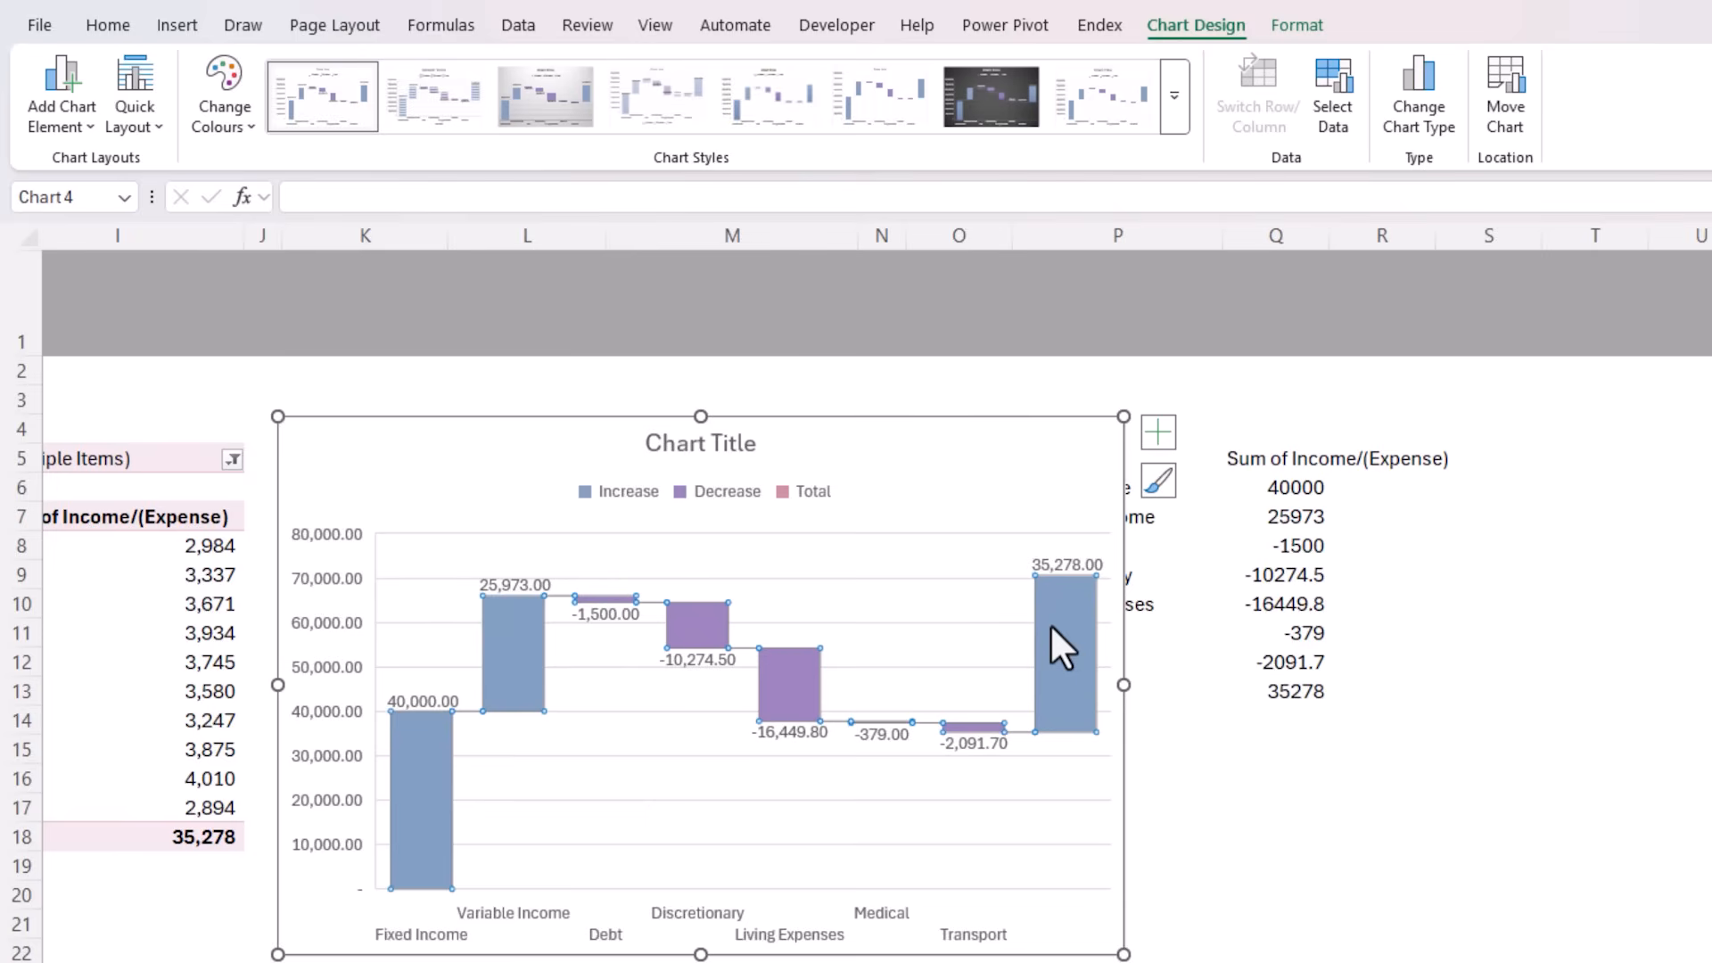
left_click(1050, 623)
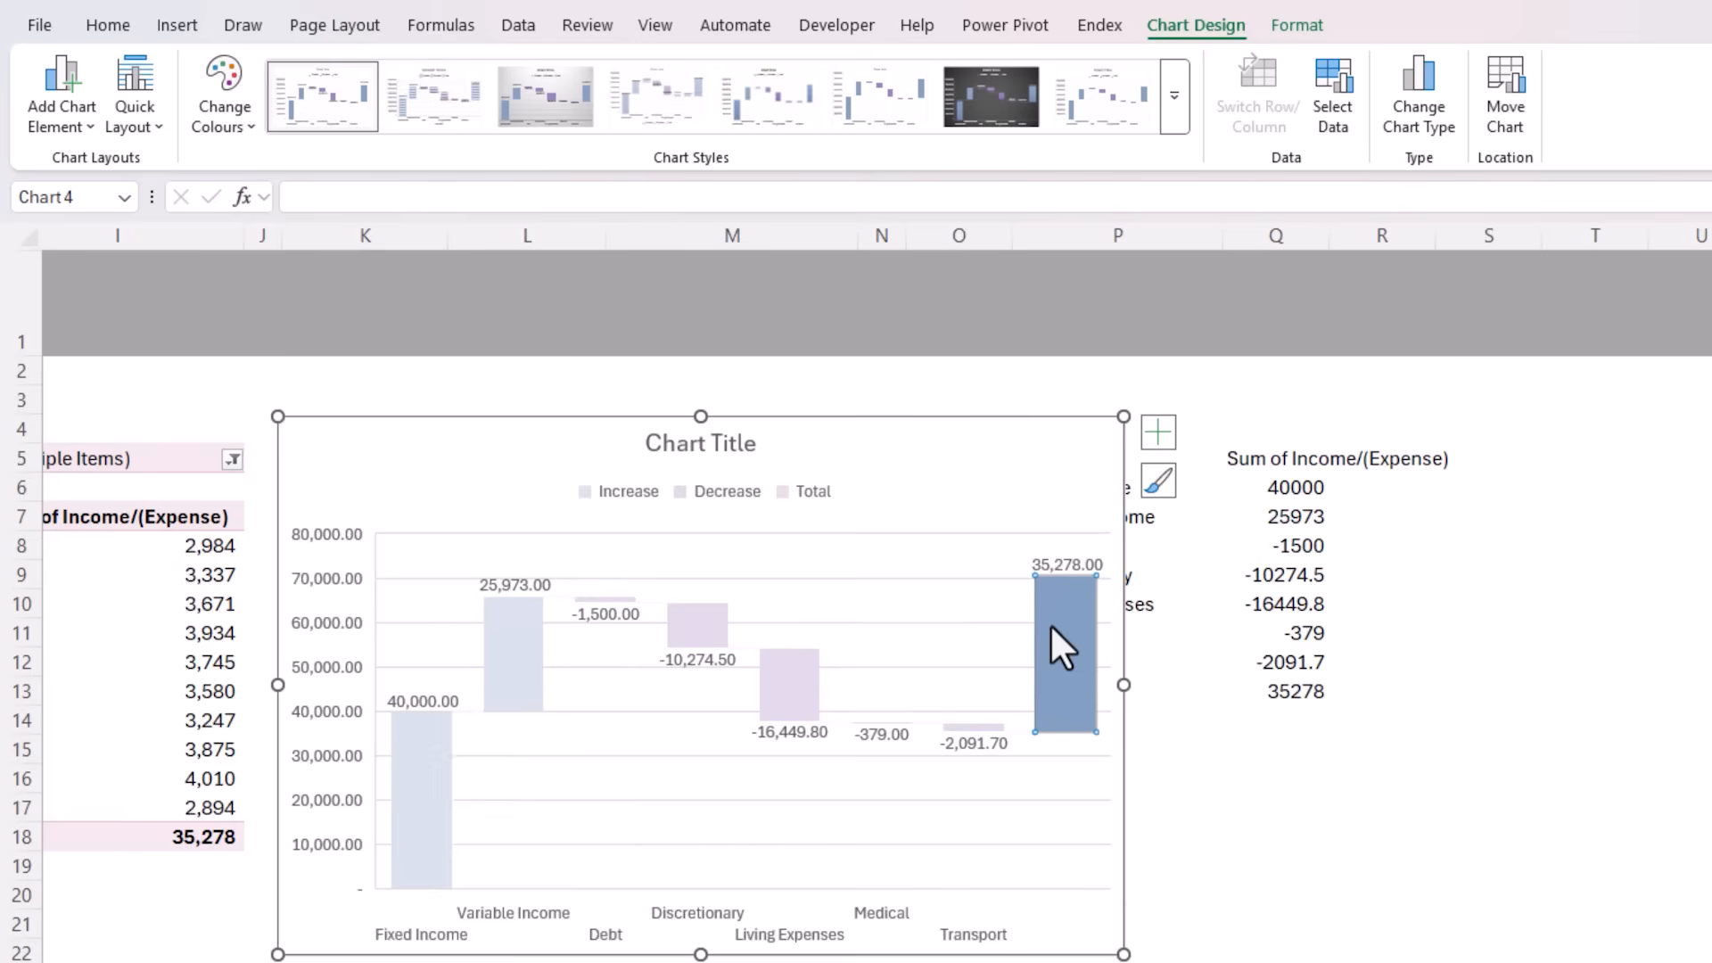
right_click(1050, 623)
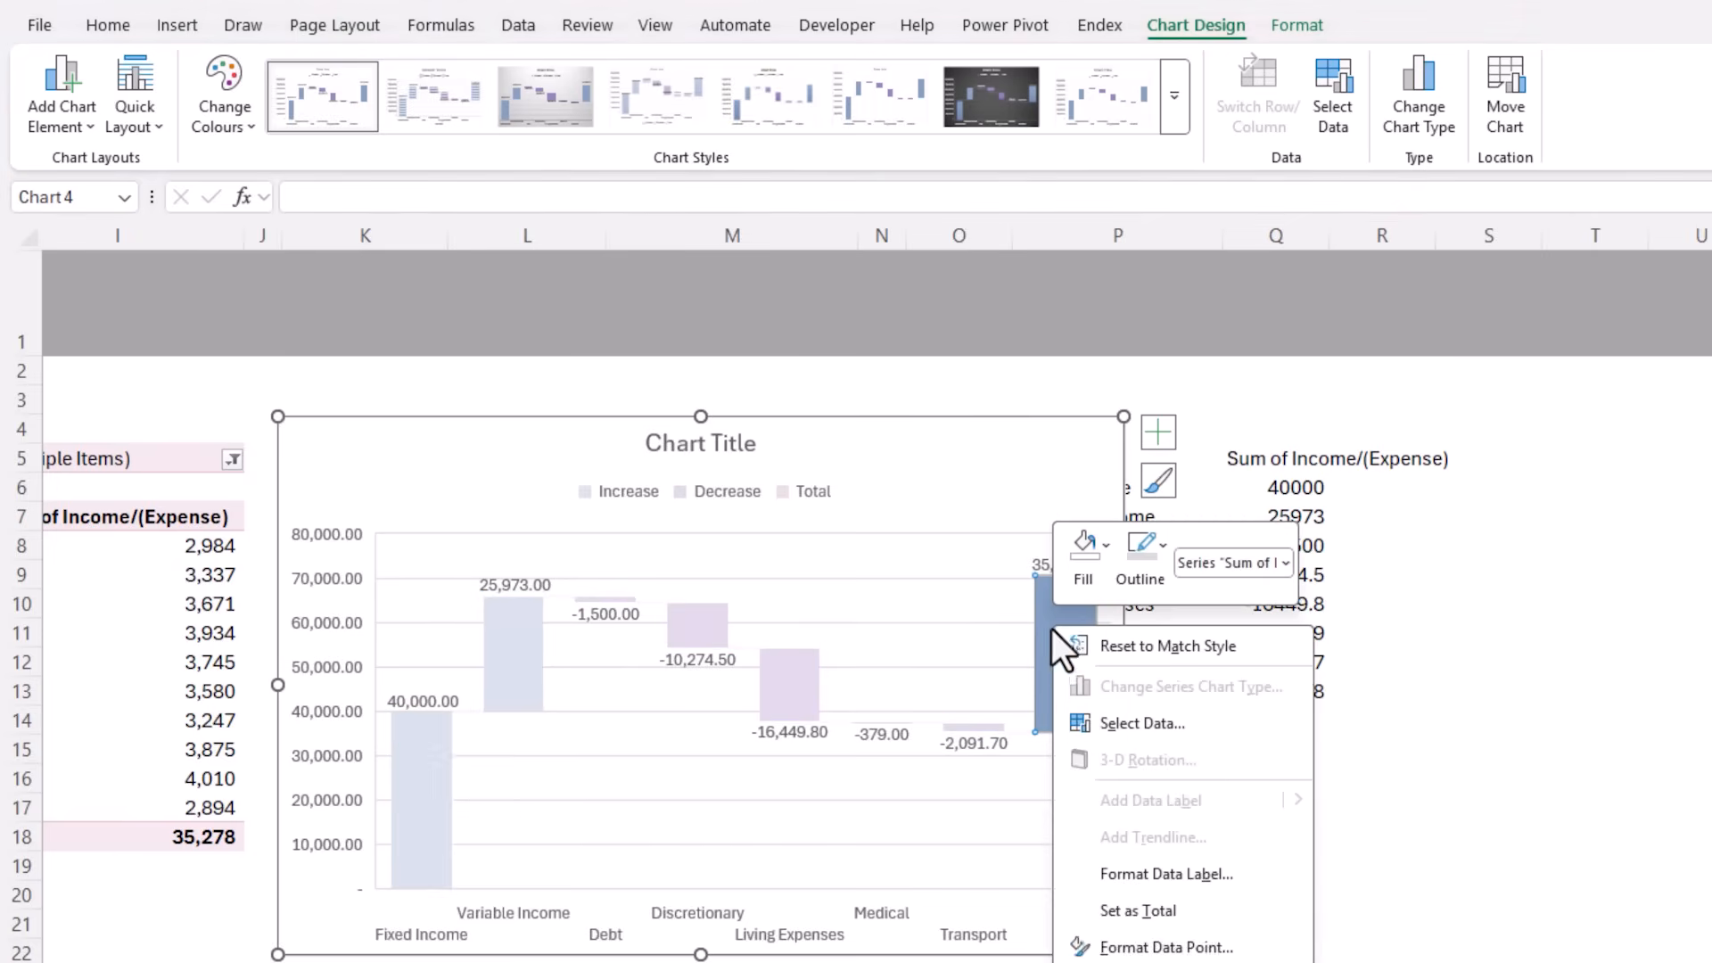
left_click(1082, 913)
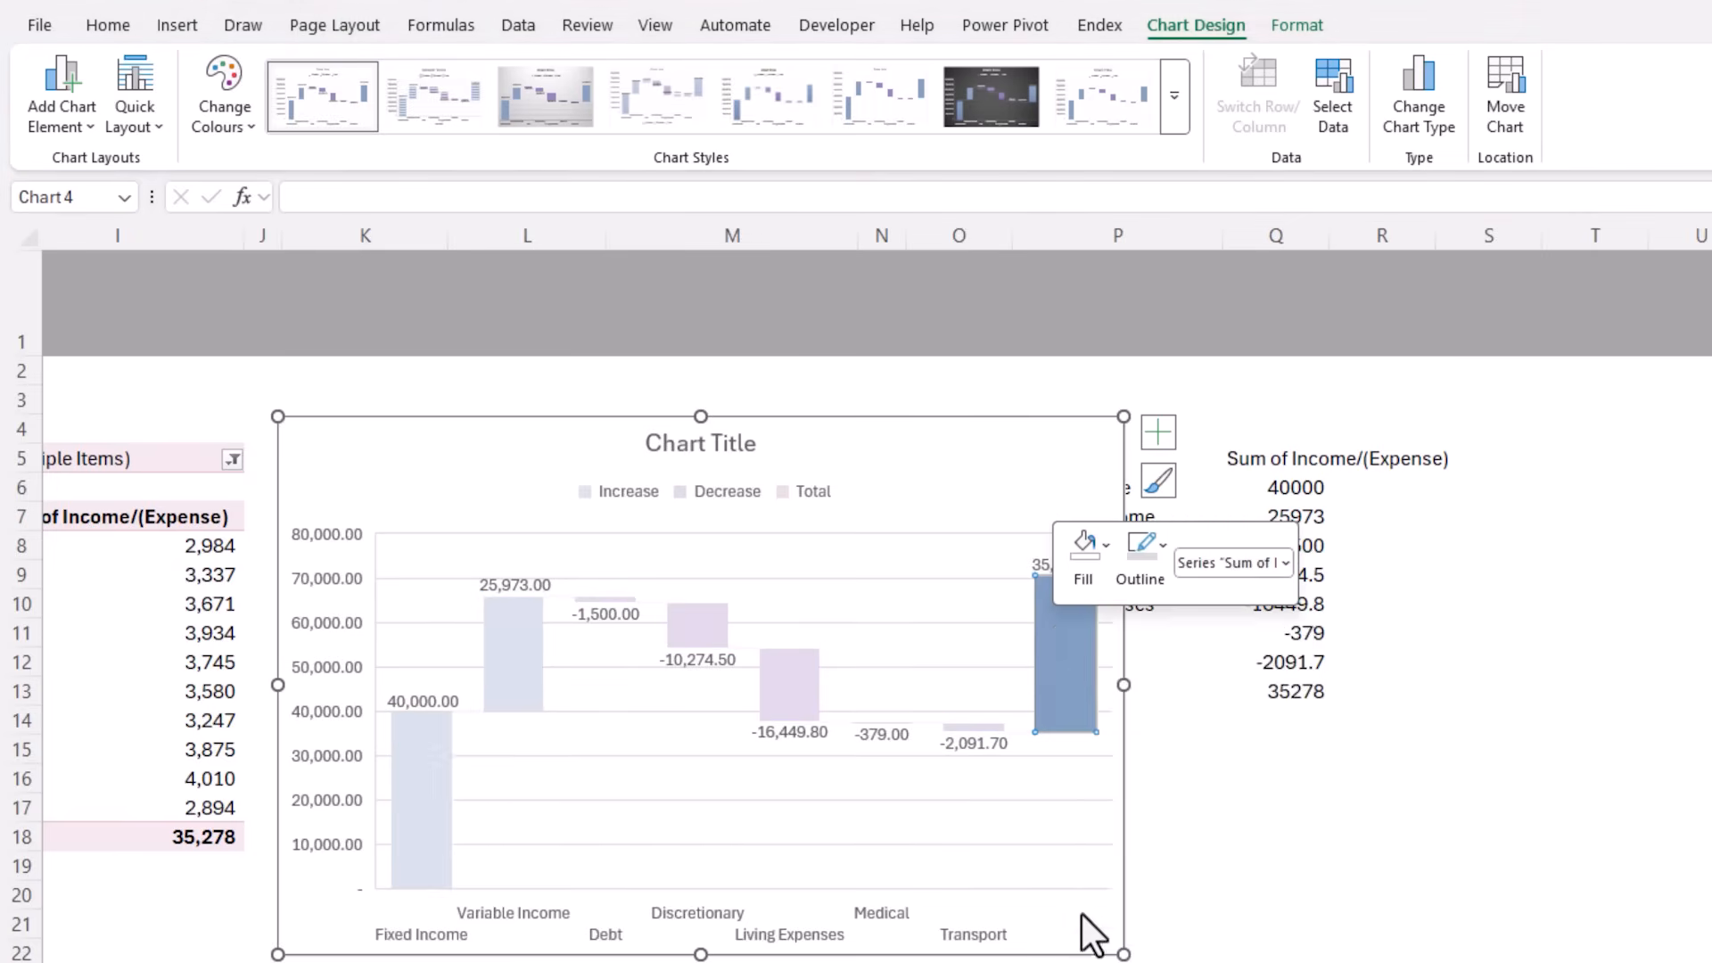
Remove the gridlines from the waterfall chart and place its legend at the bottom
left_click(1150, 434)
left_click(1219, 565)
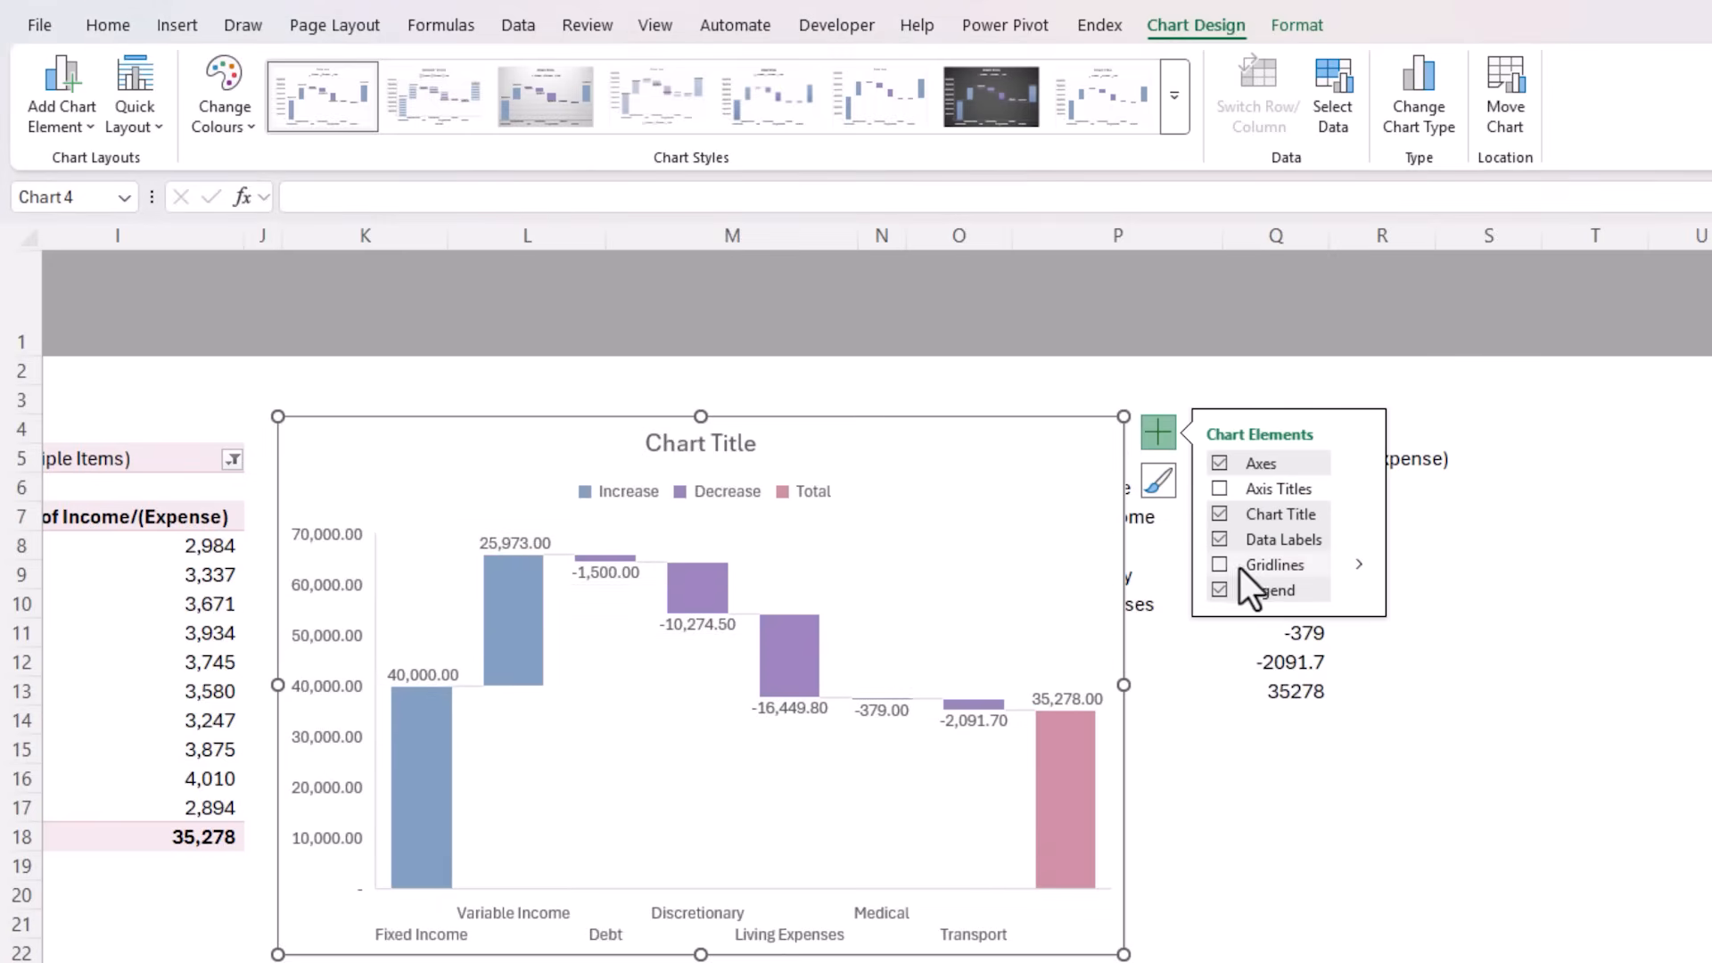
left_click(1355, 586)
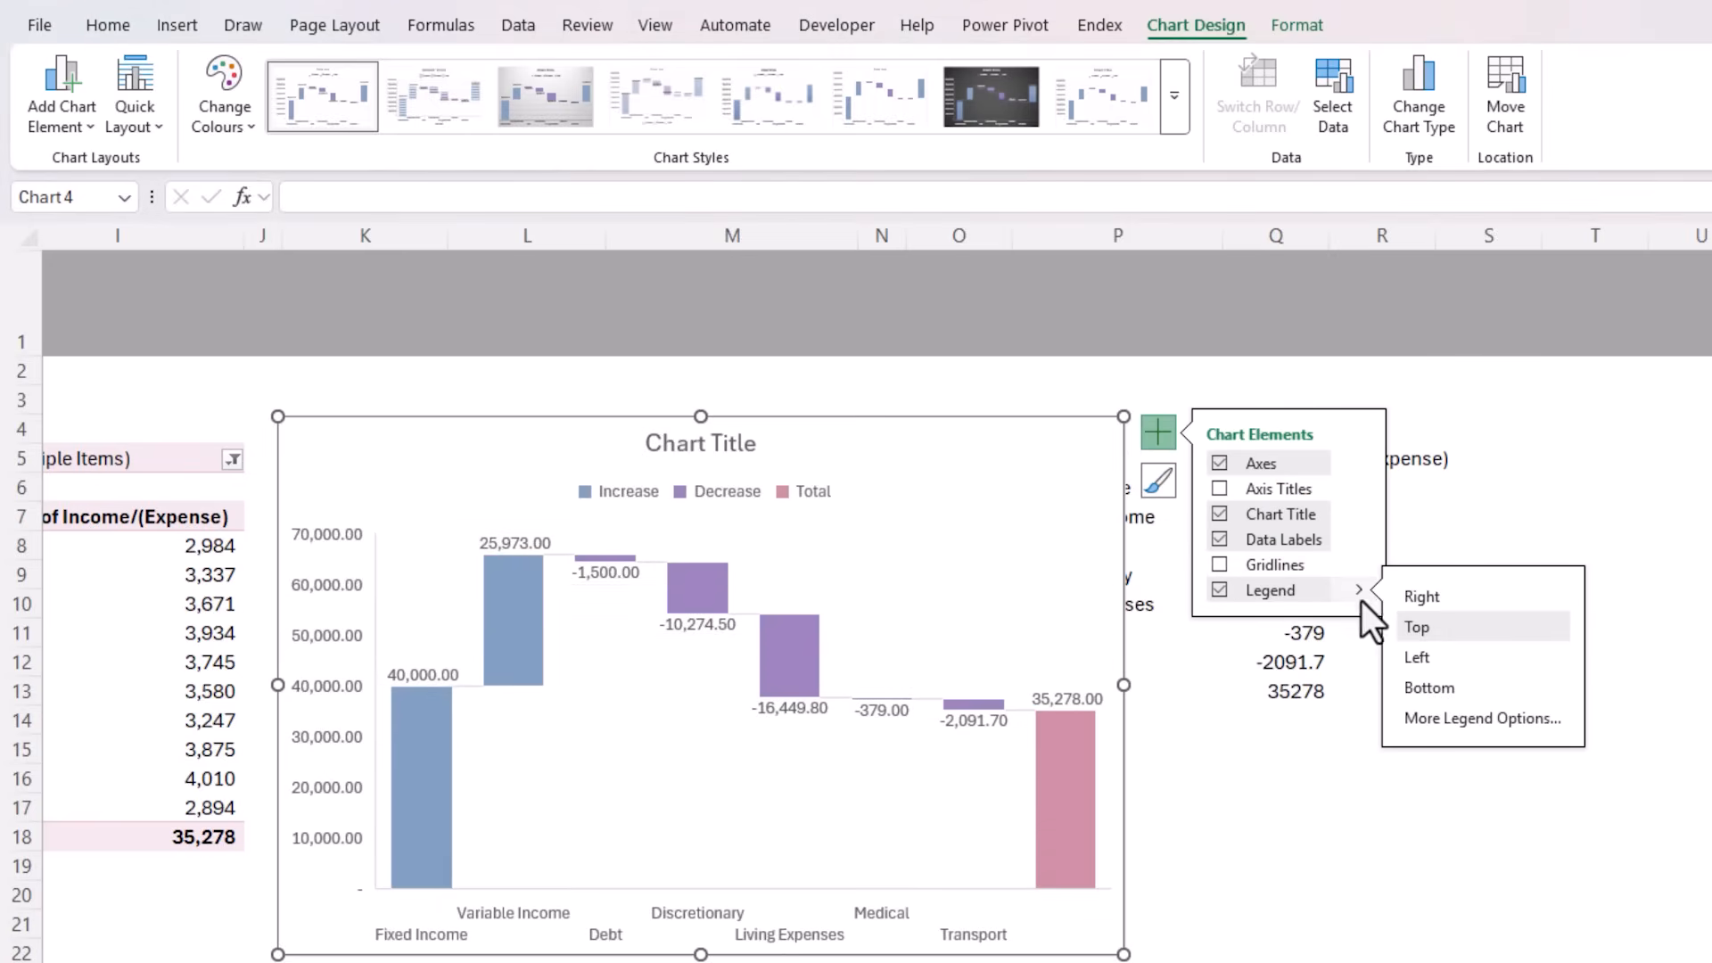
left_click(1400, 687)
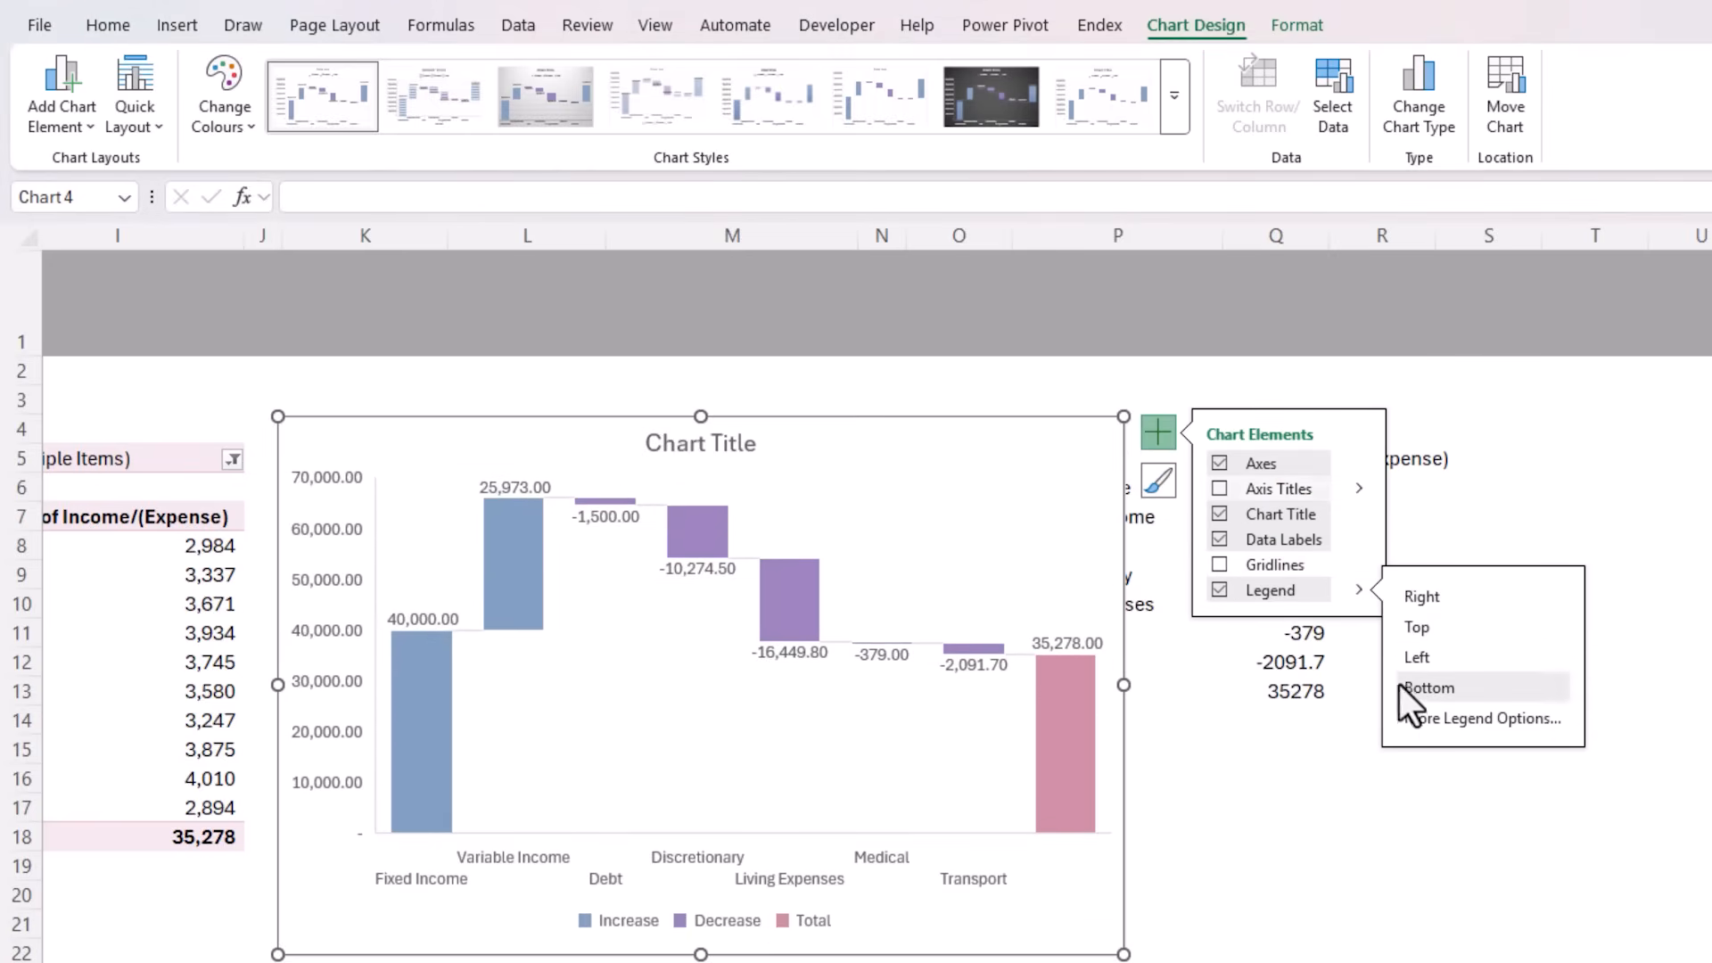
Hide the waterfall chart's primary vertical axis and move the chart down to uncover the first rows of its source PivotTable
left_click(1360, 464)
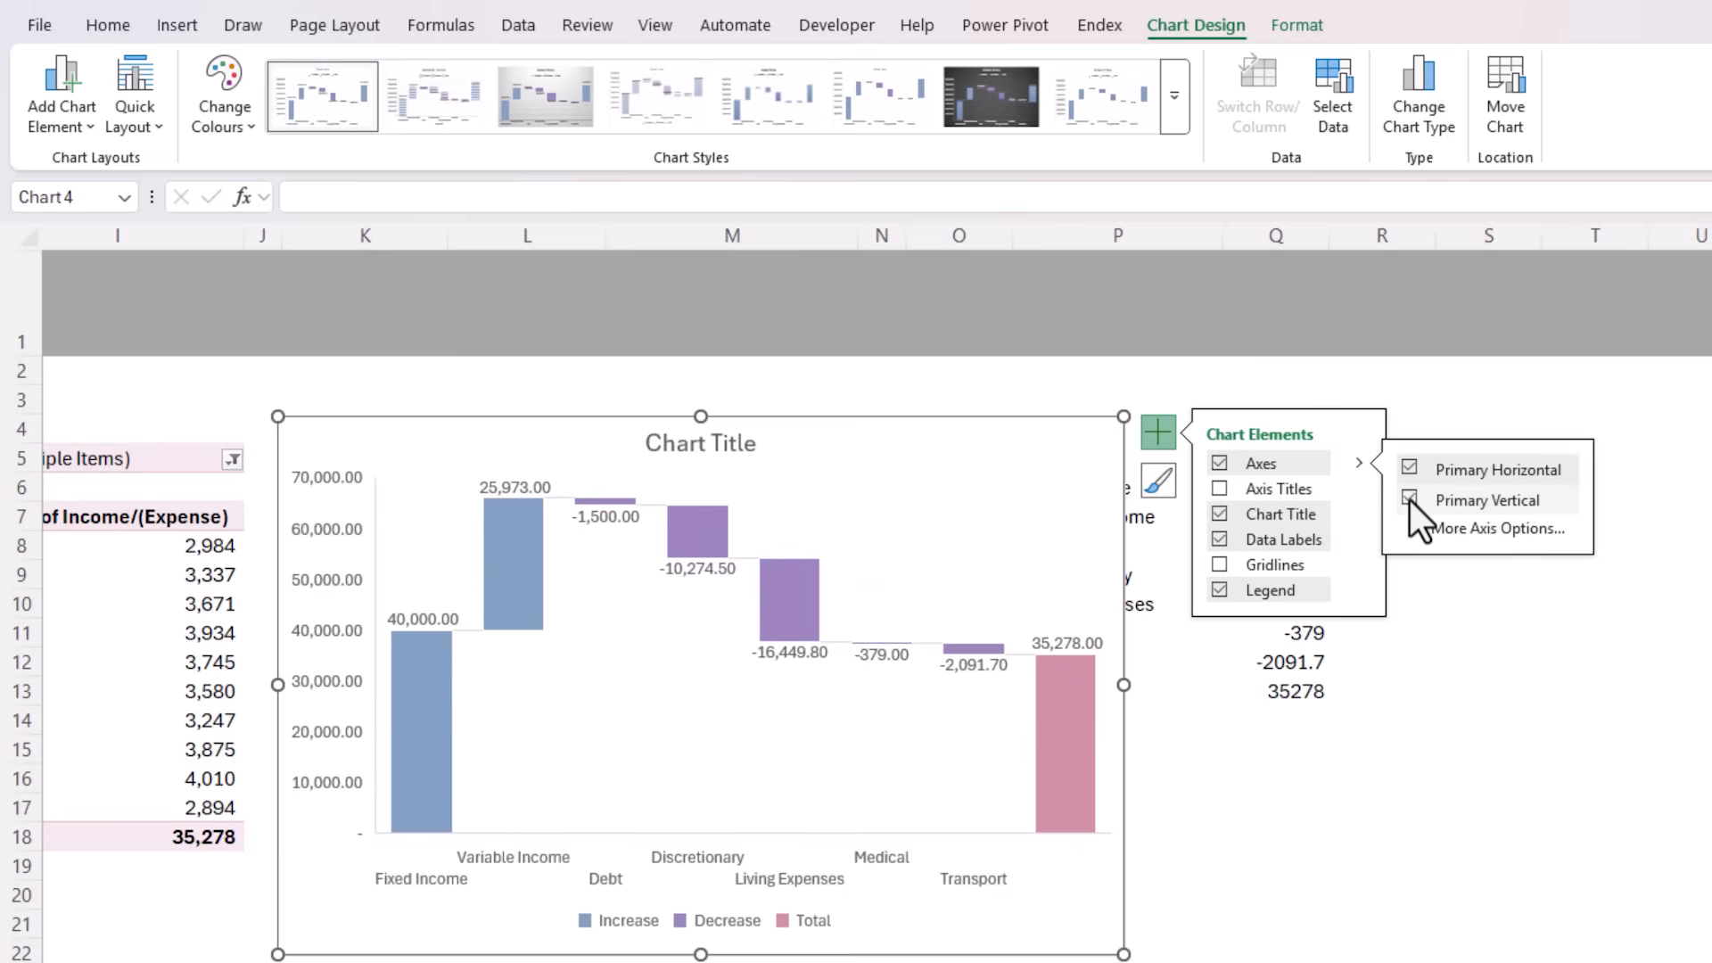
left_click(1409, 500)
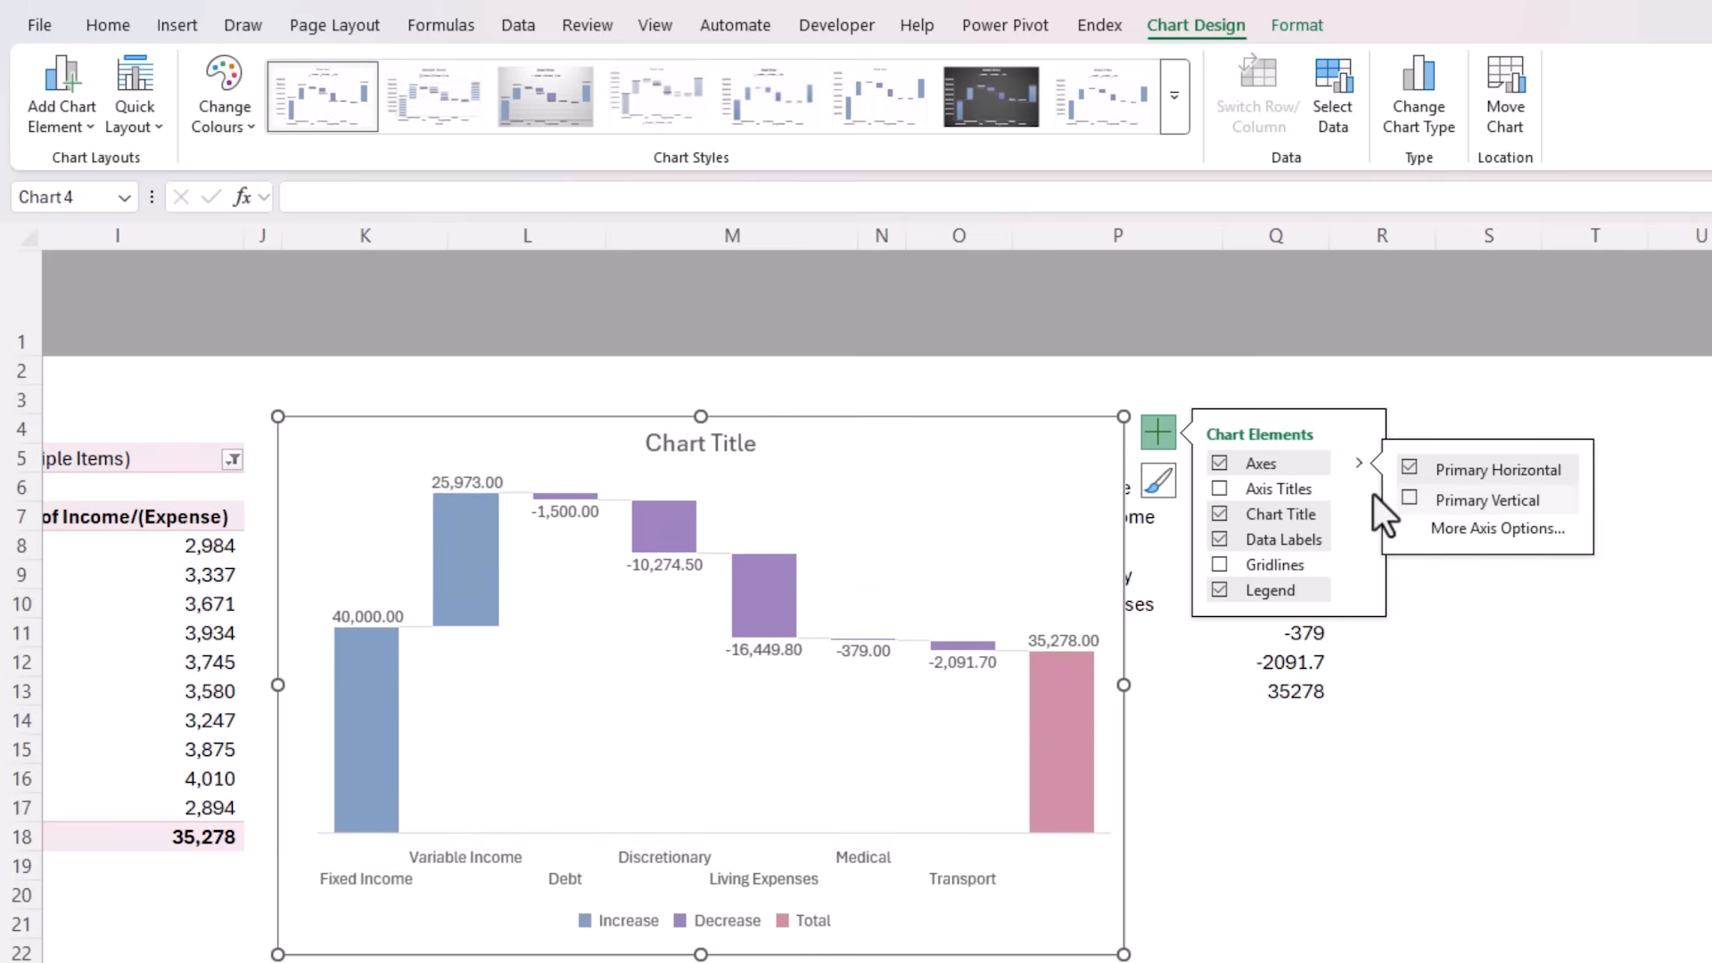
left_click_drag(932, 428, 954, 575)
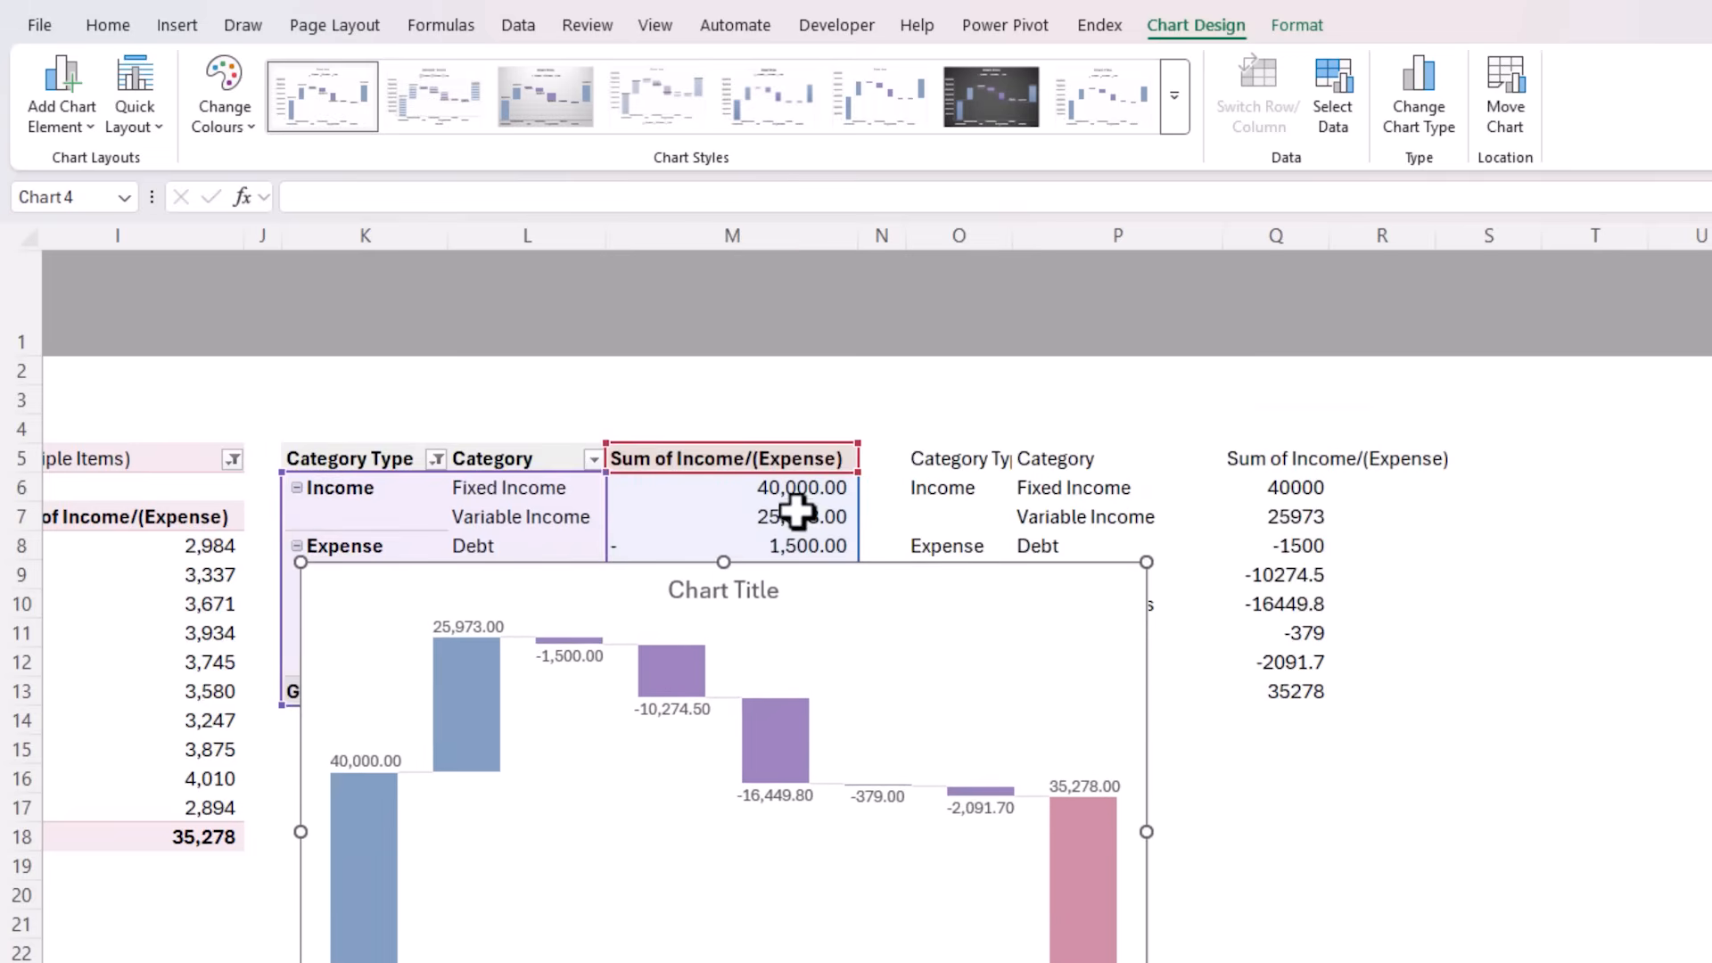
Format the source PivotTable's Sum of Income/(Expense) values as Number with 0 decimal places and a thousands separator
left_click(797, 514)
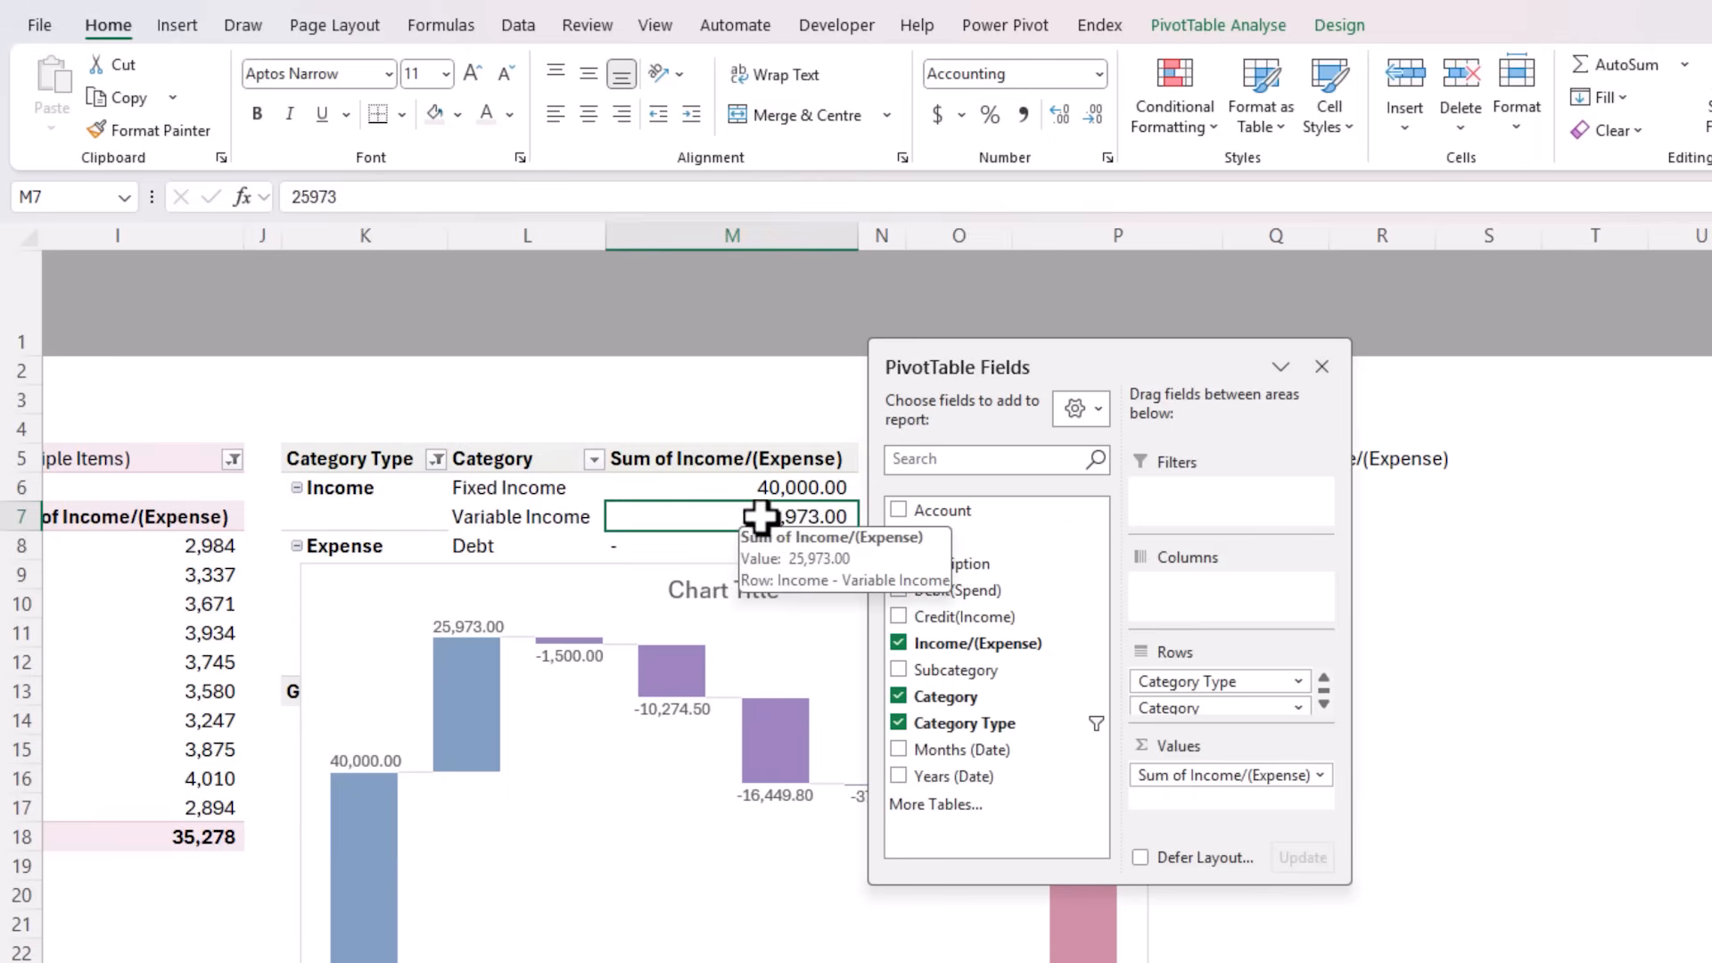
right_click(753, 517)
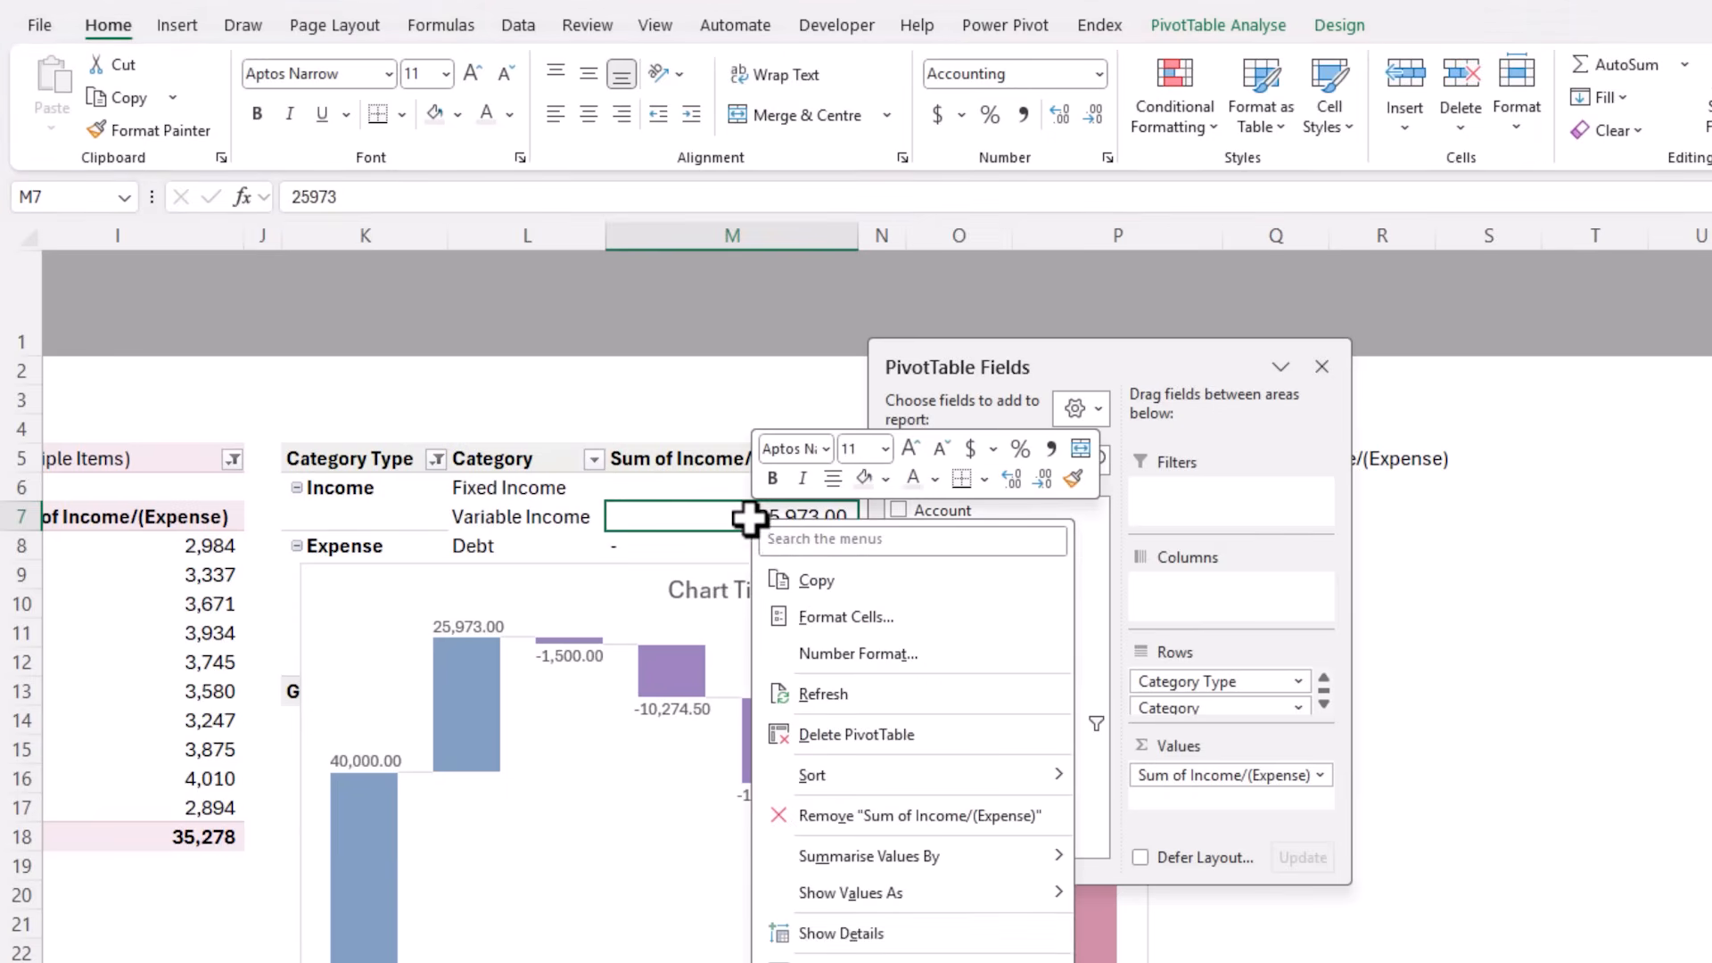
left_click(808, 653)
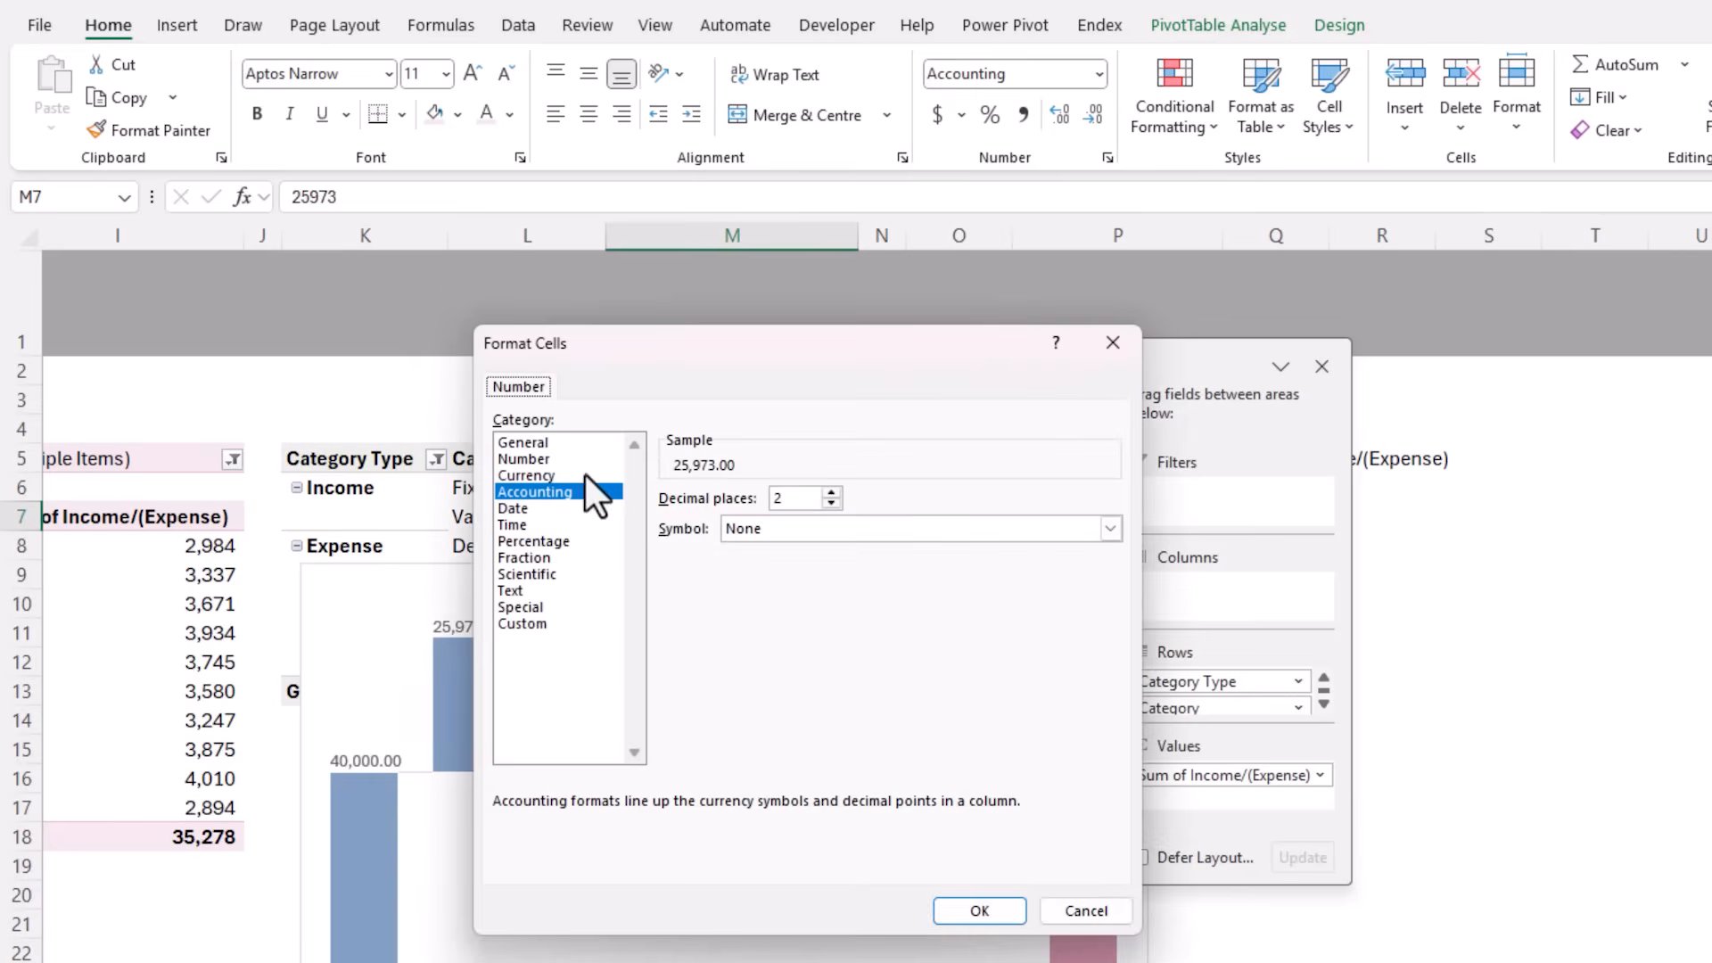
left_click(569, 460)
left_click(831, 503)
left_click(831, 503)
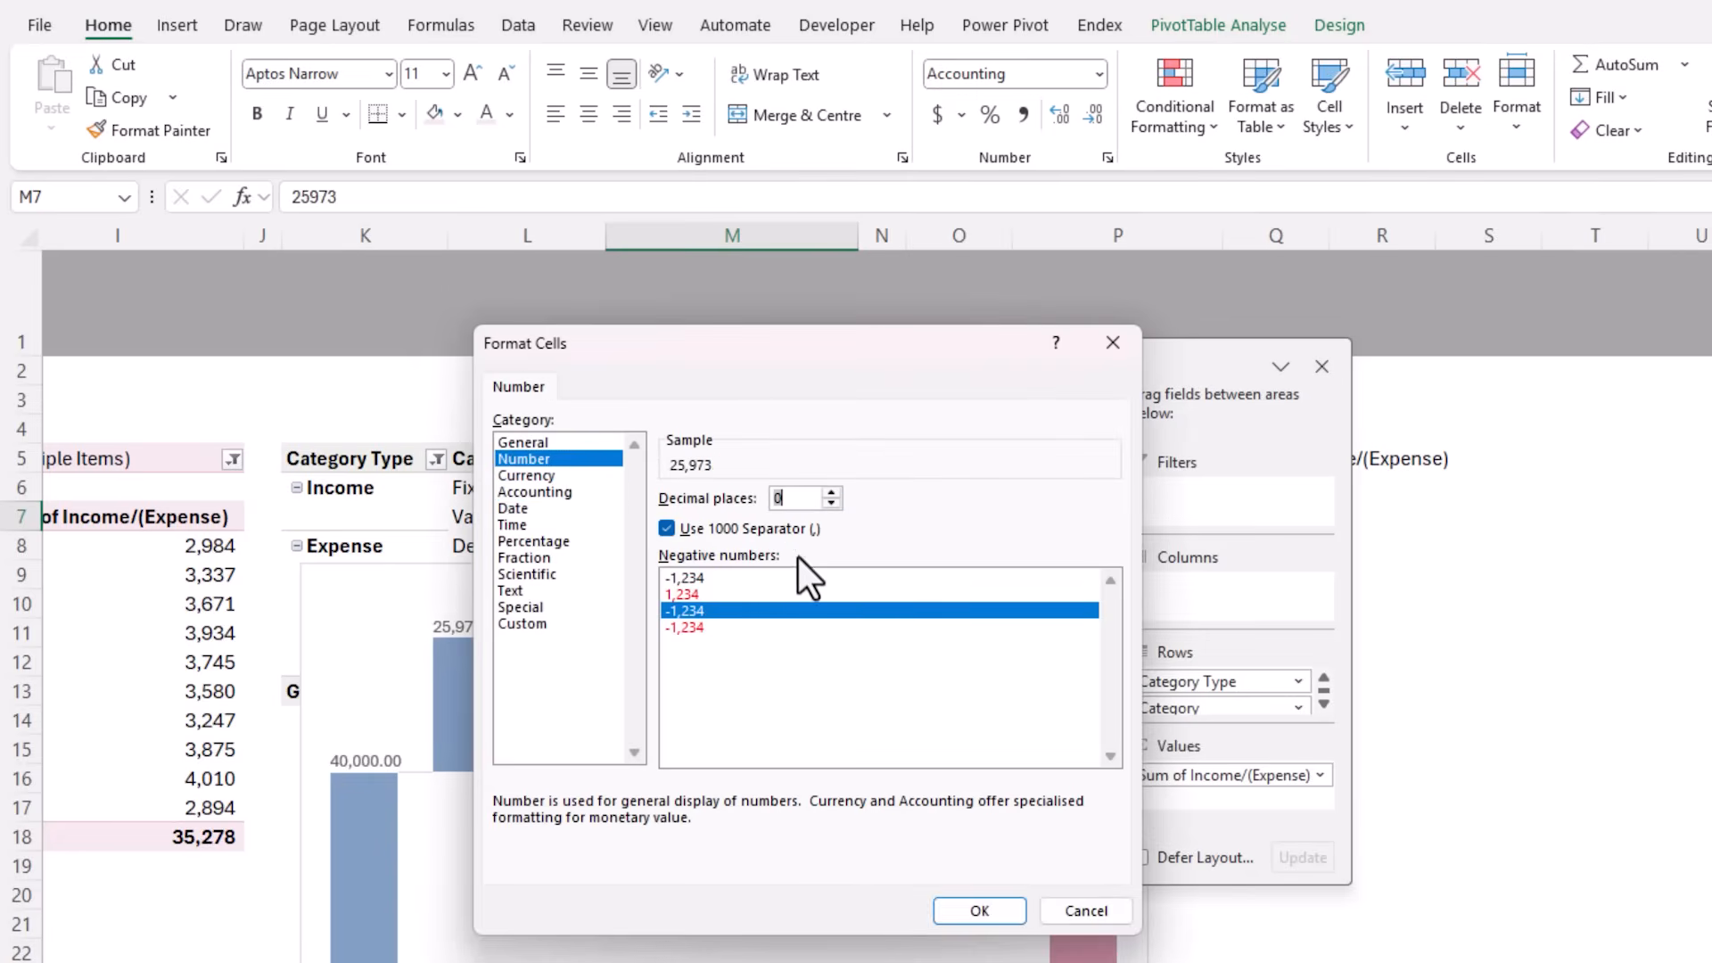
left_click(995, 913)
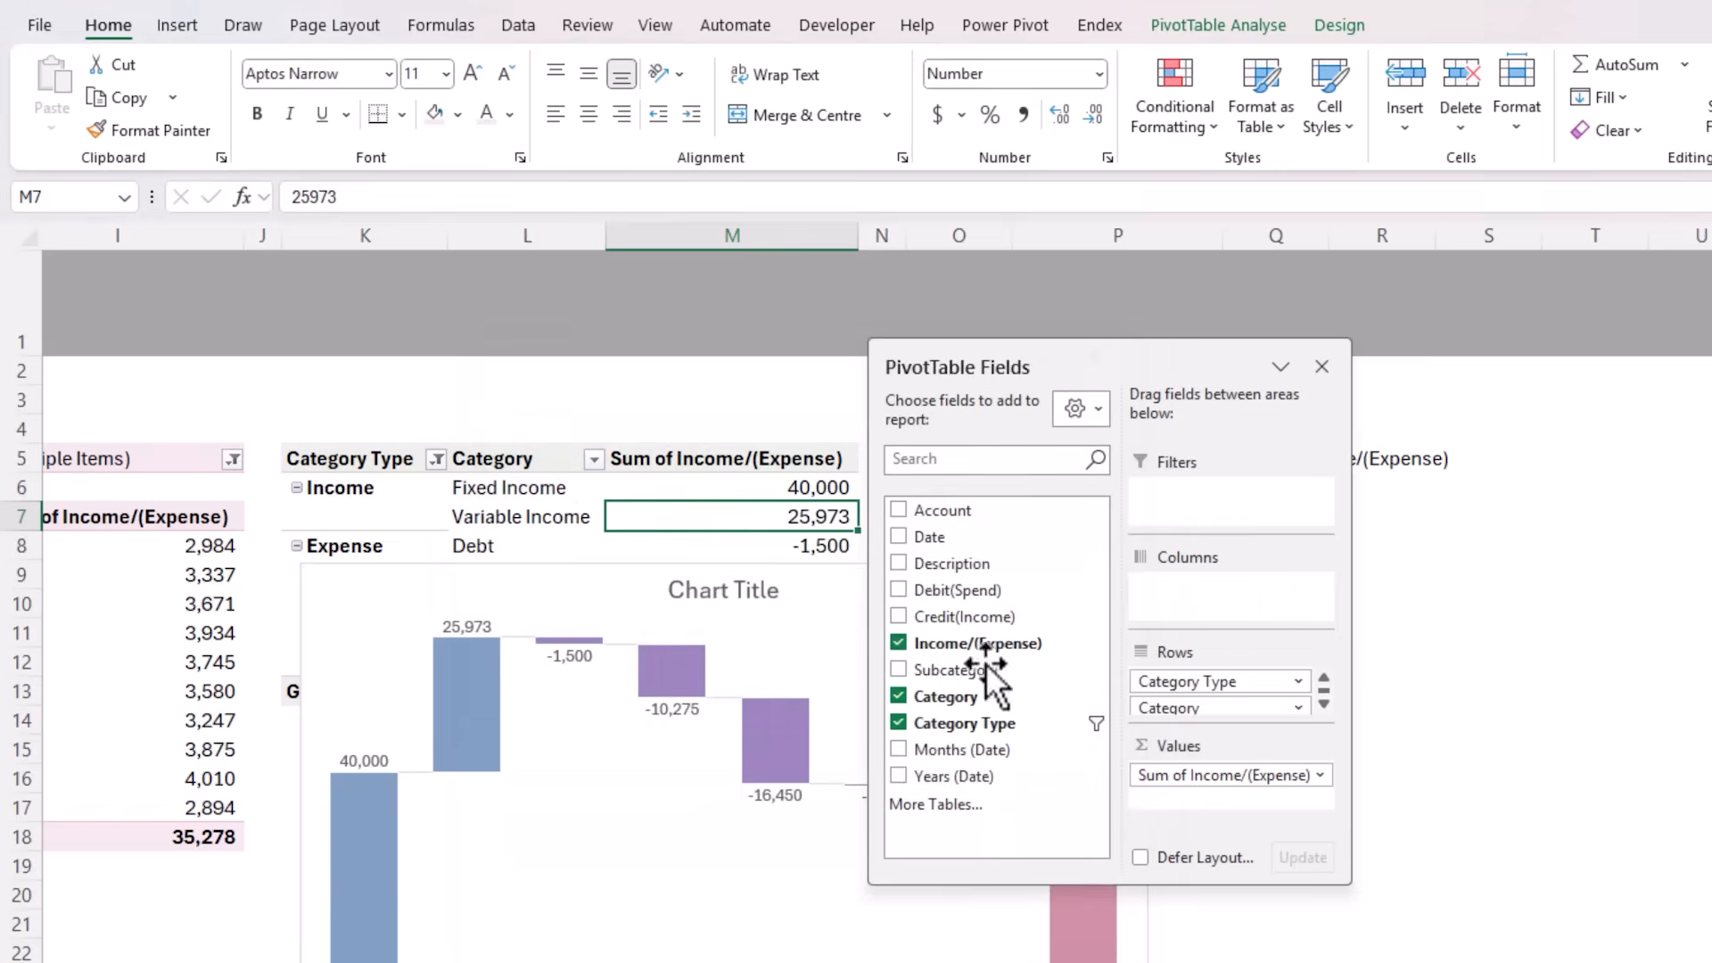
Set the waterfall chart's title to "Income & Expense by Category - YTD"
left_click_drag(974, 355, 1685, 366)
left_click(879, 567)
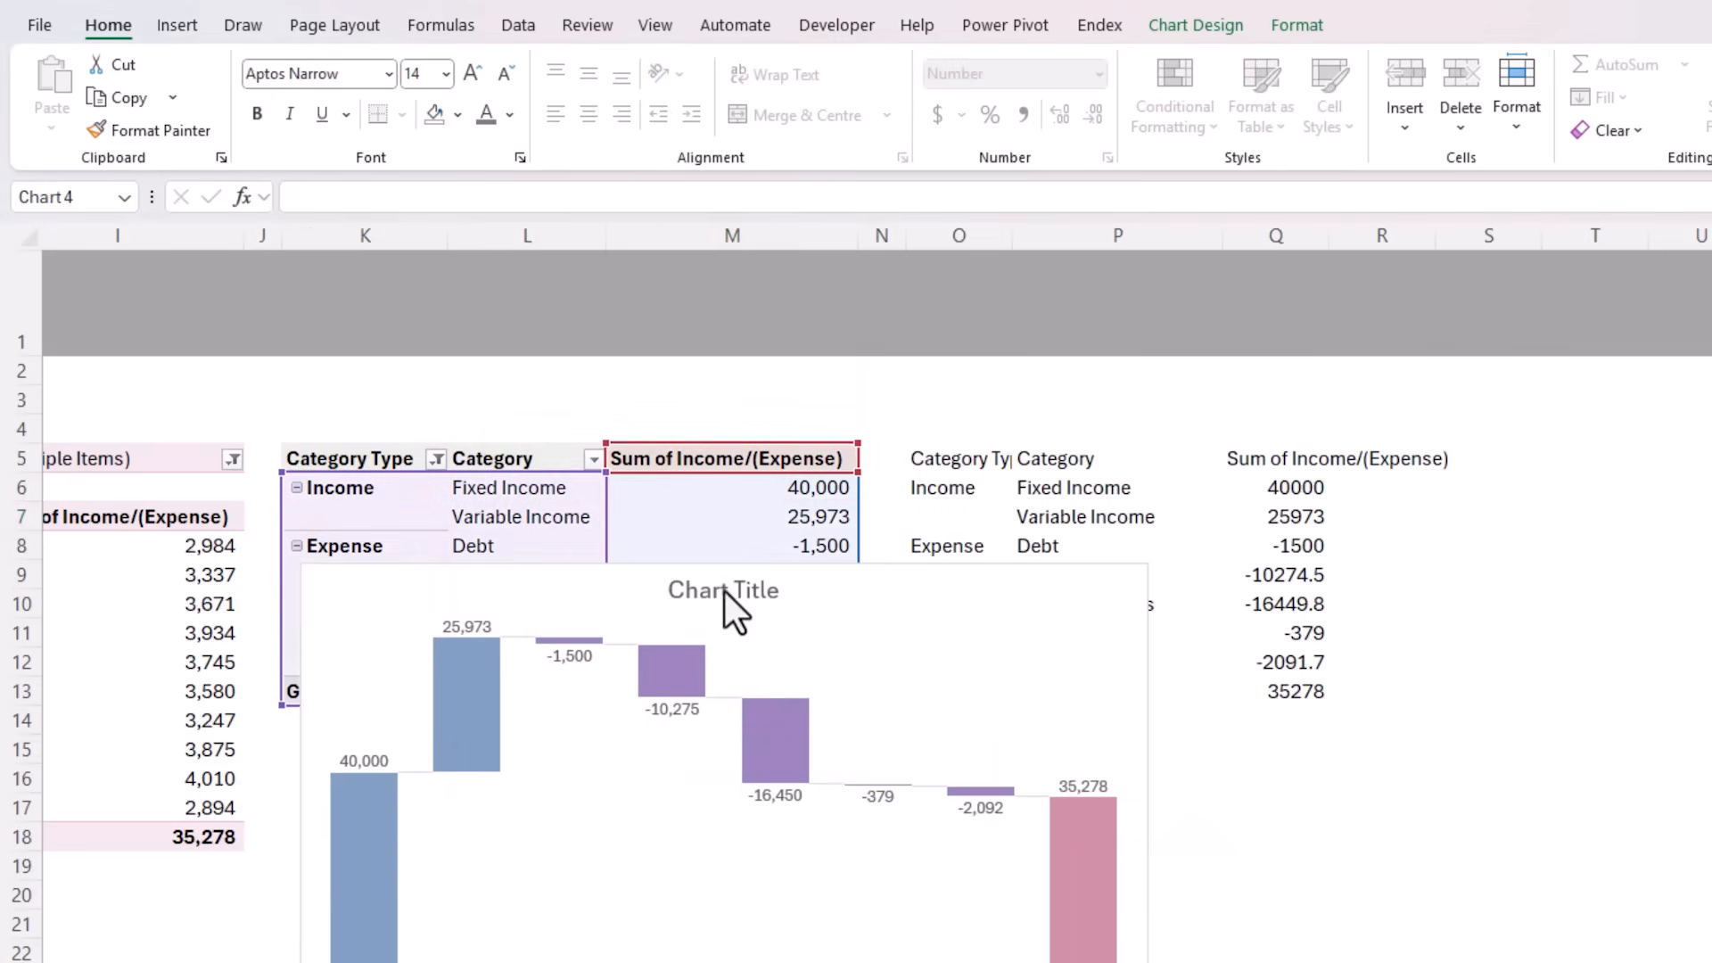
left_click(725, 592)
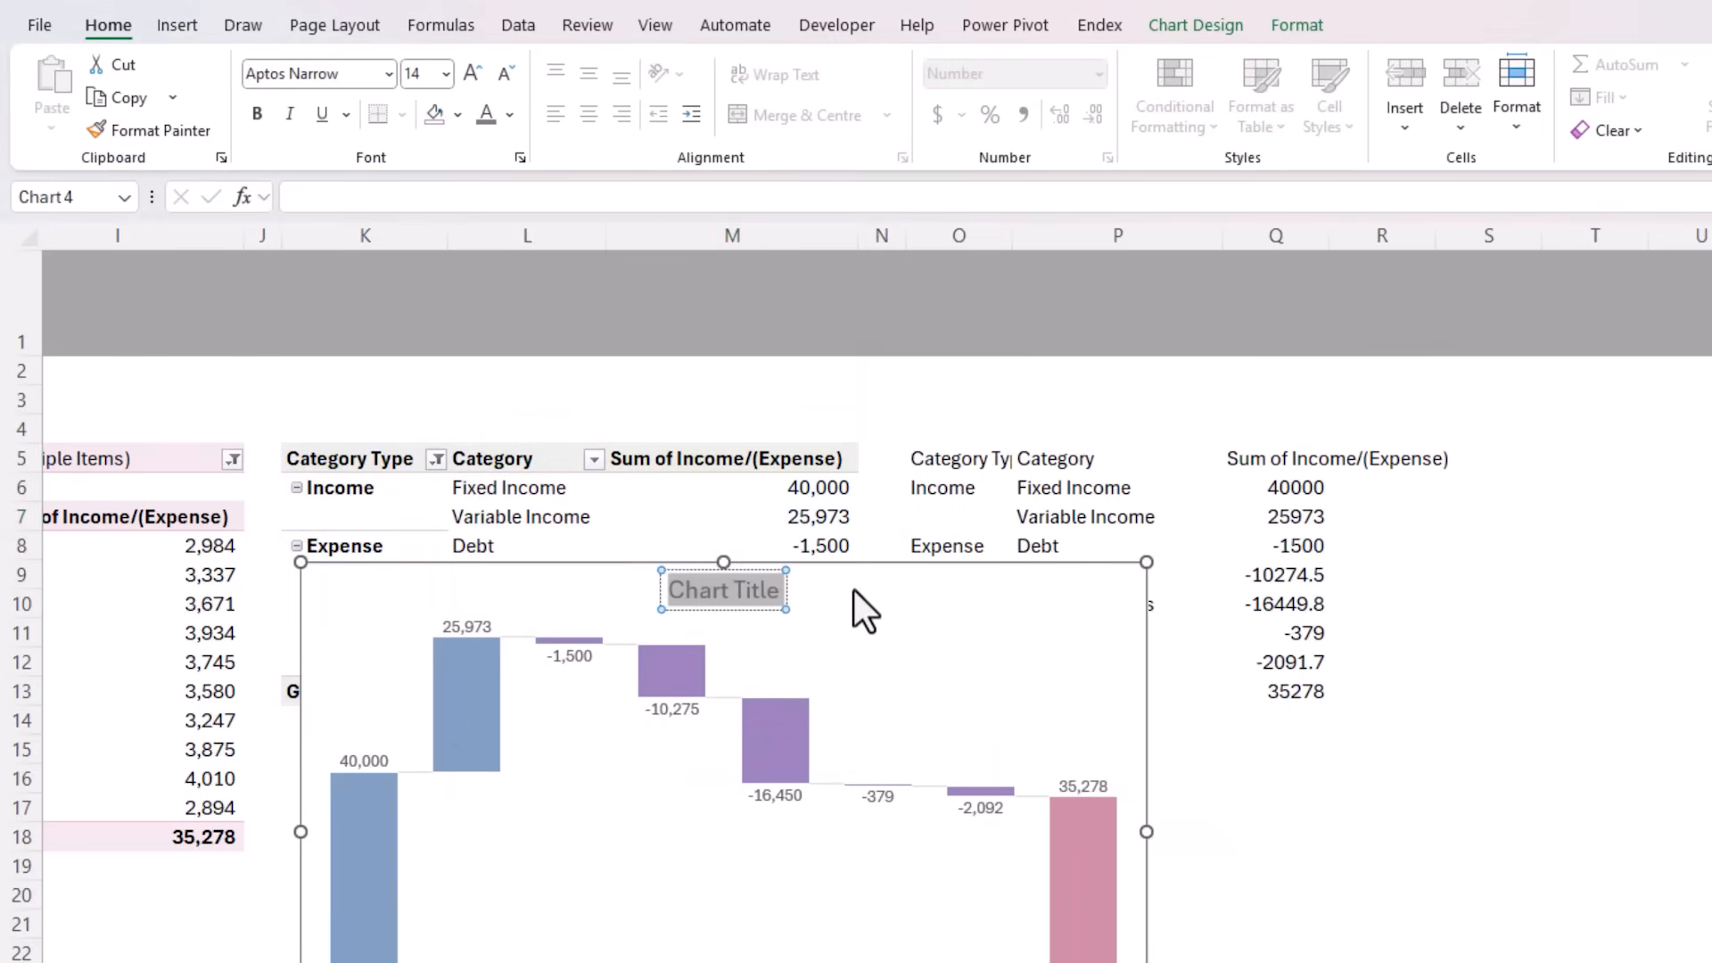
type("Income & Expense by Ca")
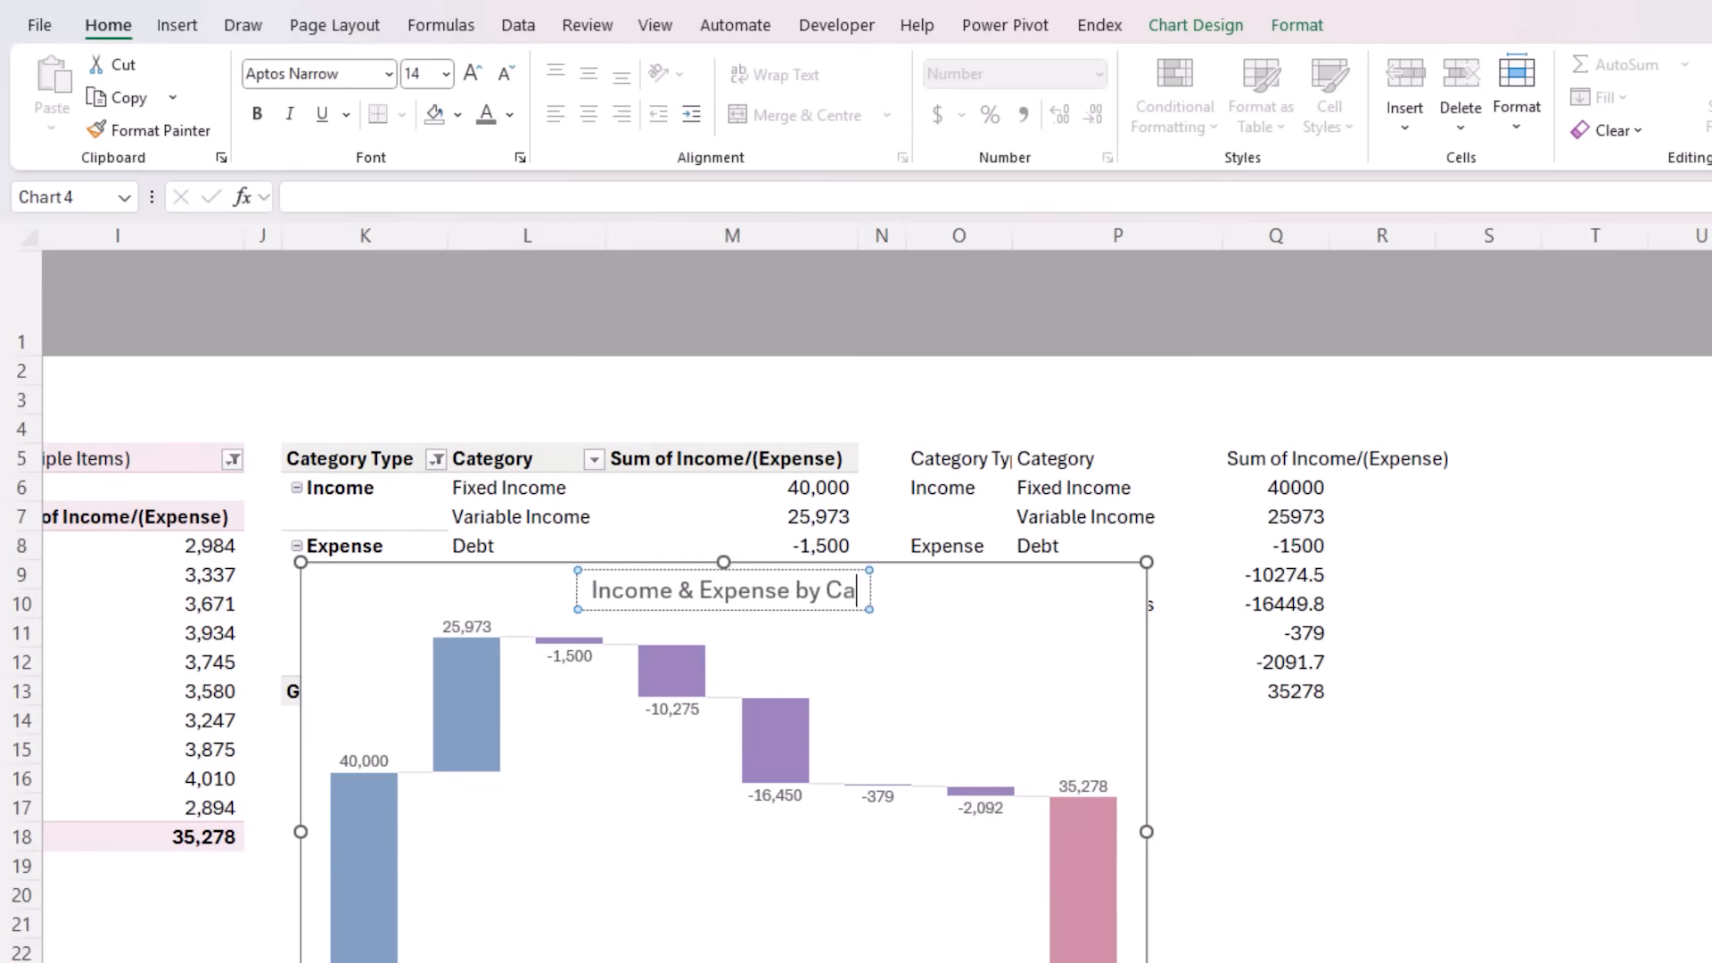
type("tegory - YTD")
key("Escape")
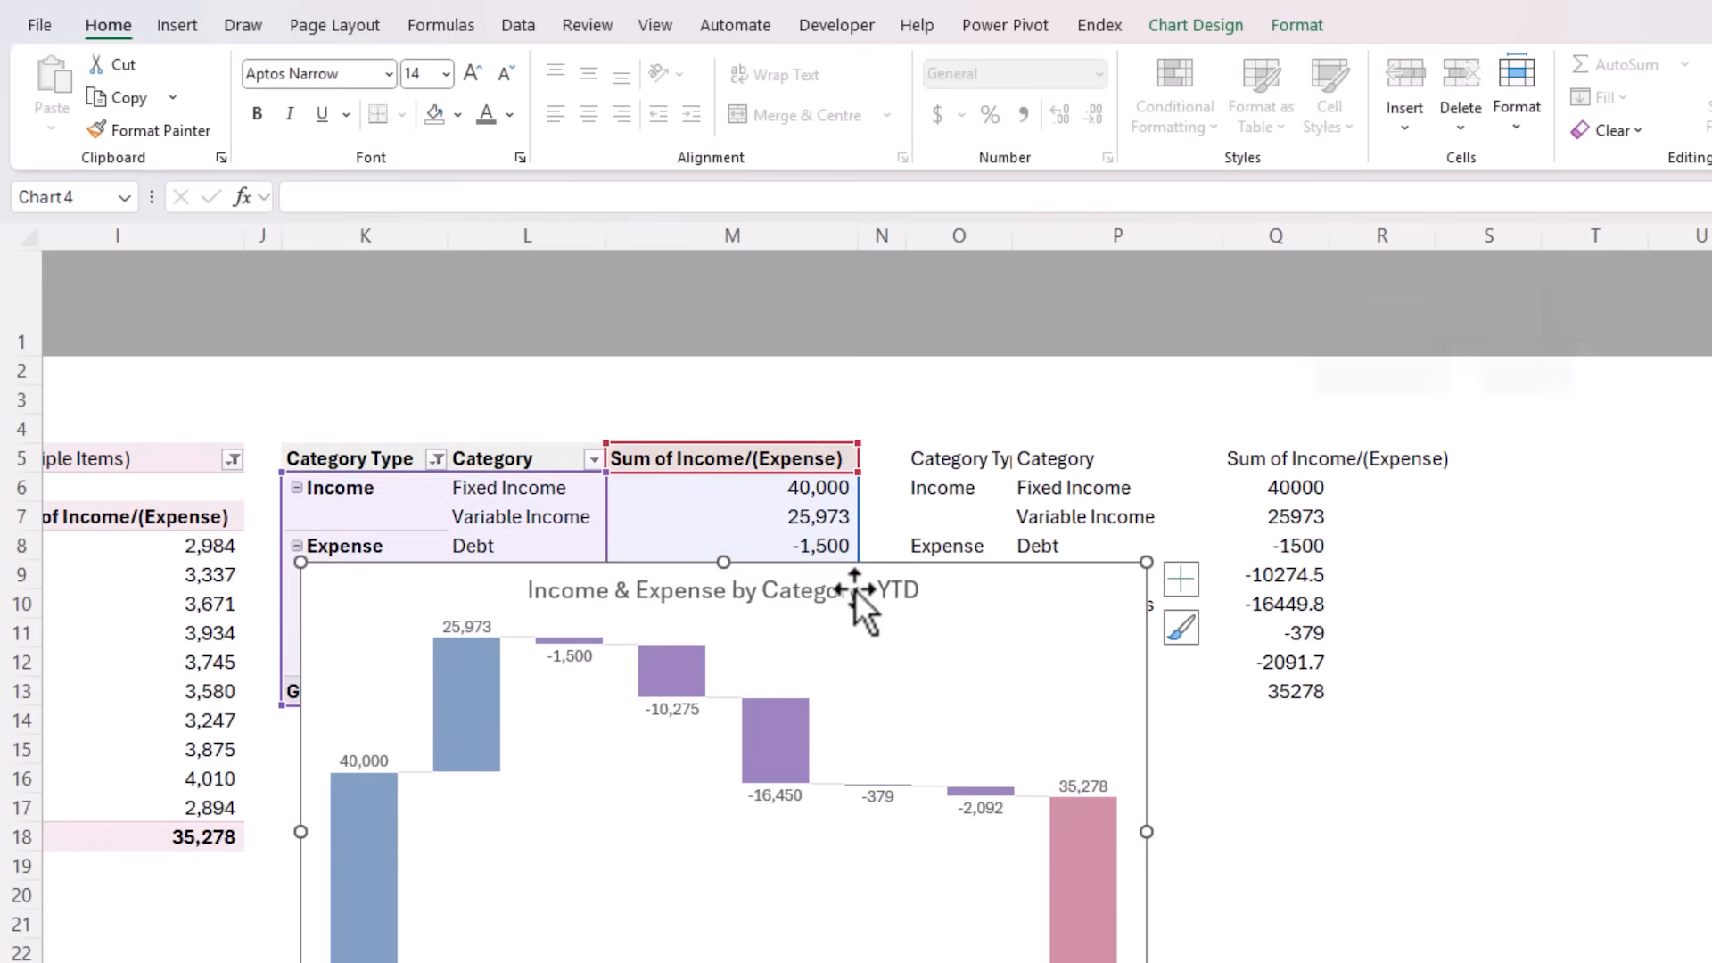
Cut the waterfall chart and paste it into the Dashboard sheet at row 21, below the PivotCharts
key("ctrl+x")
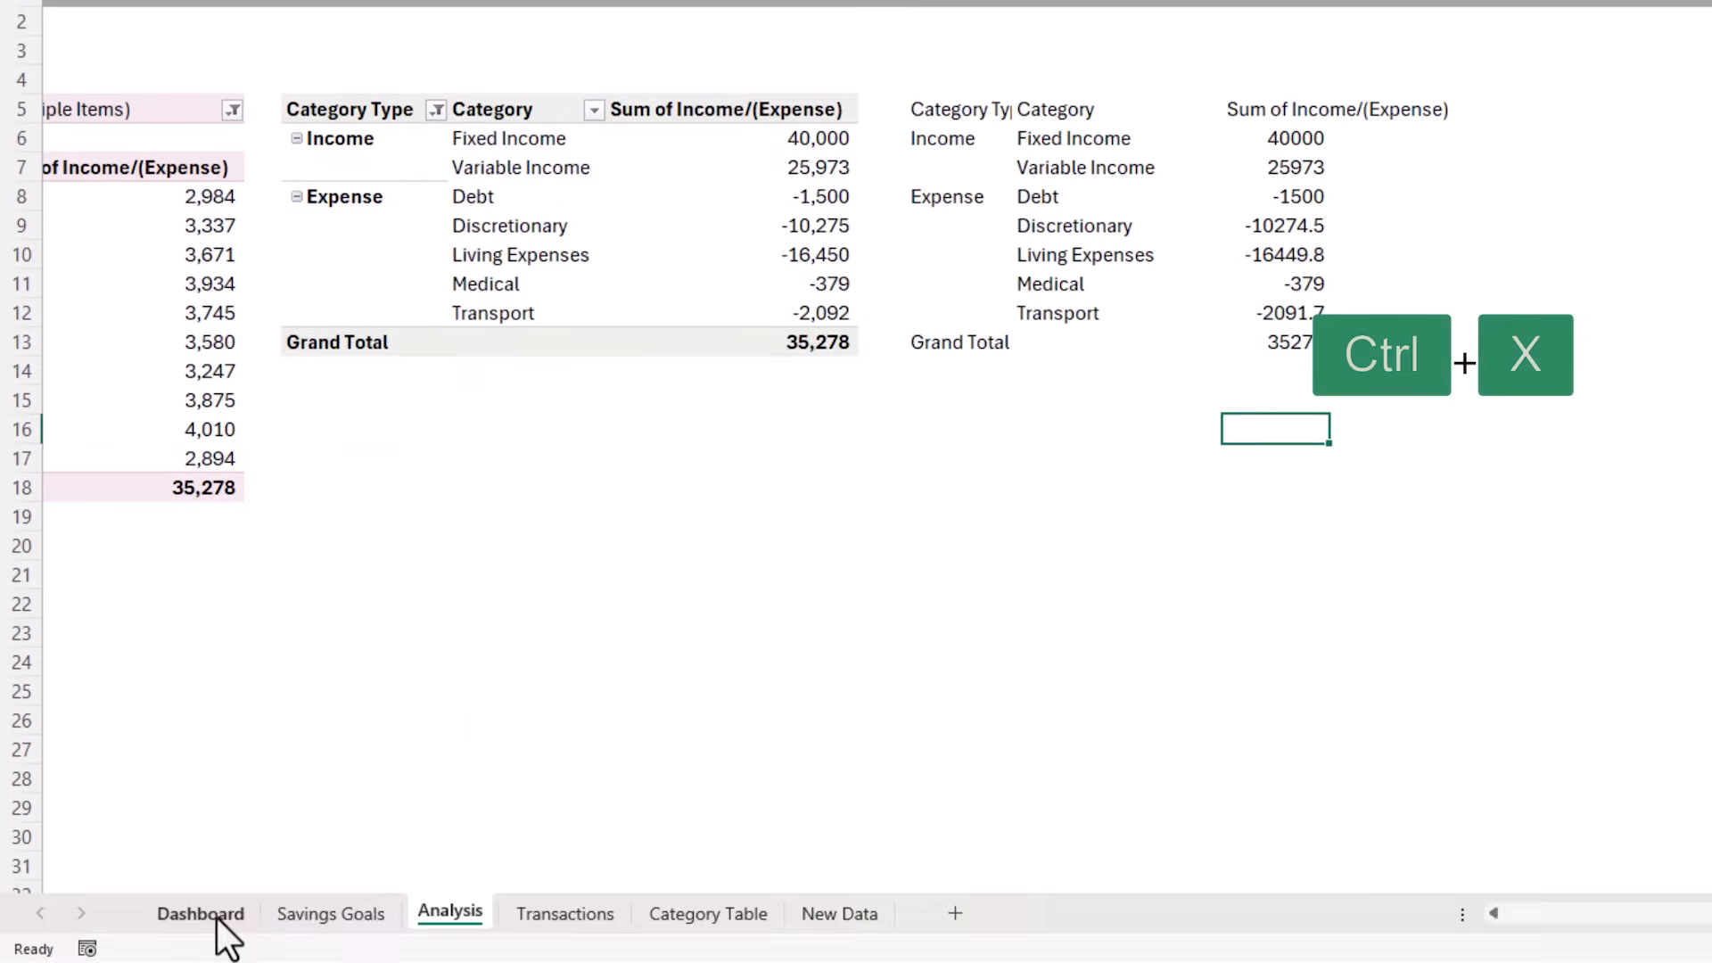
left_click(216, 916)
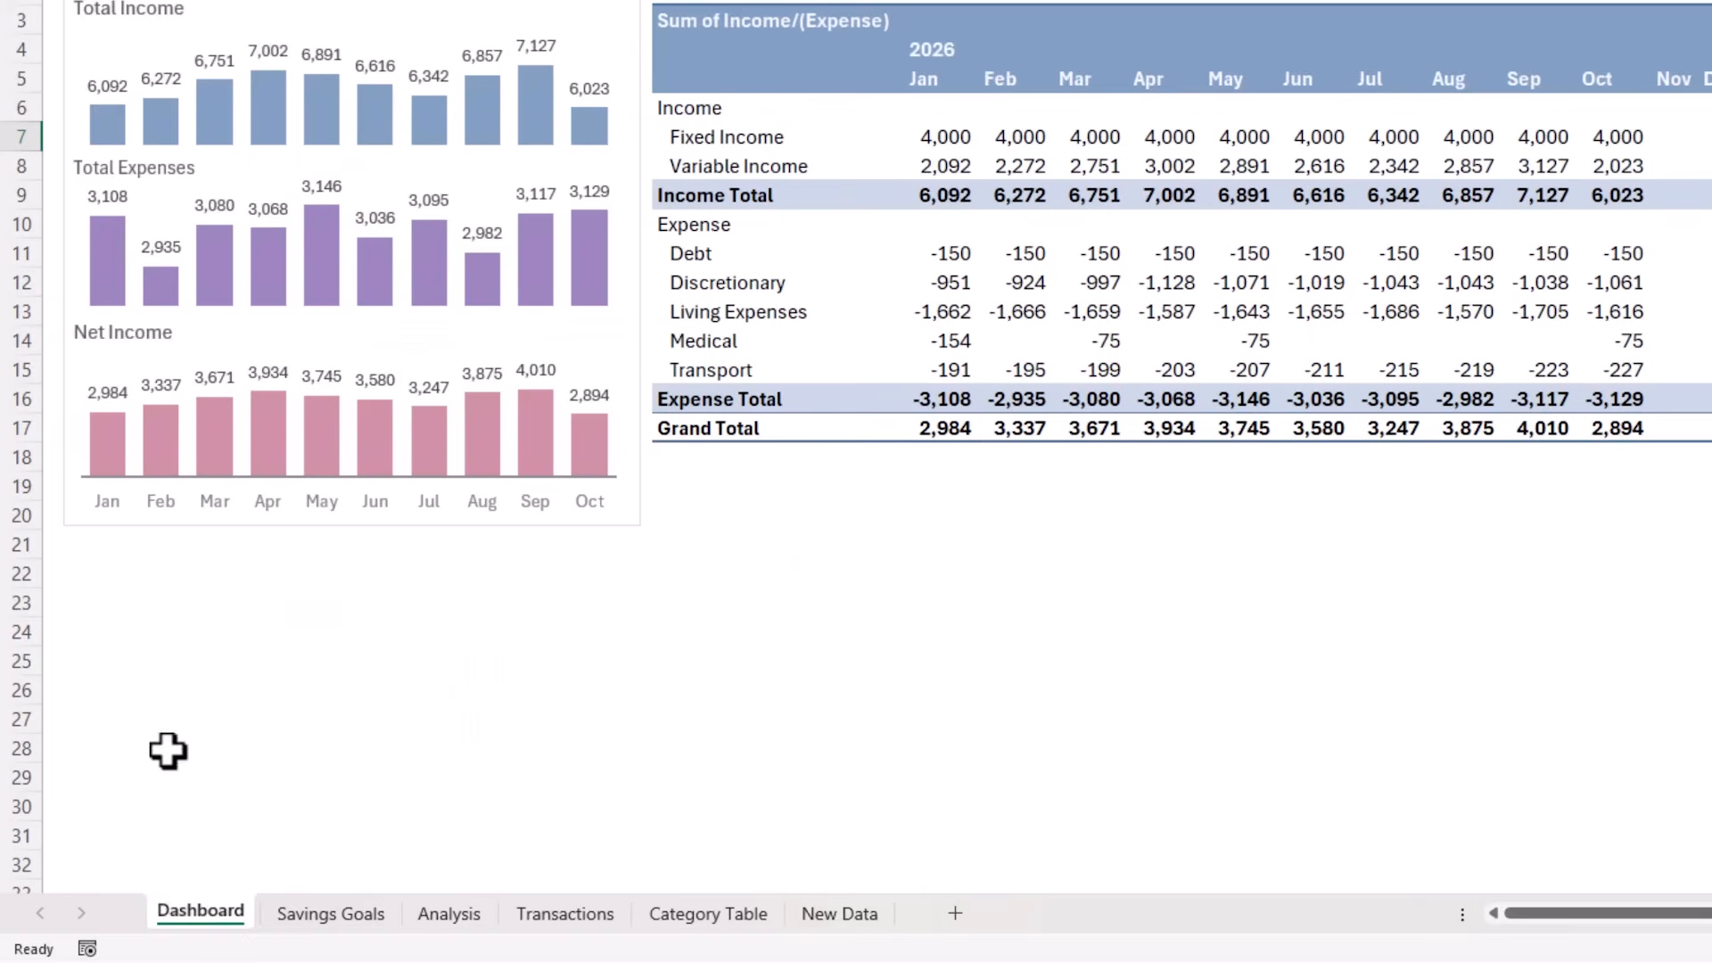
left_click(107, 545)
key("ctrl+v")
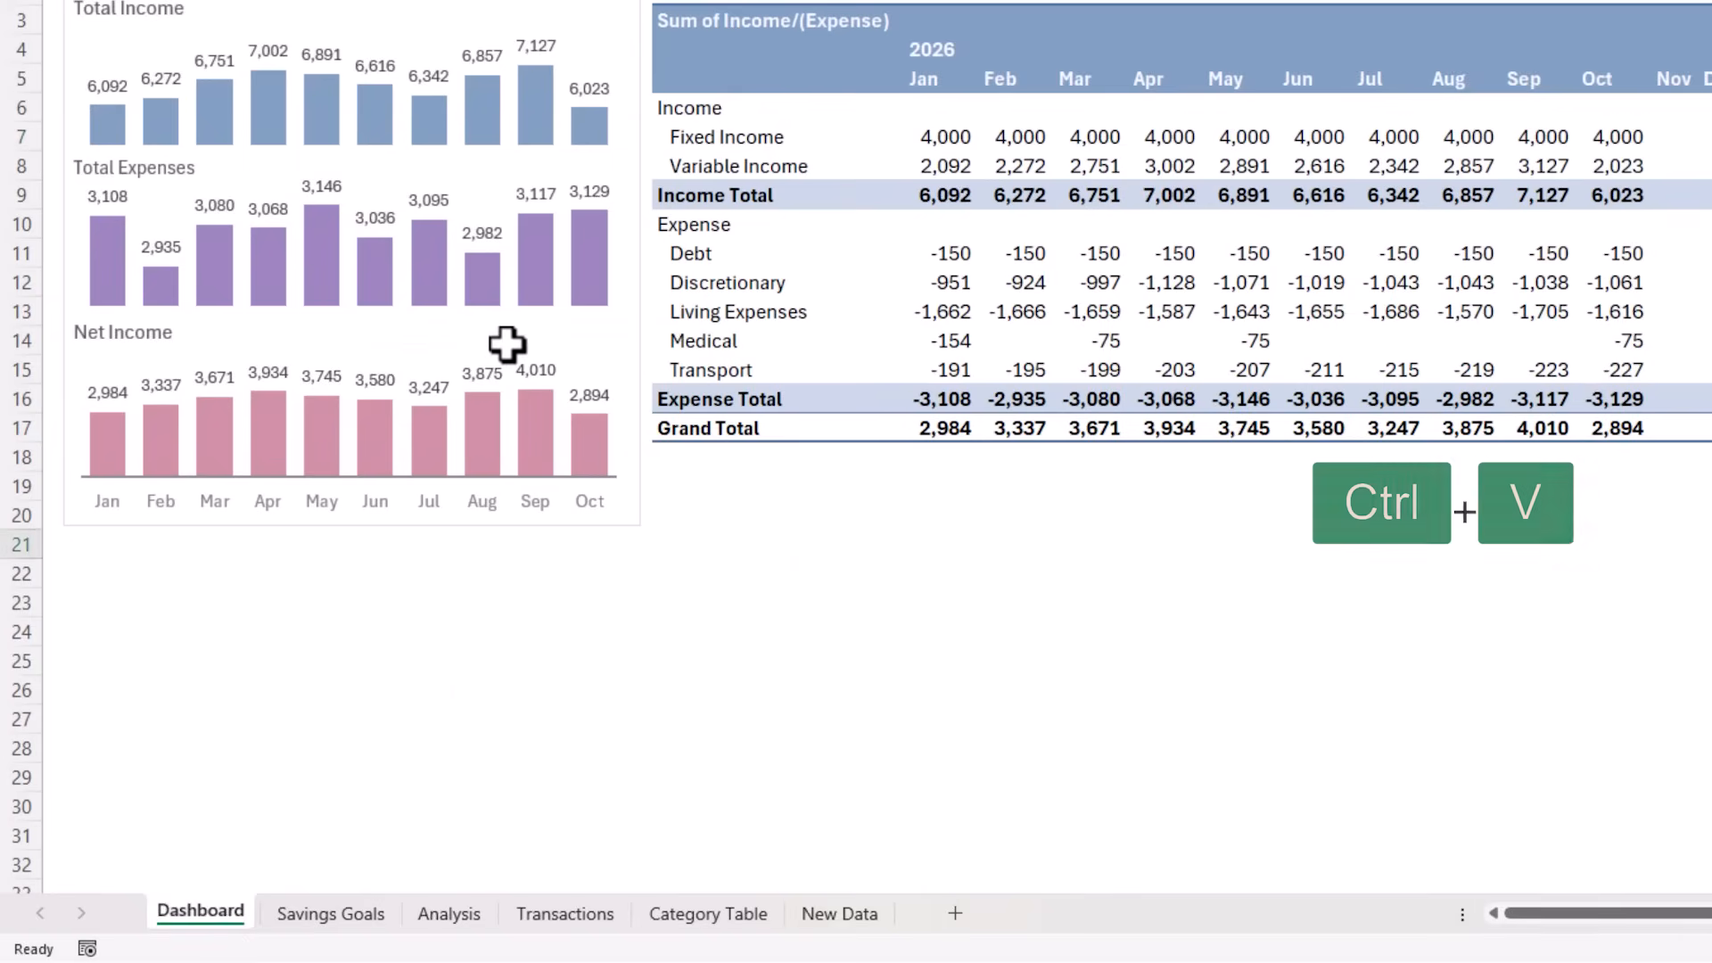
Select the Net Income, Total Expenses and Total Income PivotCharts together and reduce their height slightly
left_click(497, 336)
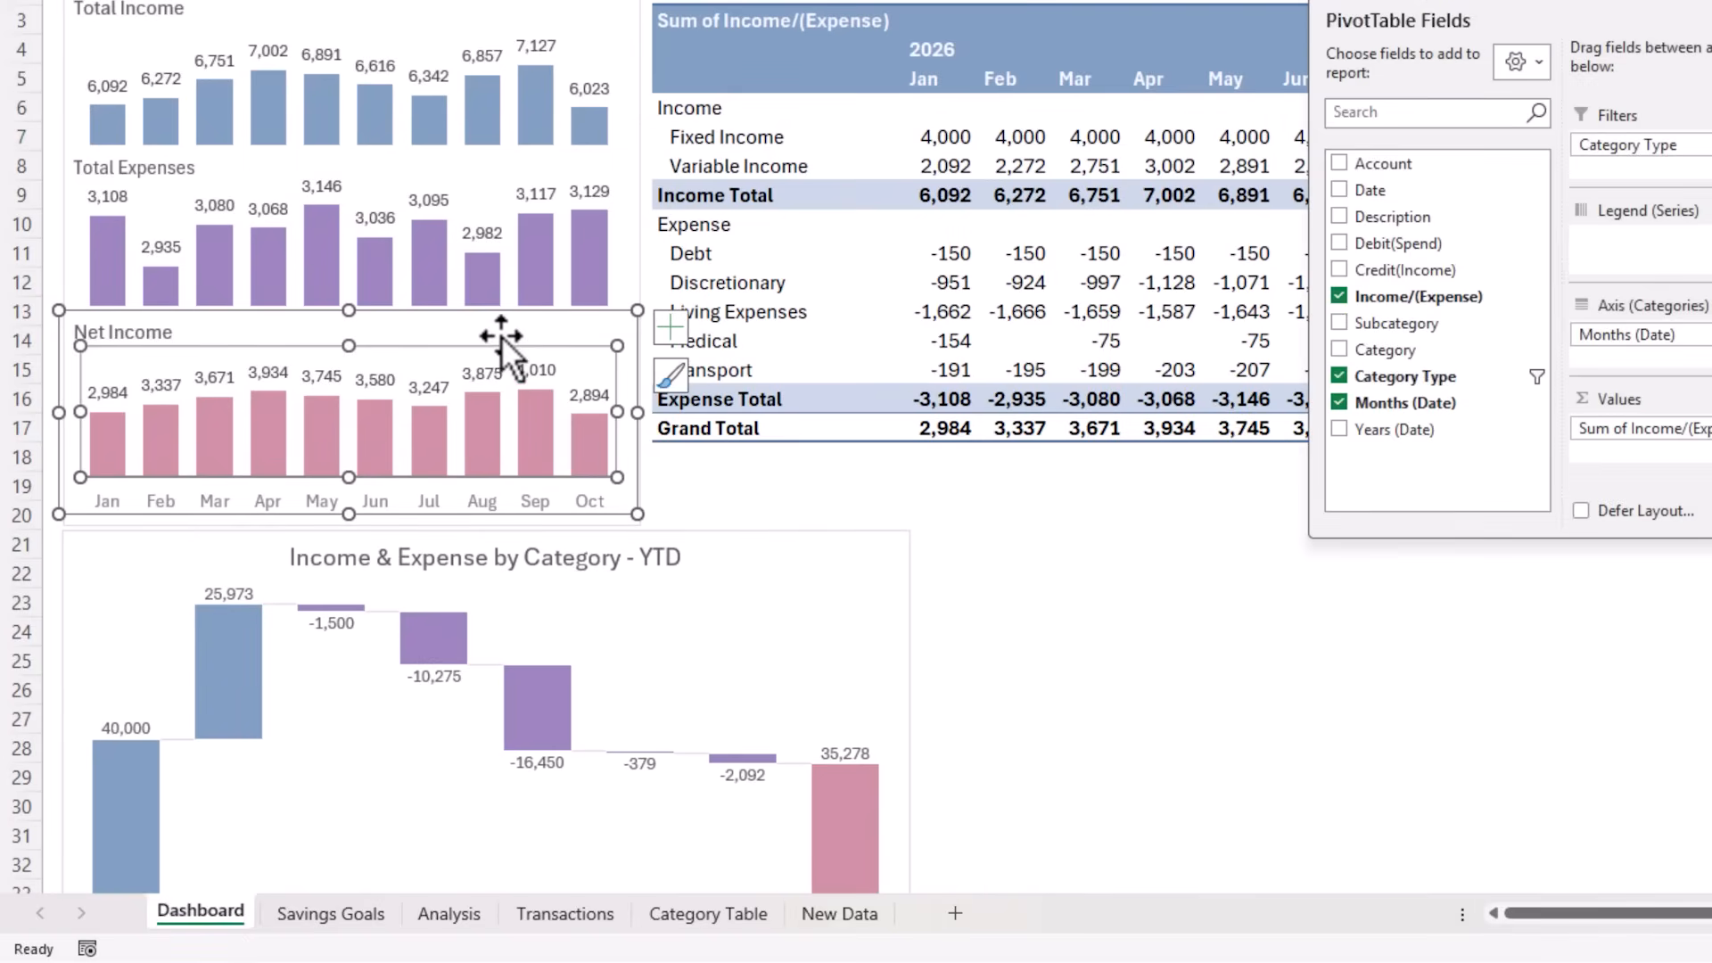
left_click(381, 184, "ctrl")
left_click(407, 49, "ctrl")
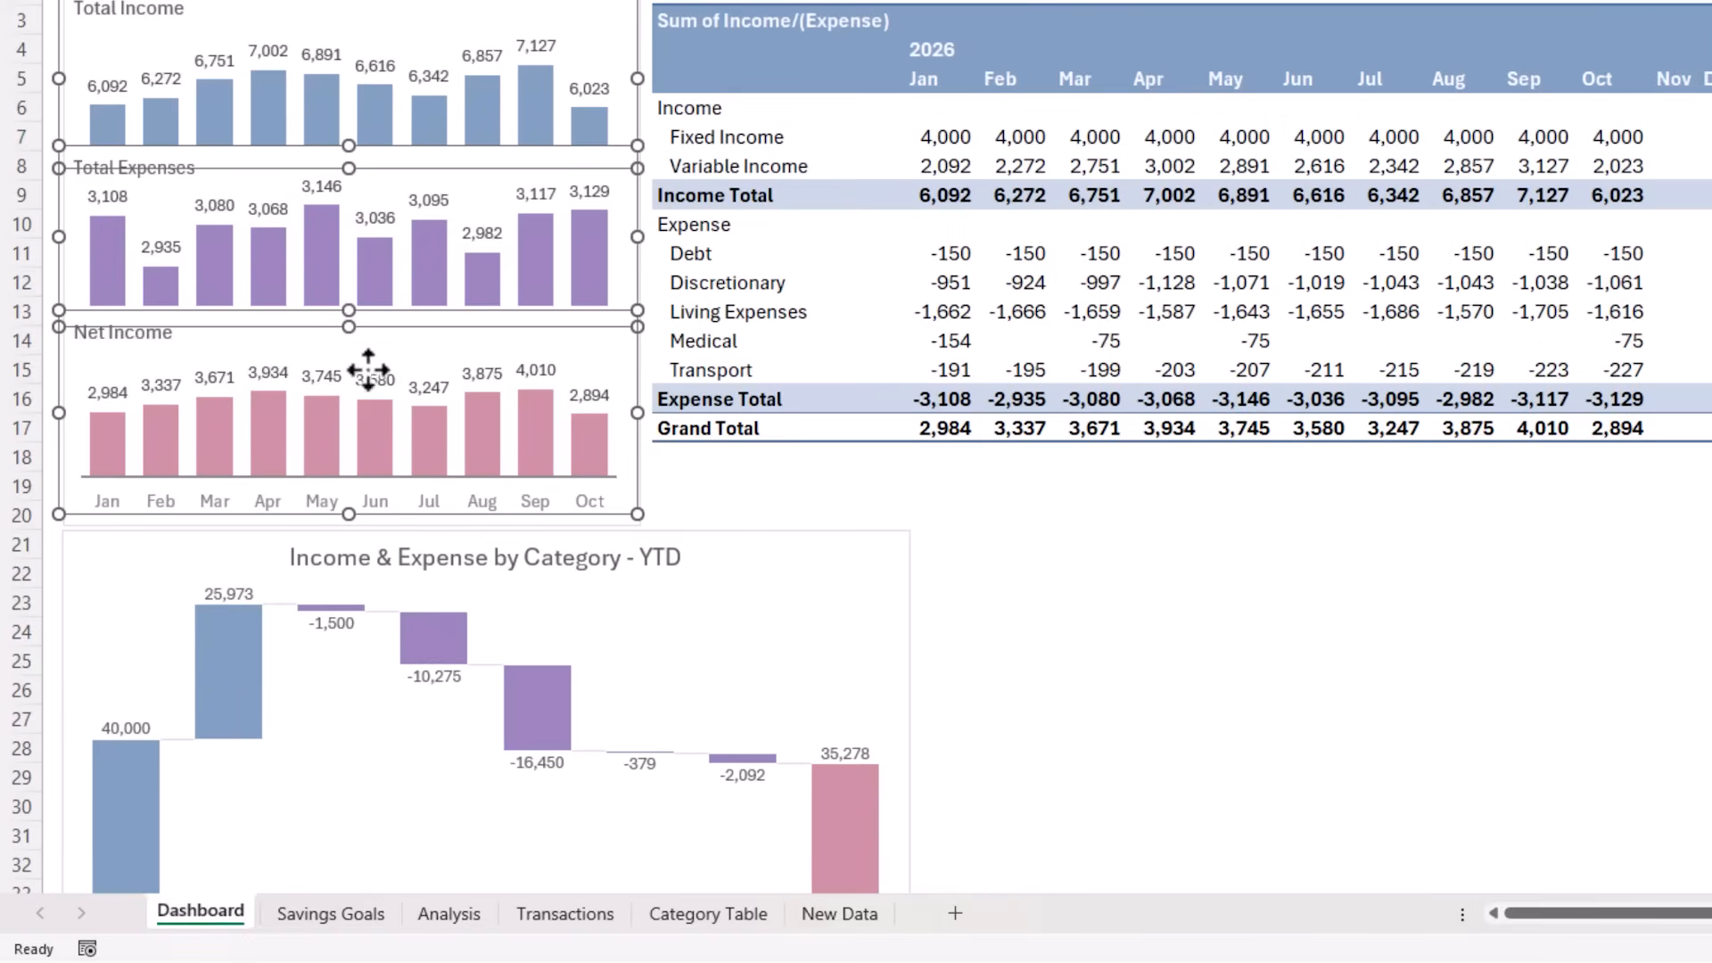
left_click_drag(349, 513, 345, 485)
Move the Total Expenses and Net Income charts up to close the gaps between the three stacked charts
left_click(371, 172)
left_click(376, 319)
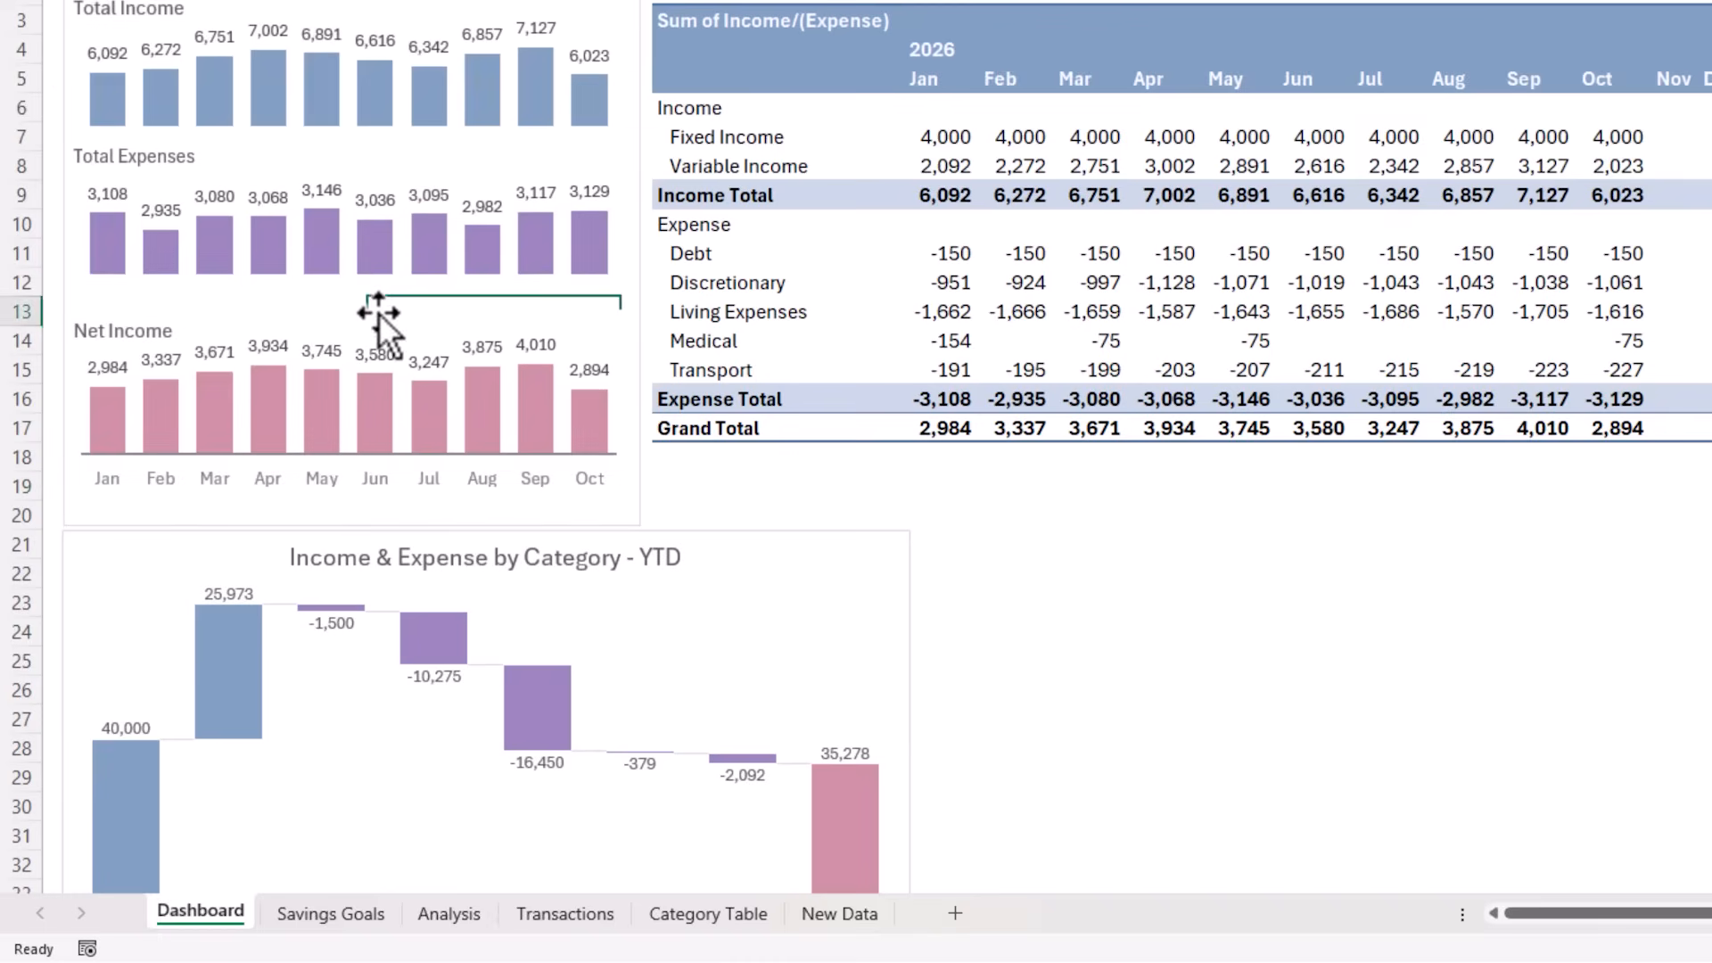
left_click_drag(381, 304, 380, 290)
Shorten the frame around the three PivotCharts to fit them and move the waterfall chart up directly beneath it
left_click(355, 523)
left_click_drag(356, 523, 354, 488)
left_click_drag(705, 533, 701, 495)
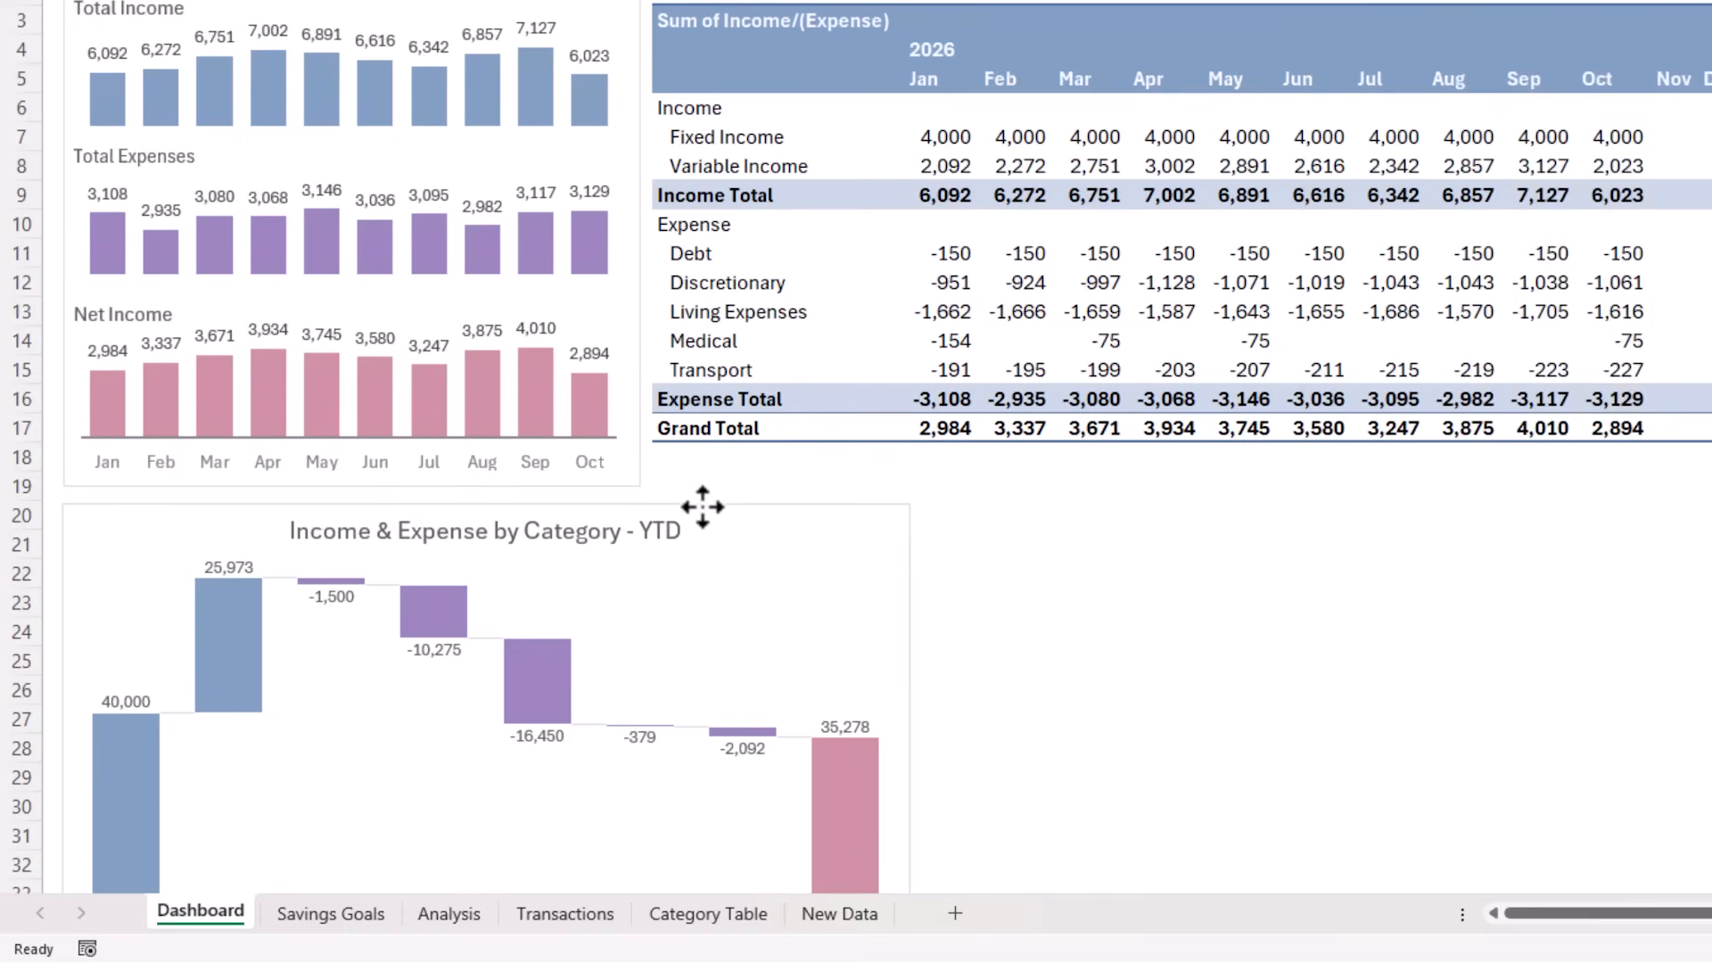
left_click(1113, 527)
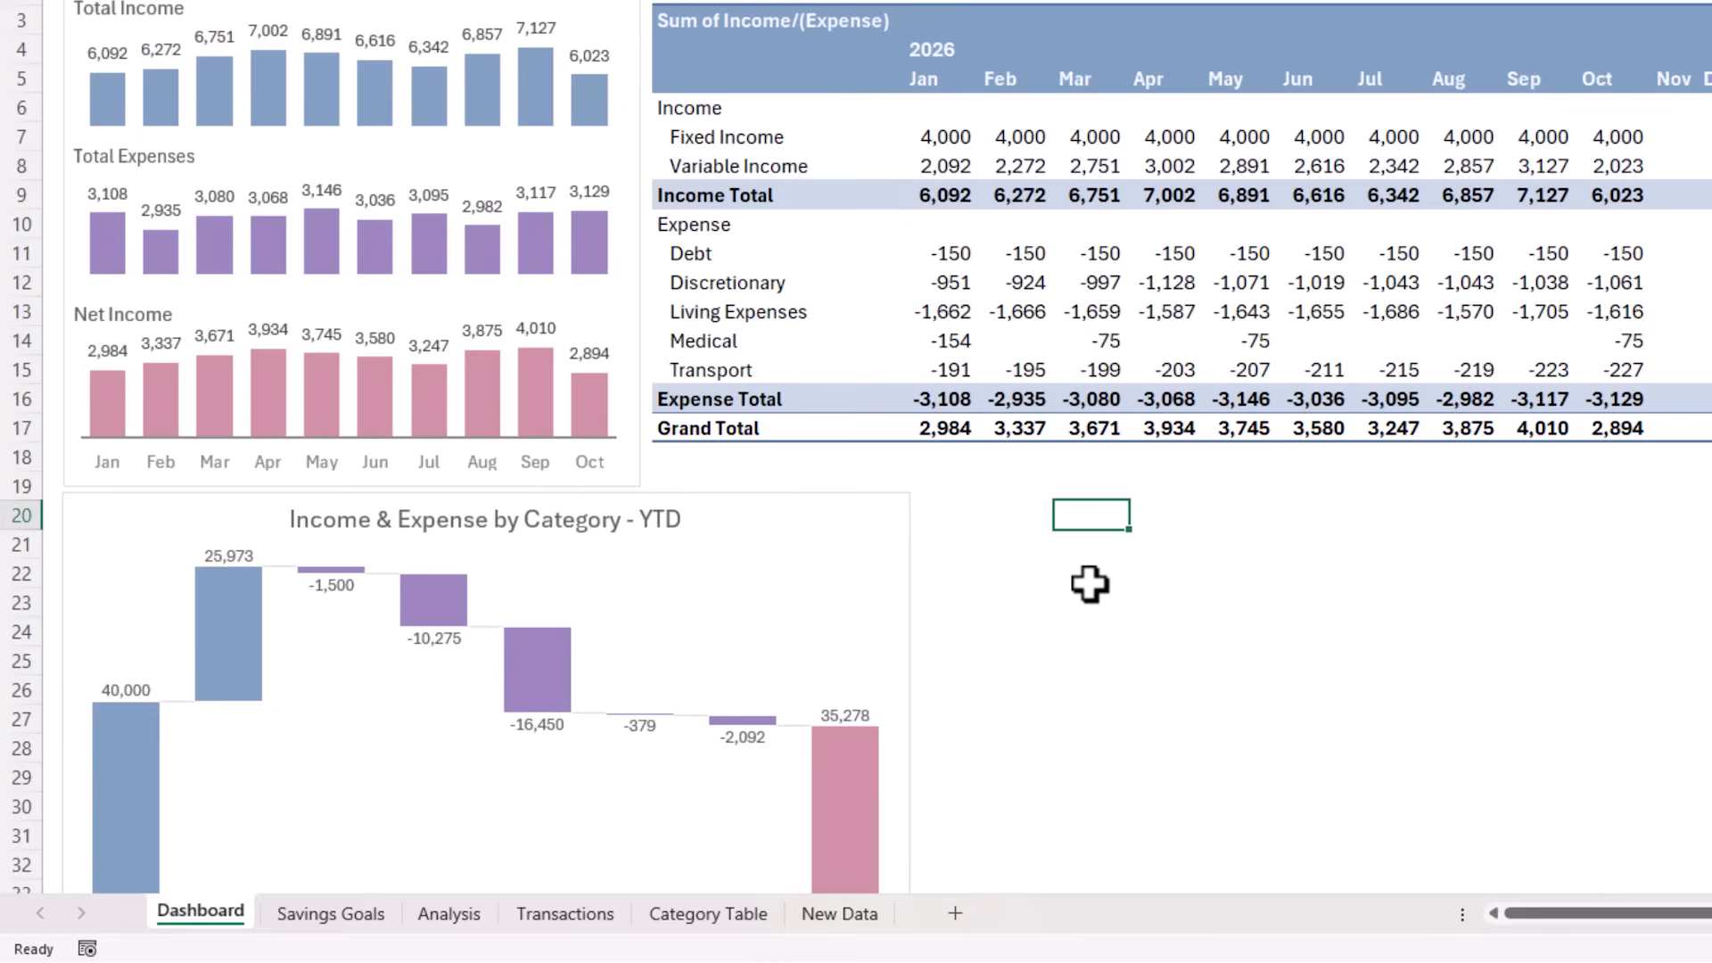
scroll(1089, 583, "down", 1)
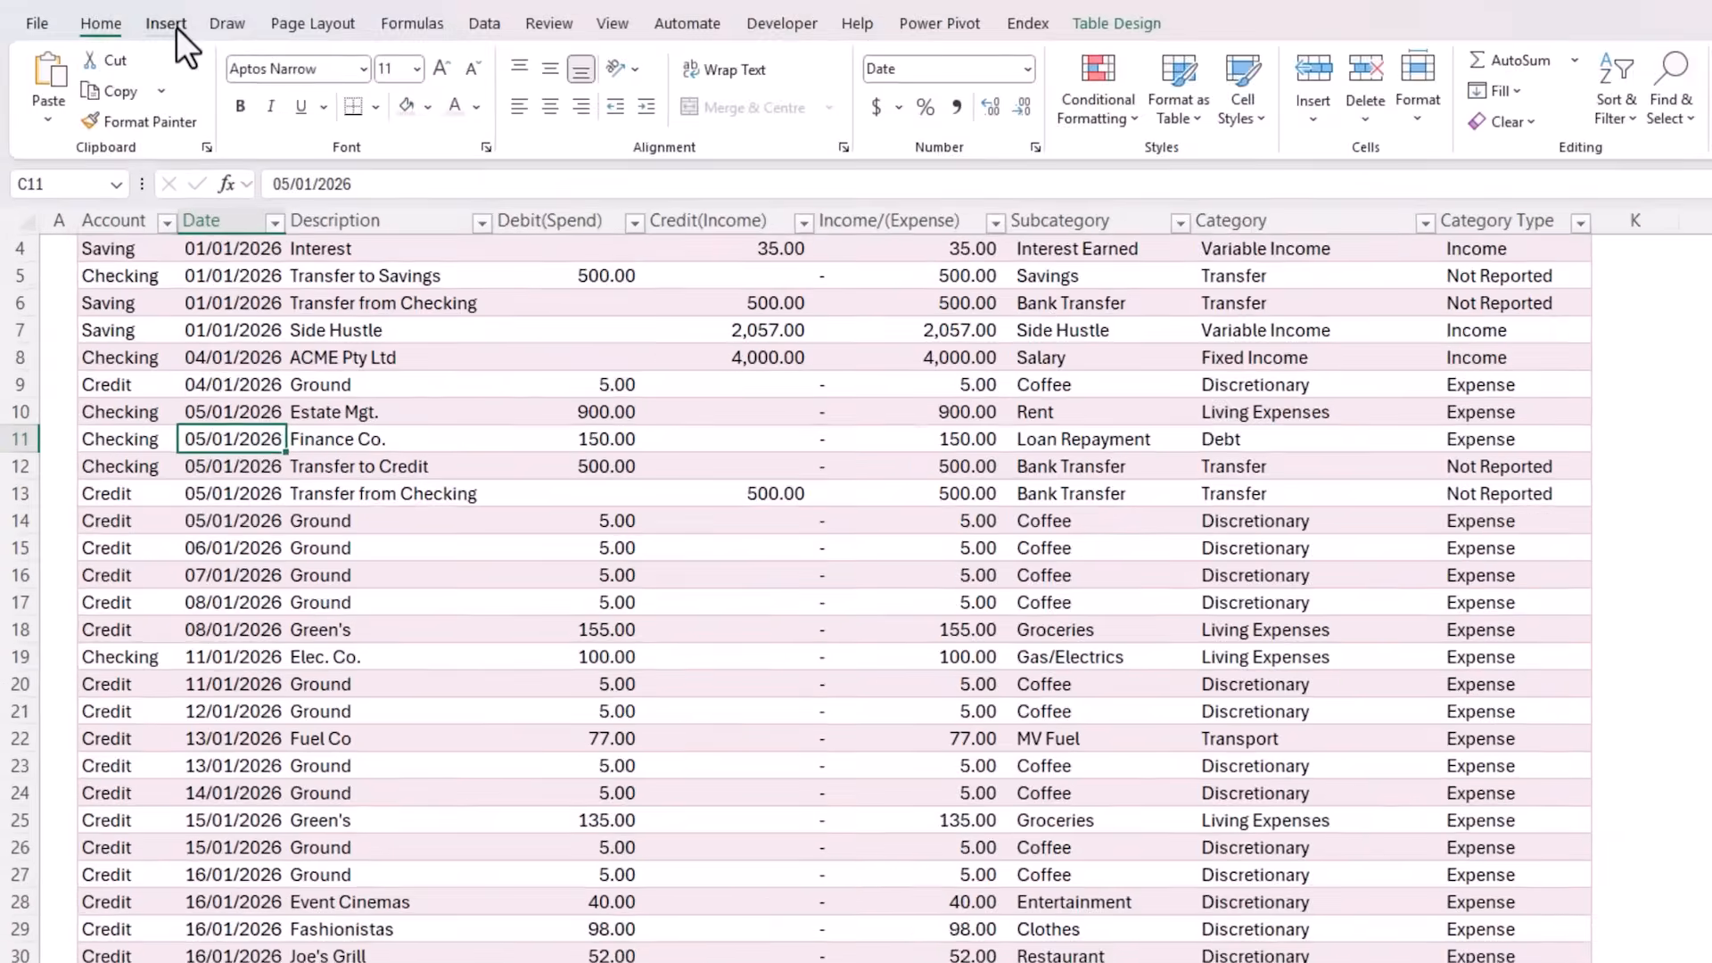
Insert a PivotTable from tblTrans on the existing Analysis sheet, placed in cell T7
left_click(175, 27)
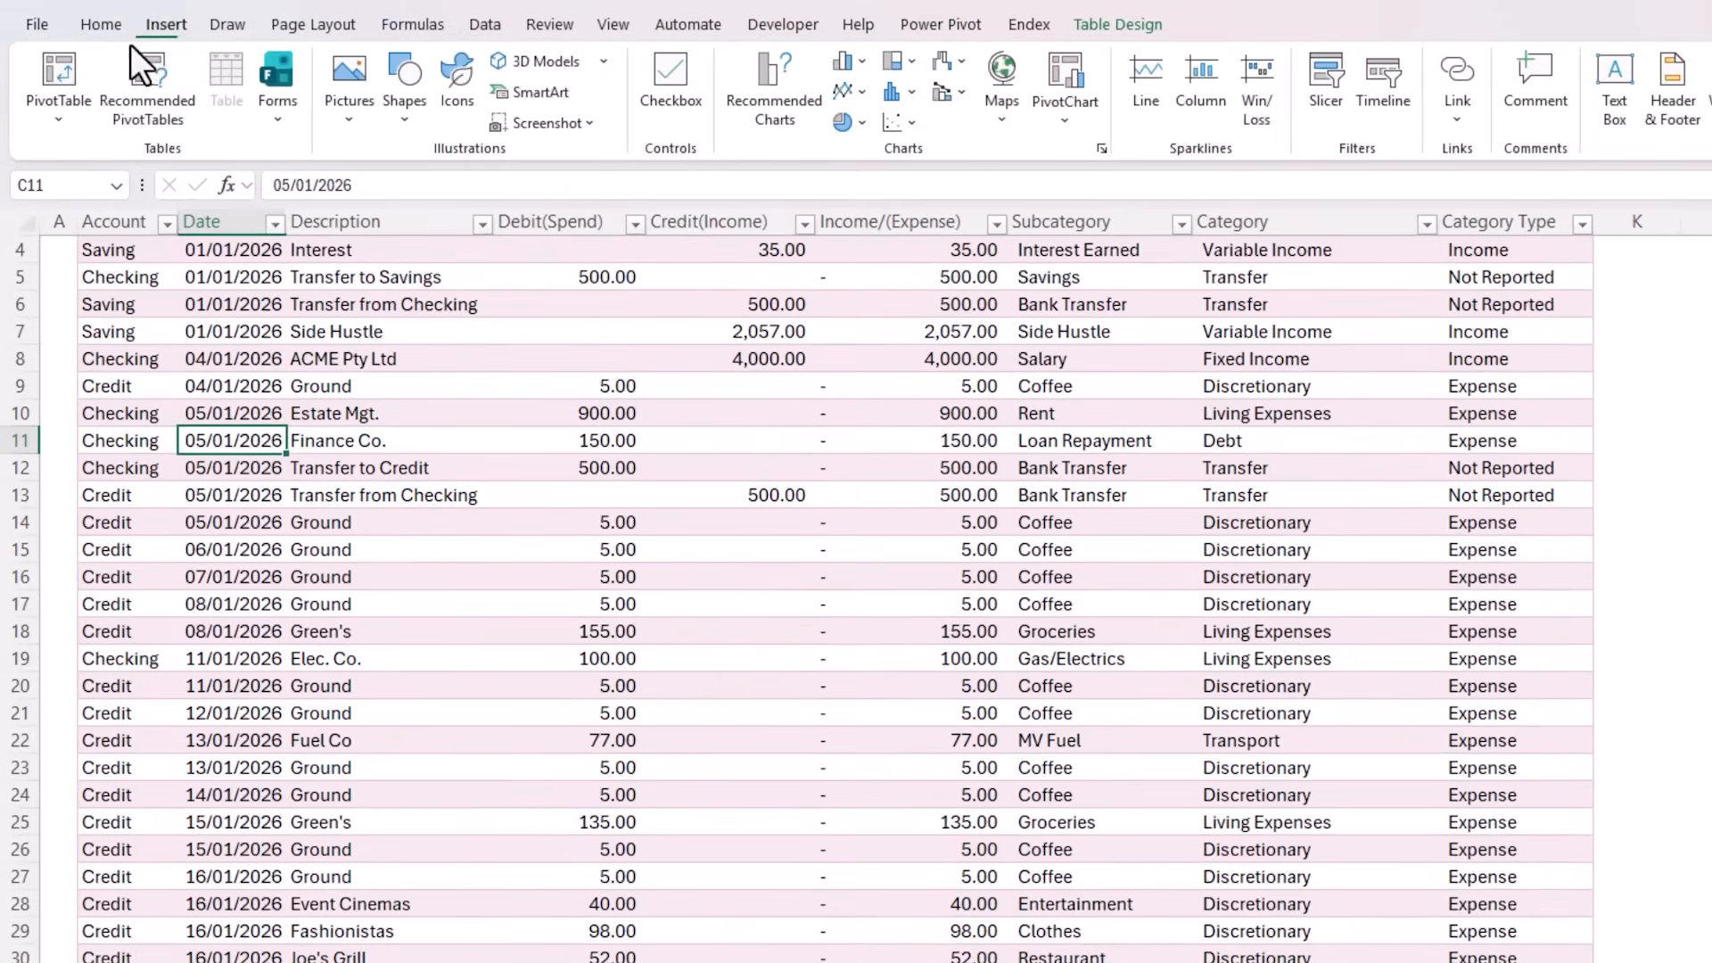
left_click(60, 70)
left_click(393, 794)
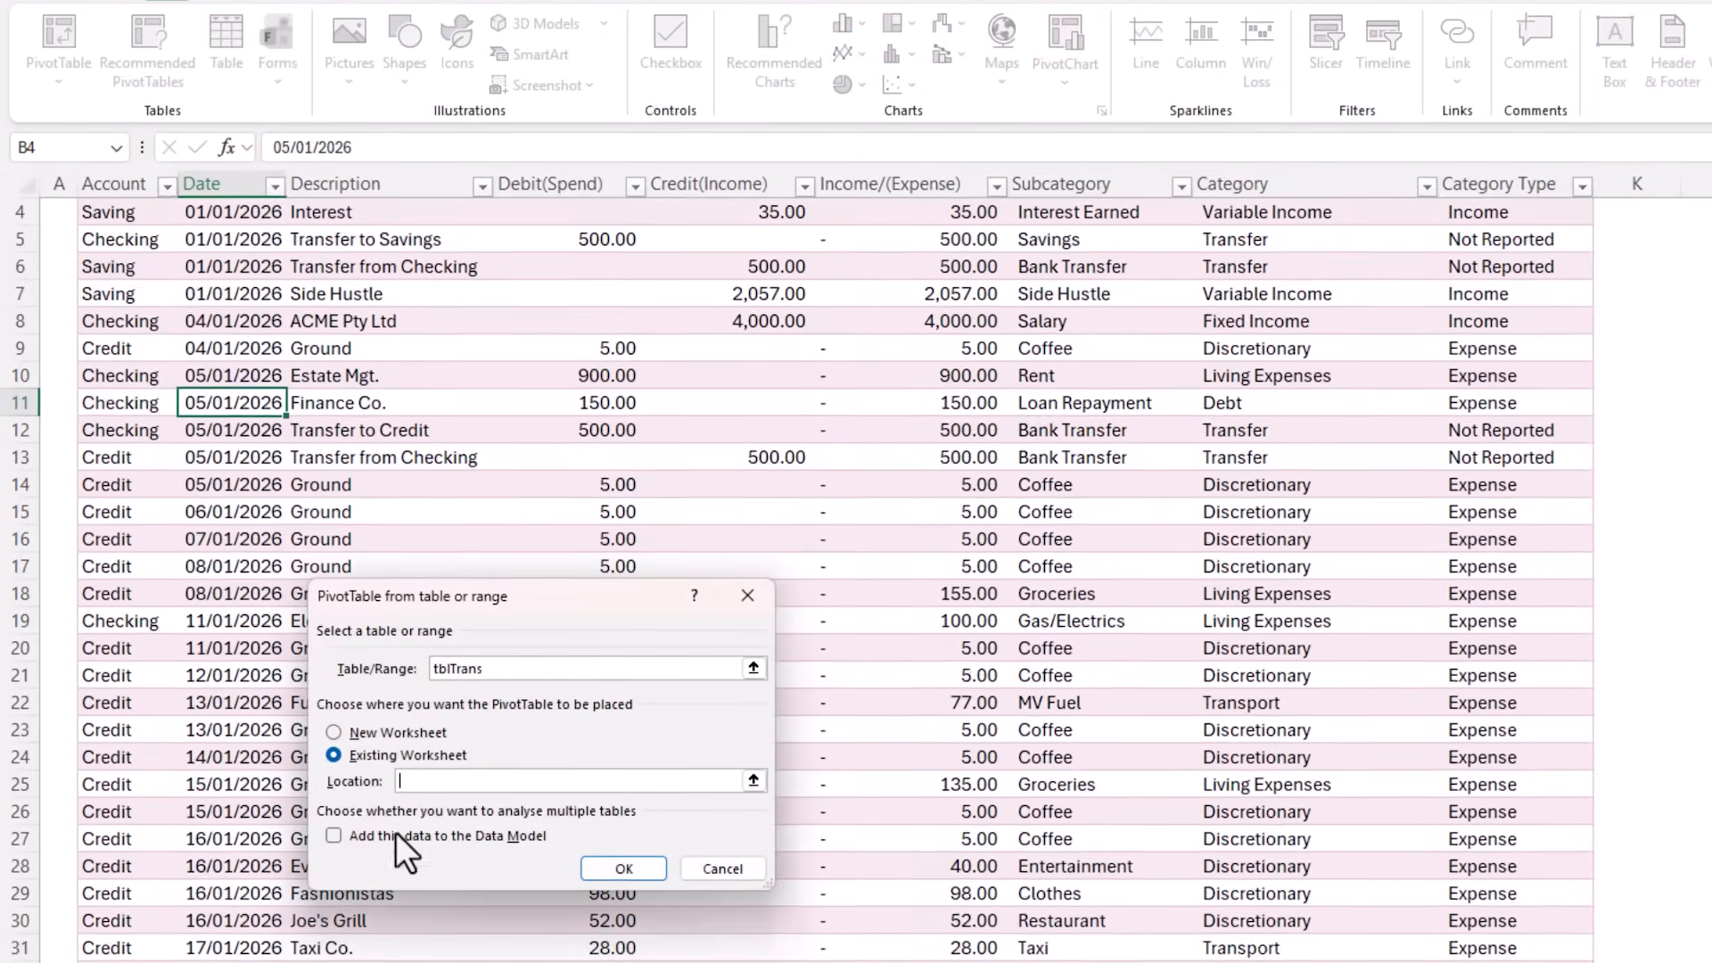
left_click(413, 923)
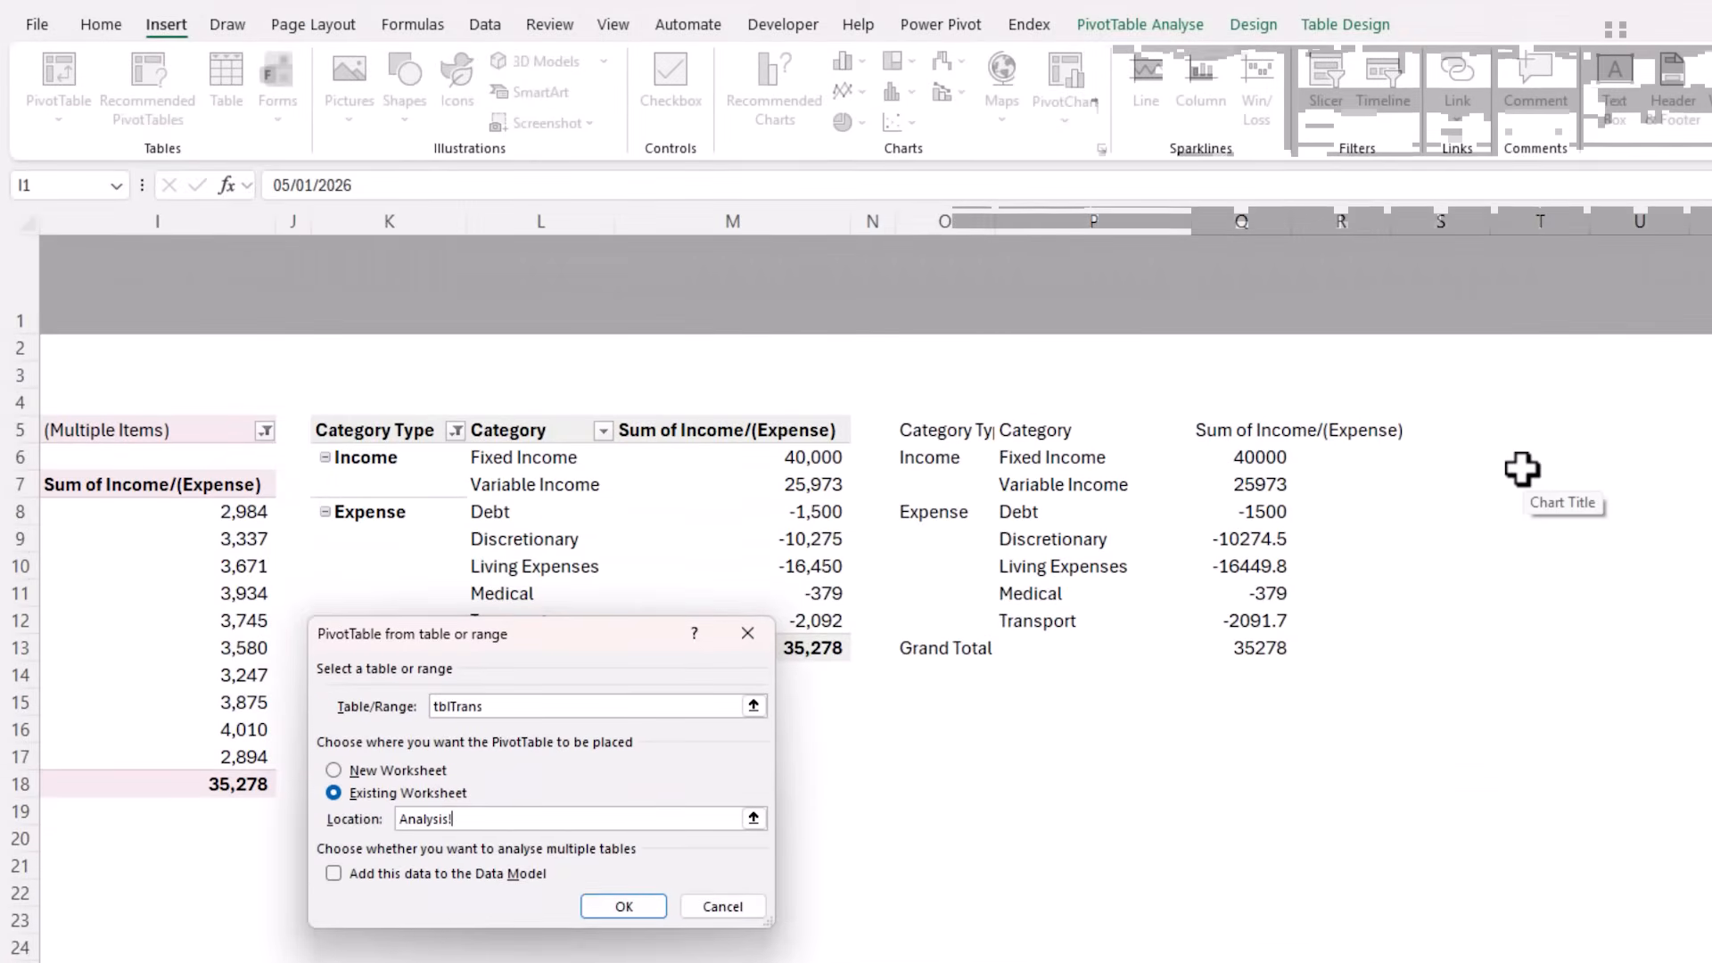
left_click(1522, 472)
left_click(624, 906)
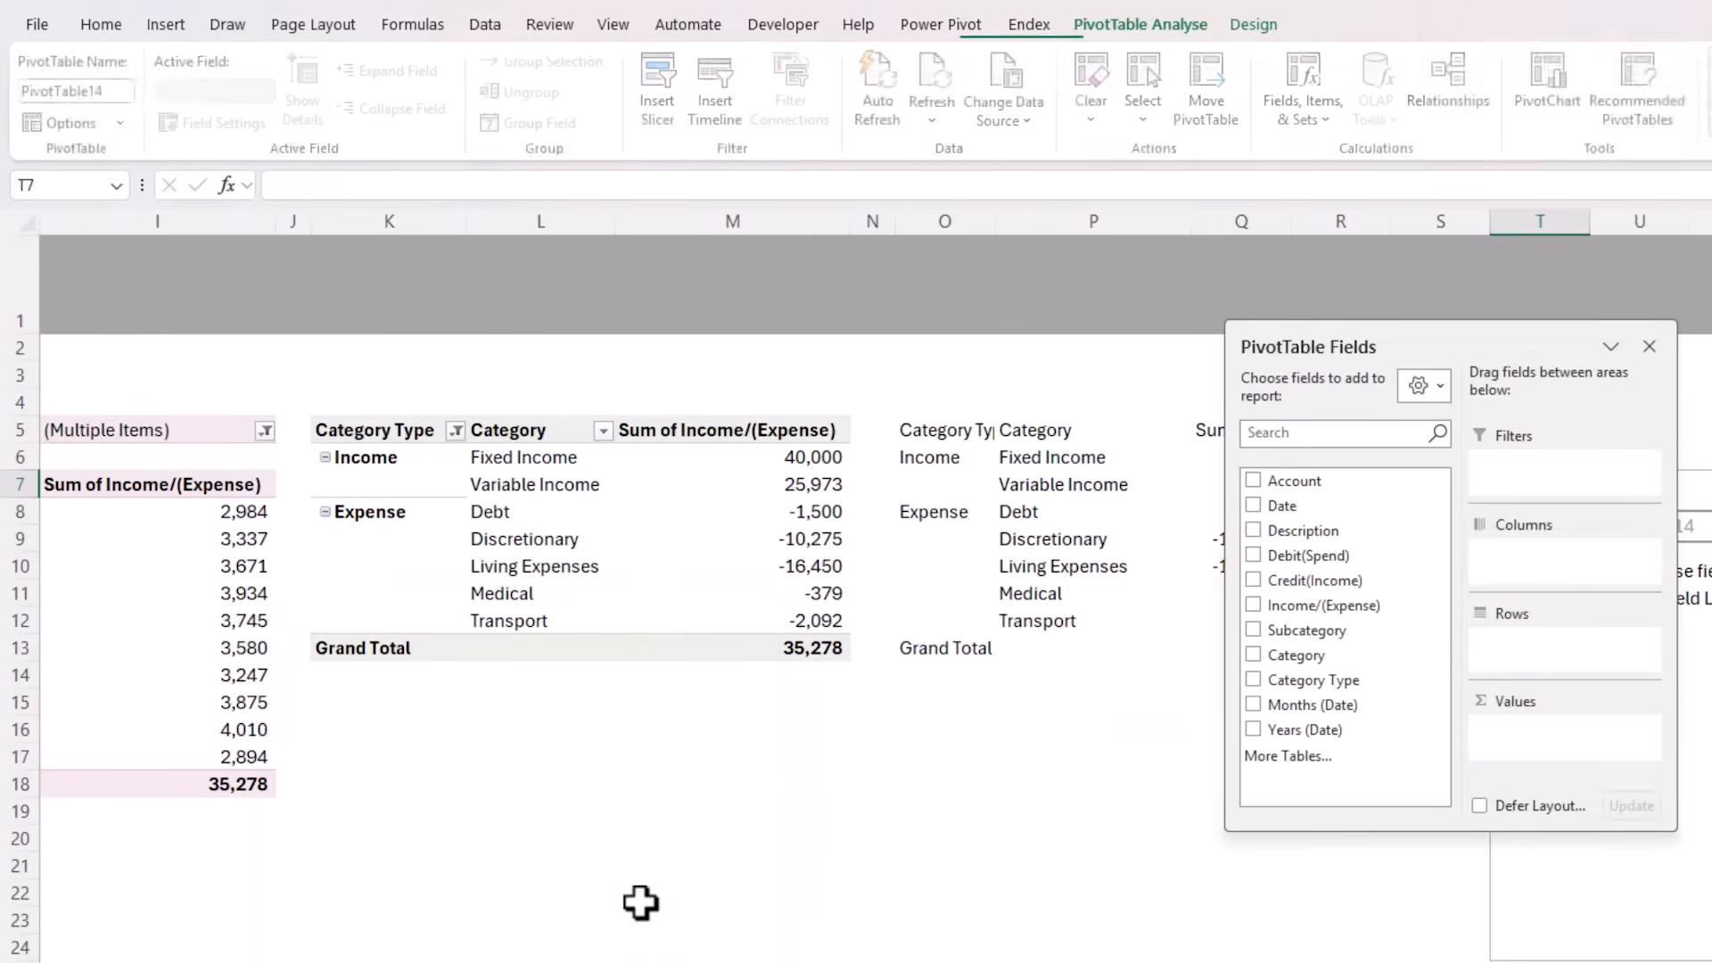
Delete columns O:R with the pasted helper data, plus the remaining blank column O, so the new PivotTable starts in column O
left_click_drag(1323, 210, 978, 223)
key("ctrl+minus")
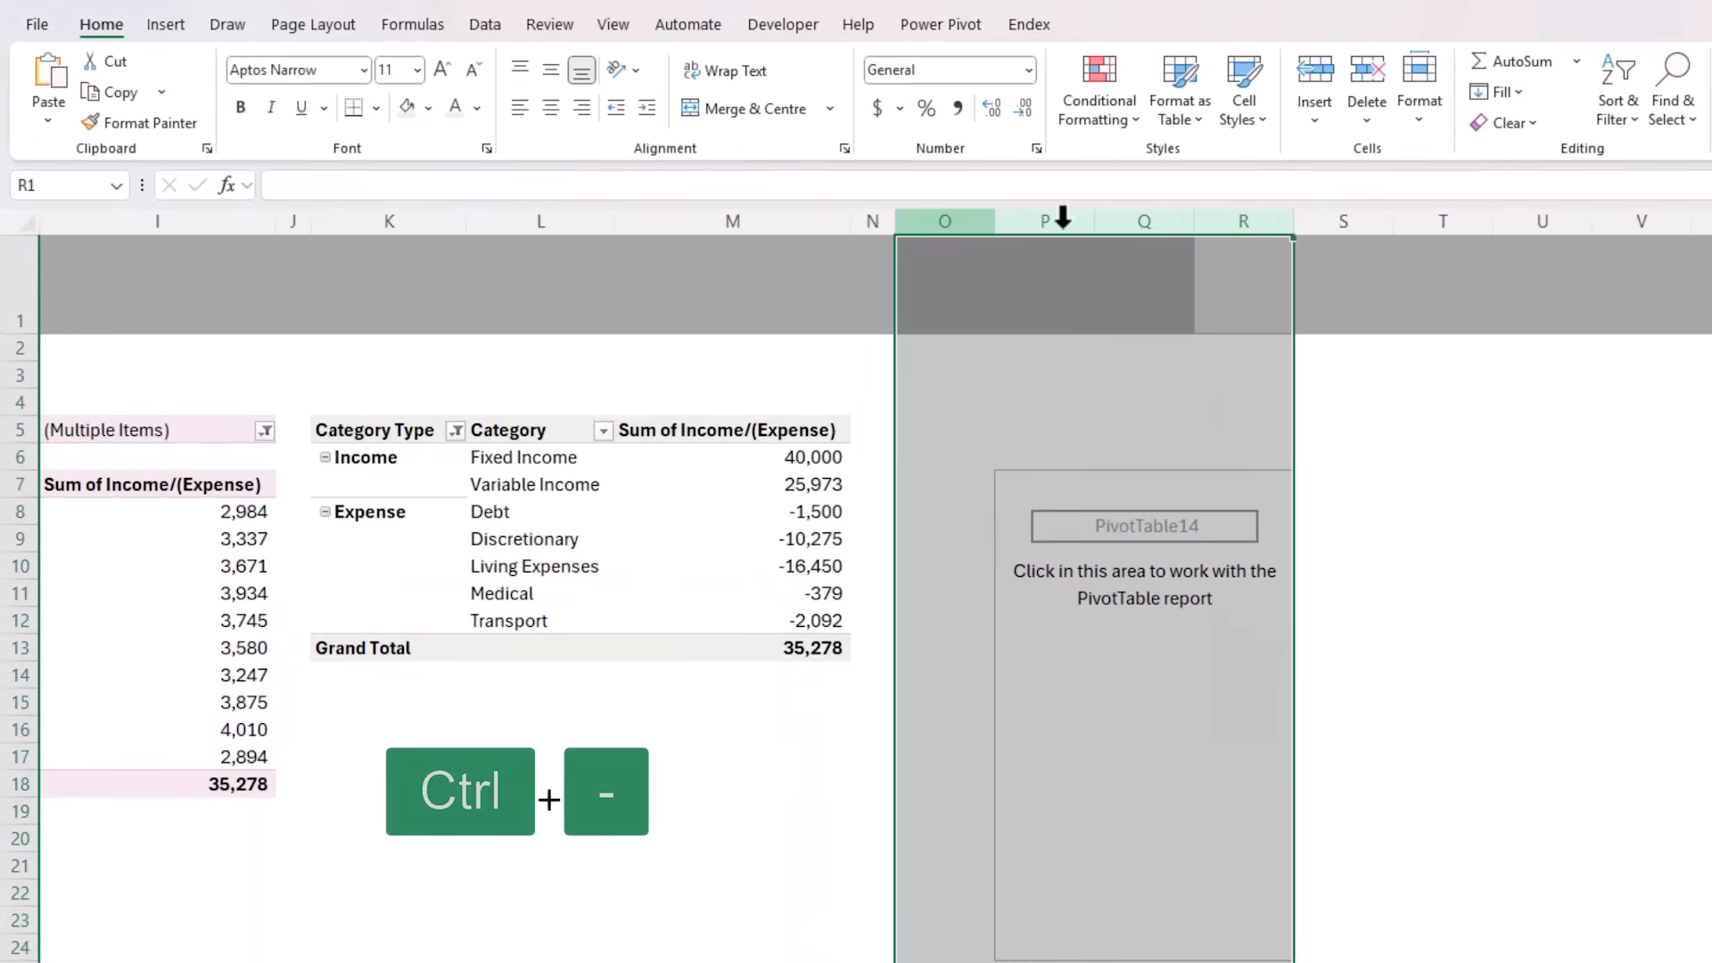
left_click(950, 220)
key("ctrl+minus")
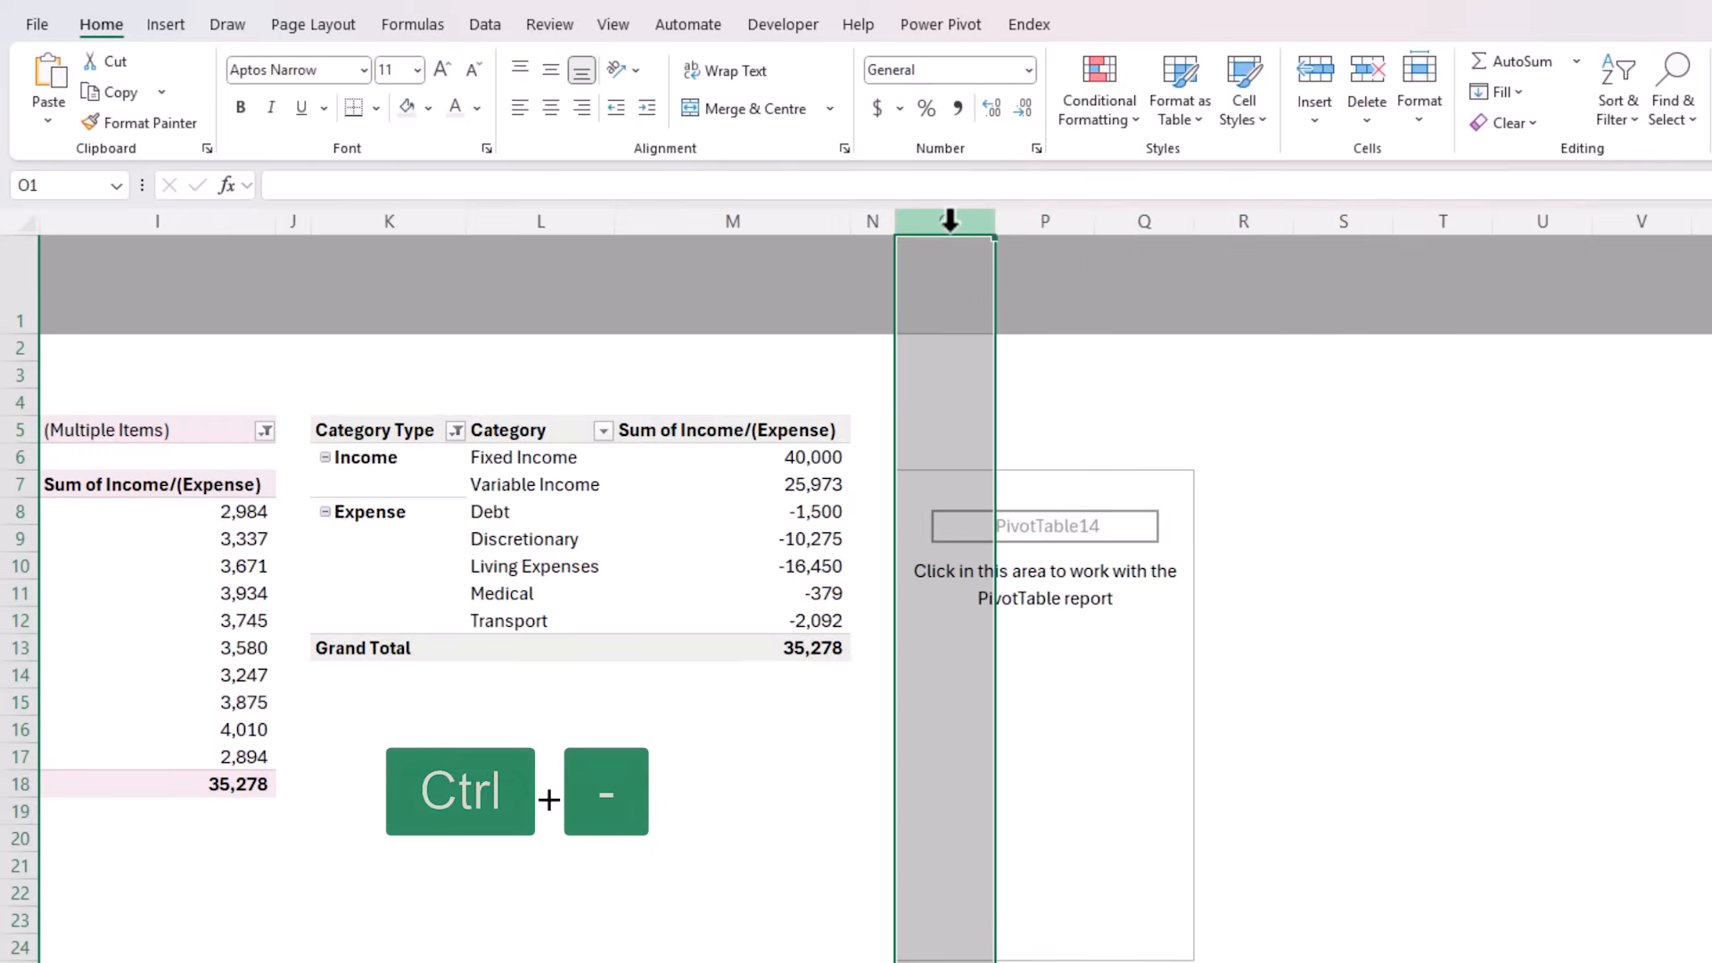
left_click(1014, 674)
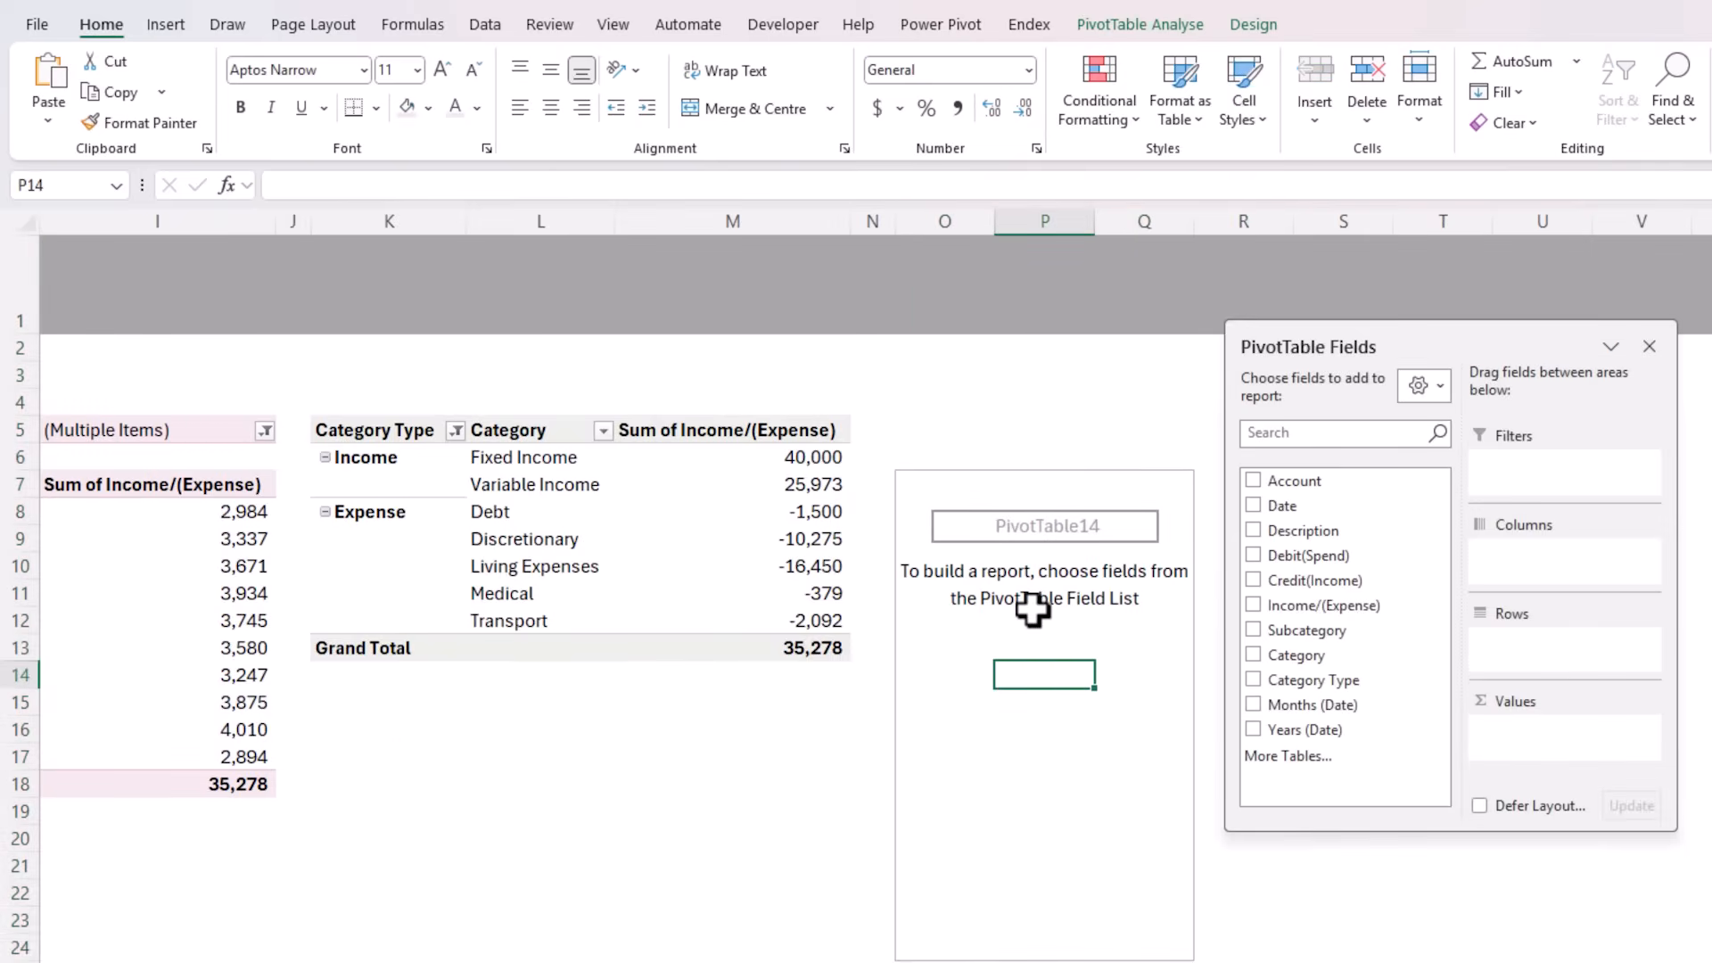
Add Category Type as a report filter in the new PivotTable and filter it to Expense
left_click_drag(1327, 686, 1526, 475)
left_click(1077, 430)
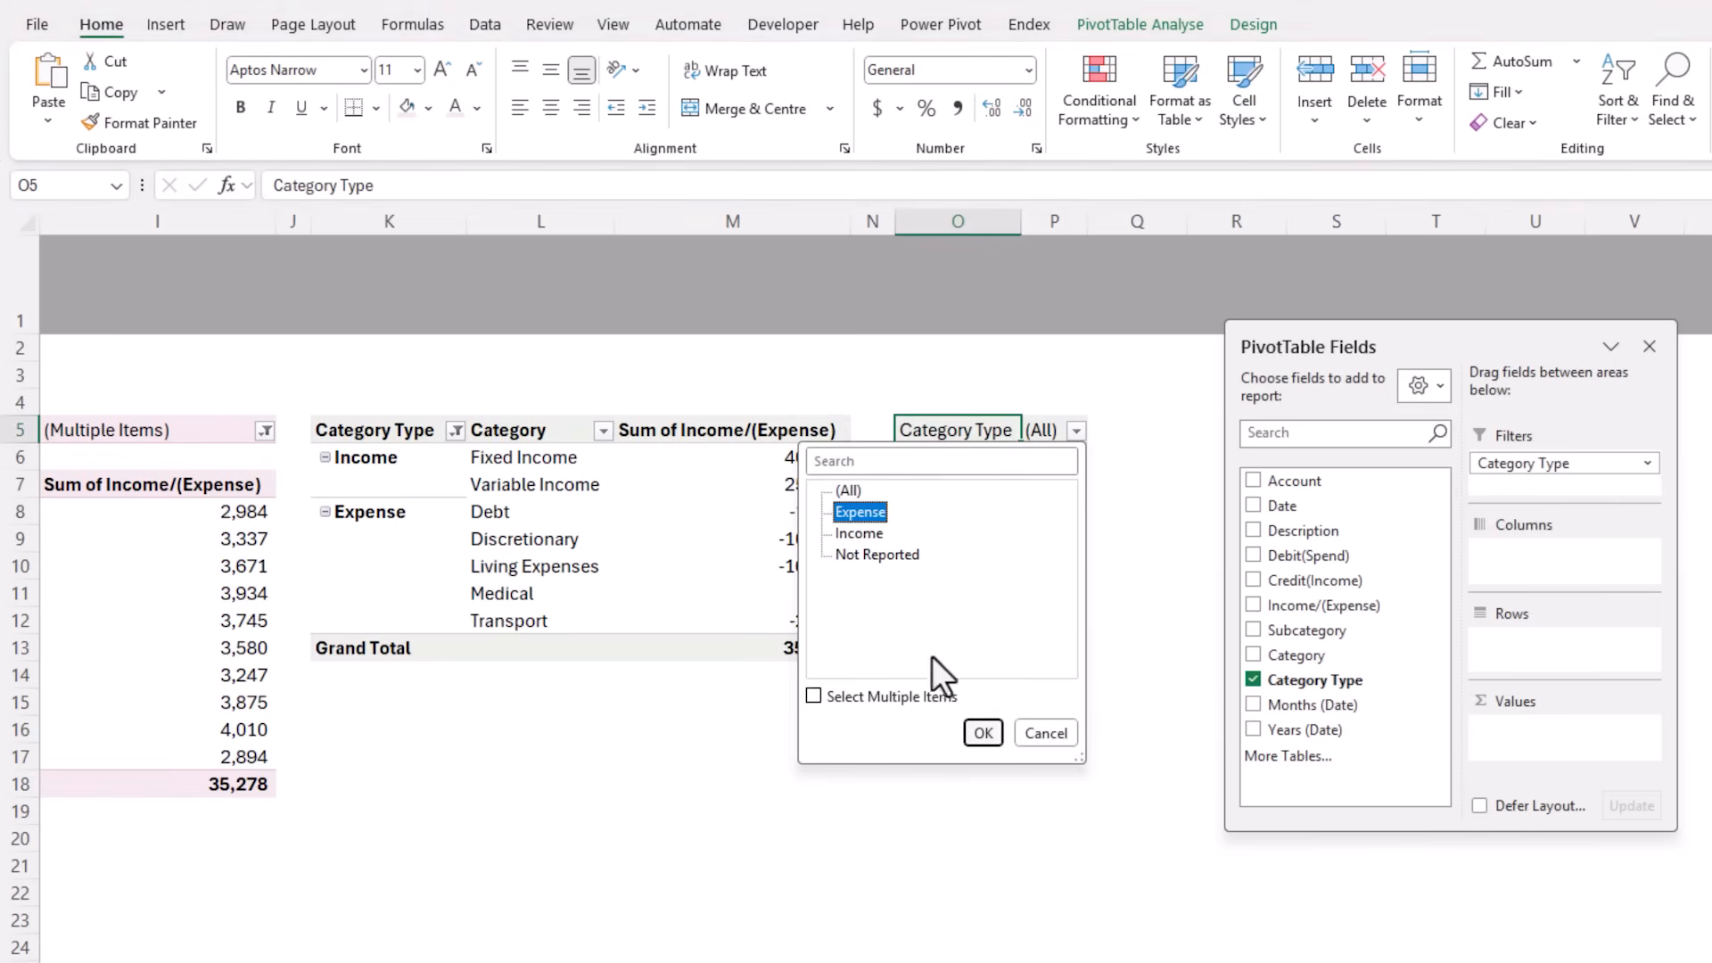
left_click(982, 732)
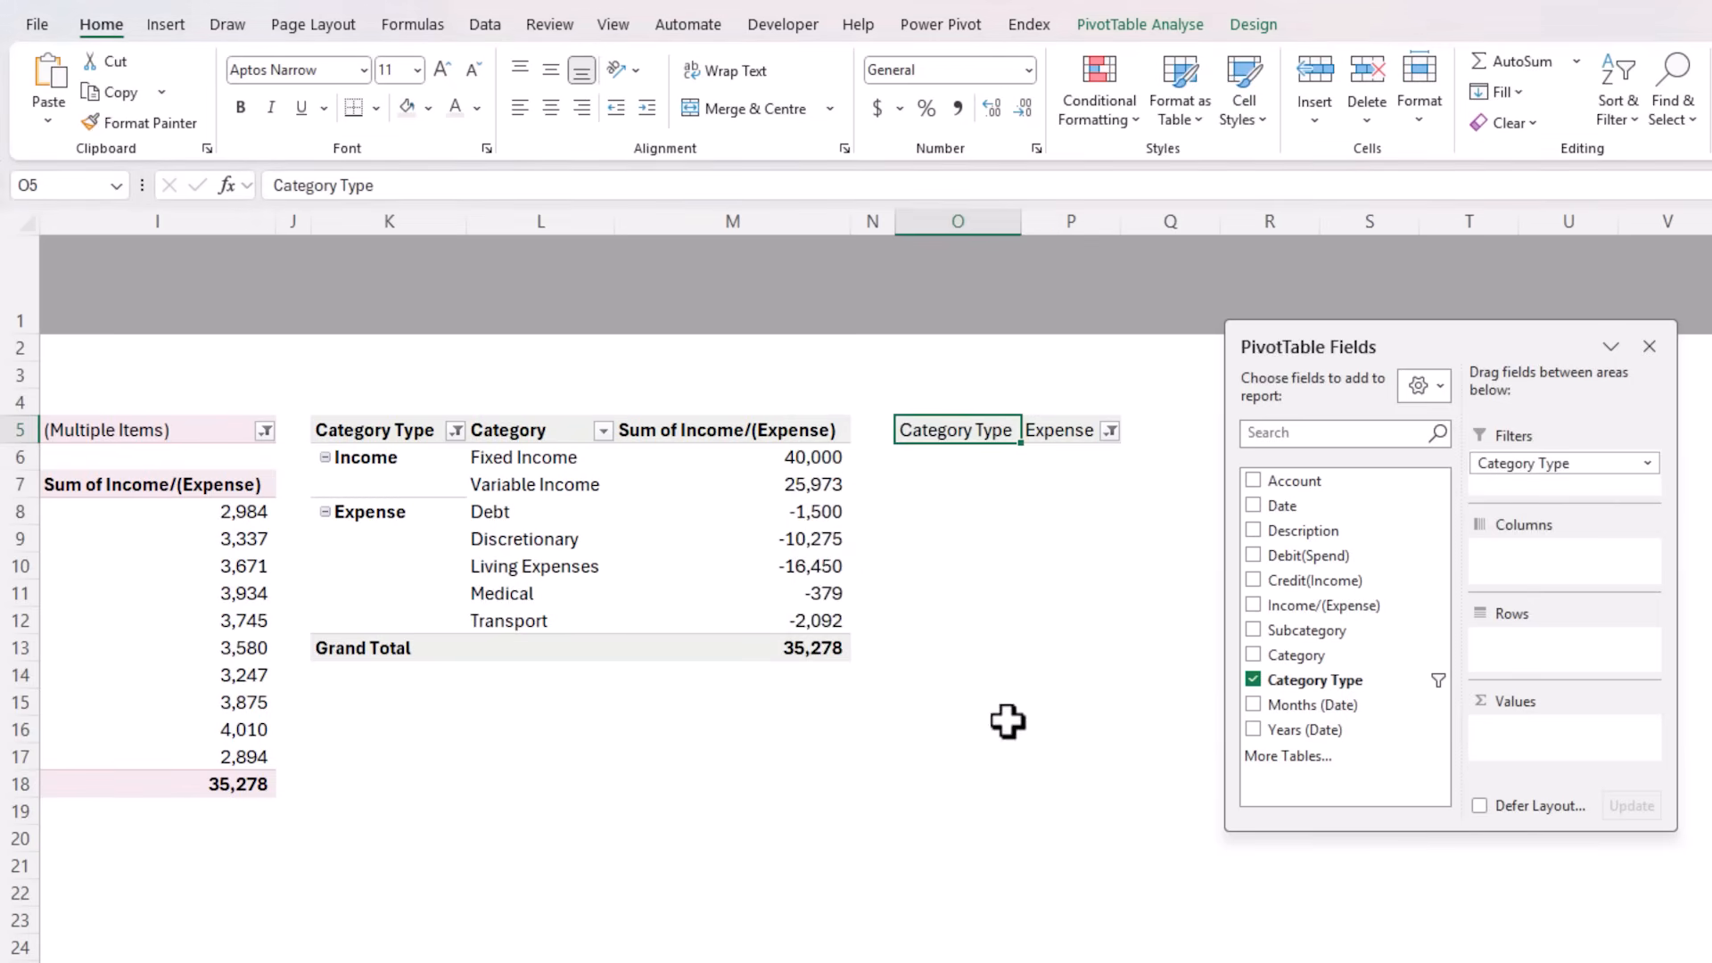
Add Subcategory to the PivotTable's rows and Debit(Spend) to its values, and move the field list clear of the table
left_click(1253, 631)
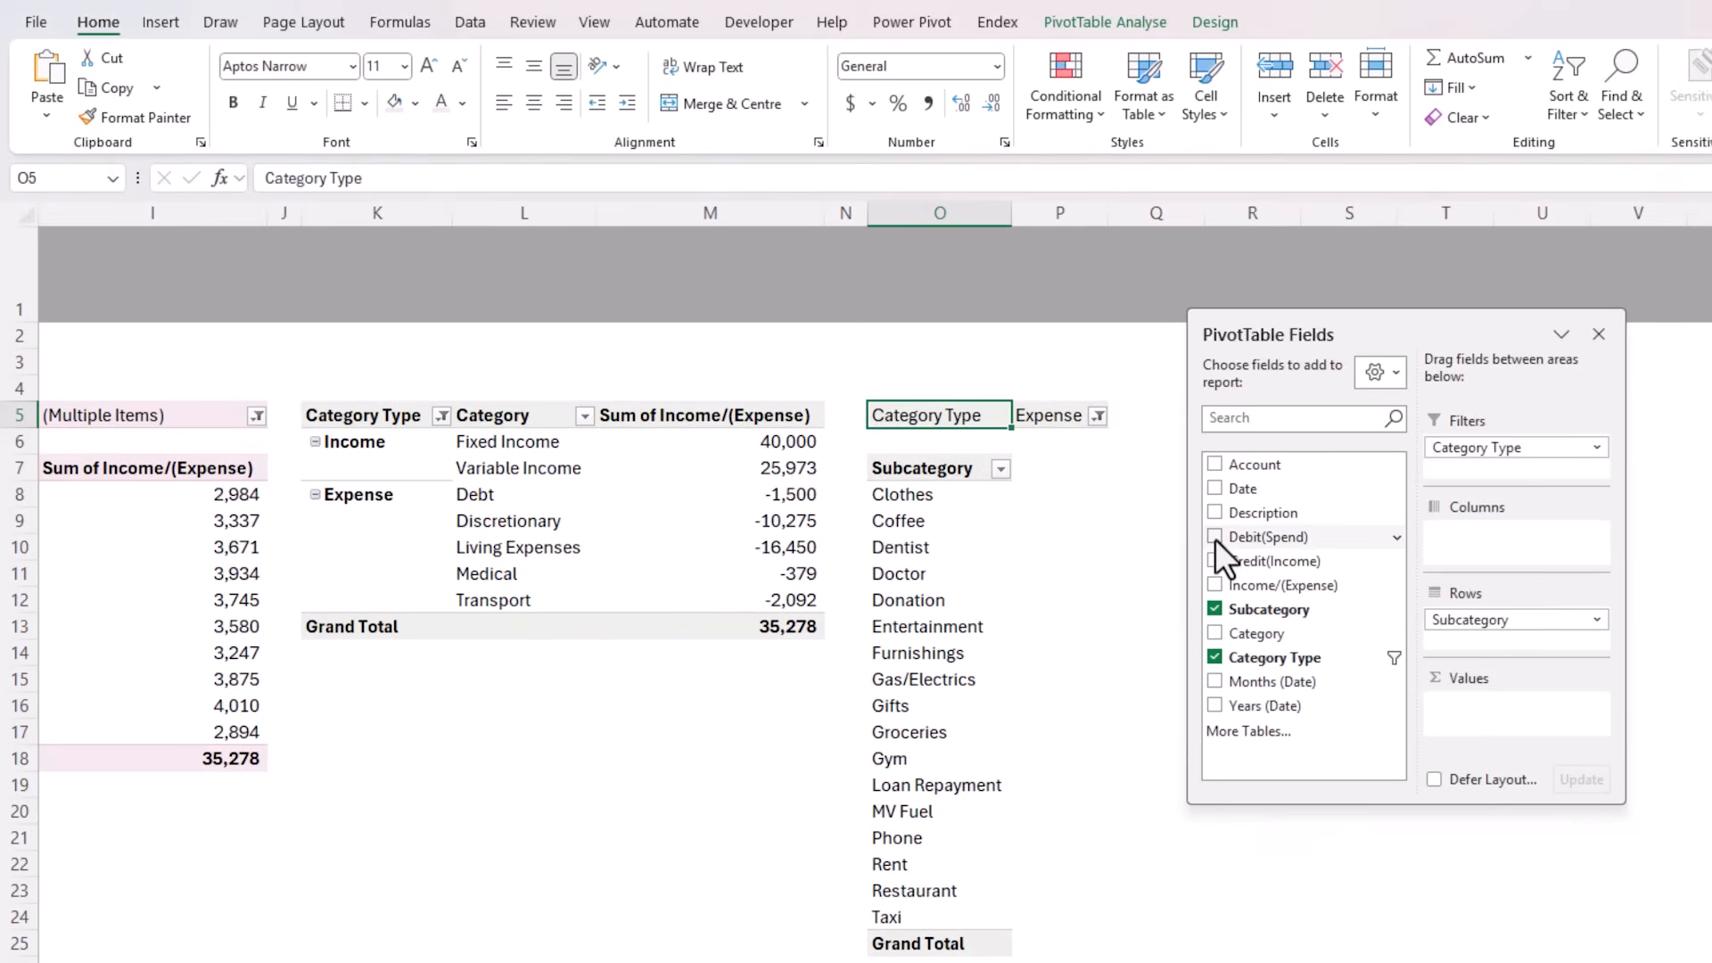
left_click(1215, 536)
left_click_drag(1258, 330, 1555, 328)
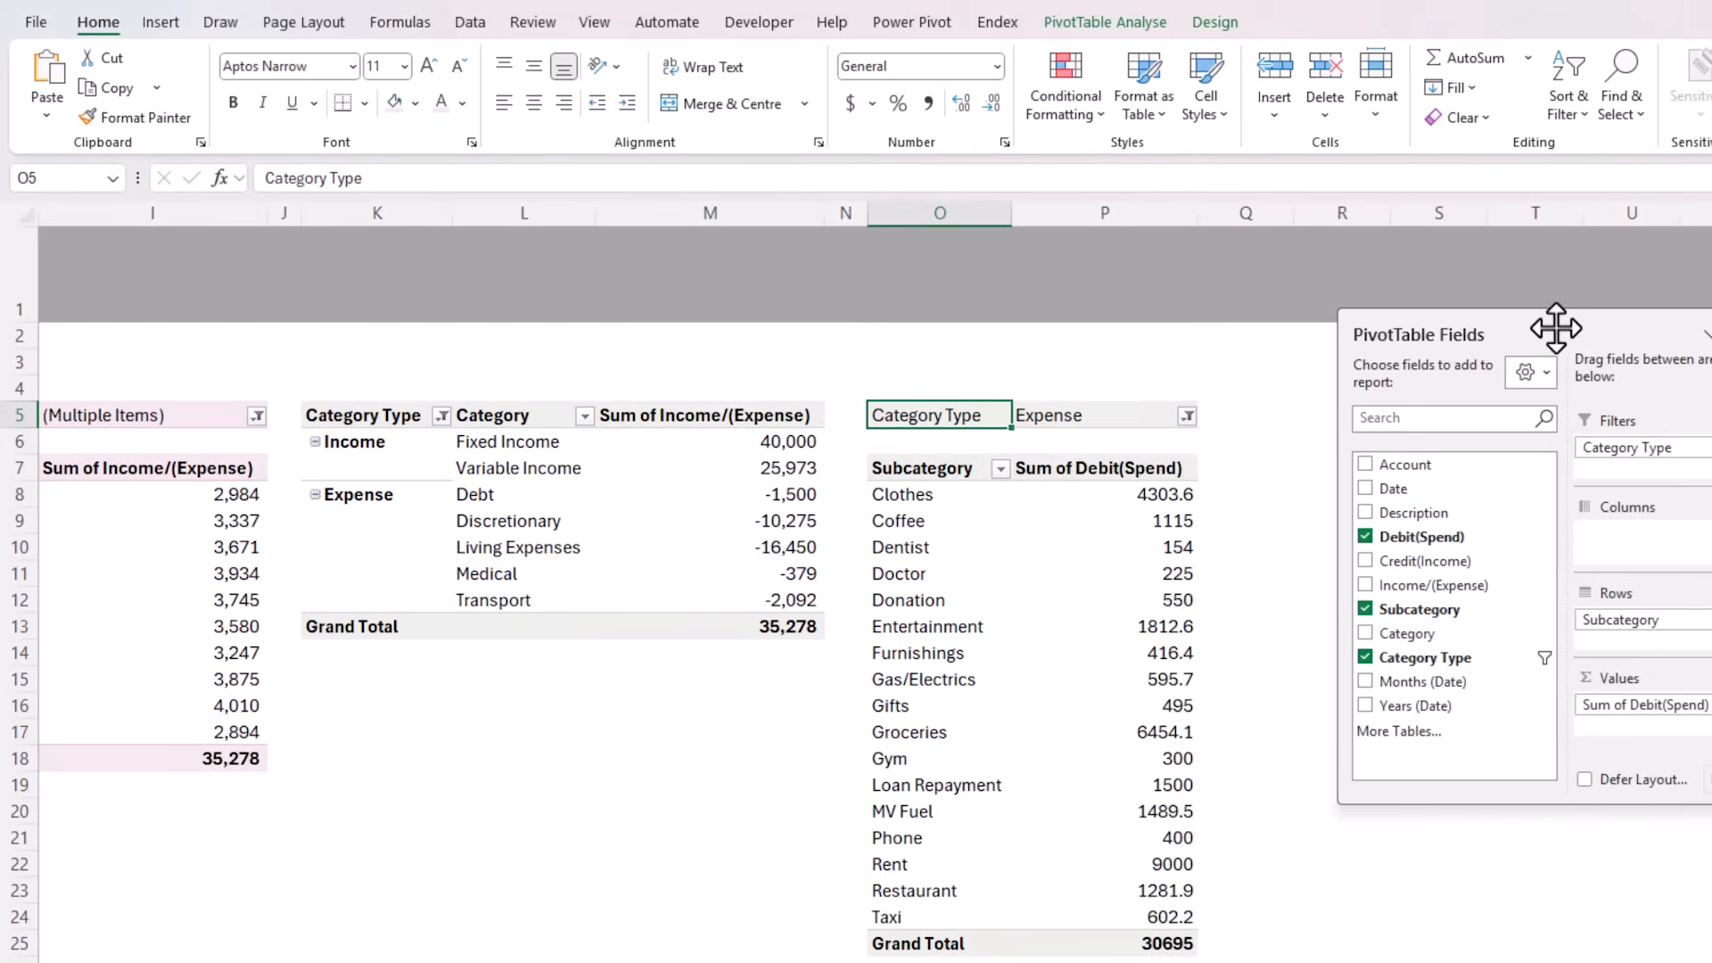
Remove the Subcategory PivotTable's grand total and format its Debit(Spend) values as Number with a thousands separator and 0 decimal places
right_click(953, 940)
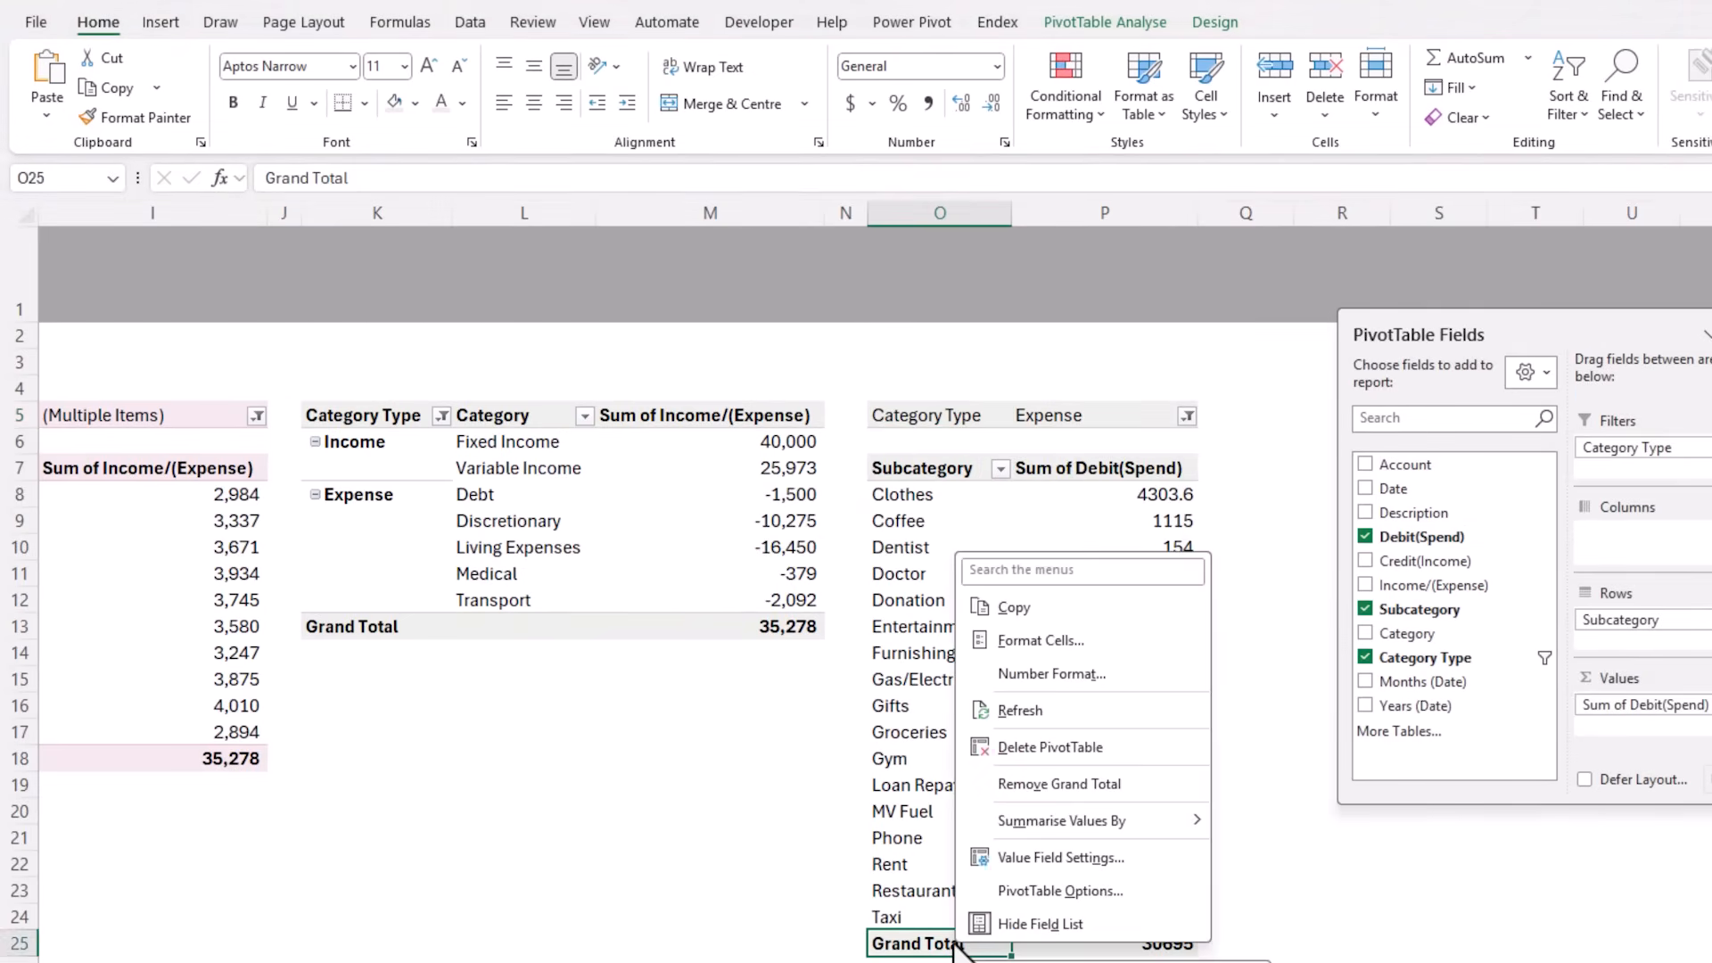
left_click(1046, 786)
right_click(1095, 517)
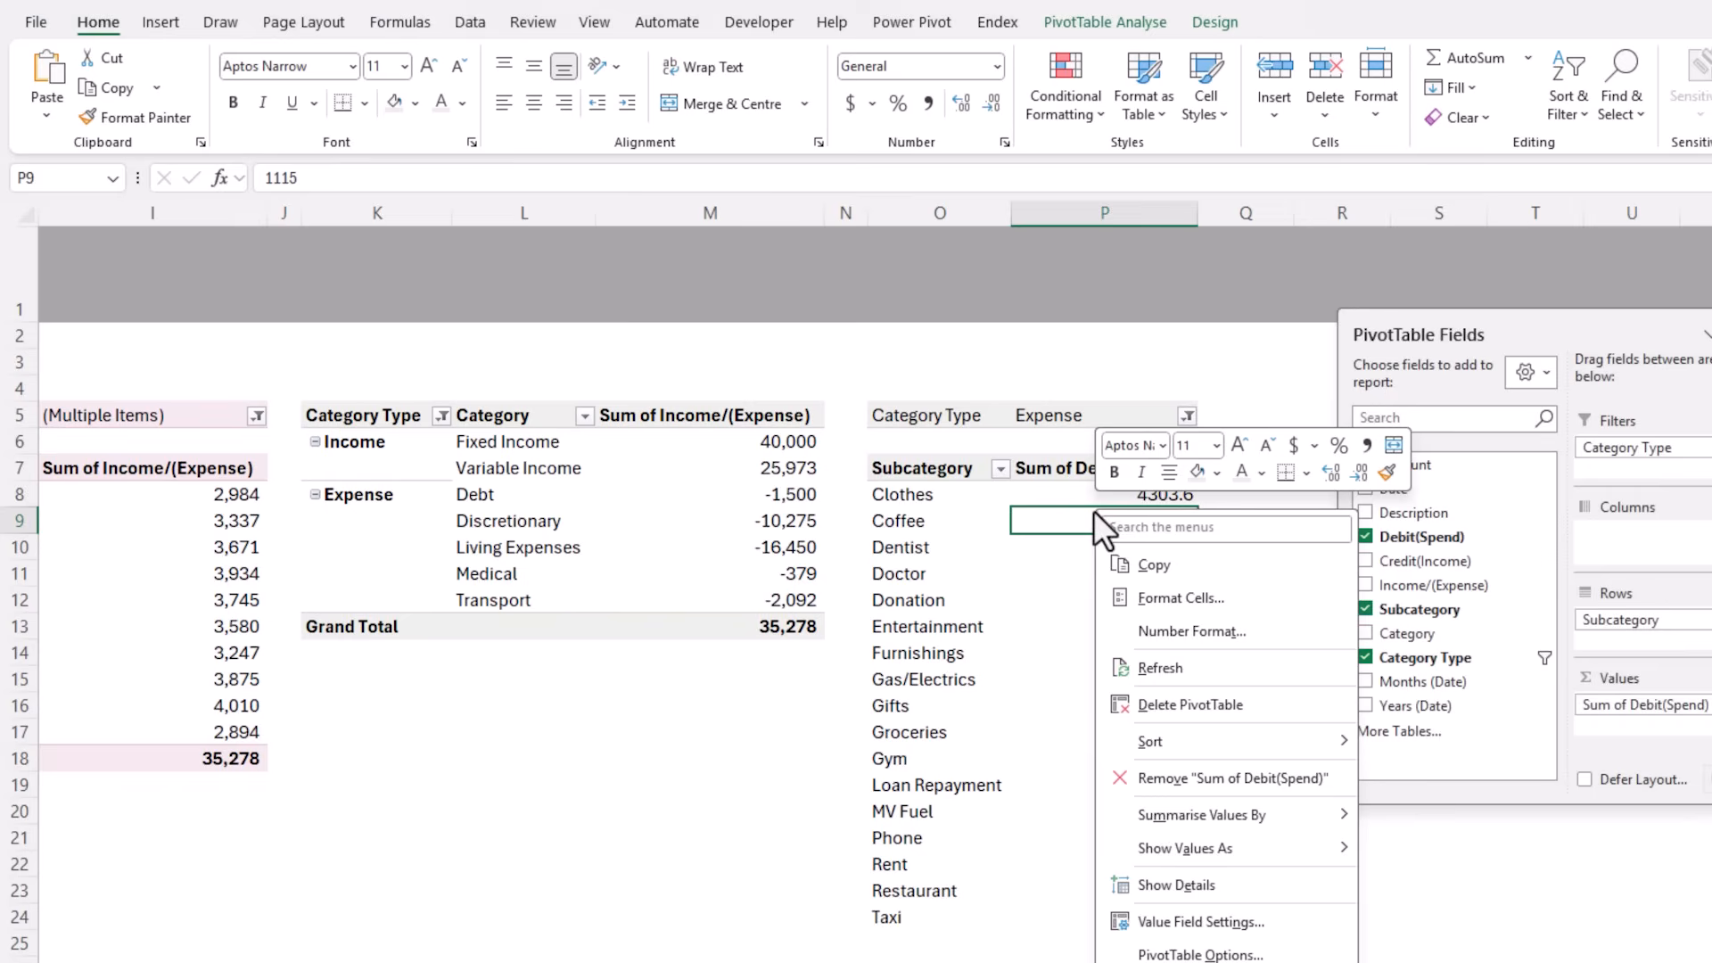
left_click(1114, 627)
left_click(895, 453)
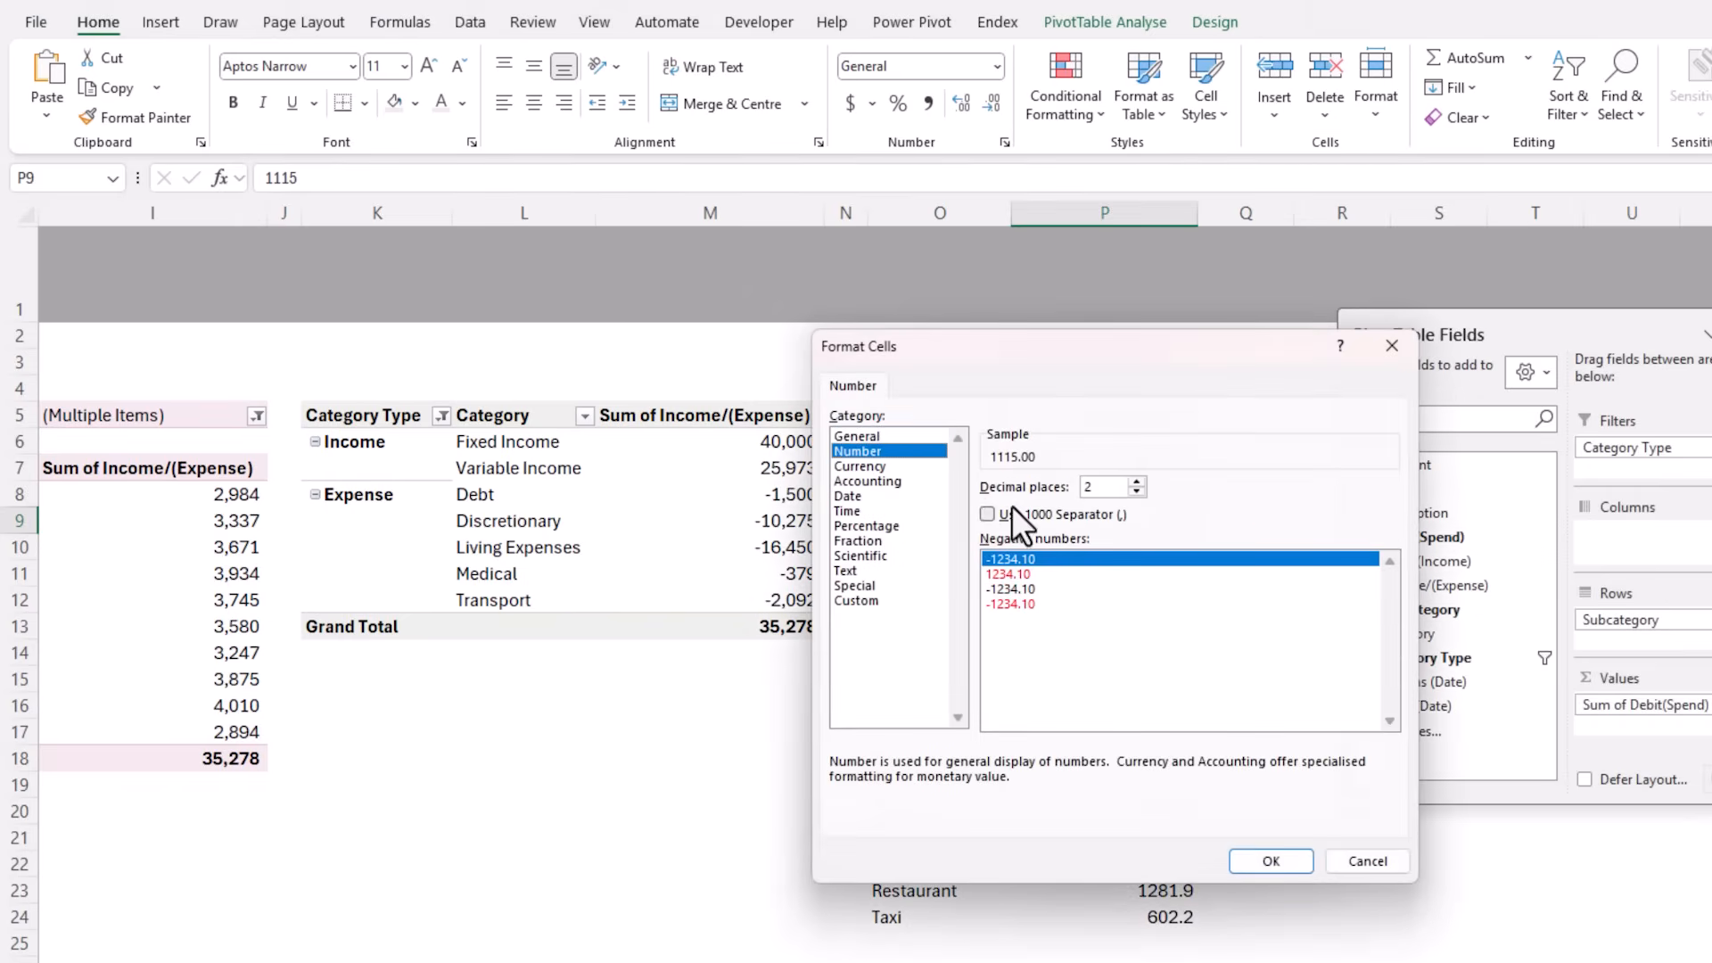
left_click(1137, 482)
left_click(1137, 491)
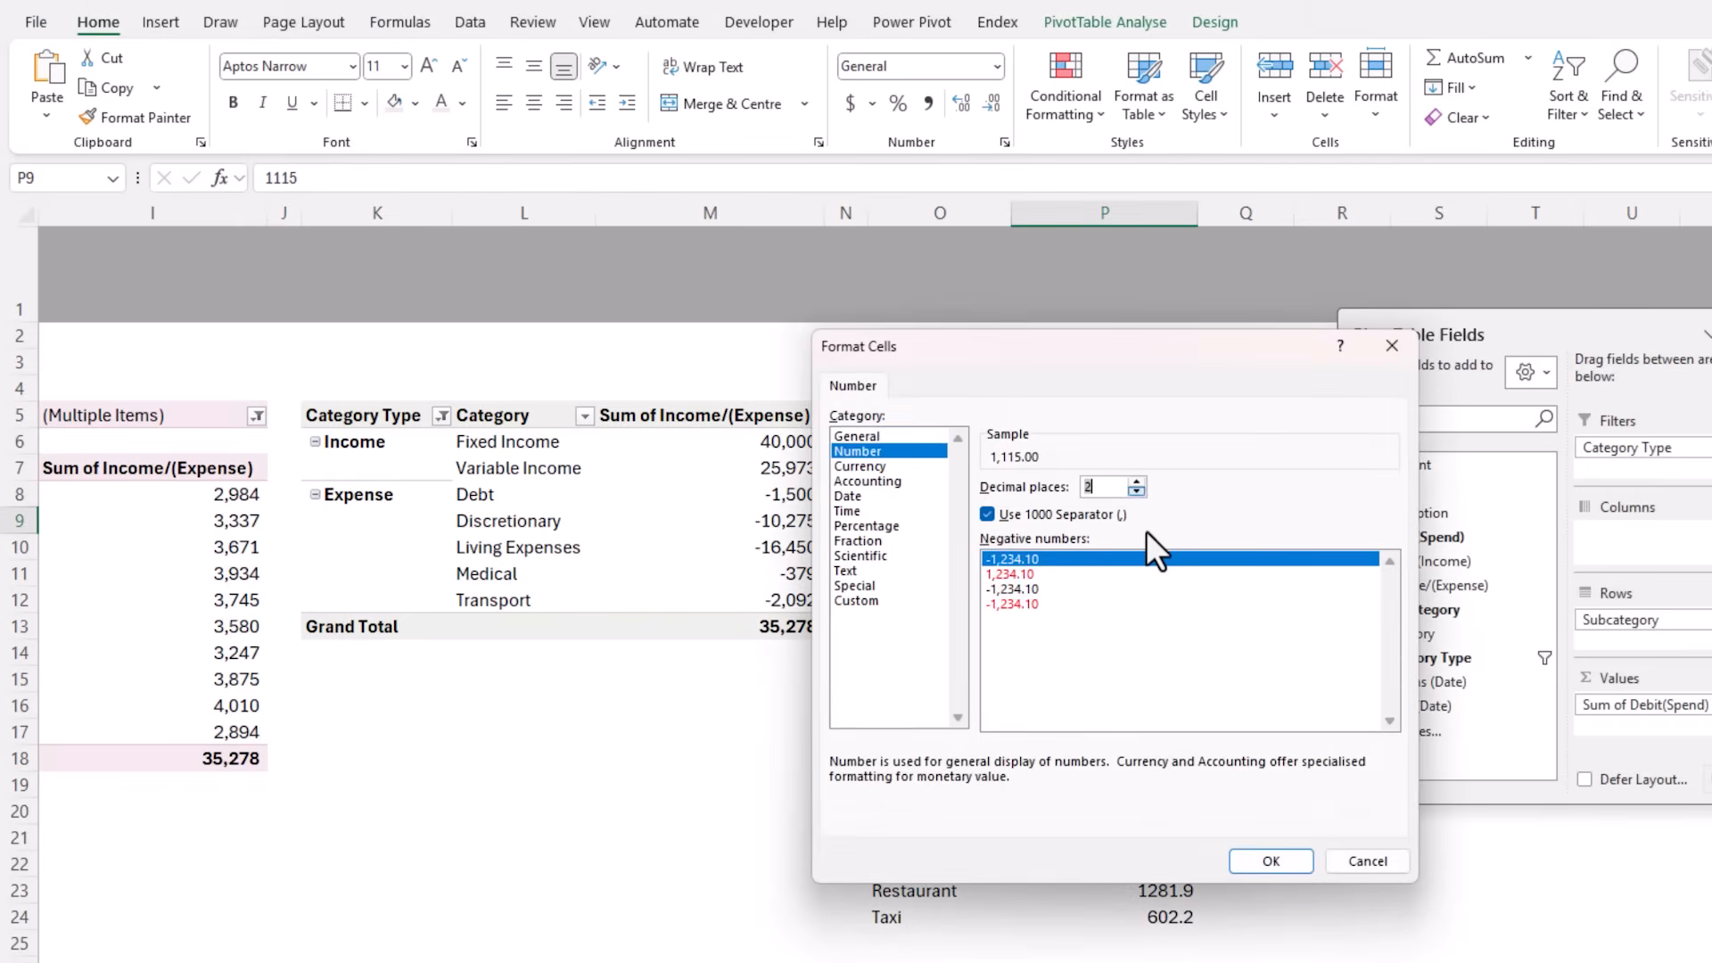
type("0")
key("Return")
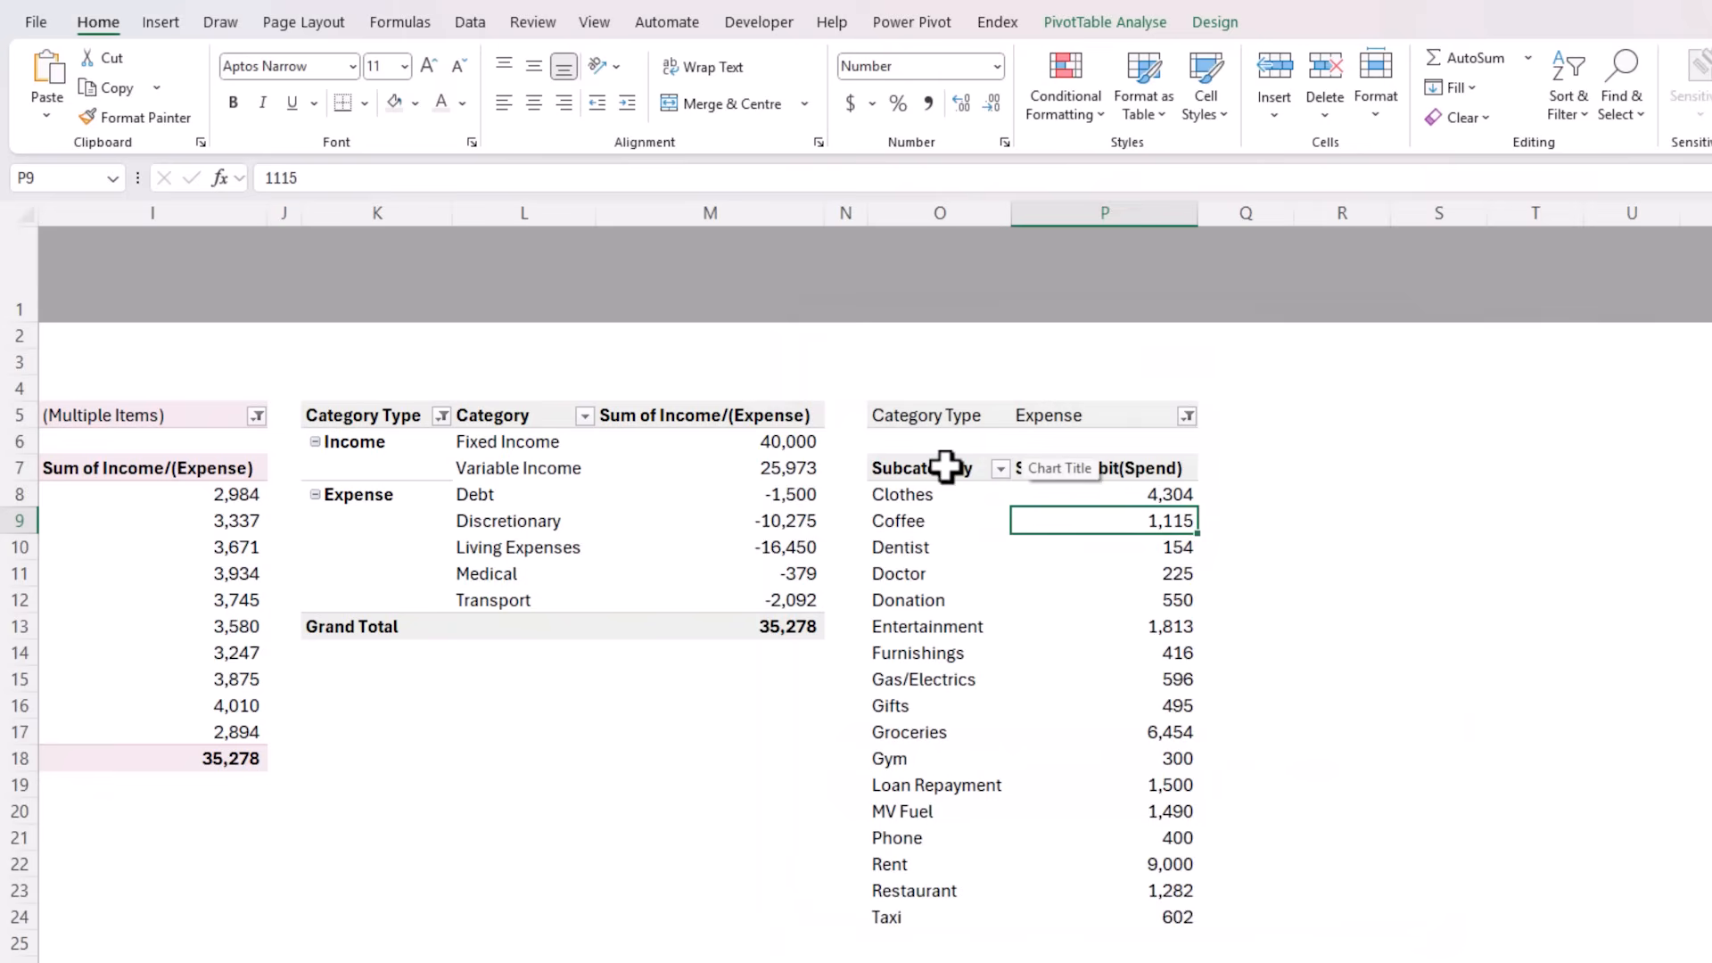
Copy the Subcategory PivotTable body O7:P24 and paste it as values starting in cell R7
left_click_drag(946, 464, 1157, 914)
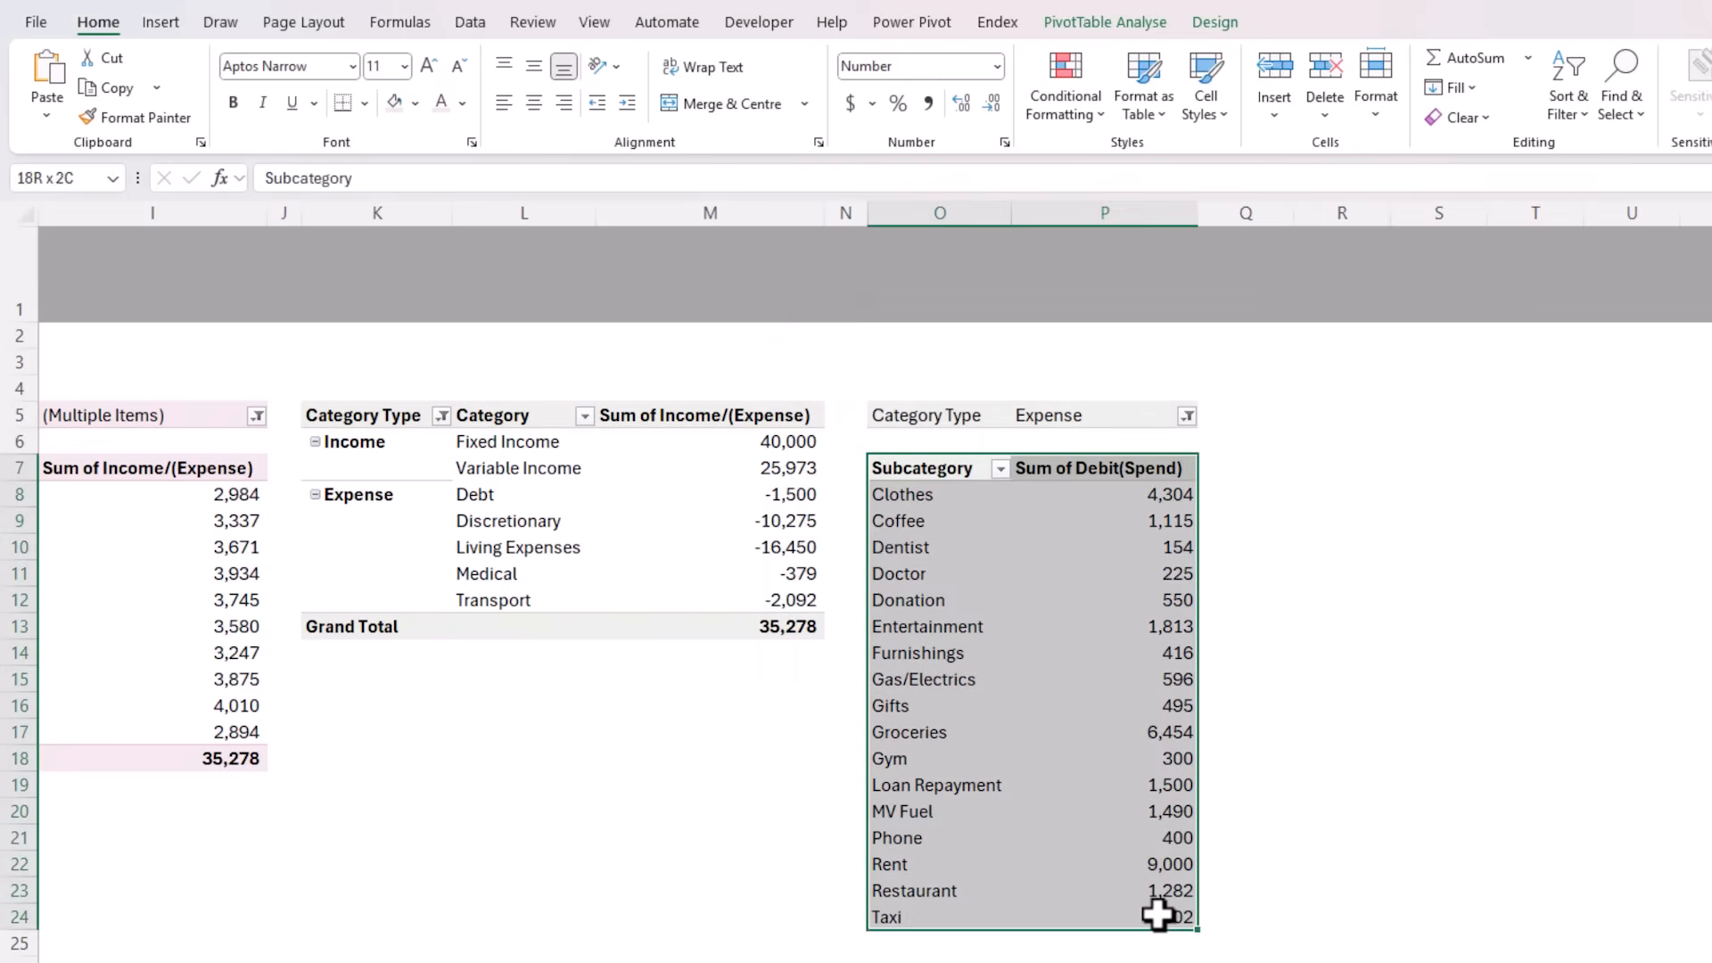
key("ctrl+c")
left_click(1342, 468)
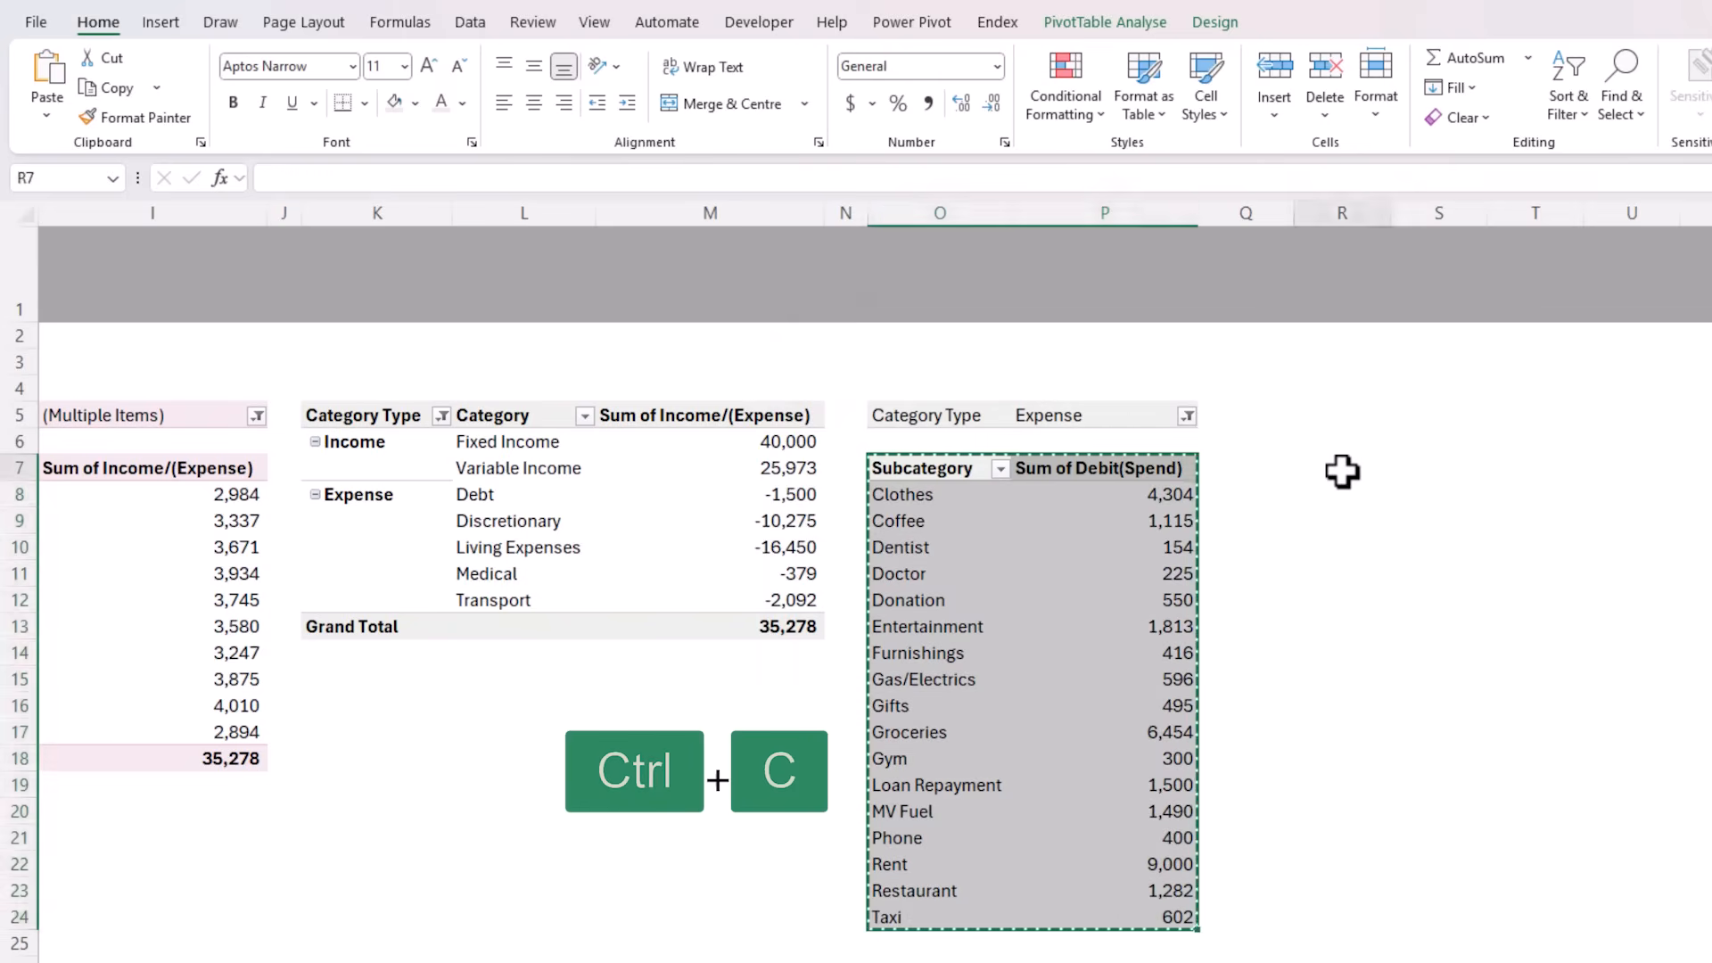
key("ctrl+shift+v")
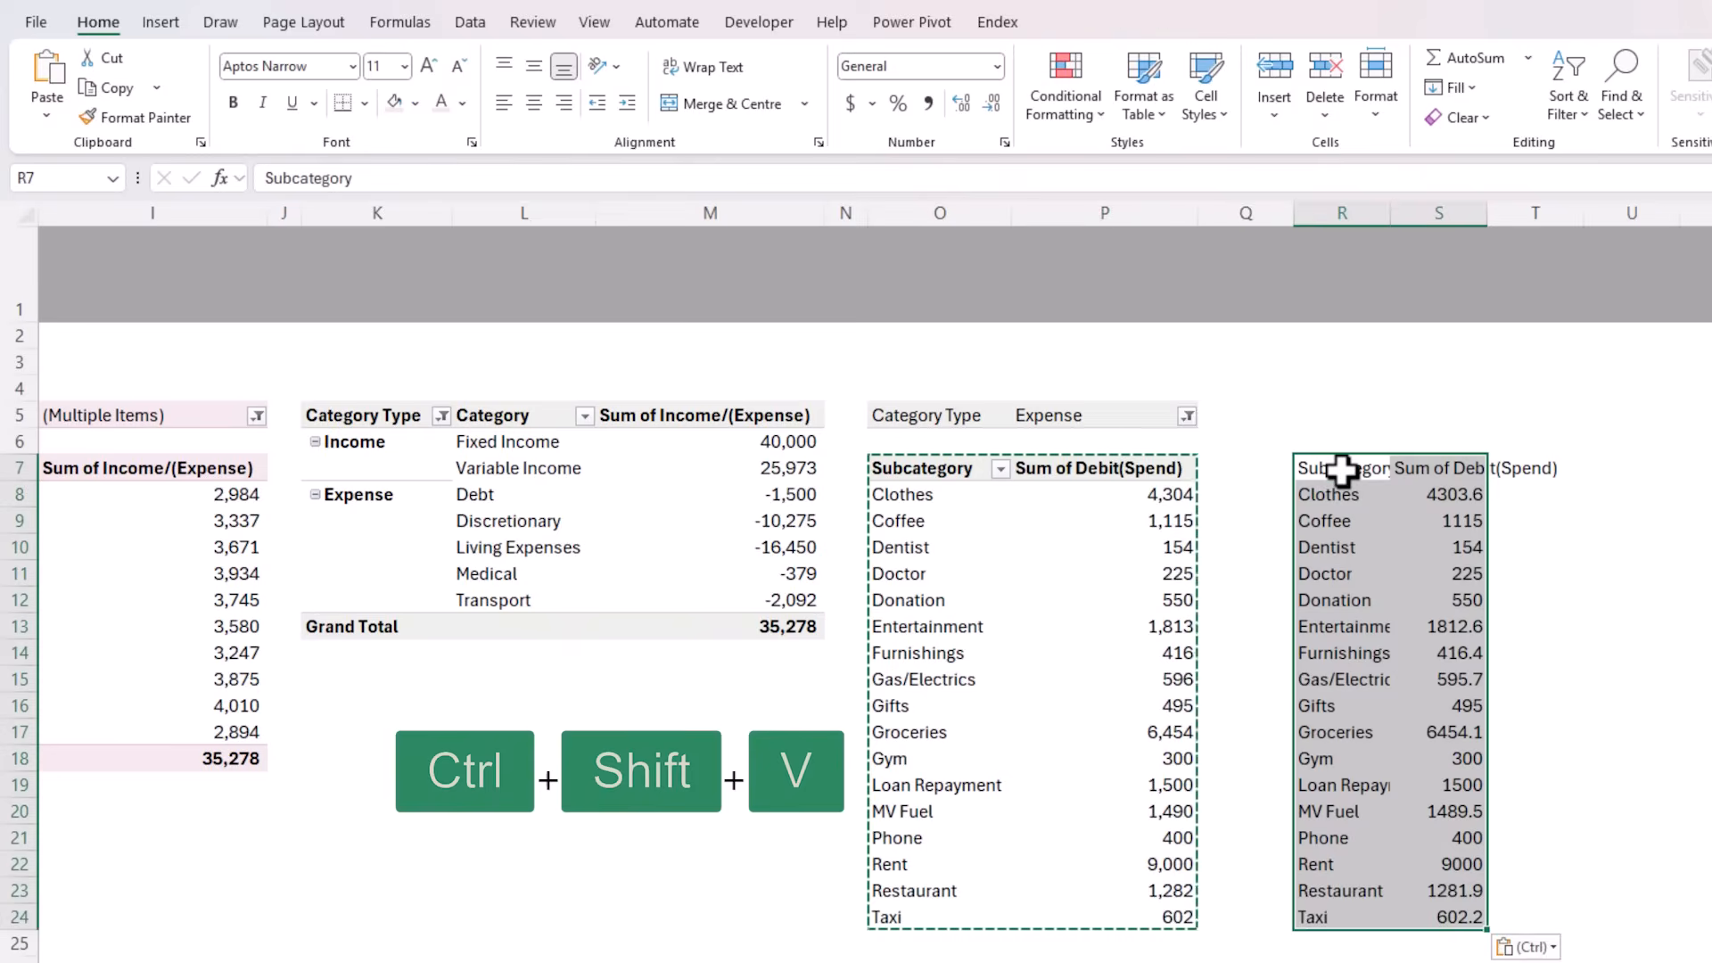
Insert a Treemap chart from the pasted values in R7:S24 and move it clear of the helper data
left_click(179, 23)
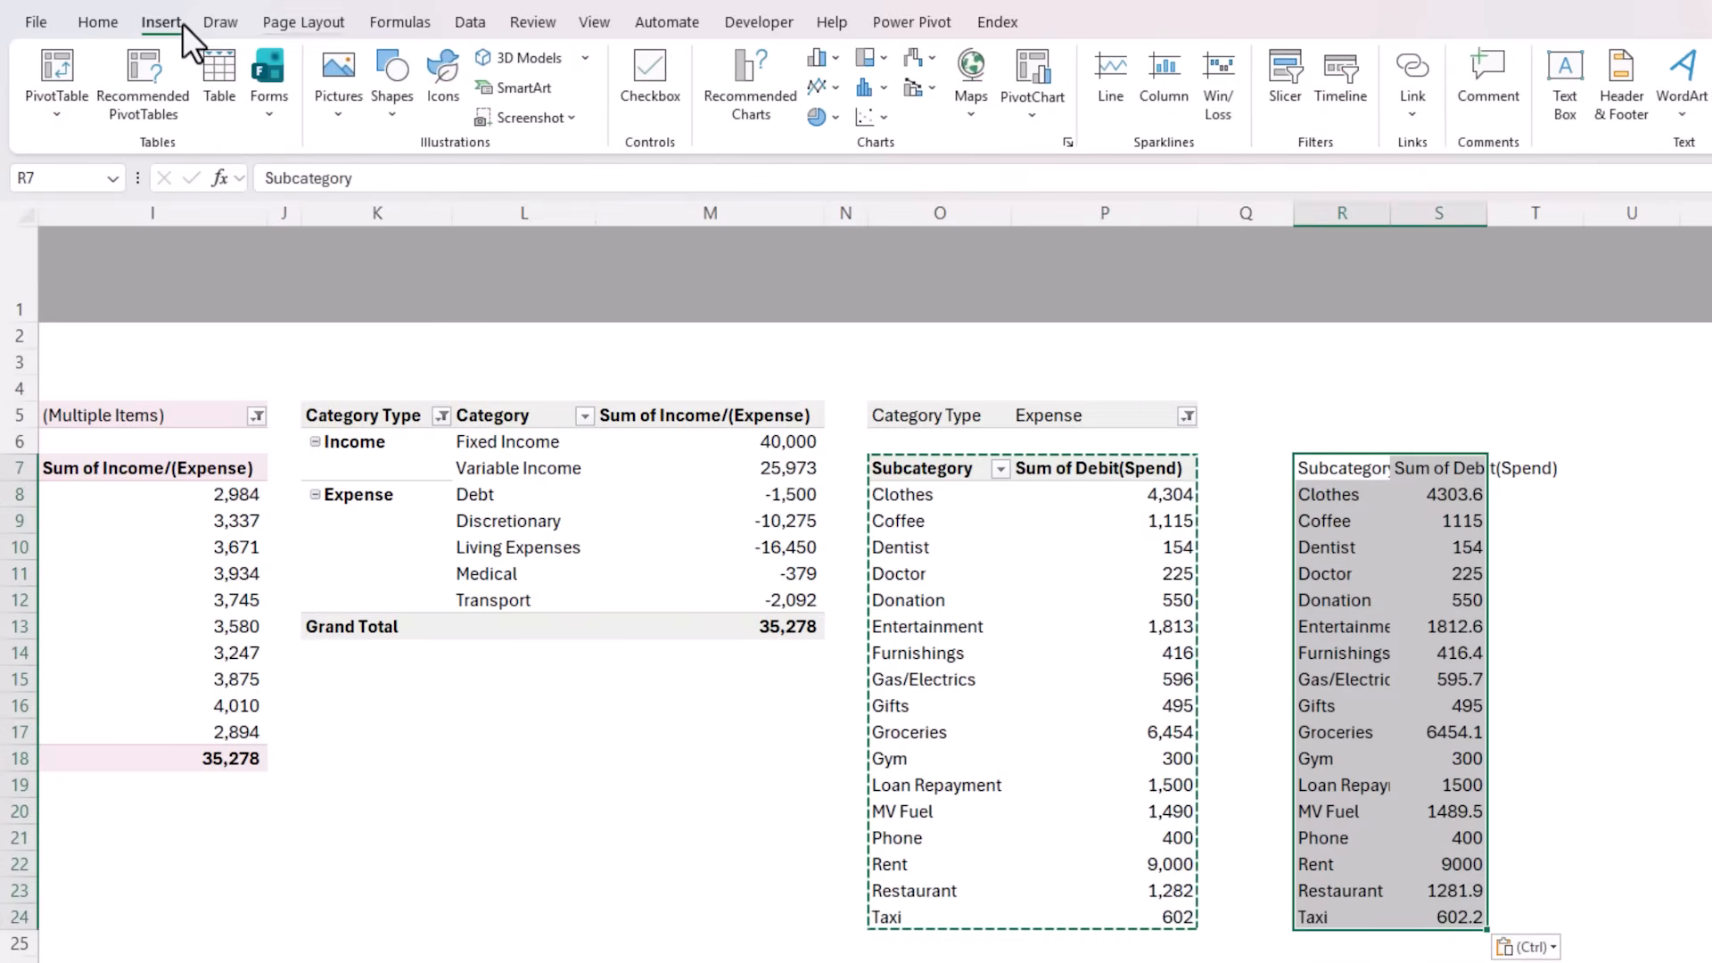
left_click(877, 55)
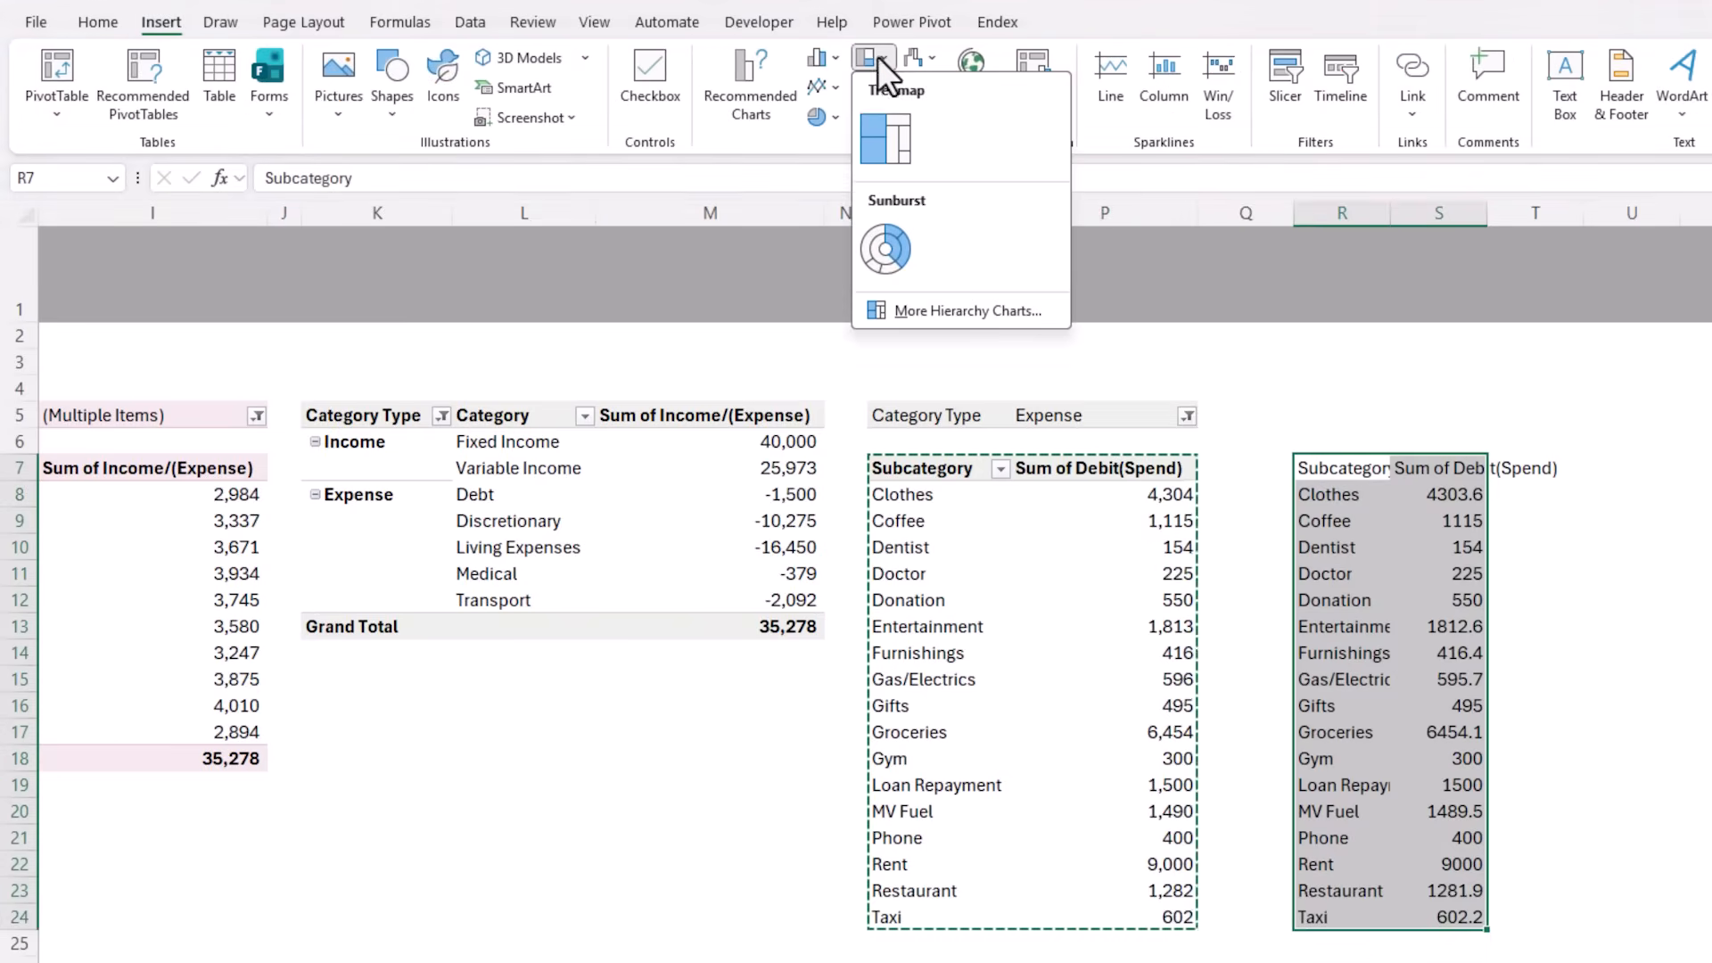
left_click(911, 138)
left_click_drag(901, 453, 557, 512)
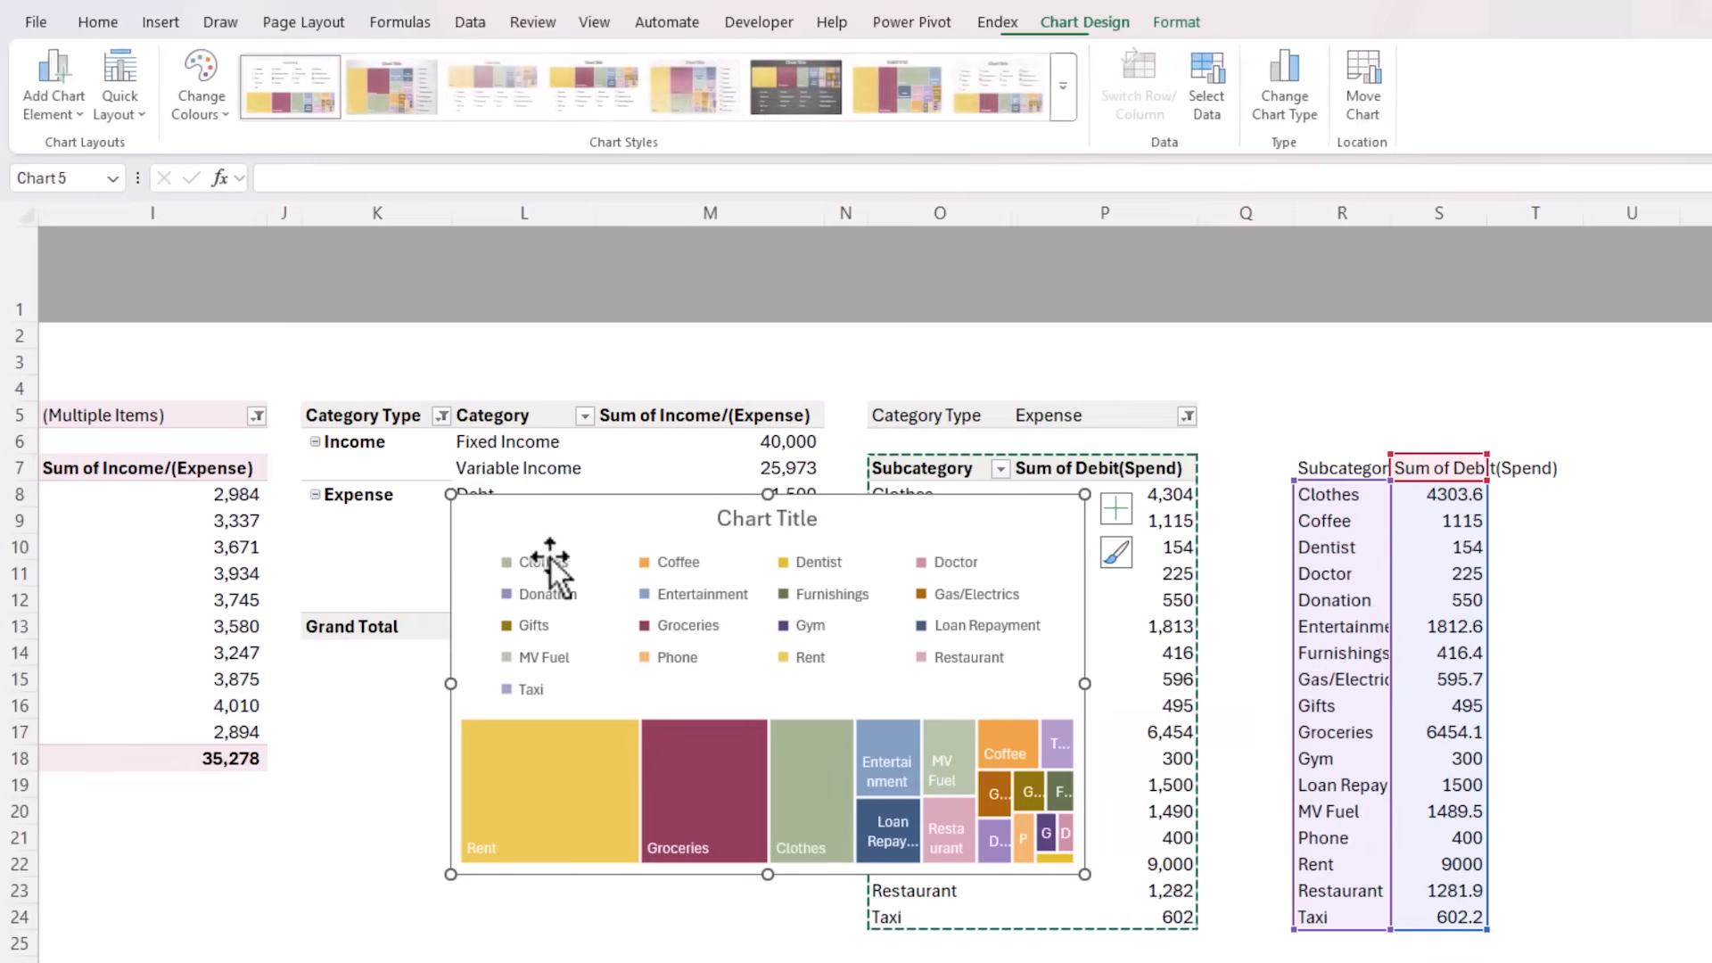
Redirect the treemap's data series to the PivotTable, with the series name in P7 and the series values in P8:P24
right_click(671, 689)
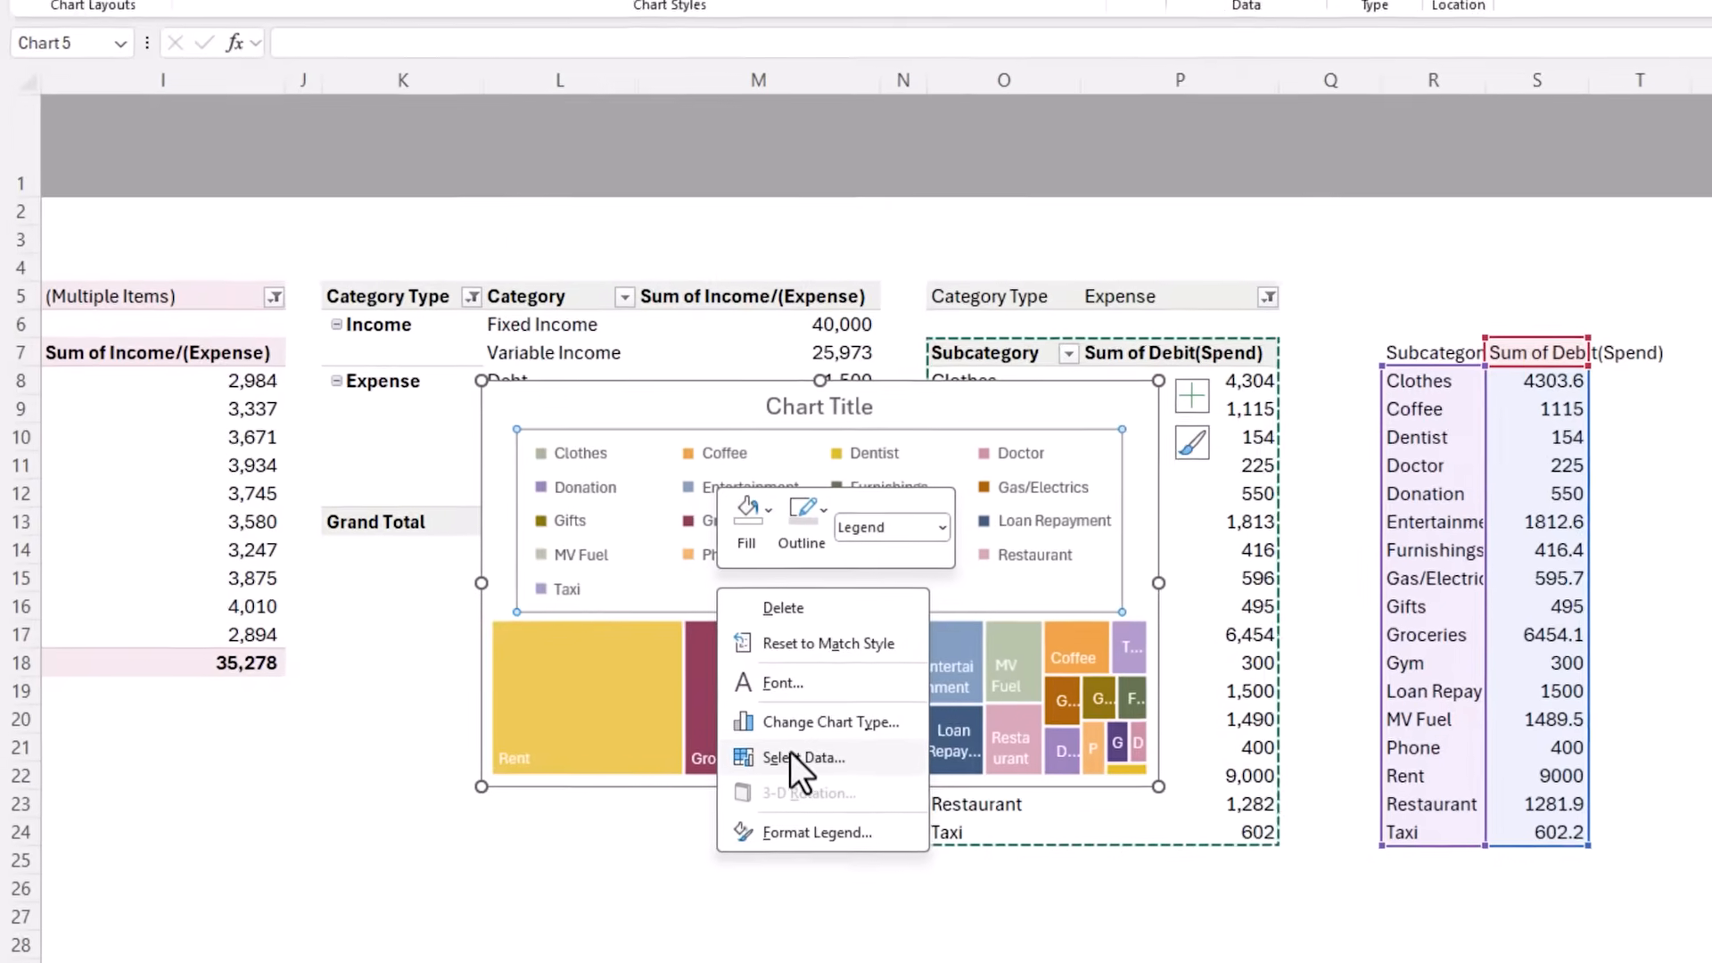
left_click(741, 843)
left_click(382, 661)
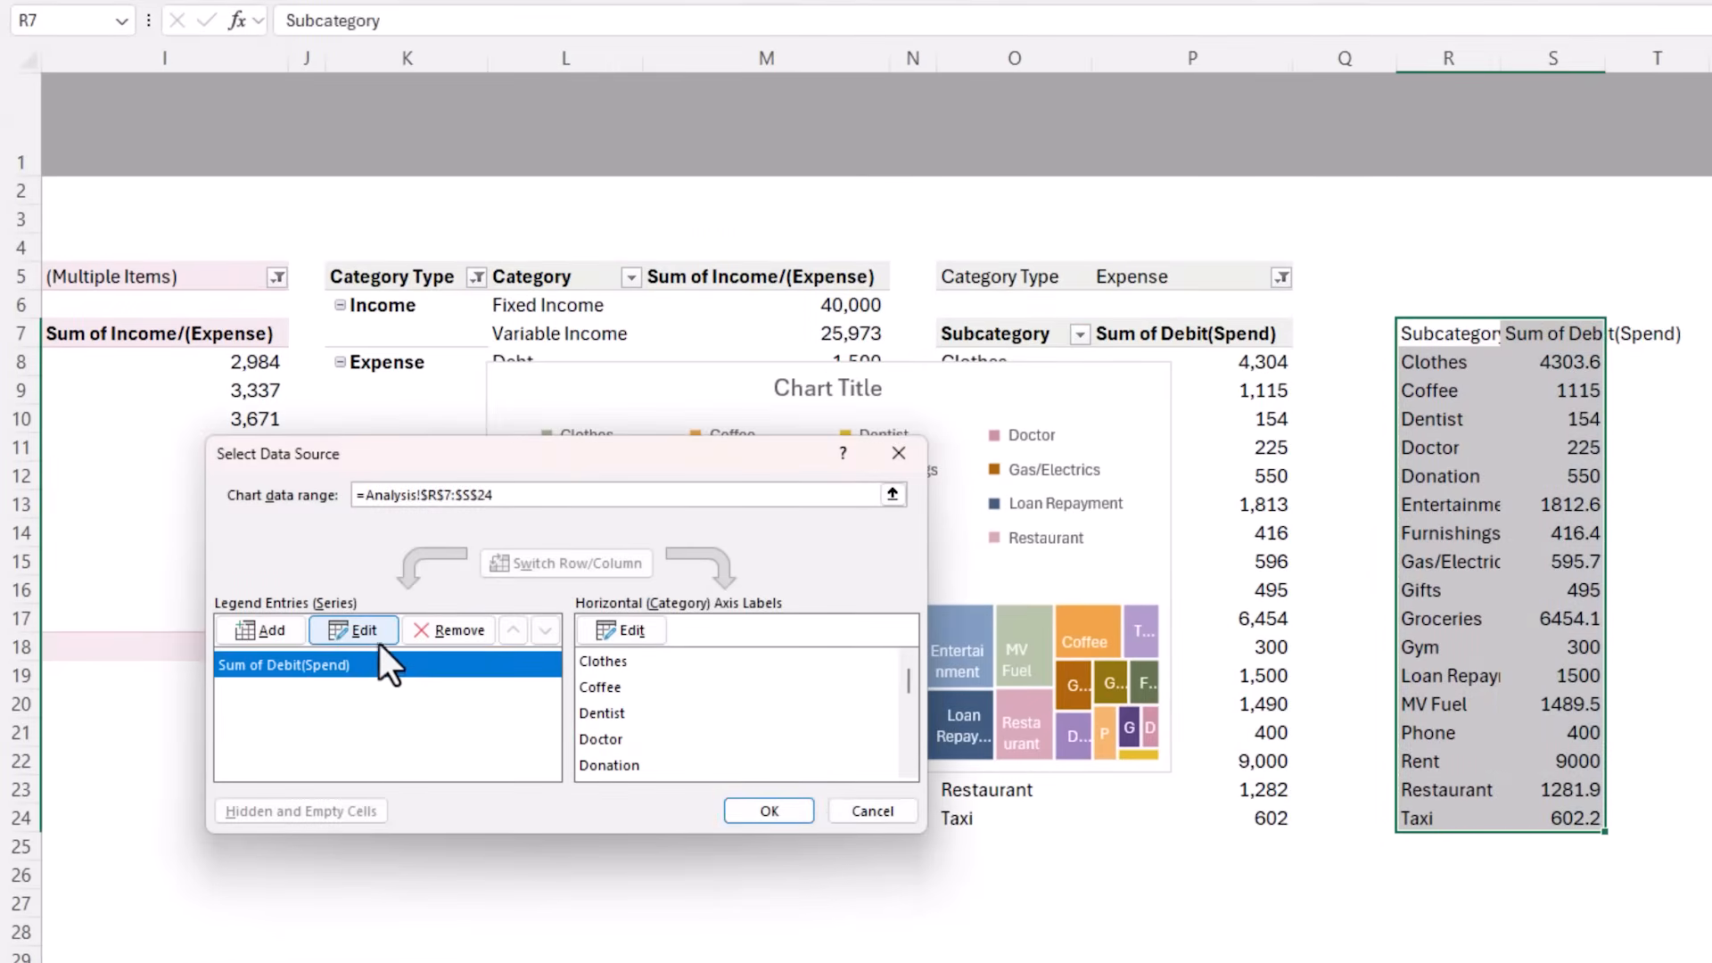
left_click(378, 639)
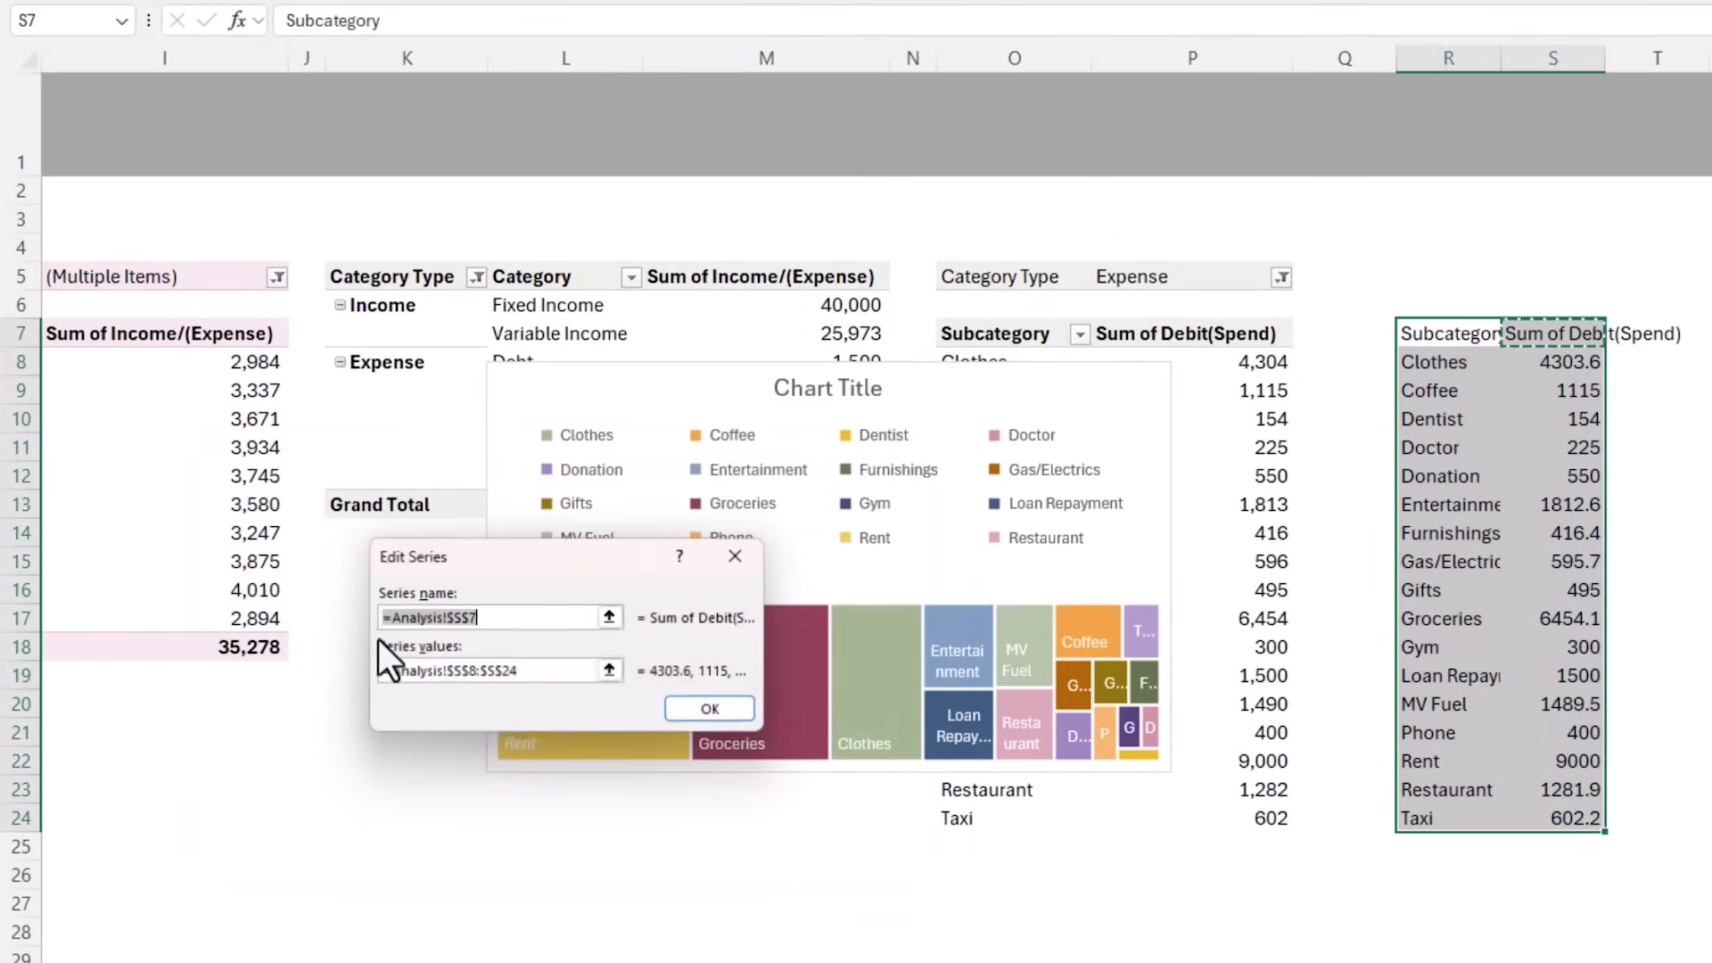
left_click(1161, 346)
left_click_drag(552, 675, 365, 674)
key("BackSpace")
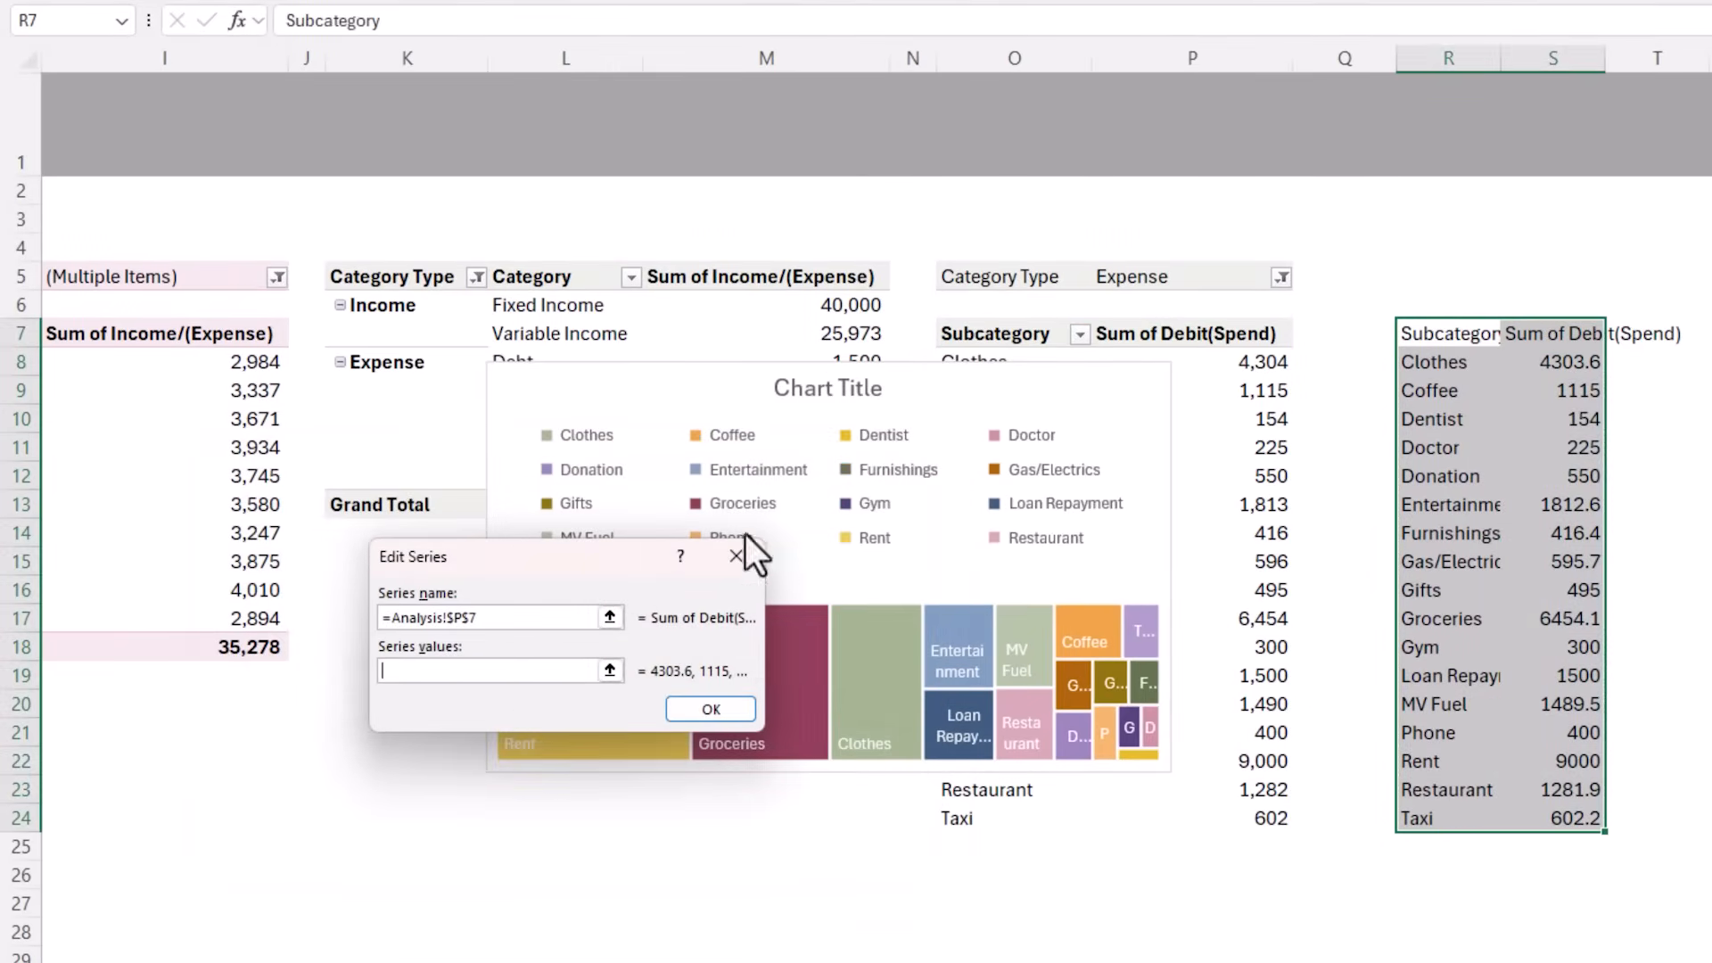
left_click_drag(1194, 365, 1248, 819)
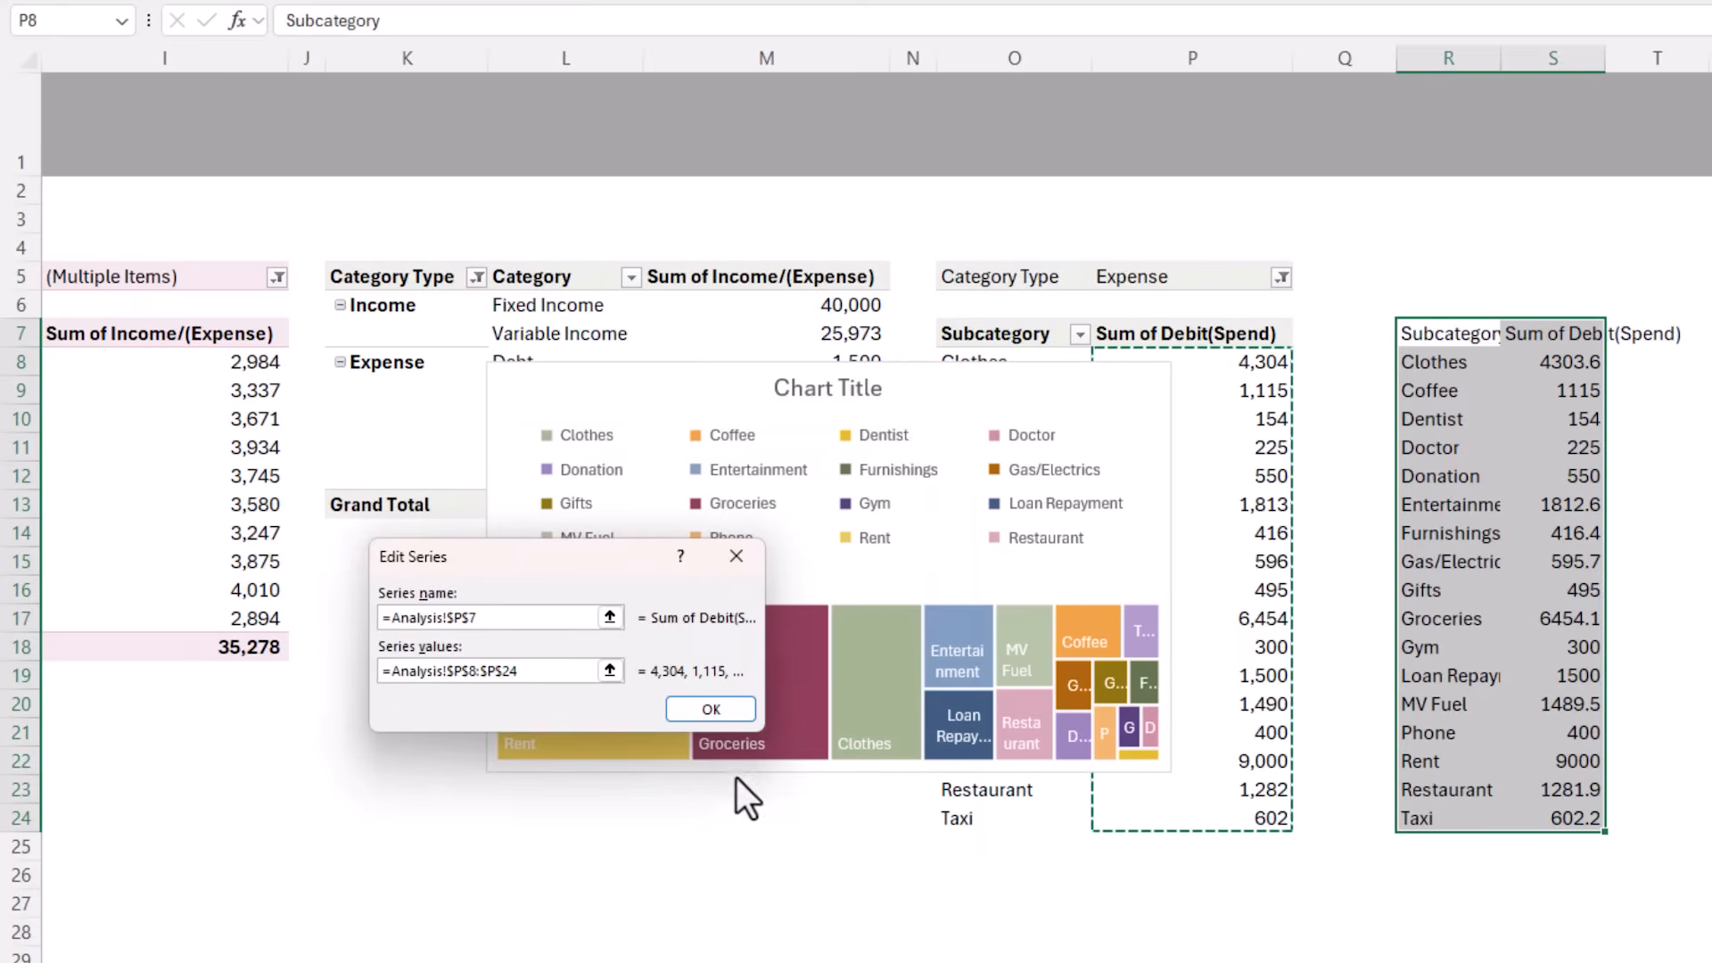
left_click(710, 708)
Set the treemap's axis labels to the PivotTable's subcategories in O8:O24 and apply the new data source
left_click(646, 628)
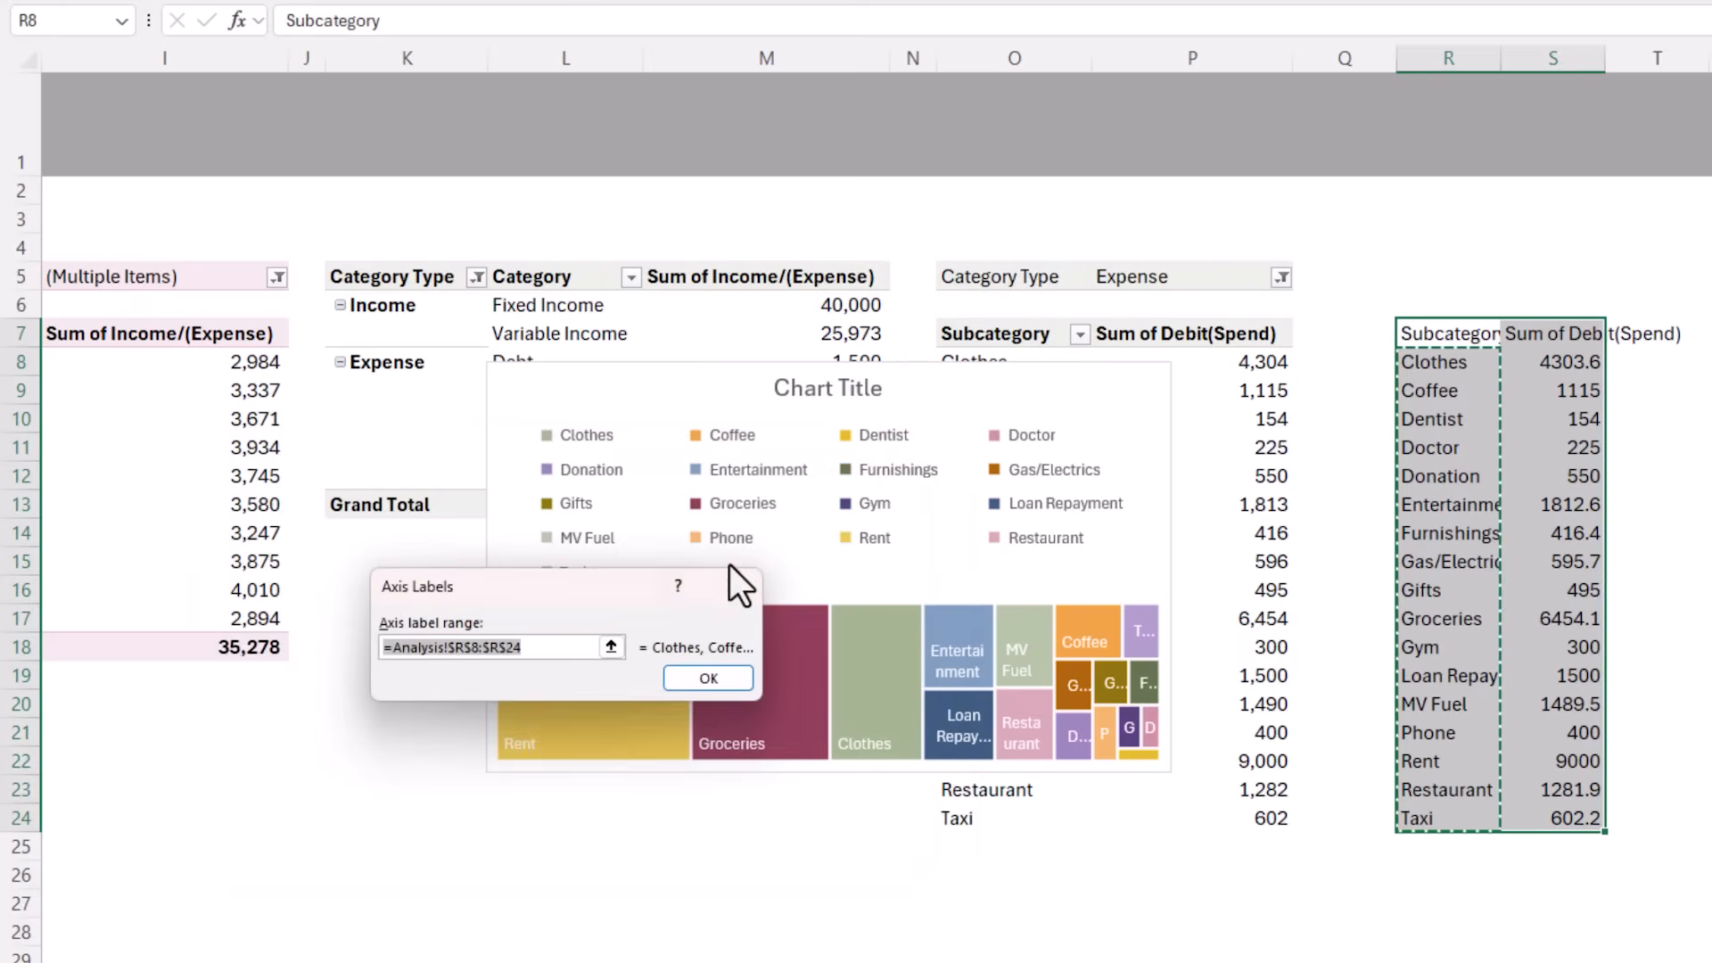
left_click_drag(1003, 359, 1011, 808)
left_click(705, 678)
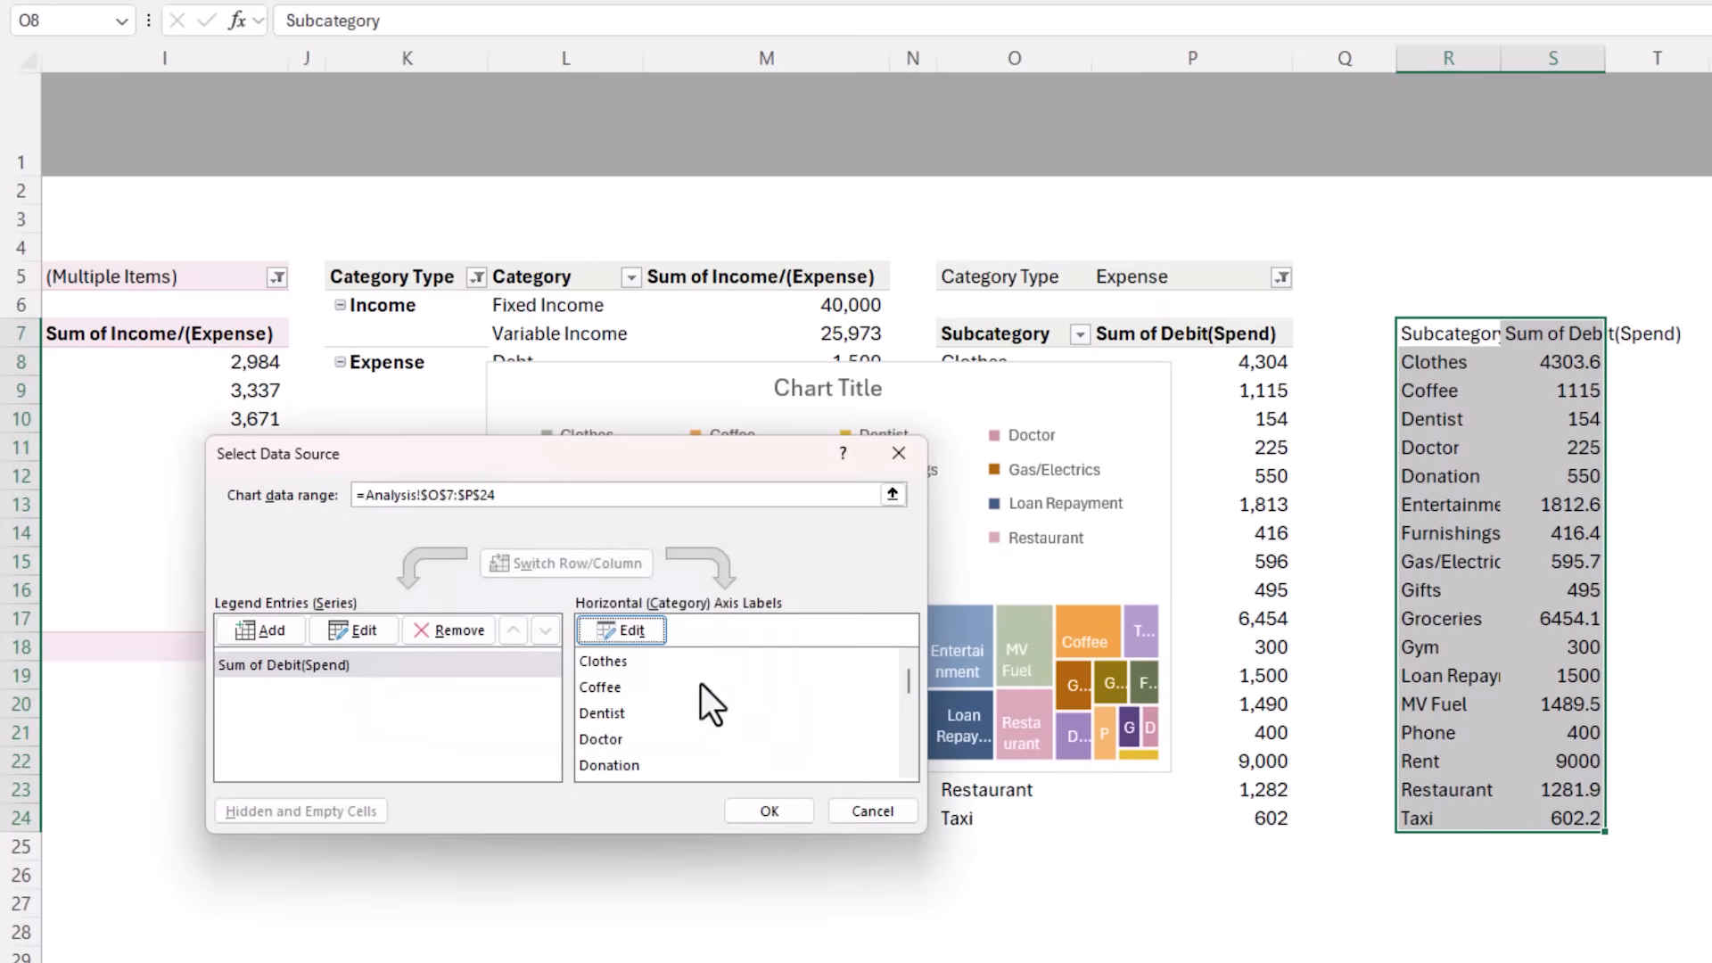
left_click(770, 807)
Move the treemap off the Subcategory PivotTable and clear the pasted helper values from column R onwards
left_click_drag(798, 362, 510, 346)
left_click(1457, 324)
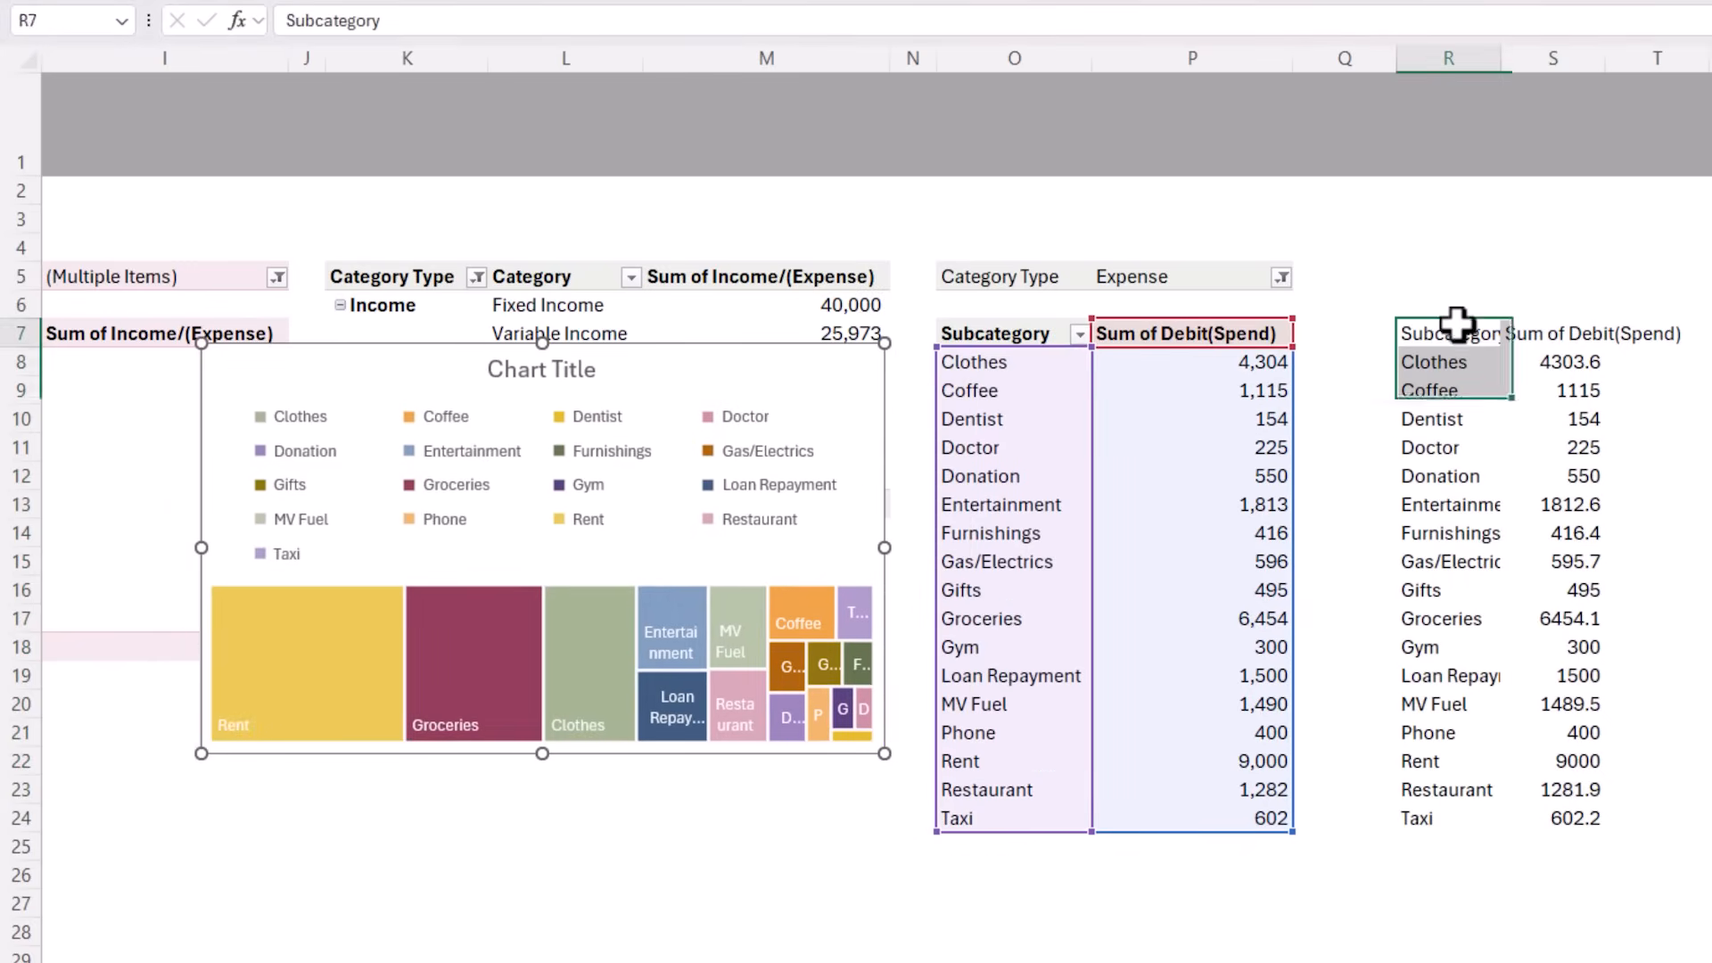
left_click_drag(1457, 324, 1635, 902)
key("Delete")
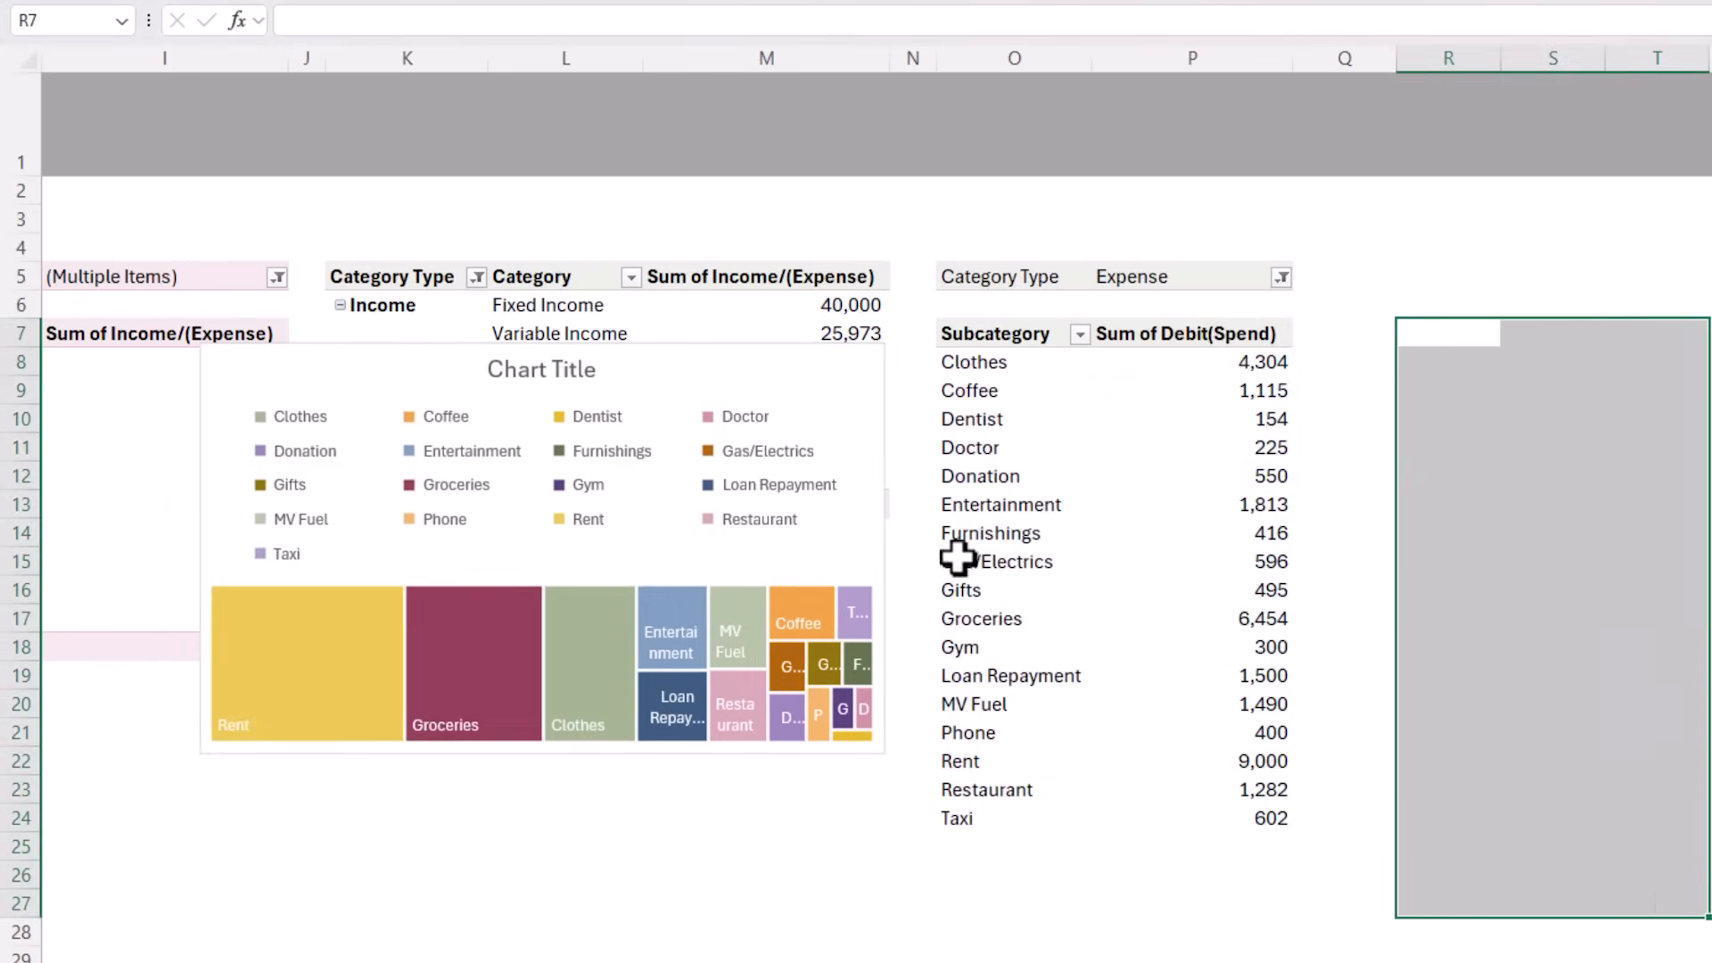
Remove the treemap's legend and add the value to its data labels alongside the category name
left_click(571, 362)
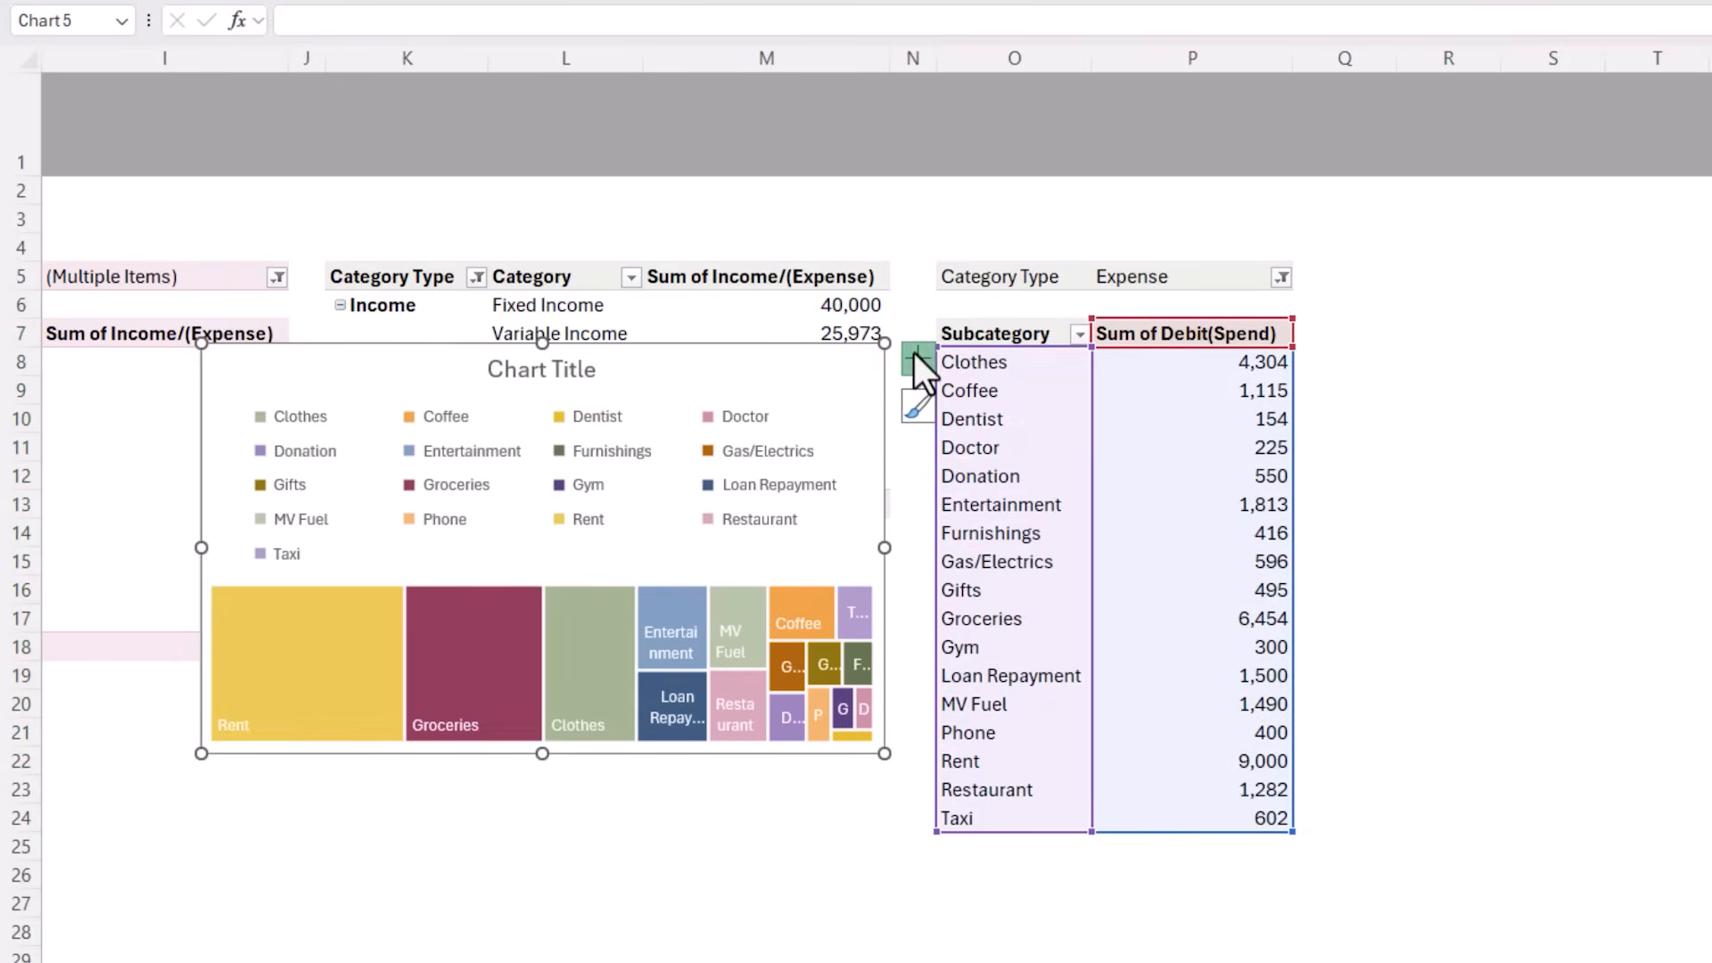
left_click(915, 357)
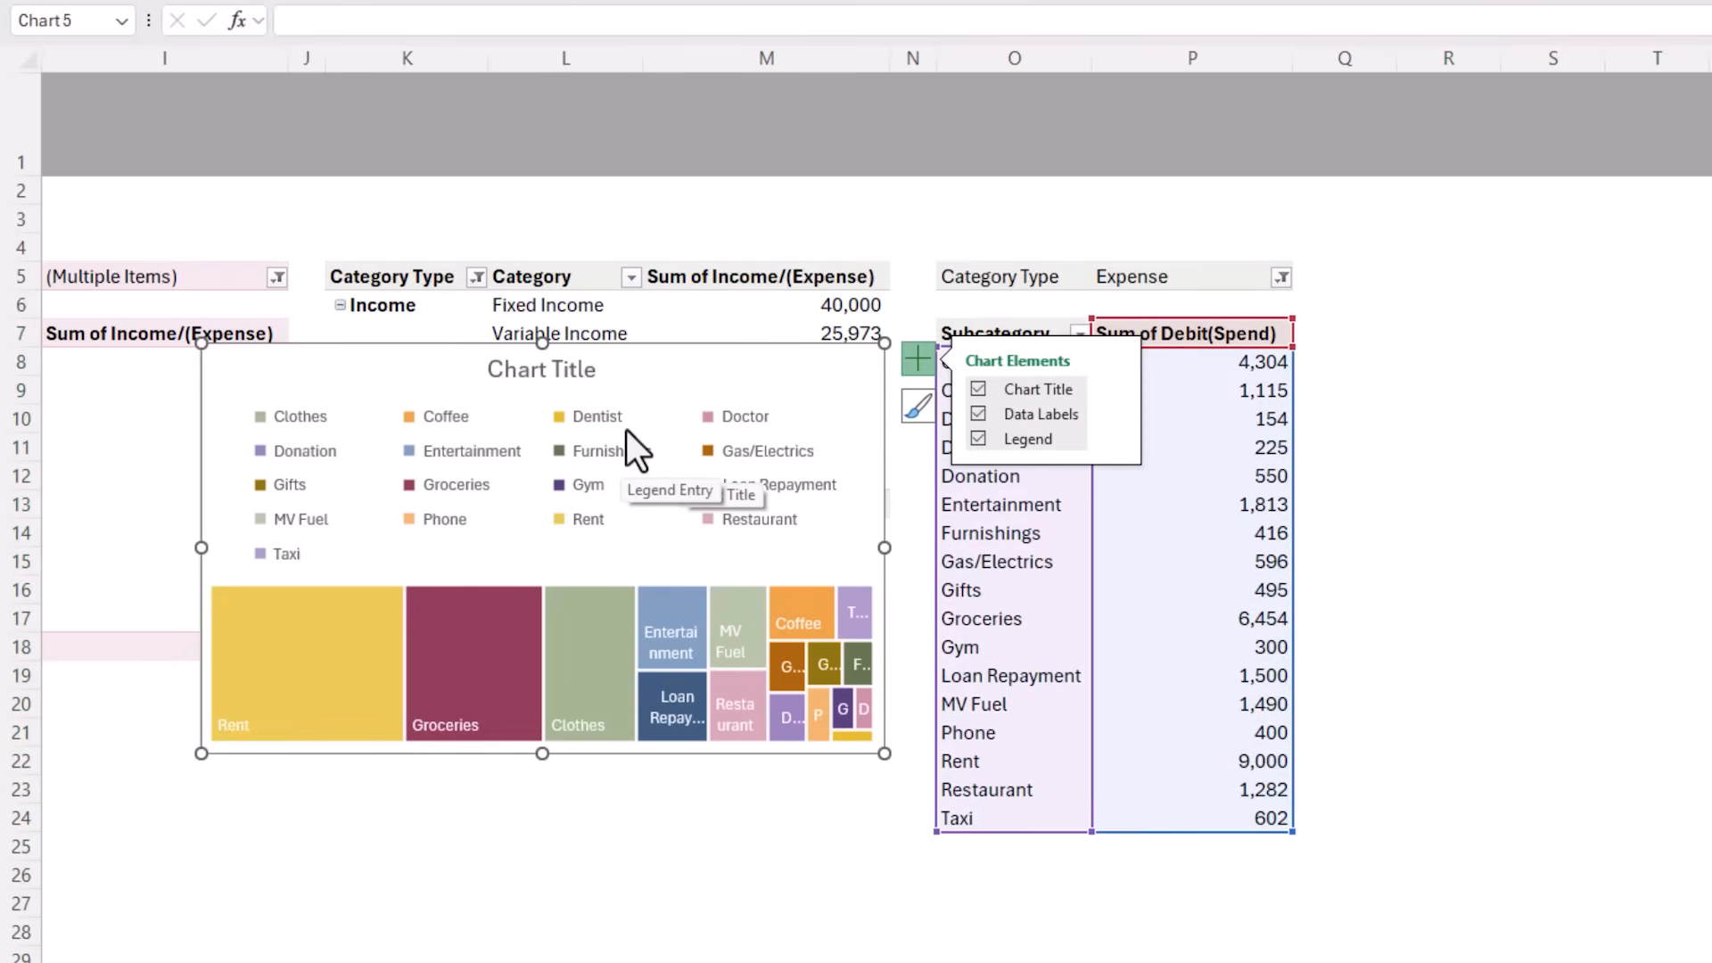
left_click(977, 438)
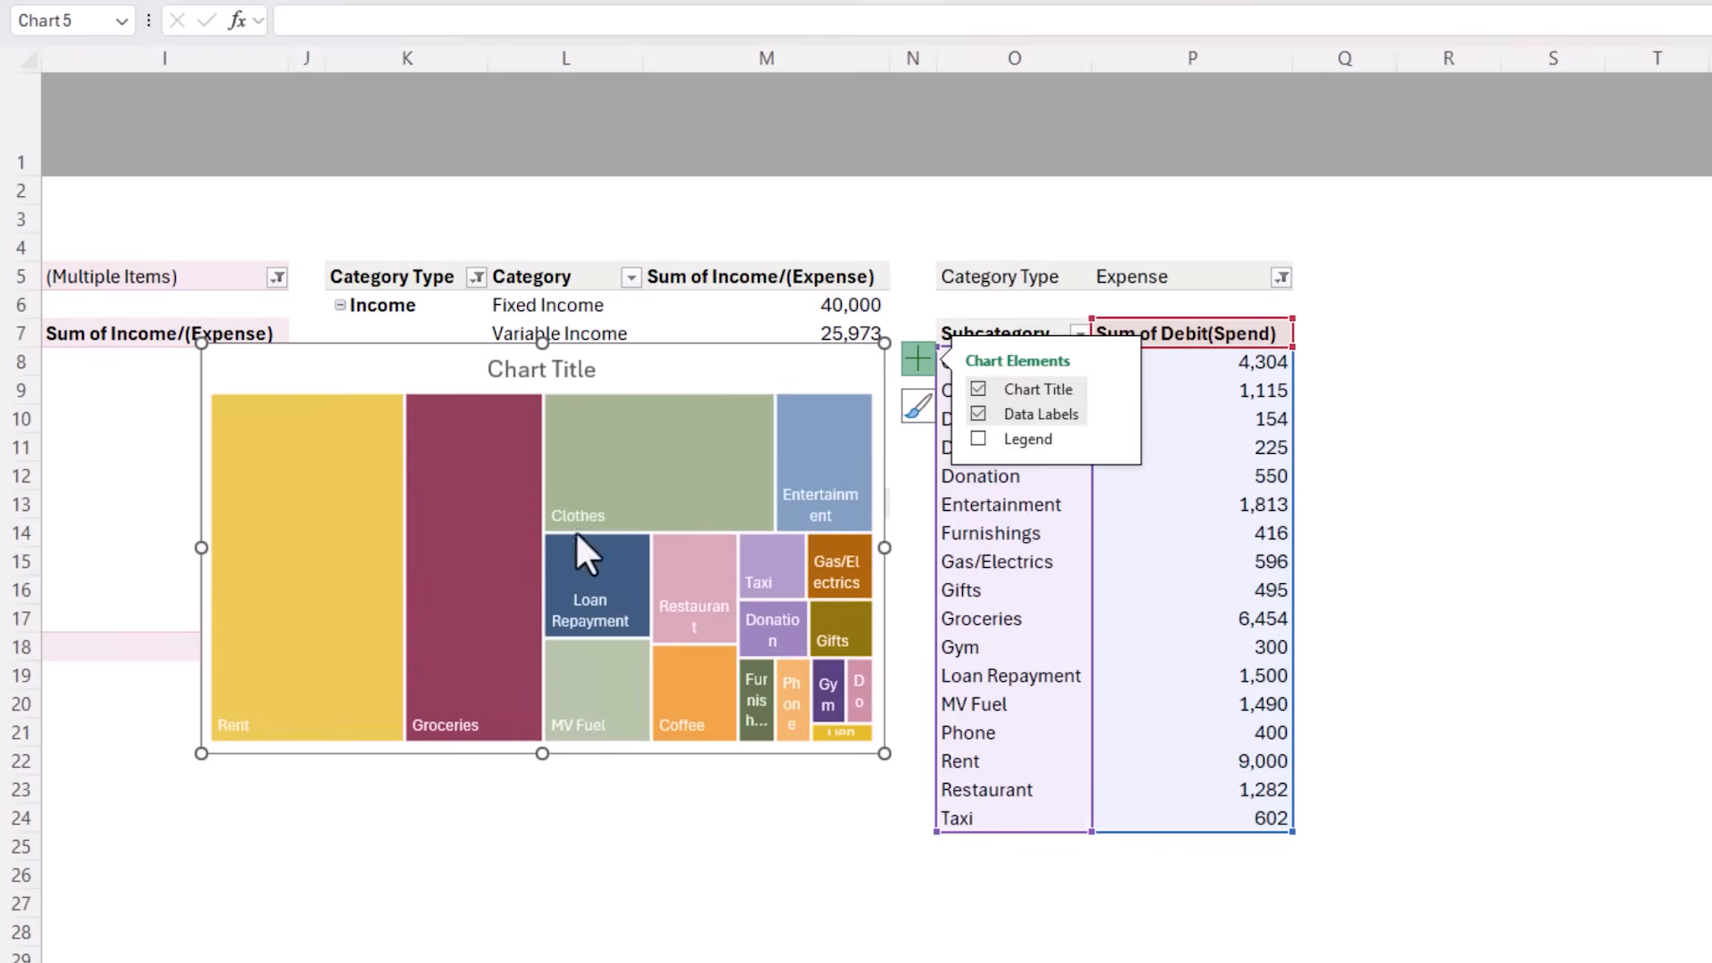
mouse_move(393, 577)
left_click(1115, 412)
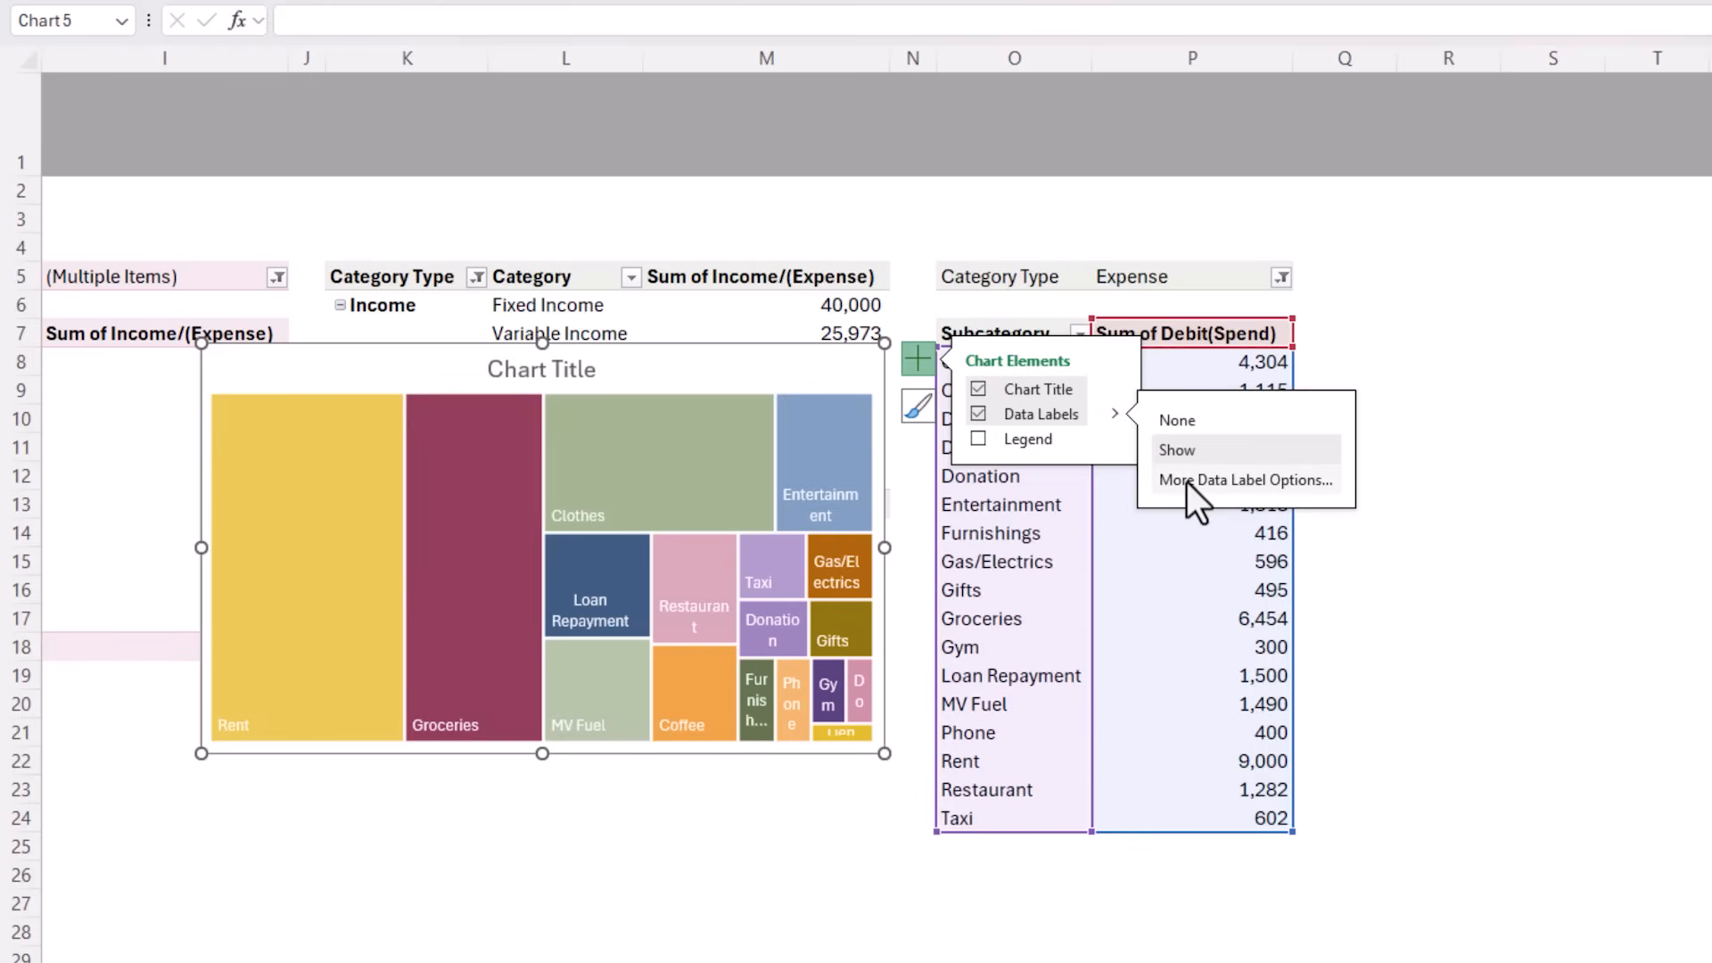
left_click(1183, 482)
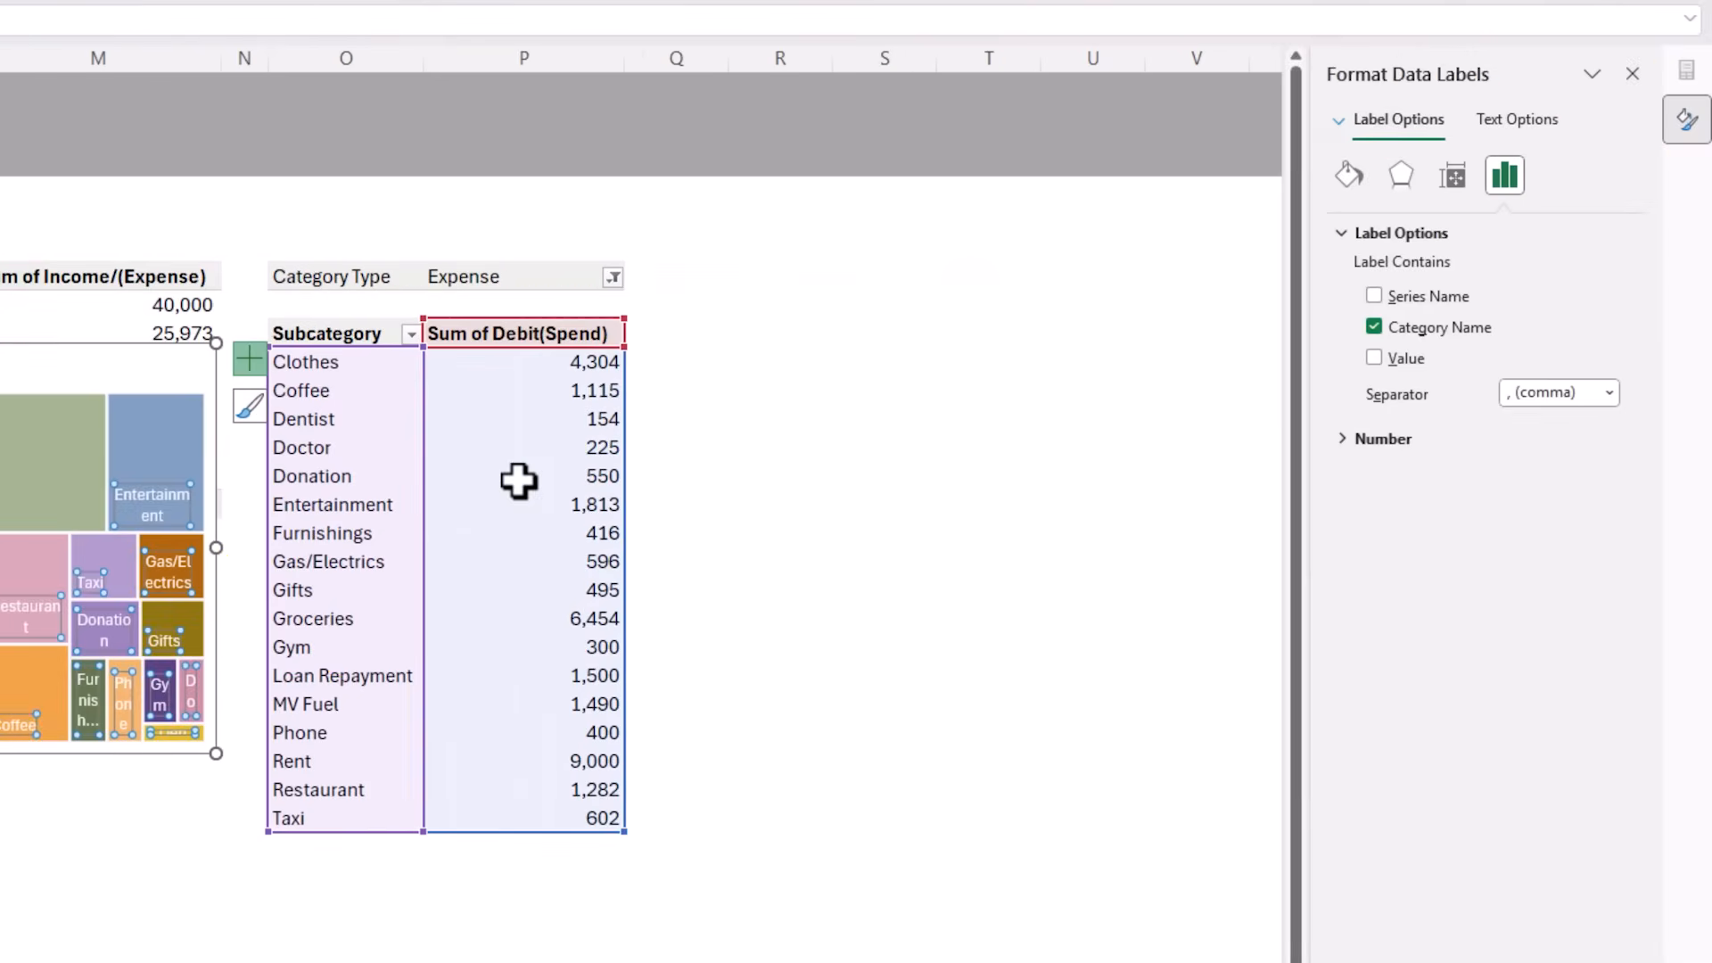
left_click(1374, 358)
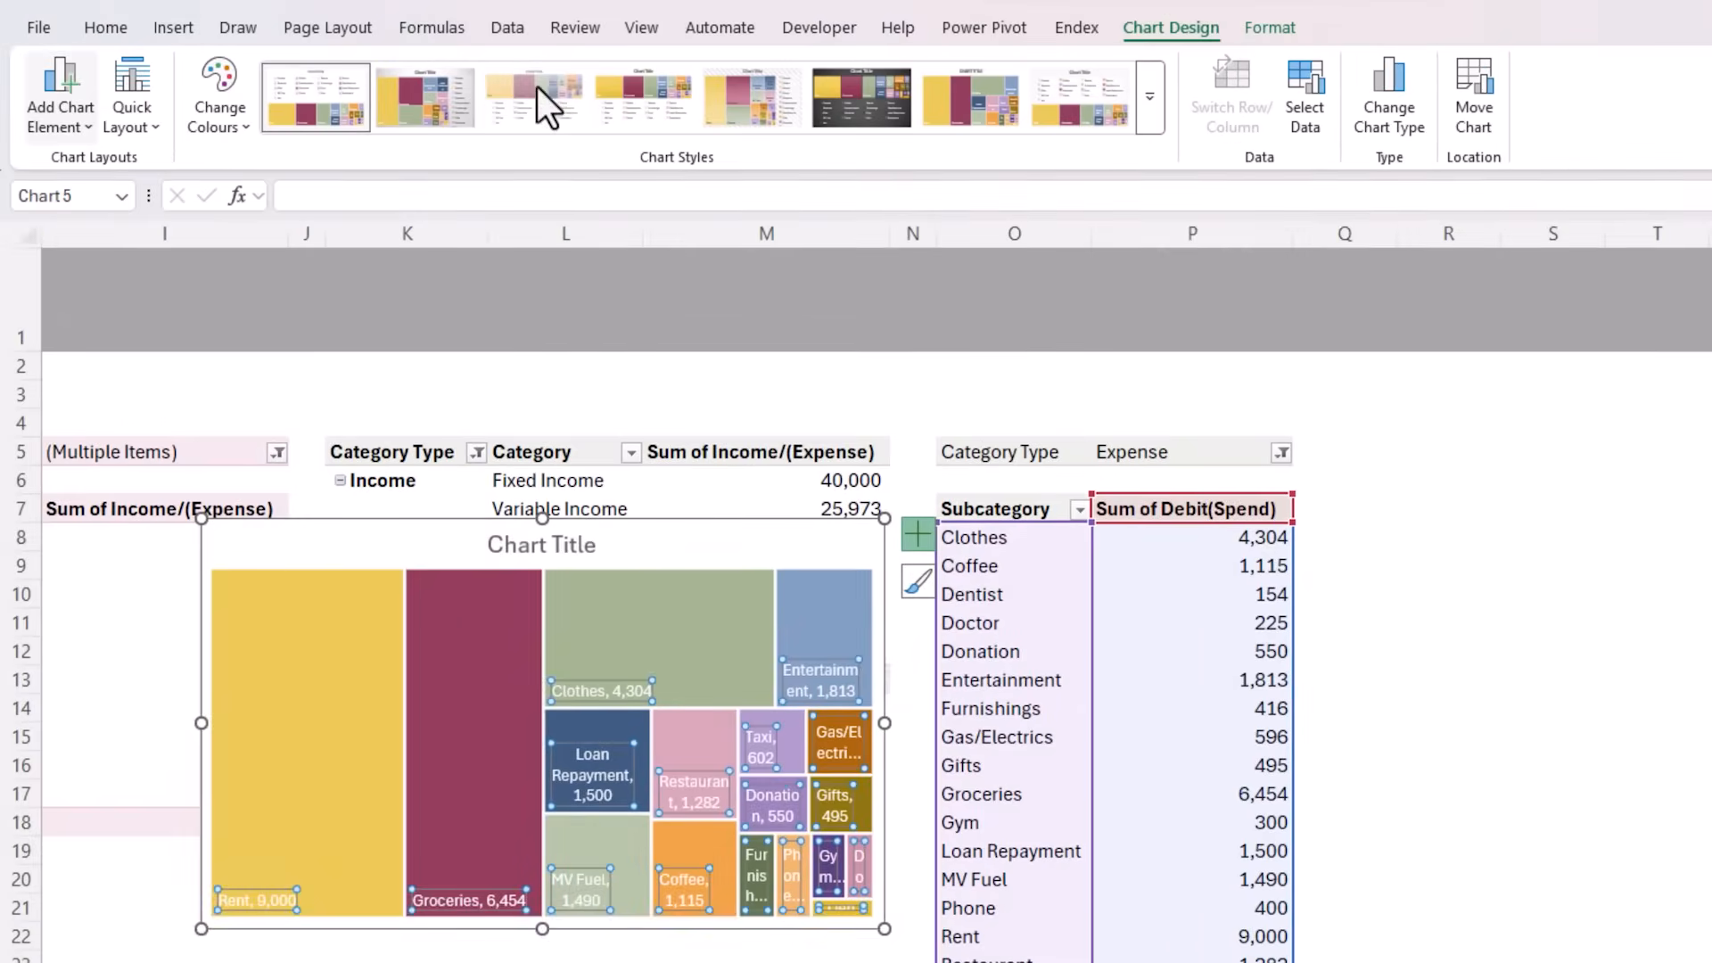
Apply the fourth Colourful palette to the treemap and title it "Expenses by Subcategory - YTD"
left_click(216, 107)
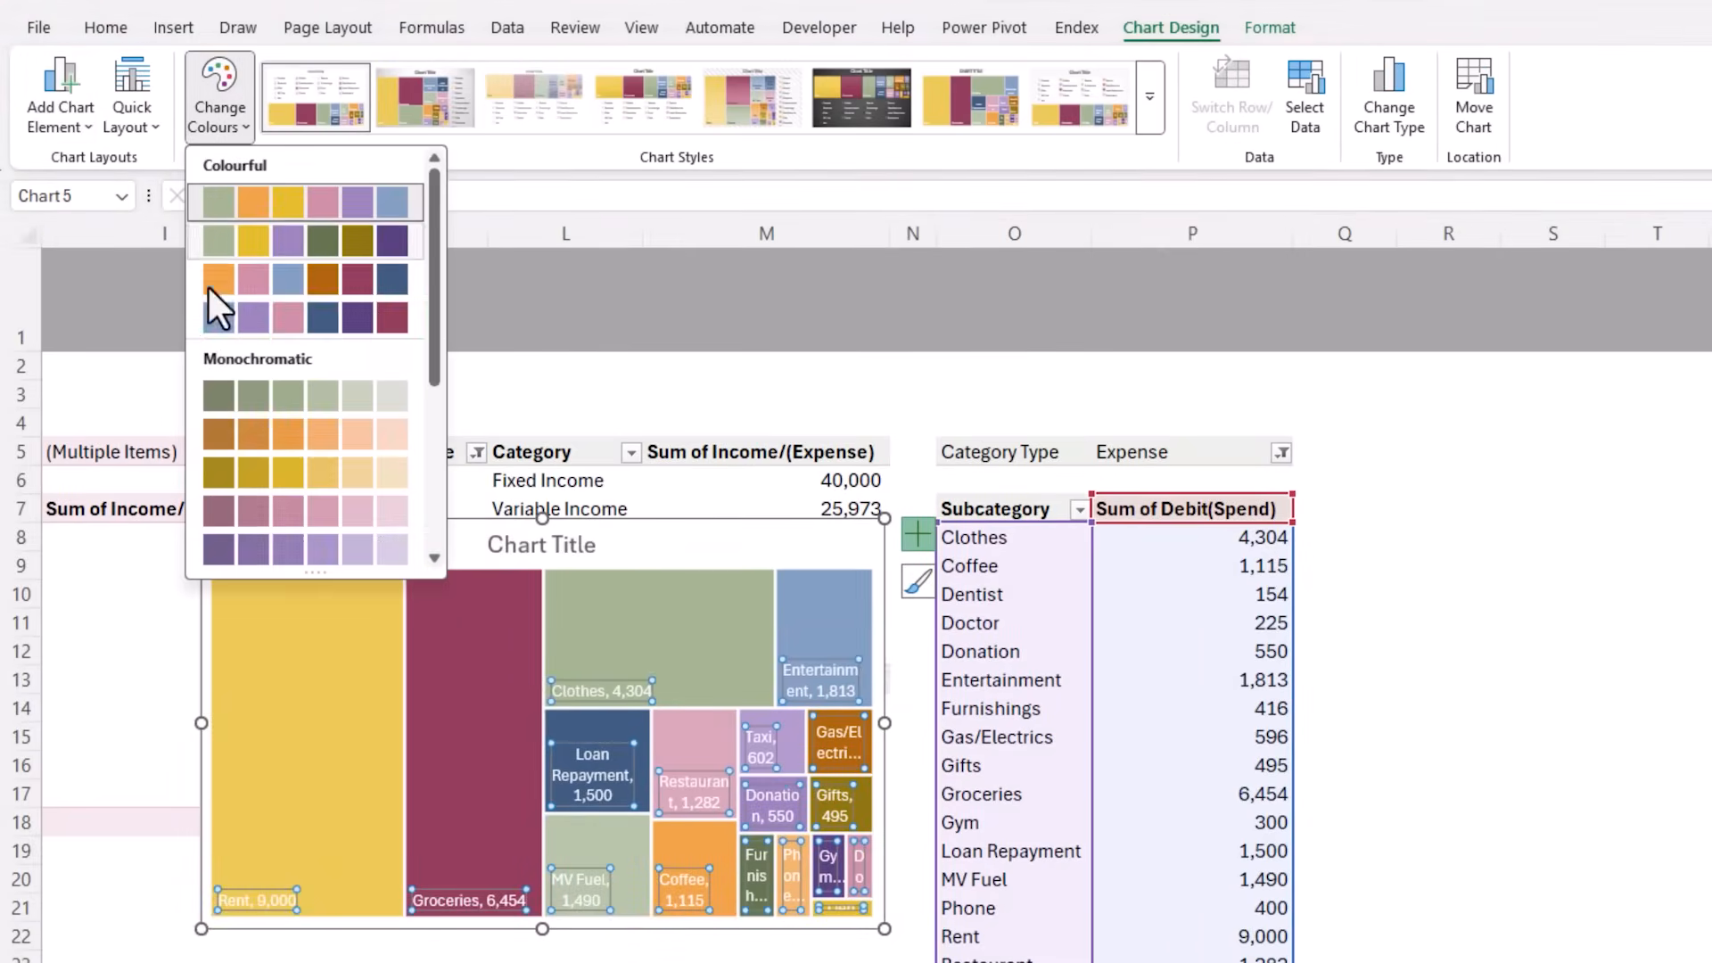
left_click(207, 315)
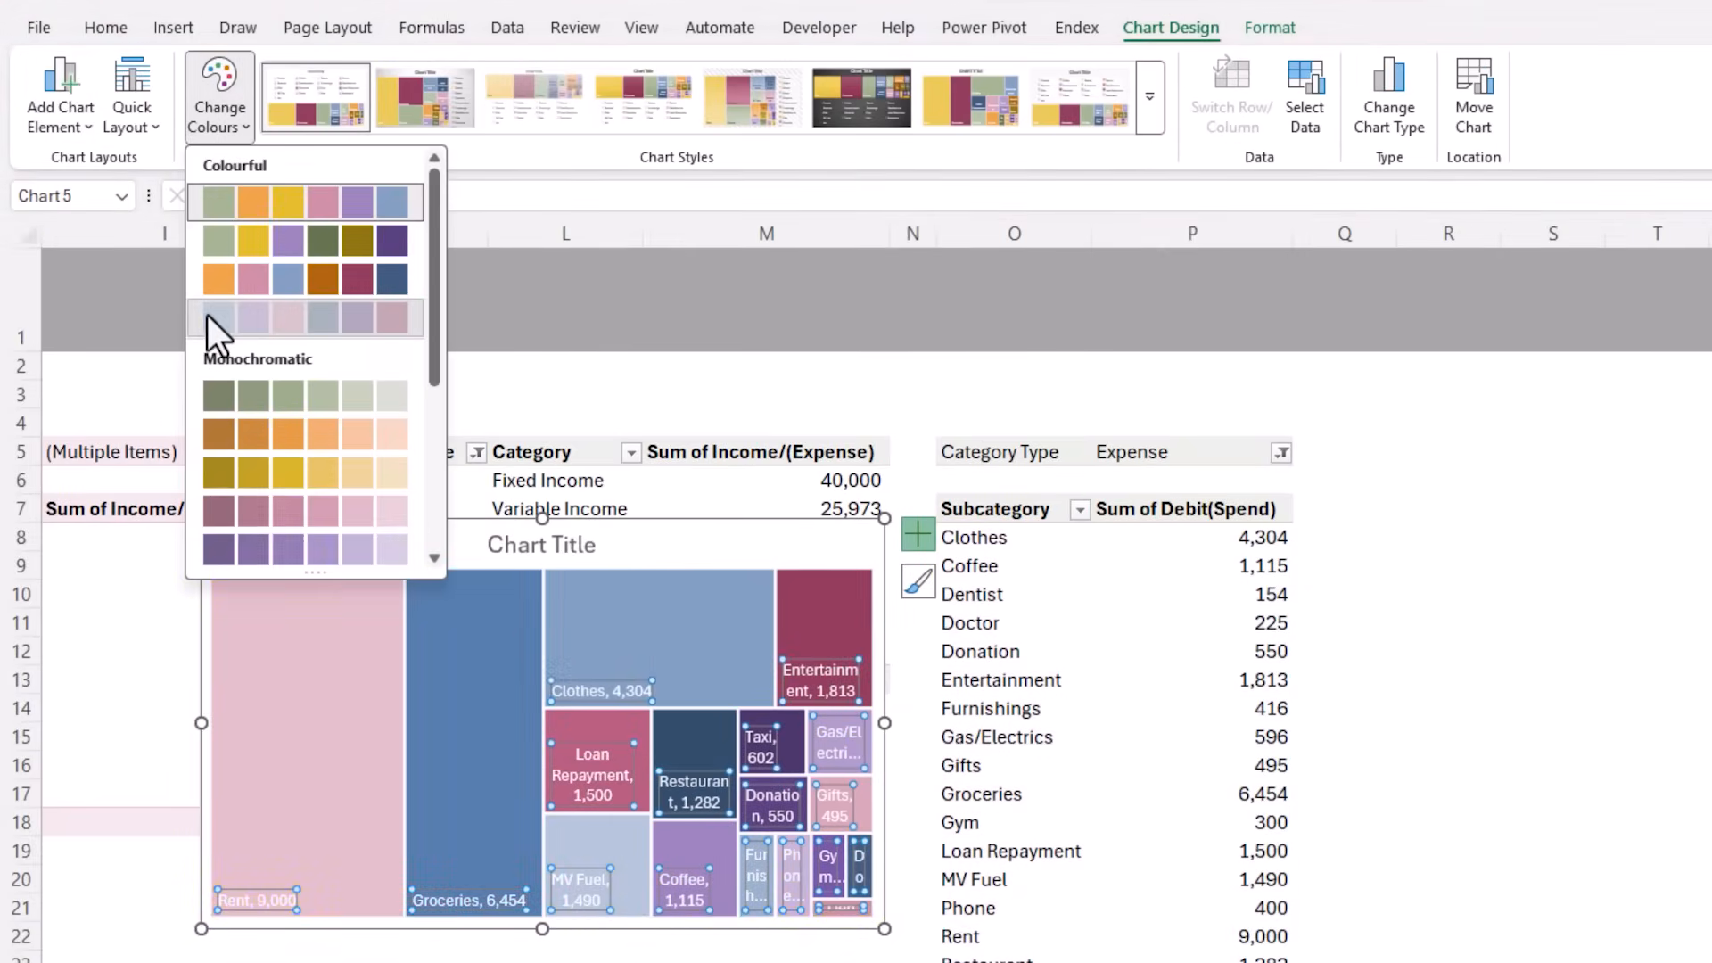
triple_click(511, 543)
type("Ex")
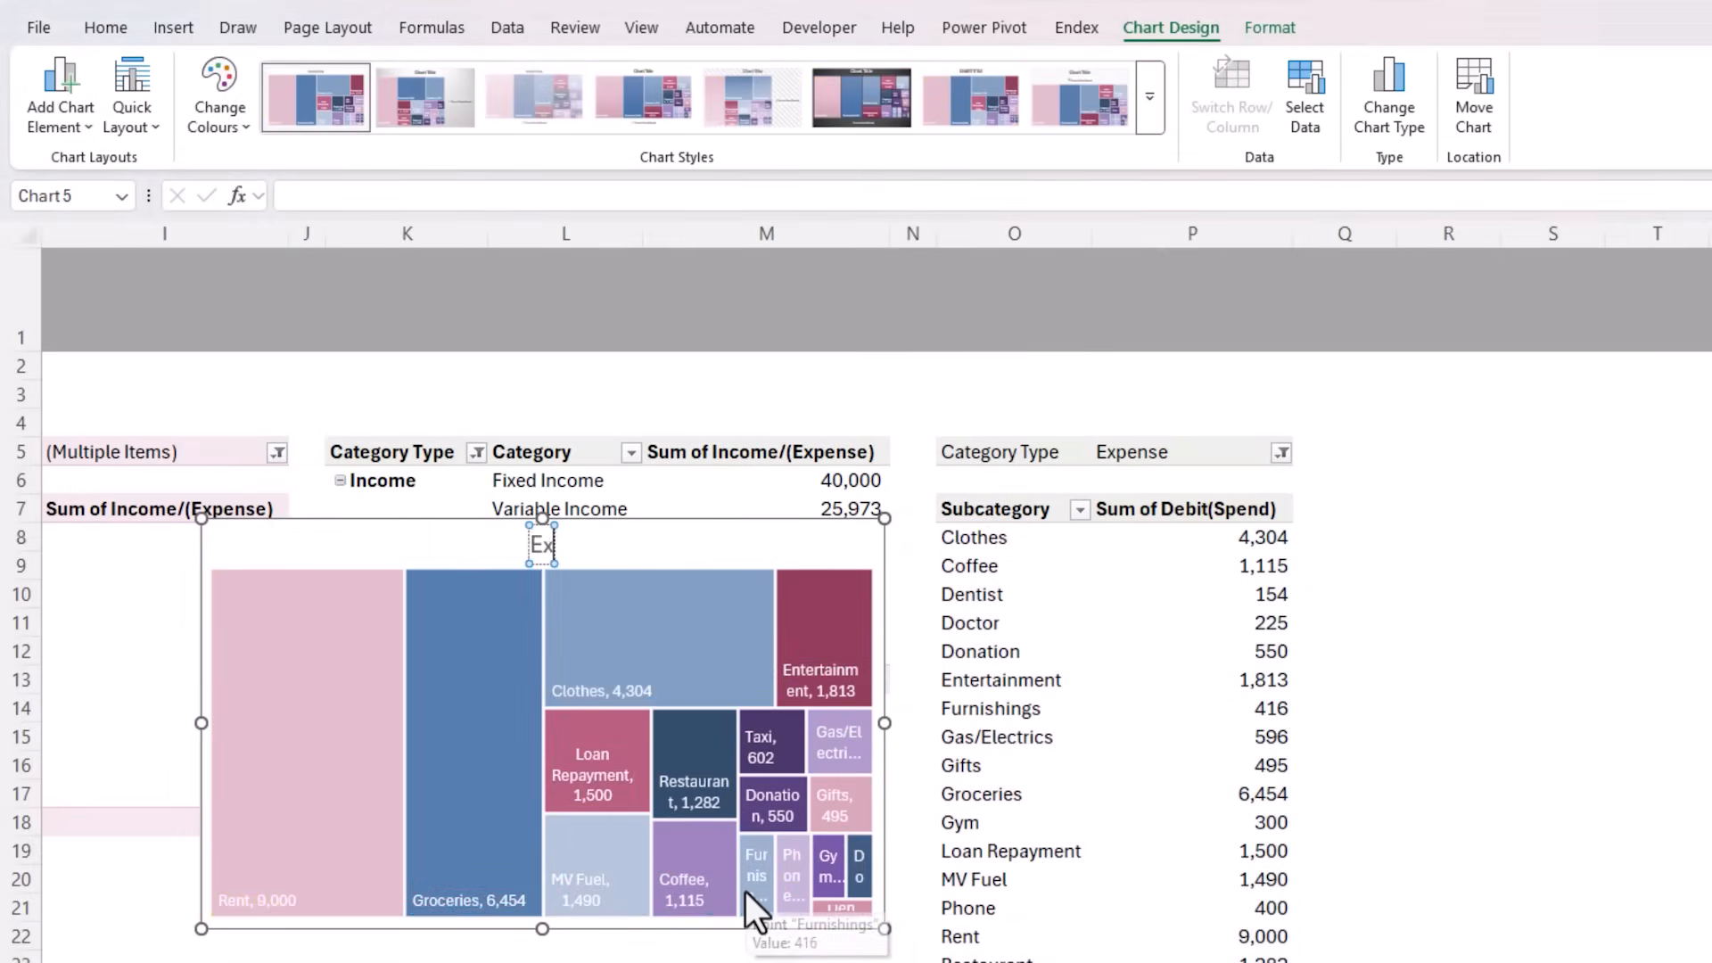
type("penses by Subcat")
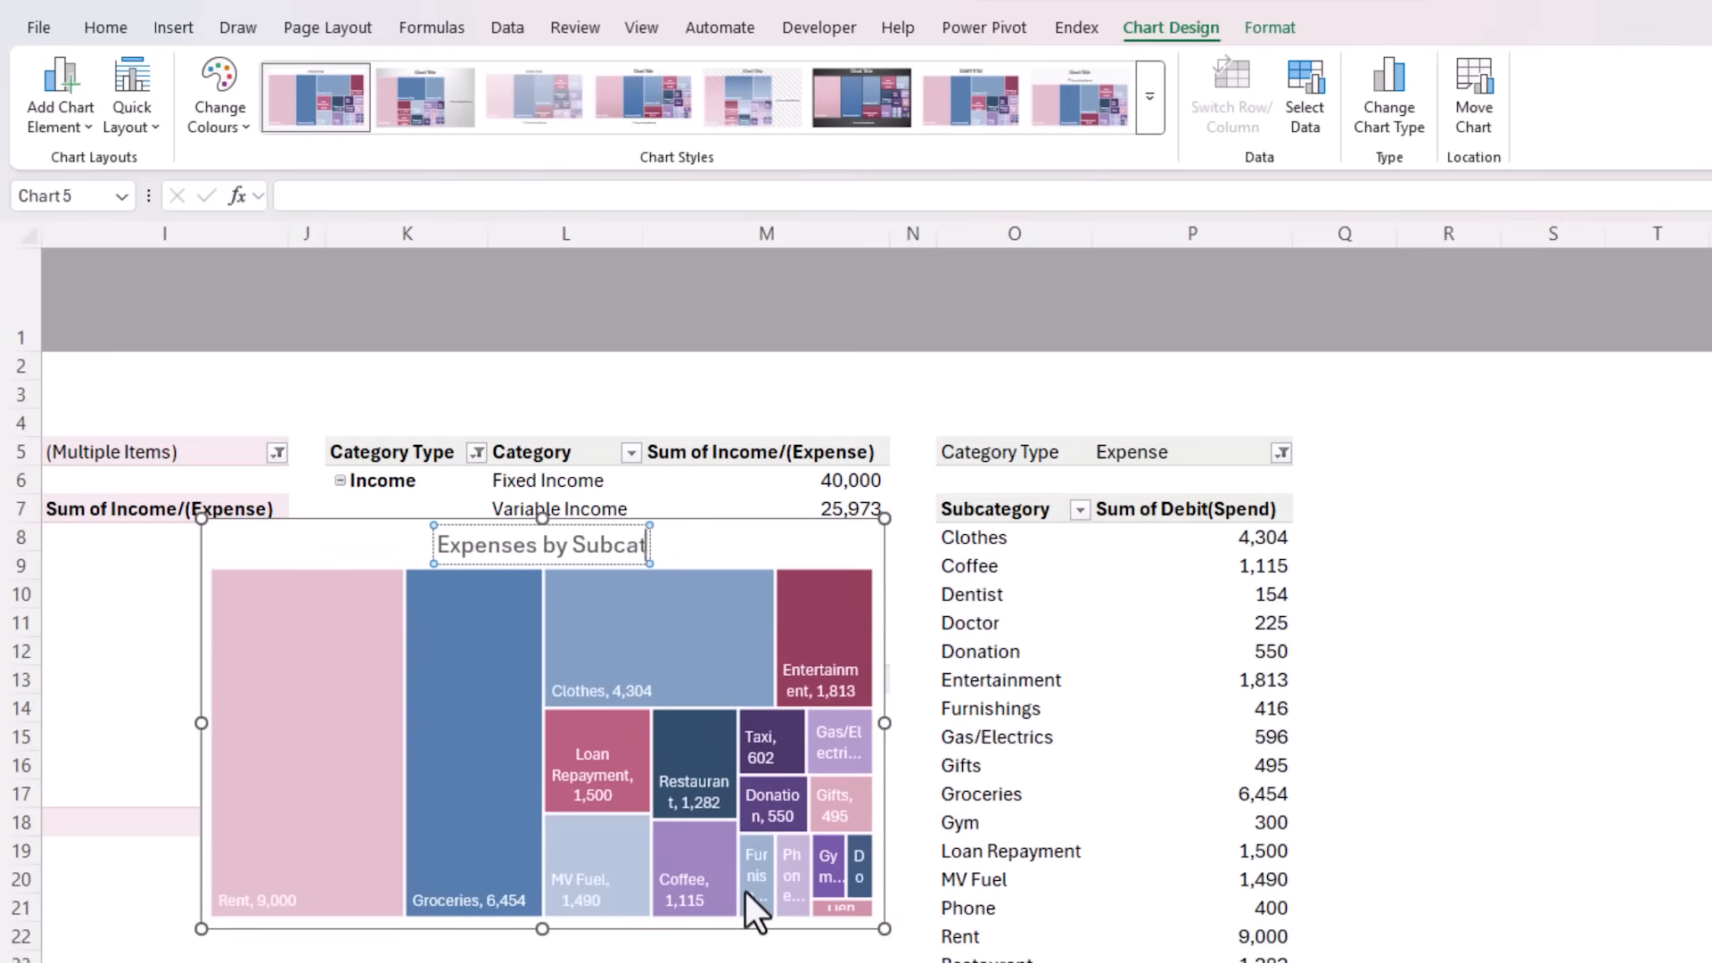
type("egory - YTD")
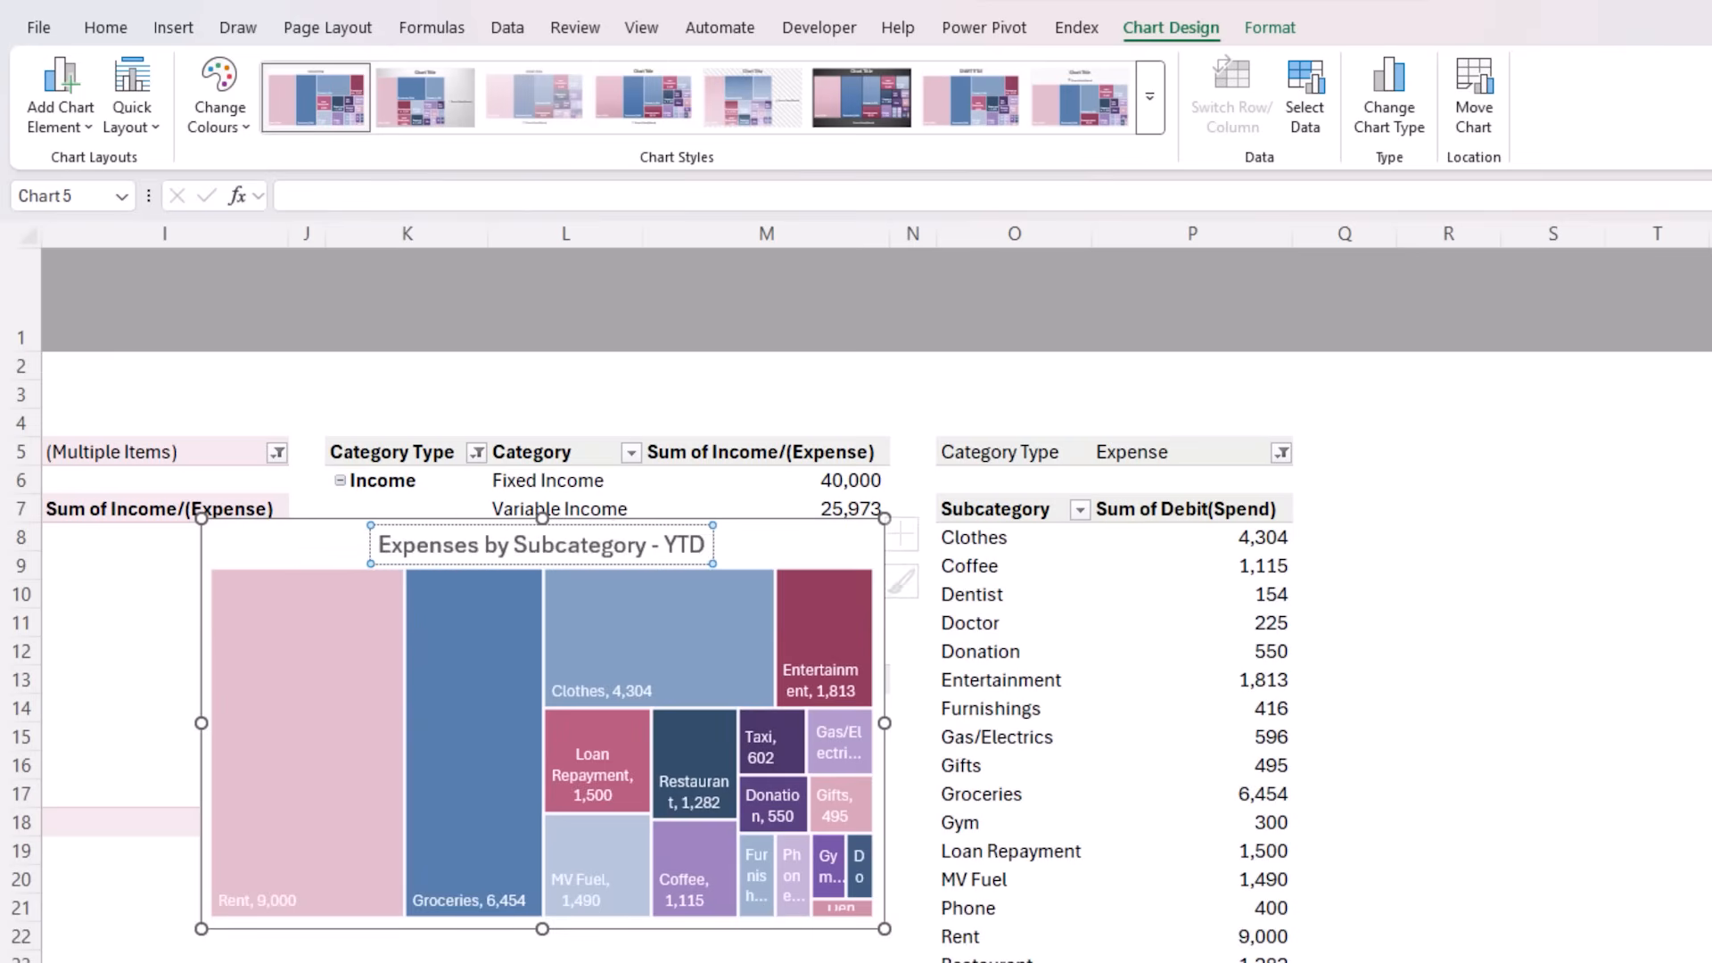
key("Escape")
Cut the treemap from the Analysis sheet and paste it on the Dashboard sheet beside the waterfall chart
key("ctrl+x")
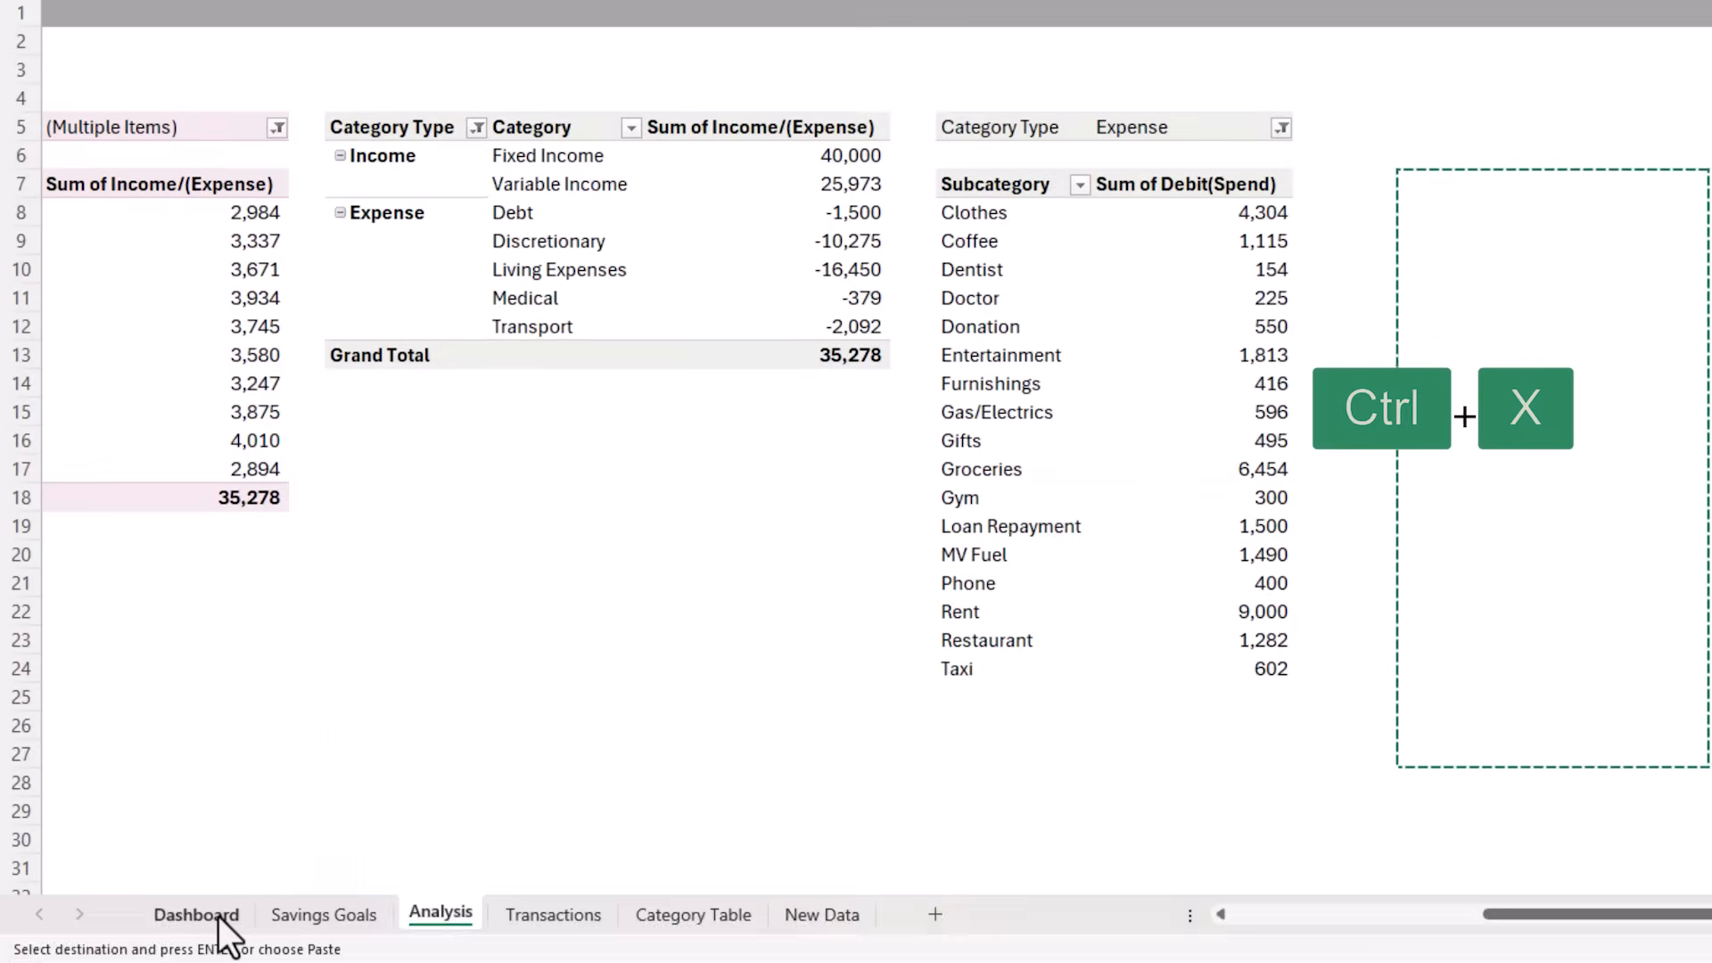
left_click(199, 911)
left_click(929, 422)
key("ctrl+v")
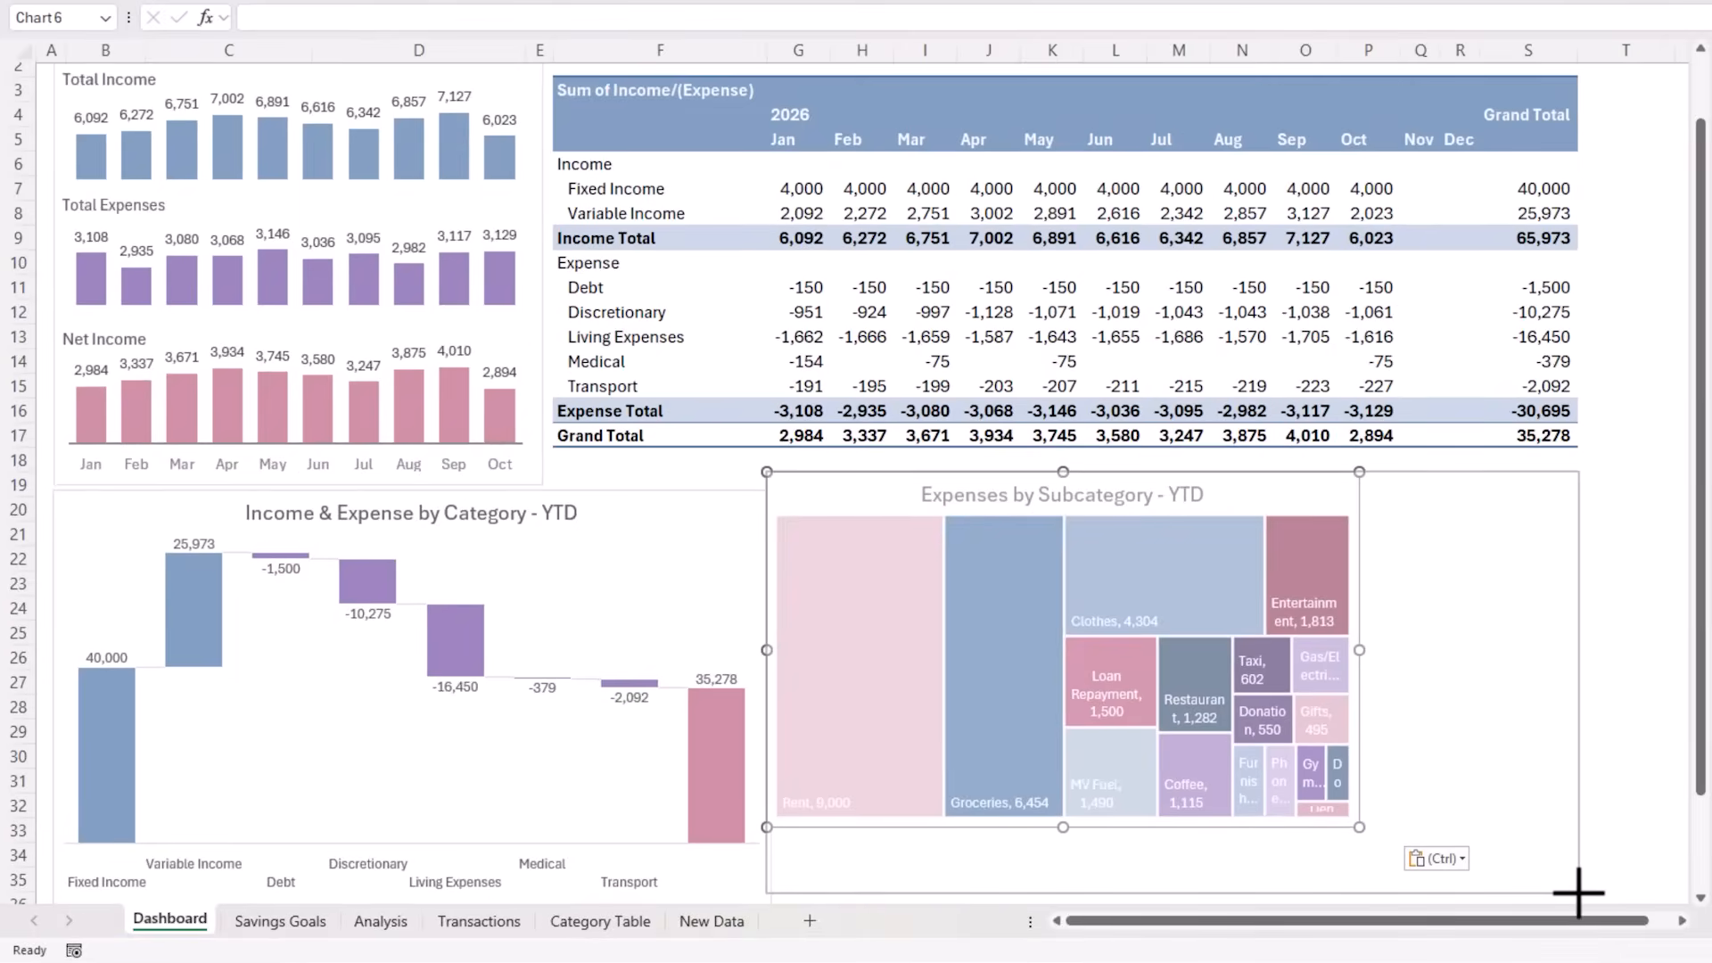
Resize the treemap to span the space under the monthly PivotTable to column S, and shorten the waterfall chart to match its bottom edge
left_click_drag(1578, 892, 1581, 896)
scroll(765, 797, "down", 2)
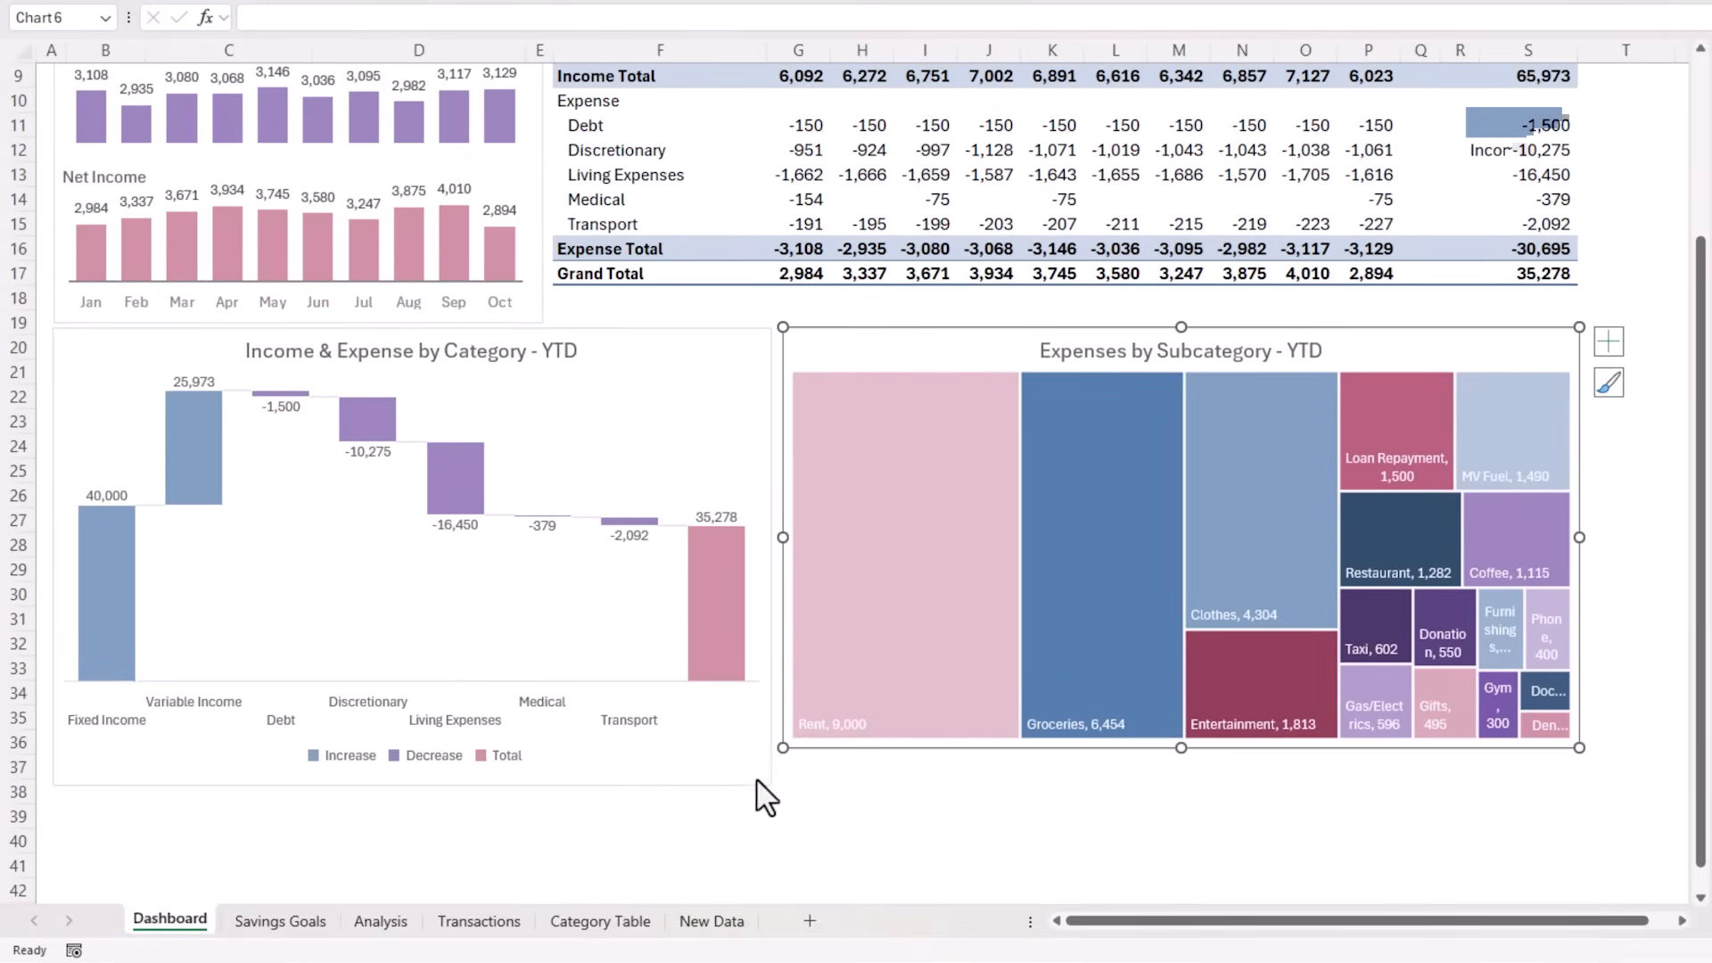
left_click(617, 760)
left_click_drag(412, 785, 410, 752)
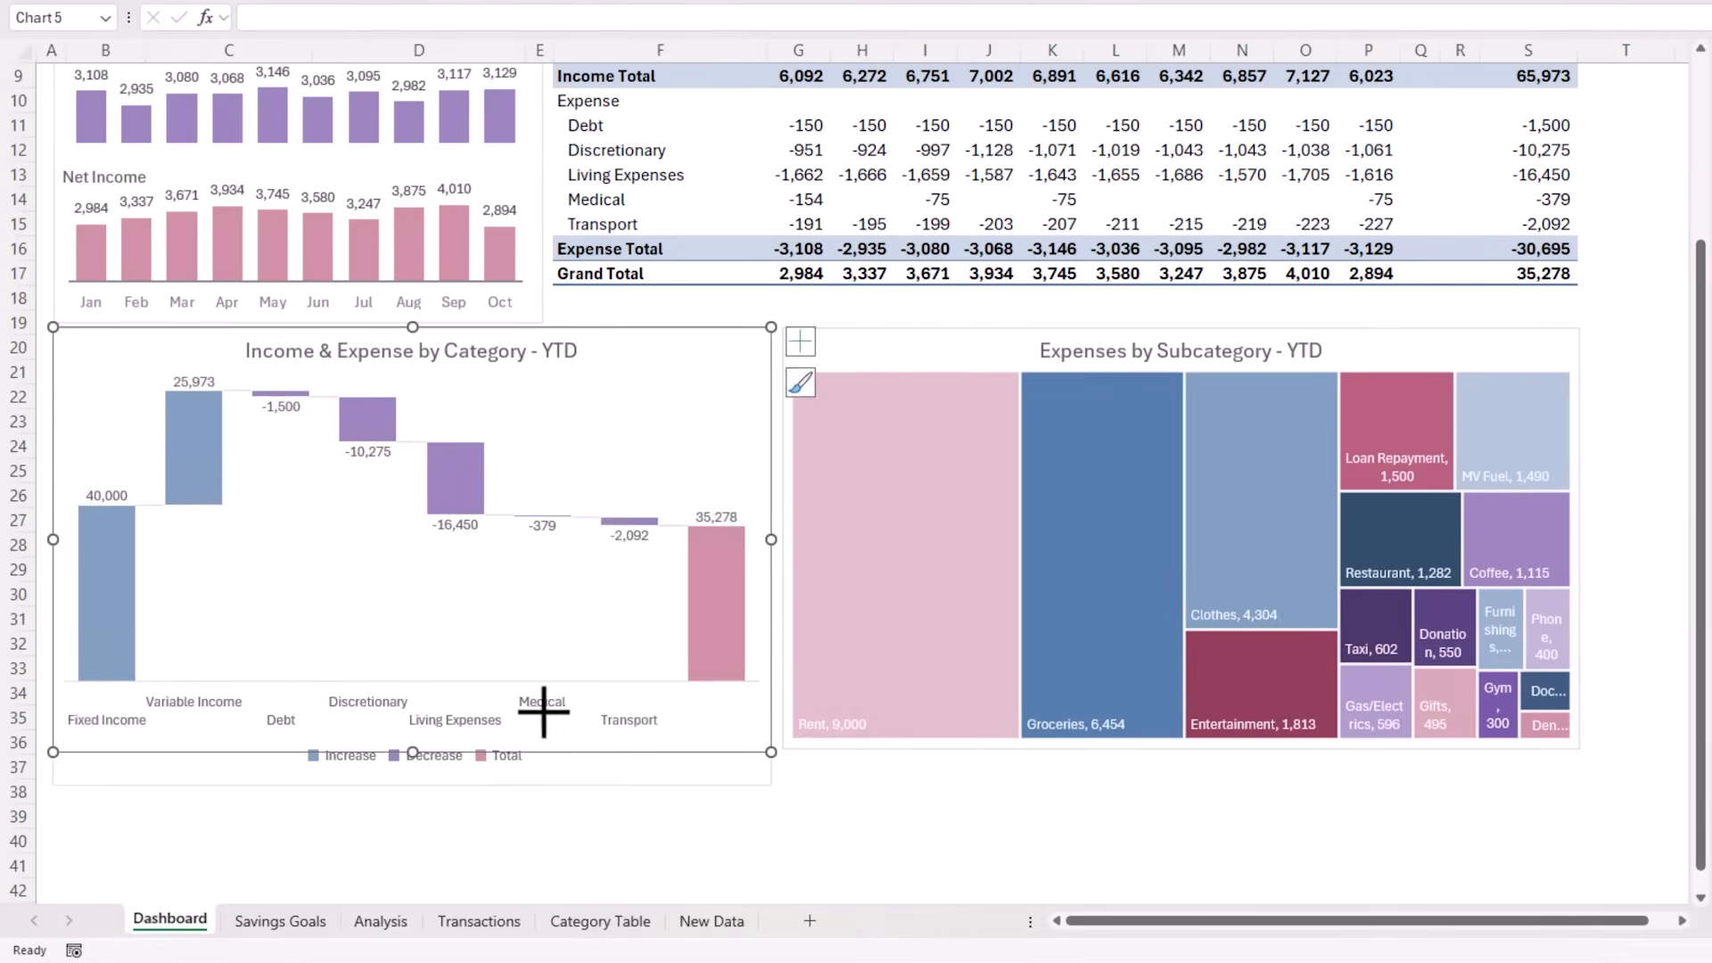
Enter the label "Net Position YTD" in cell O1 of the Dashboard's title banner and move to cell S1
scroll(613, 713, "up", 3)
key("Escape")
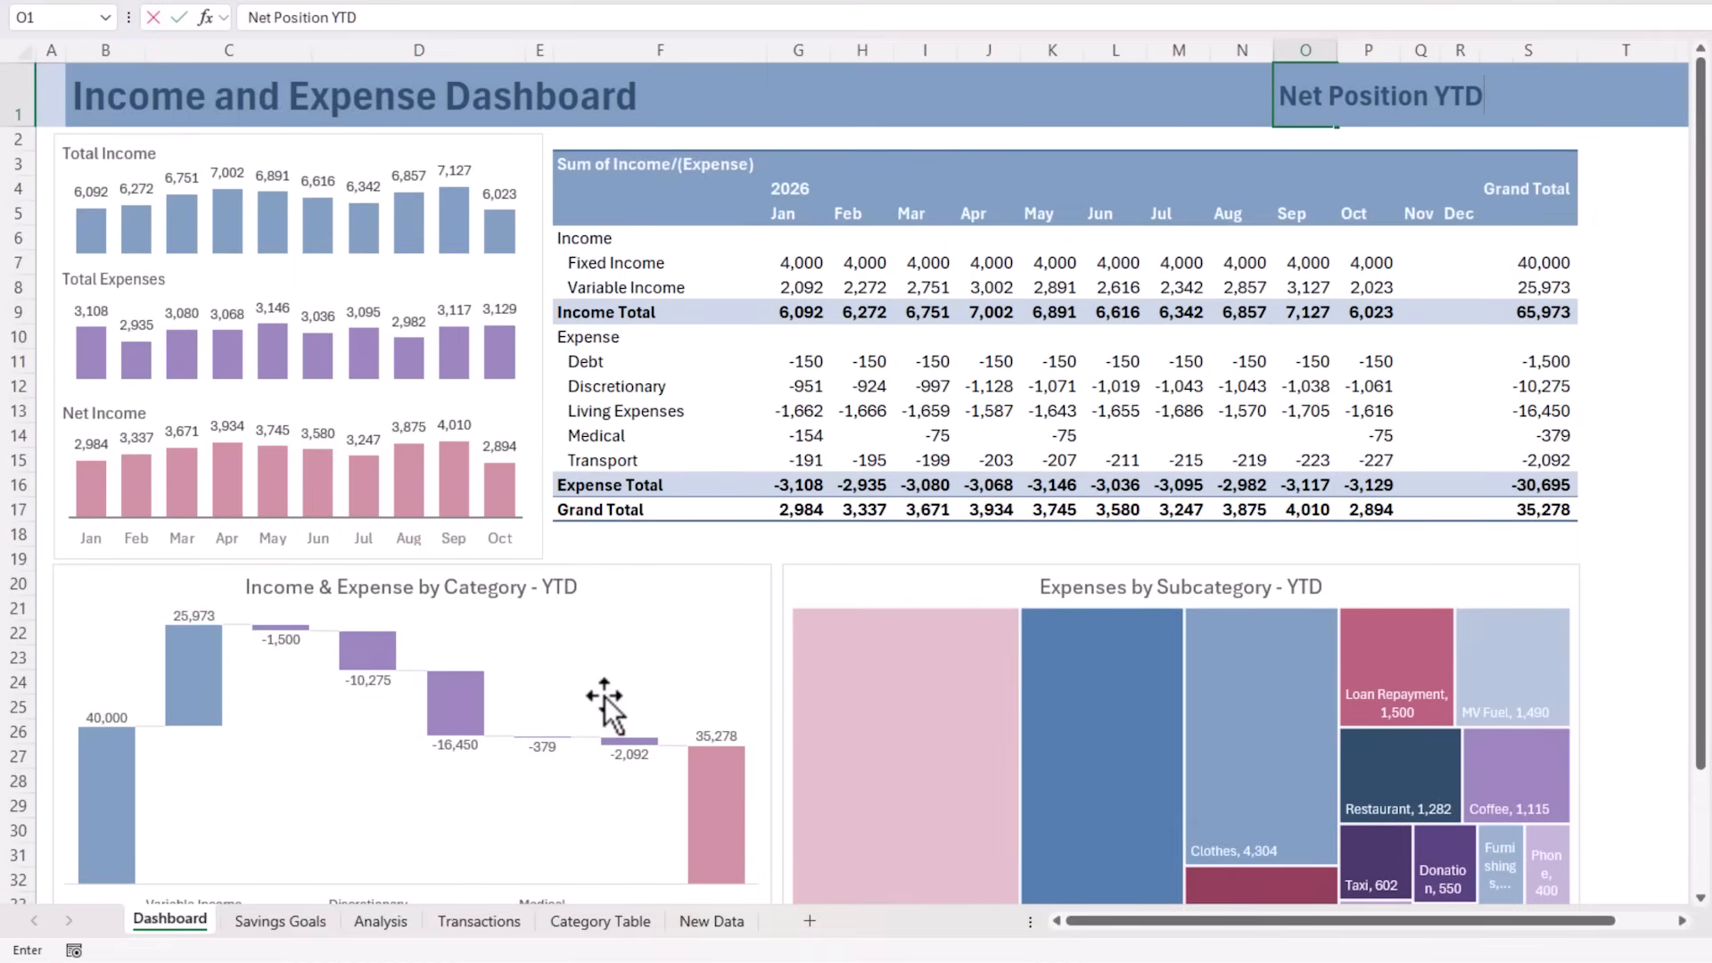
key("Right")
key("Right")
key("Right")
key("Right")
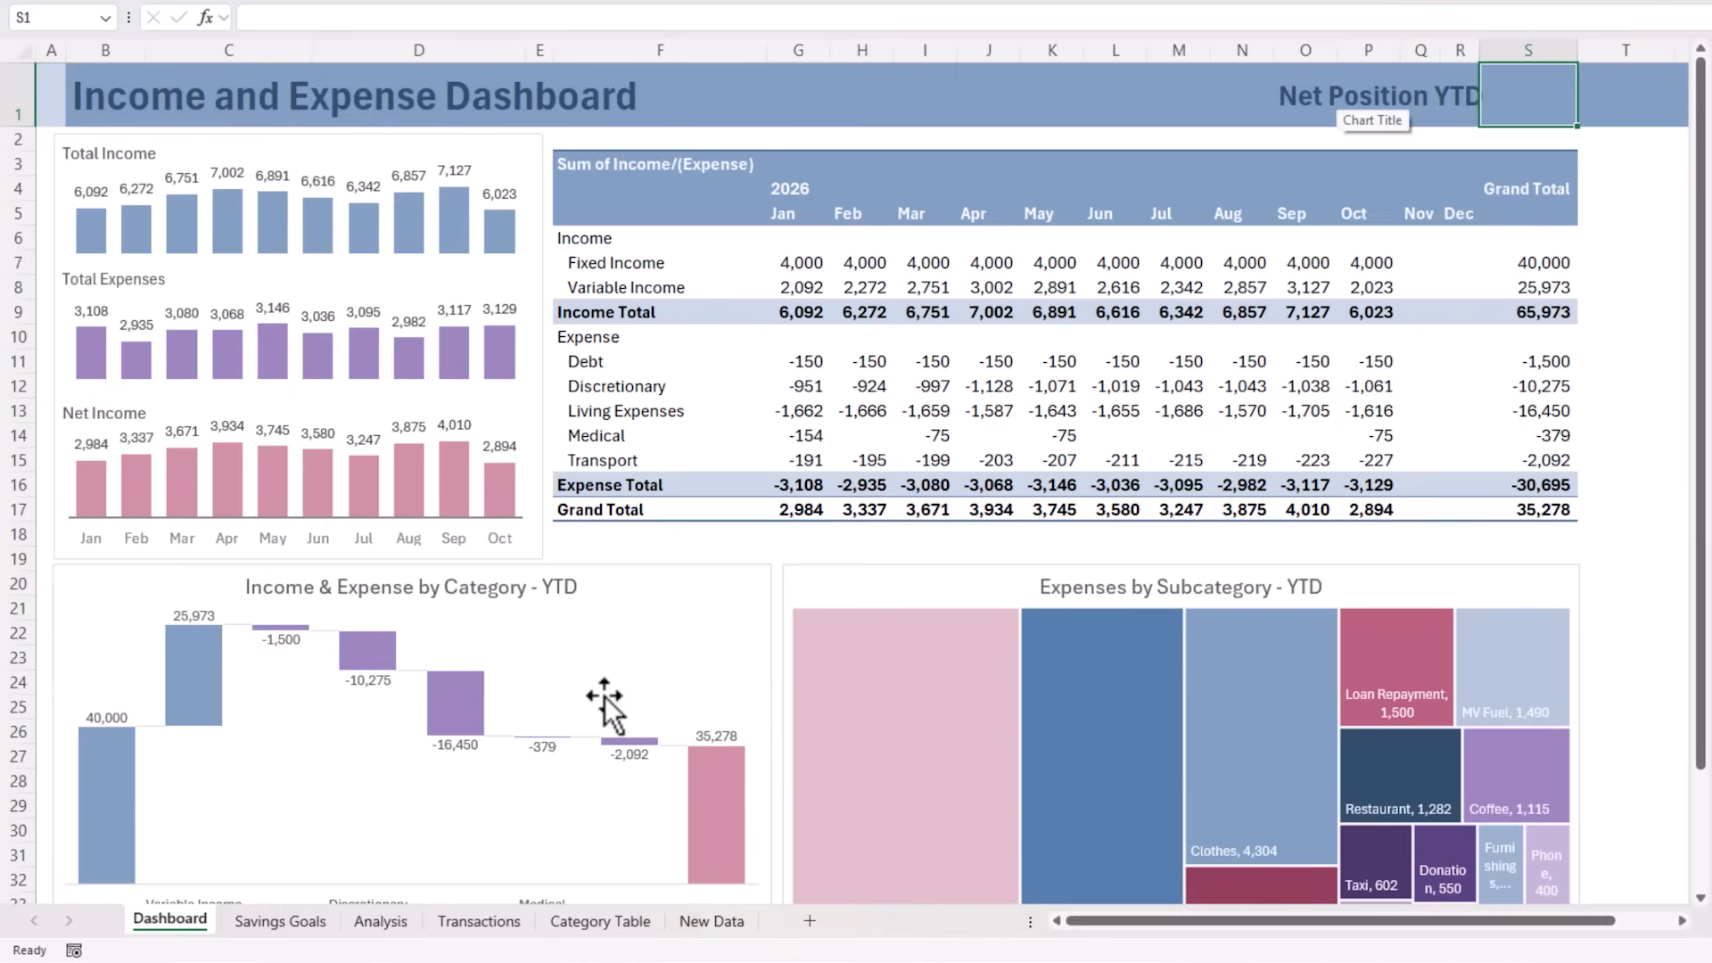
Link cell S1 to the monthly PivotTable's overall Grand Total with GETPIVOTDATA, and widen columns Q and R
type("=")
left_click(1505, 504)
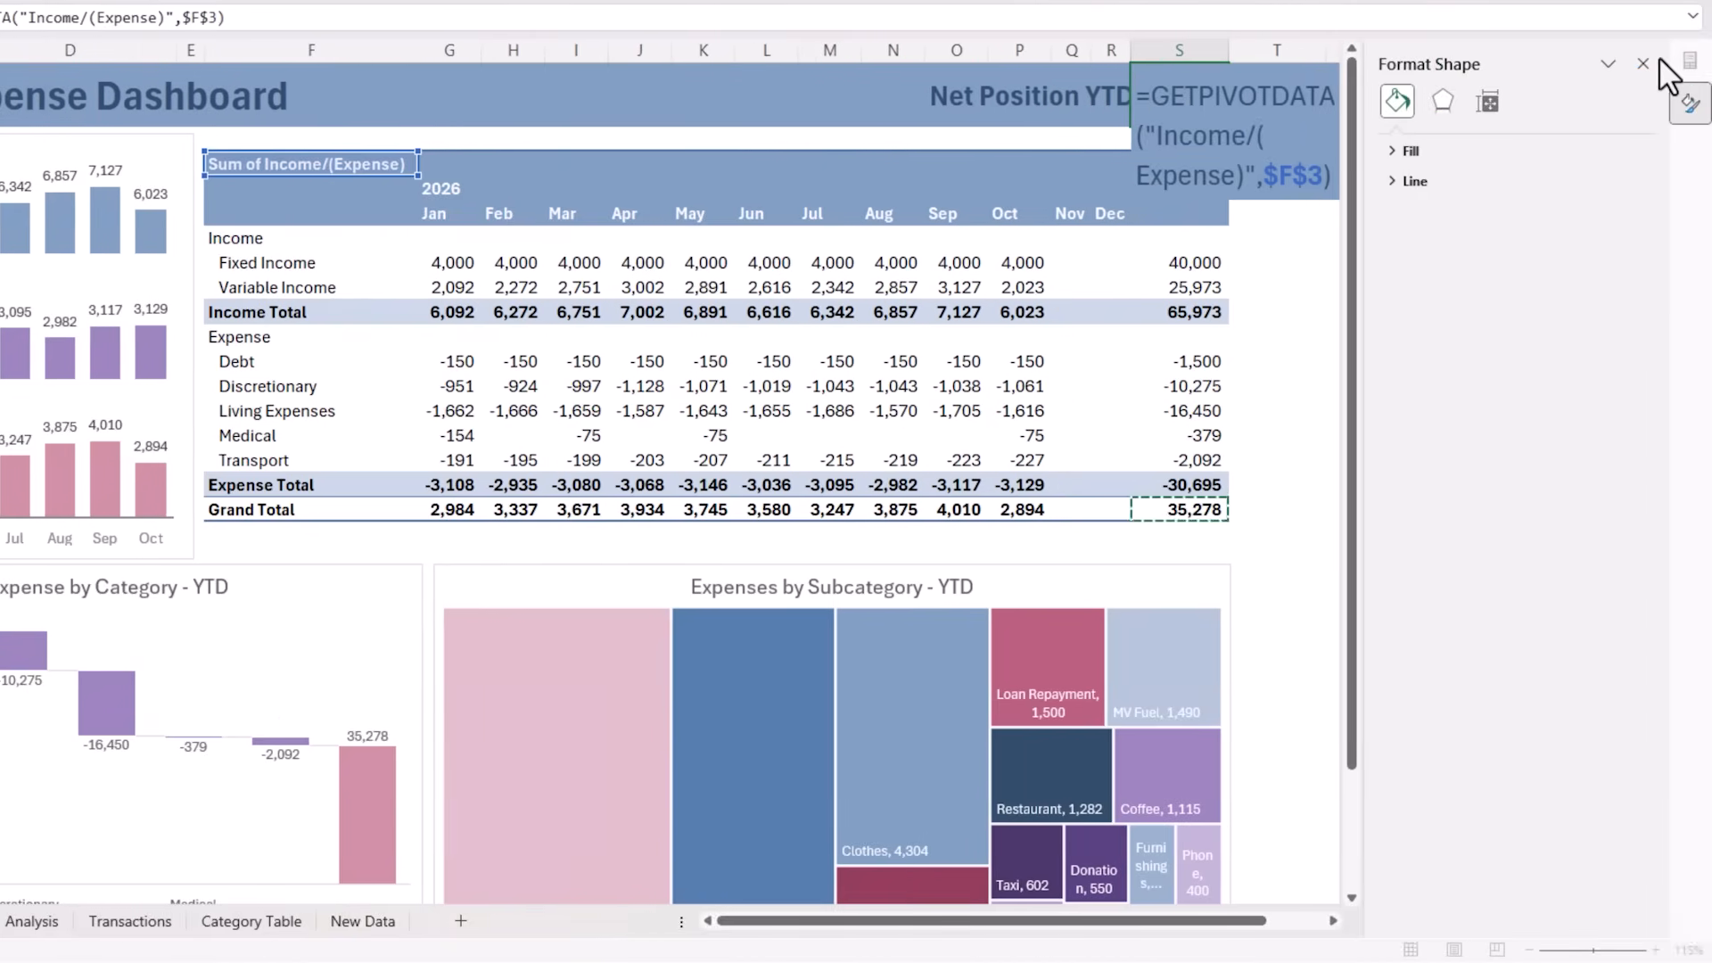
left_click(1656, 57)
key("alt+Tab")
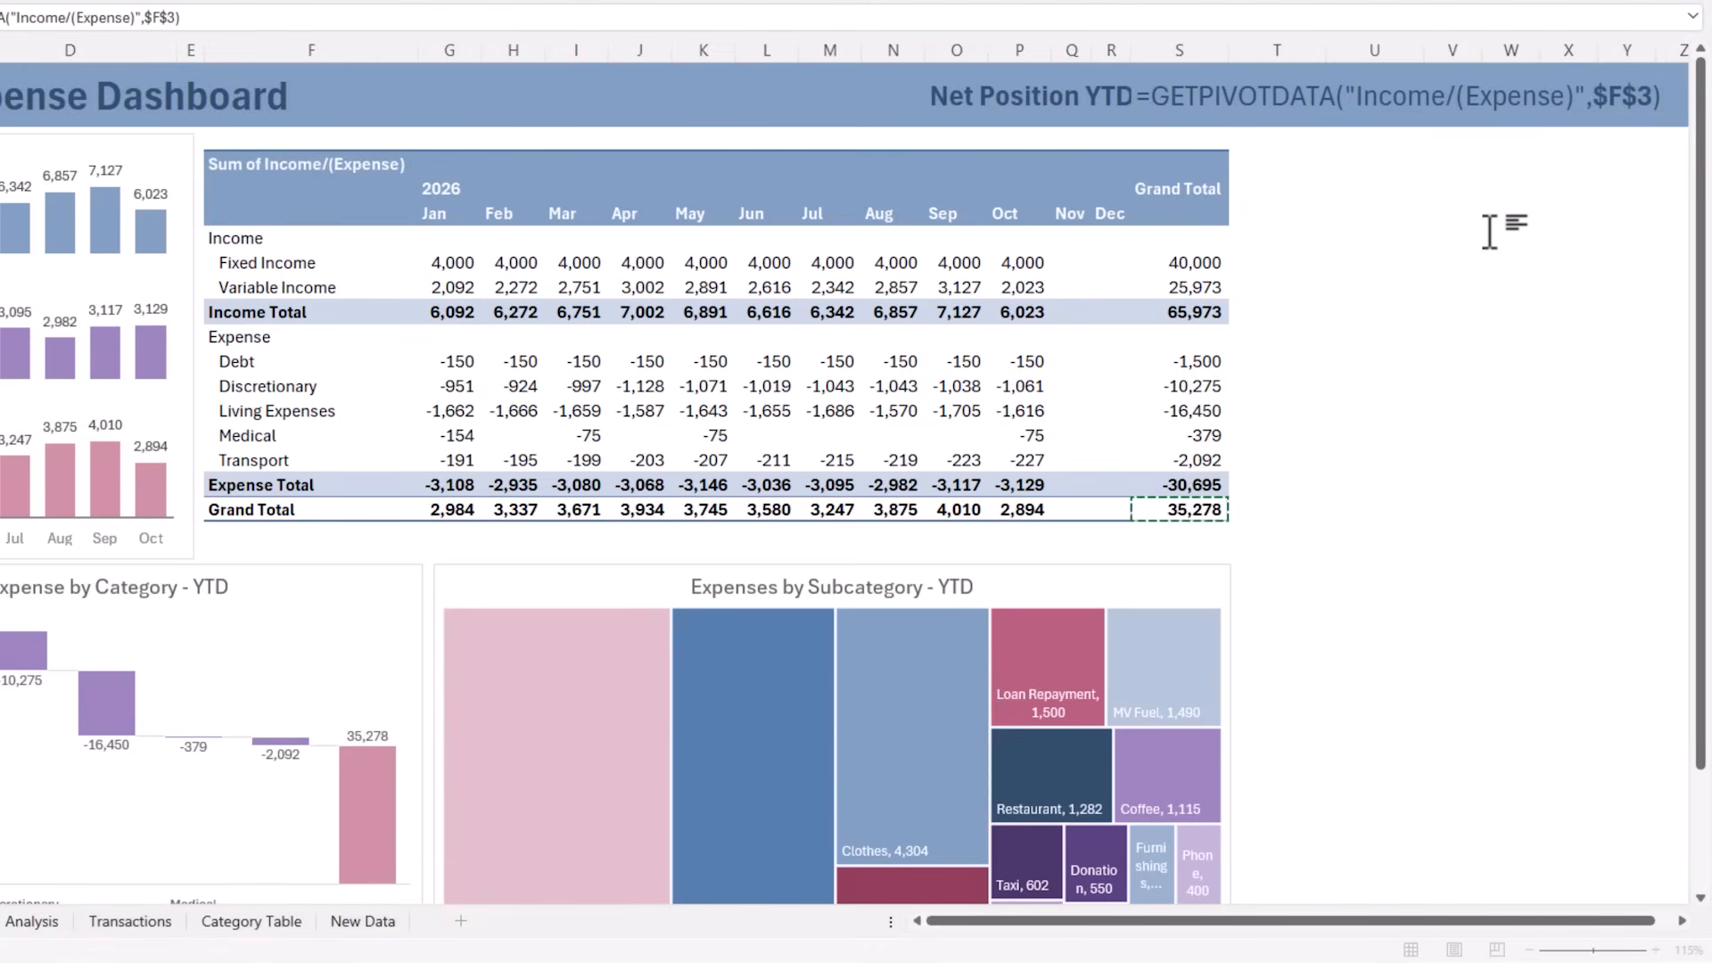
key("Return")
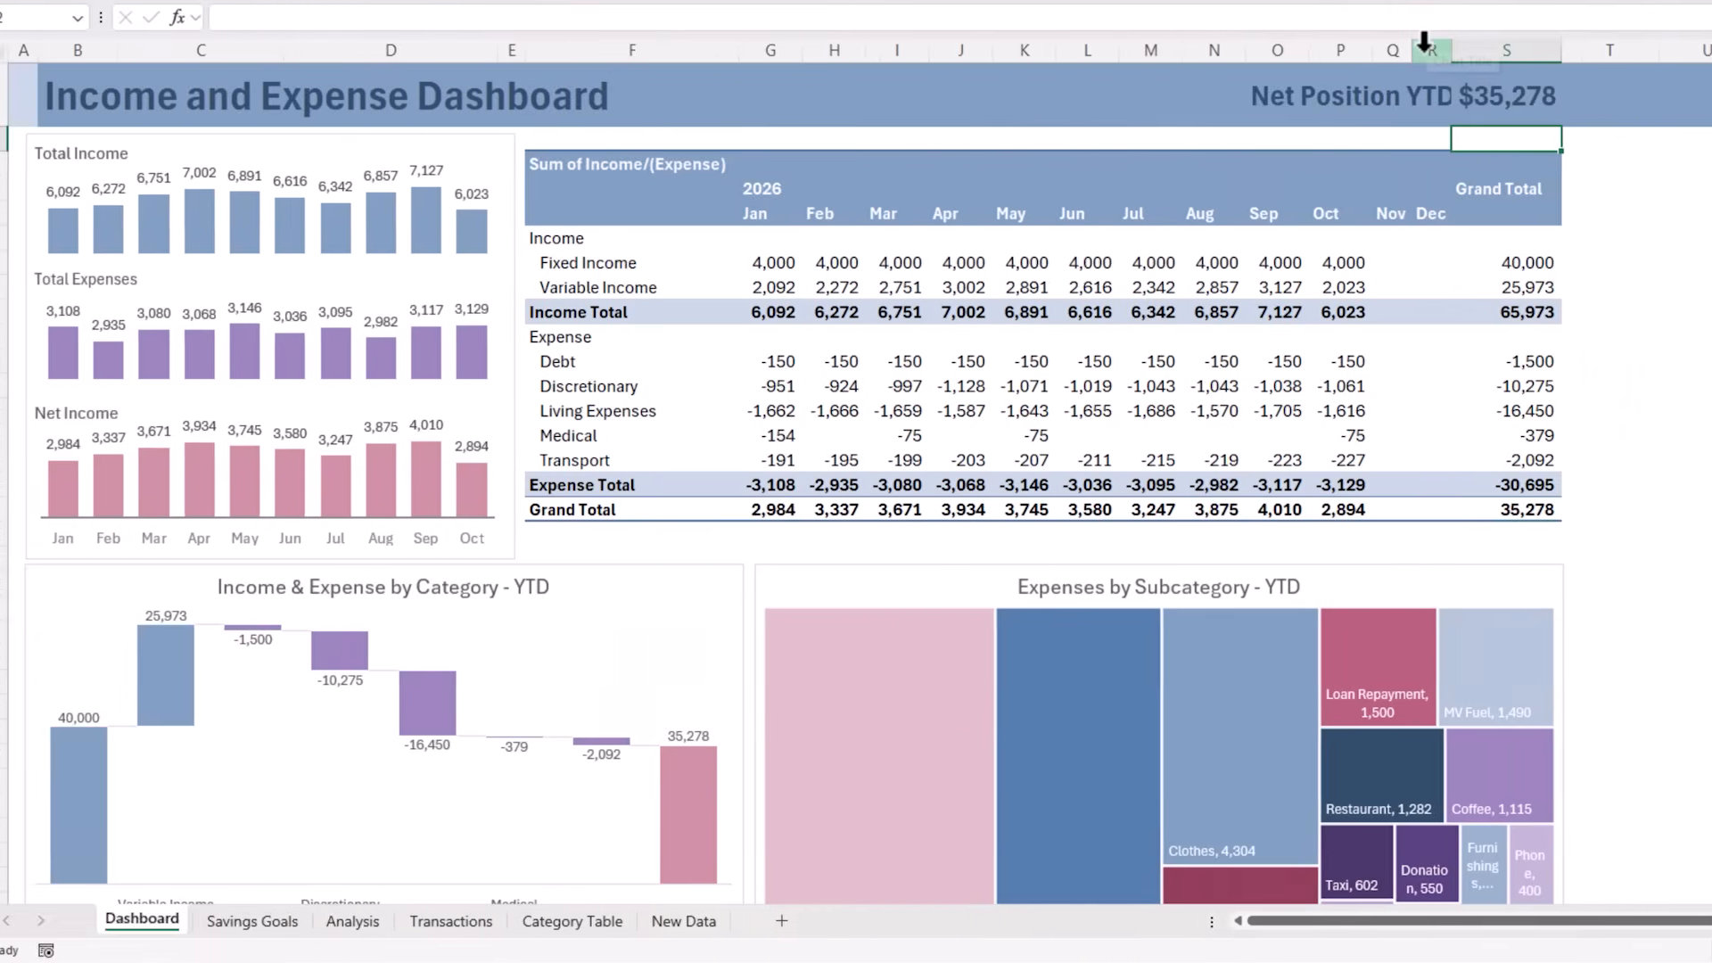
mouse_move(1102, 46)
left_mouse_down()
mouse_move(1083, 50)
mouse_move(1109, 50)
left_mouse_up()
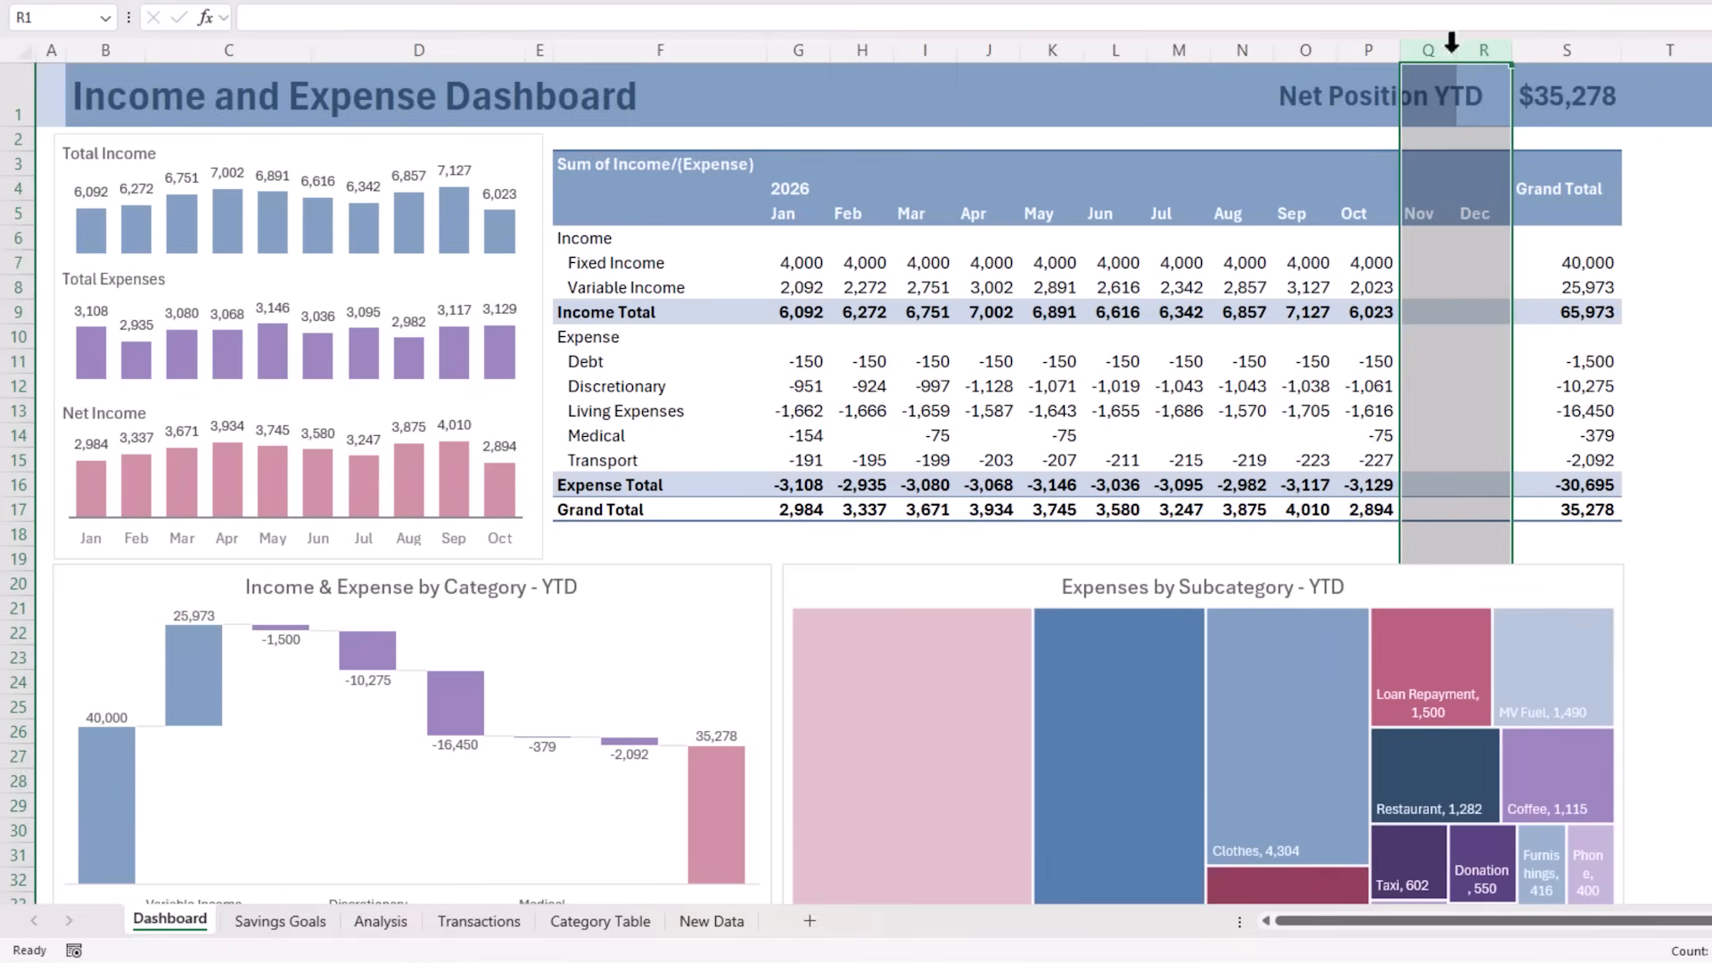
left_click(1289, 85)
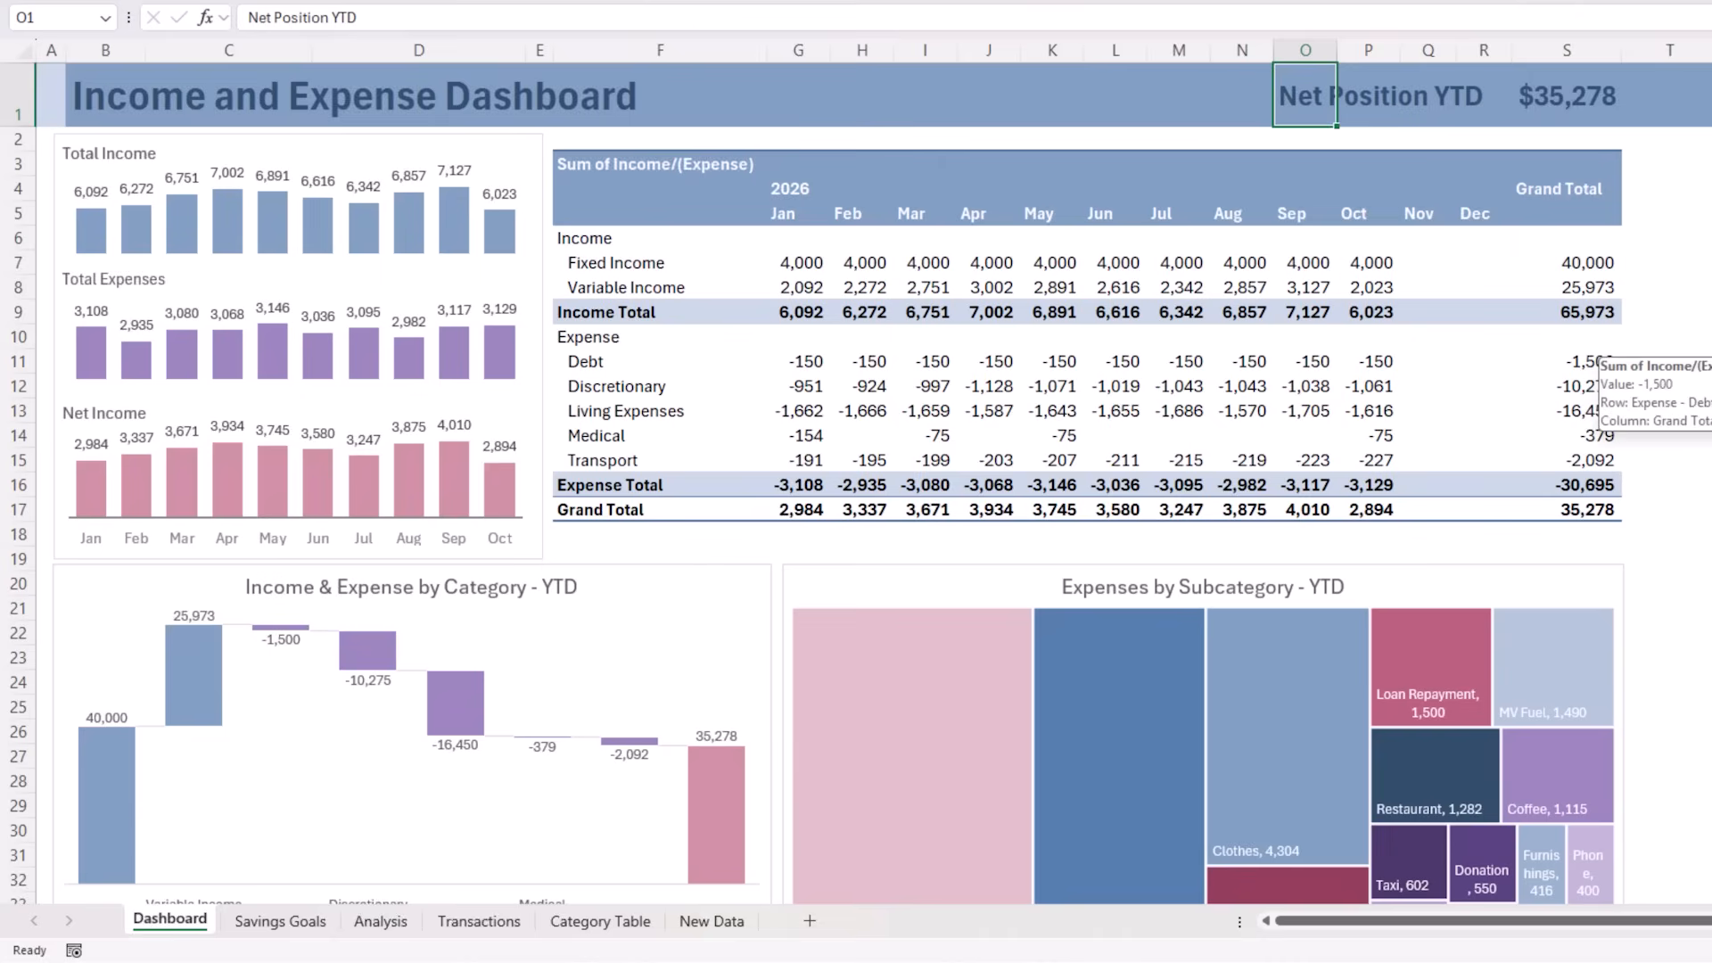
Insert a Years (Date) slicer for the monthly PivotTable, place it over the table and apply the first slicer style
left_click(687, 190)
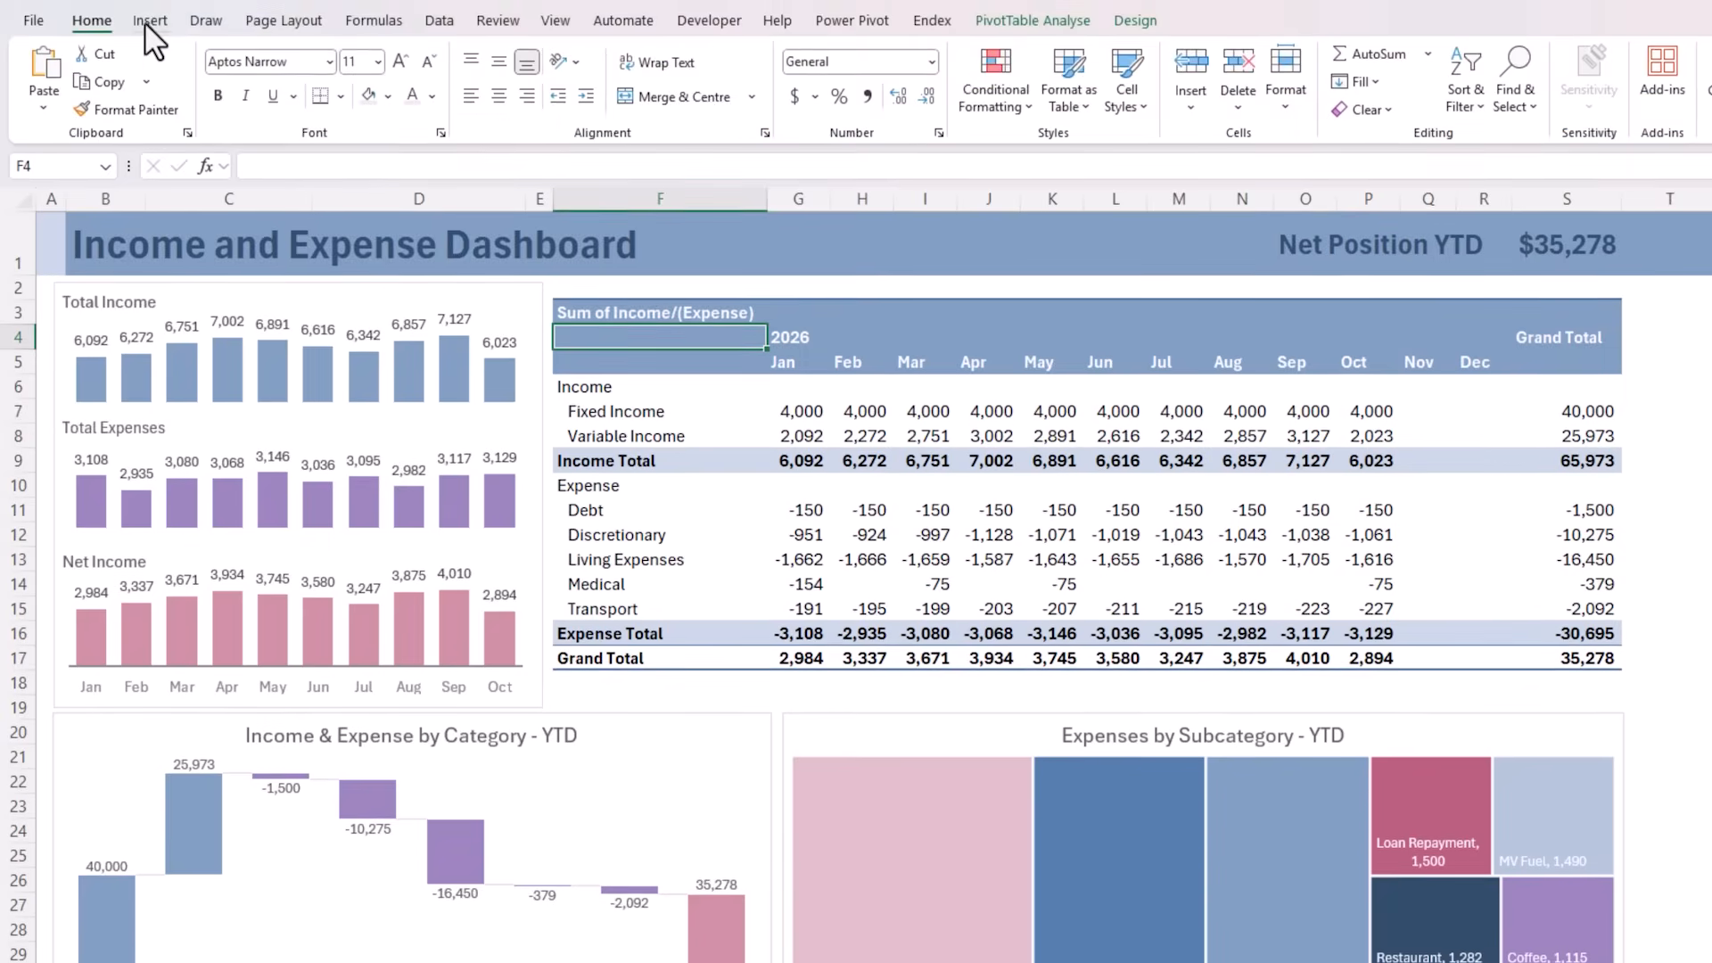
left_click(151, 20)
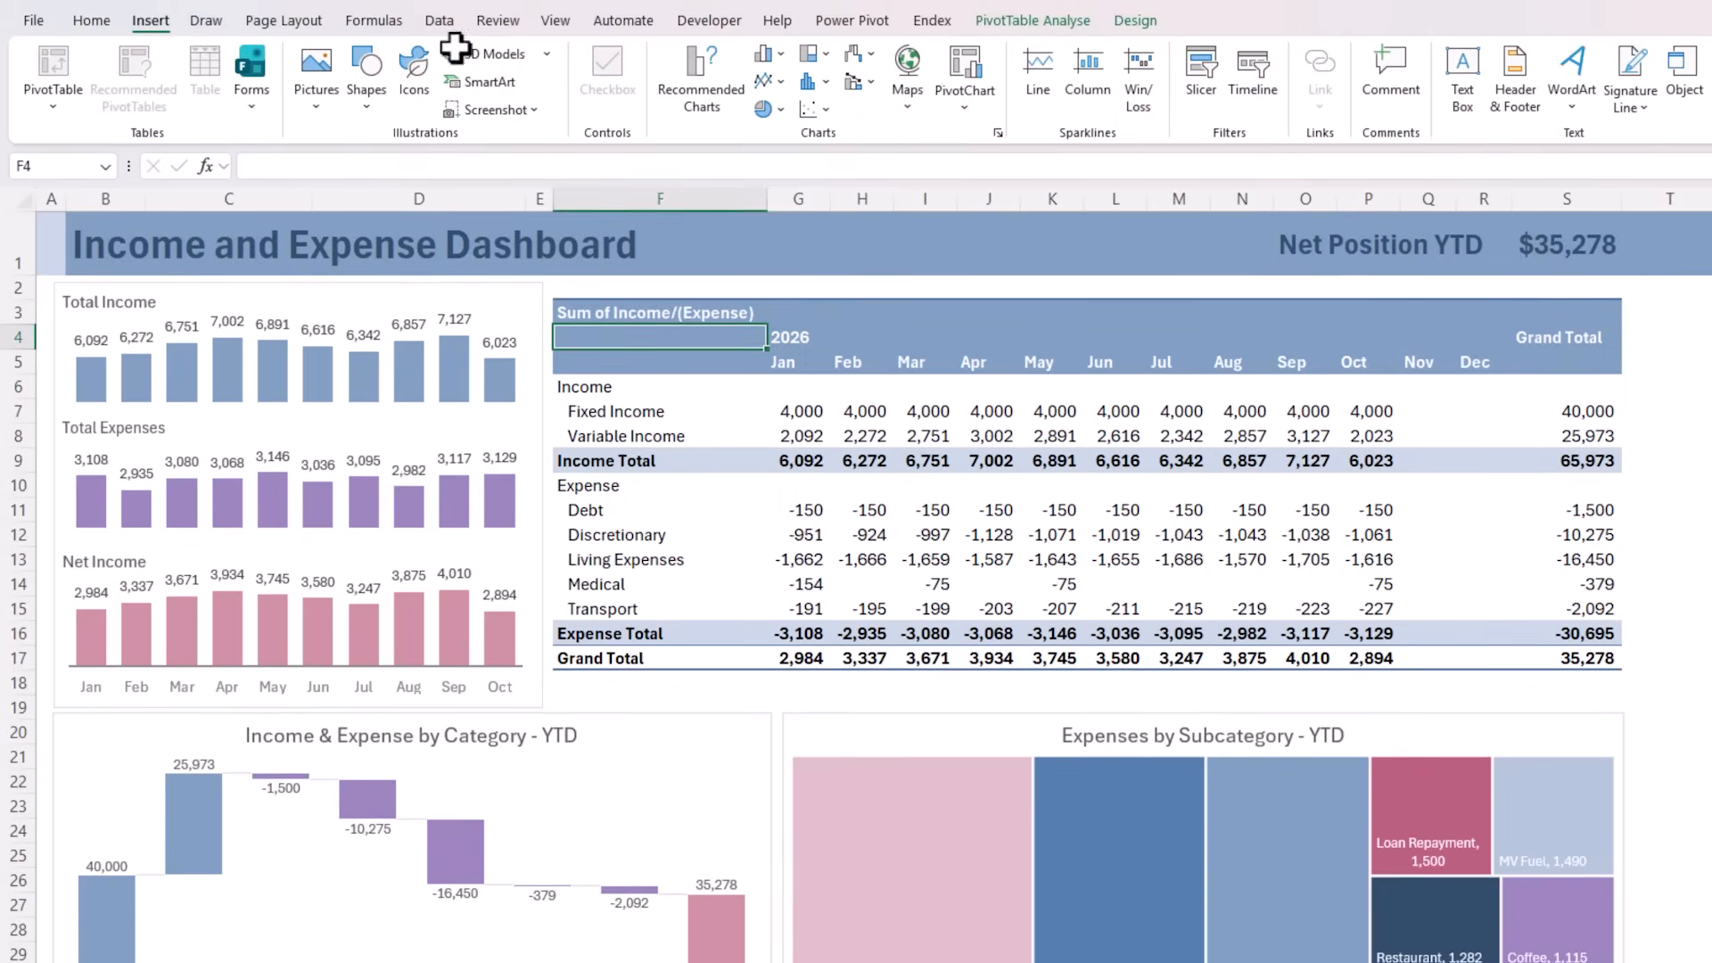
left_click(1202, 95)
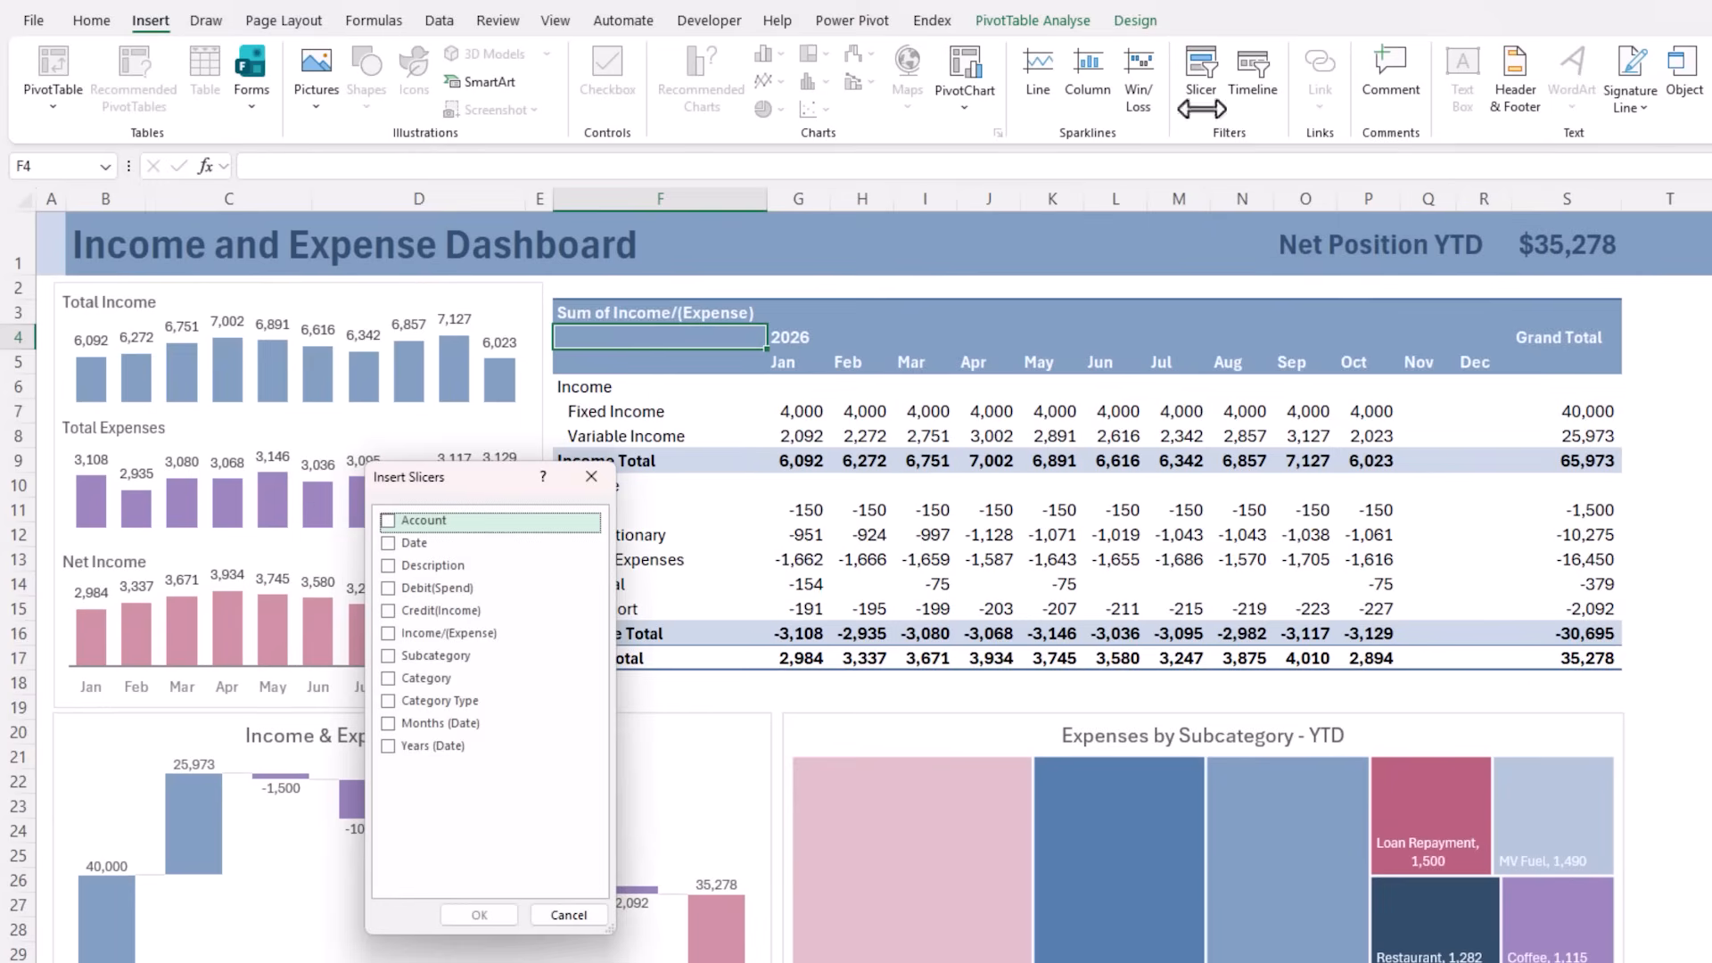
left_click(388, 747)
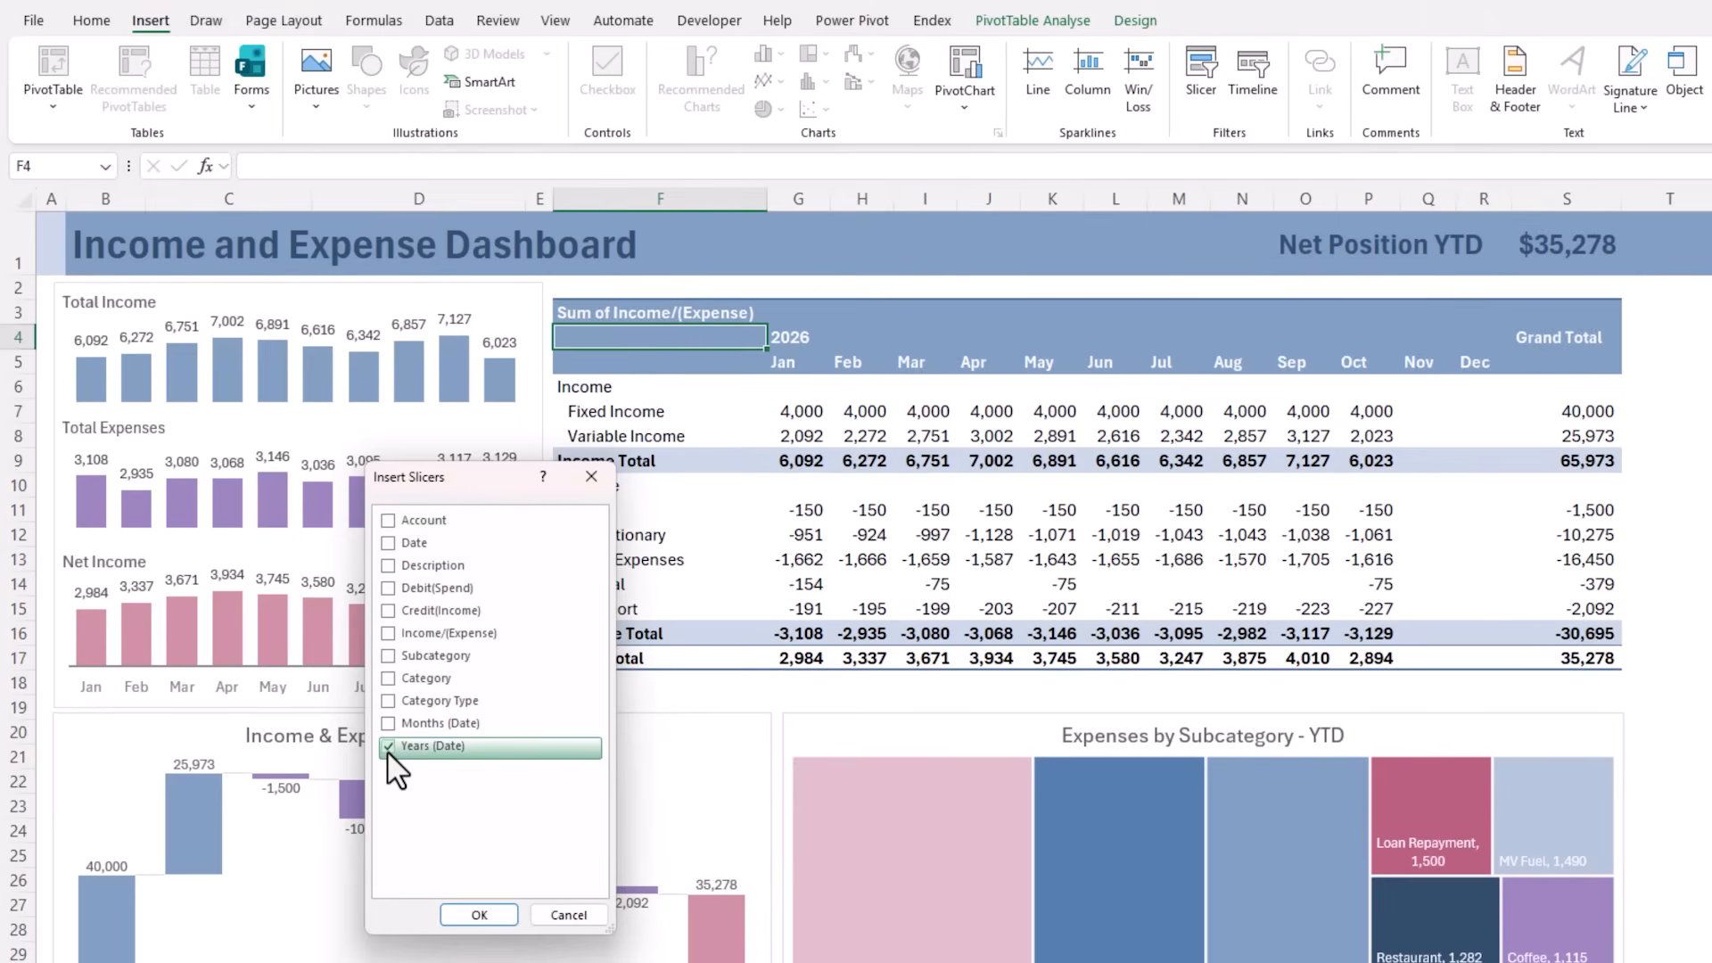
left_click(474, 907)
left_click_drag(847, 495, 692, 347)
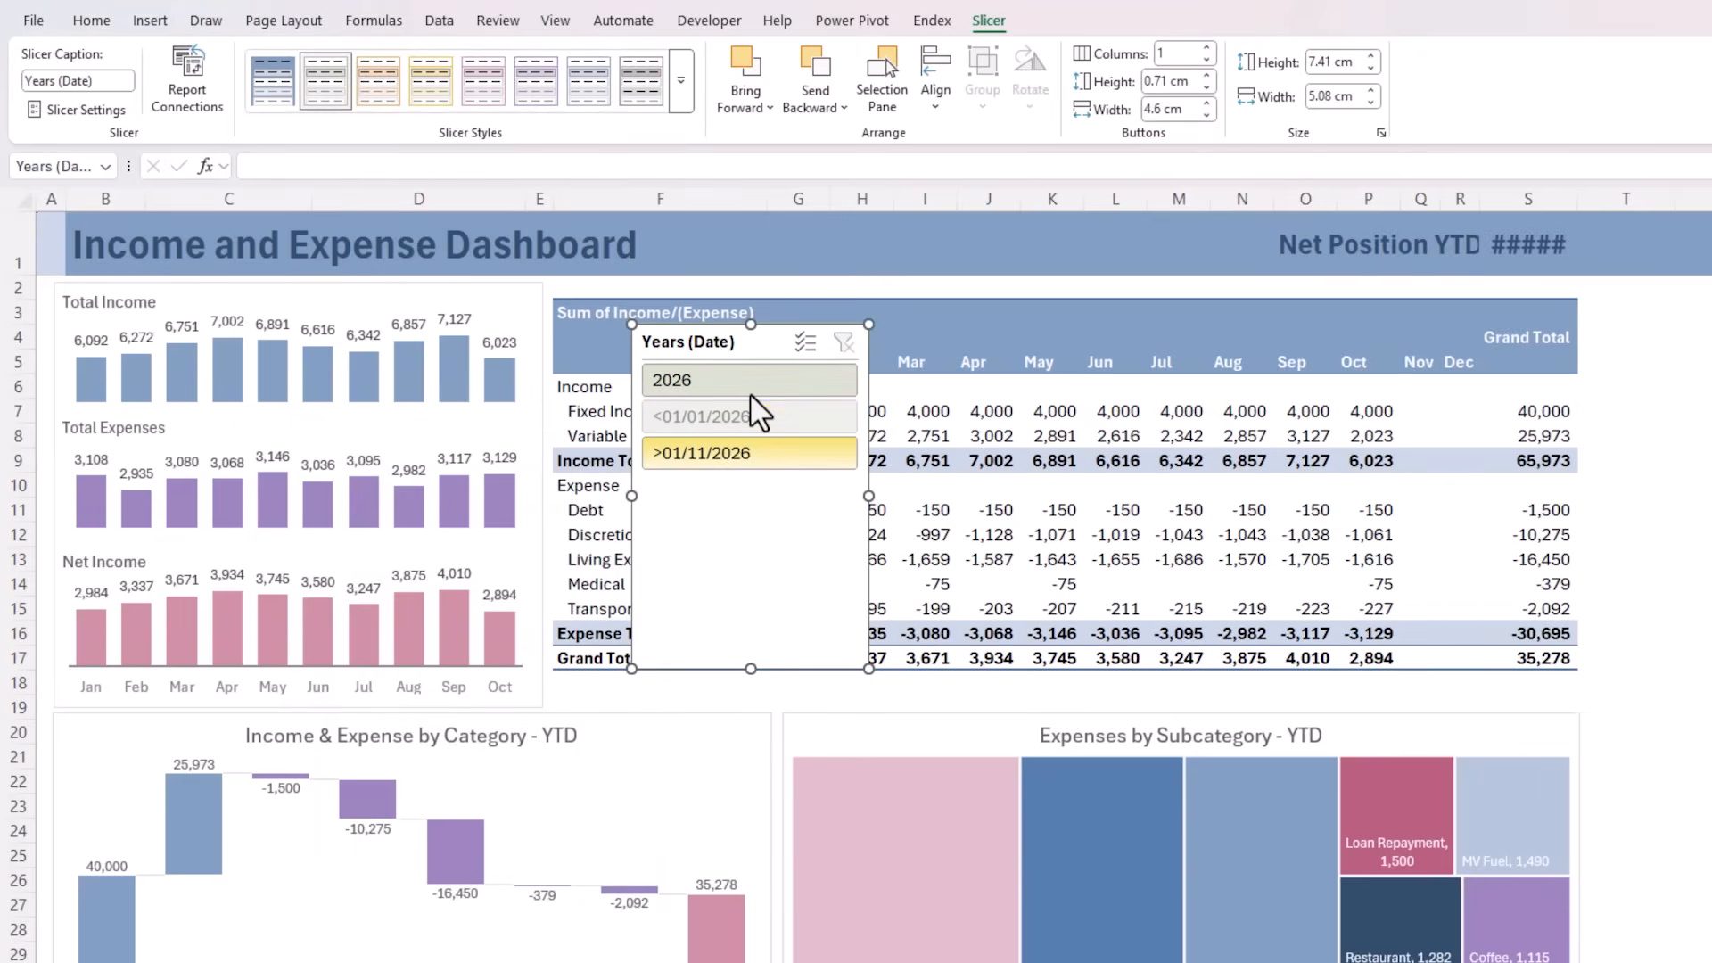
left_click(267, 97)
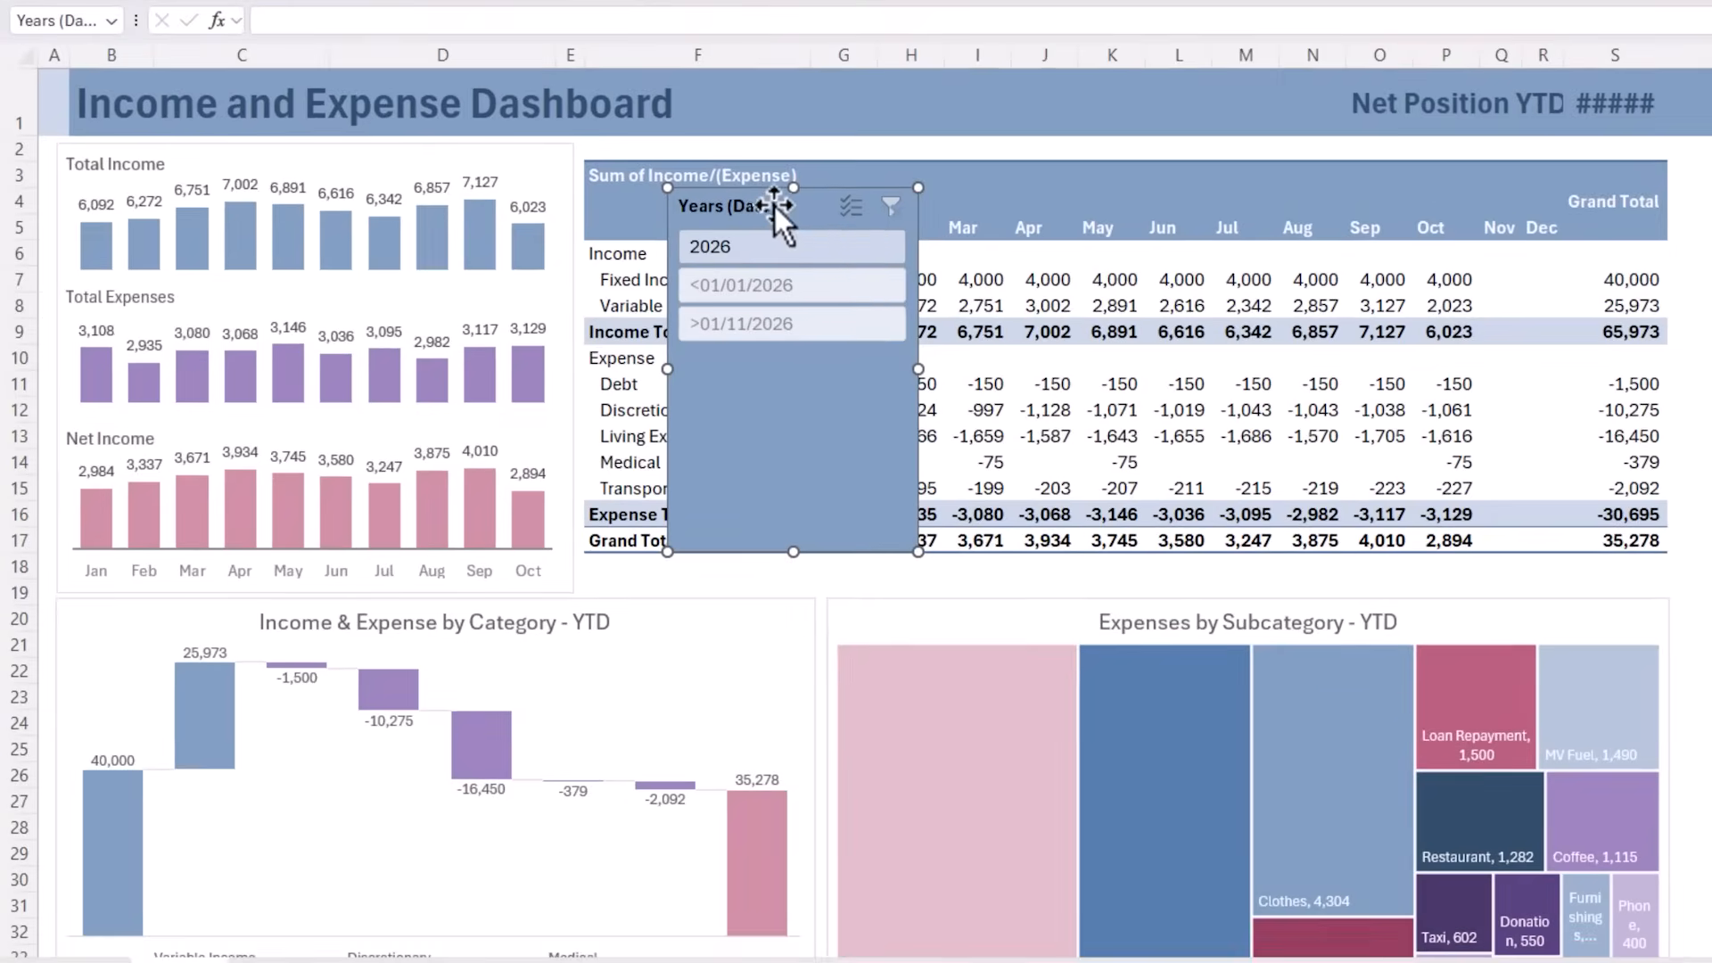
Set the Years (Date) slicer to hide items with no data and turn off its header
right_click(767, 337)
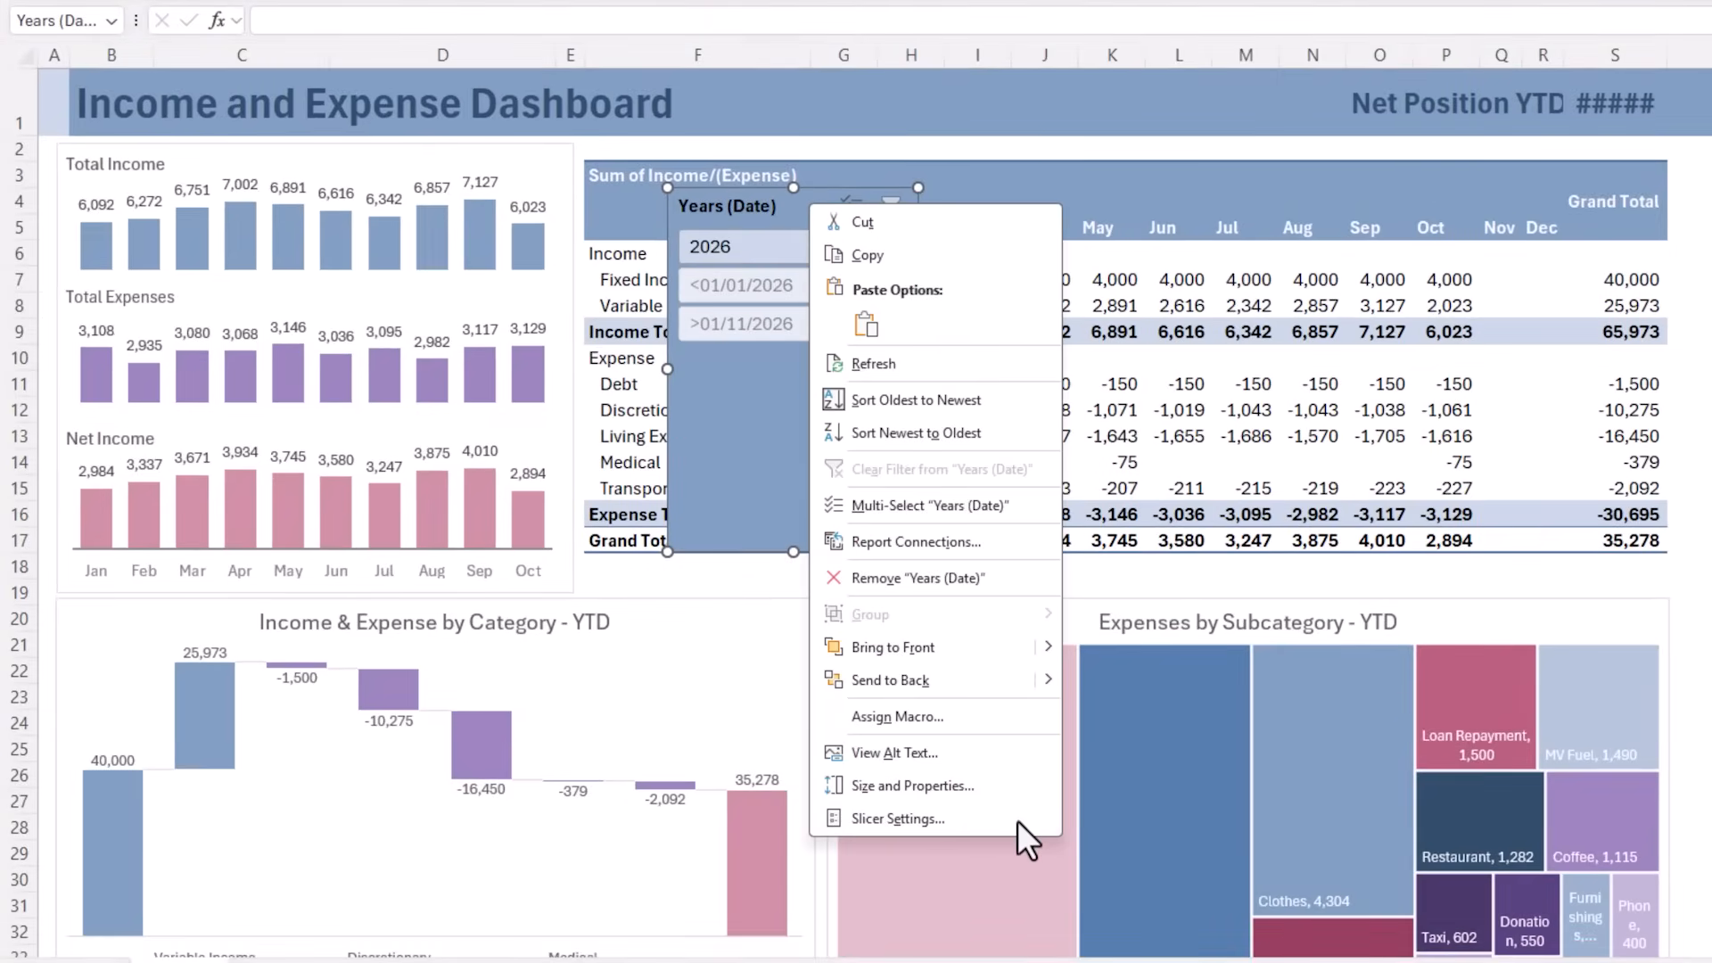
left_click(1018, 819)
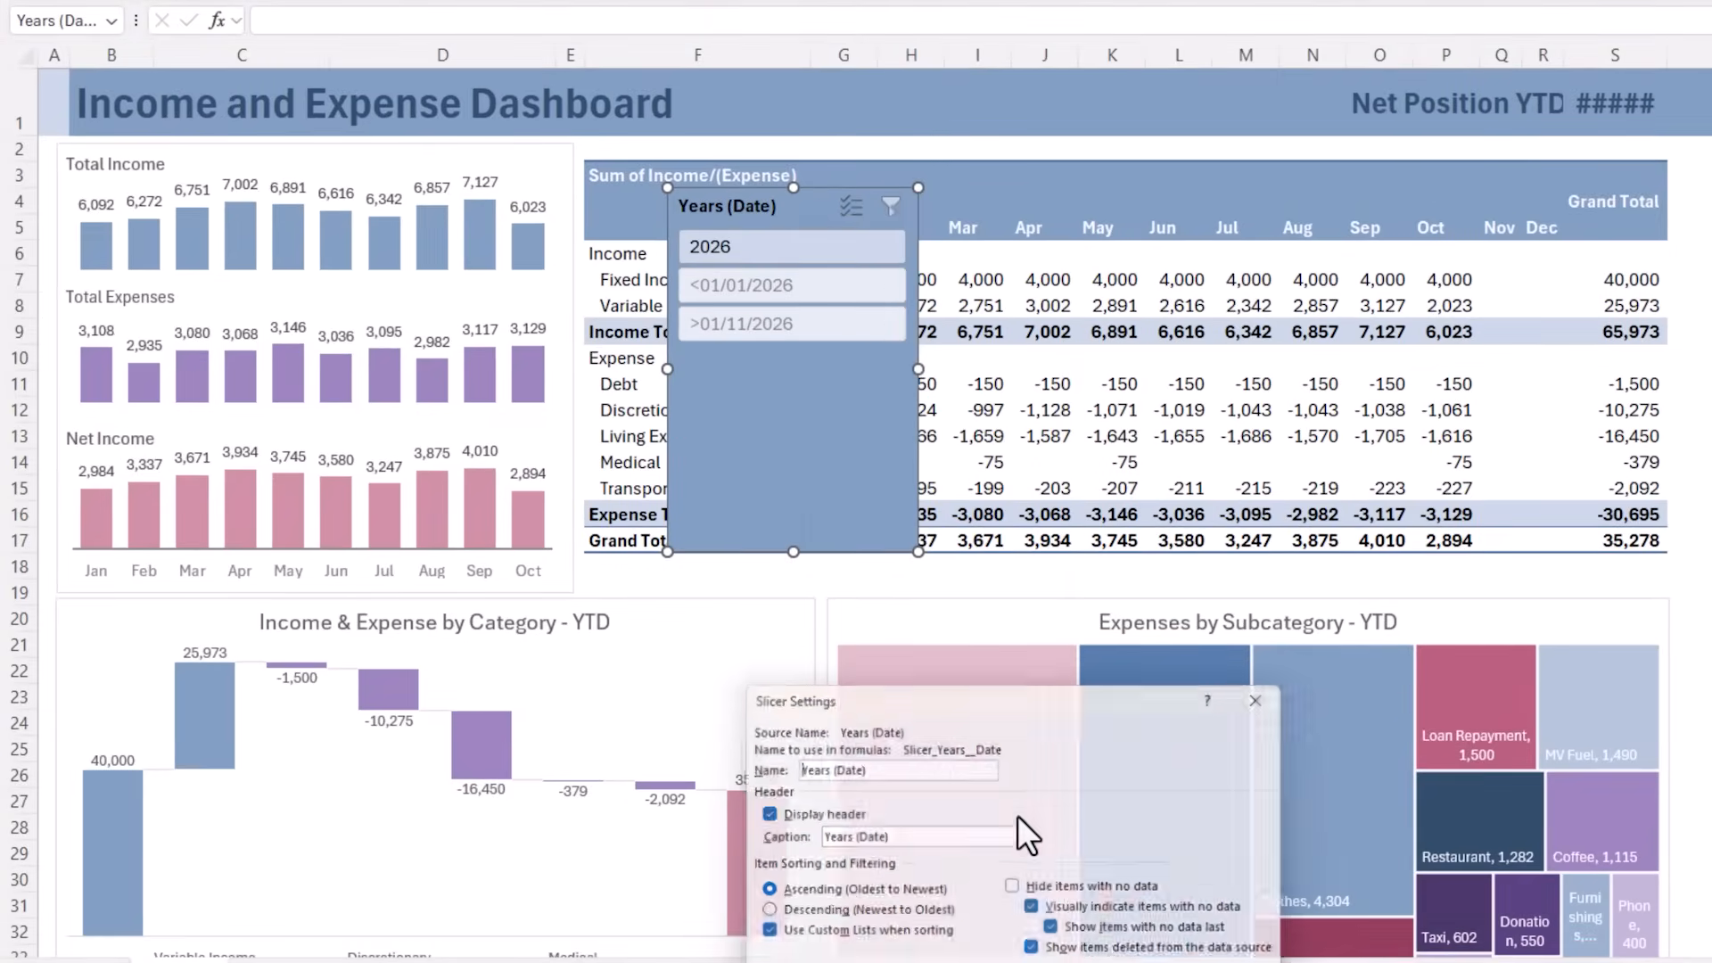
left_click_drag(1018, 701, 1236, 218)
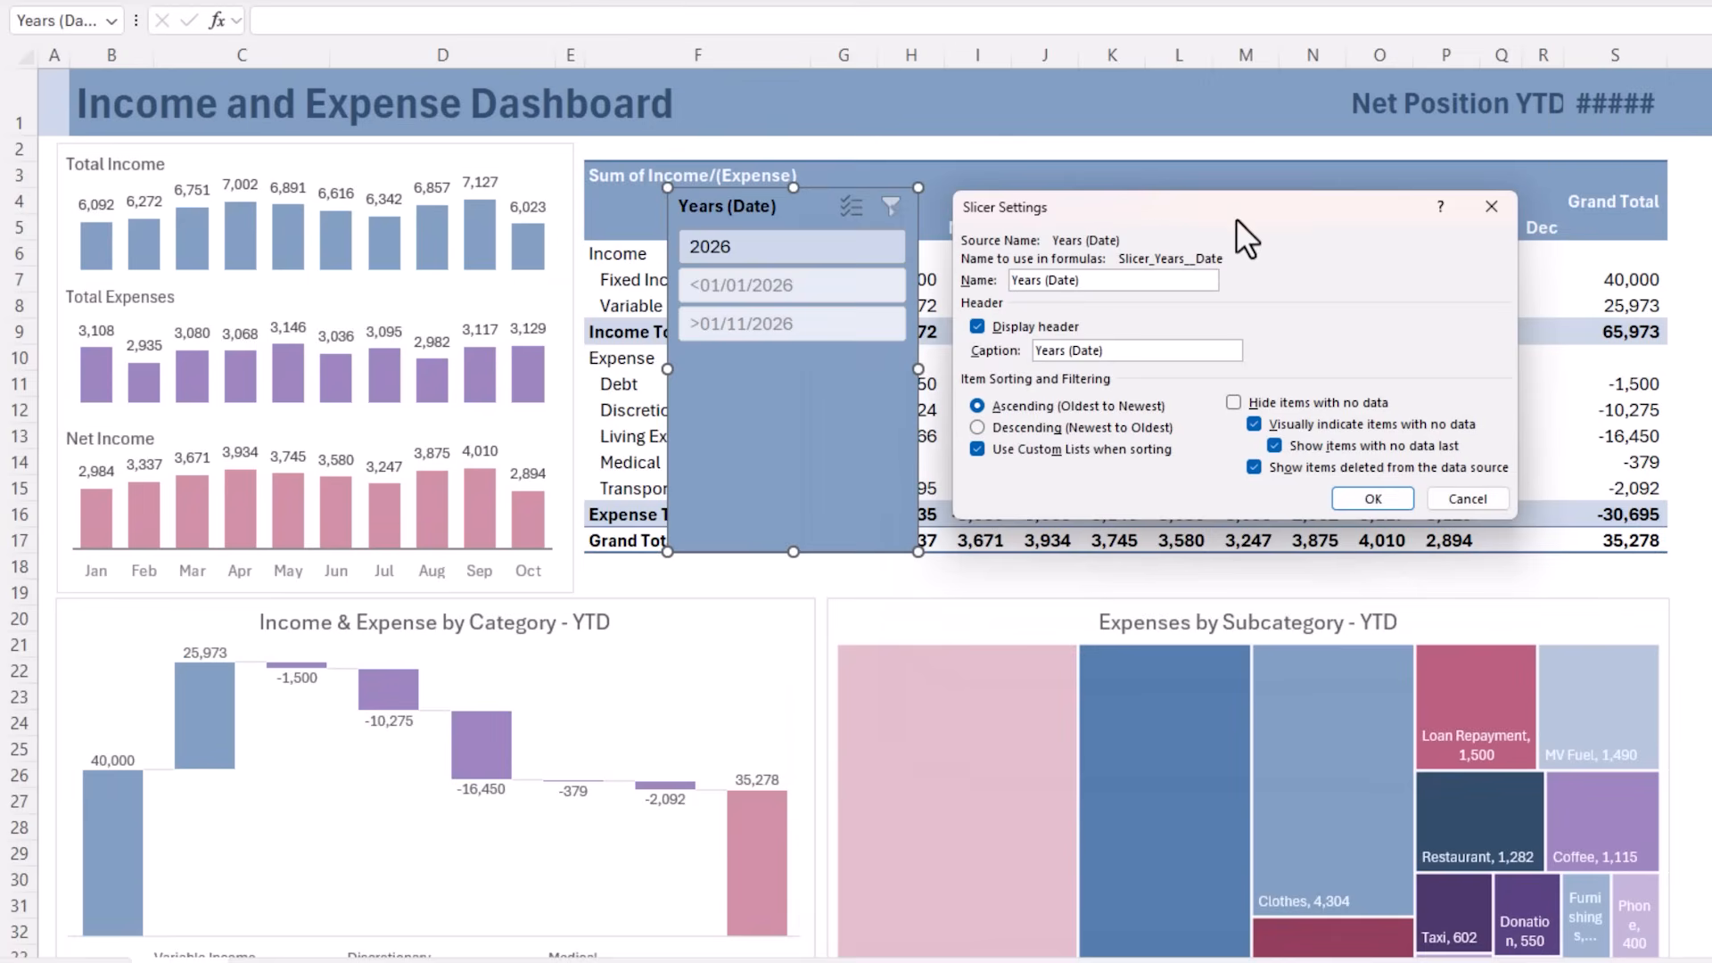
left_click(1233, 403)
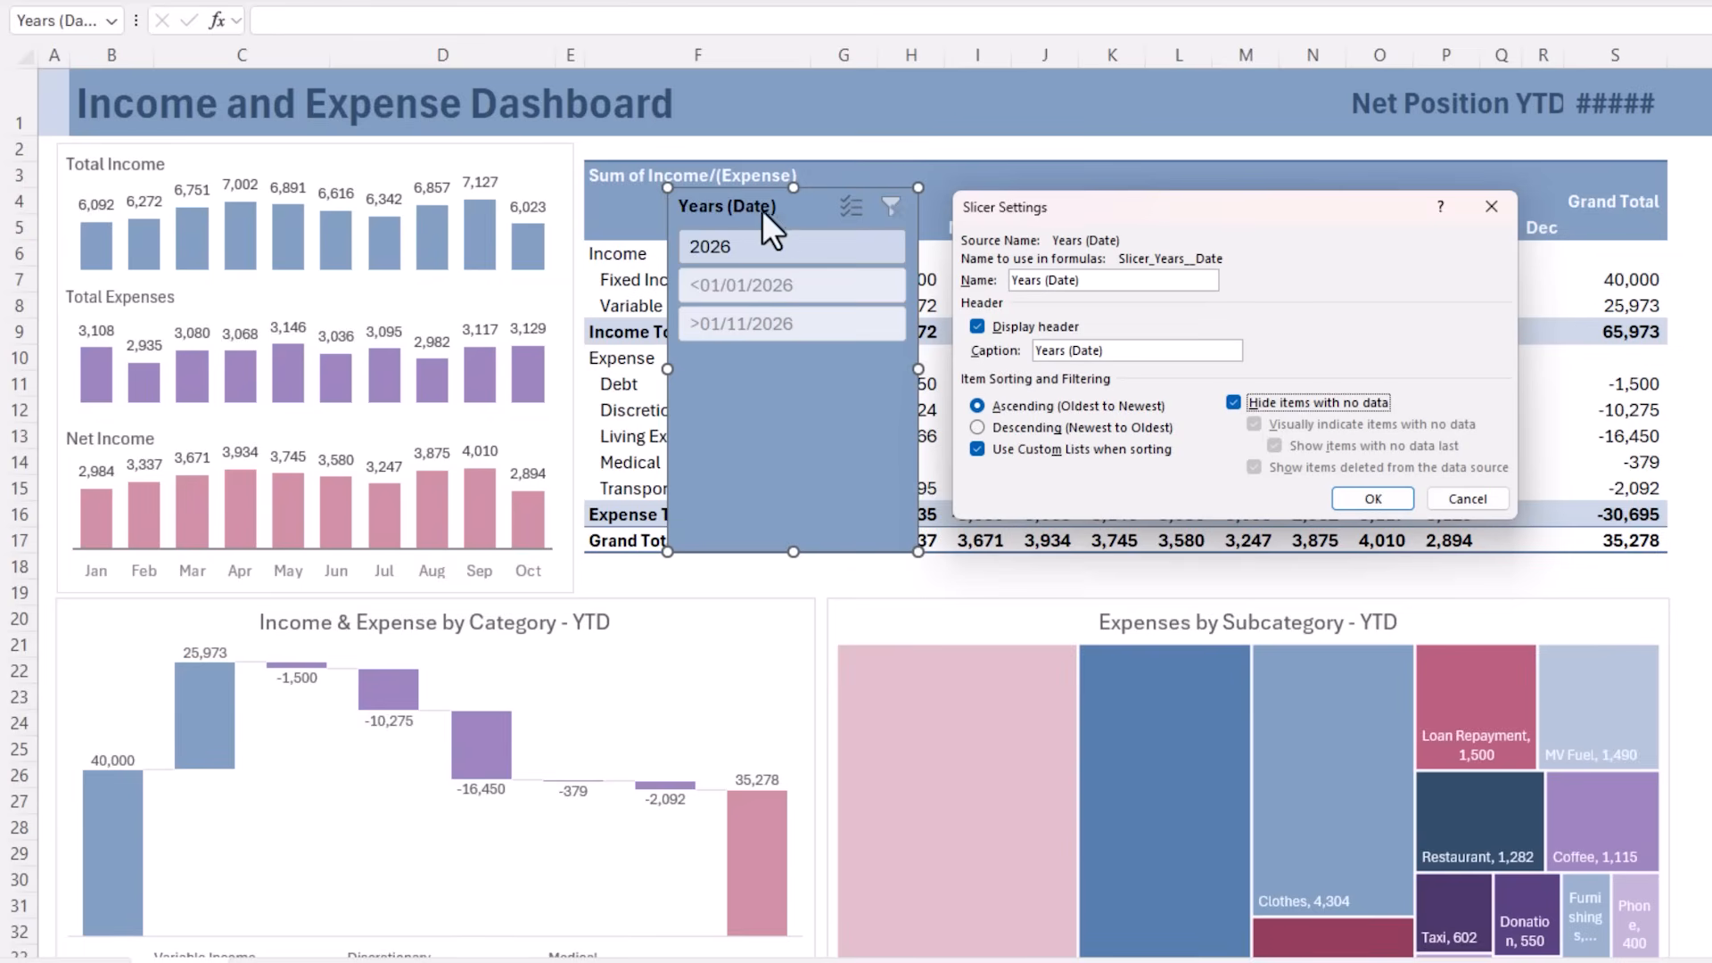
left_click(974, 324)
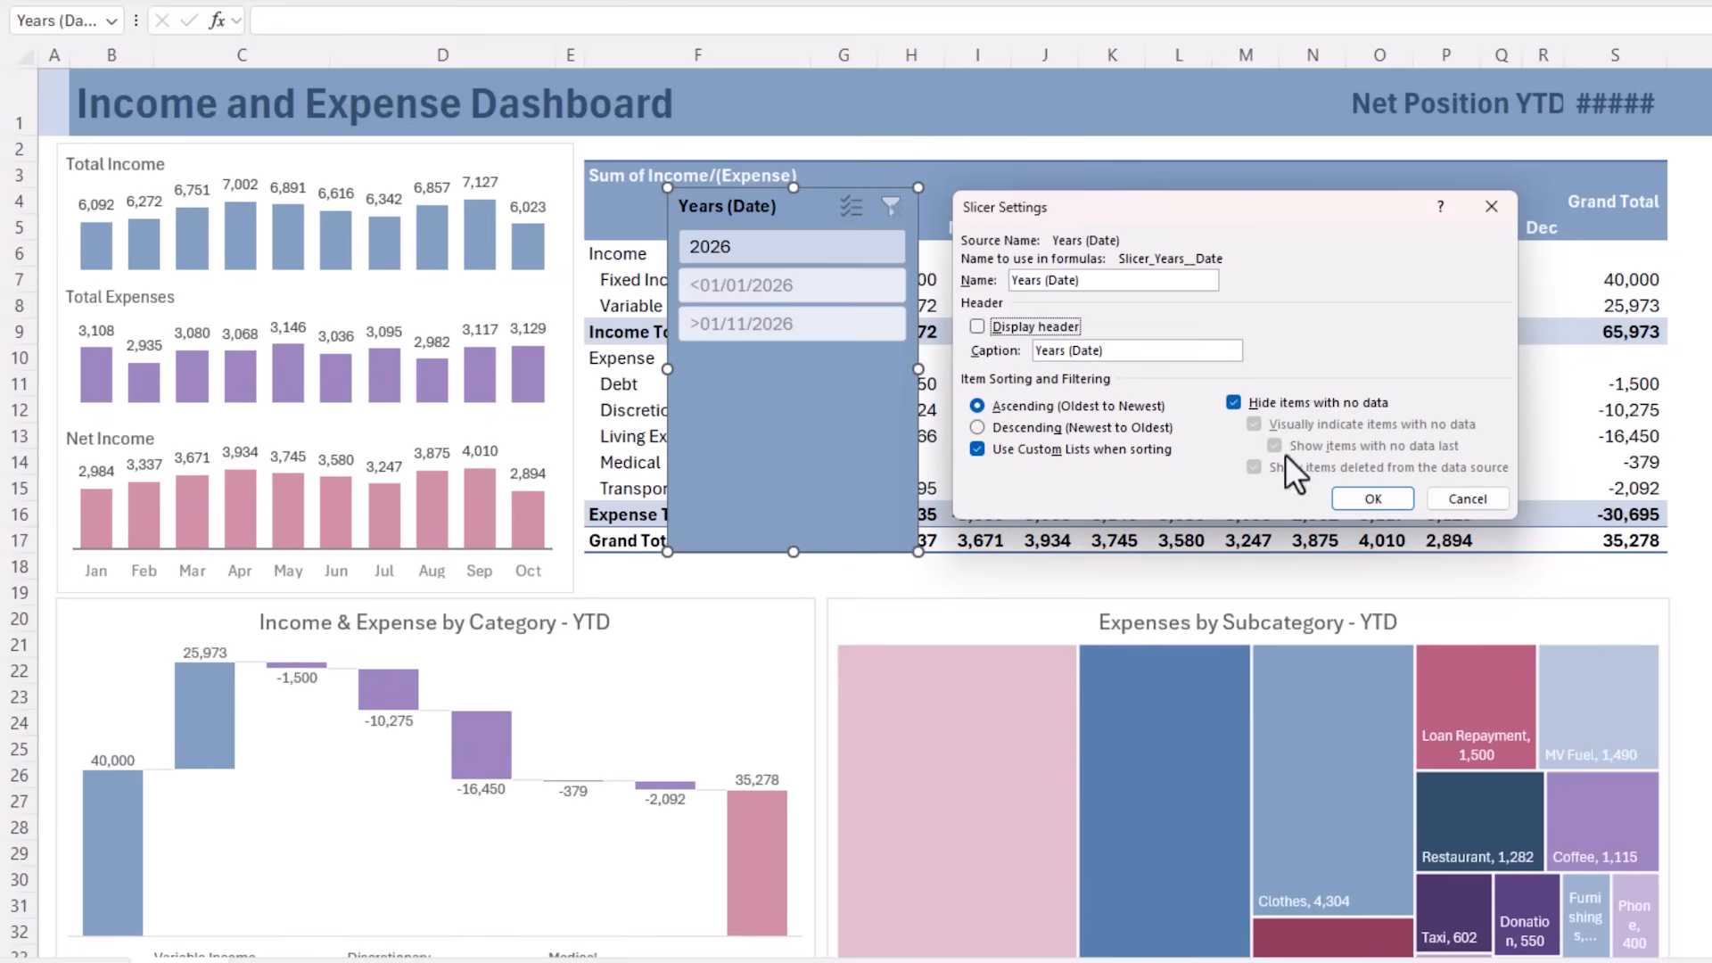
left_click(1398, 501)
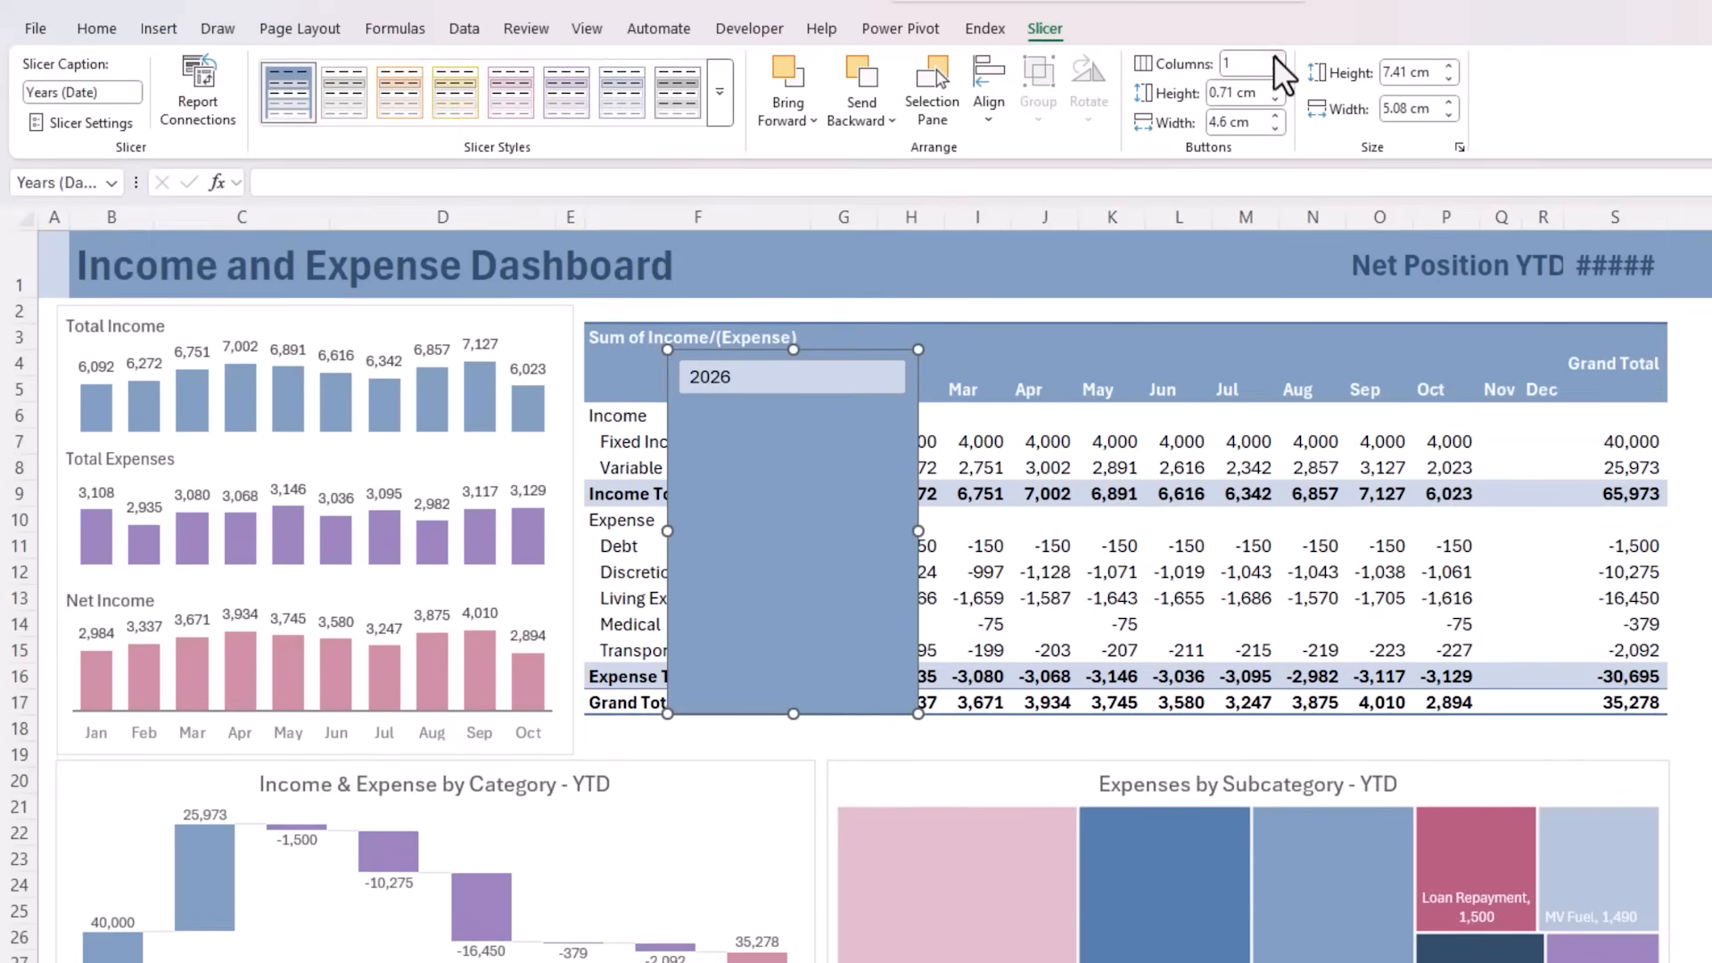
Set the slicer to 3 columns and shrink it to fit the PivotTable's blank header area in F4:F5
left_click(1275, 58)
left_click(1275, 58)
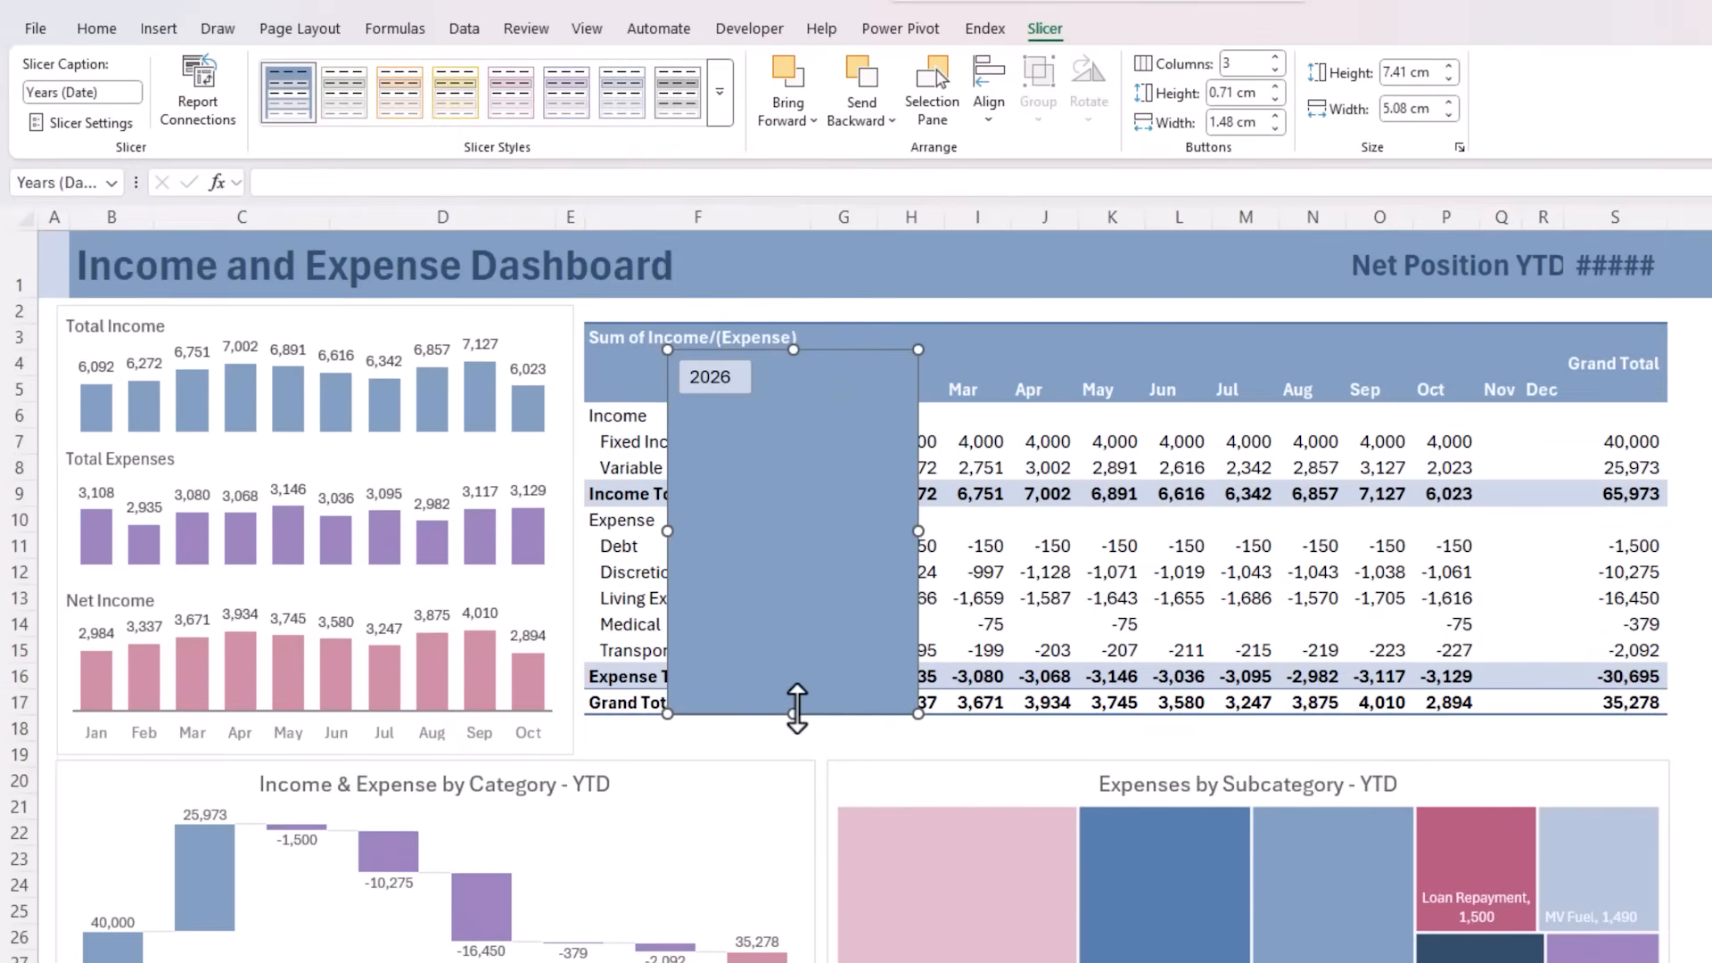
left_click_drag(785, 513, 809, 372)
left_click(1312, 312)
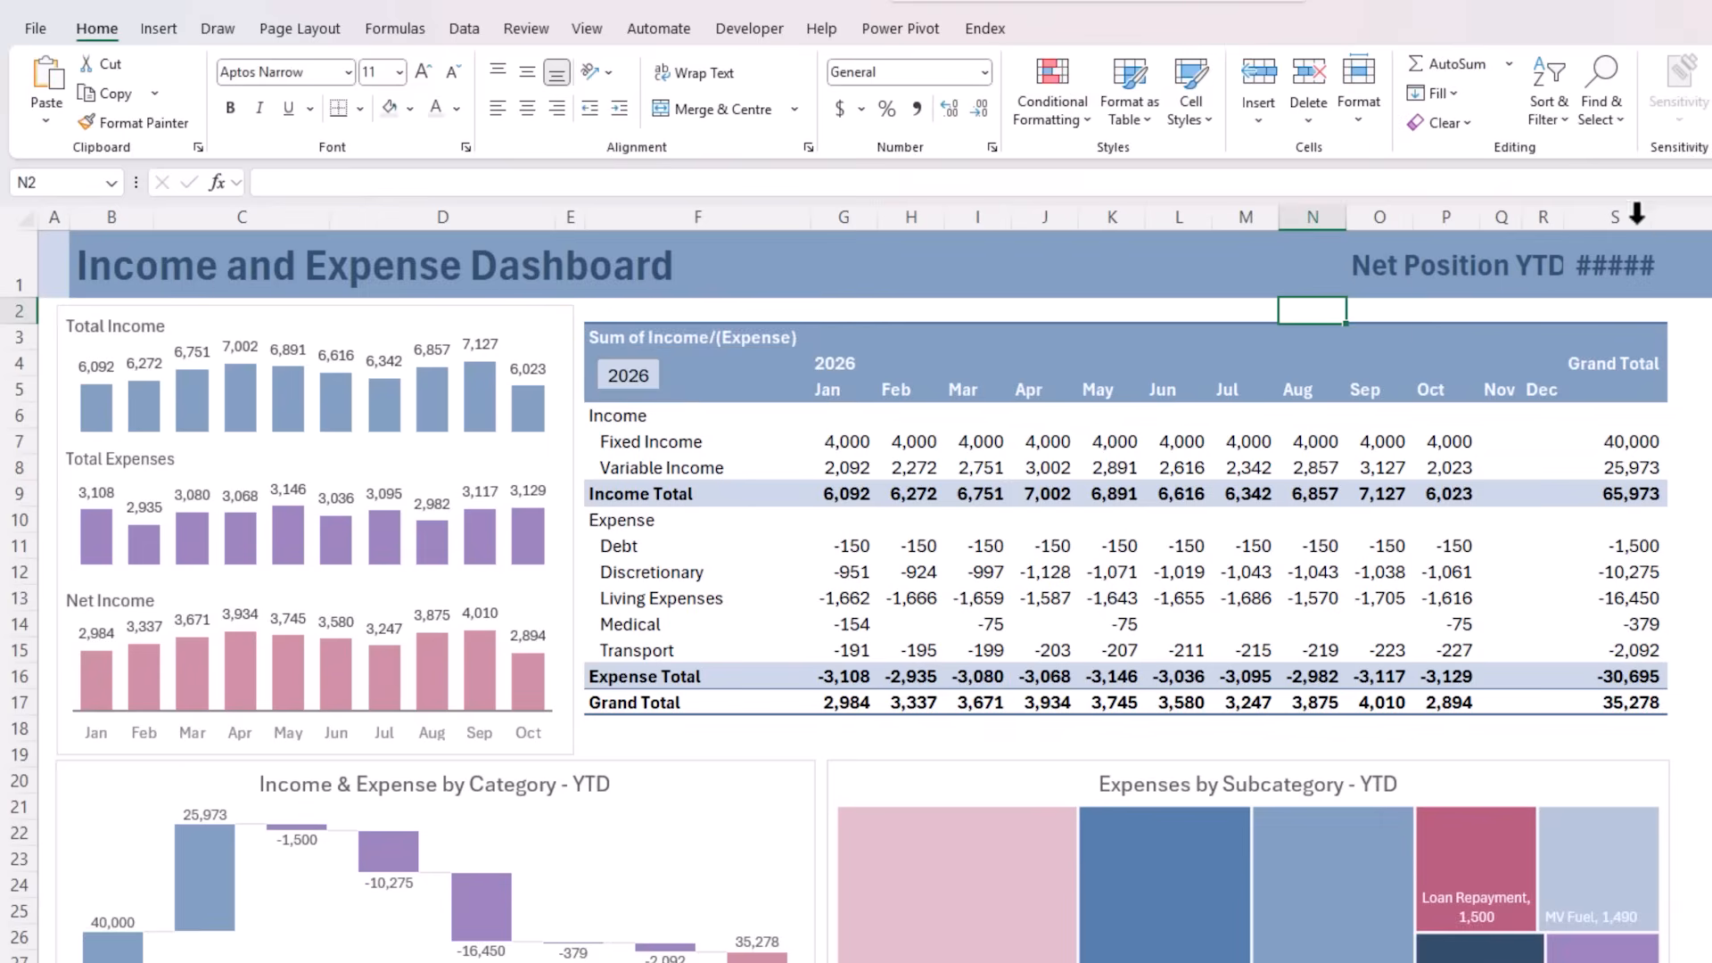
Autofit column S to the net position figure and widen columns Q and R for the Nov and Dec months
double_click(1666, 216)
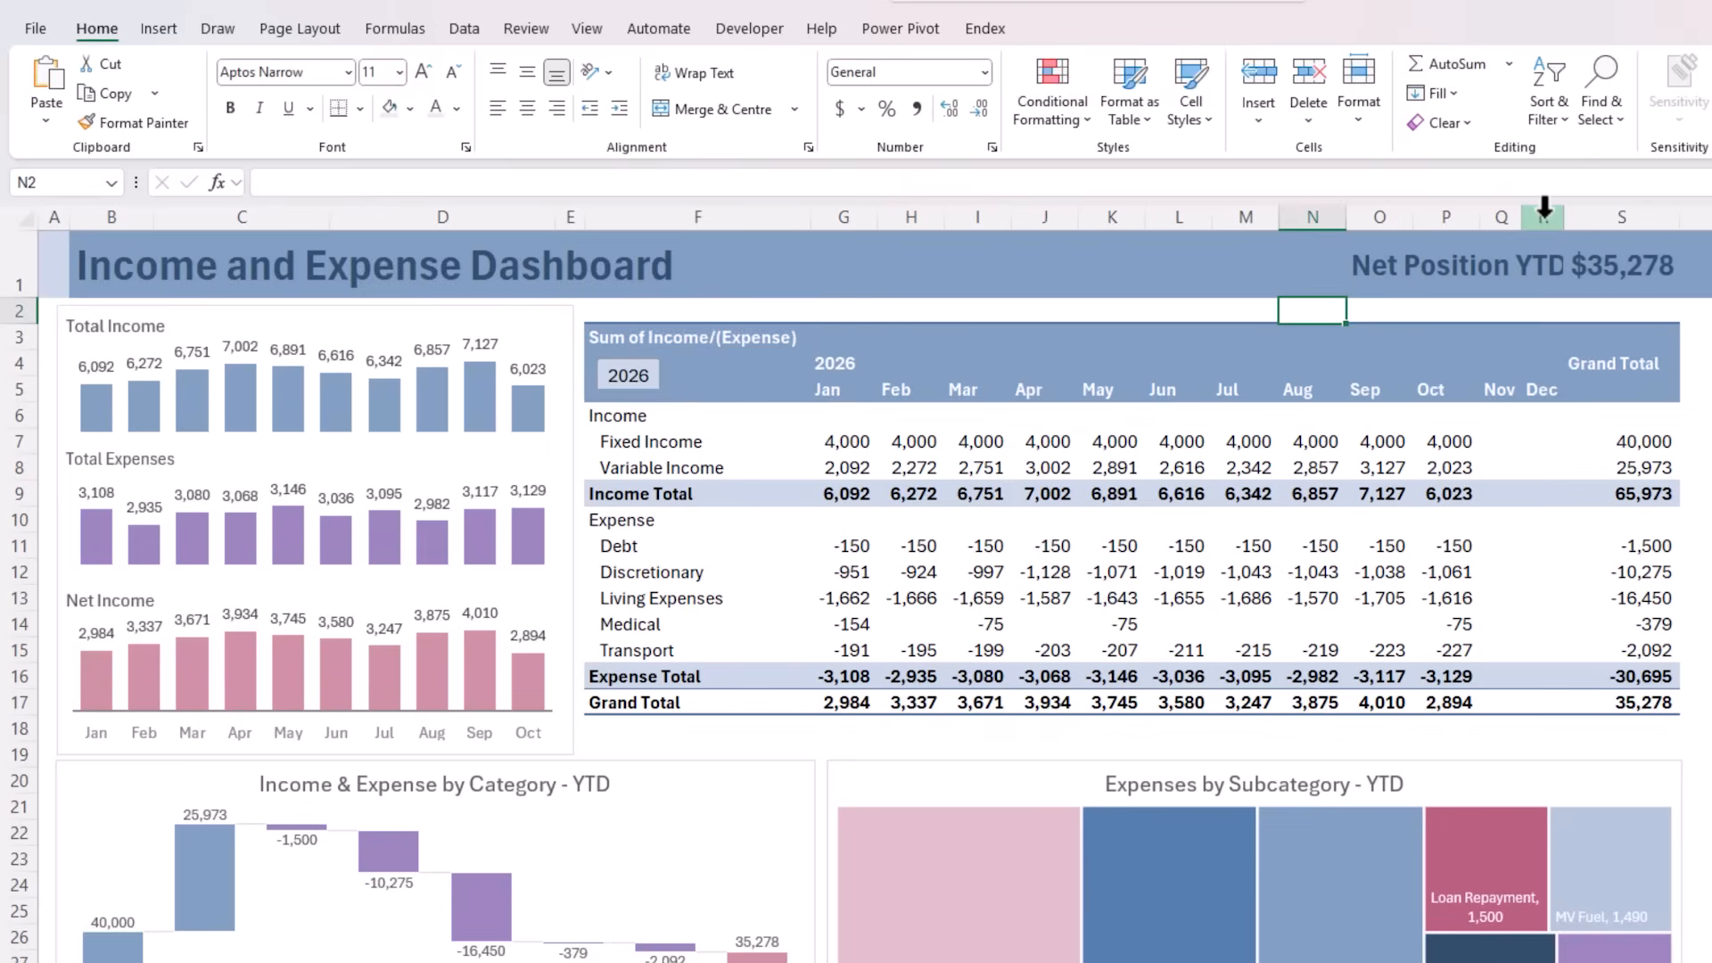
mouse_move(1544, 209)
left_mouse_down()
mouse_move(1521, 210)
mouse_move(1543, 220)
left_mouse_up()
left_click(1373, 443)
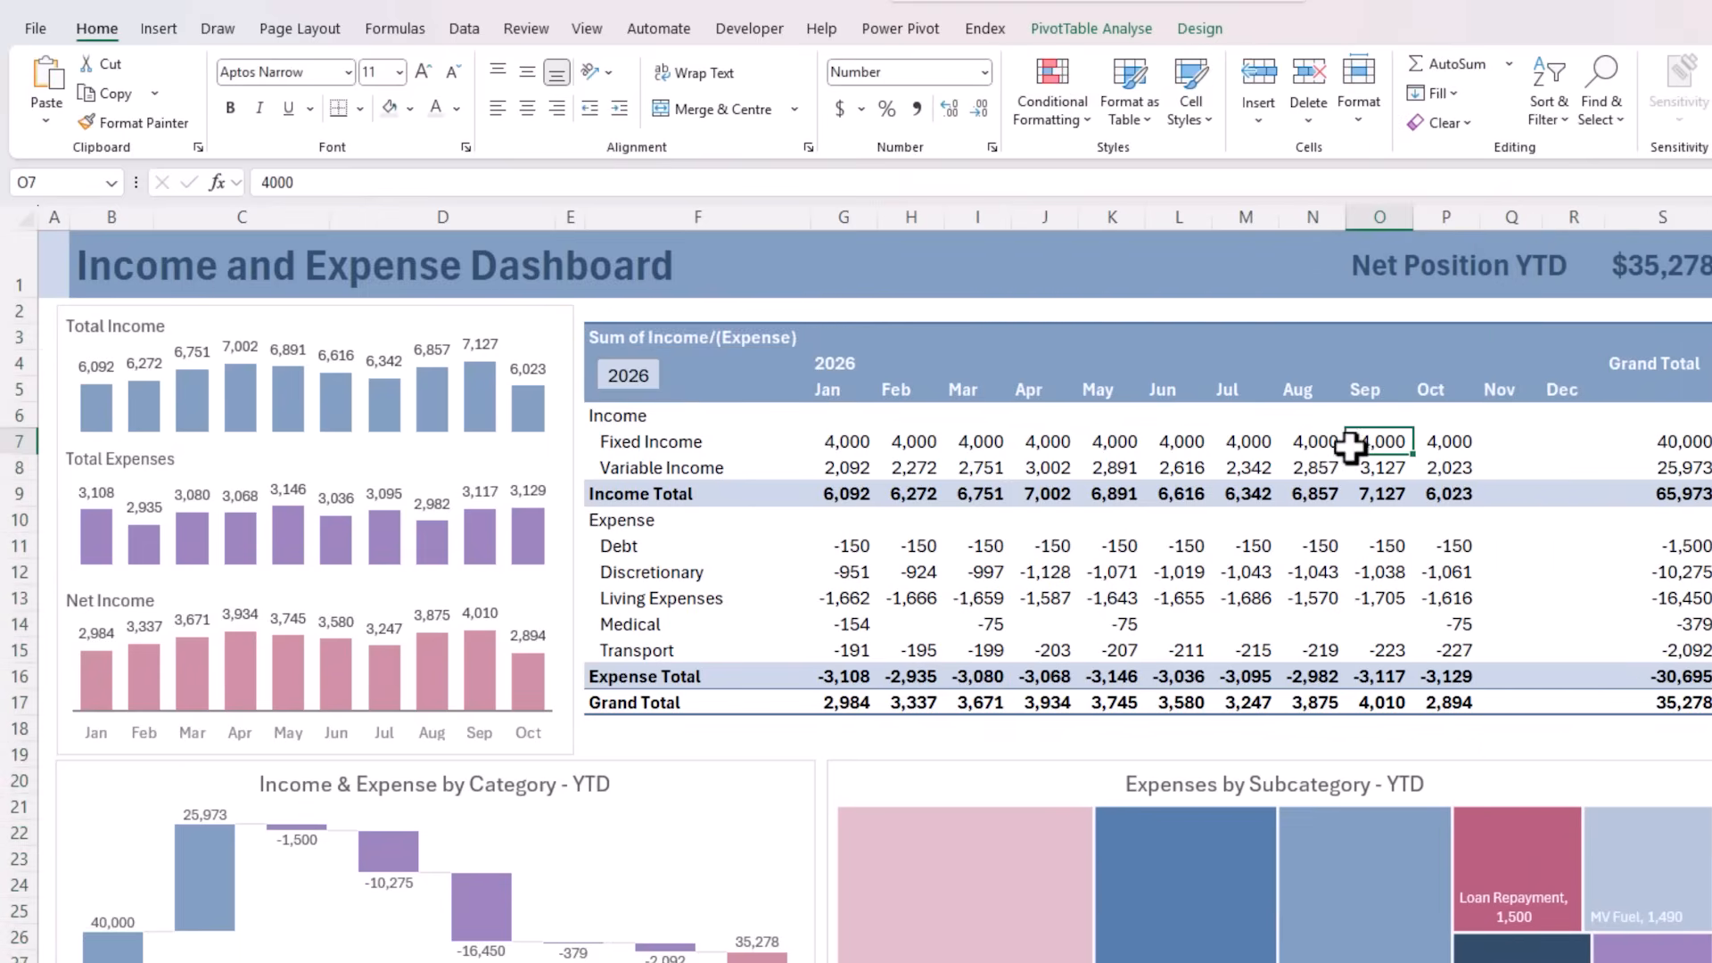
Turn off auto-fitting of column widths on update in the monthly PivotTable's options
right_click(1199, 443)
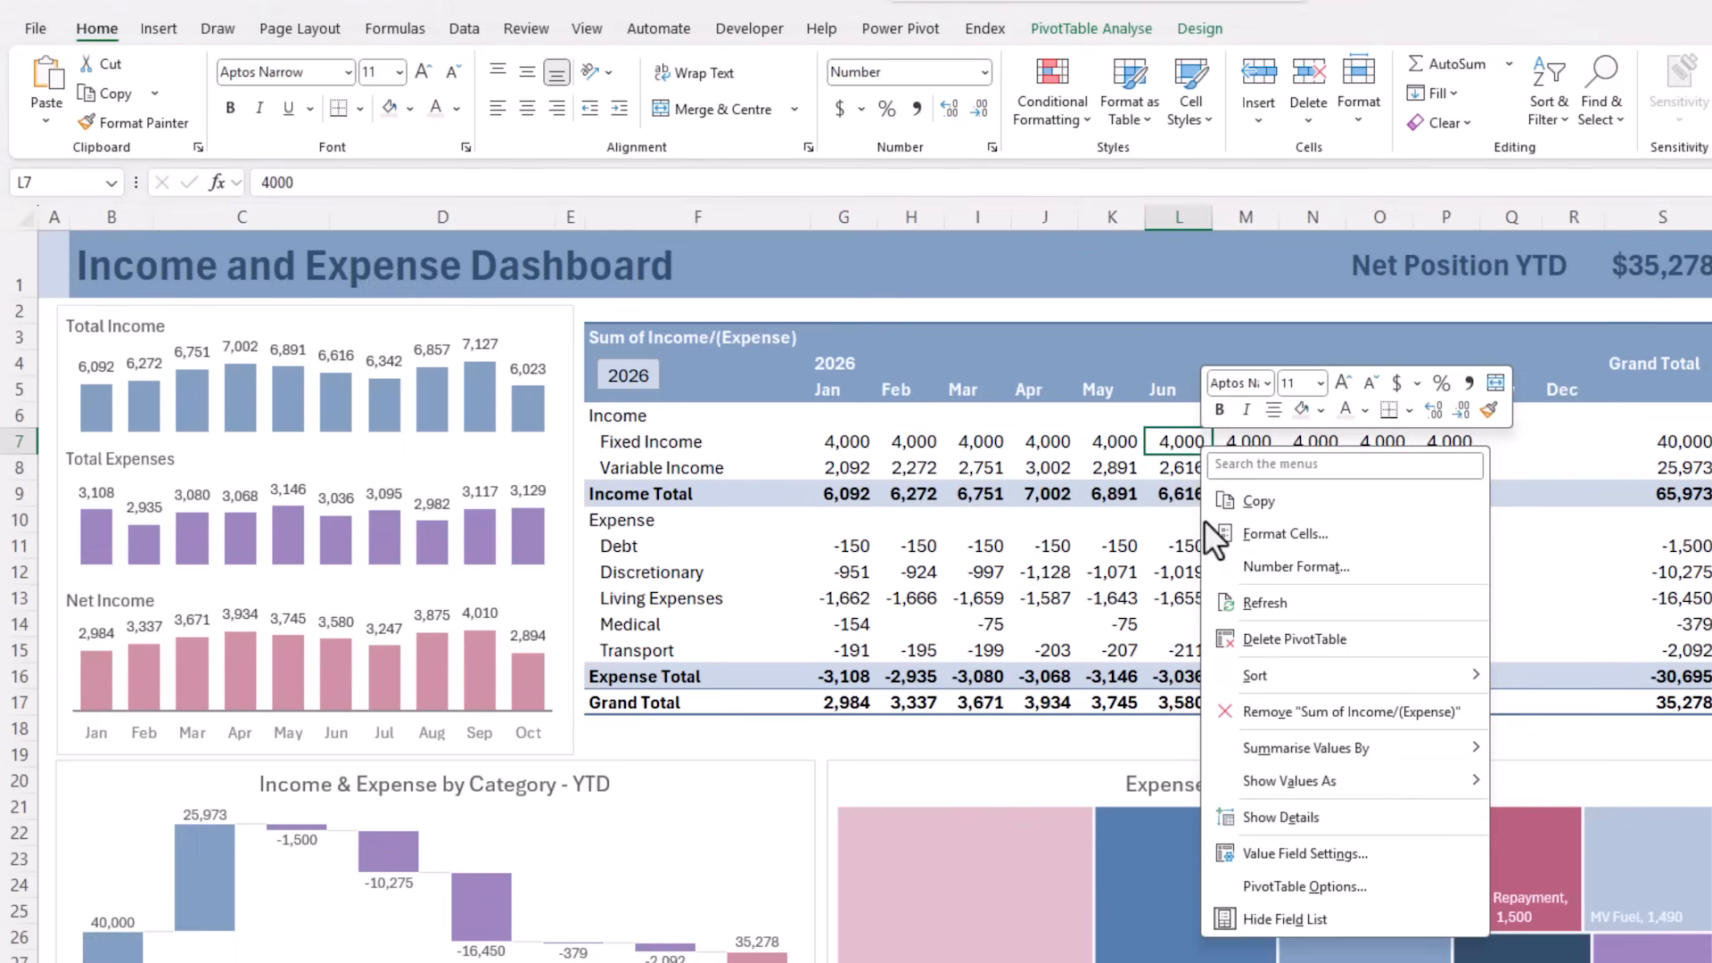
left_click(1223, 890)
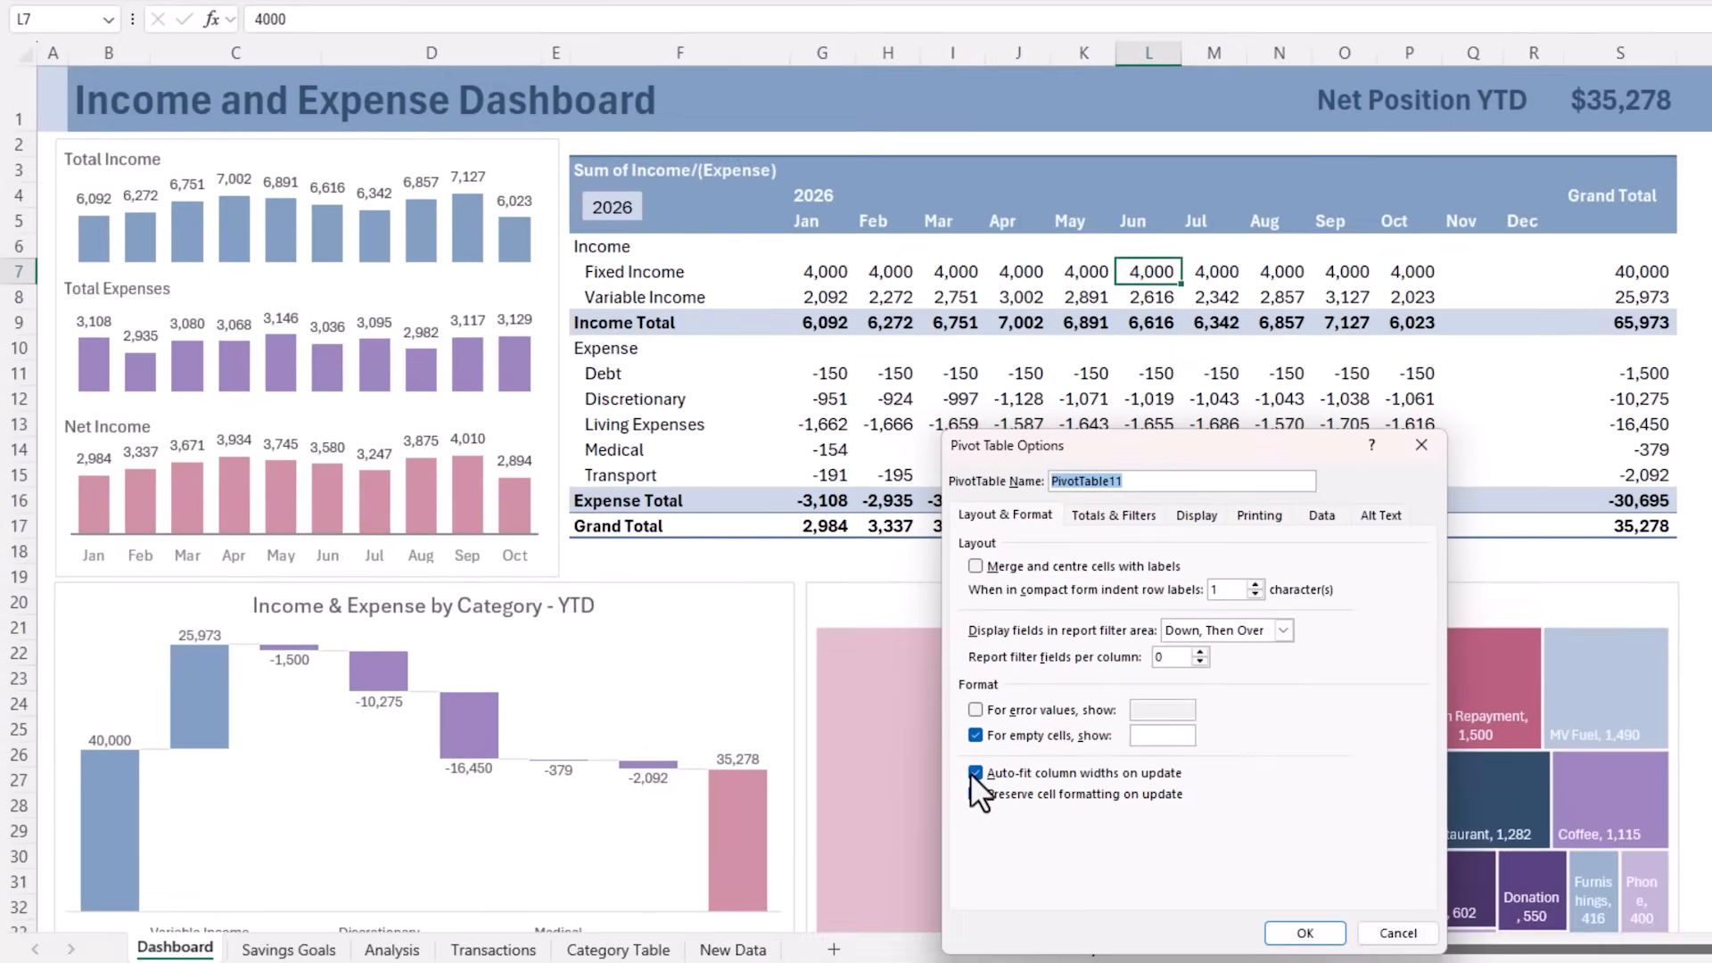
left_click(976, 772)
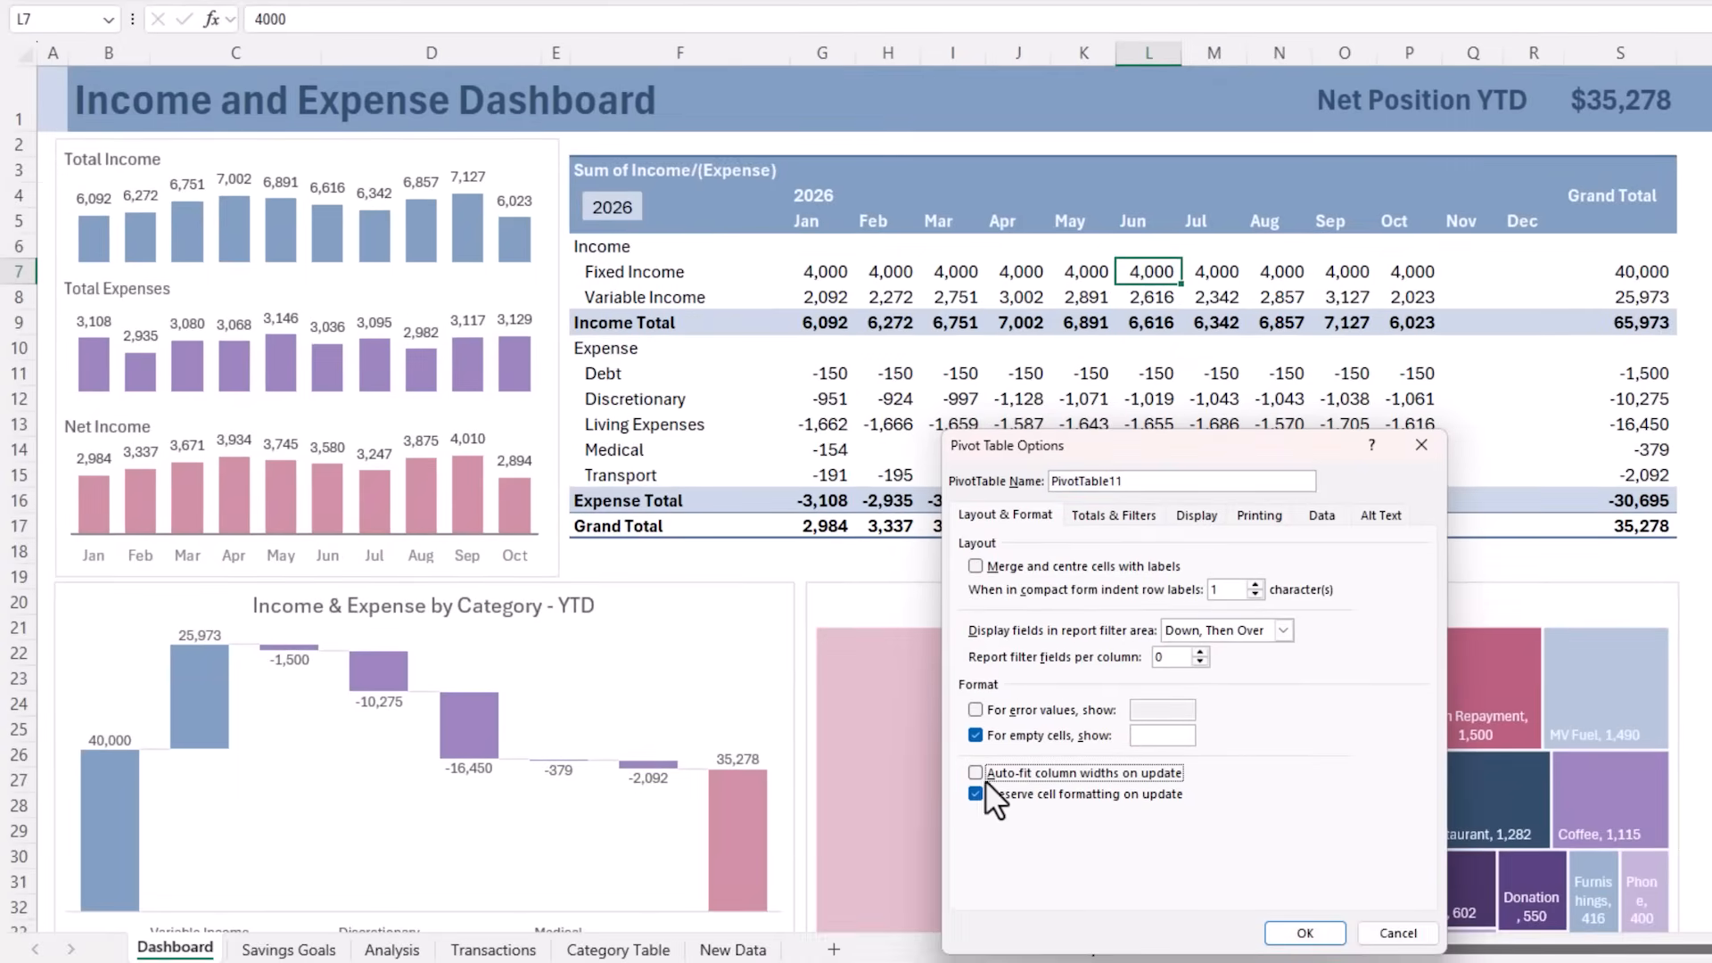
left_click(1306, 932)
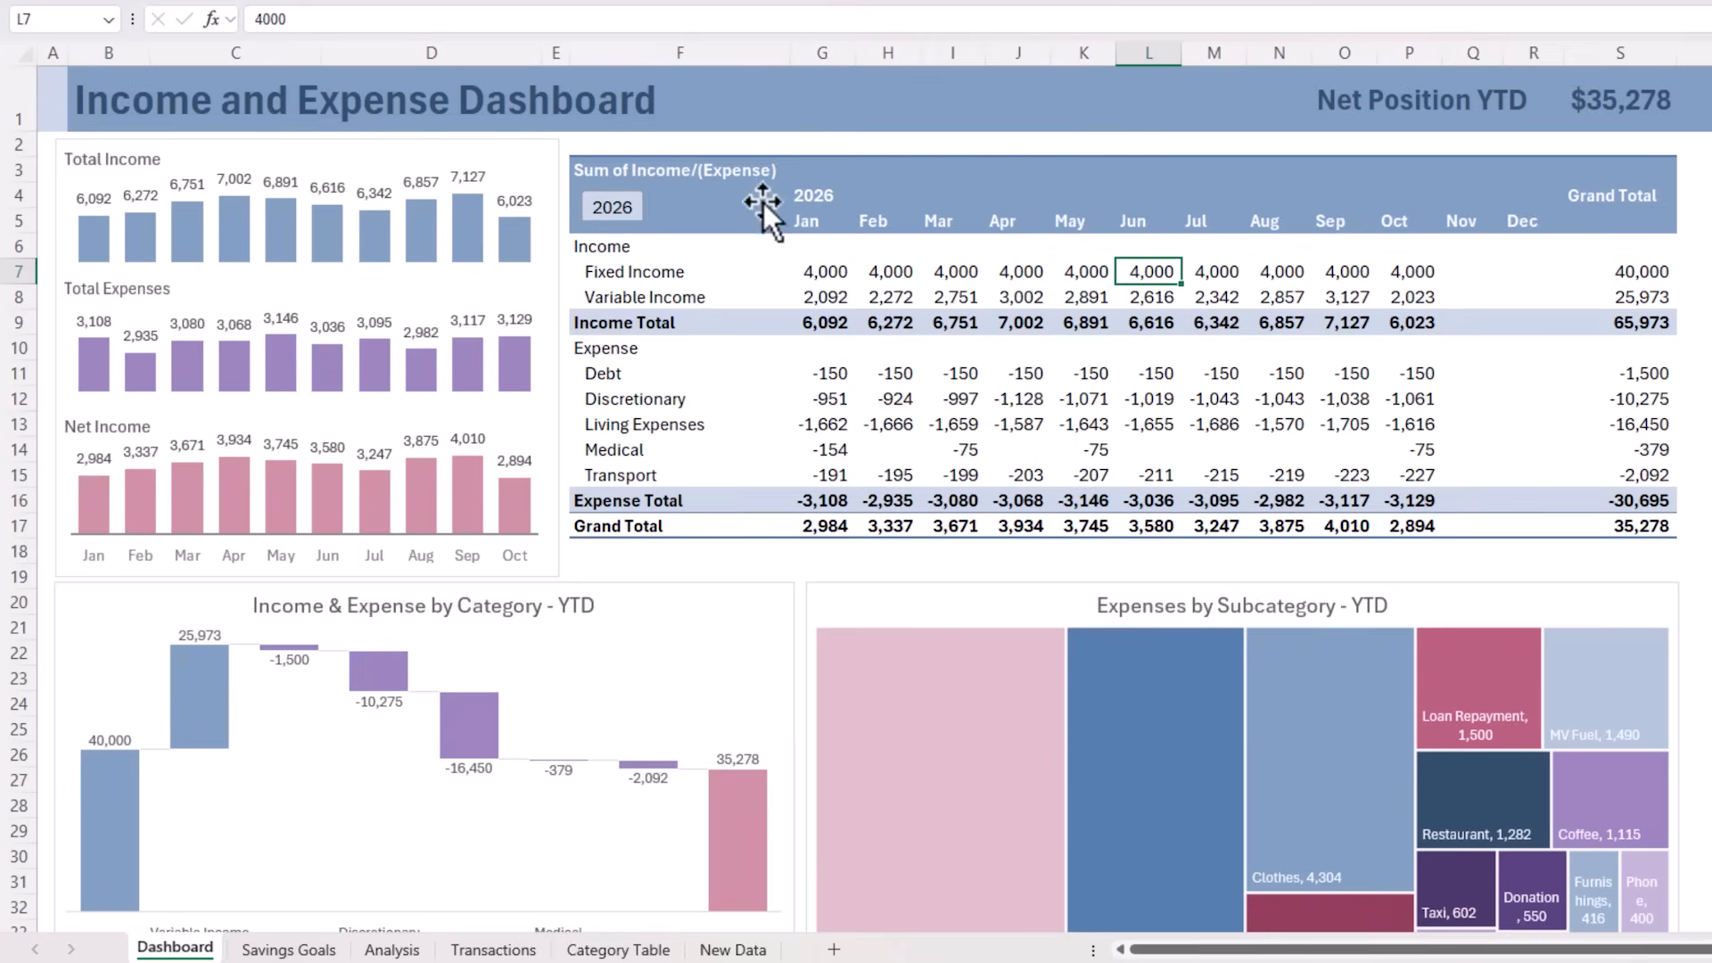
left_click(863, 177)
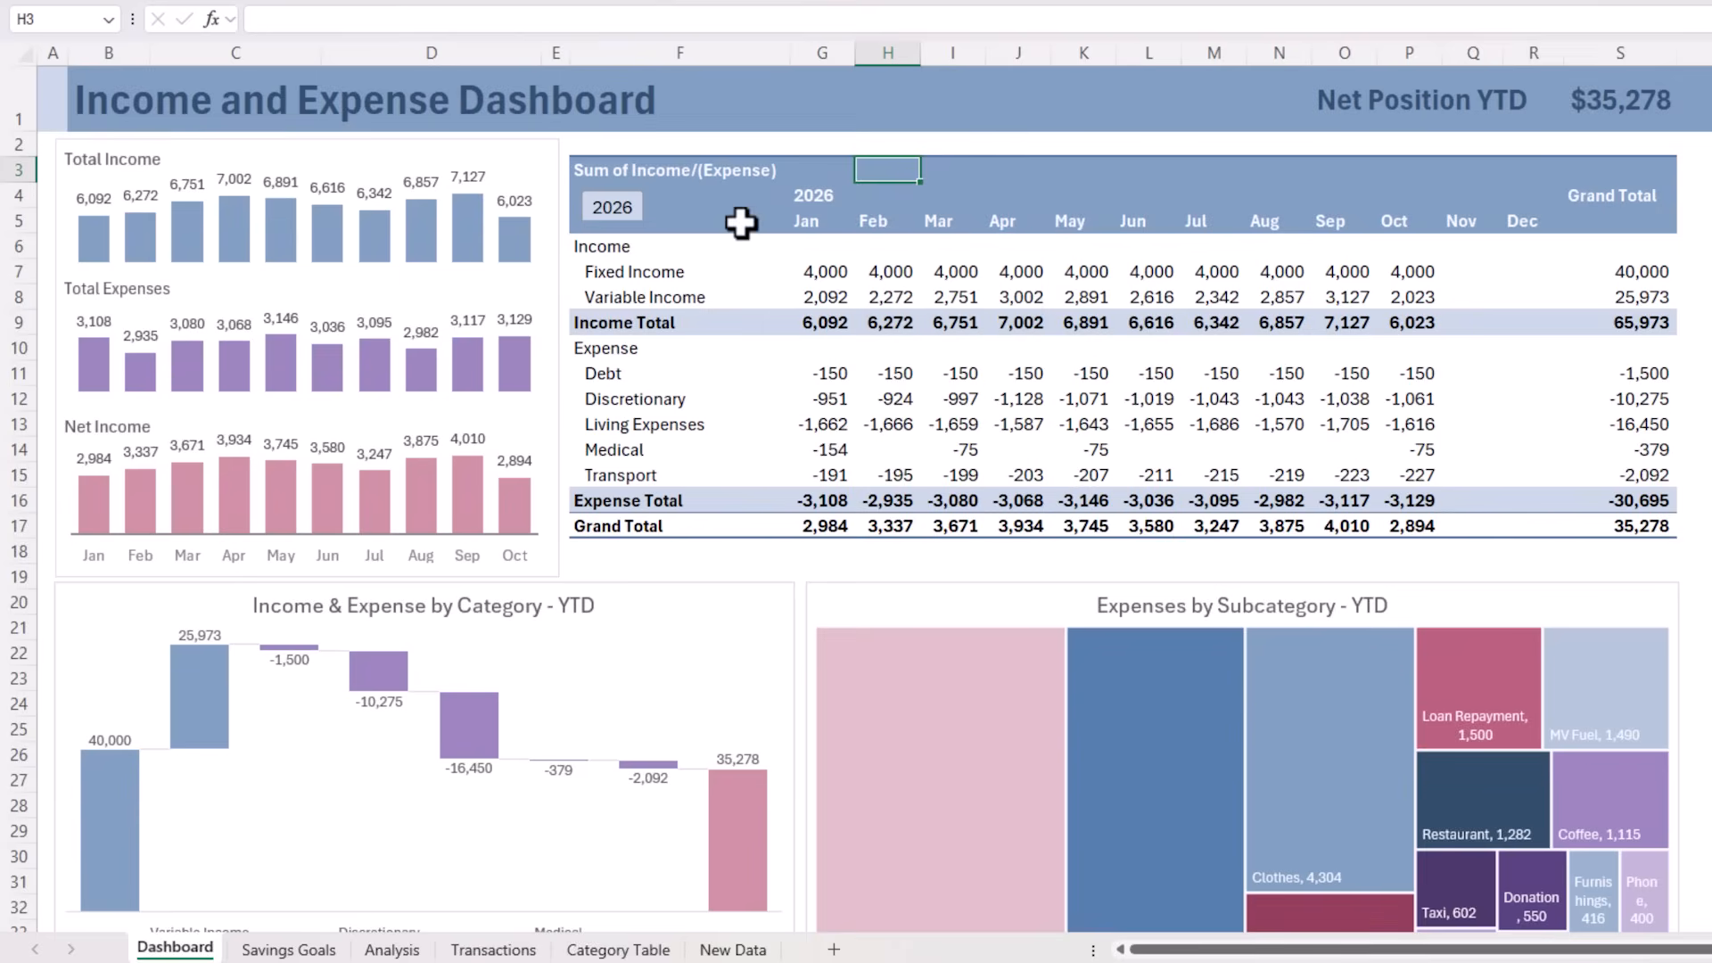
Connect the Years (Date) slicer to PivotTable8, PivotTable9, PivotTable10, PivotTable13 and PivotTable14 on the Analysis sheet, and deselect it
mouse_move(1004, 772)
right_click(628, 189)
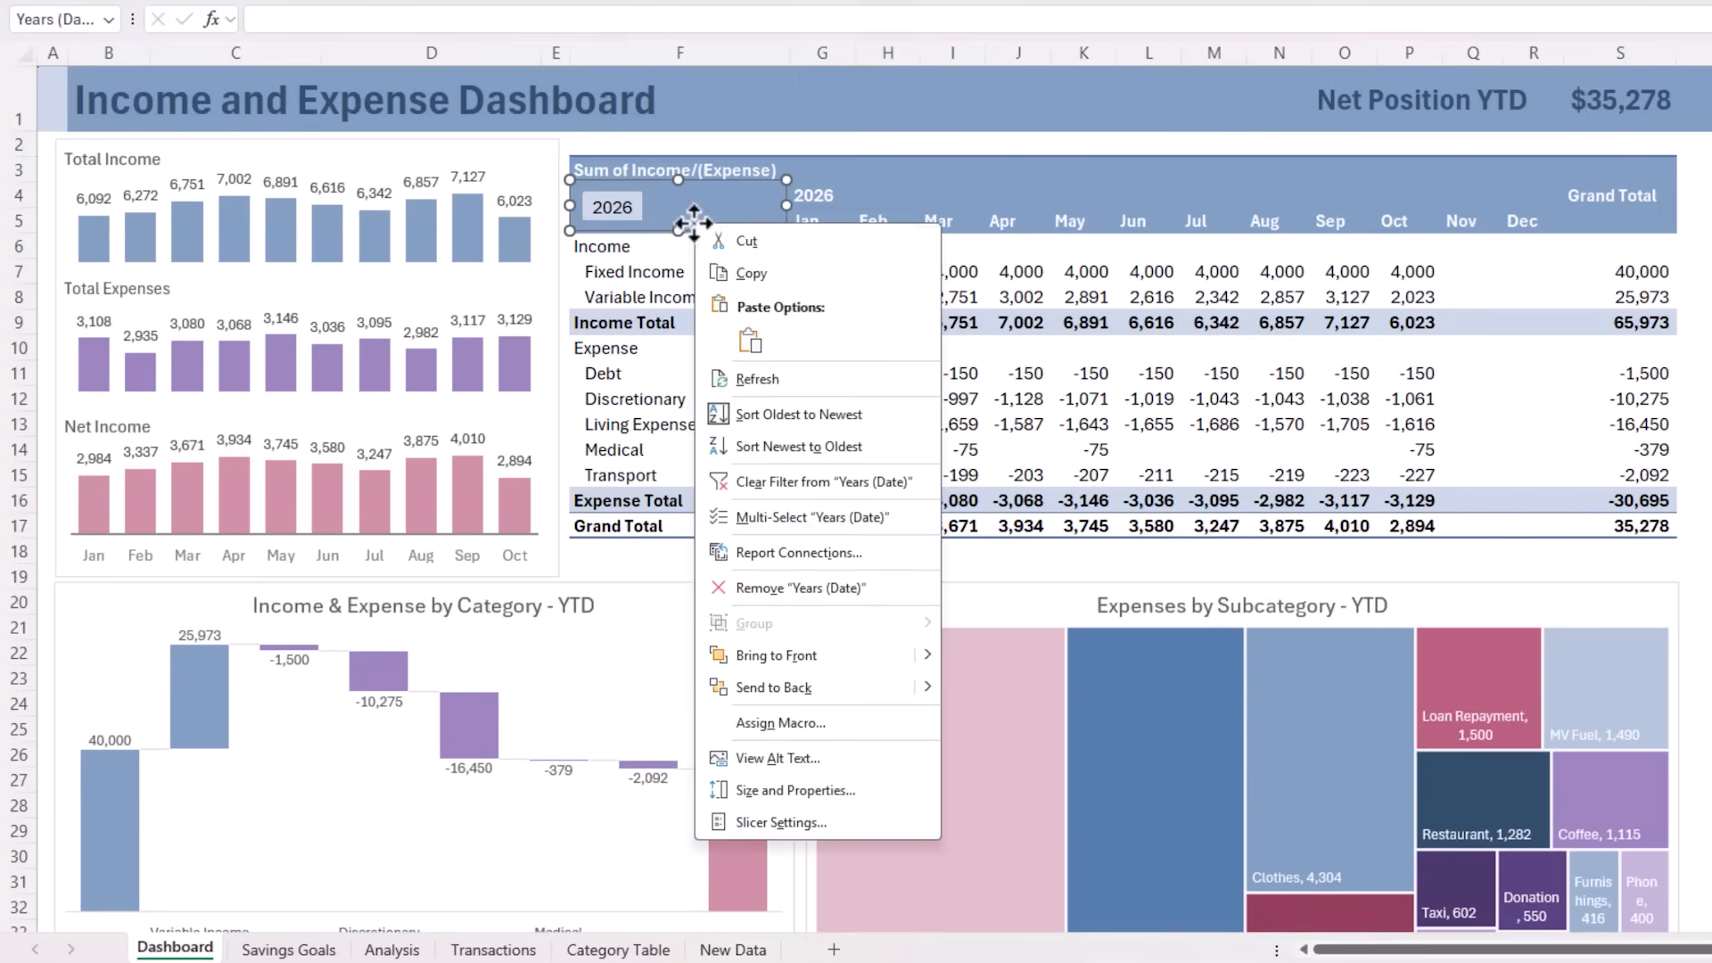
left_click(776, 553)
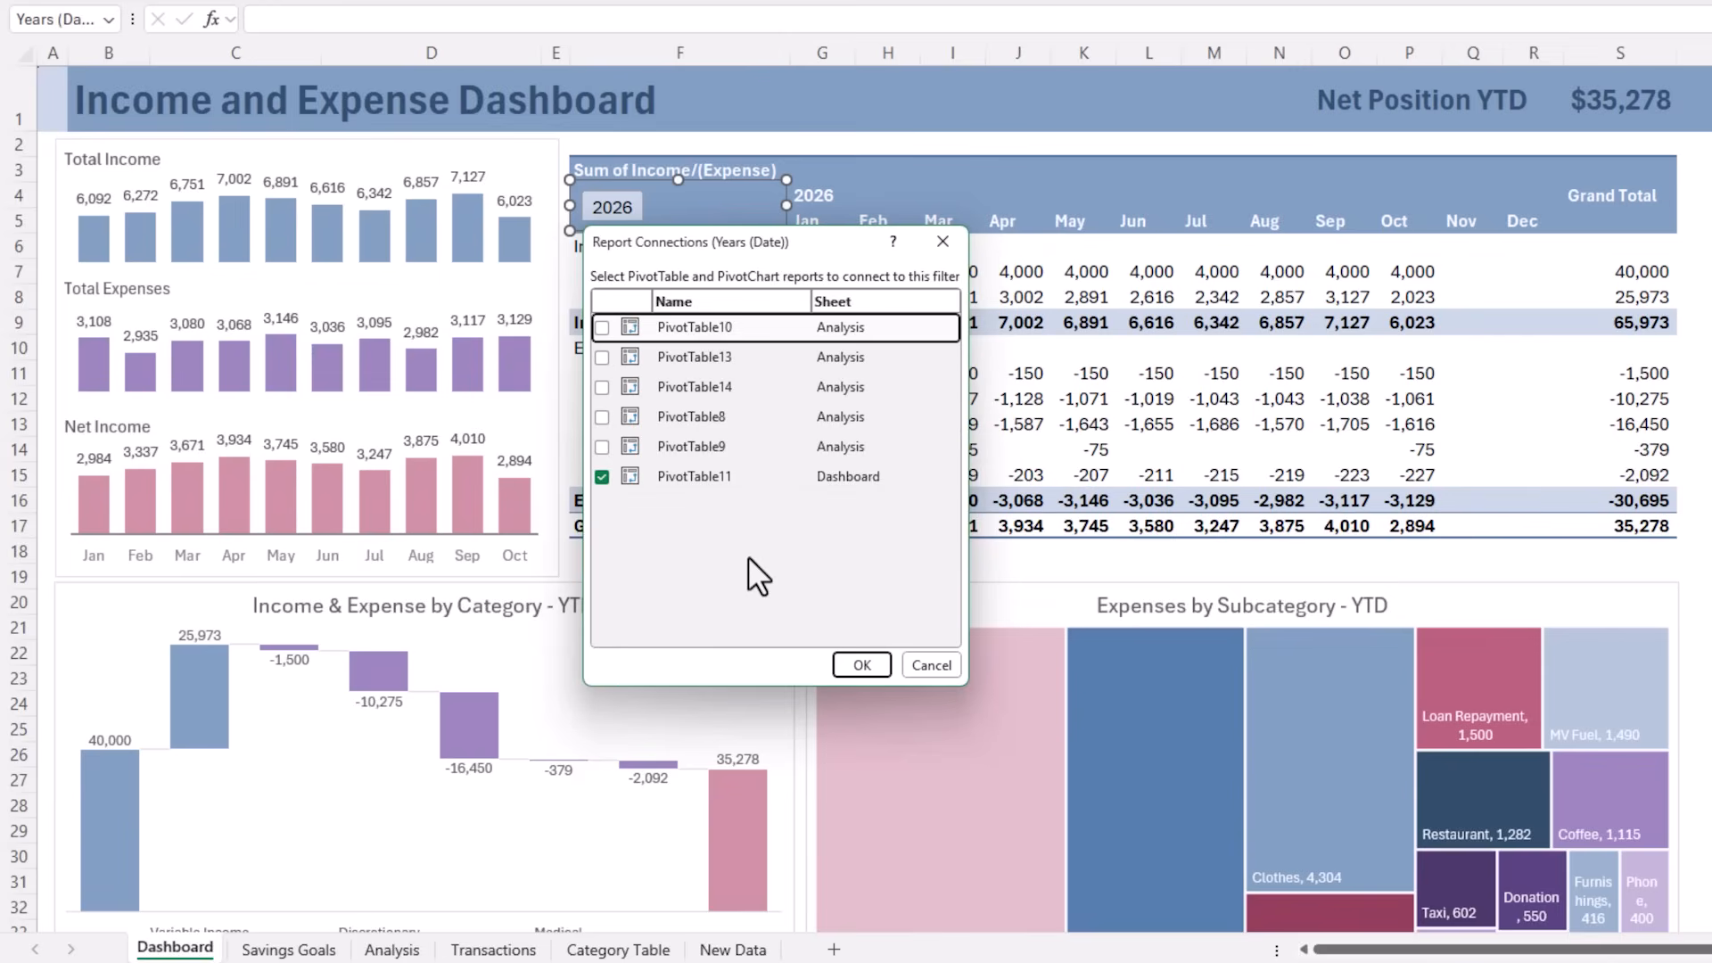
left_click(602, 447)
left_click(604, 417)
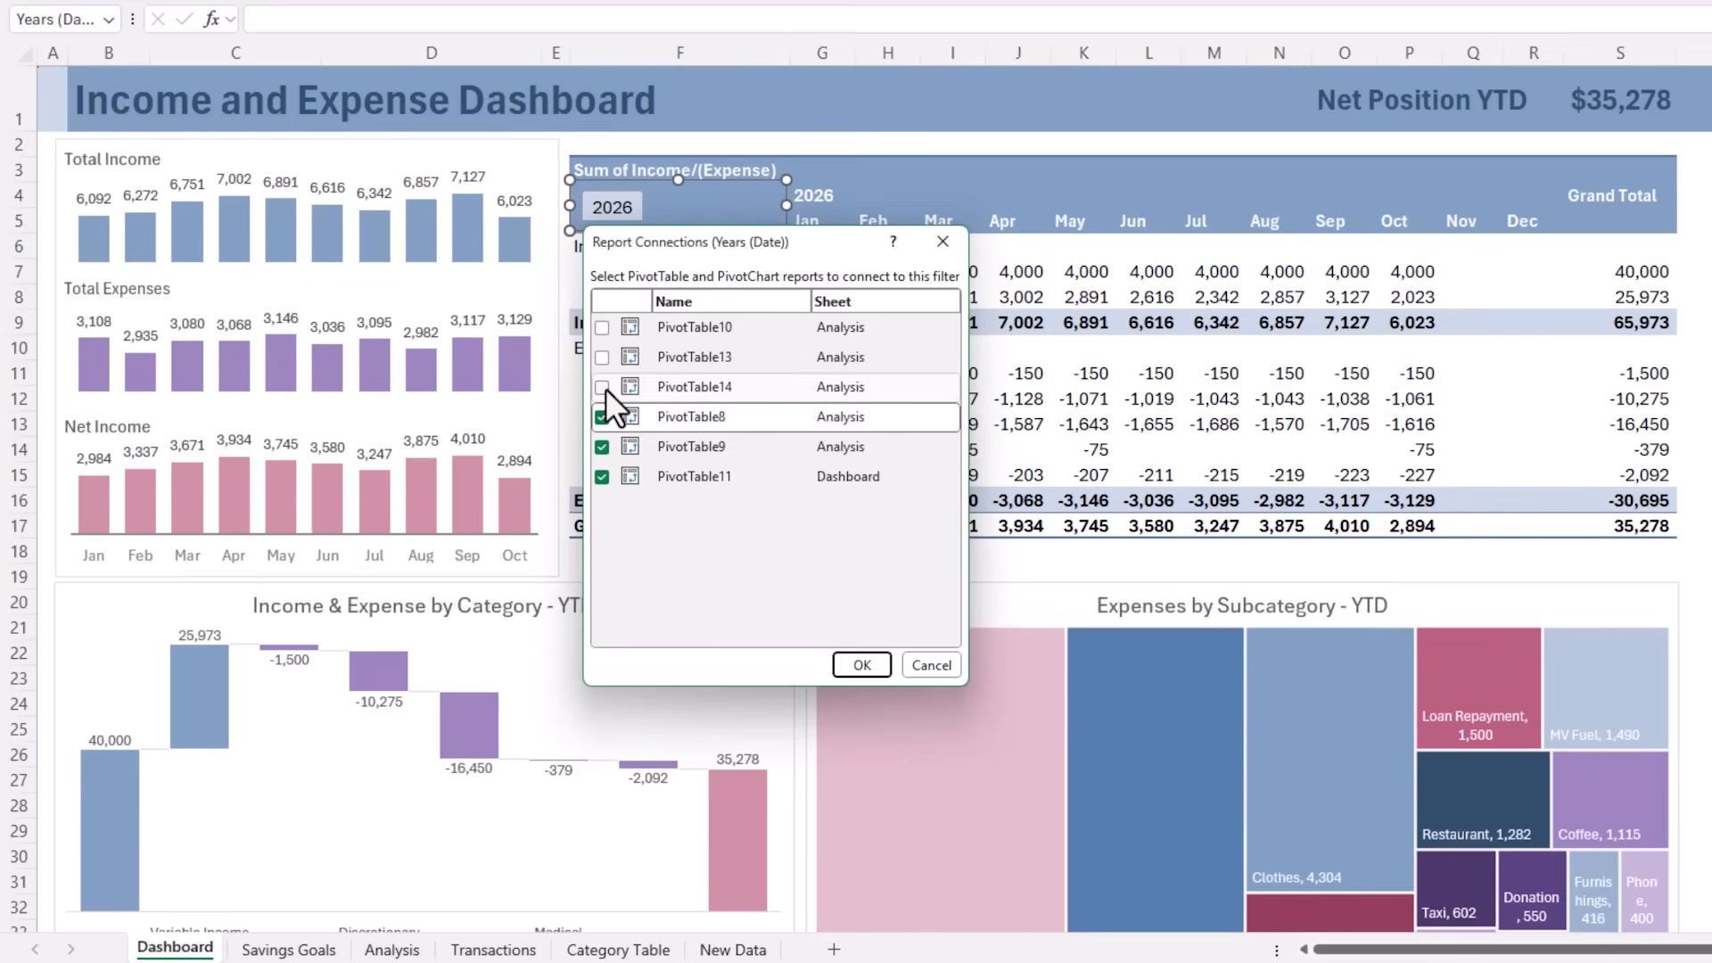
left_click(602, 387)
left_click(602, 357)
left_click(602, 327)
left_click(861, 666)
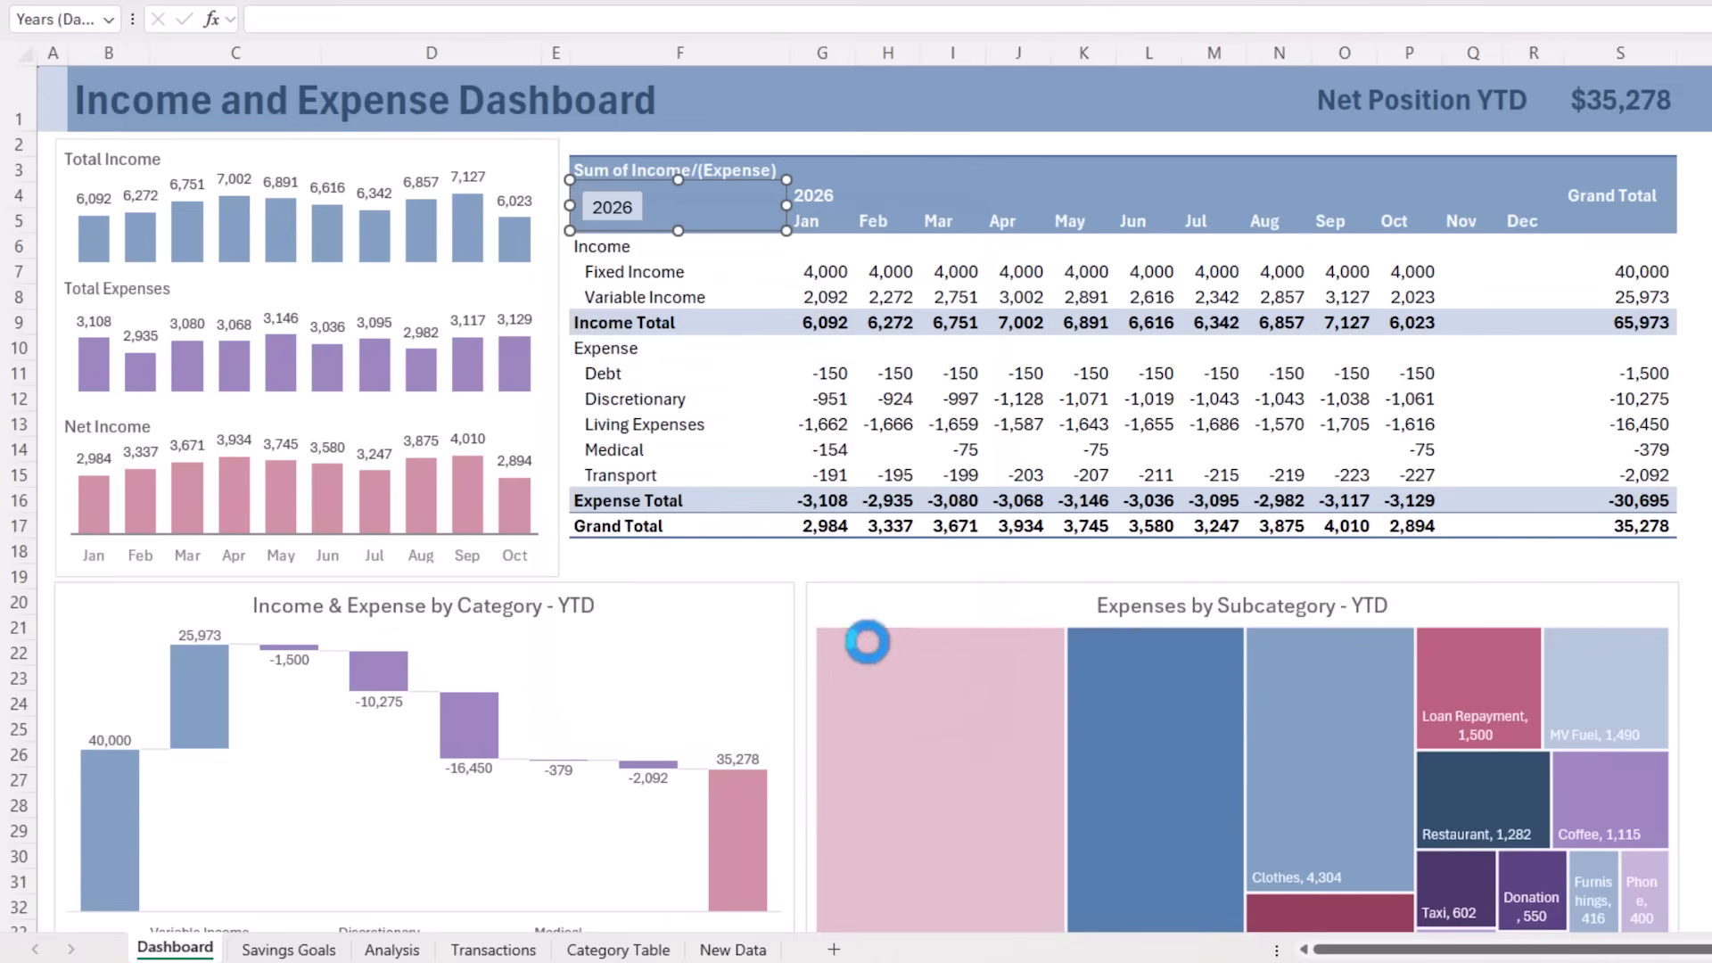
left_click(918, 145)
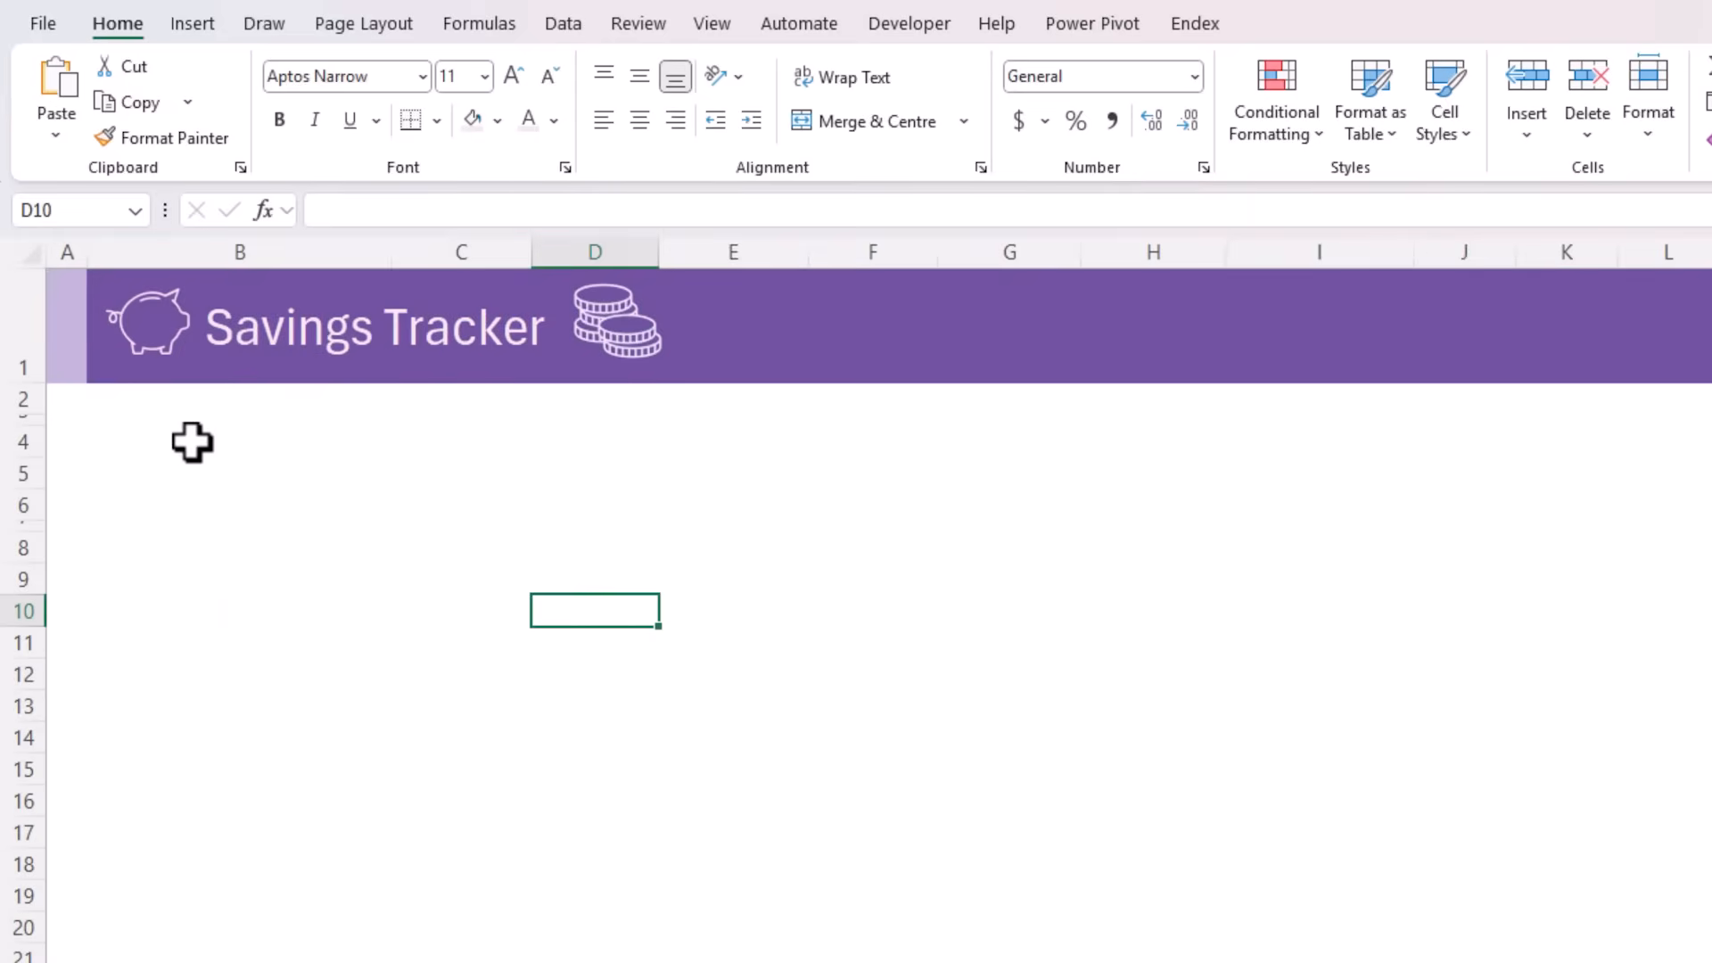
Label B5 of the Savings Tracker sheet "Transfers in/out Savings"
left_click(192, 442)
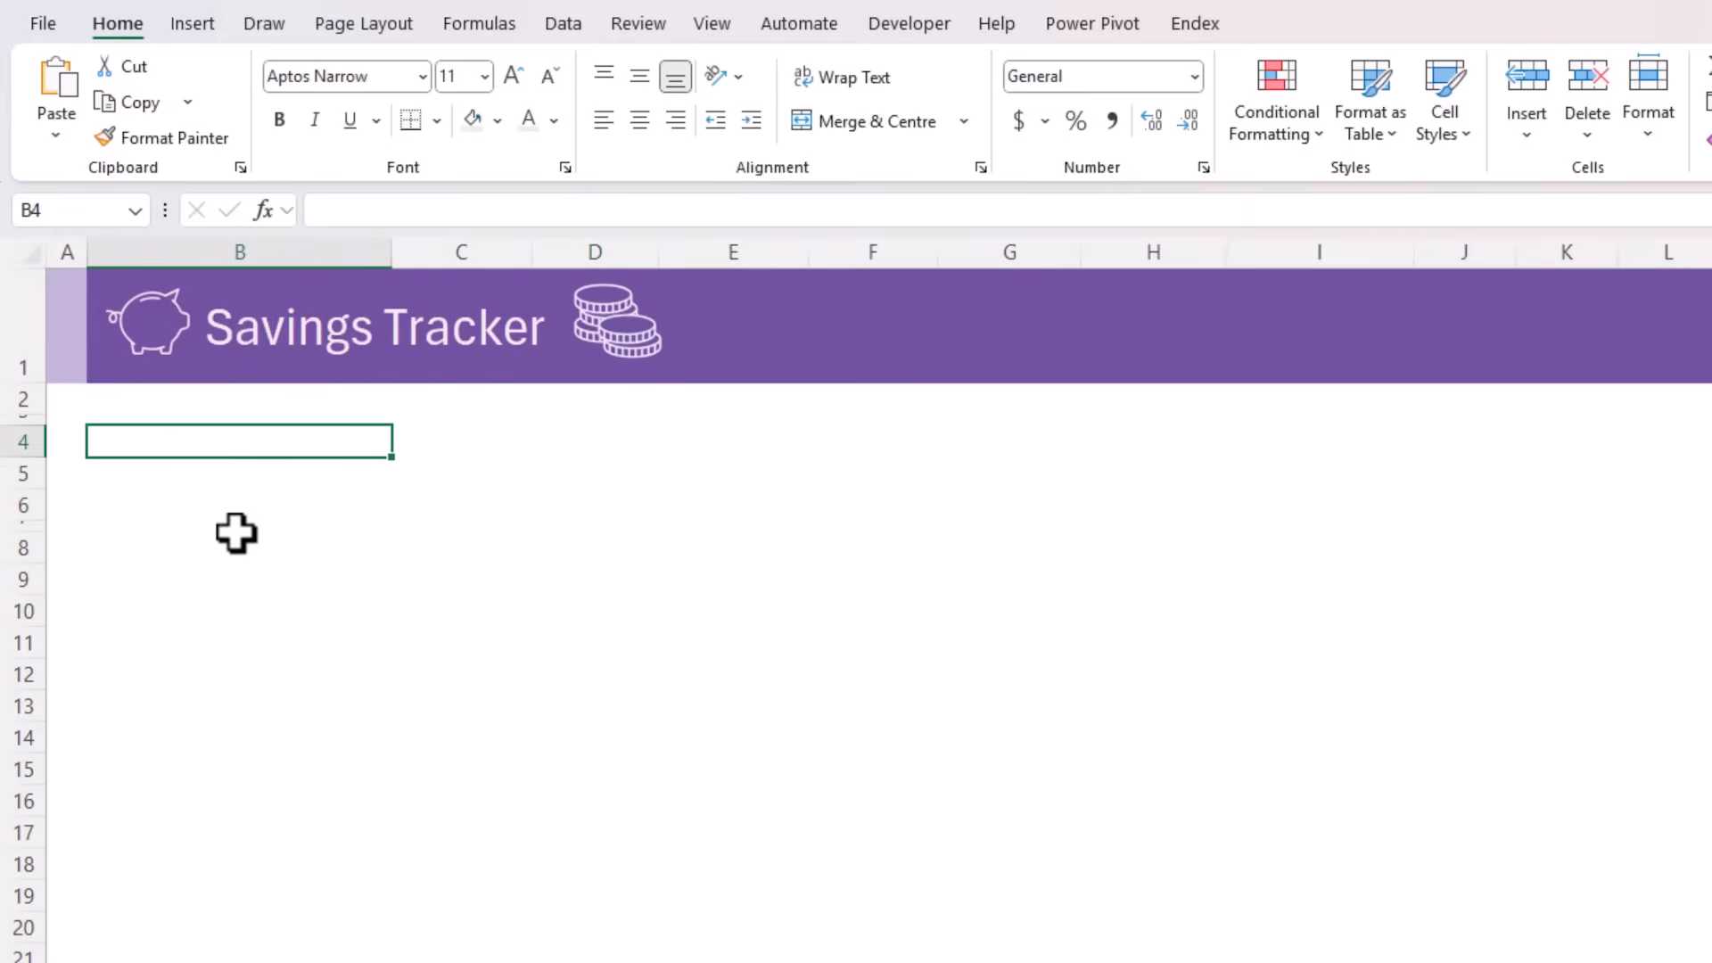
key("Down")
type("Transfers ")
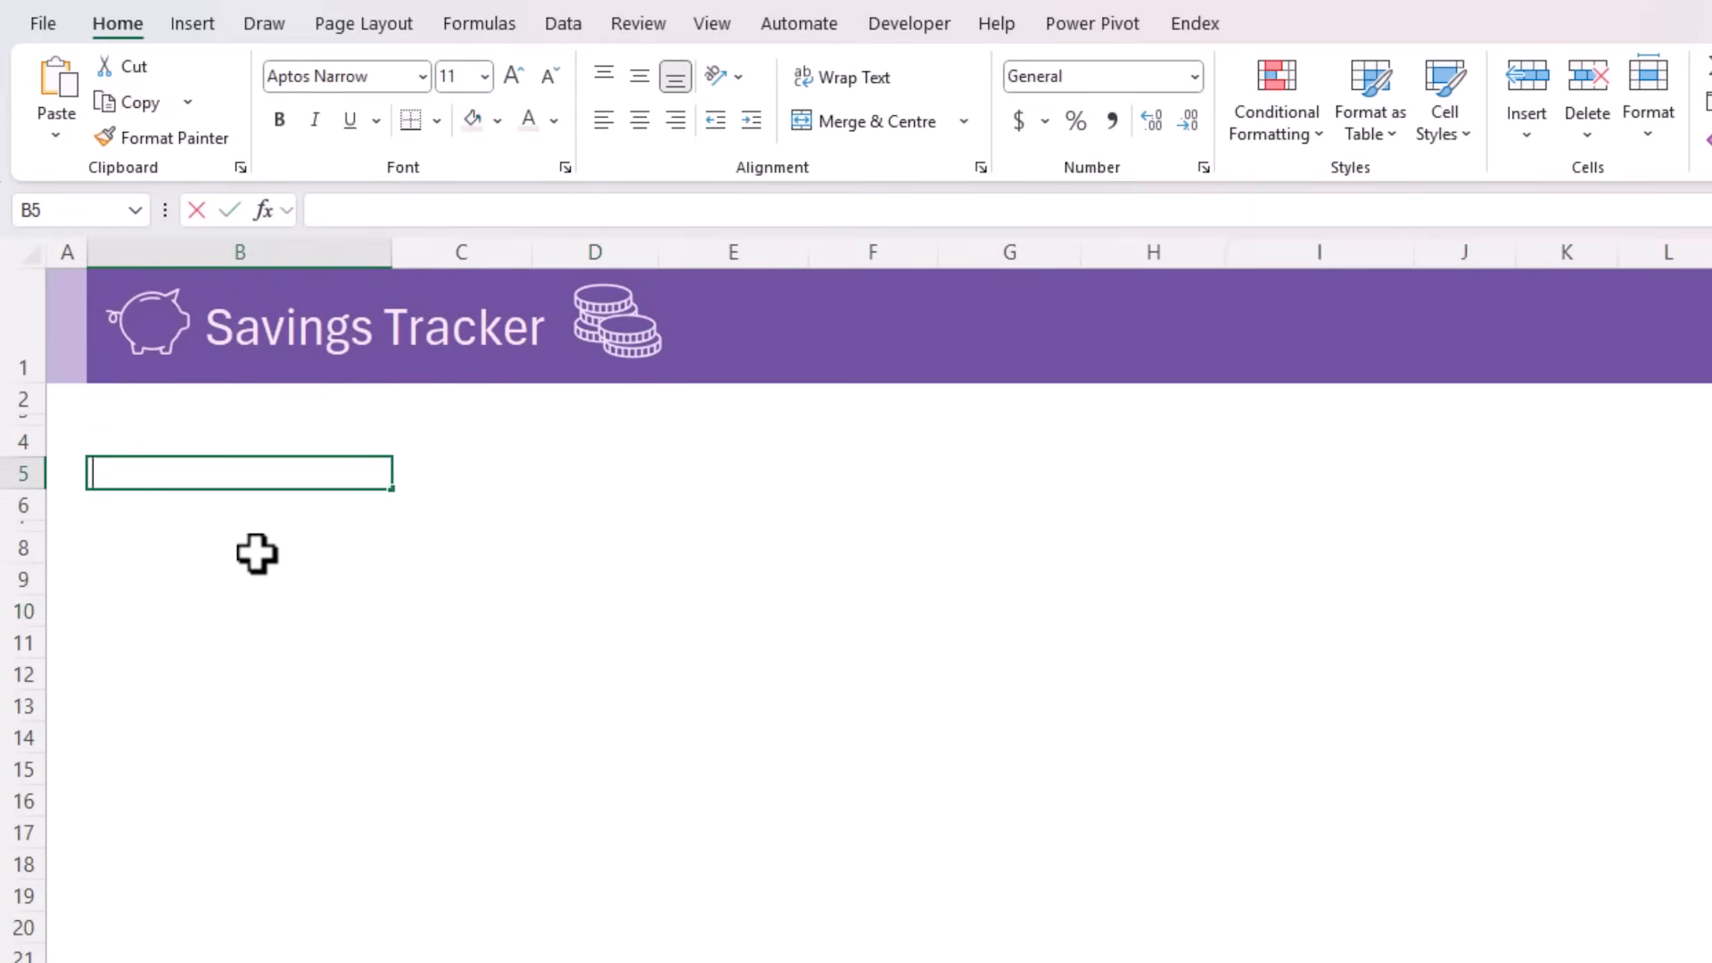
type("in/out S")
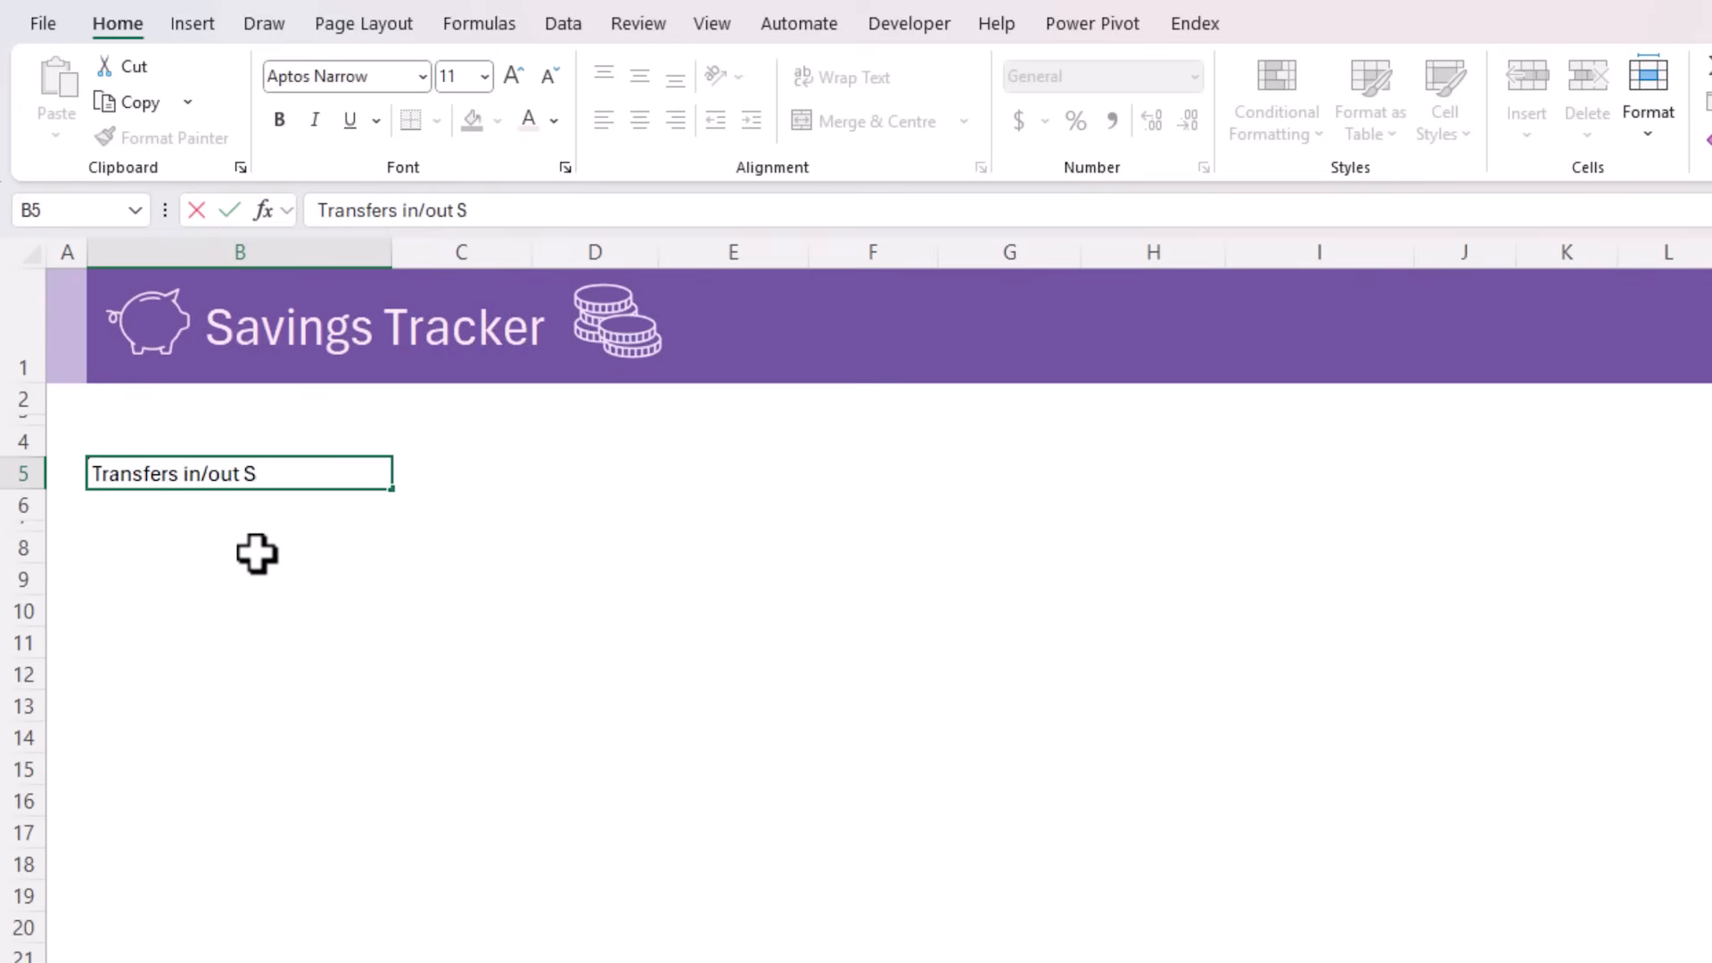
type("avings")
key("Tab")
In C5, use SUMIFS to total tblTrans[Income/(Expense)] where tblTrans[Subcategory] equals "Savings"
type("=sumifs")
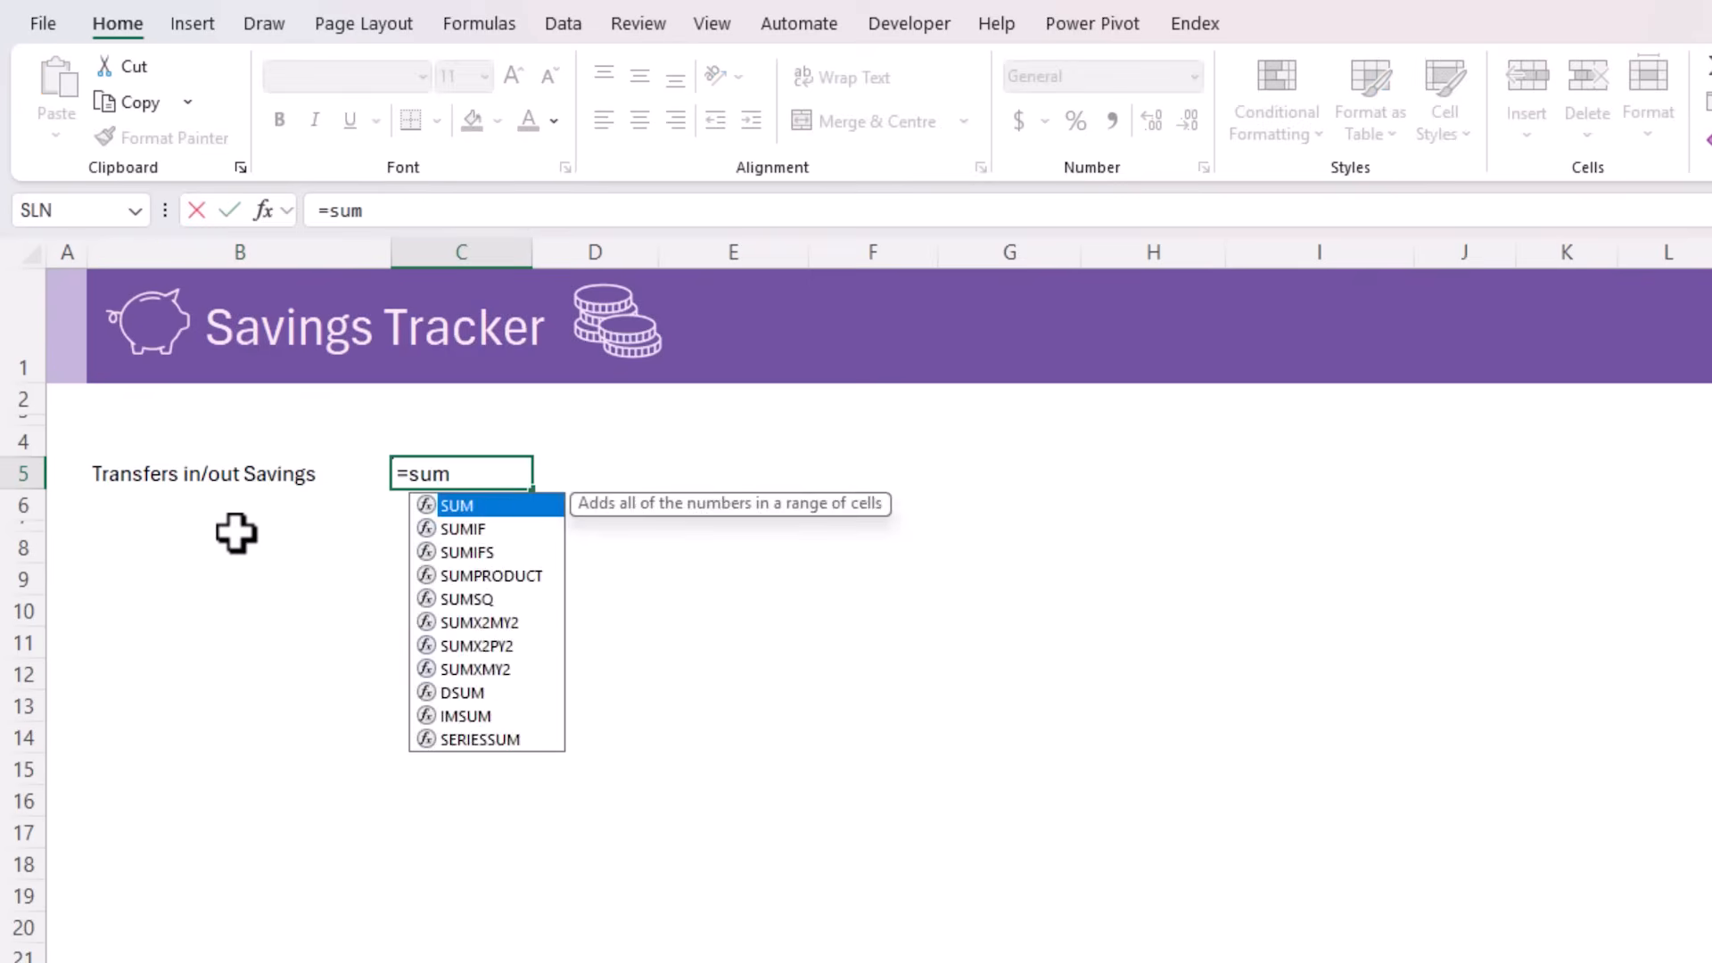
key("Tab")
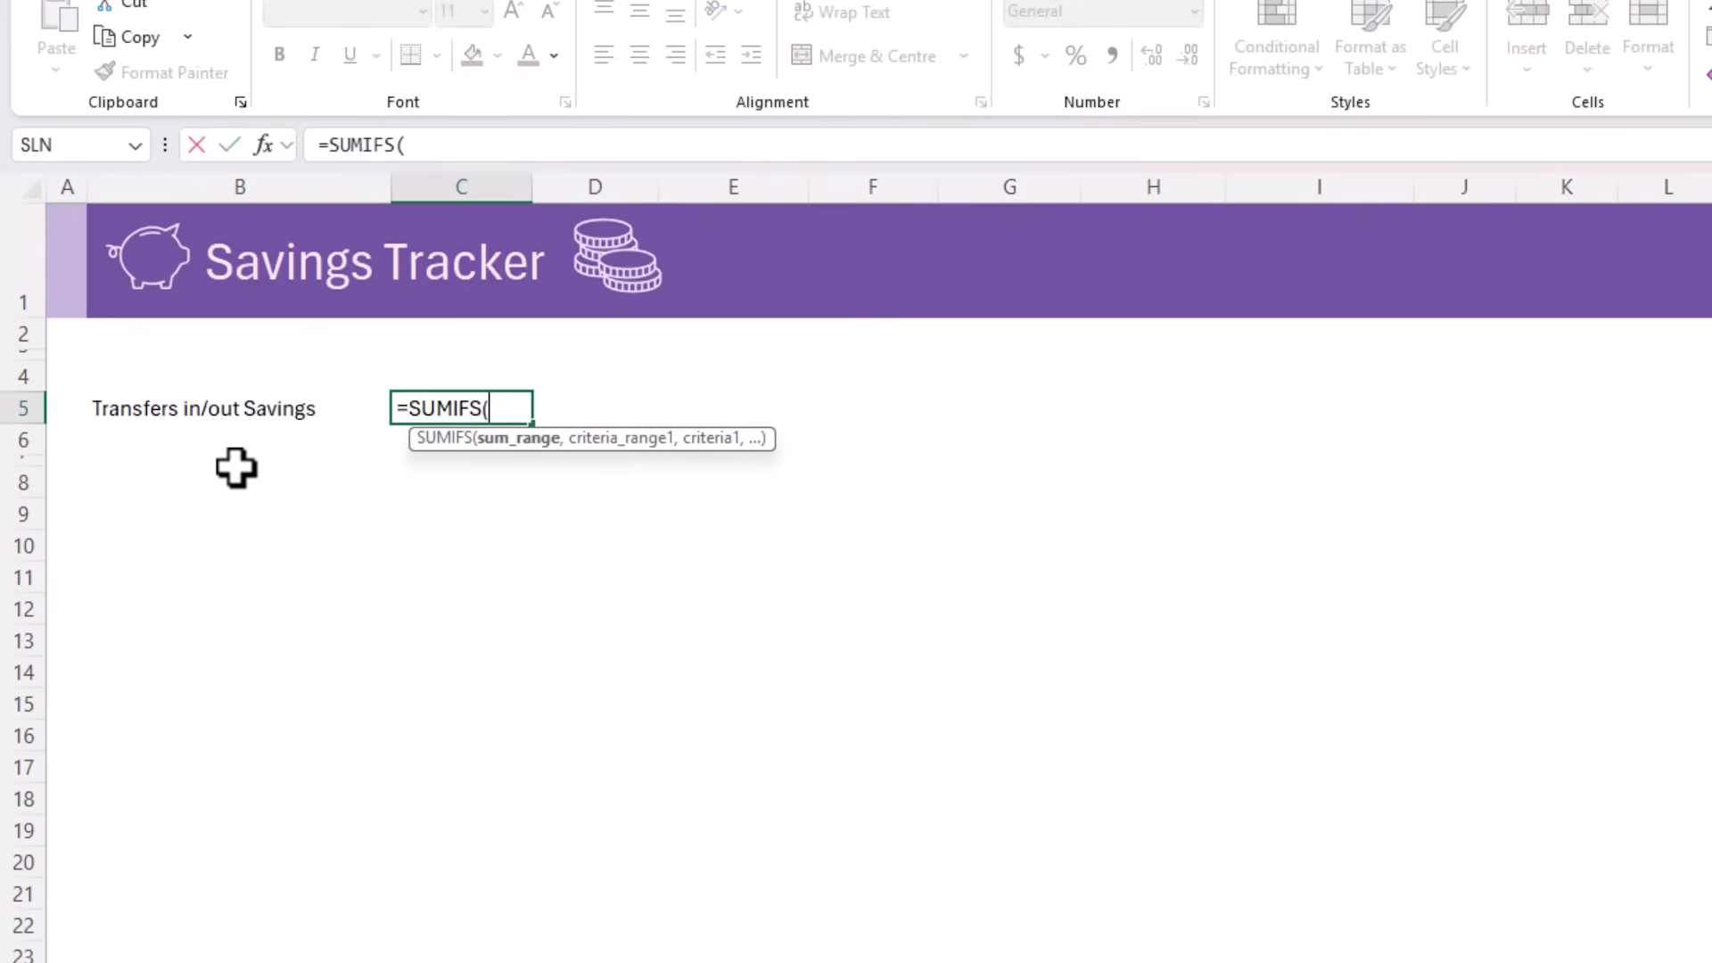
left_click(622, 908)
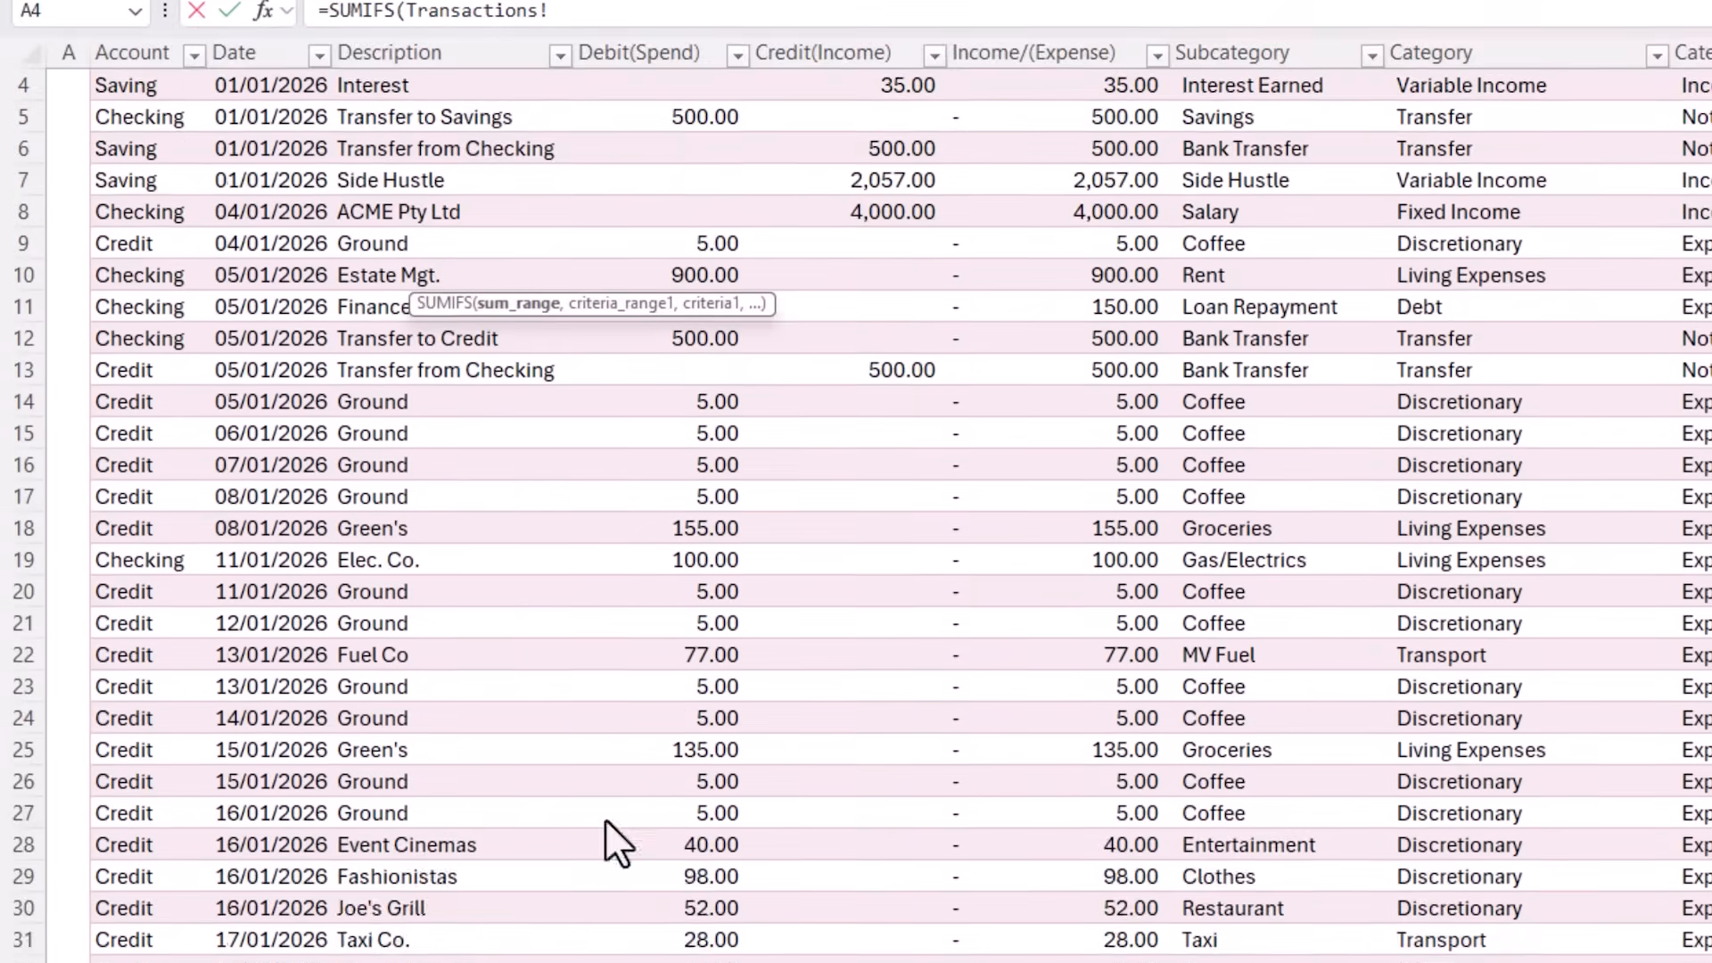
scroll(593, 729, "up", 1)
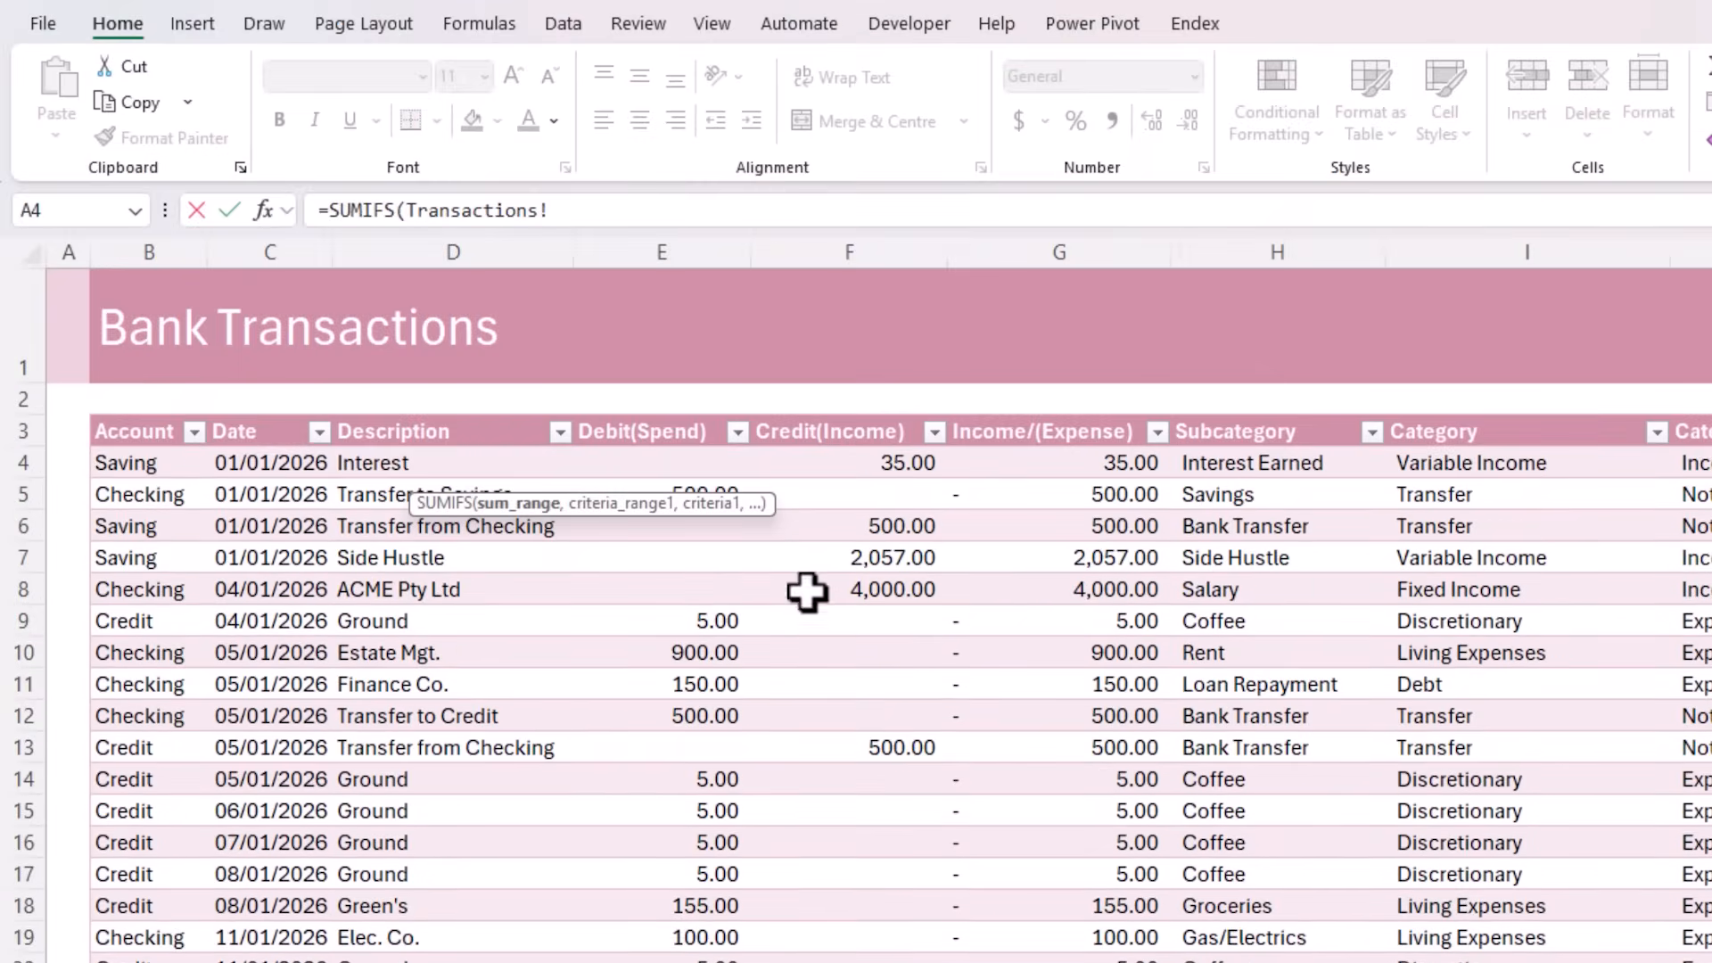
left_click(1072, 412)
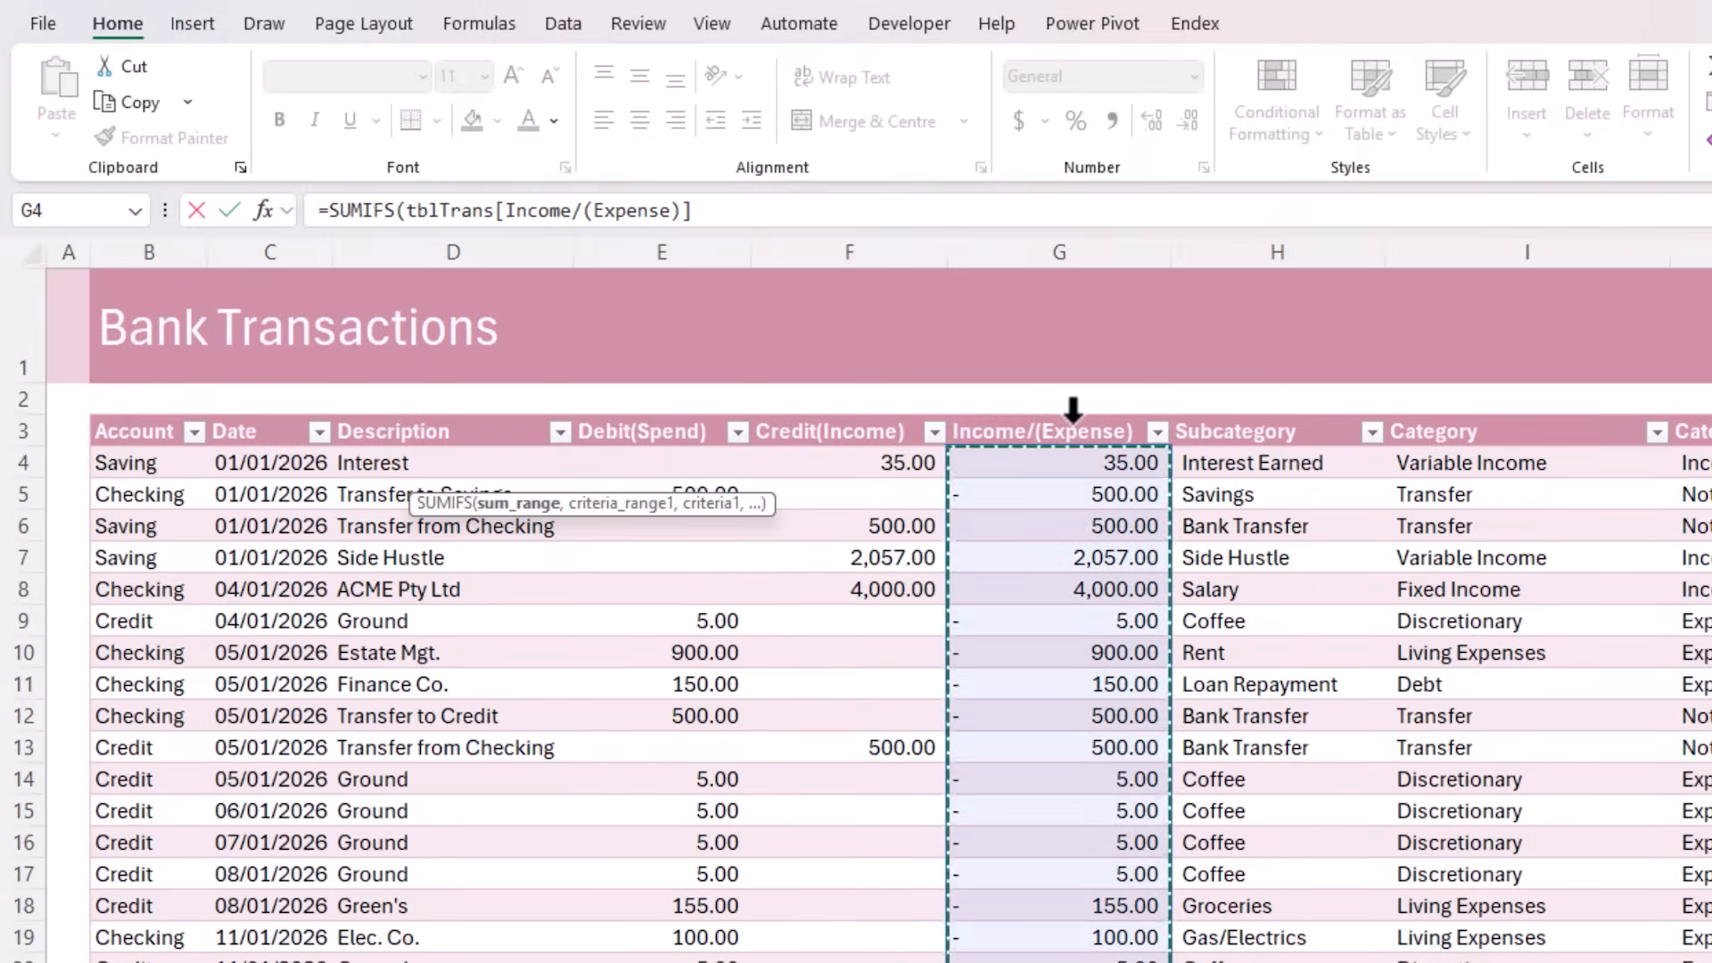
type(",")
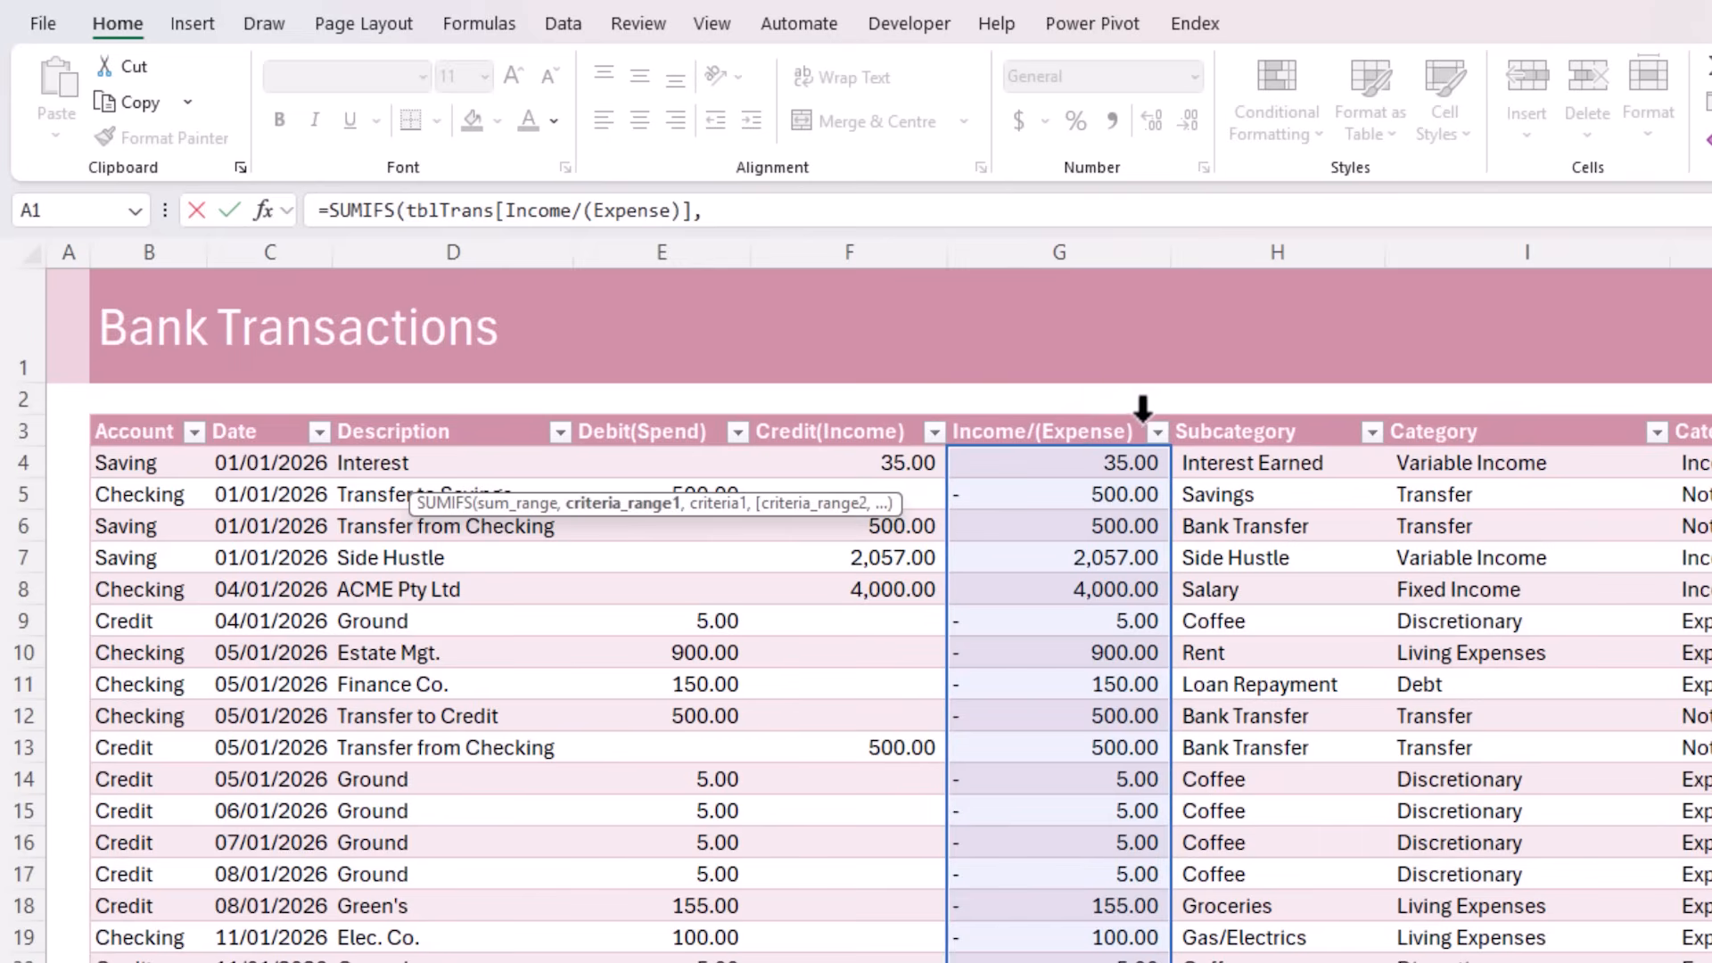
left_click(1249, 412)
type(",")
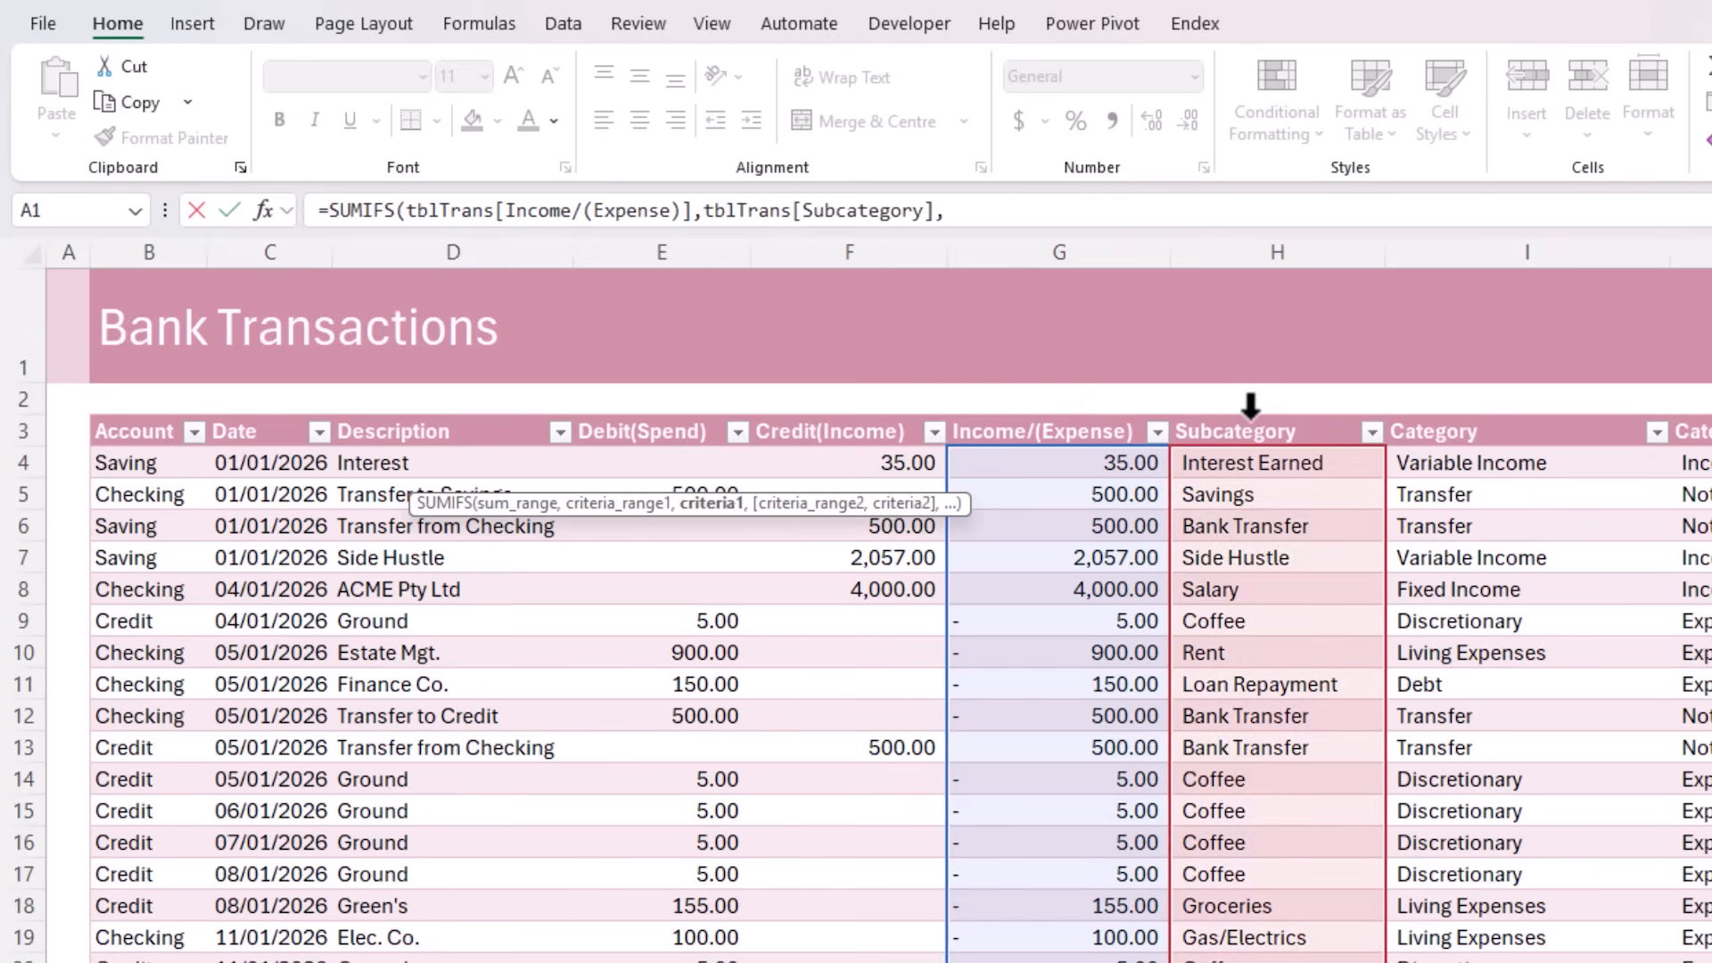
type("\"Savings\"")
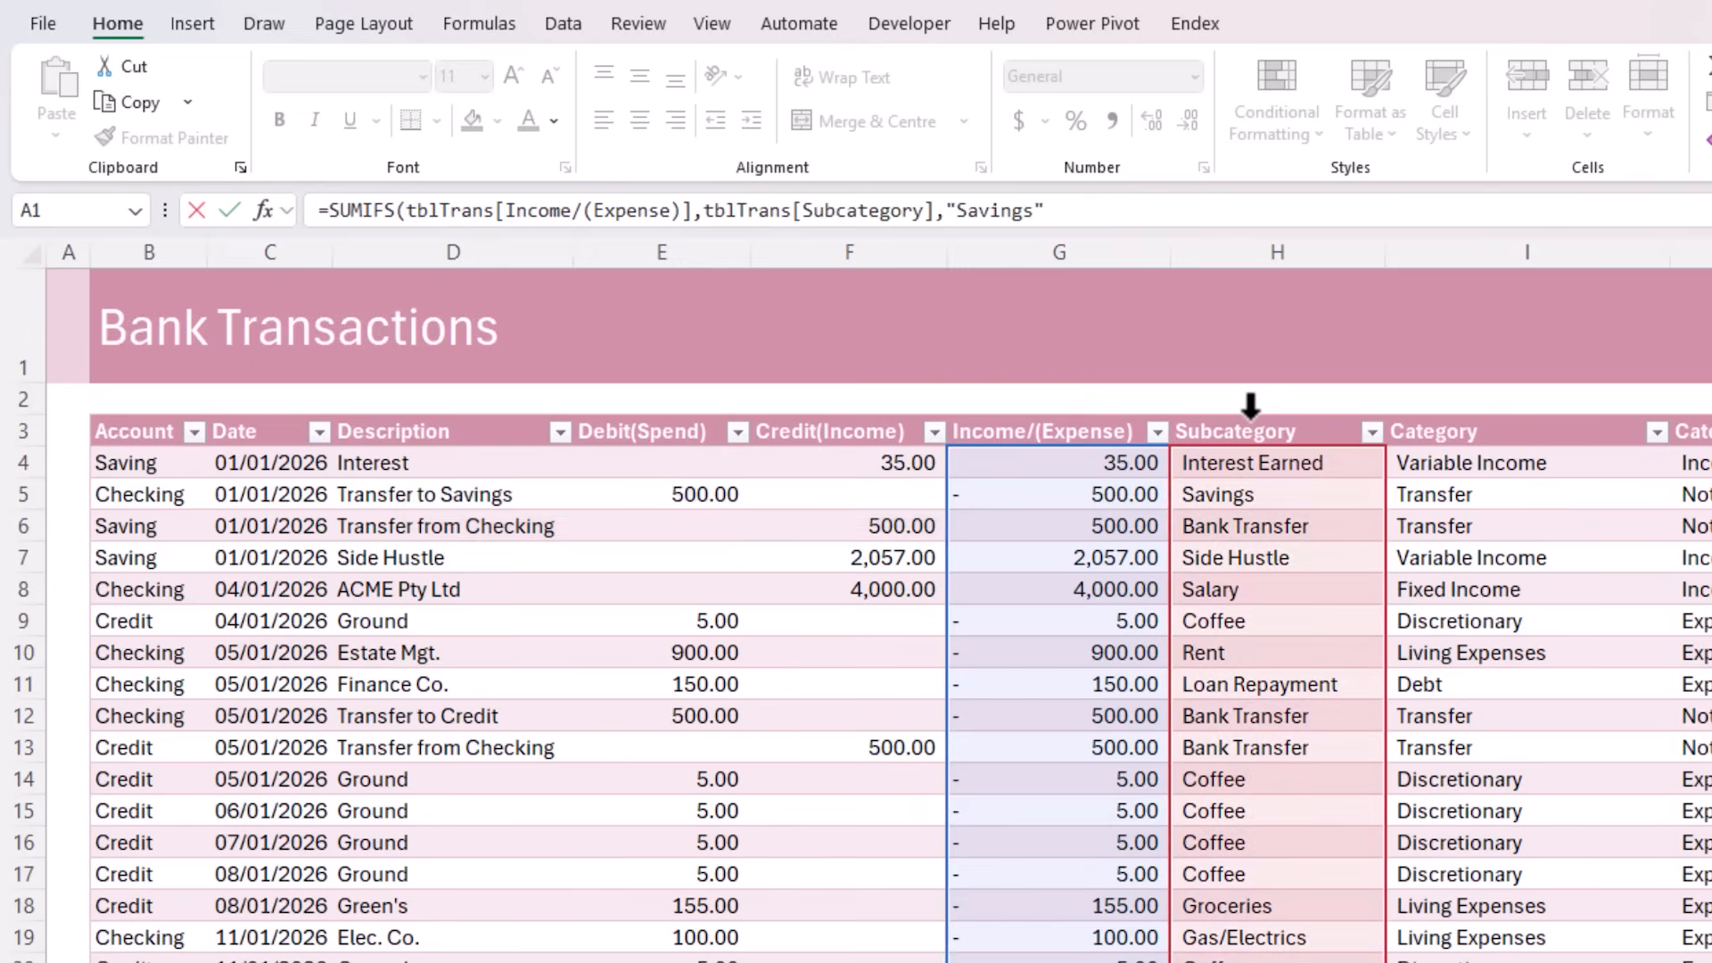
key("Return")
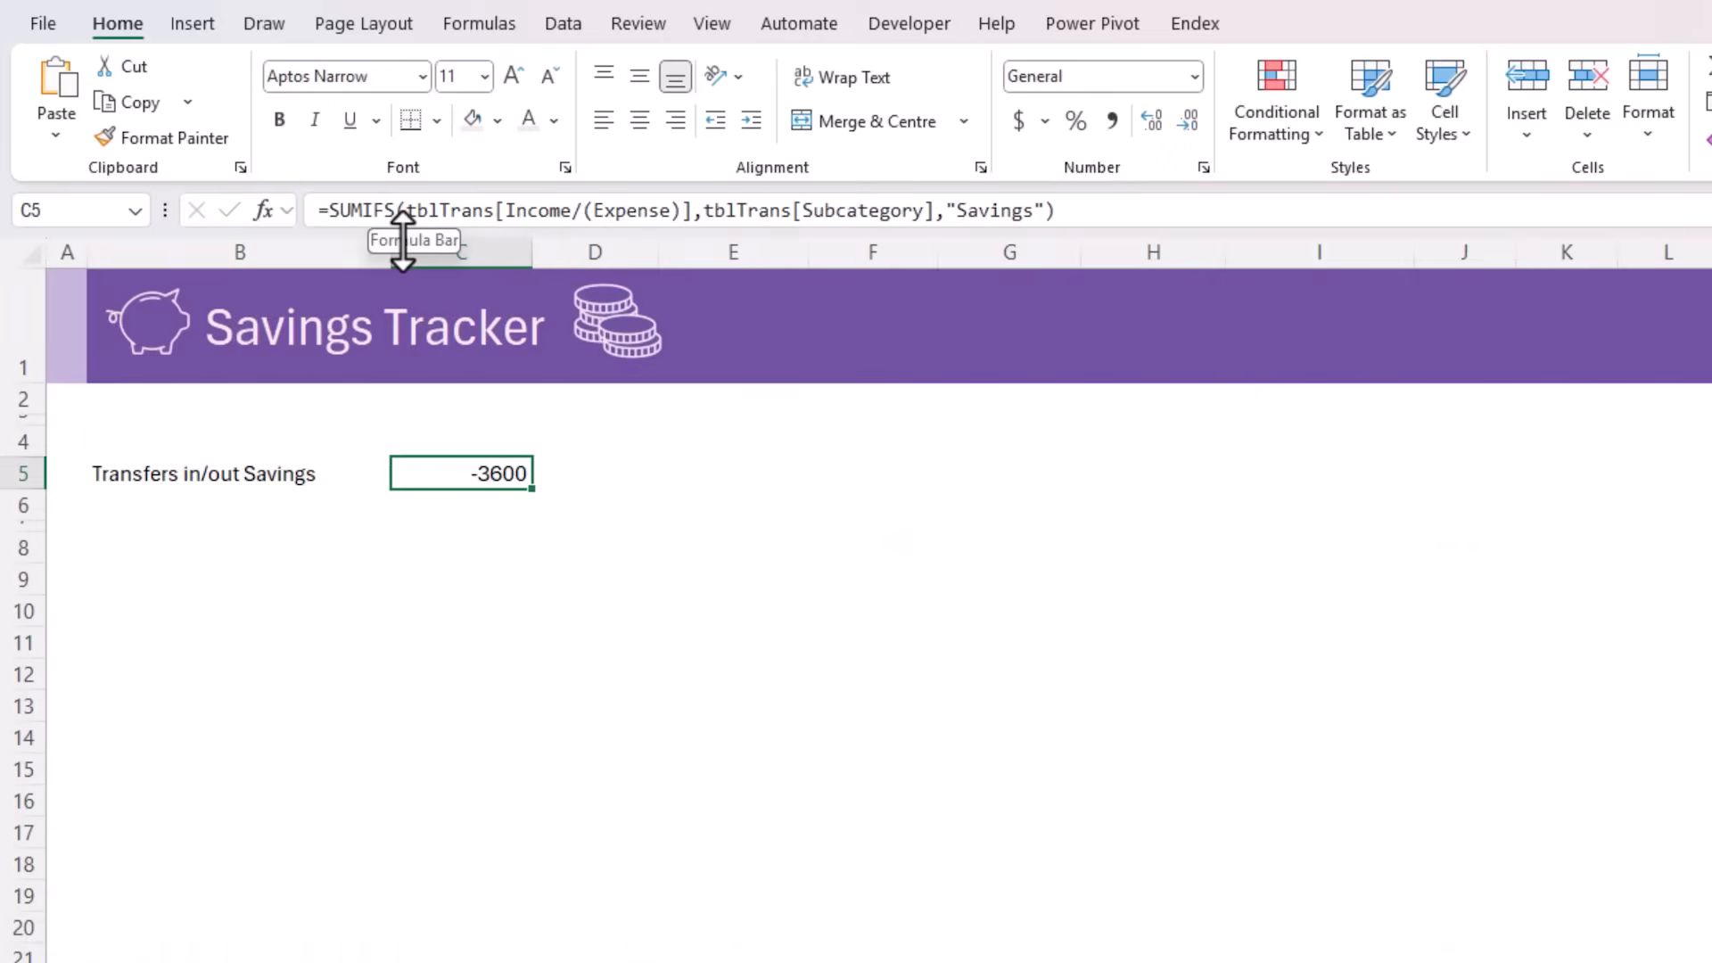
Put a minus sign before SUMIFS in the C5 formula to reverse the sign of the transfers total
left_click(330, 211)
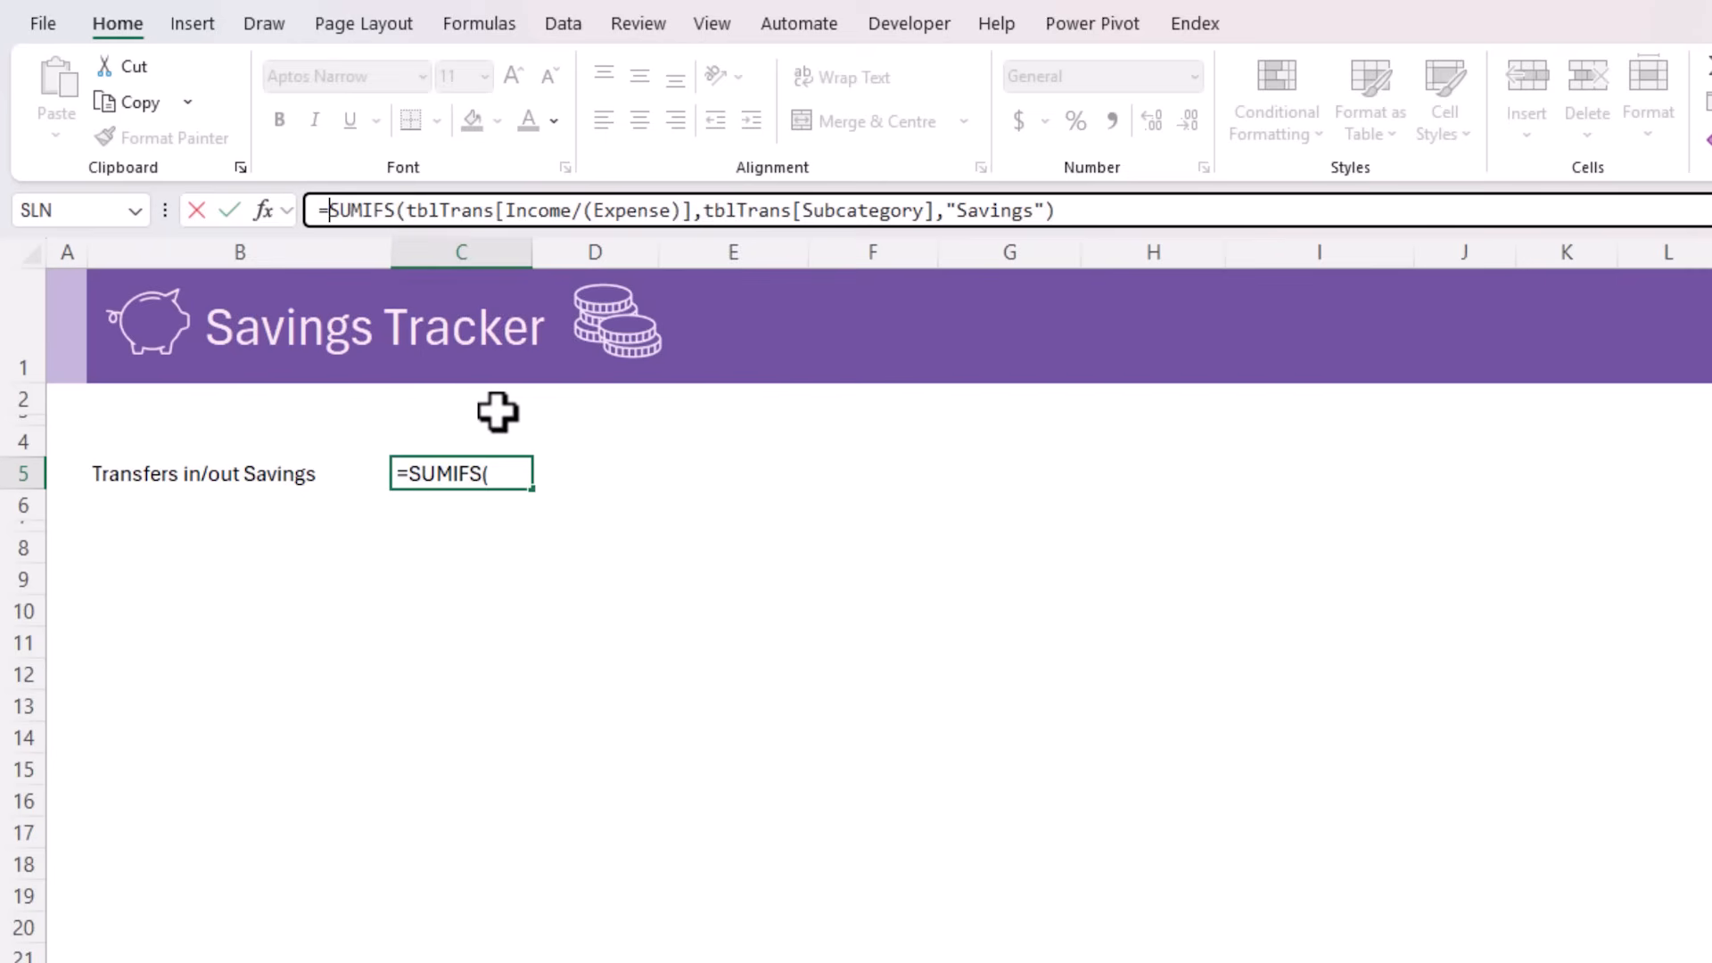
type("-")
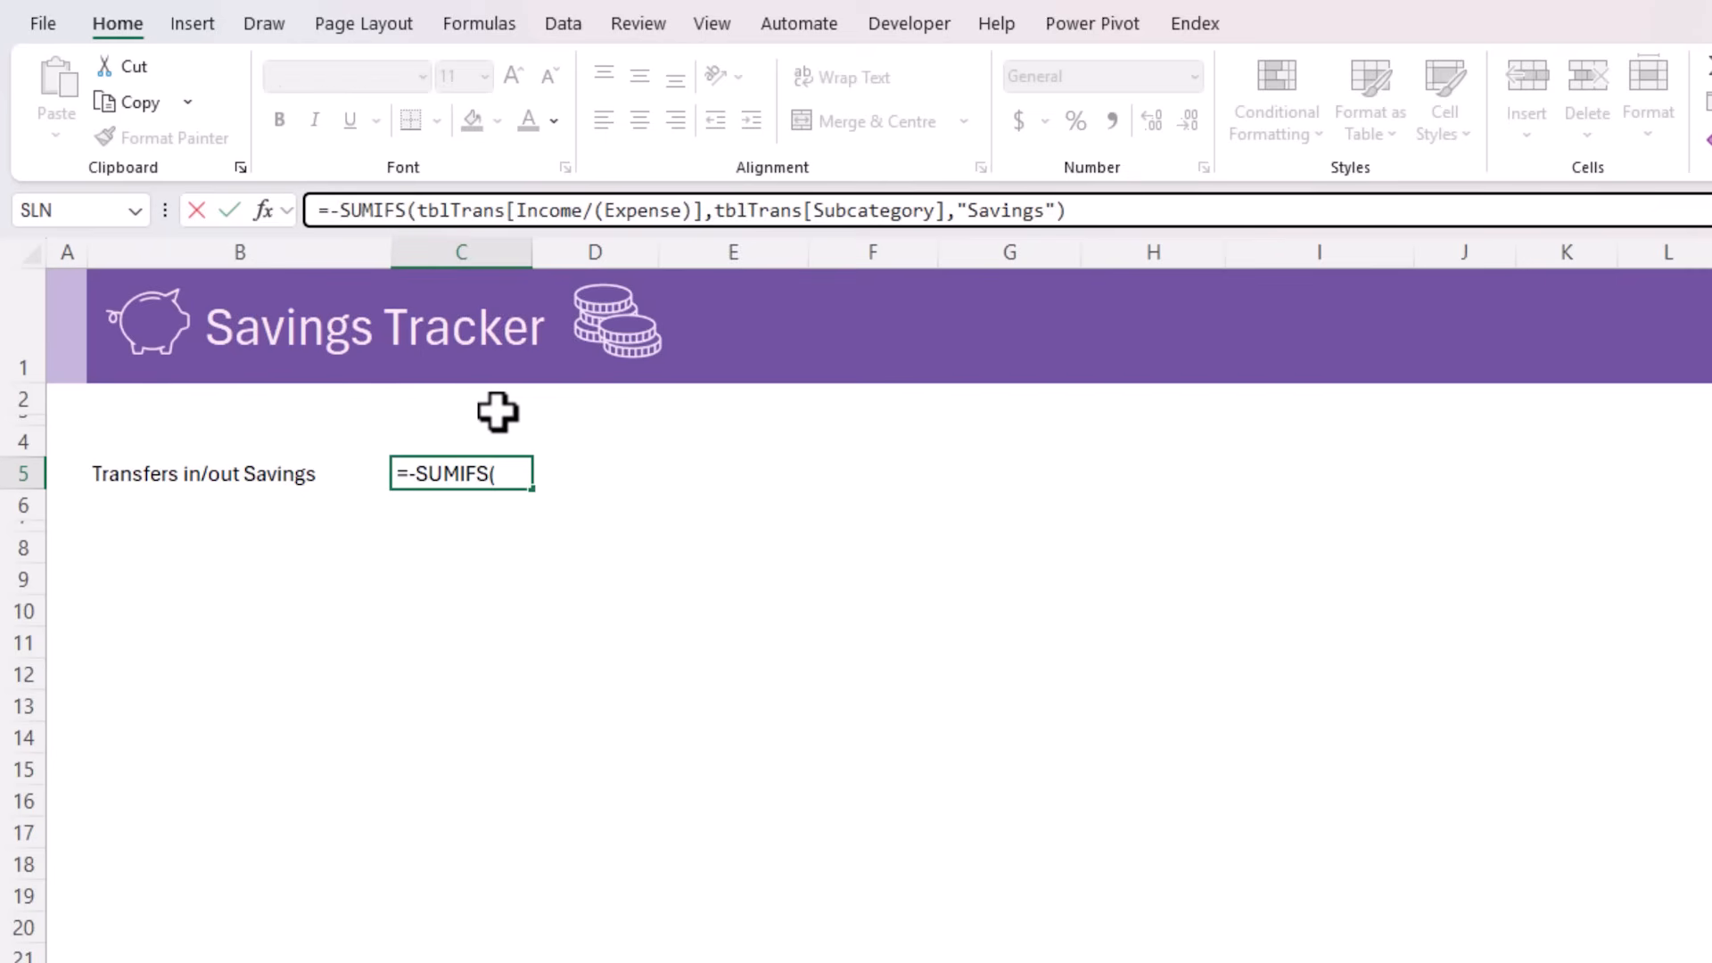
key("Return")
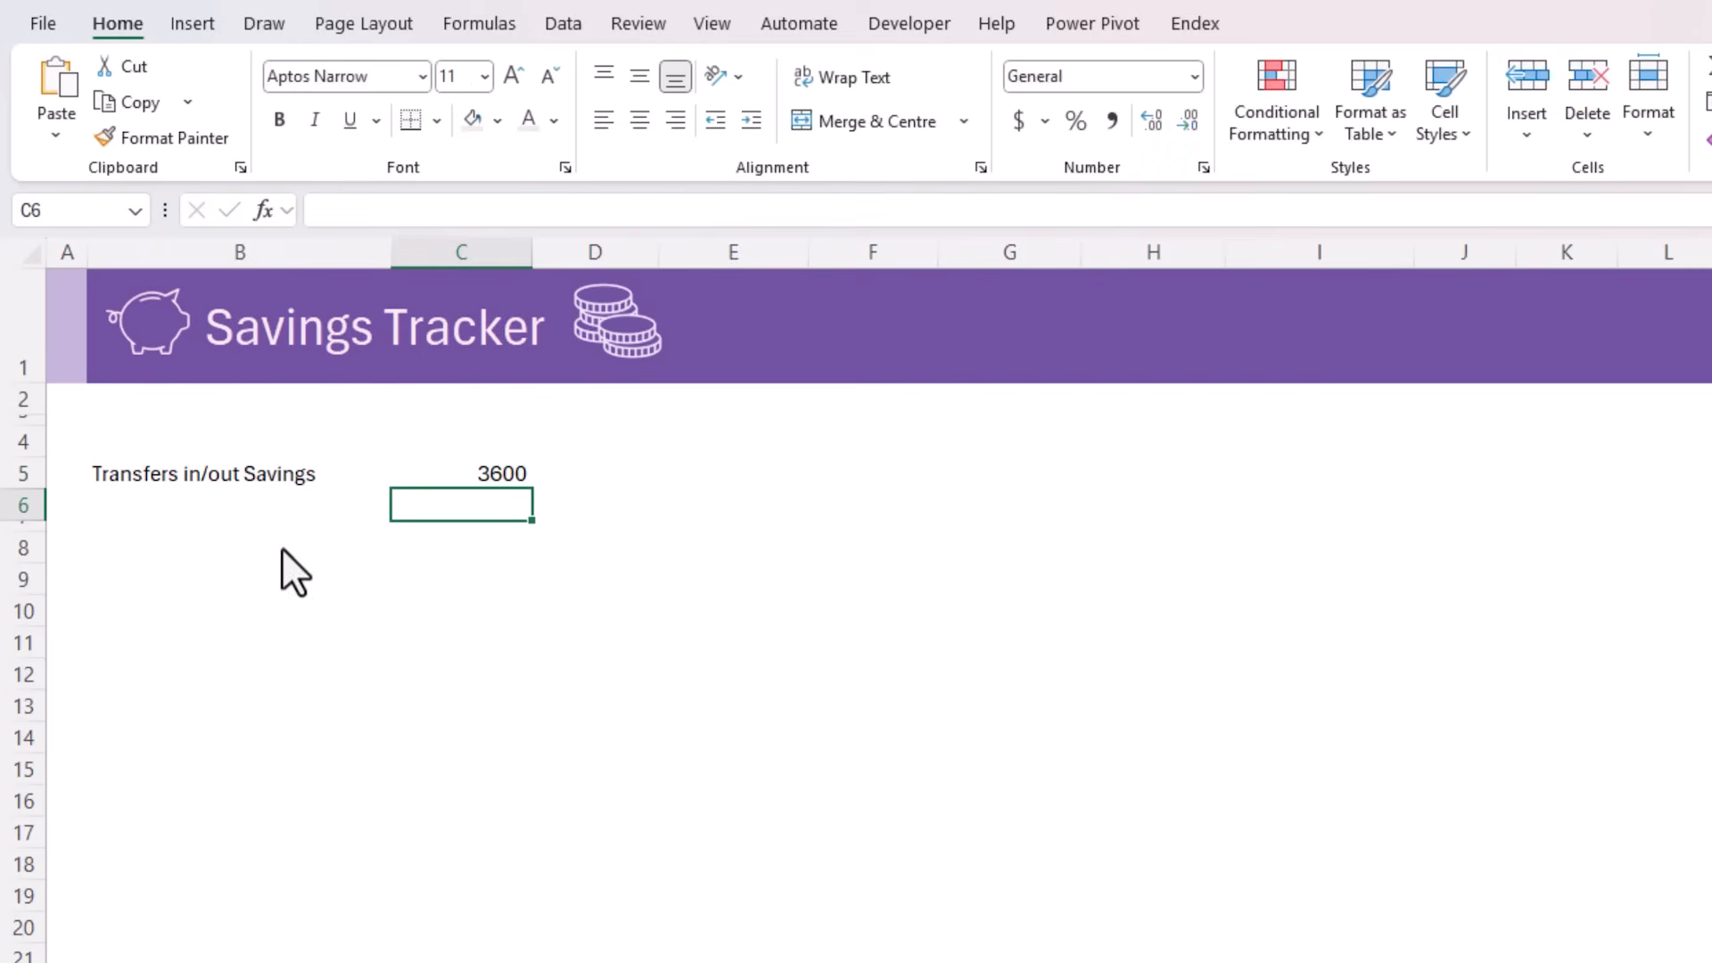
Label B4 "Opening Balance" and enter 1000 as its amount in C4
key("Up")
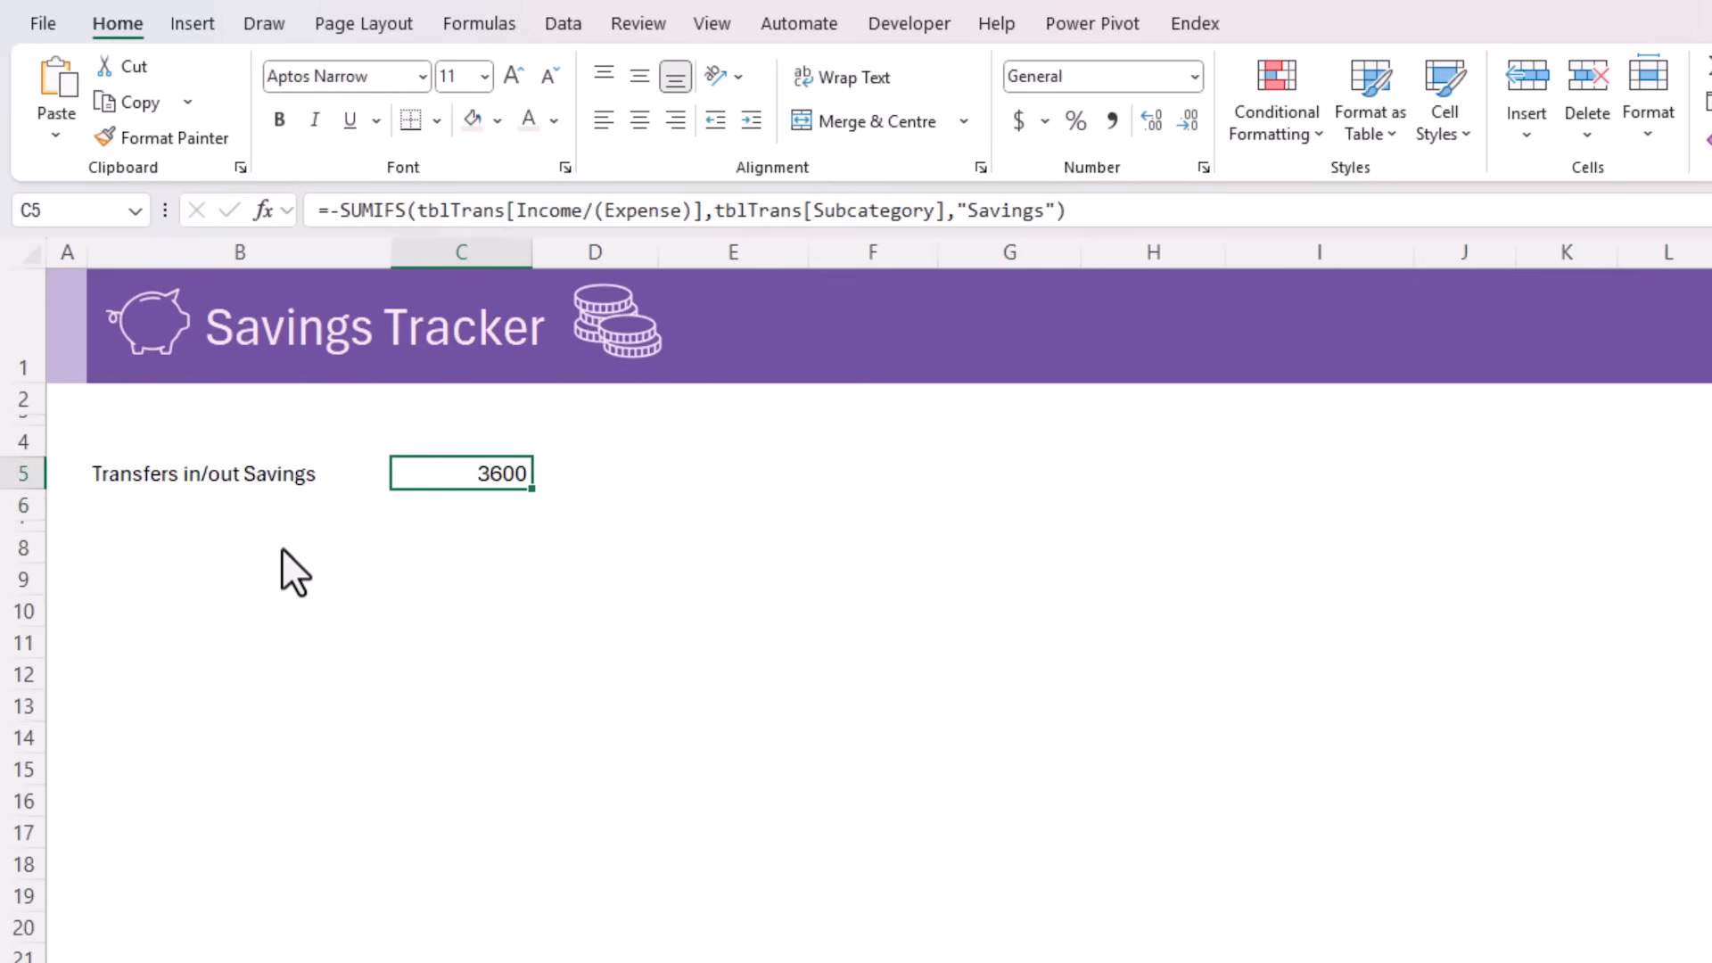
key("Up")
key("Left")
type("Opening Balance")
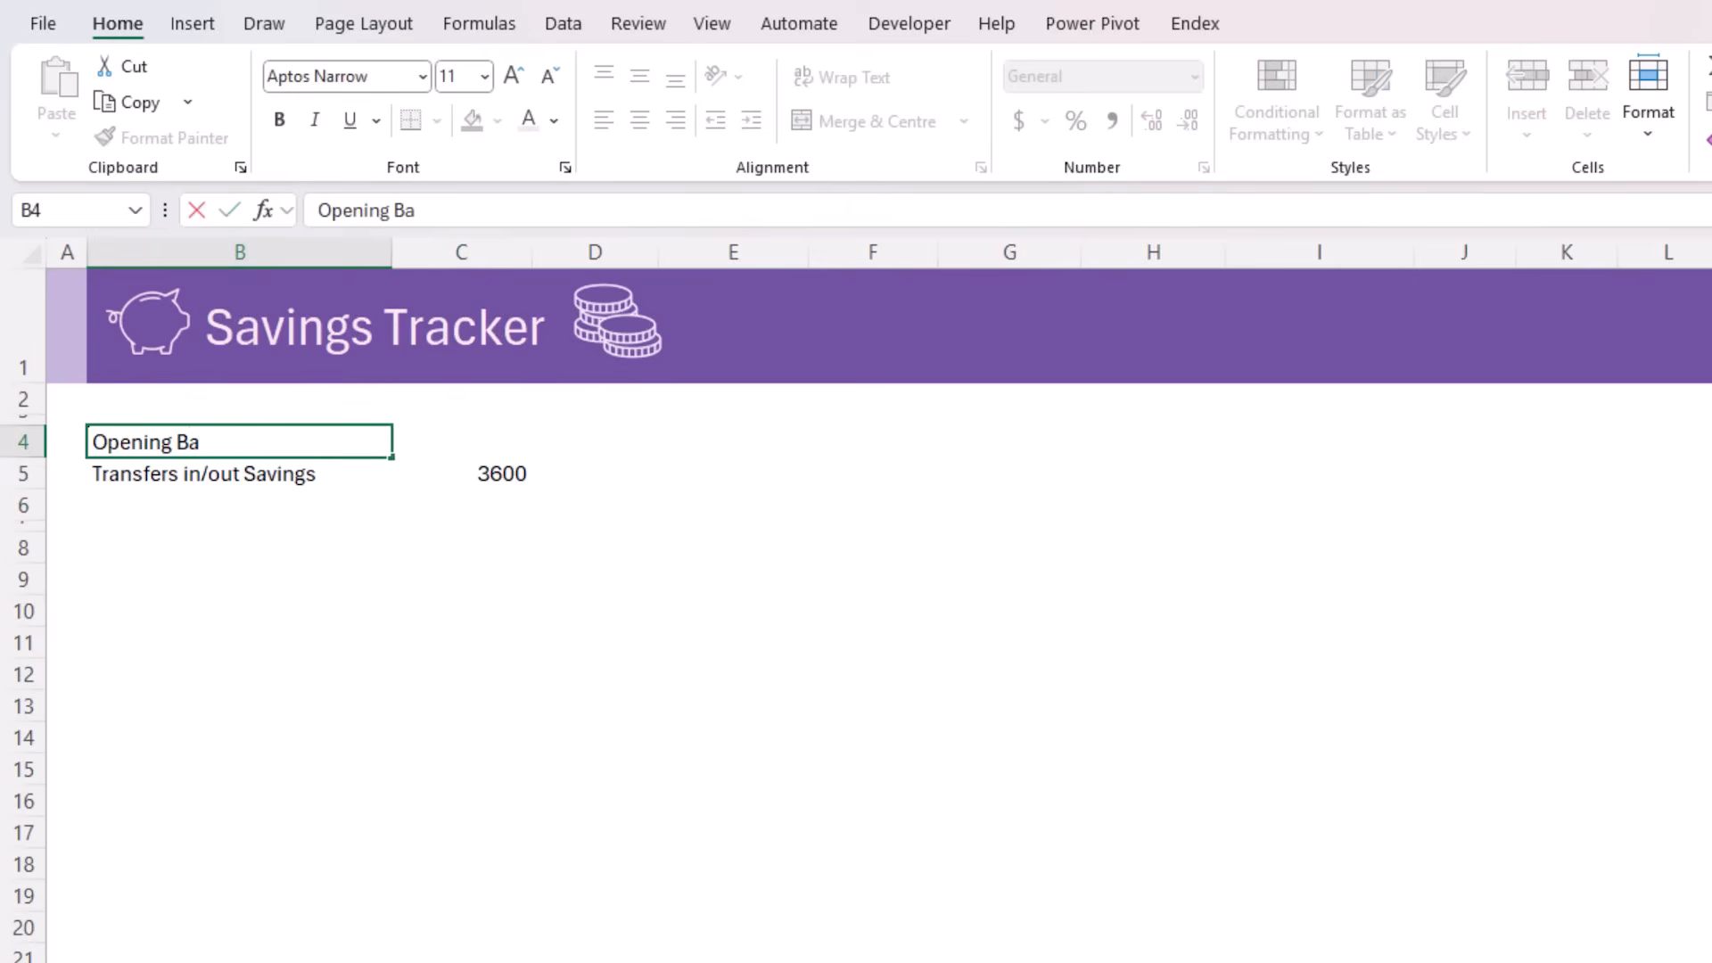
key("Tab")
type("1000")
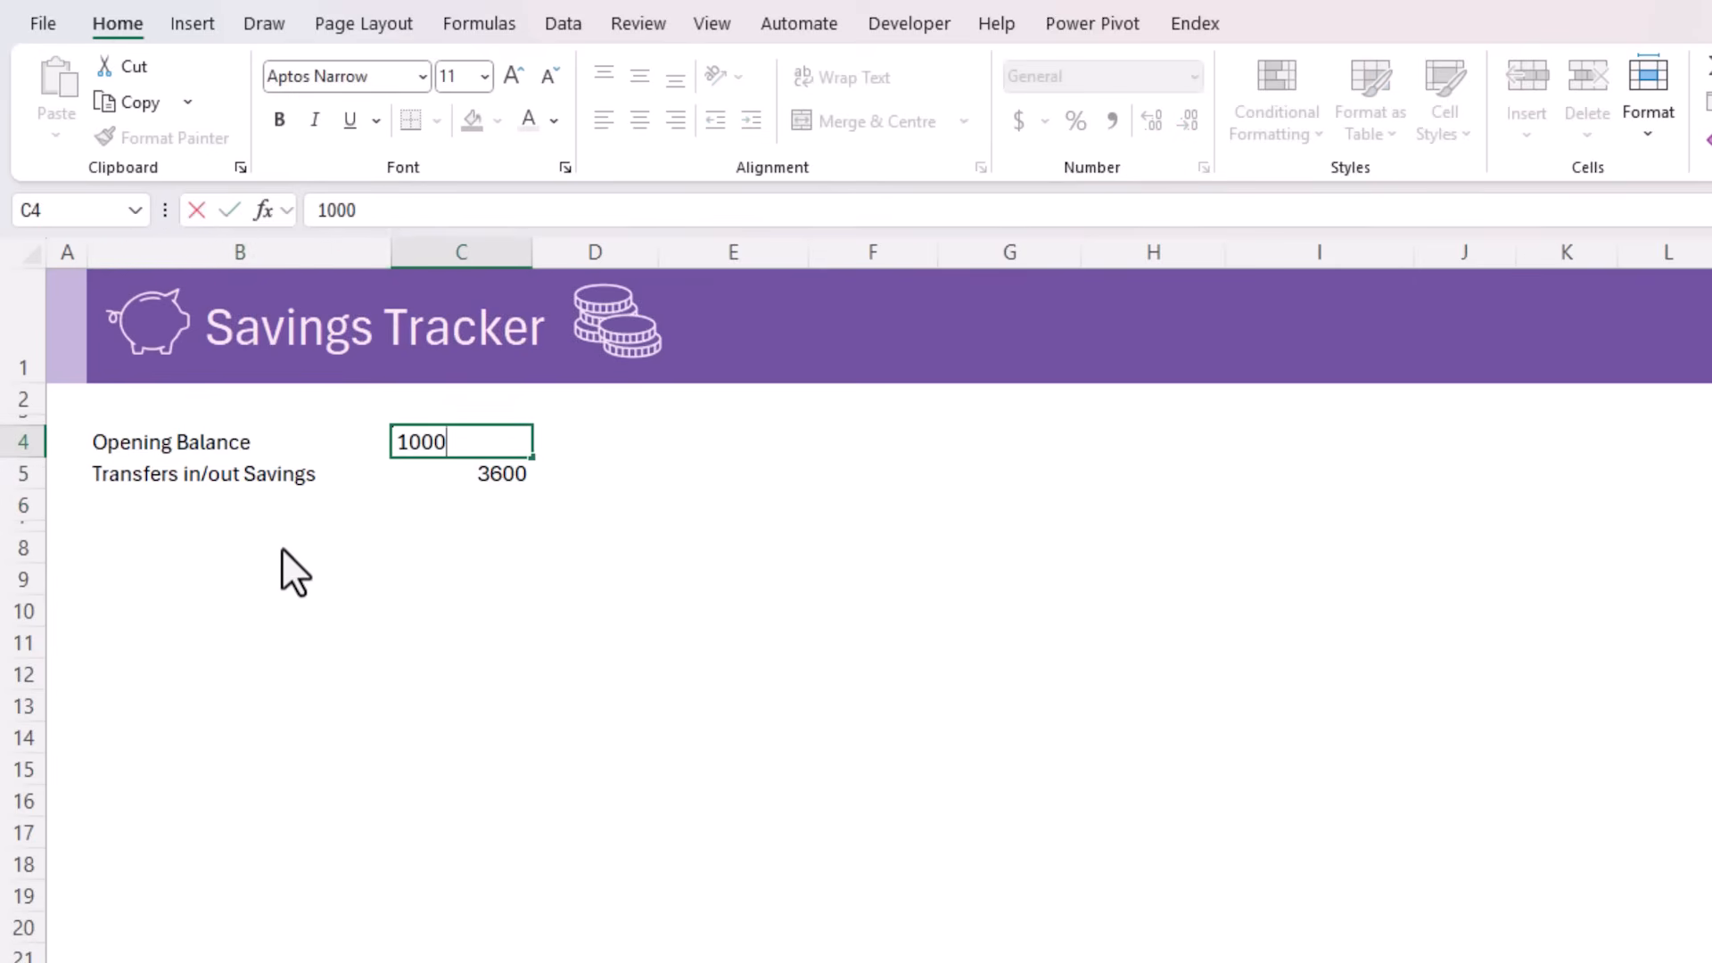
key("Return")
Sum C4:C5 in C6 with AutoSum and label B6 "Total Savings"
key("Down")
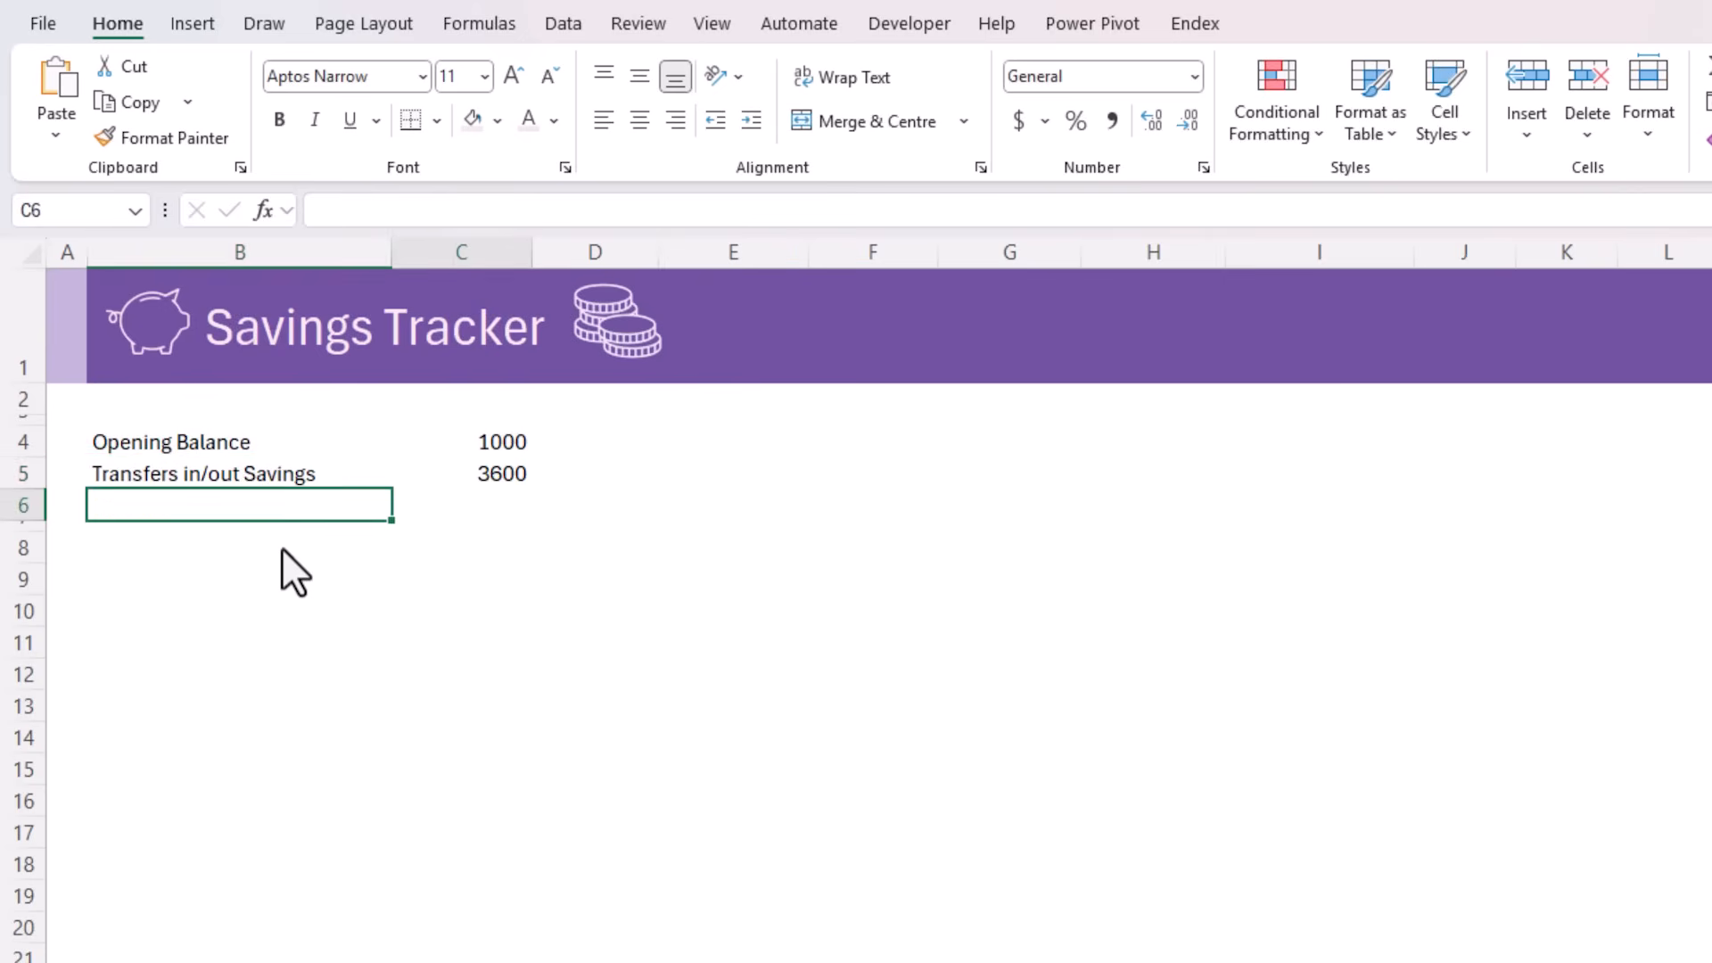
key("Right")
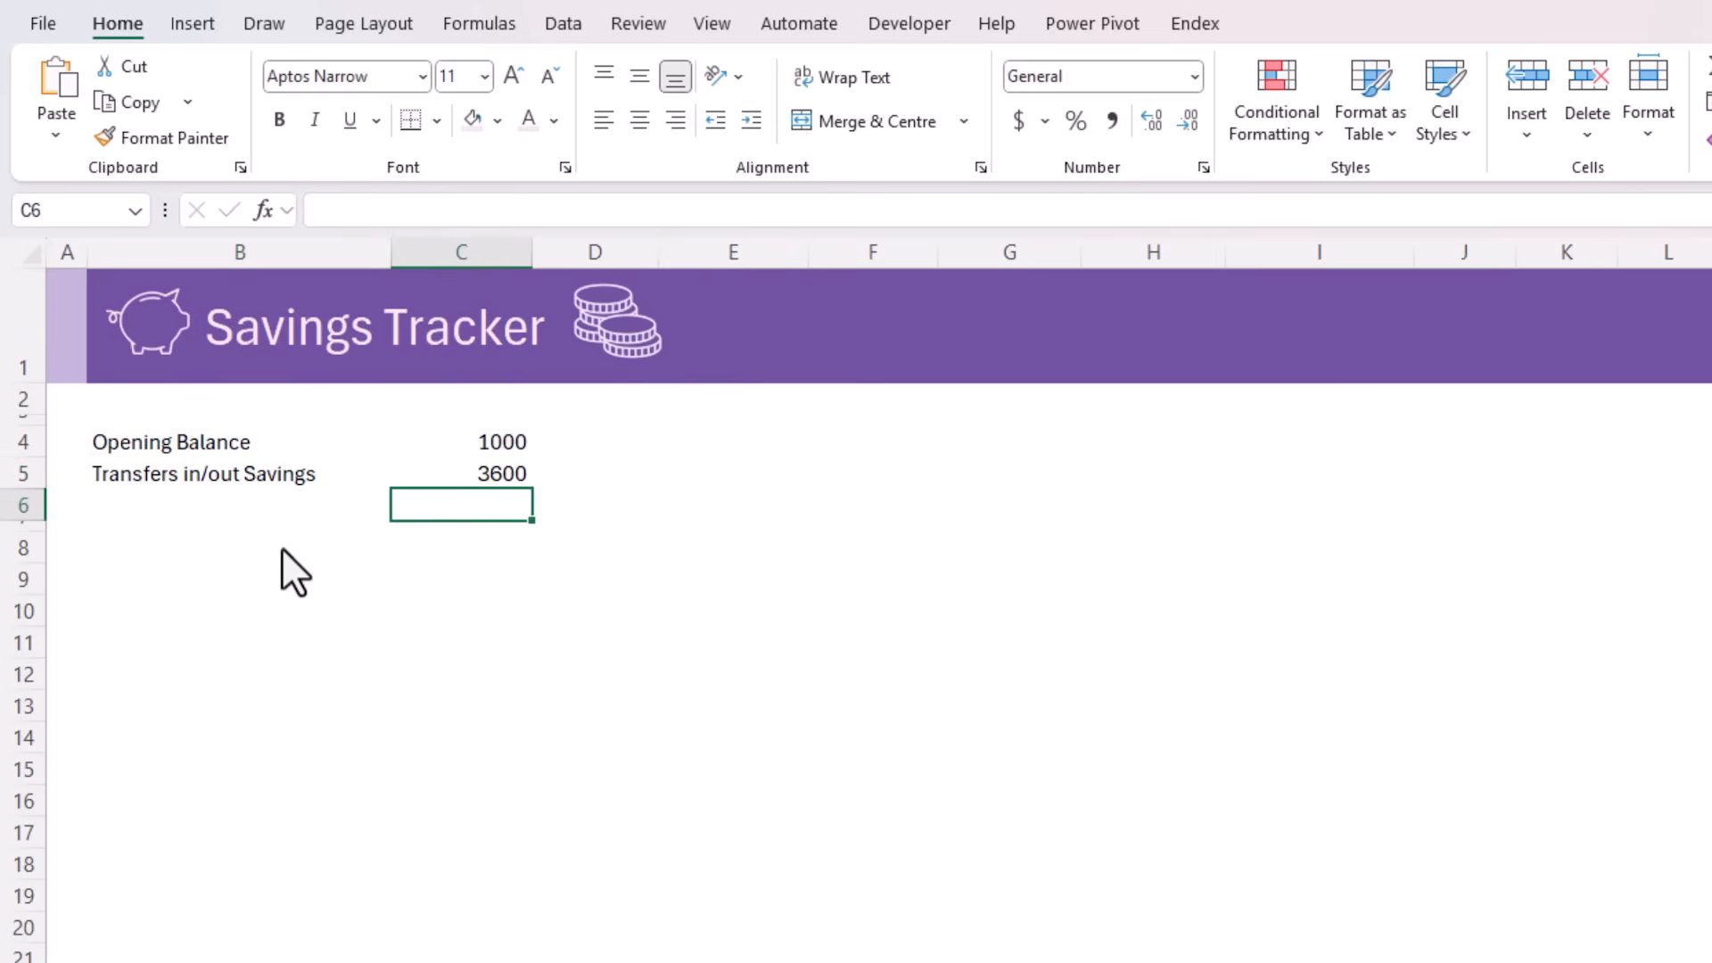
key("alt+equal")
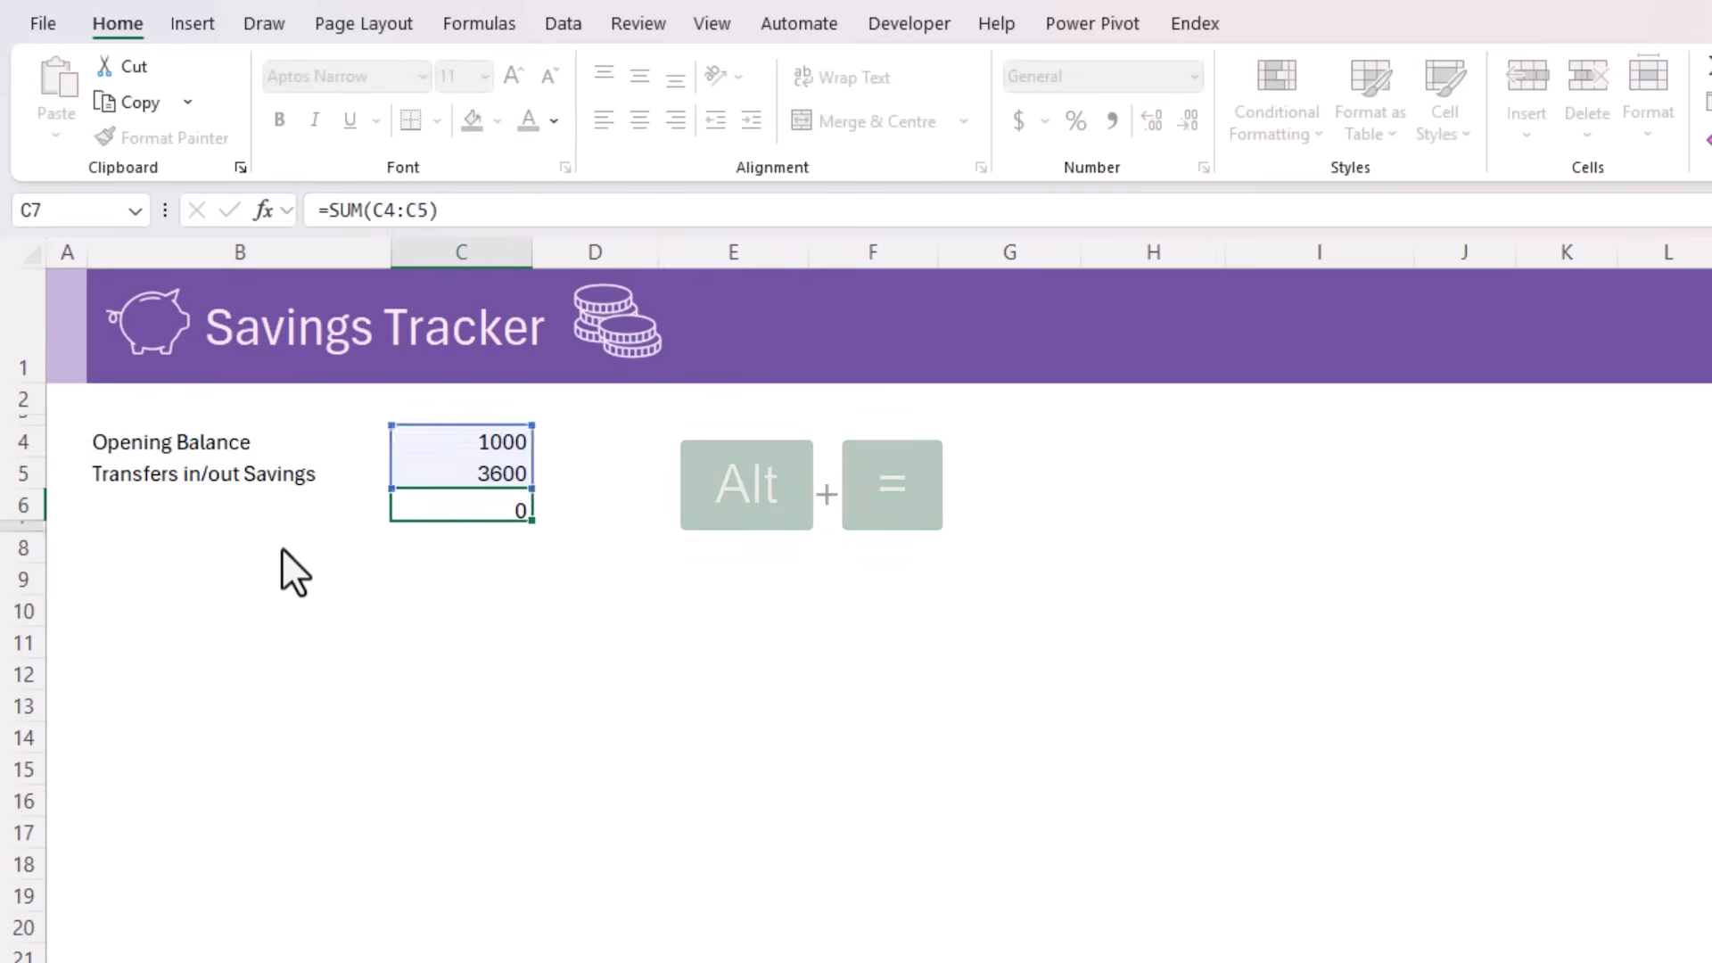
key("Return")
left_click(125, 517)
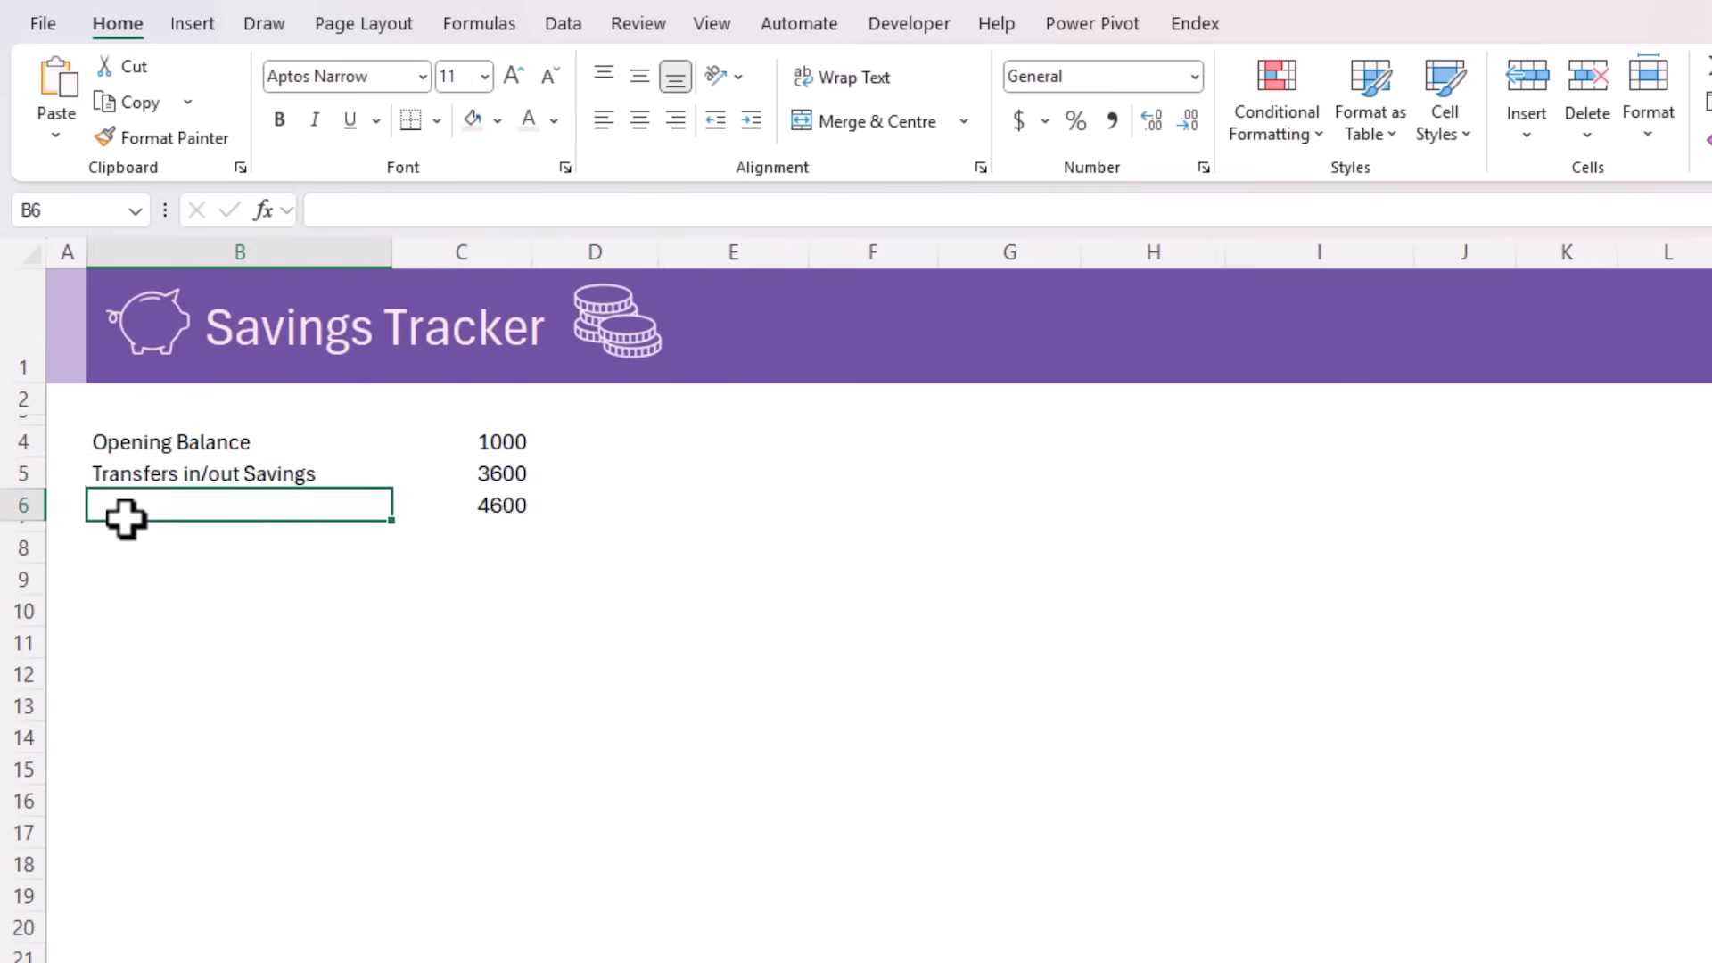
type("Total Savings")
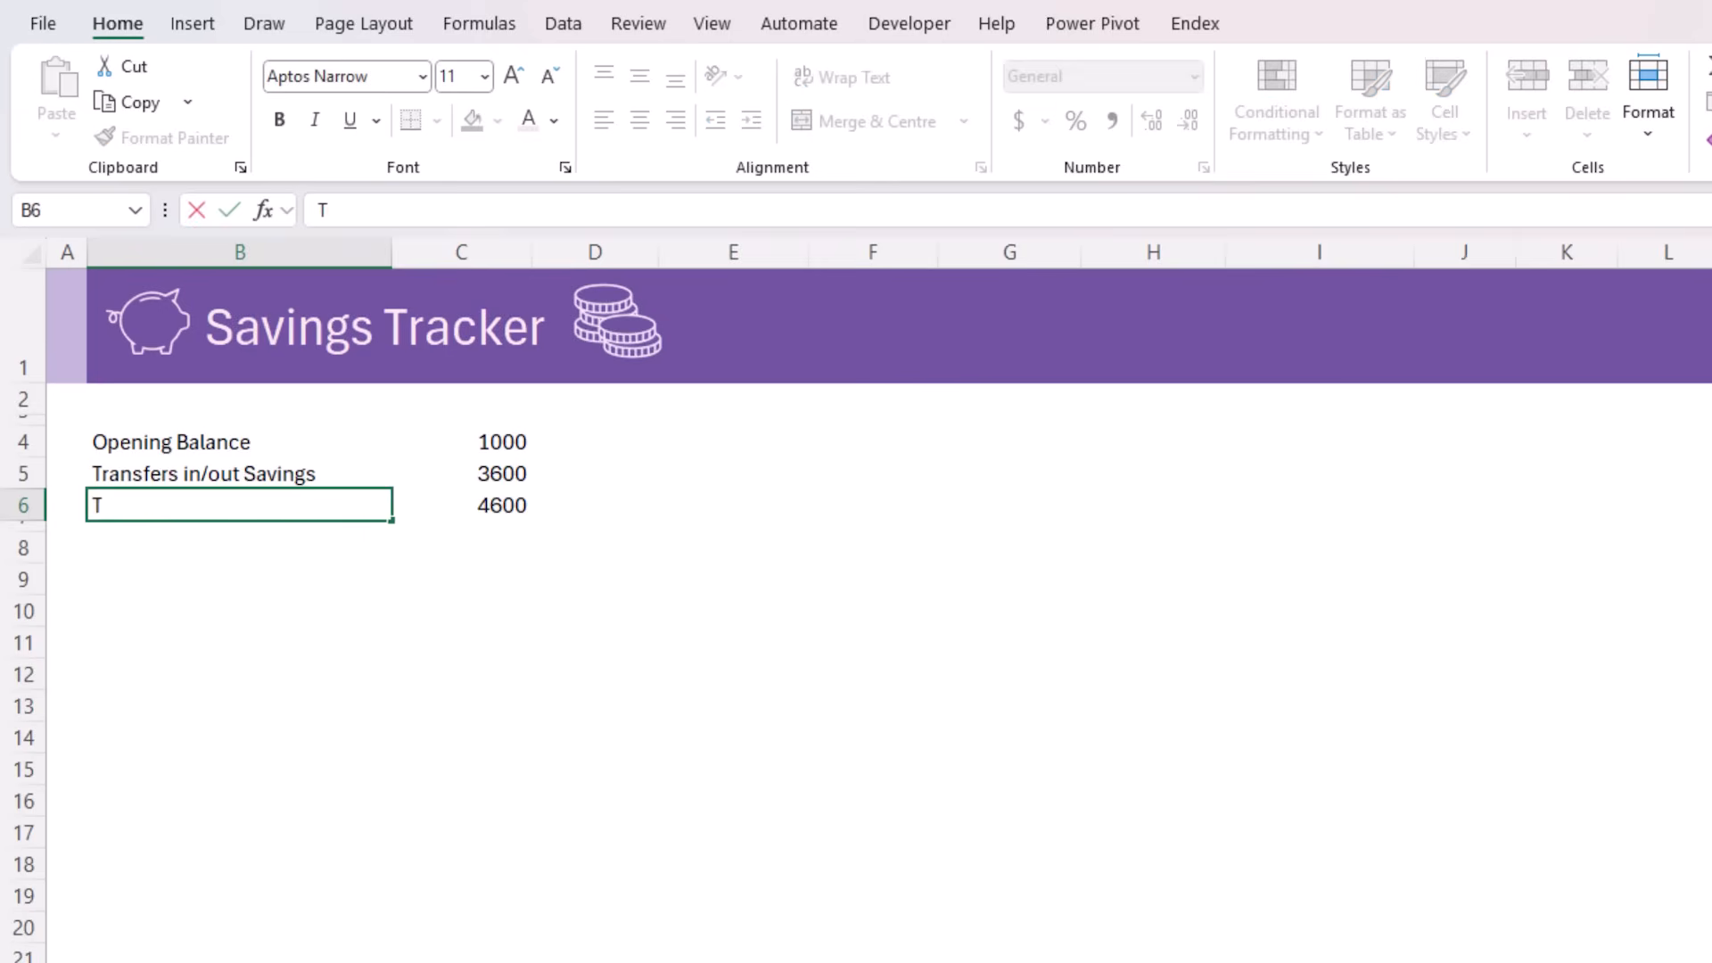
key("Tab")
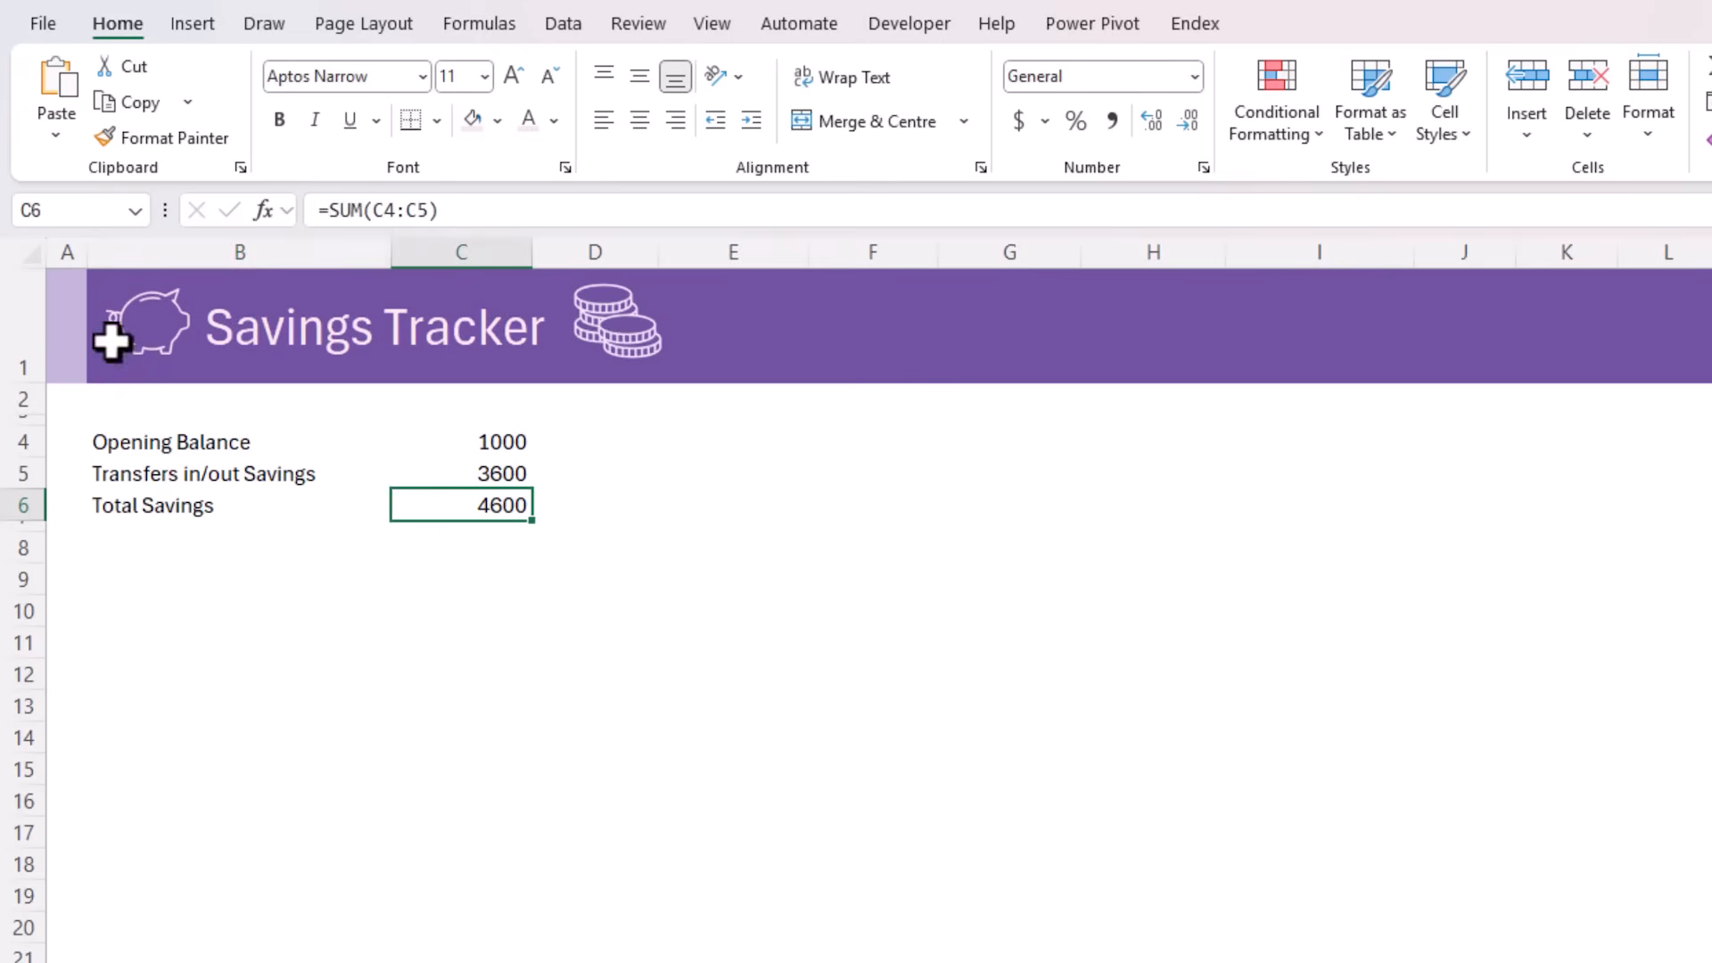
Give cell C6 the defined name TotalSavings
left_click(107, 212)
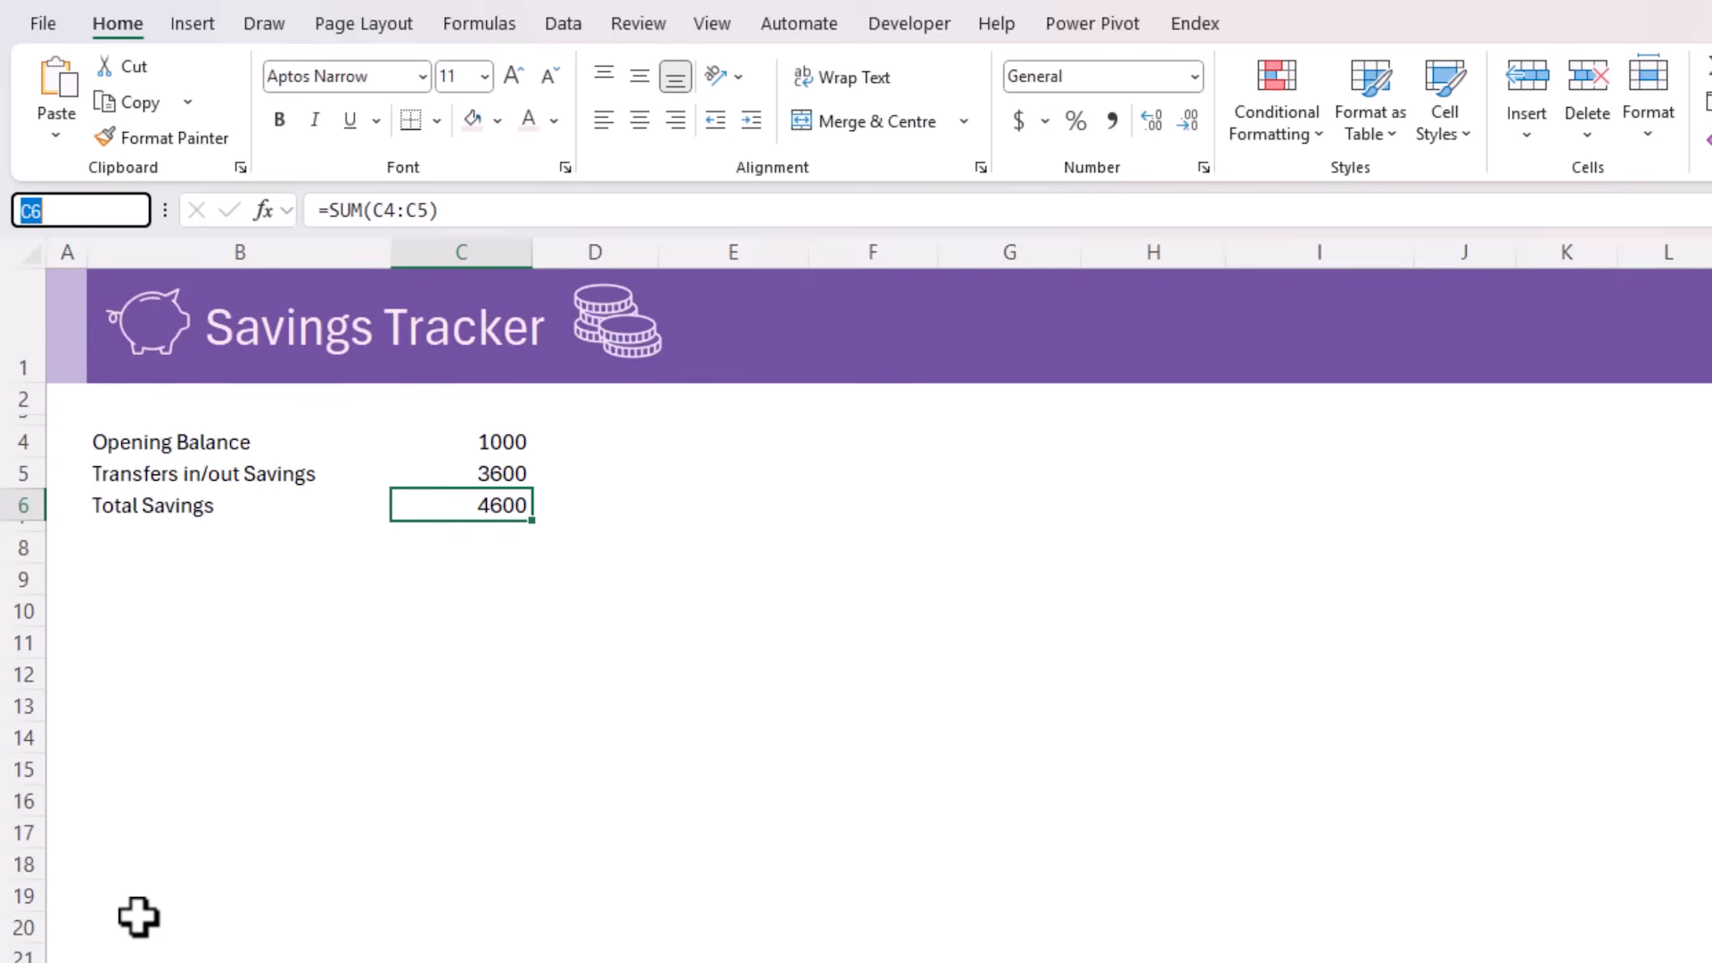
type("TotalSavings")
key("Return")
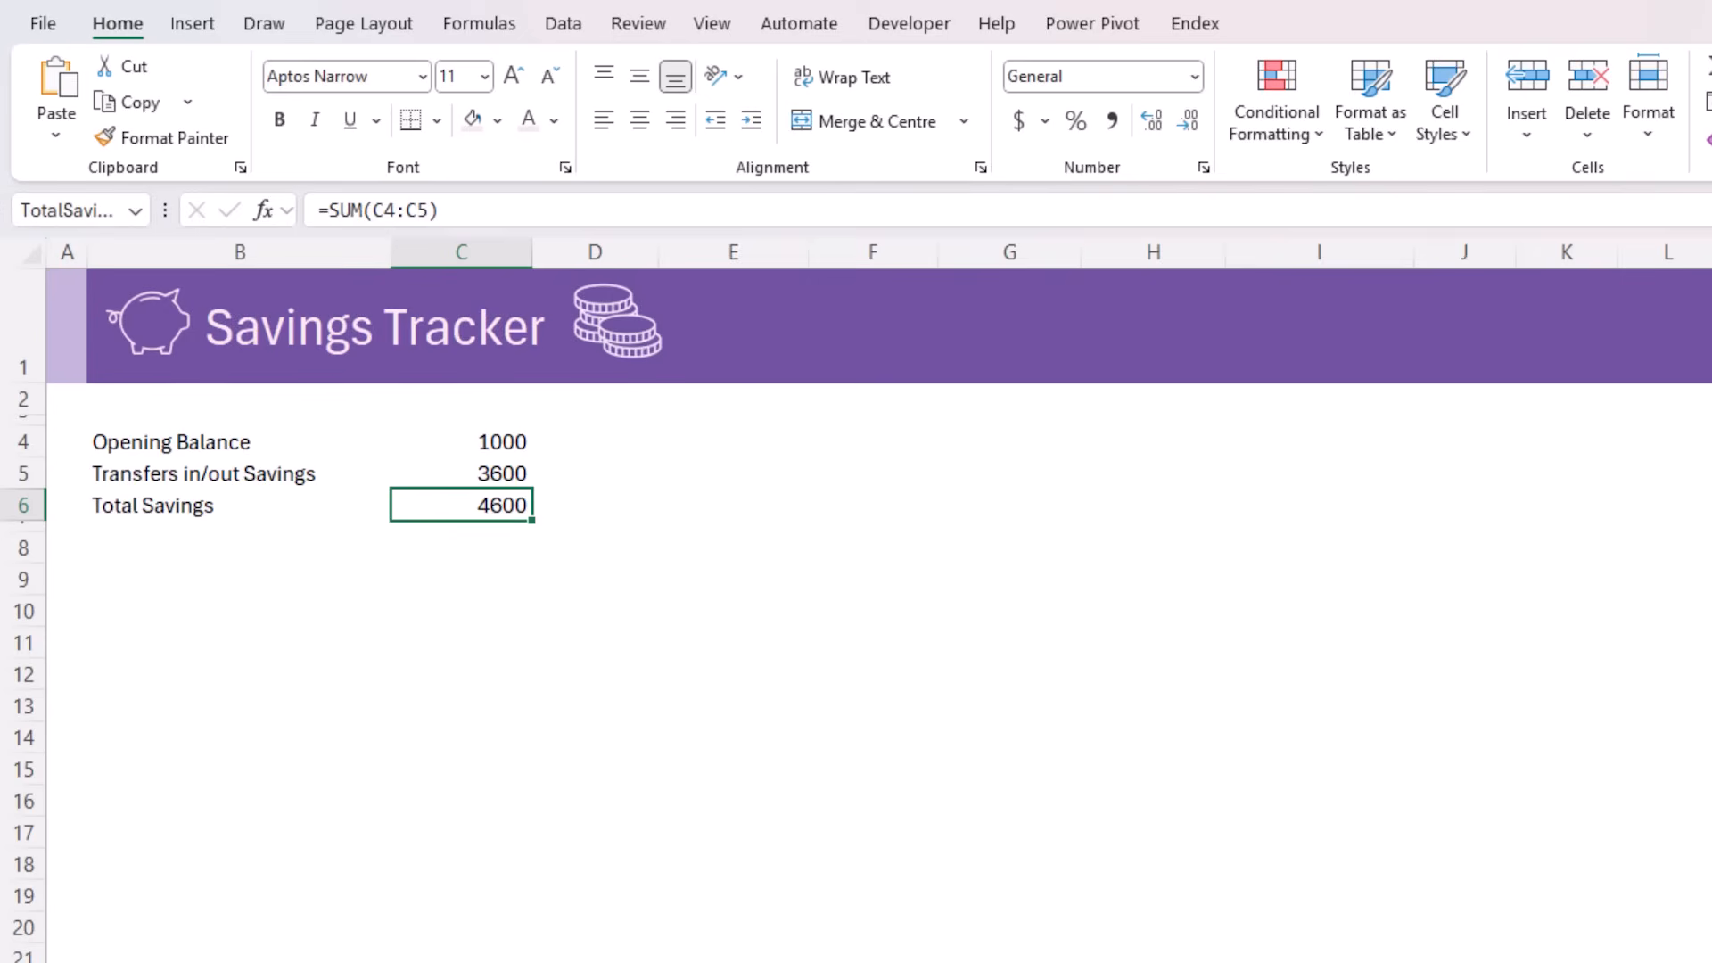
Format the amounts in C4:C6 with the Currency number format
left_click_drag(499, 441, 490, 508)
left_click(1194, 77)
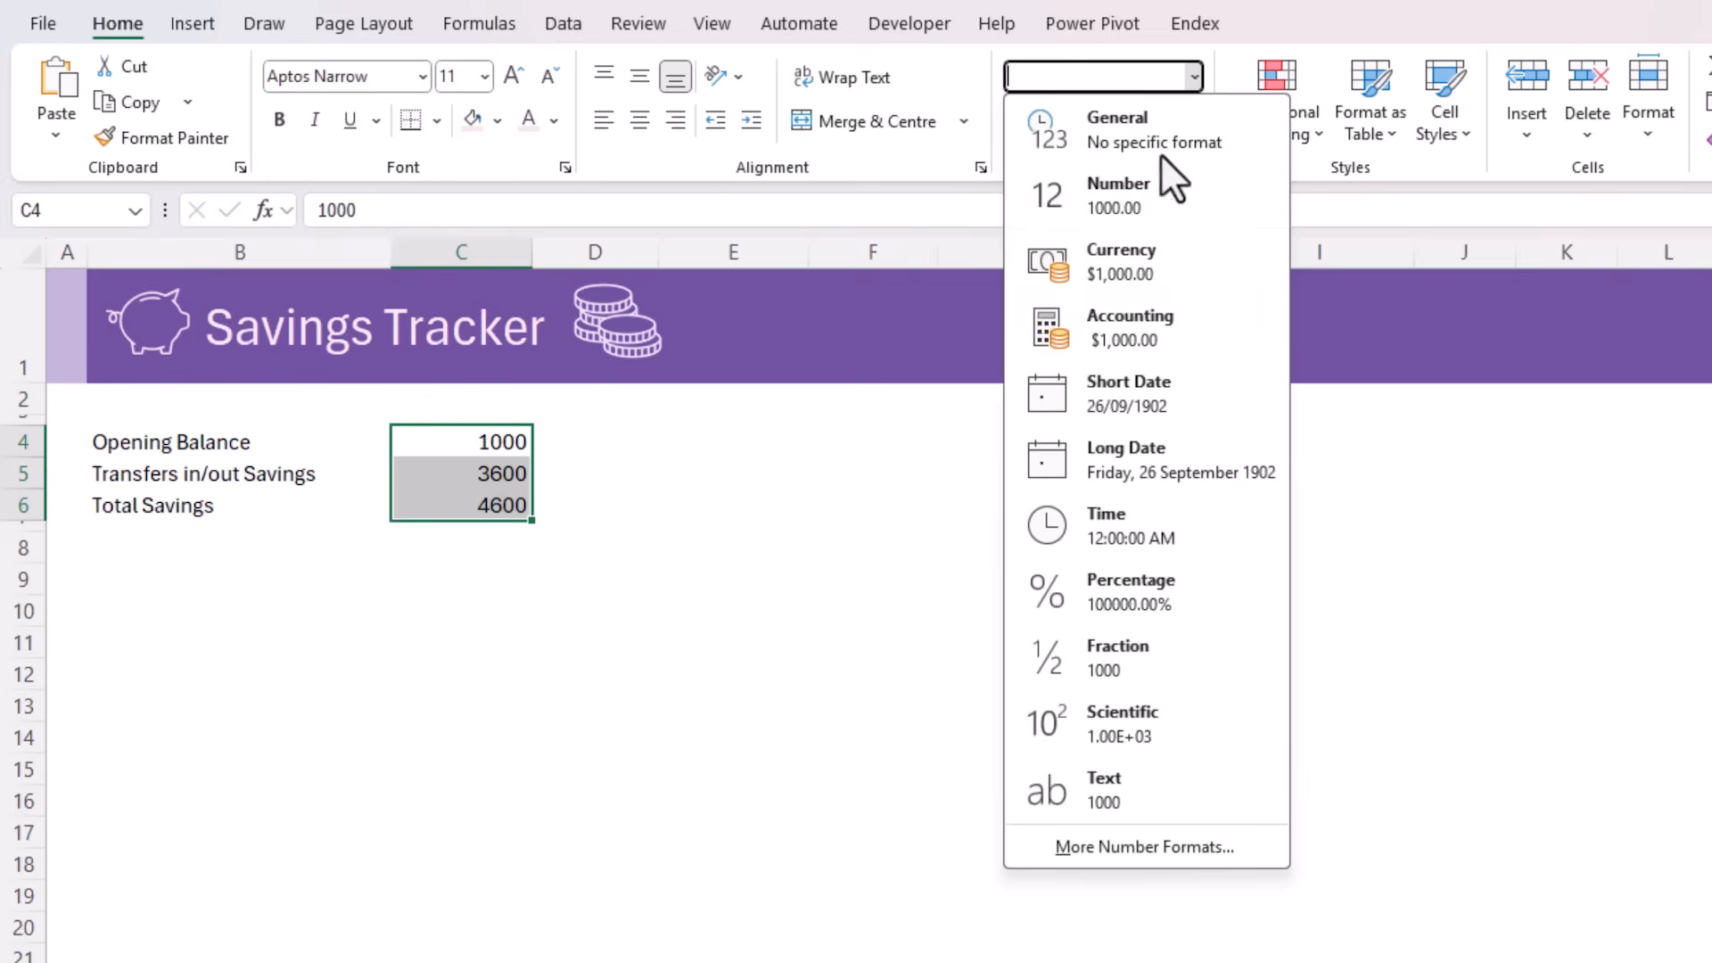
left_click(1128, 266)
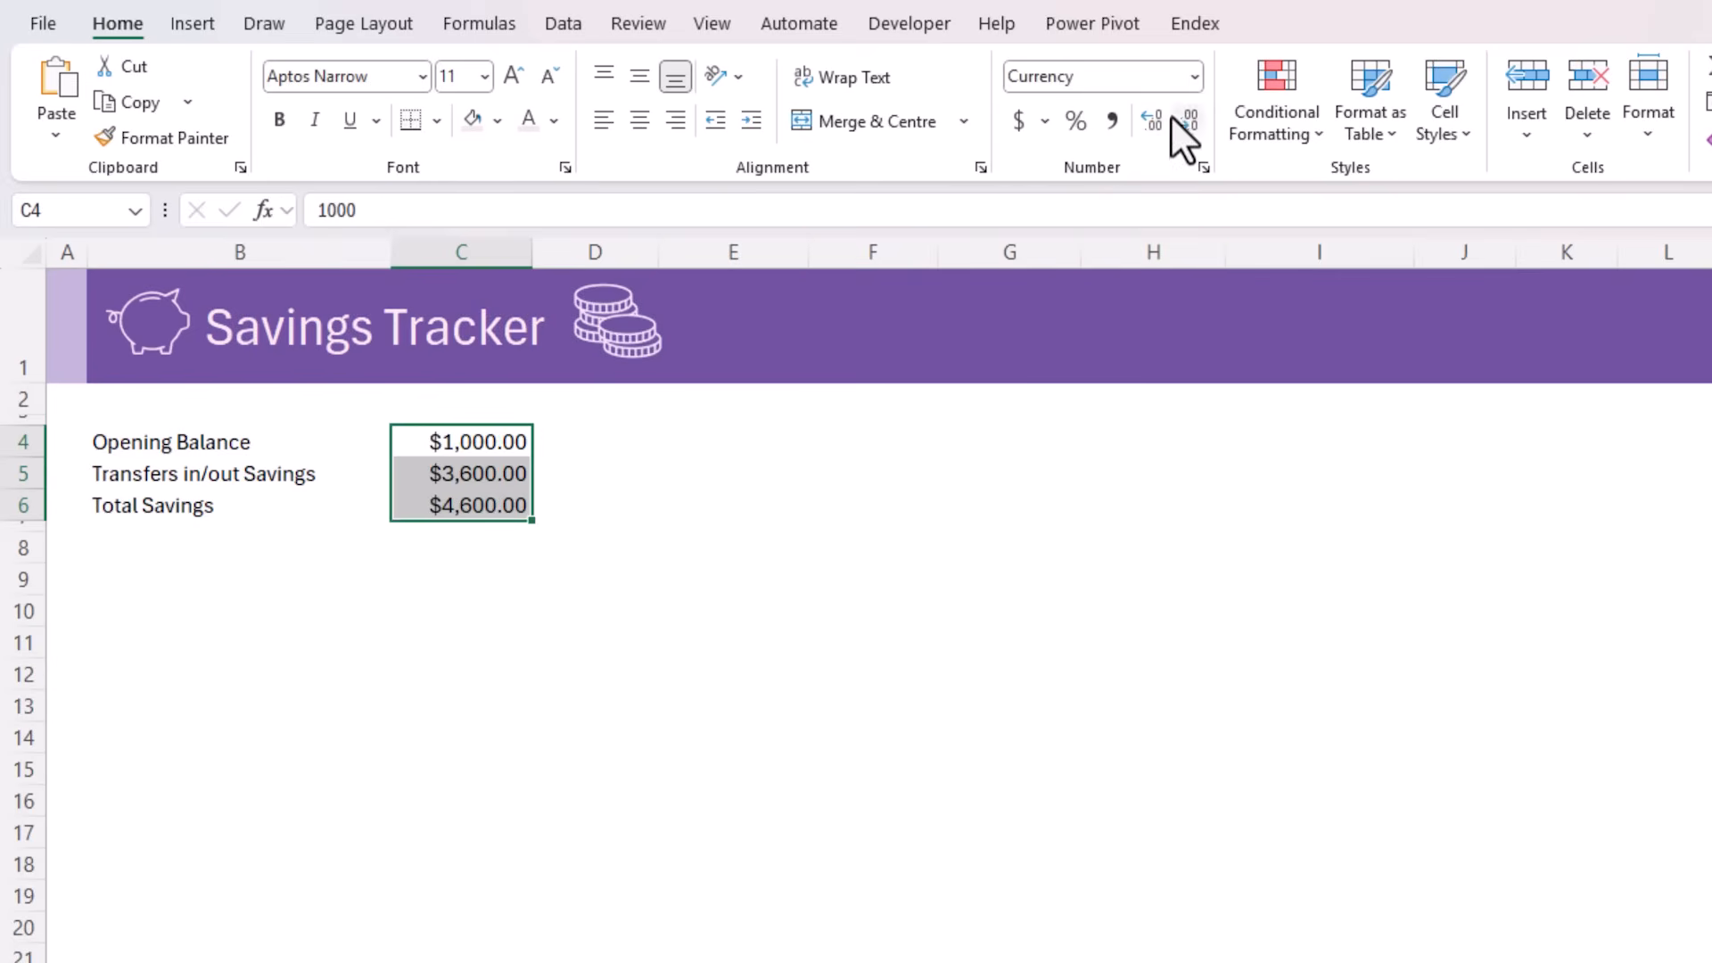
Make the Total Savings row B6:C6 bold and add a border line beneath the transfers amount in C5
left_click_drag(486, 504, 259, 505)
left_click(279, 125)
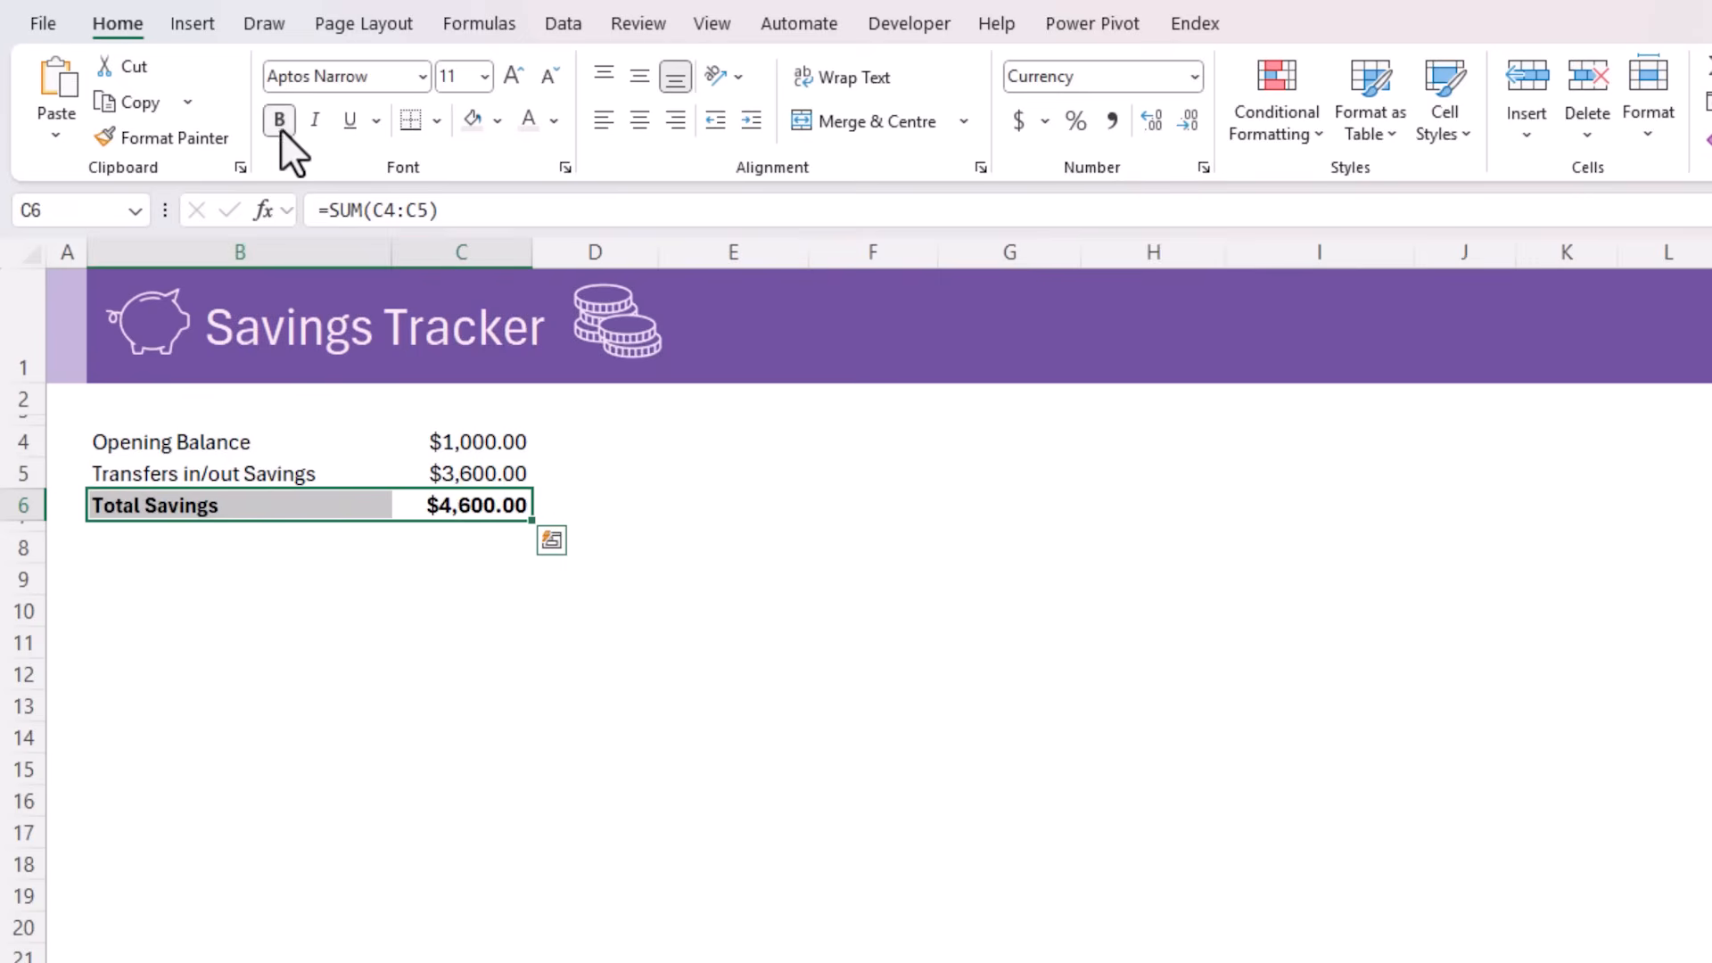
left_click(446, 457)
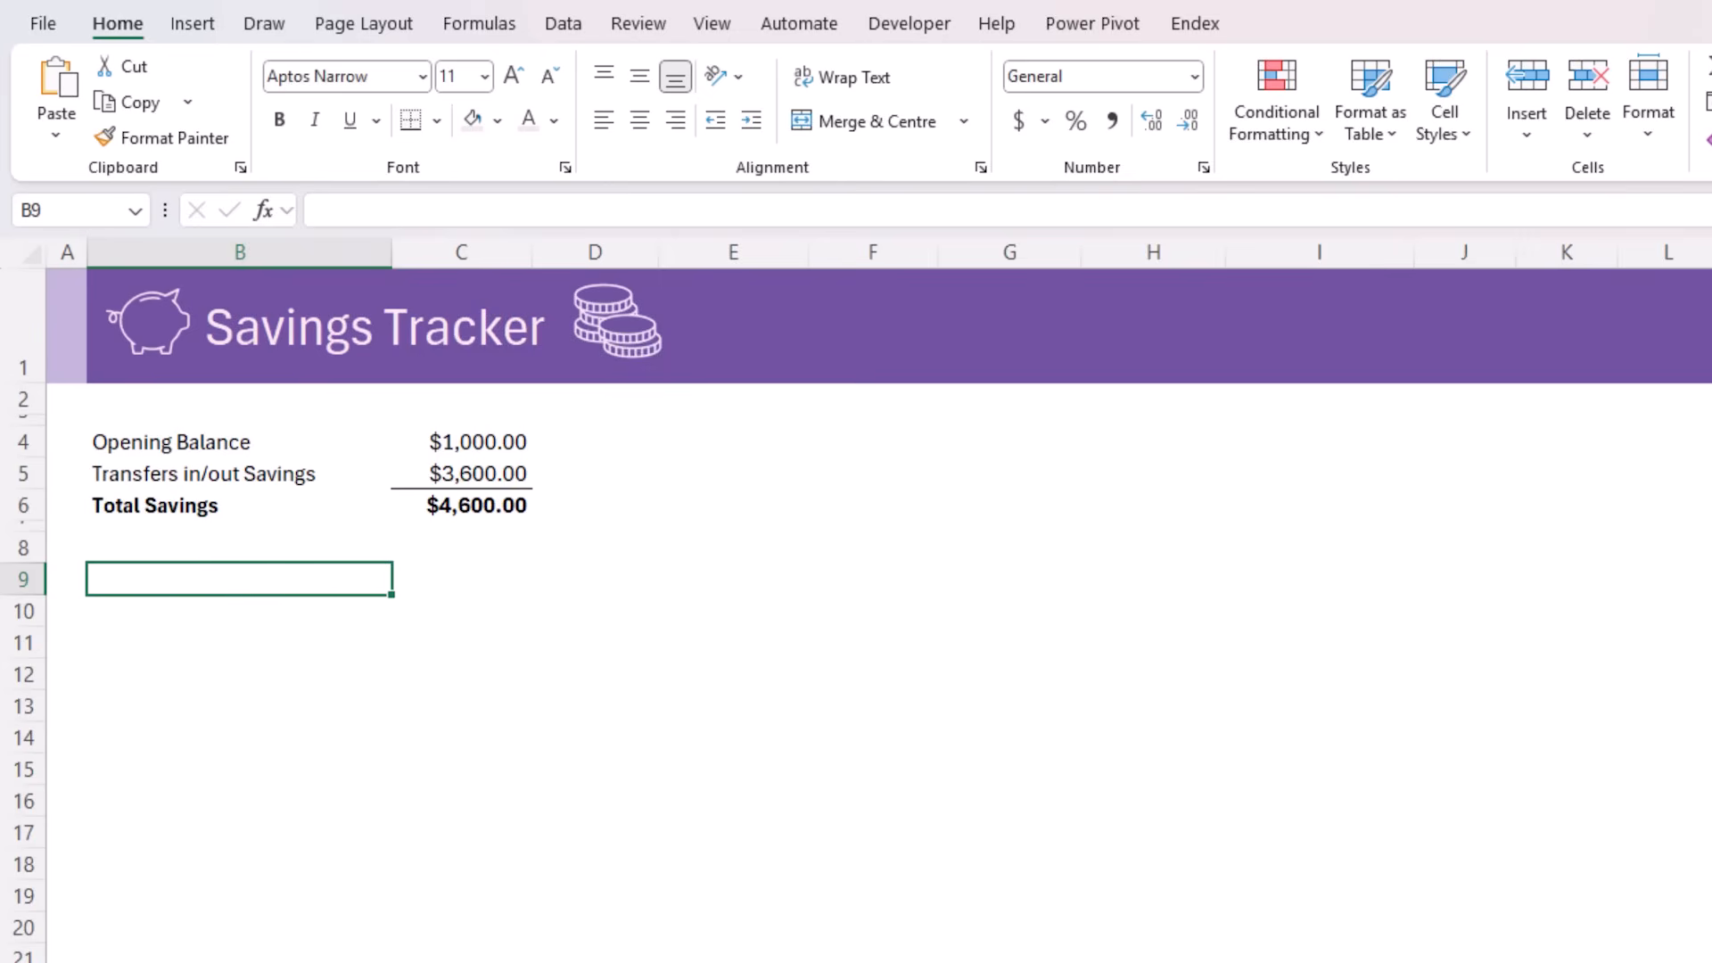
Paste the copied savings goal headers, Goal through Months to Goal, into B9:I9 and format them as a medium purple table with headers
type("Goal\tPriority\tTarget\tCum Target\tAllocated\tRemaining\t% Funded\tMonths to Goal")
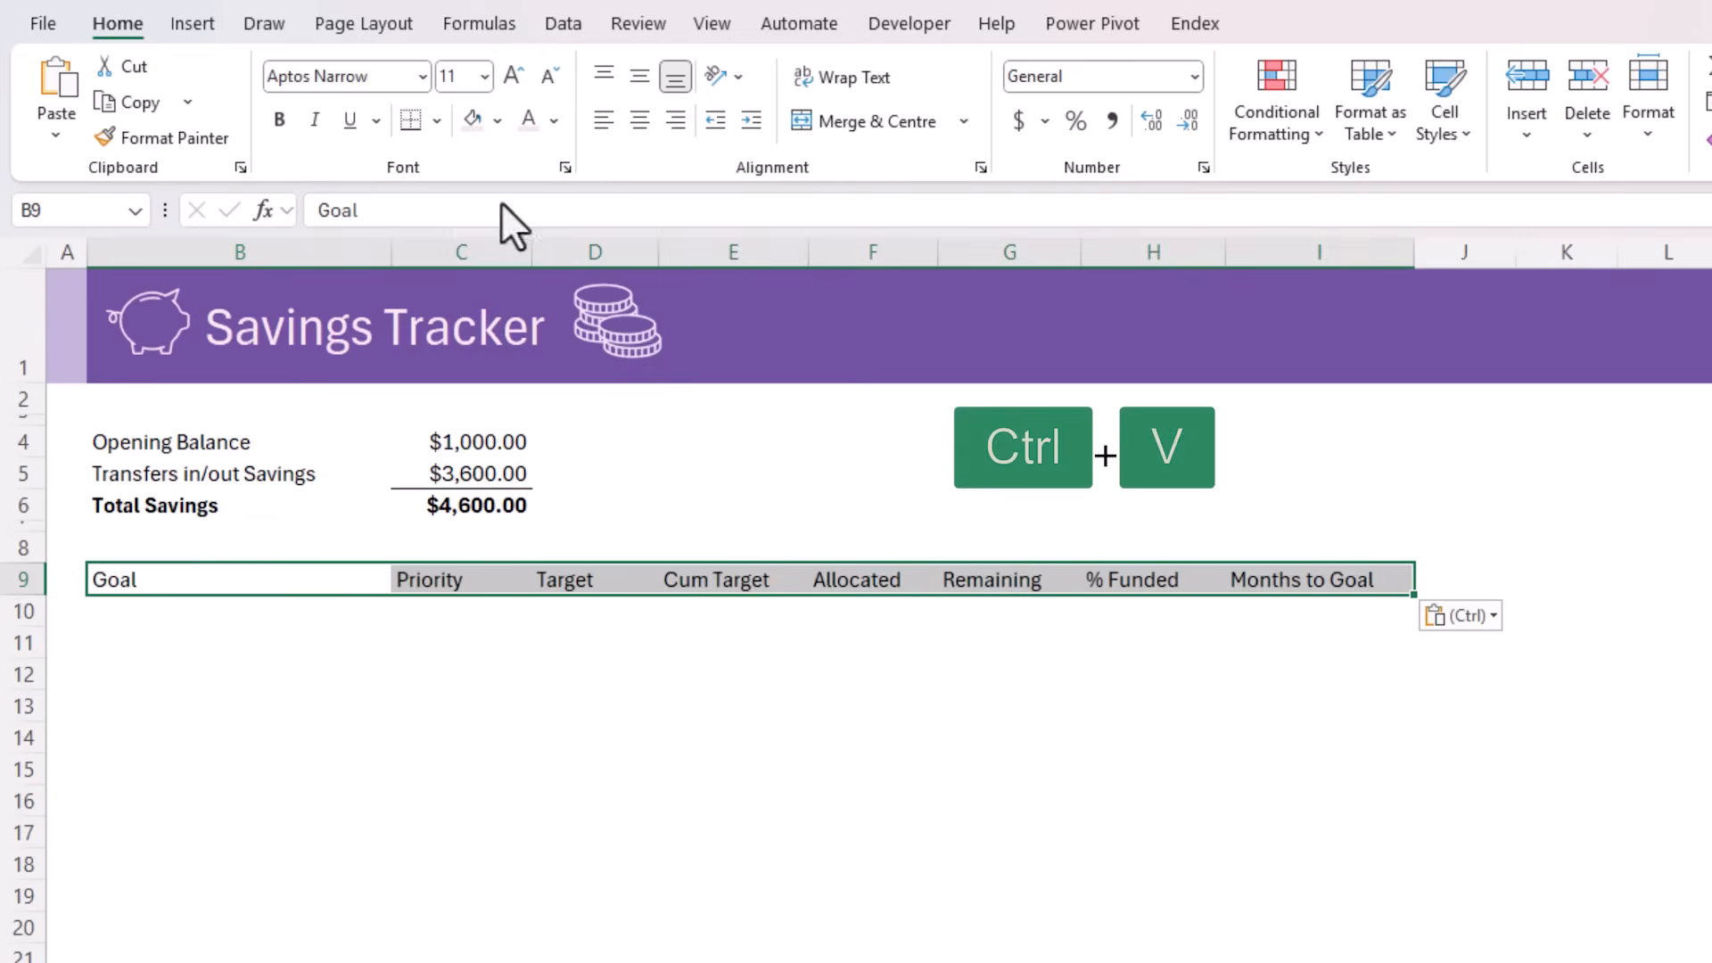
left_click(1368, 120)
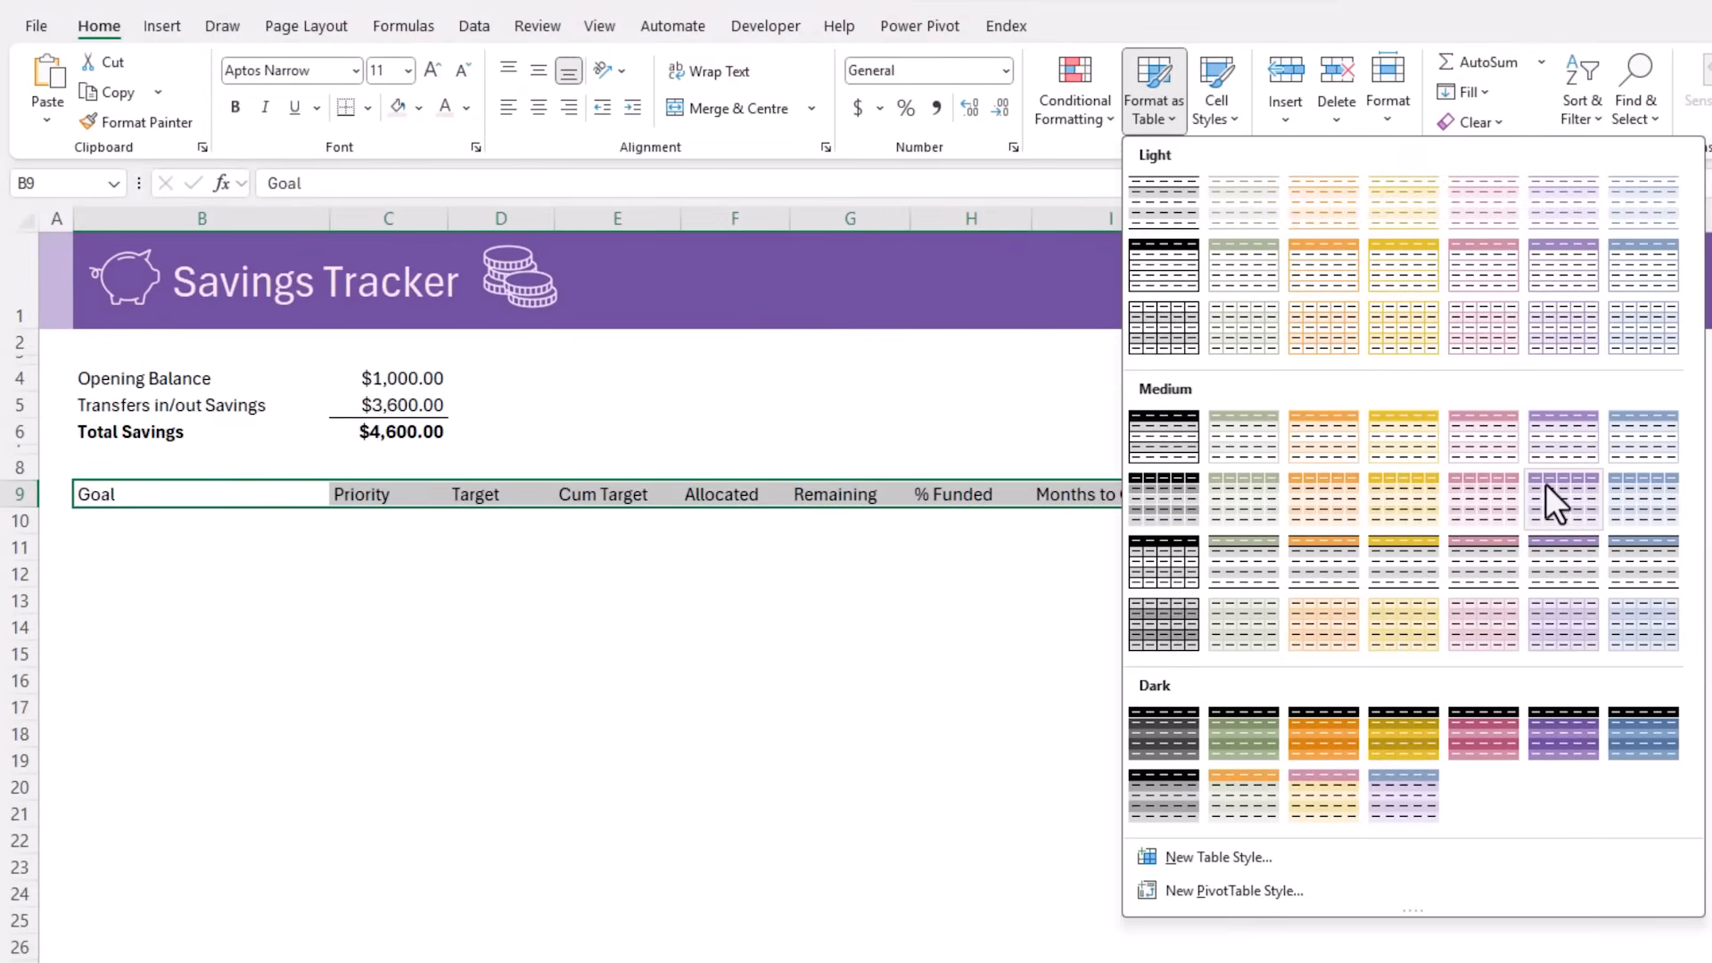
left_click(1544, 483)
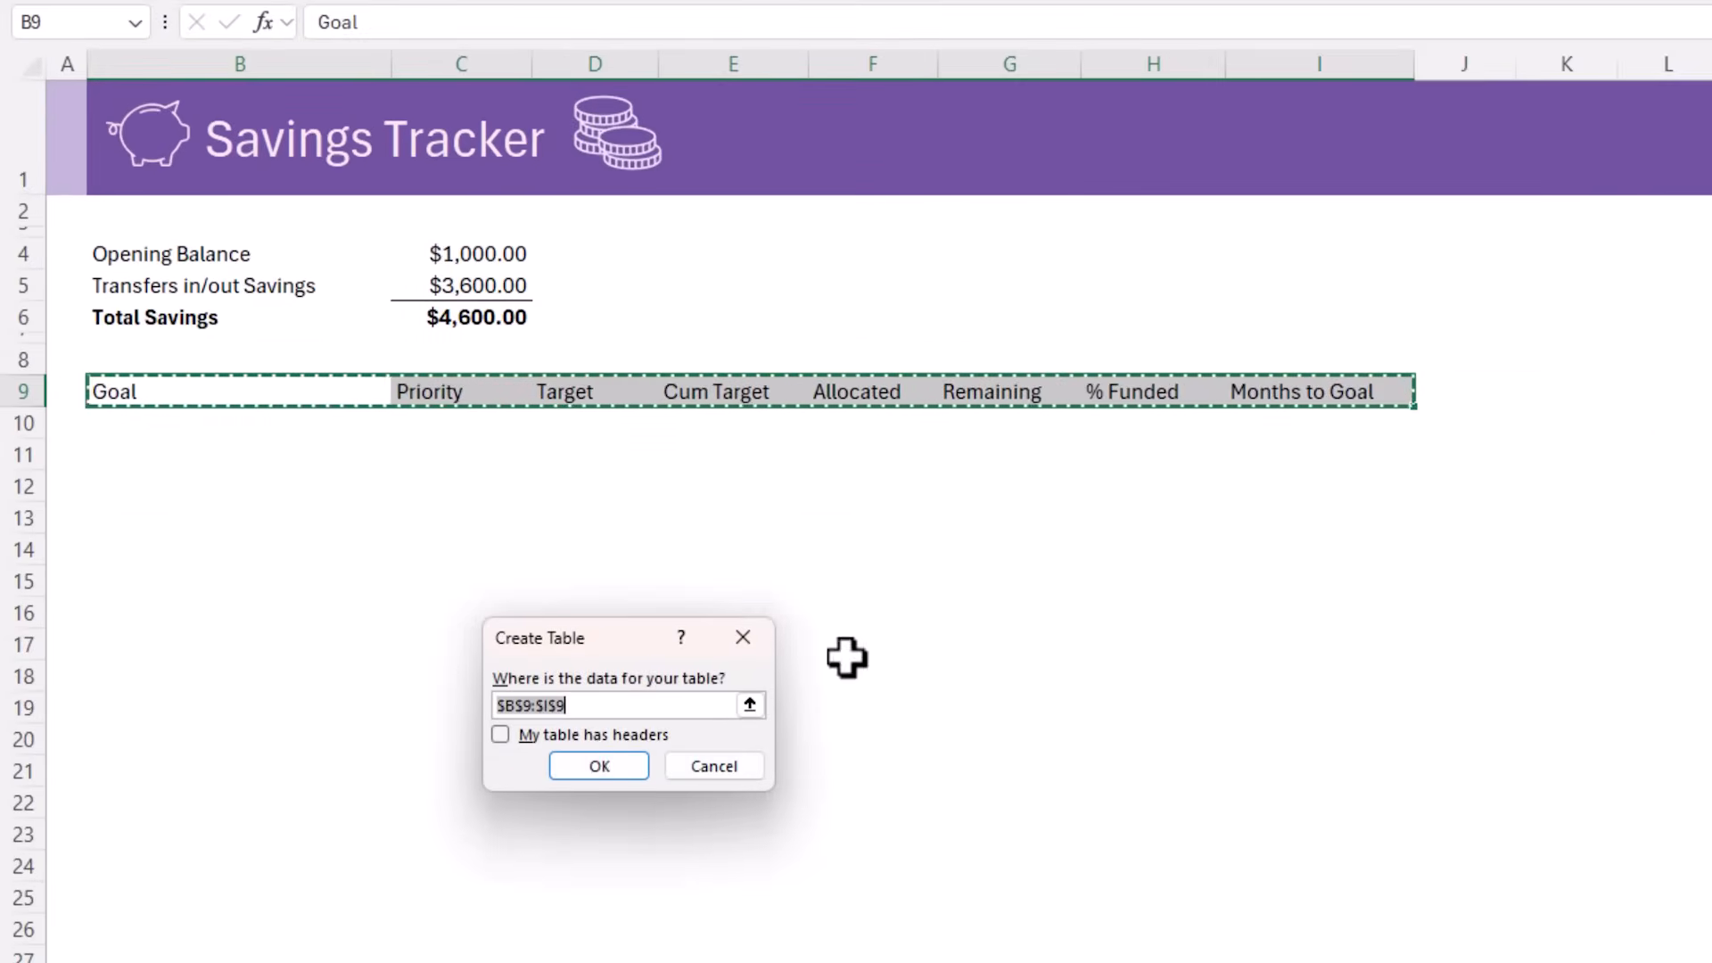
left_click(544, 734)
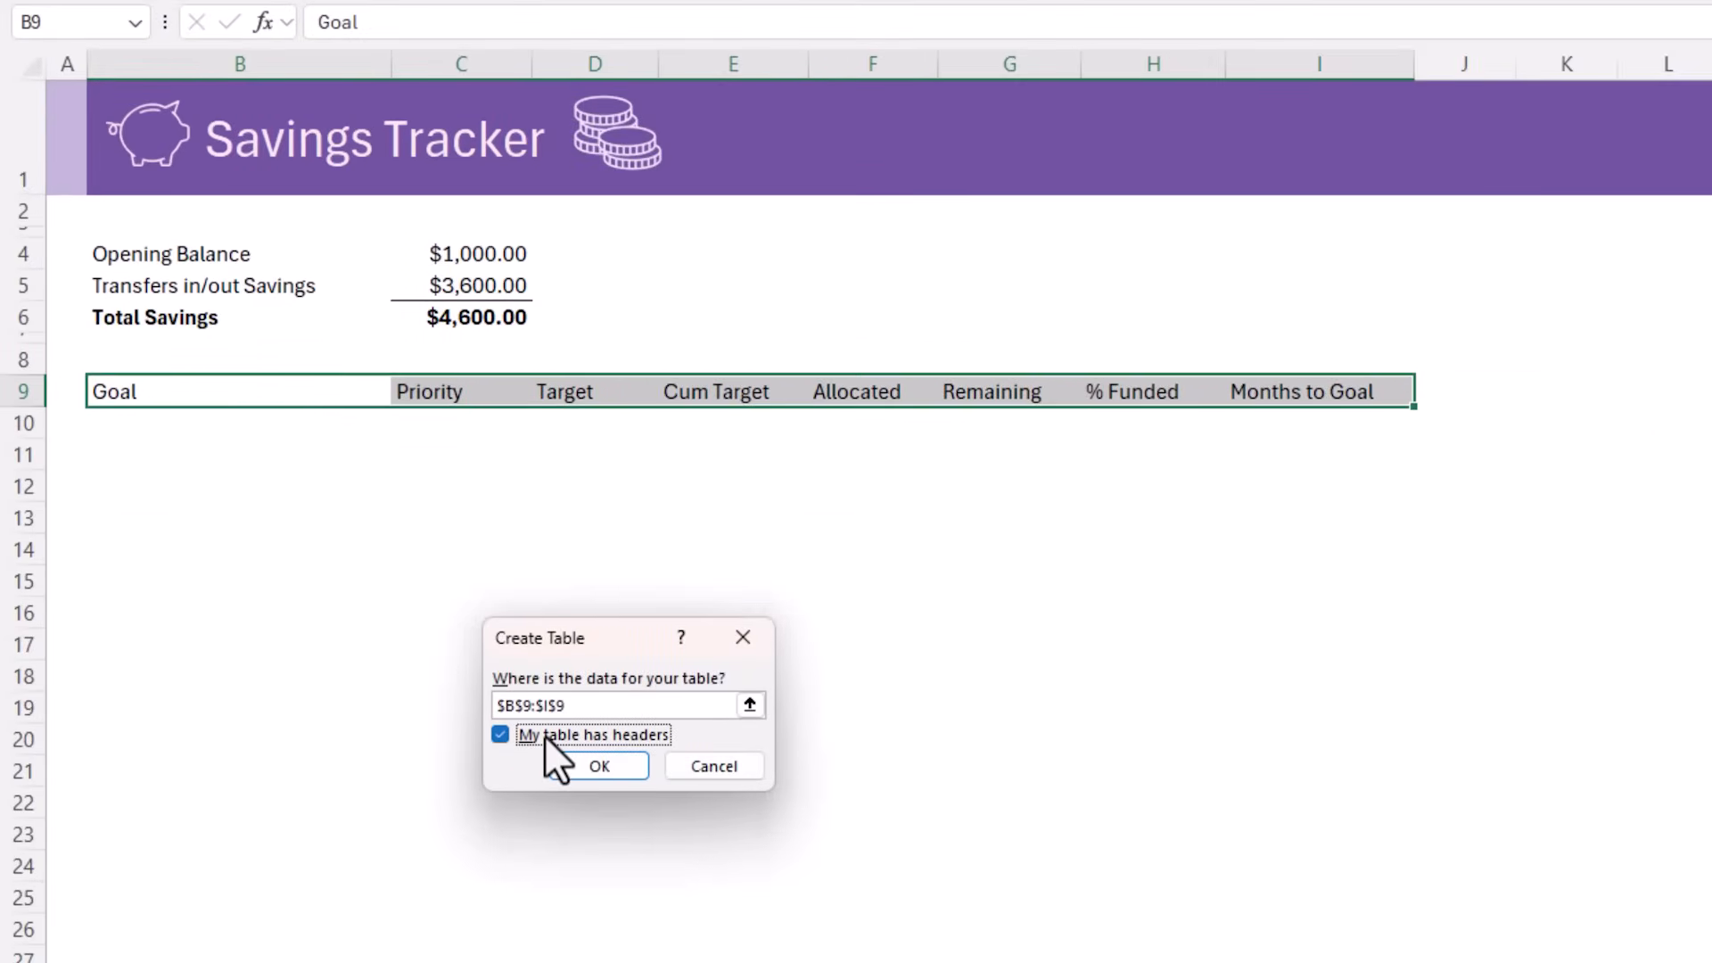
left_click(549, 765)
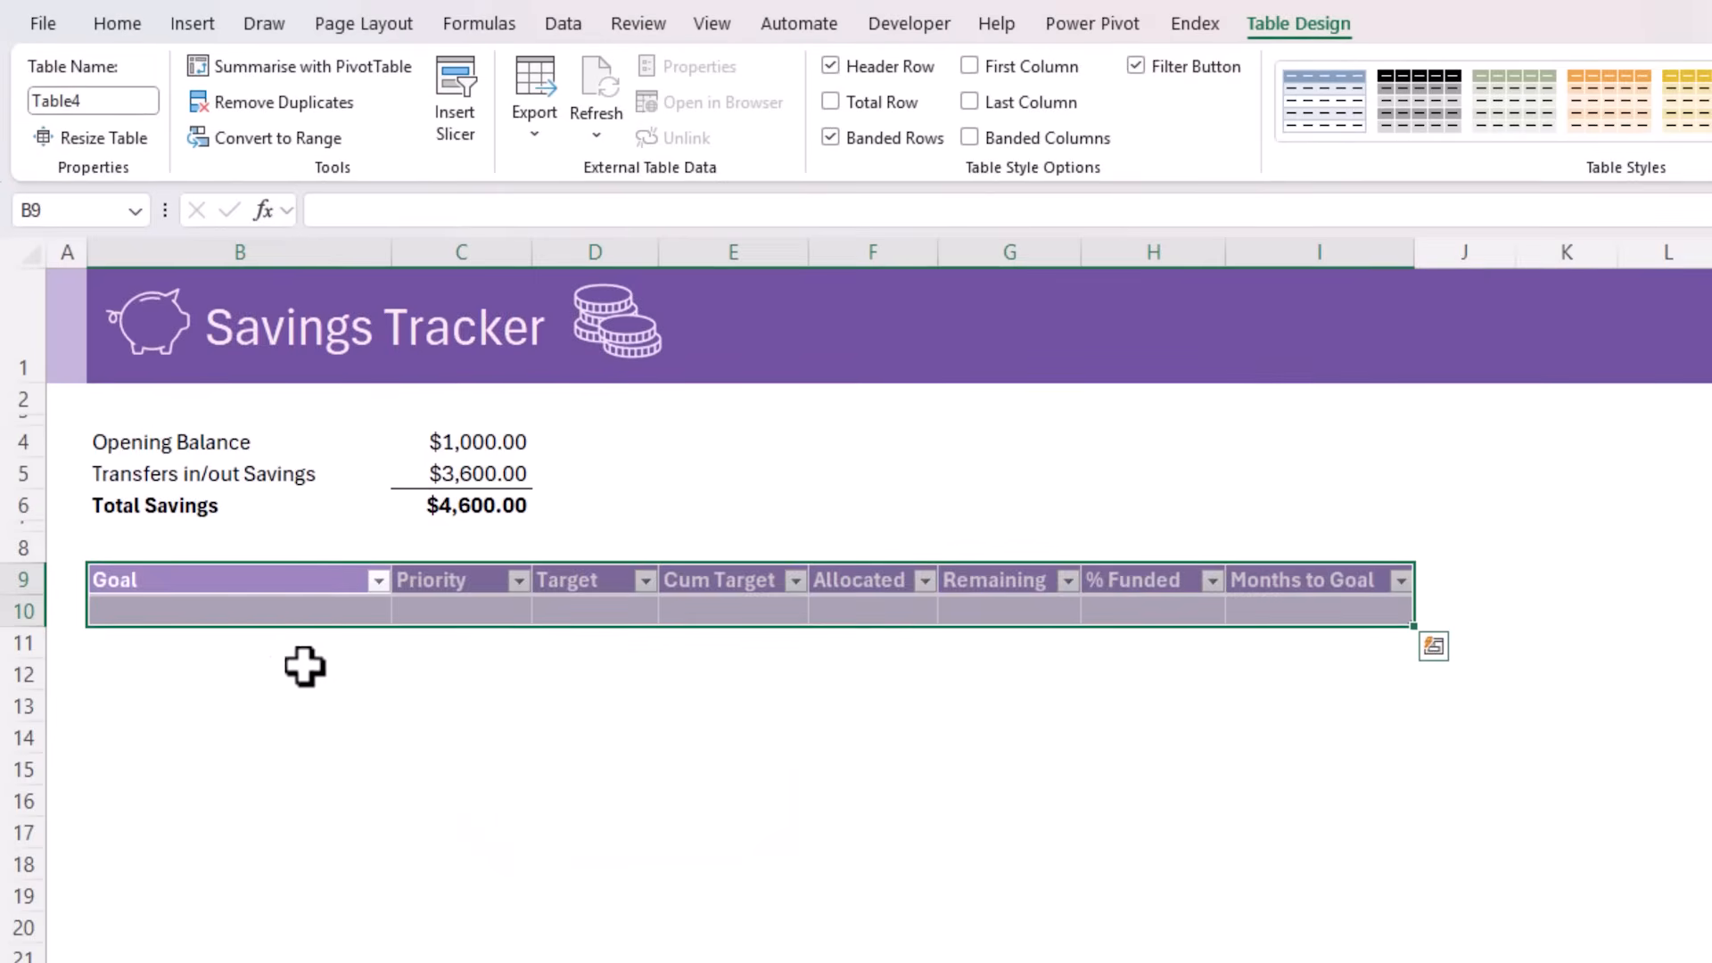
left_click(259, 425)
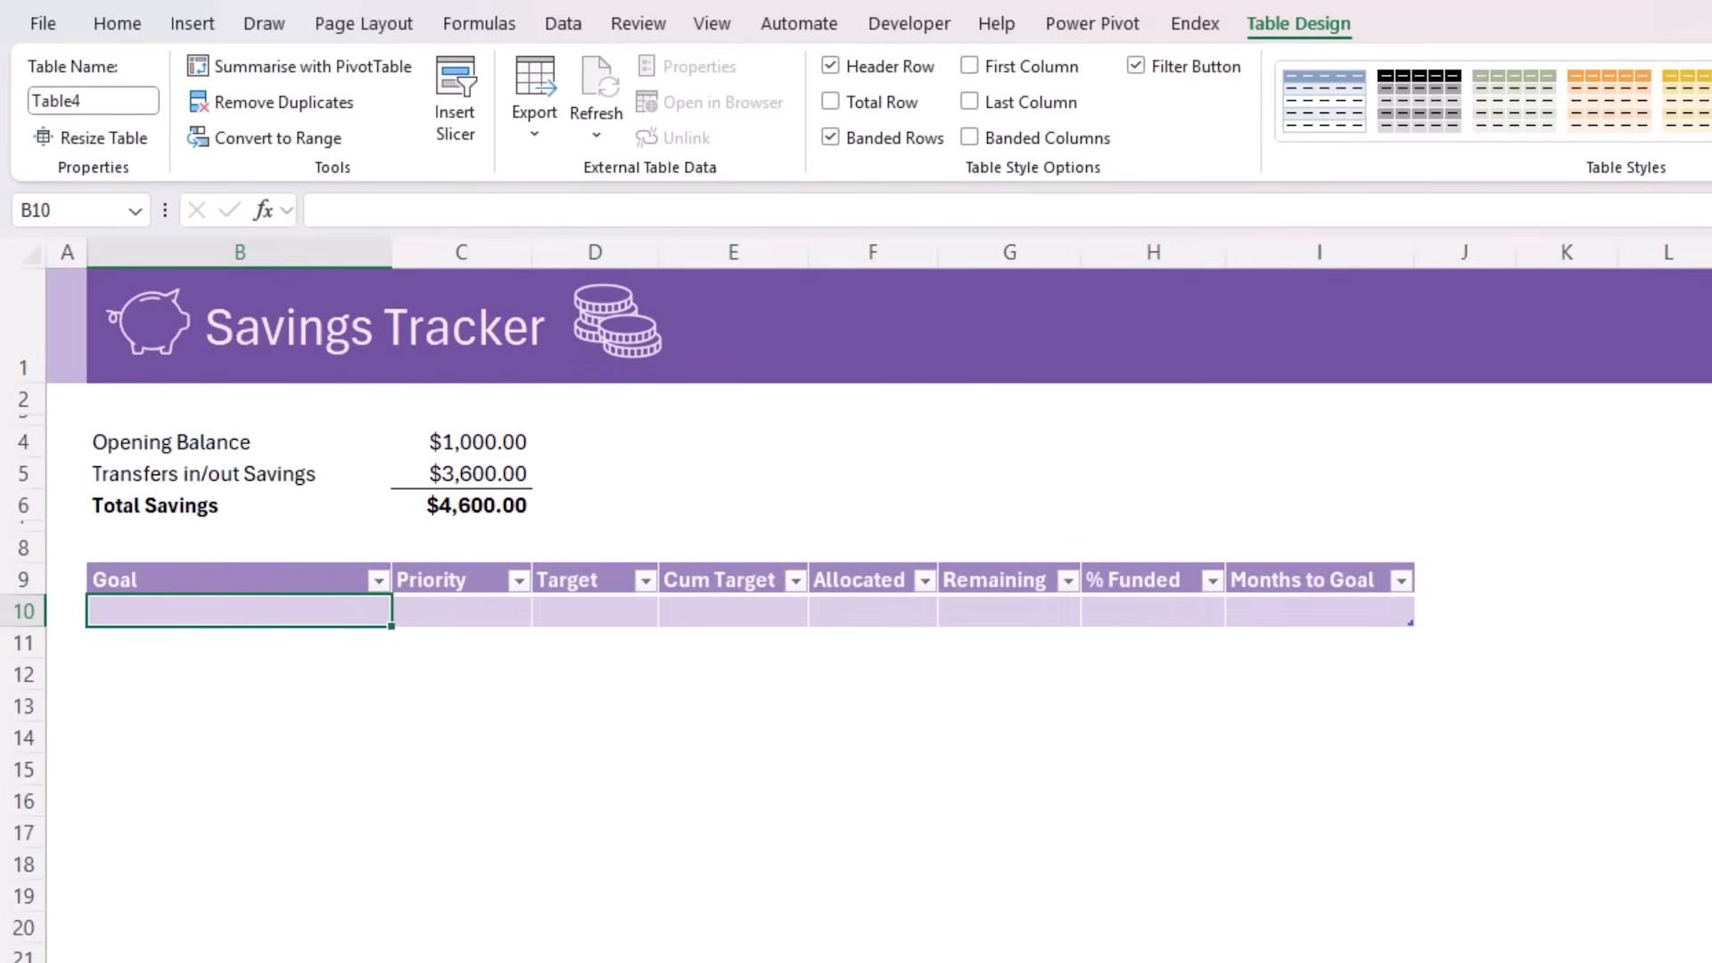
List the savings goals Vacation, Emergency Fund, New Car, Tech Upgrade and Travel Gear in B10:B14 of the Goal column
type("Vacation")
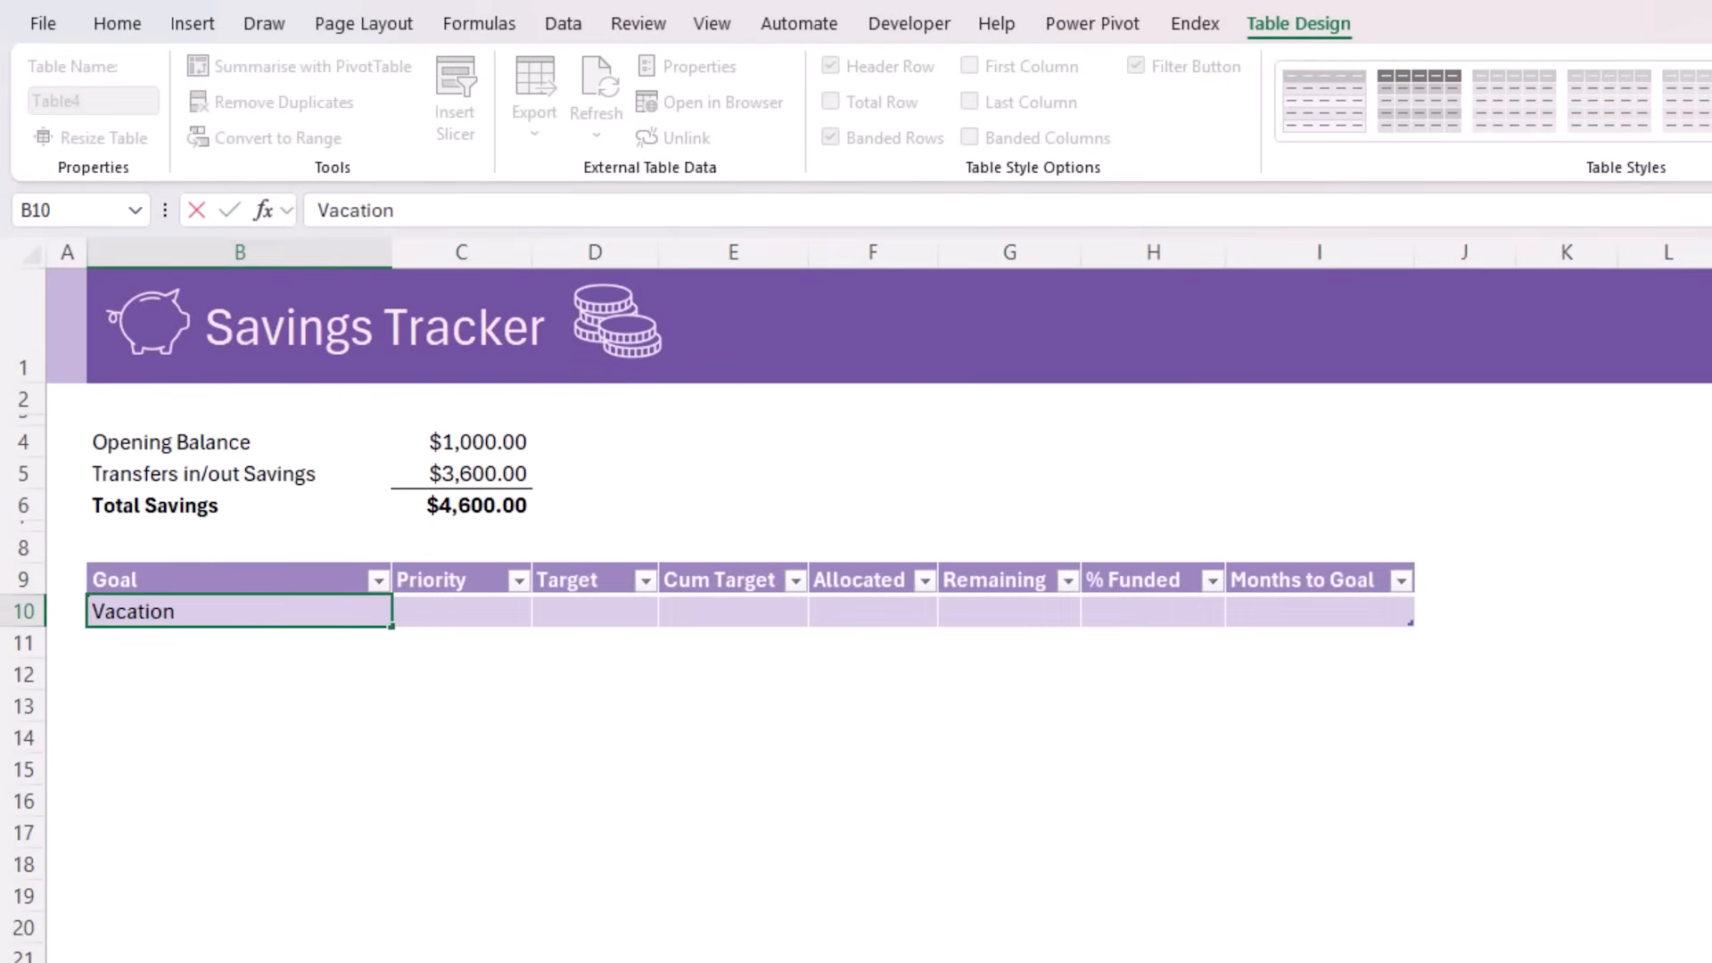
key("Return")
type("Emergency Fund")
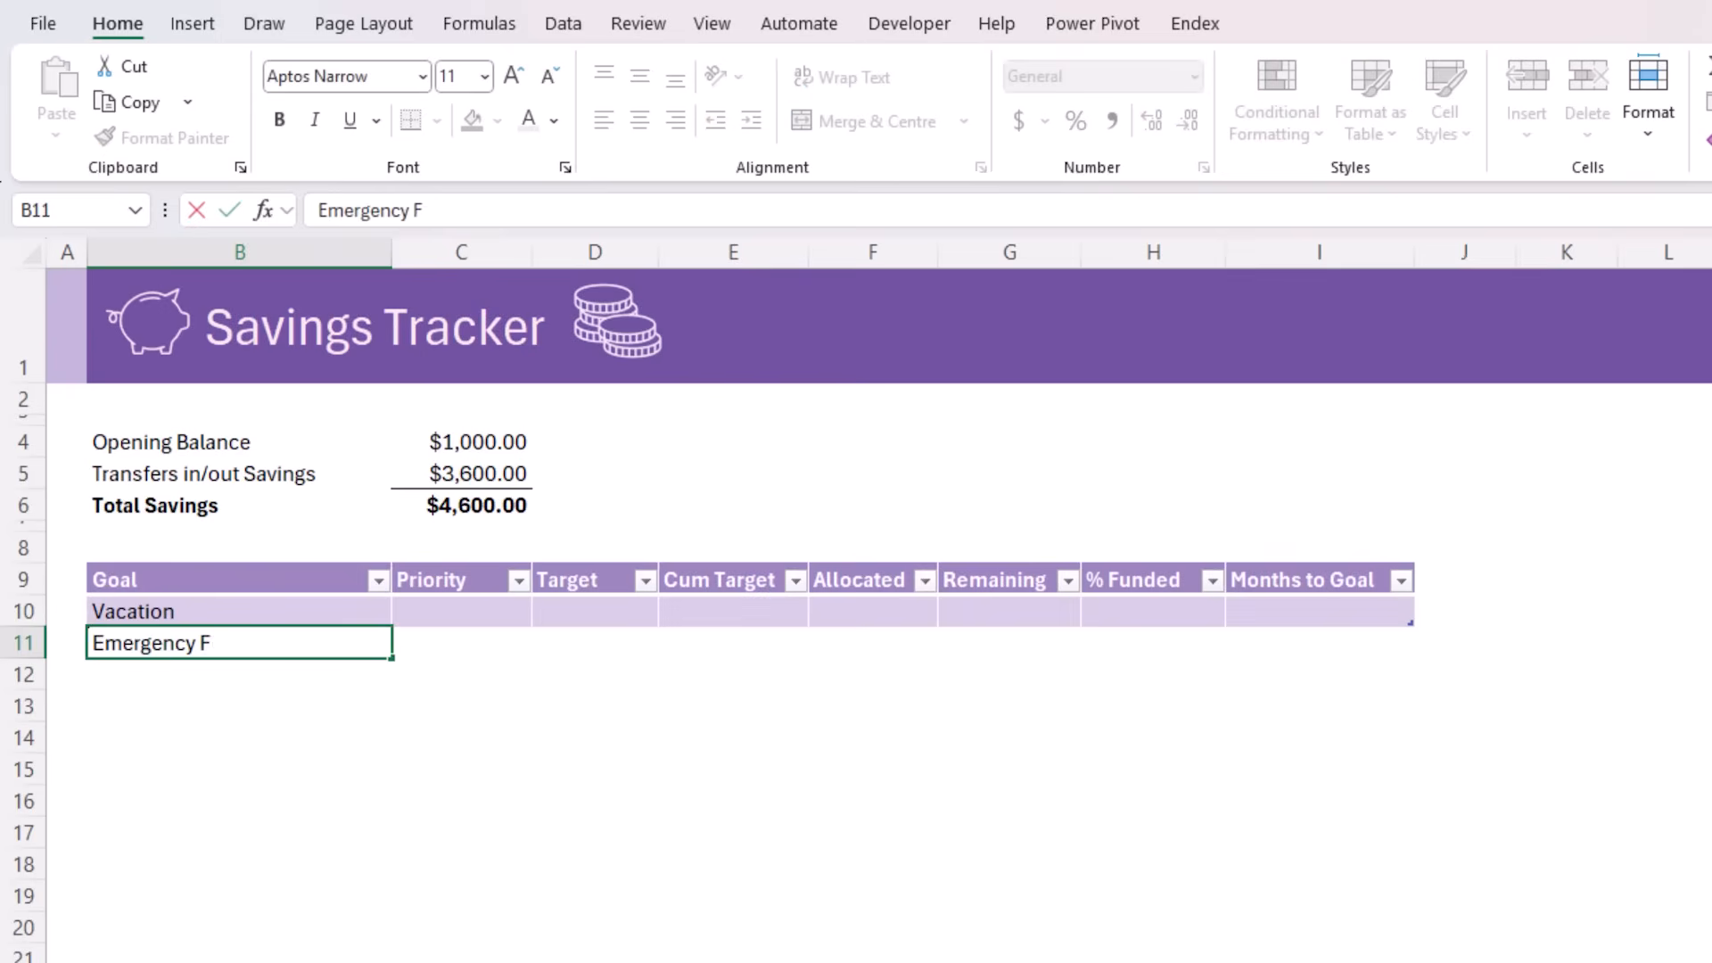
key("Return")
type("New Car")
key("Return")
type("Tech Upgrade")
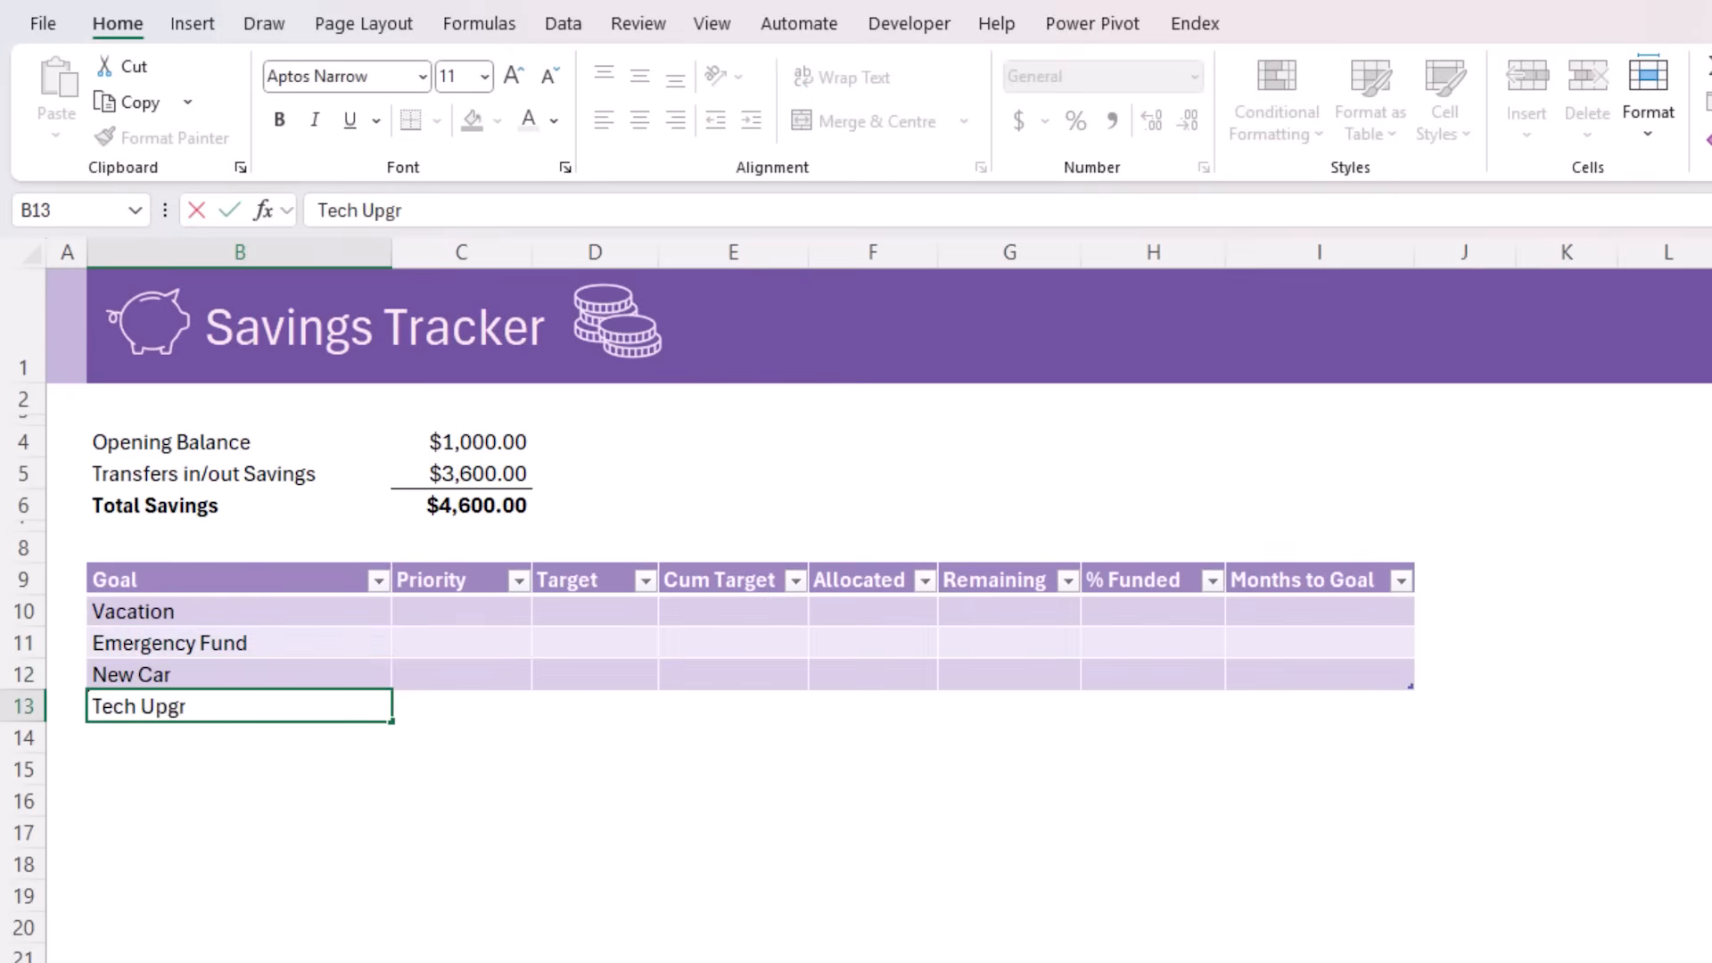
key("Return")
type("Travel Gea")
Fill the Priority column C10:C14 with 1, 2, 3, 4 and 5 for the five goals
type("1")
key("Return")
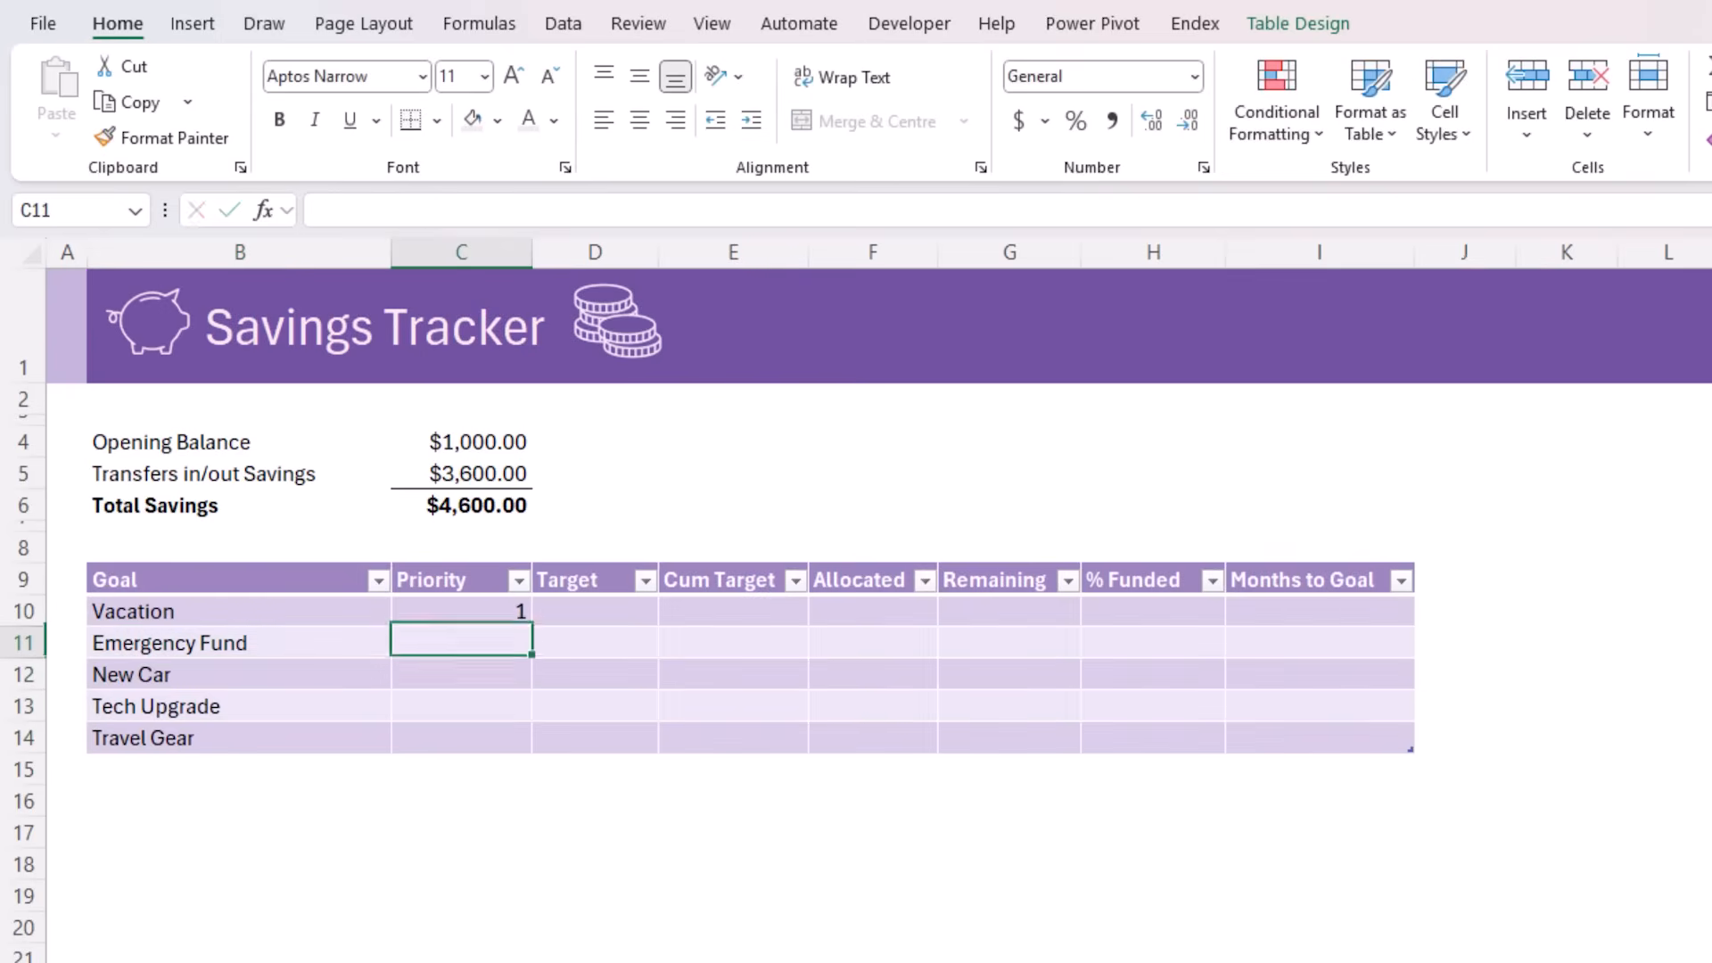
type("2")
key("Return")
type("3")
key("Return")
type("4")
key("Return")
type("5")
key("Return")
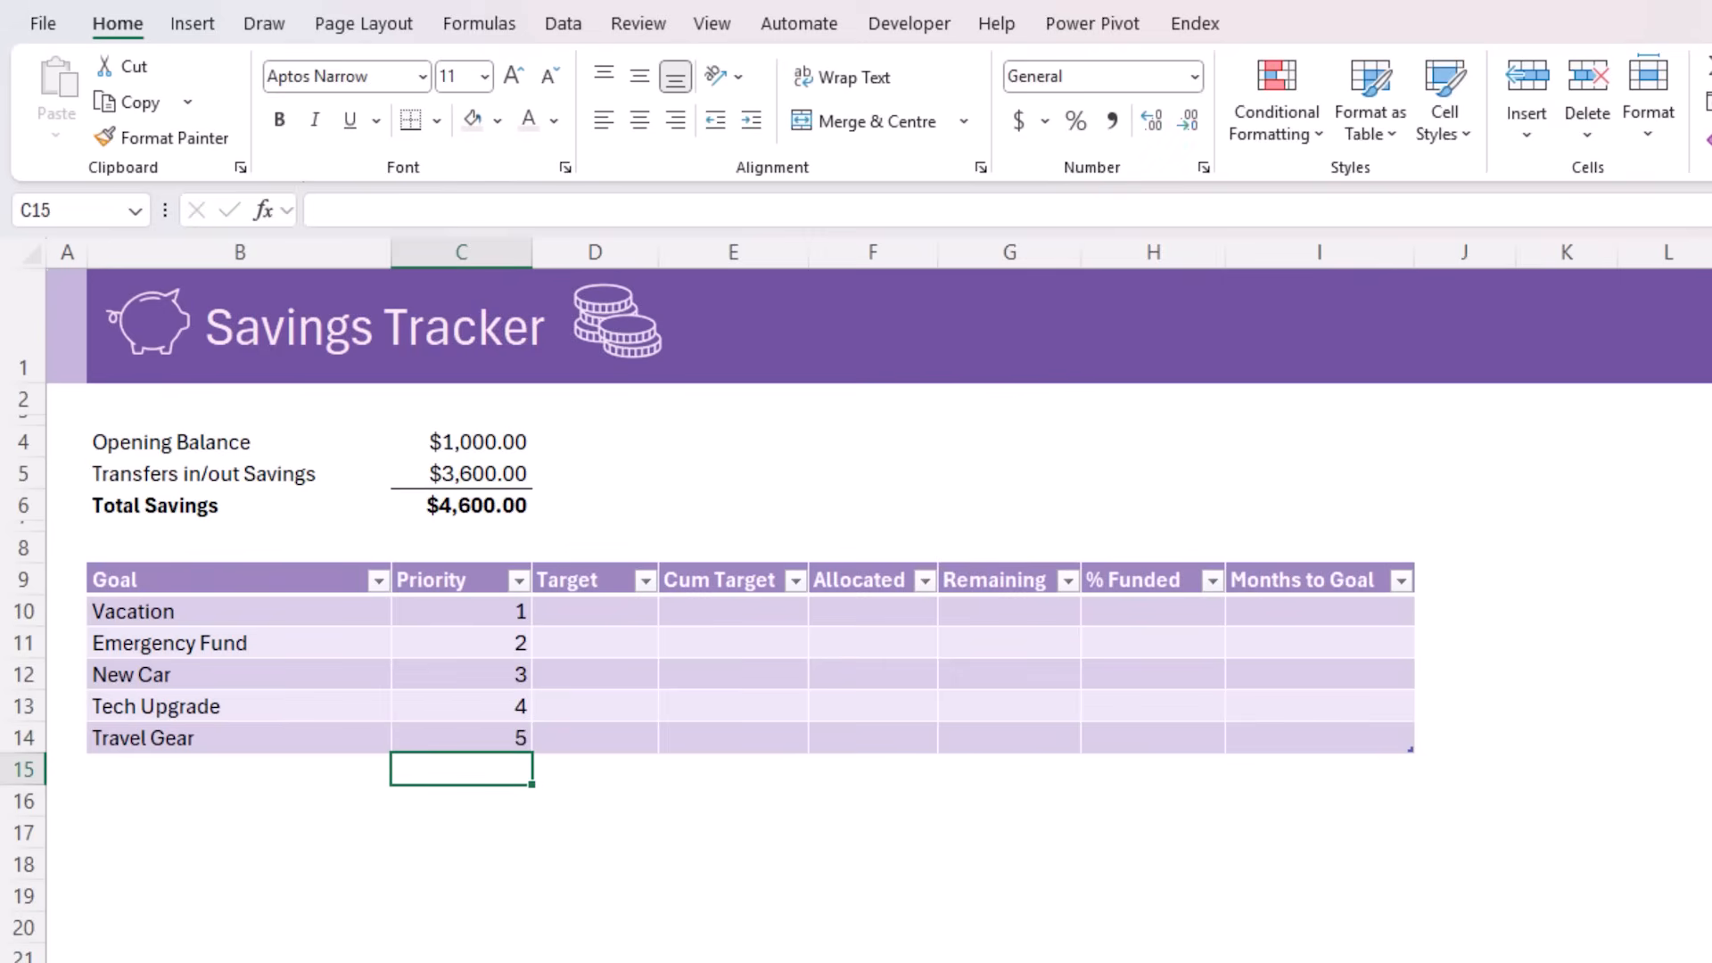
Enter the goal targets 3000, 5000, 12000, 1500 and 800 in D10:D14 of the Target column
left_click(590, 612)
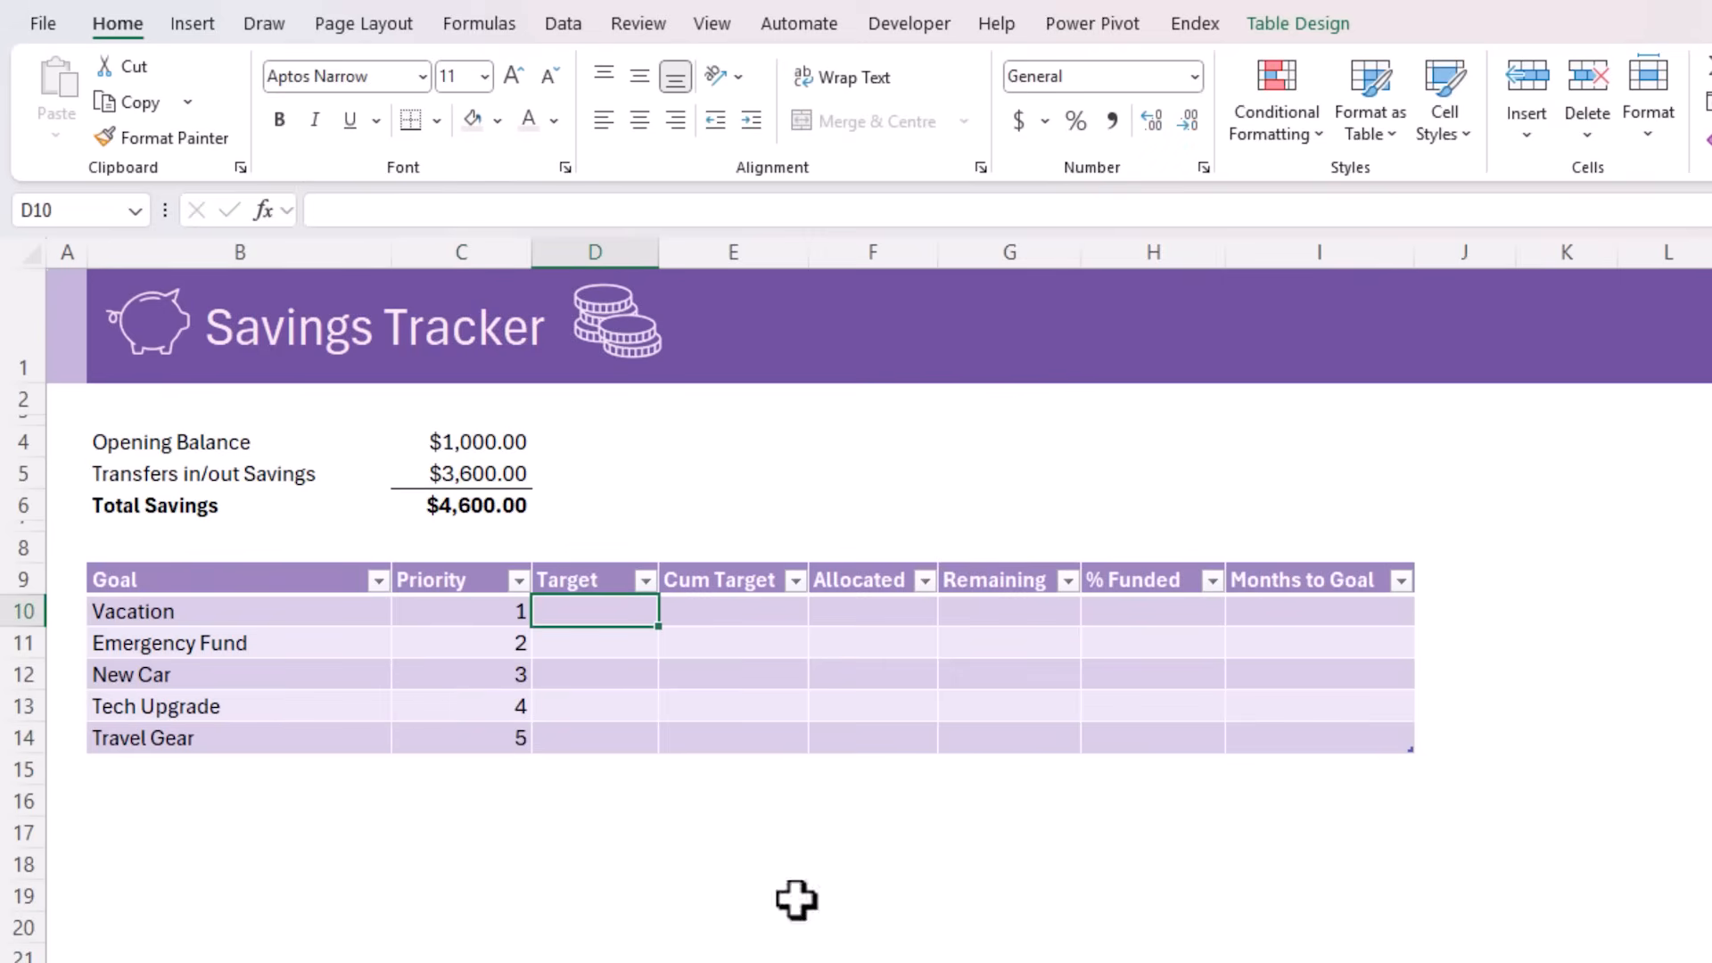
type("3000")
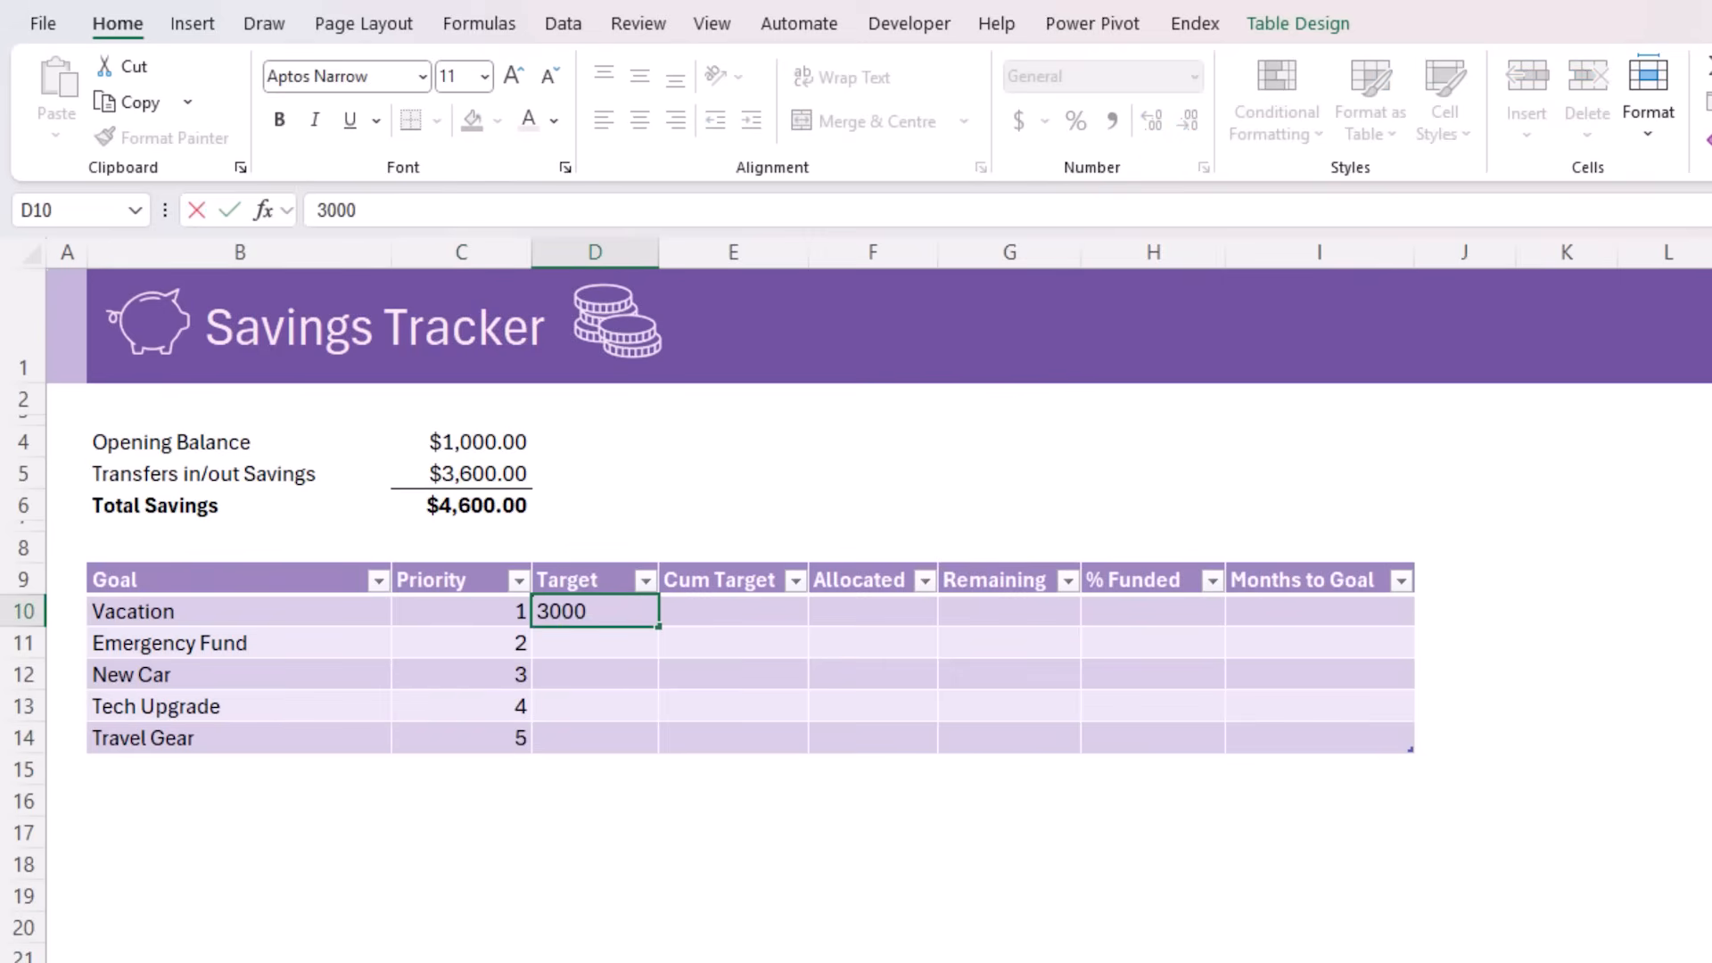
key("Return")
type("5000")
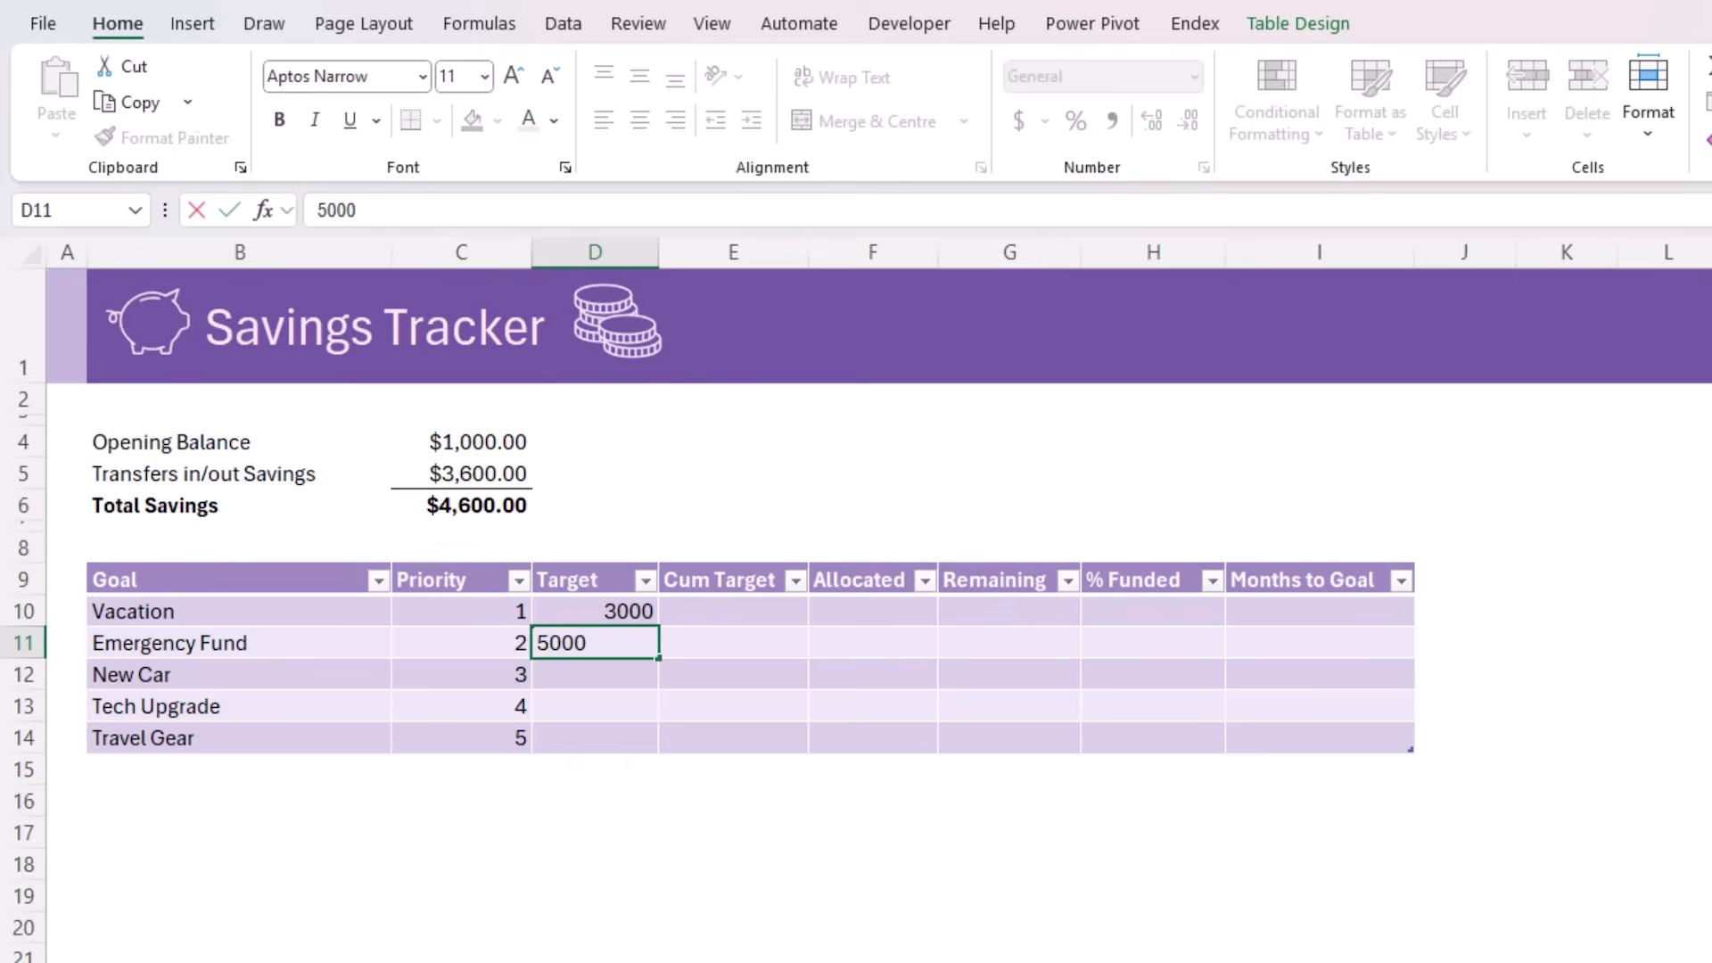
key("Return")
type("12000")
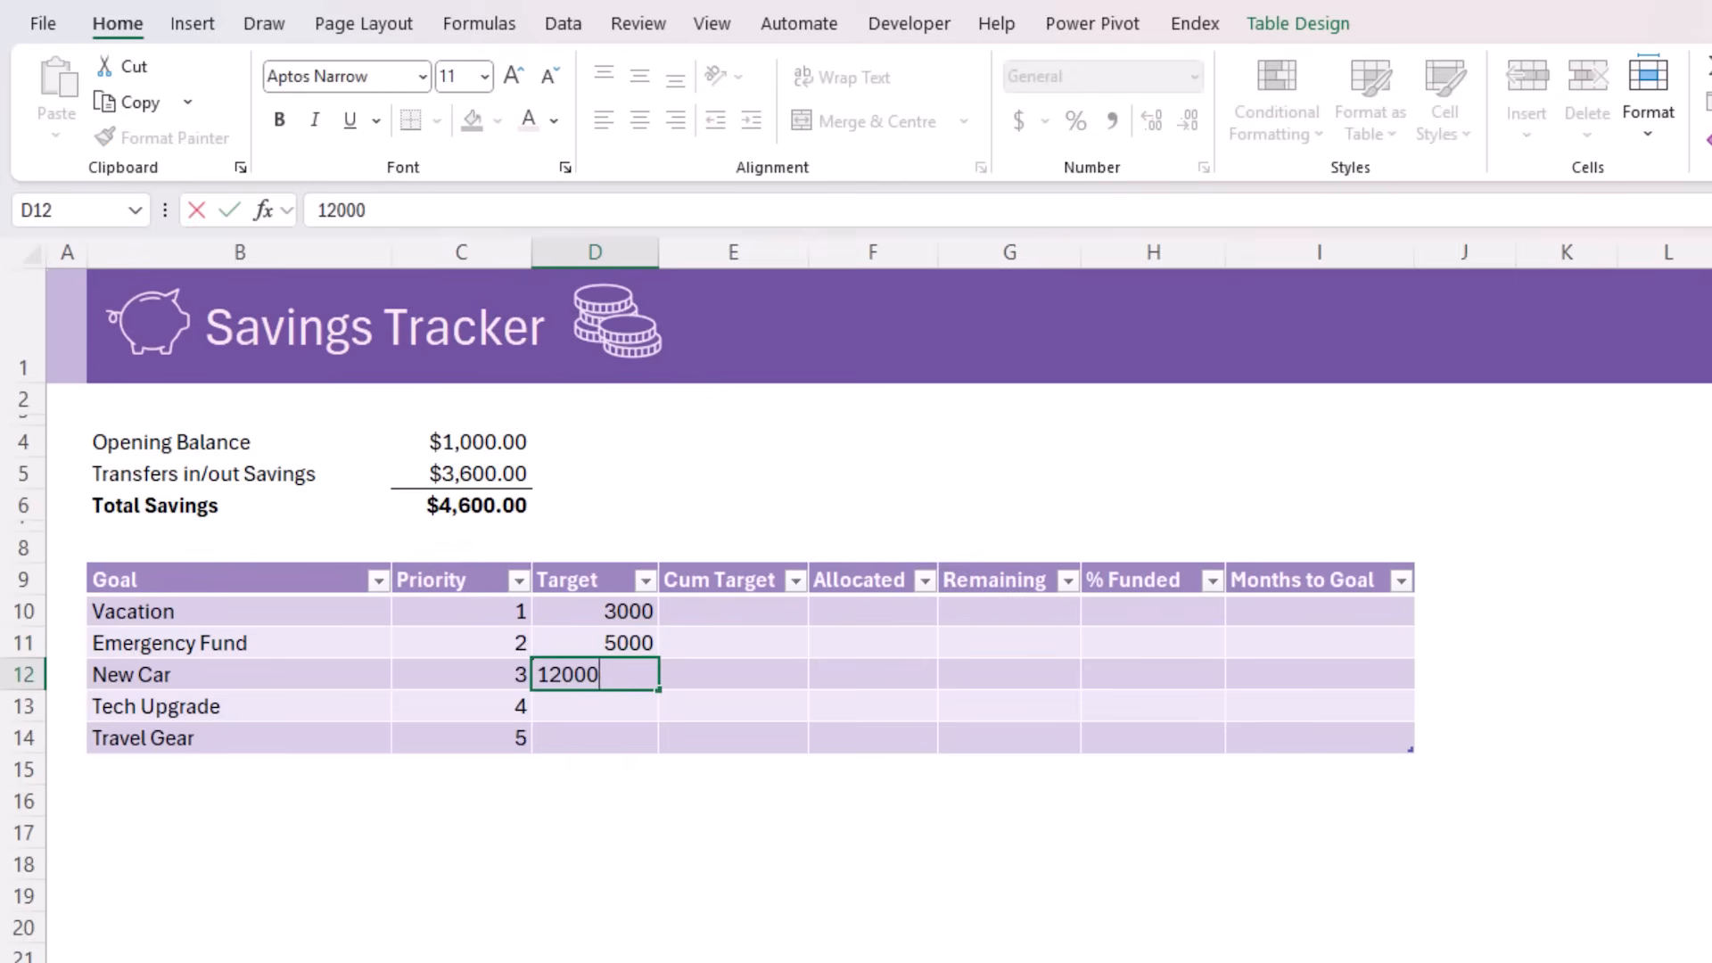
key("Return")
type("1500")
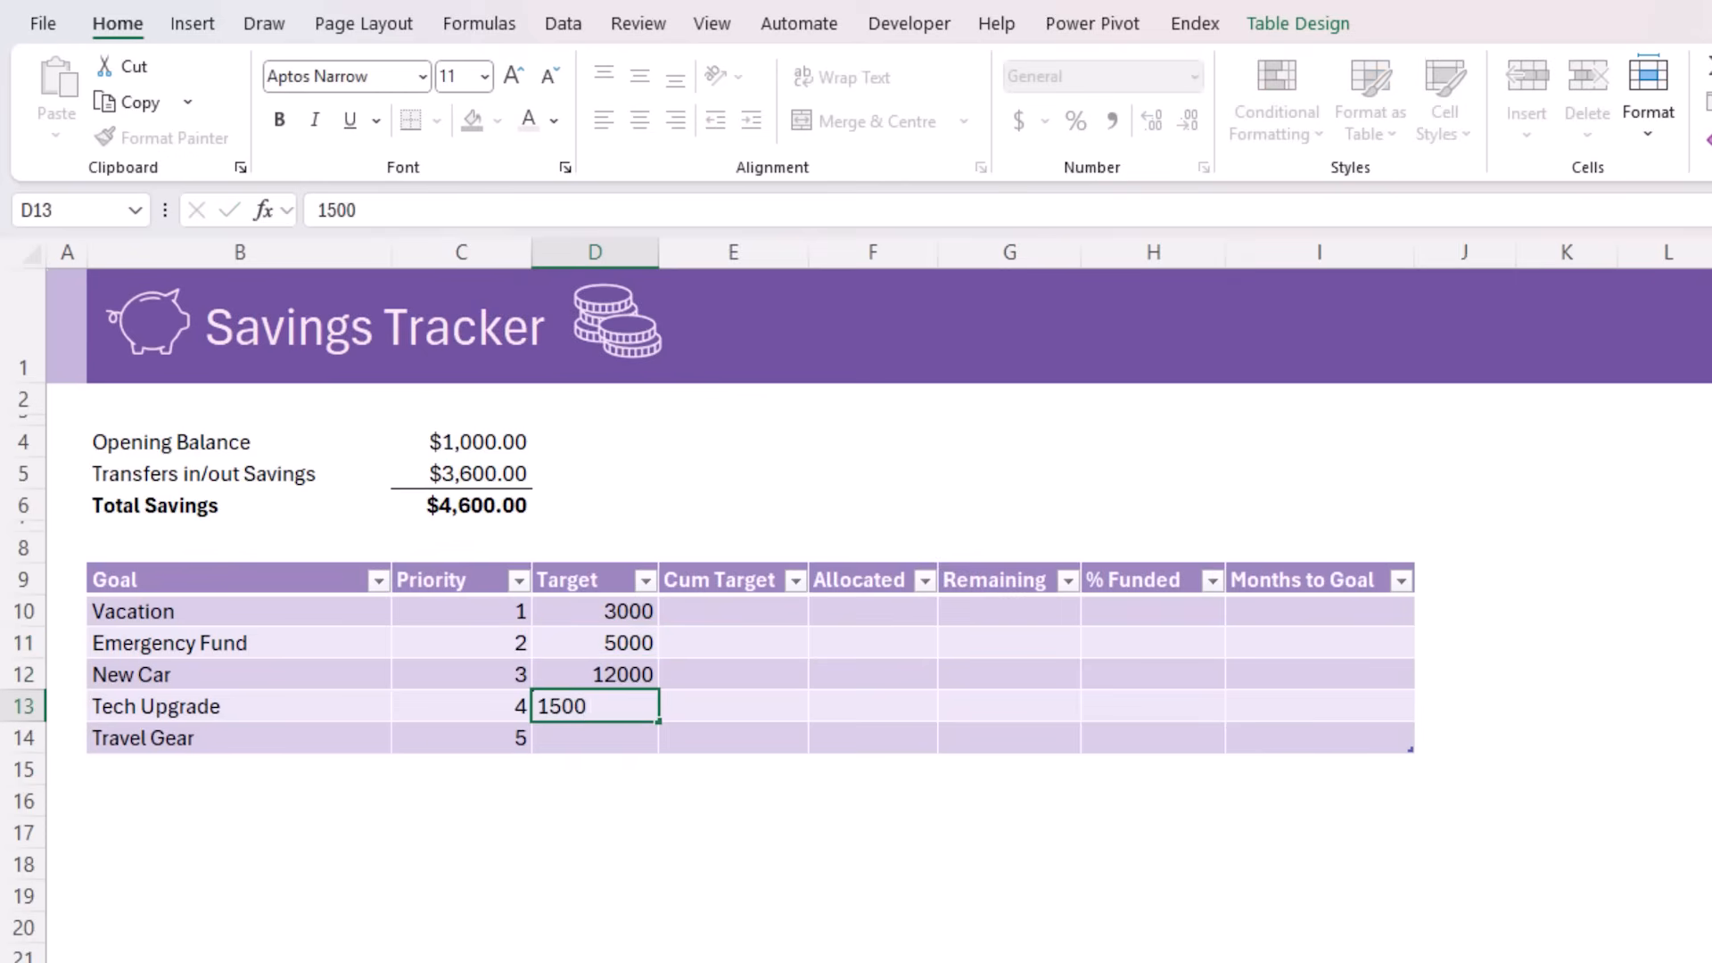
key("Return")
type("800")
key("Return")
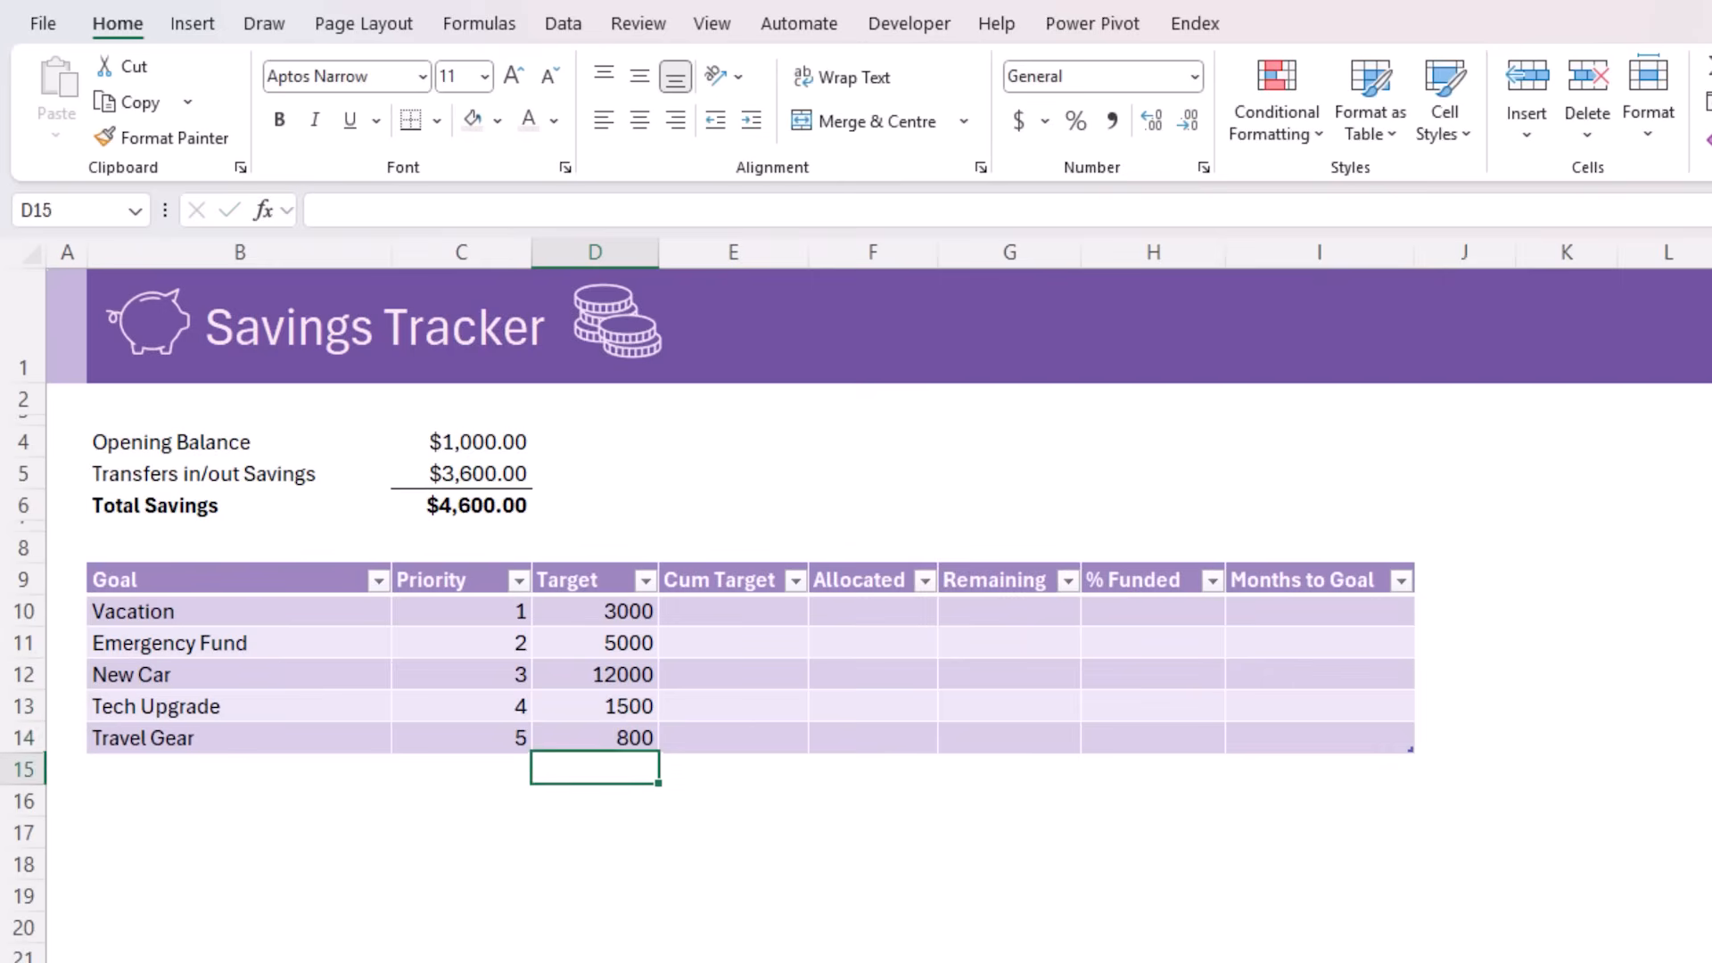
Add a total row to the goals table and set the Target column's total to Sum
key("Up")
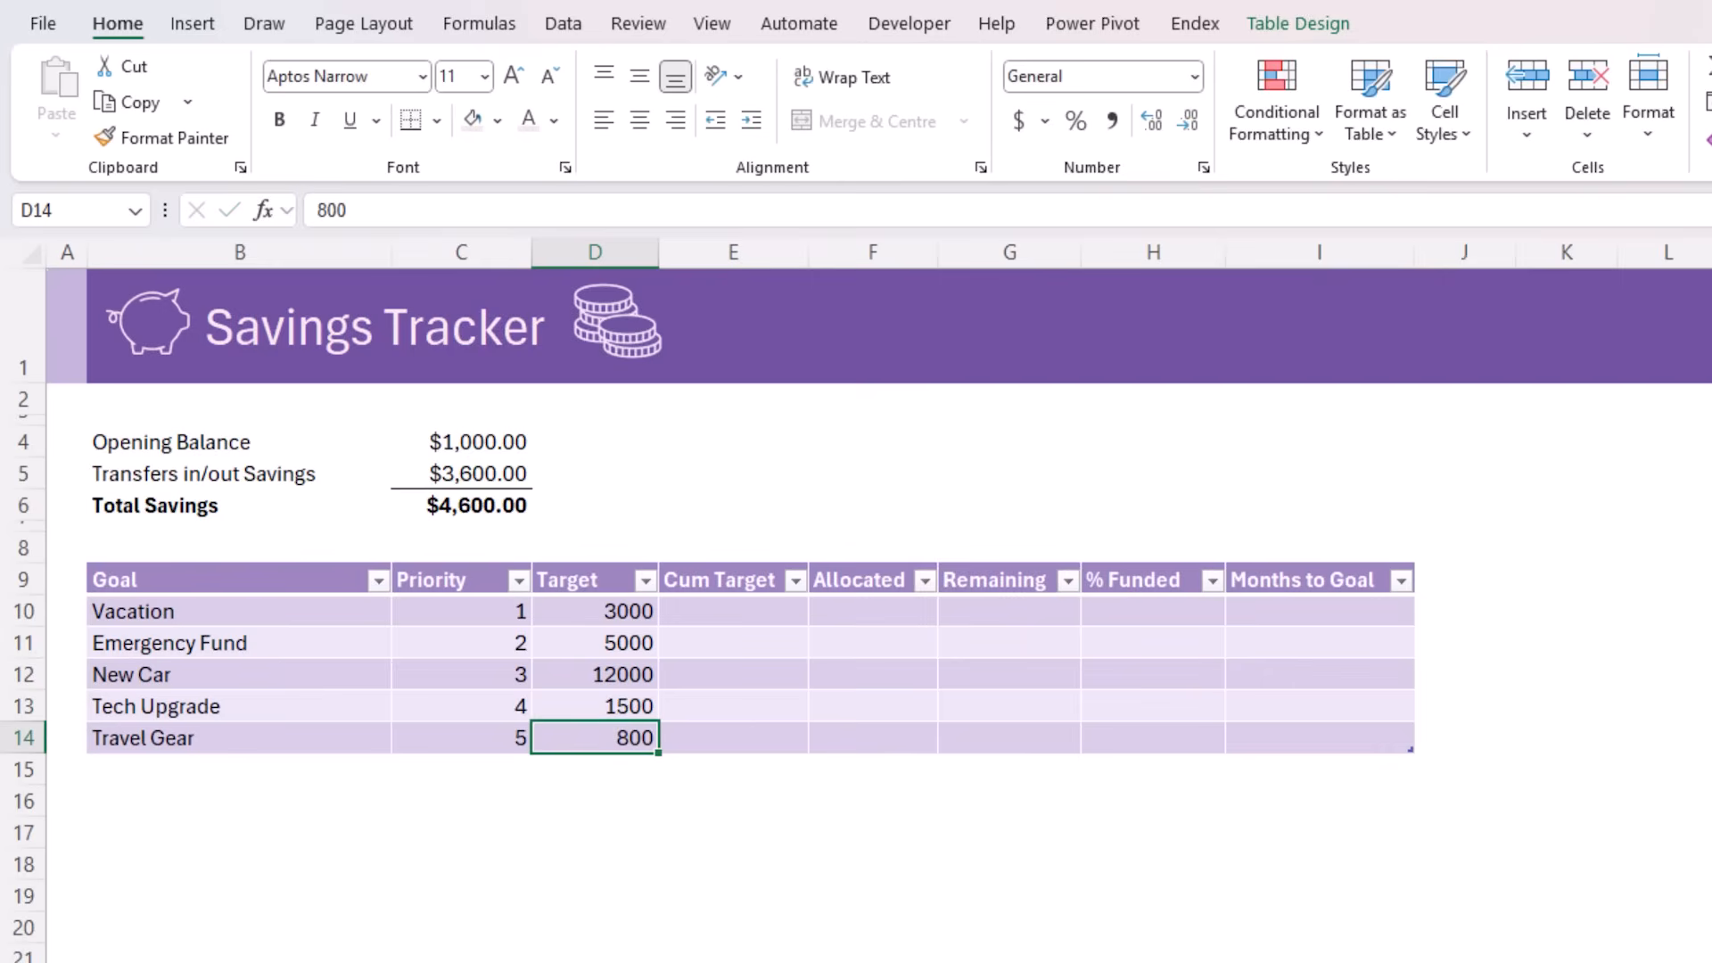
left_click(1304, 29)
left_click(870, 103)
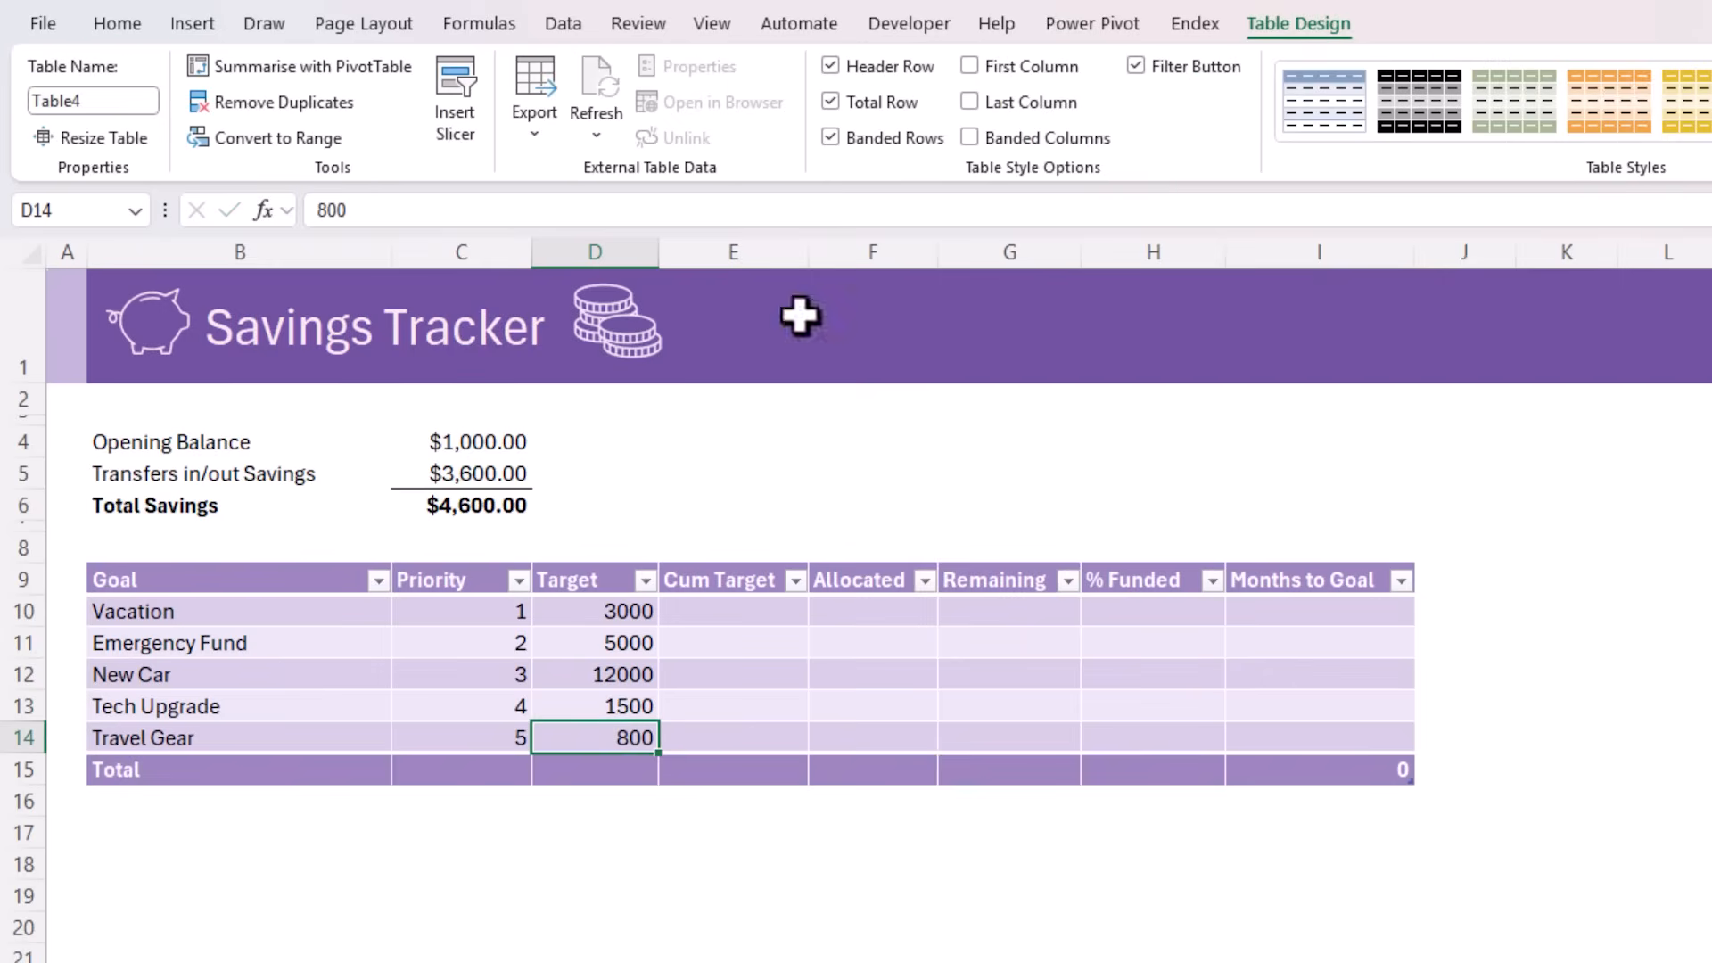
left_click(624, 770)
left_click(670, 770)
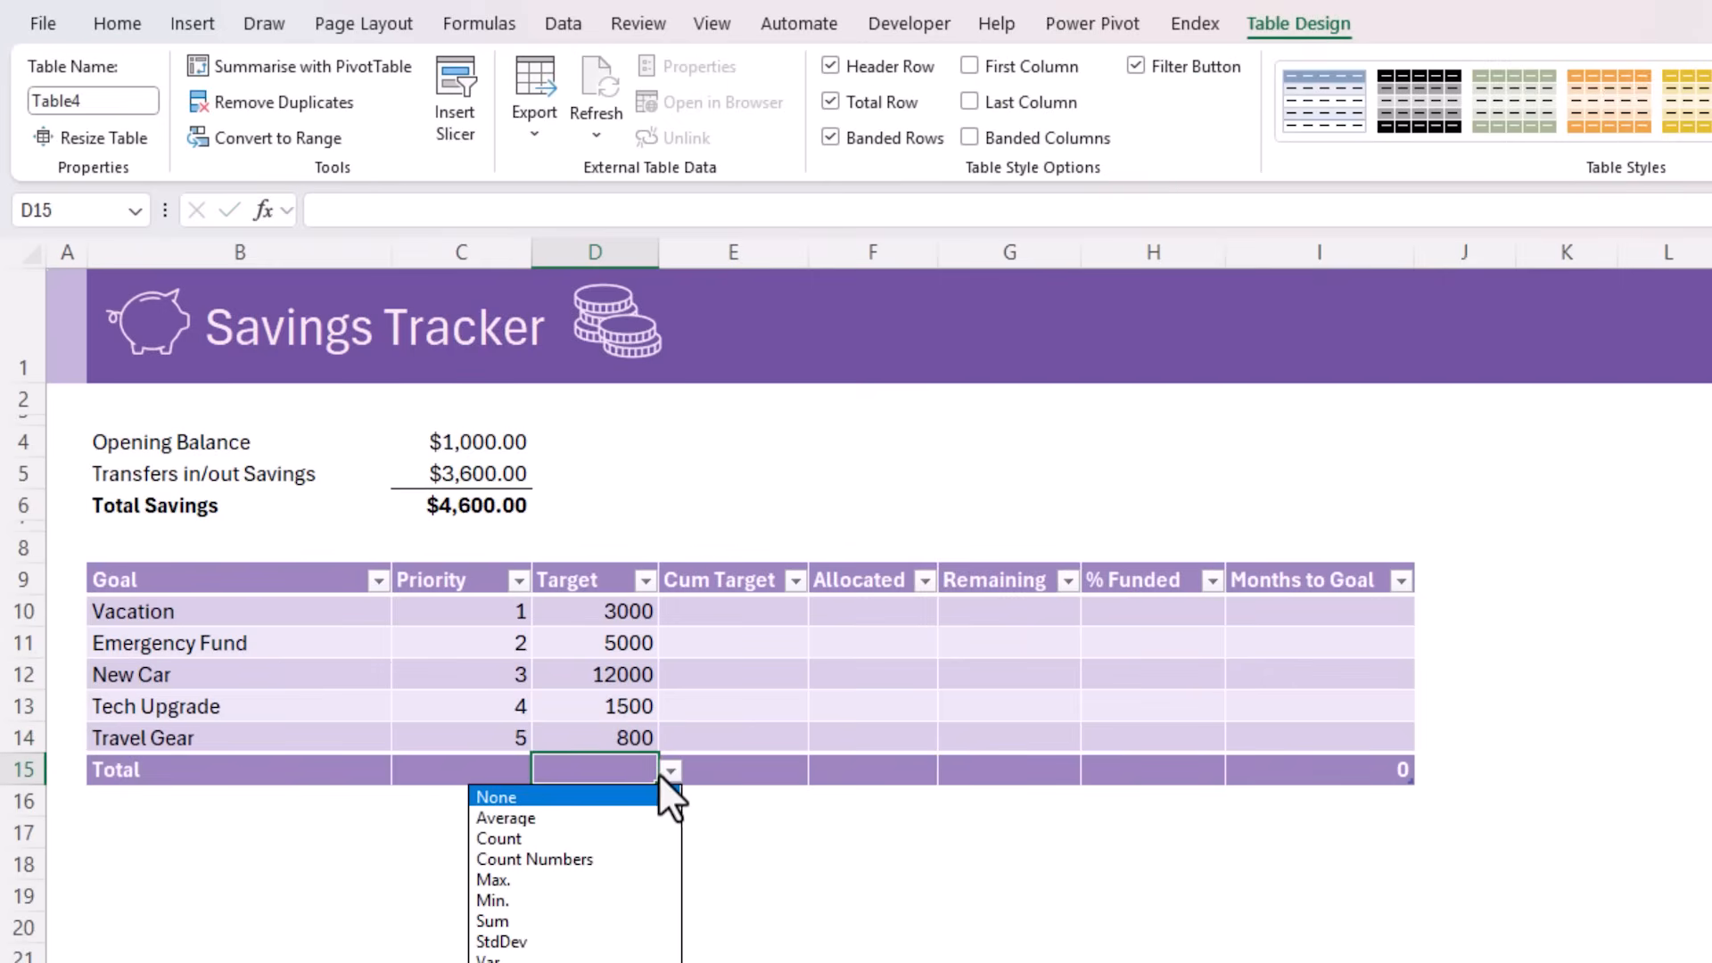
left_click(522, 921)
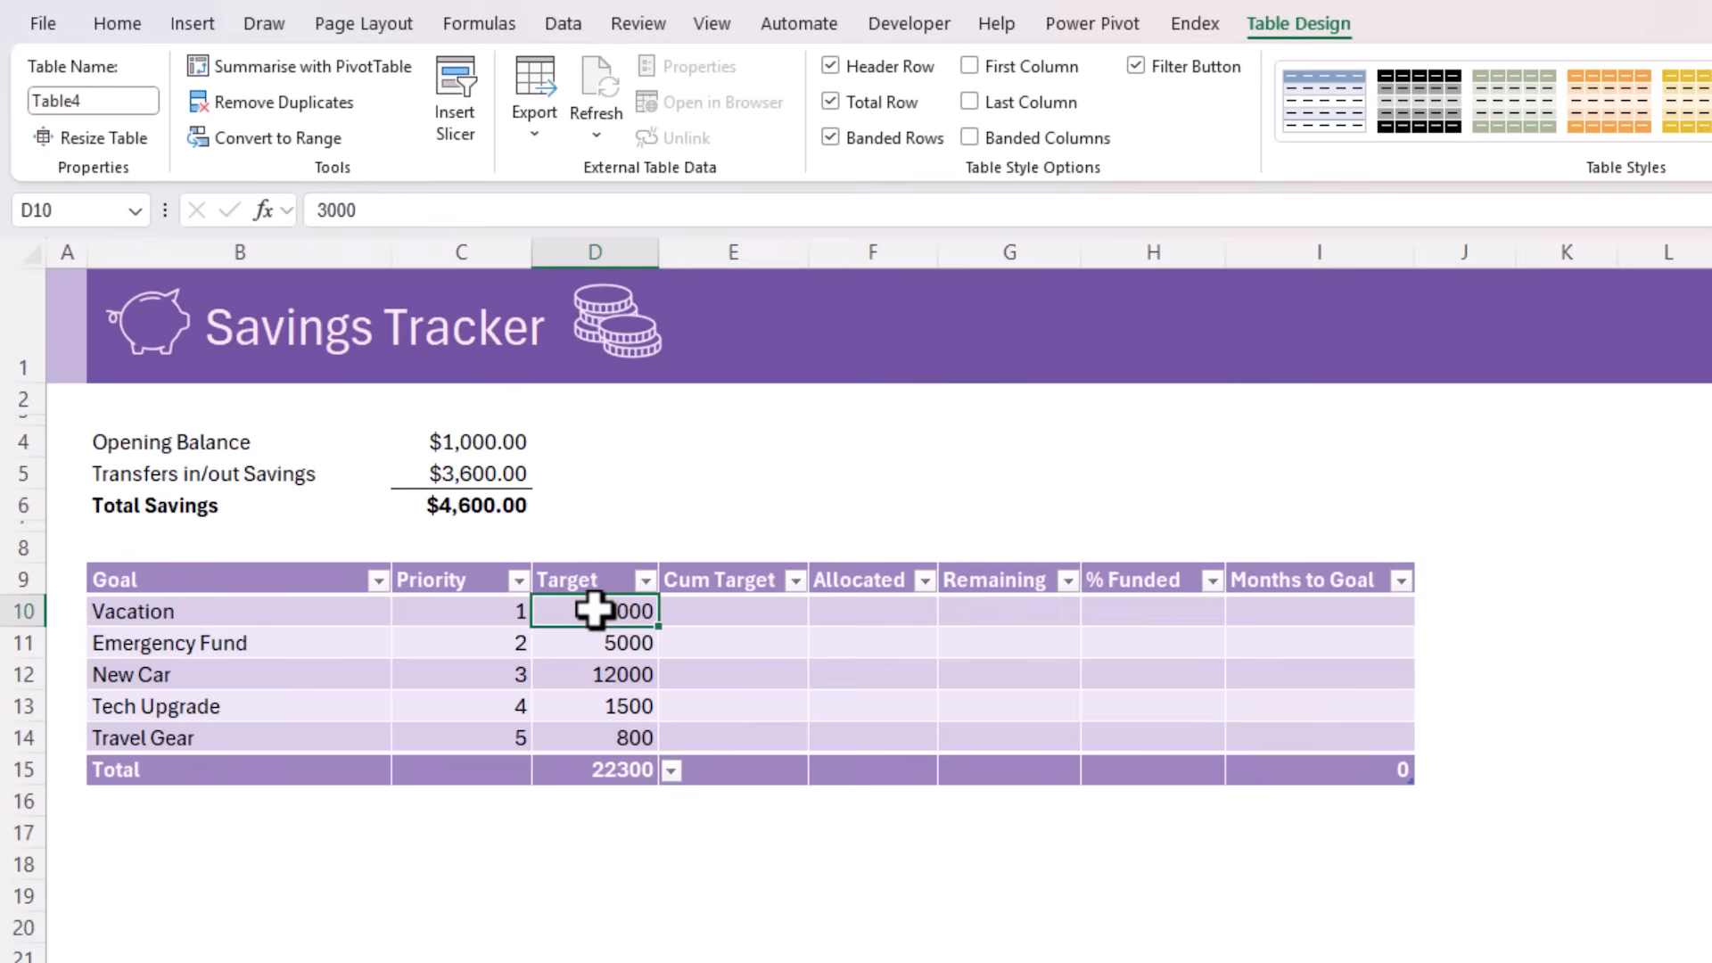
Format D10:G15, from Target through Remaining including the total row, with the comma number style
left_click_drag(592, 606, 850, 760)
key("shift+Right")
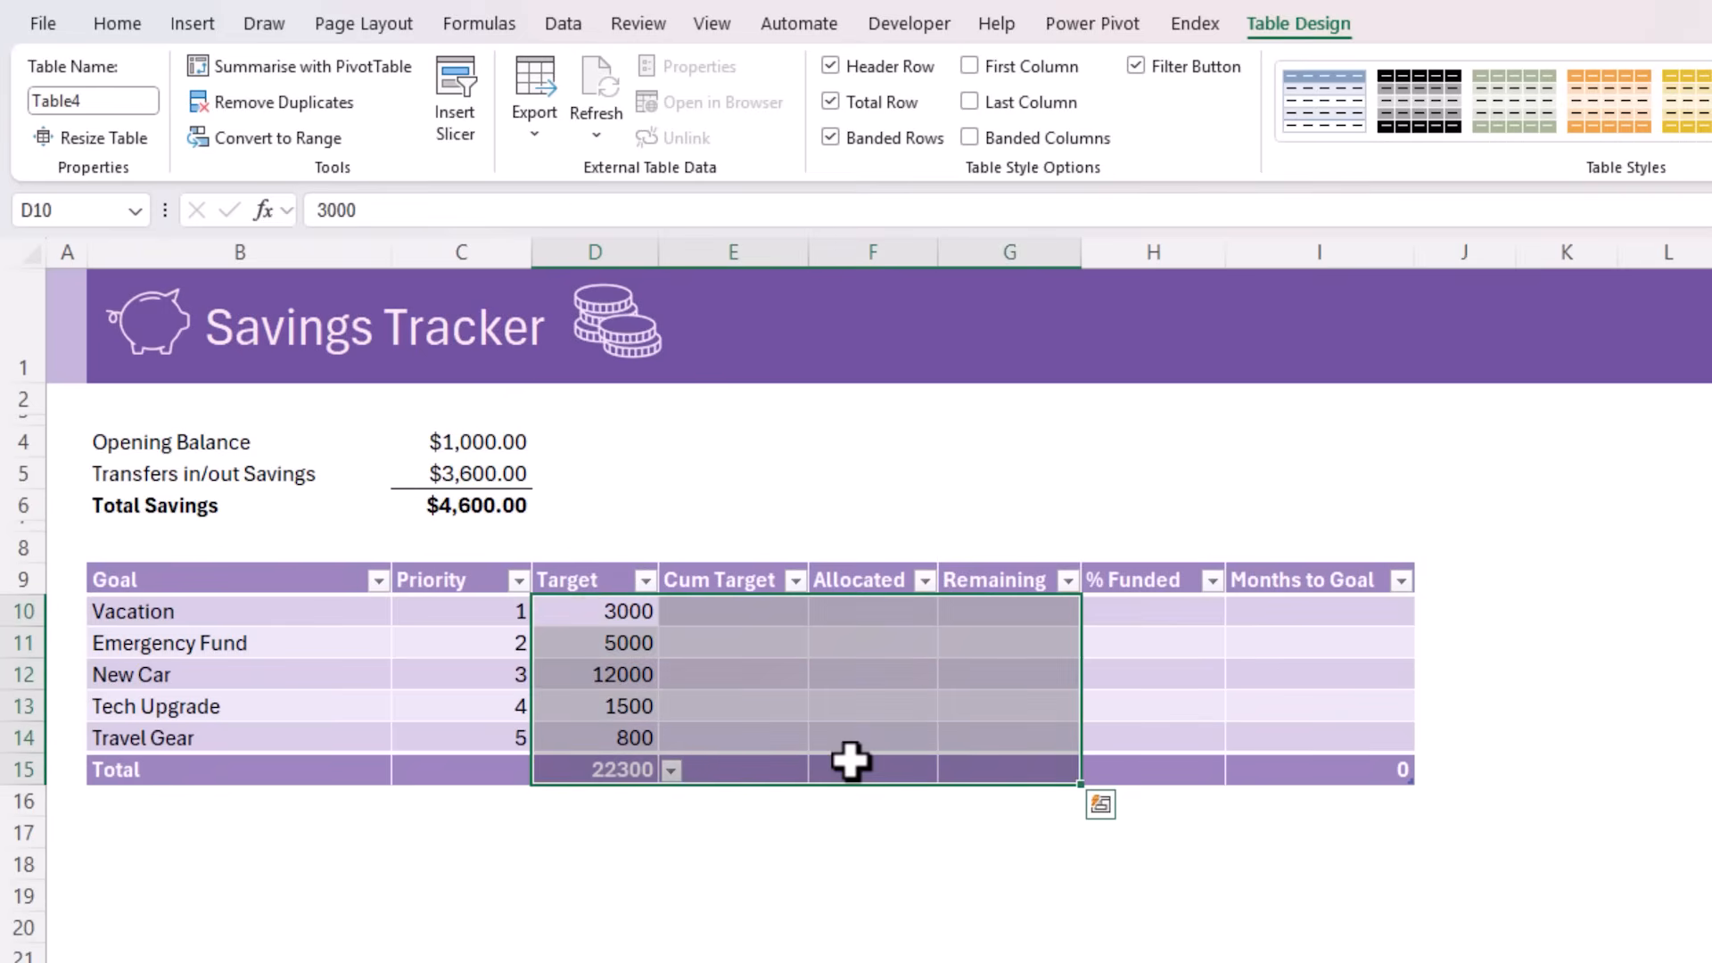
left_click(109, 23)
left_click(1111, 119)
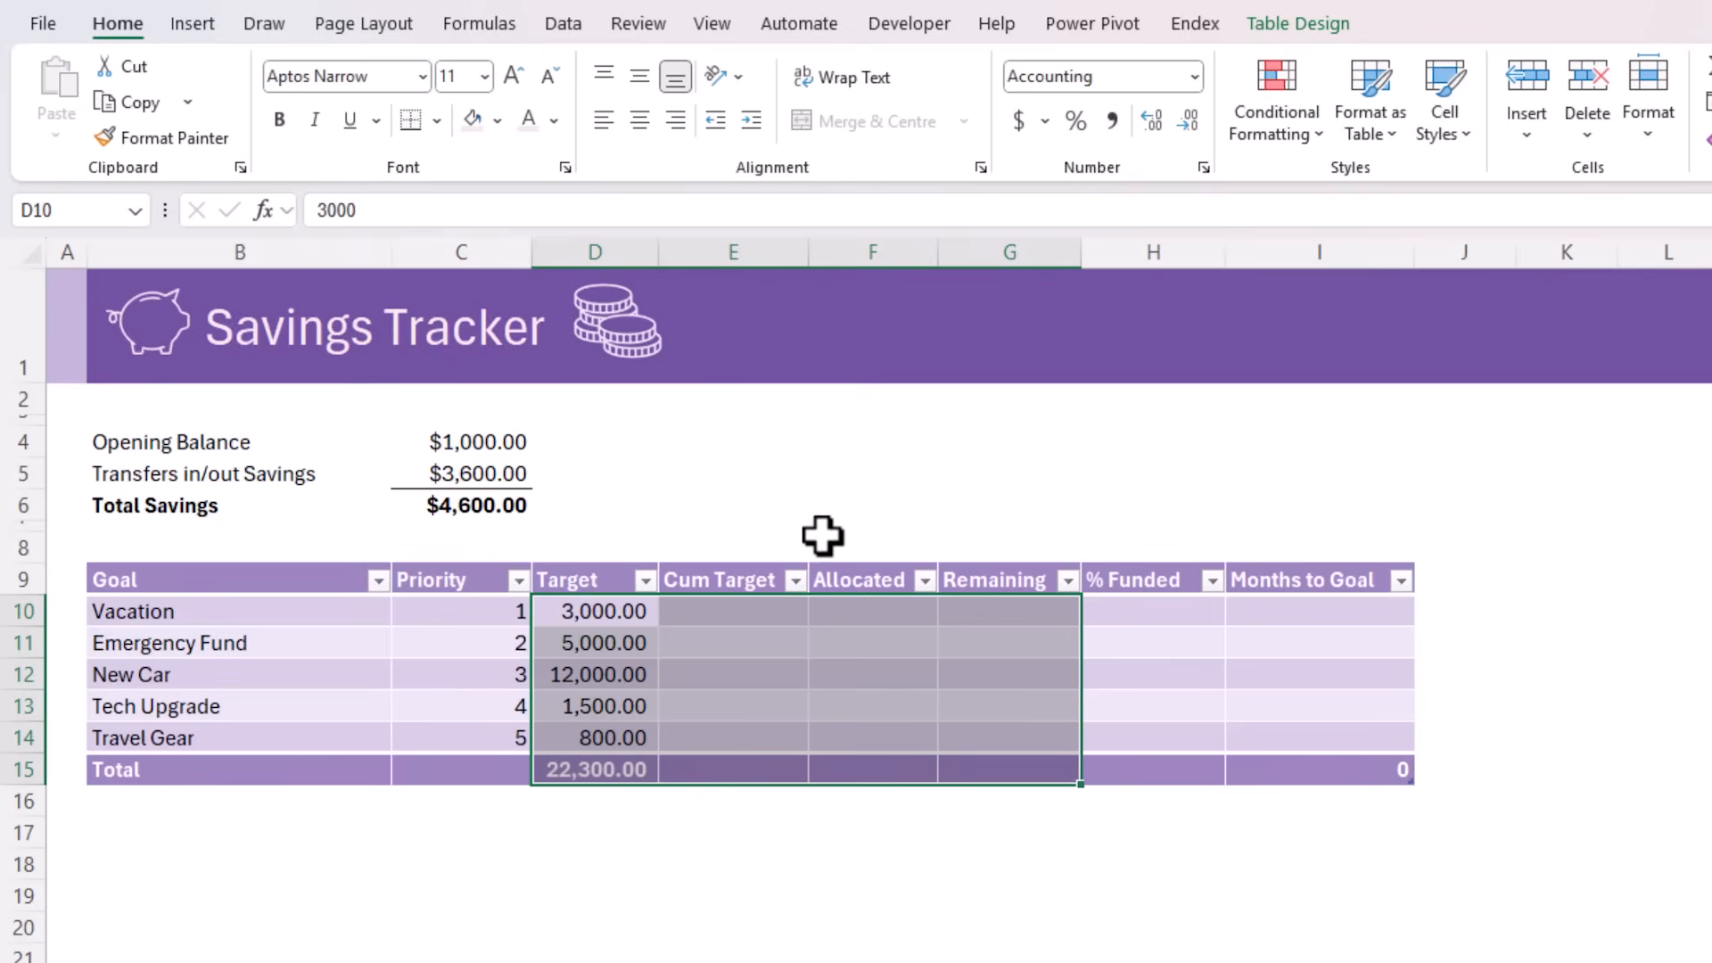
left_click(711, 619)
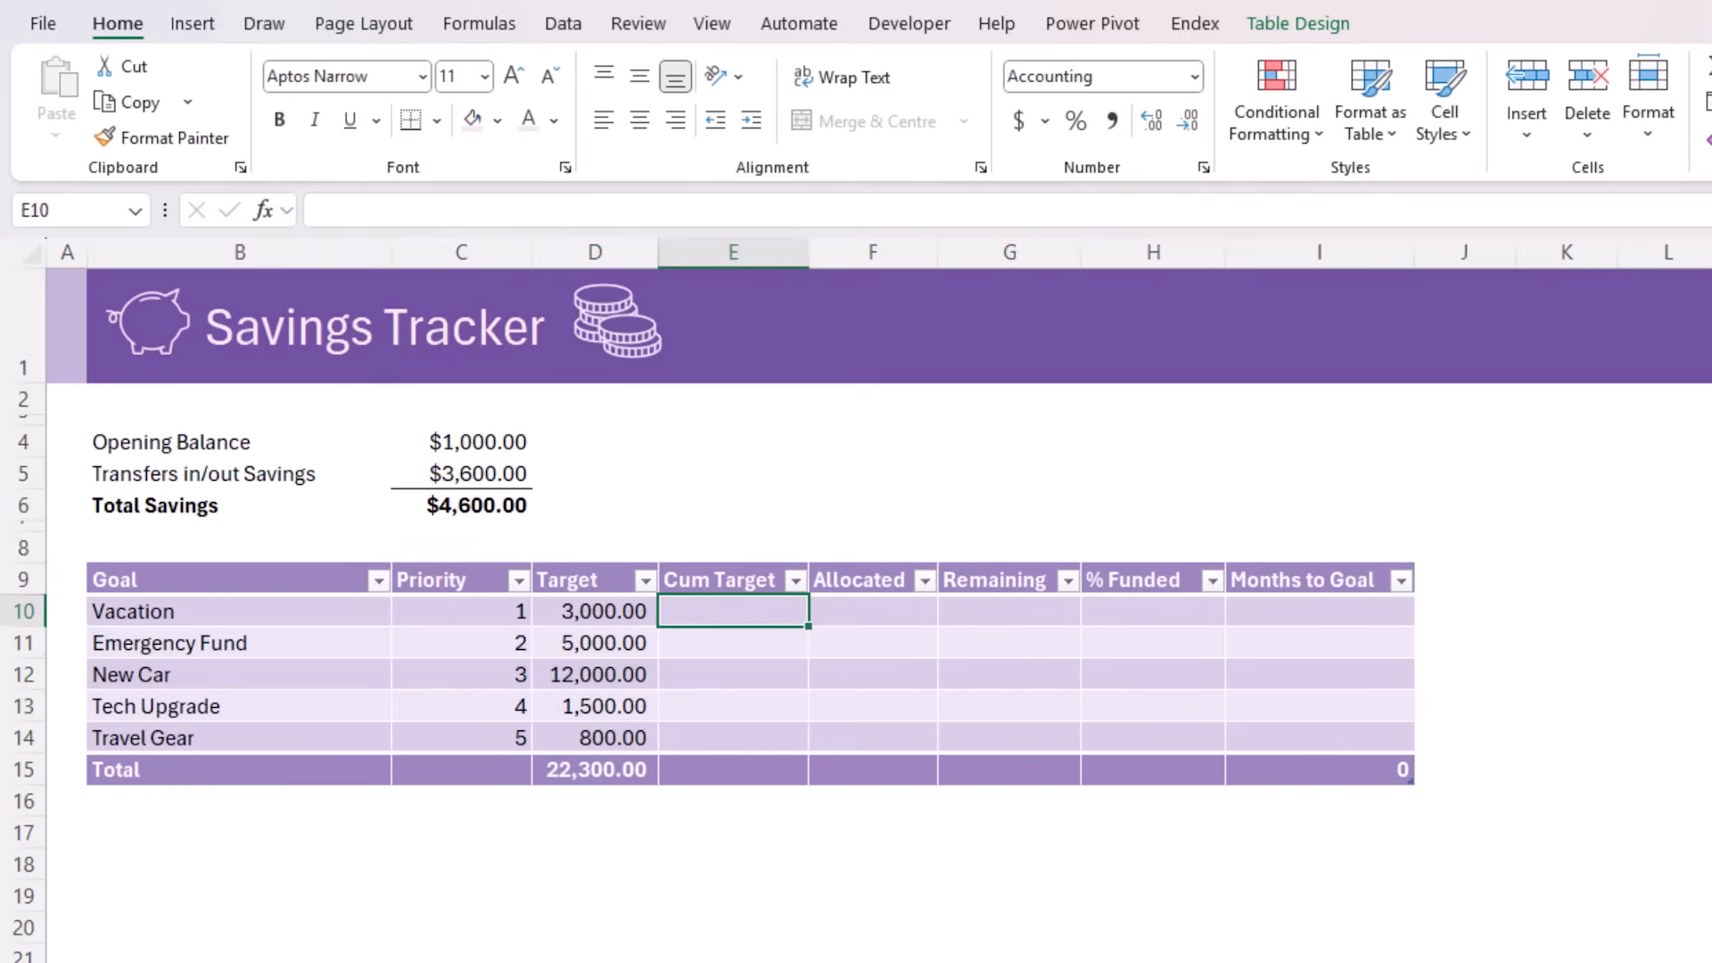
type("=")
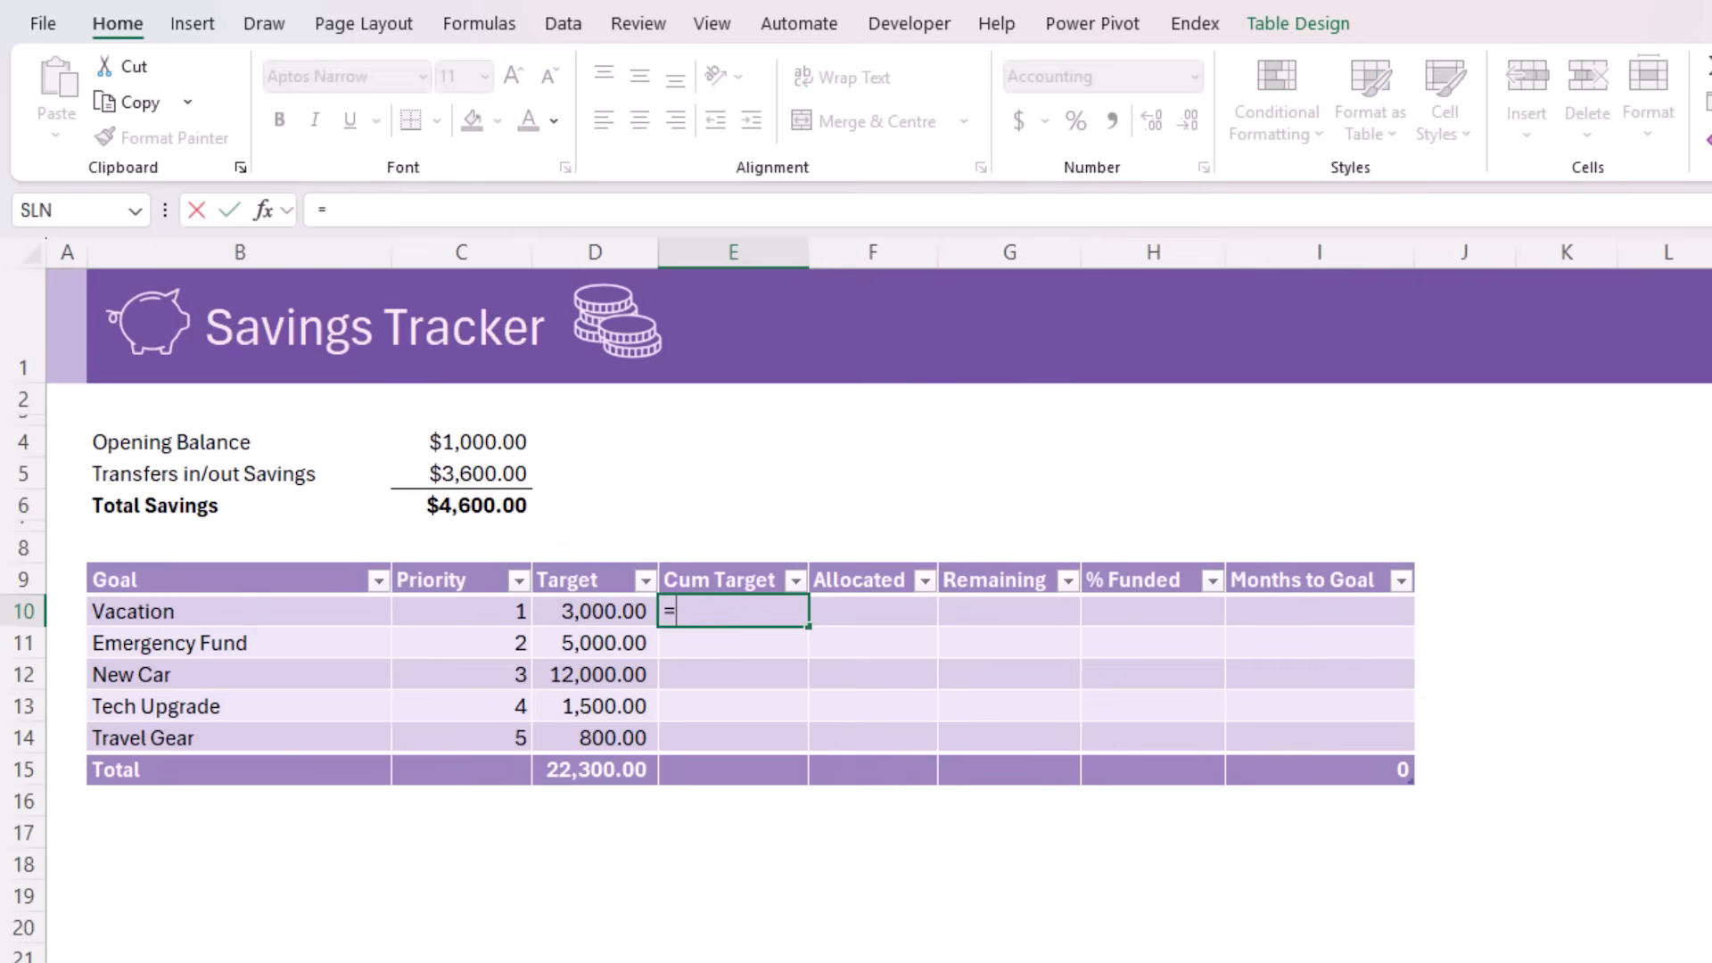
type("sumifs")
key("Tab")
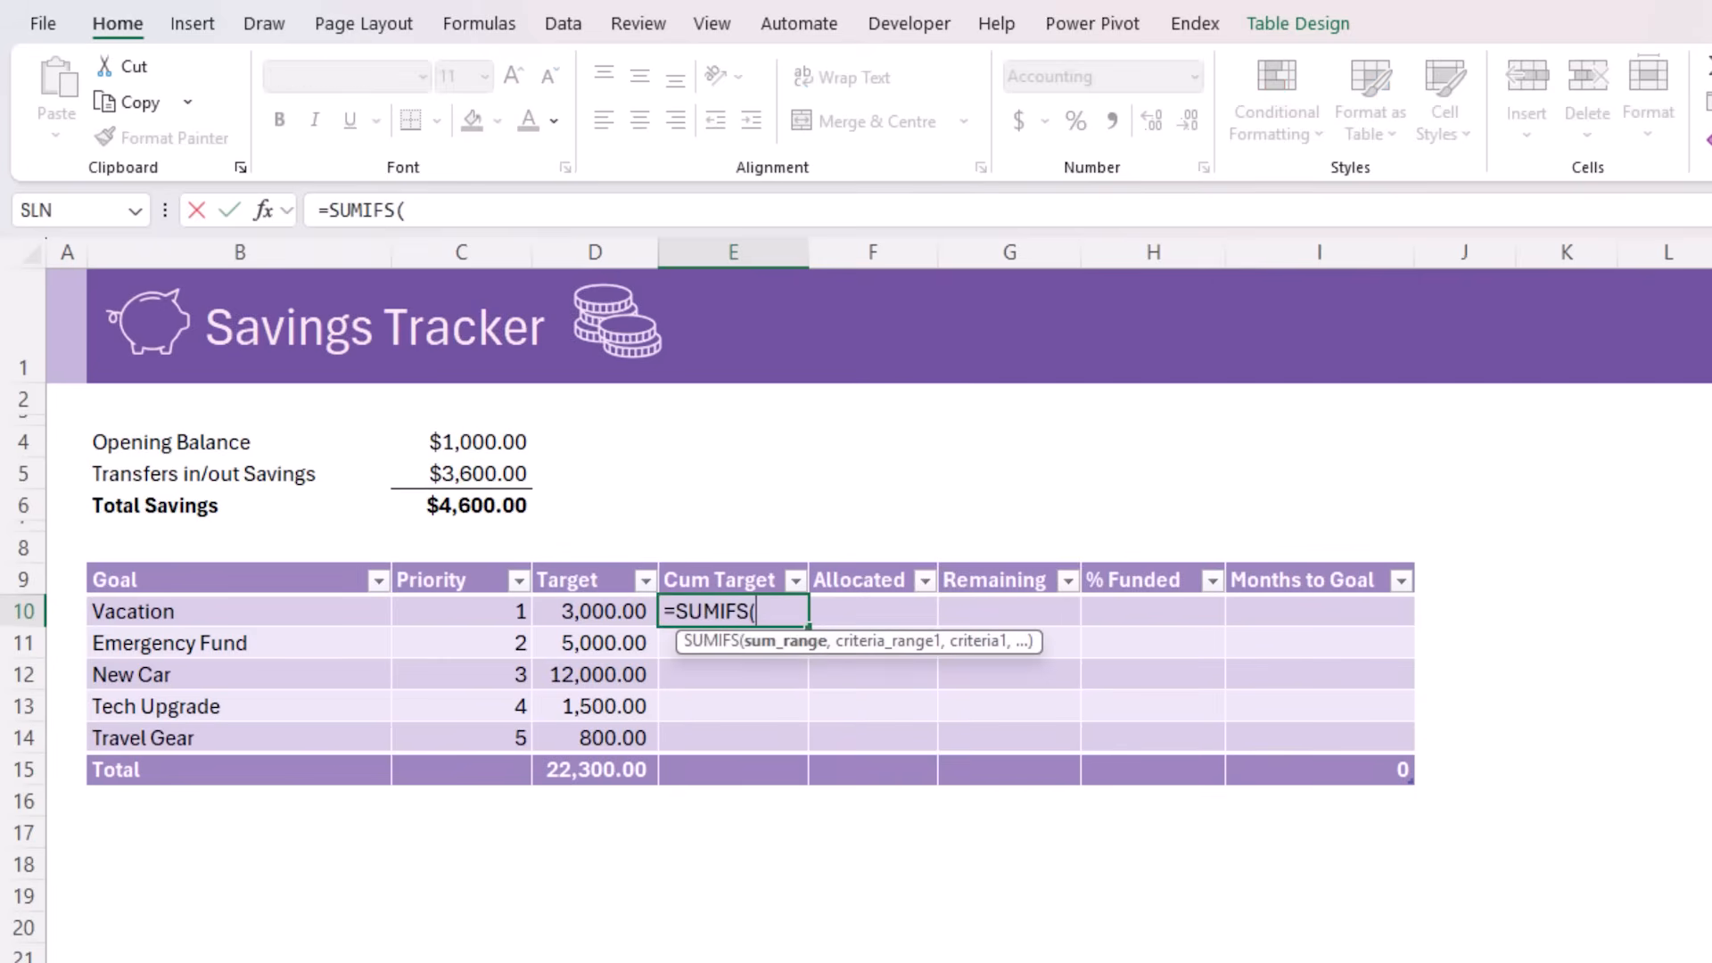
left_click(563, 554)
type(",")
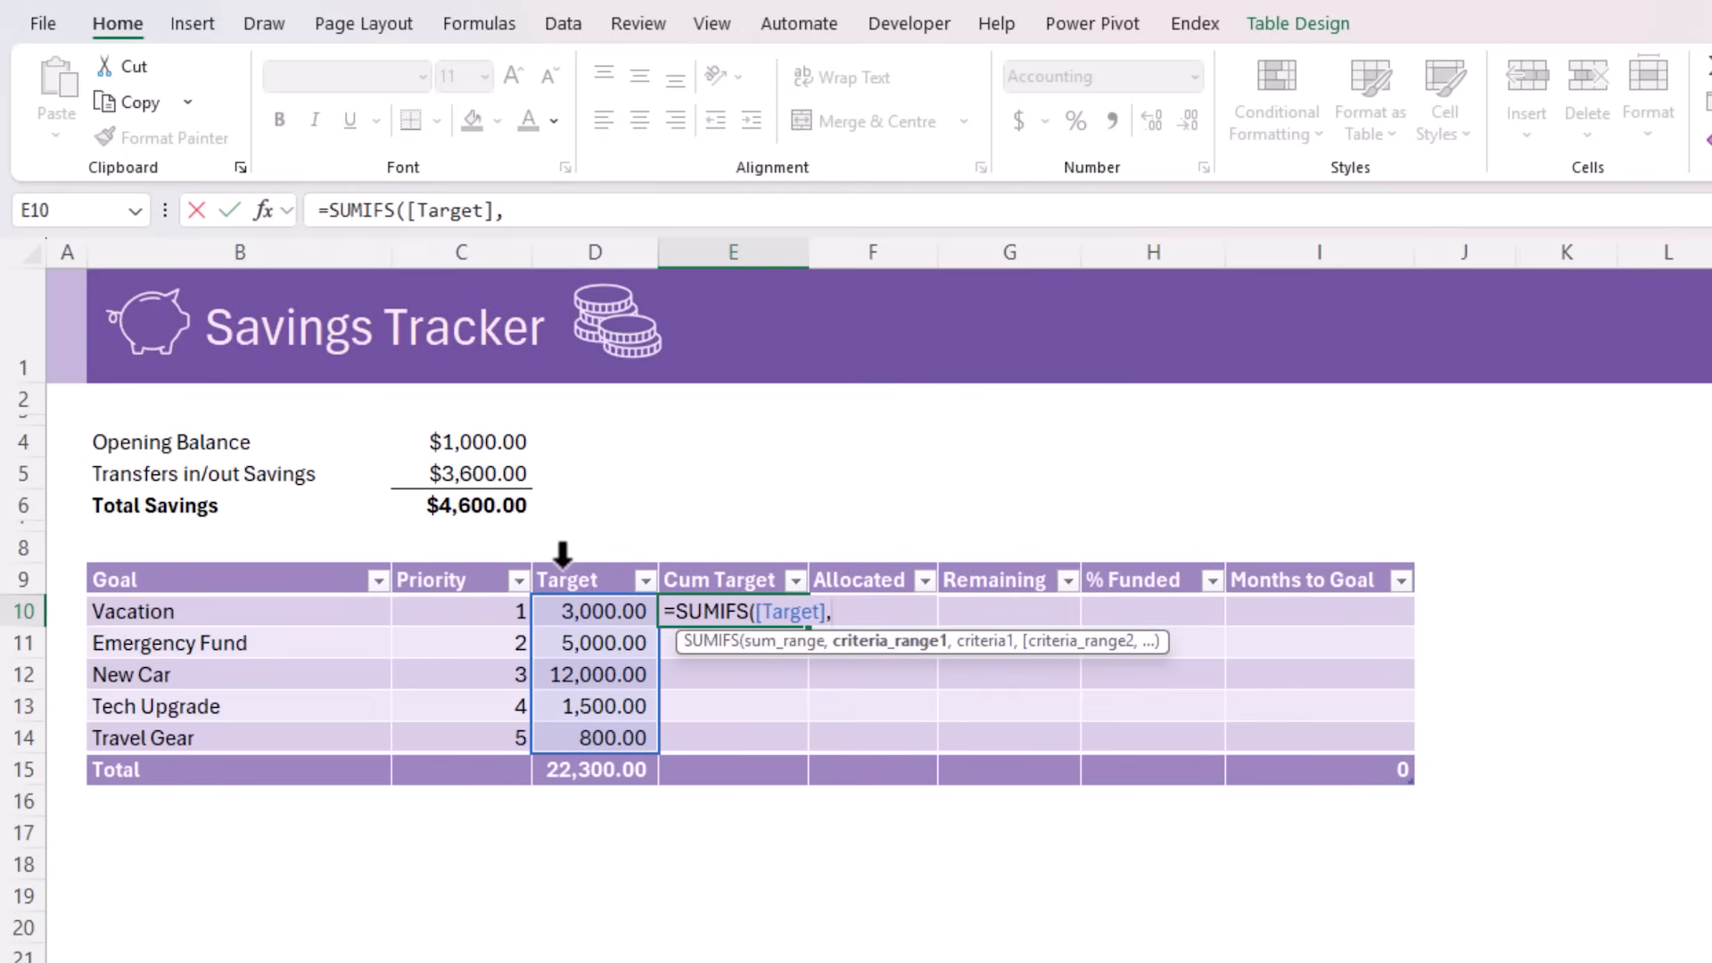
left_click(476, 557)
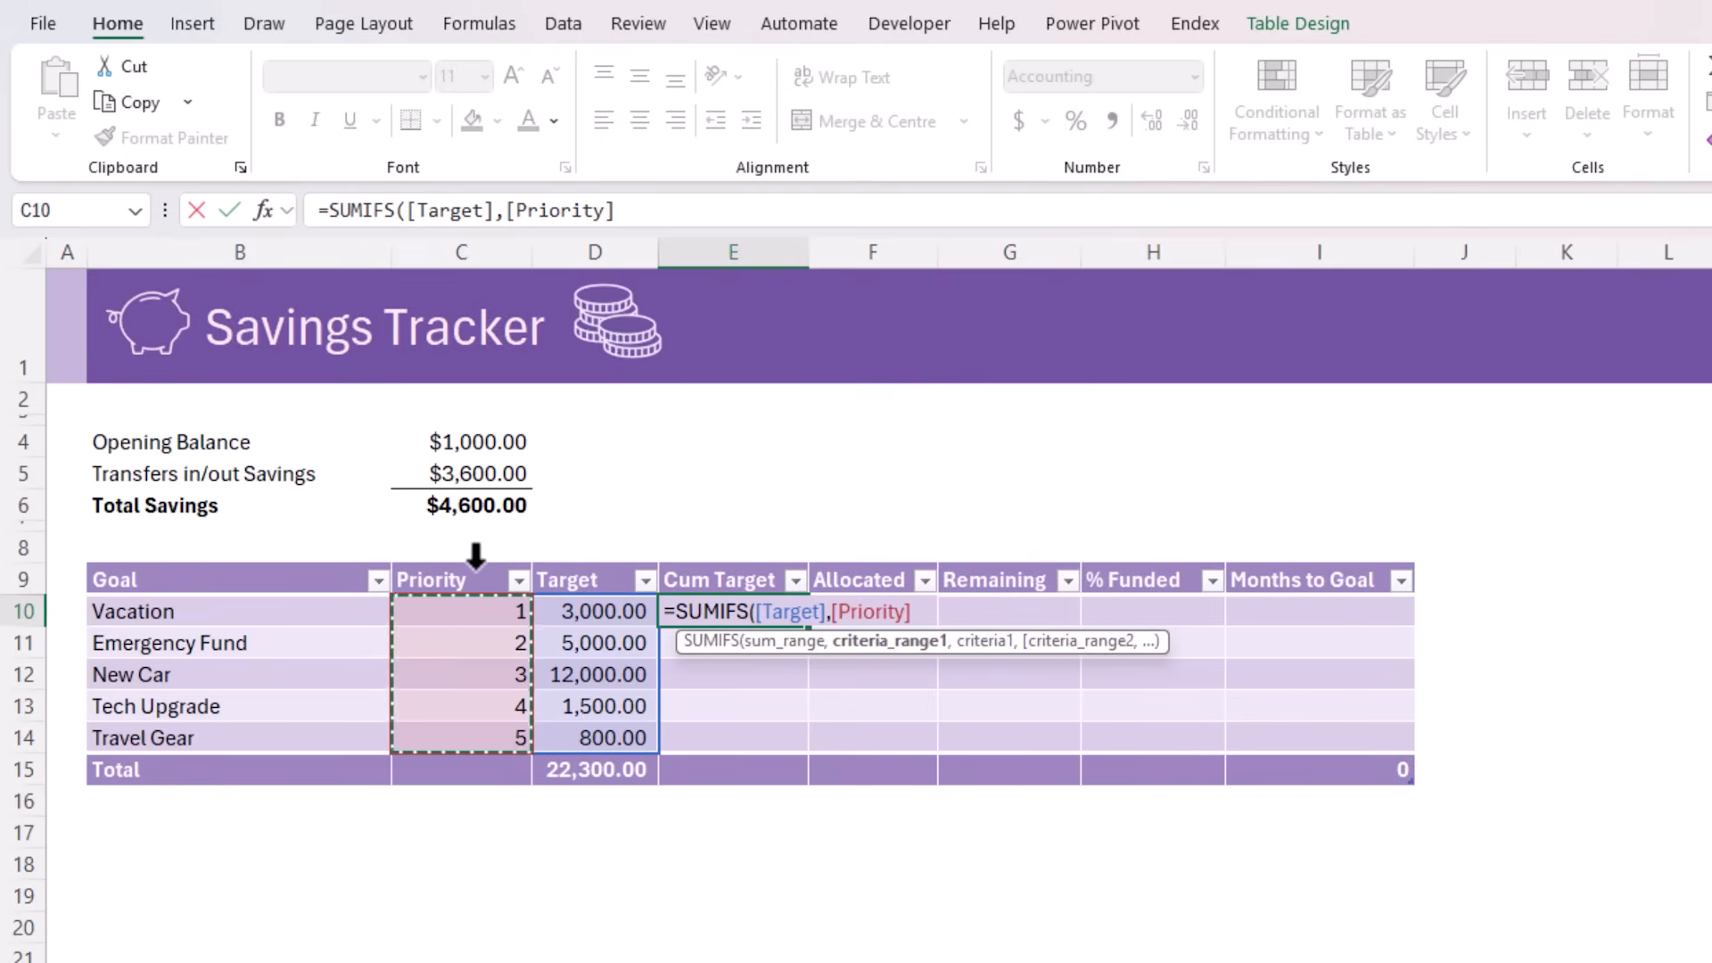
type(",")
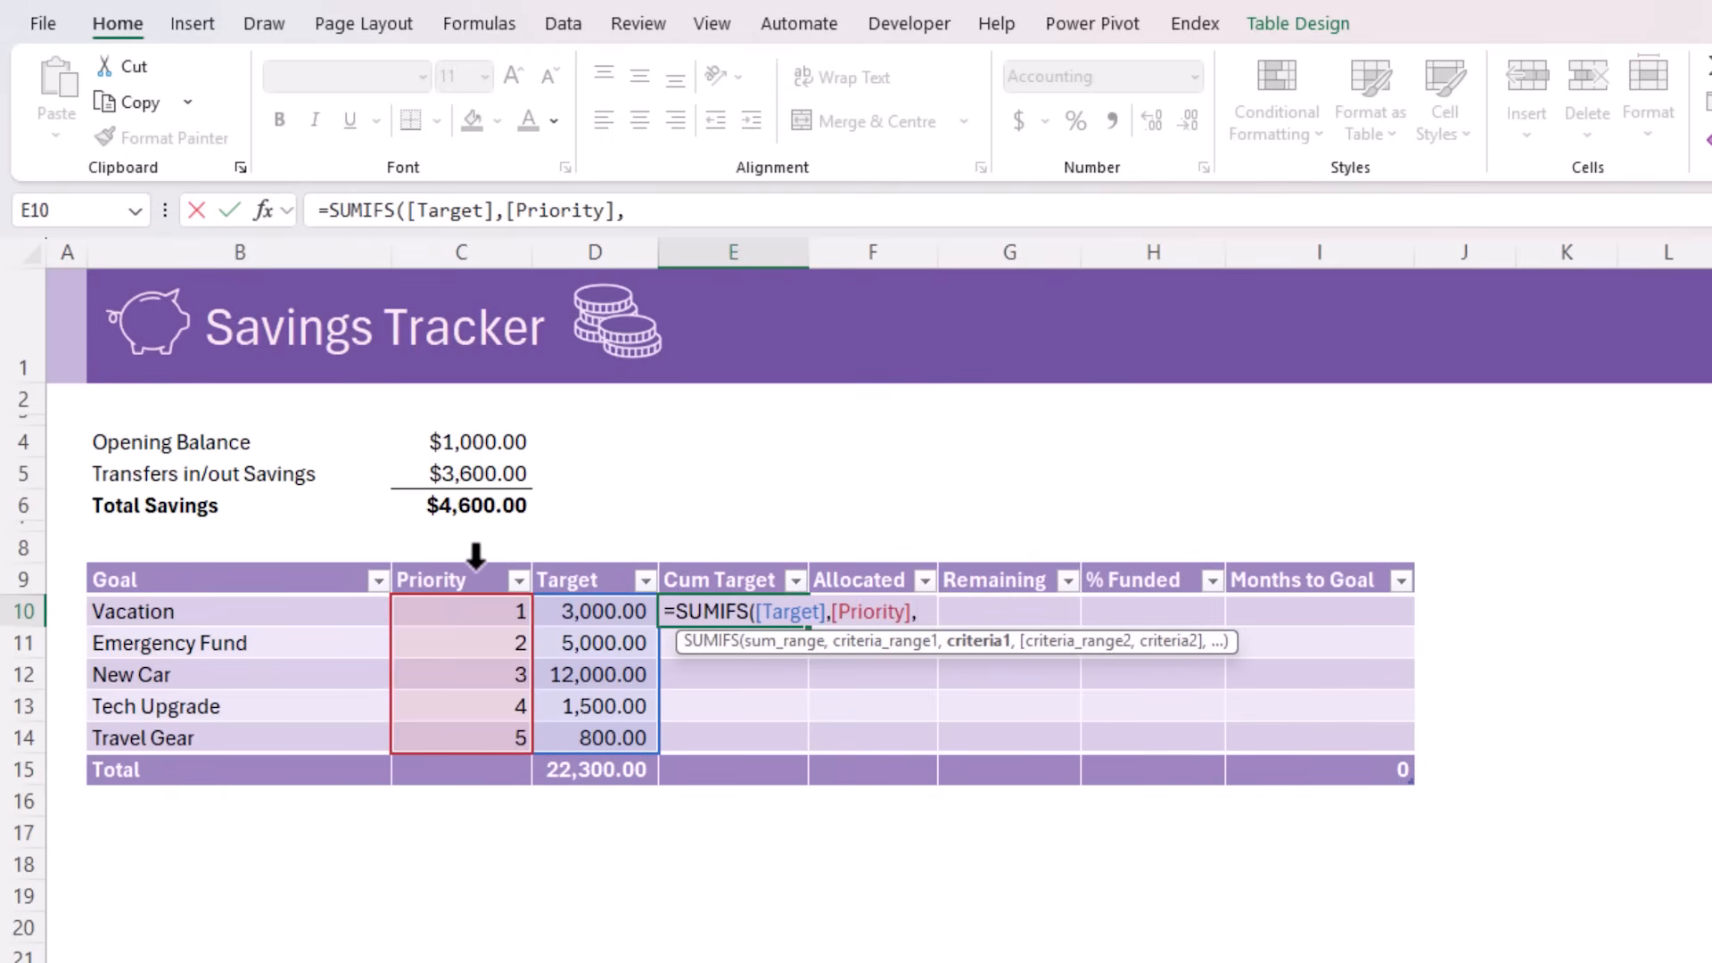
type("\"<=\"&")
left_click(481, 606)
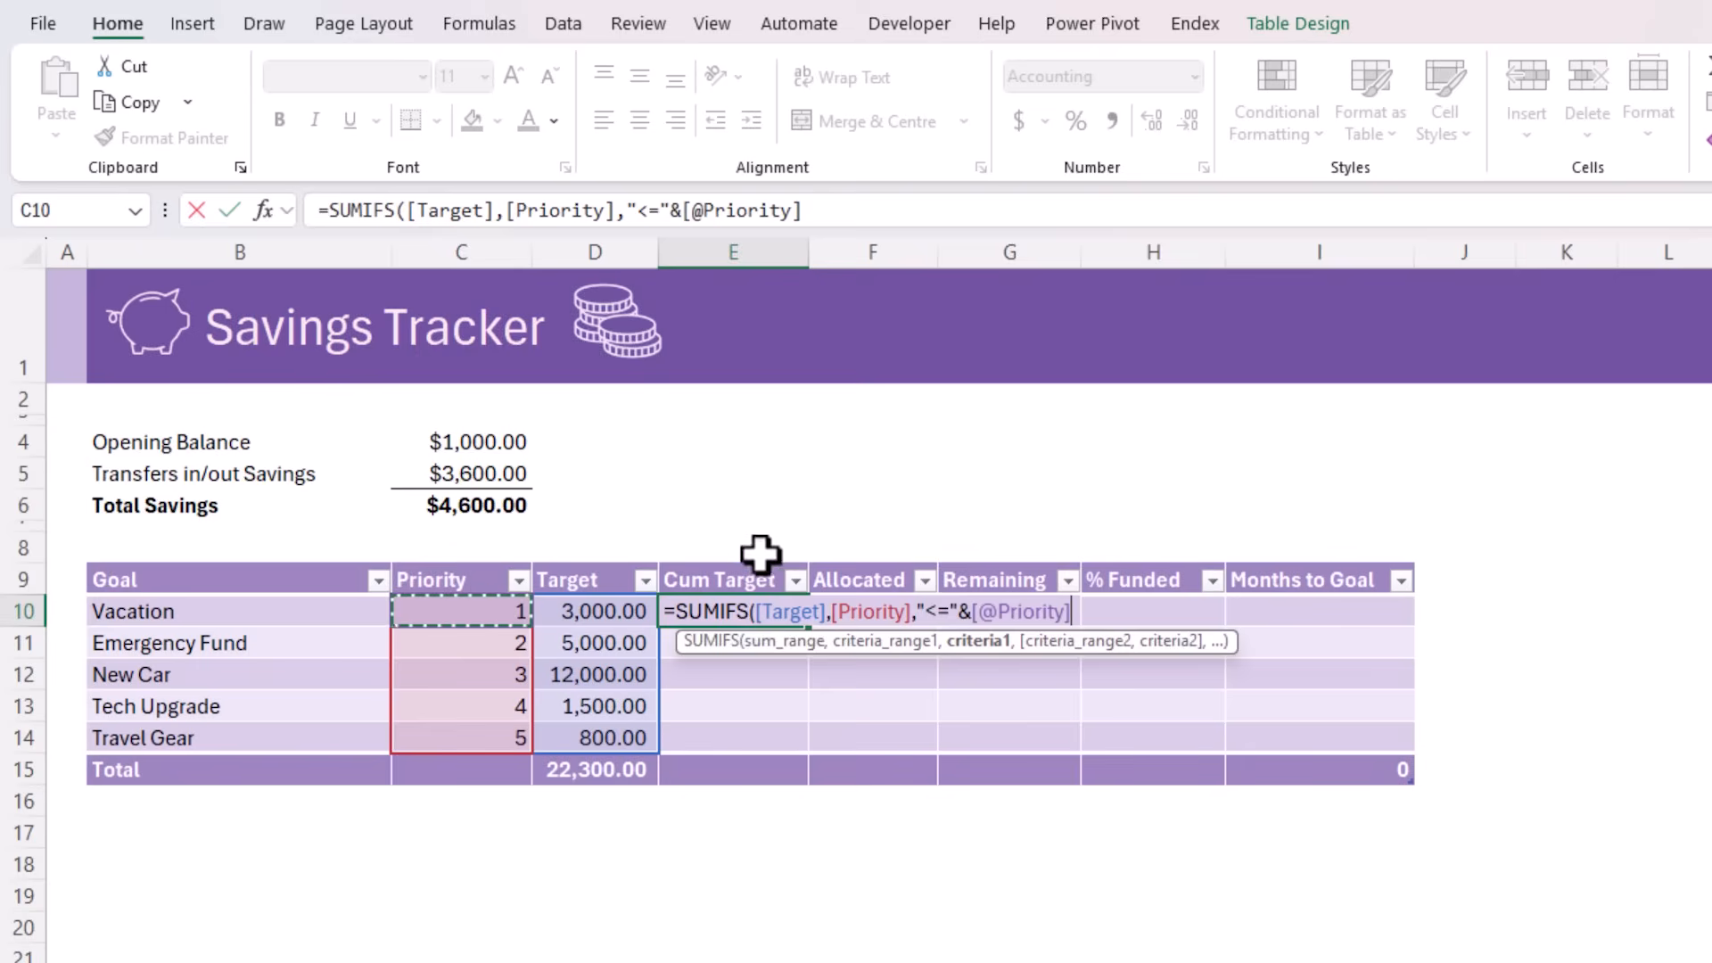
type(")")
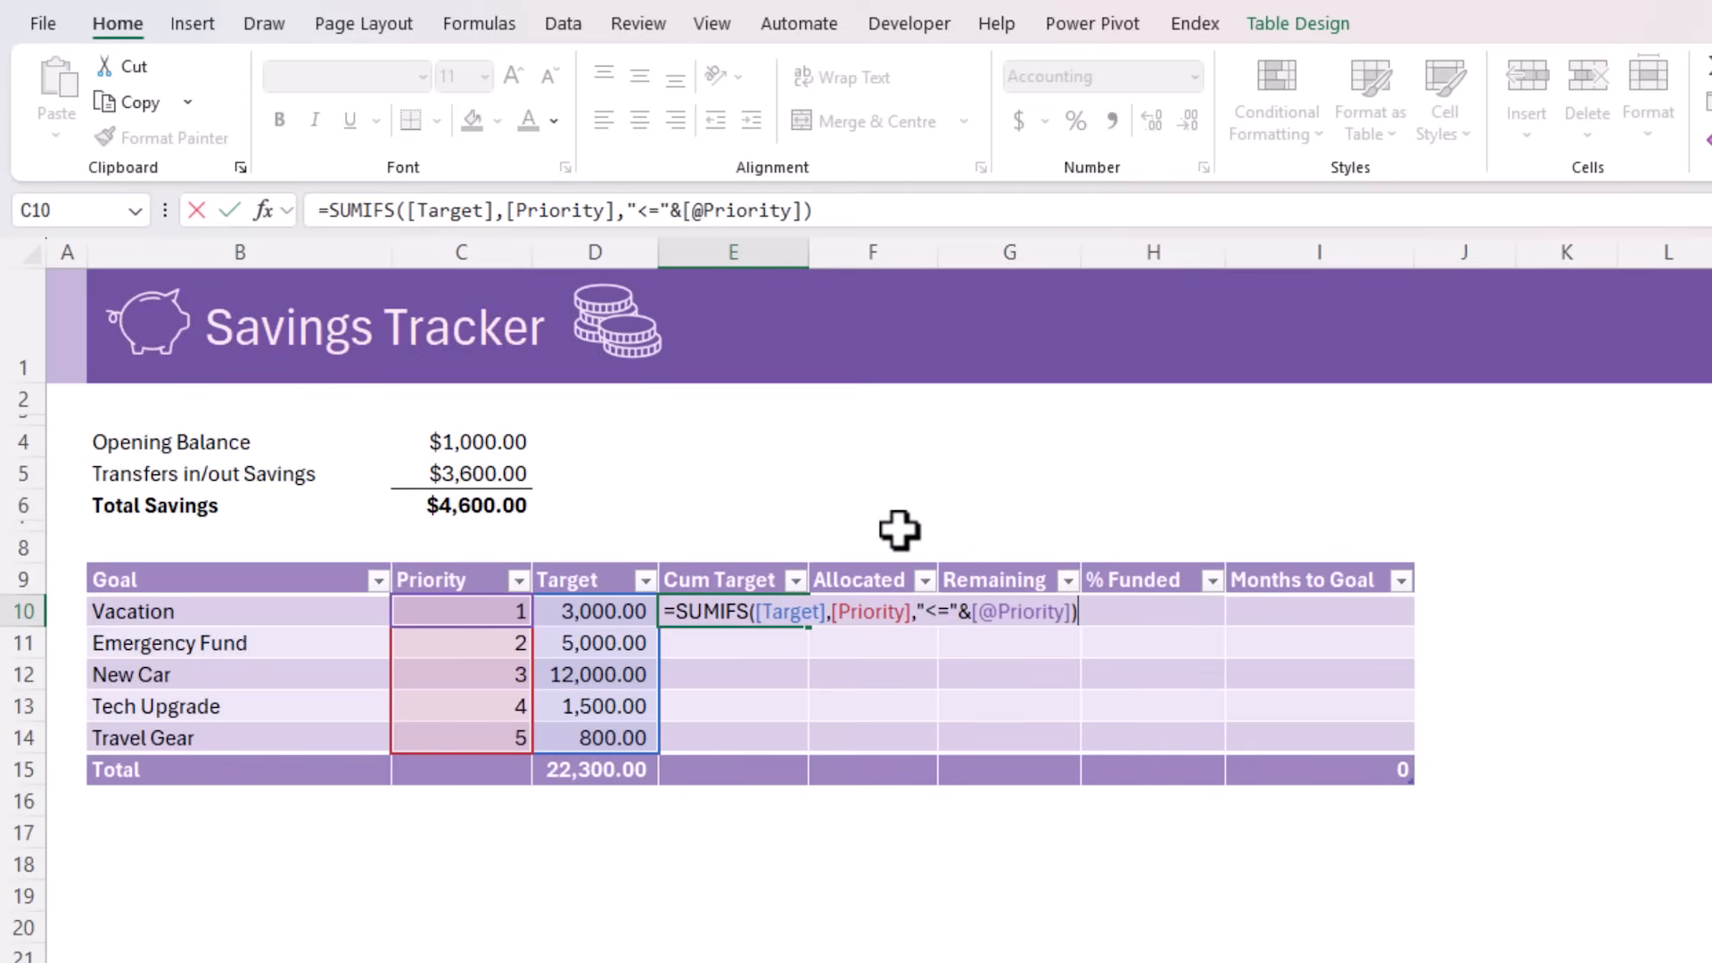
key("Return")
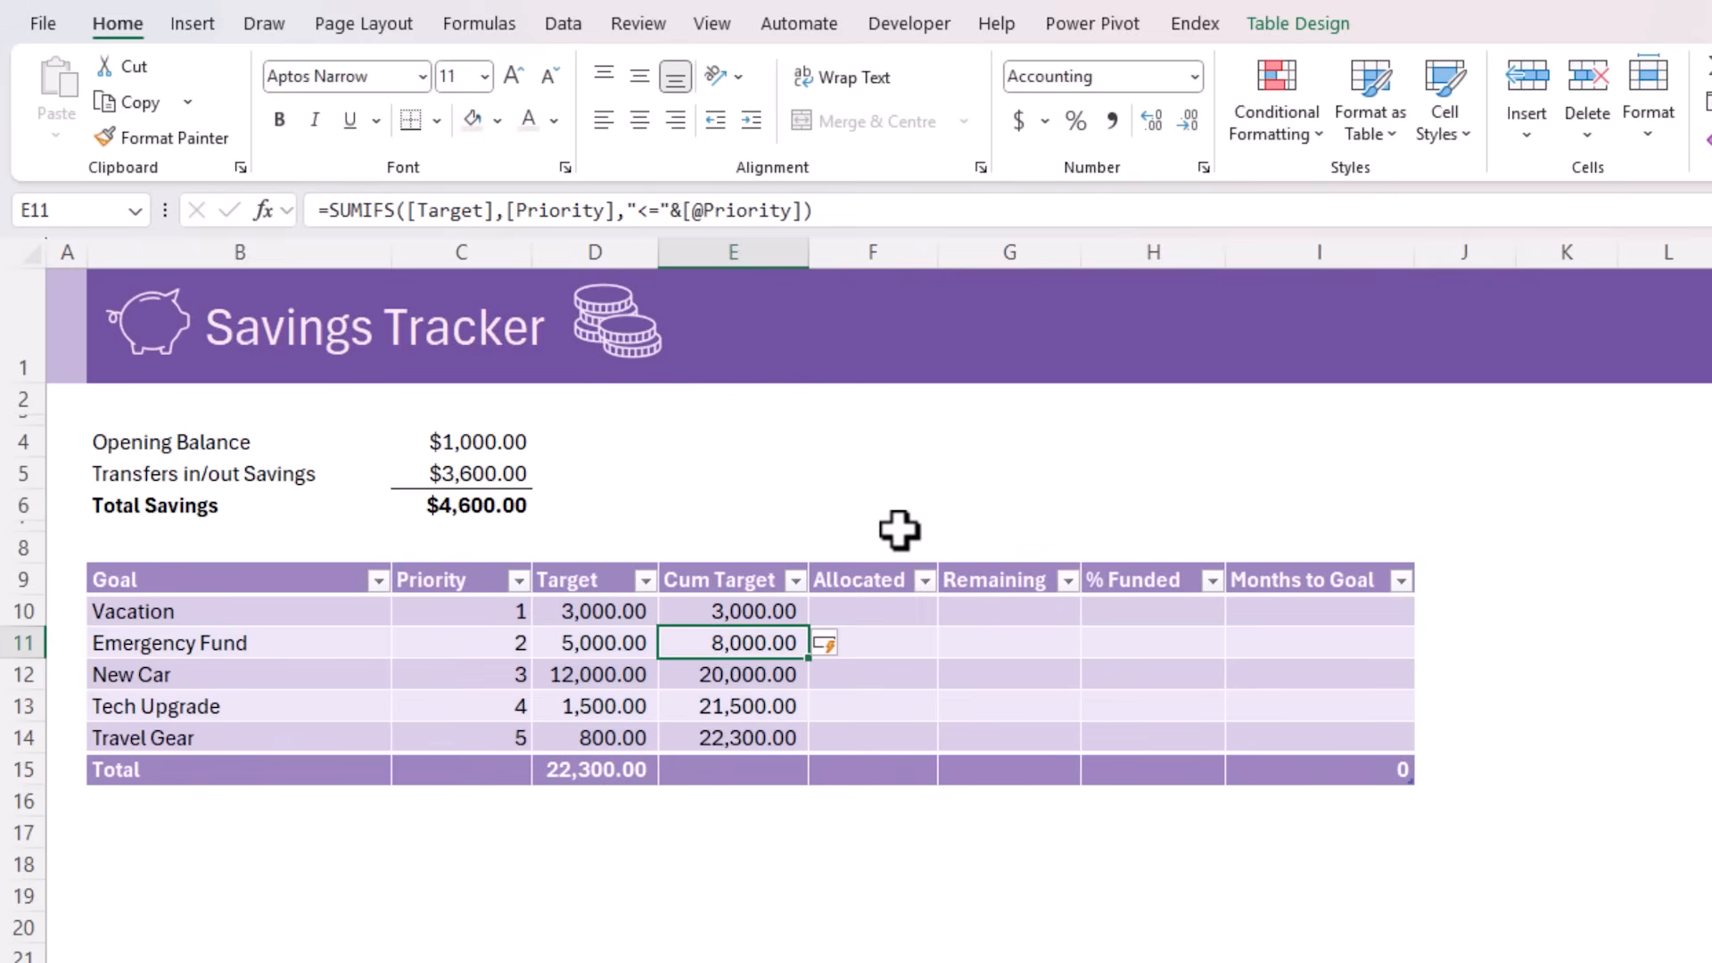
Check the last cumulative target in E14 against the Target total in D15, and review the total savings and the Allocated cells
key("Down")
key("Down")
key("Down")
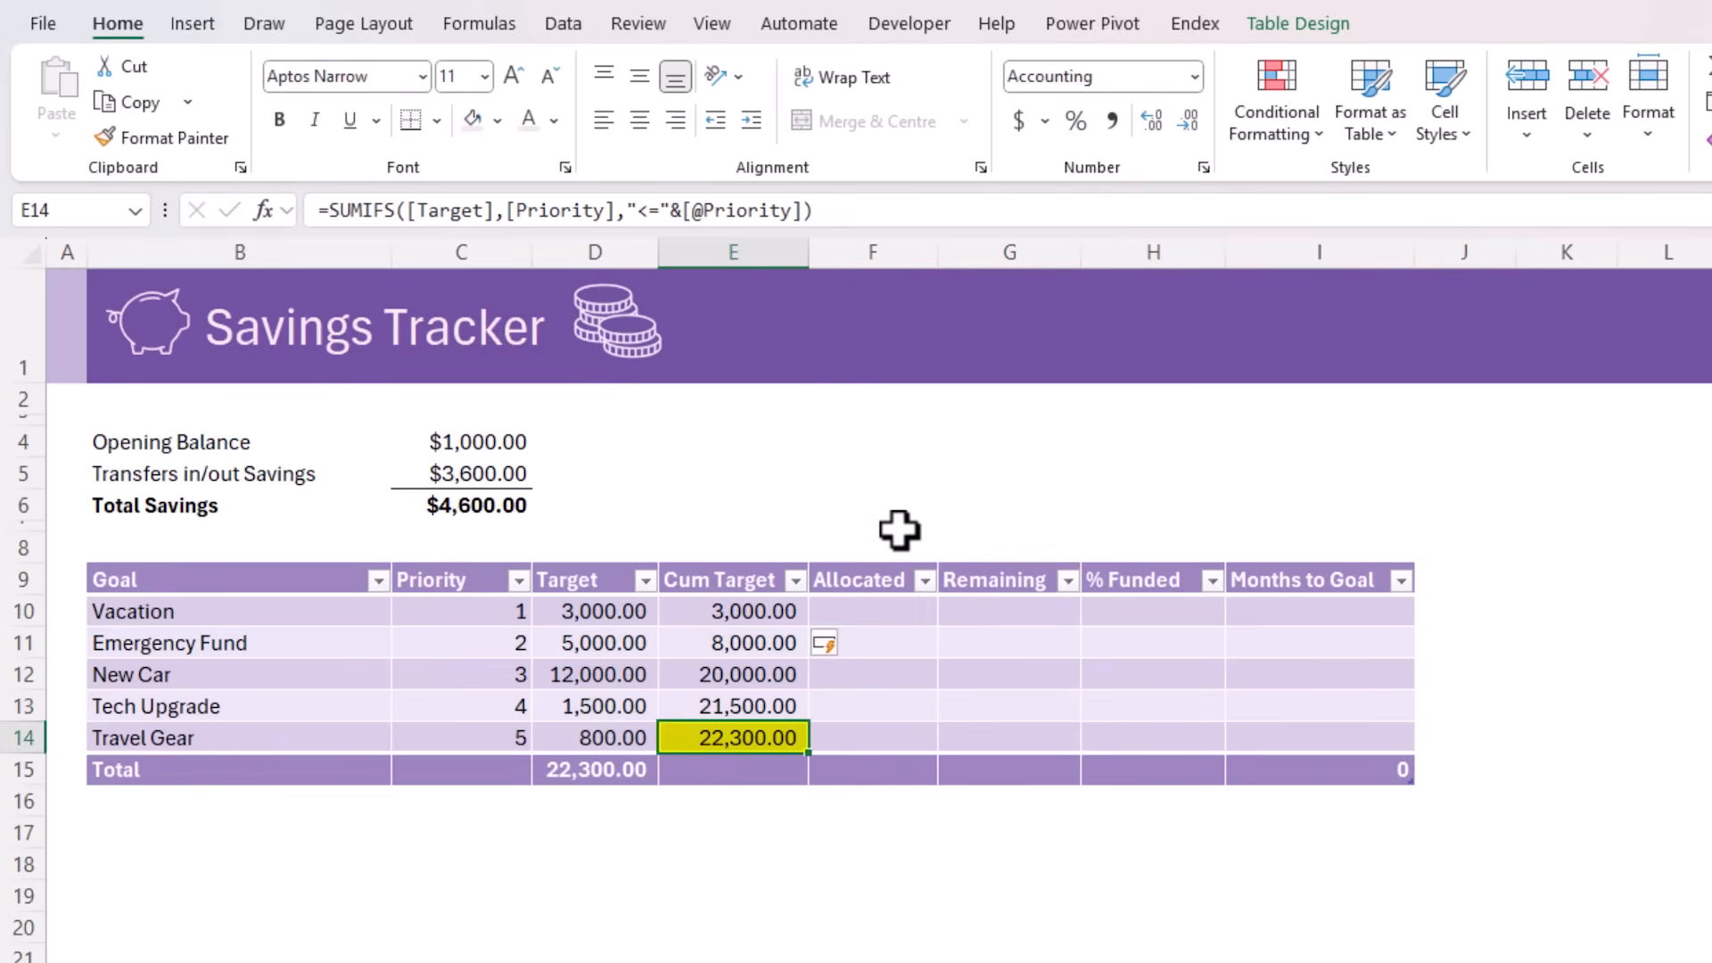
left_click(608, 775)
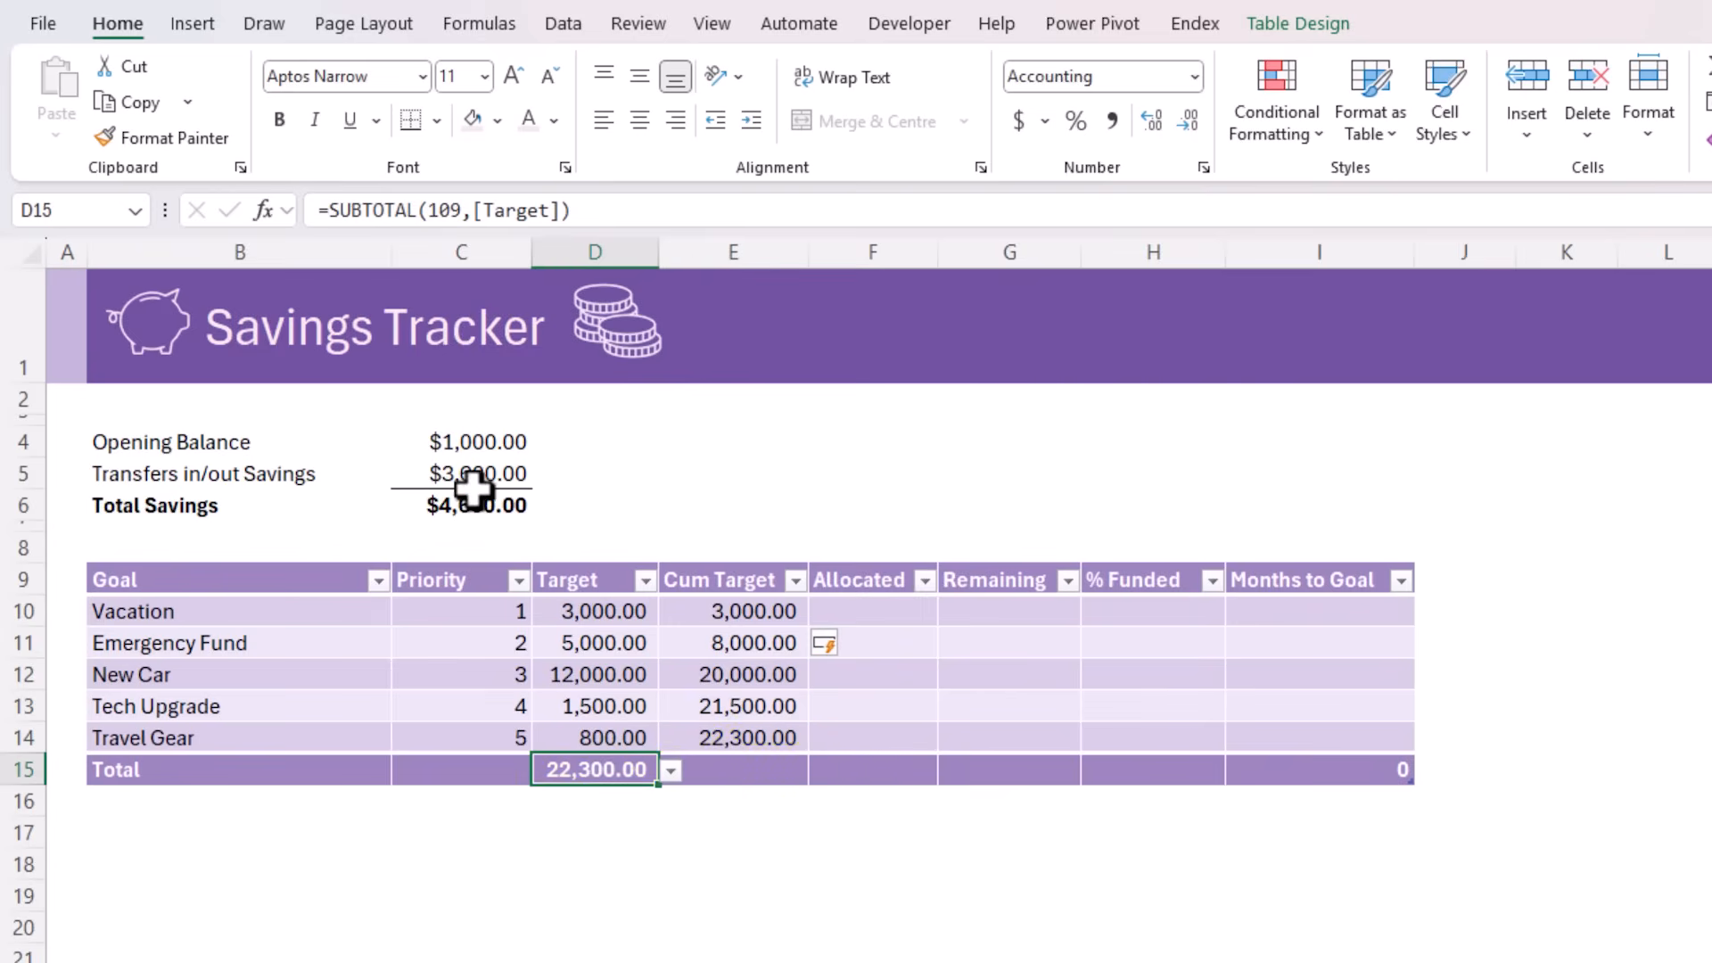
left_click(477, 501)
left_click_drag(892, 610, 896, 719)
Start a multi-line LET formula in F10 of the Allocated column, defining total as TotalSavings
left_click(903, 619)
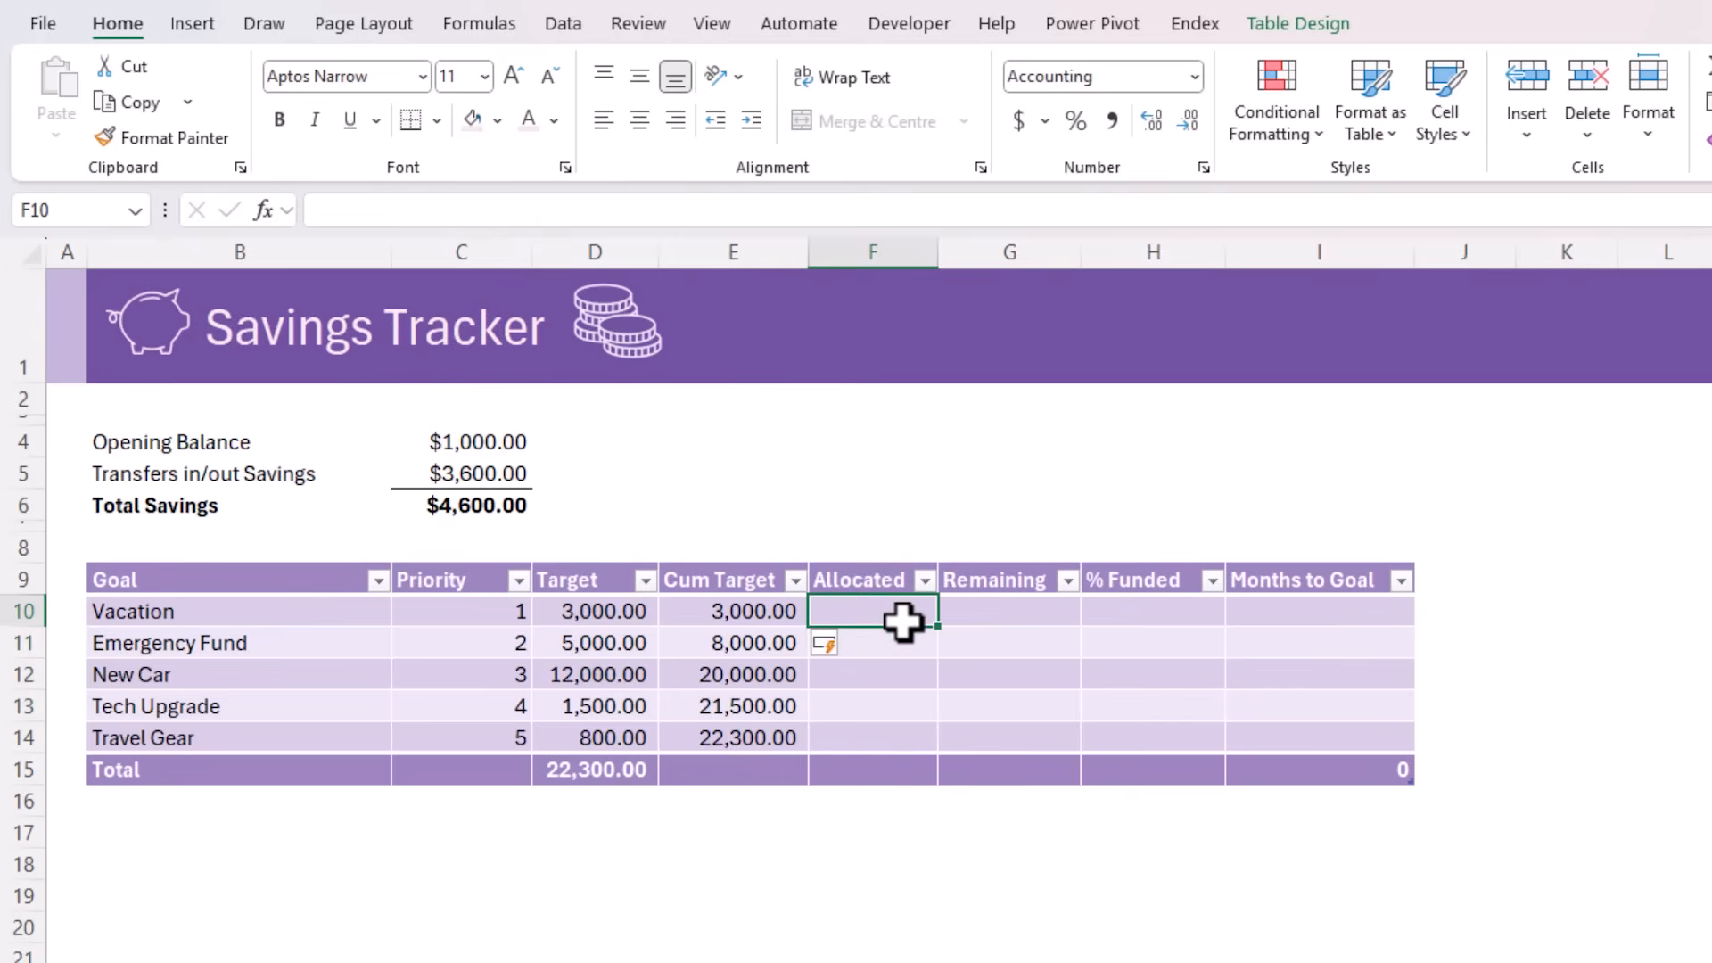
key("ctrl+shift+u")
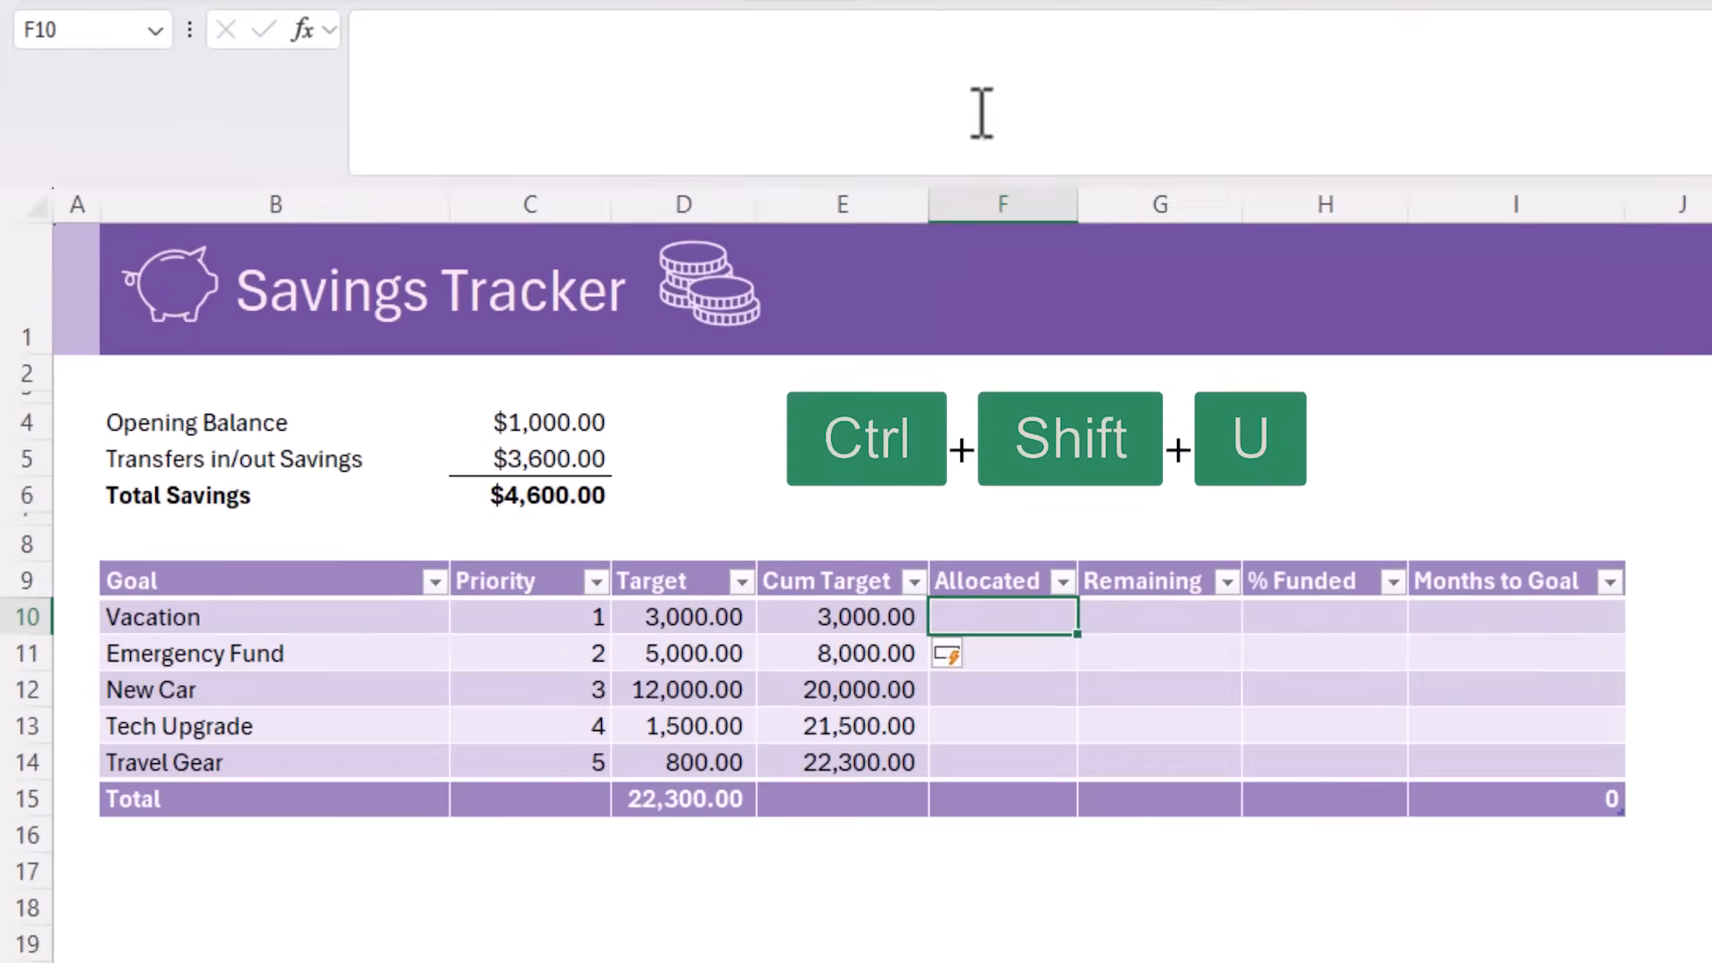
type("=let")
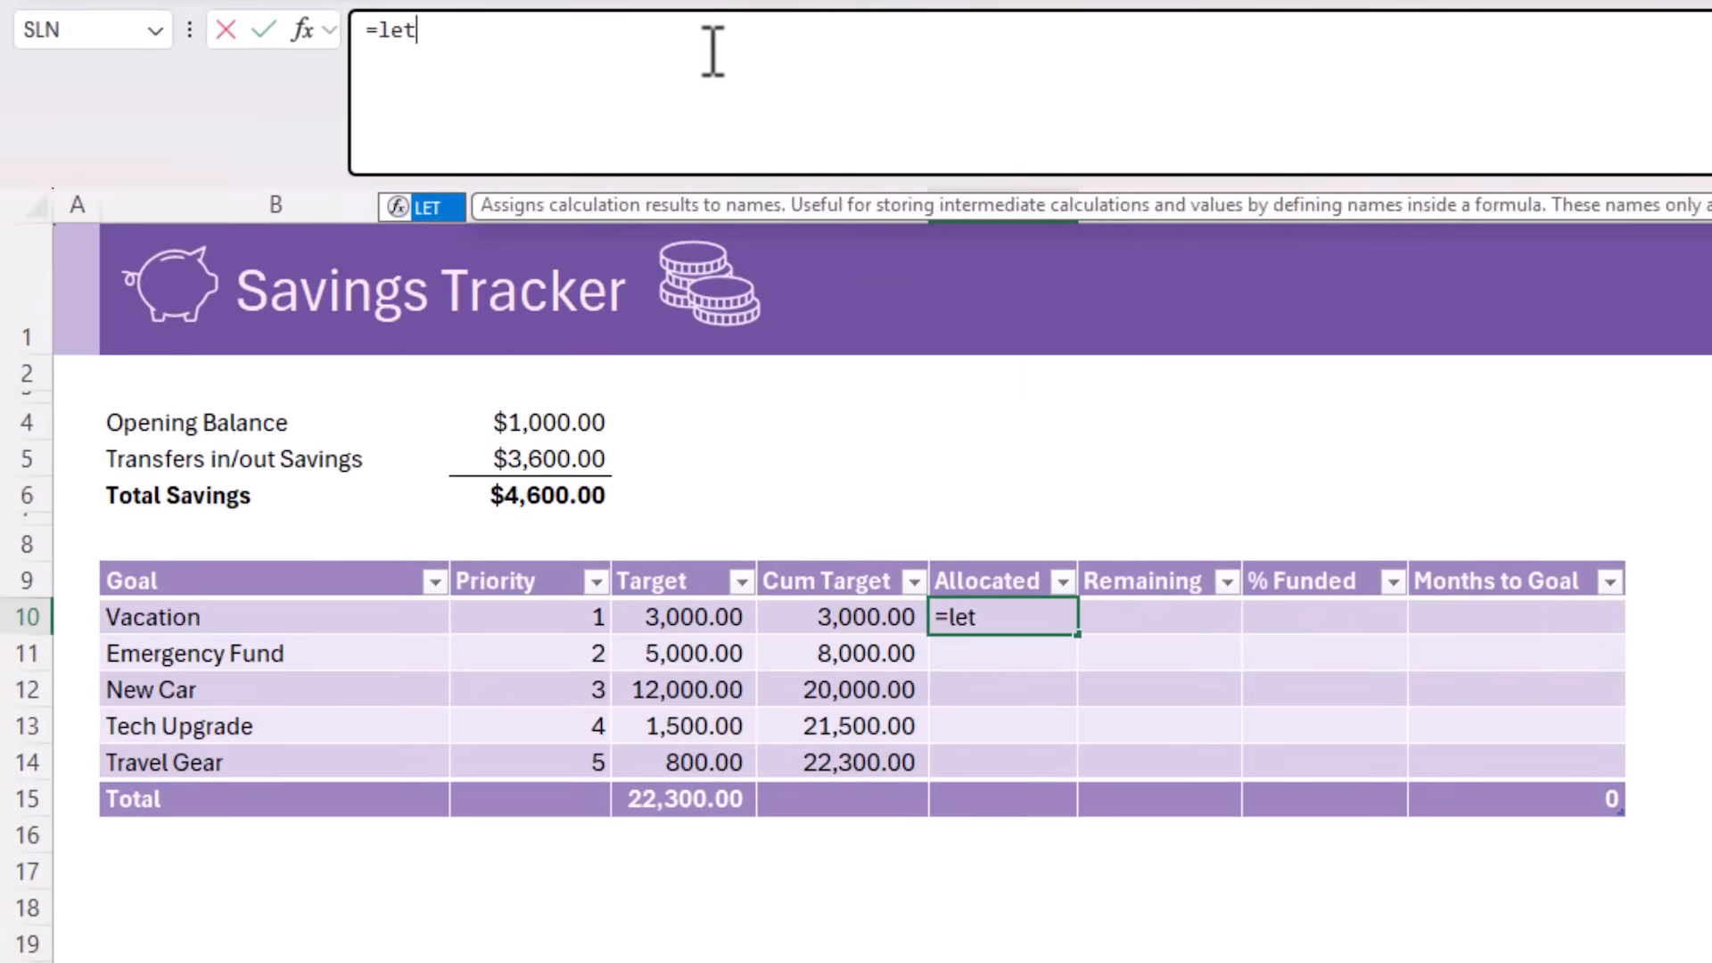
key("Tab")
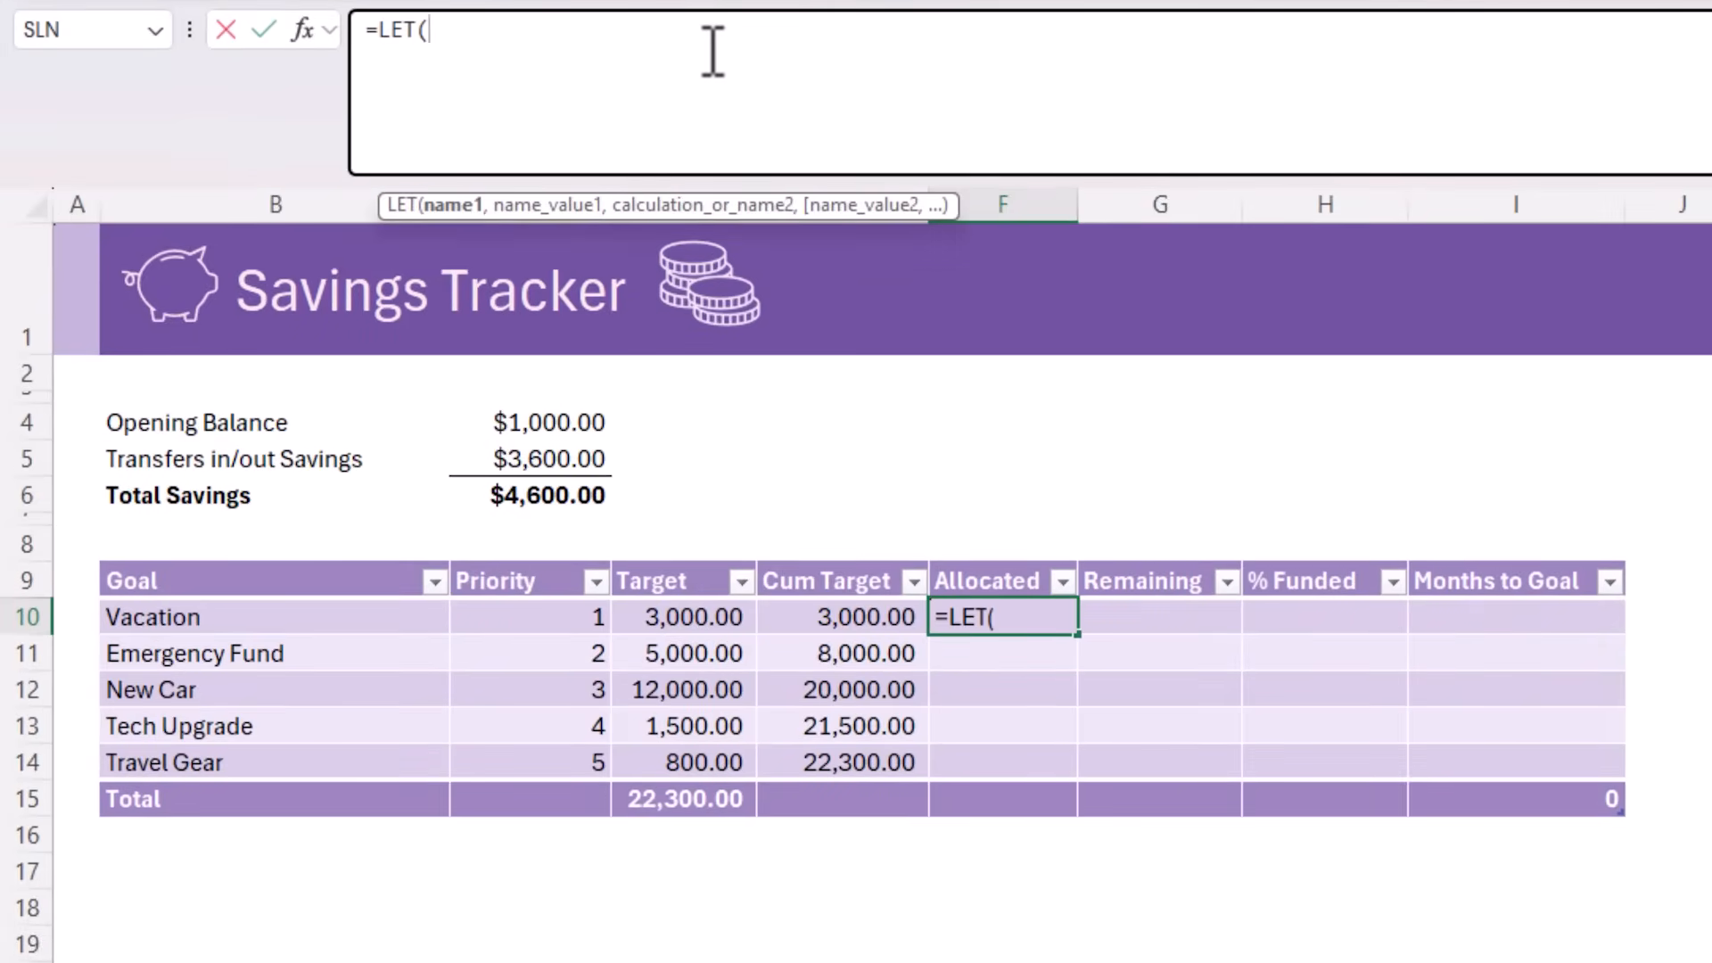
key("alt+Return")
type("total,")
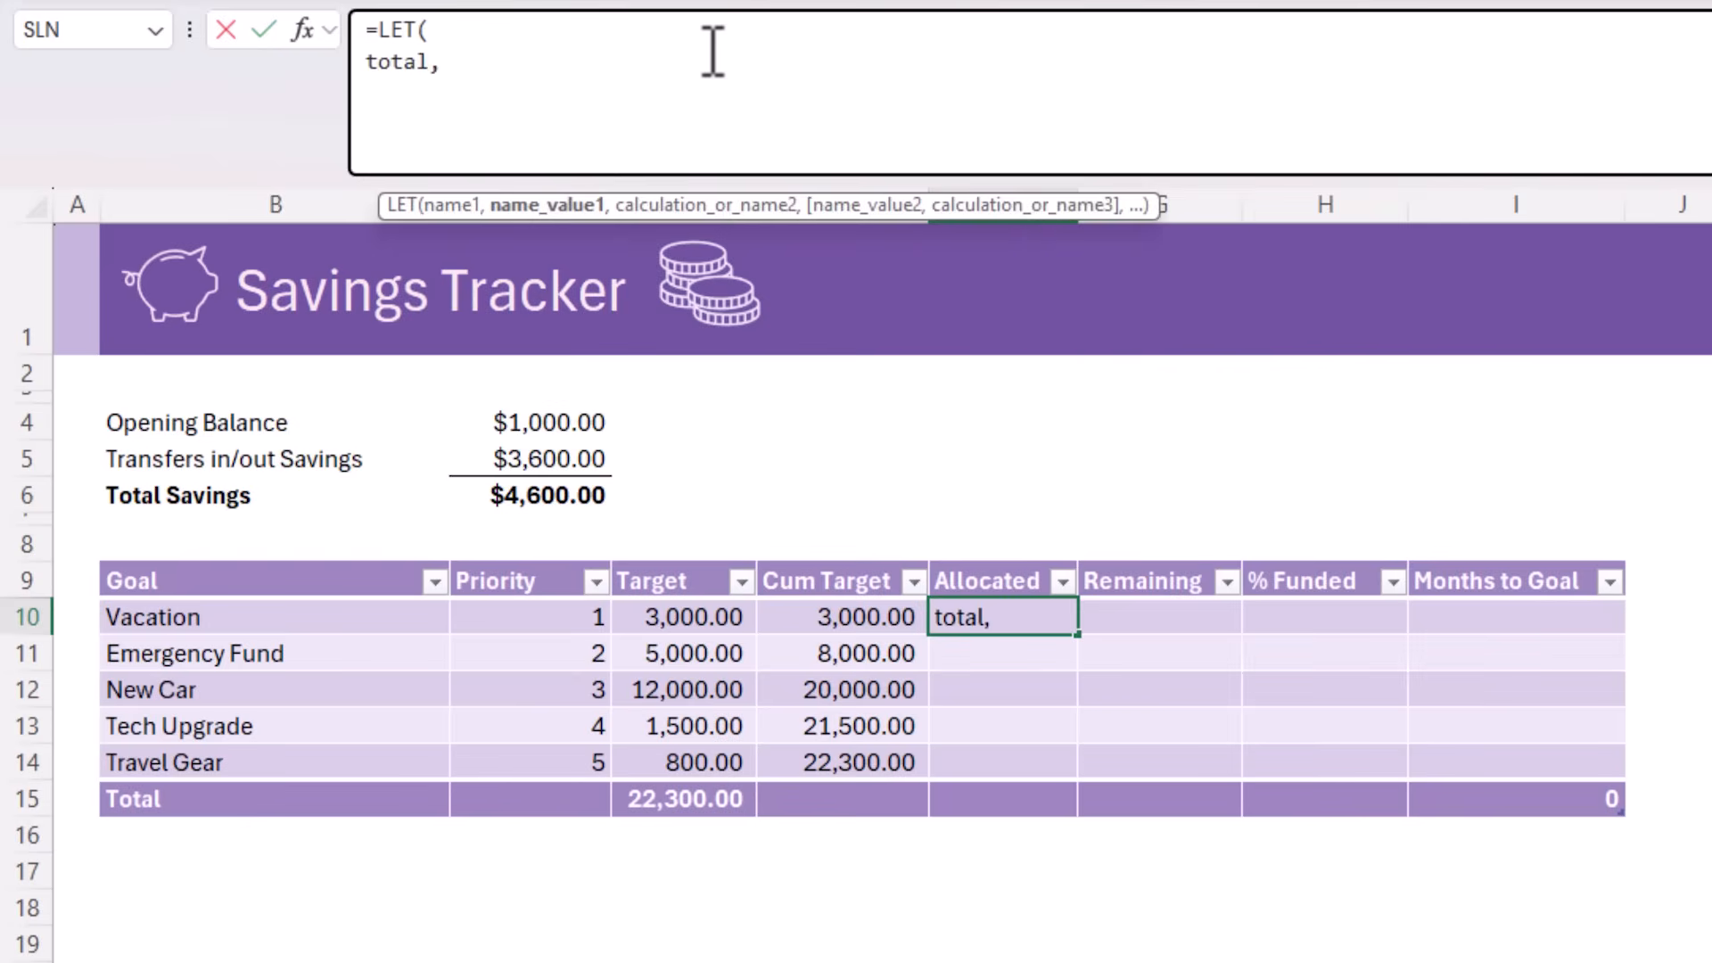
type(" tot")
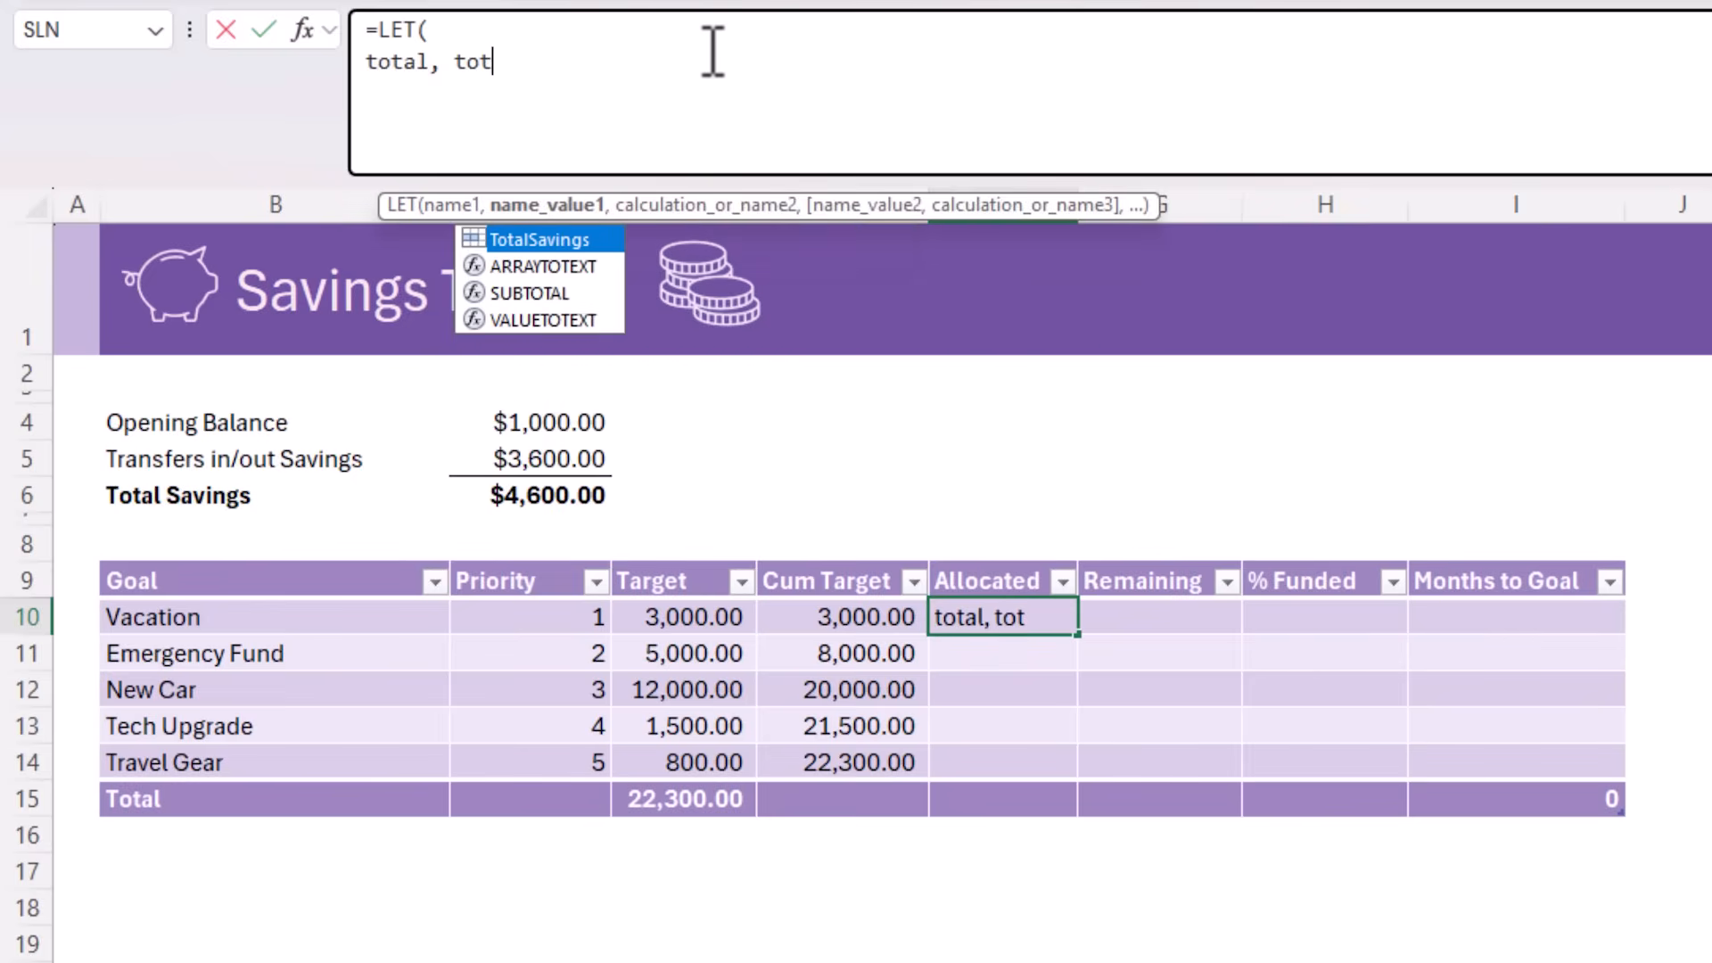
key("Tab")
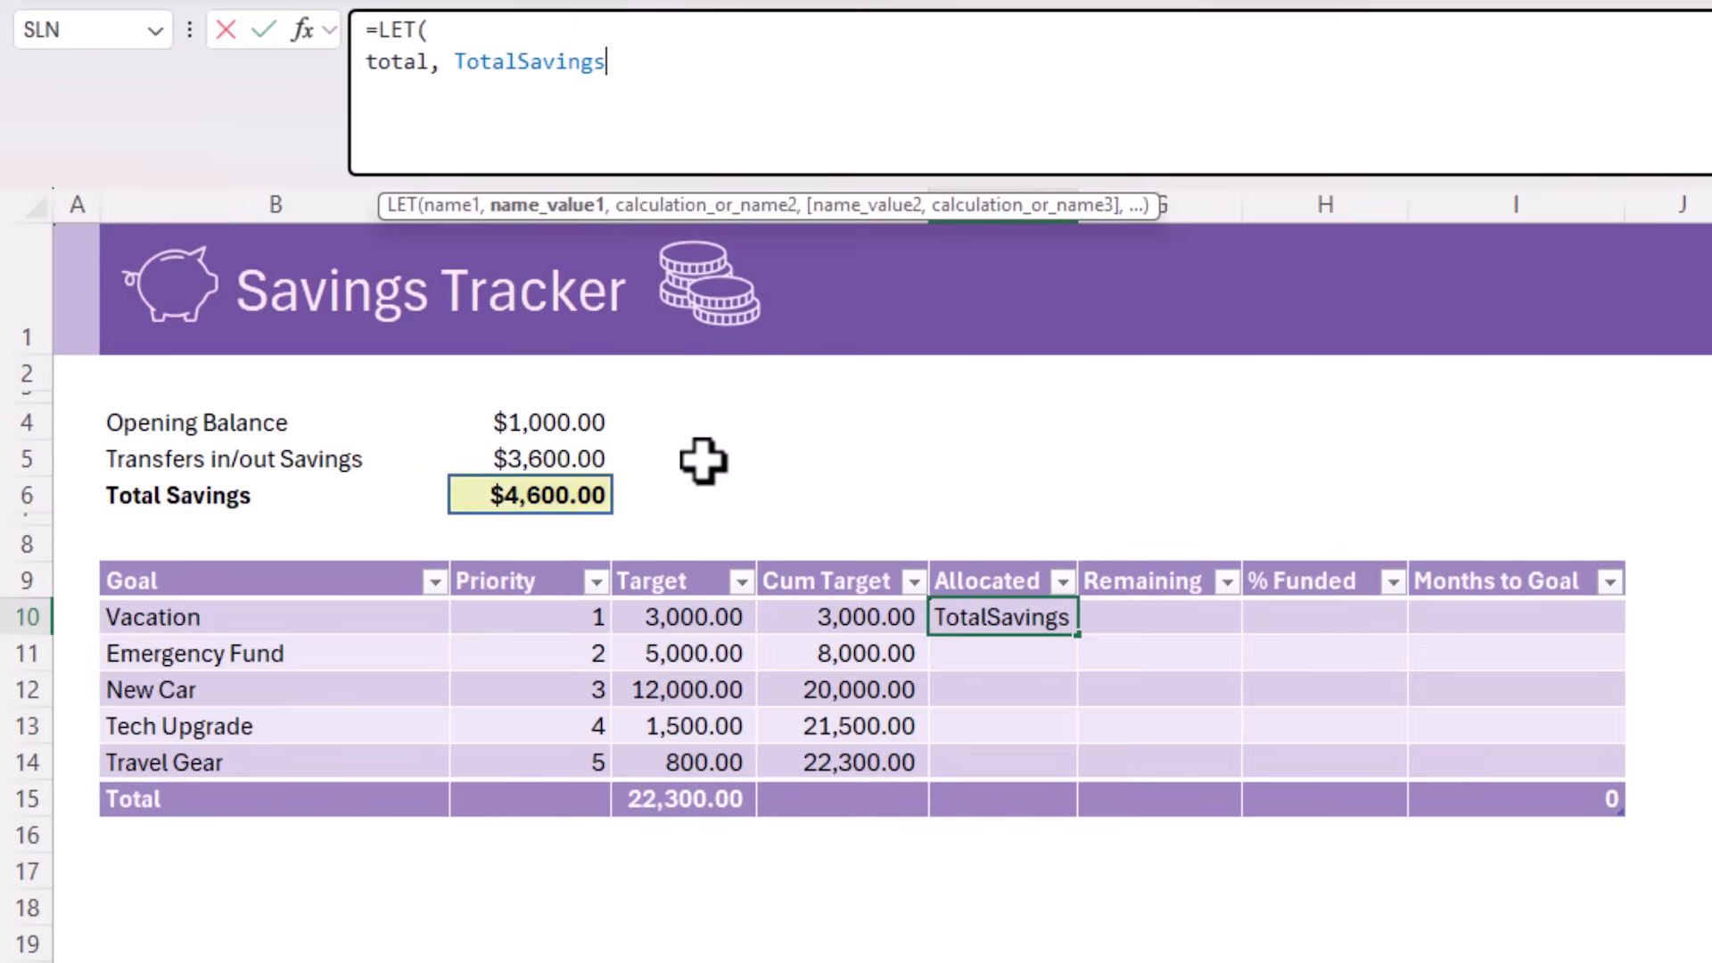
type(",")
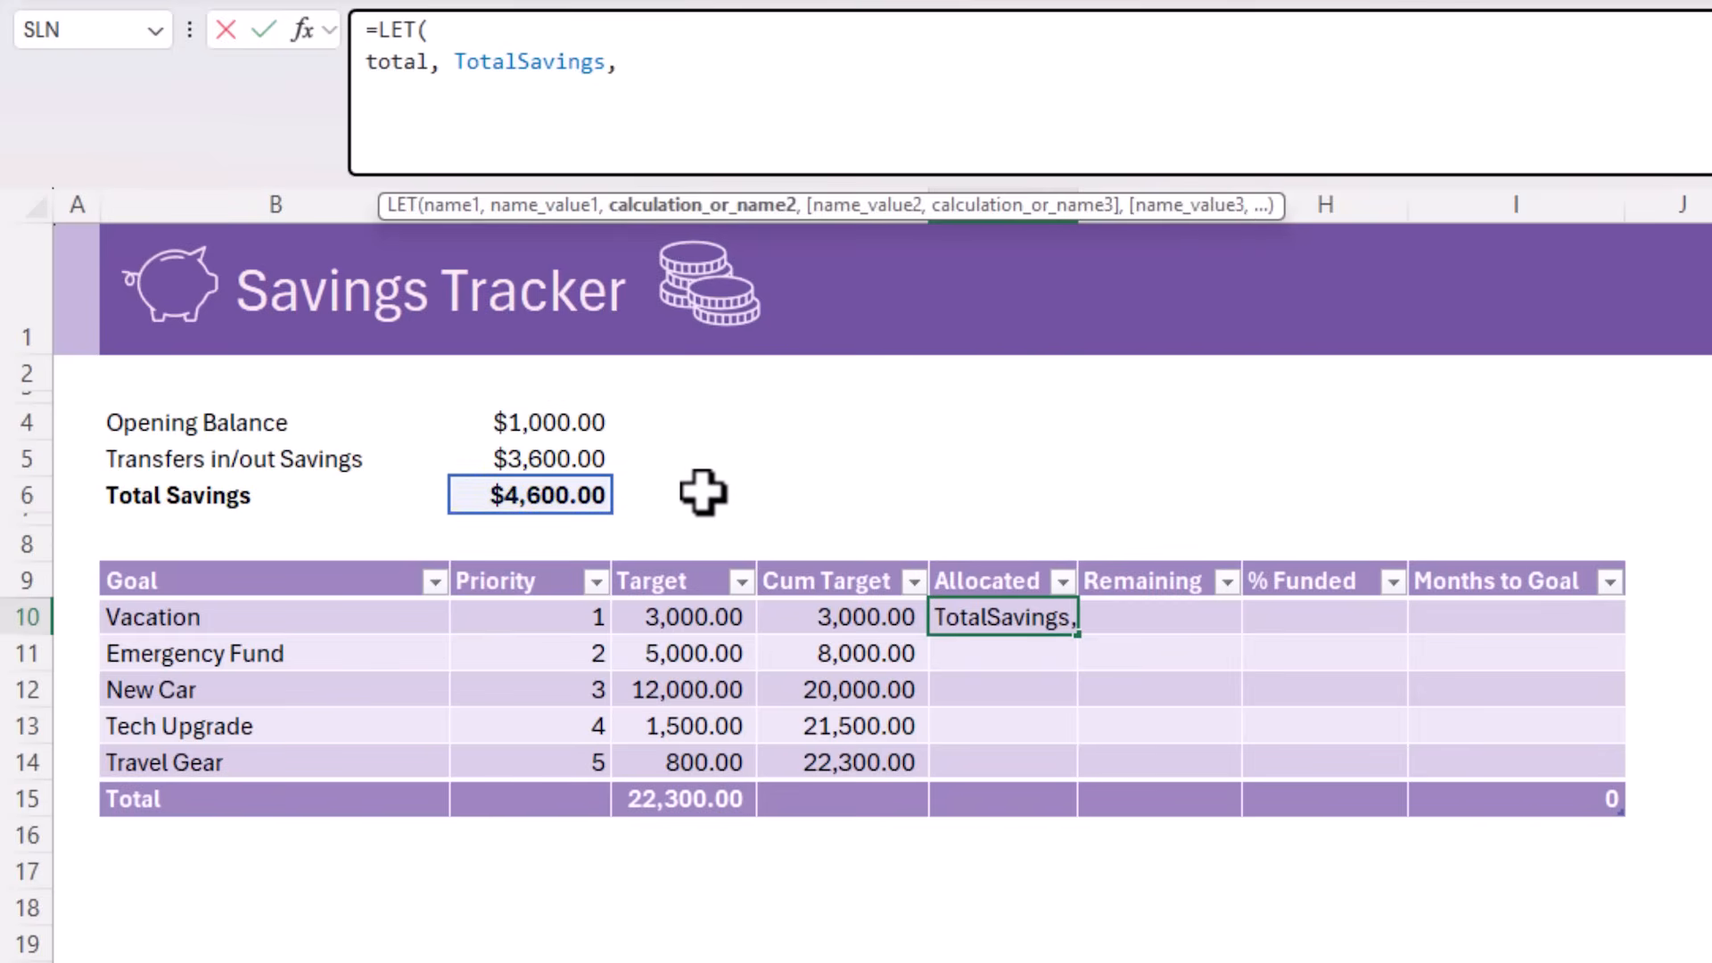
key("alt+Return")
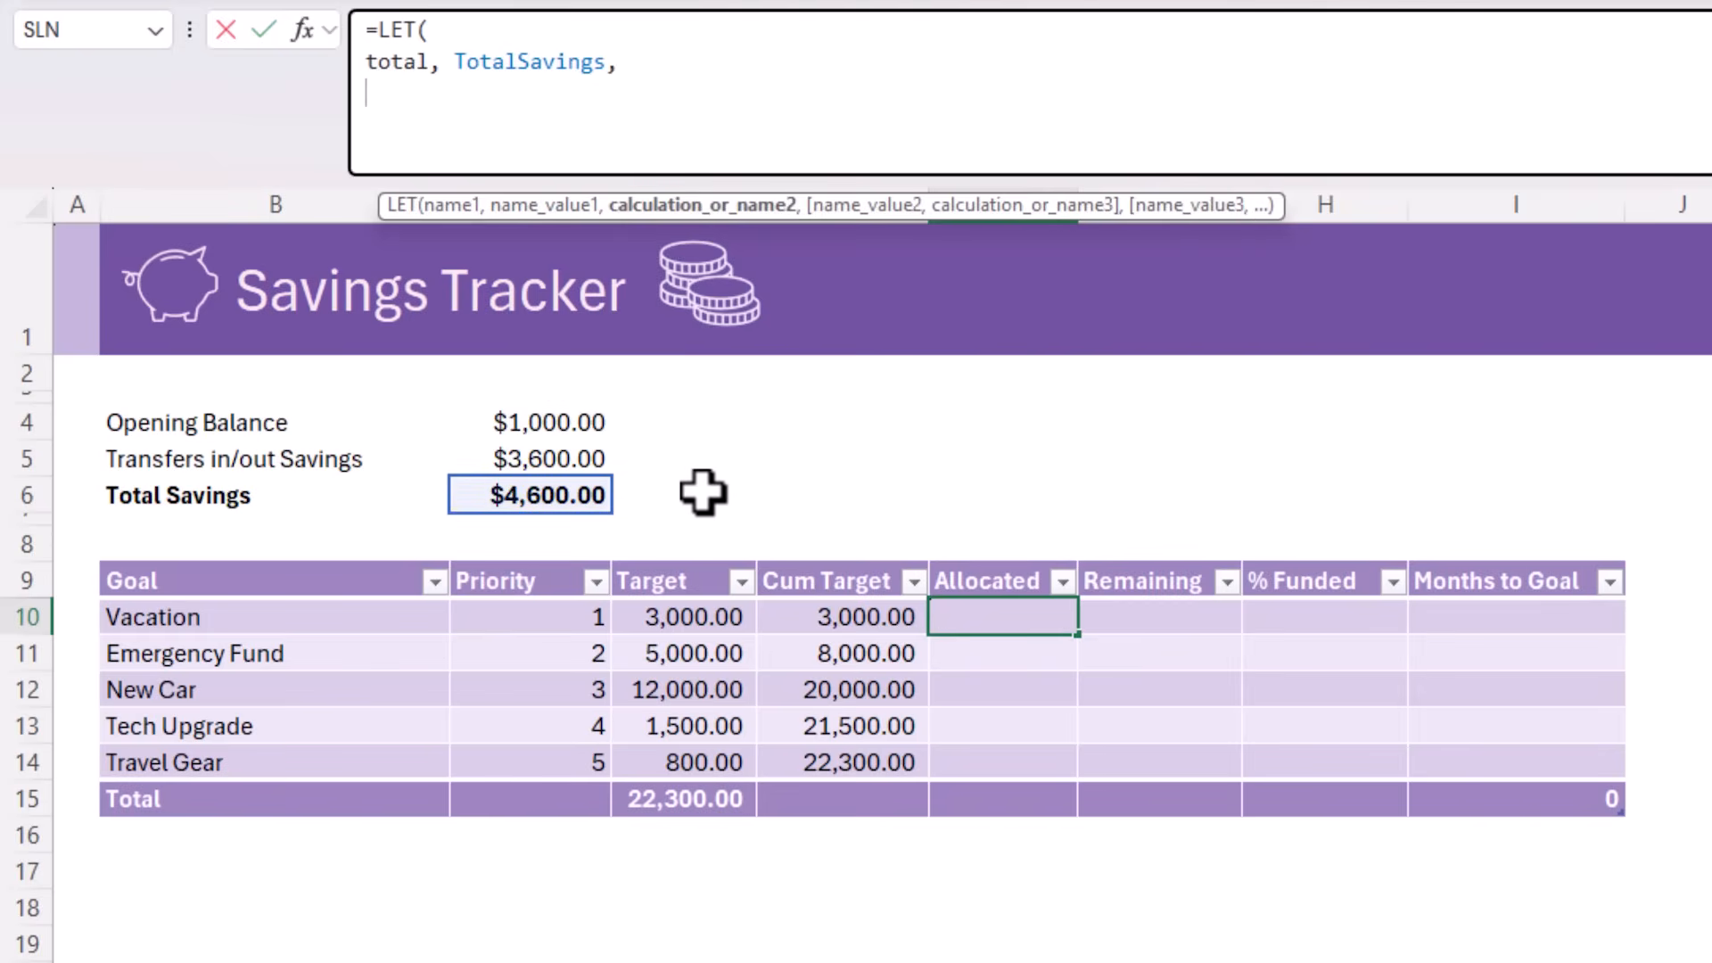
type("prev,")
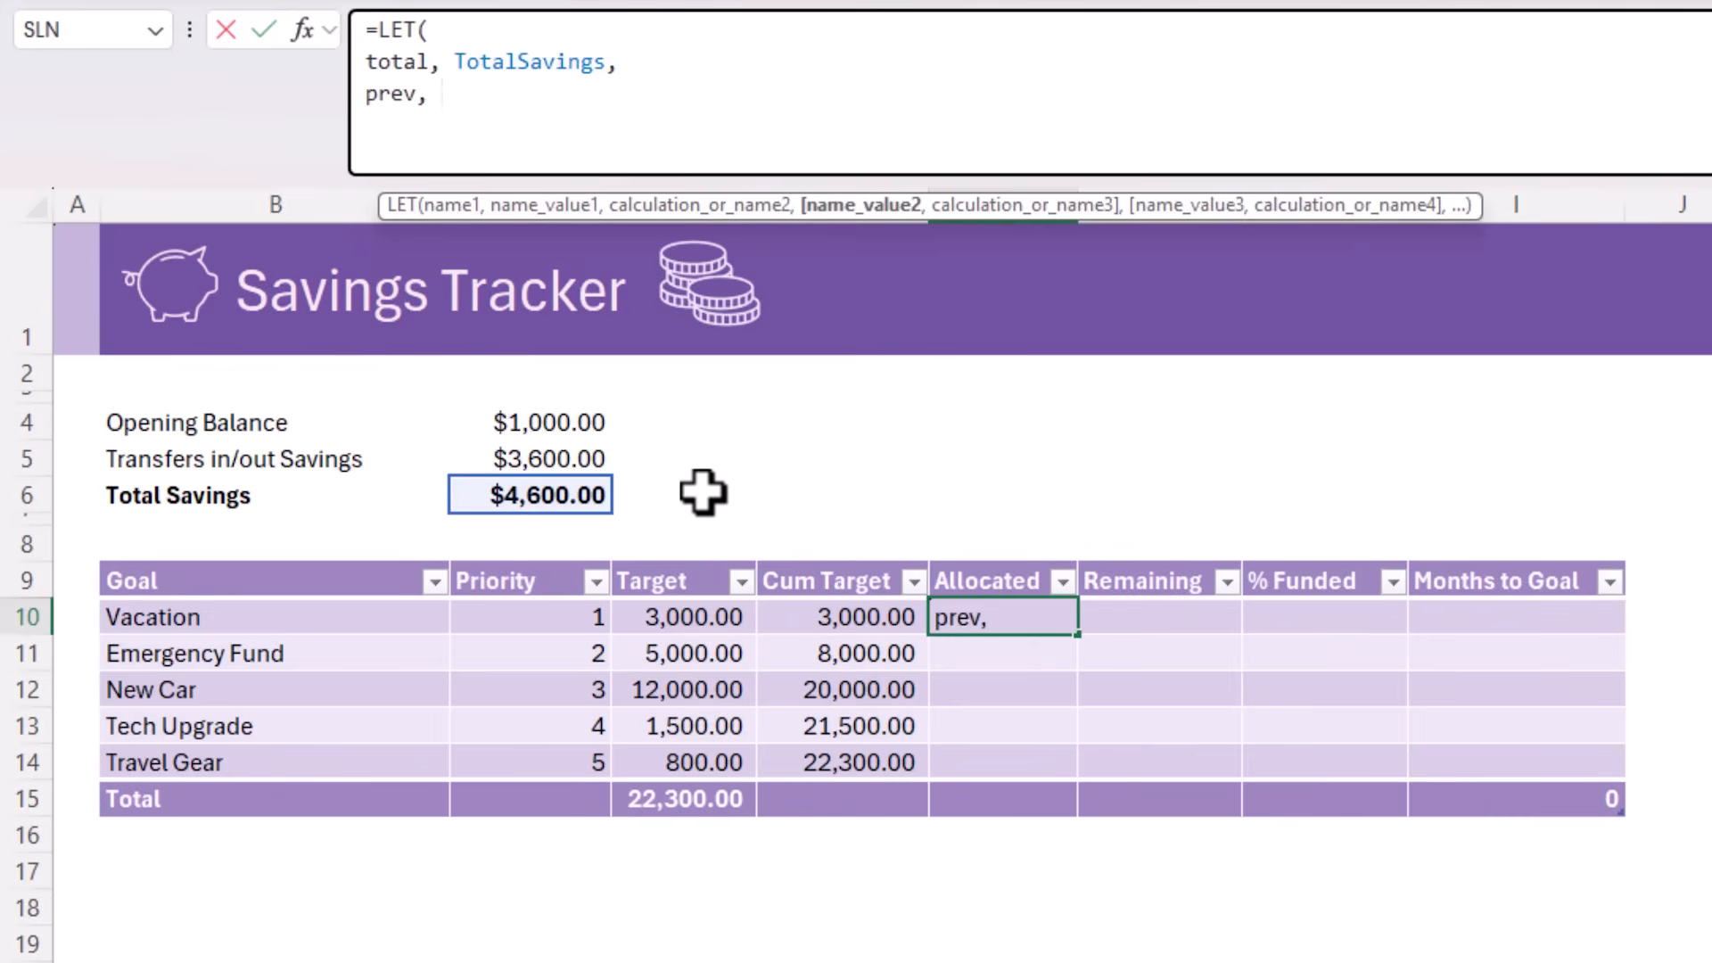
left_click(801, 620)
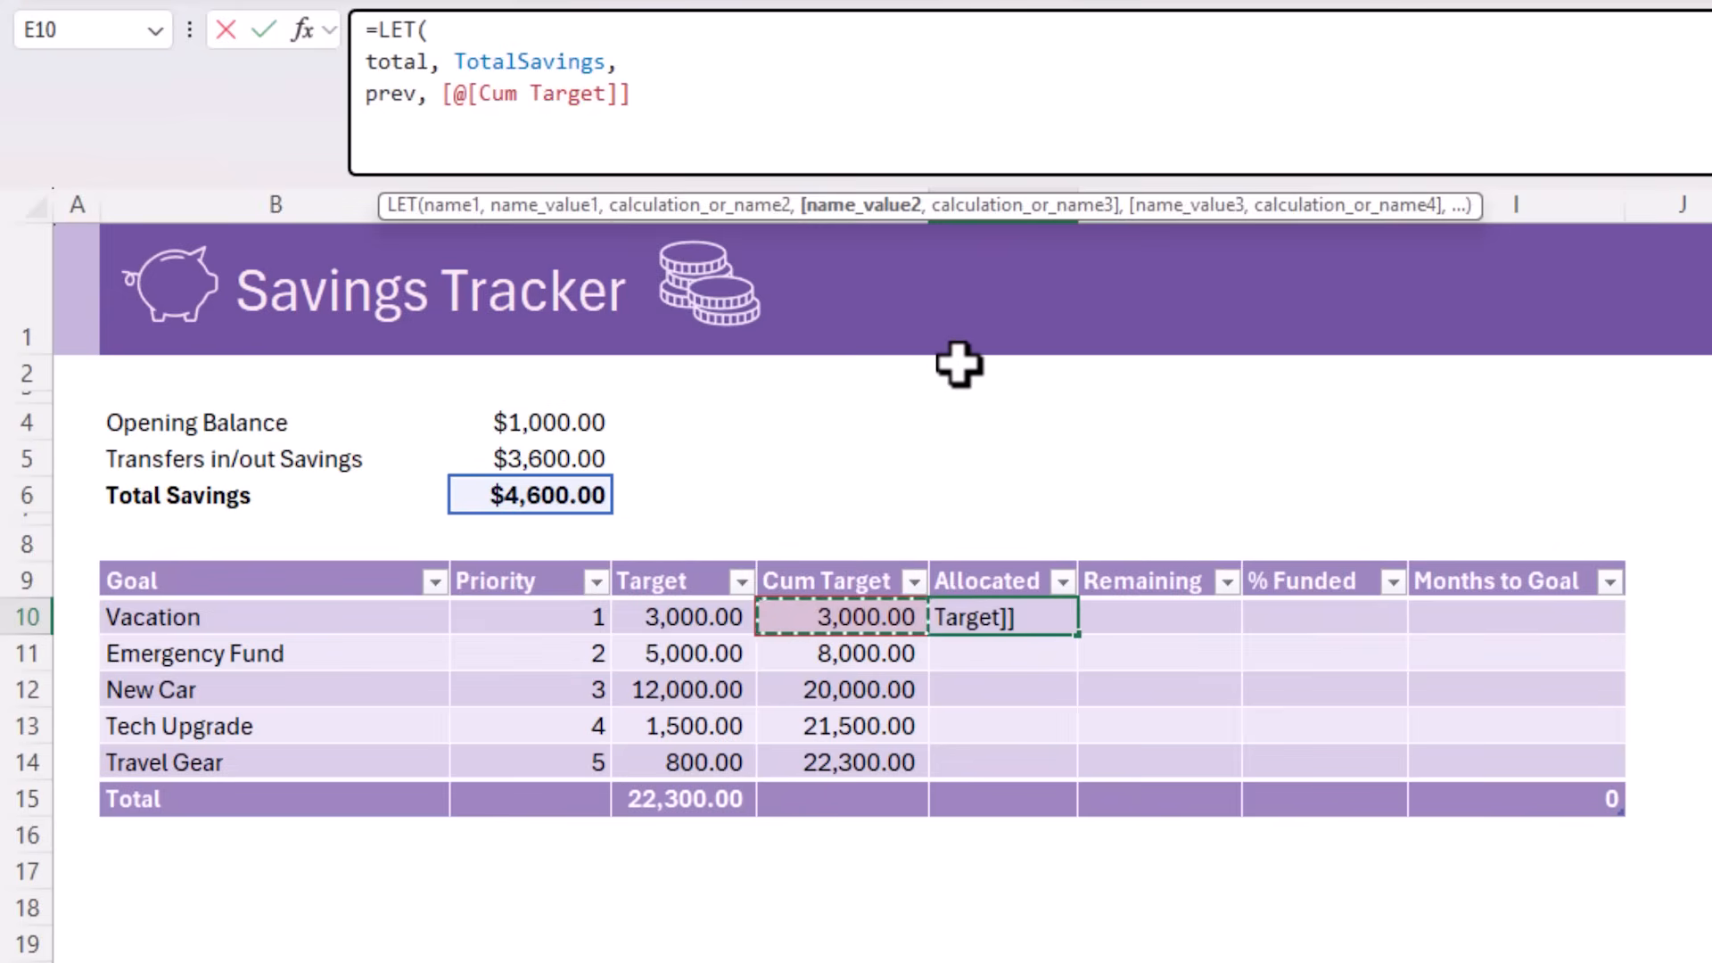
type("-")
left_click(699, 616)
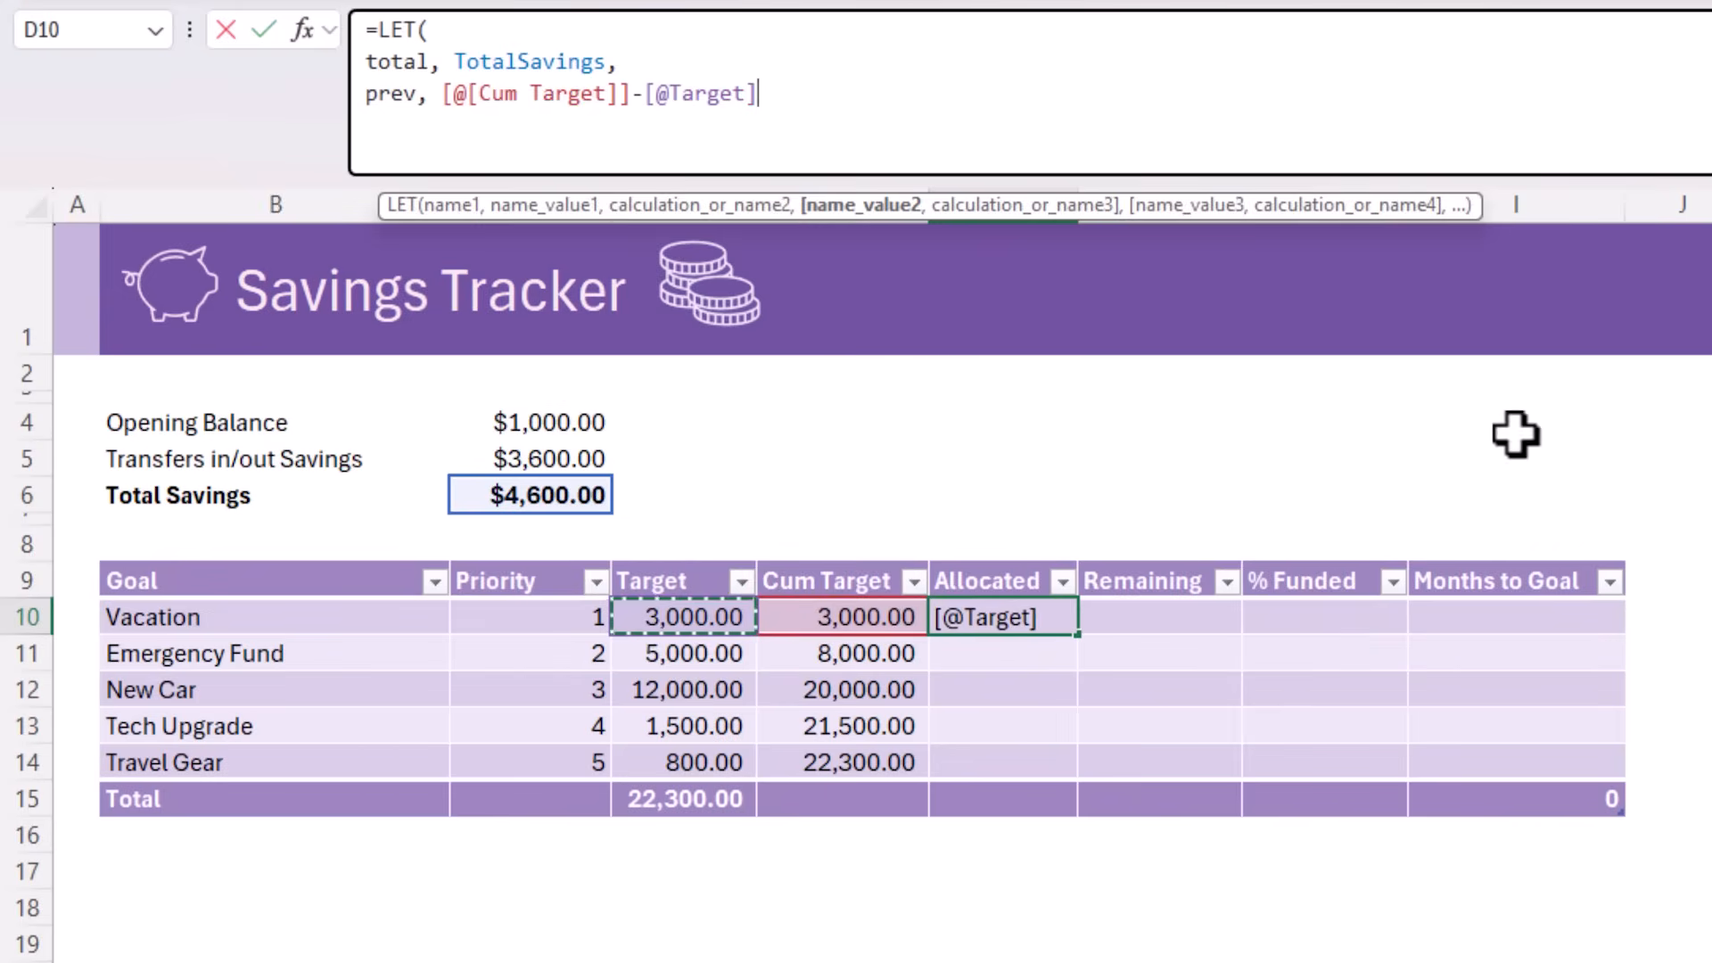
type(",")
key("alt+Return")
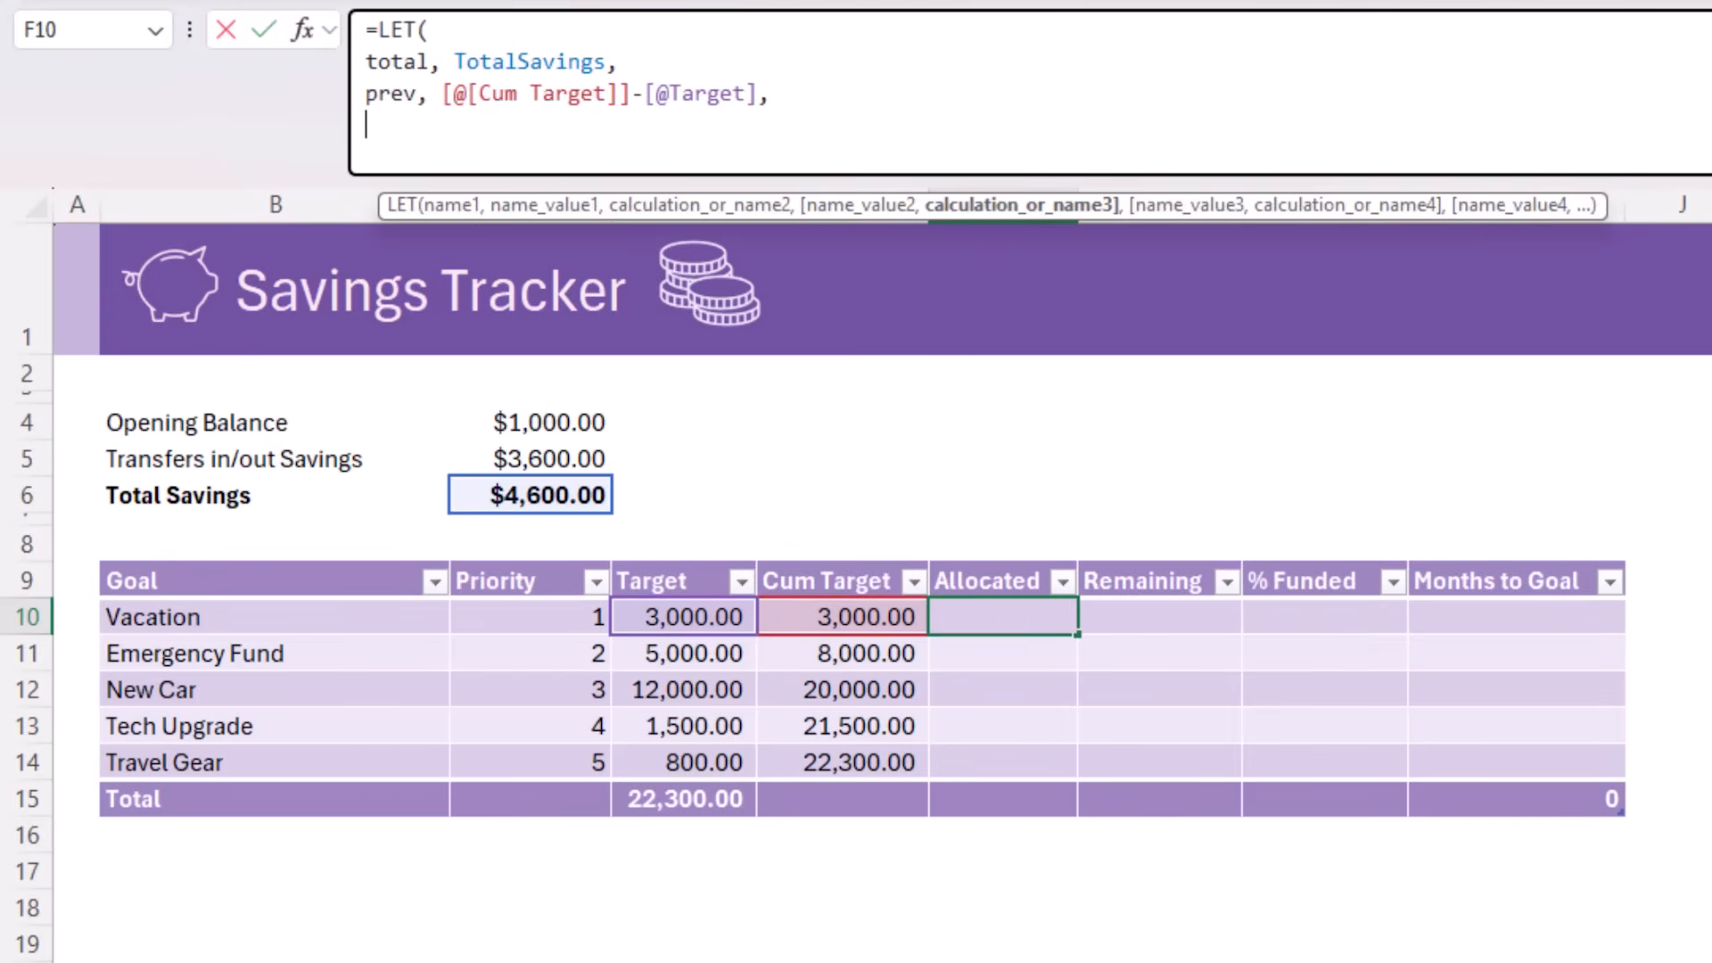
Define avail in the LET formula as total-prev on its own line
type("avail,")
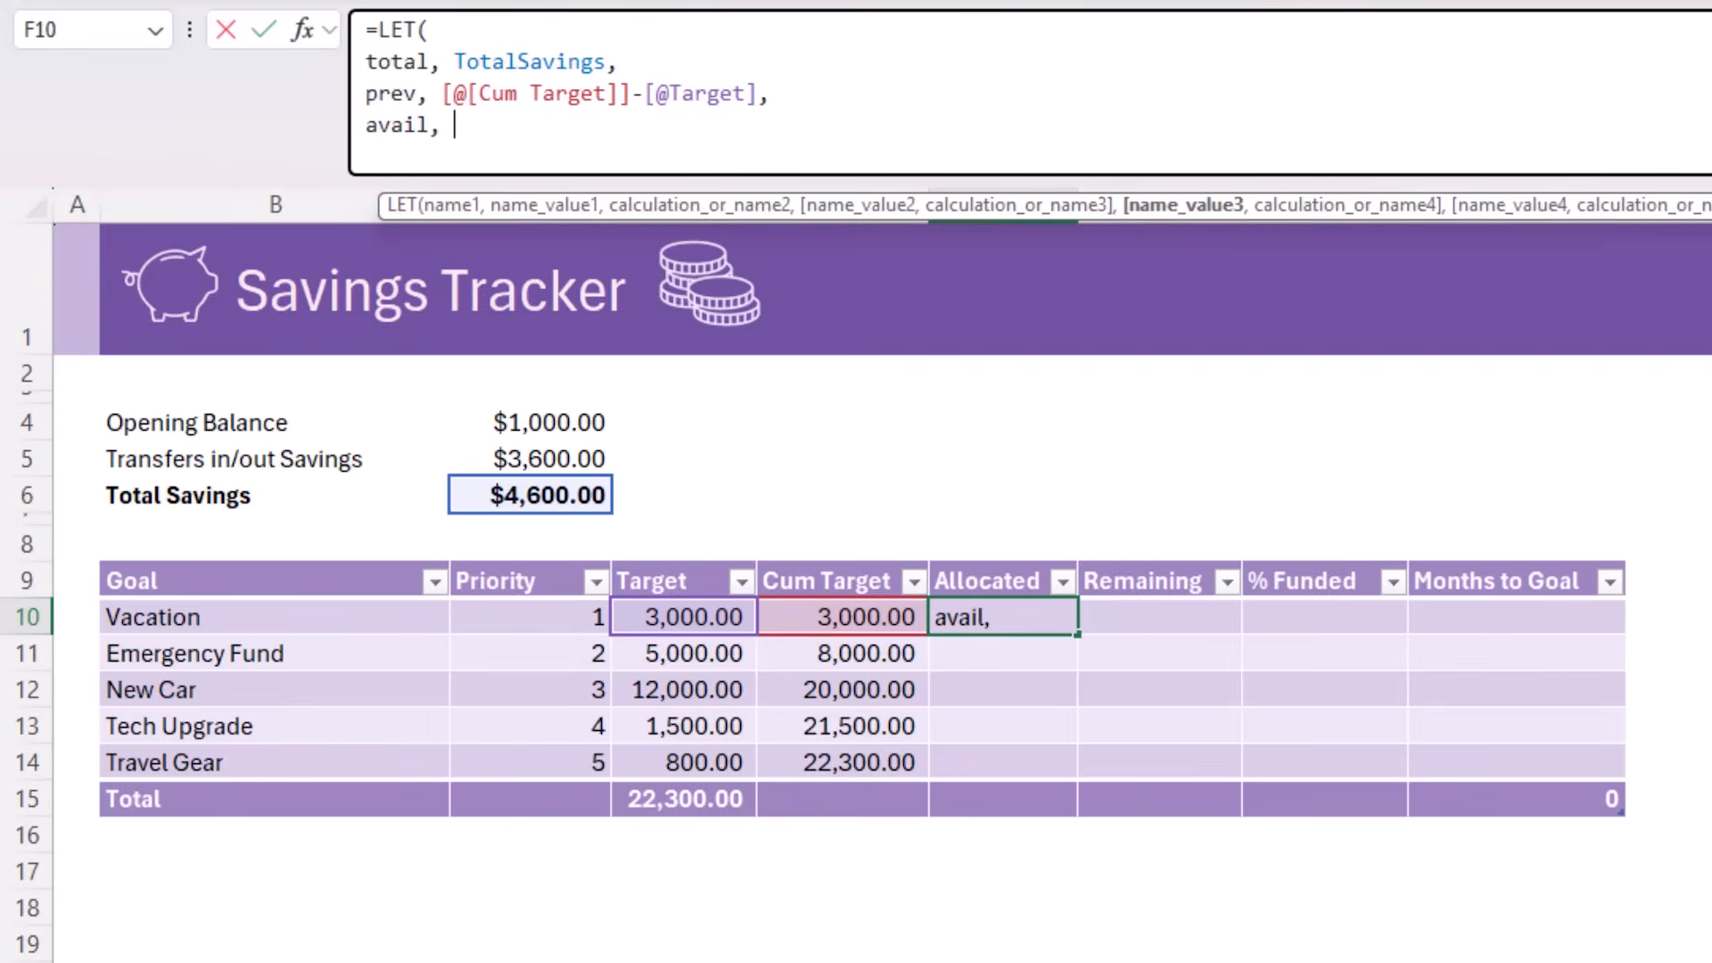
type(" total-pre")
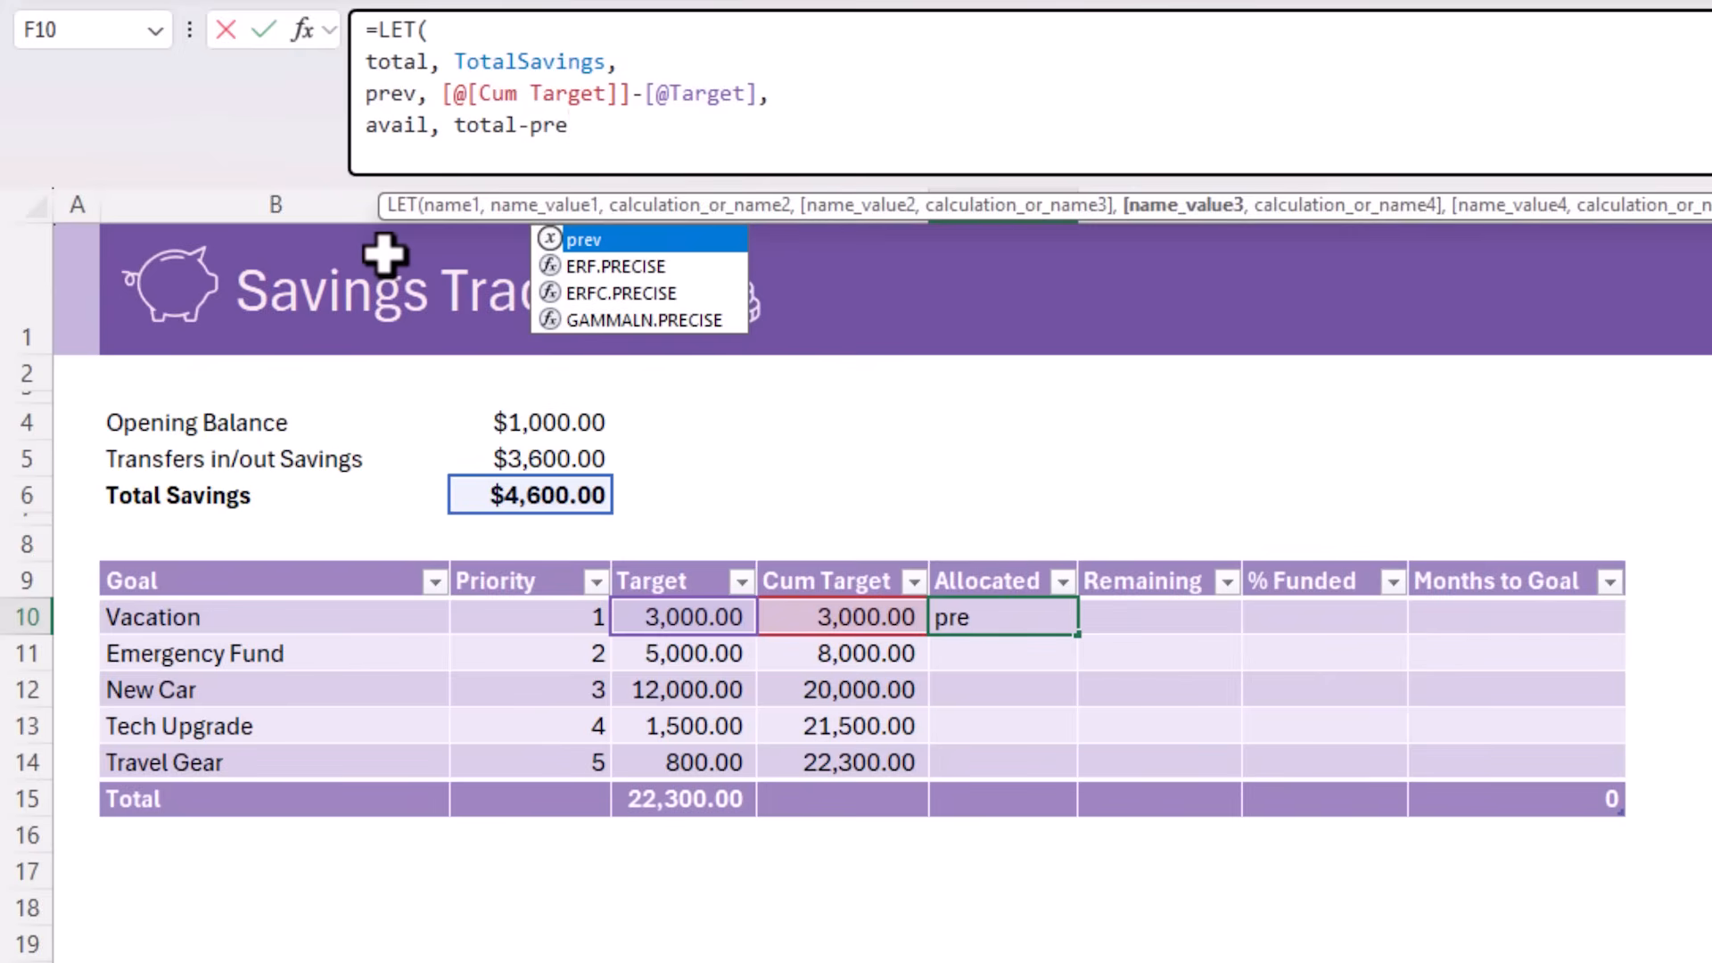
key("Tab")
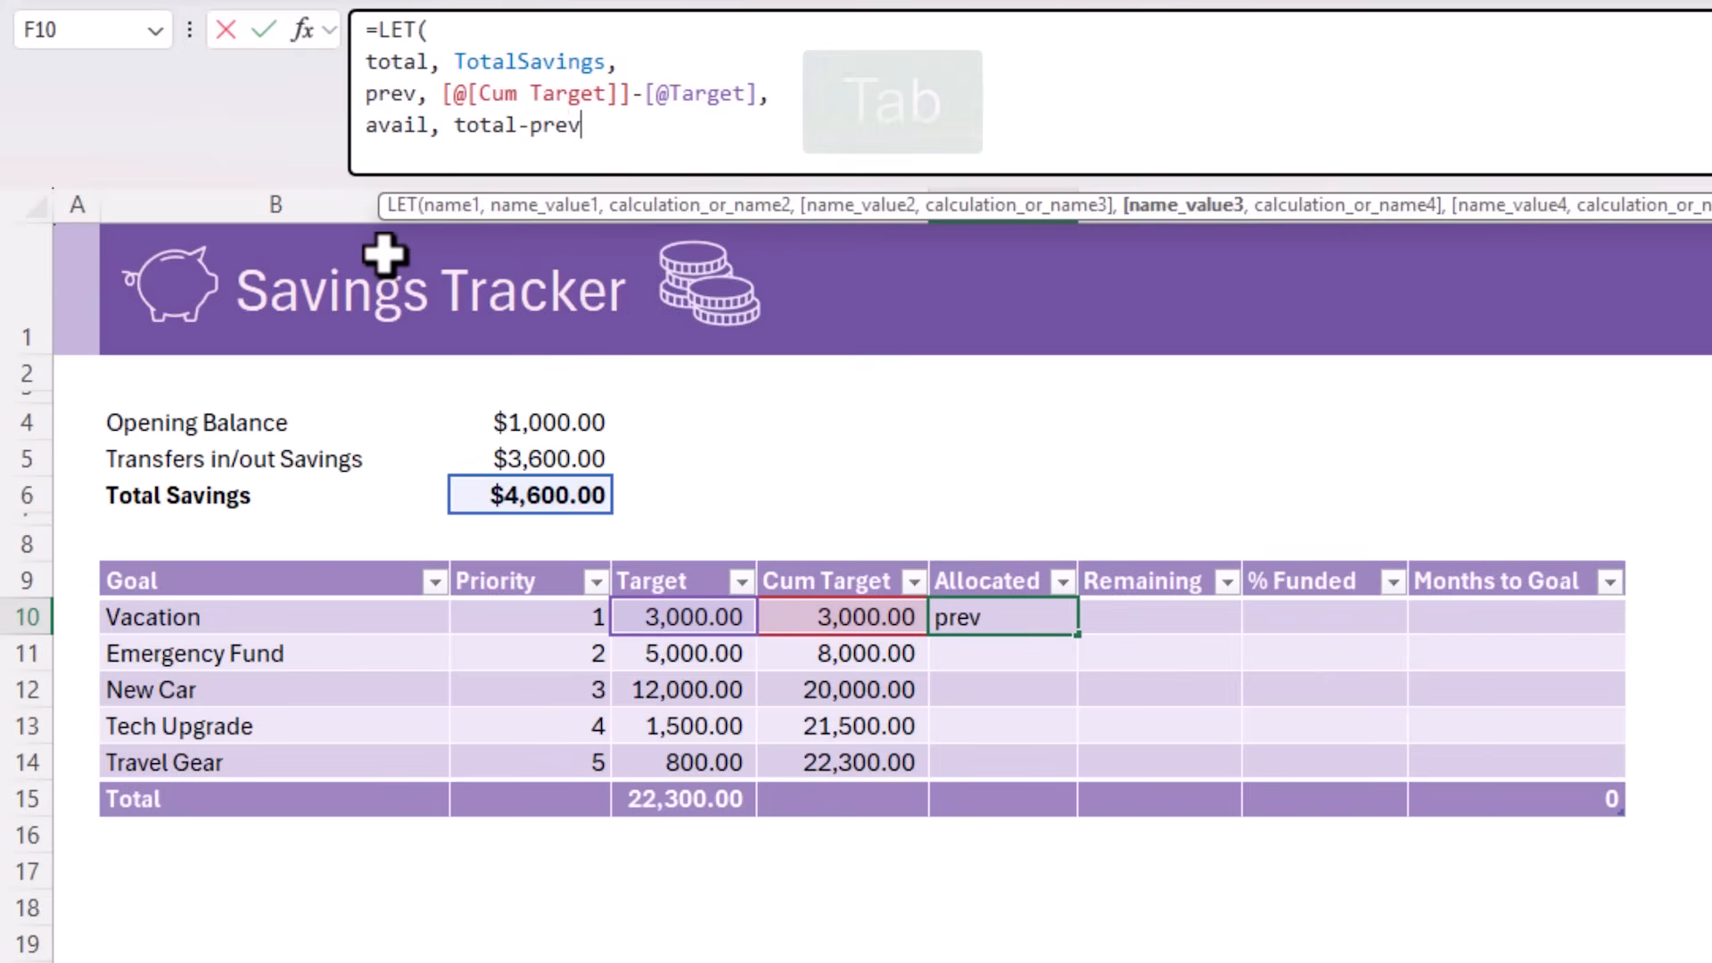
type(",")
key("alt+Return")
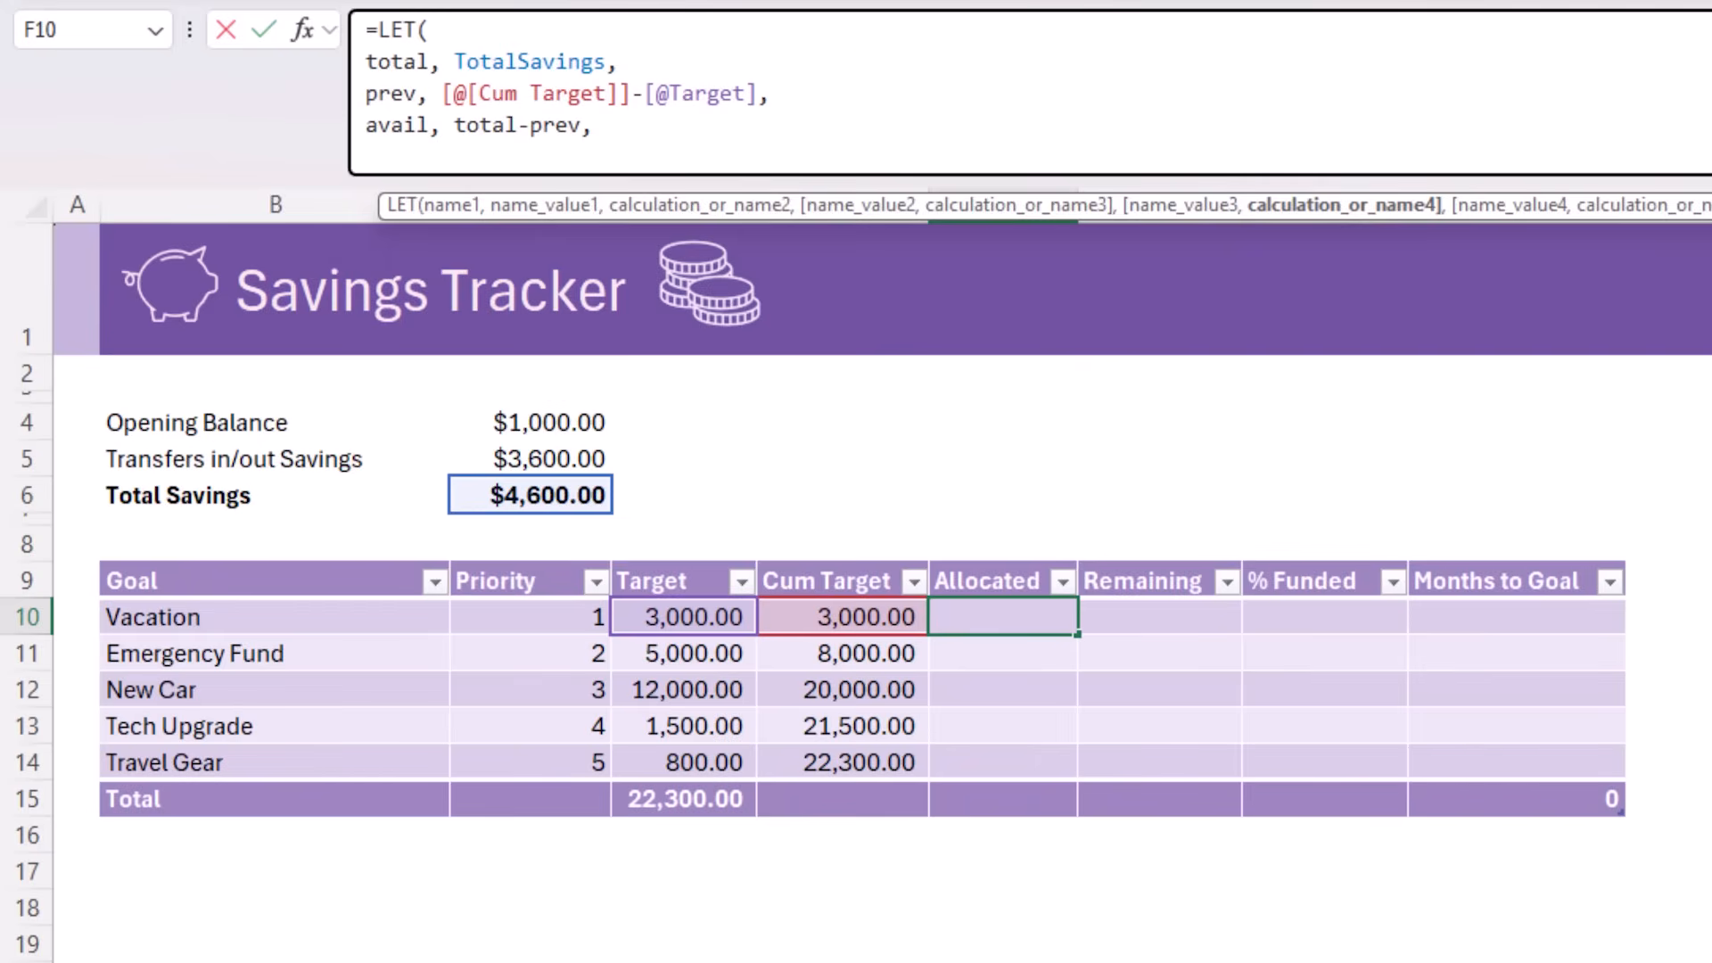
type("min")
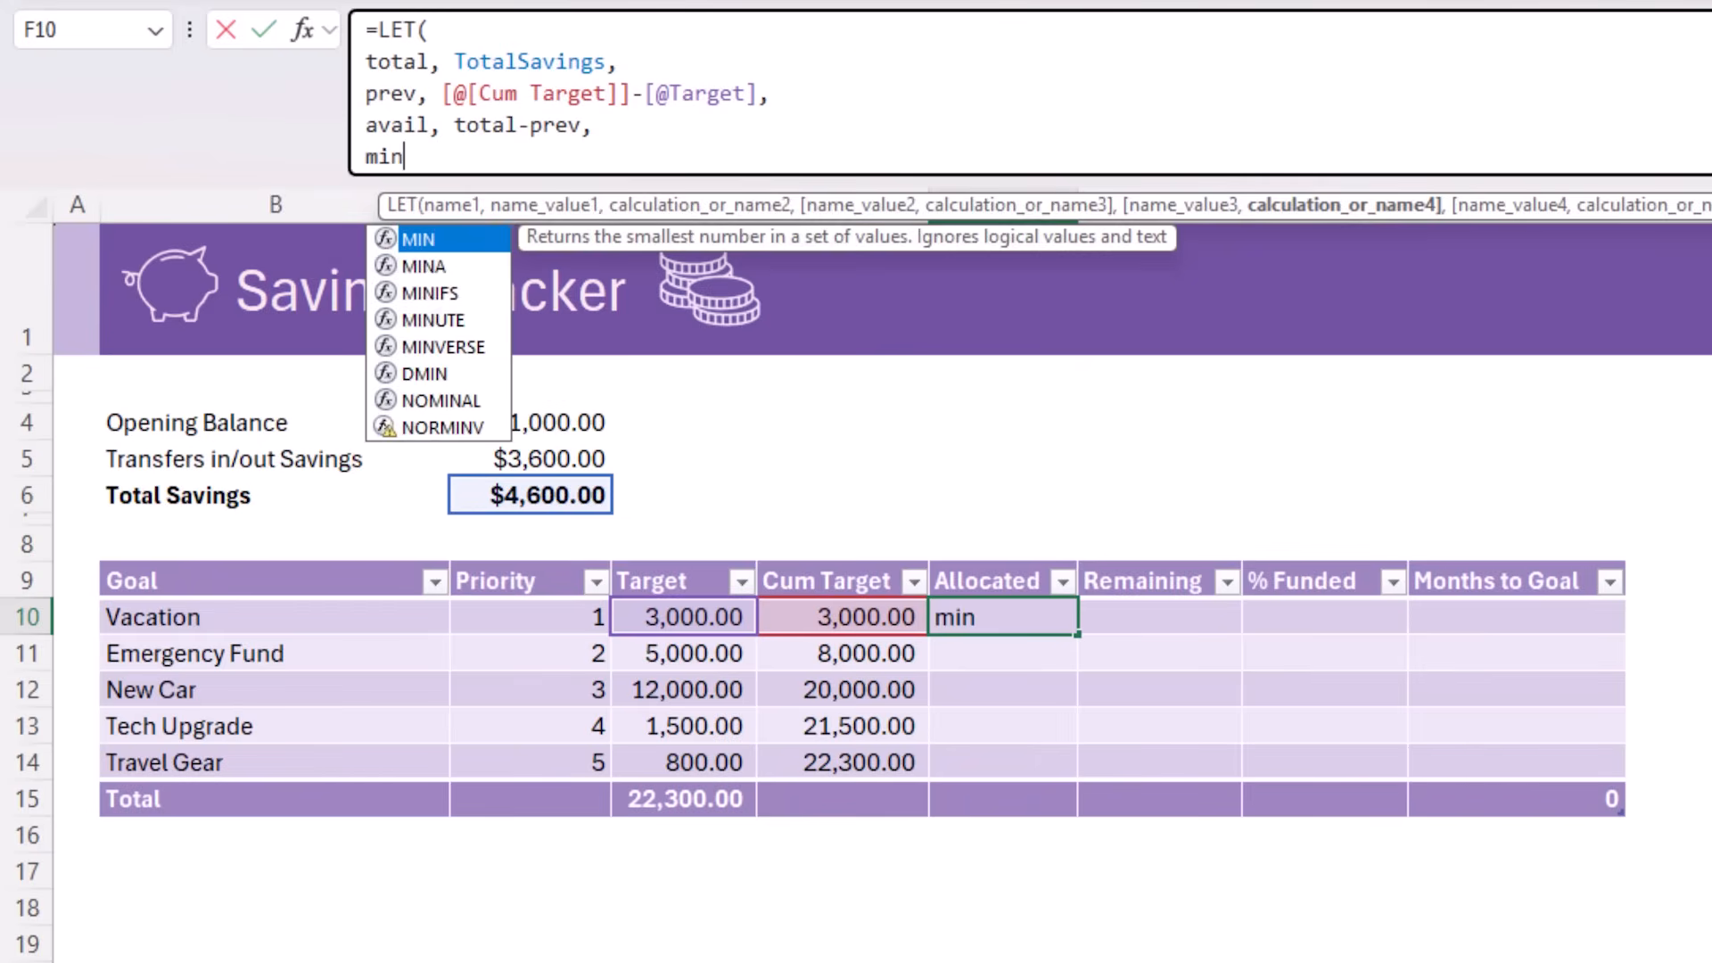
key("Tab")
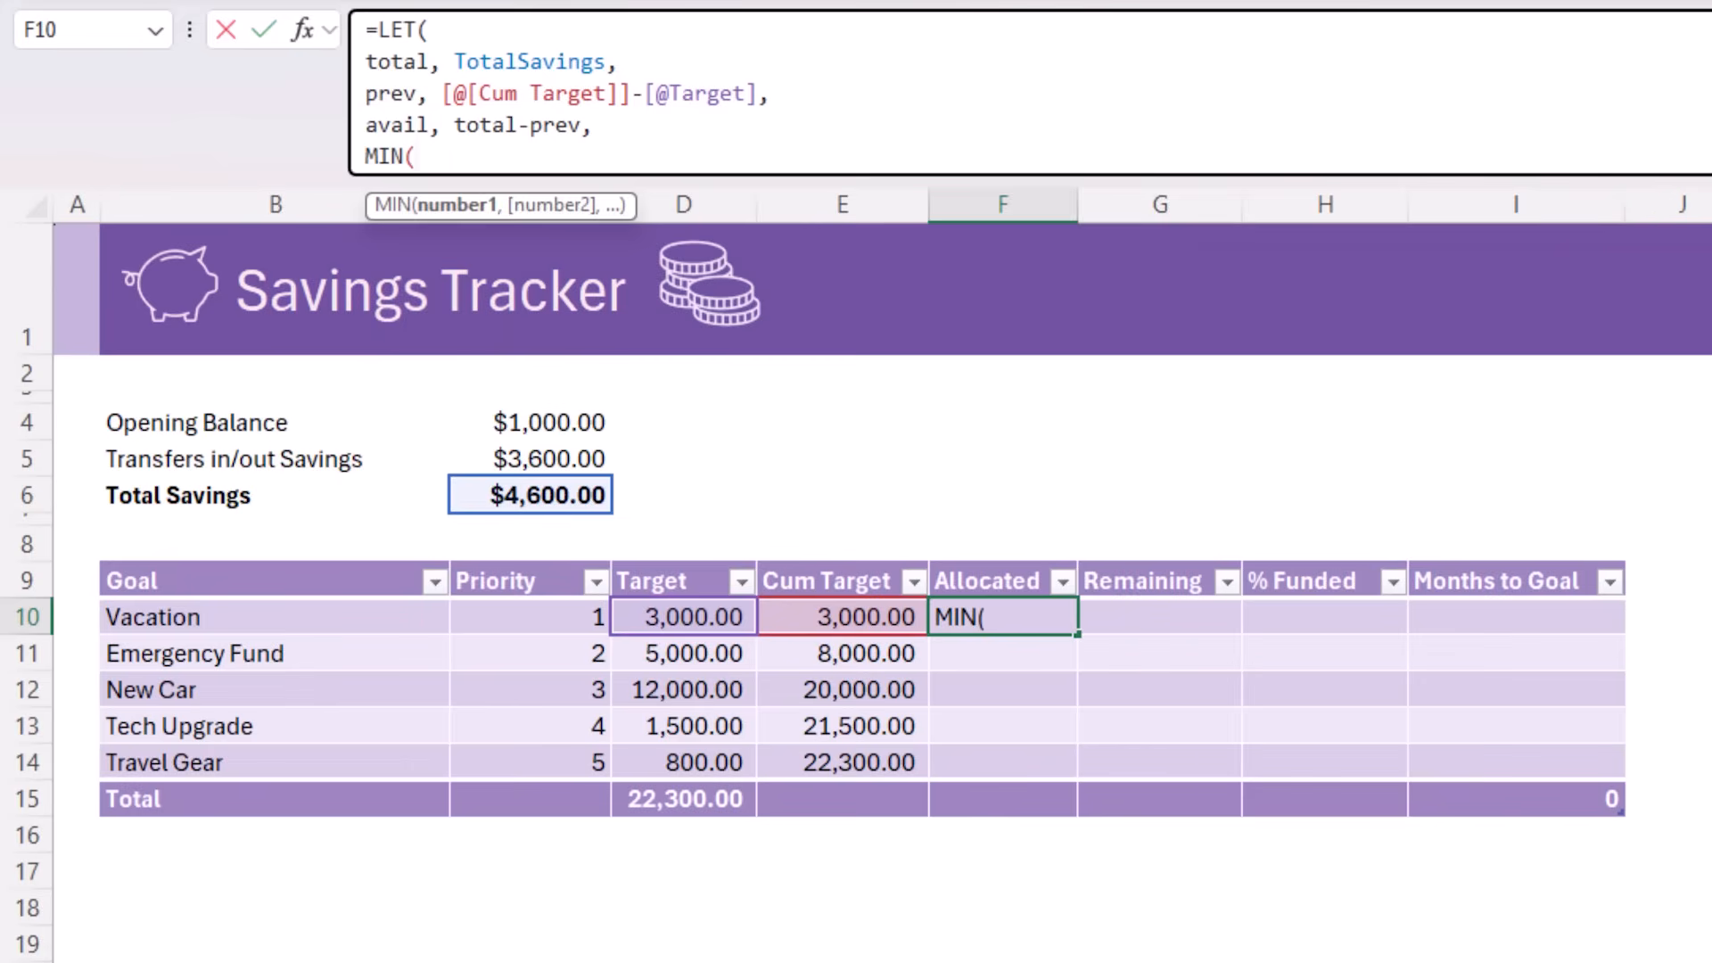
left_click(719, 615)
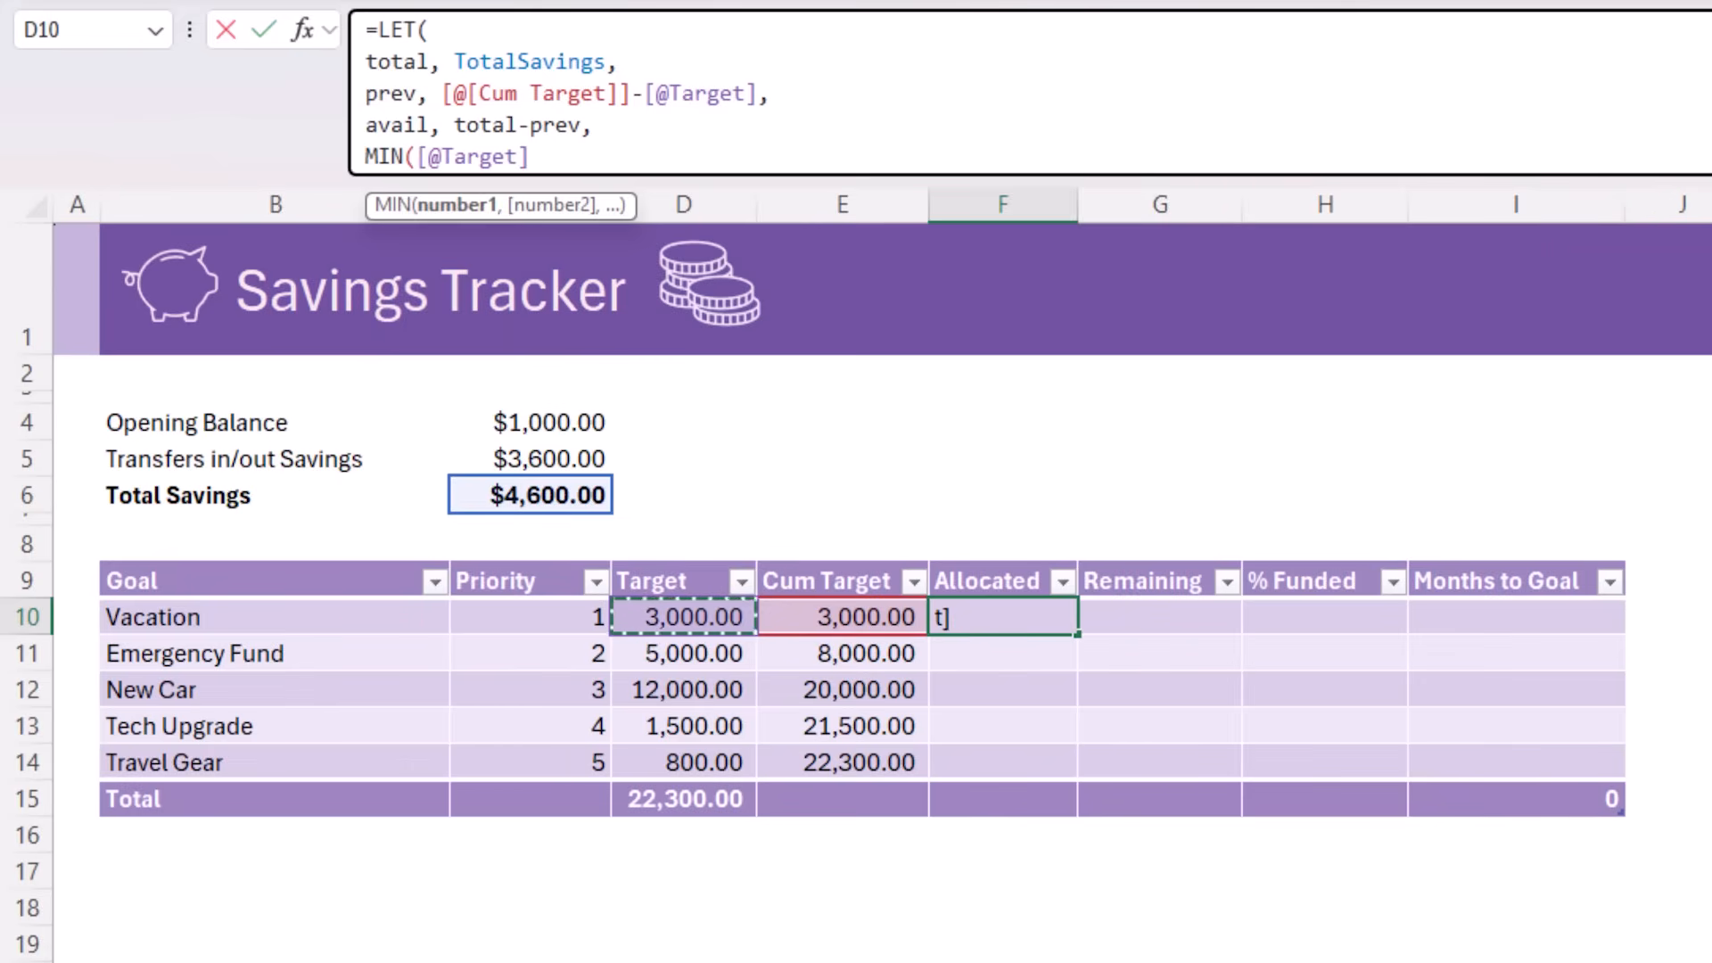
type(",av")
key("Tab")
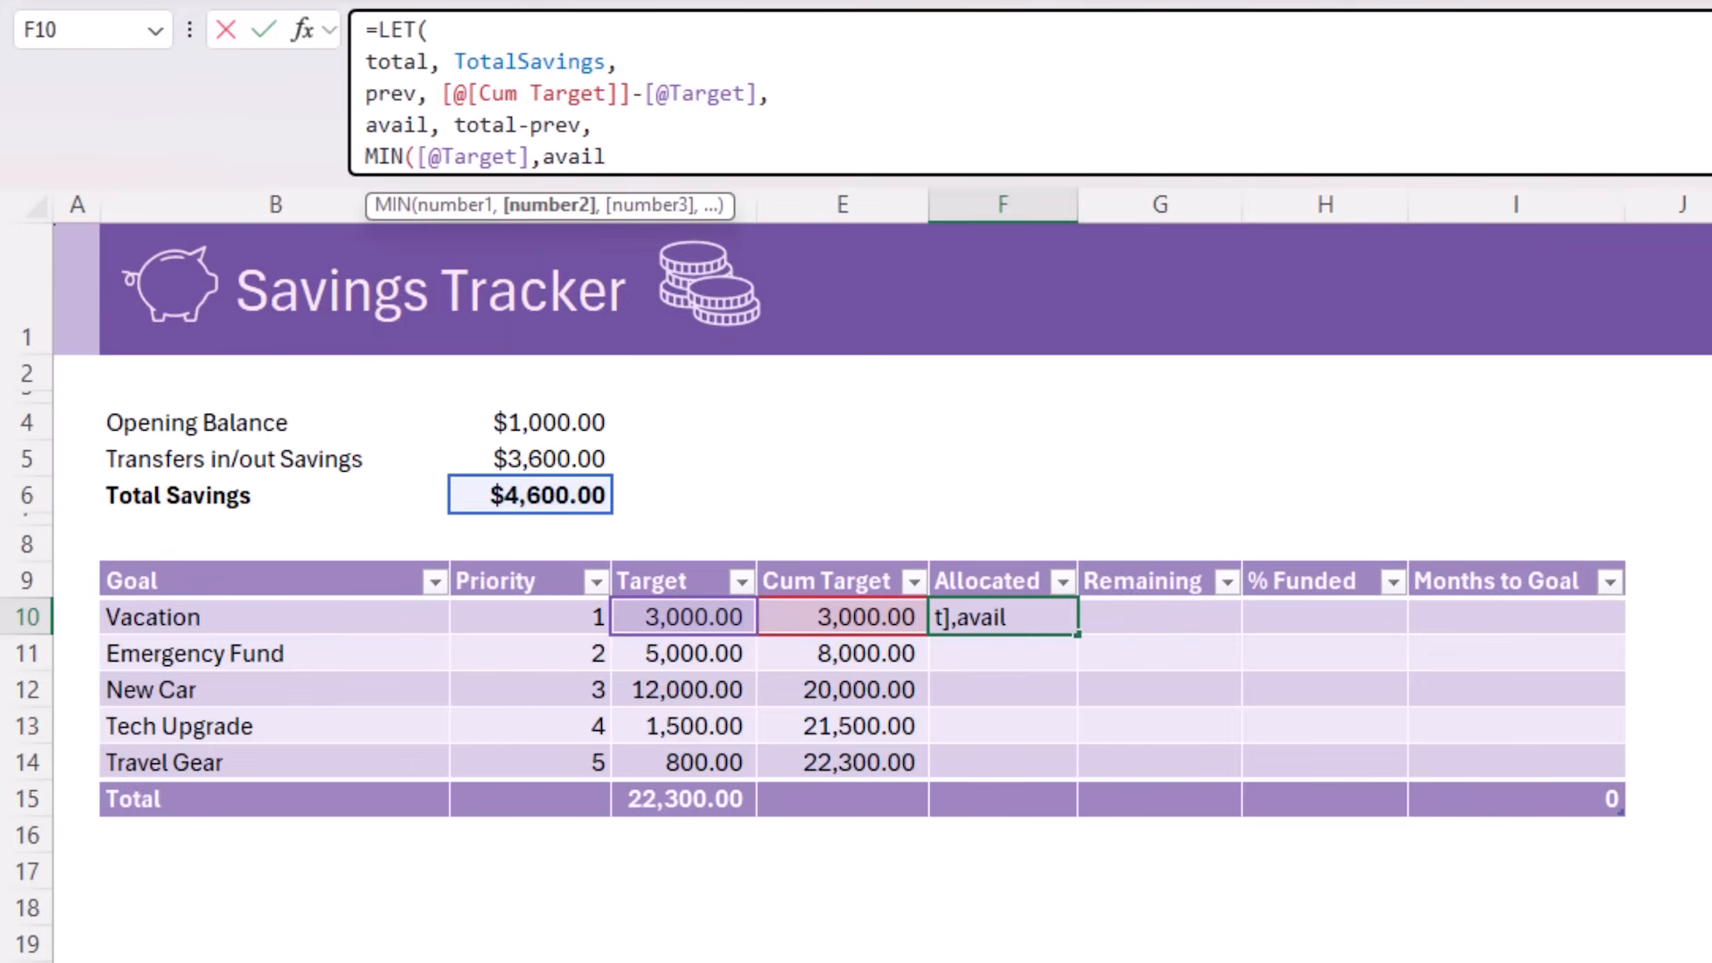
type(")")
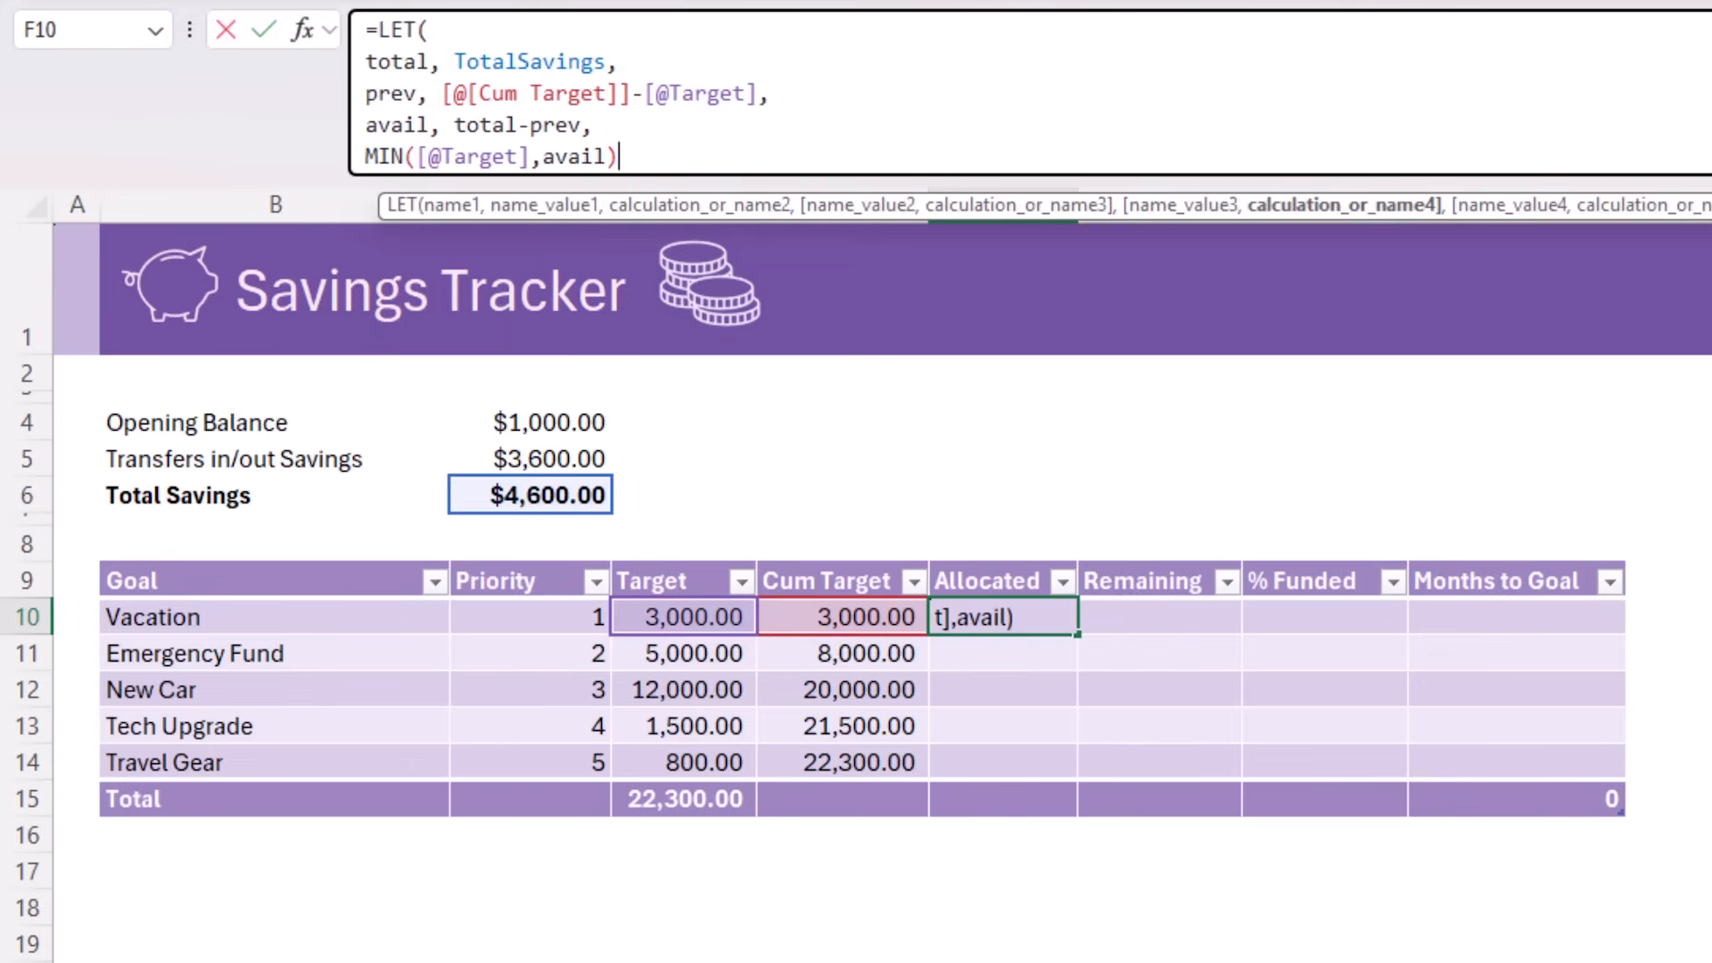
Wrap the MIN calculation in MAX(0, ...) and enter the completed LET formula for the Allocated column
left_click(366, 156)
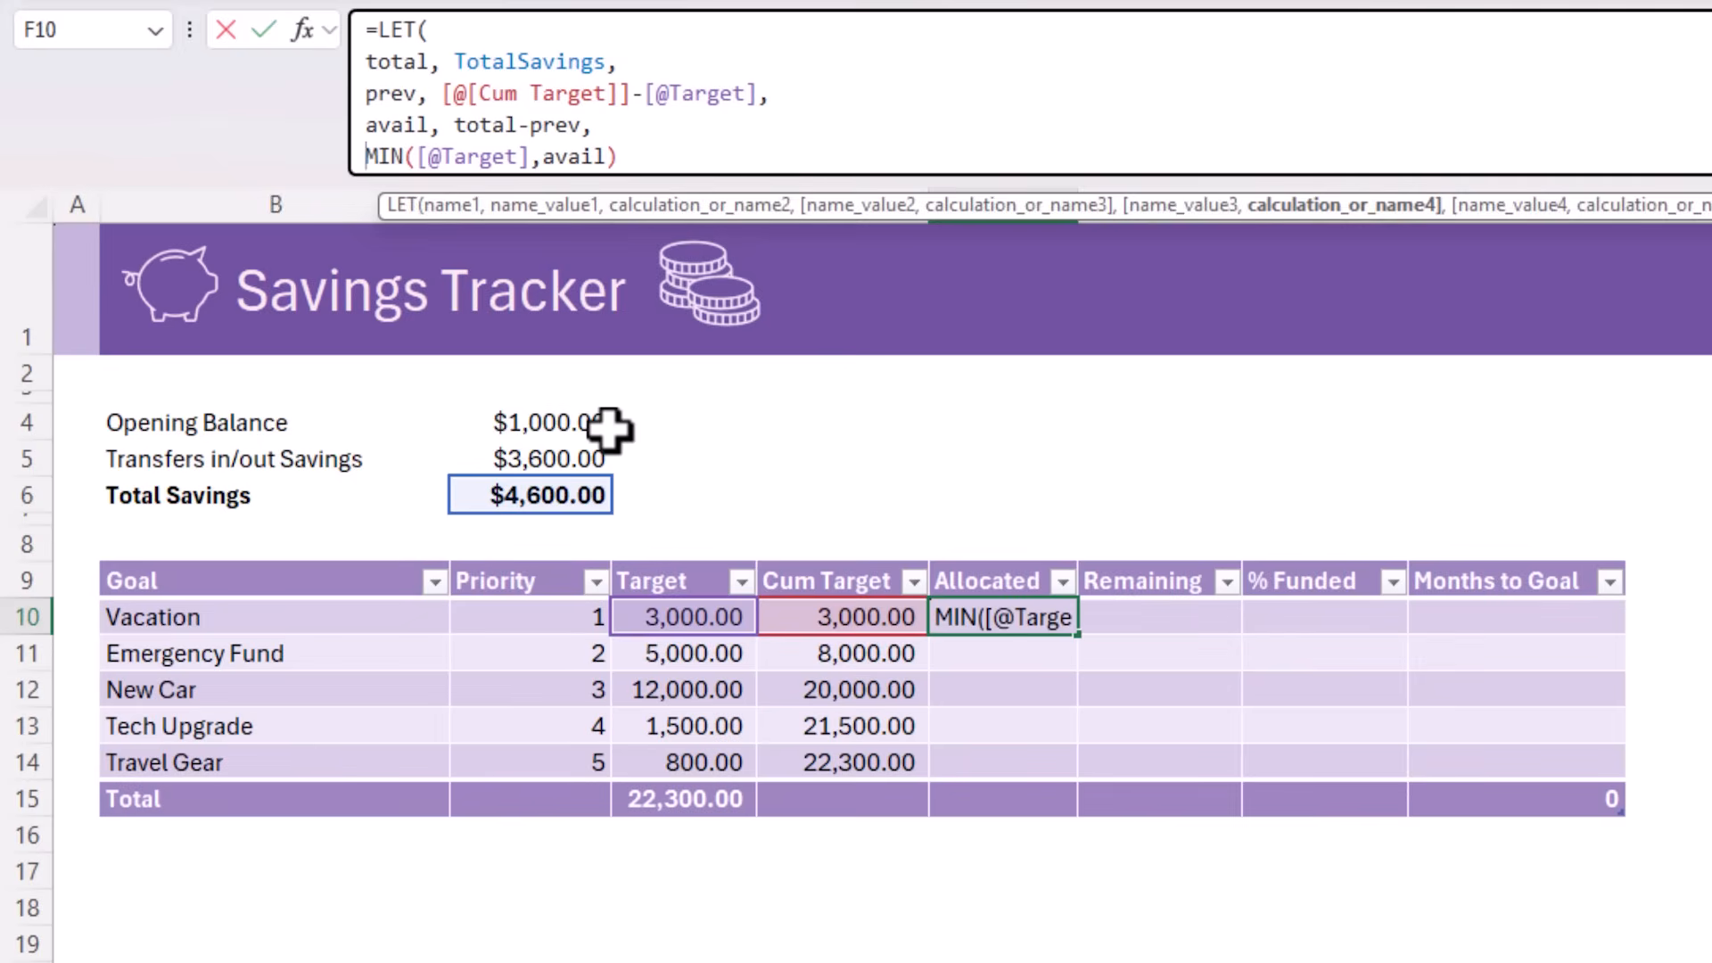
type("max")
key("Tab")
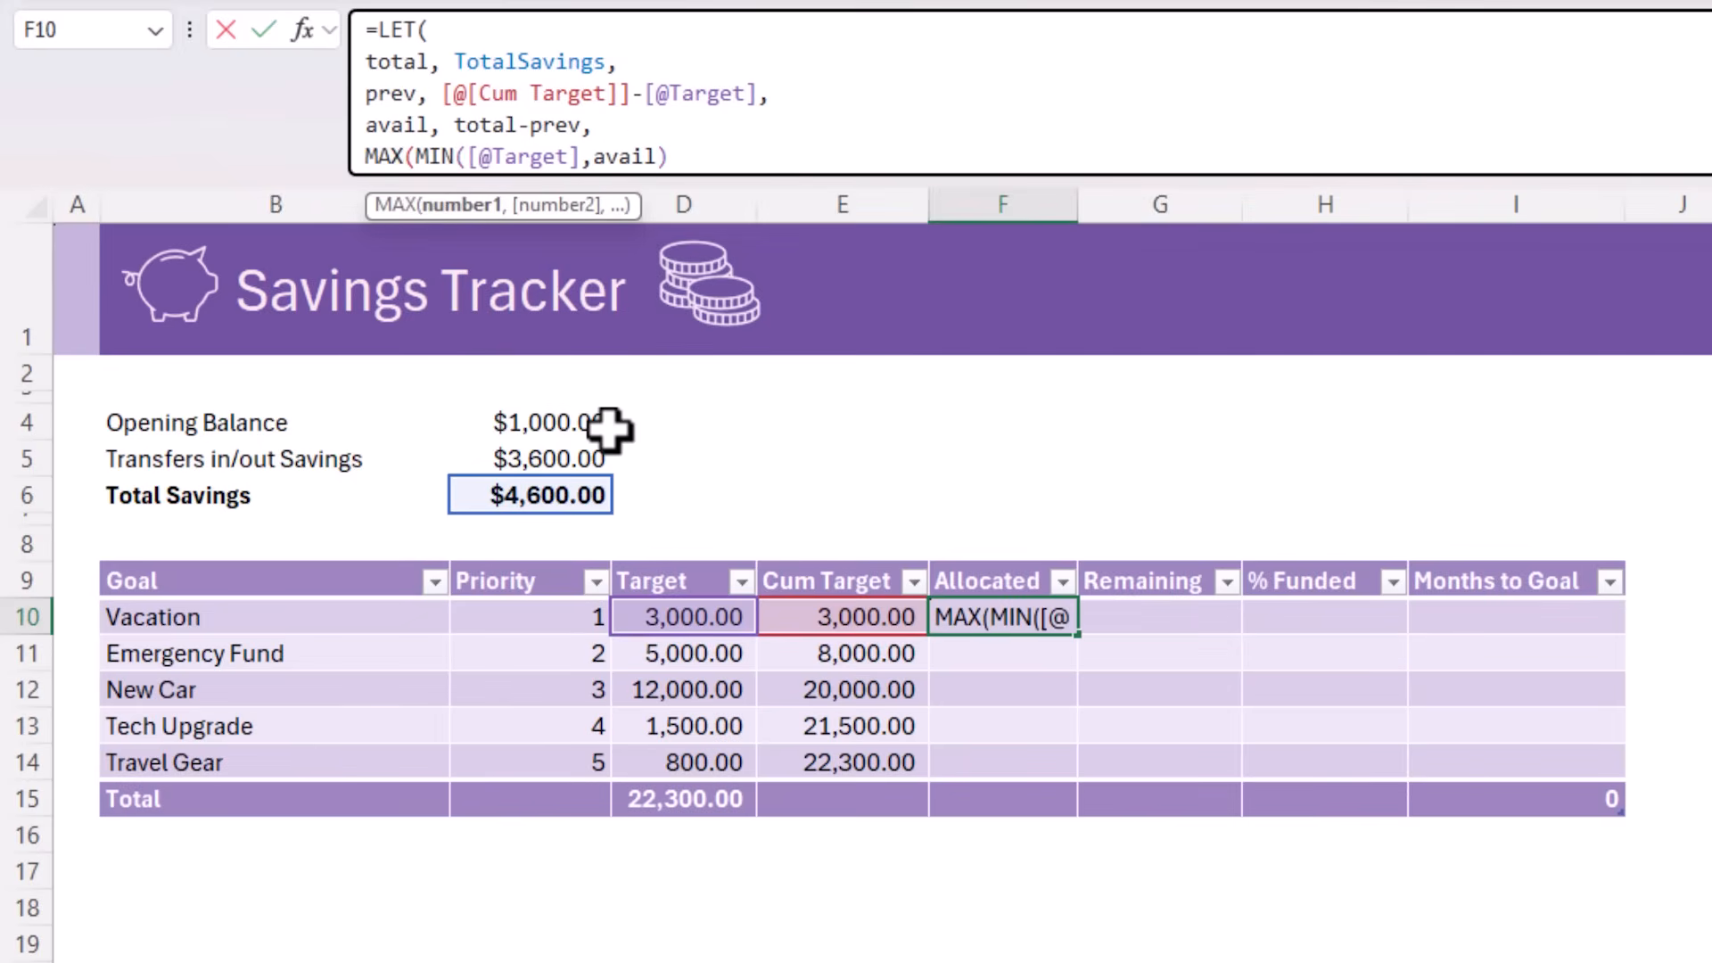
type("0,")
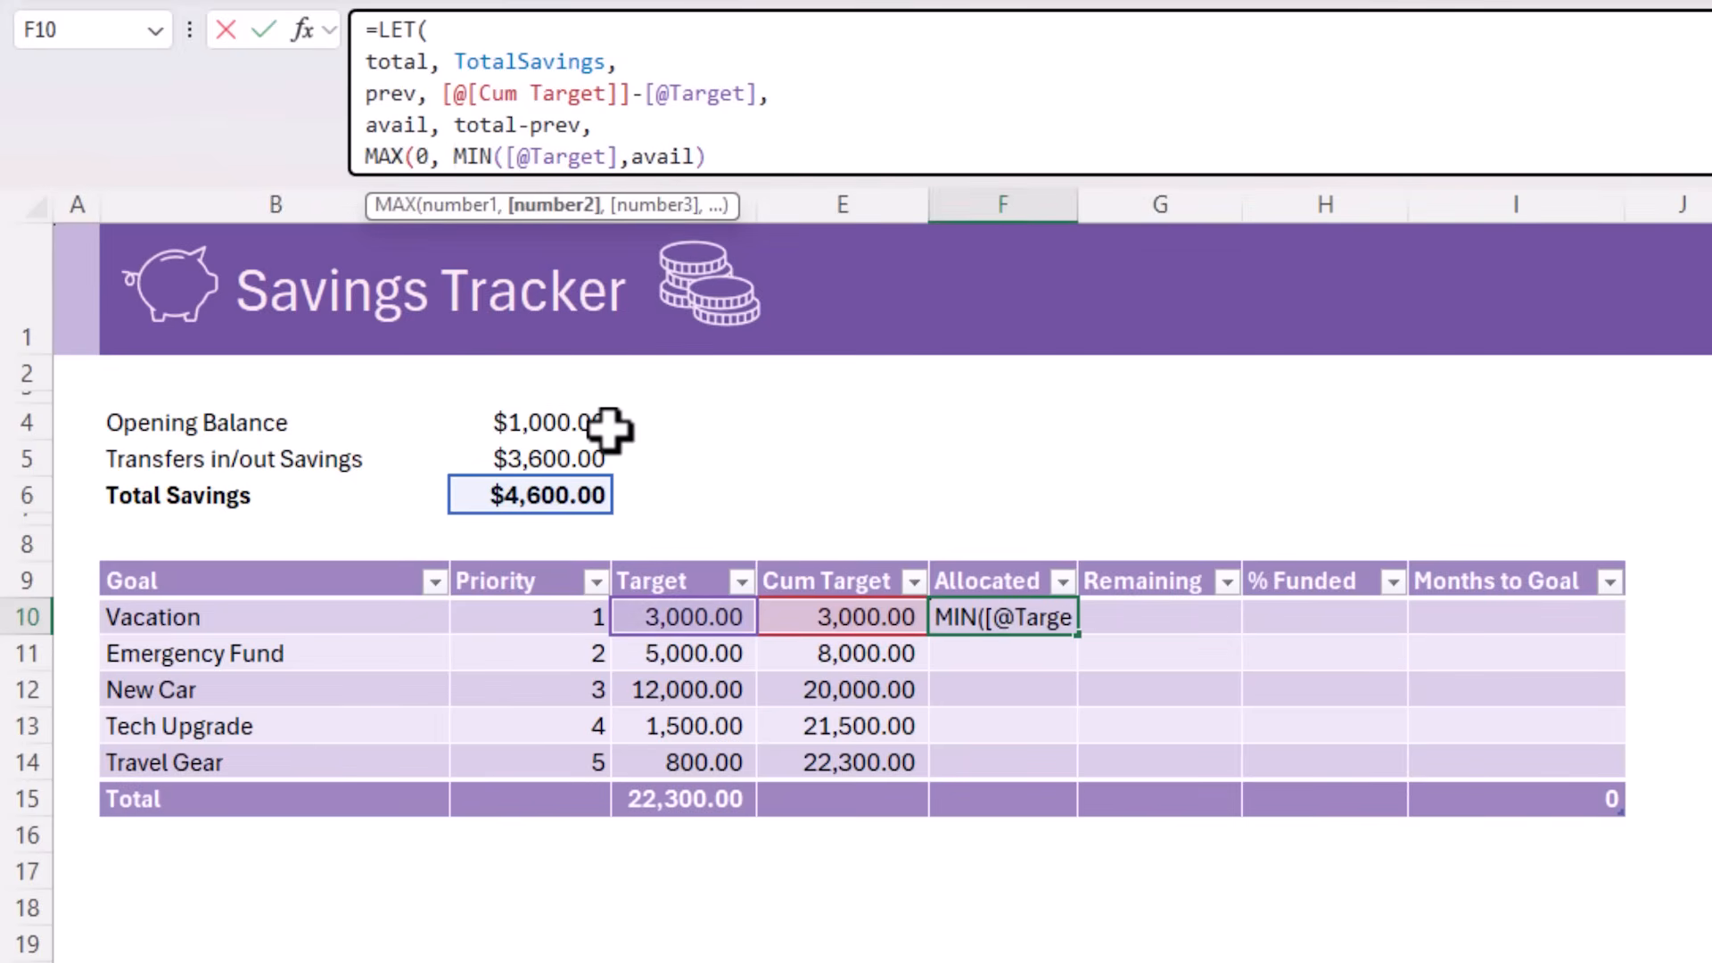
left_click(794, 147)
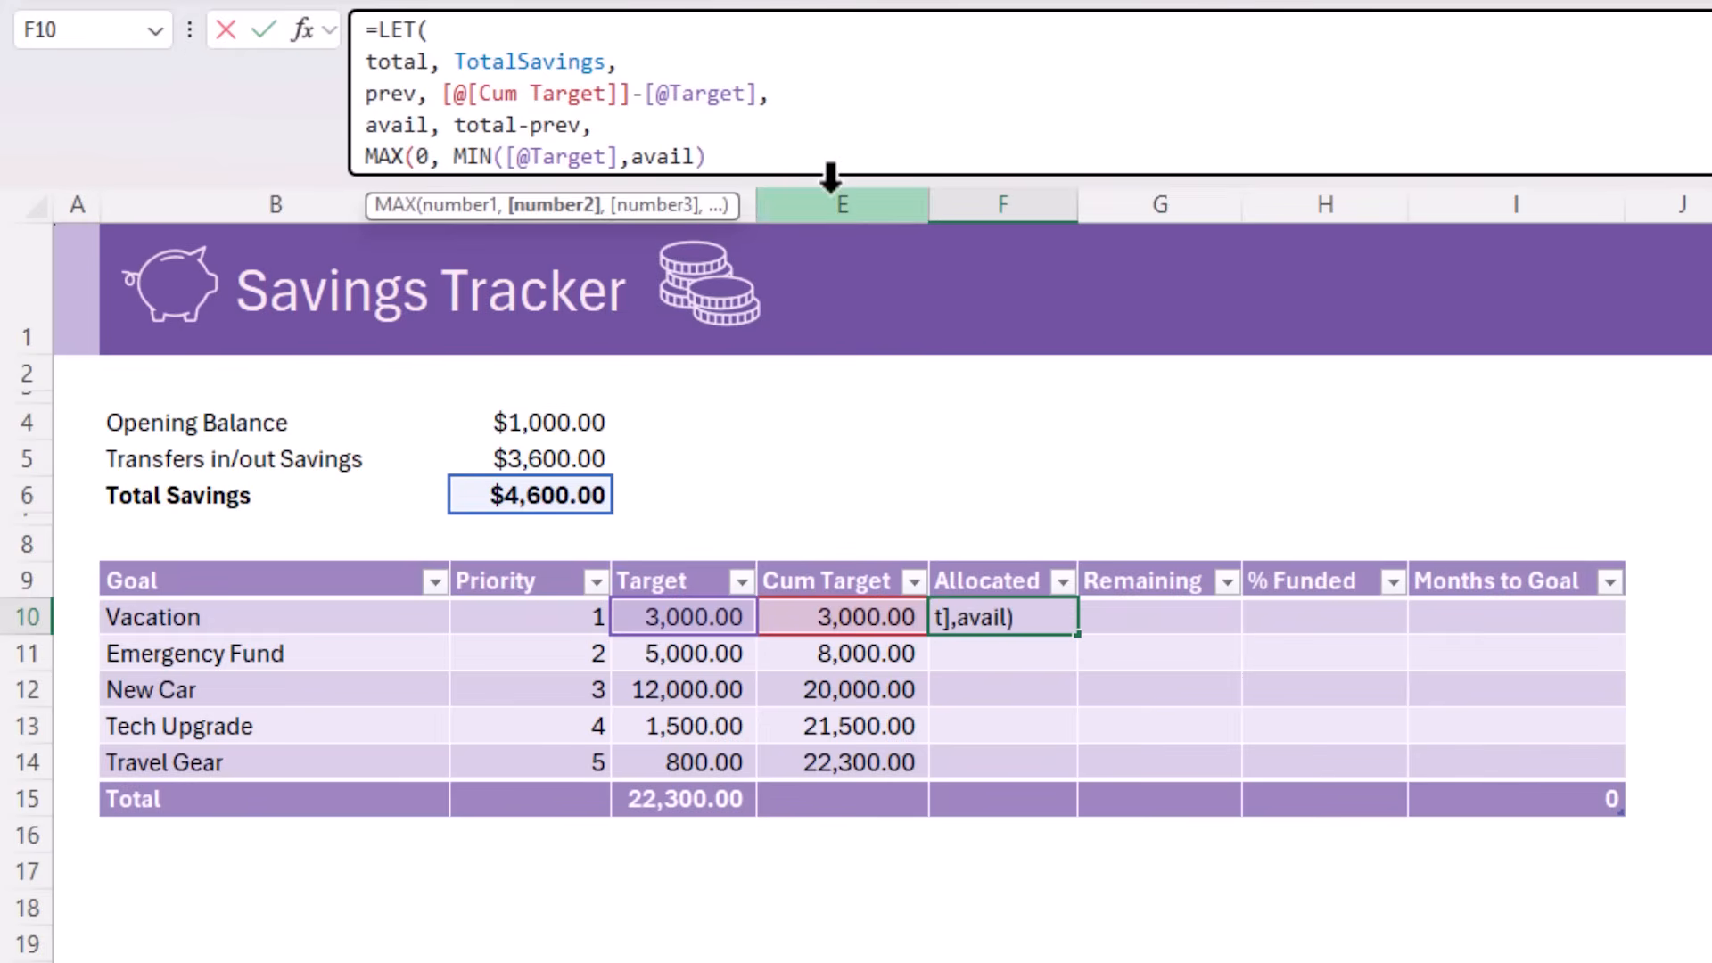
type(")")
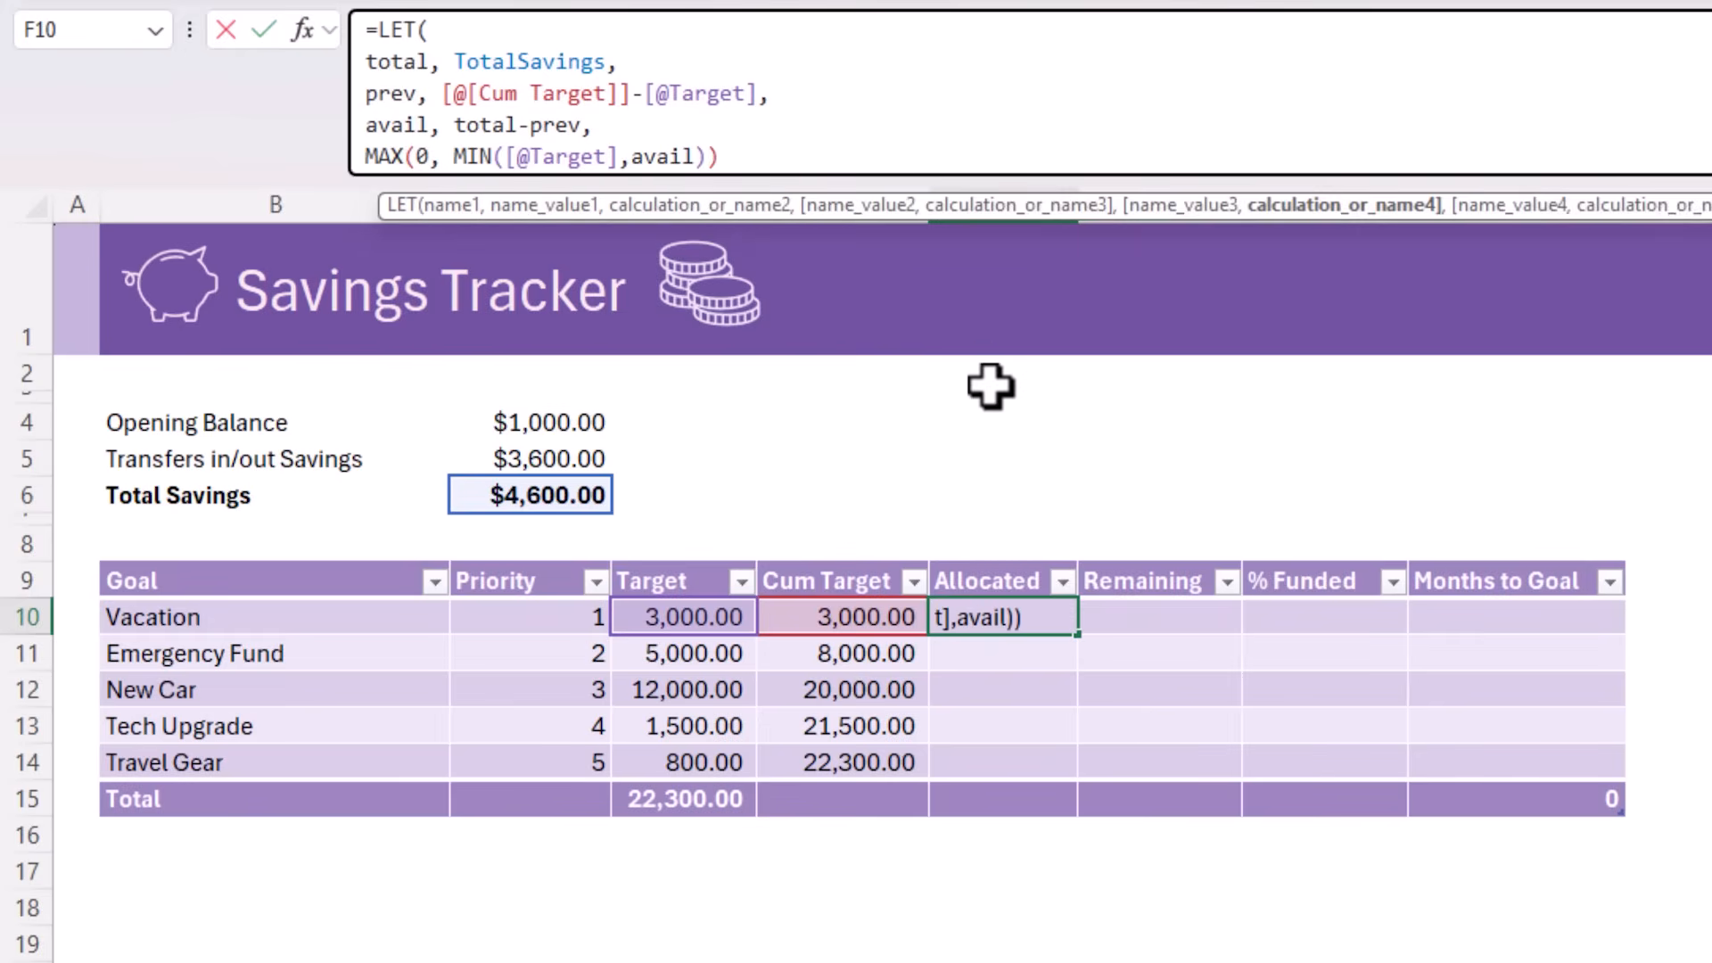
type(")")
key("Return")
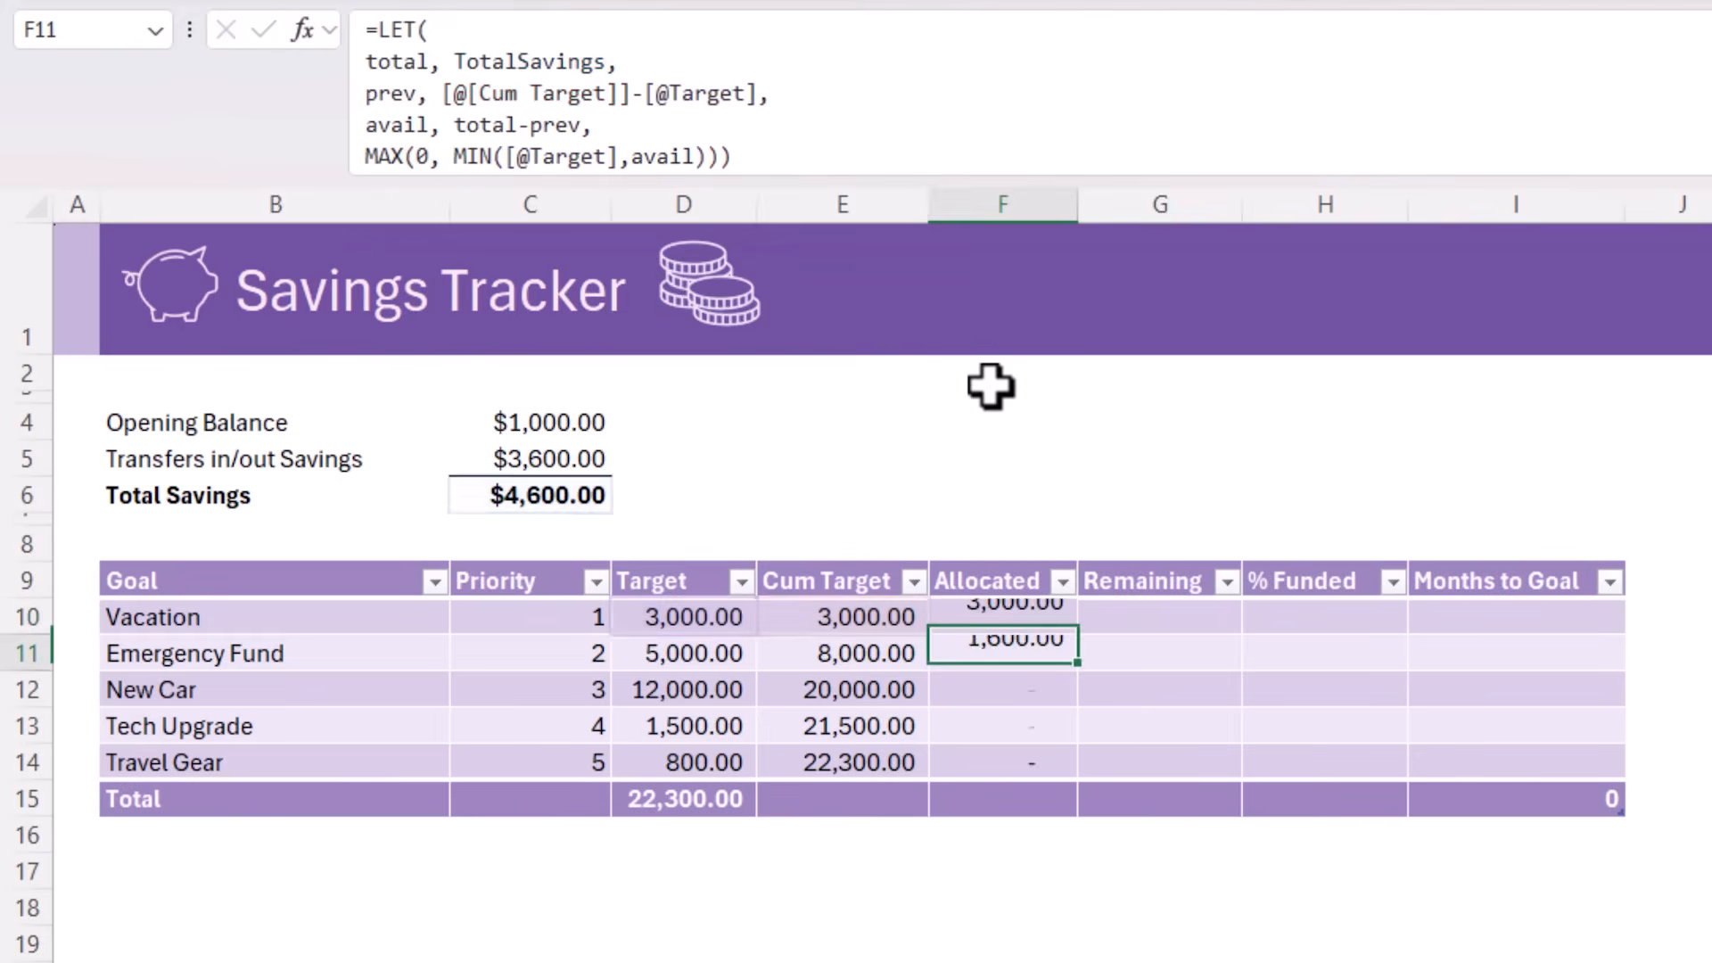
key("Up")
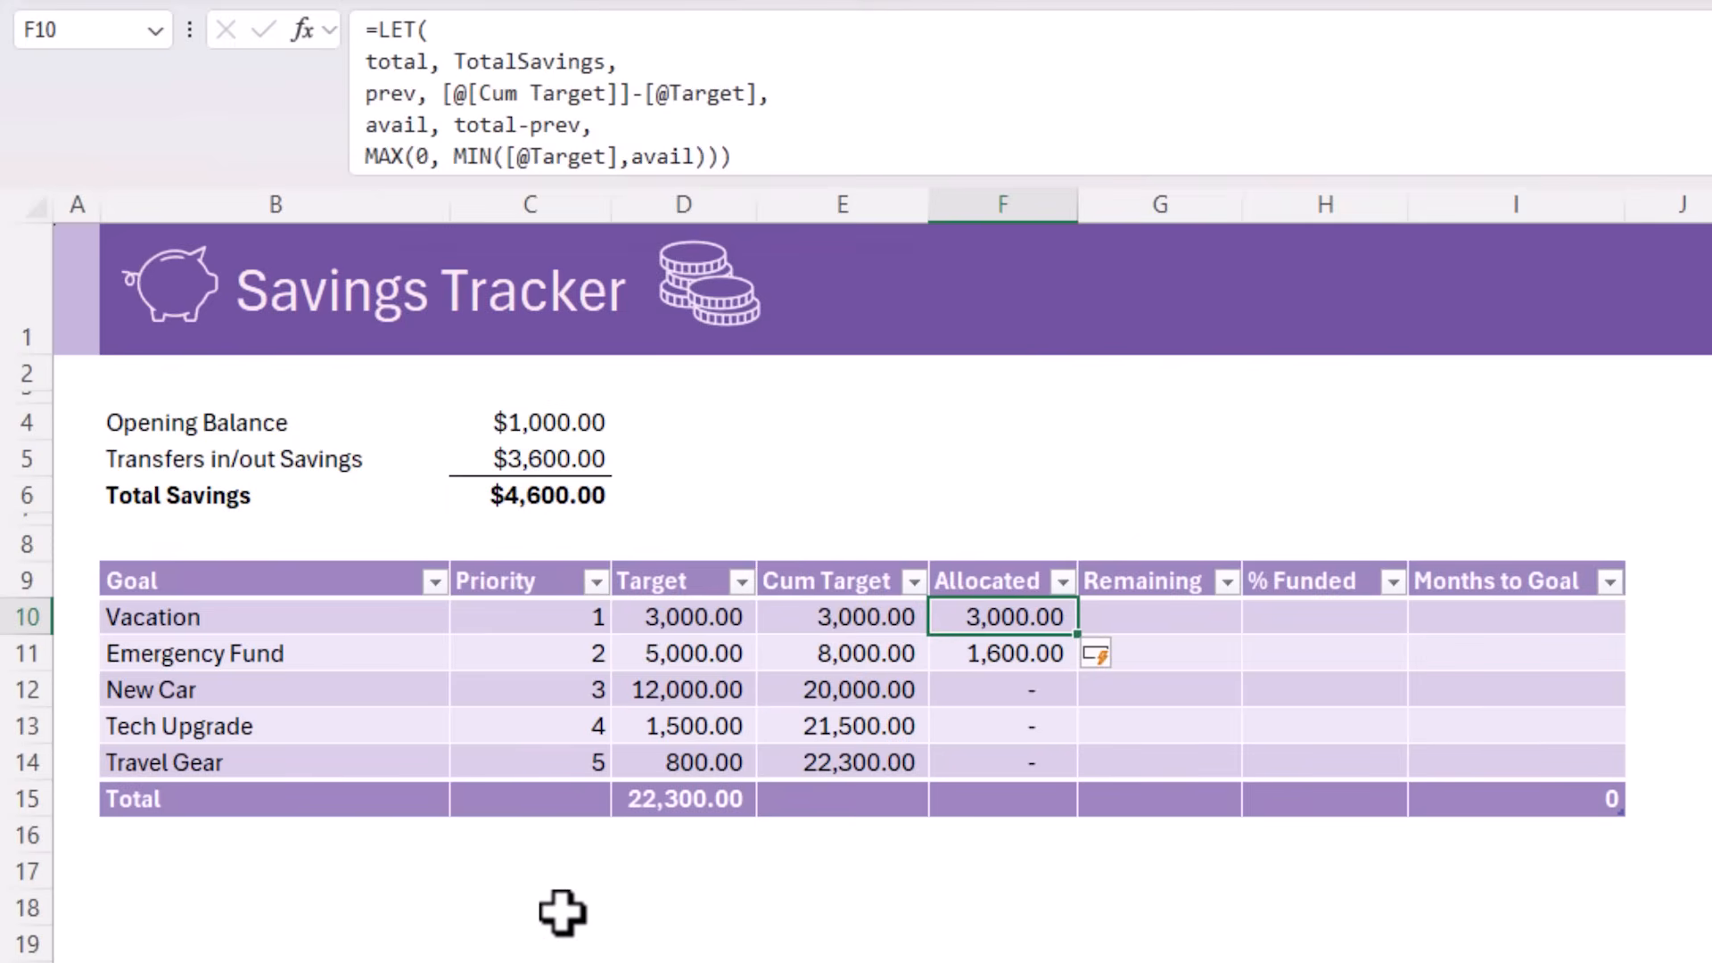
key("Down")
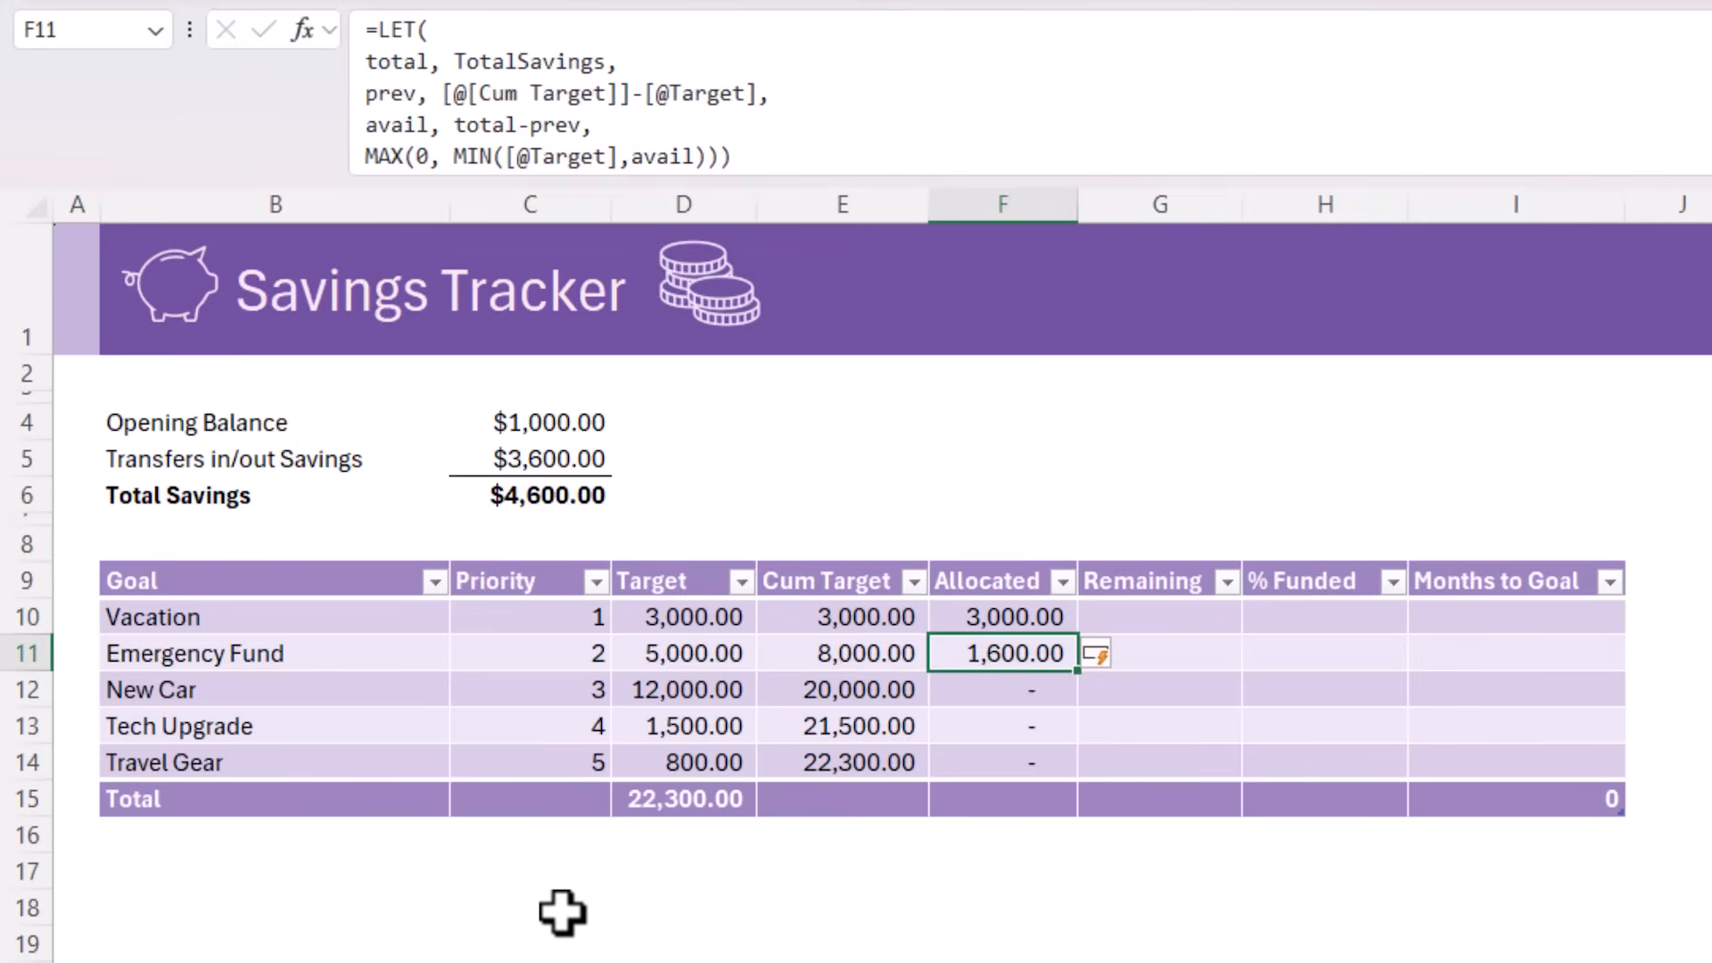
key("Up")
key("Right")
type("=")
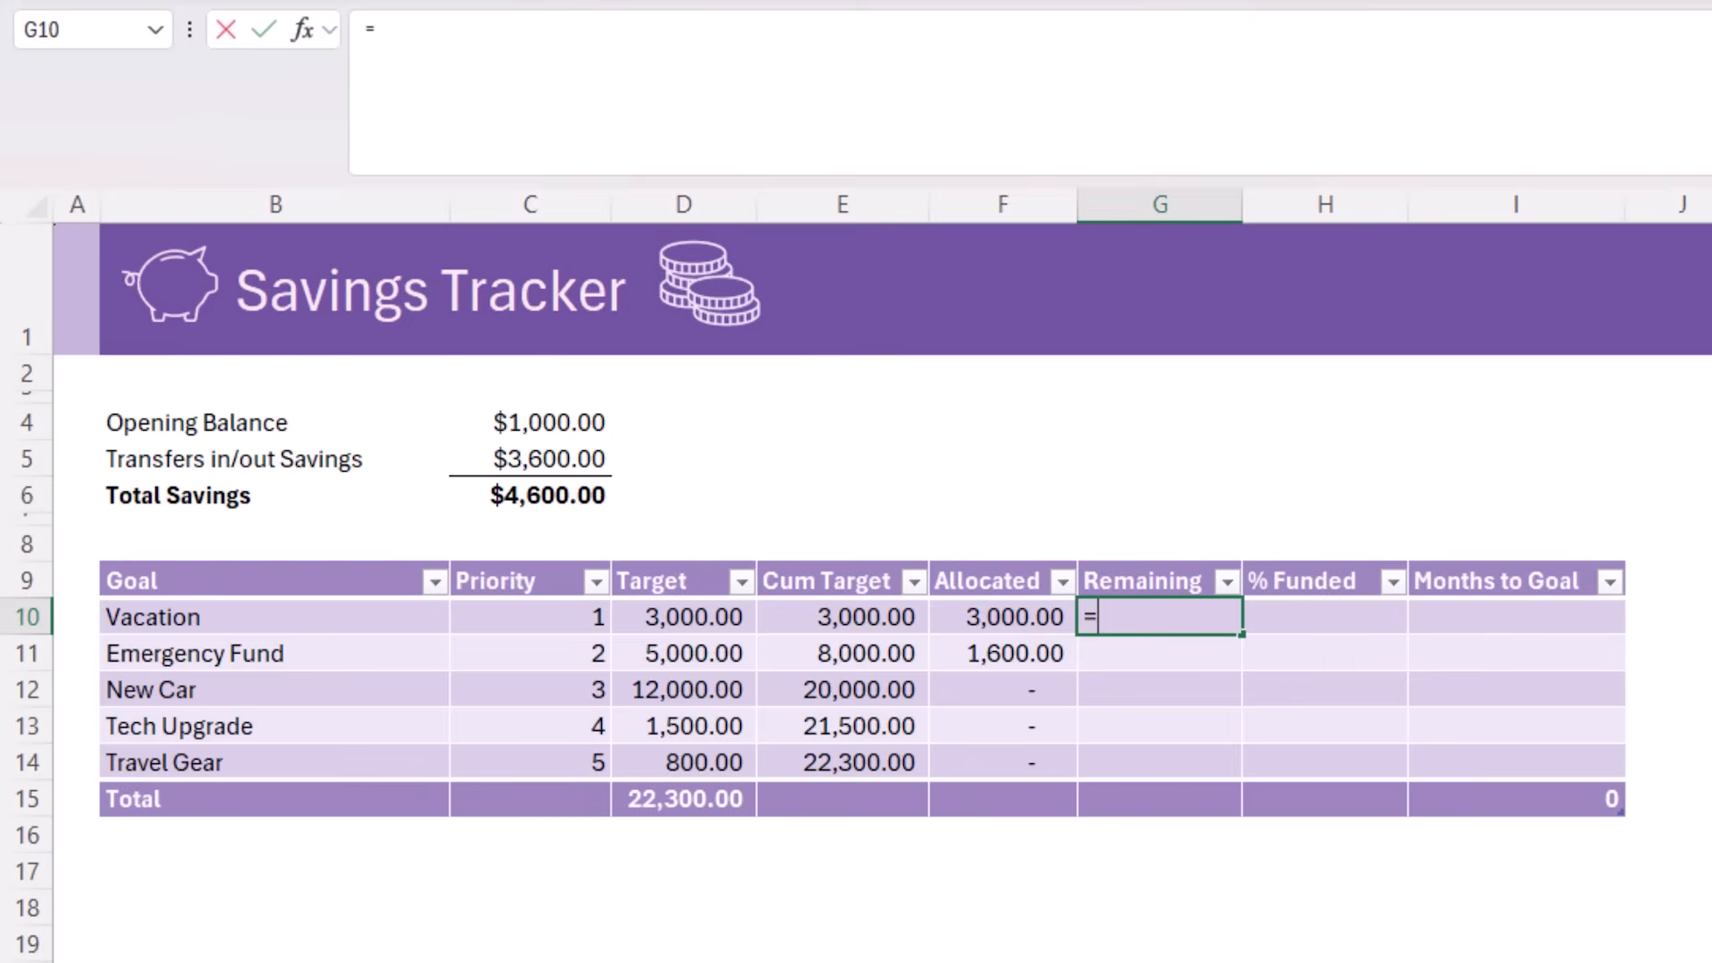
key("Left")
key("Left")
key("Left")
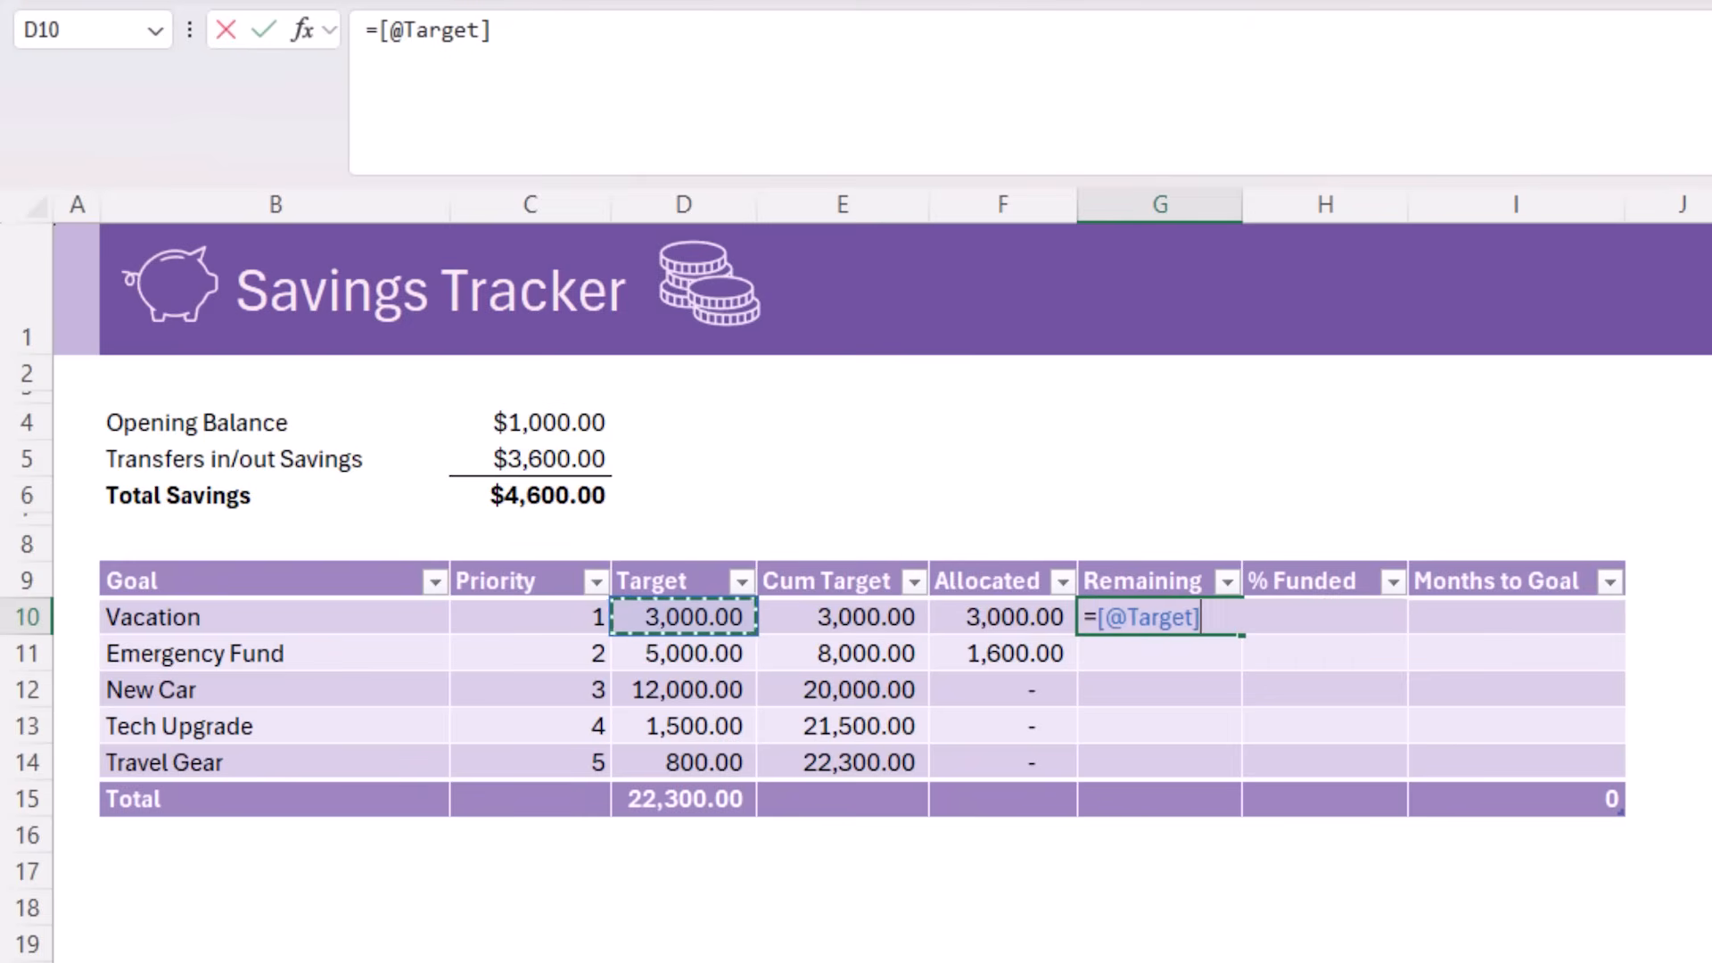
type("-[@Allocated")
key("Return")
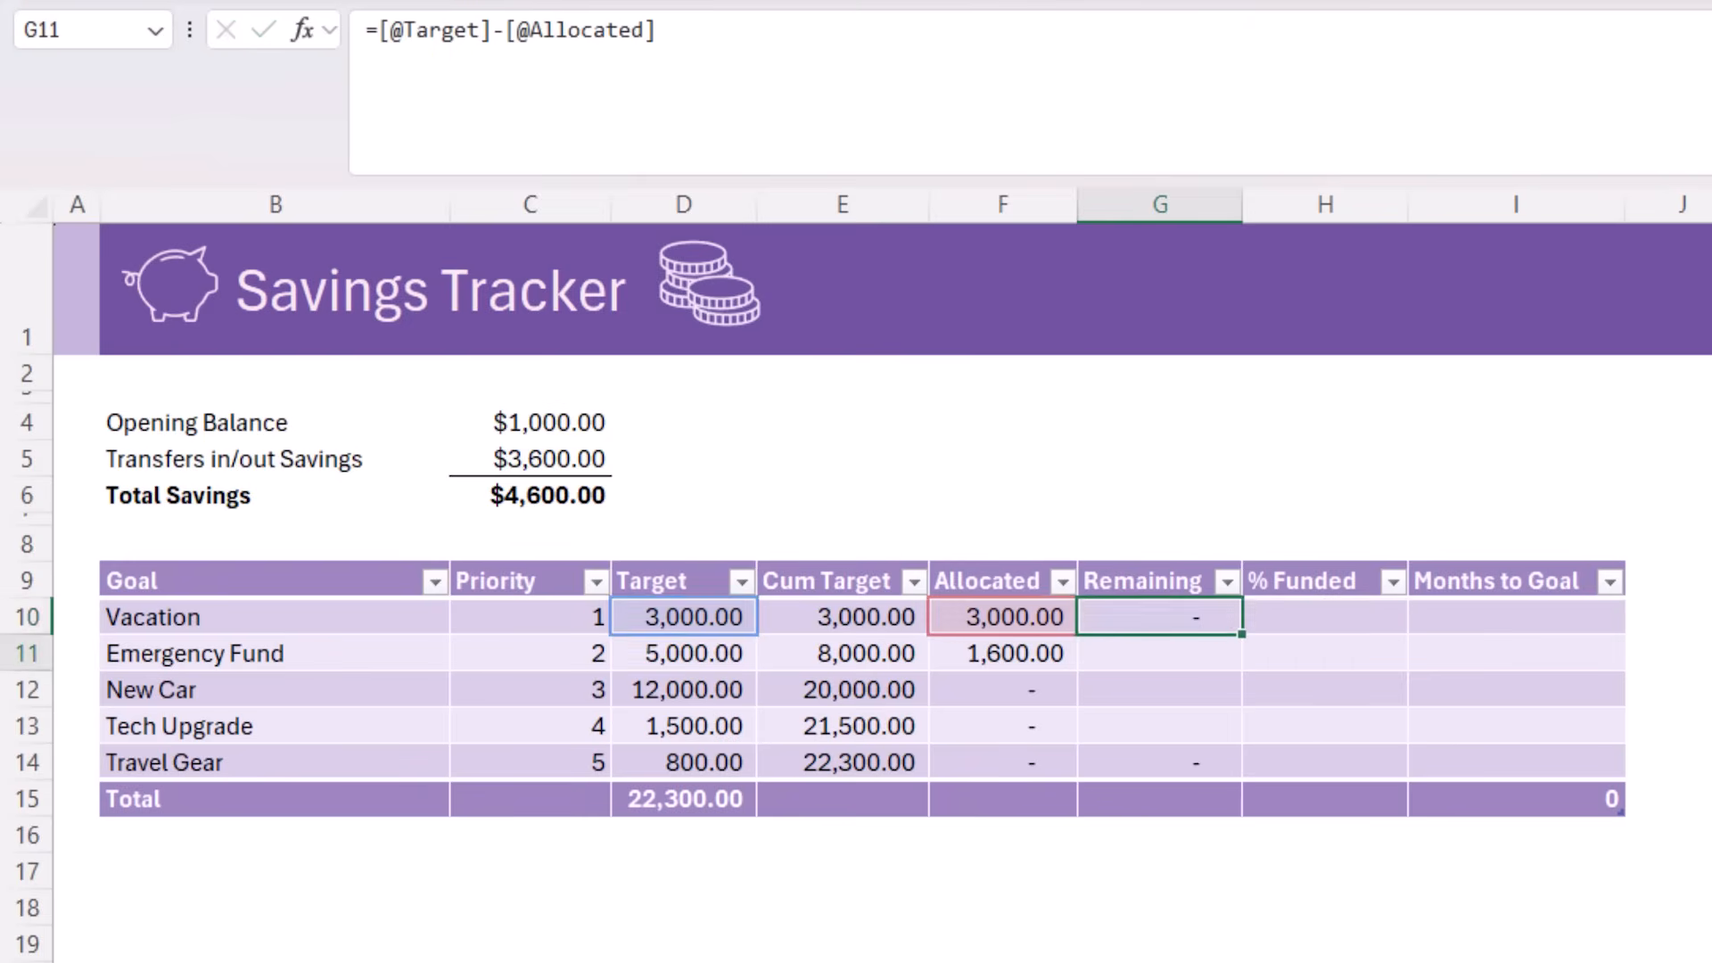
left_click(1324, 617)
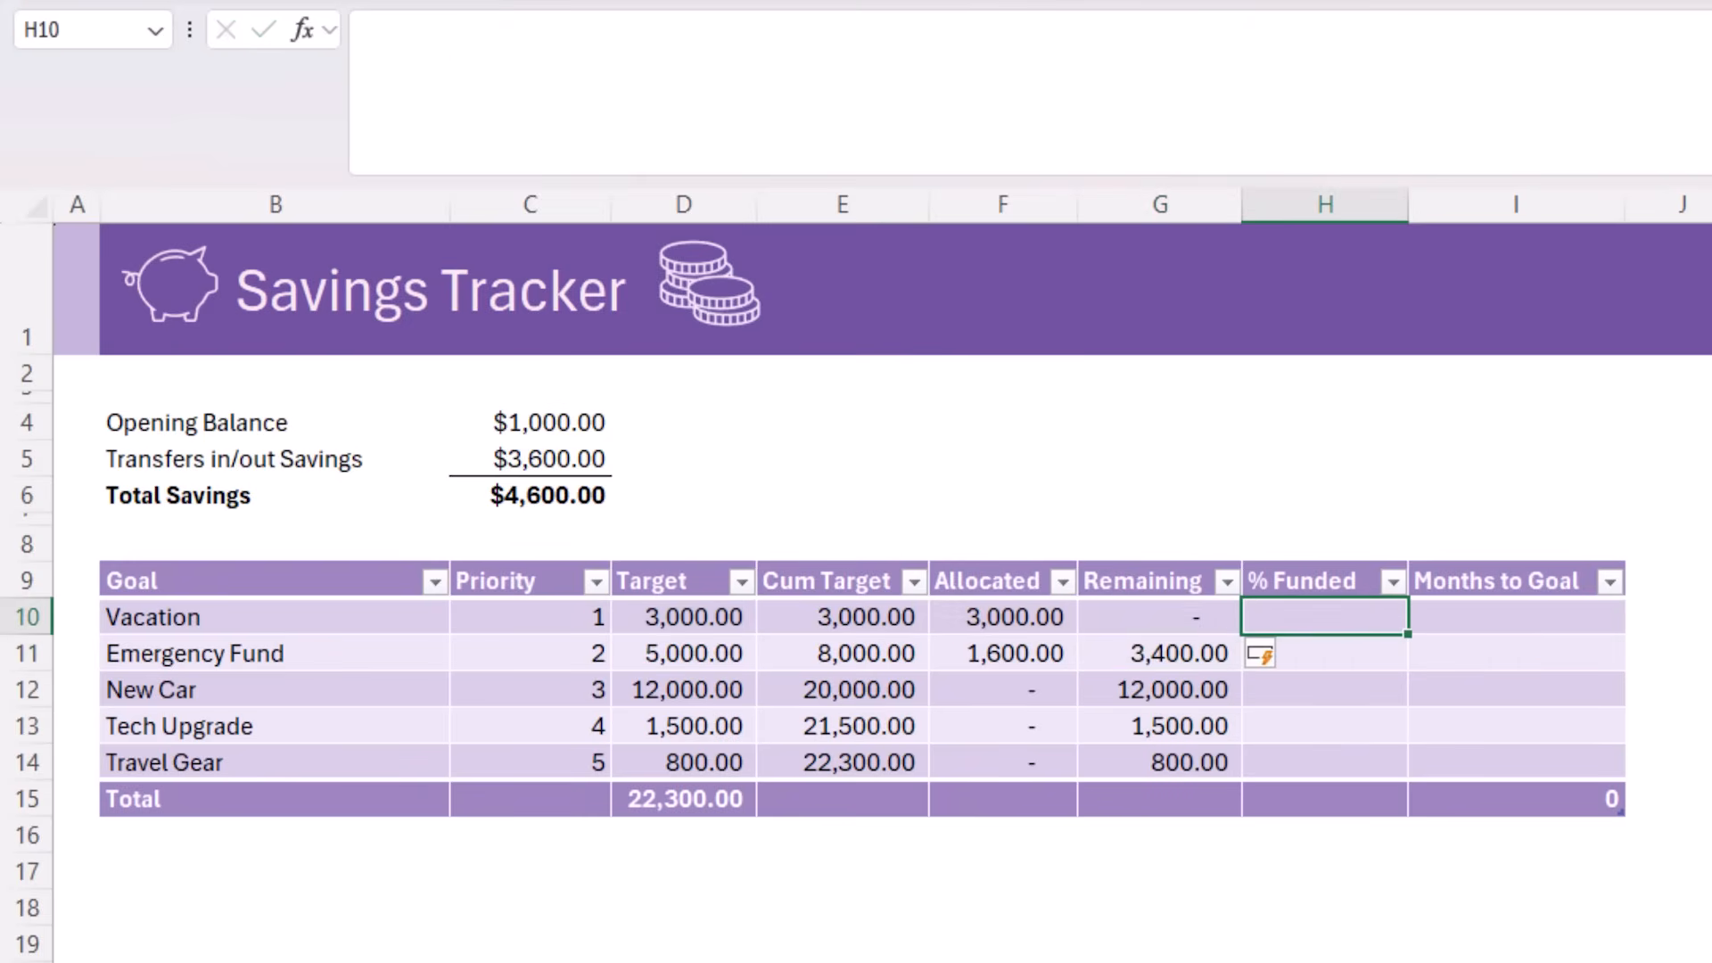
type("=IF(")
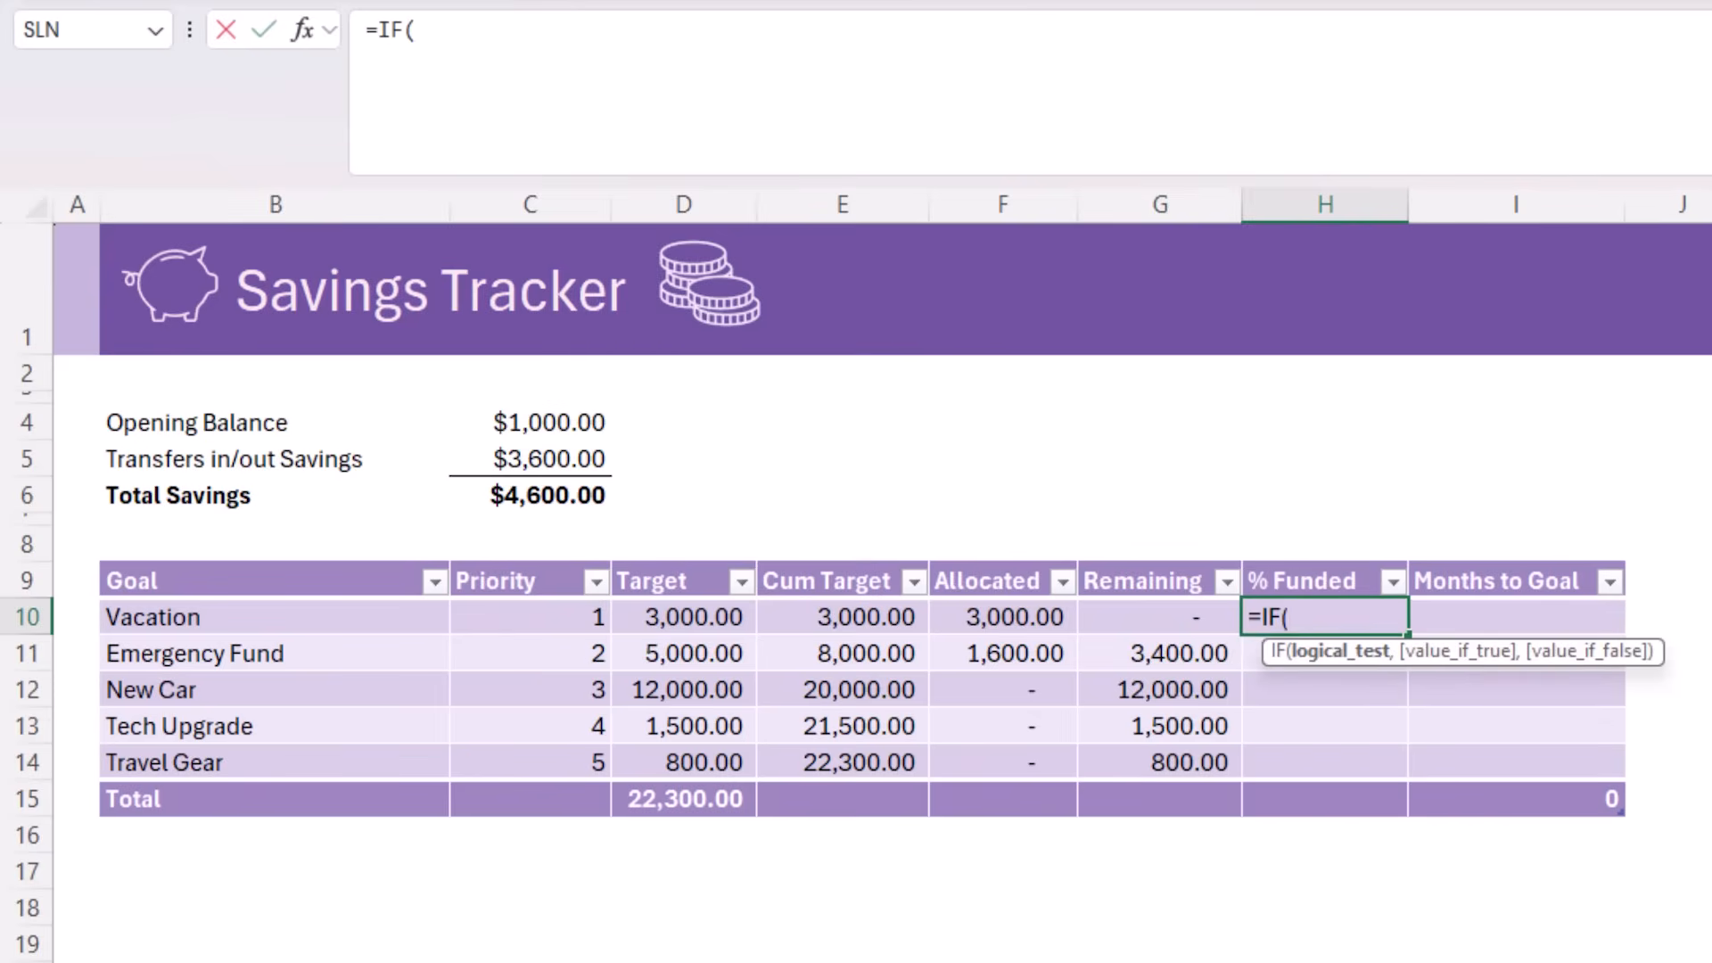
key("Left")
key("Left")
key("Left")
key("Left")
type("=0")
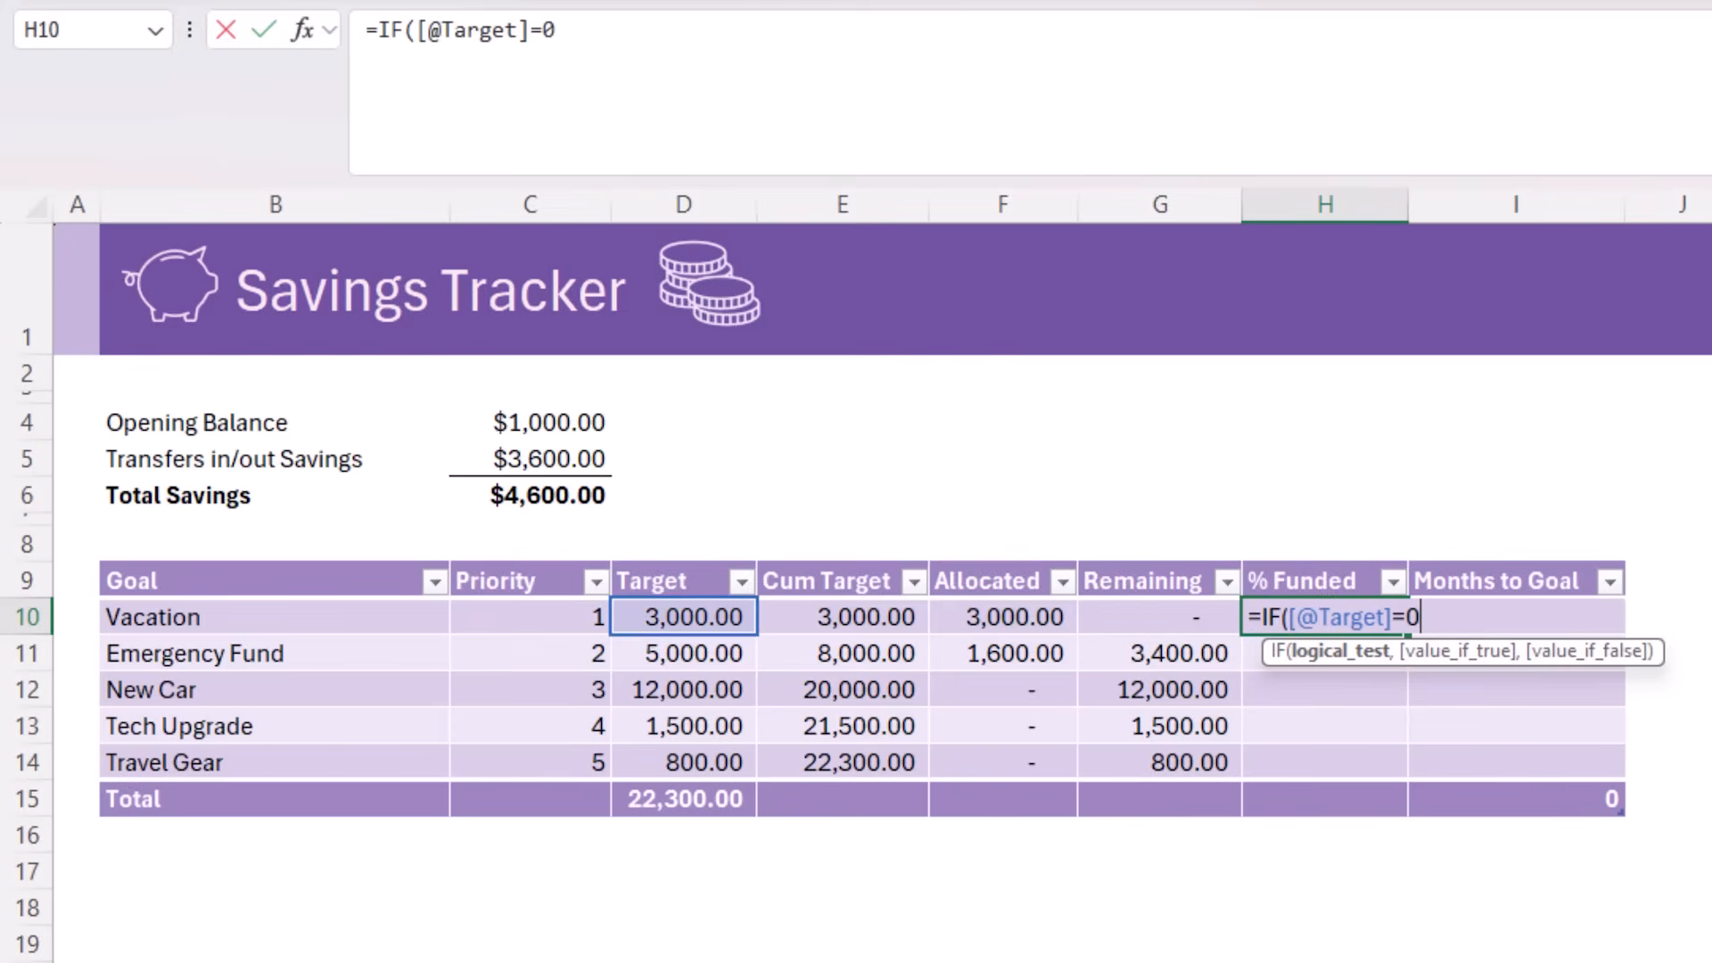
type(",")
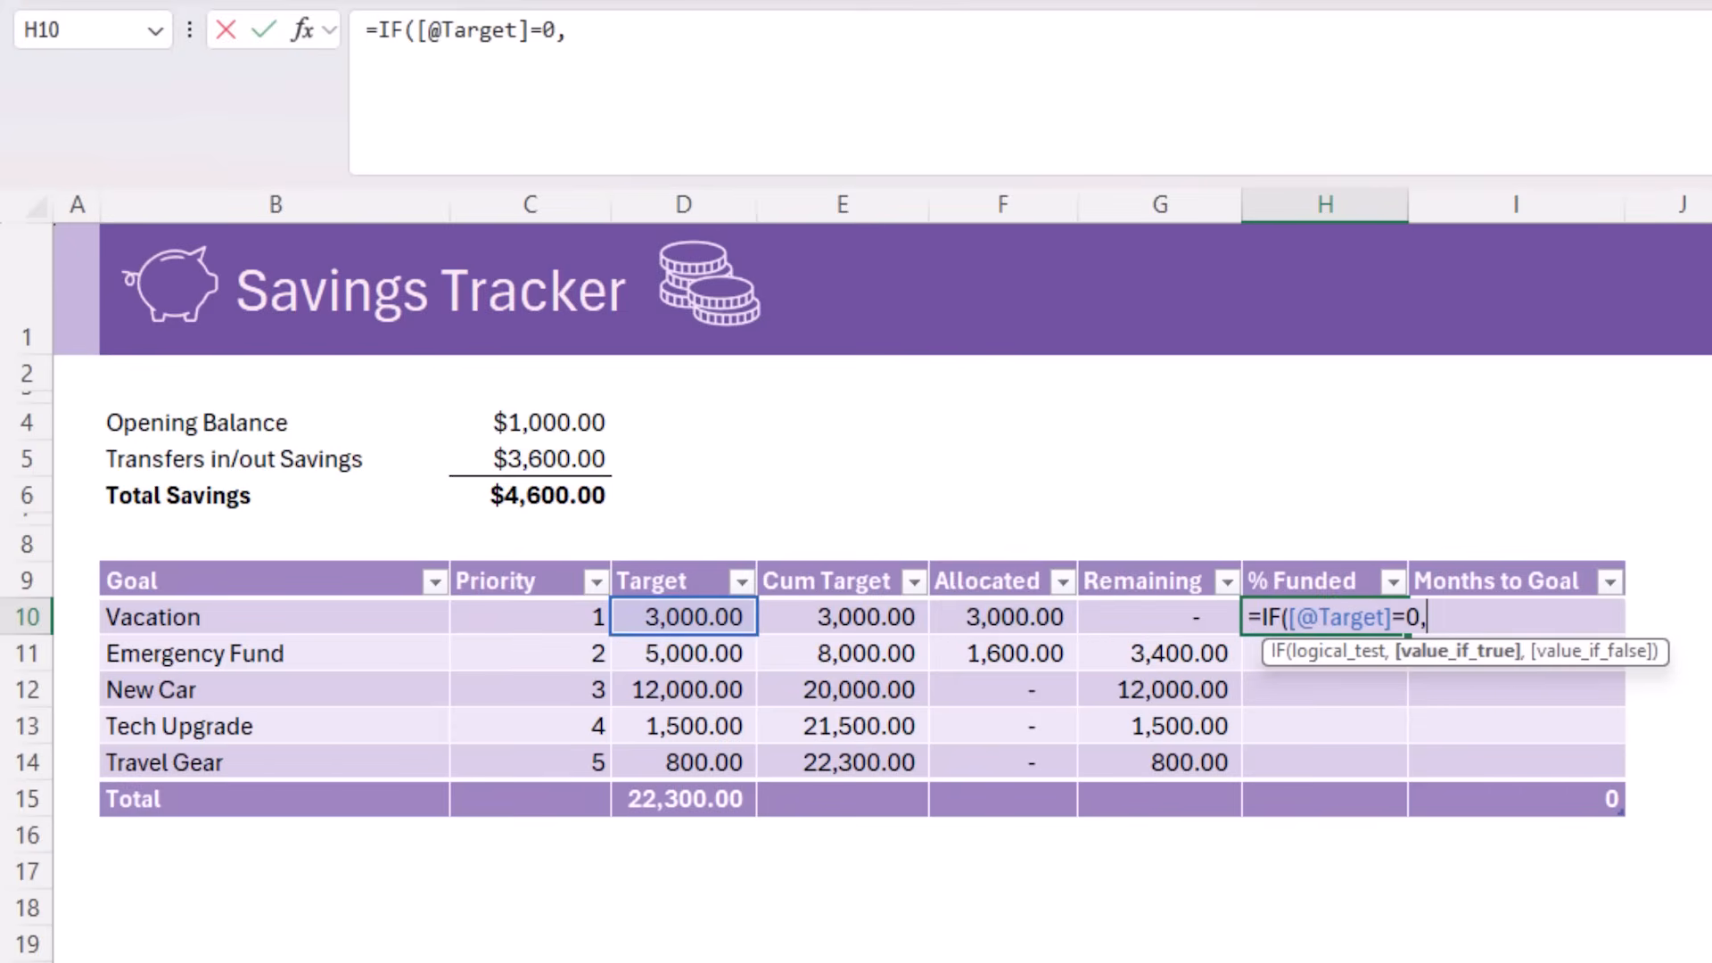
type("0,")
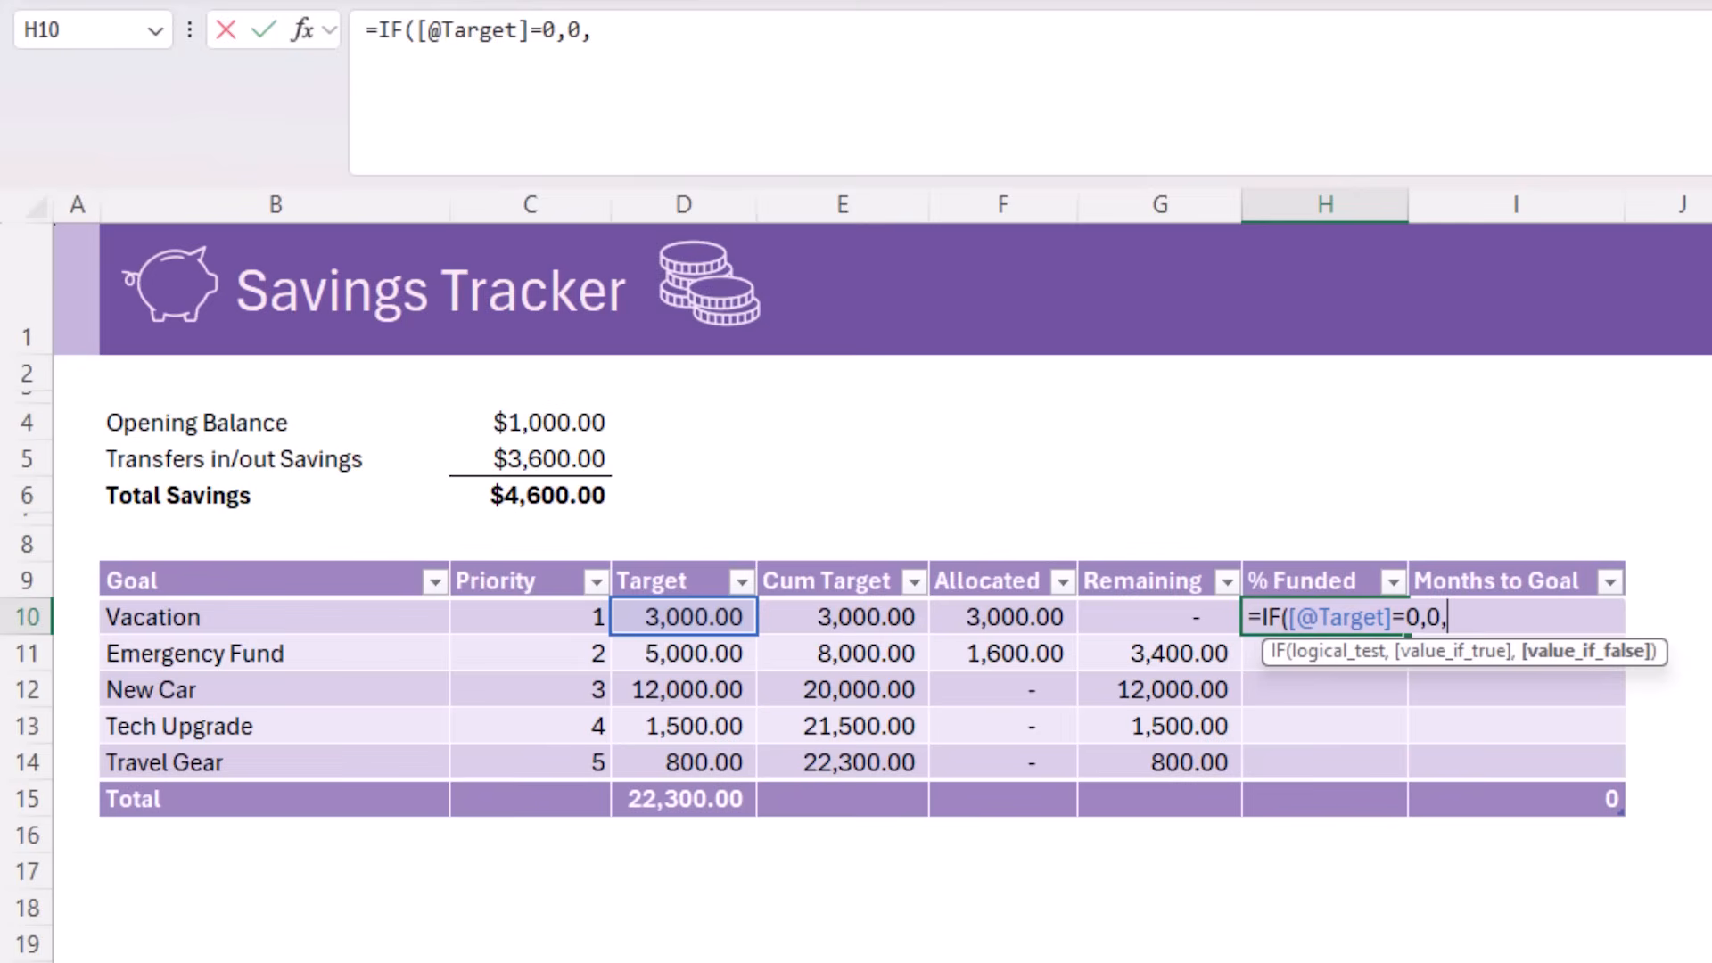
left_click(961, 617)
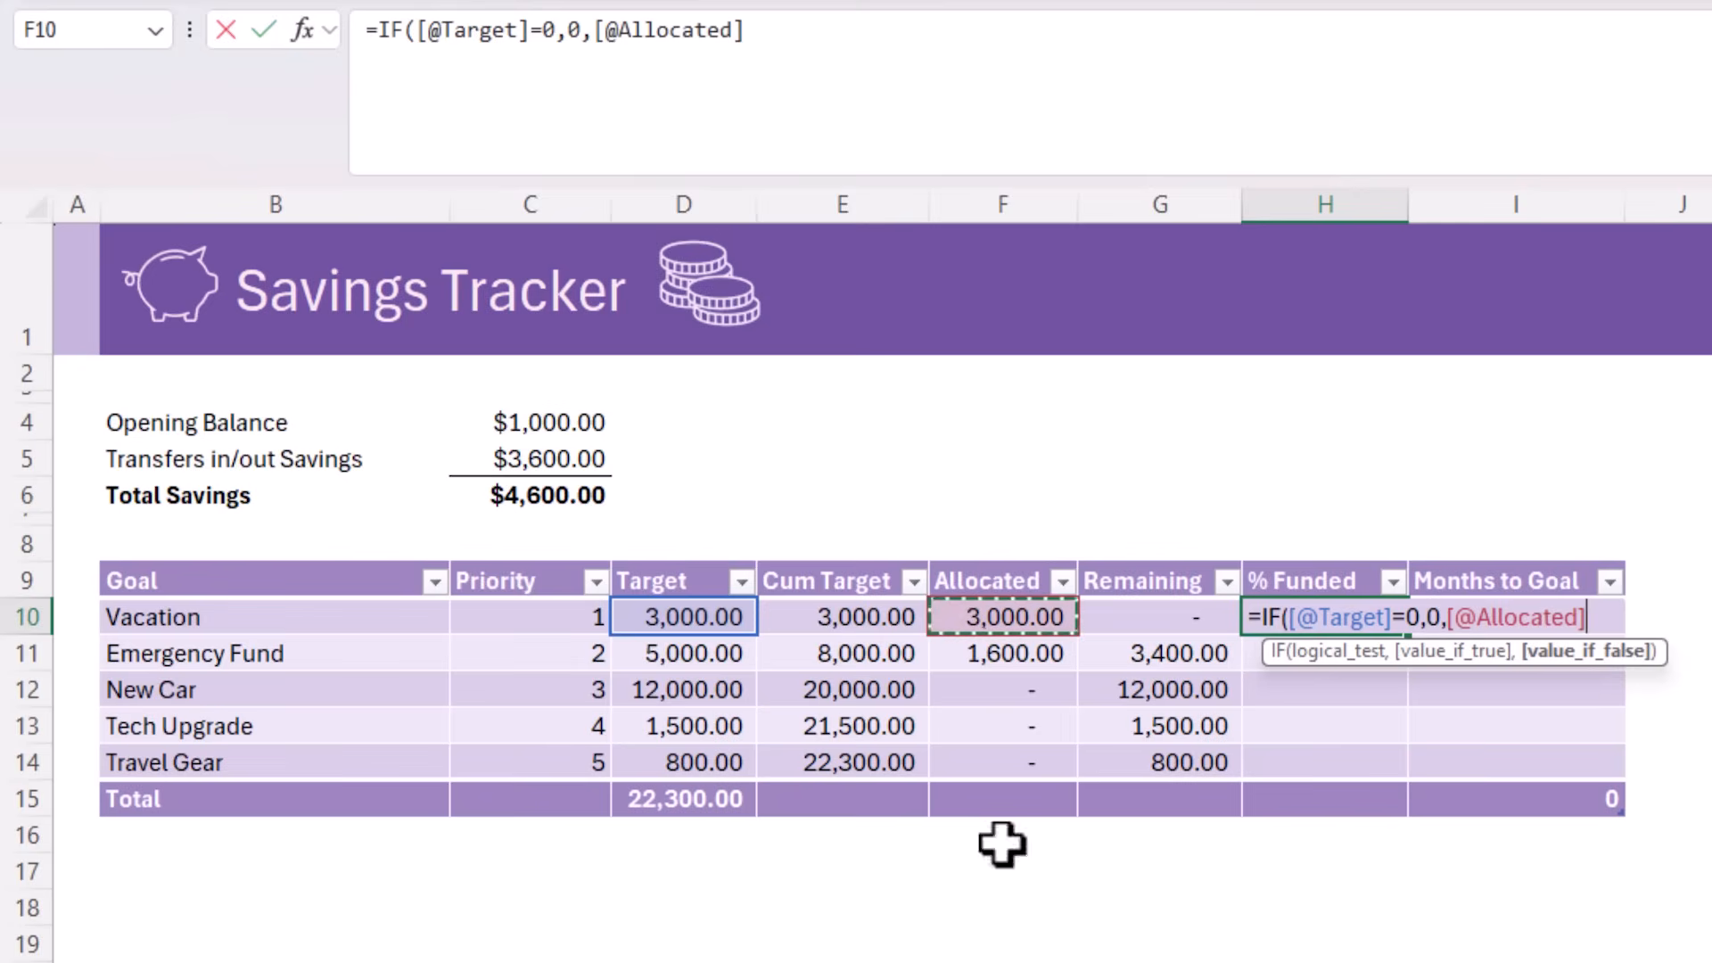
type("/")
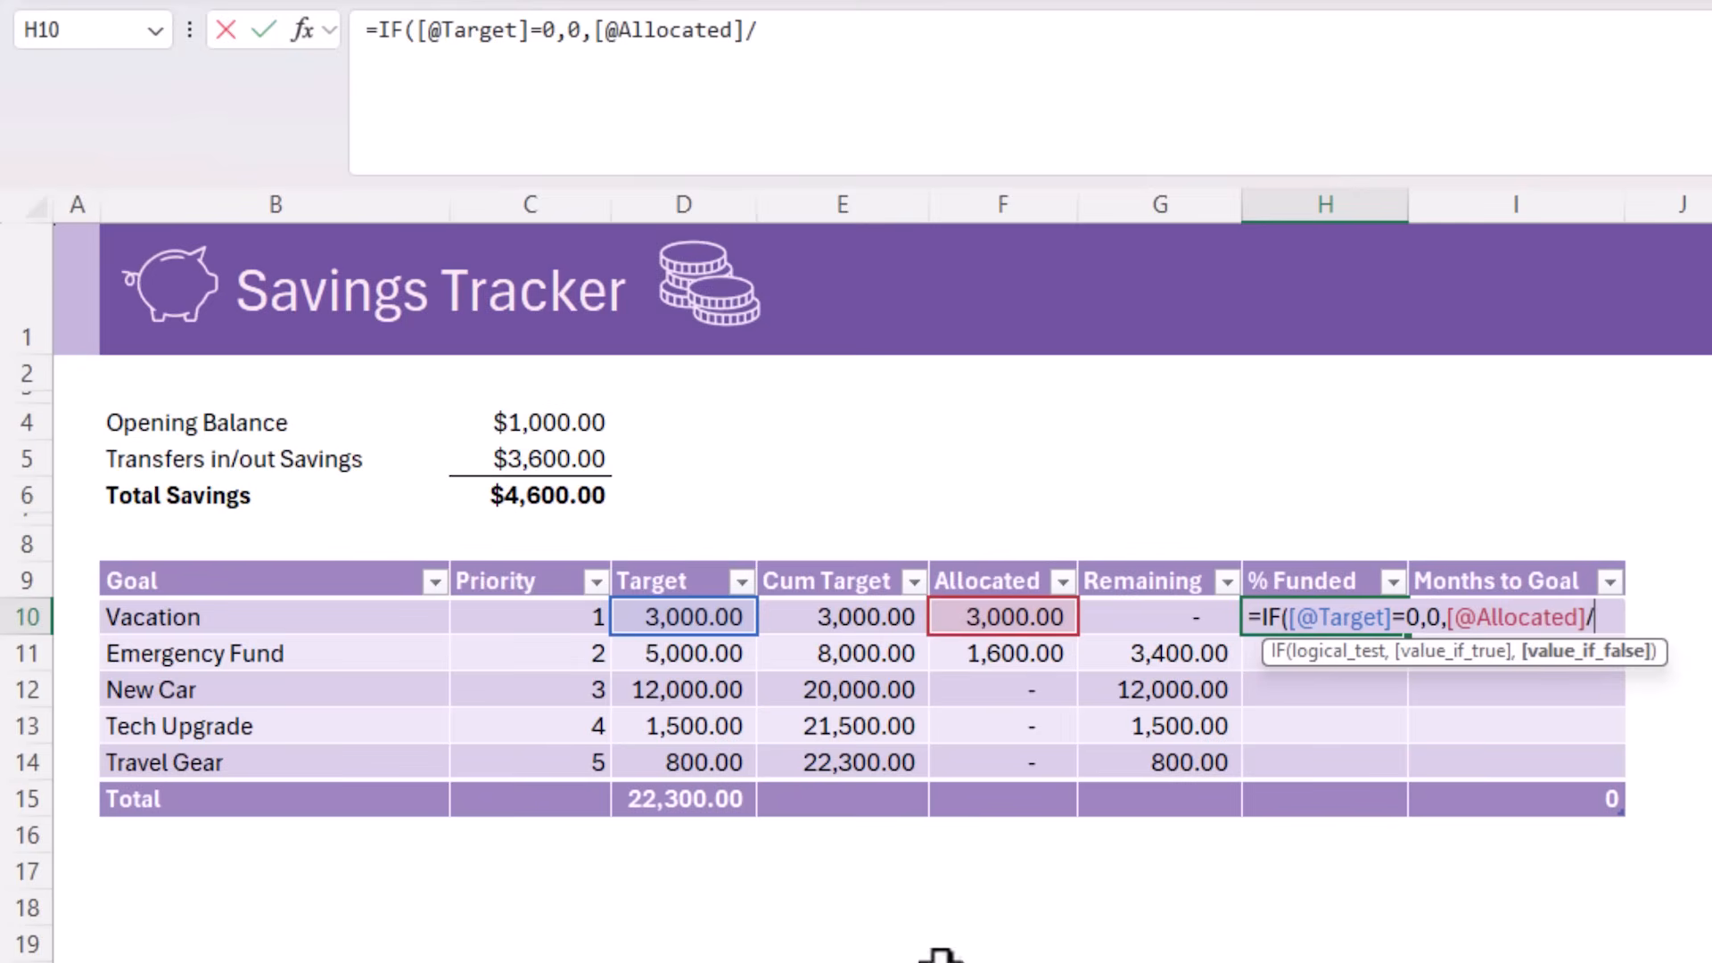
left_click(724, 622)
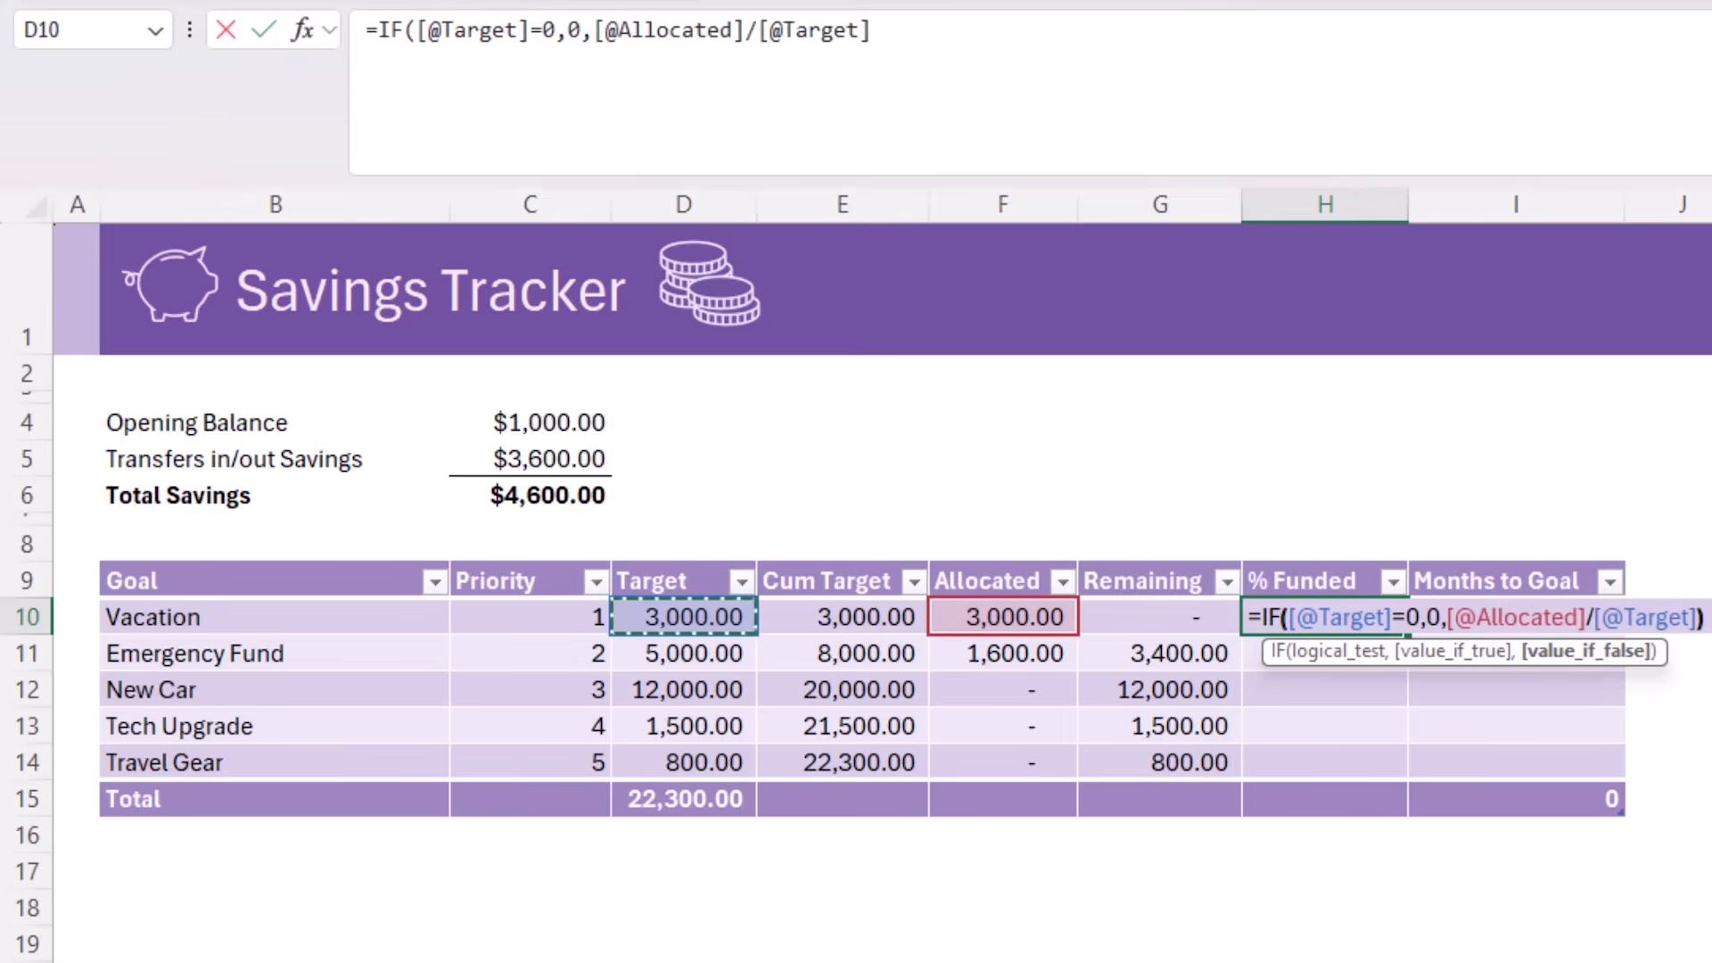
type(")")
key("Return")
Format the % Funded cells H10:H15, including the total row, as percentages without decimals
key("Up")
key("ctrl+shift+Down")
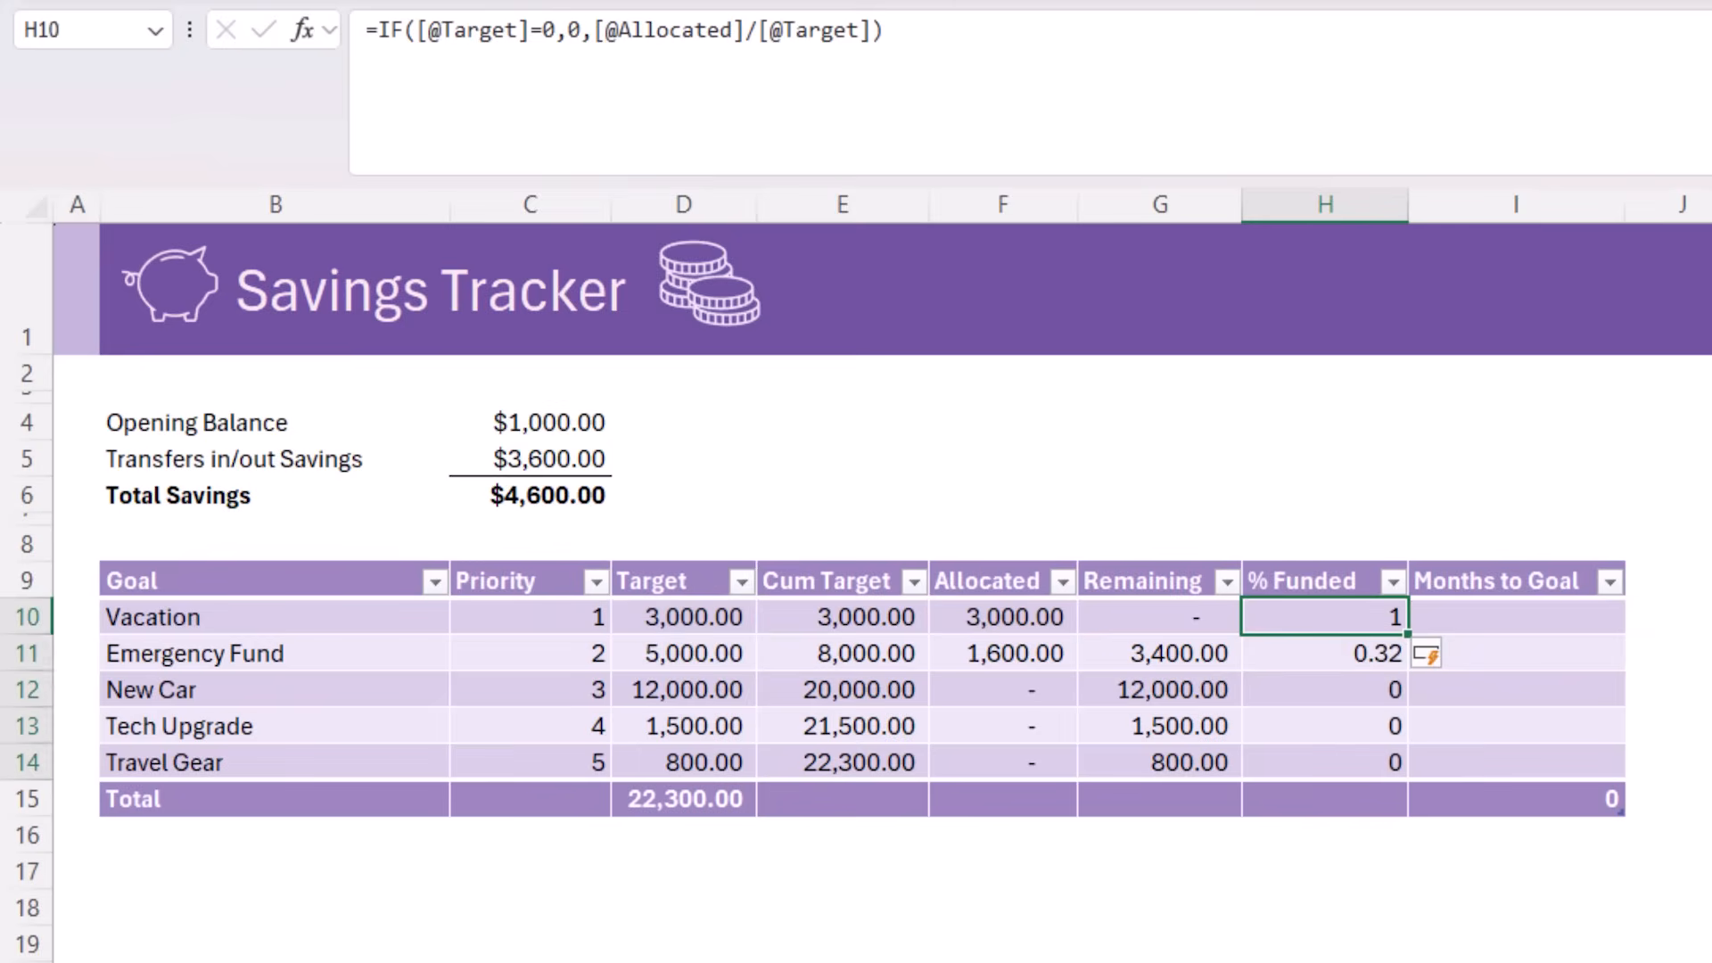
key("shift+Down")
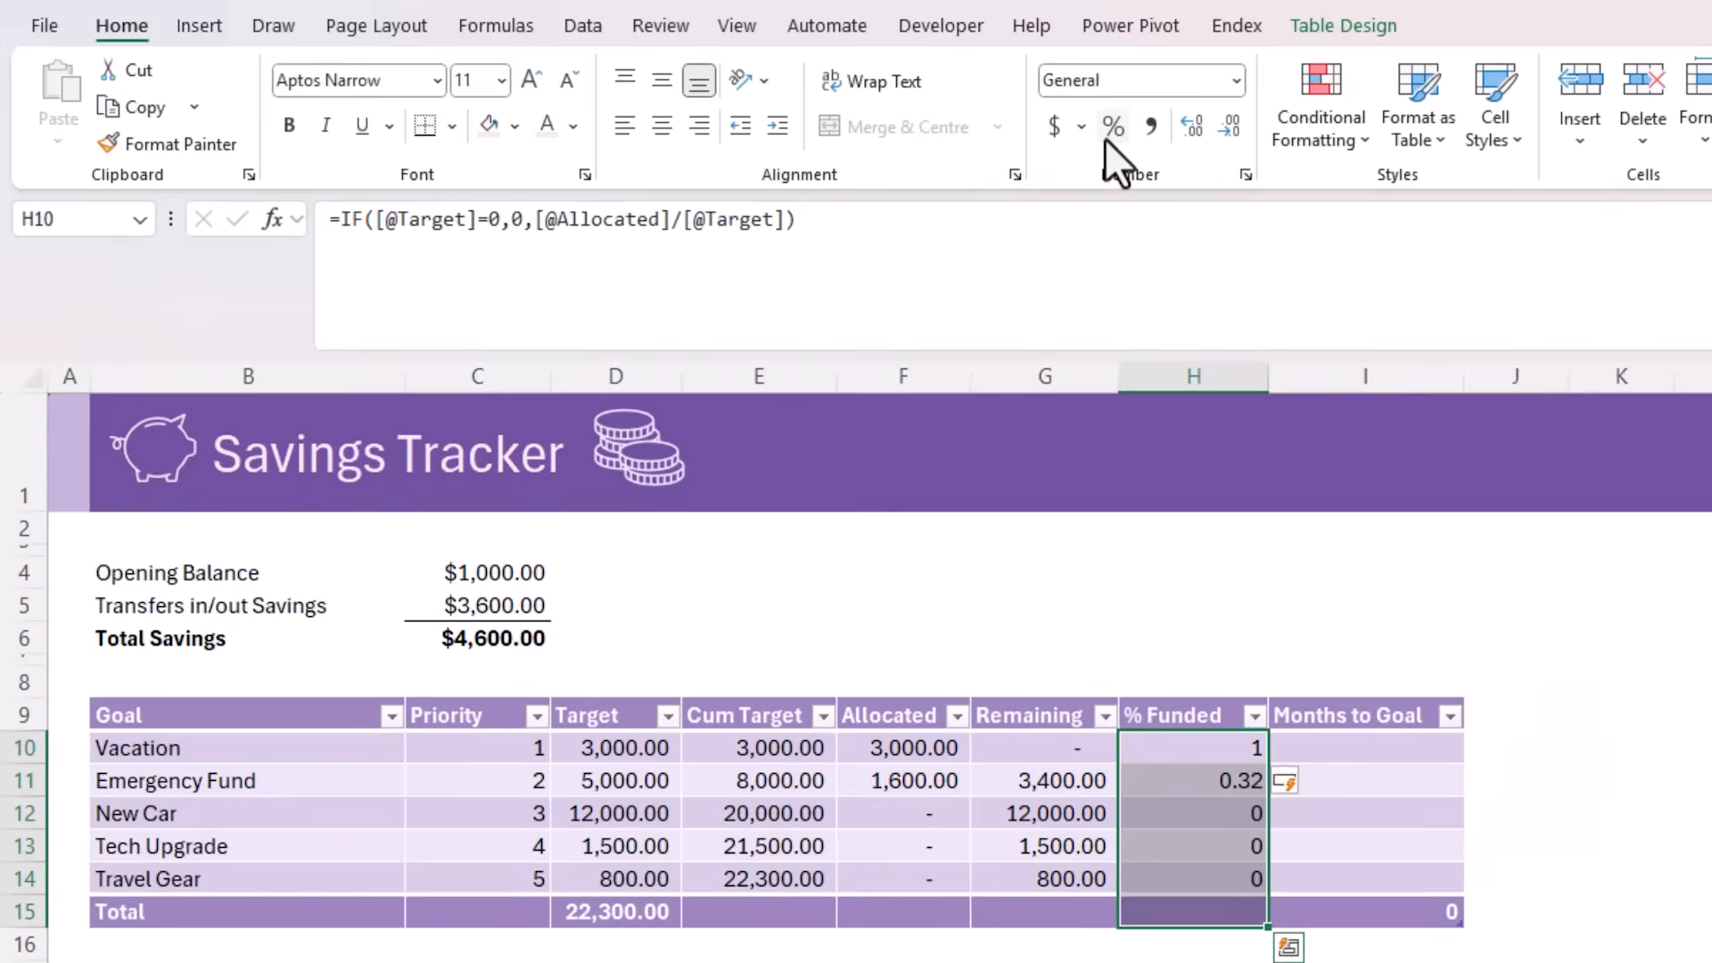
left_click(1110, 132)
left_click(1162, 901)
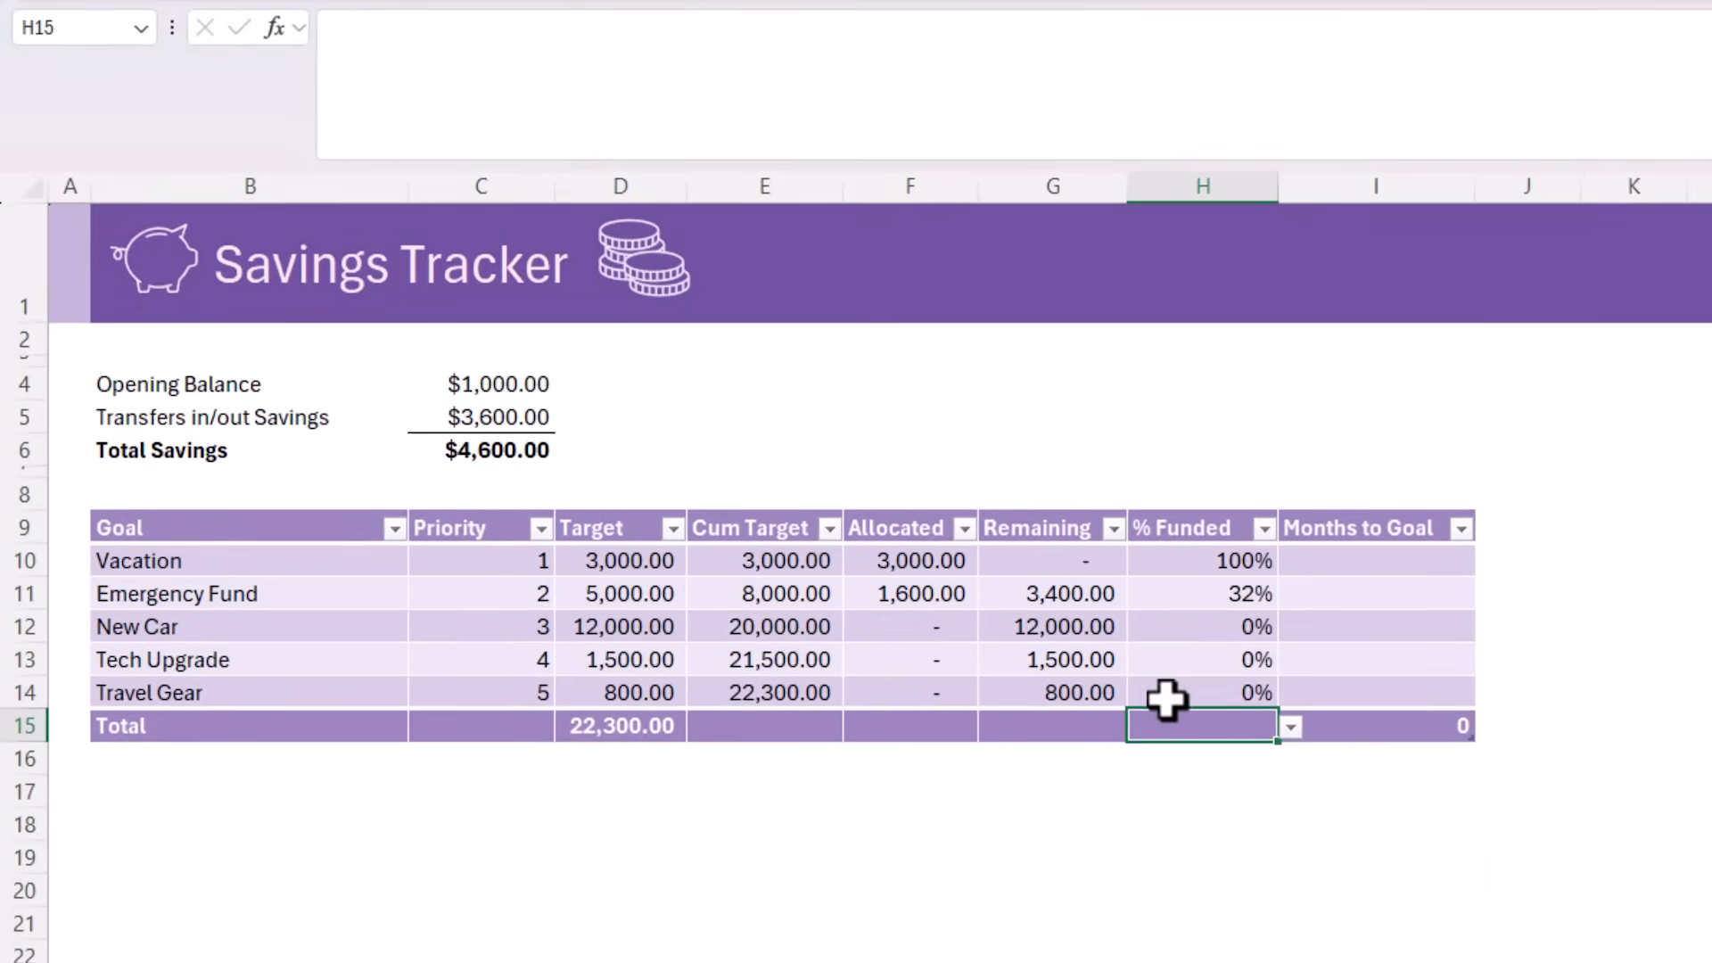
Add Sum totals for the Allocated and Remaining columns in the table's total row
left_click(642, 734)
left_click(886, 722)
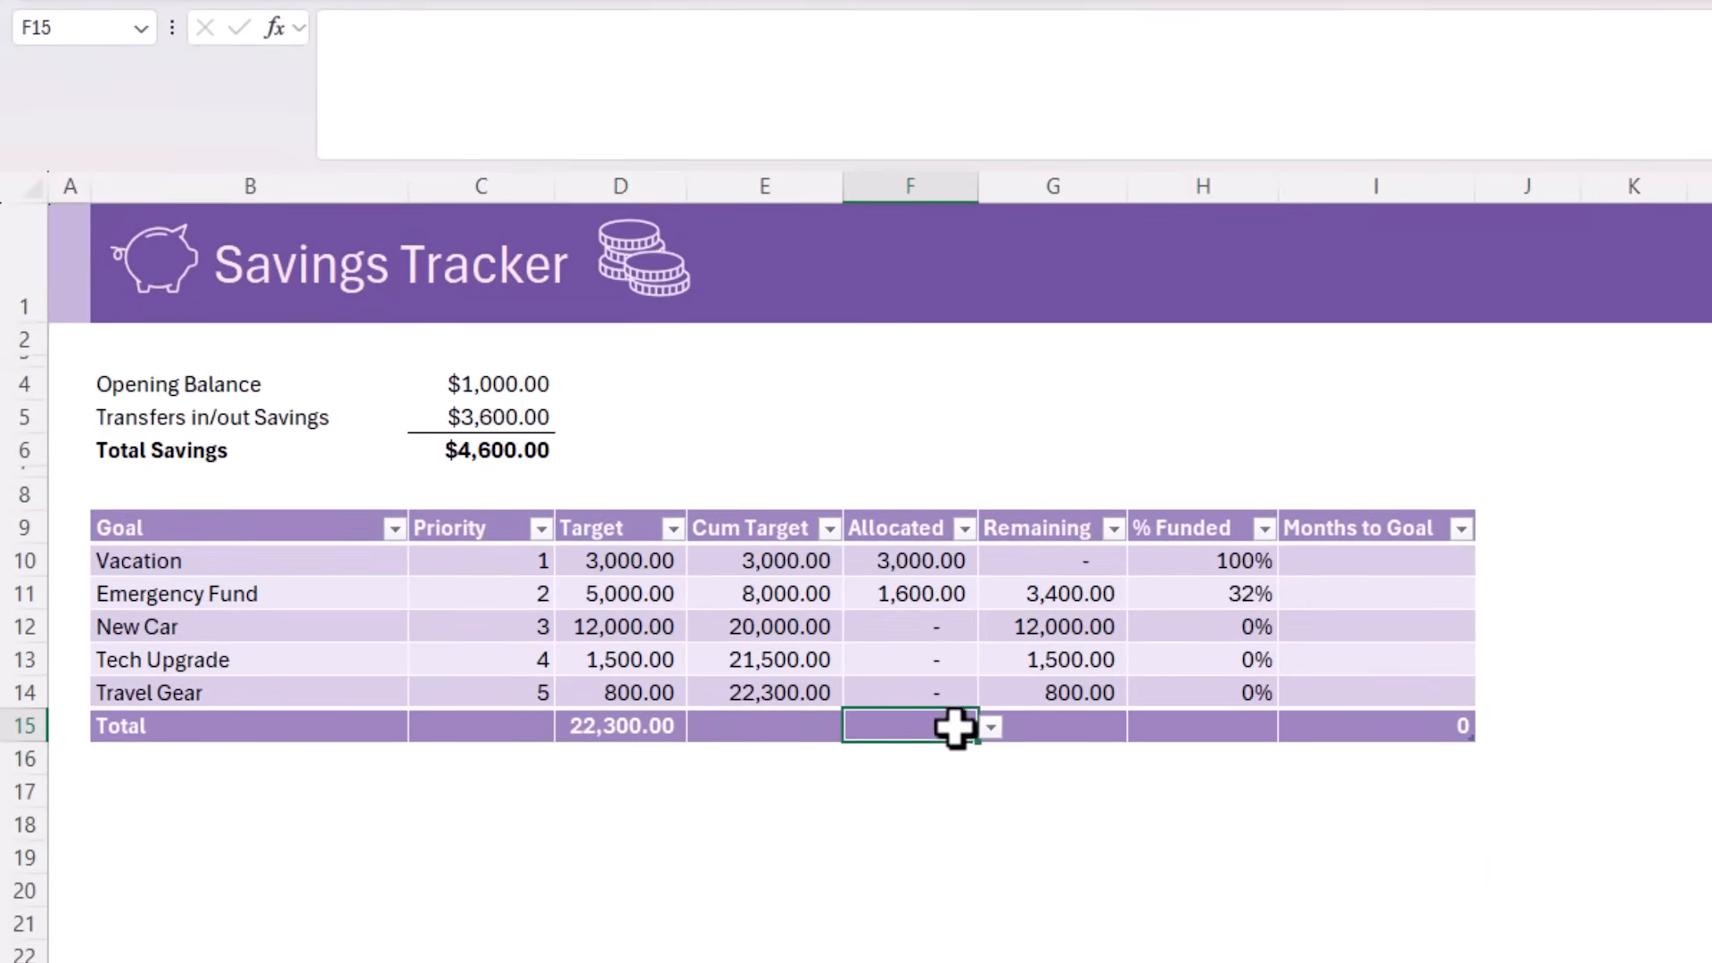
left_click(991, 728)
left_click(861, 883)
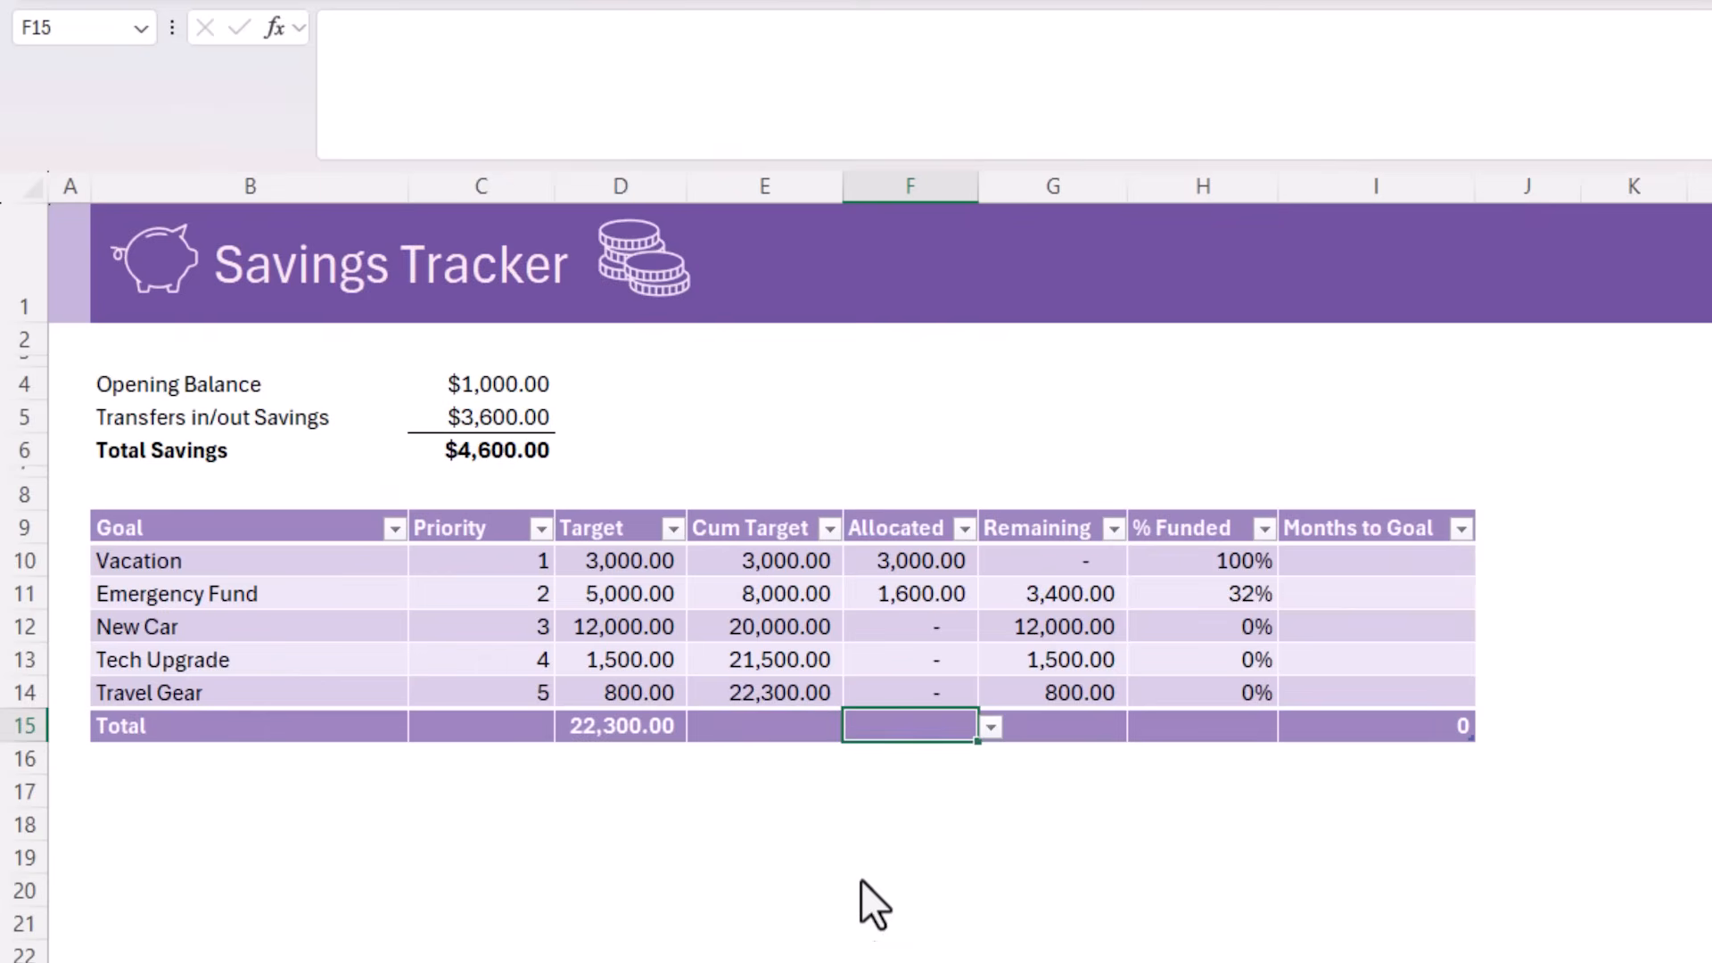
left_click(1043, 722)
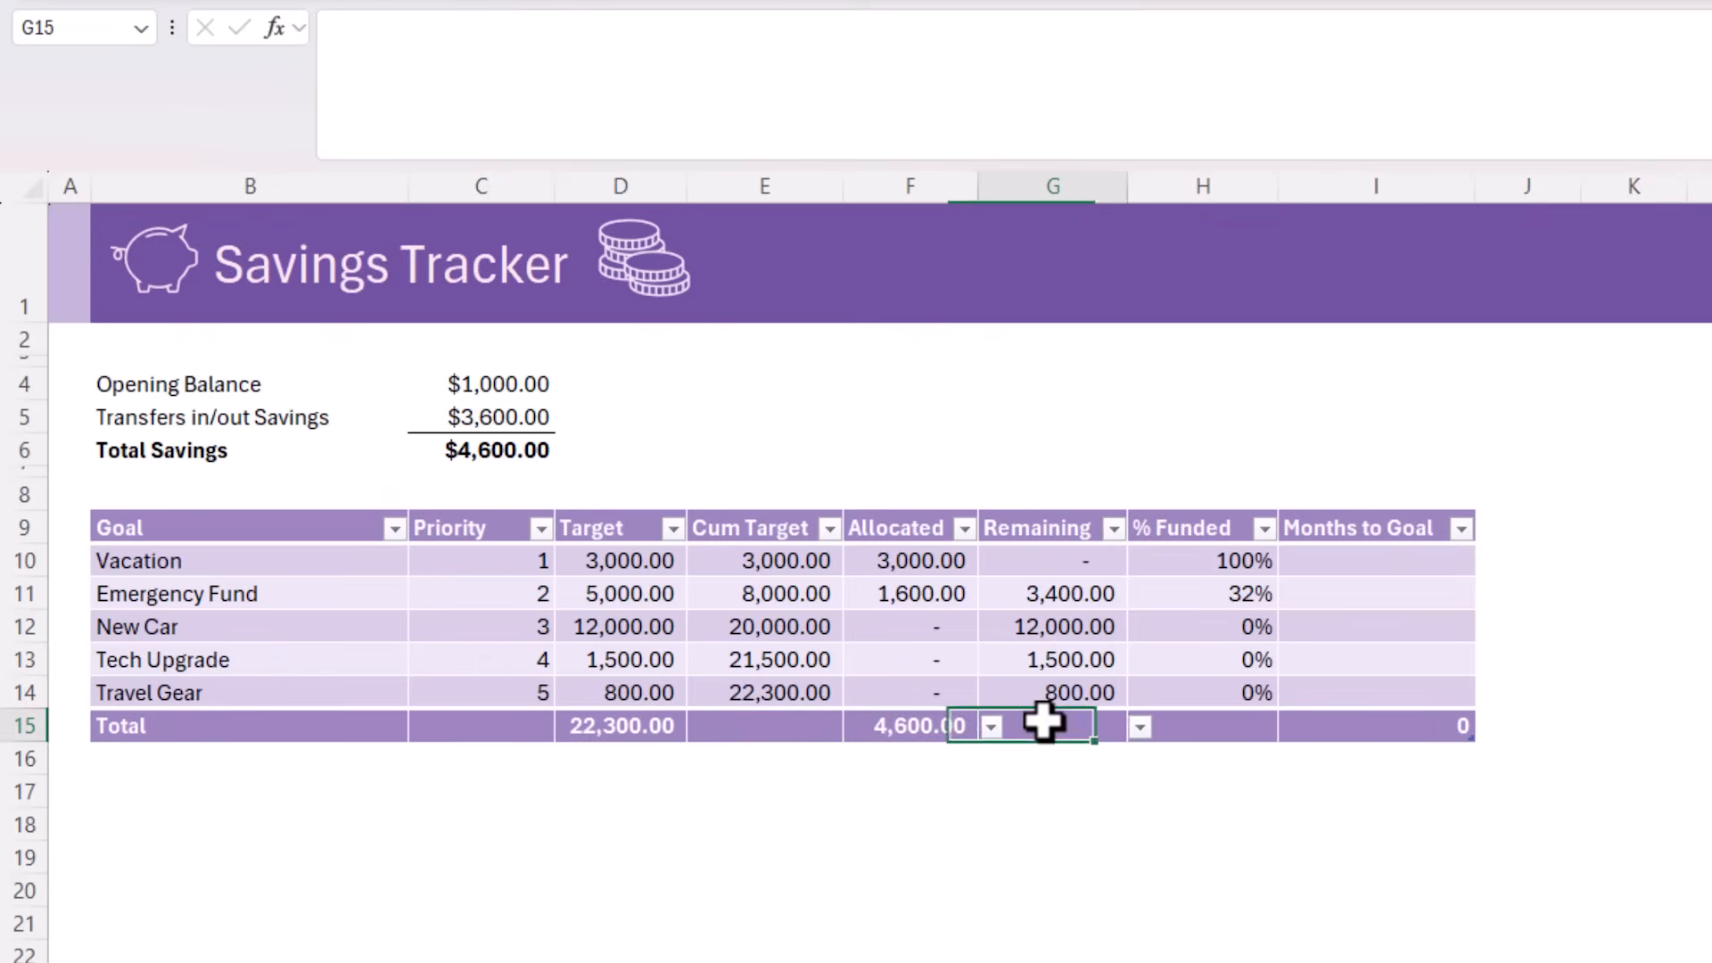
left_click(1139, 728)
left_click(1023, 883)
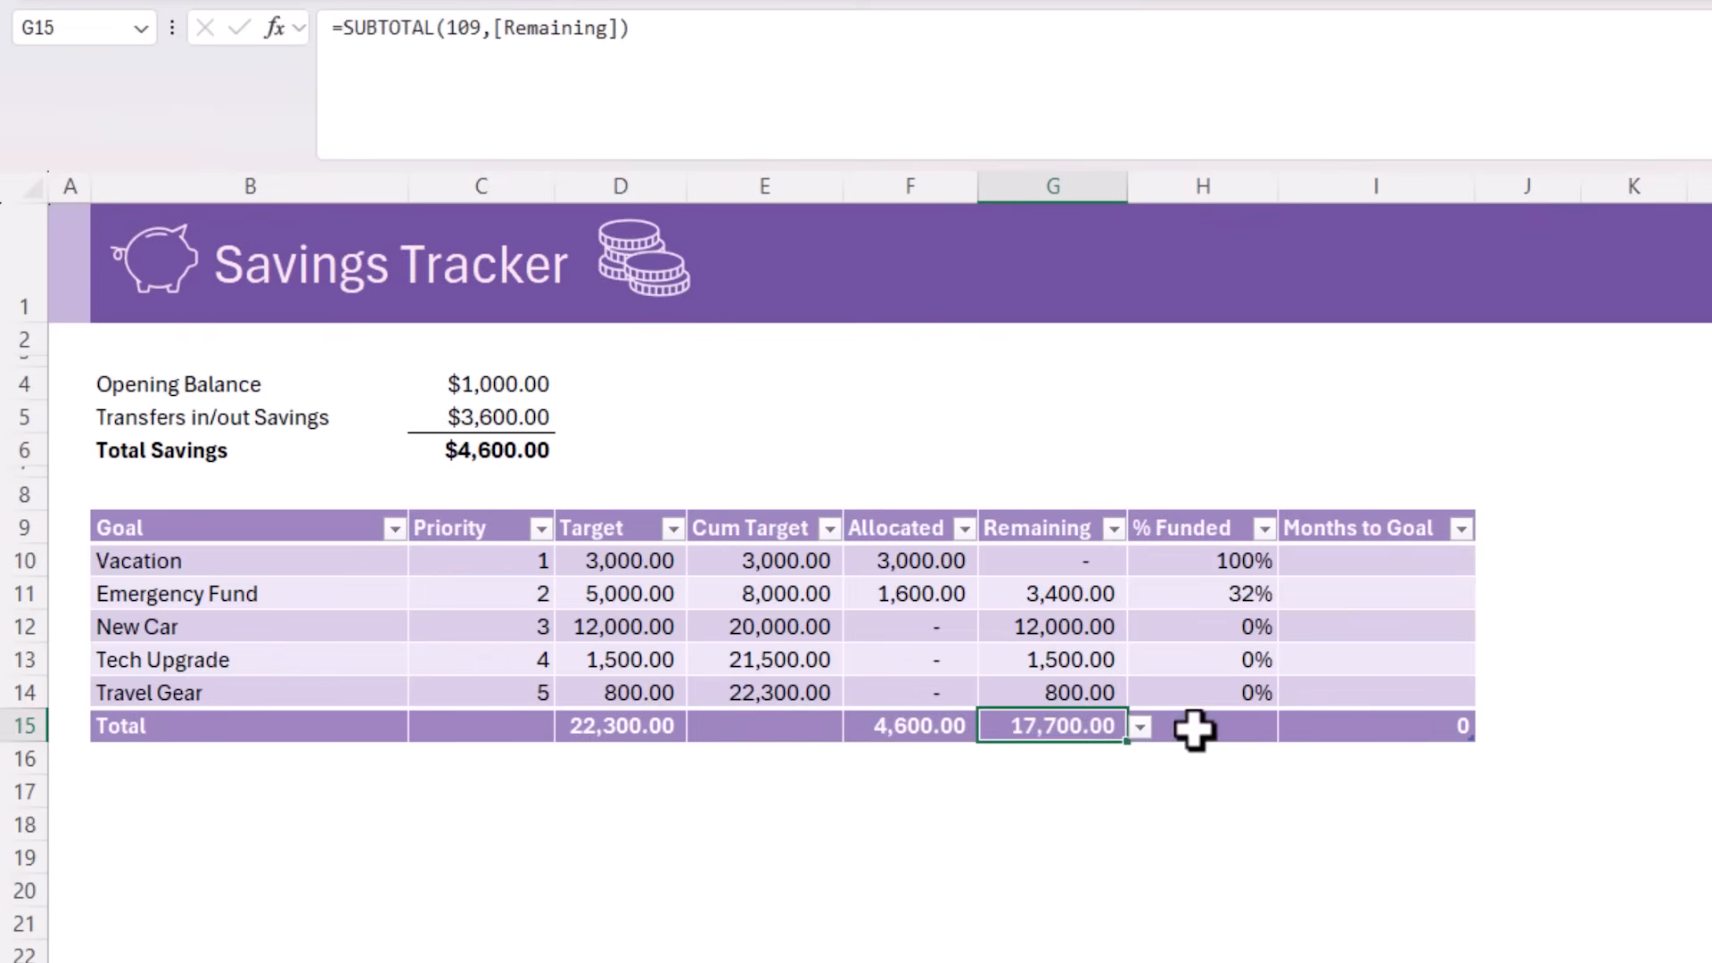
Calculate the overall % Funded in H15 by dividing the Allocated total by the Target total
left_click(1195, 726)
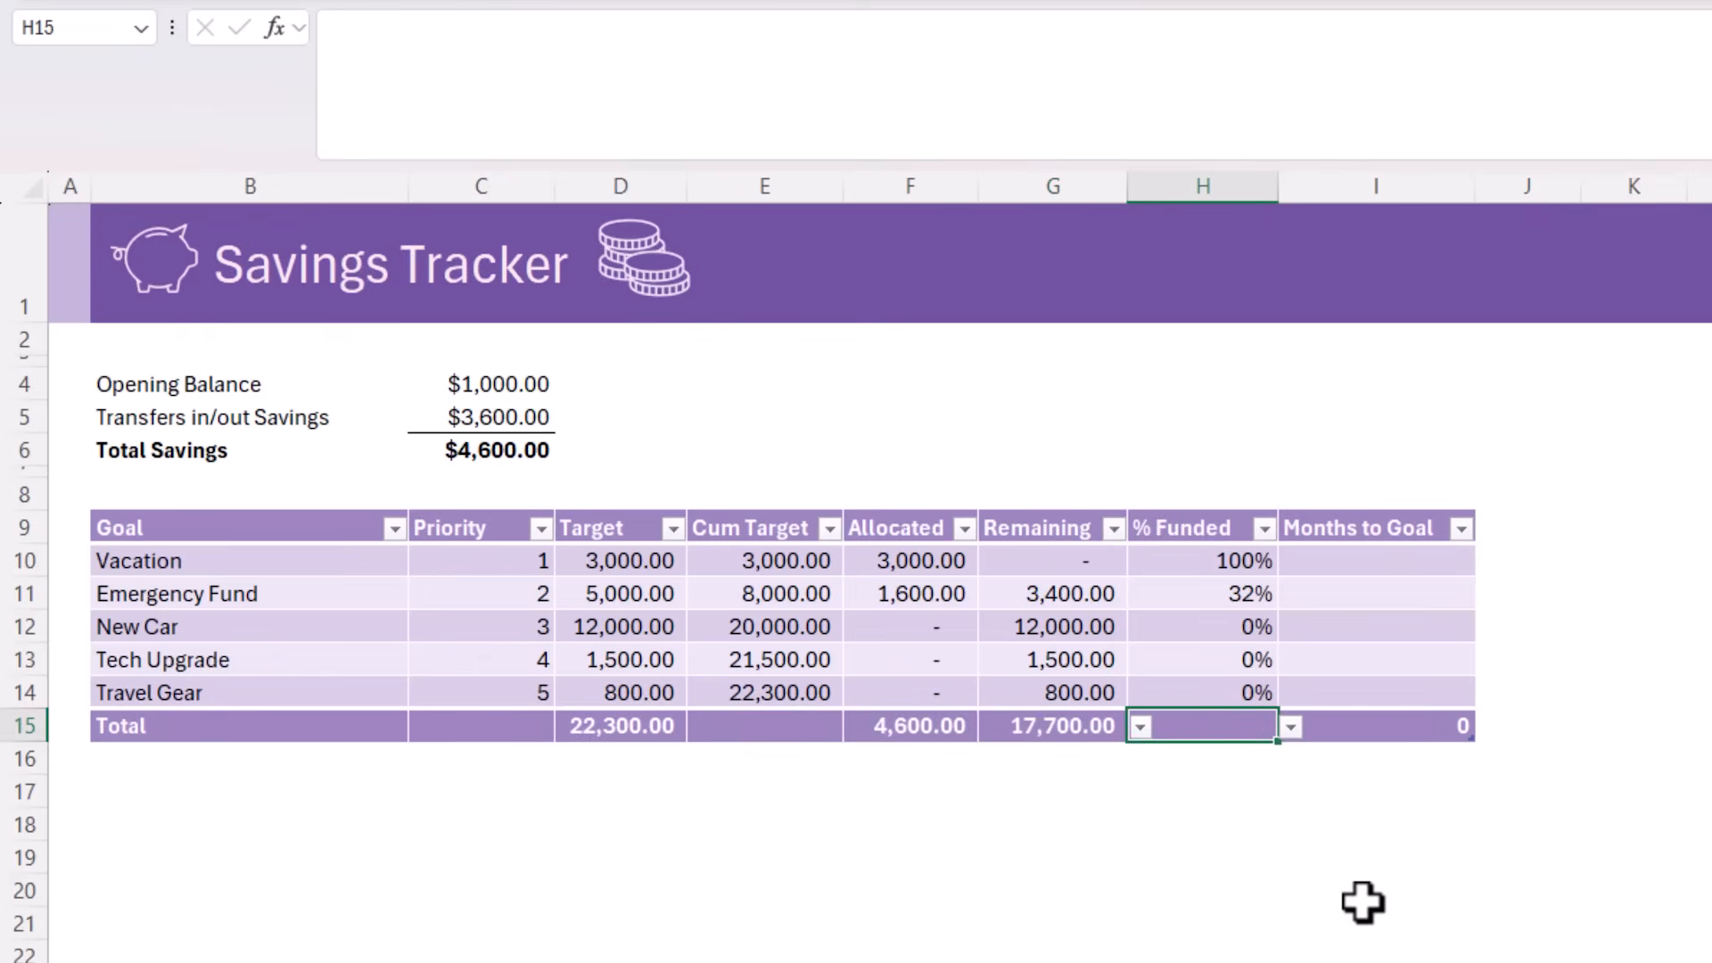
type("=")
key("Left")
key("Left")
type("/")
key("Left")
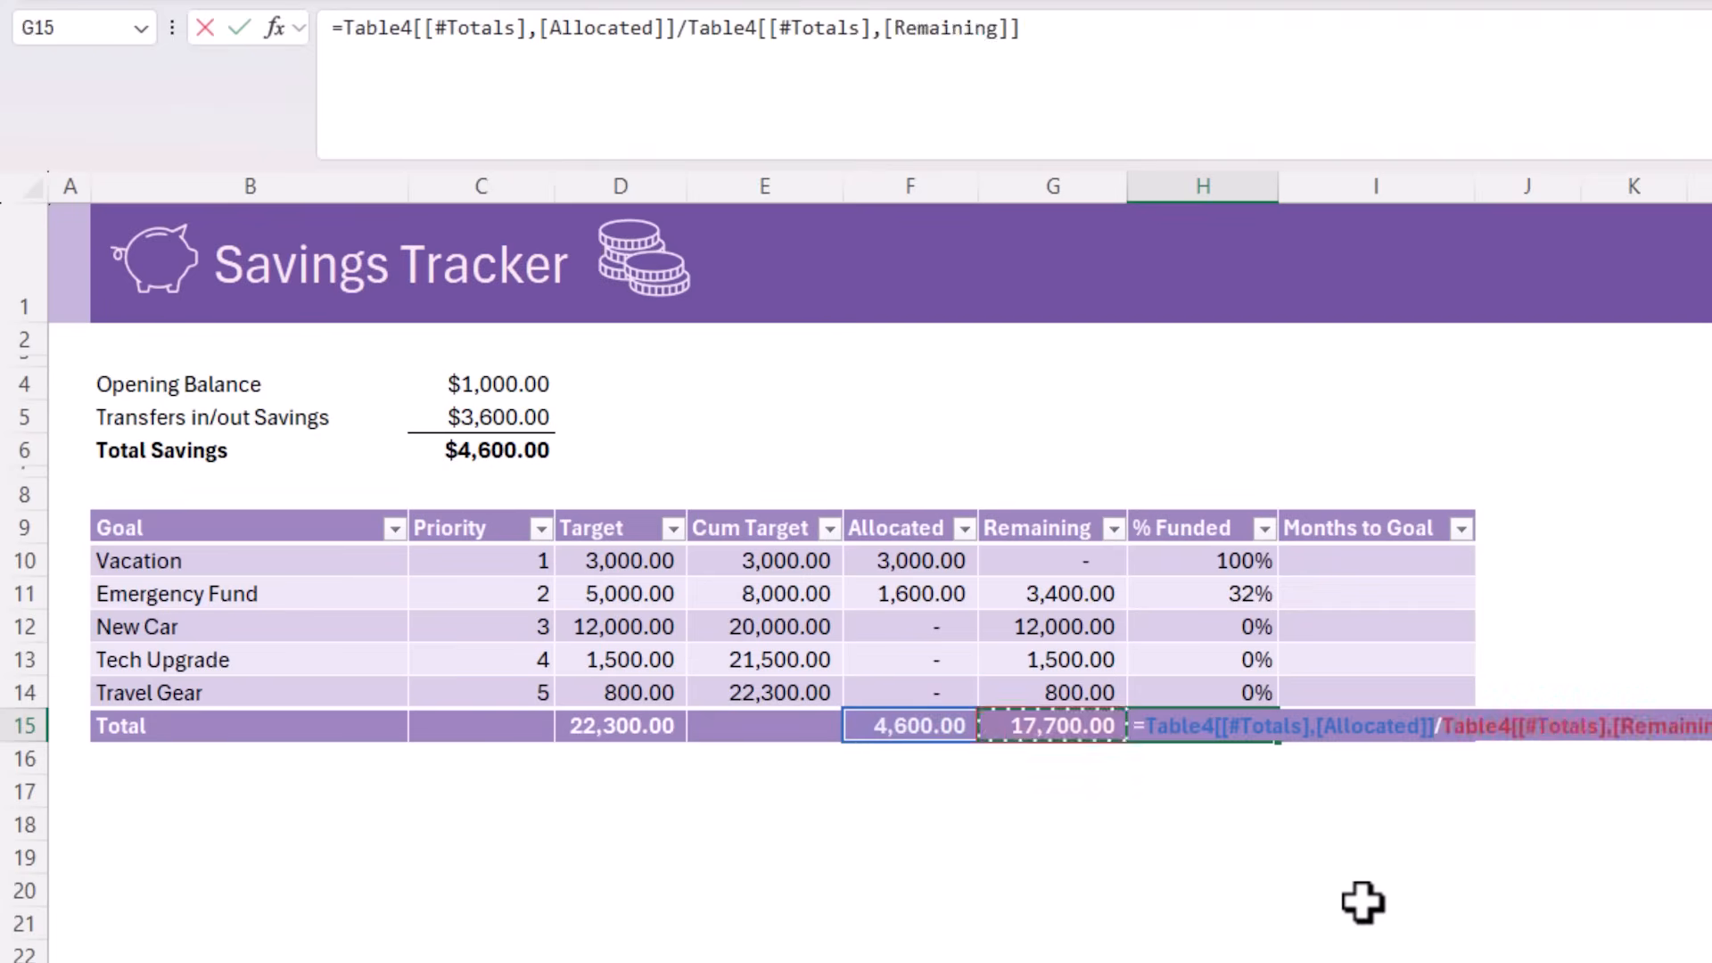
key("Left")
key("Left")
key("Left")
key("ctrl+Return")
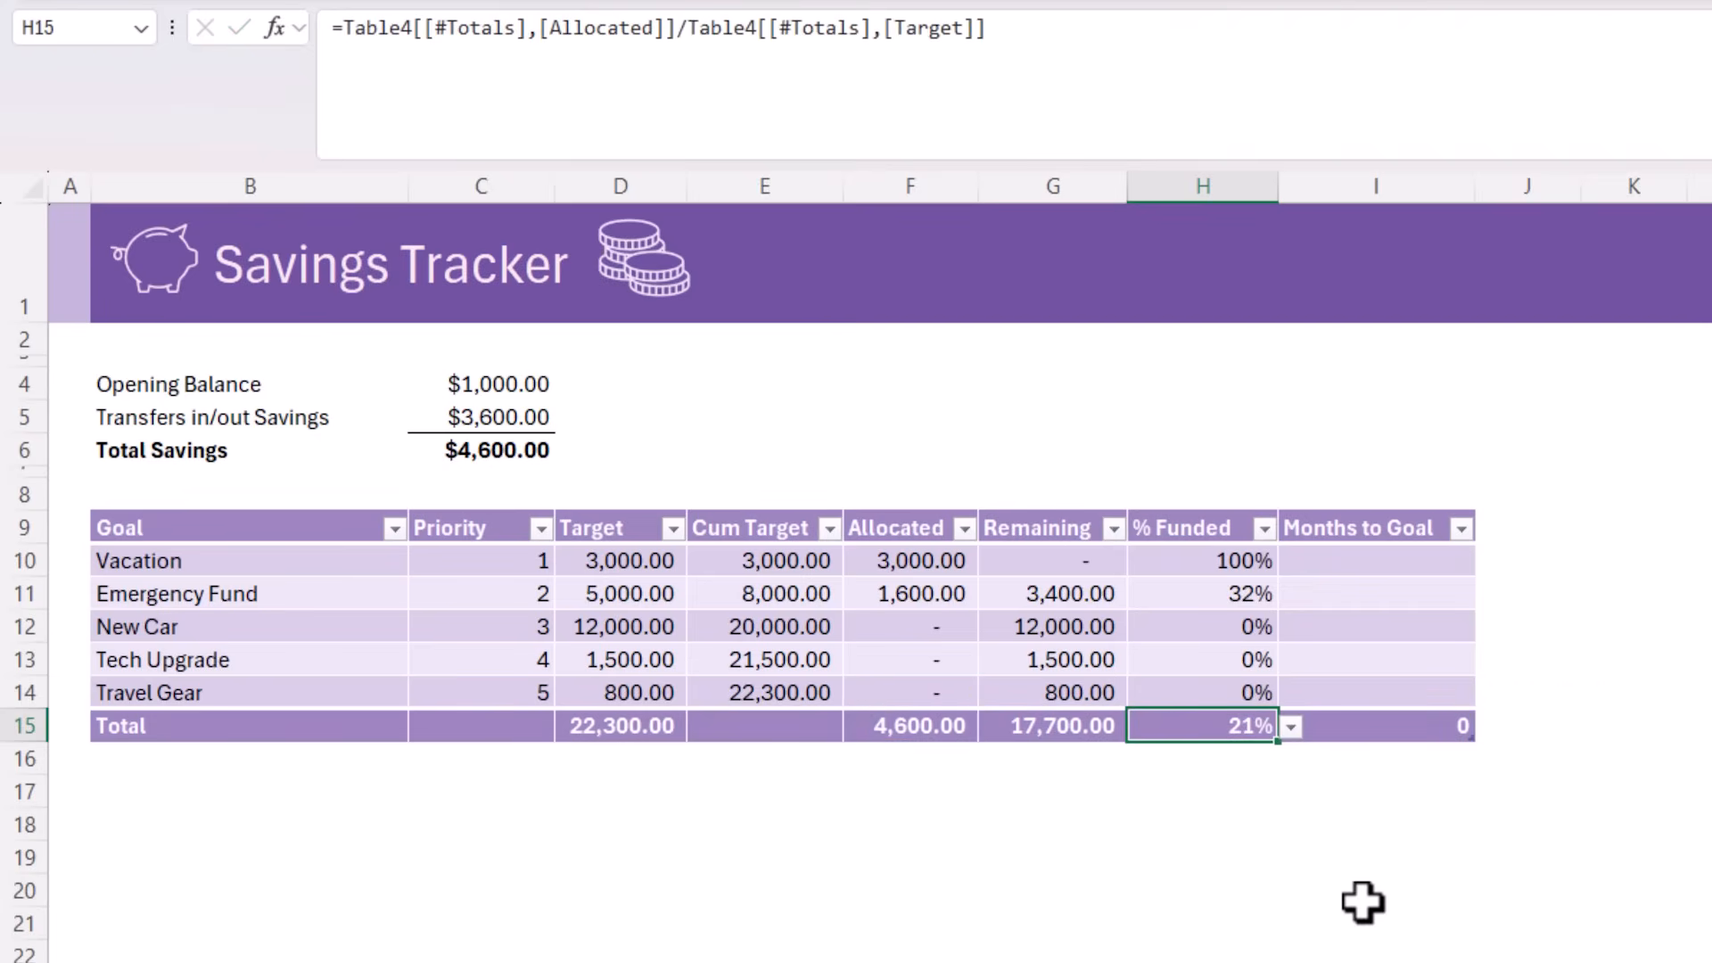
Select the Vacation row's Months to Goal cell, I10, for a formula
left_click(1426, 570)
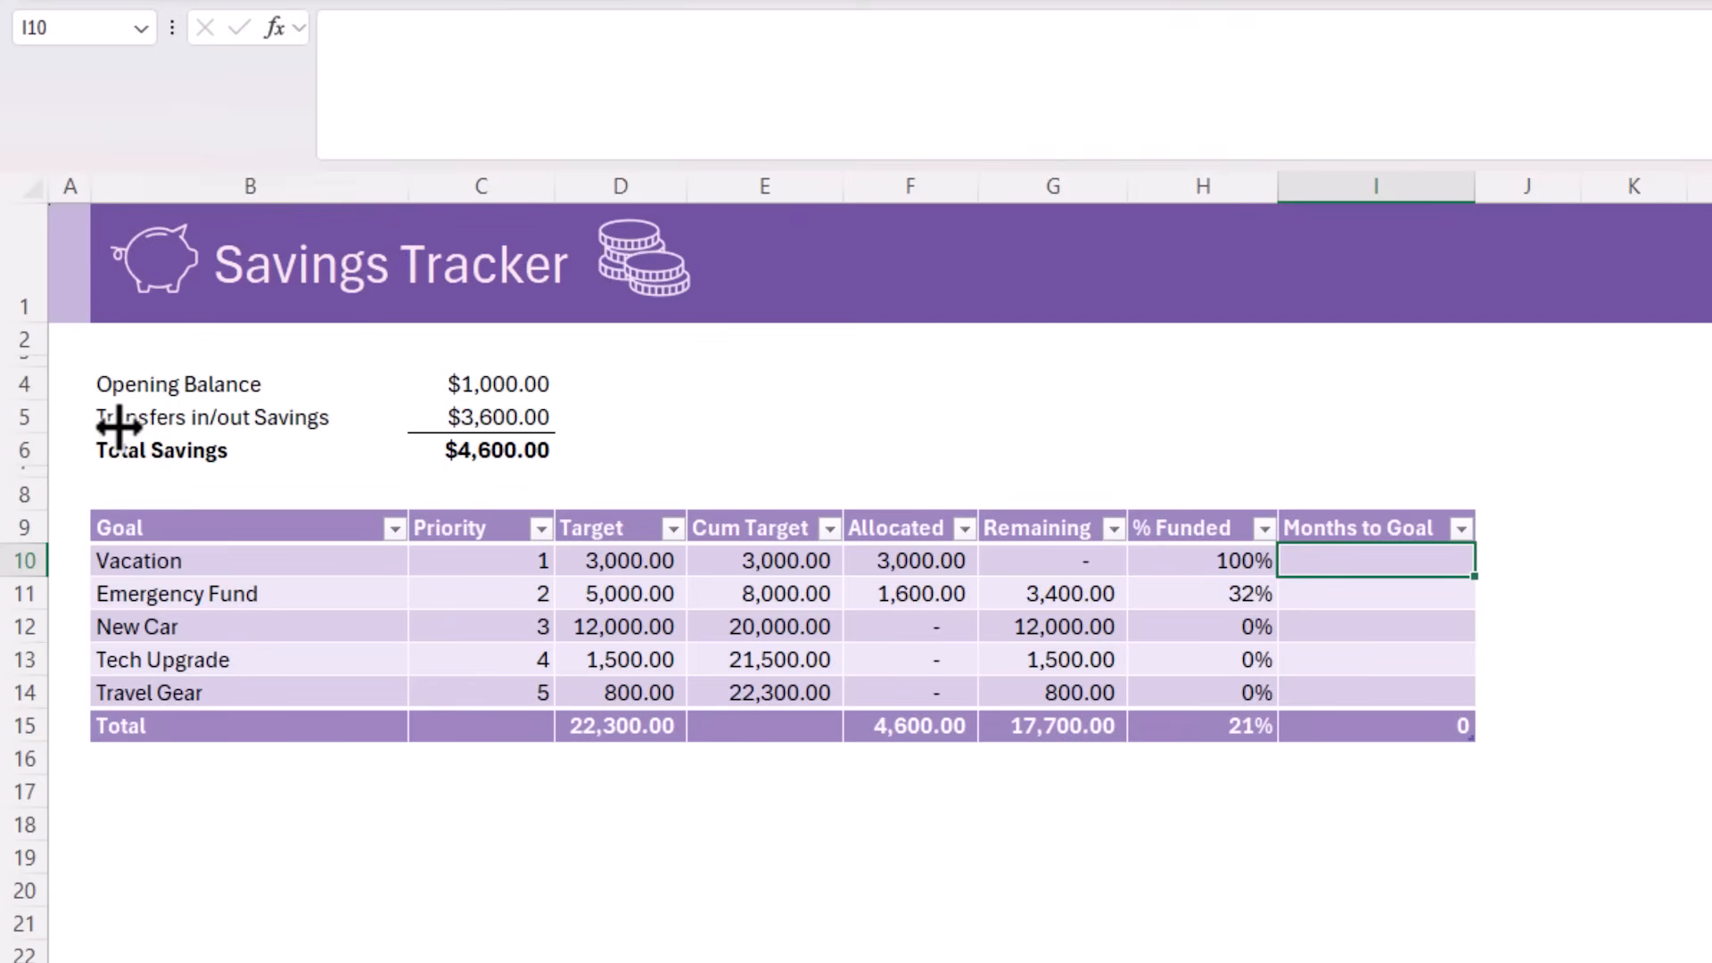
Label cell E6 "Target Saved/Month" and enter 400 as its value in G6
left_click(730, 444)
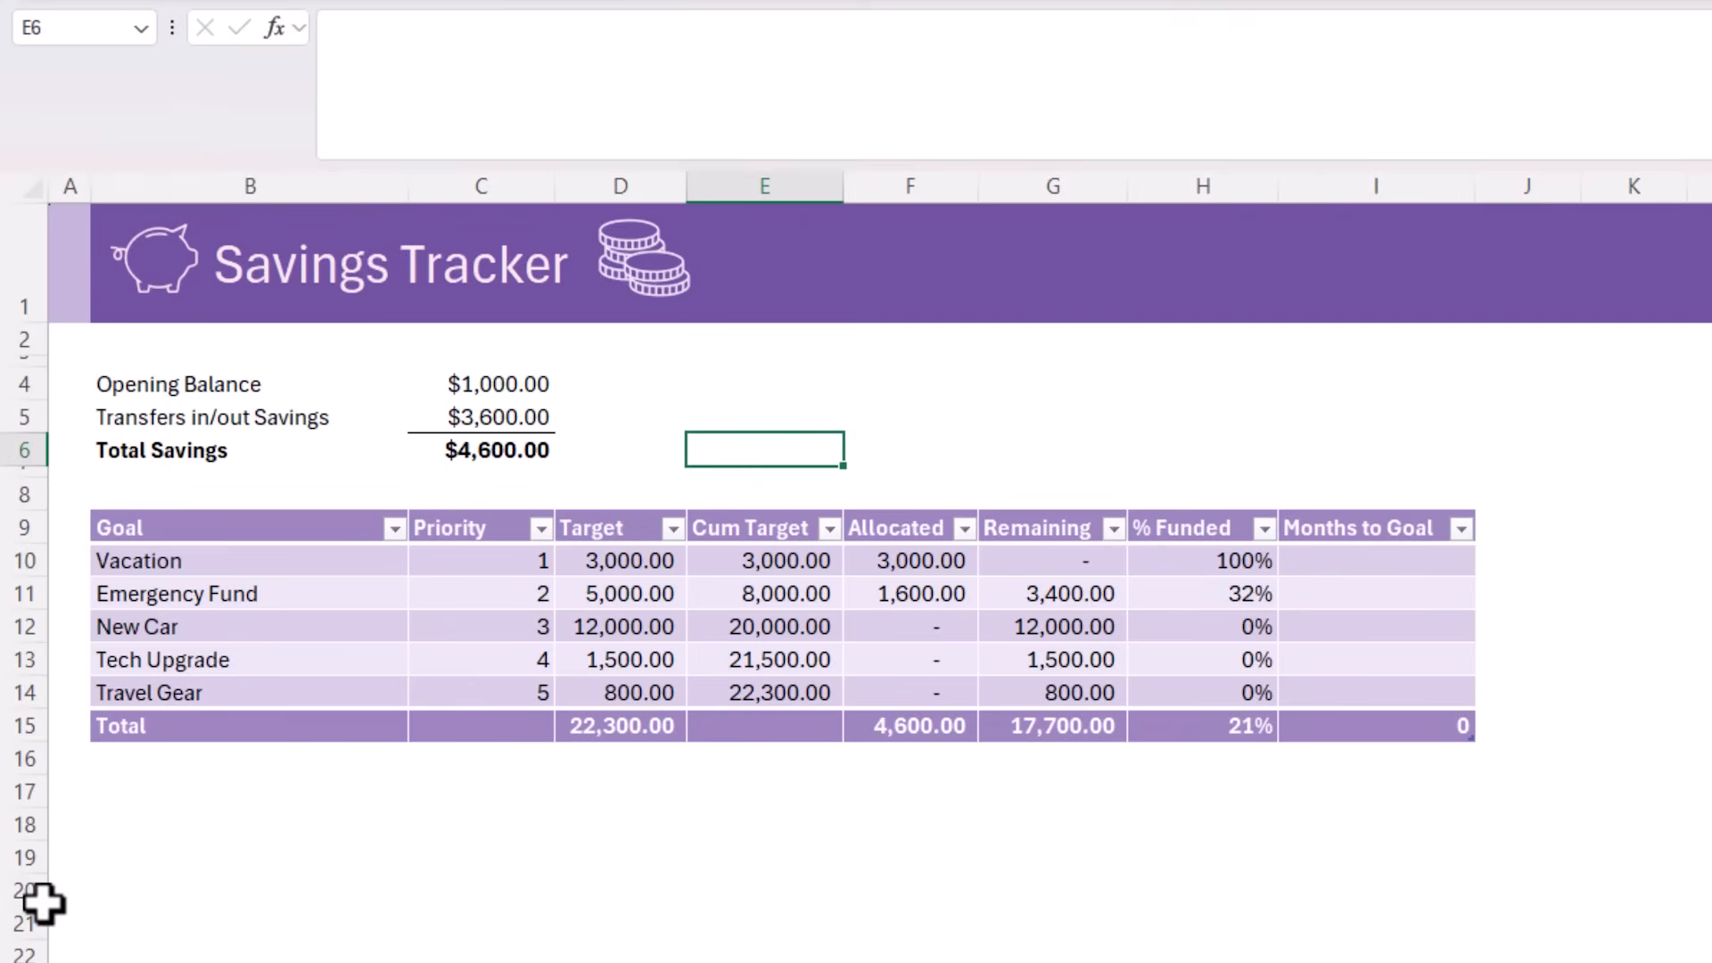
type("Target Saved/Month")
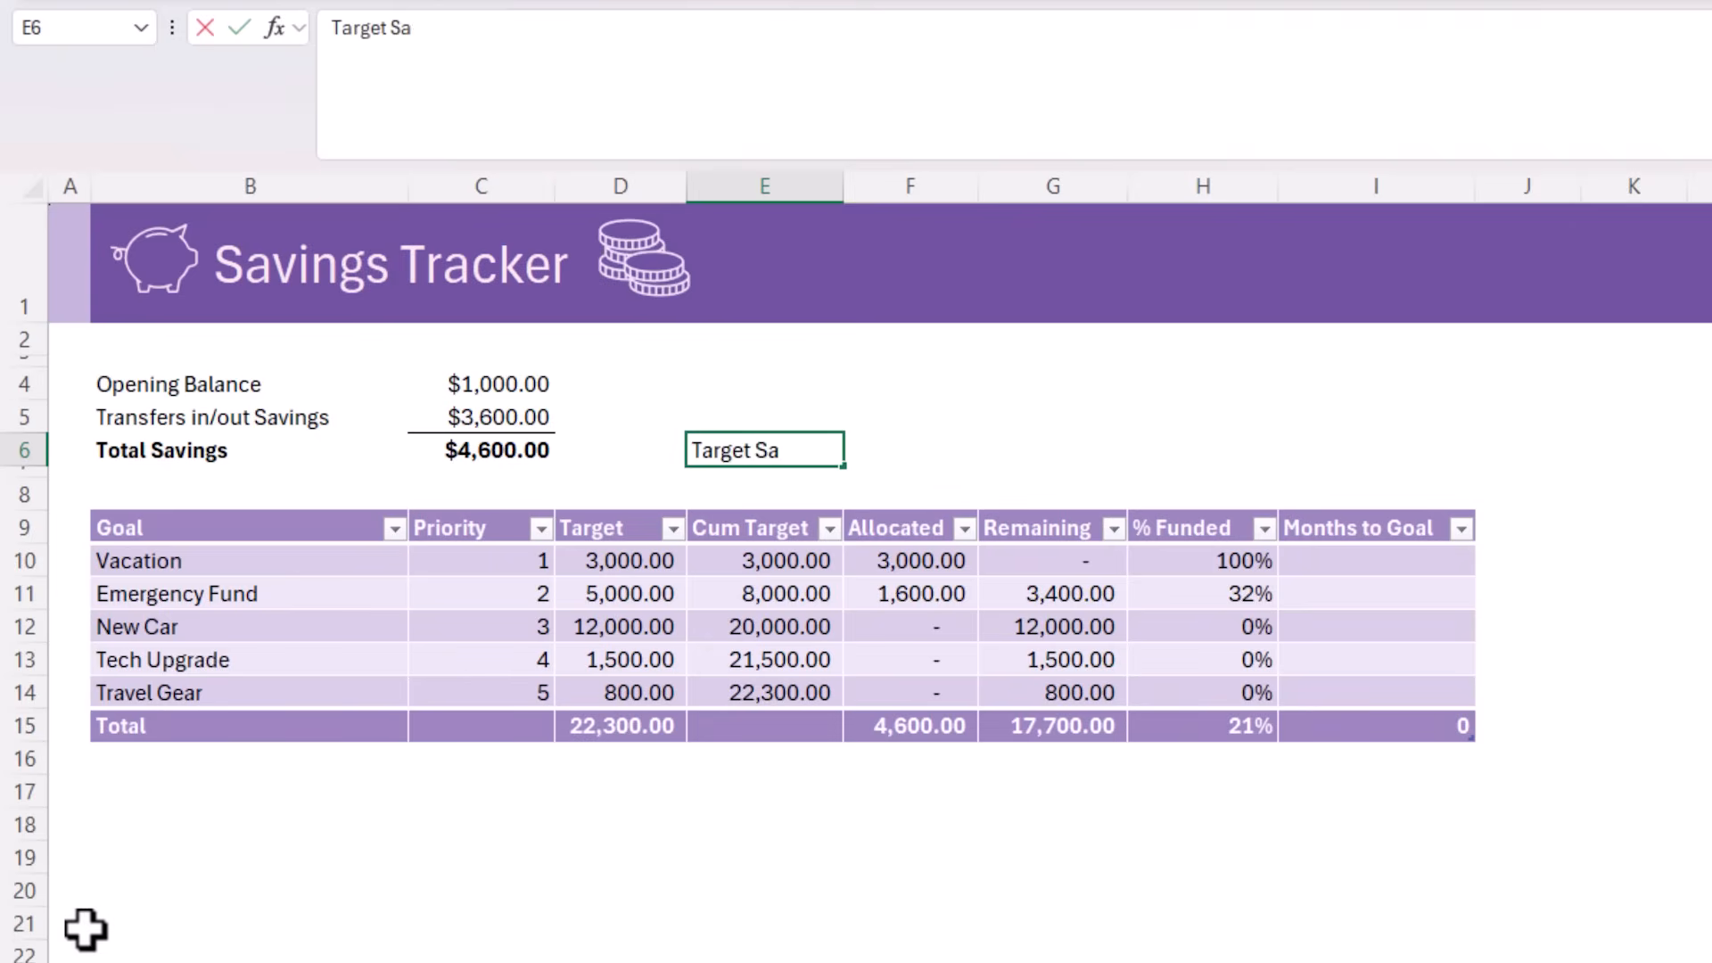
key("Tab")
key("Tab")
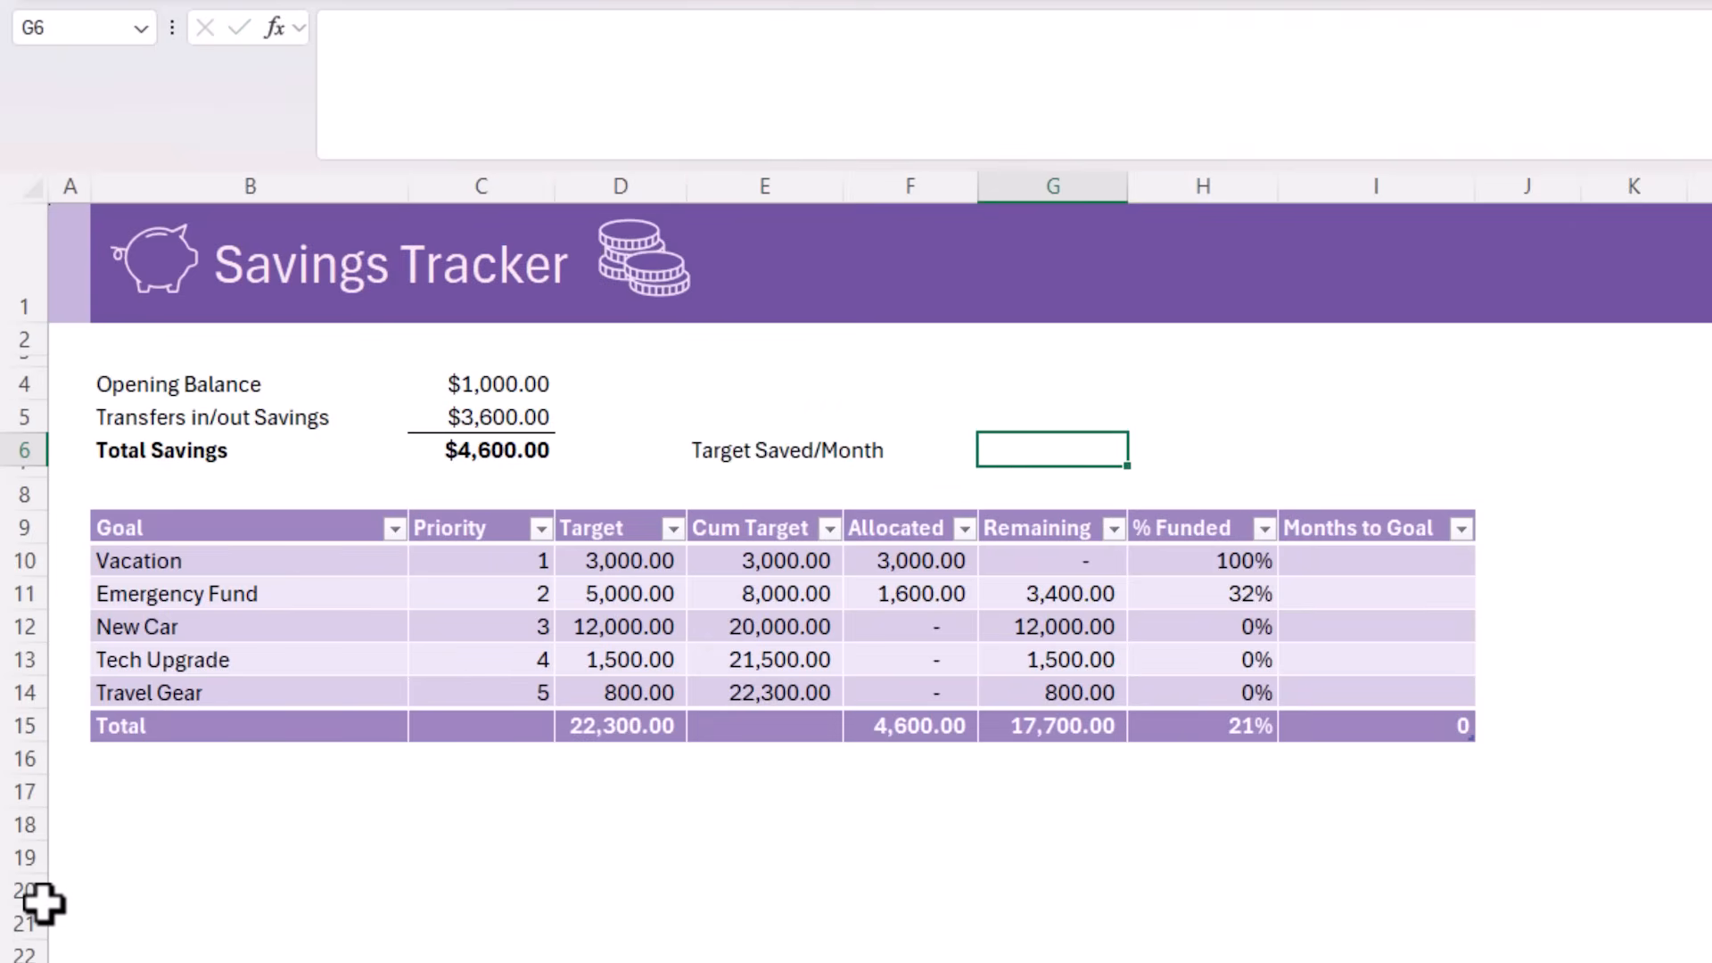
type("400")
key("Up")
Define the name TargetSavedMonthly for the monthly savings amount in G6
key("Down")
left_click(93, 27)
type("T")
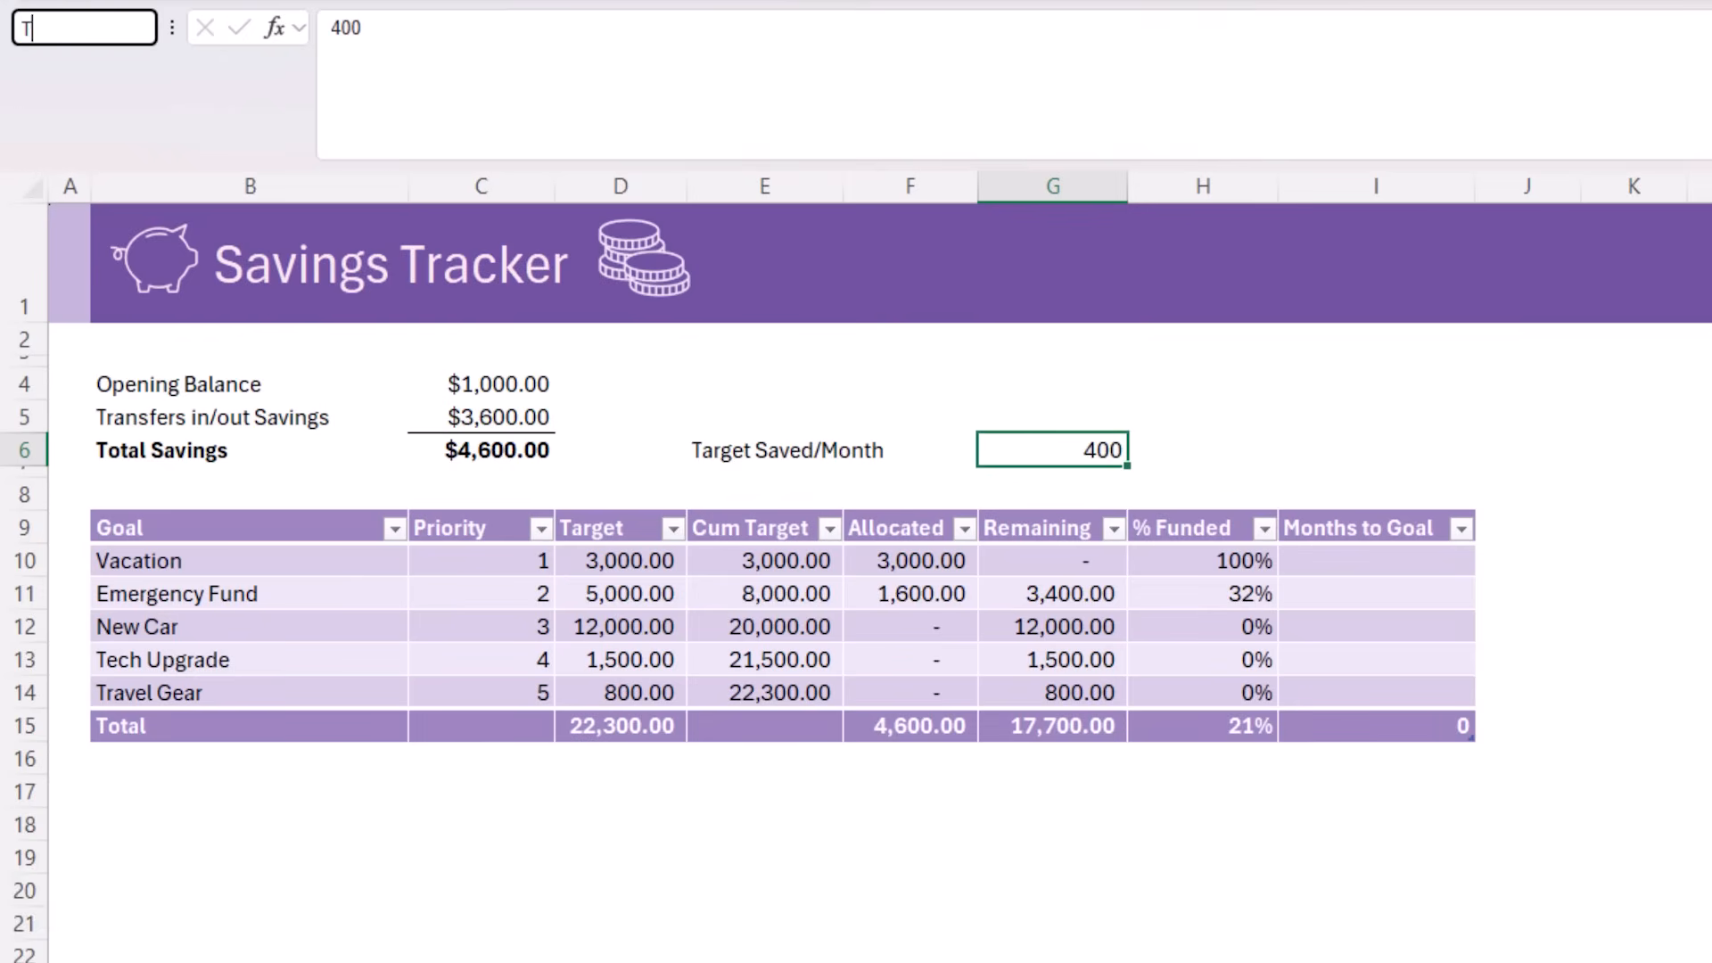
type("argetSavedMont")
type("h")
key("Return")
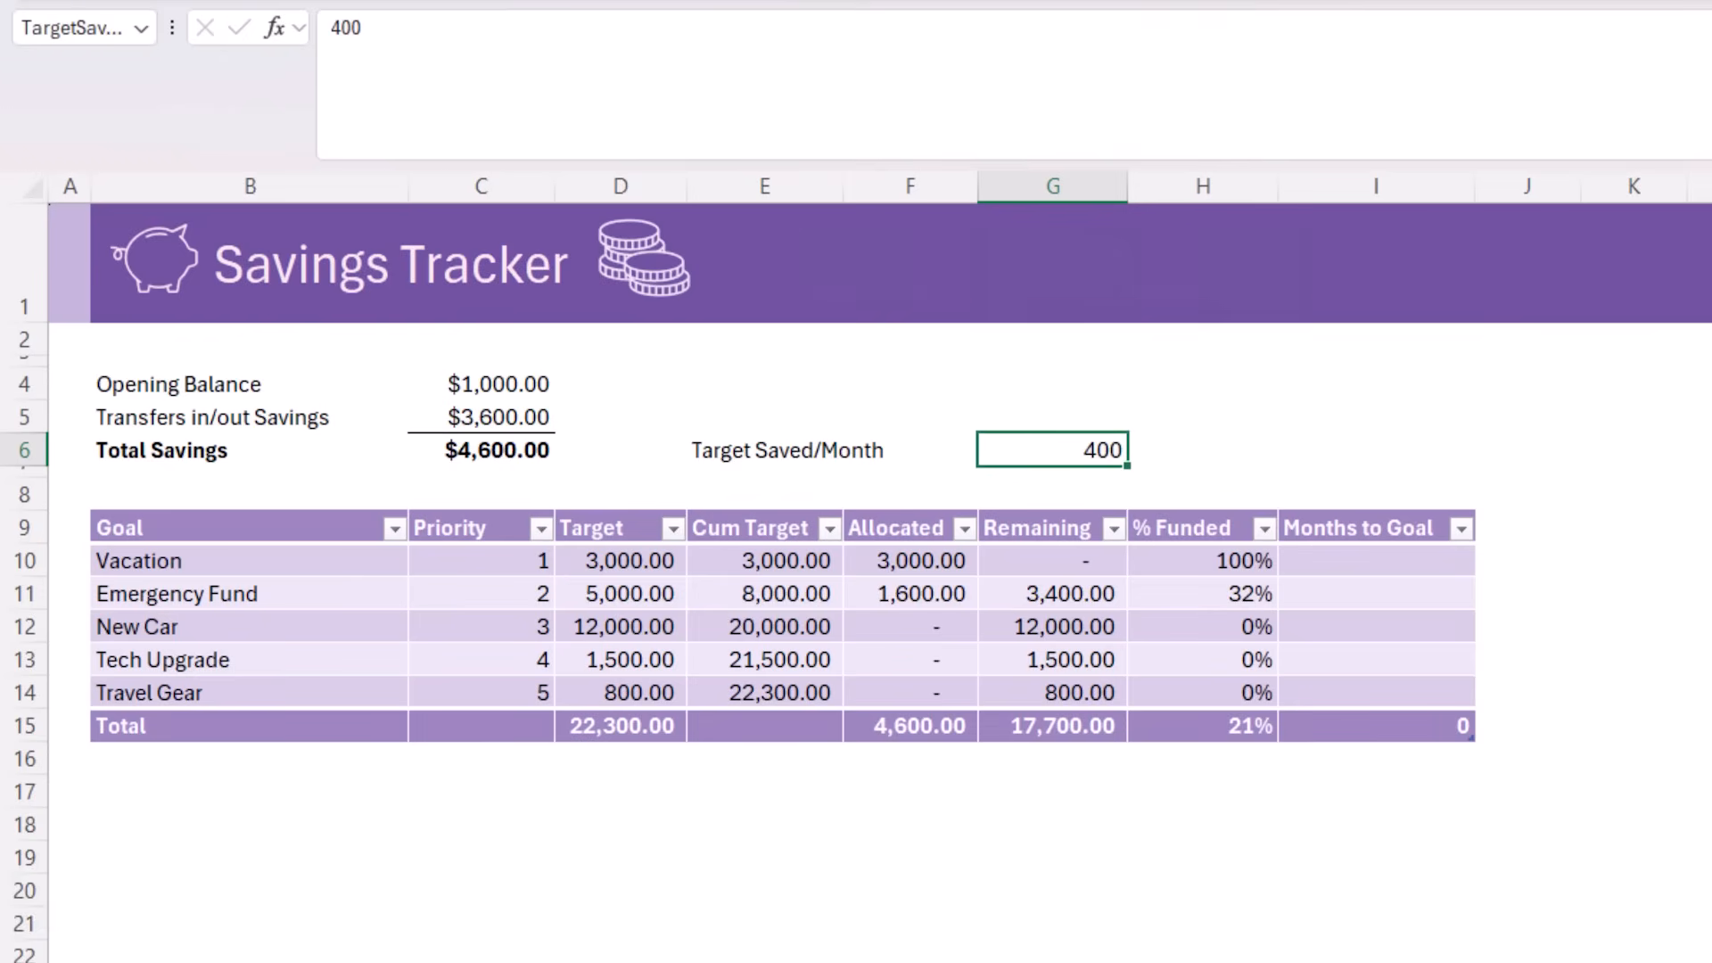
Start an IF formula in the Vacation row's Months to Goal cell that returns an empty string when TargetSavedMonthly is <=0
key("ctrl+shift+u")
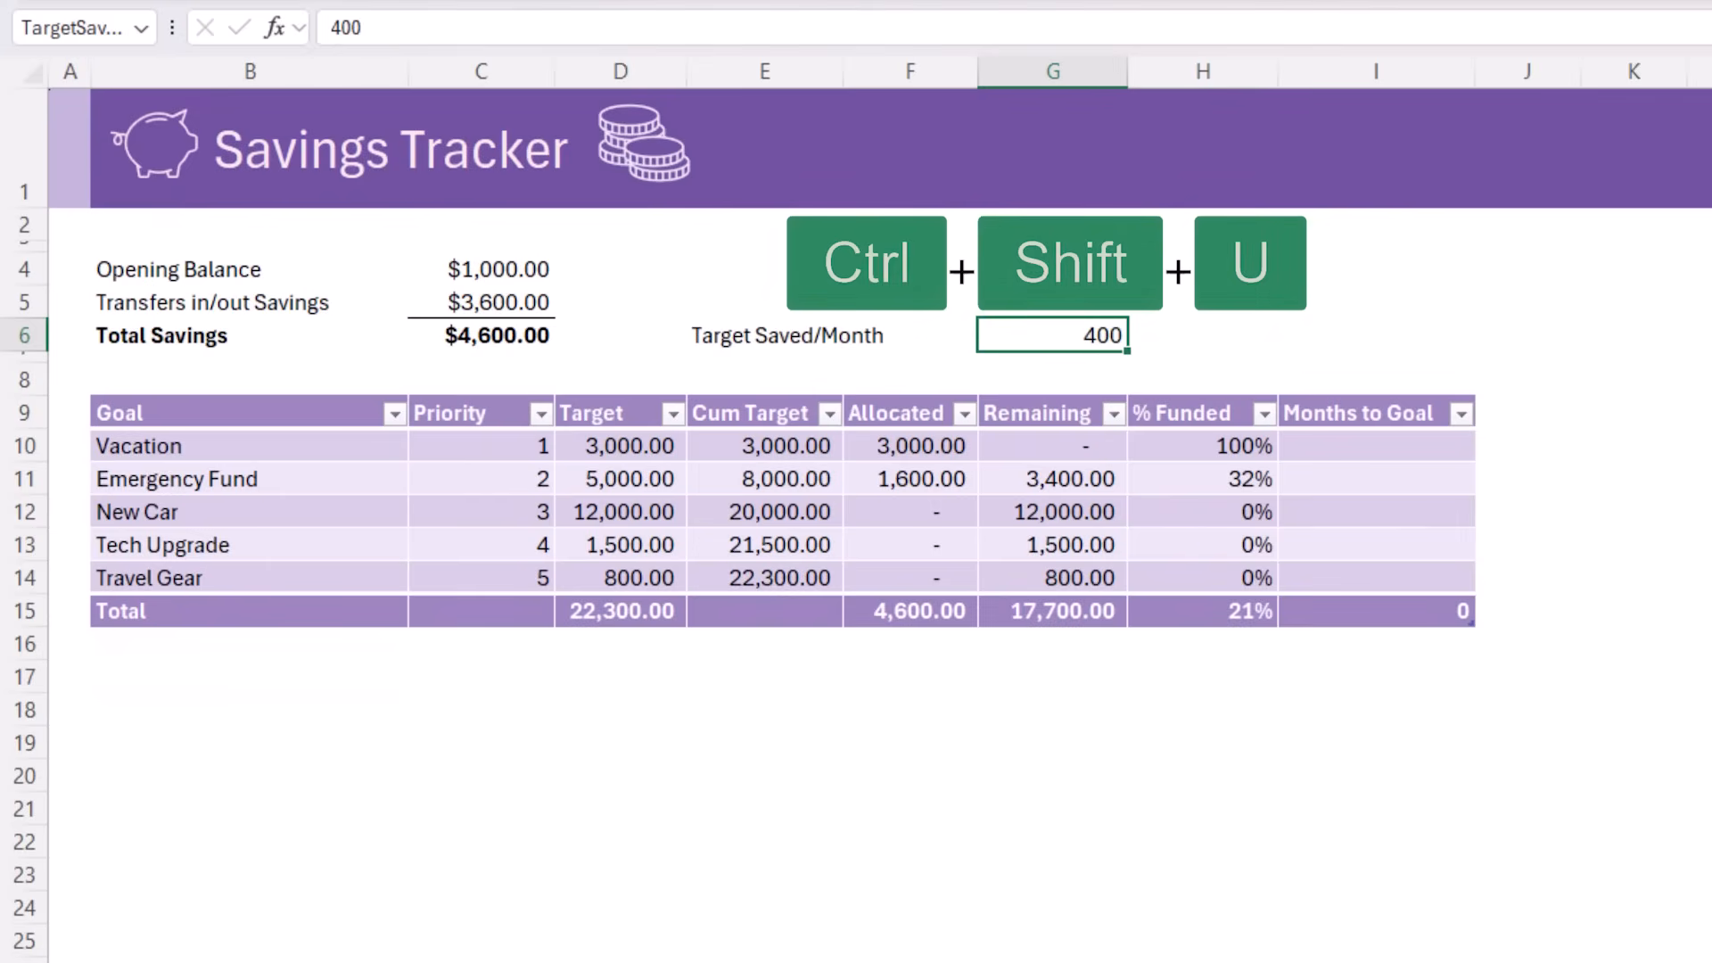
left_click(1425, 437)
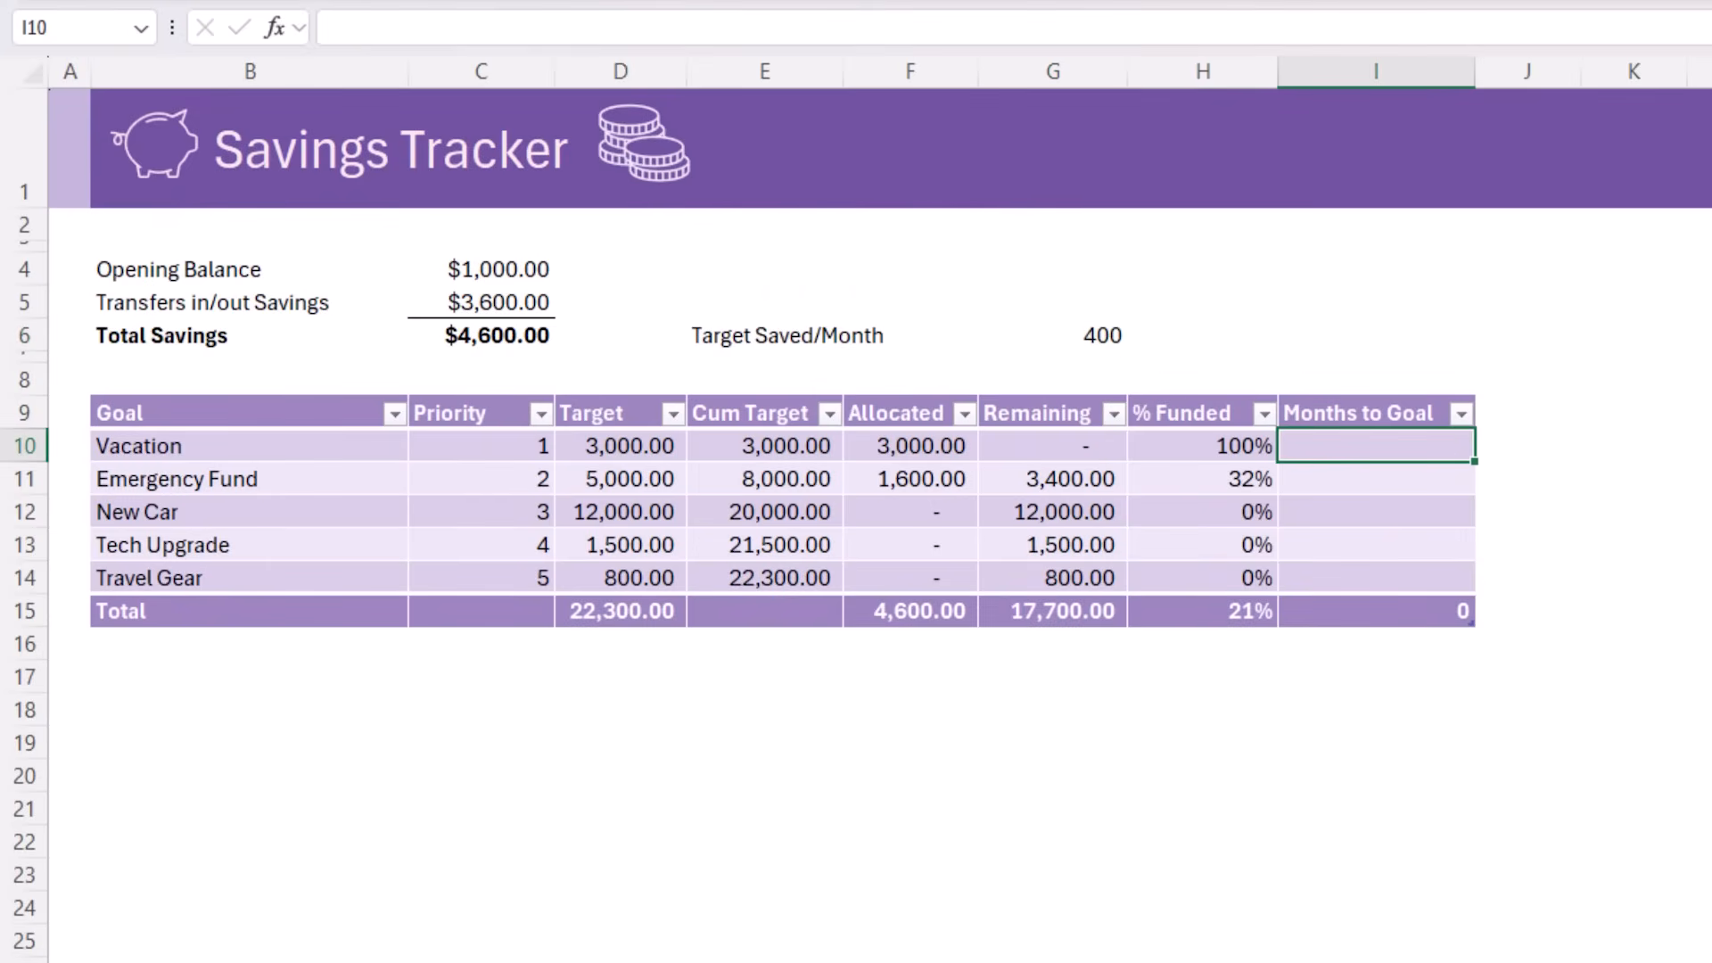
type("=IF(")
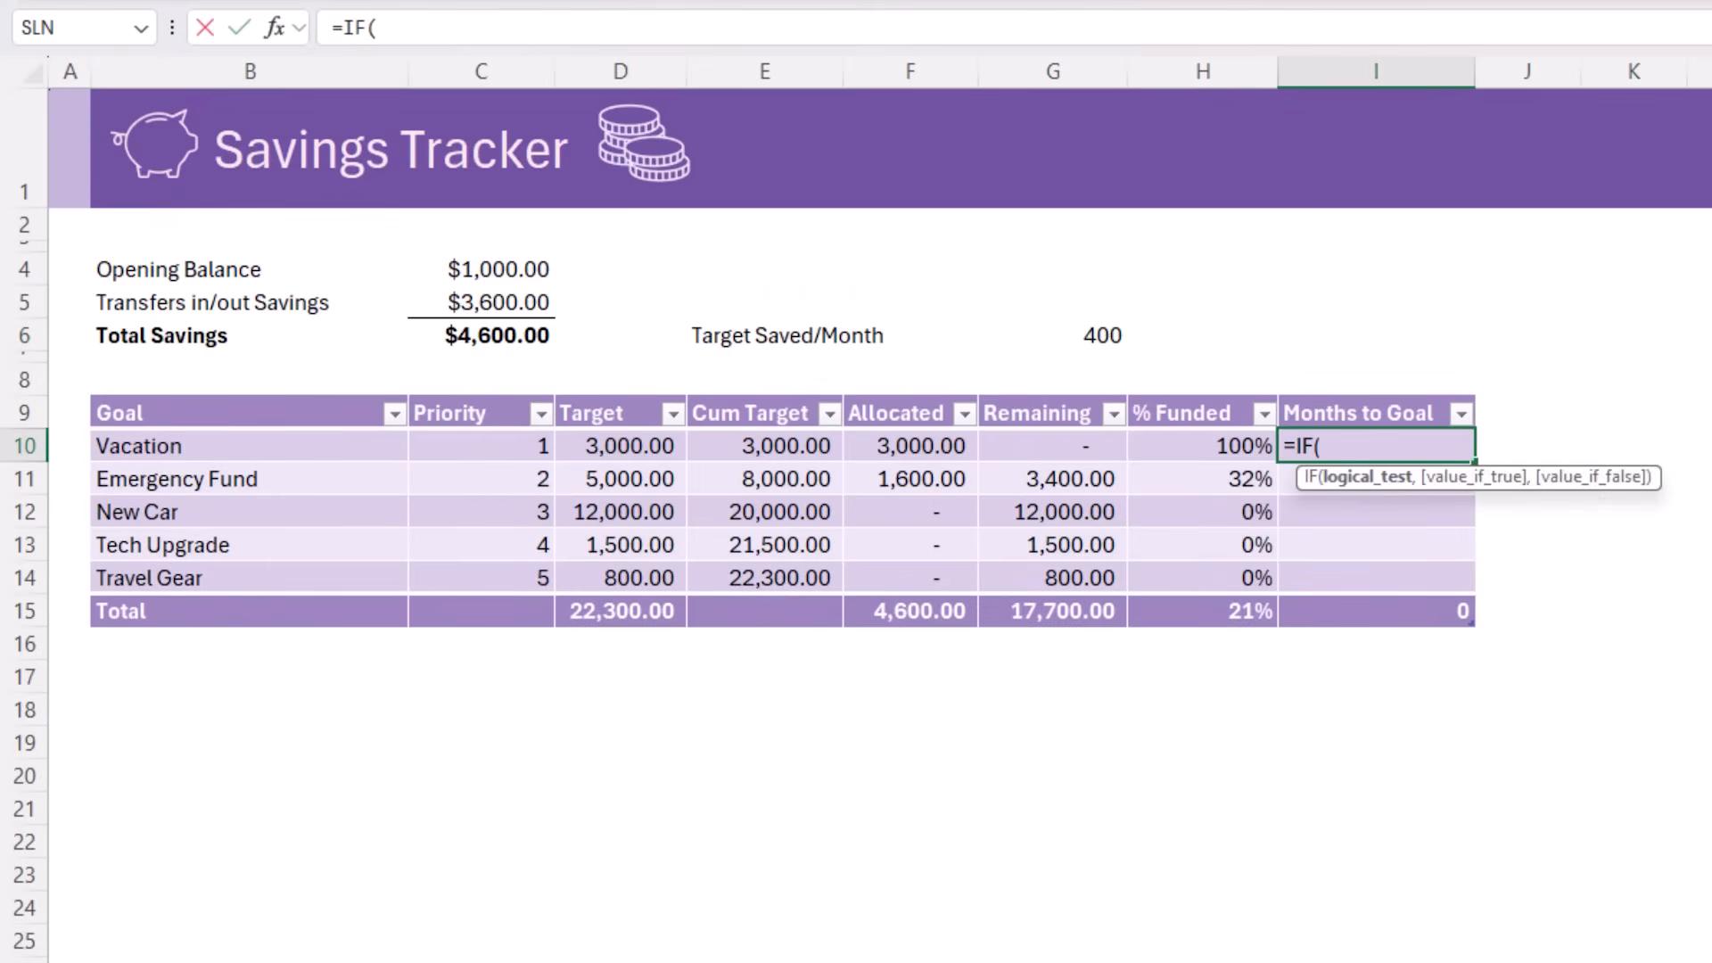
type("ta")
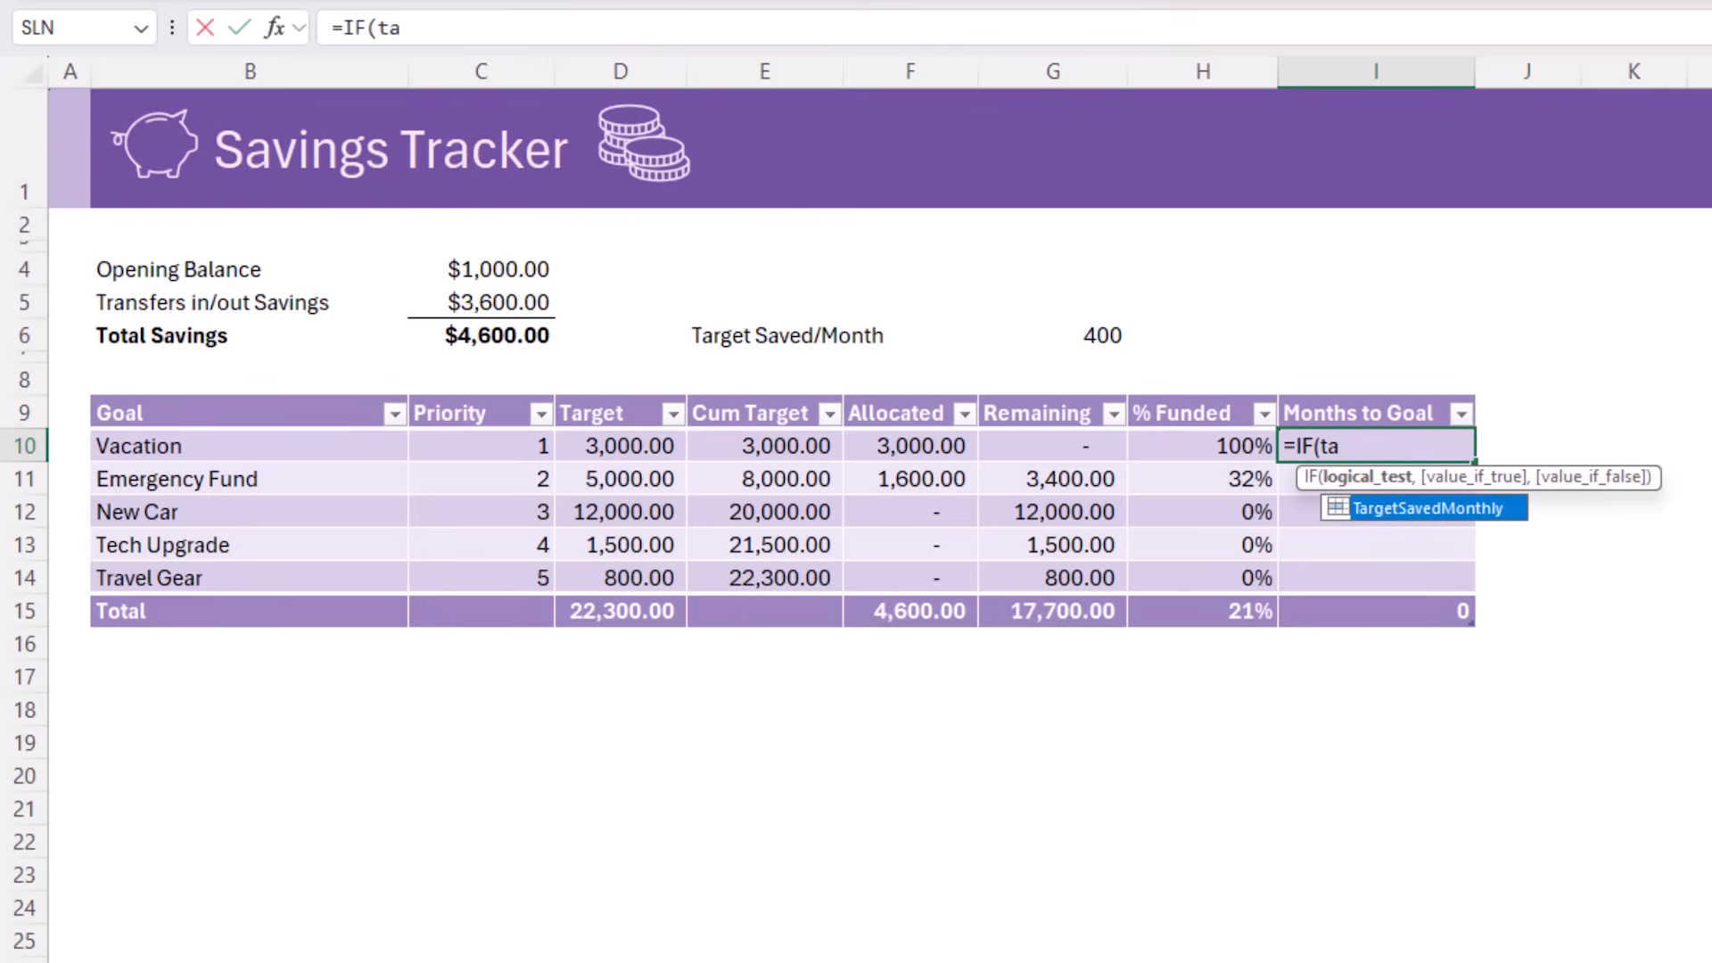
type("r")
key("Tab")
type("<")
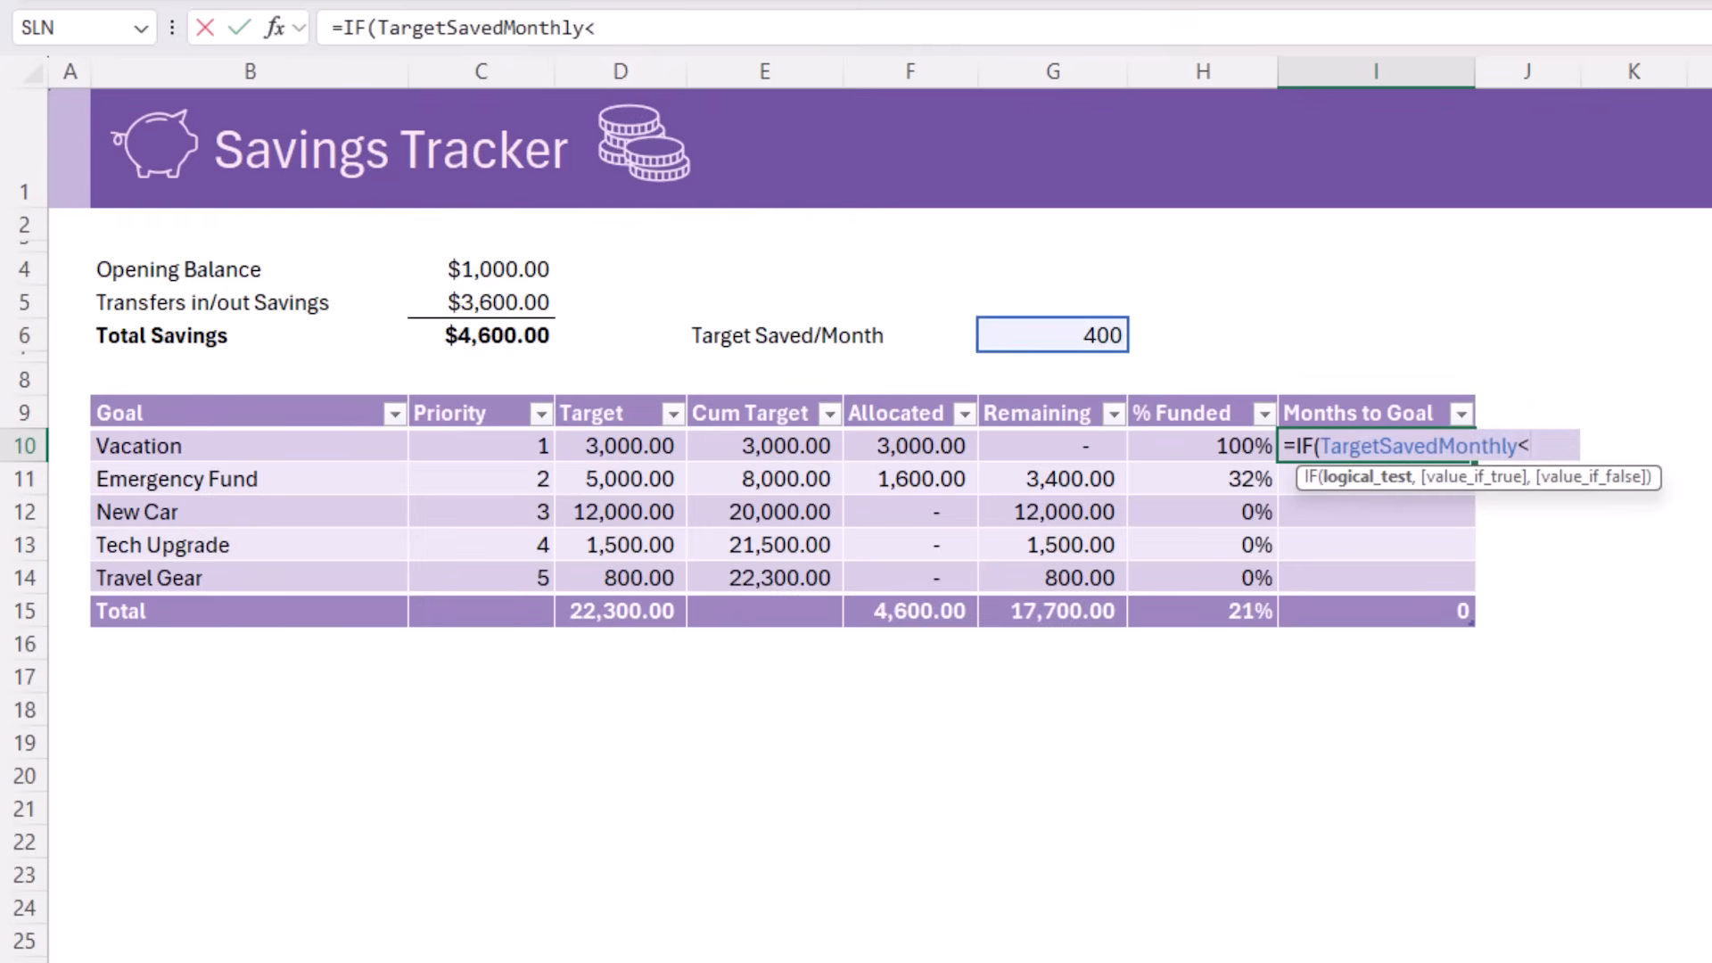
type("=0,")
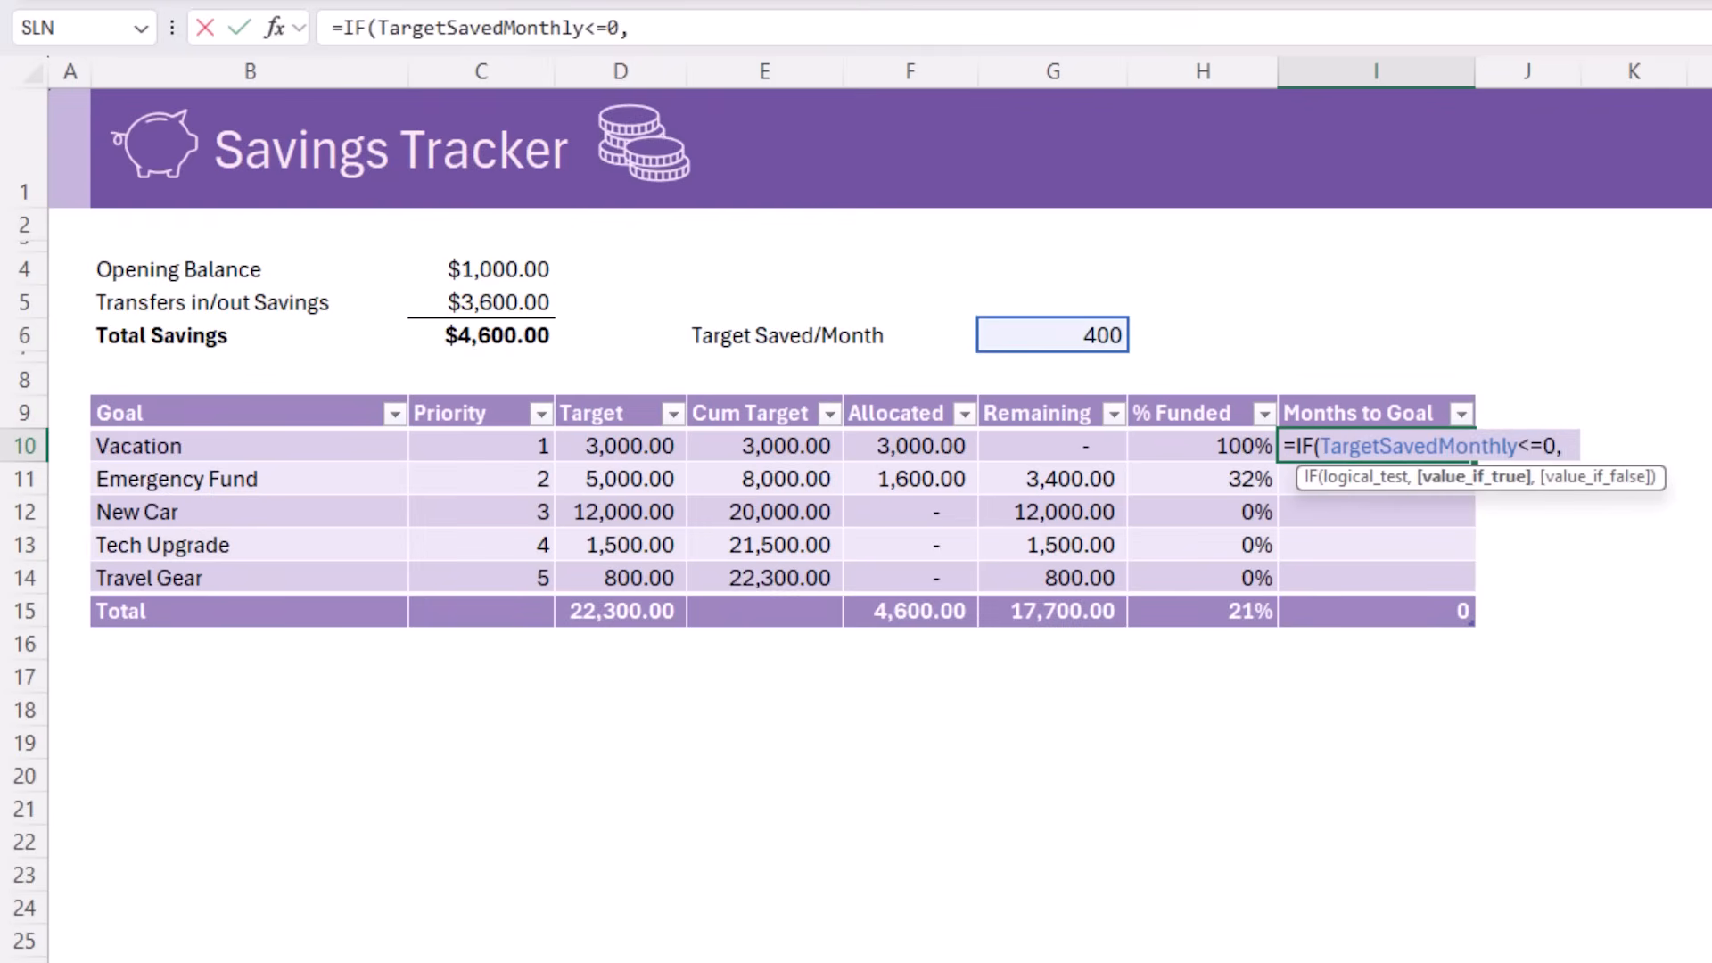
type("\"\"")
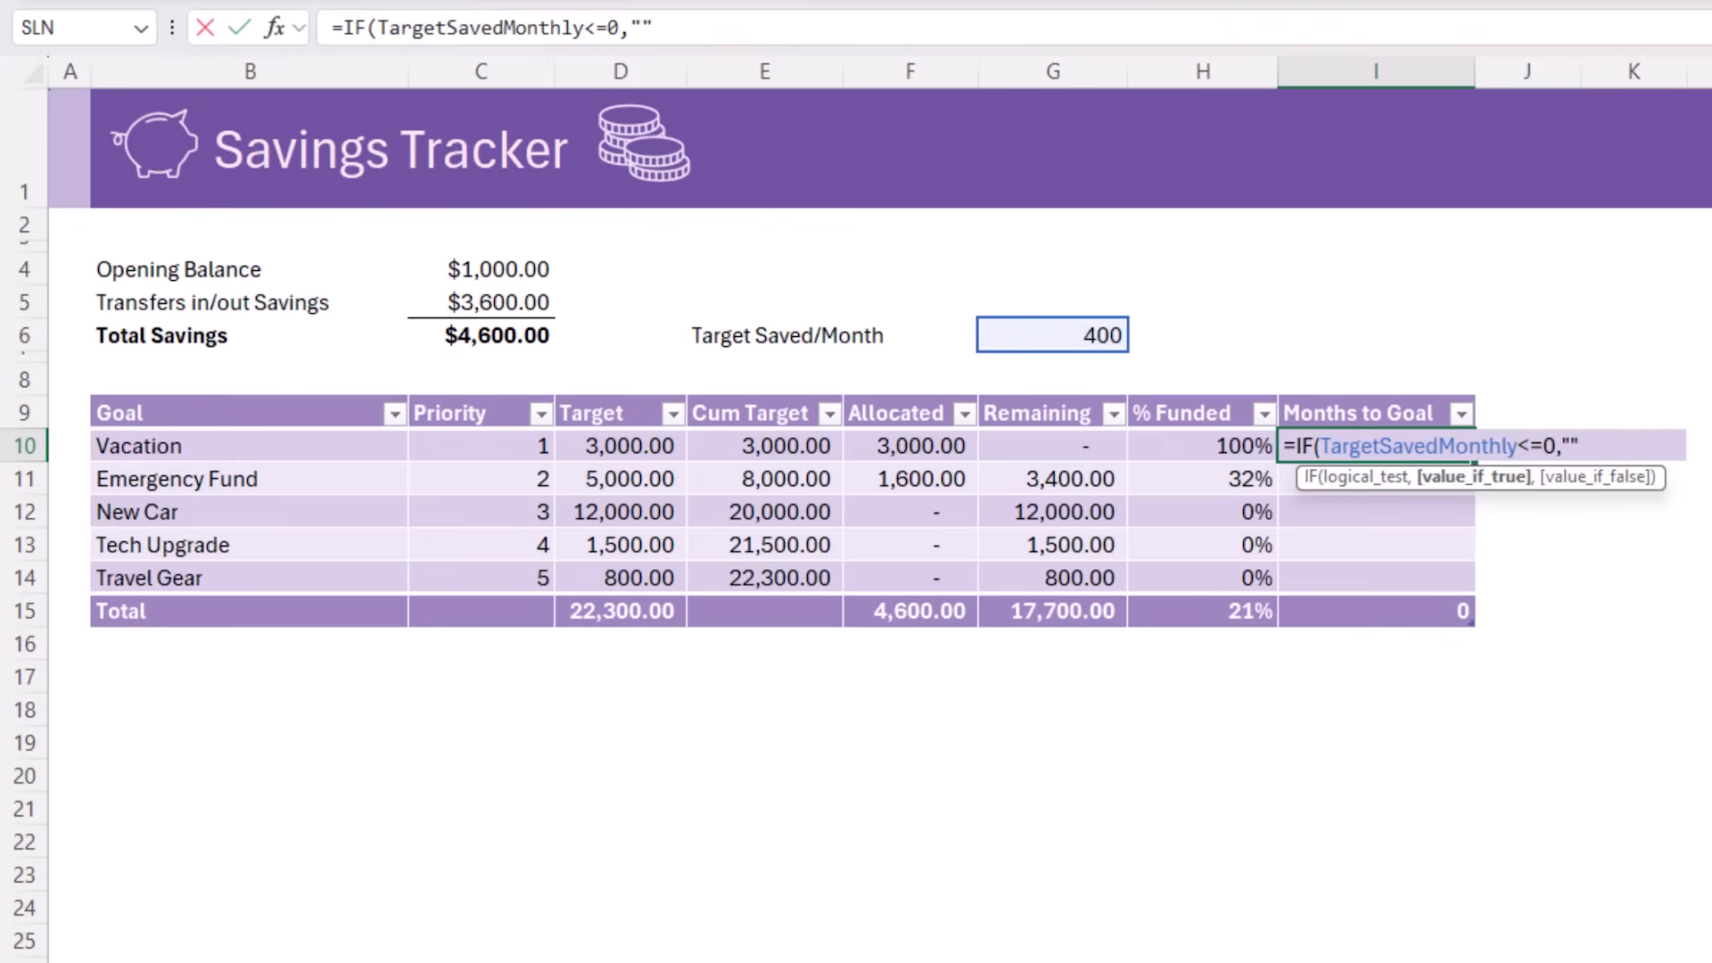
type(",")
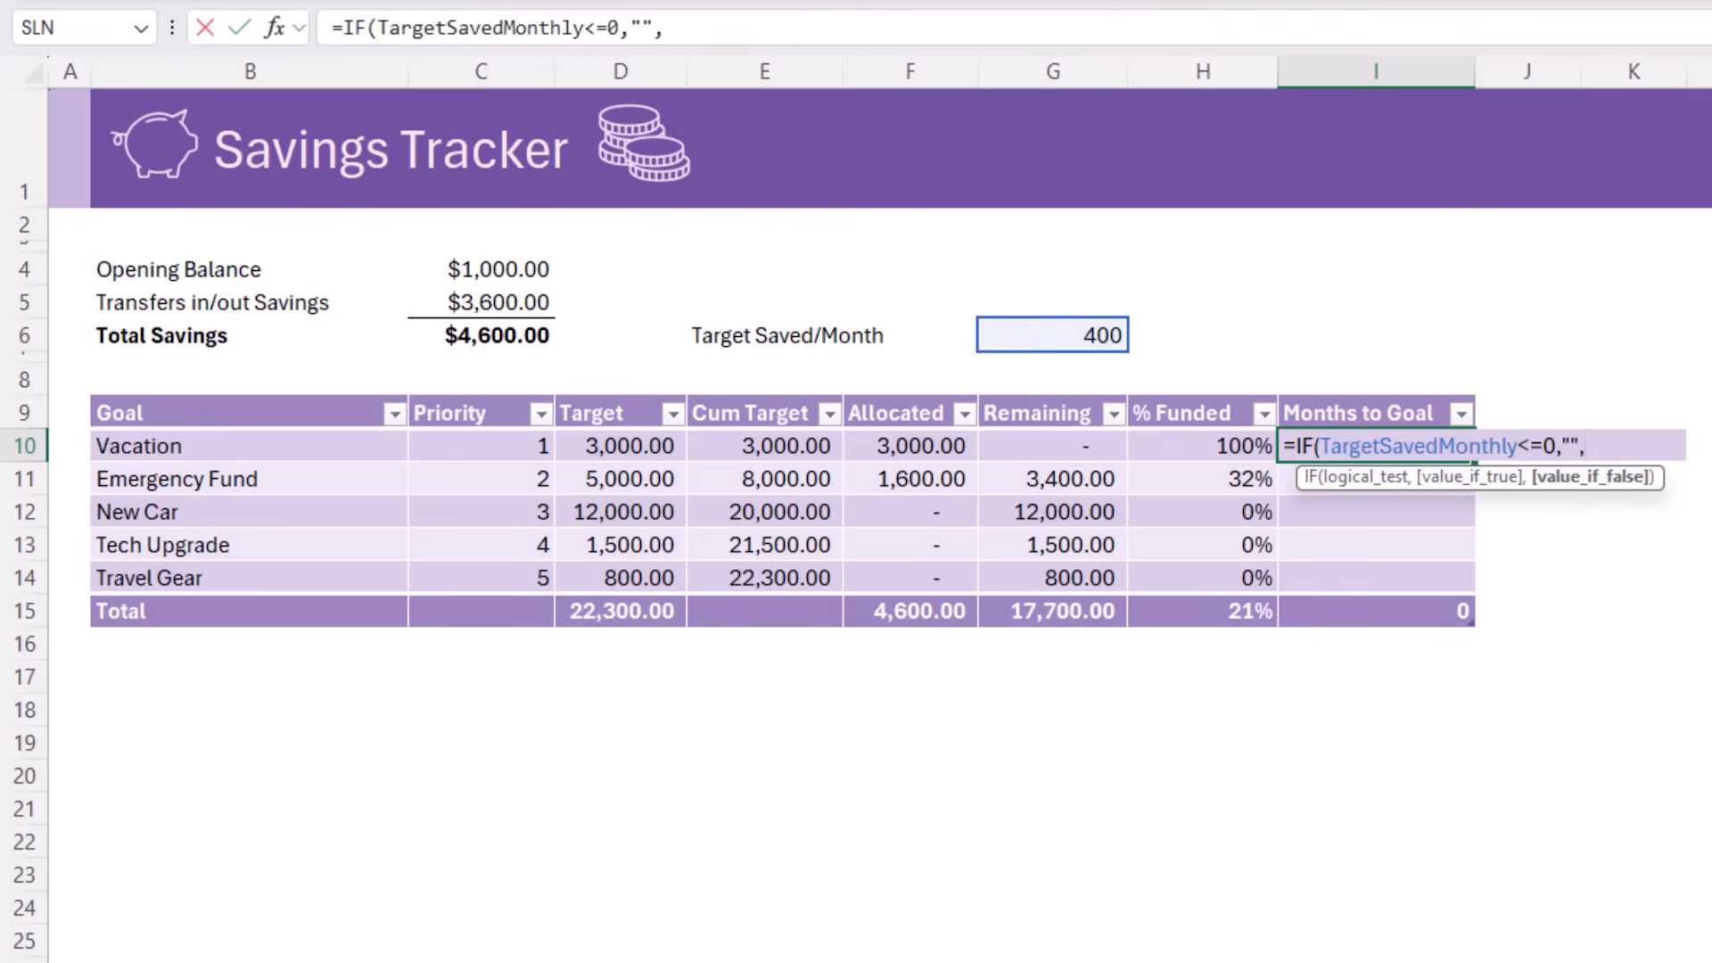
type("ma")
Nest a ROUNDUP inside MAX with a minimum of 0 as the IF formula's value-if-false argument
key("Tab")
type("0")
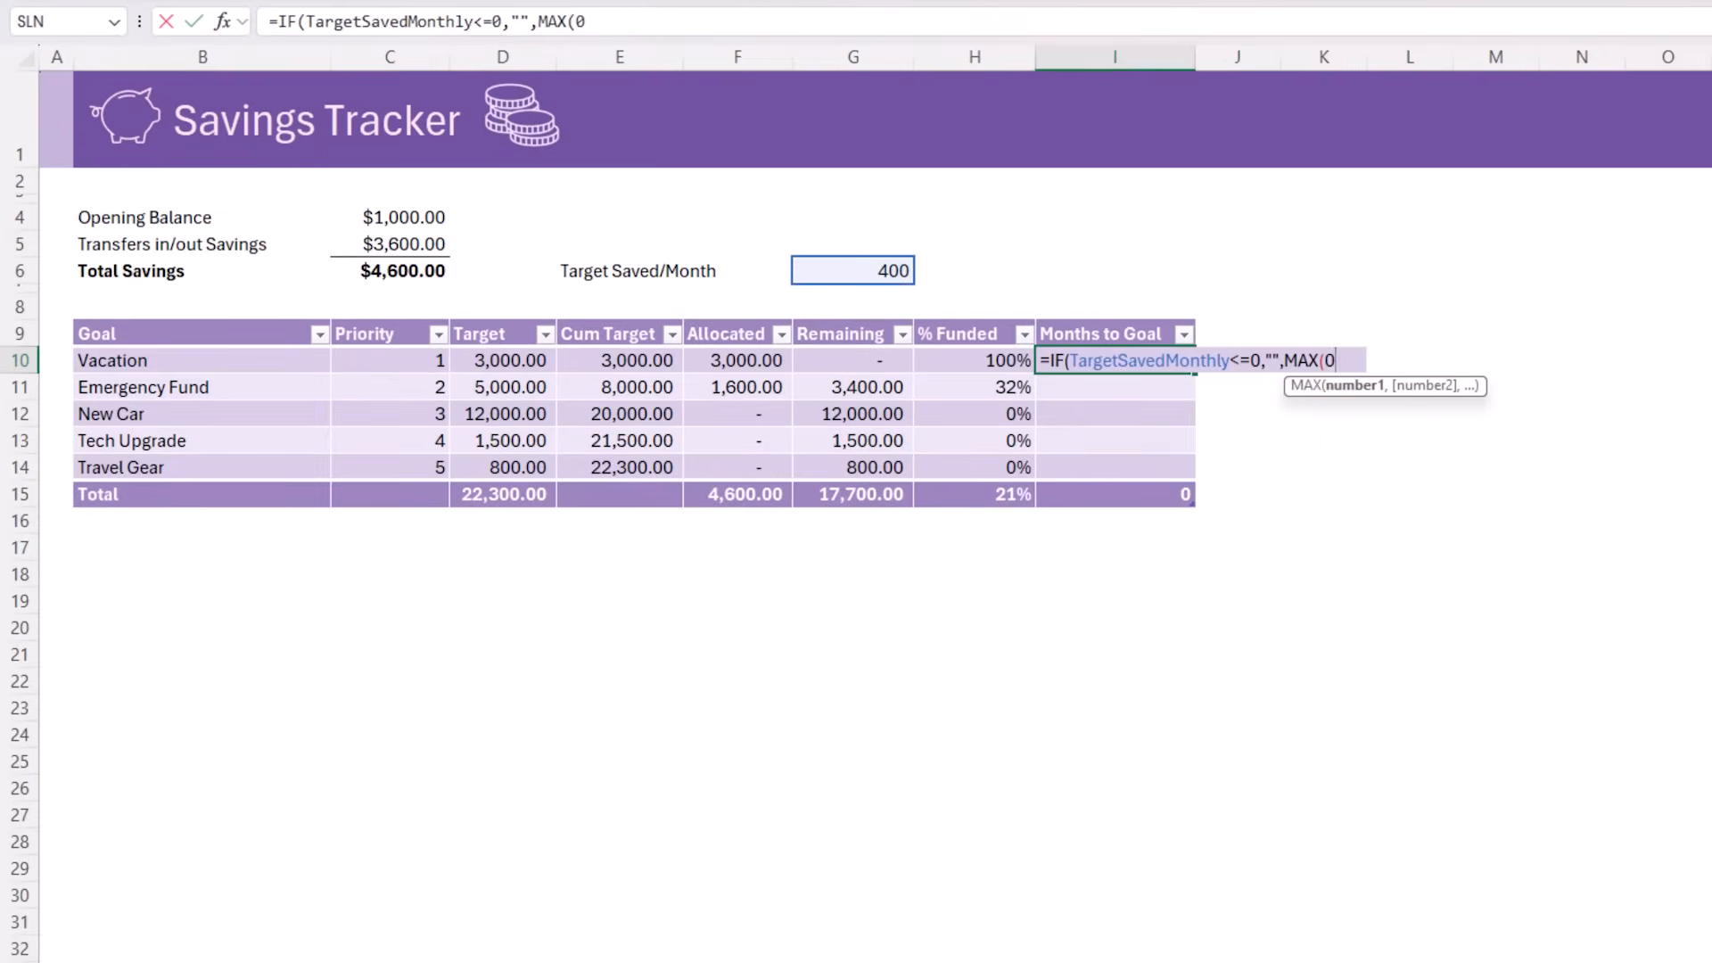
type(", roun")
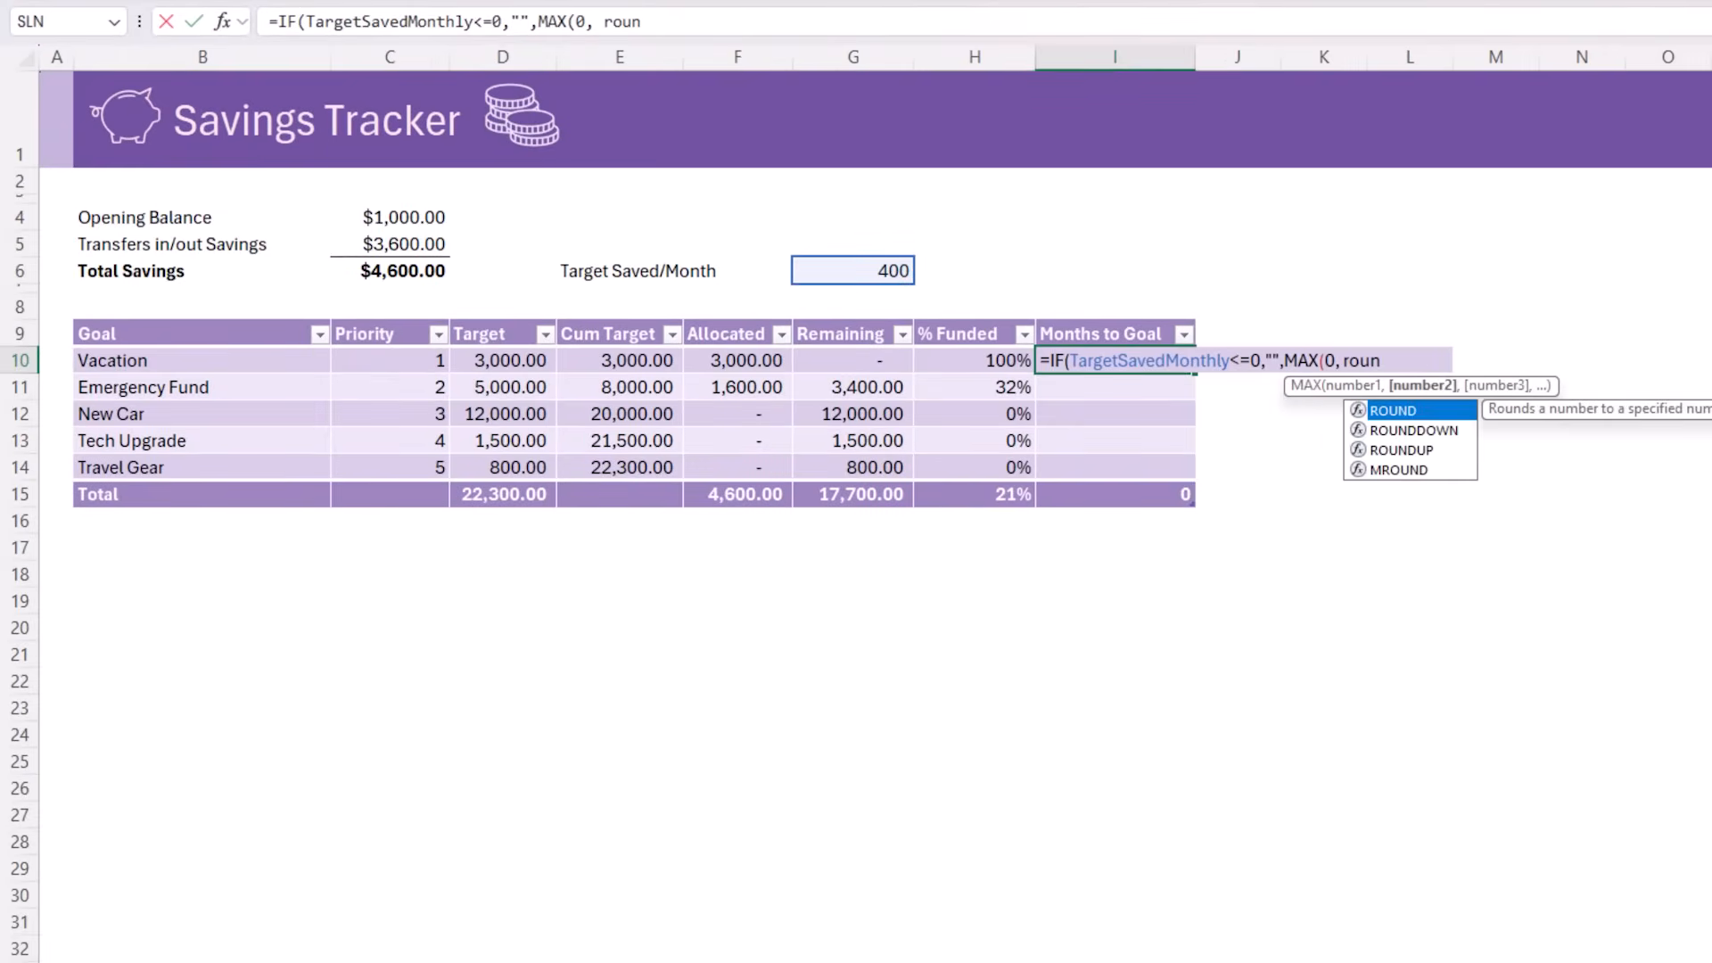
key("Down")
key("Down")
key("Tab")
type("(")
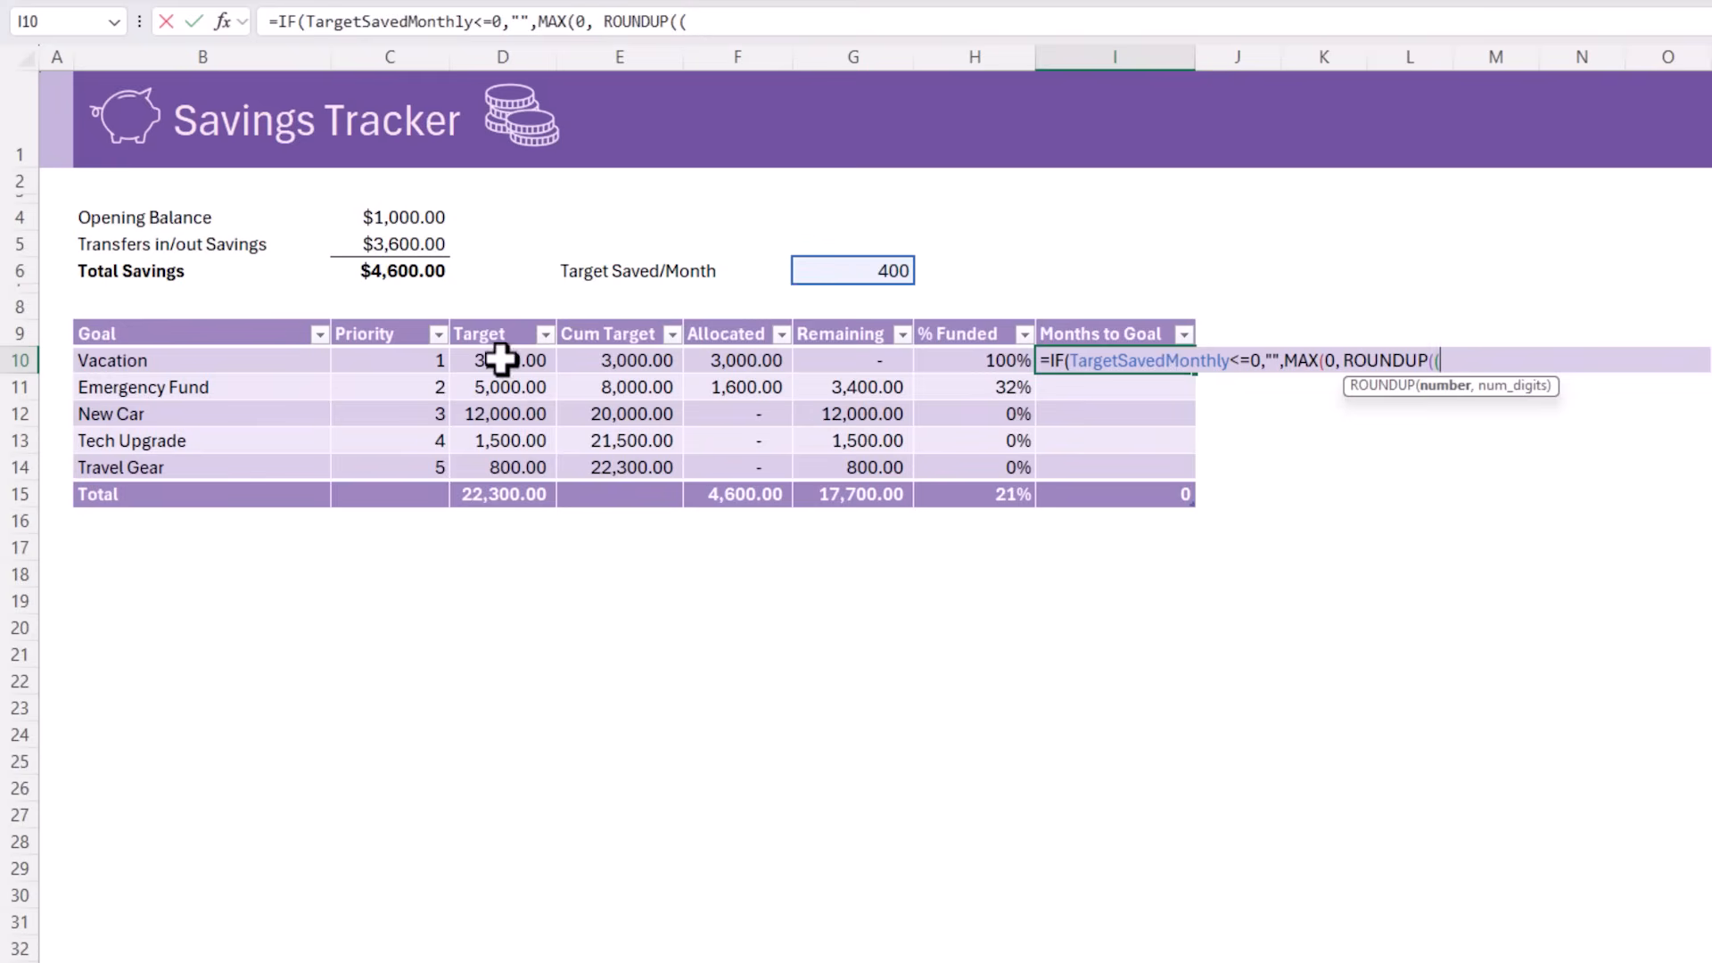
Make the ROUNDUP number the row's Cum Target minus TotalSavings, divided by TargetSavedMonthly
left_click(604, 361)
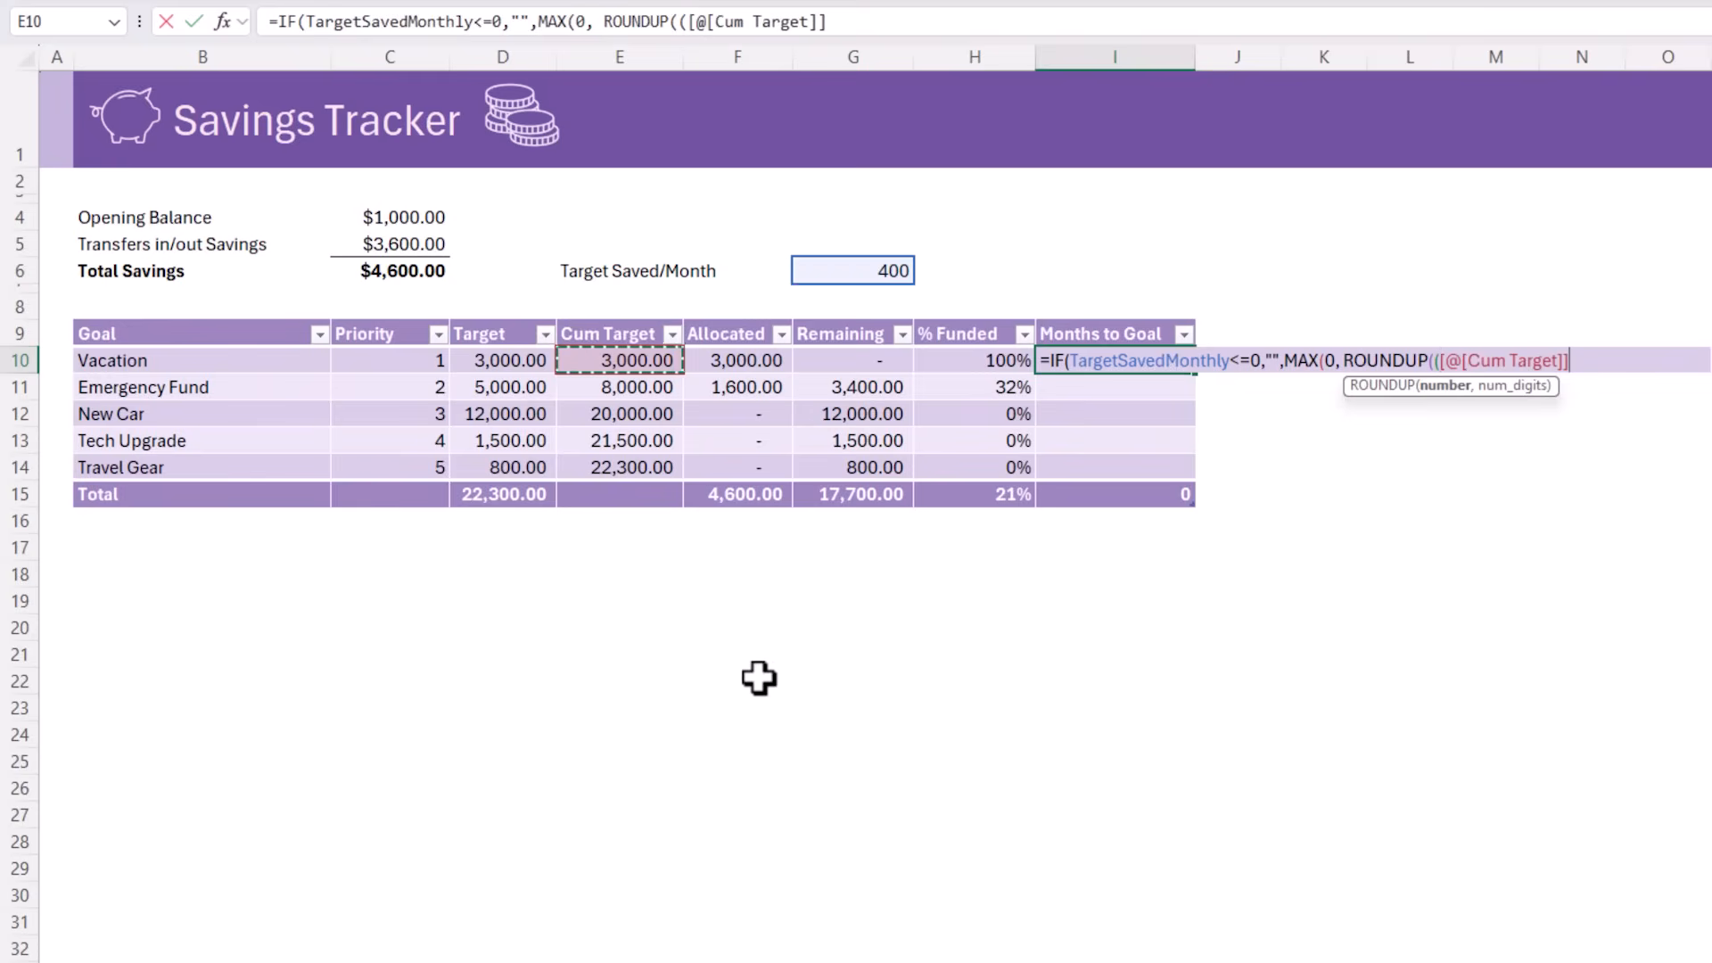
type("-tot")
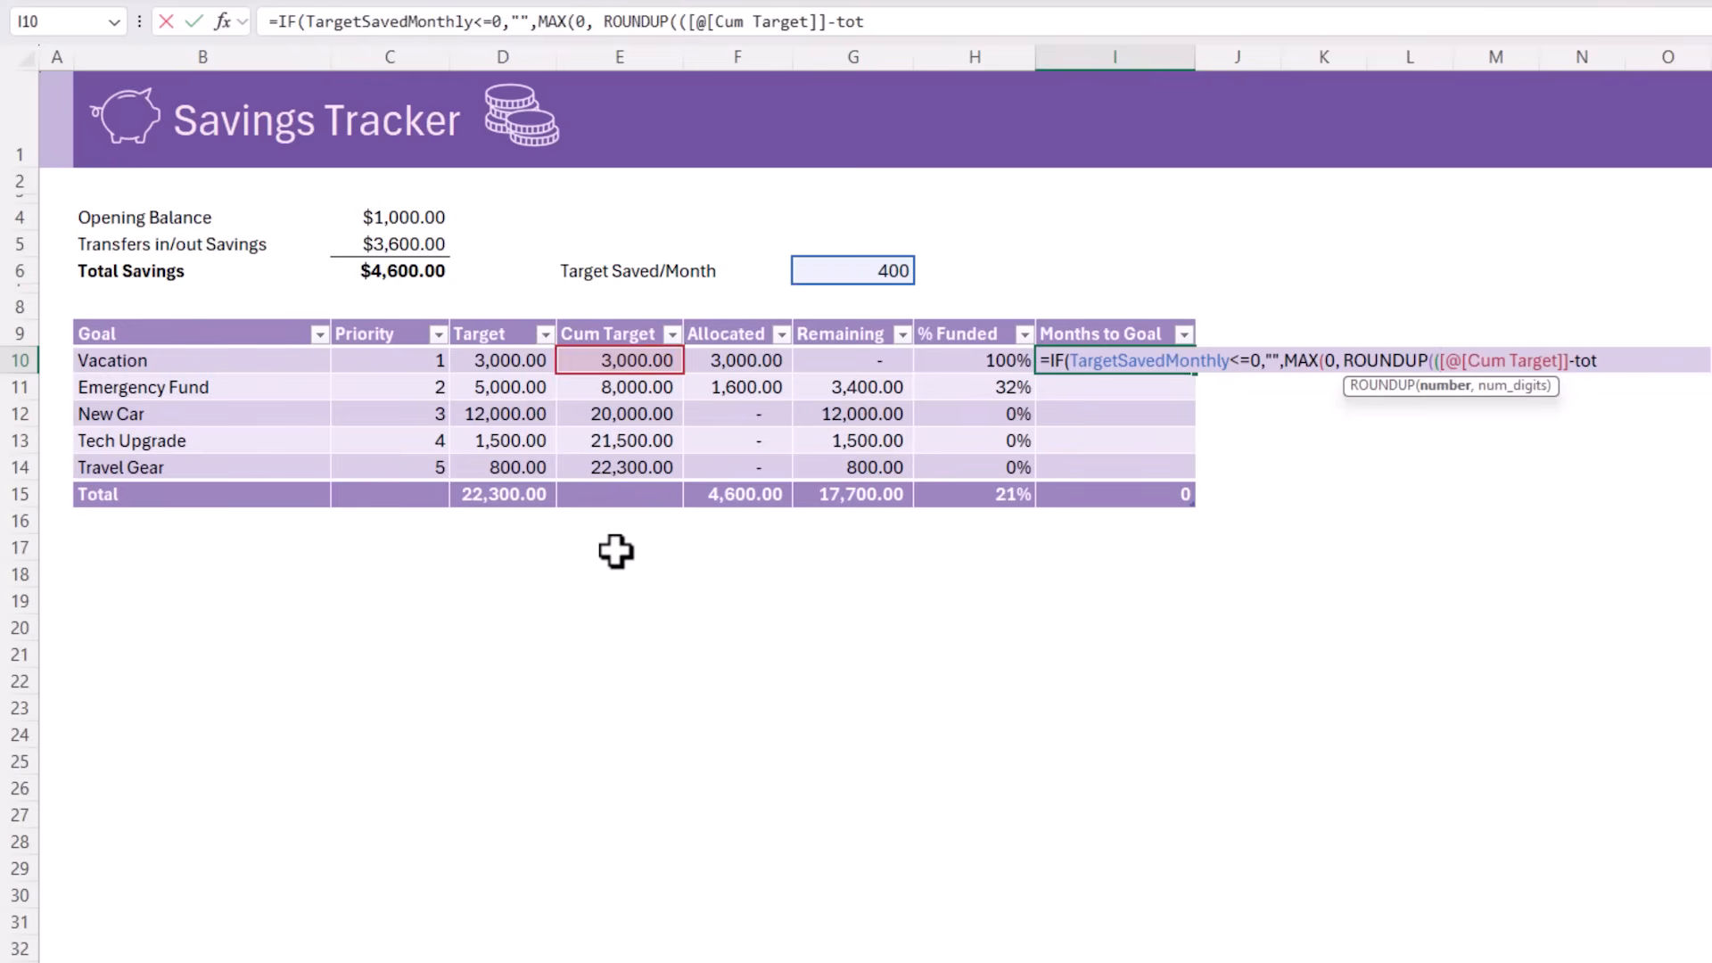
key("Tab")
type(")/")
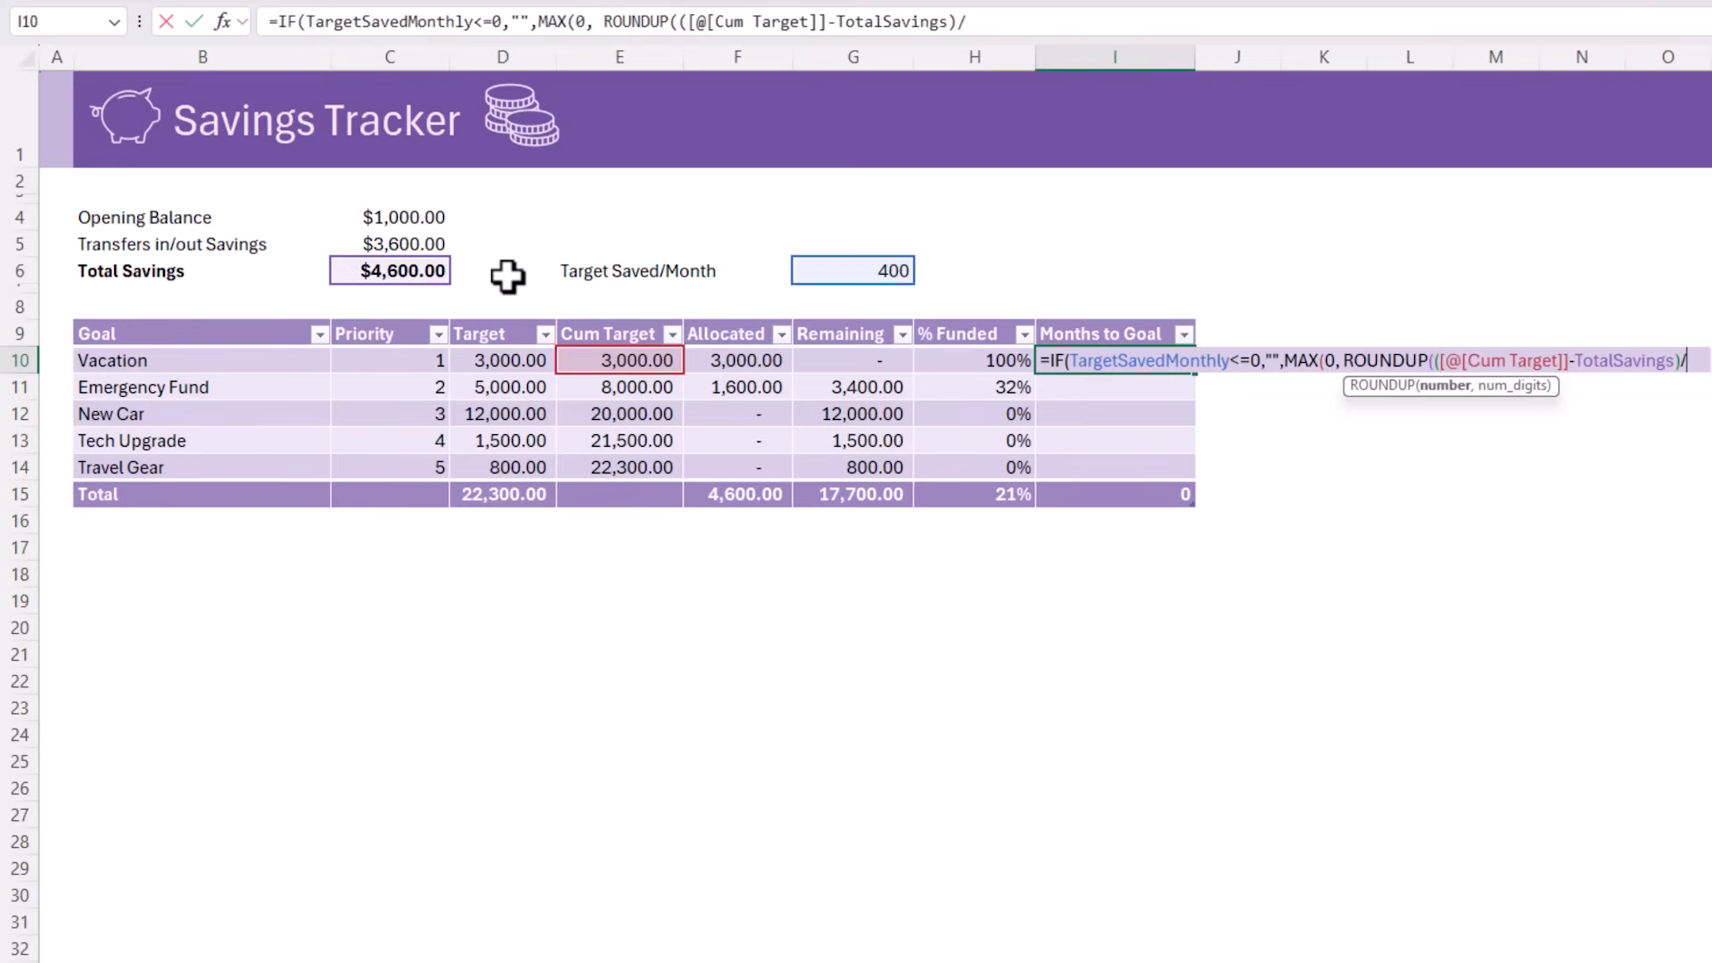
type("tar")
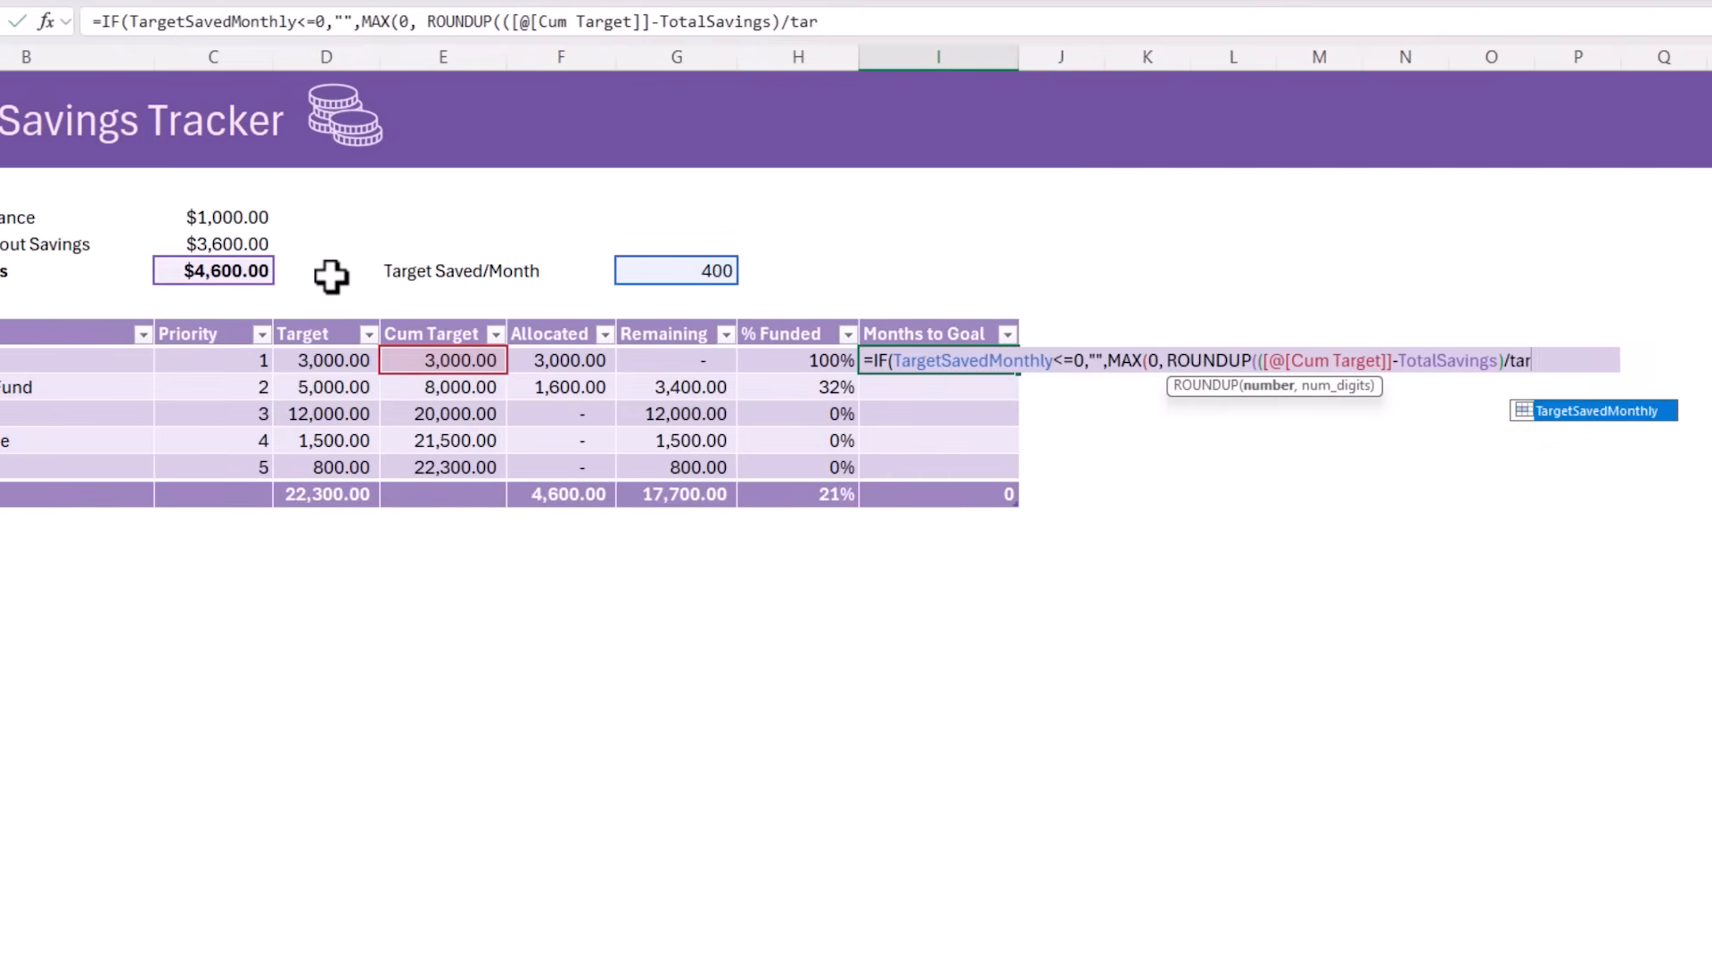
key("Tab")
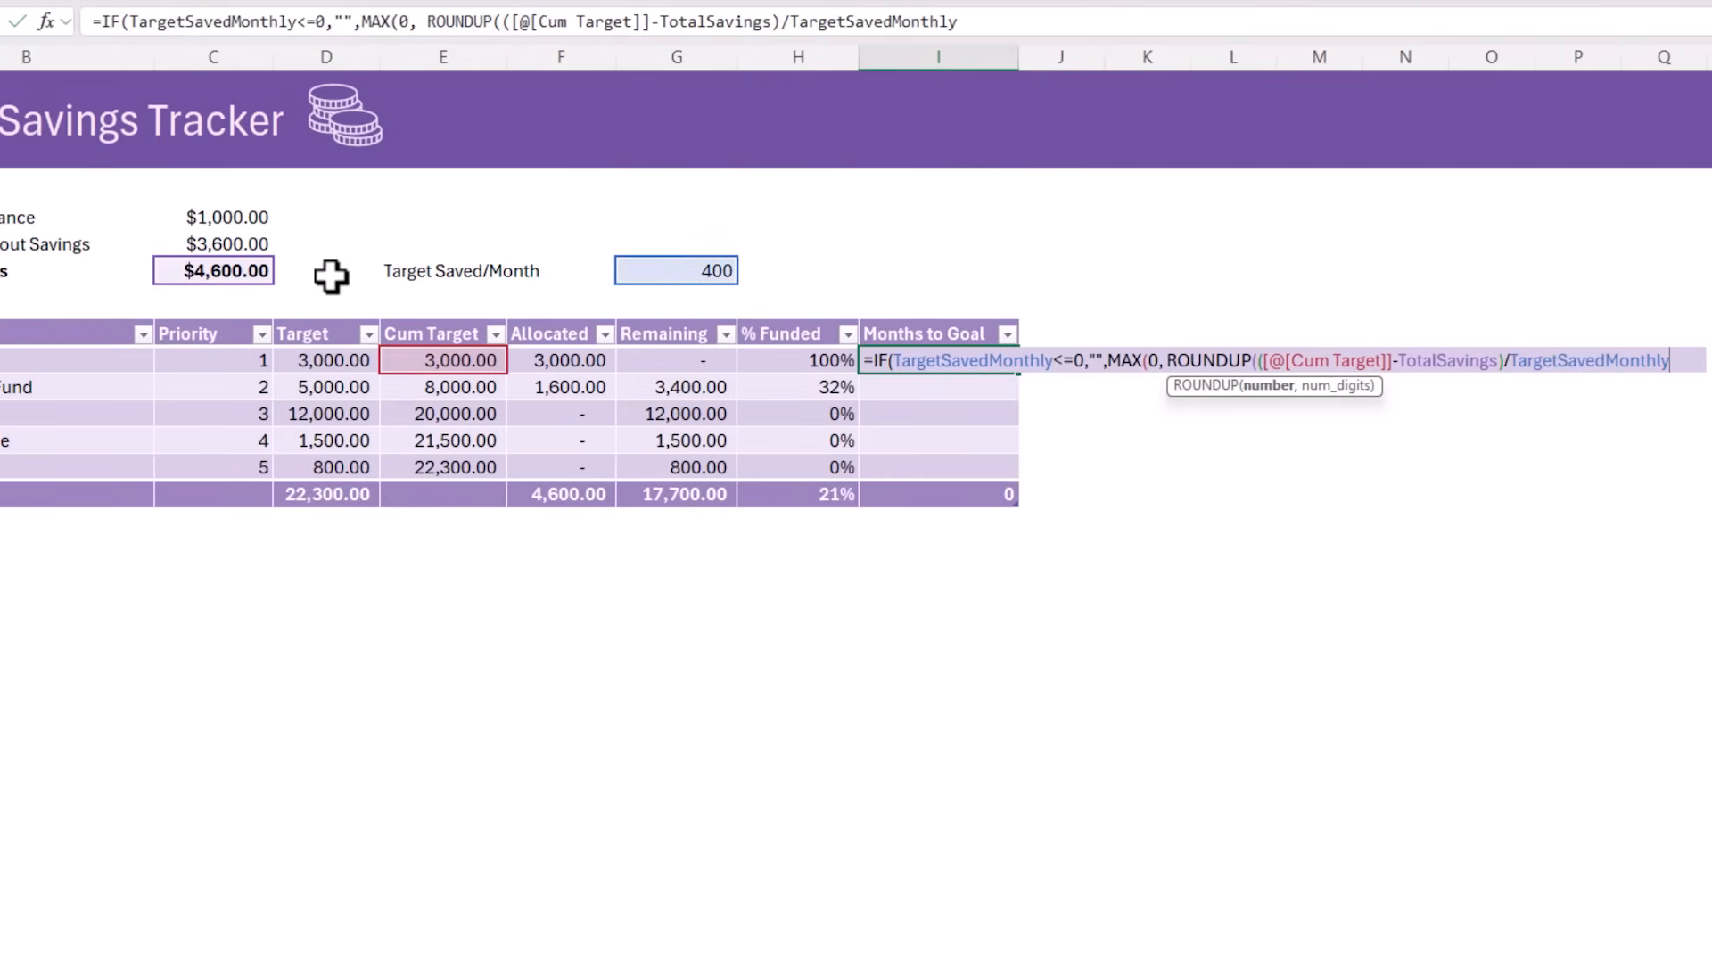
Set the ROUNDUP digits to 0, close all the brackets and enter the Months to Goal formula
type(",0)")
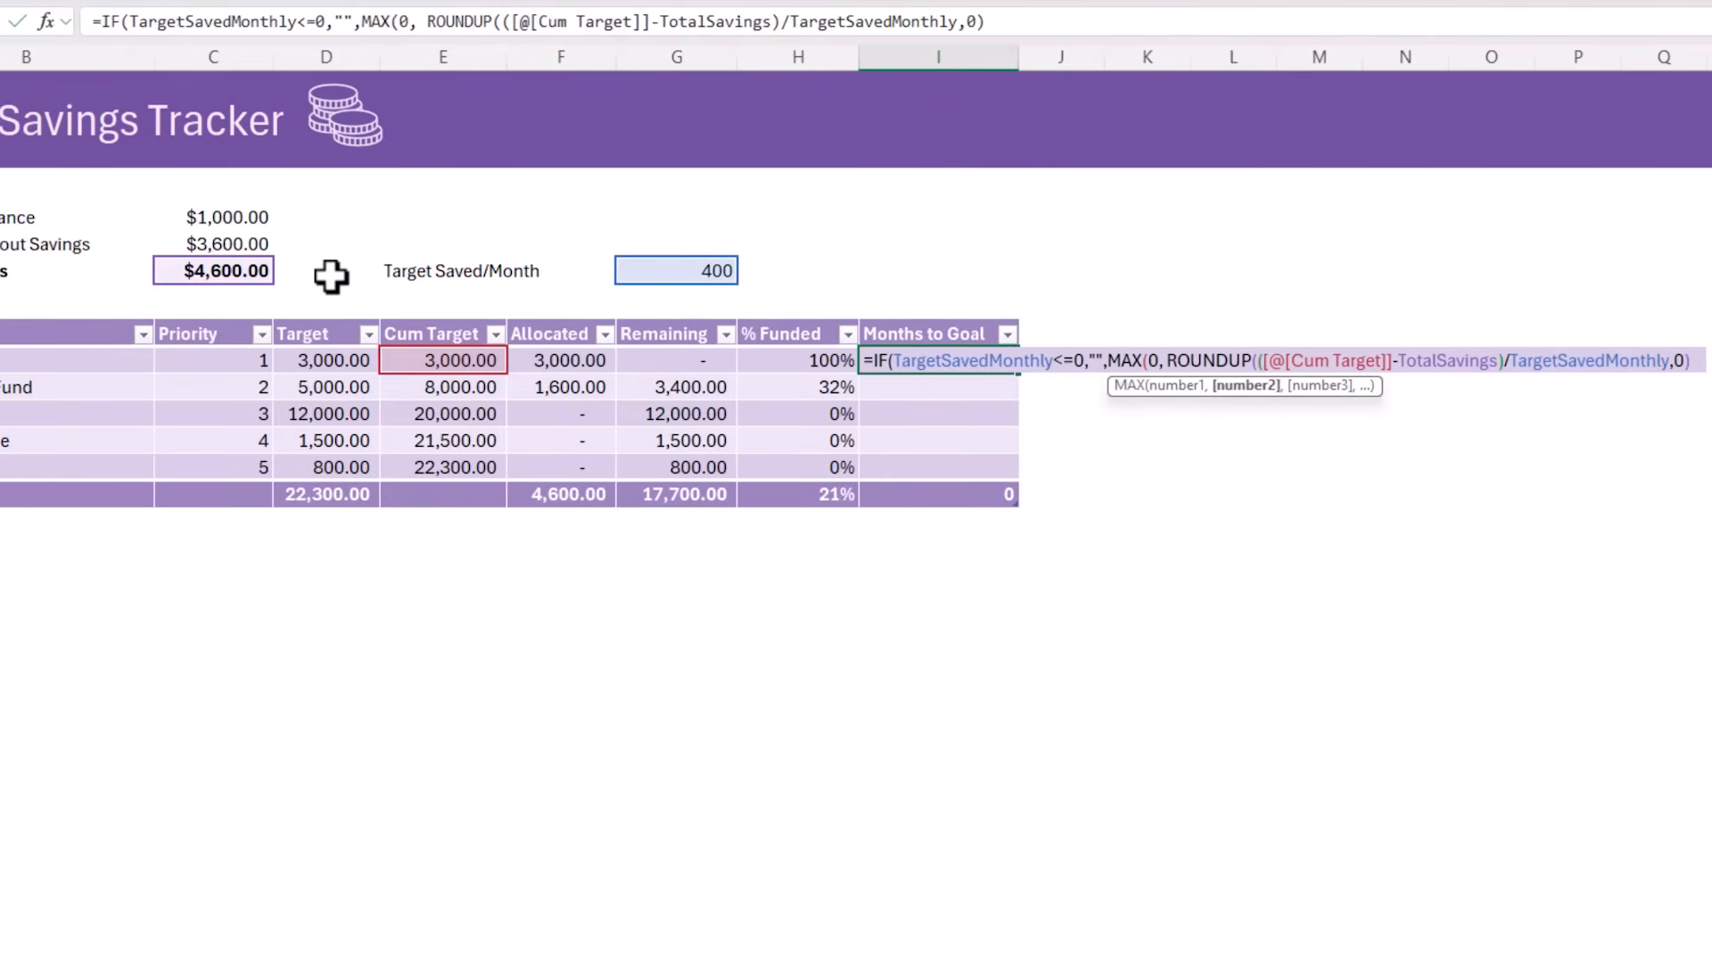
type(")")
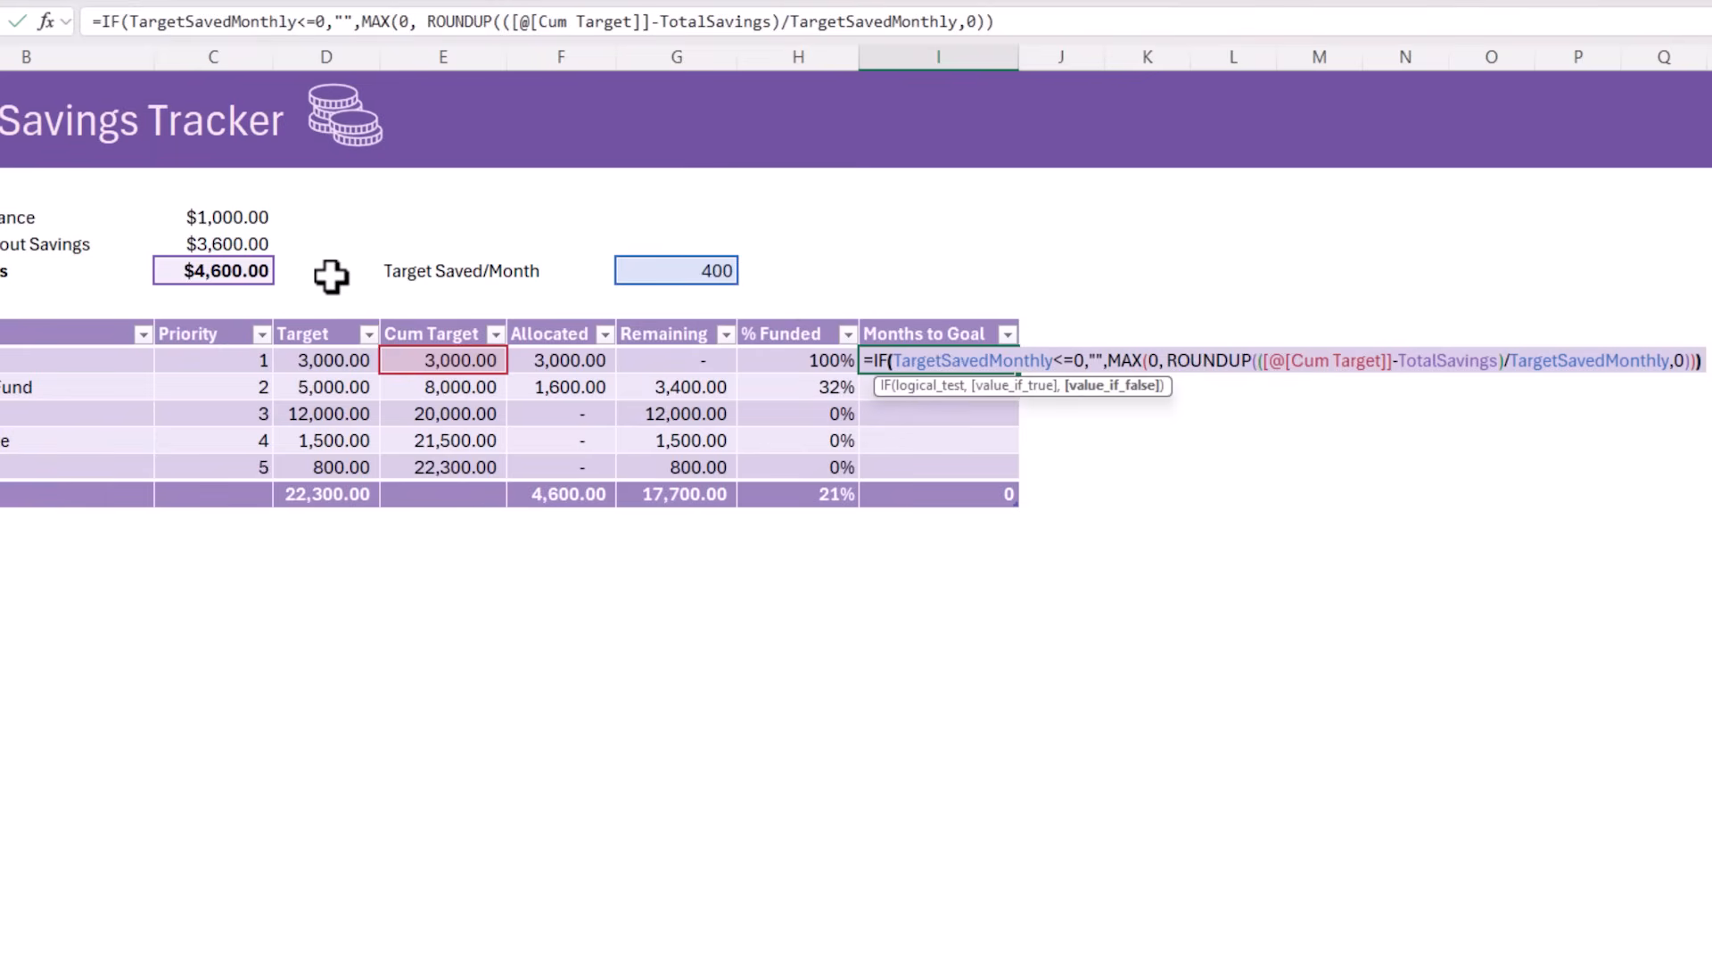
type(")")
key("Return")
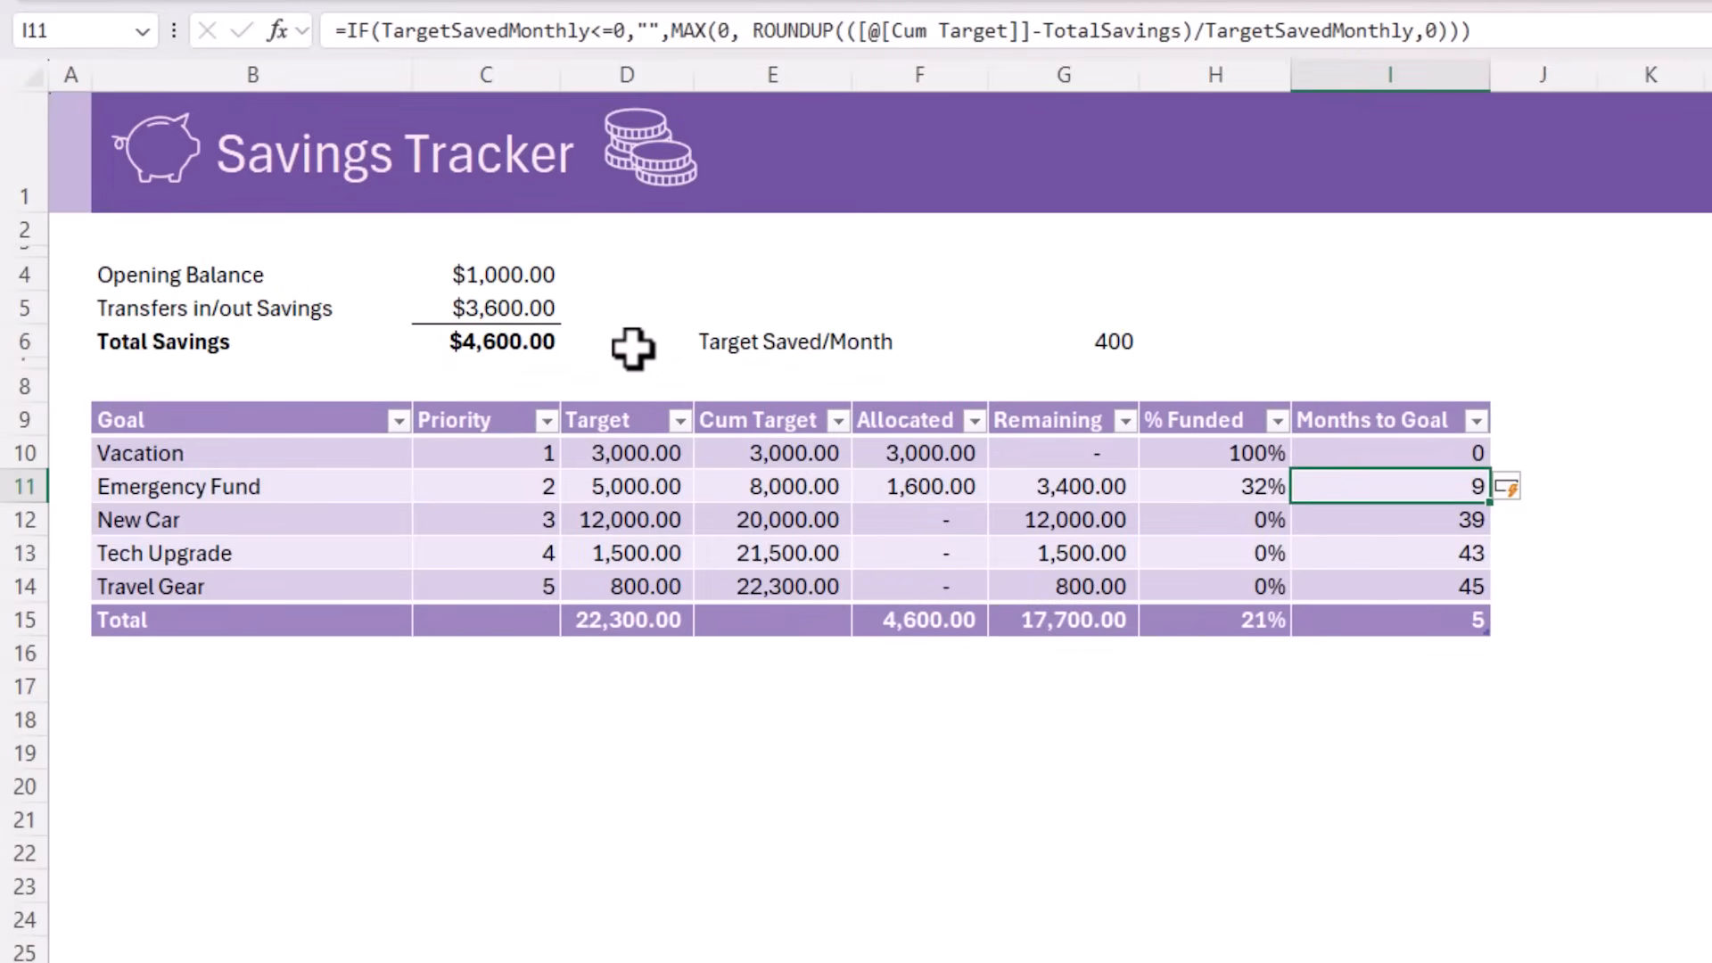
Change the Months to Goal total in I15 to the Max function
key("Down")
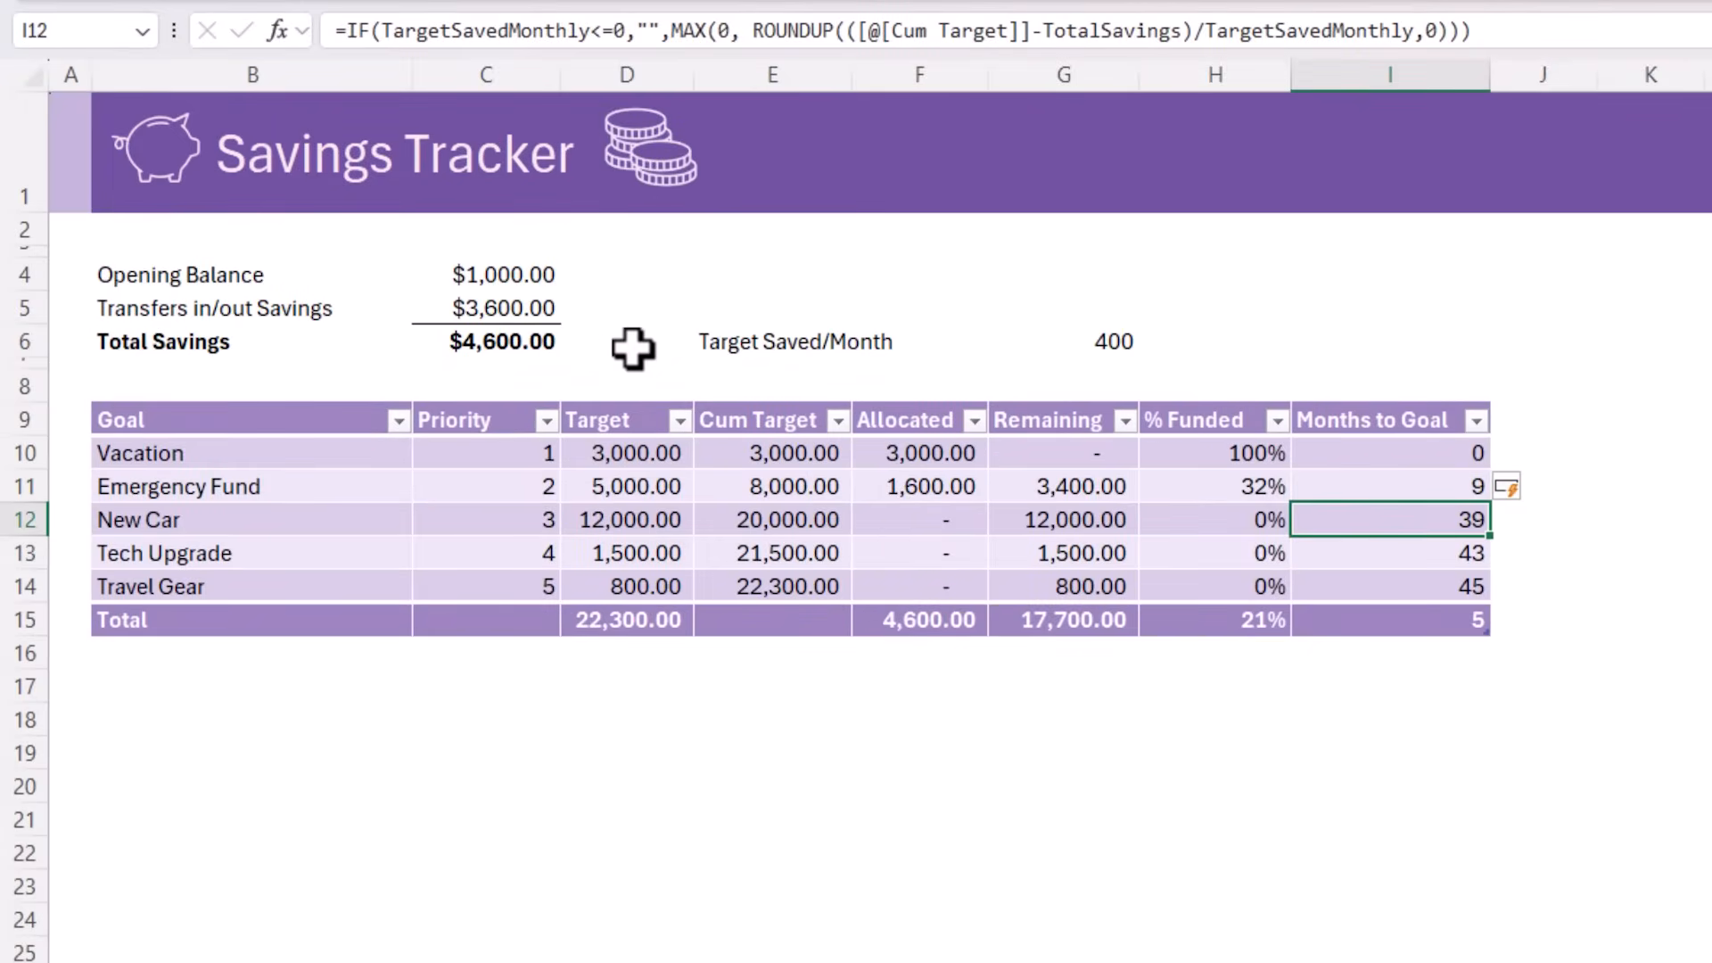
key("Down")
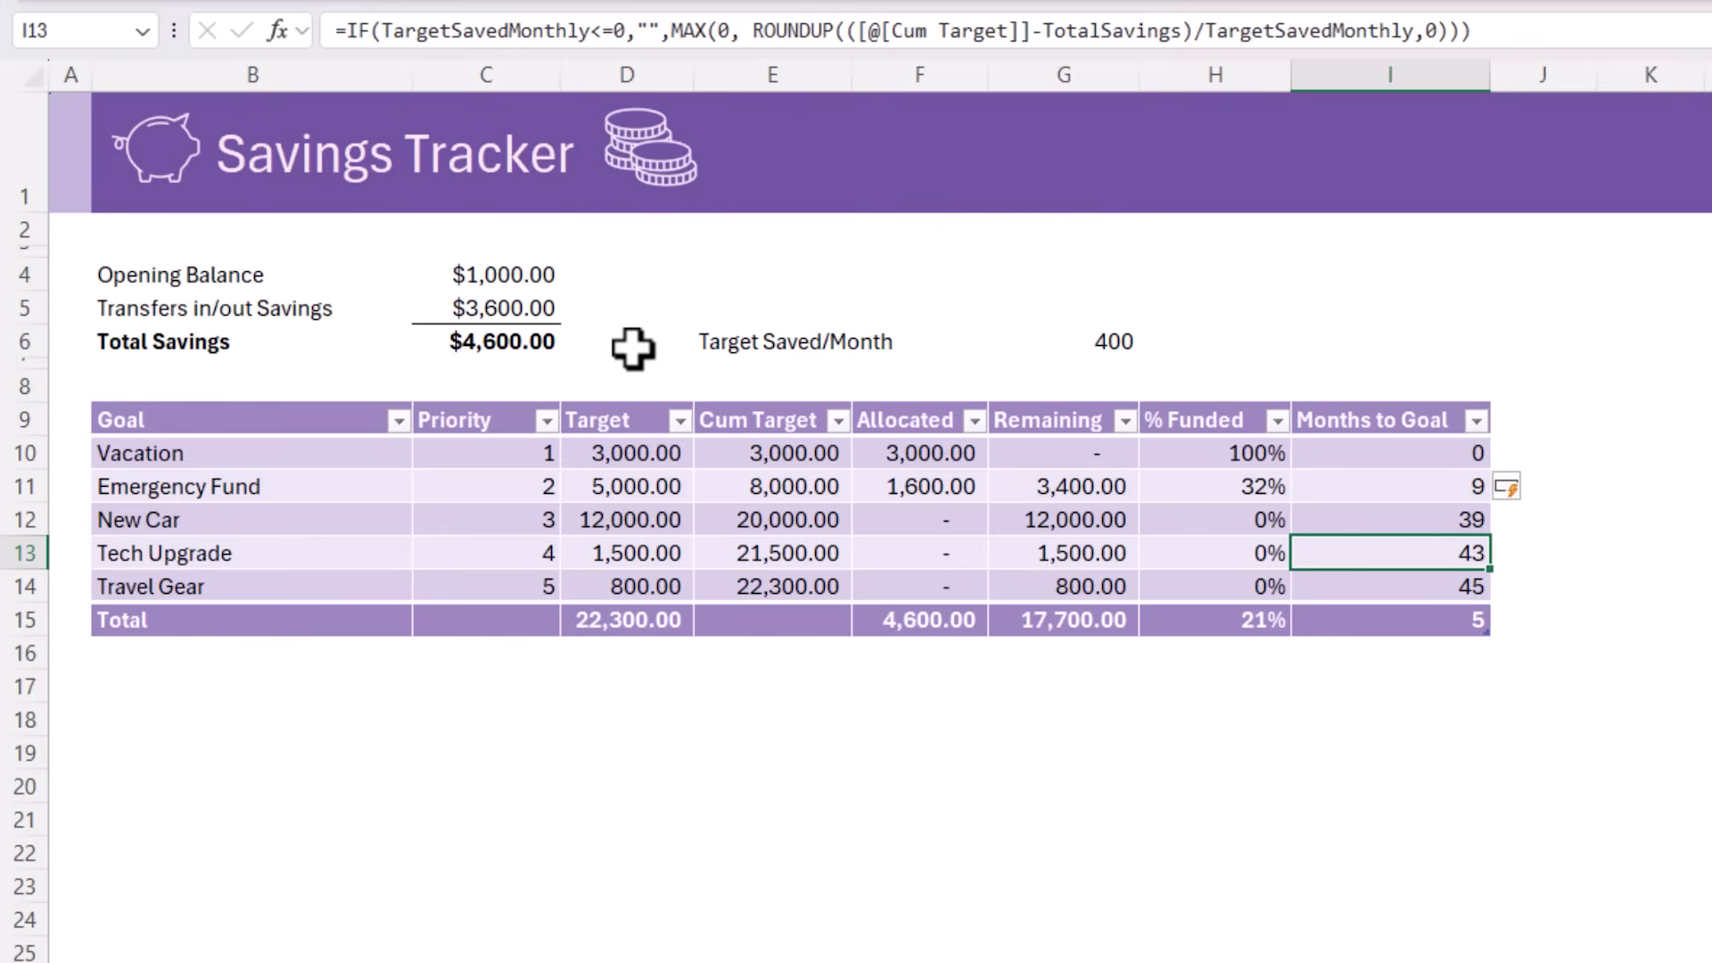
key("Down")
key("Down")
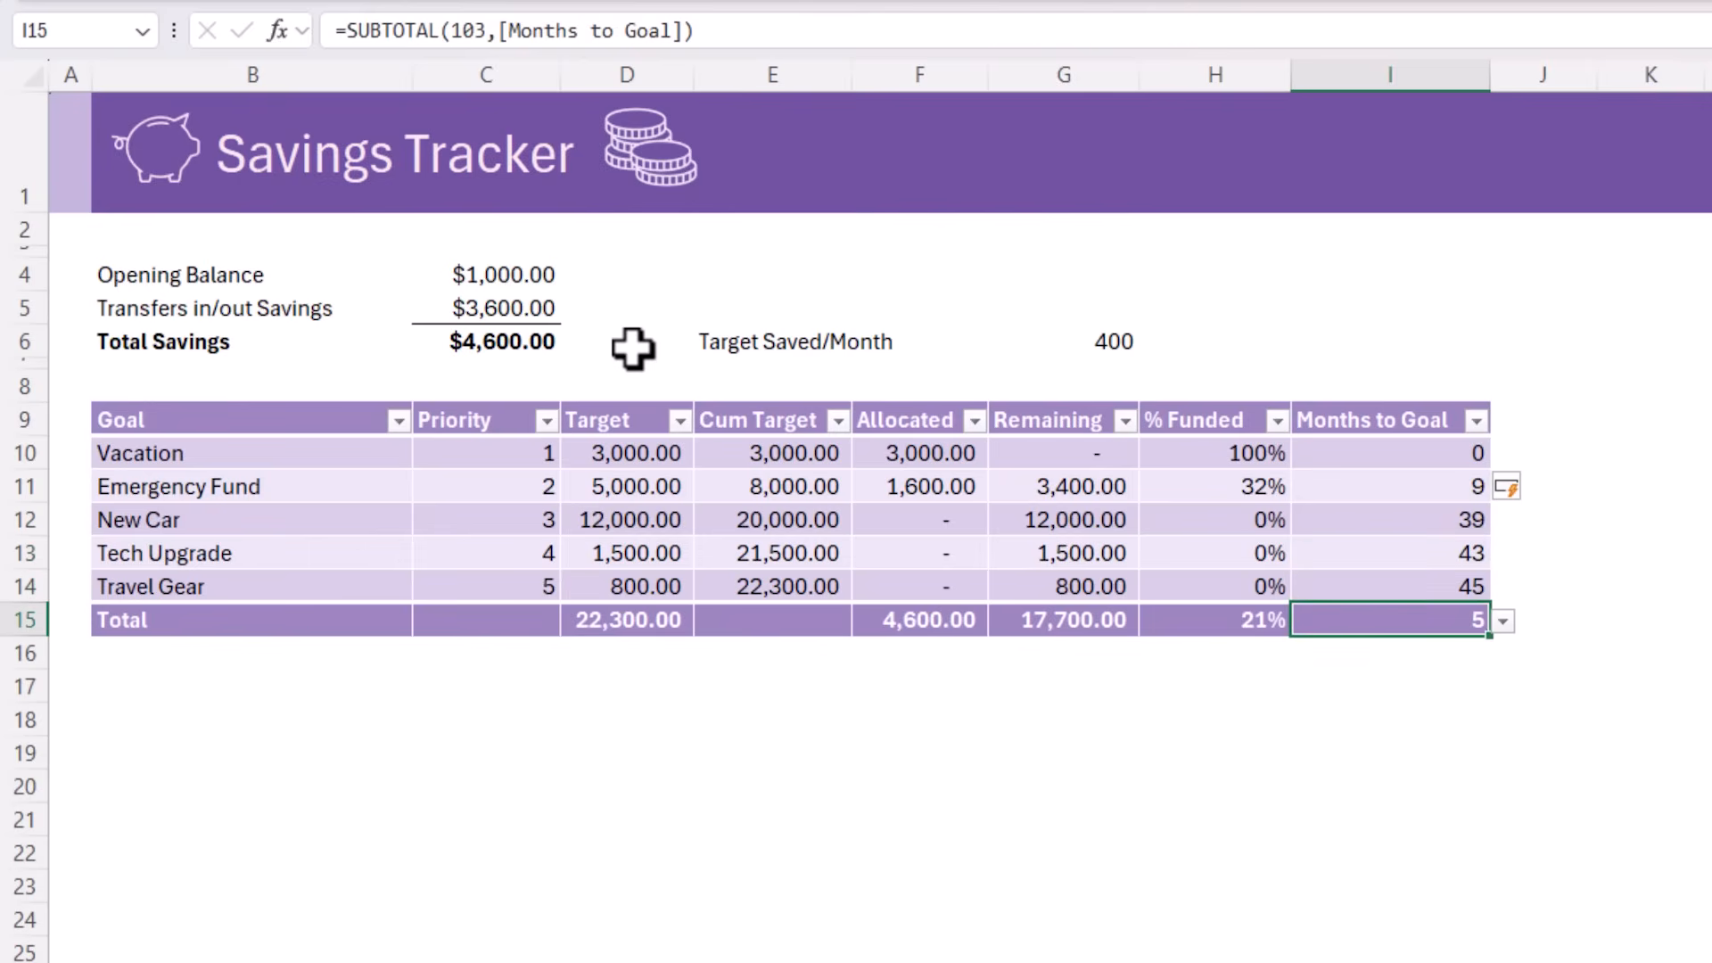
left_click(1503, 622)
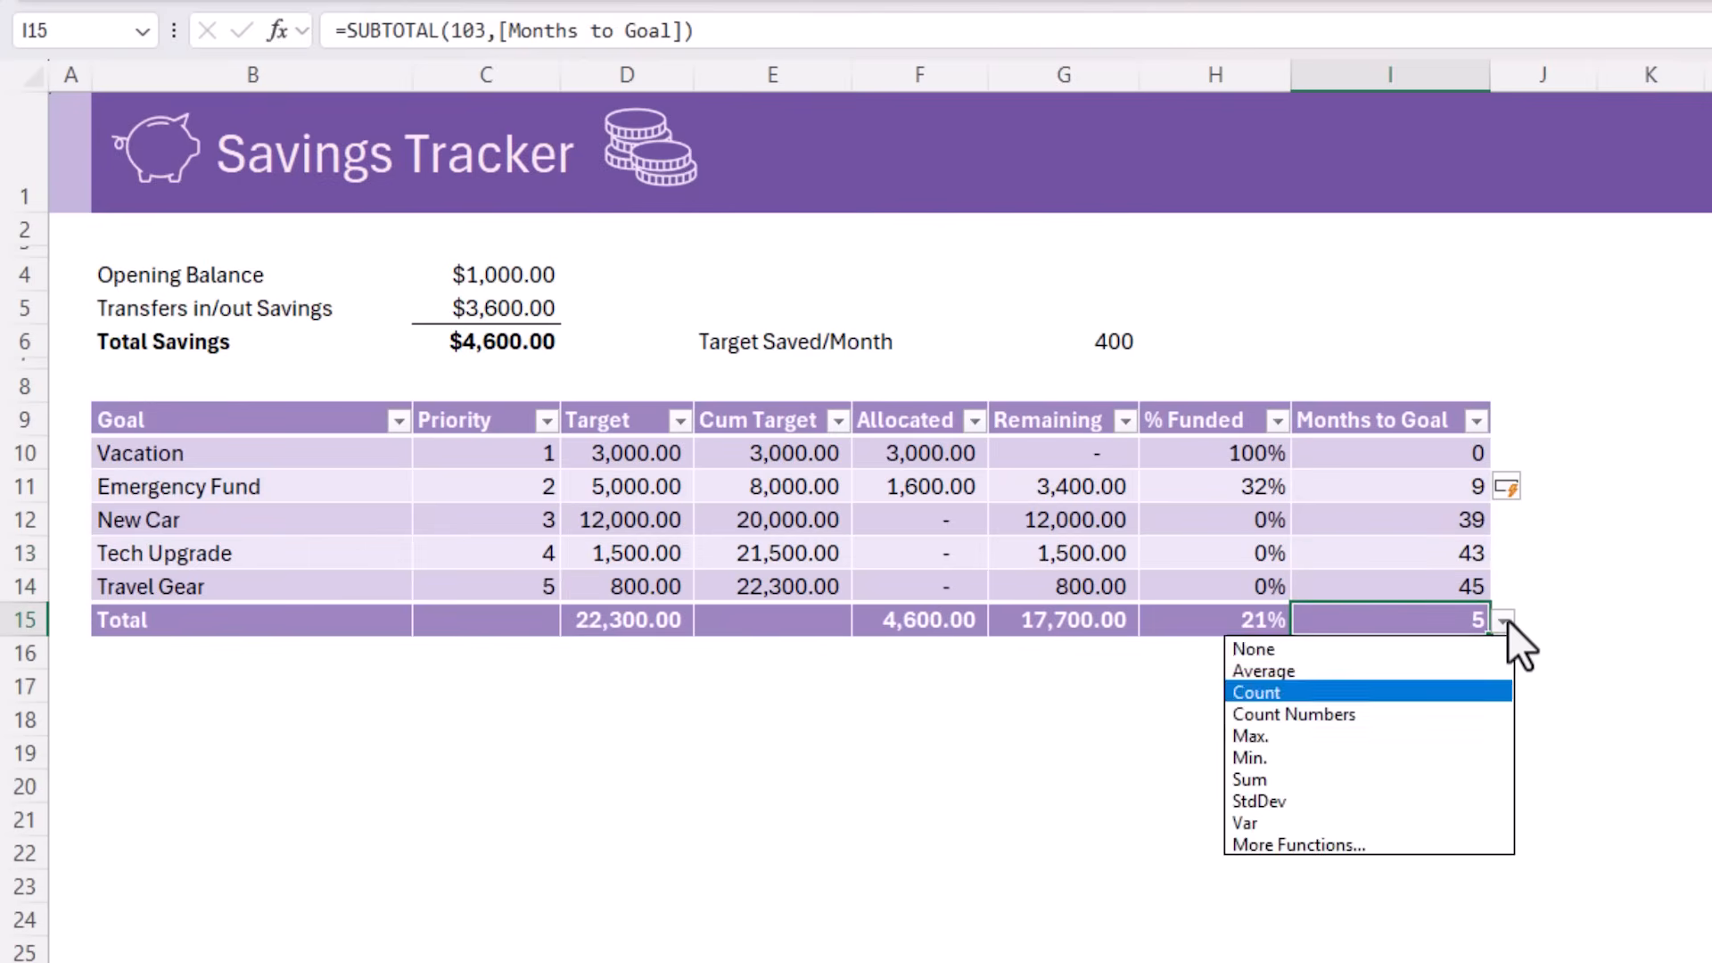
left_click(1376, 735)
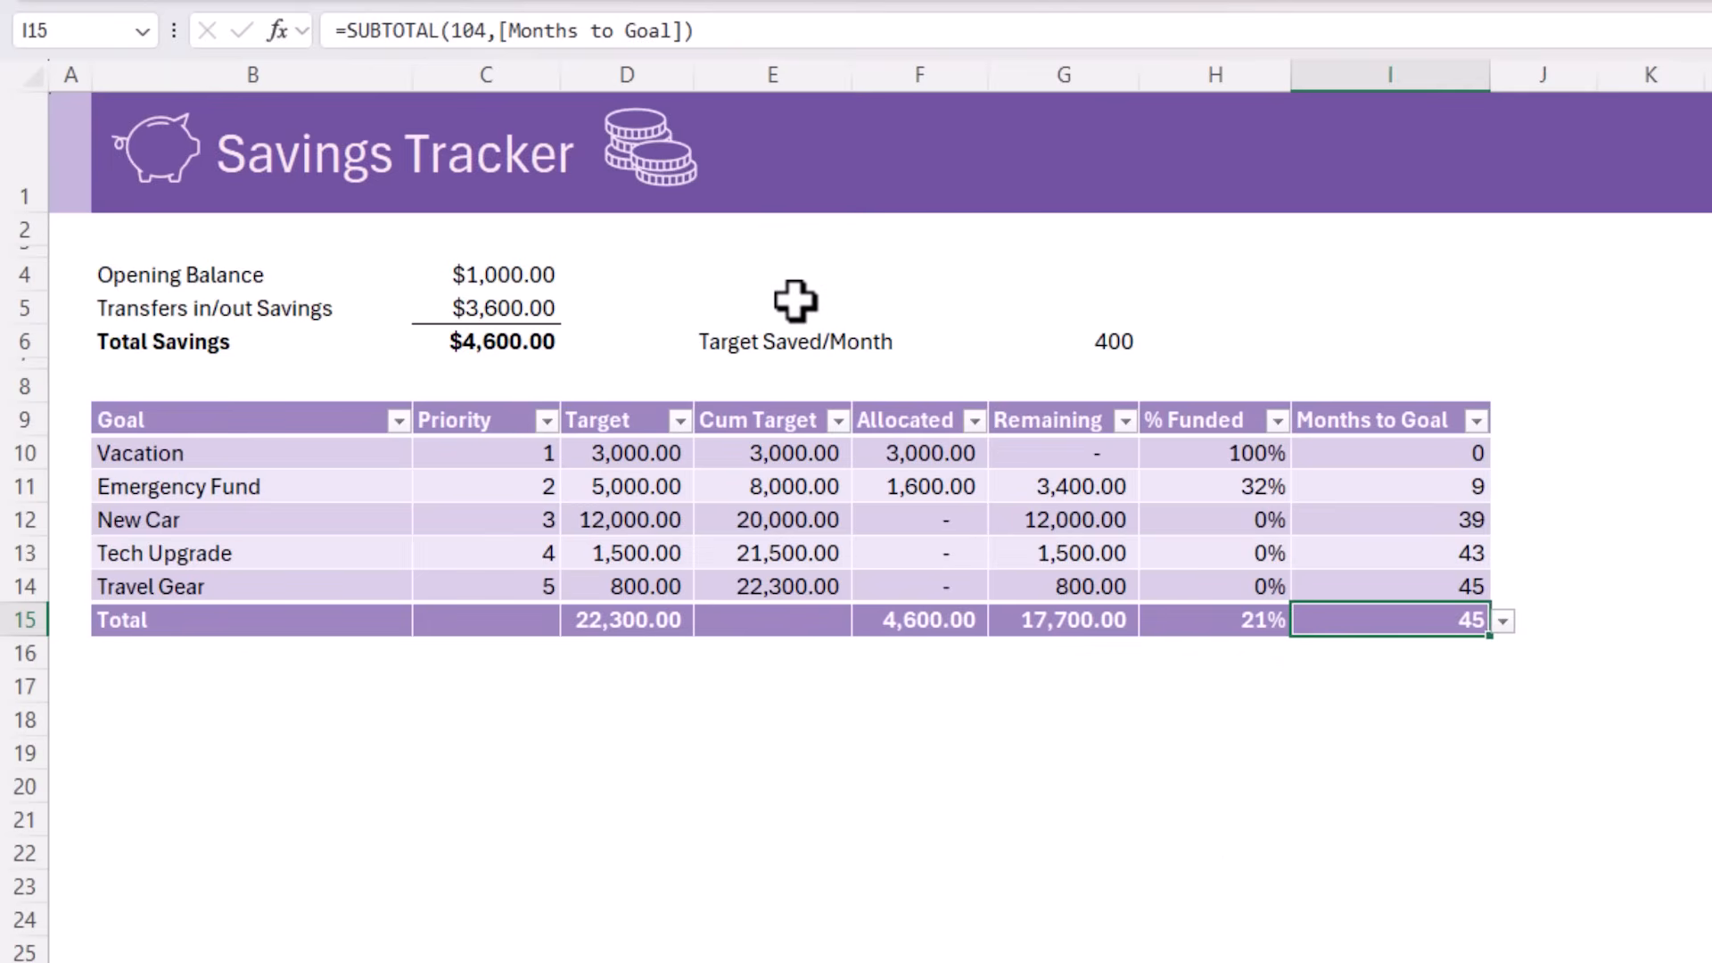
Label cell E4 "Overall Progress" and link G4 to the table's total % Funded in H15
left_click(794, 301)
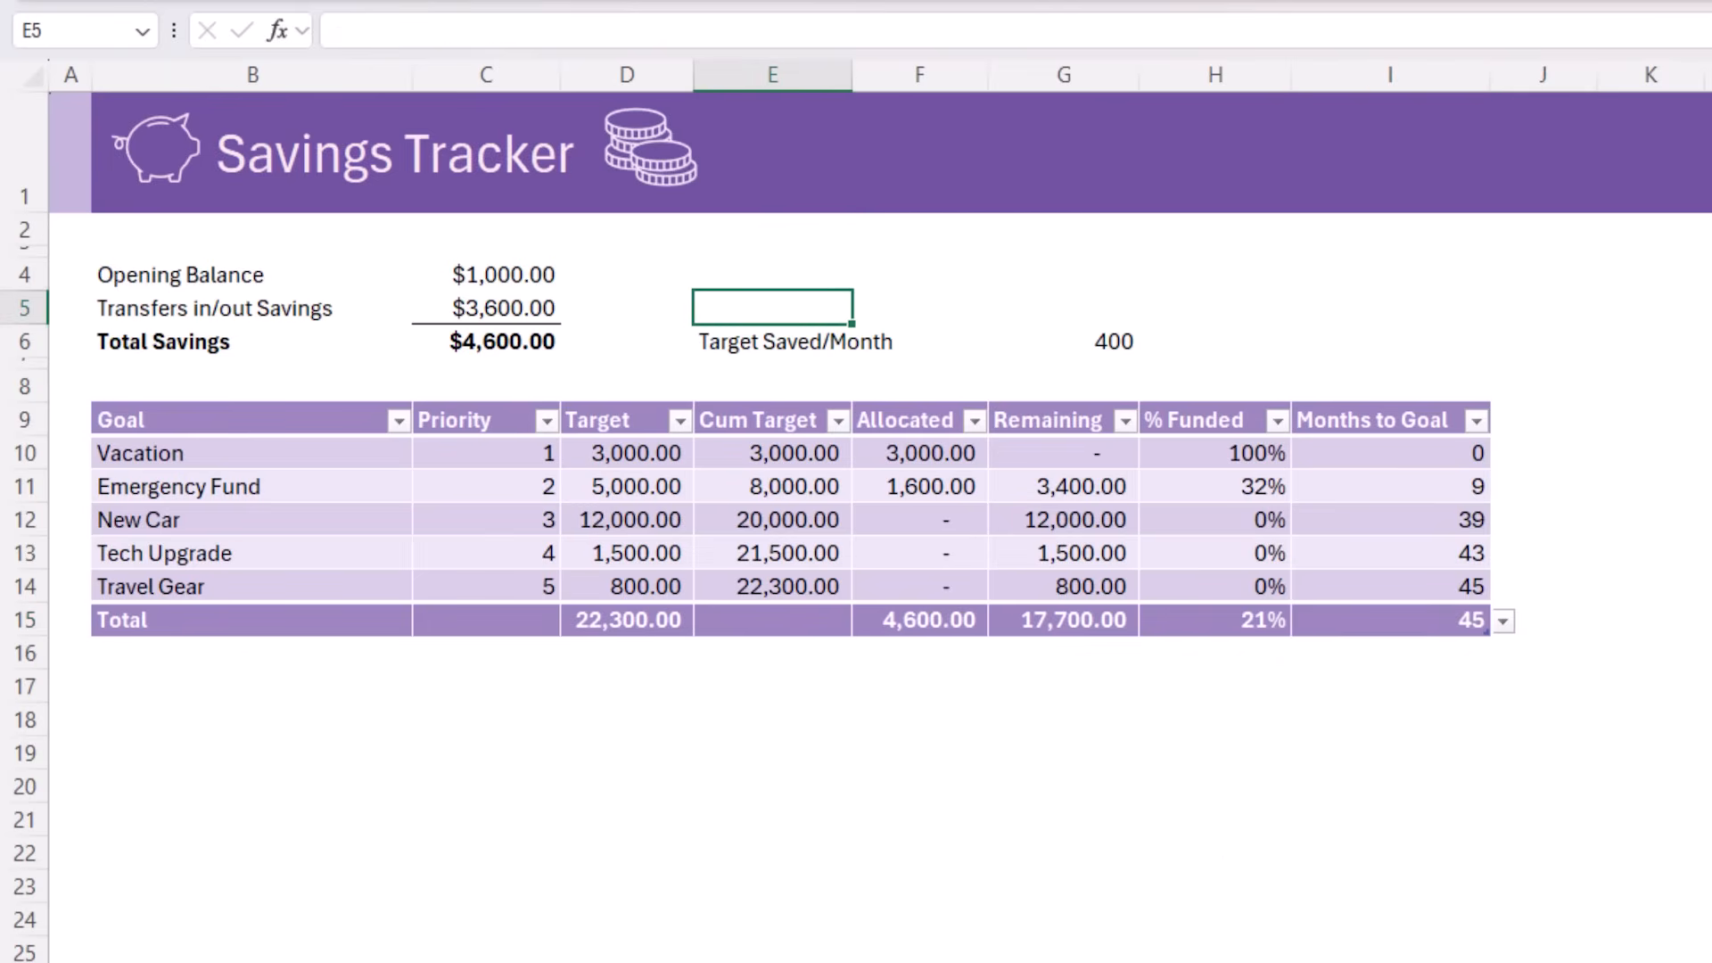
key("Up")
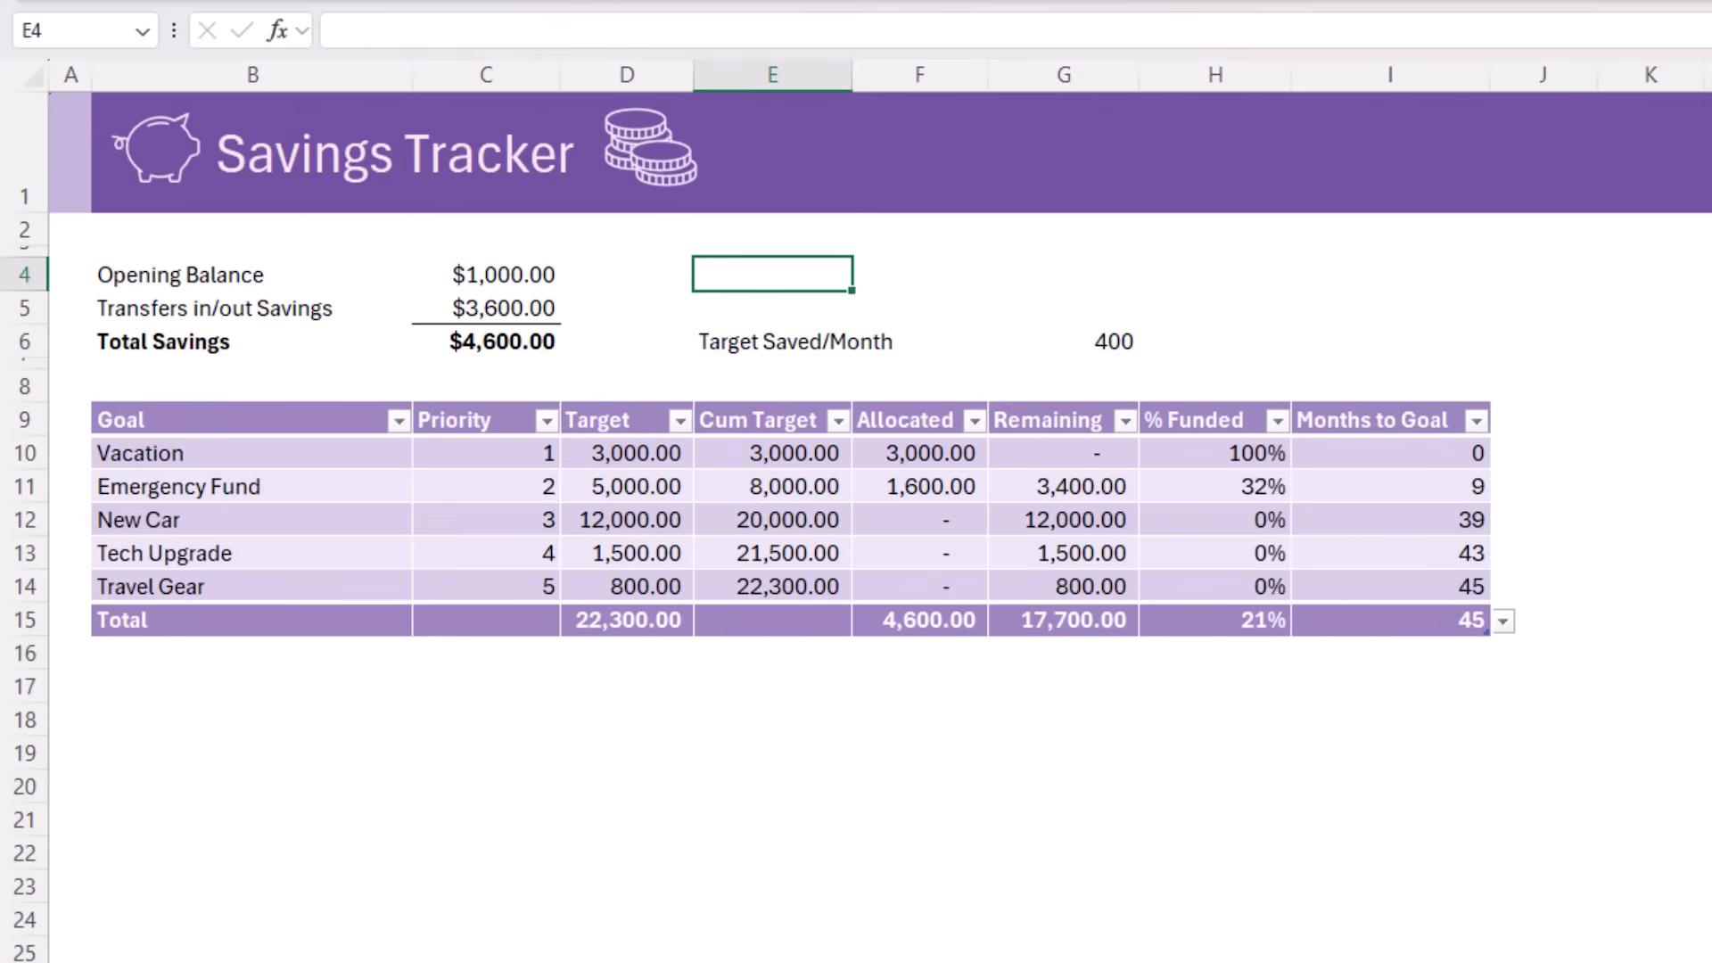
type("Overall Progress")
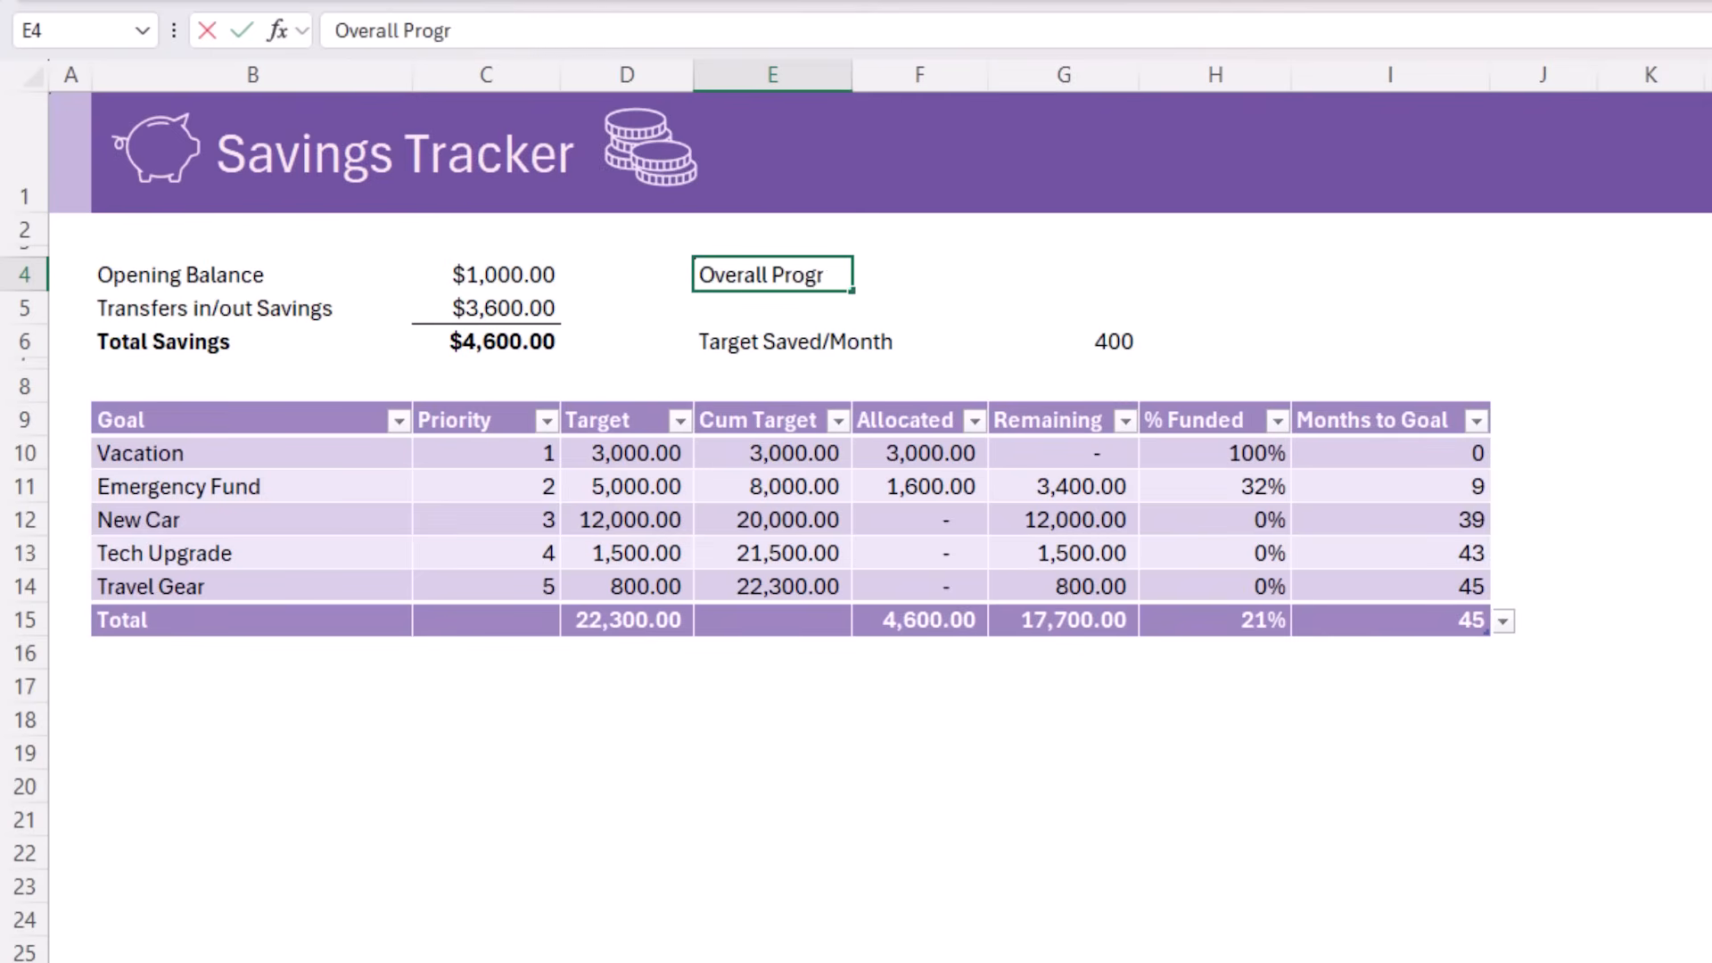
key("Tab")
key("Tab")
type("=")
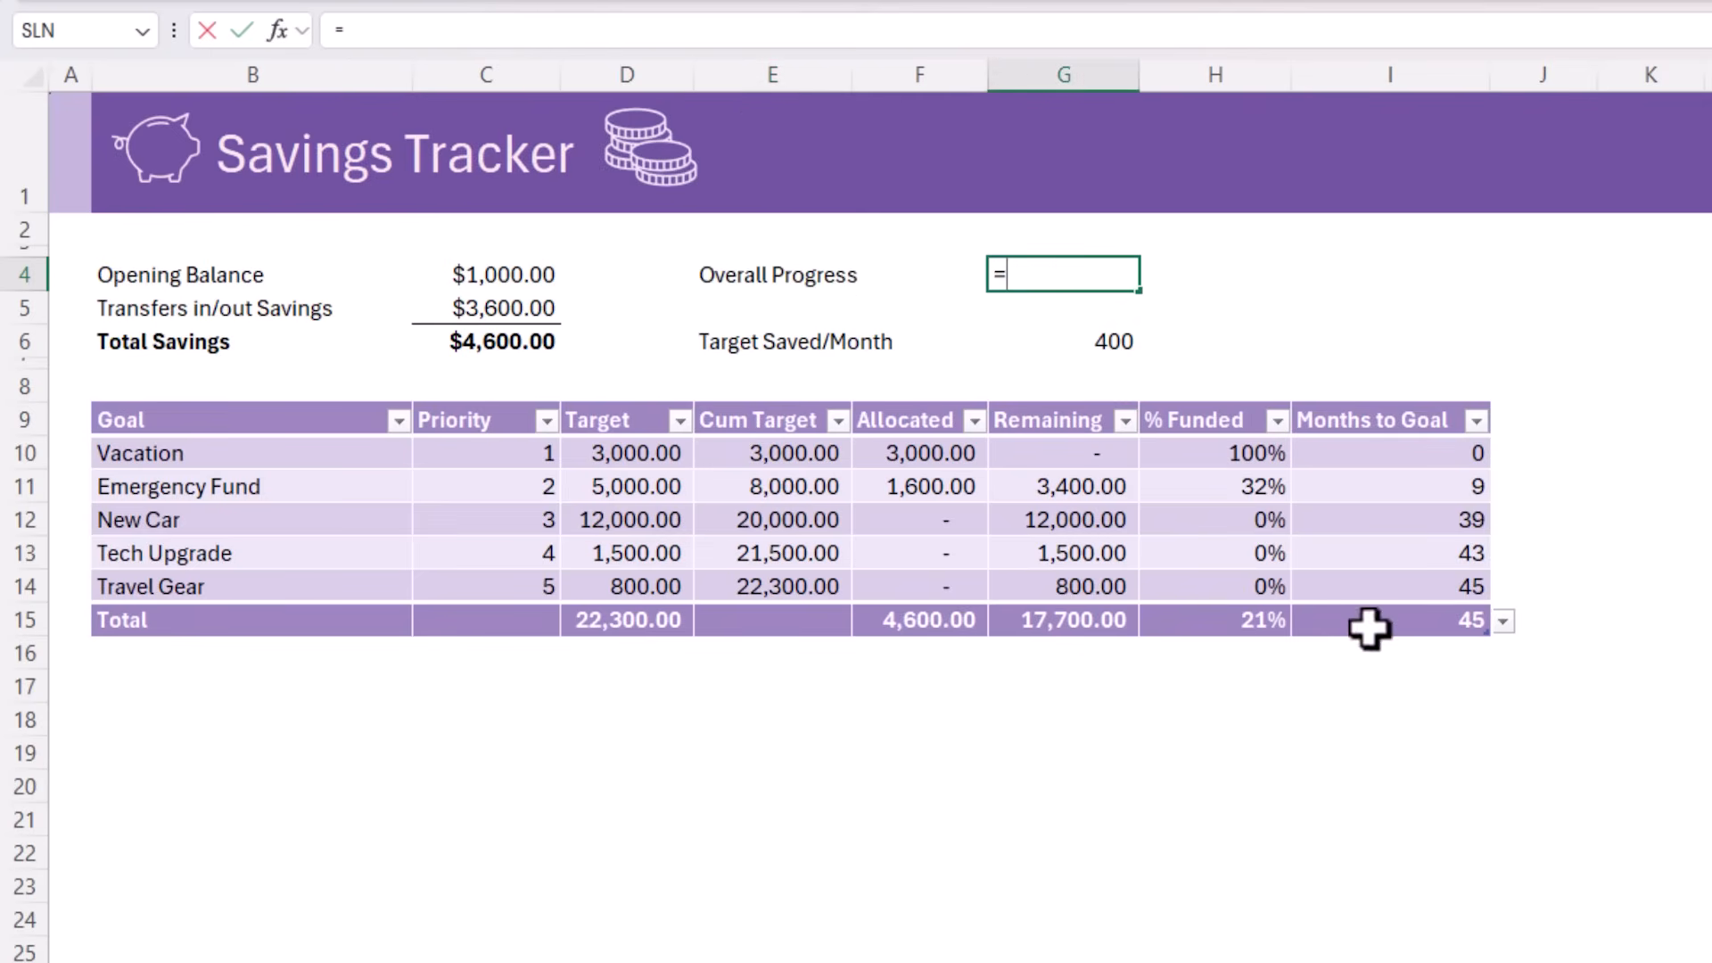
left_click(1235, 624)
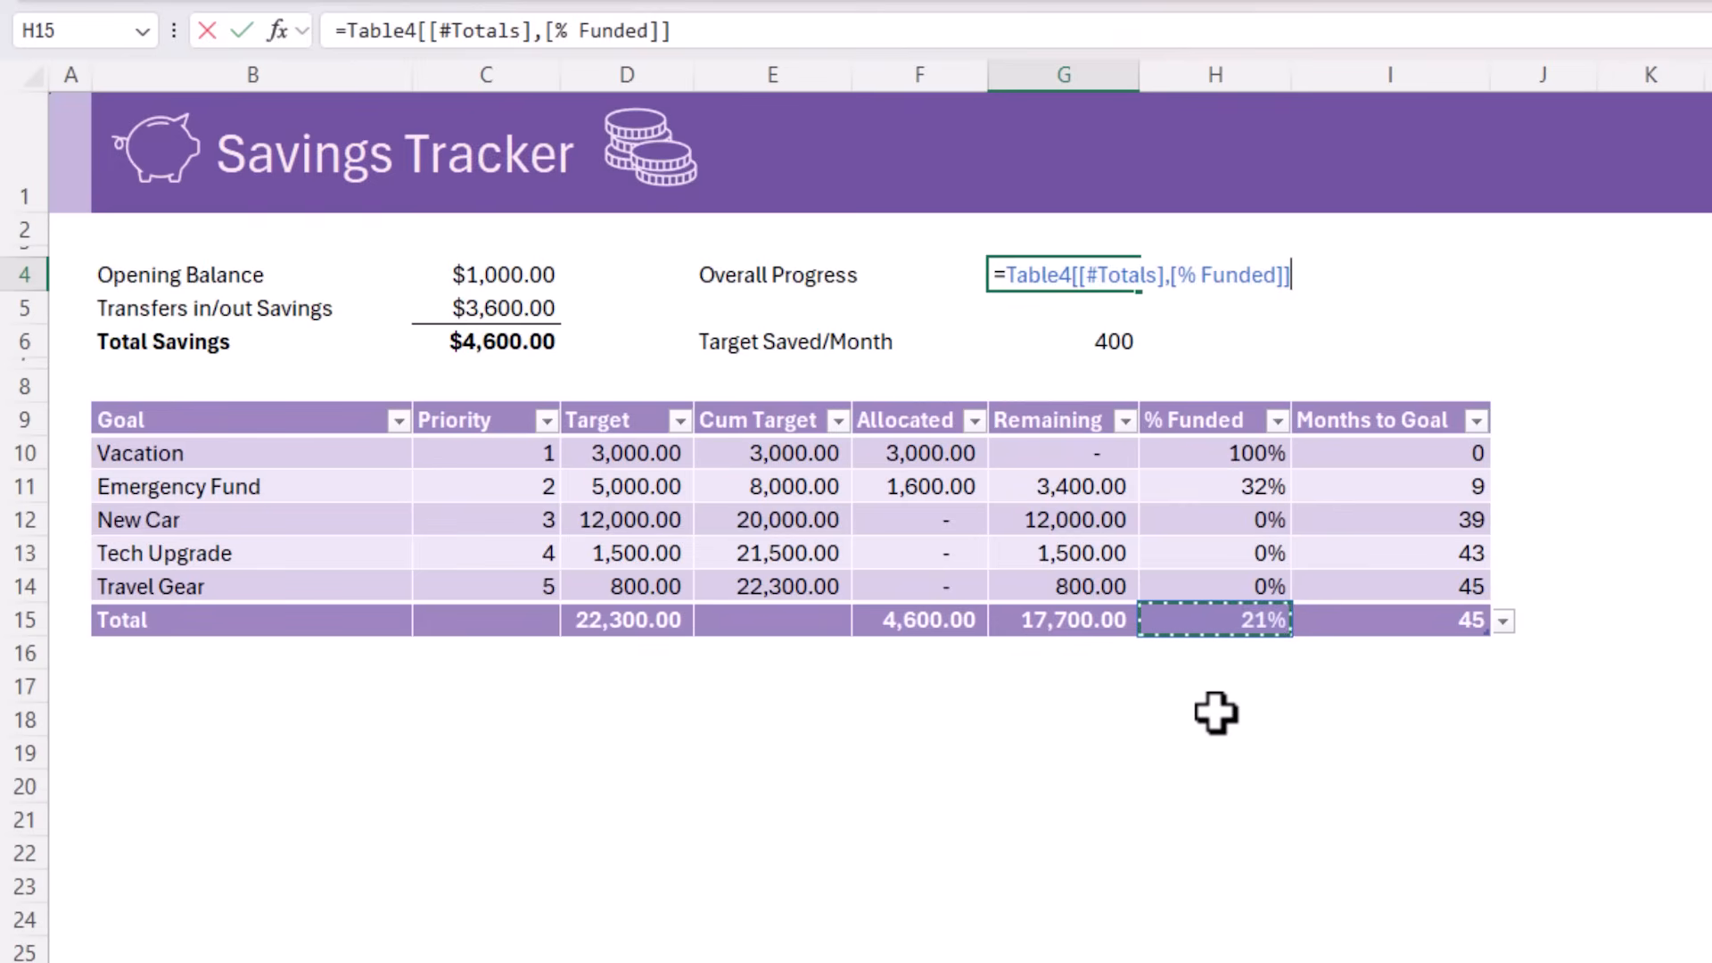
key("Return")
Label cell E5 "Months to All Goals" and select G5 for its value
key("Left")
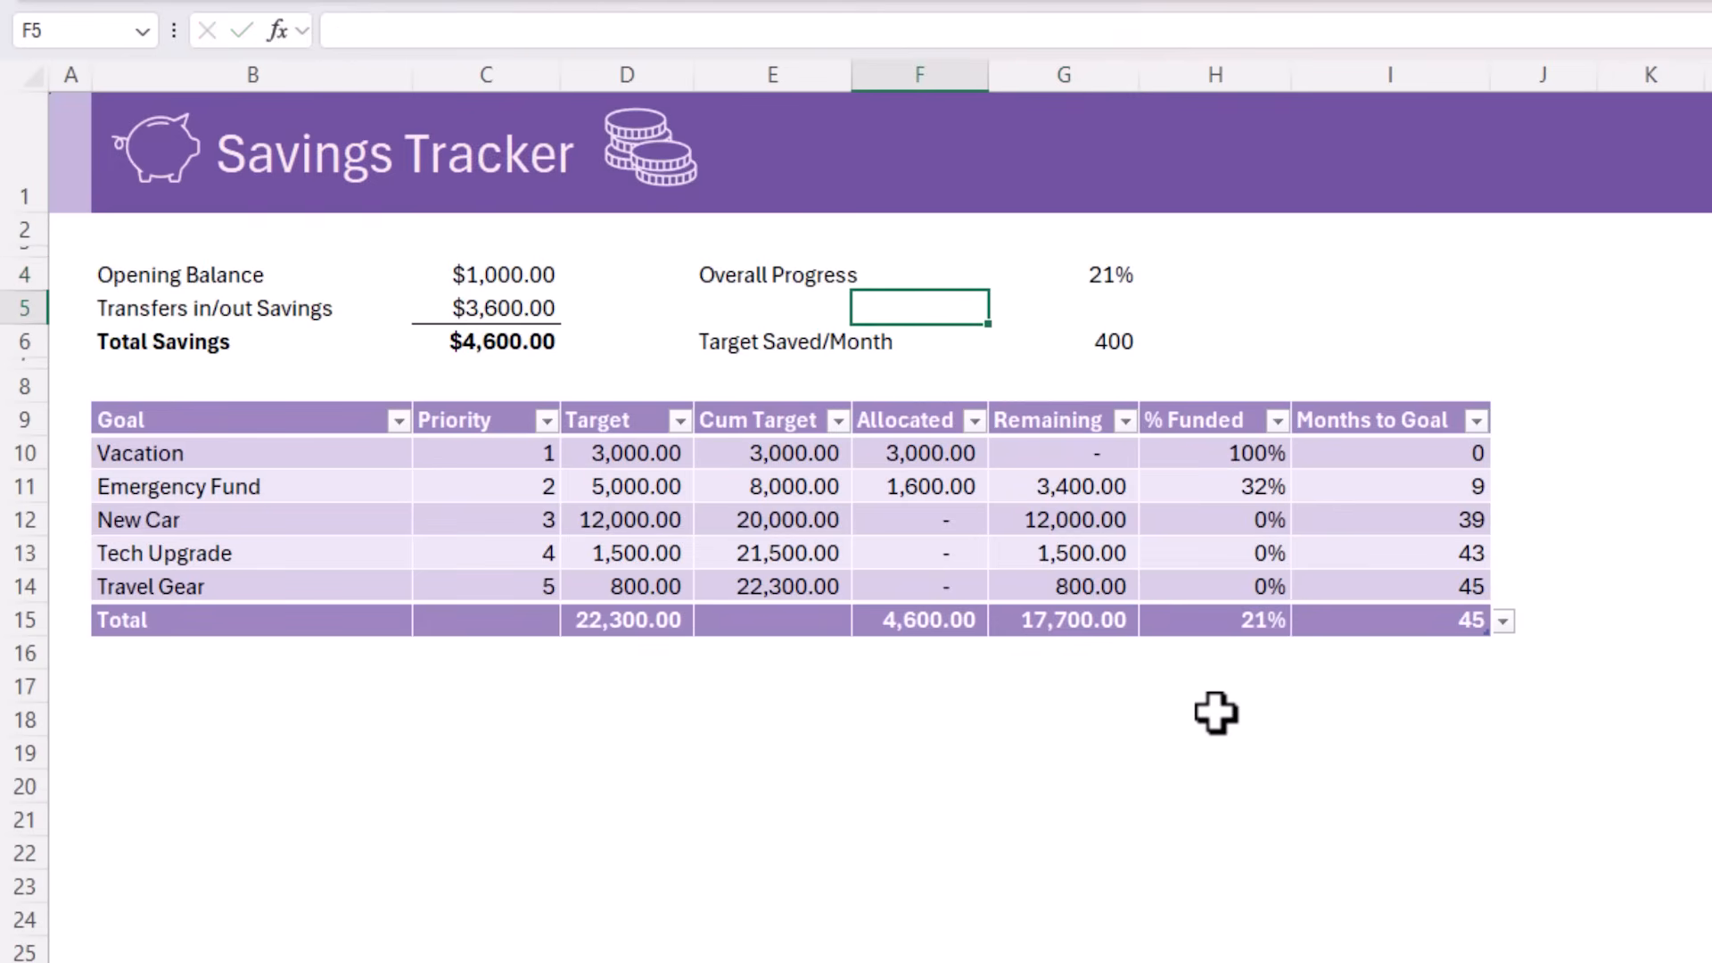
key("Left")
type("Months to All Goals")
key("Right")
key("Right")
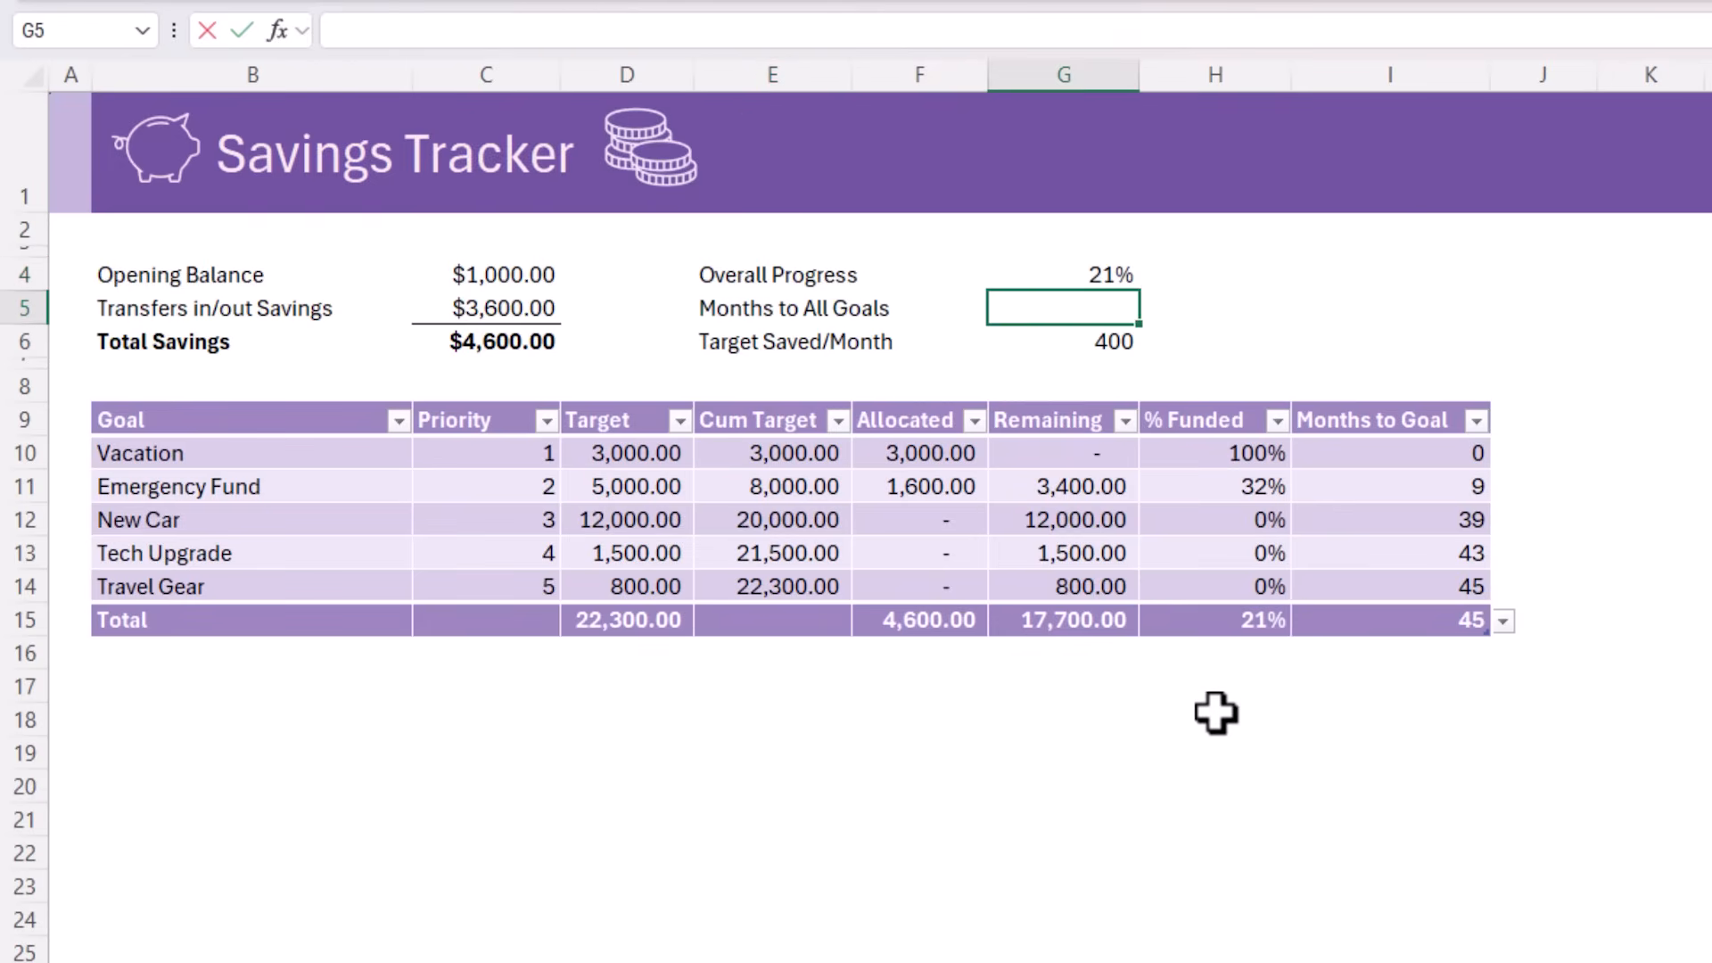
Enter =MAX(Table4[Months to Goal]) in G5 as the Months to All Goals value
type("=max")
key("Tab")
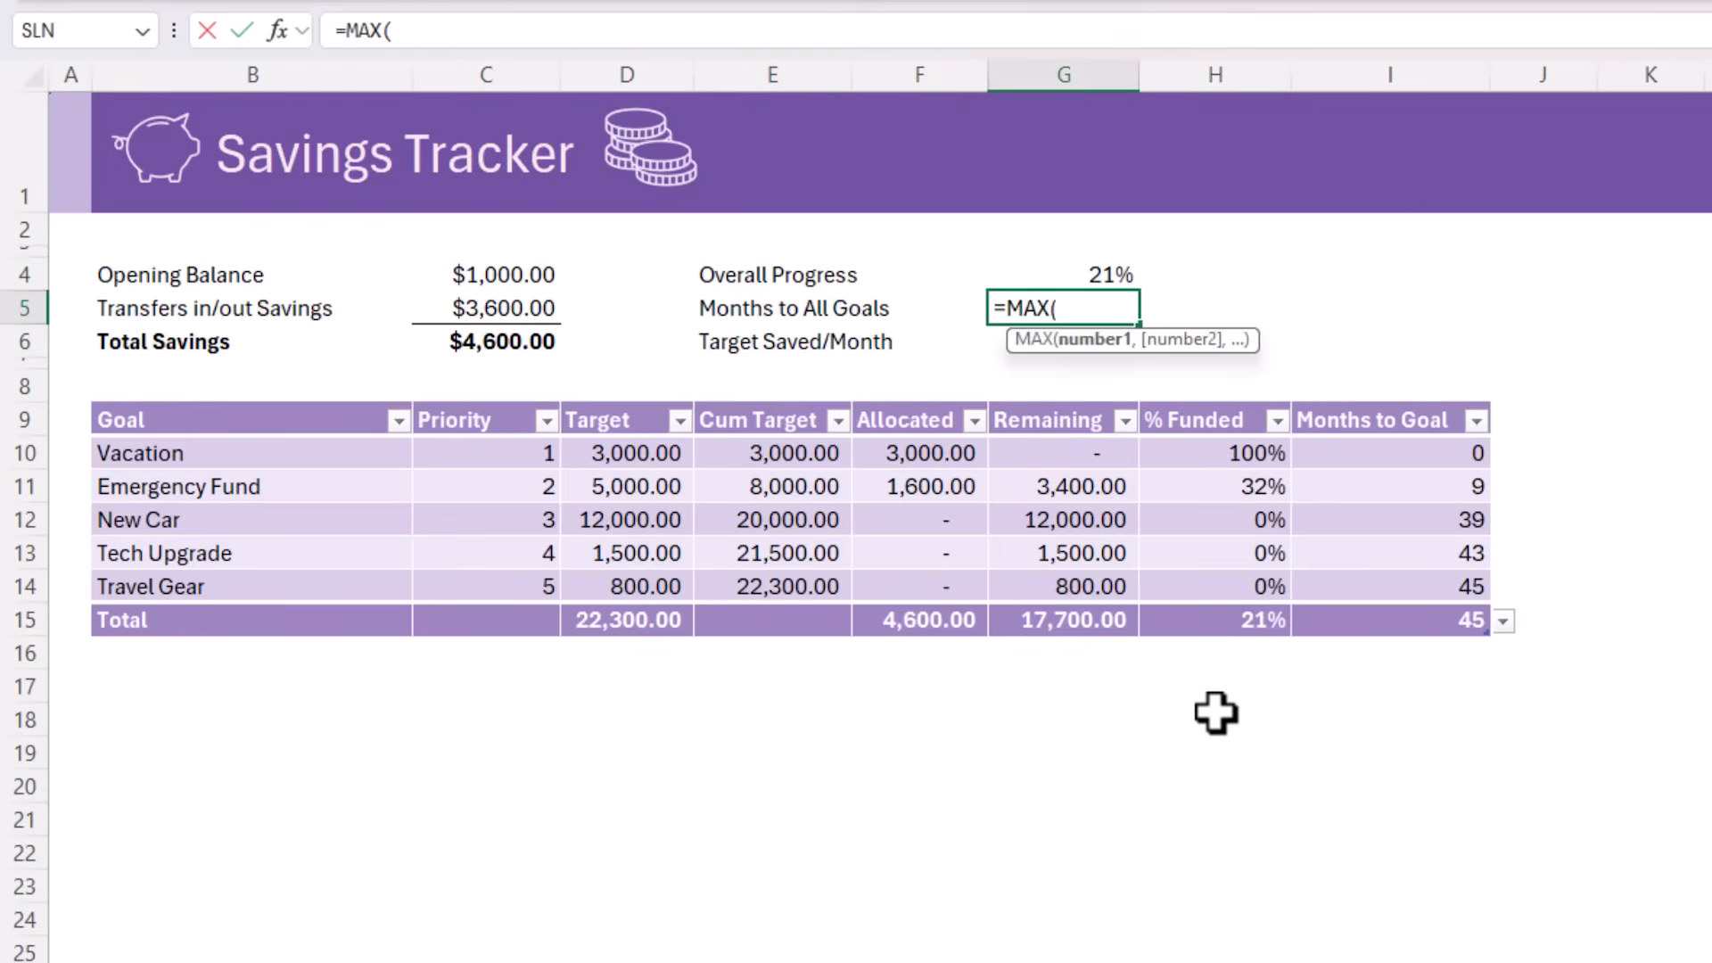
left_click(1418, 405)
type(")")
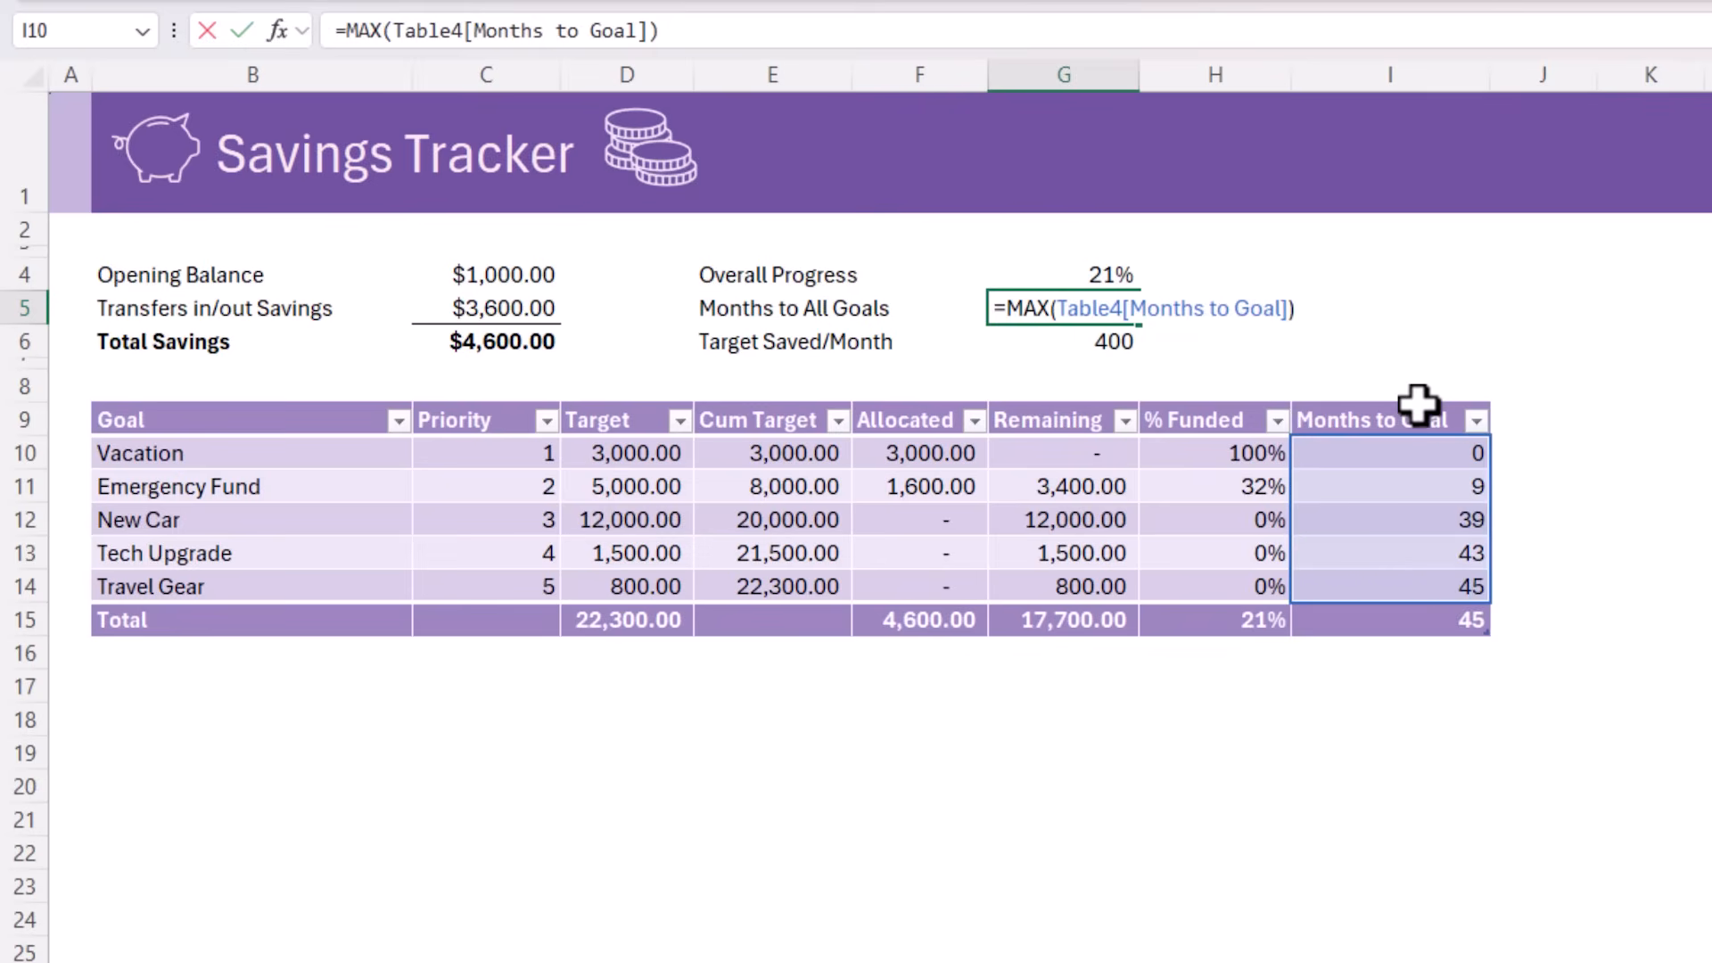
key("Return")
key("Left")
key("Left")
Format the Target Saved/Month value in G6 as Currency and centre the values in G4:G6
left_click(1100, 344)
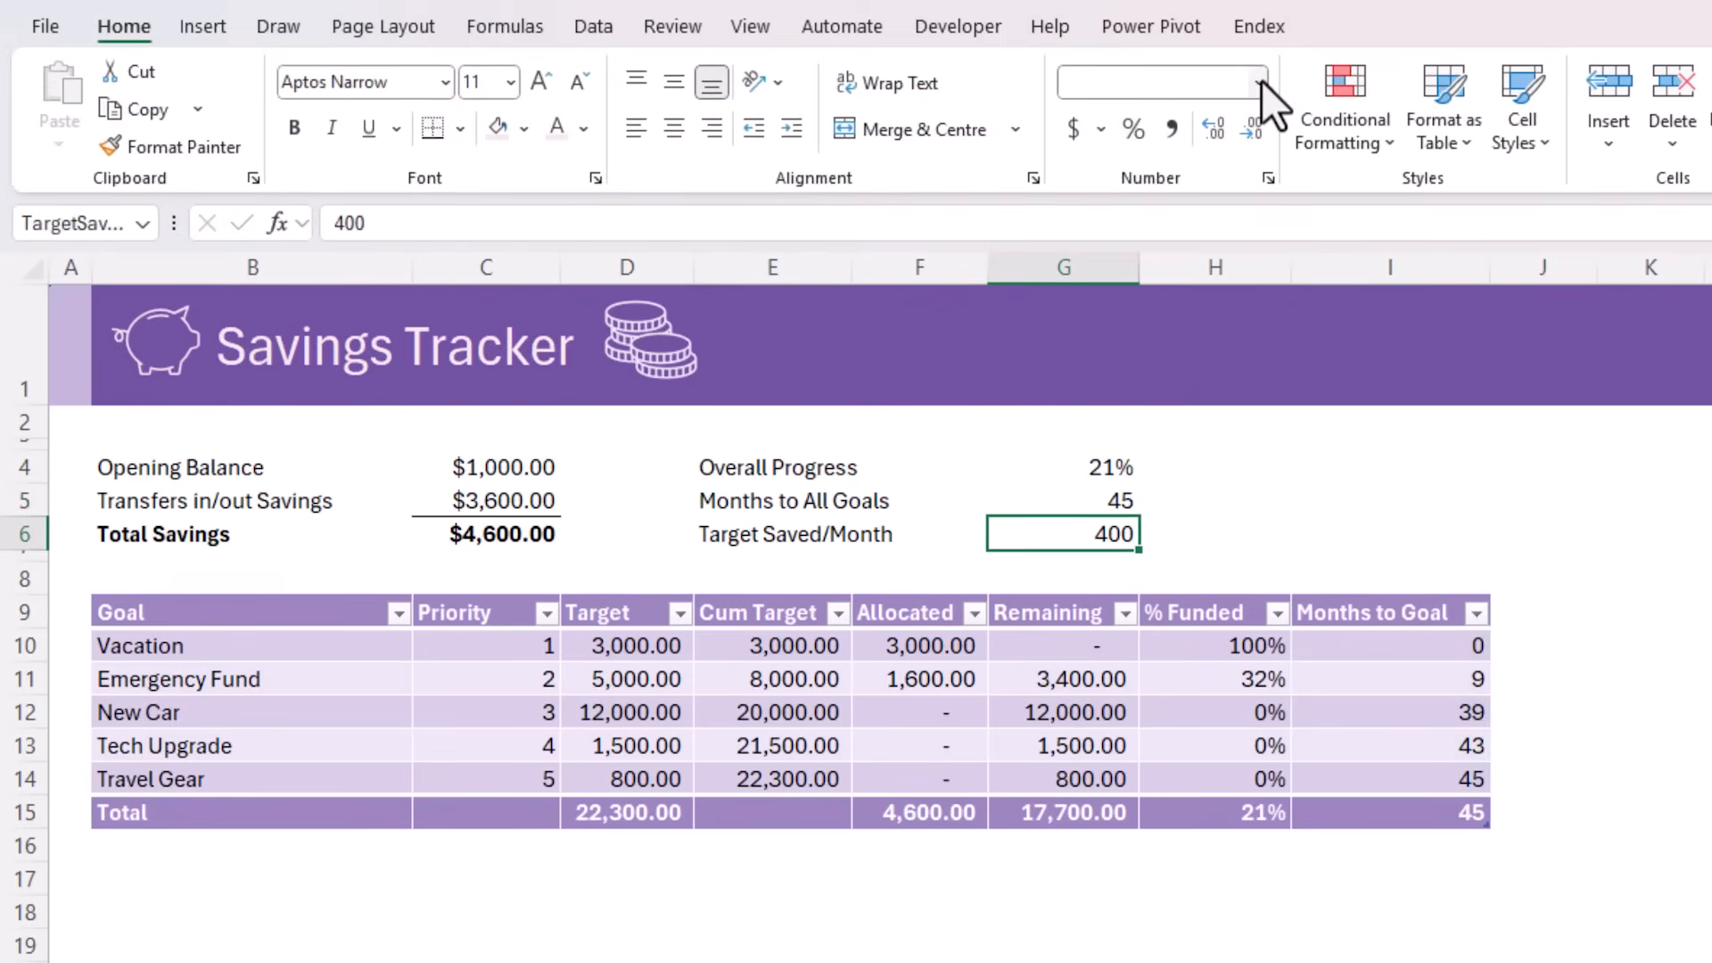
left_click(1261, 82)
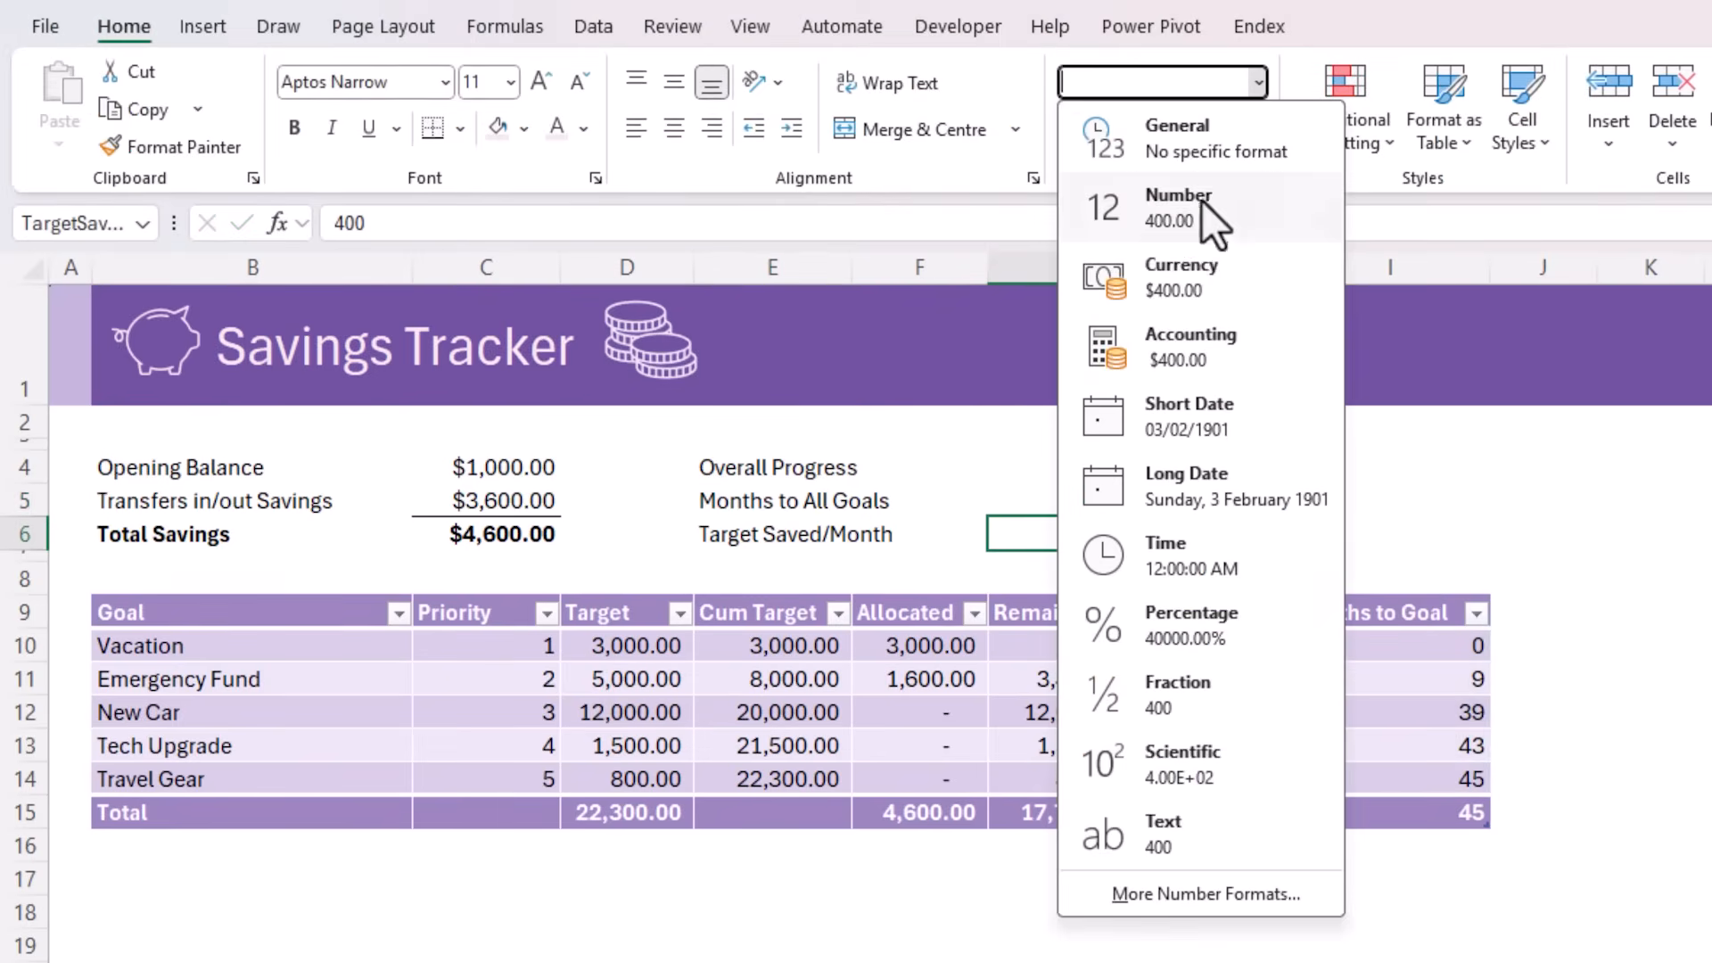
left_click(1164, 270)
key("ctrl+Up")
key("ctrl+shift+Down")
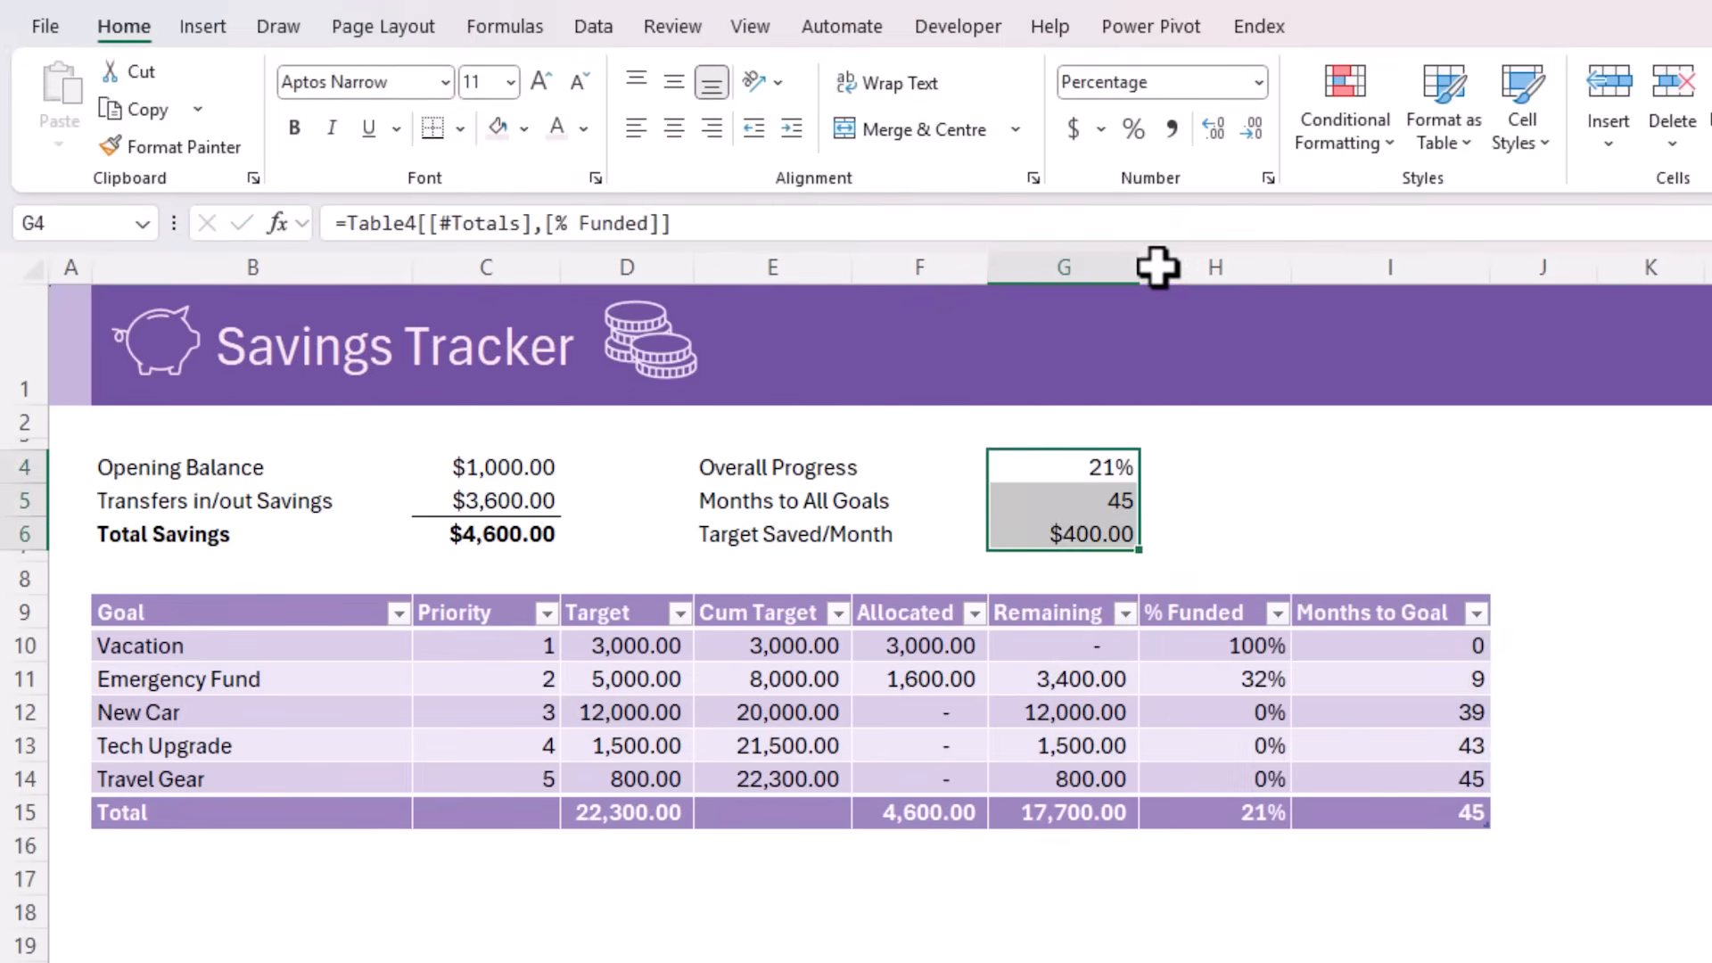
left_click(674, 127)
Indent the labels in B4:B6 and fill the summary block B3:G7 with the lightest purple theme colour
left_click_drag(229, 466, 232, 530)
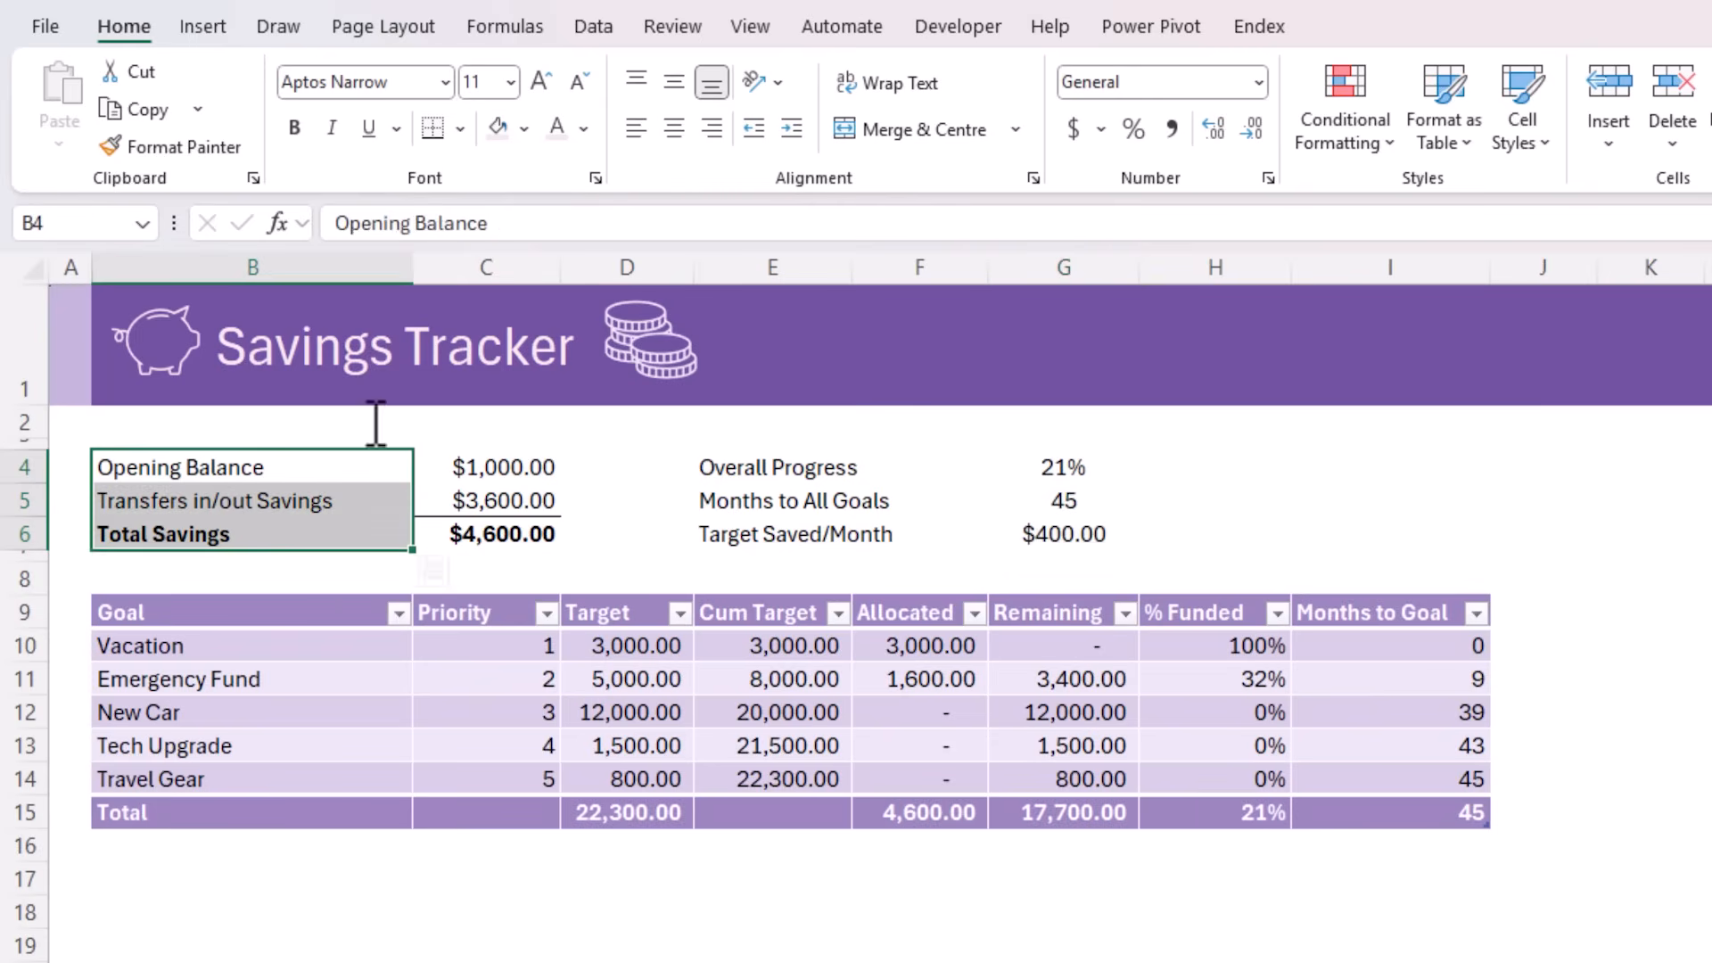
left_click(791, 127)
left_click(149, 444)
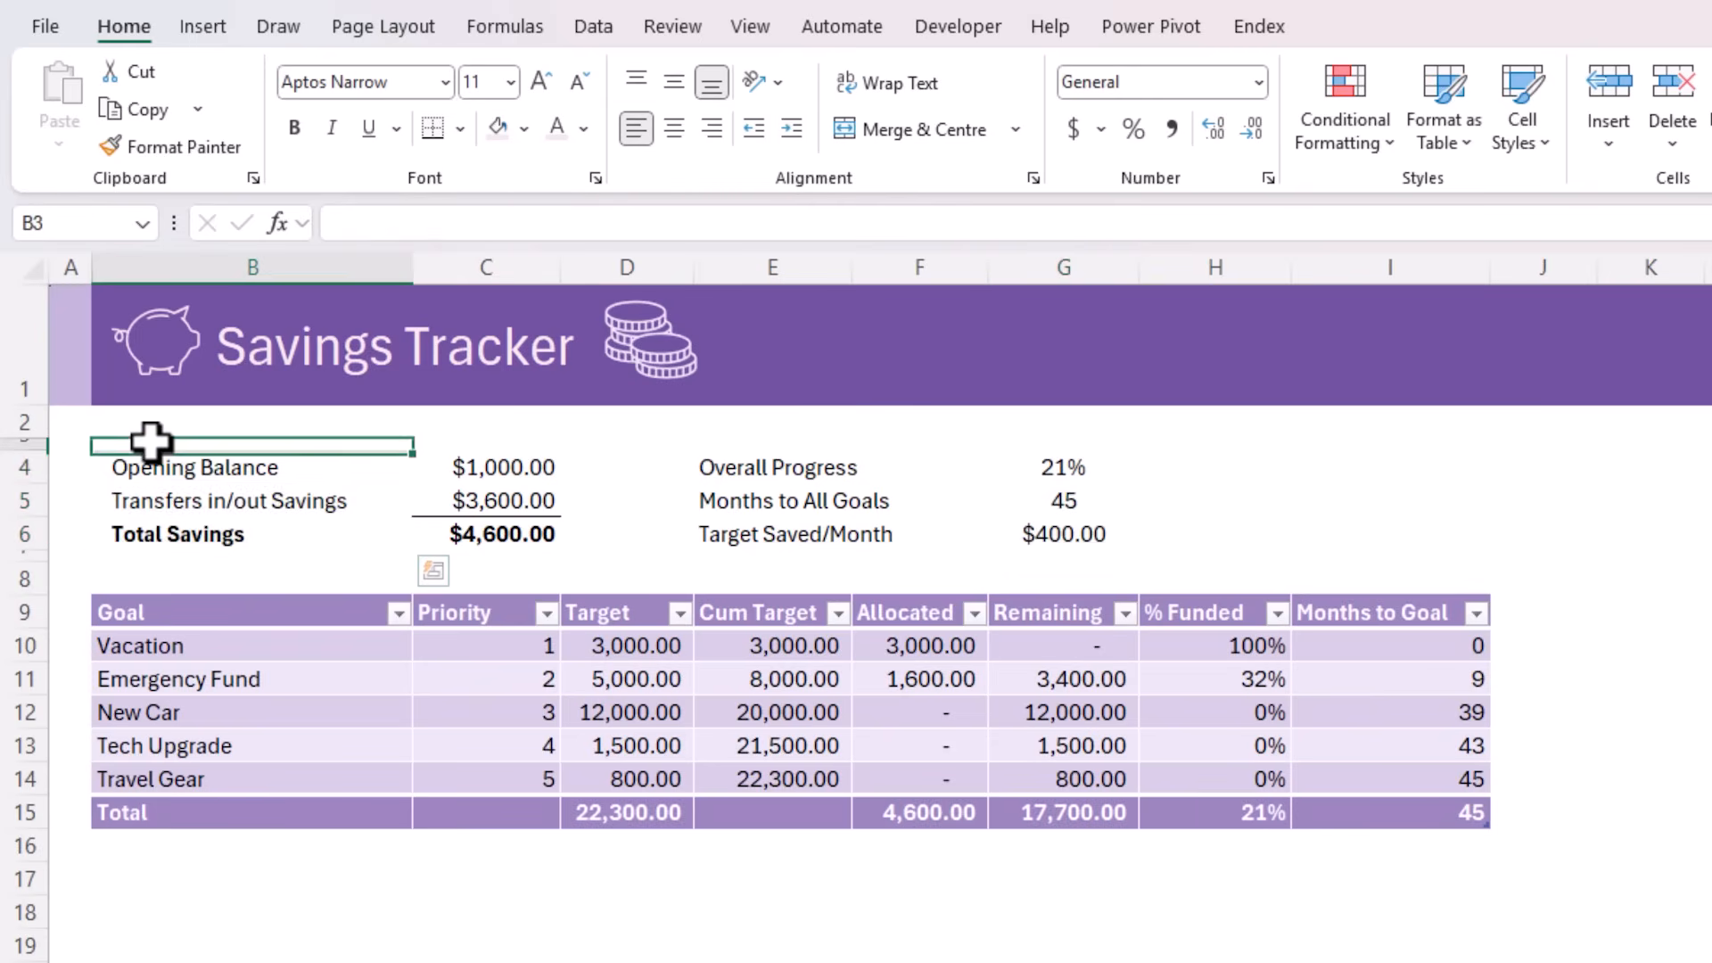
mouse_move(149, 443)
left_mouse_down()
mouse_move(780, 576)
mouse_move(1099, 554)
mouse_move(1081, 554)
left_mouse_up()
left_click(524, 130)
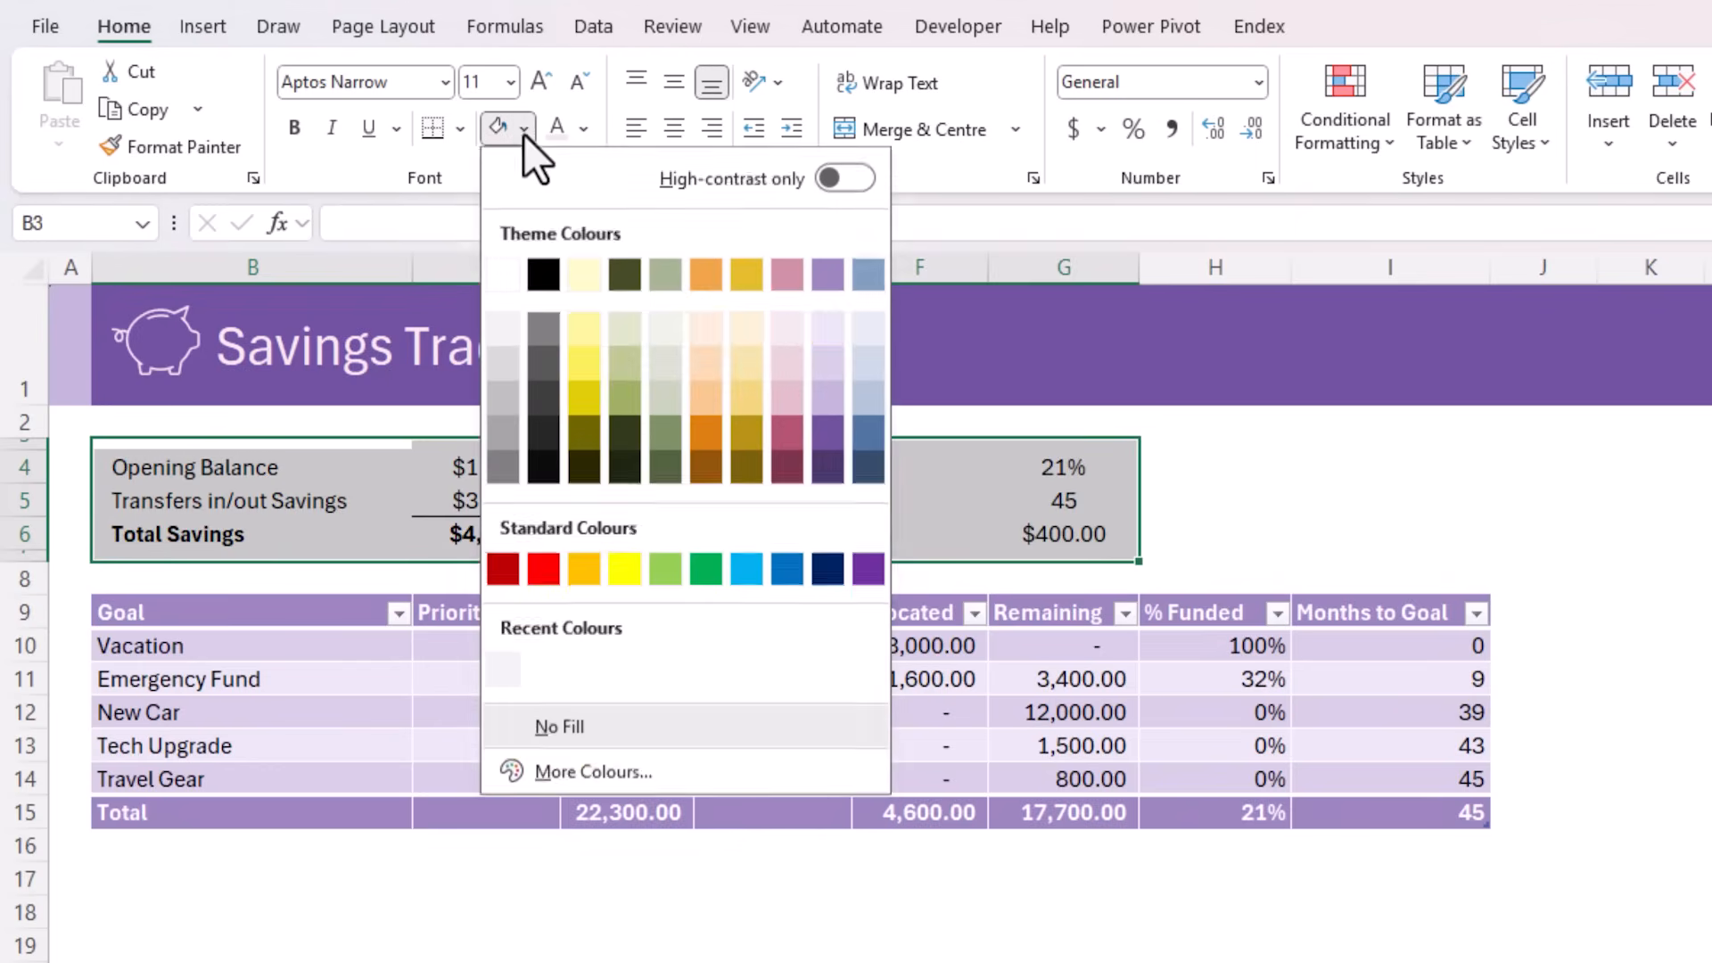
left_click(820, 325)
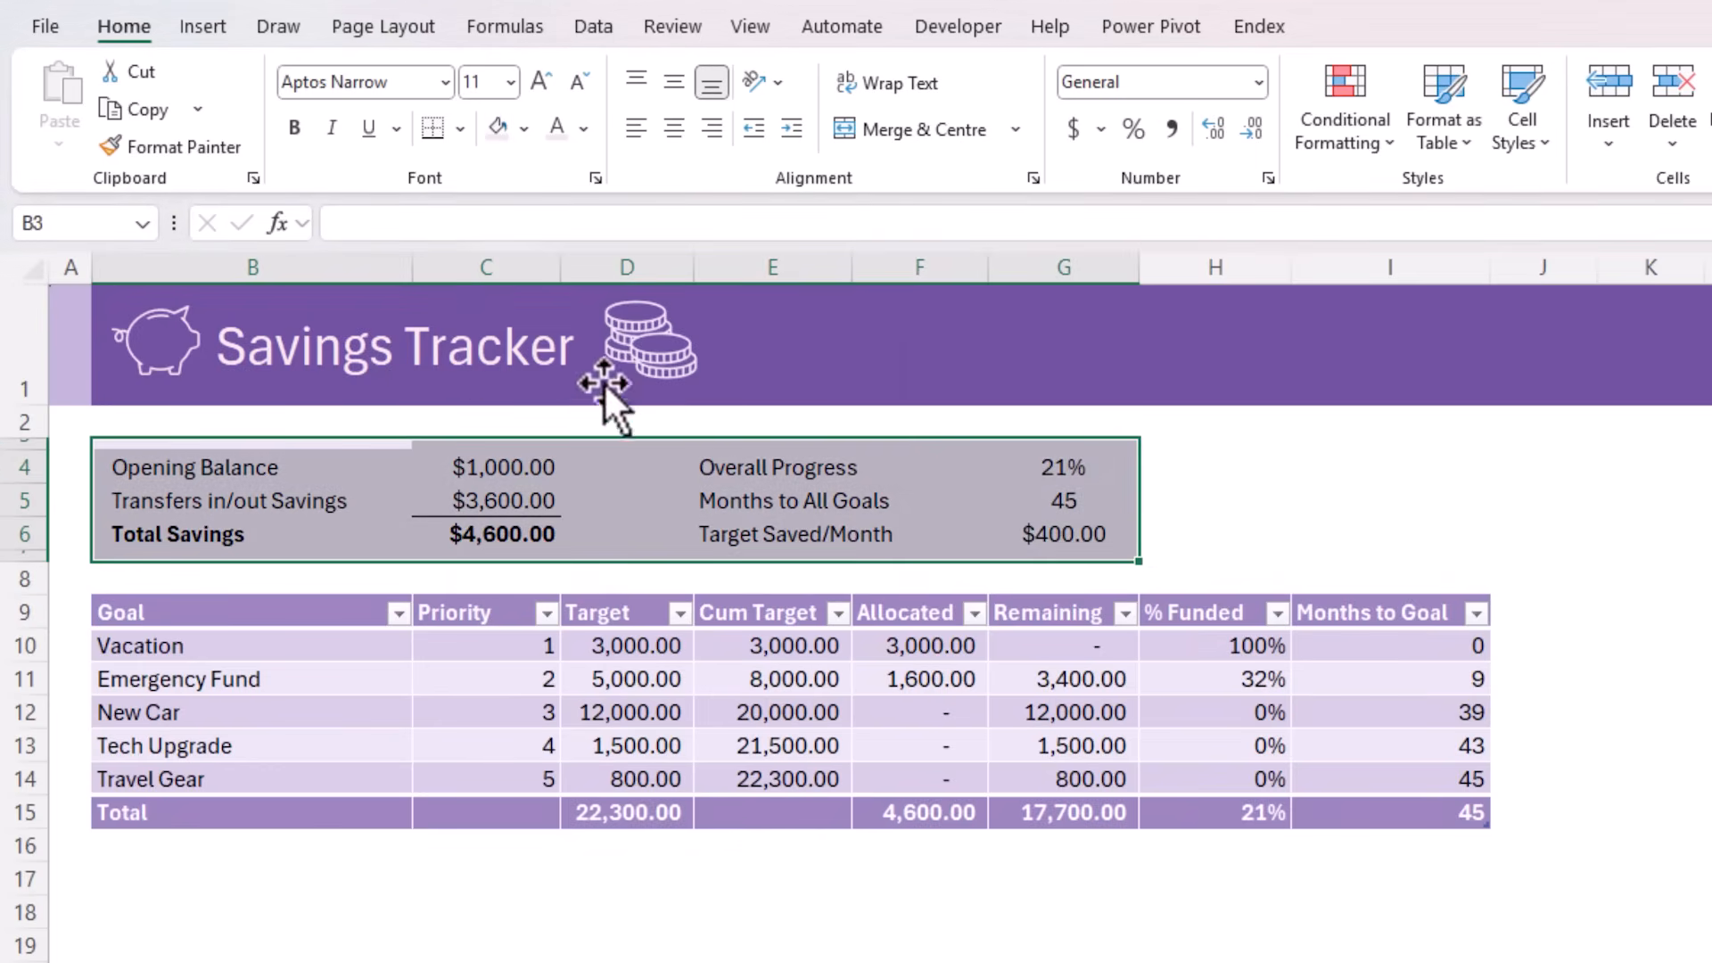
left_click(451, 425)
Insert a rounded rectangle shape snapped to the cell edges so it exactly covers the summary block B3:G7
left_click(200, 27)
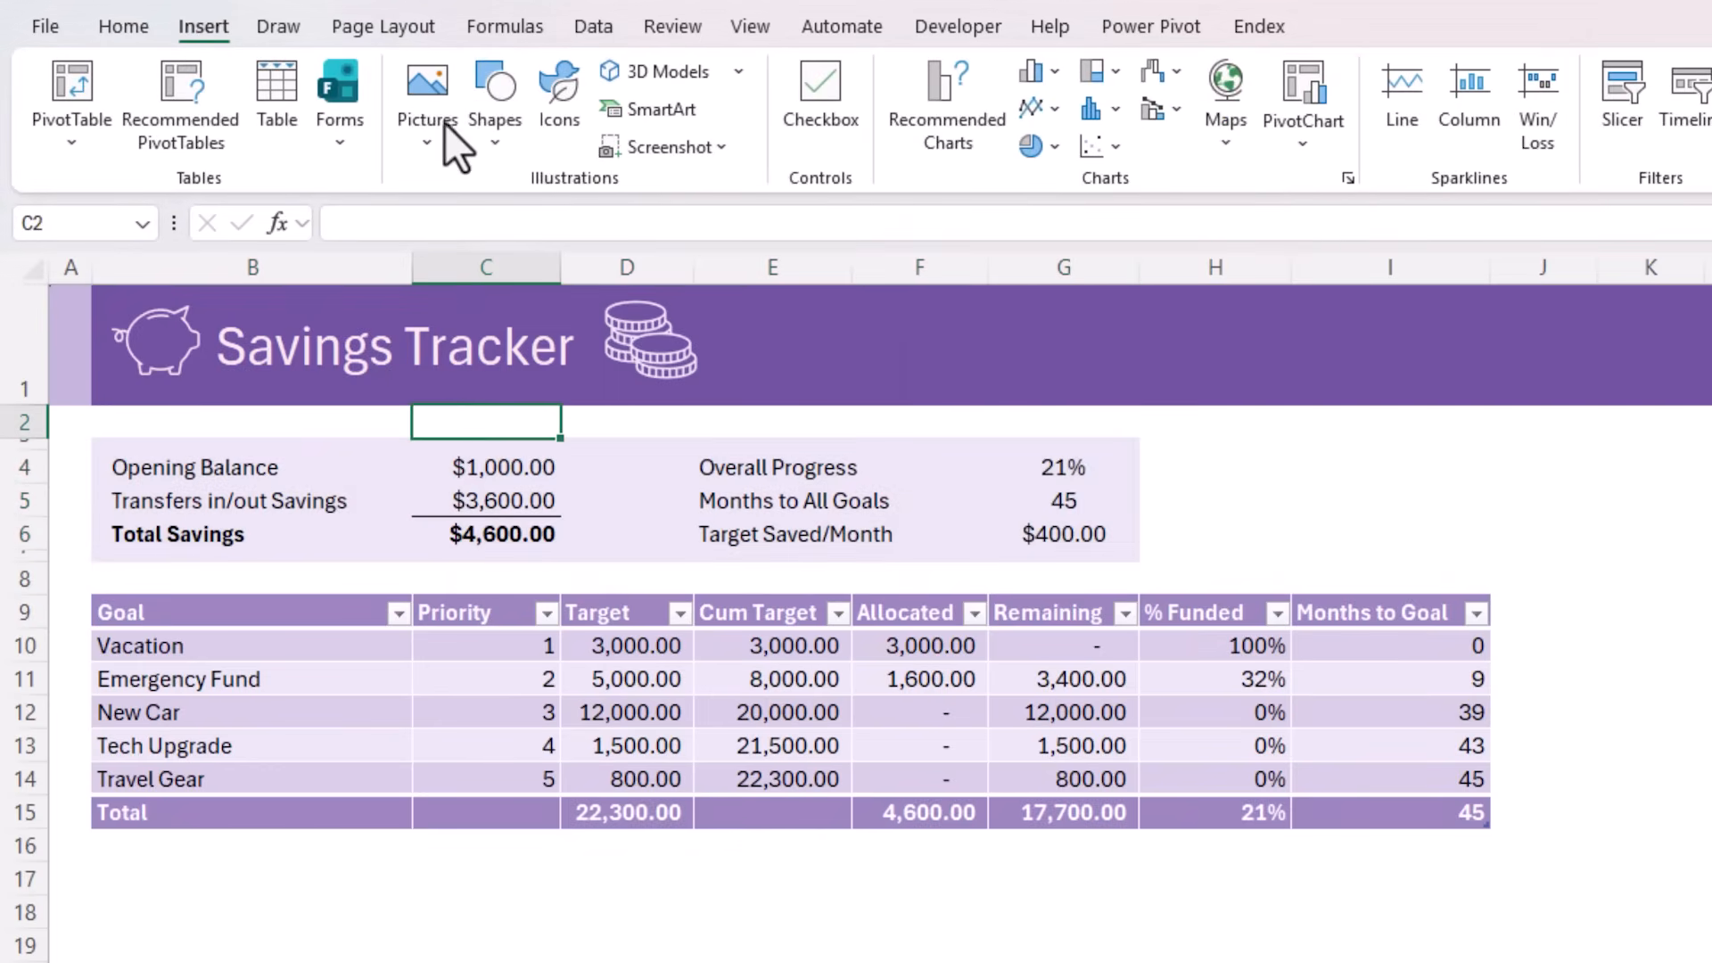
left_click(482, 134)
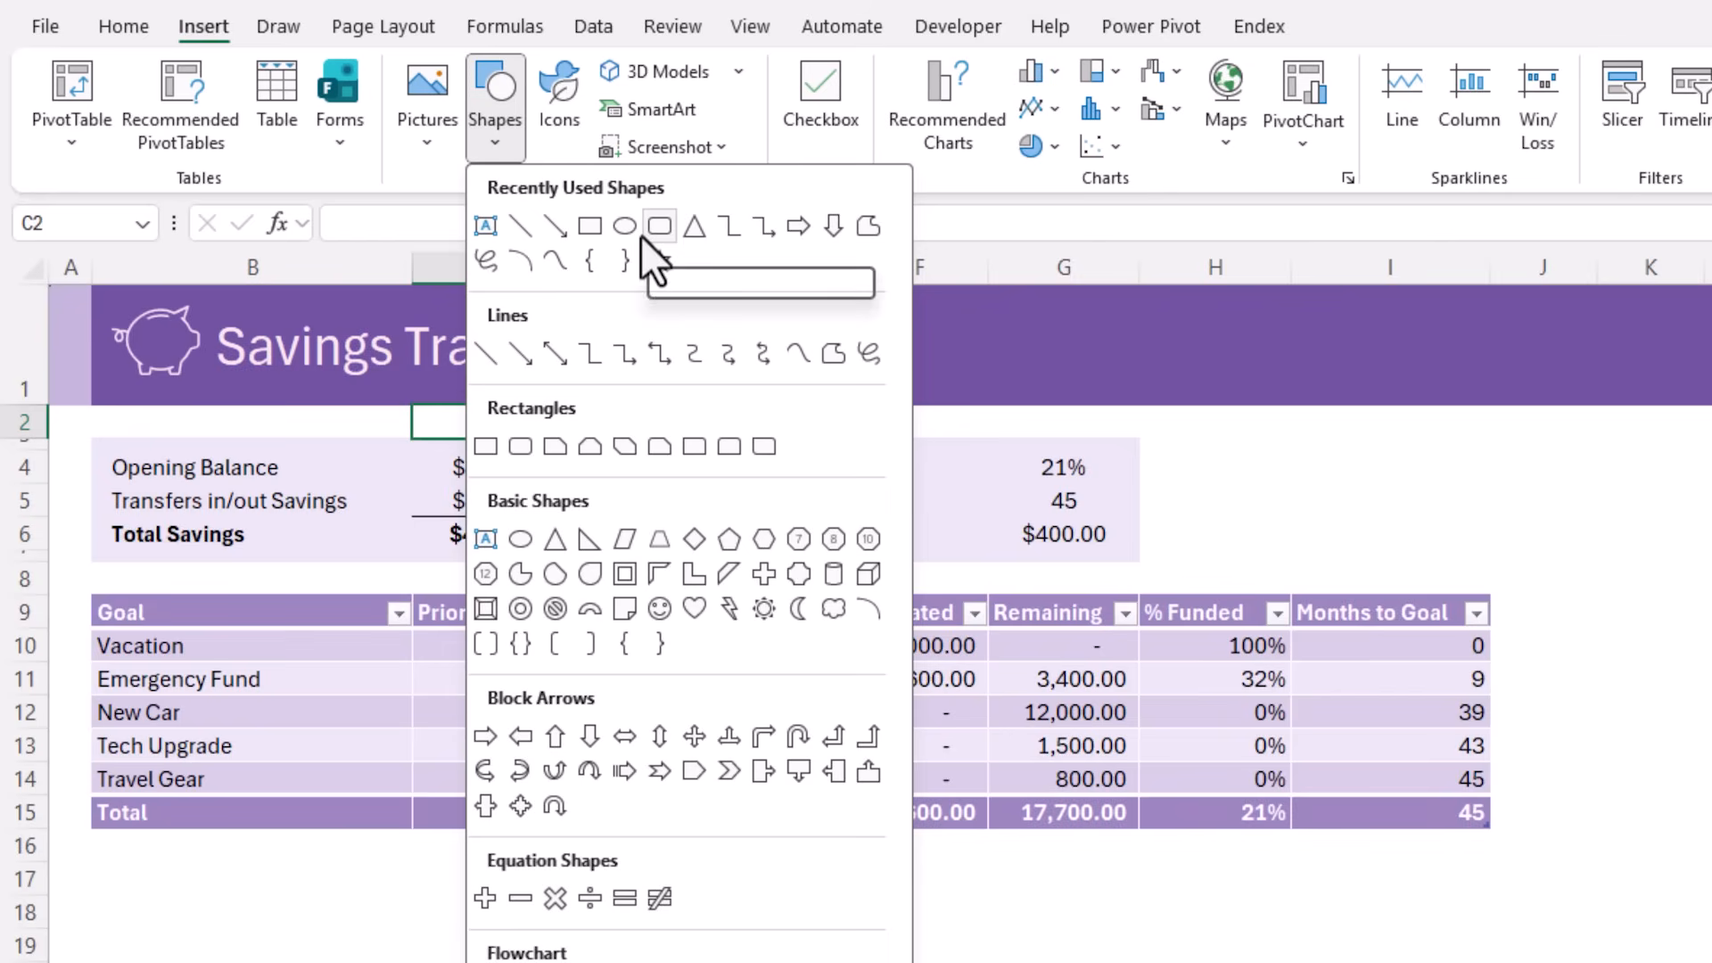
left_click(520, 446)
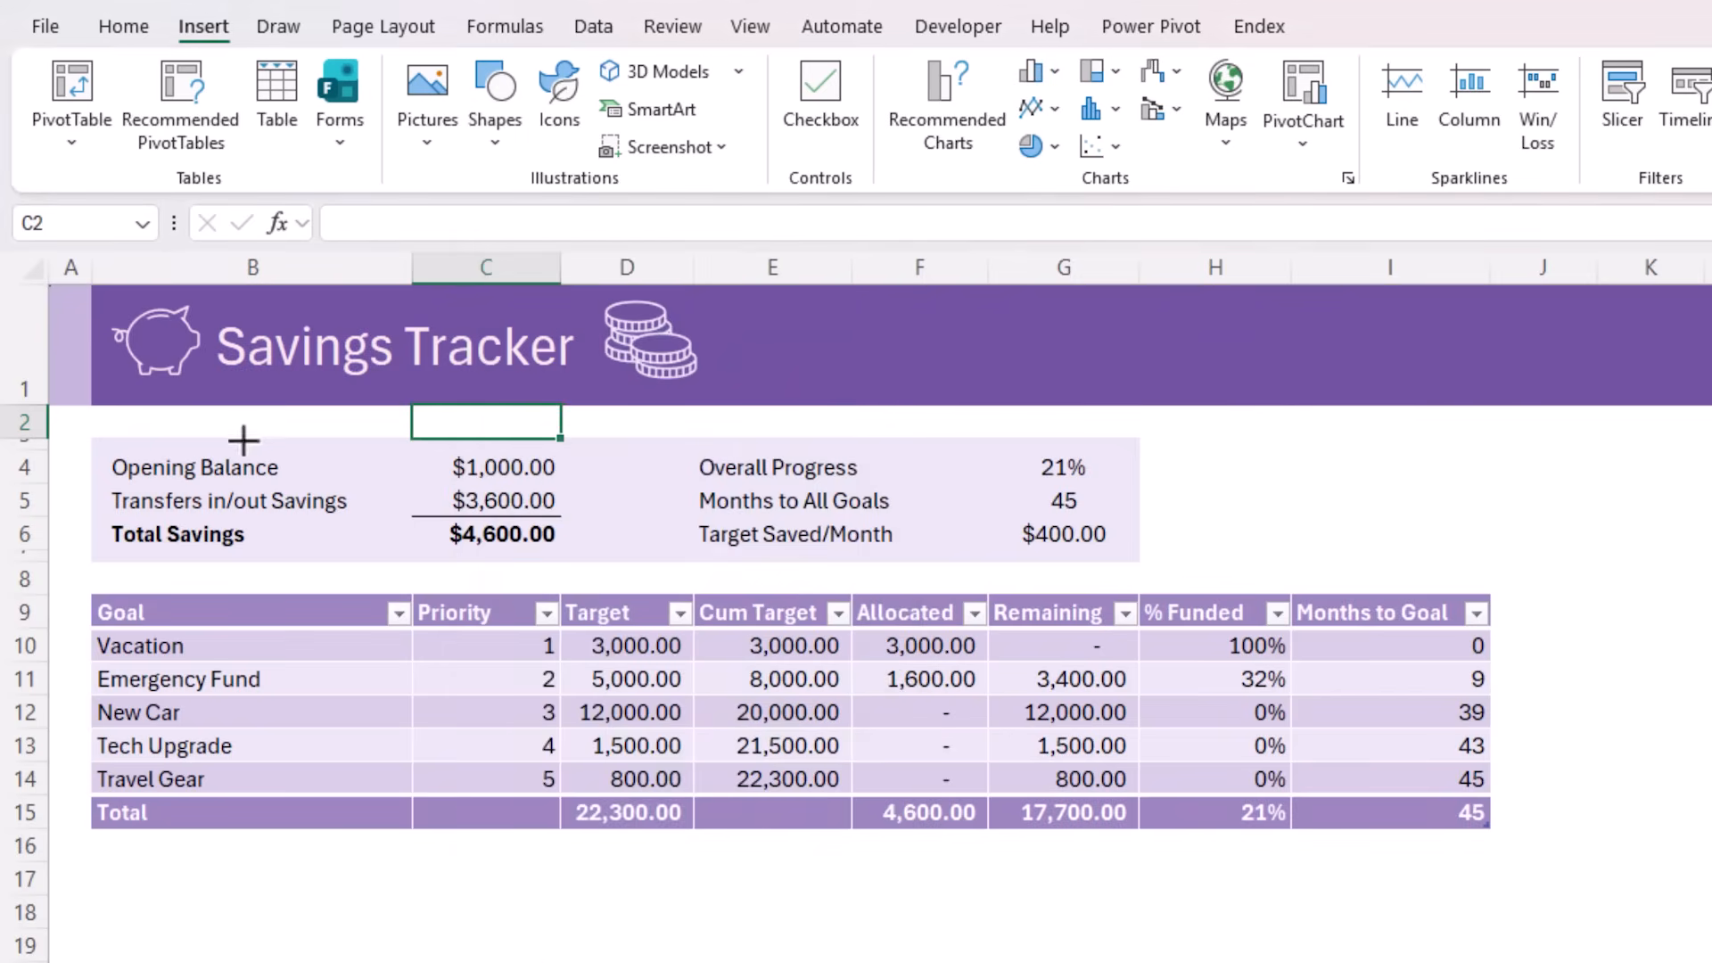
key("alt")
left_click_drag(91, 436, 1138, 561)
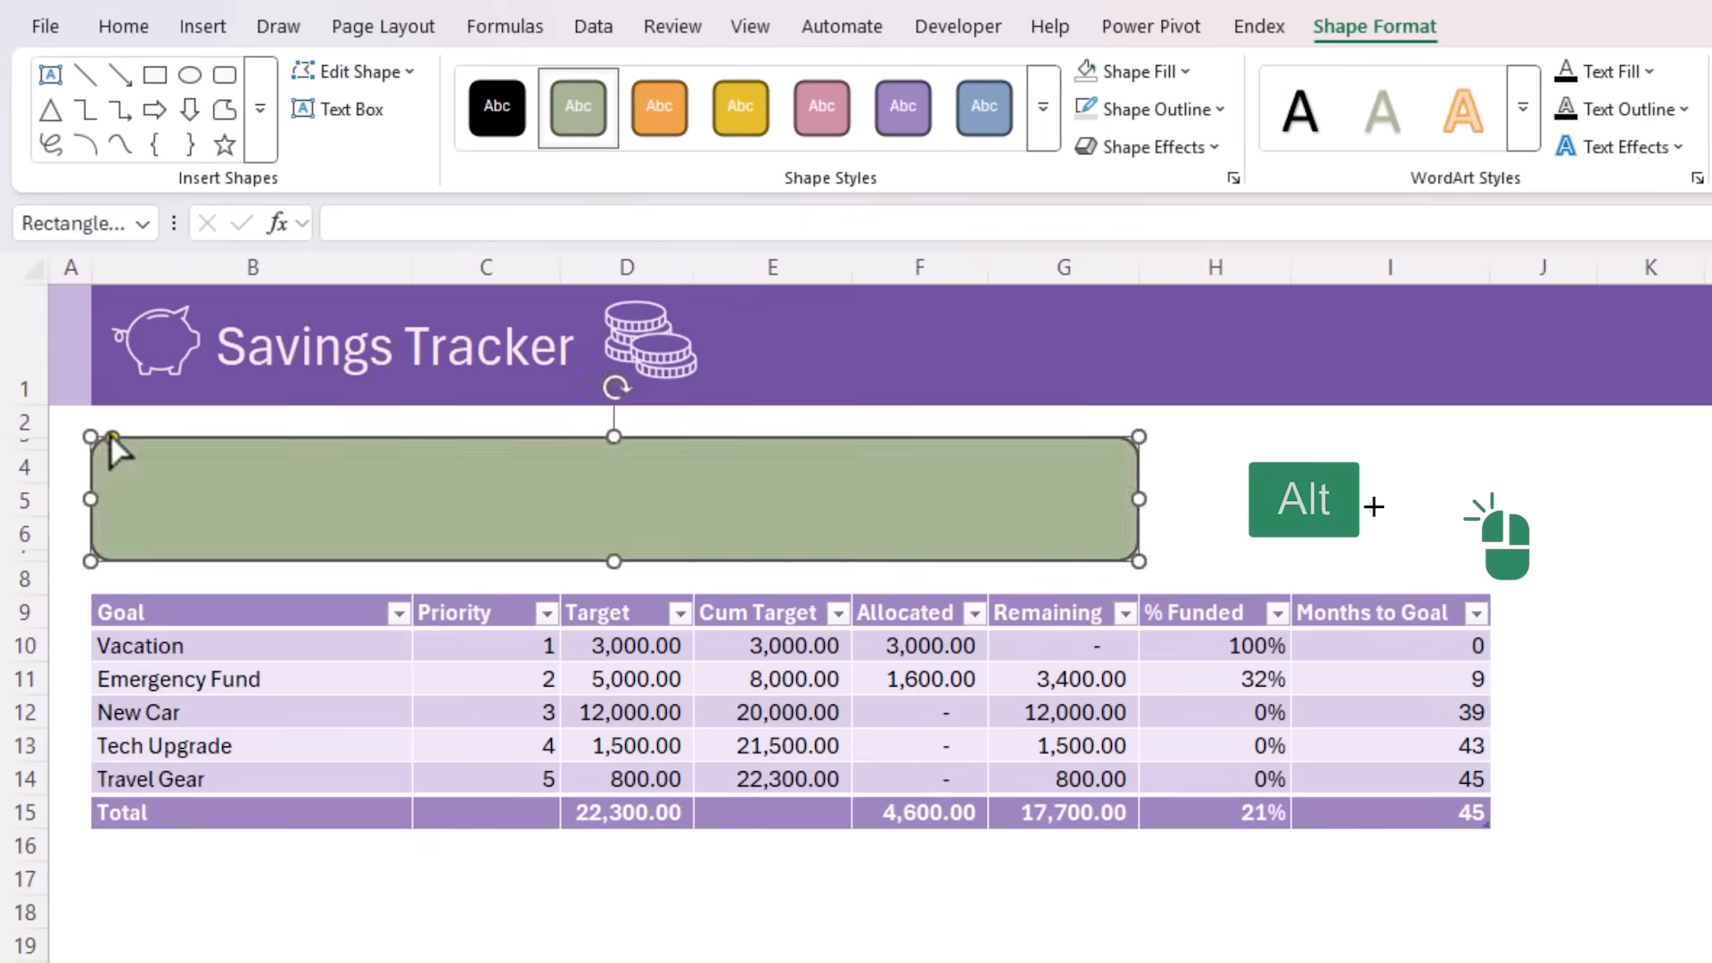
Remove the rounded rectangle's fill and give it a purple theme-colour outline with a 1½ pt weight
left_click(1179, 77)
left_click(1164, 713)
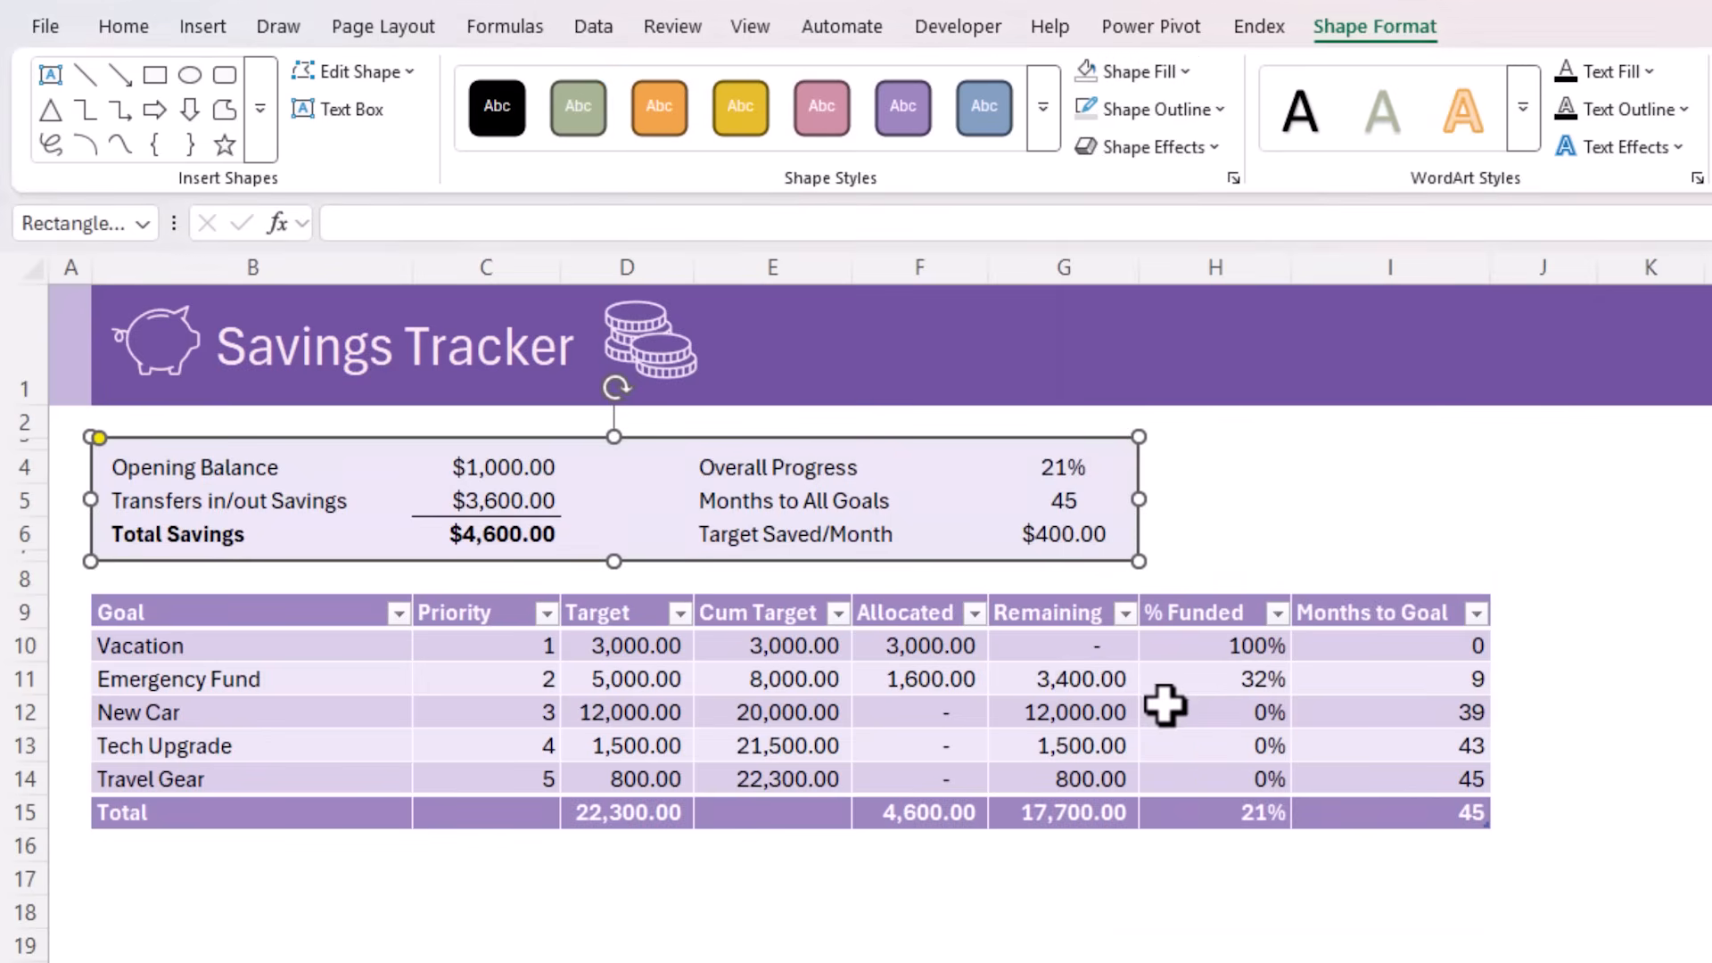
left_click(1217, 111)
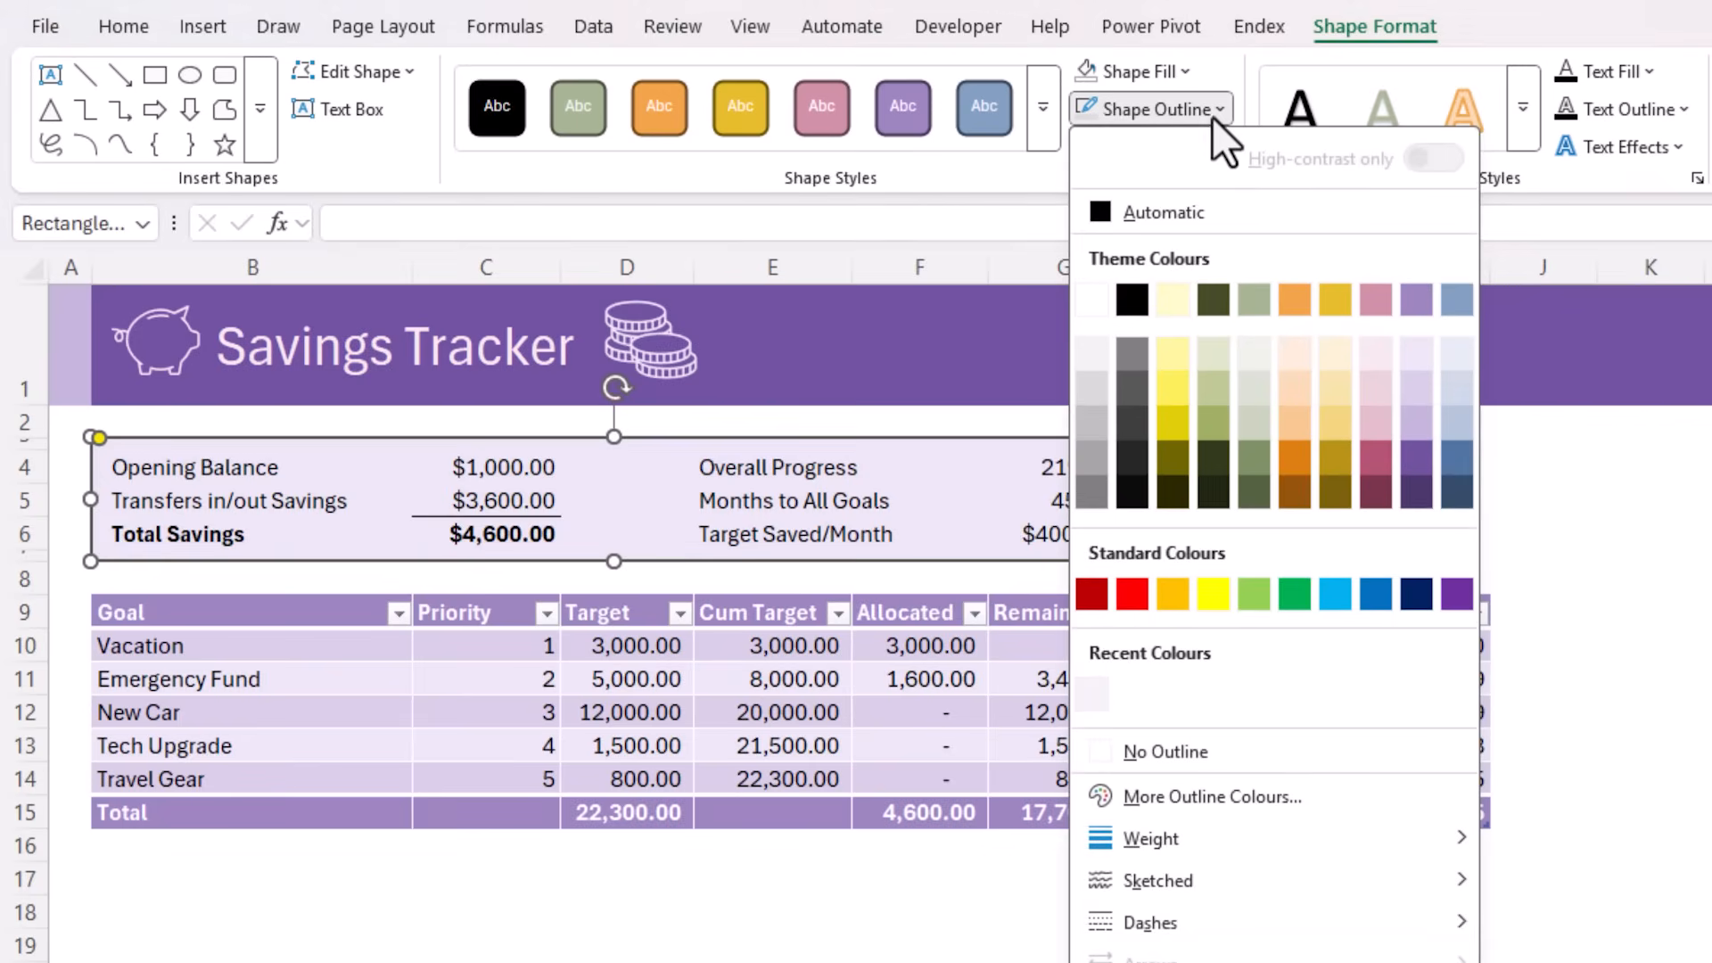
left_click(1416, 299)
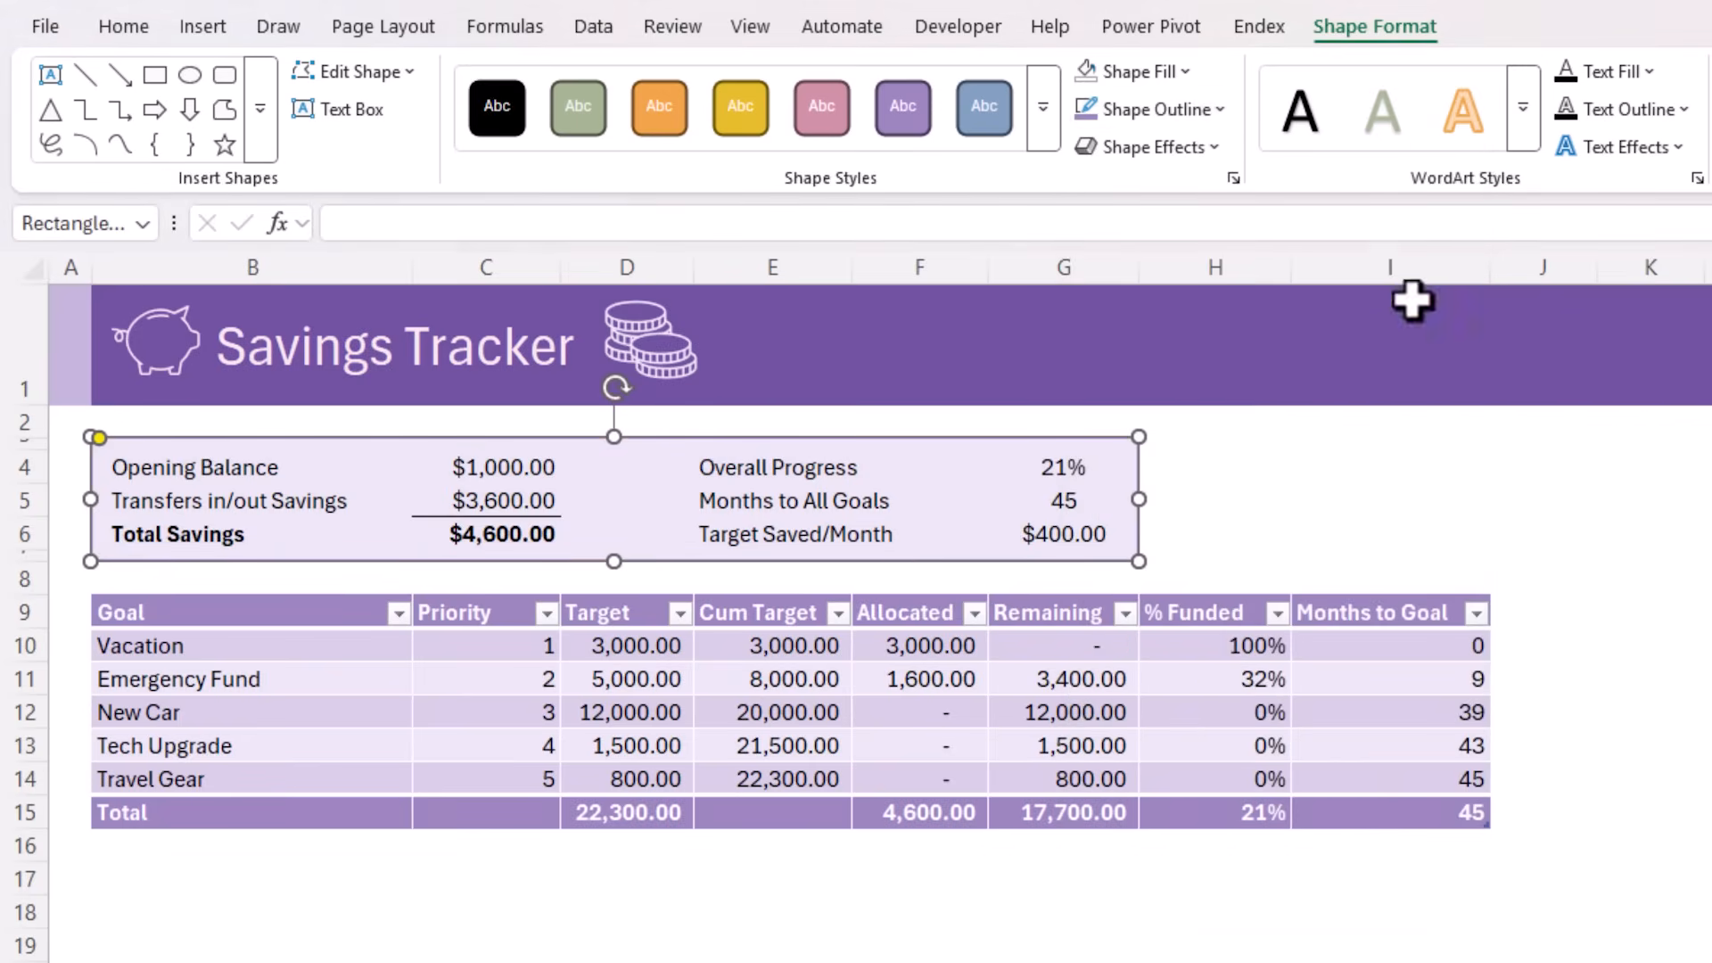
left_click(1211, 115)
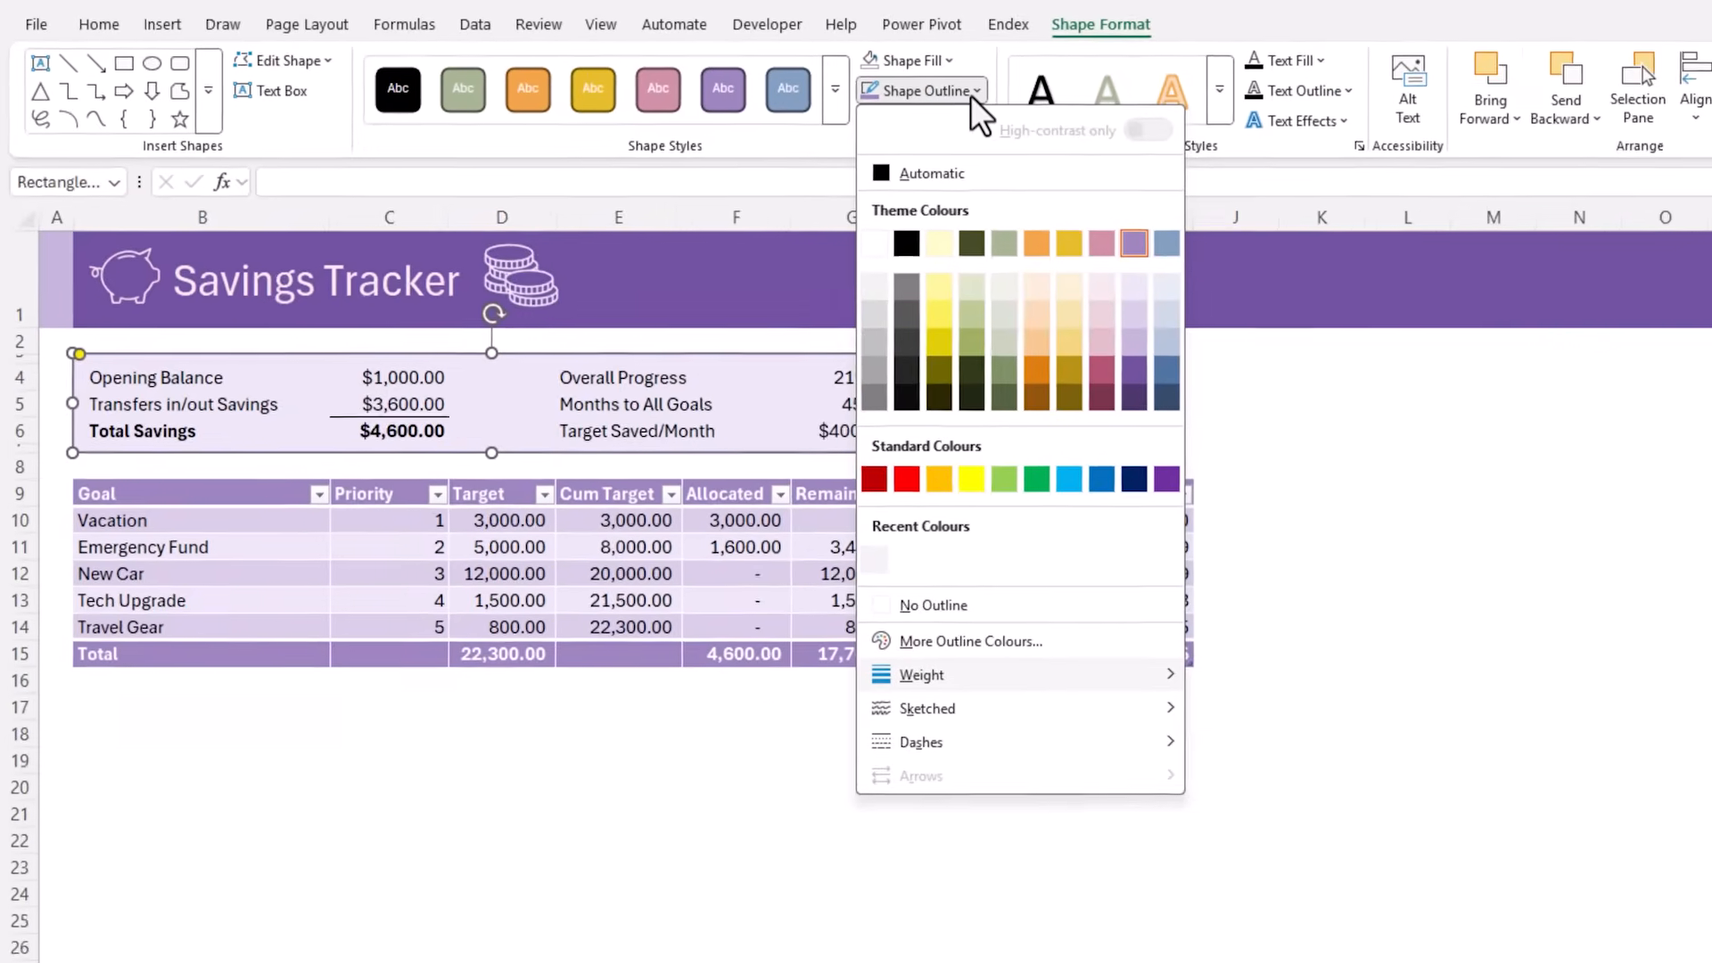
mouse_move(1248, 838)
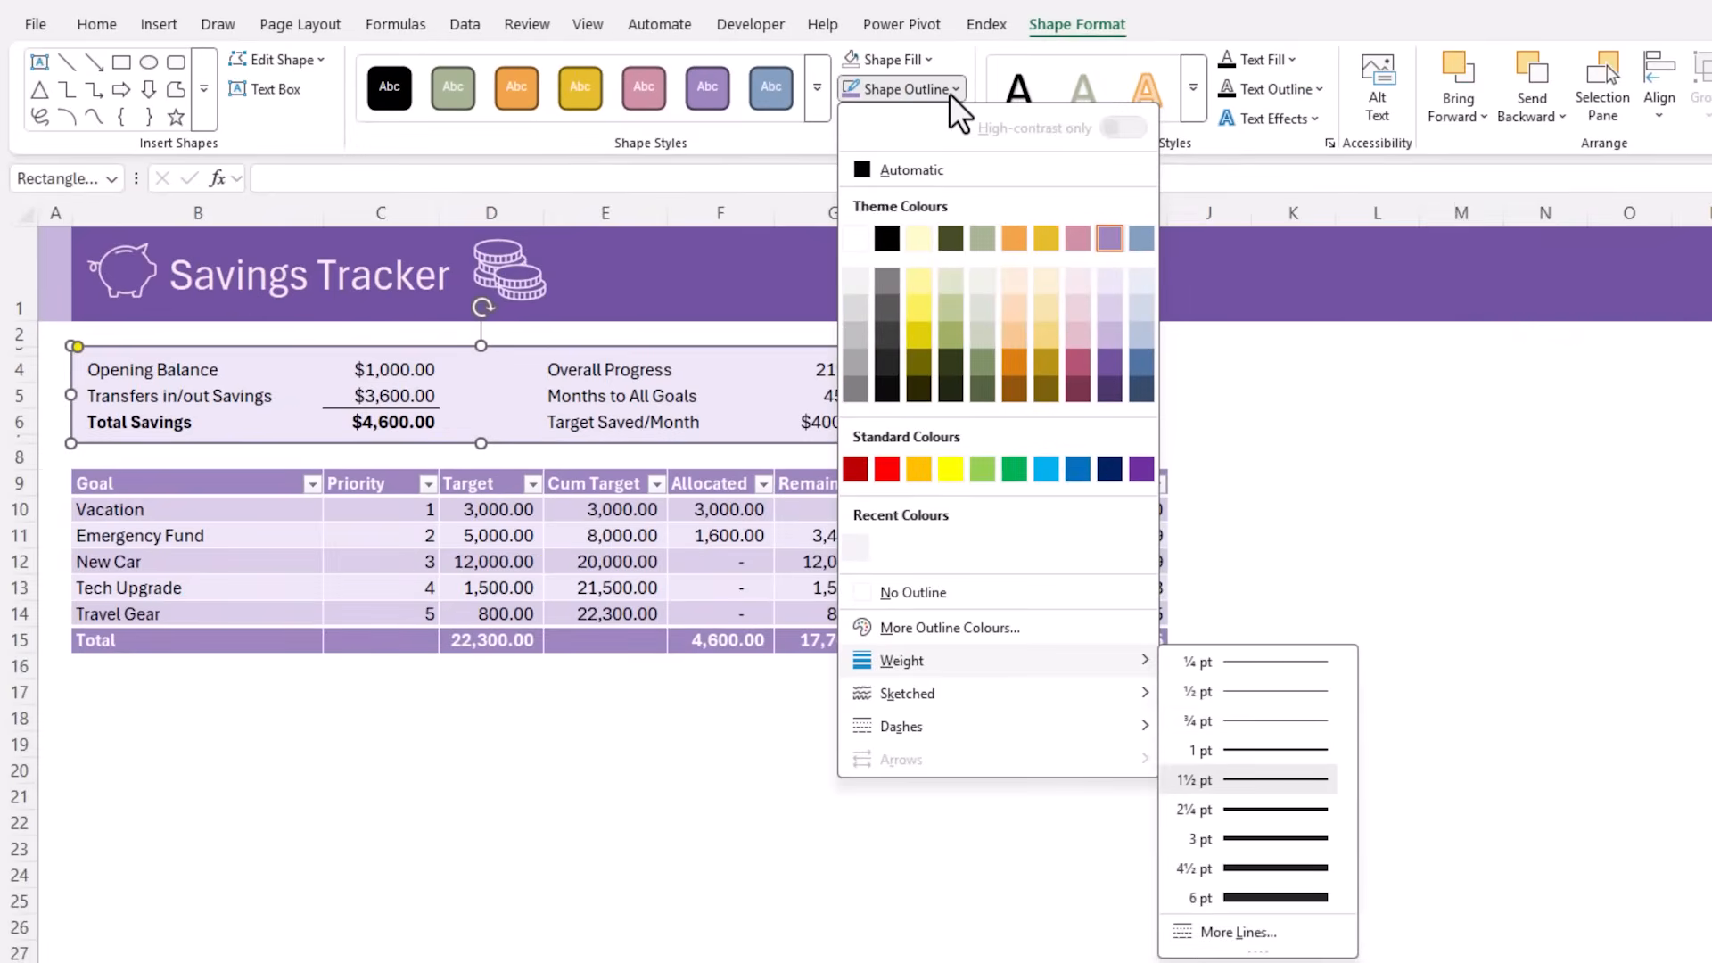
left_click(1280, 750)
left_click(1266, 500)
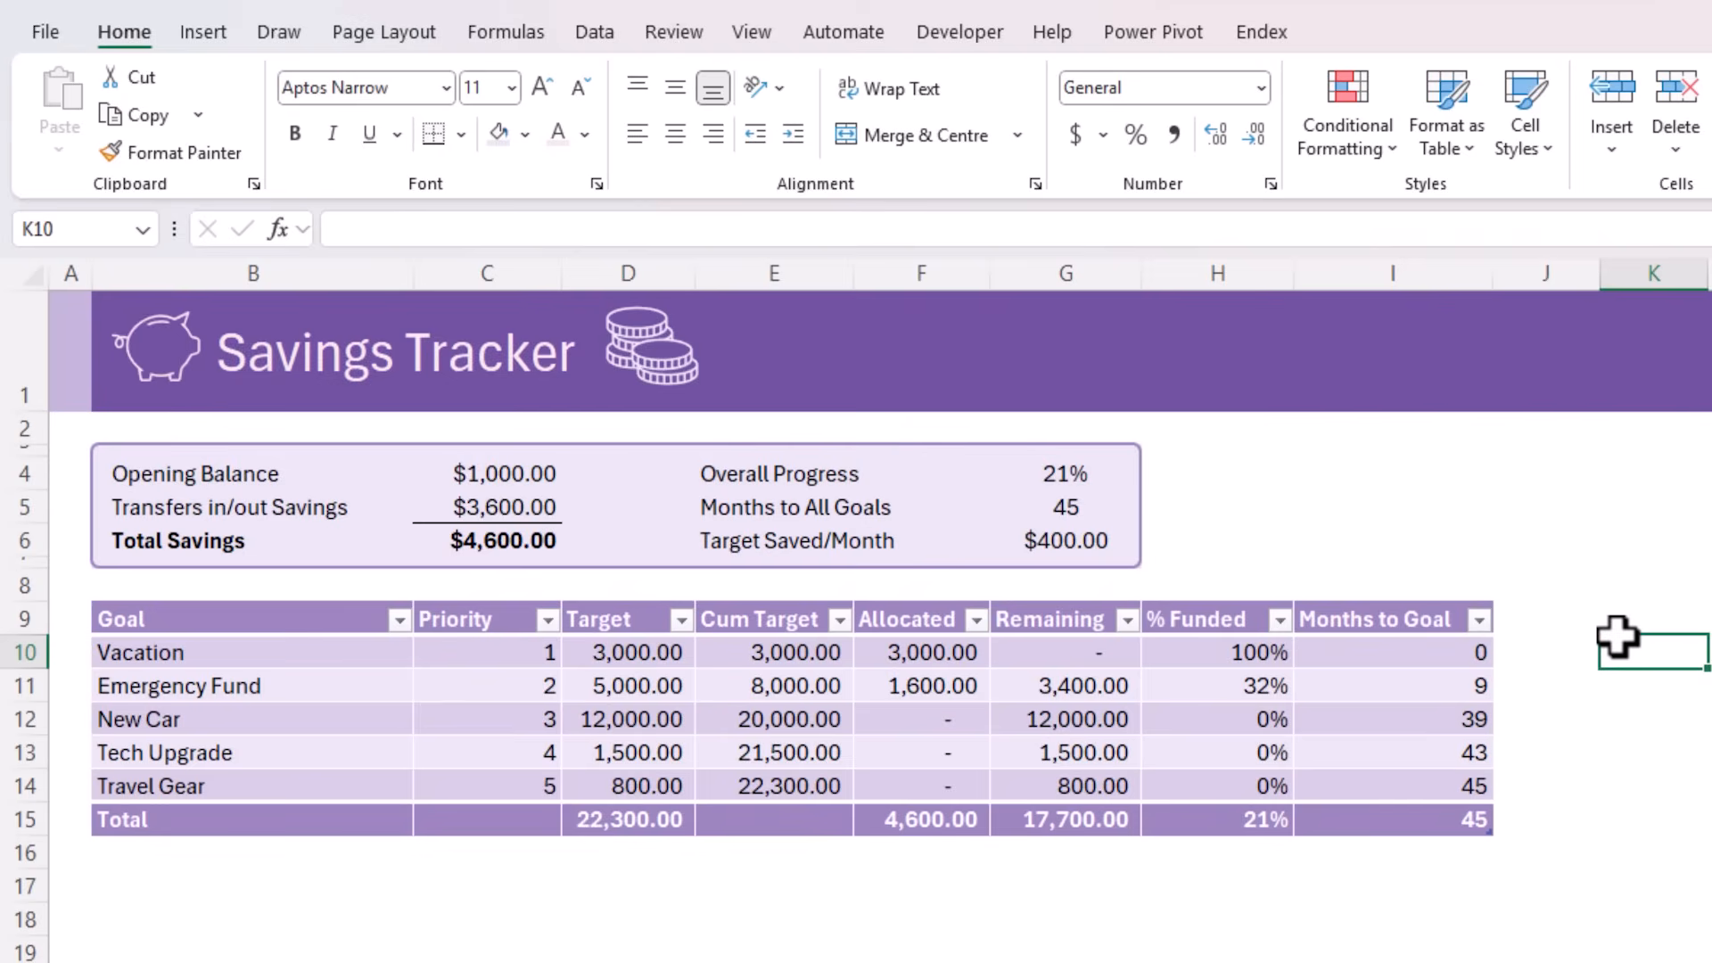
Enter =1-G4 in H4 to calculate the remaining share of the overall progress
left_click(1216, 468)
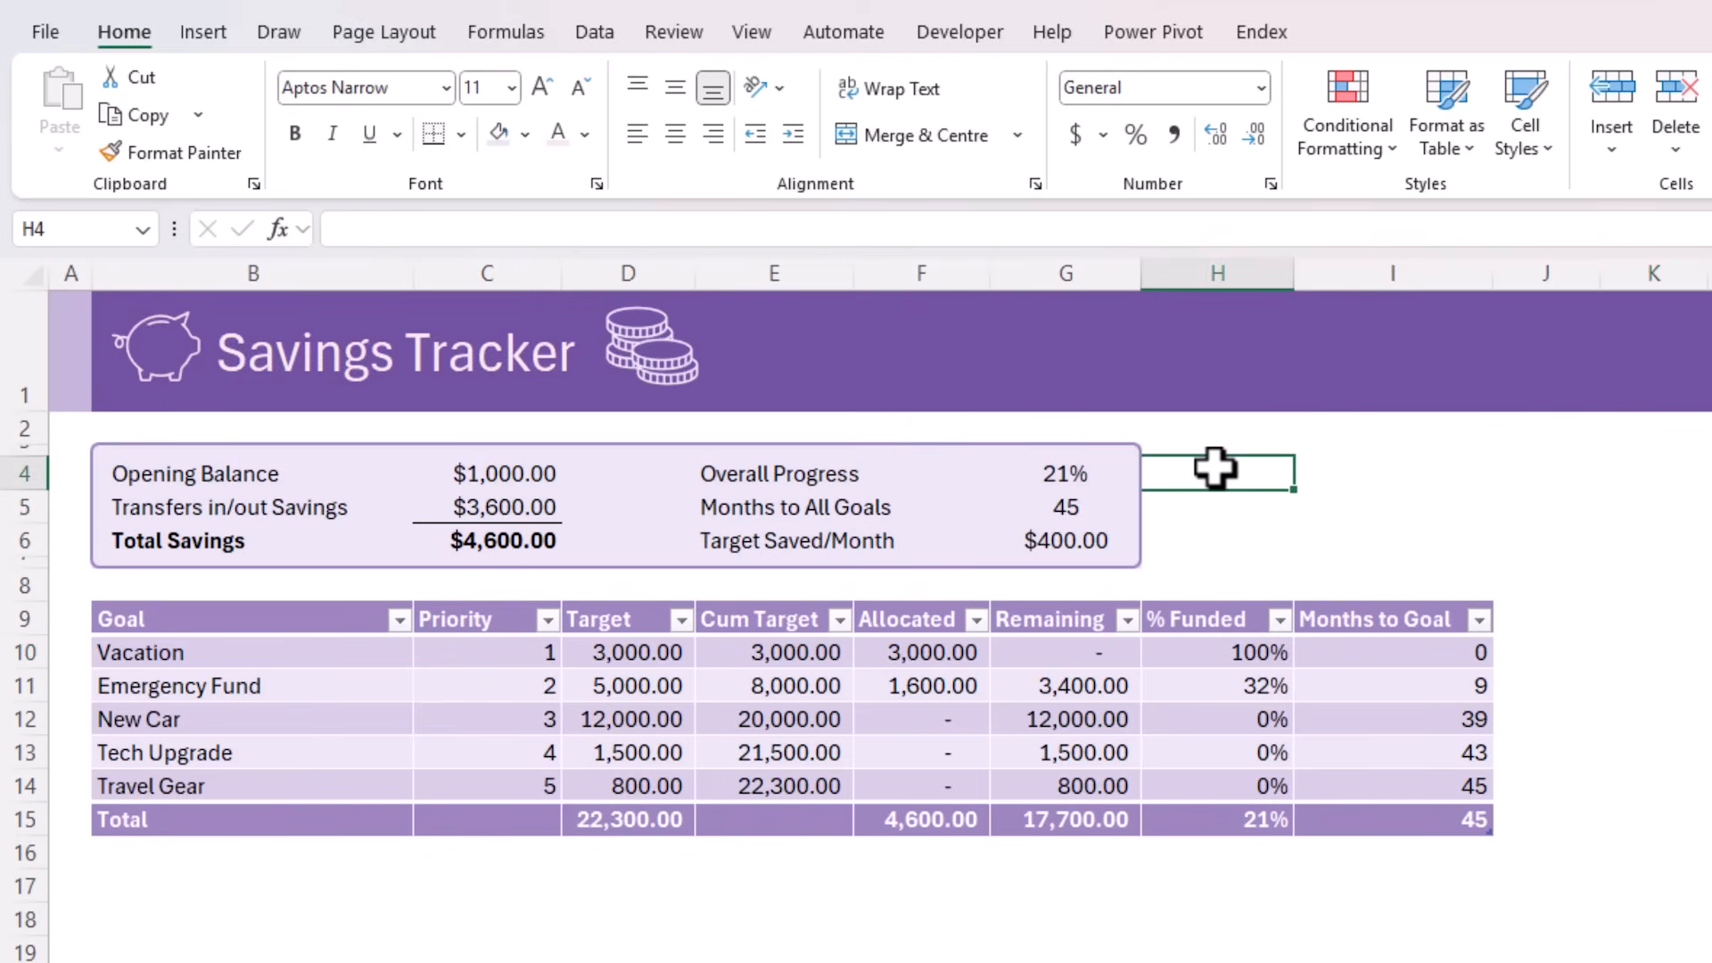
left_click(1108, 468)
left_click(1233, 474)
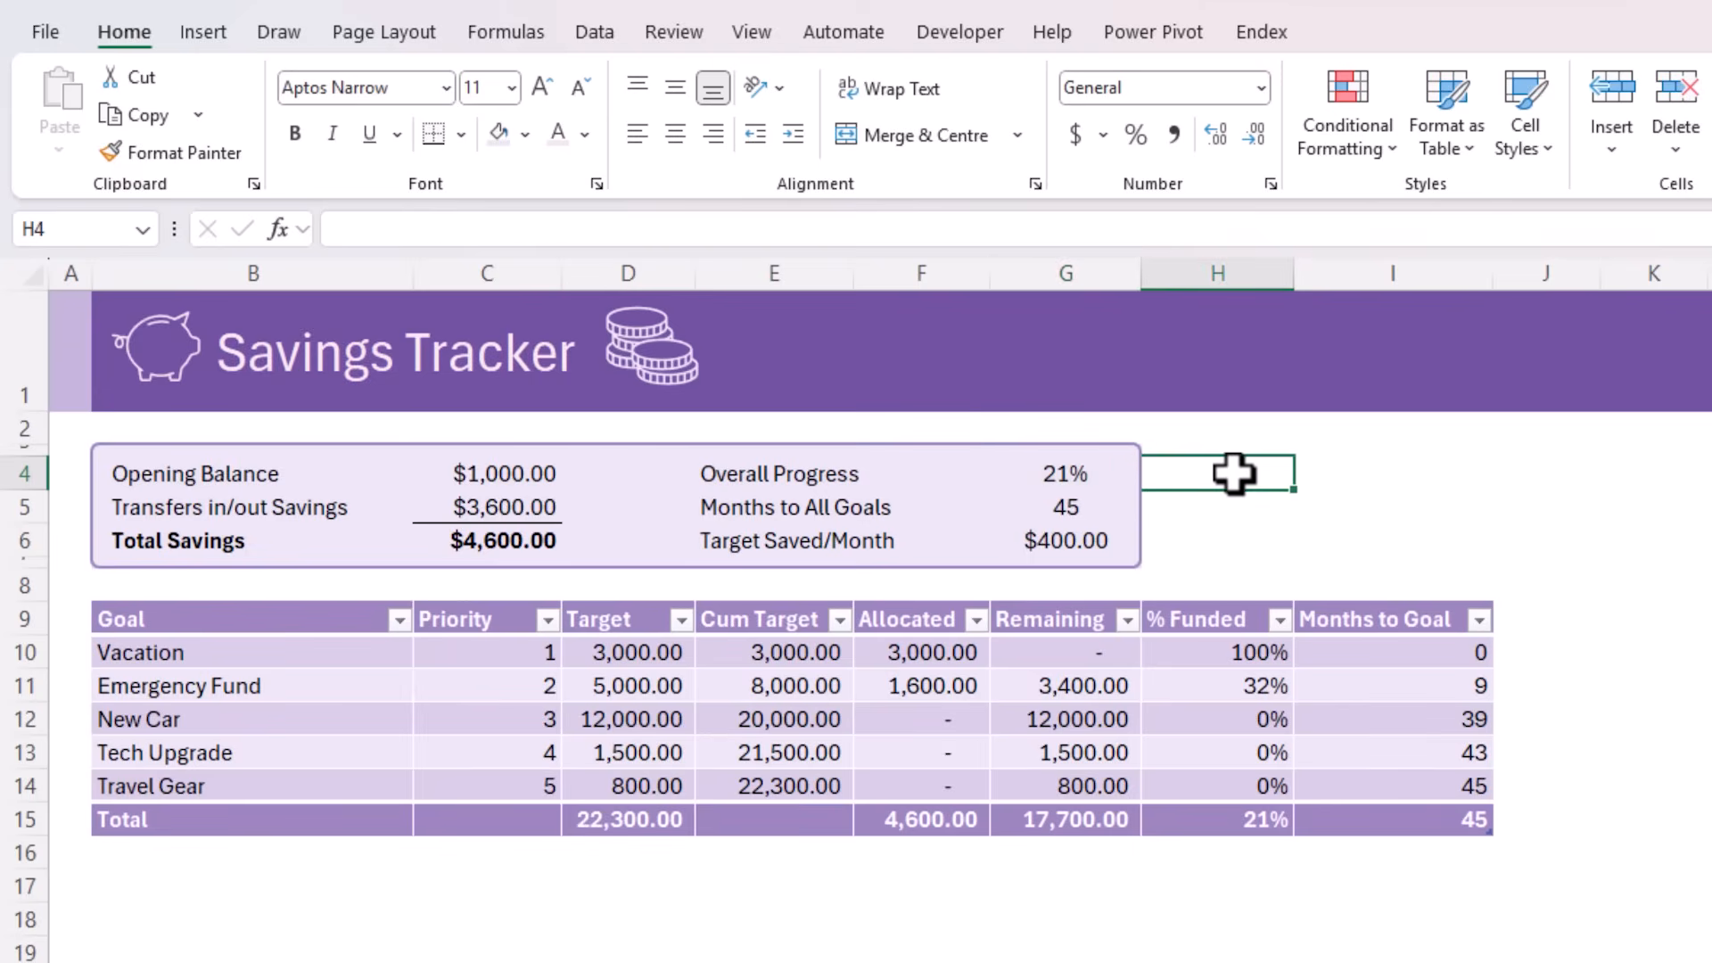
type("=1-")
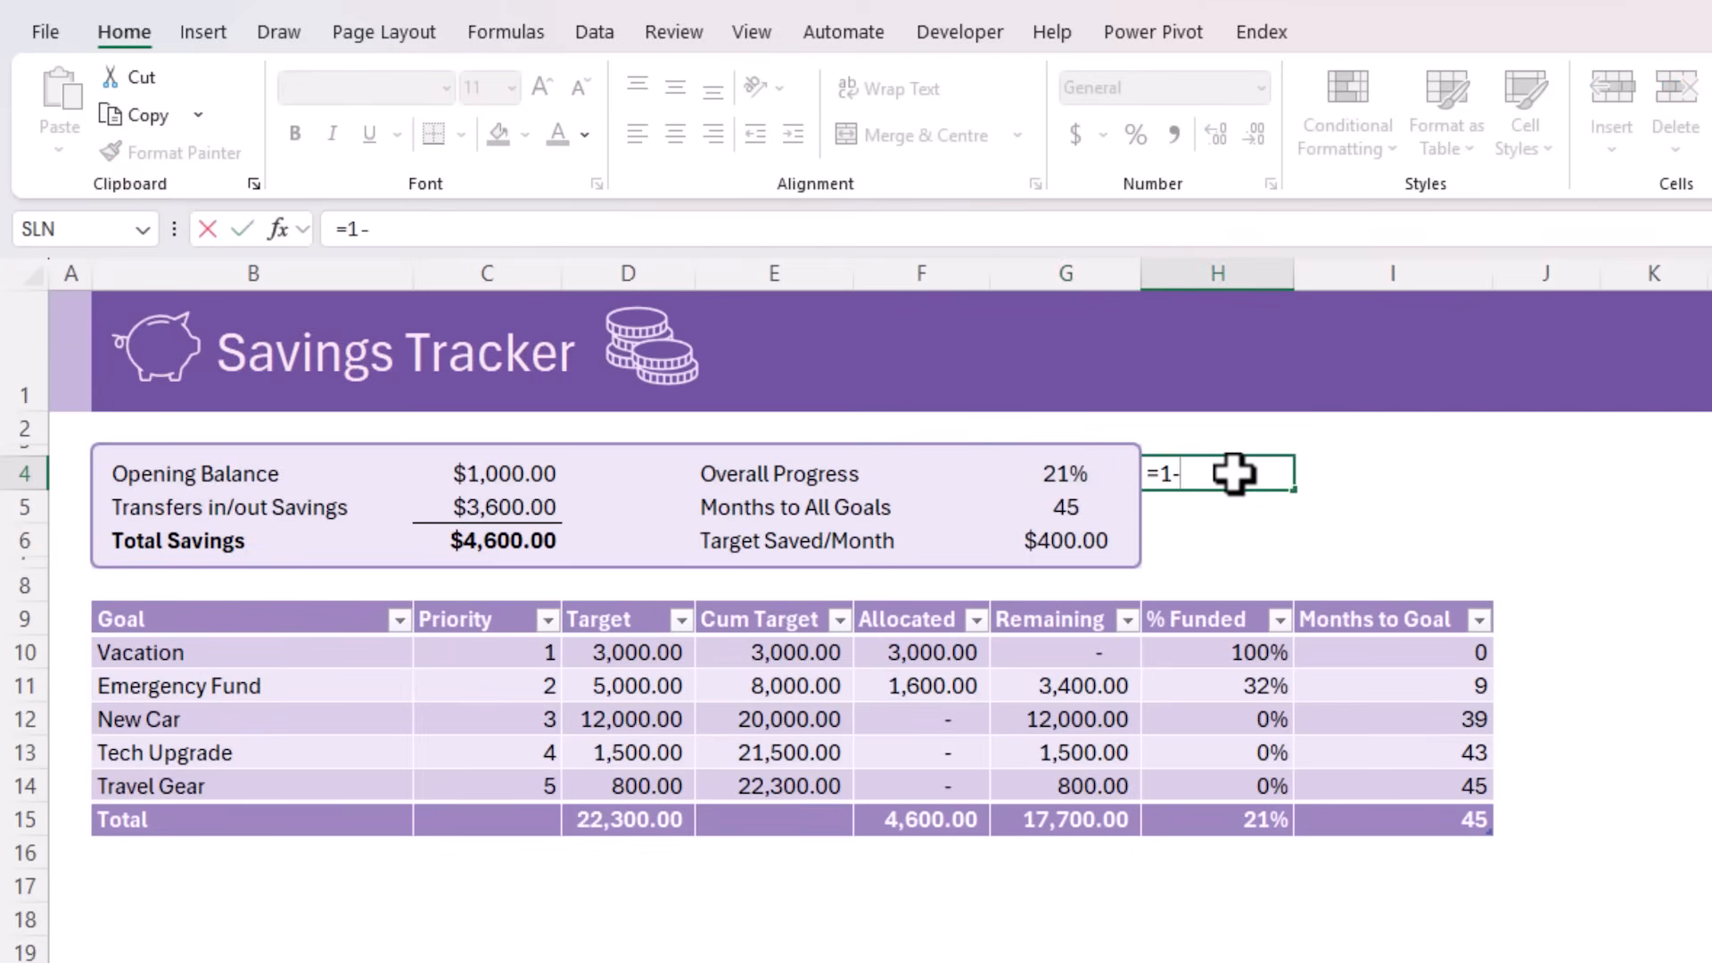
key("Left")
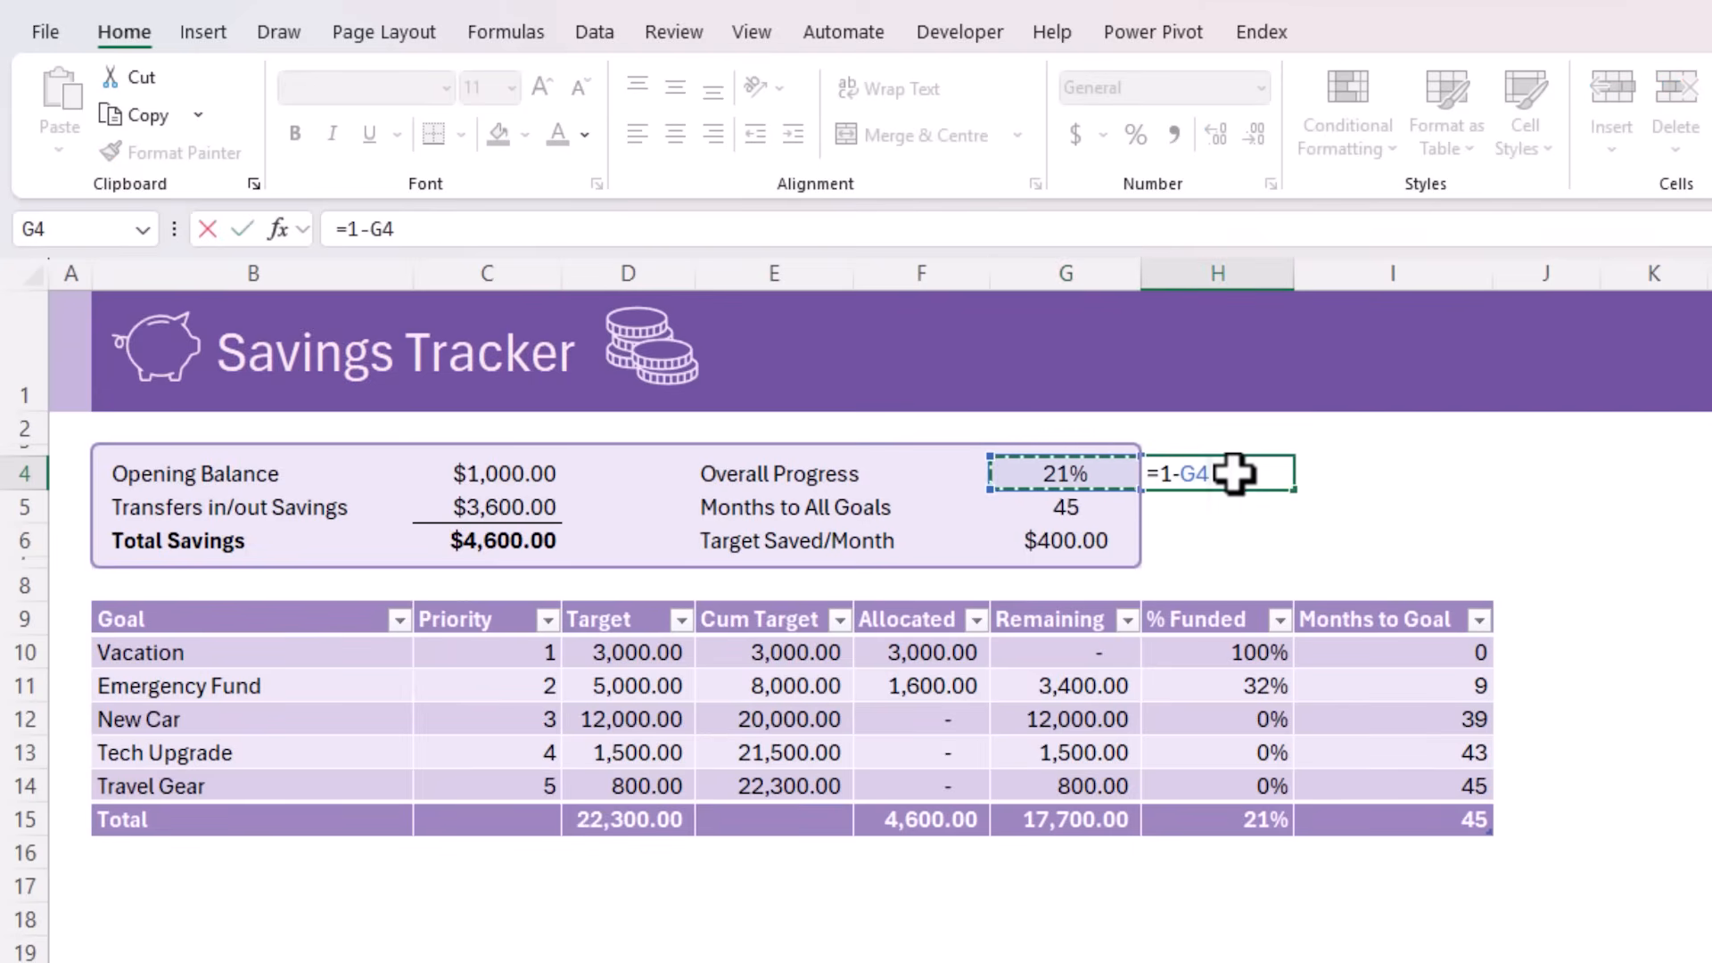
key("ctrl+Return")
Insert a doughnut chart from G4:H4 and move it beside the summary box, just below the banner
left_click_drag(1092, 473, 1208, 484)
left_click(215, 35)
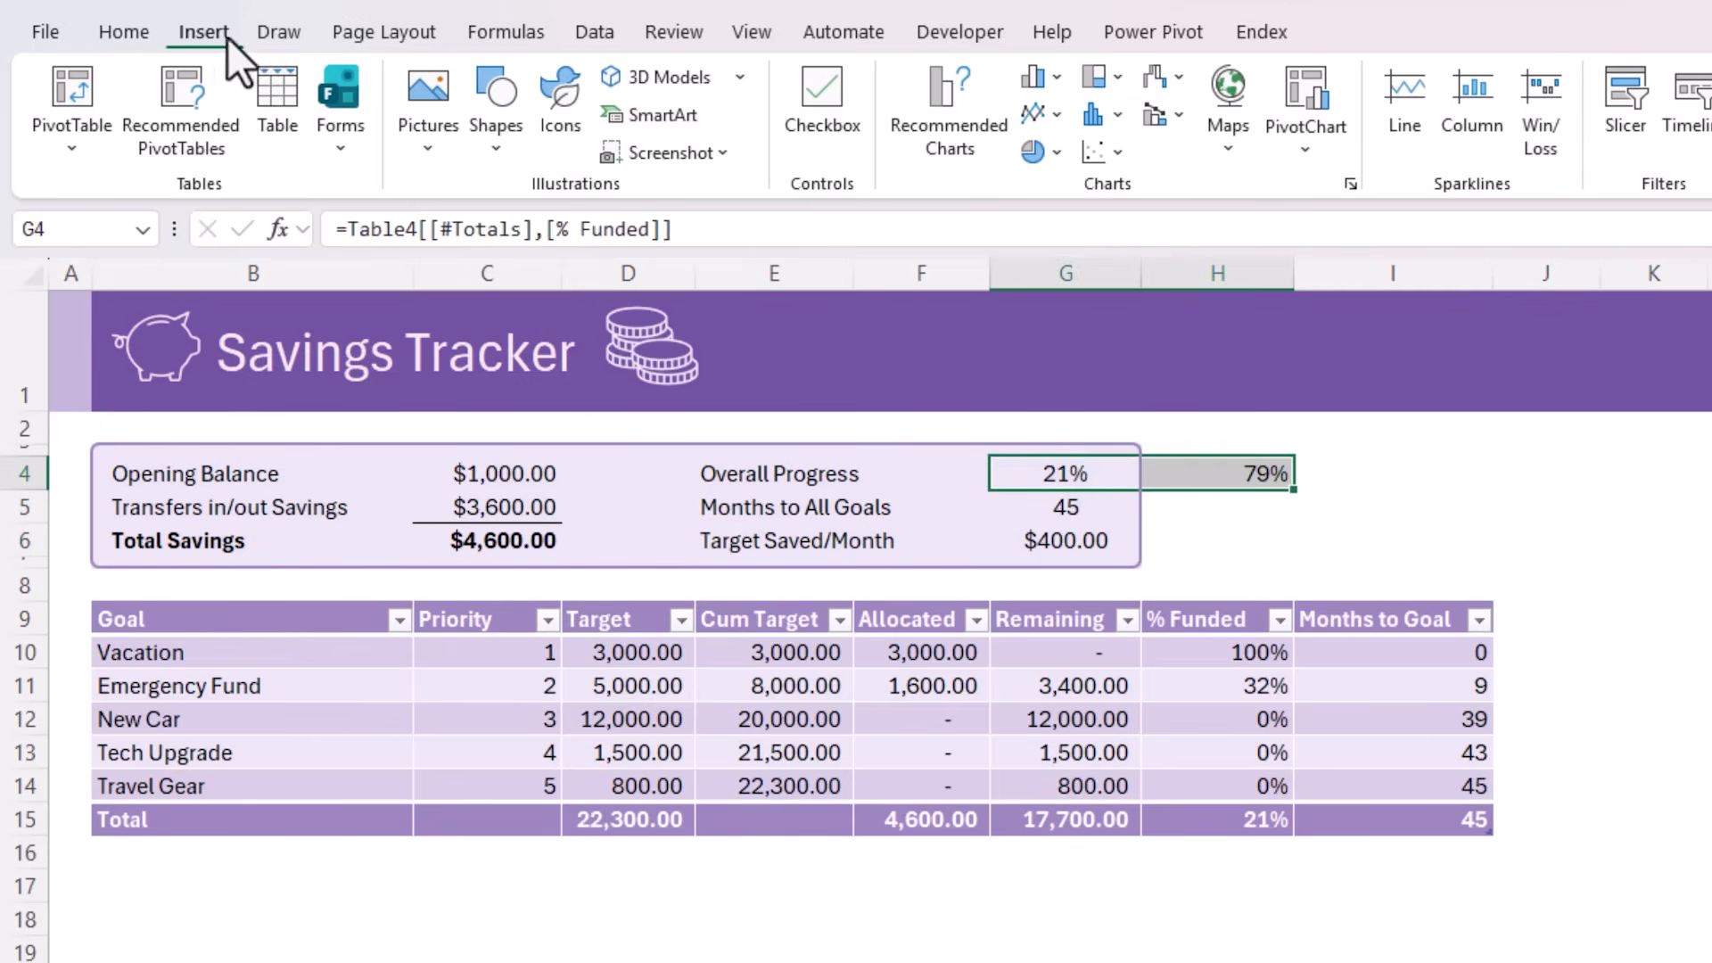
left_click(1055, 153)
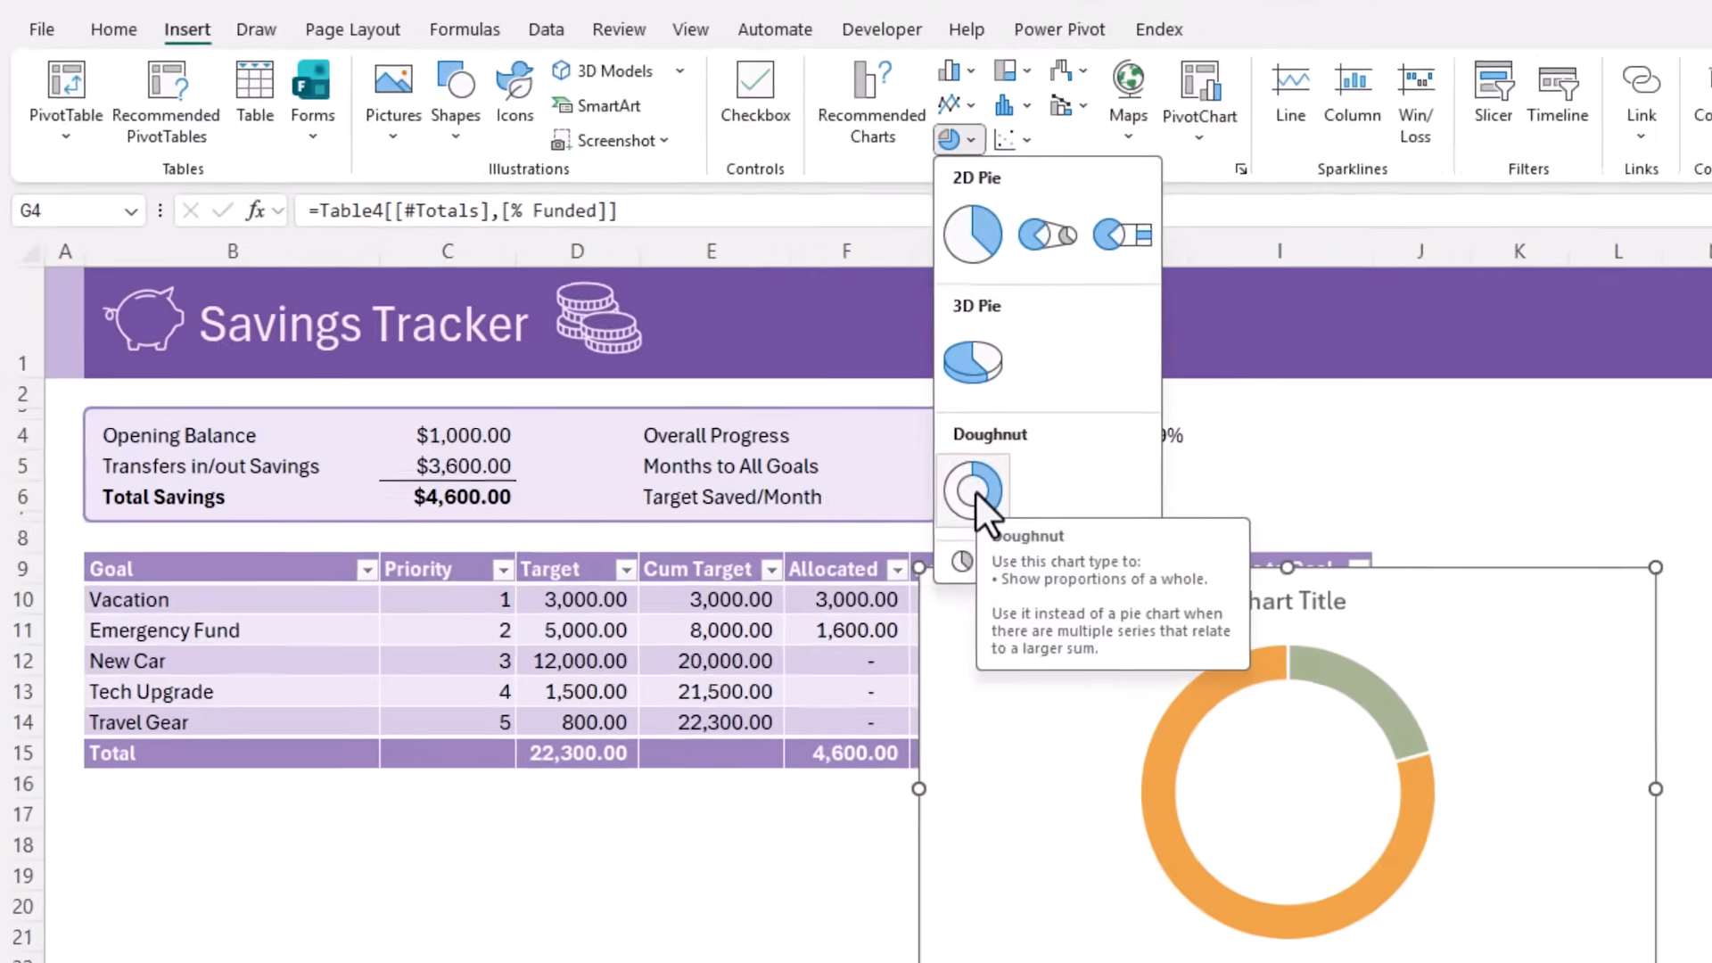
left_click(1060, 535)
left_click_drag(1125, 584, 1260, 445)
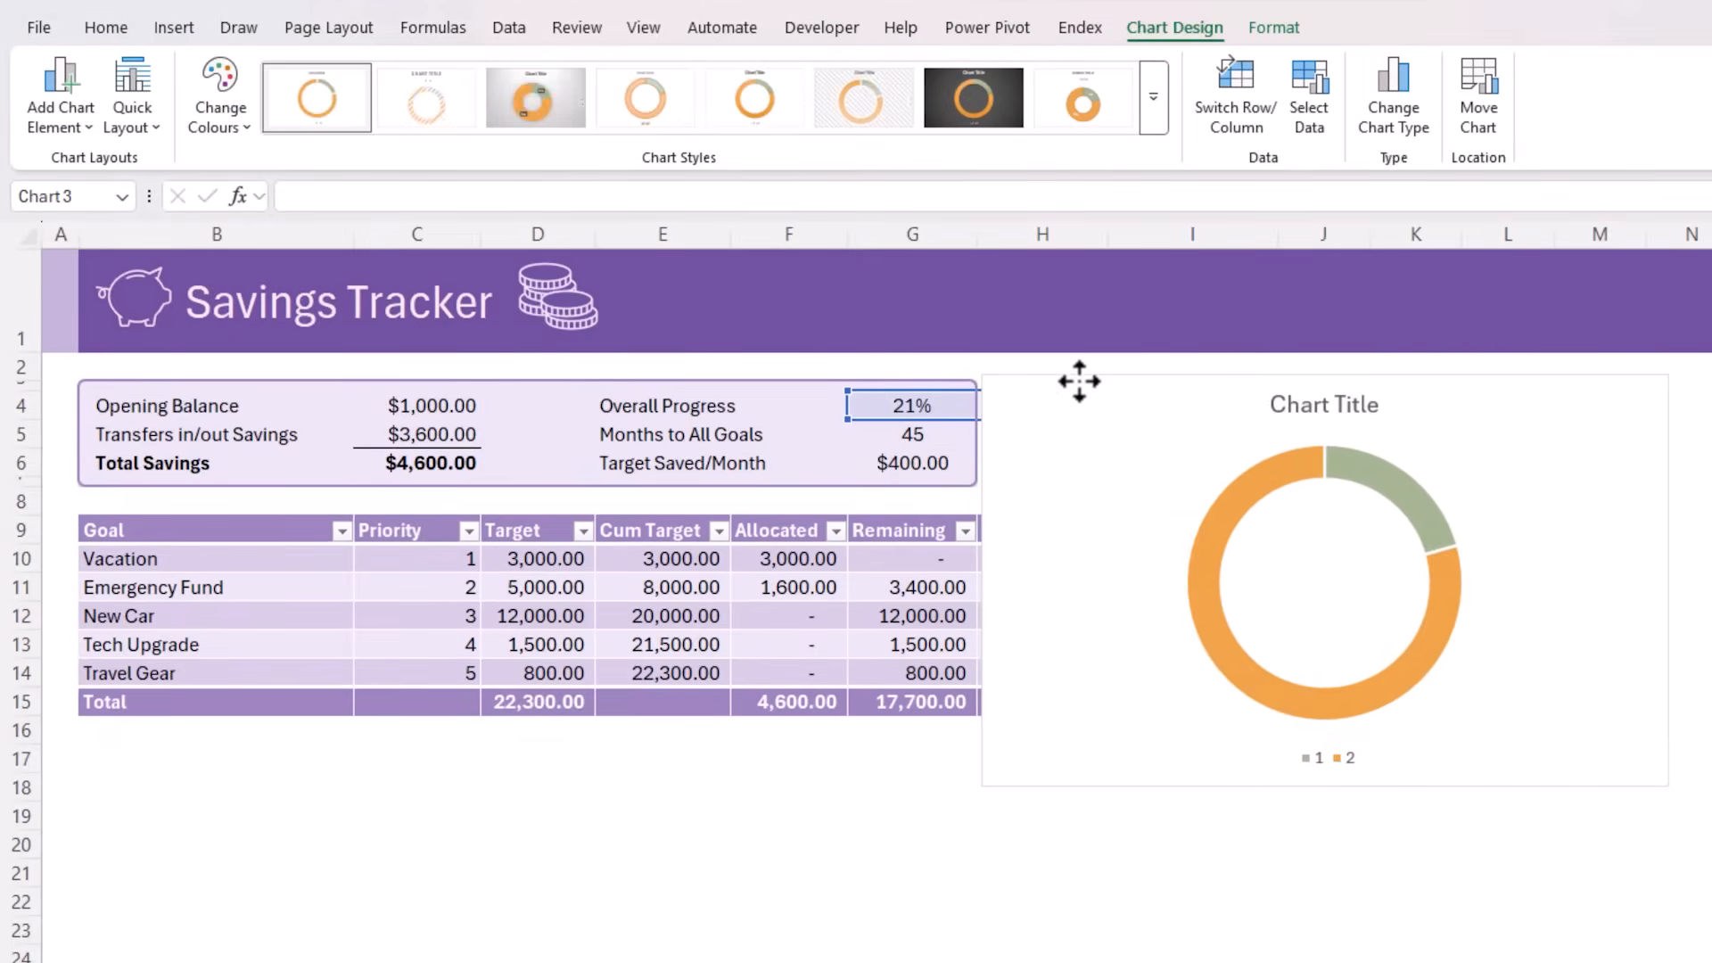
left_click_drag(1079, 381, 1082, 369)
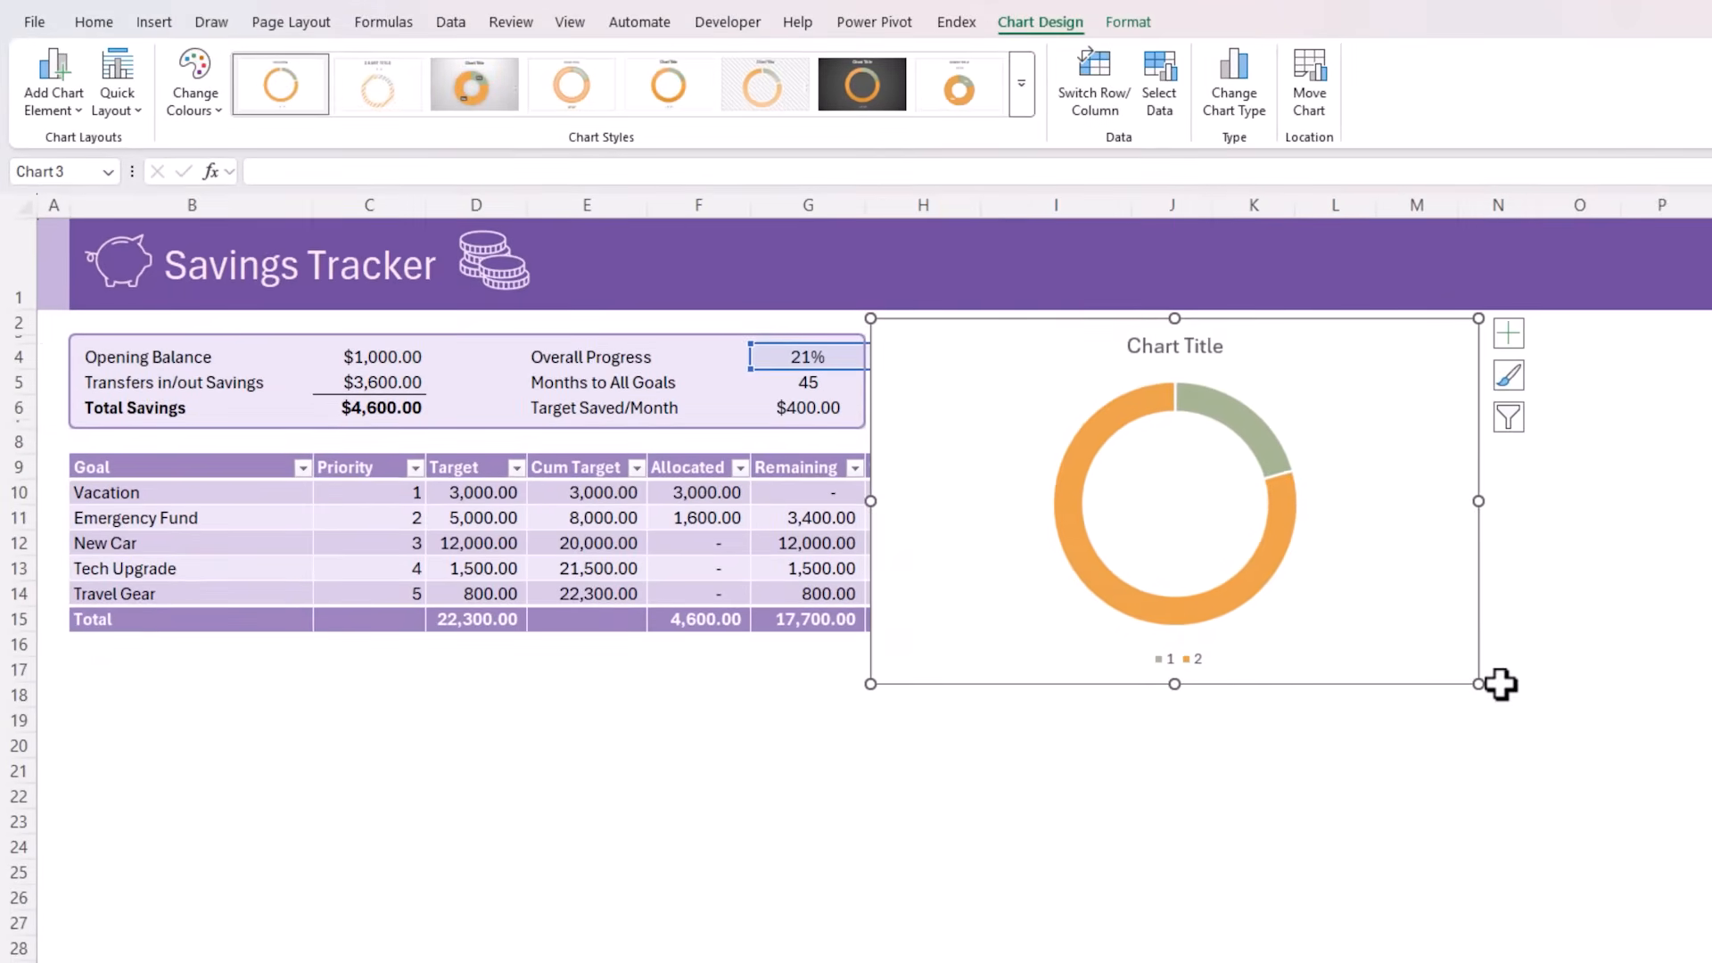
Remove the legend and the chart title from the doughnut chart
left_click(1287, 581)
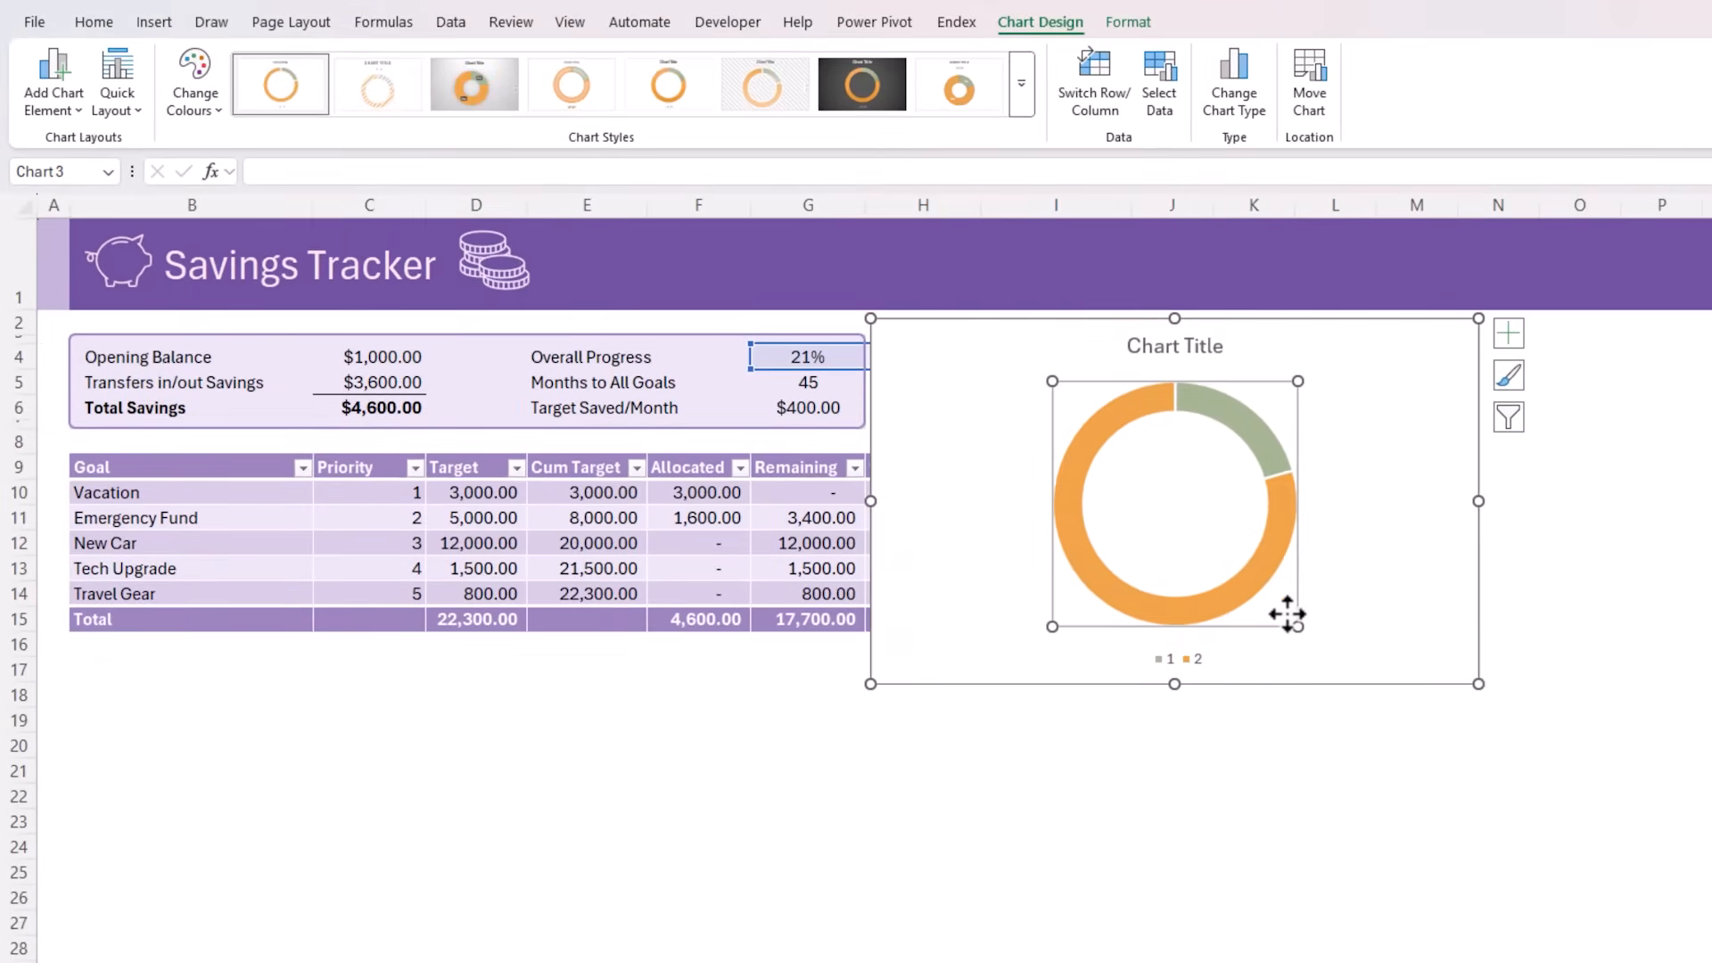
left_click(1508, 333)
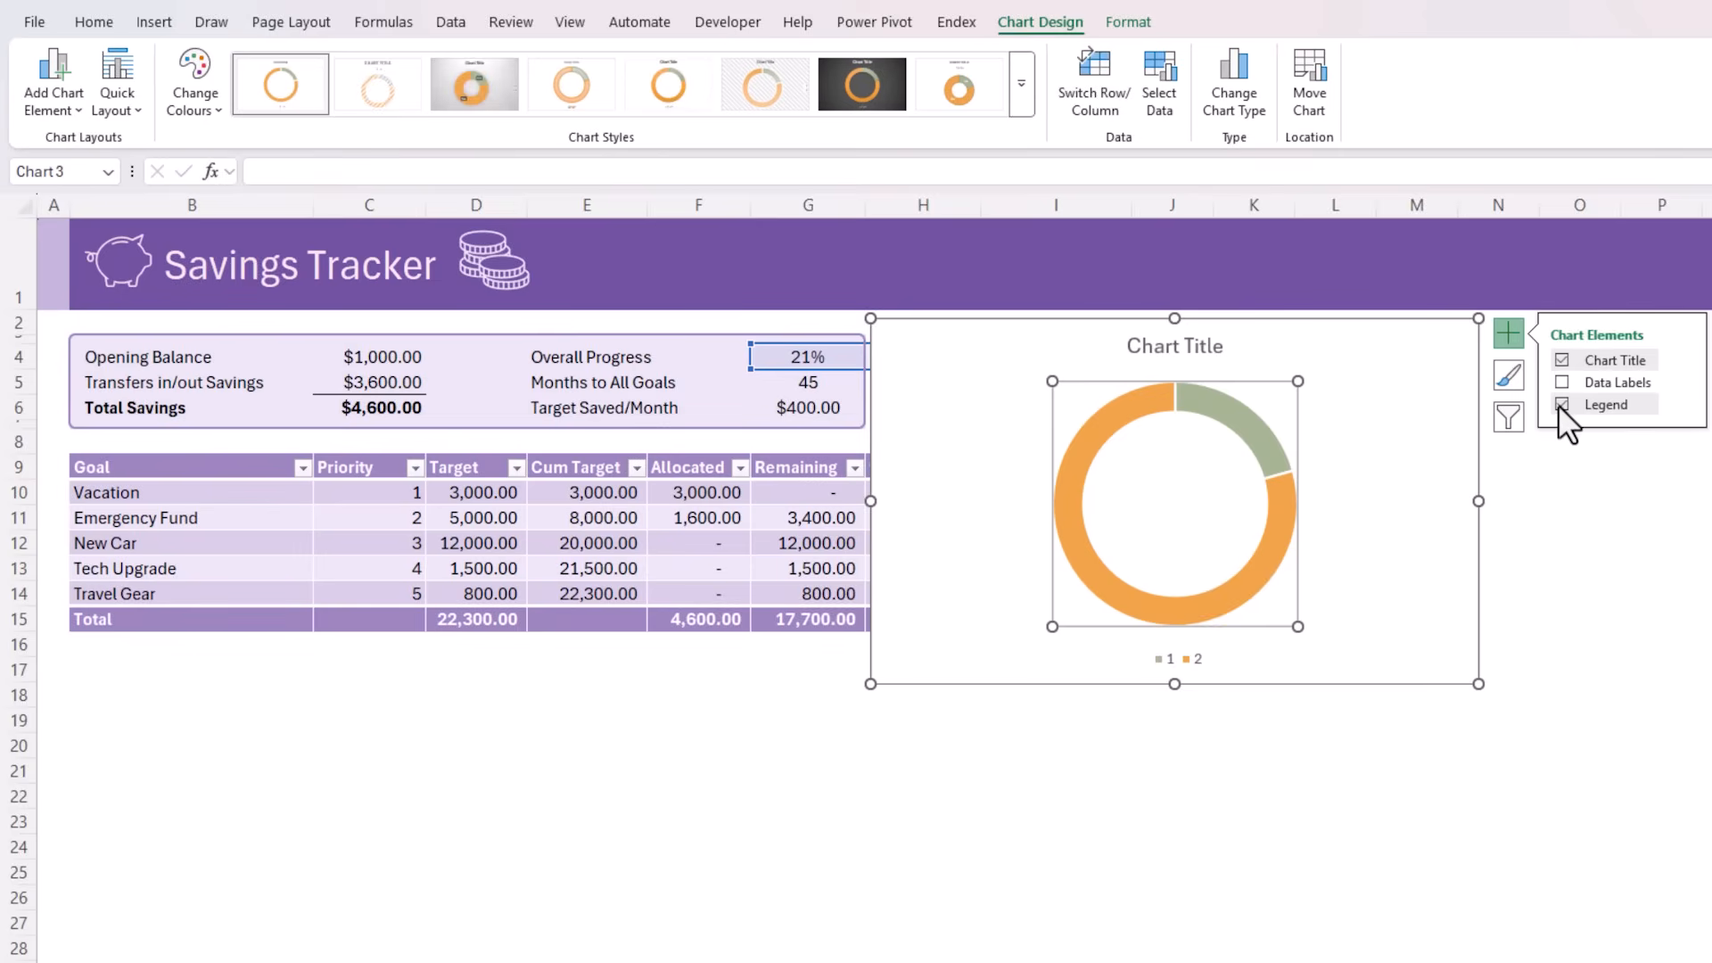
left_click(1559, 404)
left_click(1561, 360)
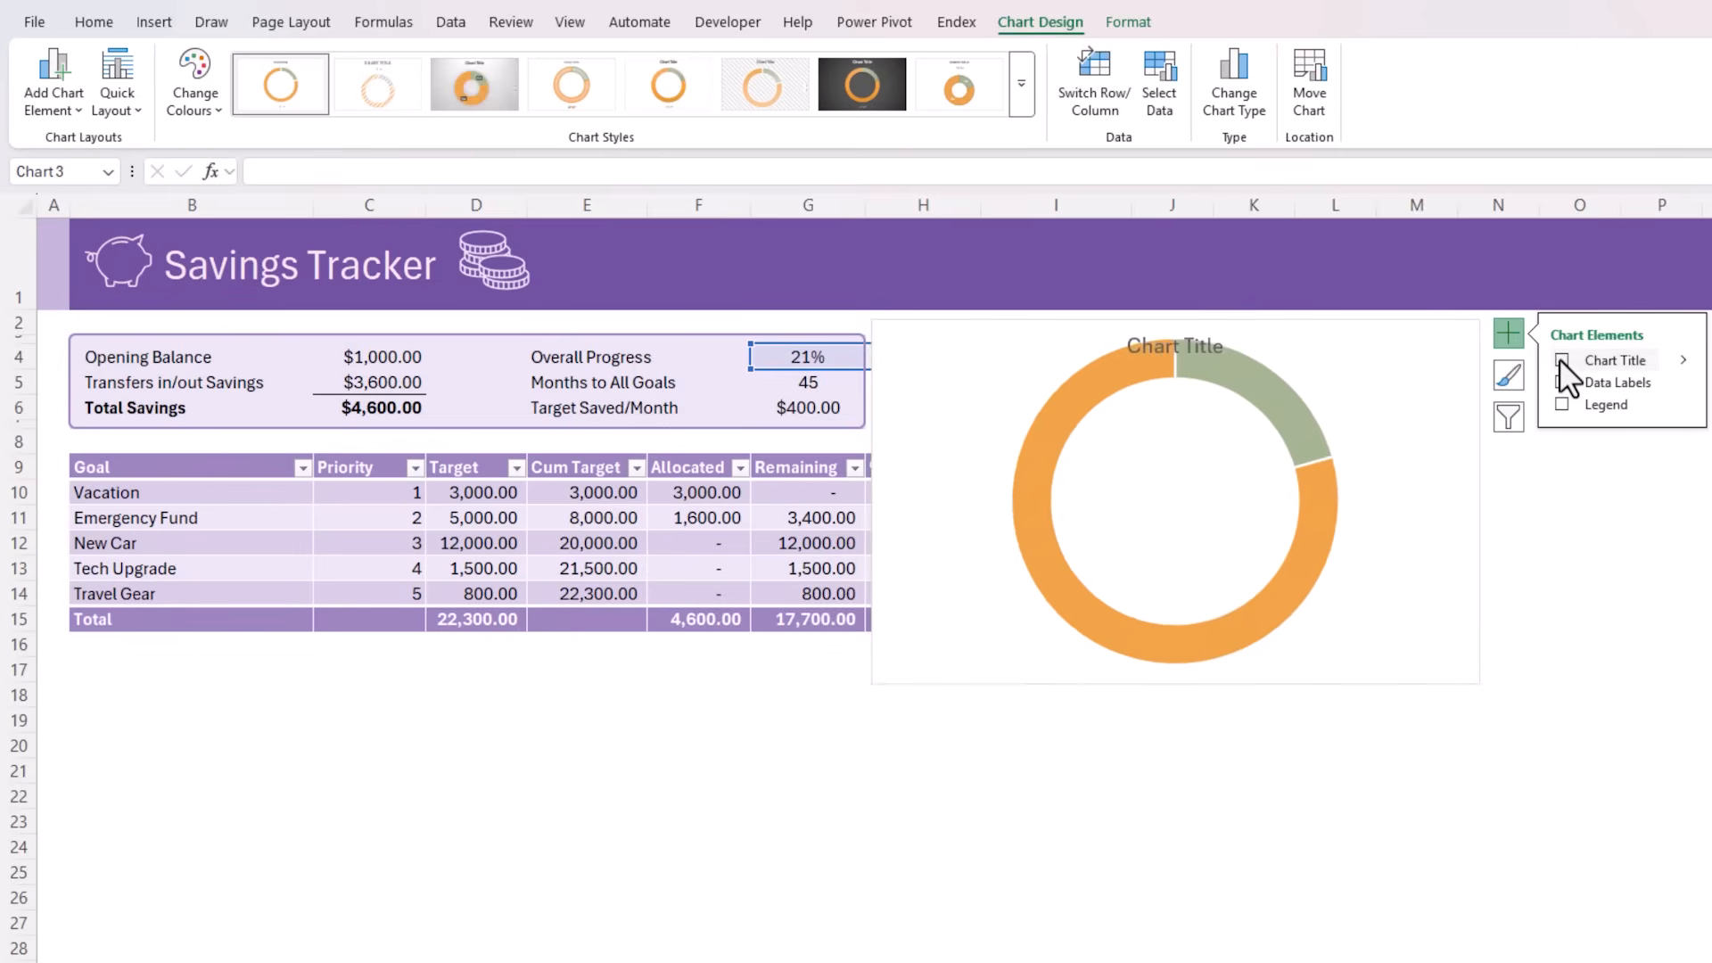
Narrow the doughnut chart to a roughly square frame and enlarge its plot area to fill the frame
left_click_drag(1478, 501, 1222, 496)
left_click(1195, 344)
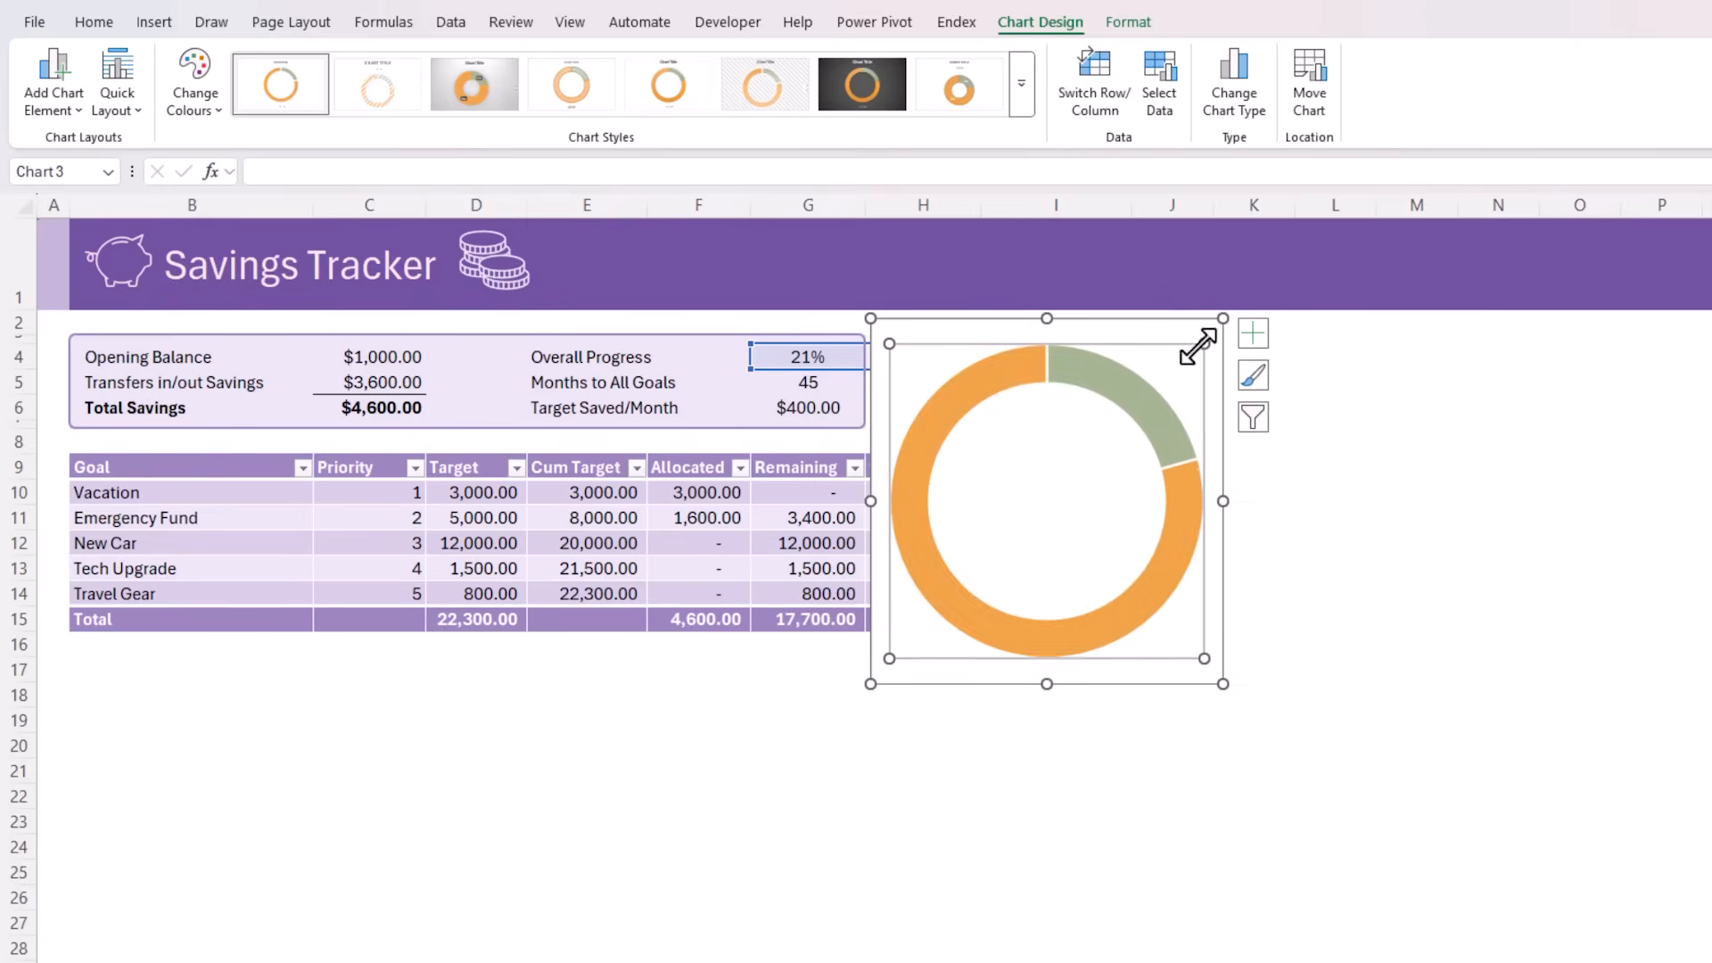
left_click_drag(1204, 343, 1214, 333)
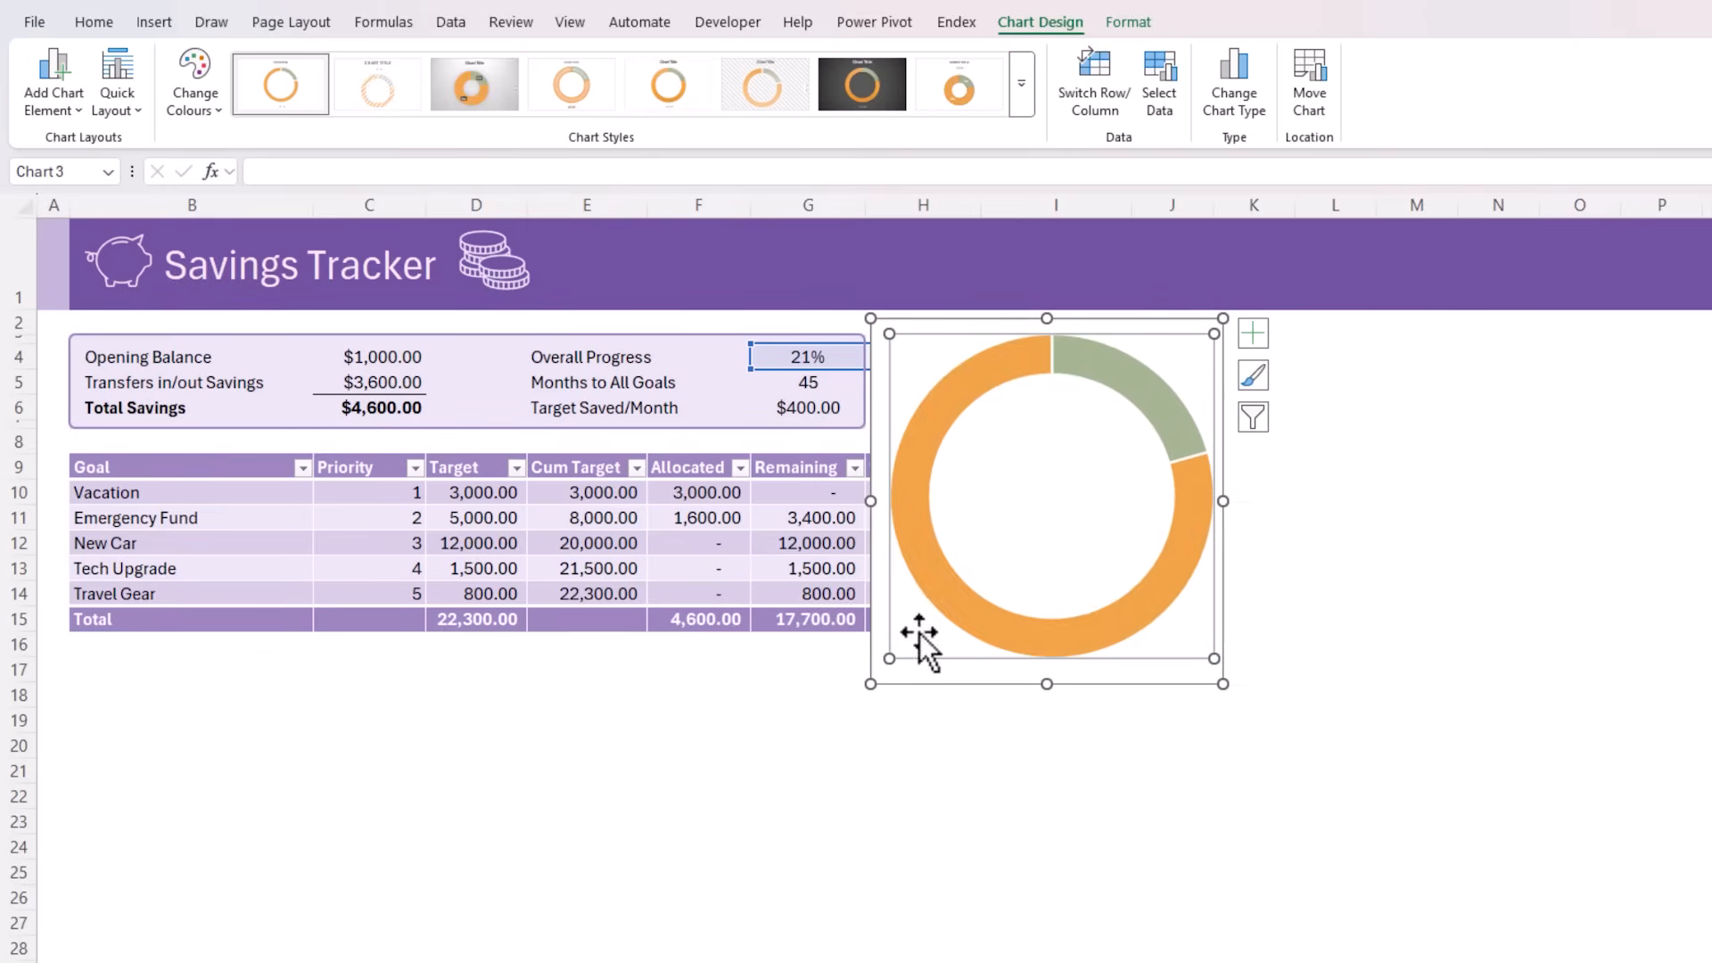
left_click_drag(886, 657, 879, 673)
left_click_drag(957, 733, 957, 733)
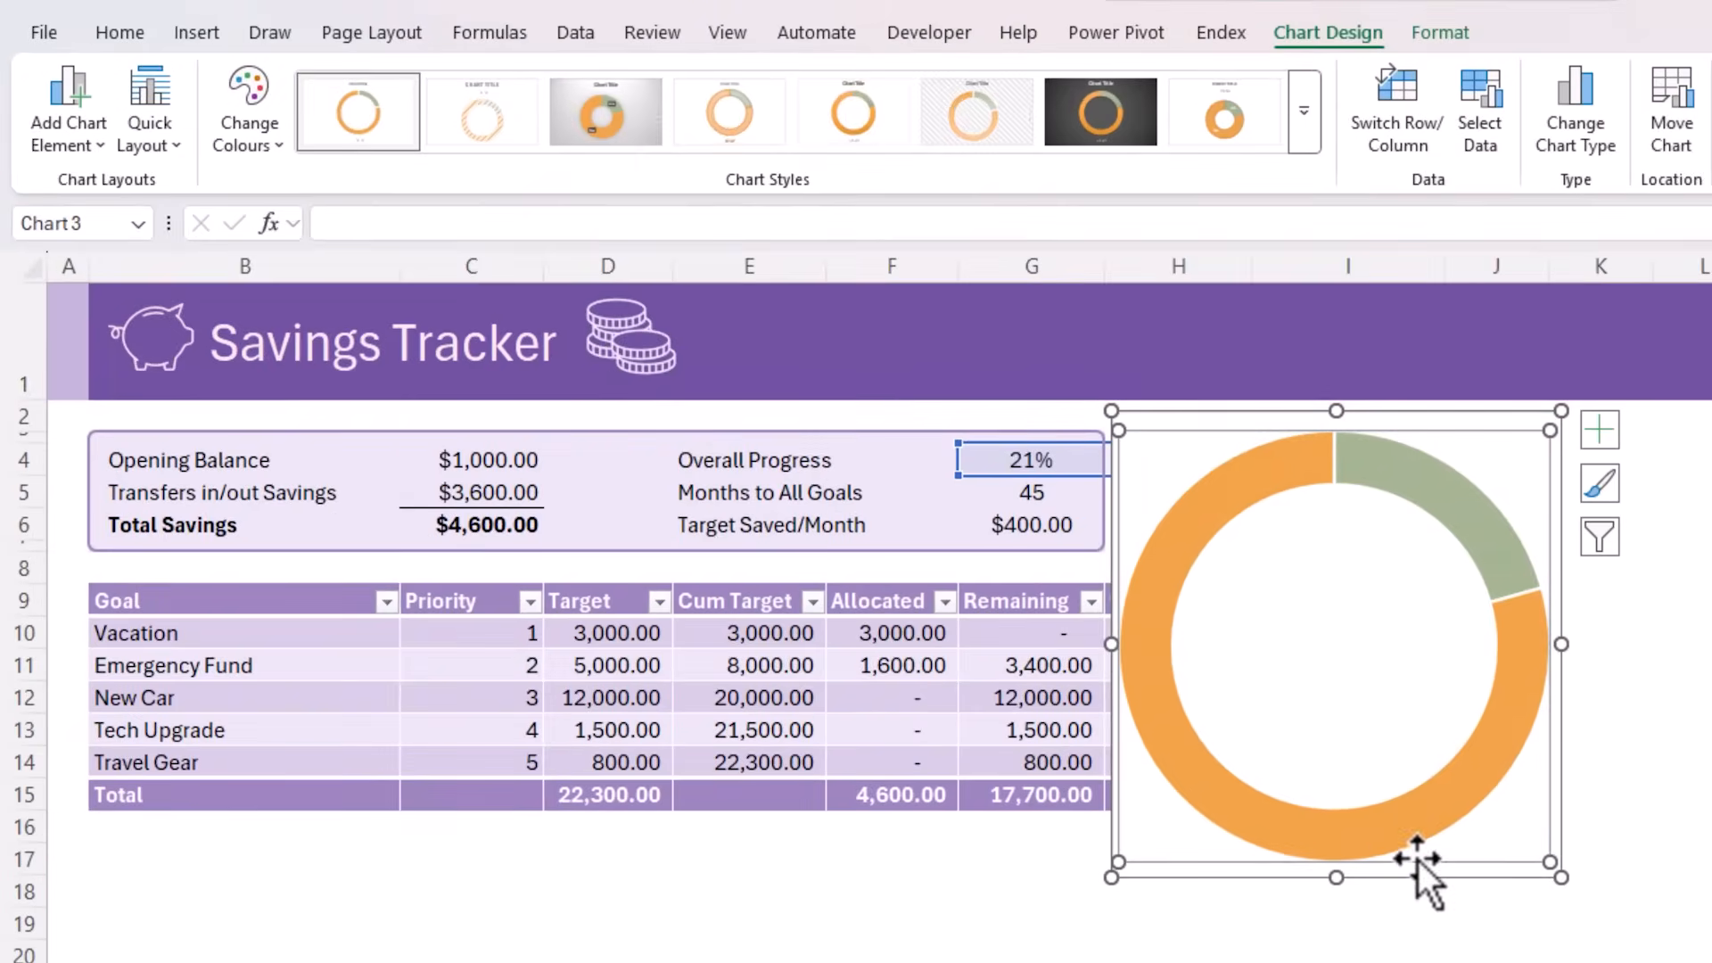
left_click_drag(1322, 733, 1329, 740)
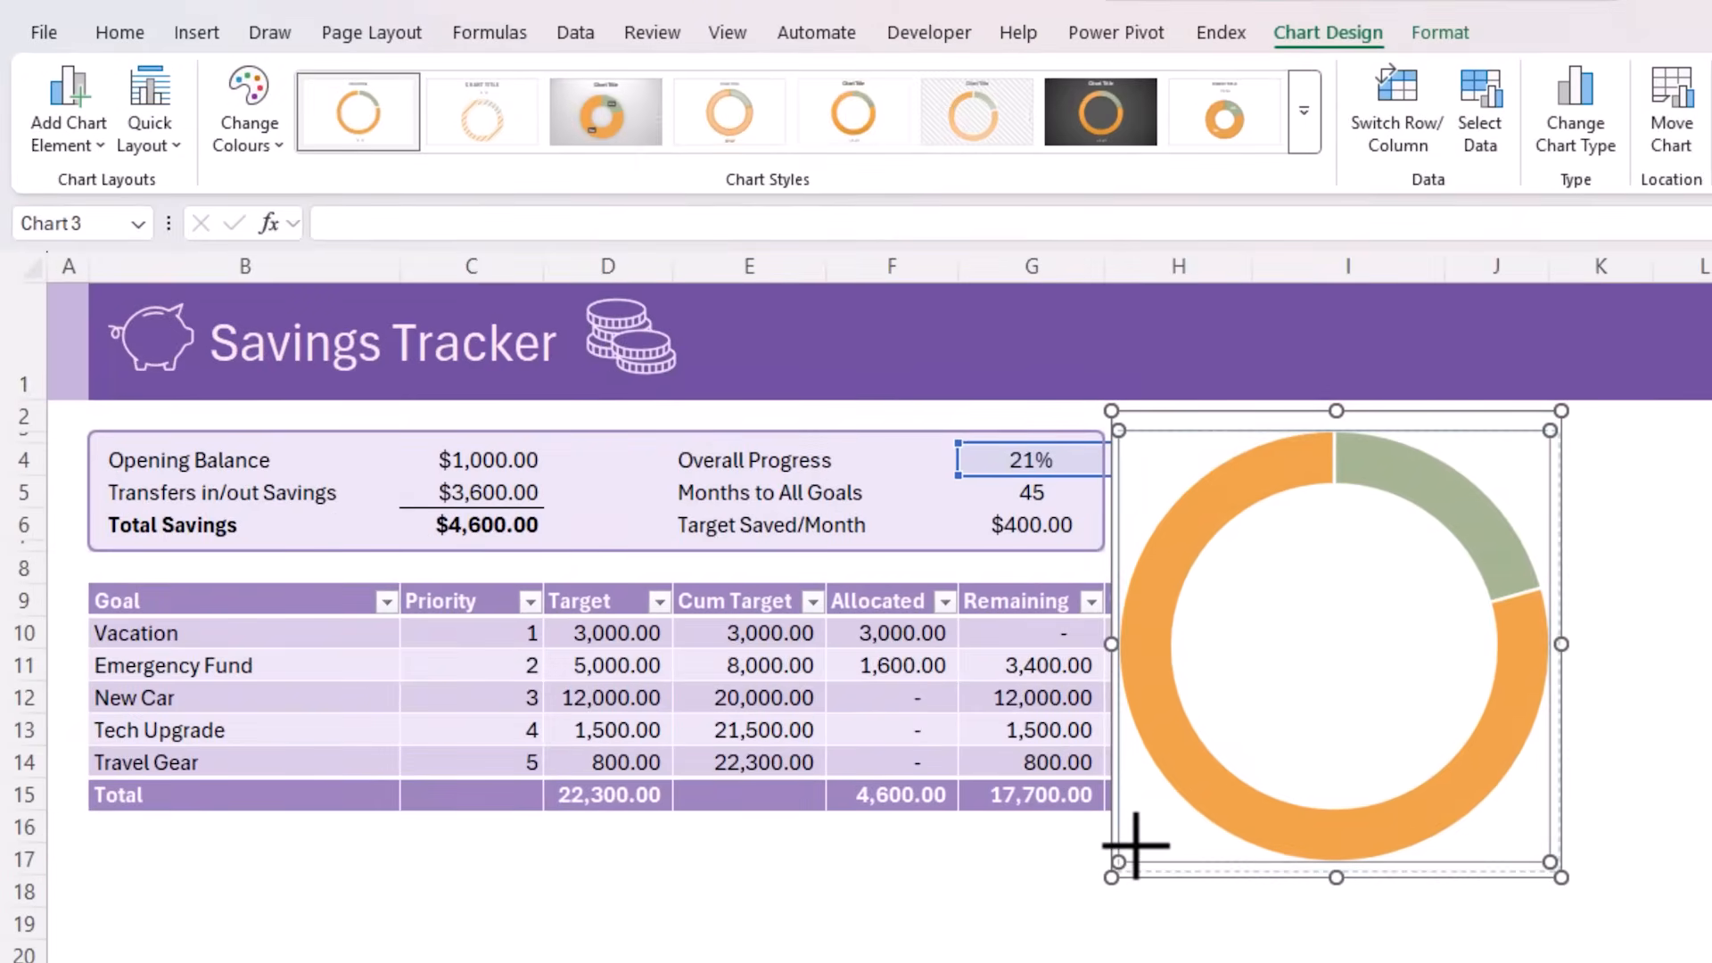
left_click_drag(1135, 845, 1135, 846)
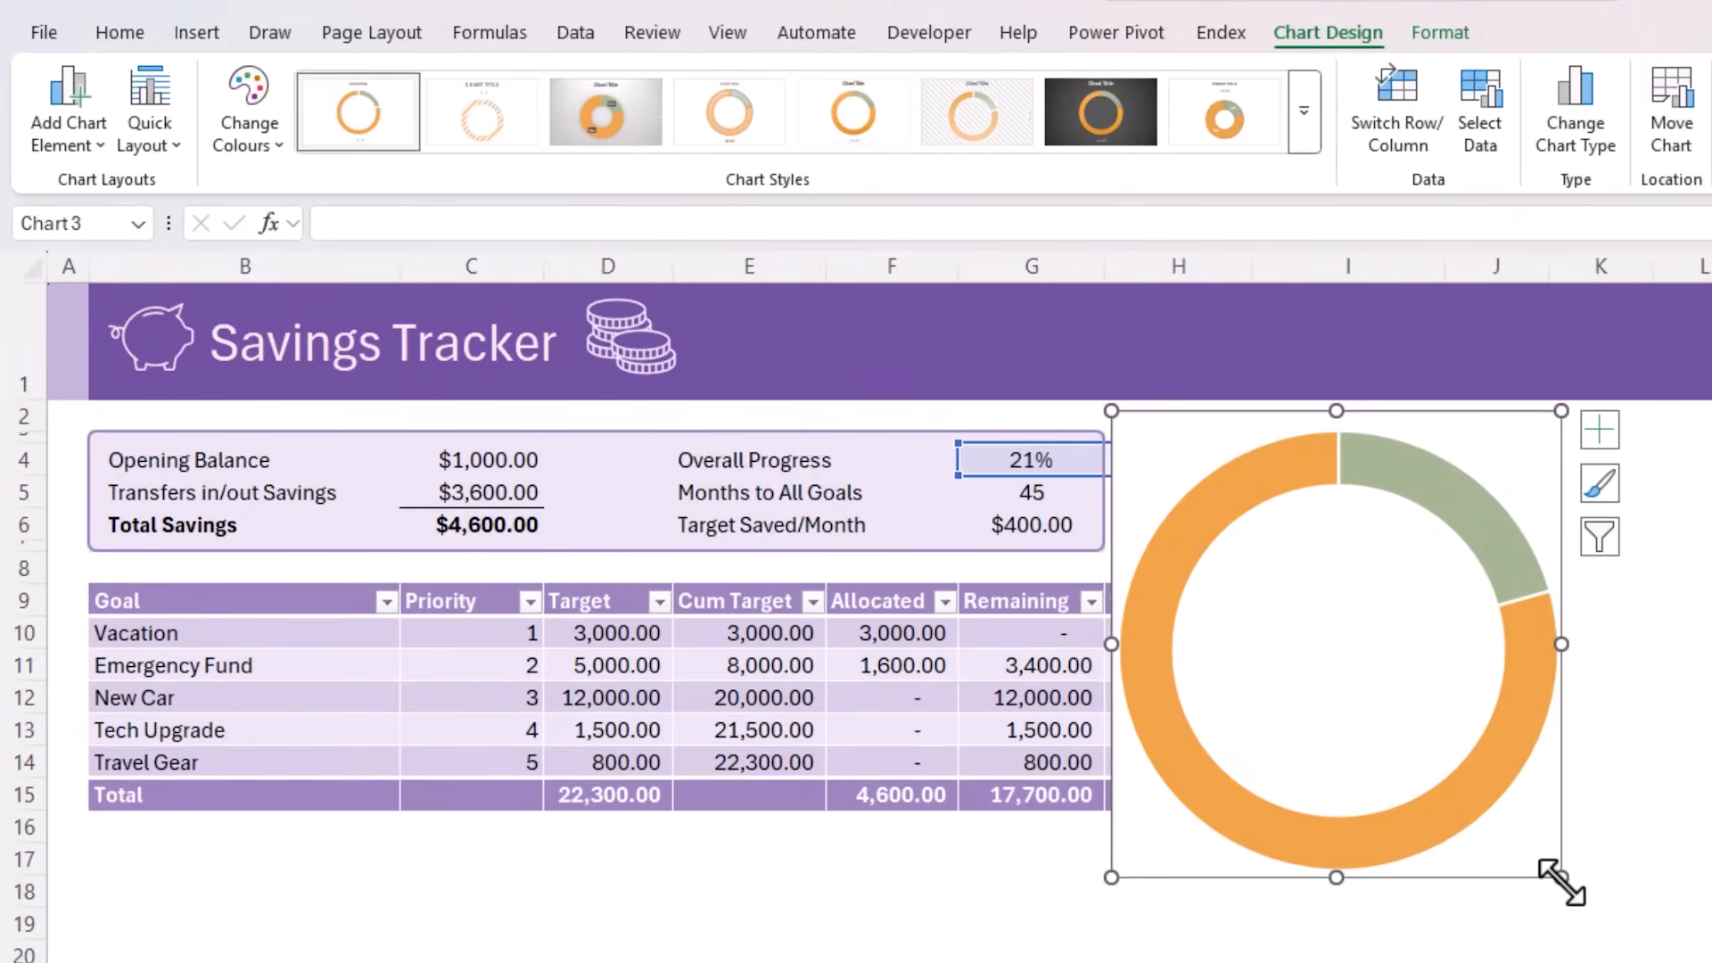
Shrink the doughnut chart to fit between the banner and the goals table, and set its doughnut hole size to 50%
left_click_drag(1560, 878, 1287, 568)
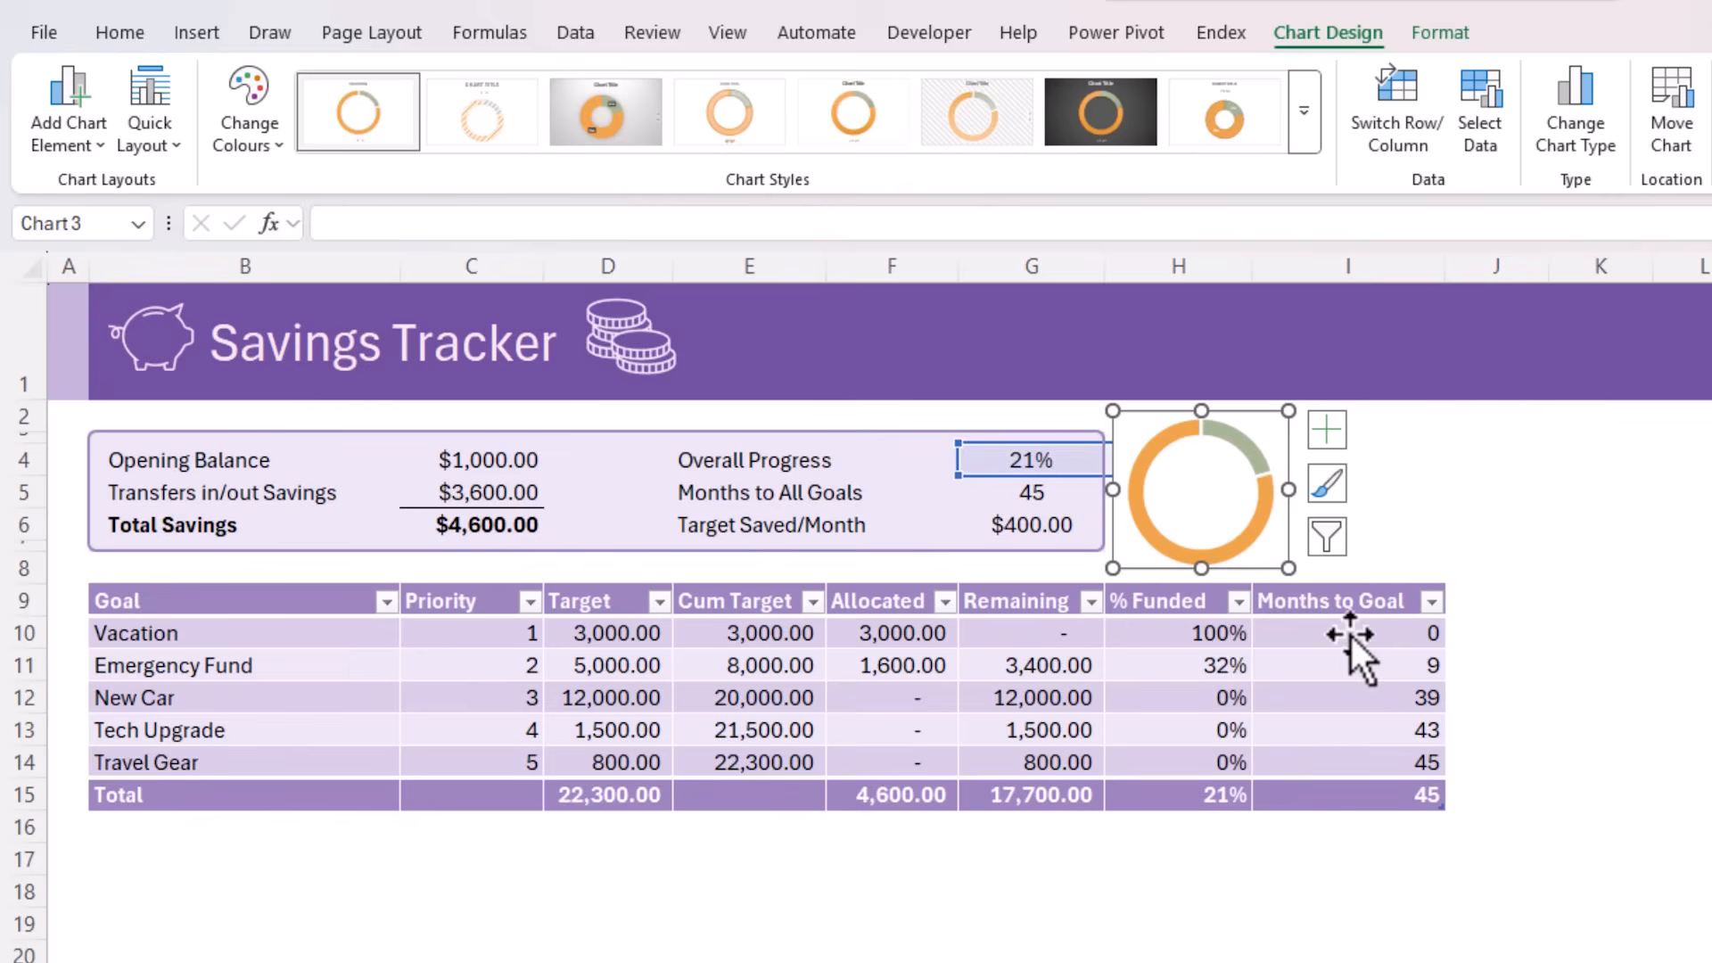
left_click(1260, 531)
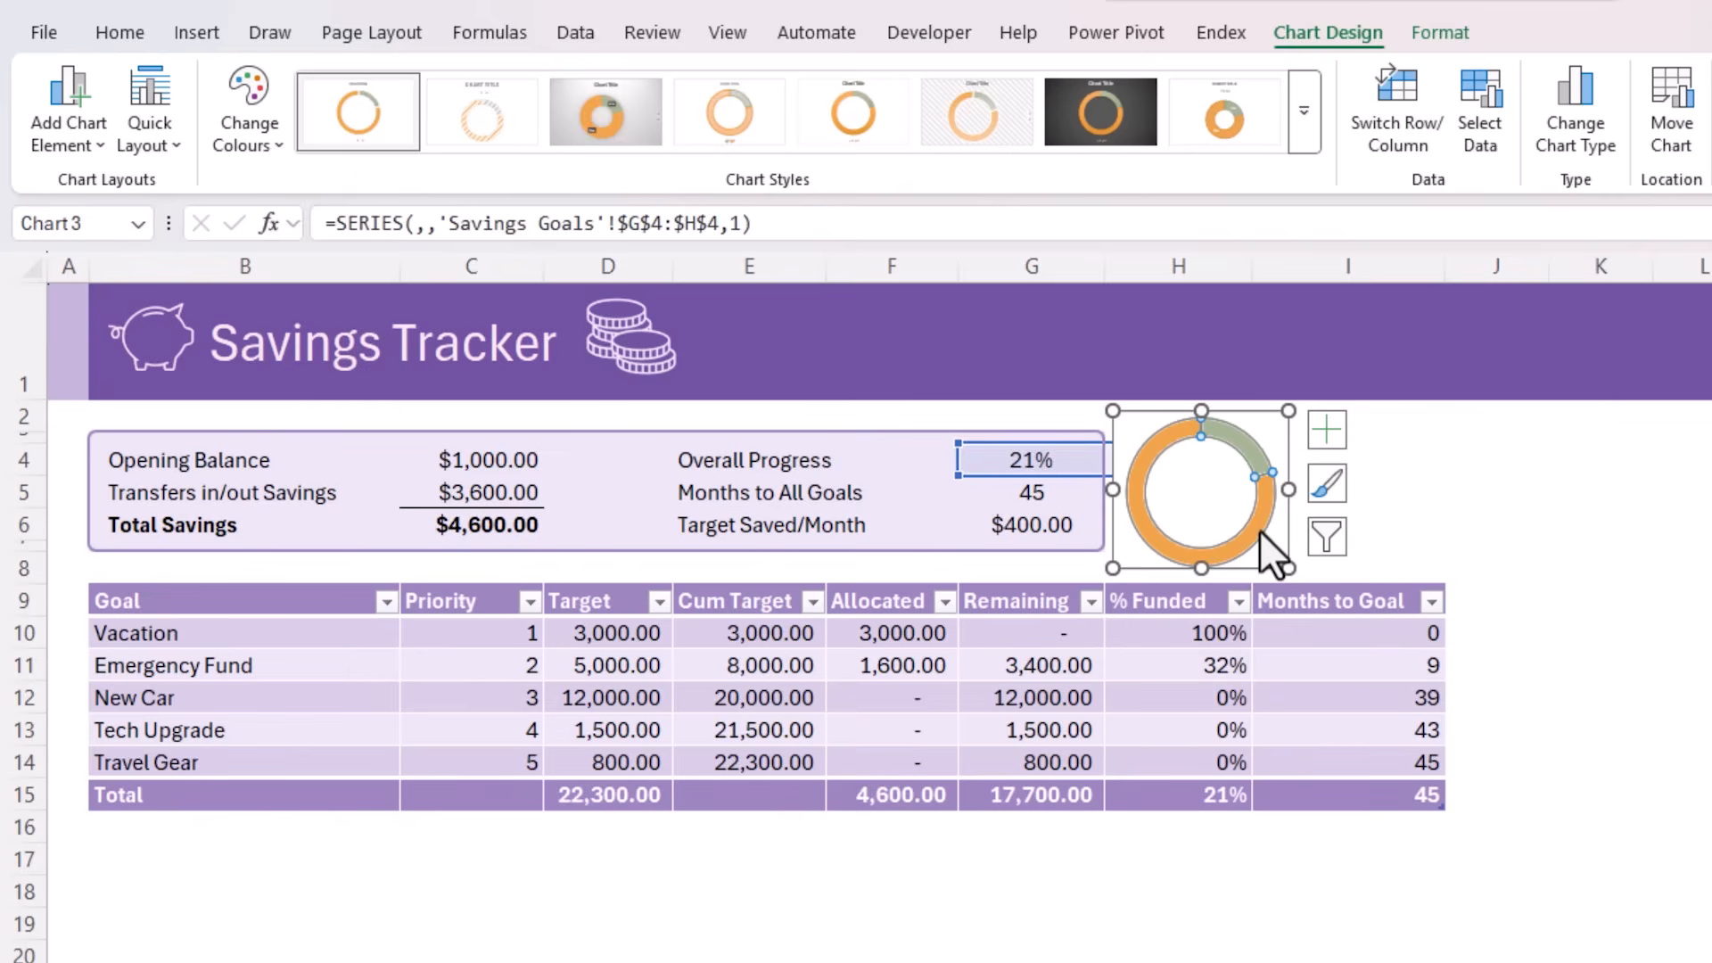
key("ctrl+1")
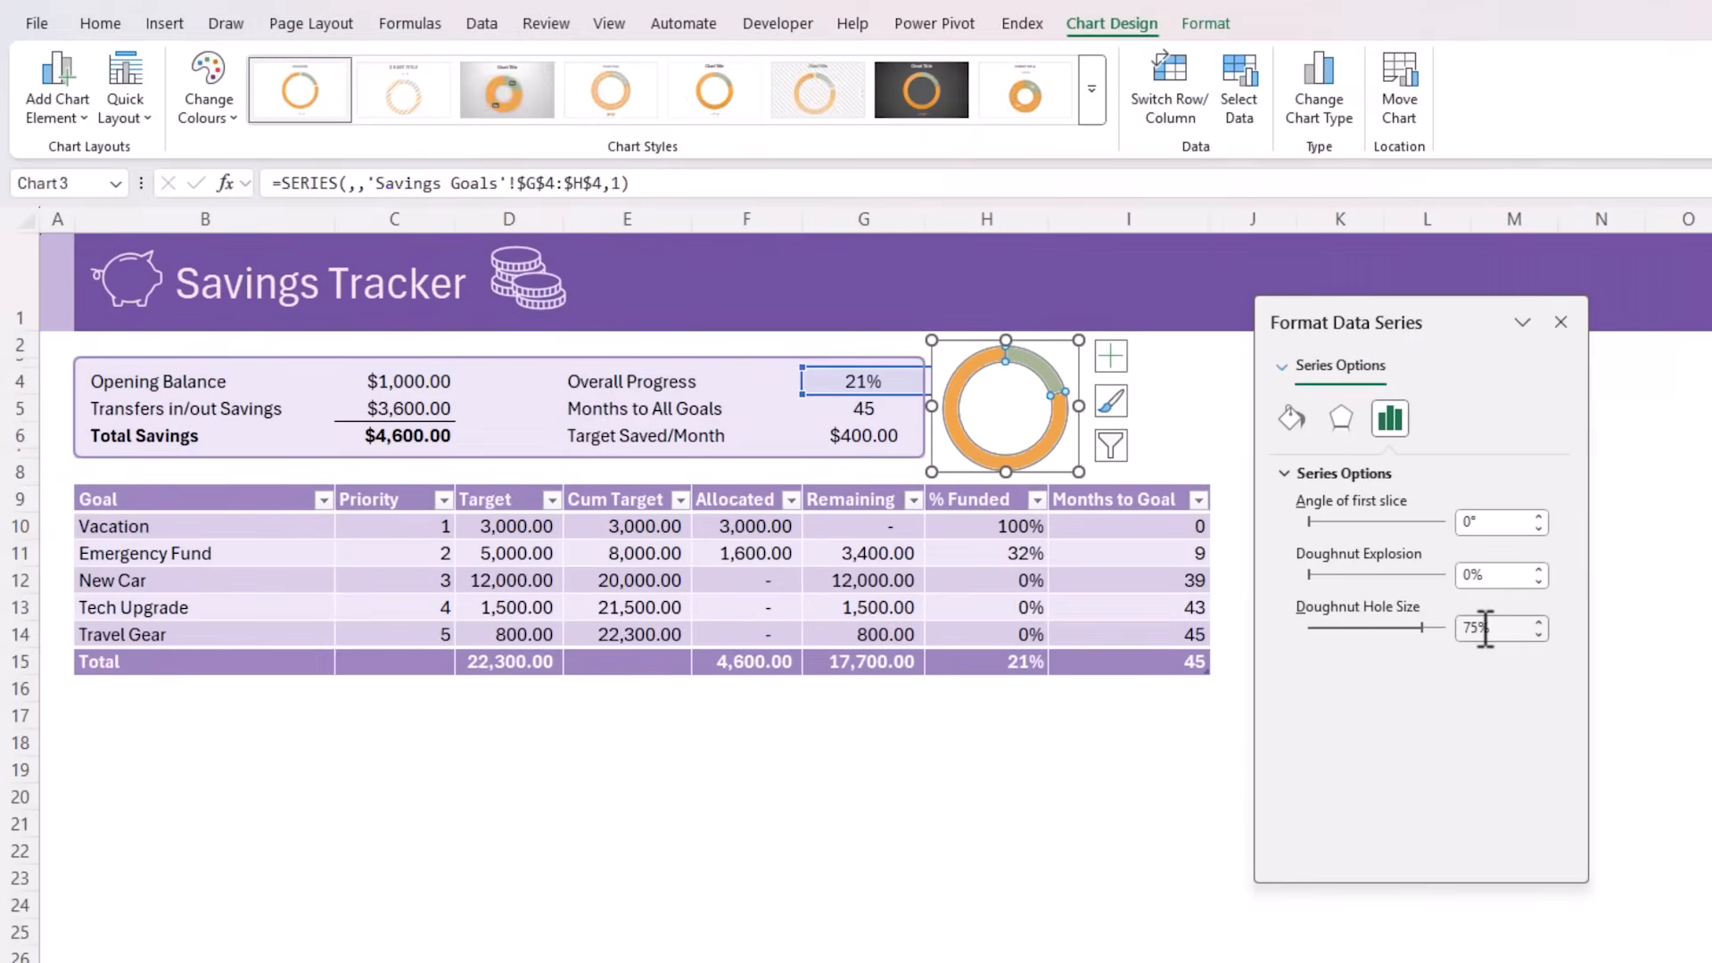
left_click(796, 561)
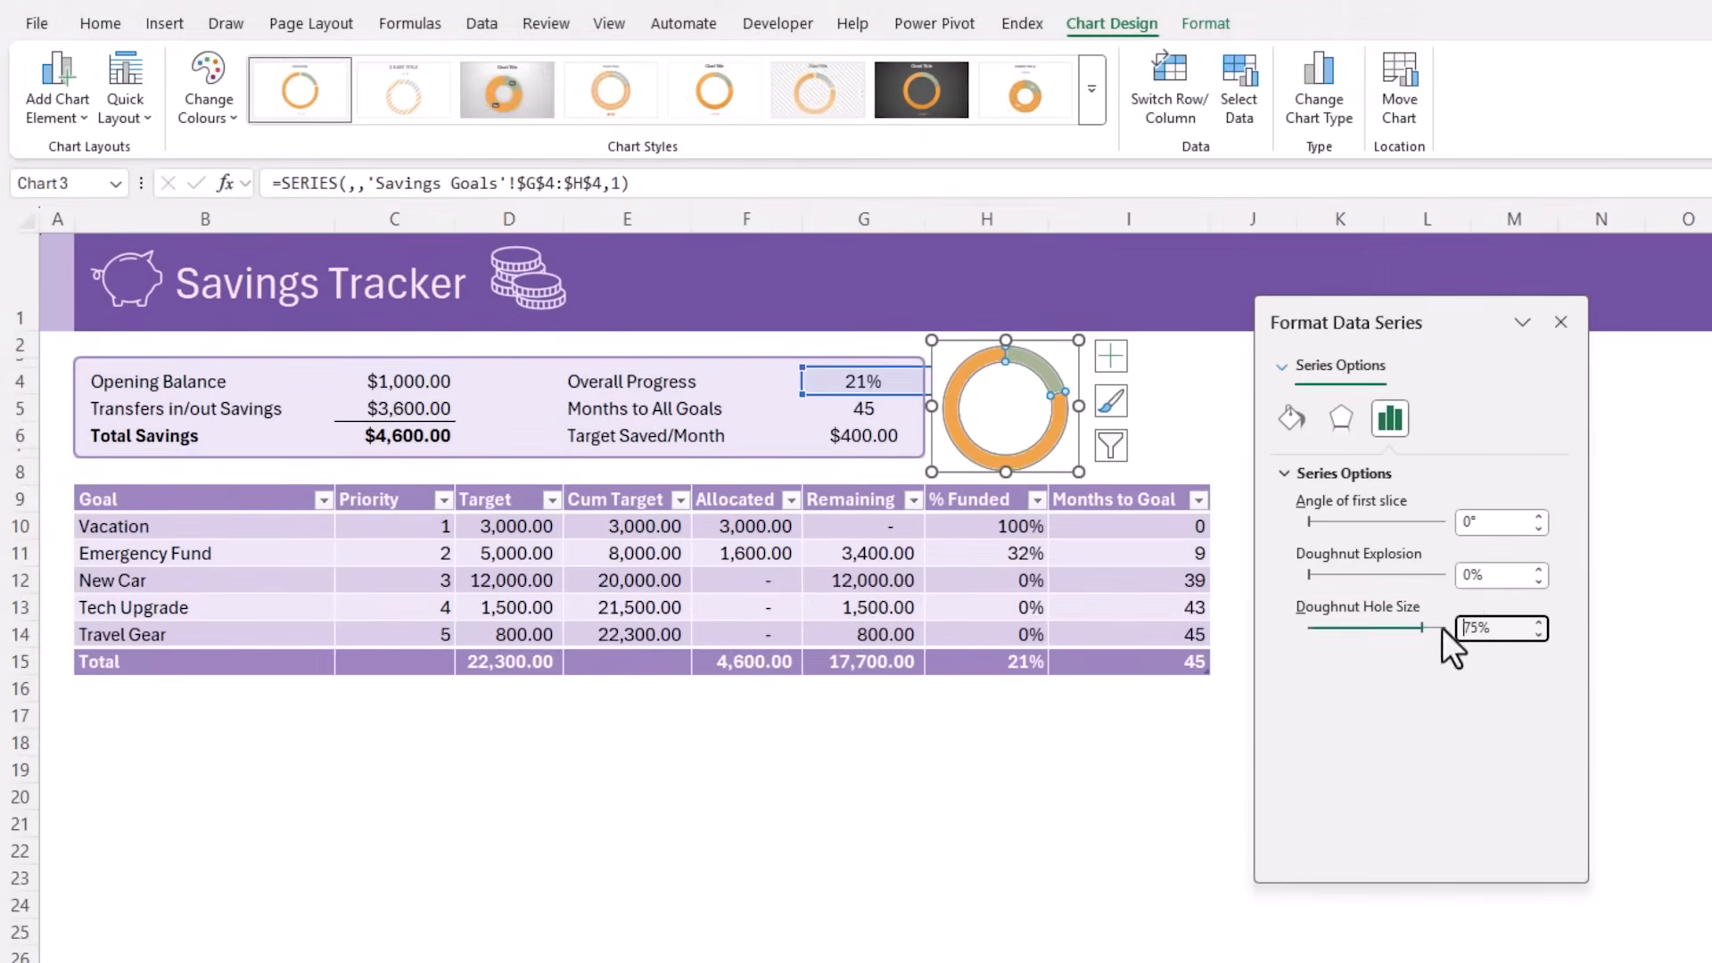
type("0")
key("Return")
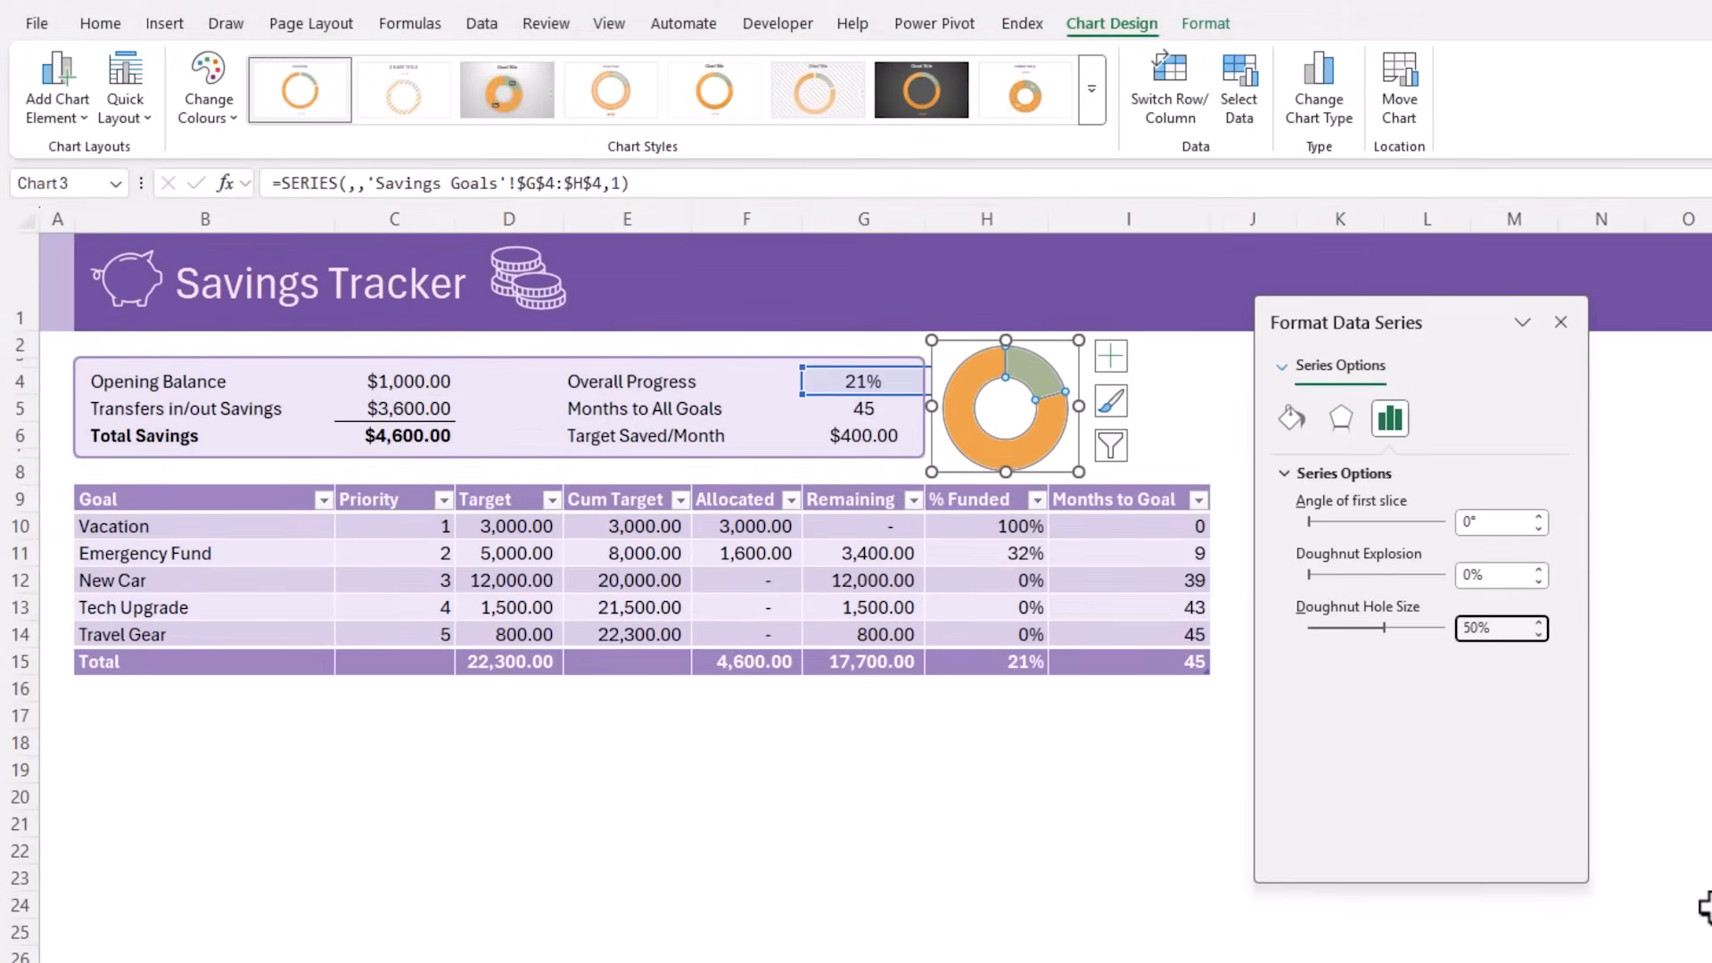
Recolour the doughnut chart with Monochromatic Palette 5 and name its data series Saved
left_click(212, 110)
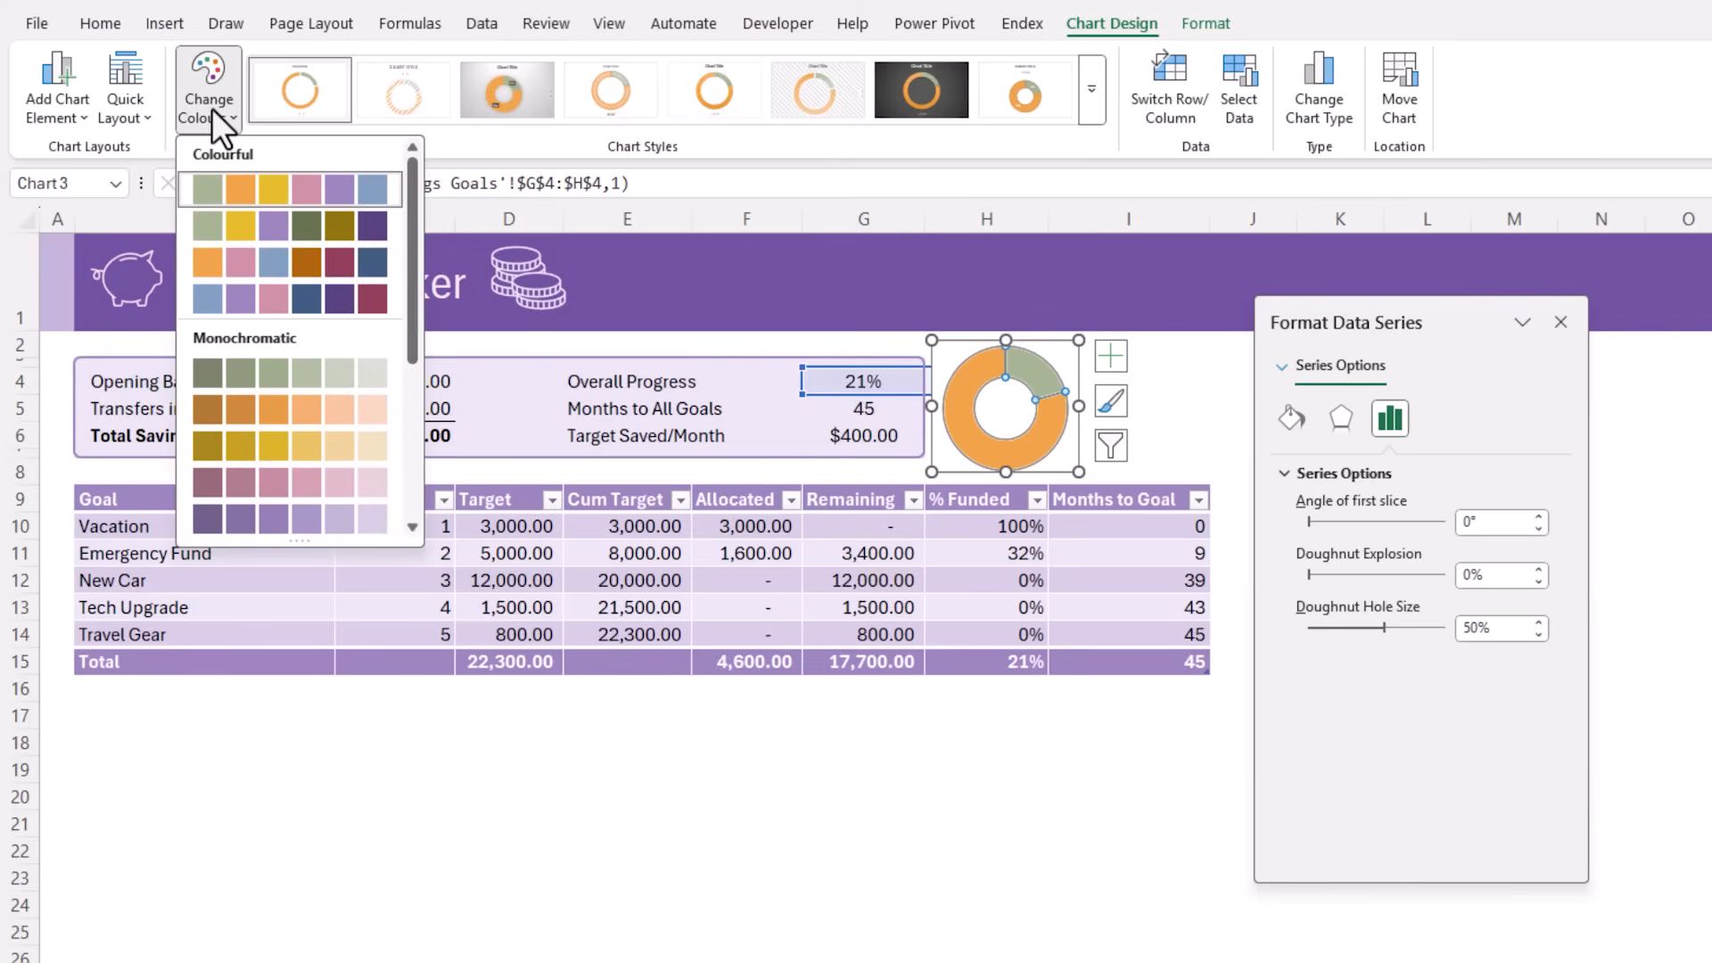
left_click(207, 523)
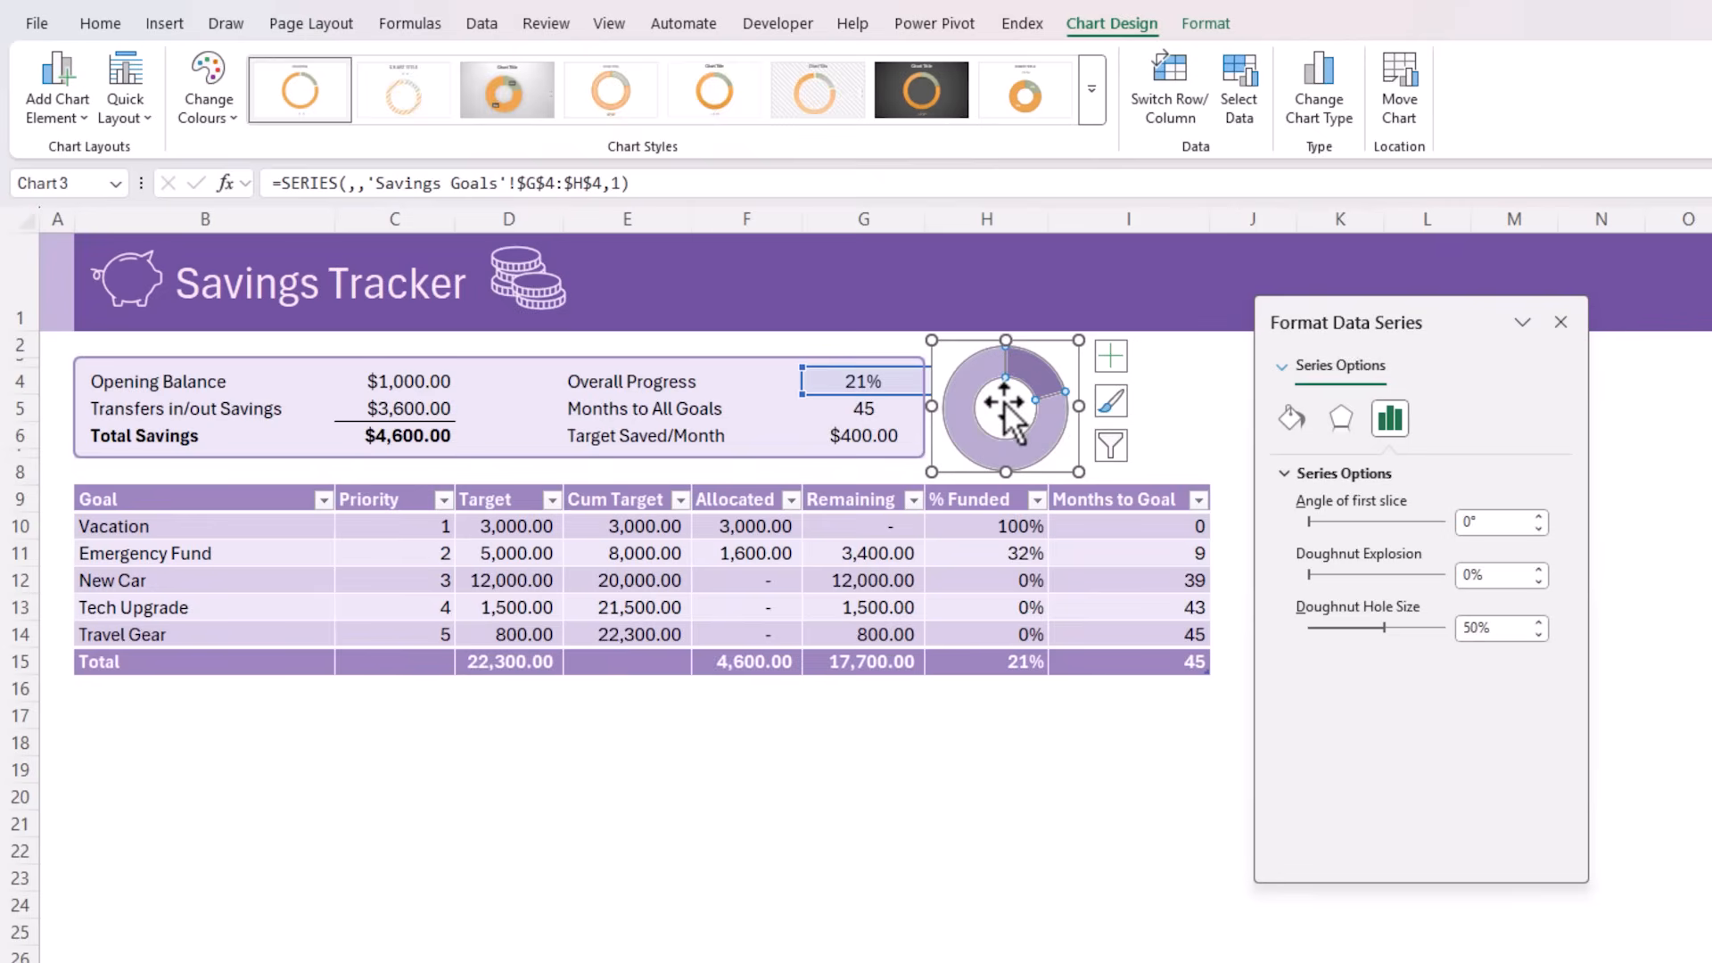
right_click(1004, 404)
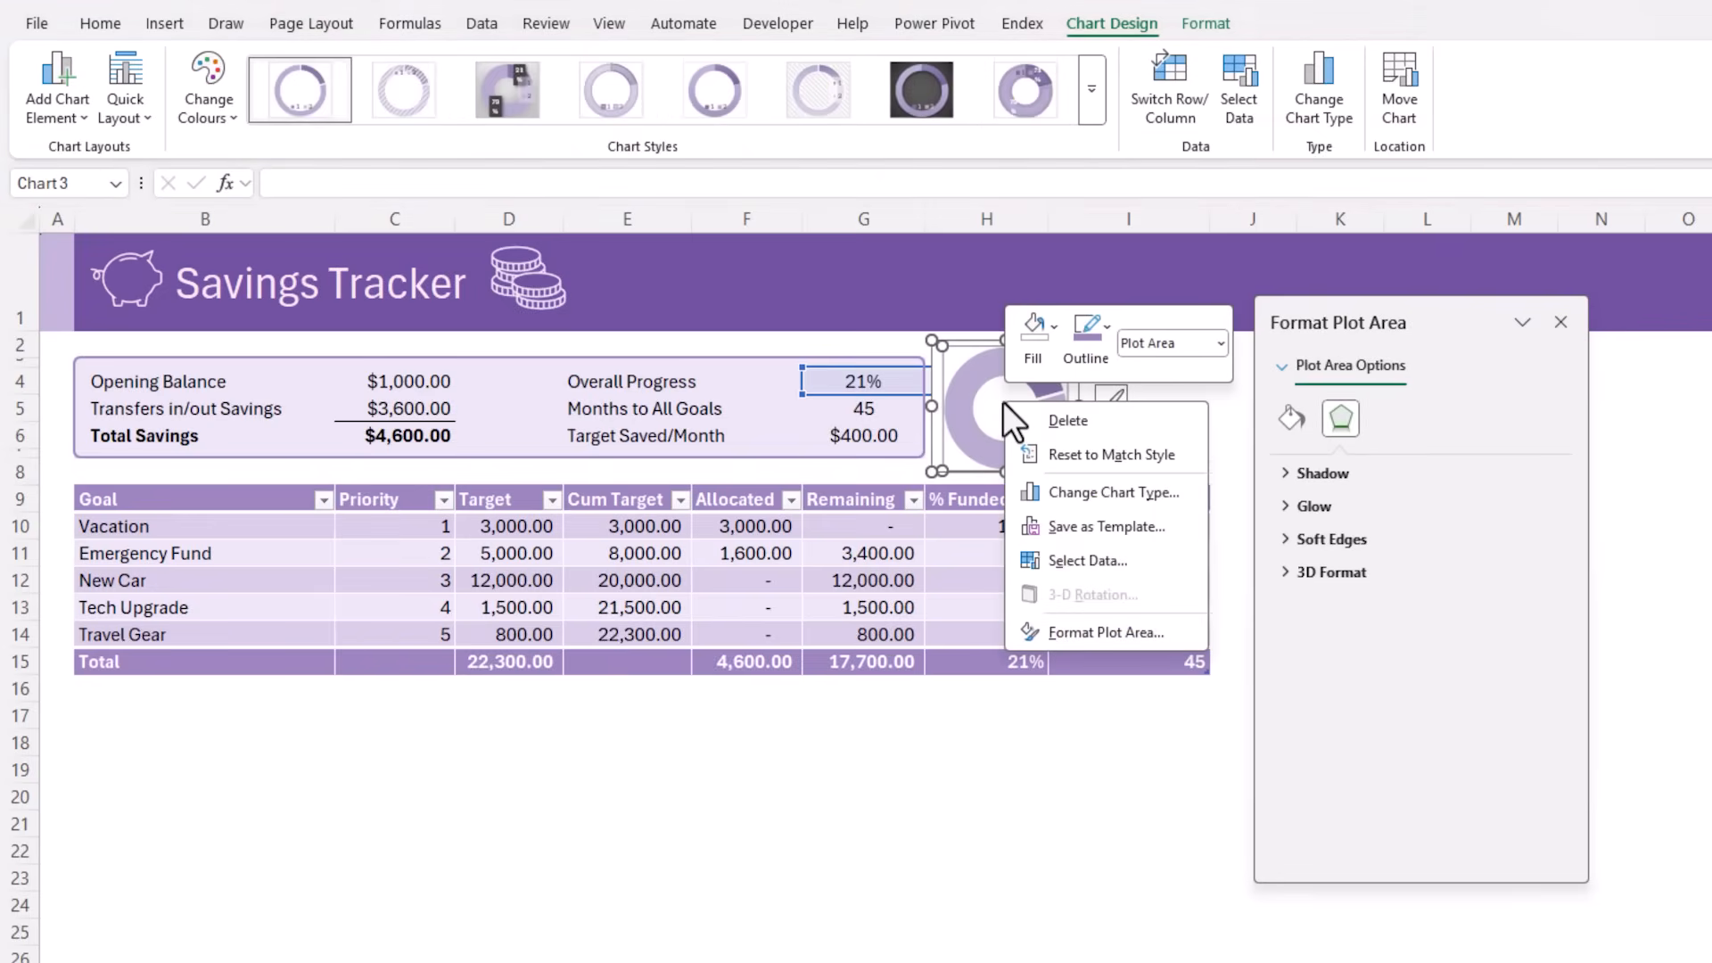
left_click(1155, 570)
left_click(314, 796)
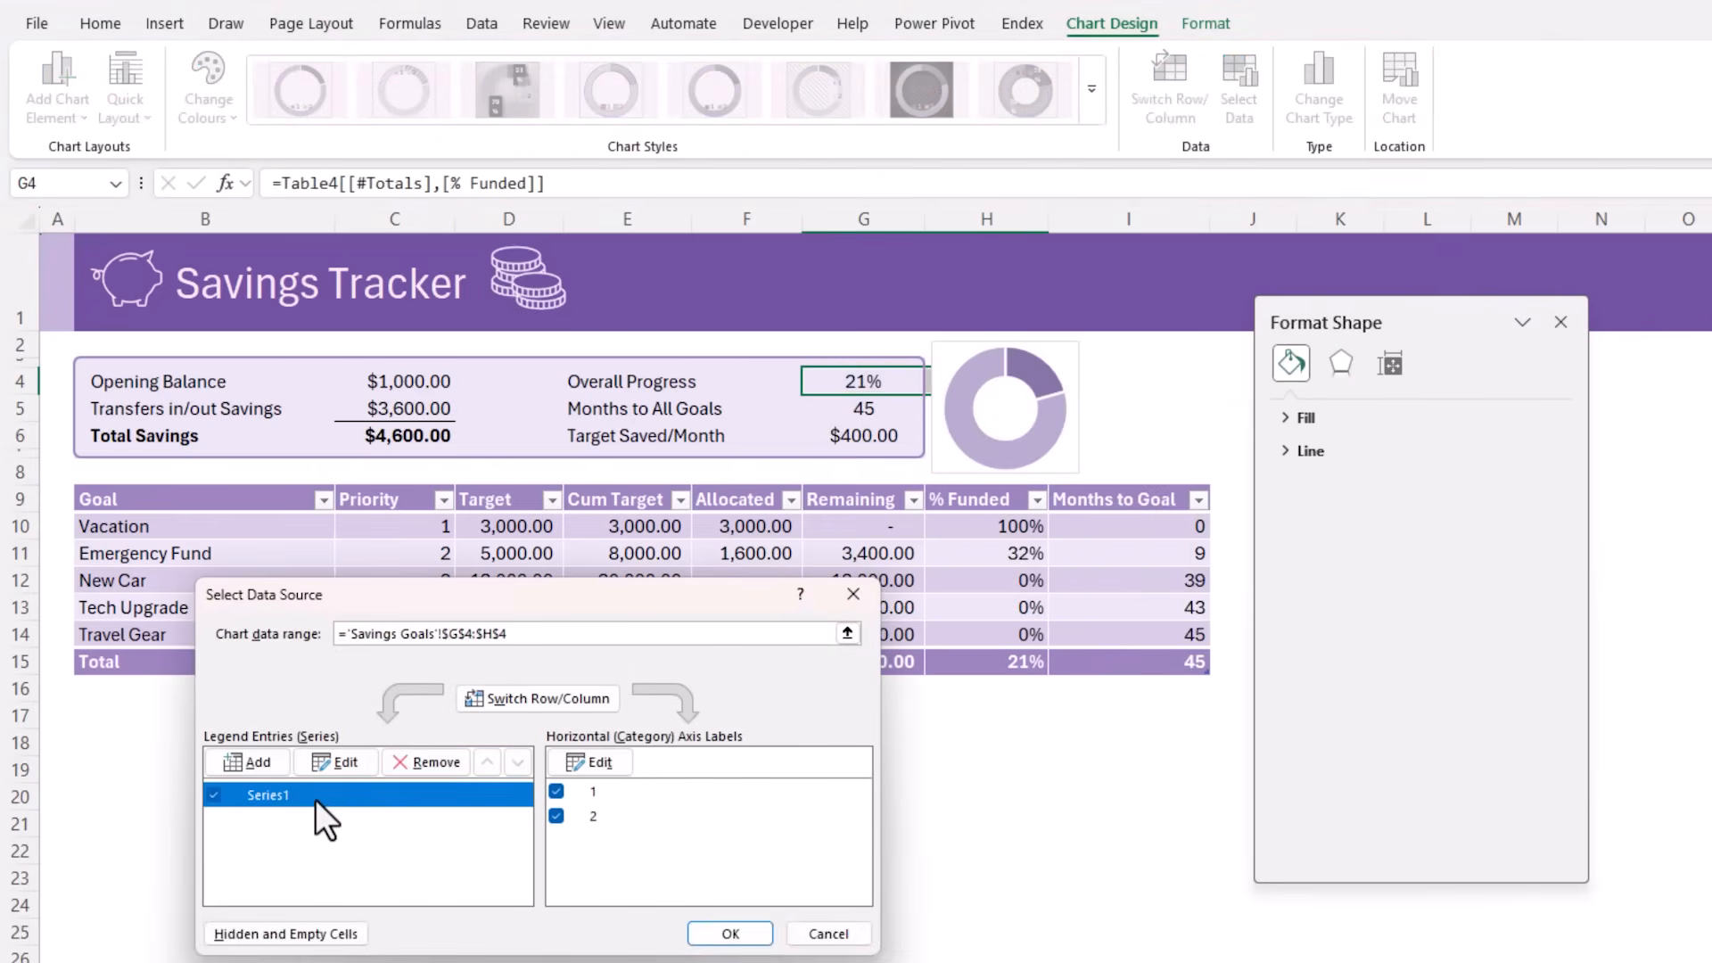
left_click(334, 765)
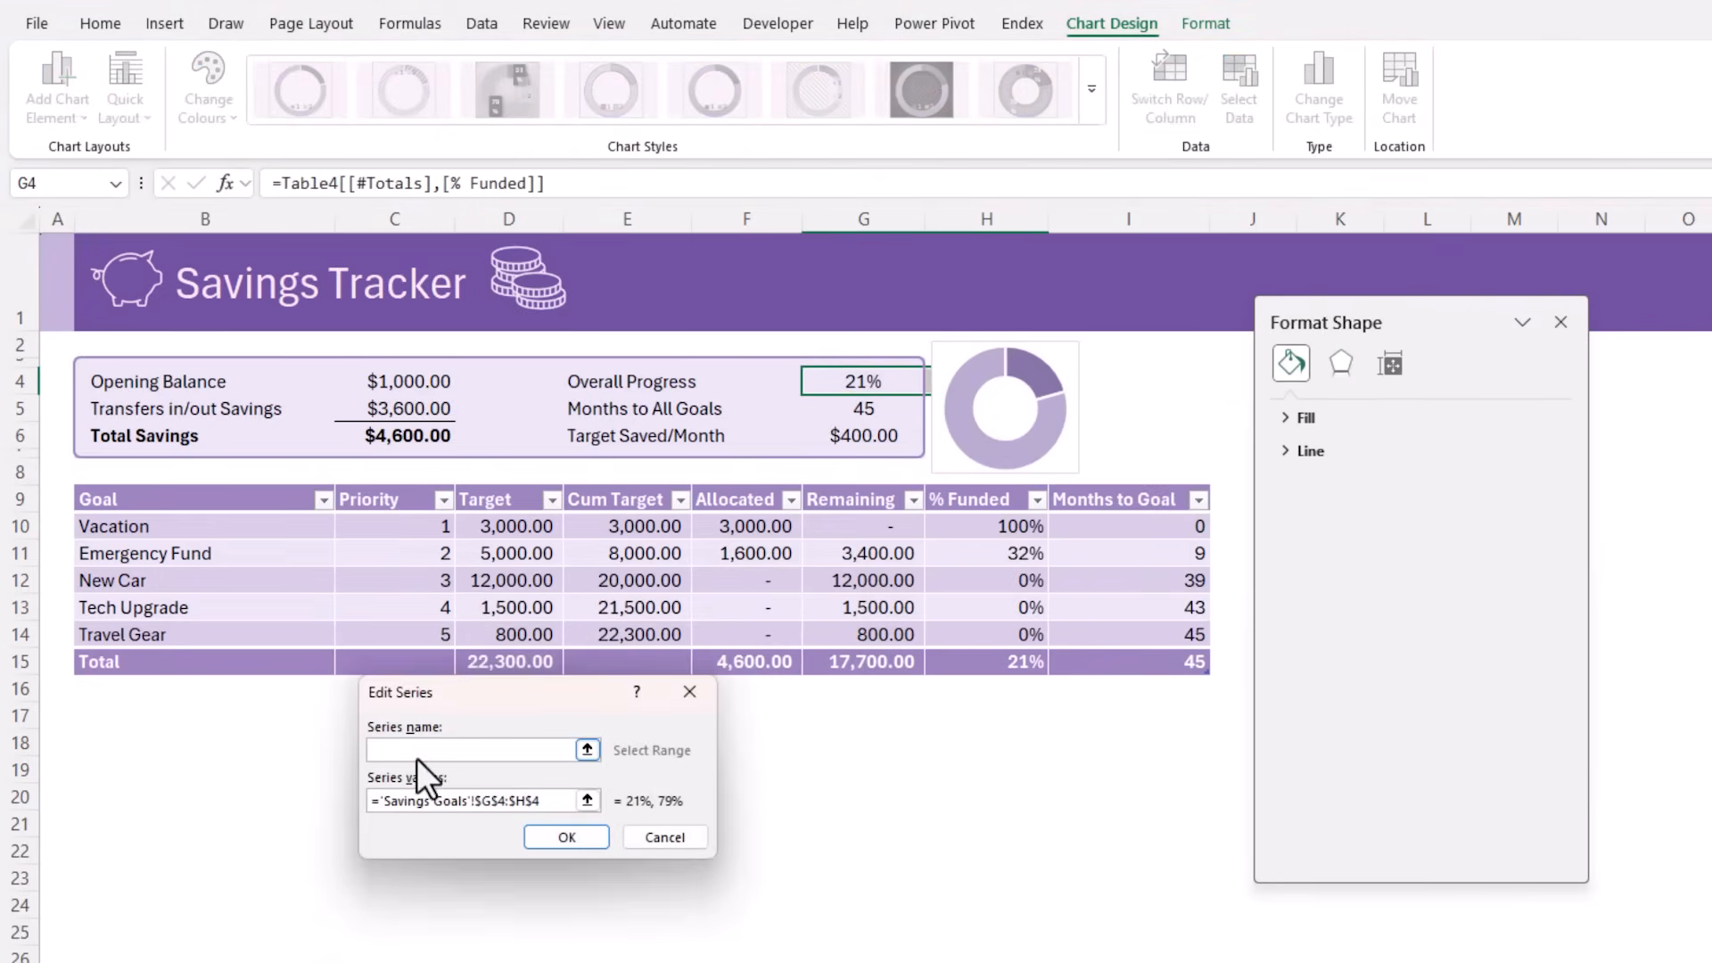
type("Saved")
left_click(542, 844)
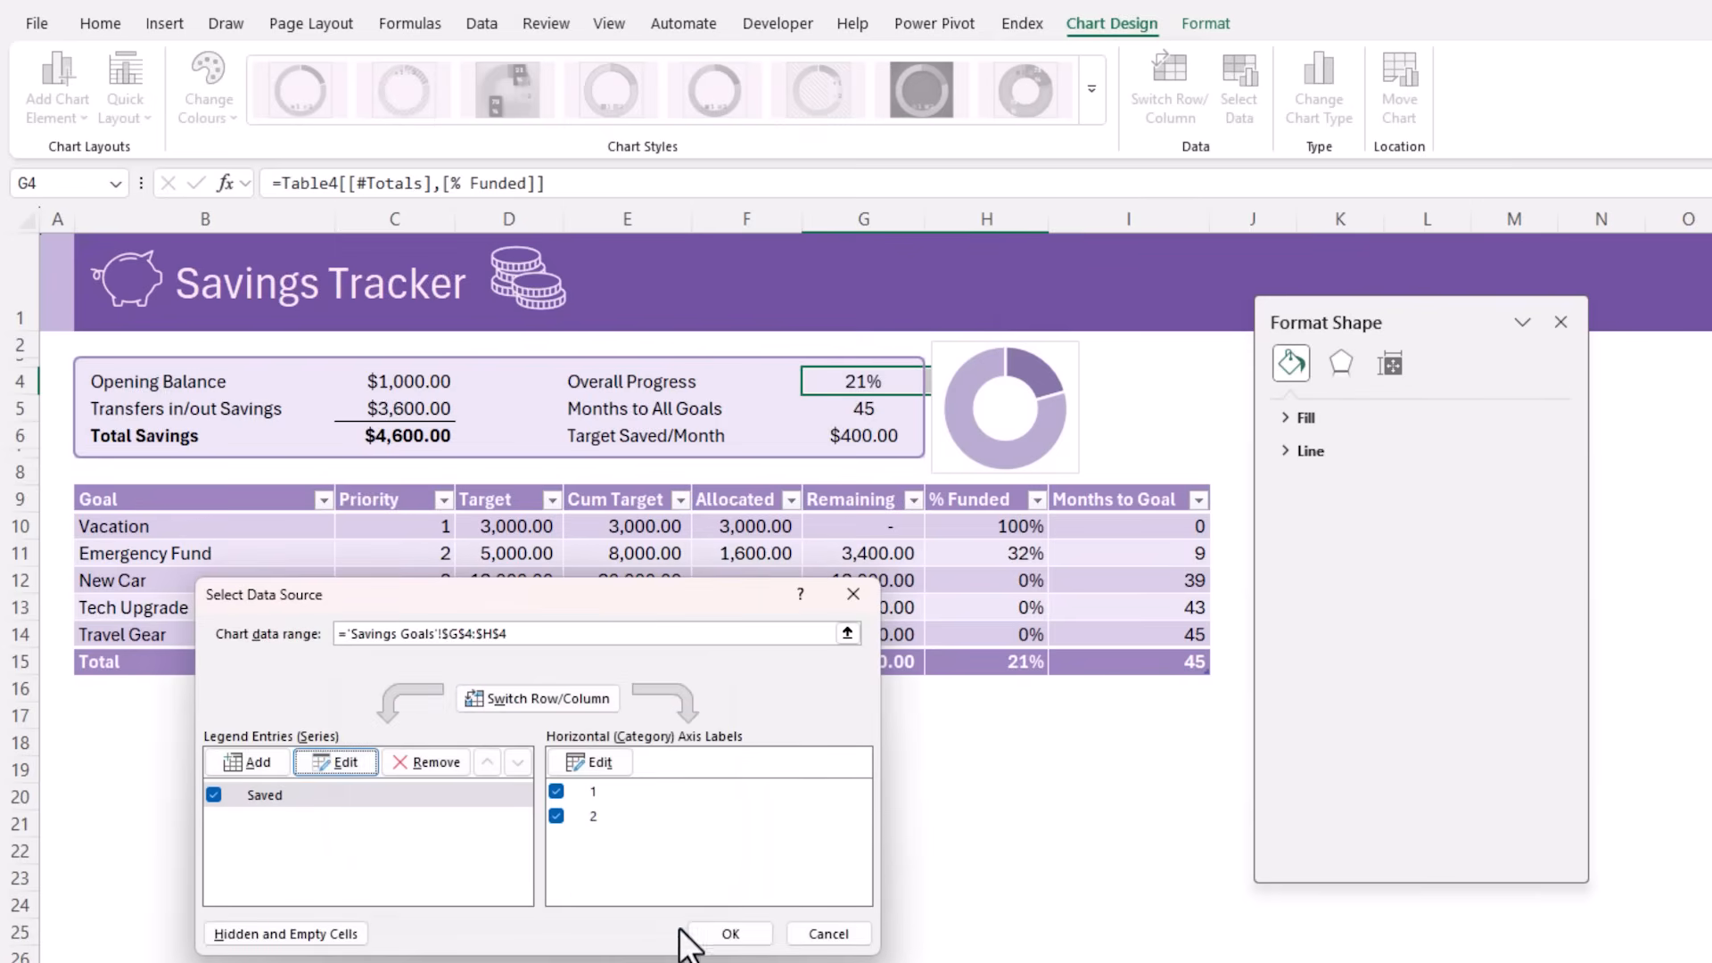
left_click(709, 932)
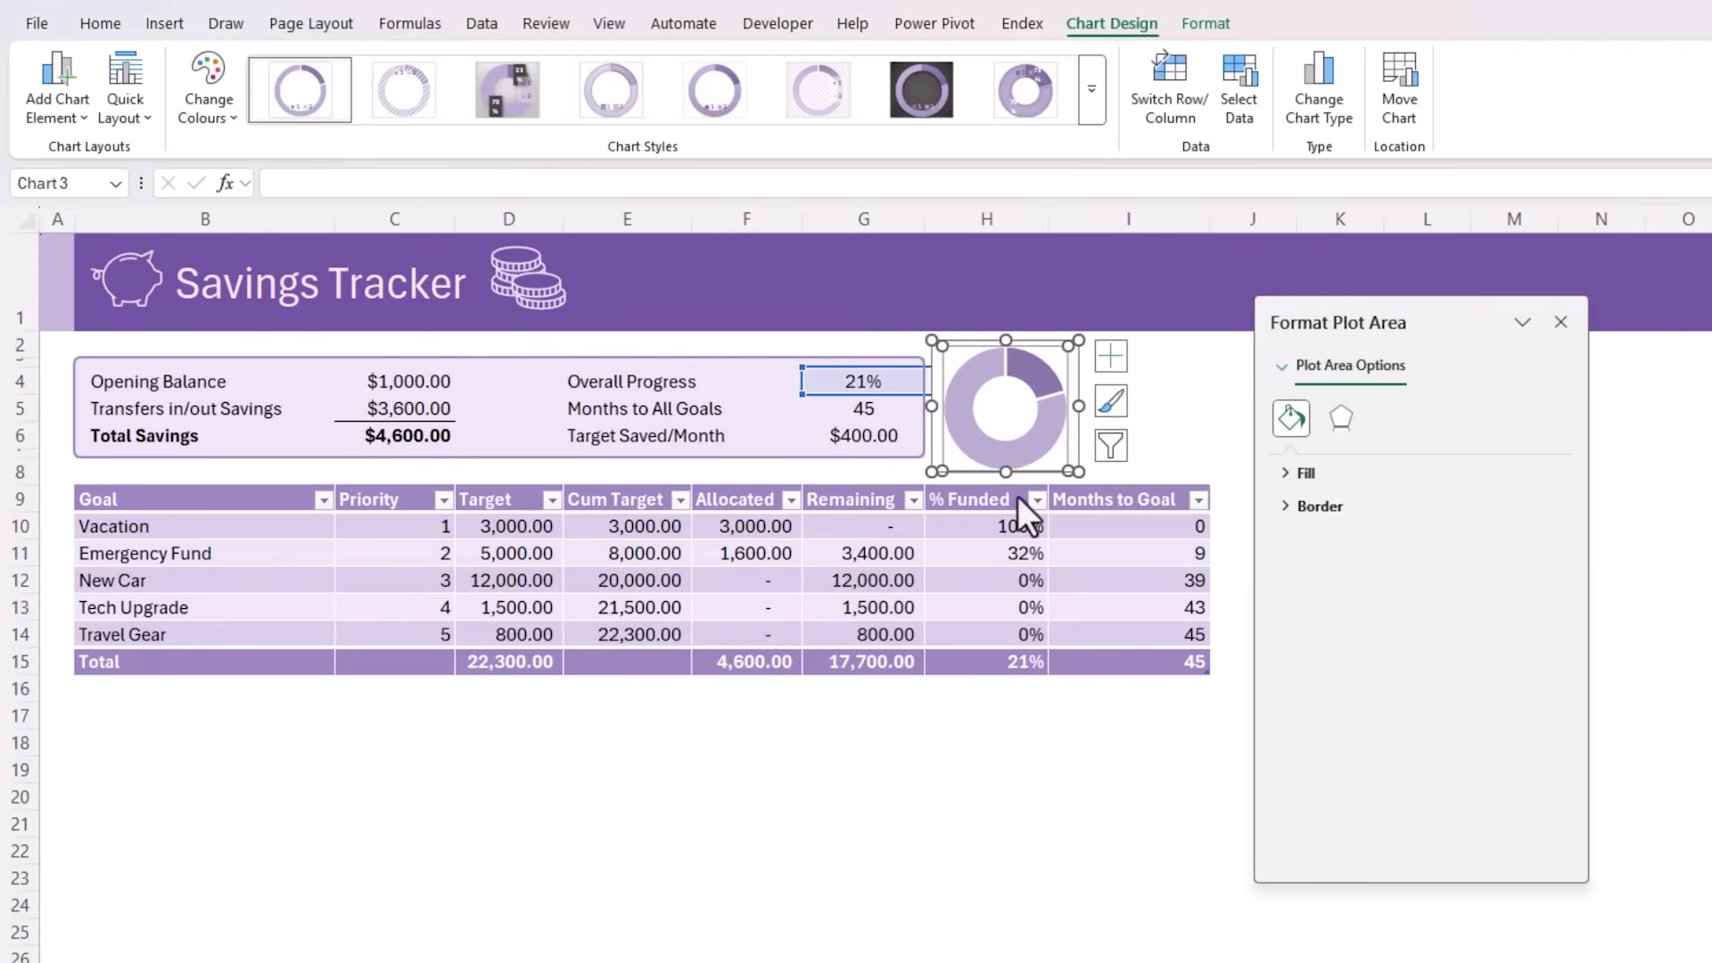
Add data labels to the doughnut chart that contain the series name and the value
left_click(1118, 354)
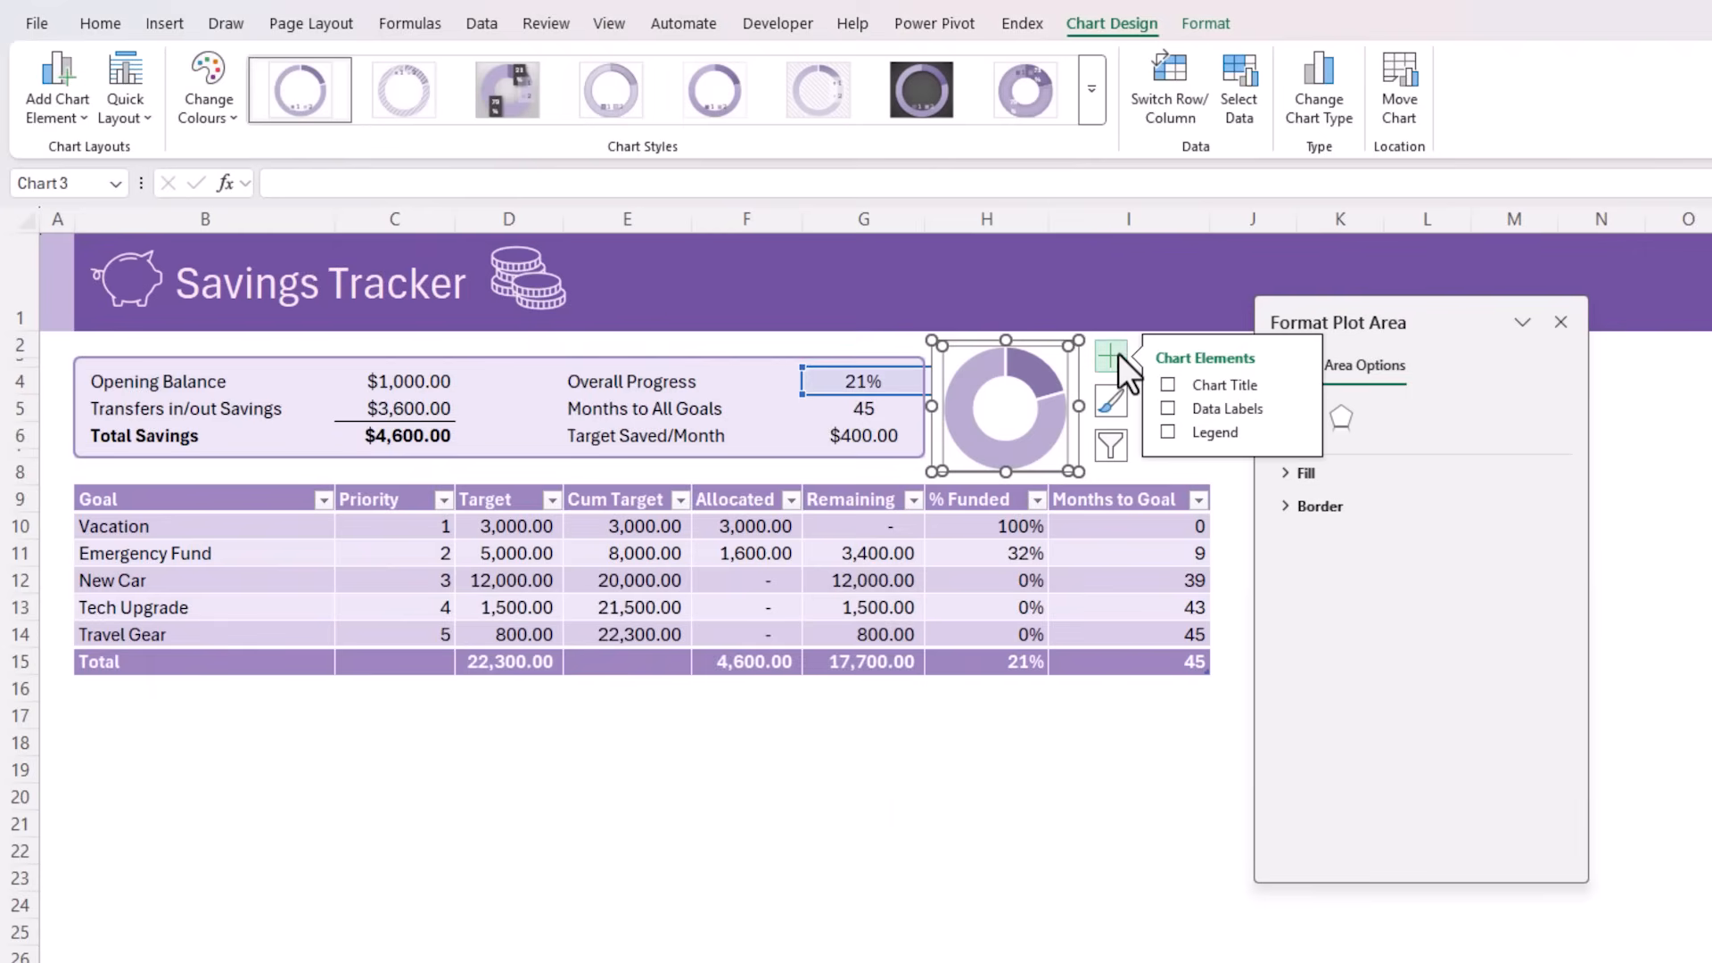
left_click(1167, 408)
left_click(1298, 409)
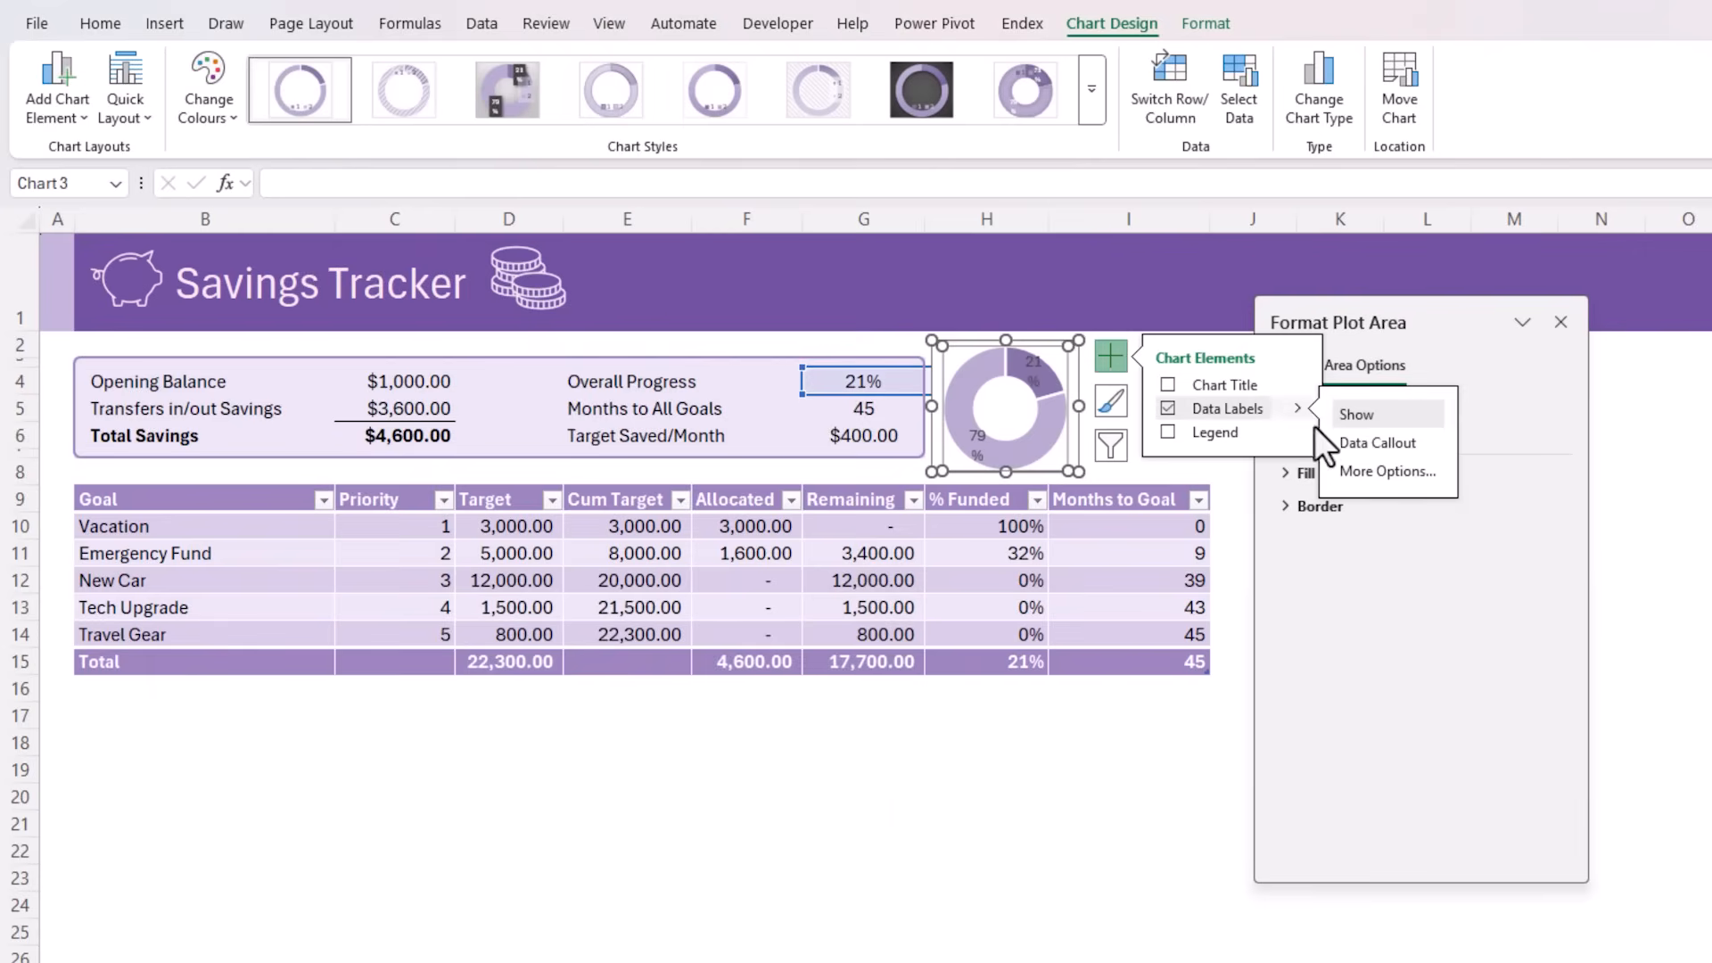
left_click(1350, 469)
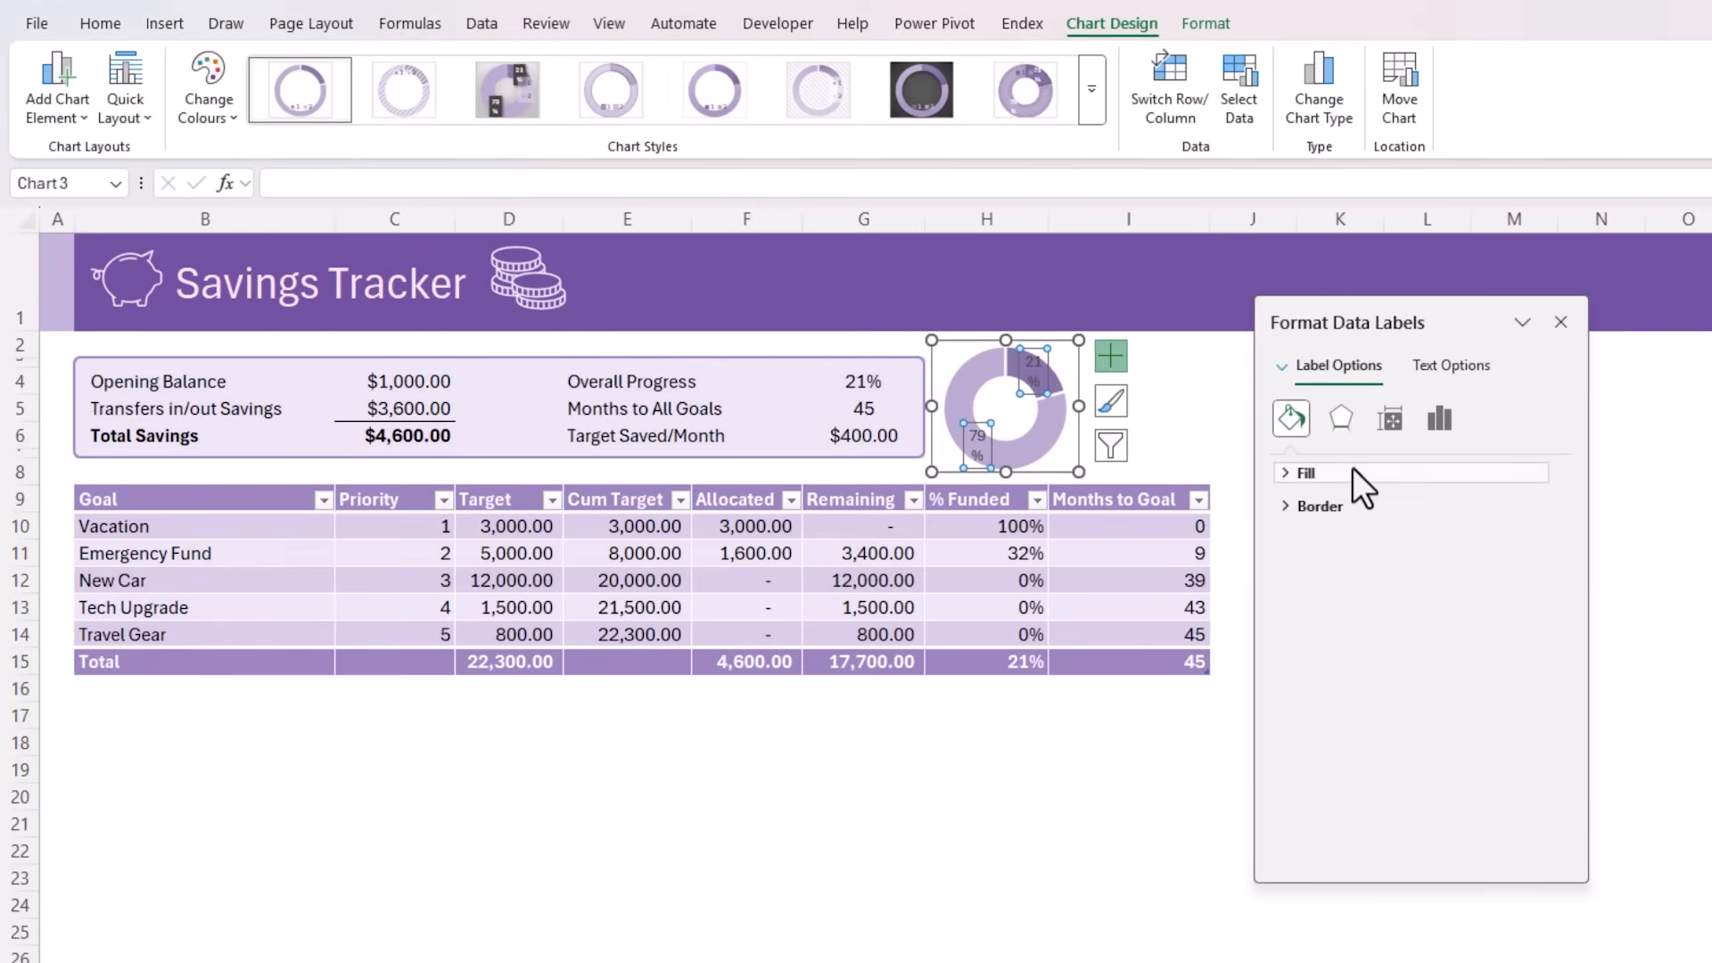
left_click(1380, 473)
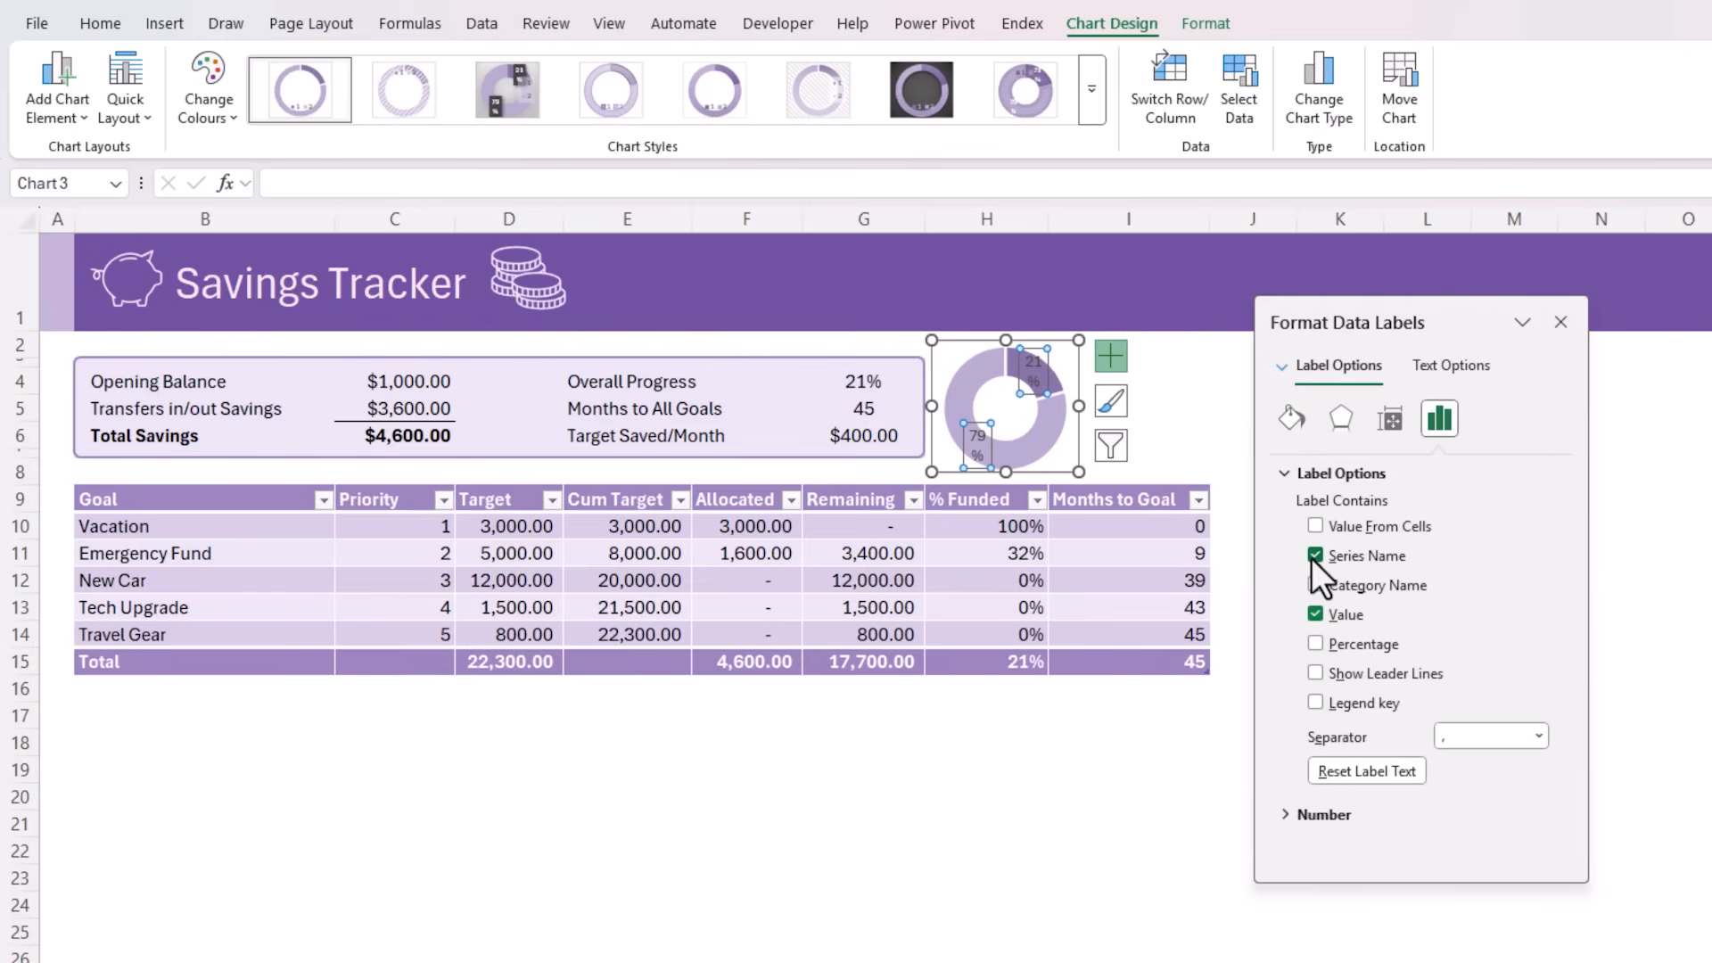
Delete the data label of the larger, remaining slice and move the saved slice's label into the doughnut hole, widening it to fit
left_click(993, 410)
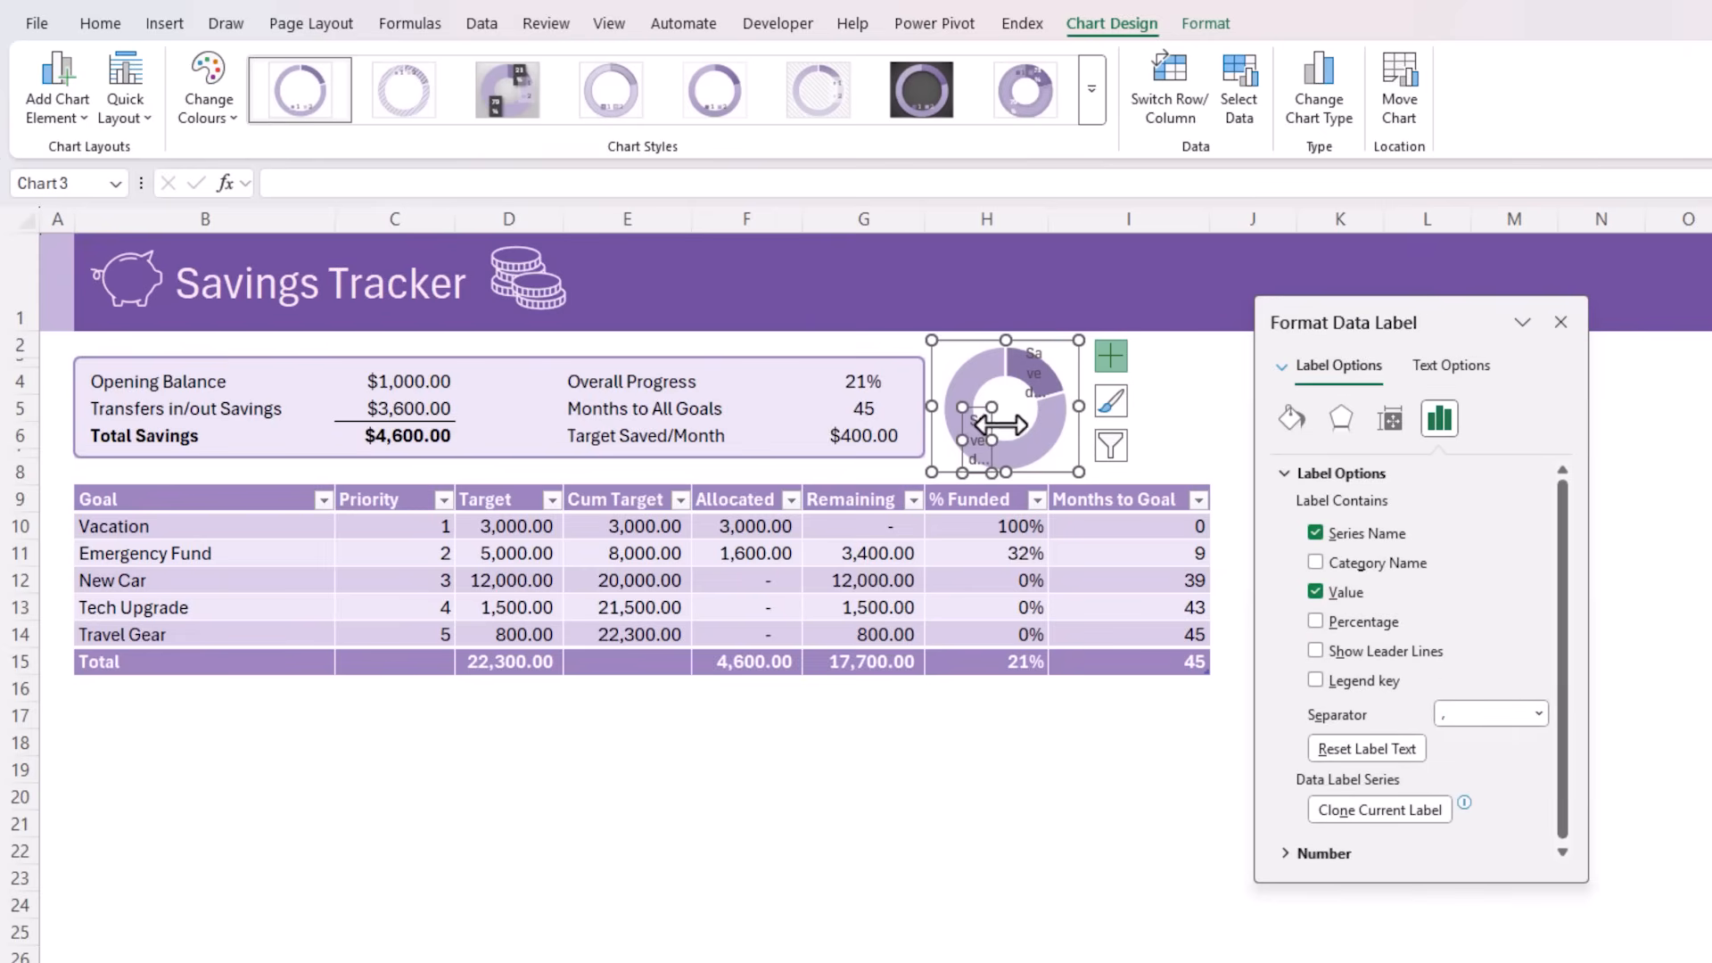
mouse_move(1026, 459)
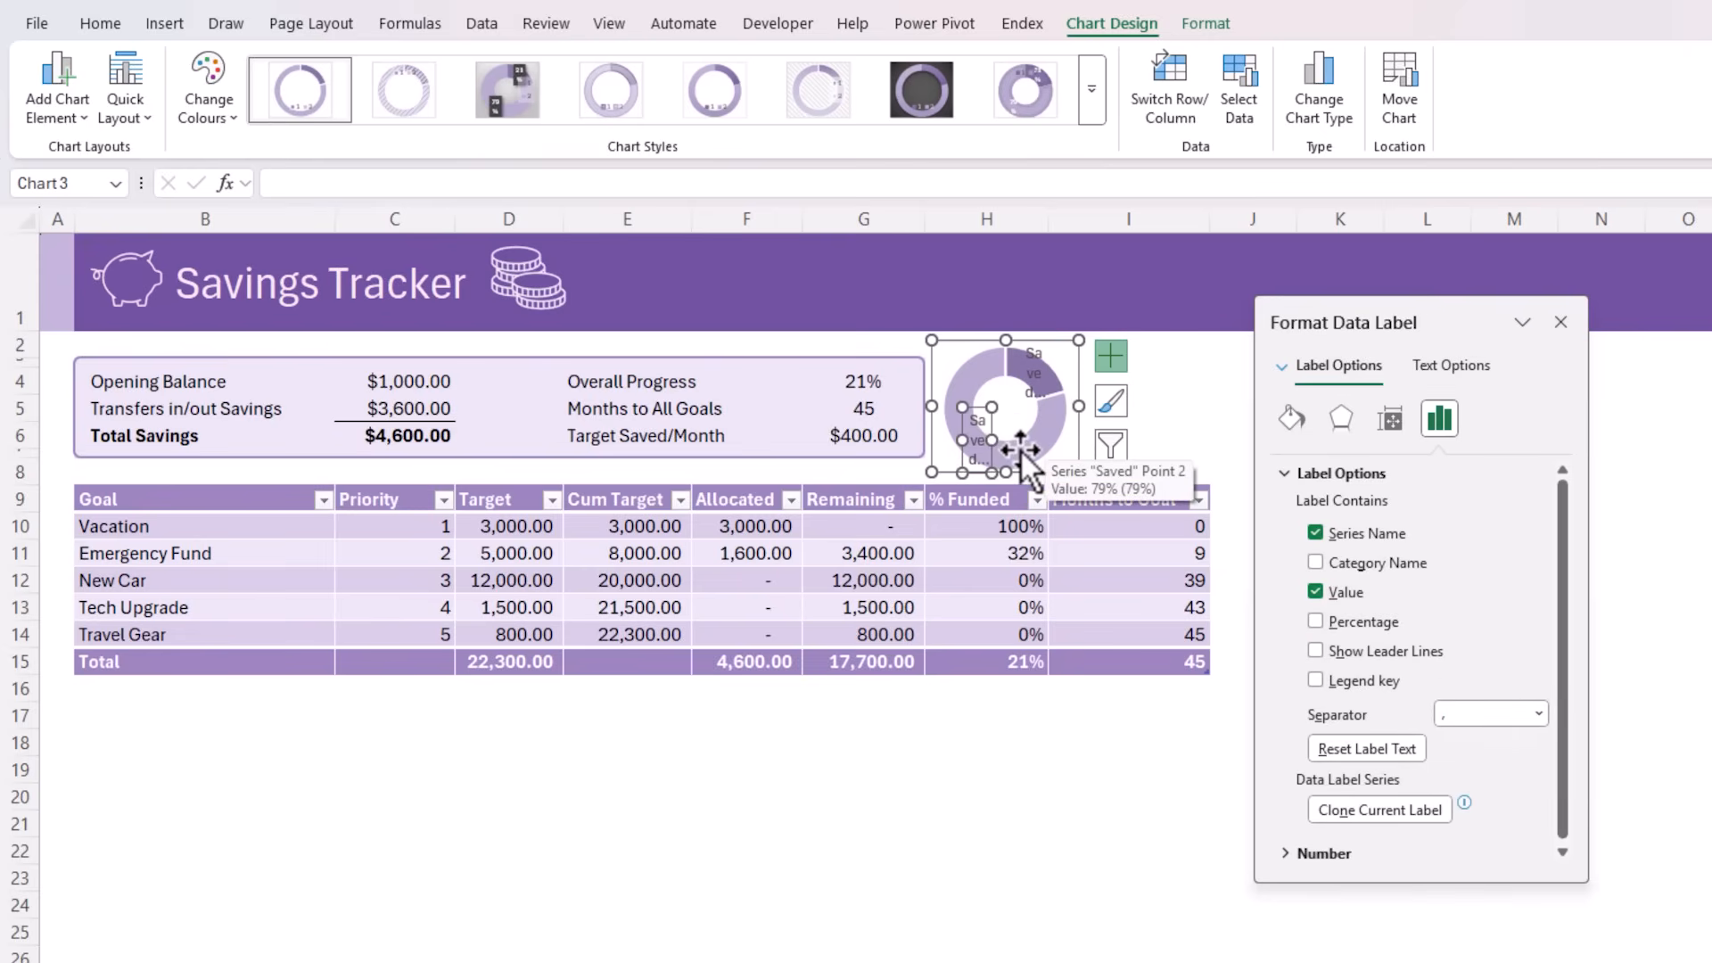
key("Delete")
left_click(1032, 394)
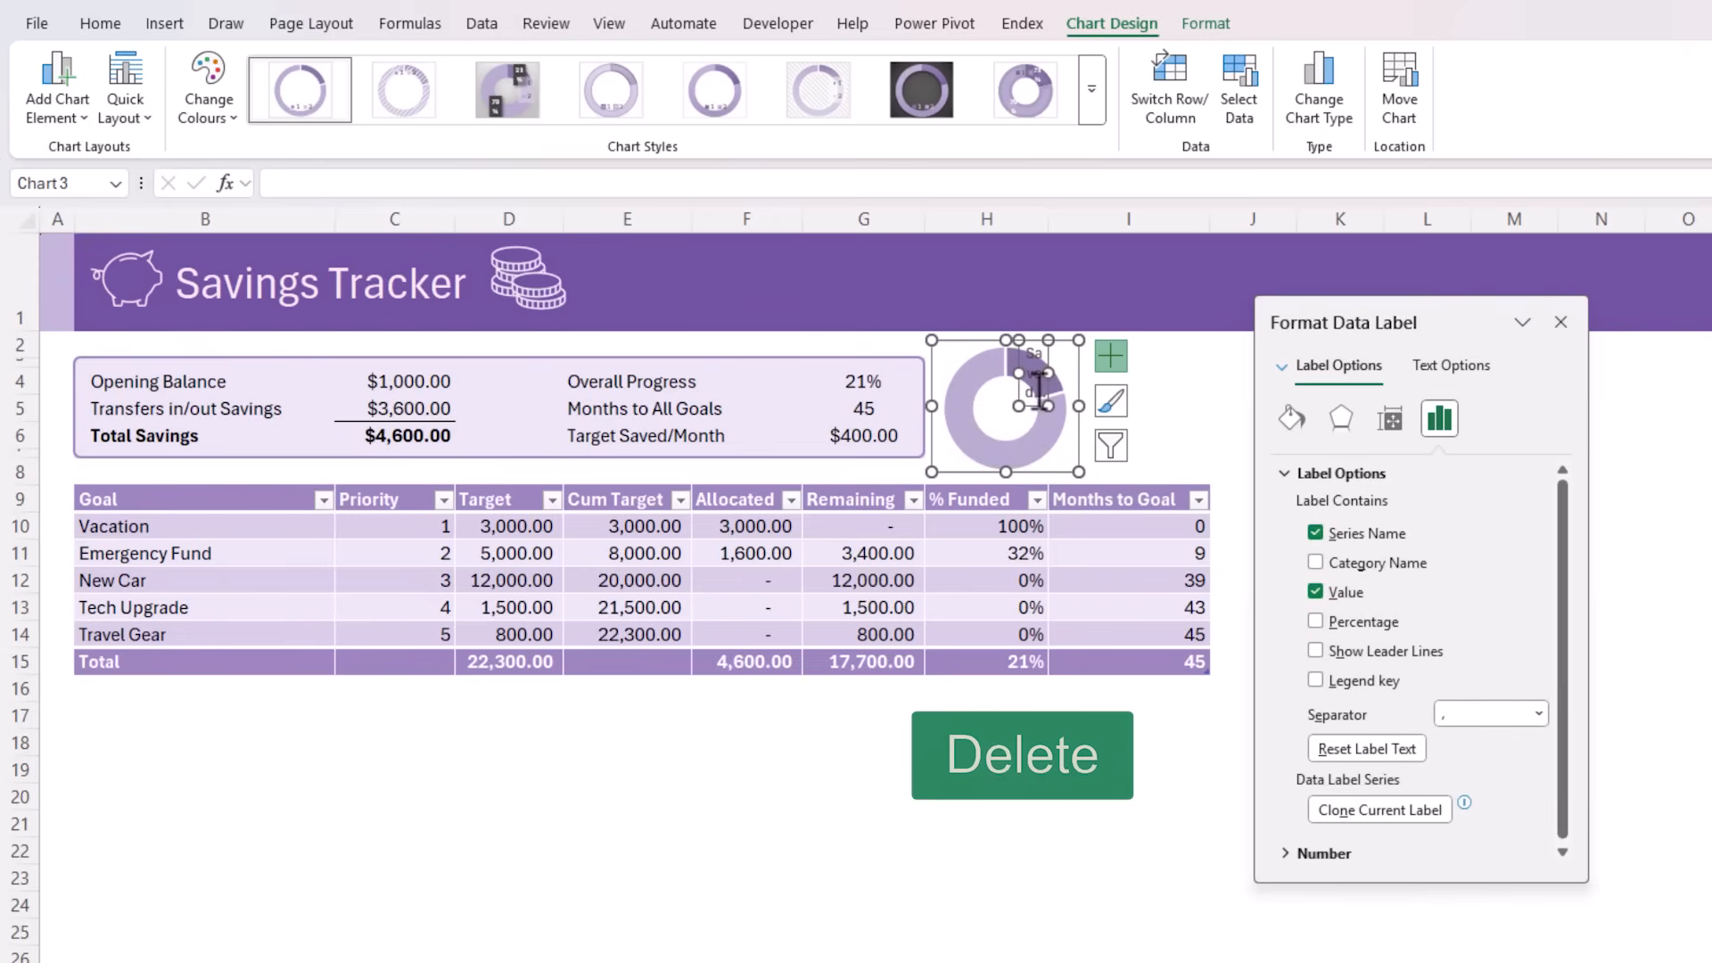
left_click_drag(1032, 394, 978, 392)
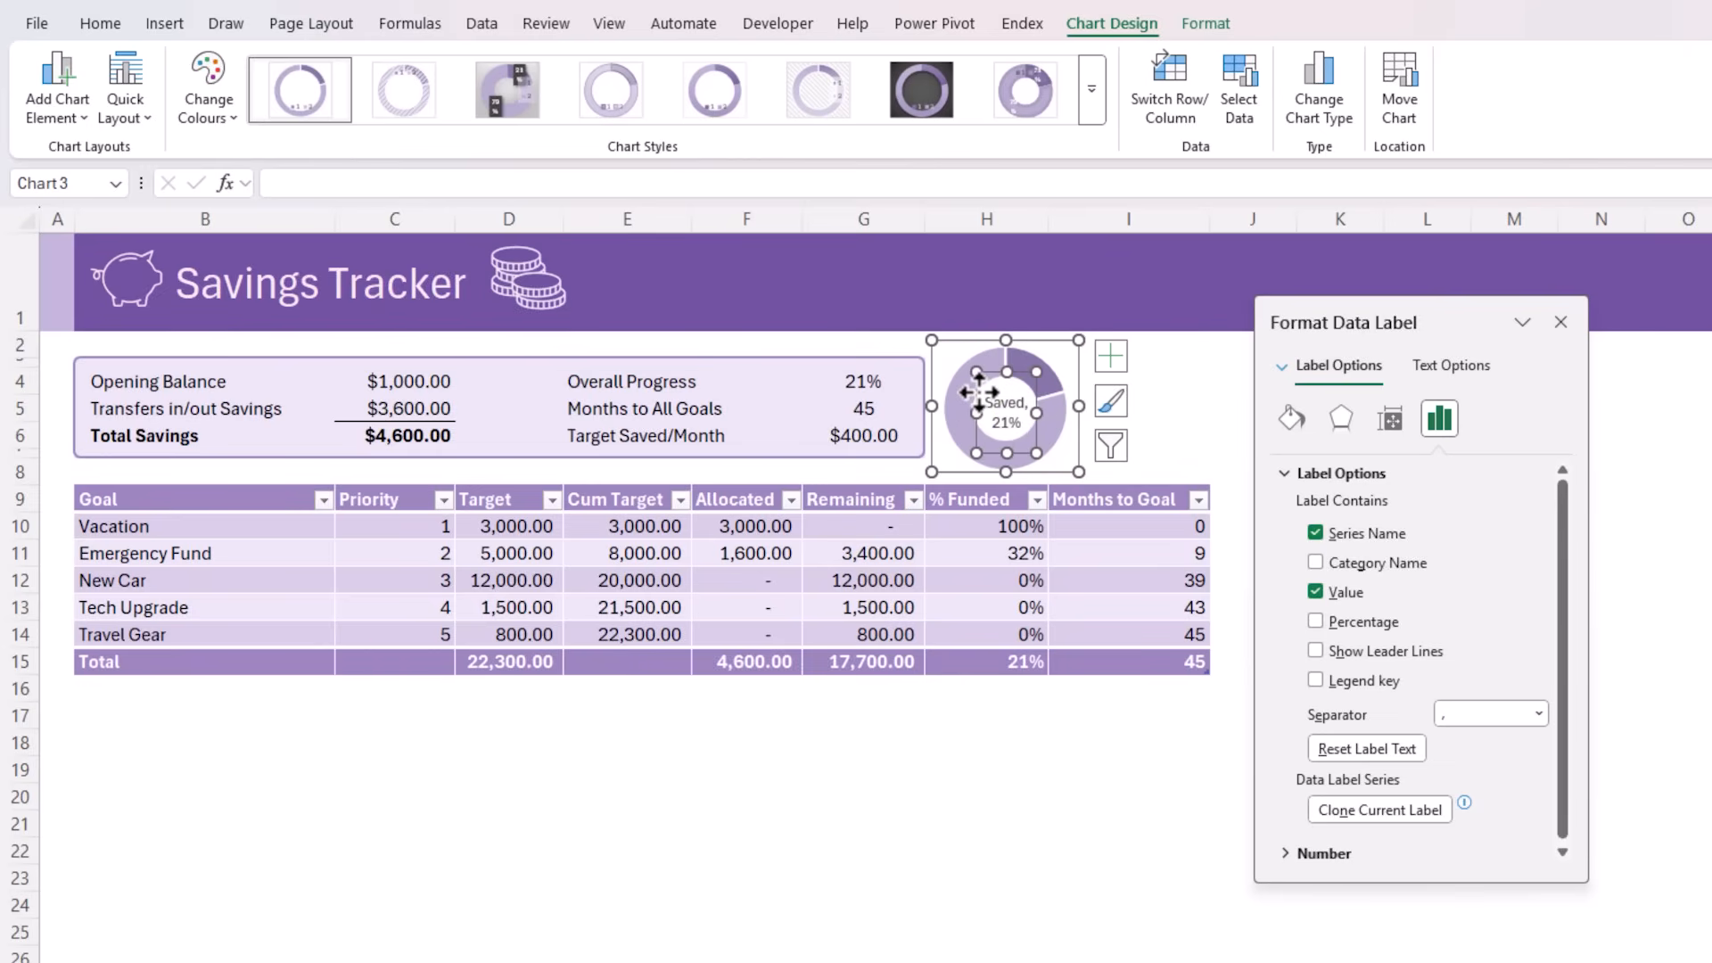
Format the label in the doughnut hole as bold purple text at size 10.5
left_click(95, 25)
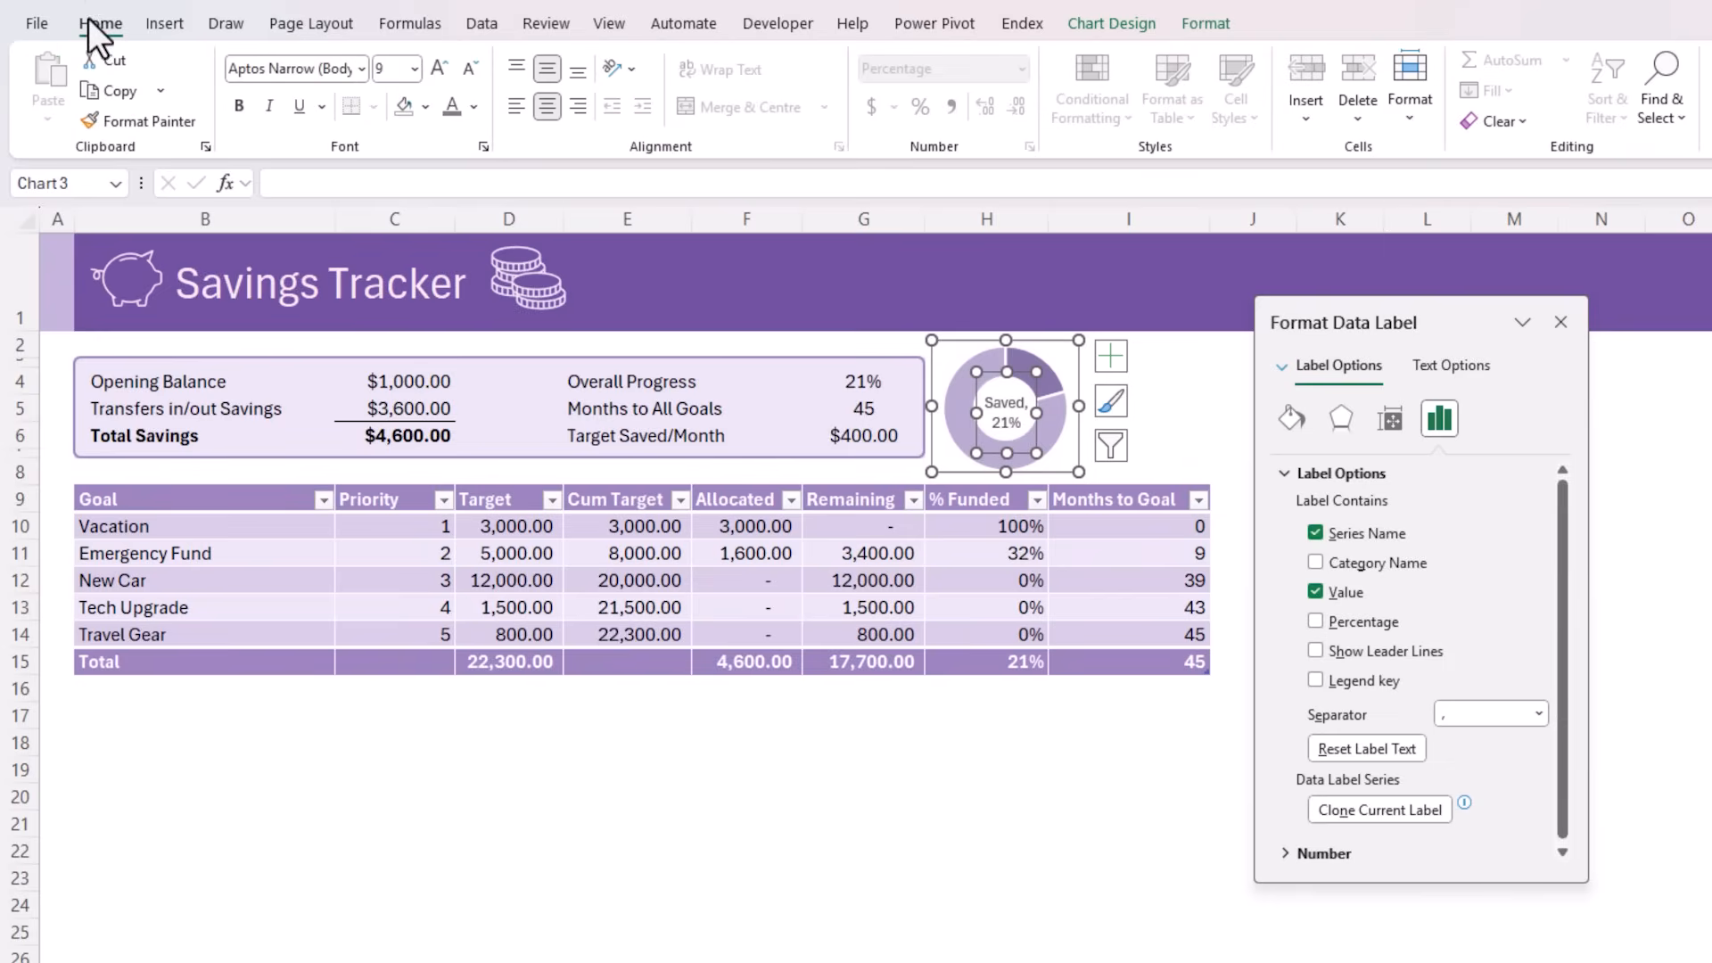
left_click(475, 105)
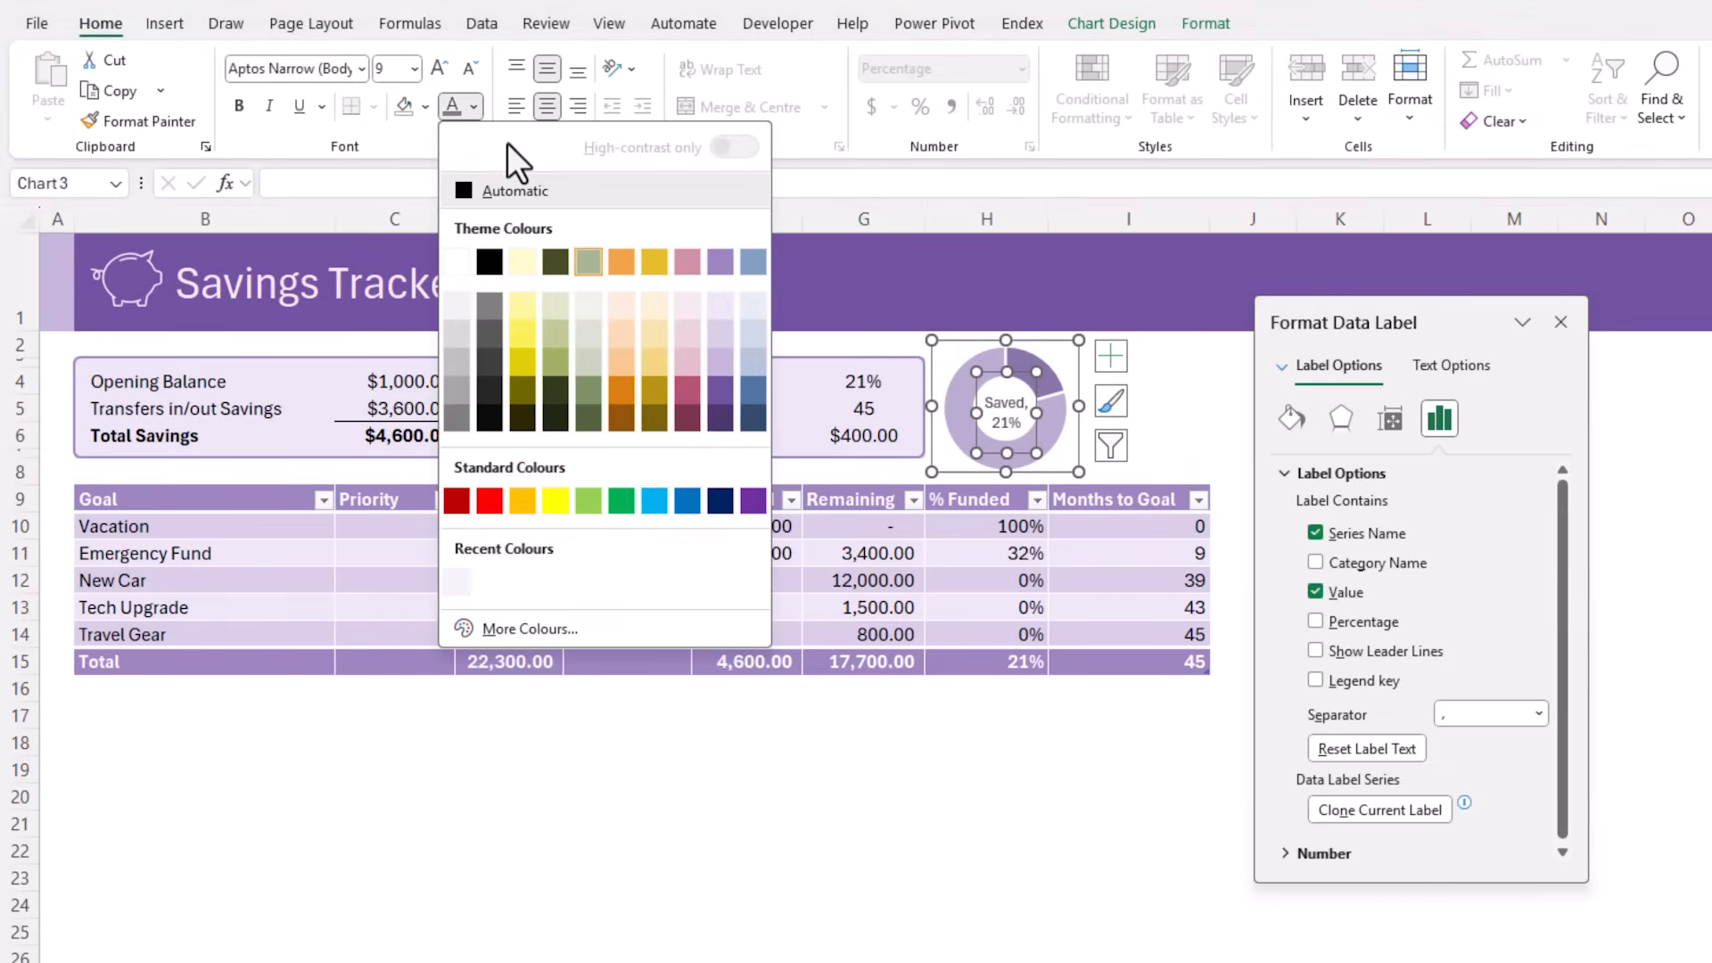
left_click(716, 383)
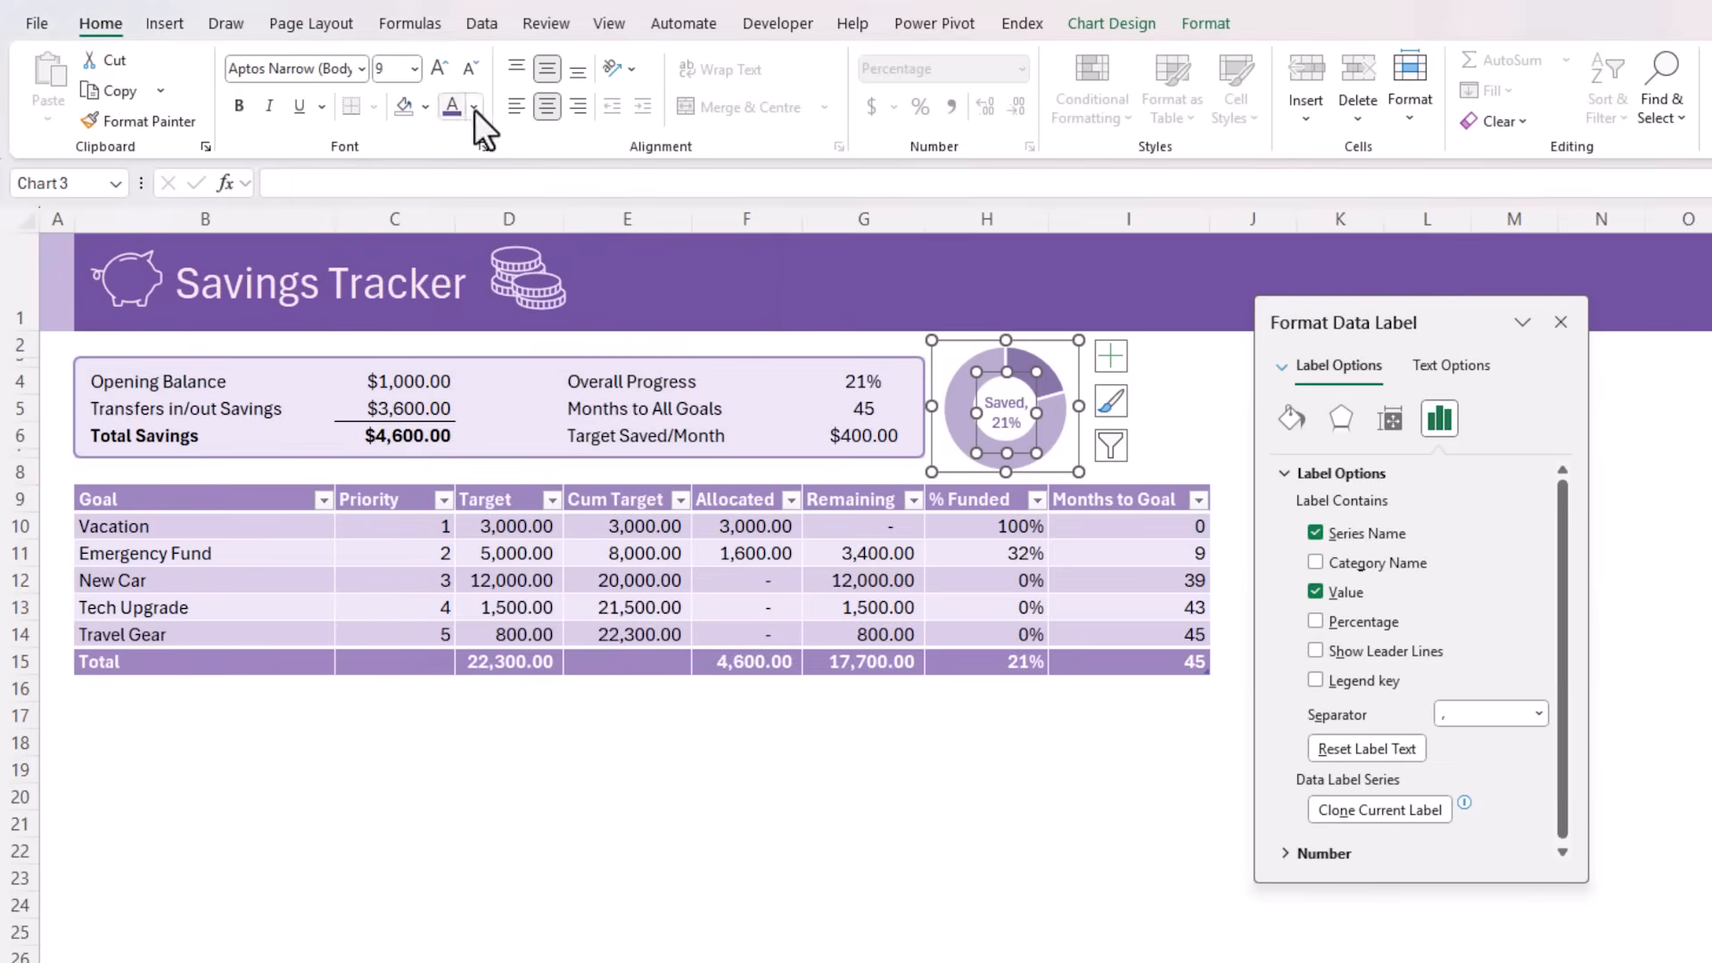
left_click(440, 69)
left_click(440, 68)
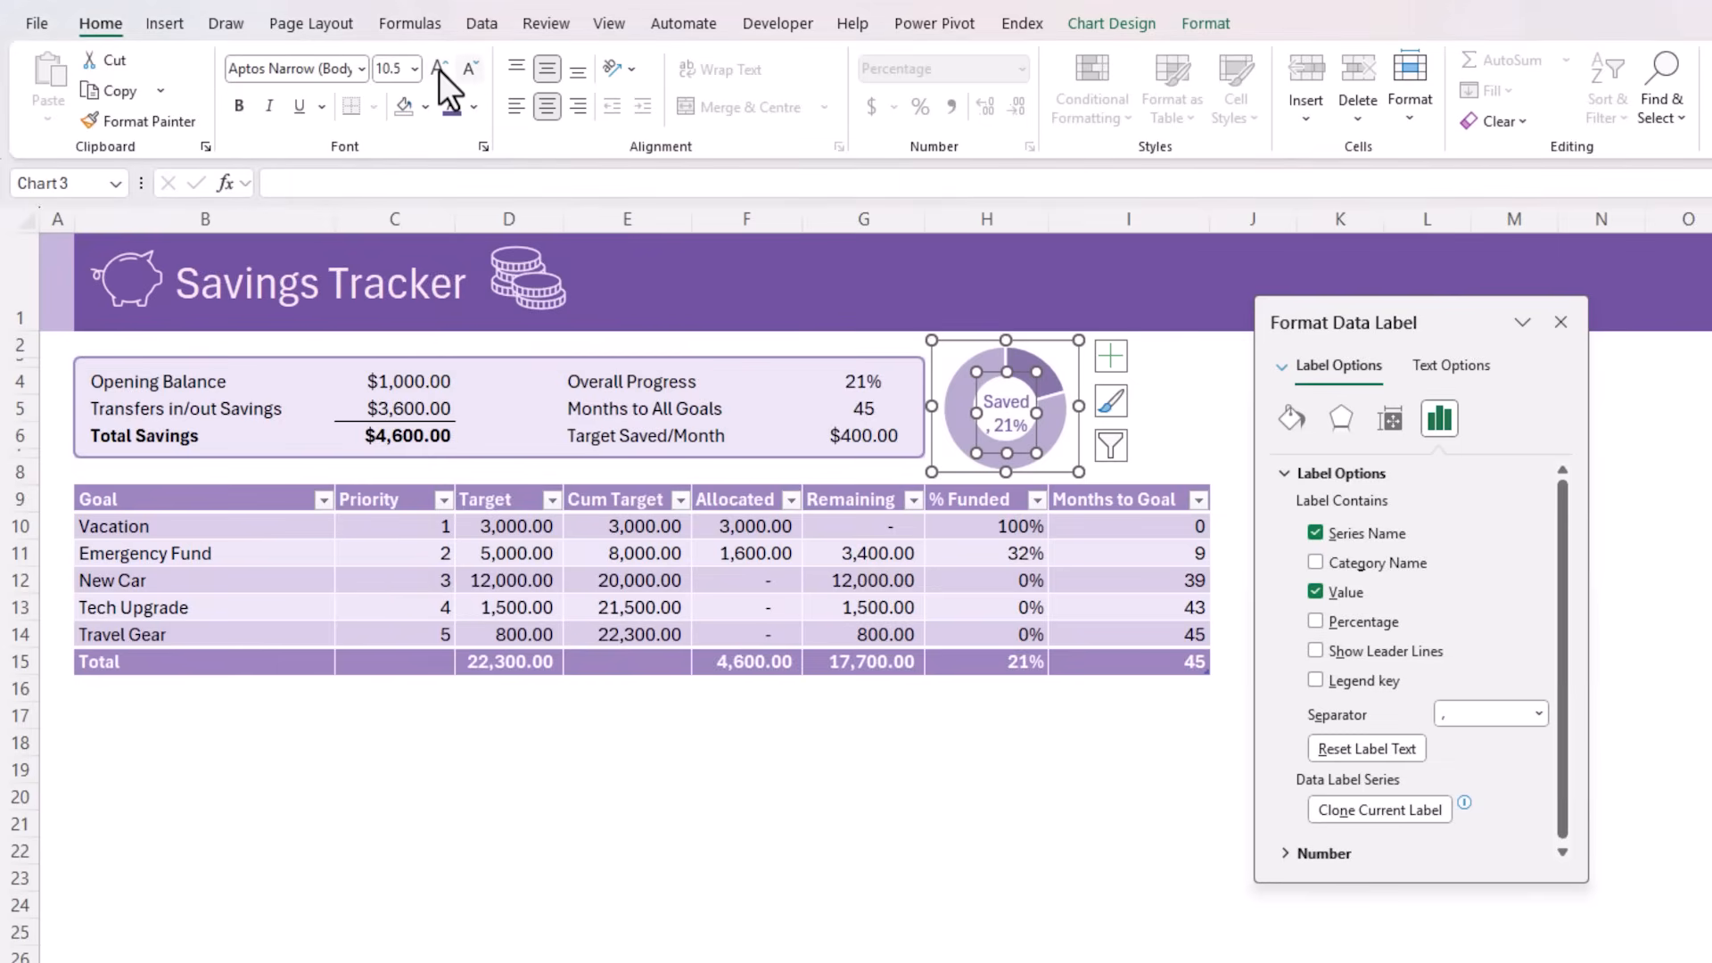
left_click(239, 105)
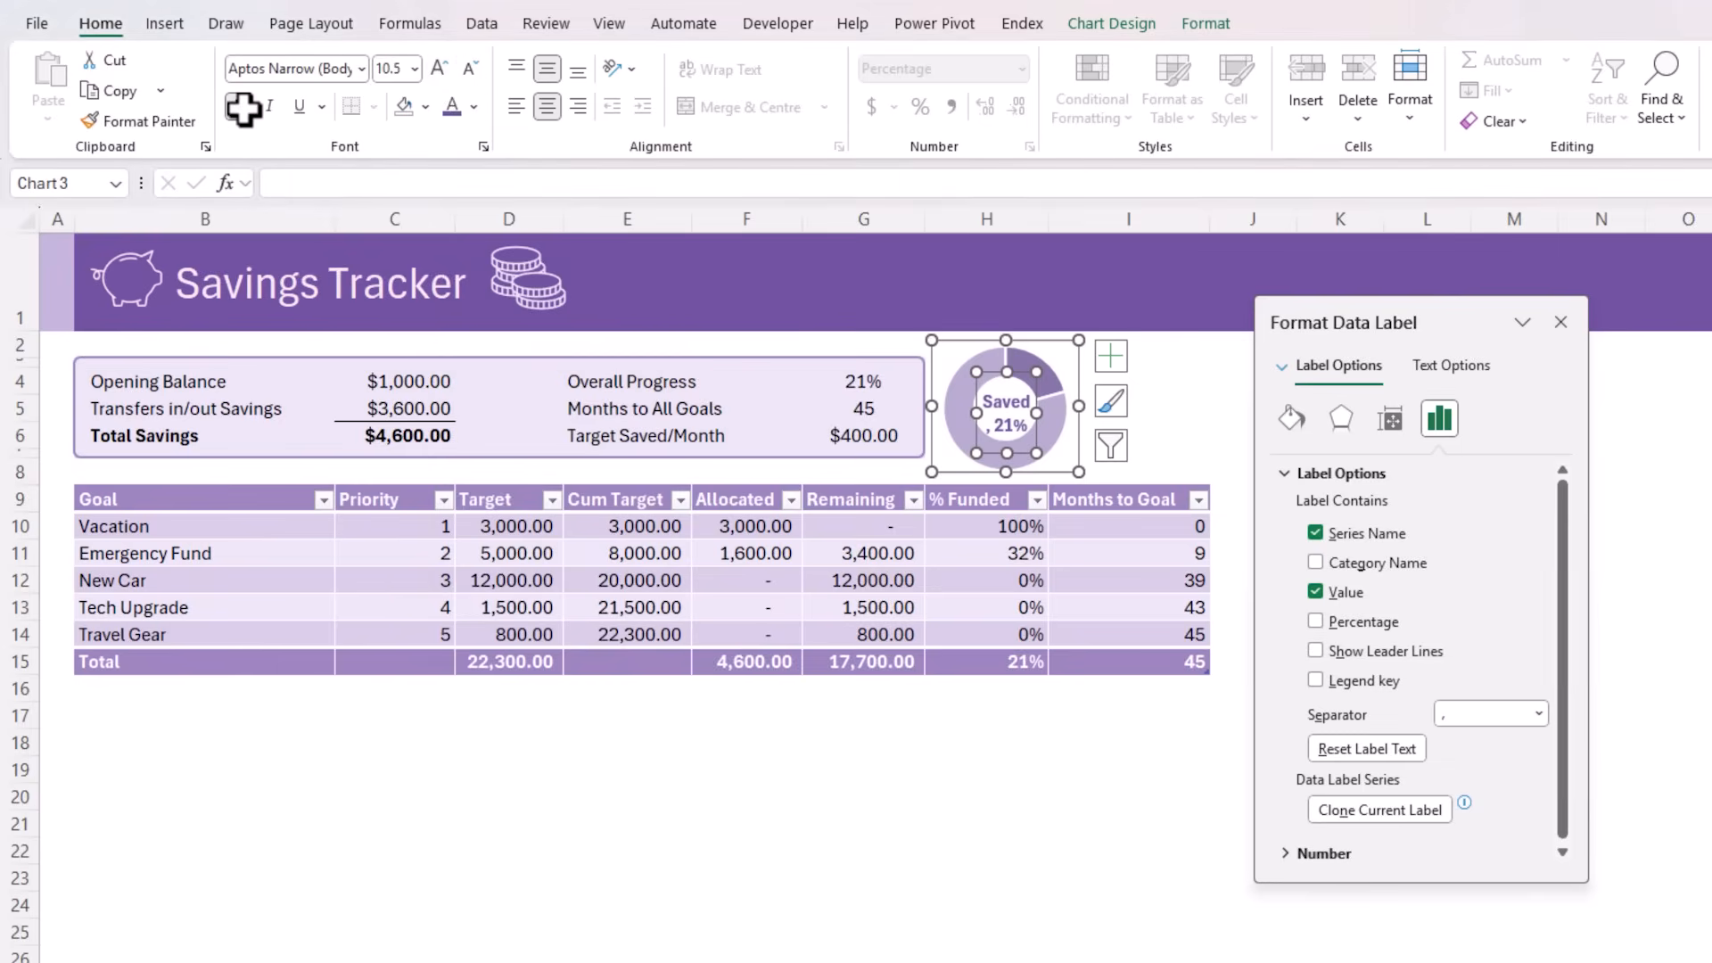
Change the label's separator so the series name and the percentage sit on separate lines
left_click(1539, 710)
left_click(1478, 812)
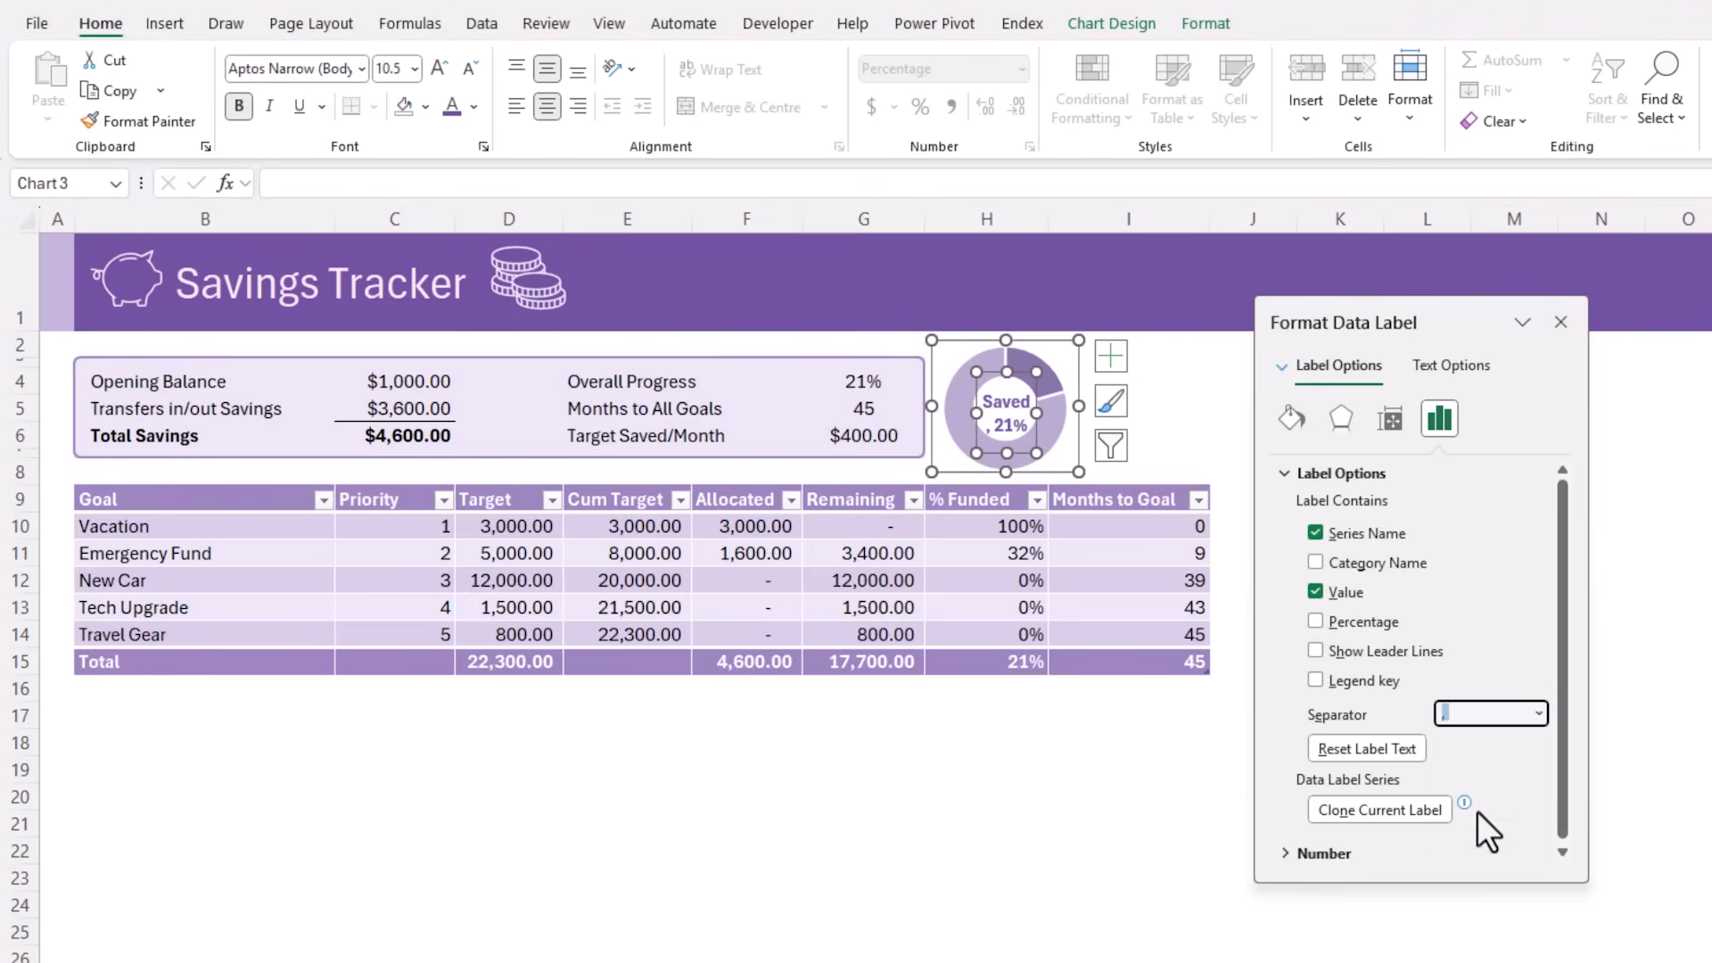
left_click(1164, 391)
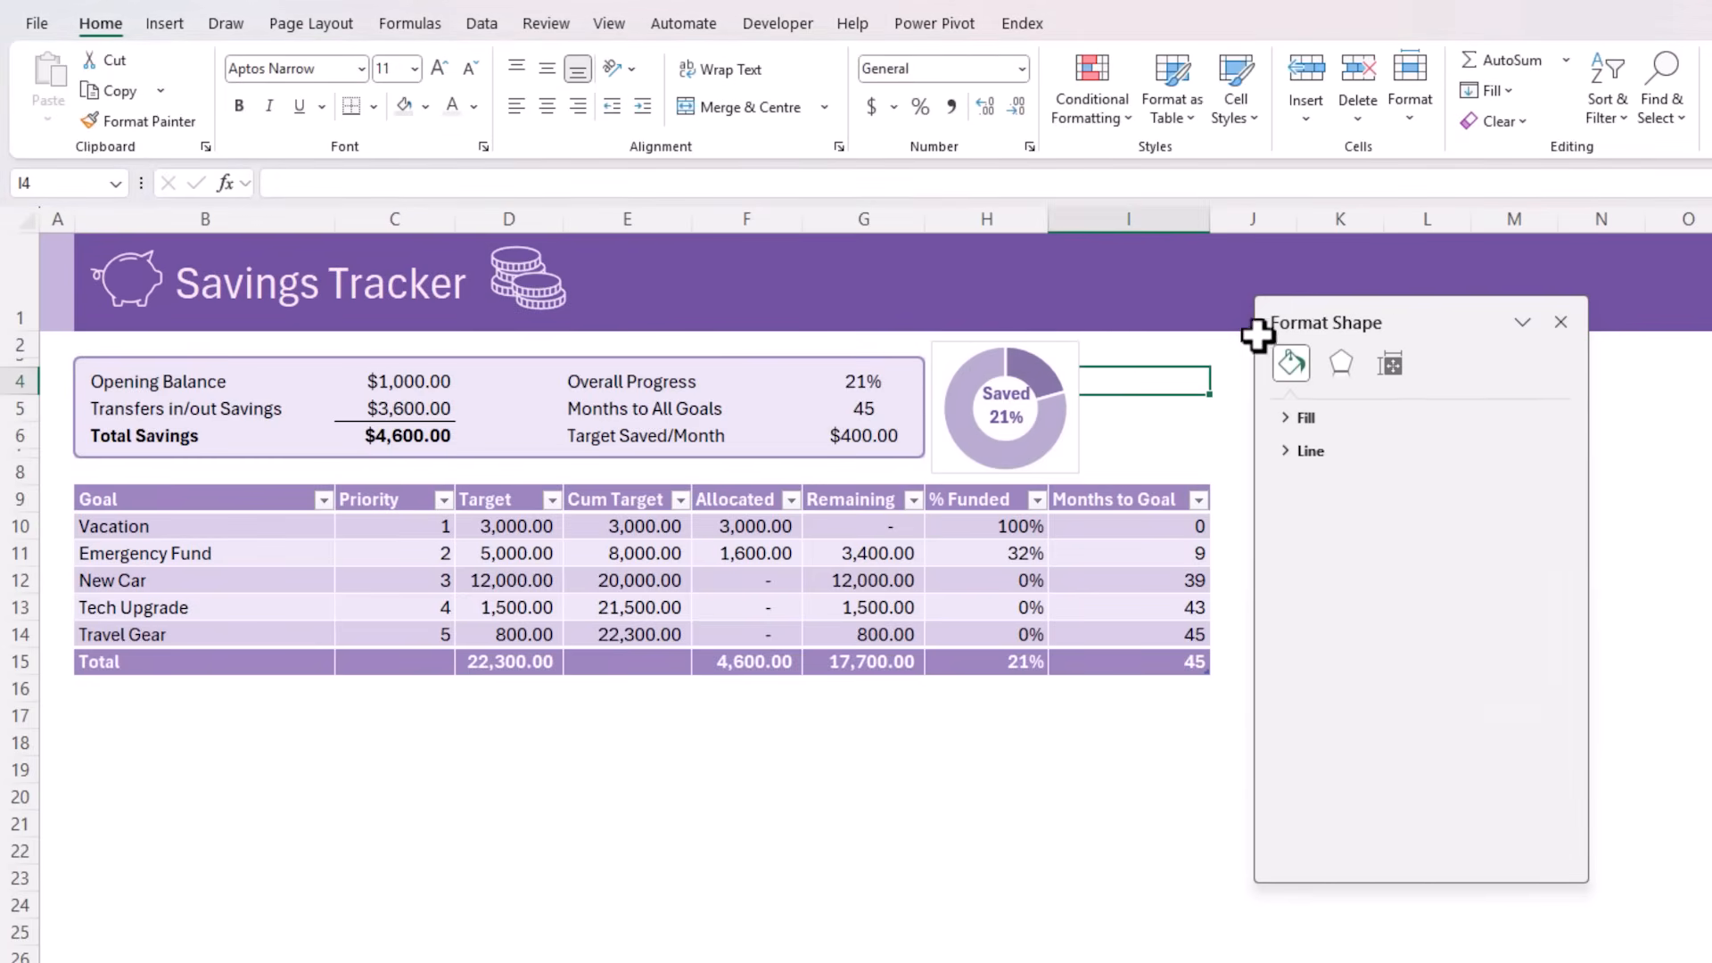
Dock the formatting pane beside the sheet and remove the outline around the doughnut chart
left_click_drag(1304, 308, 1541, 372)
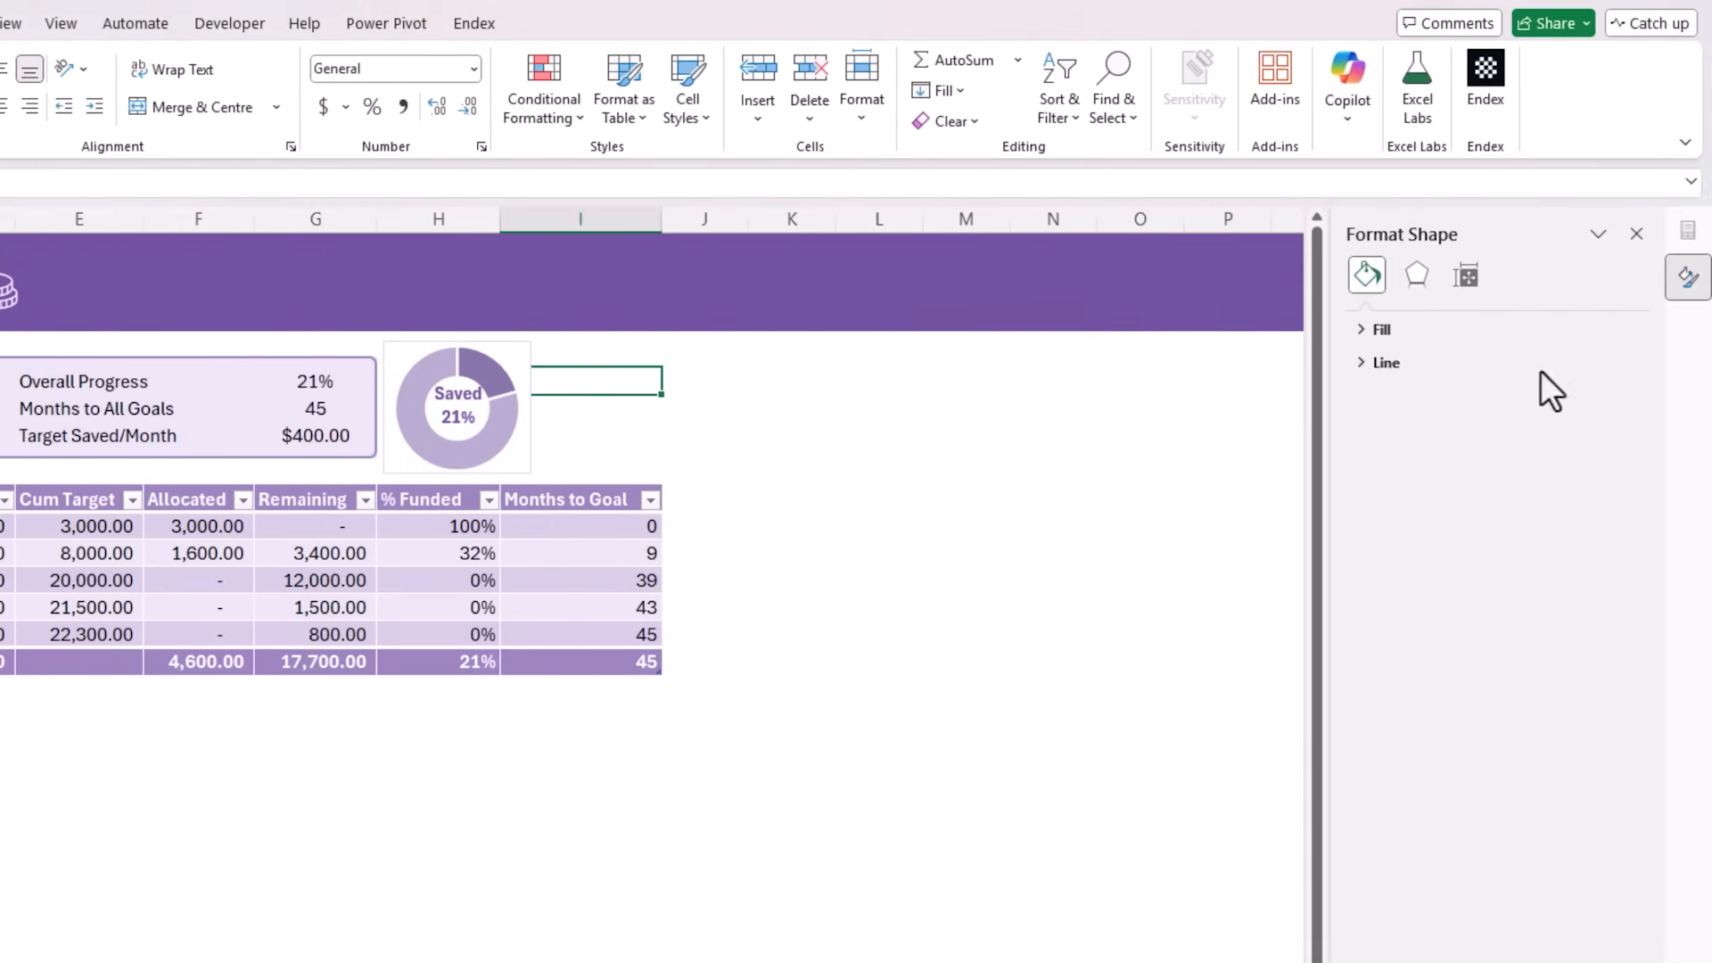
left_click(900, 533)
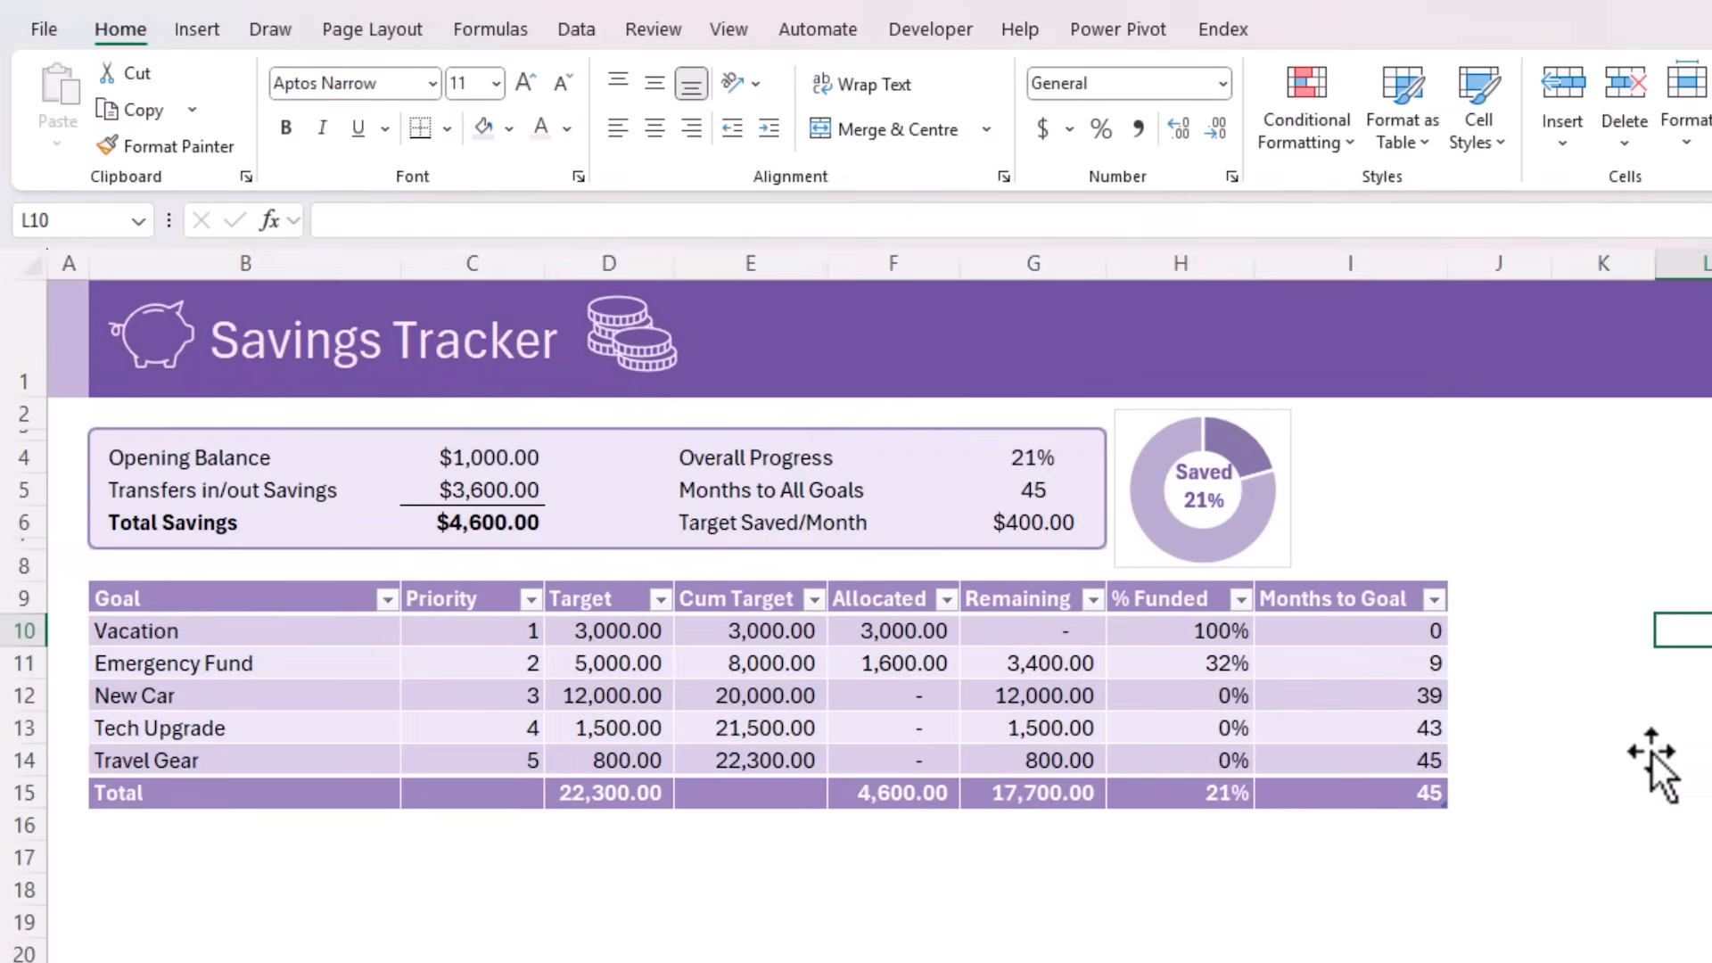
left_click(1297, 485)
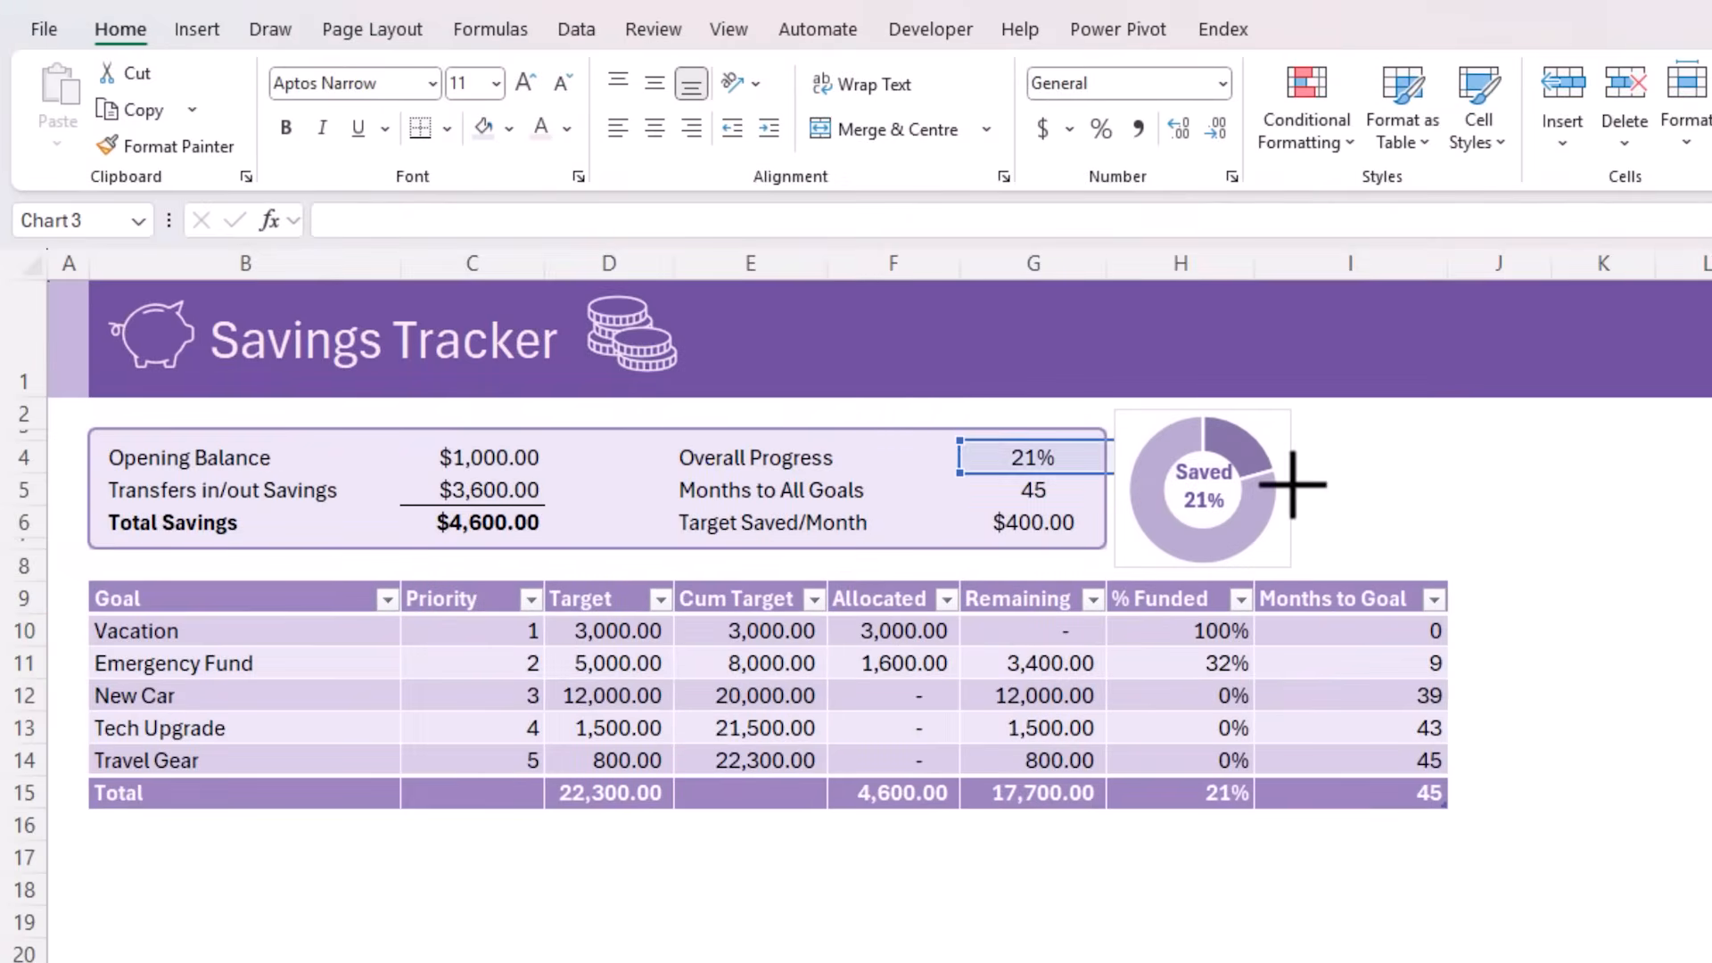
left_click(1455, 19)
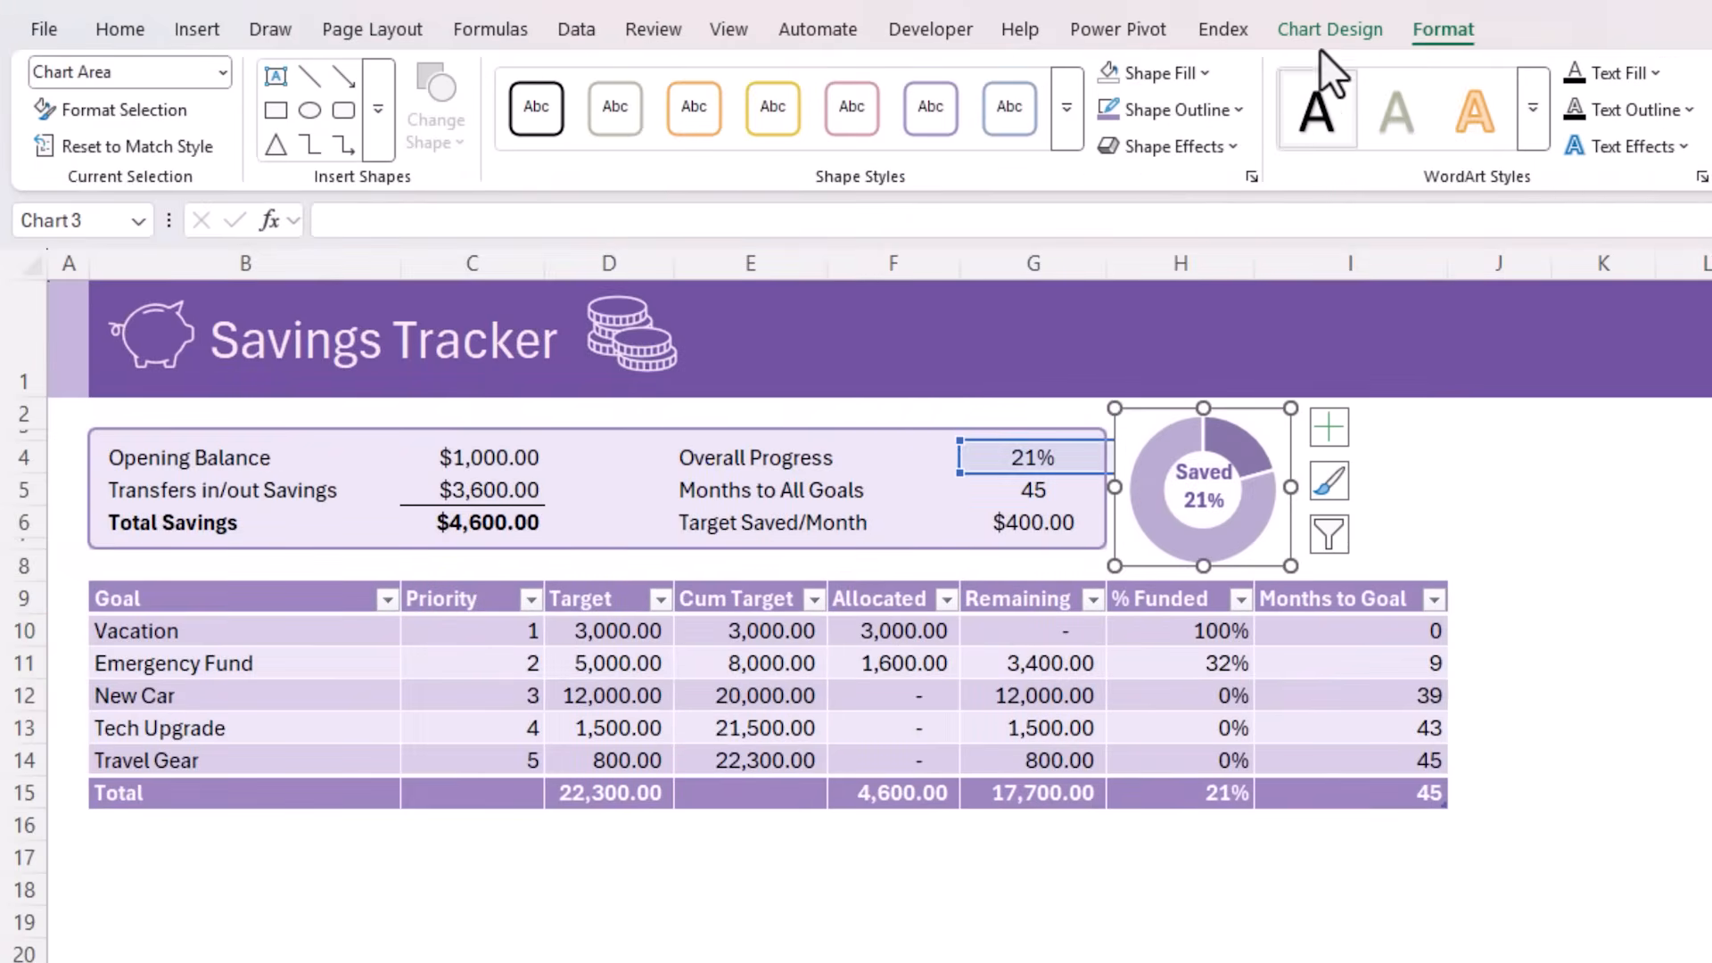
left_click(1235, 107)
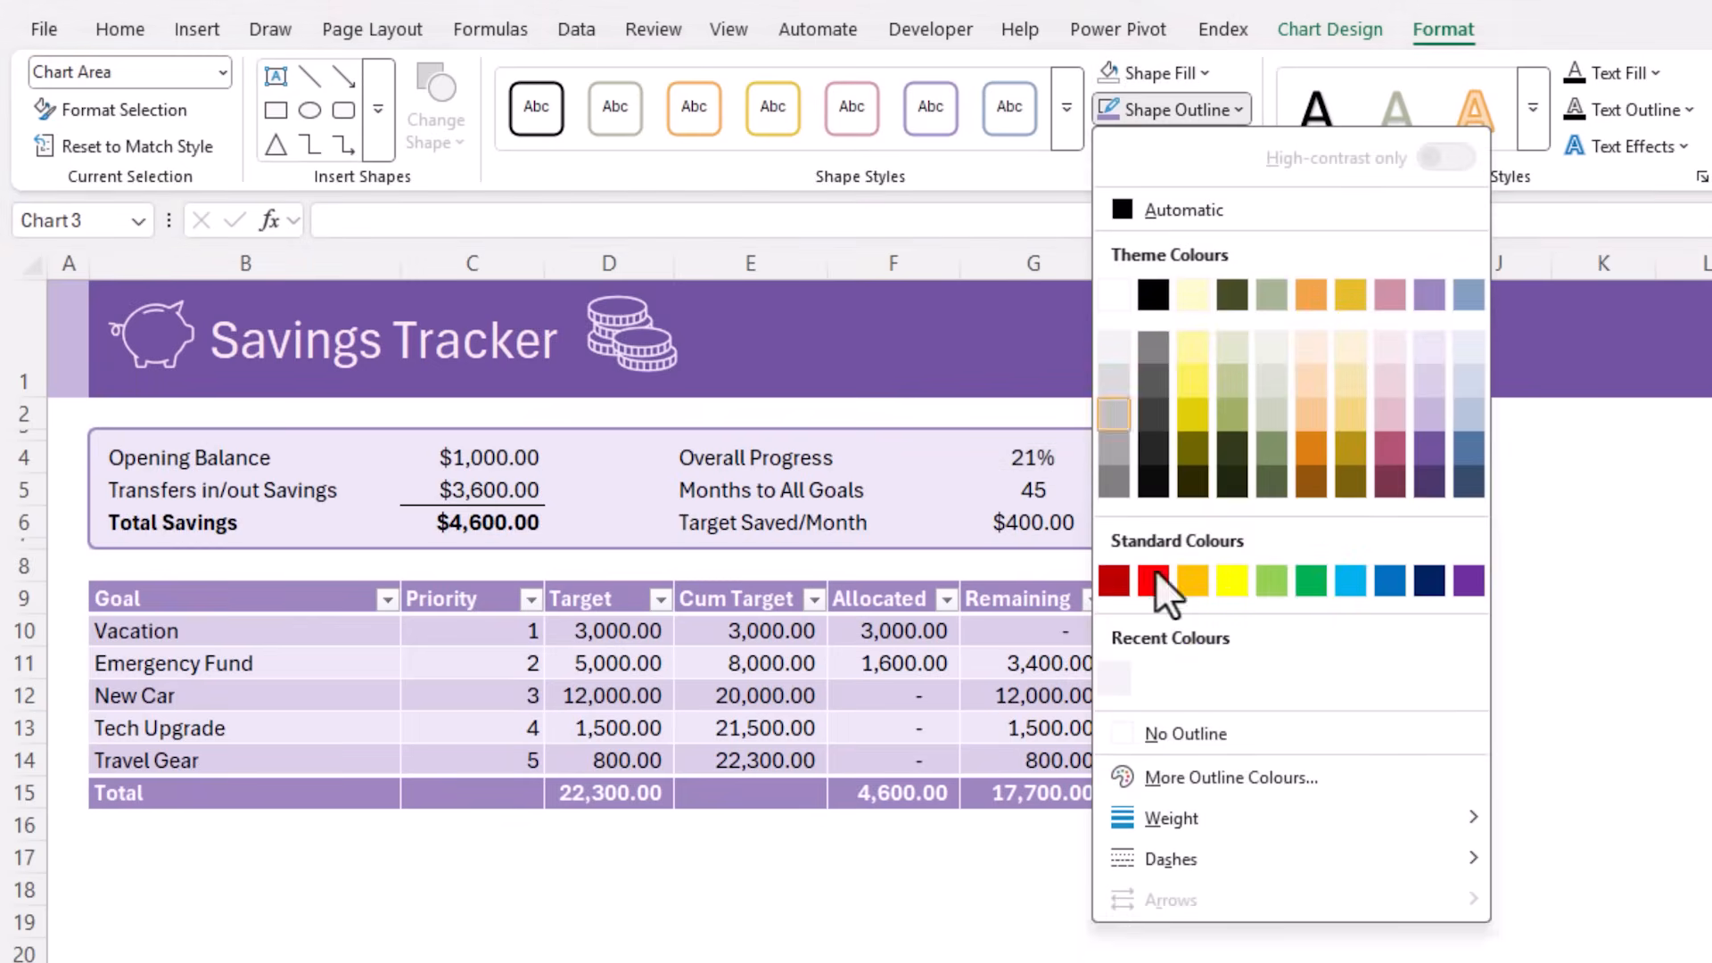
left_click(1127, 734)
key("Escape")
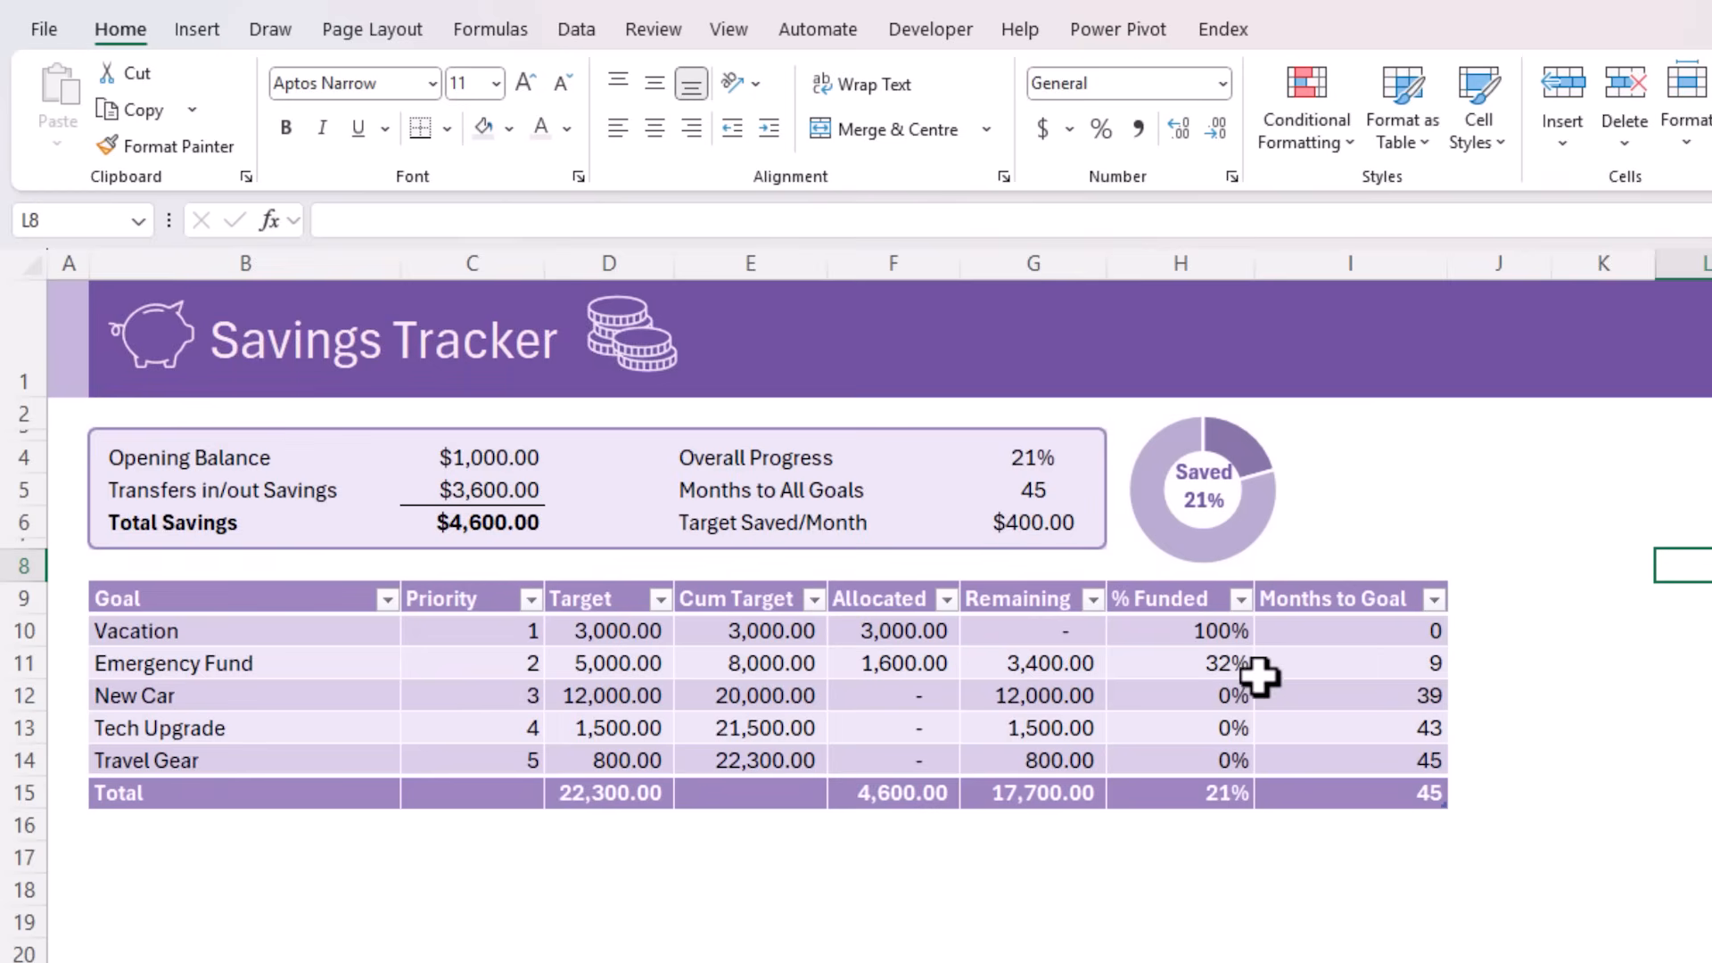
left_click(977, 526)
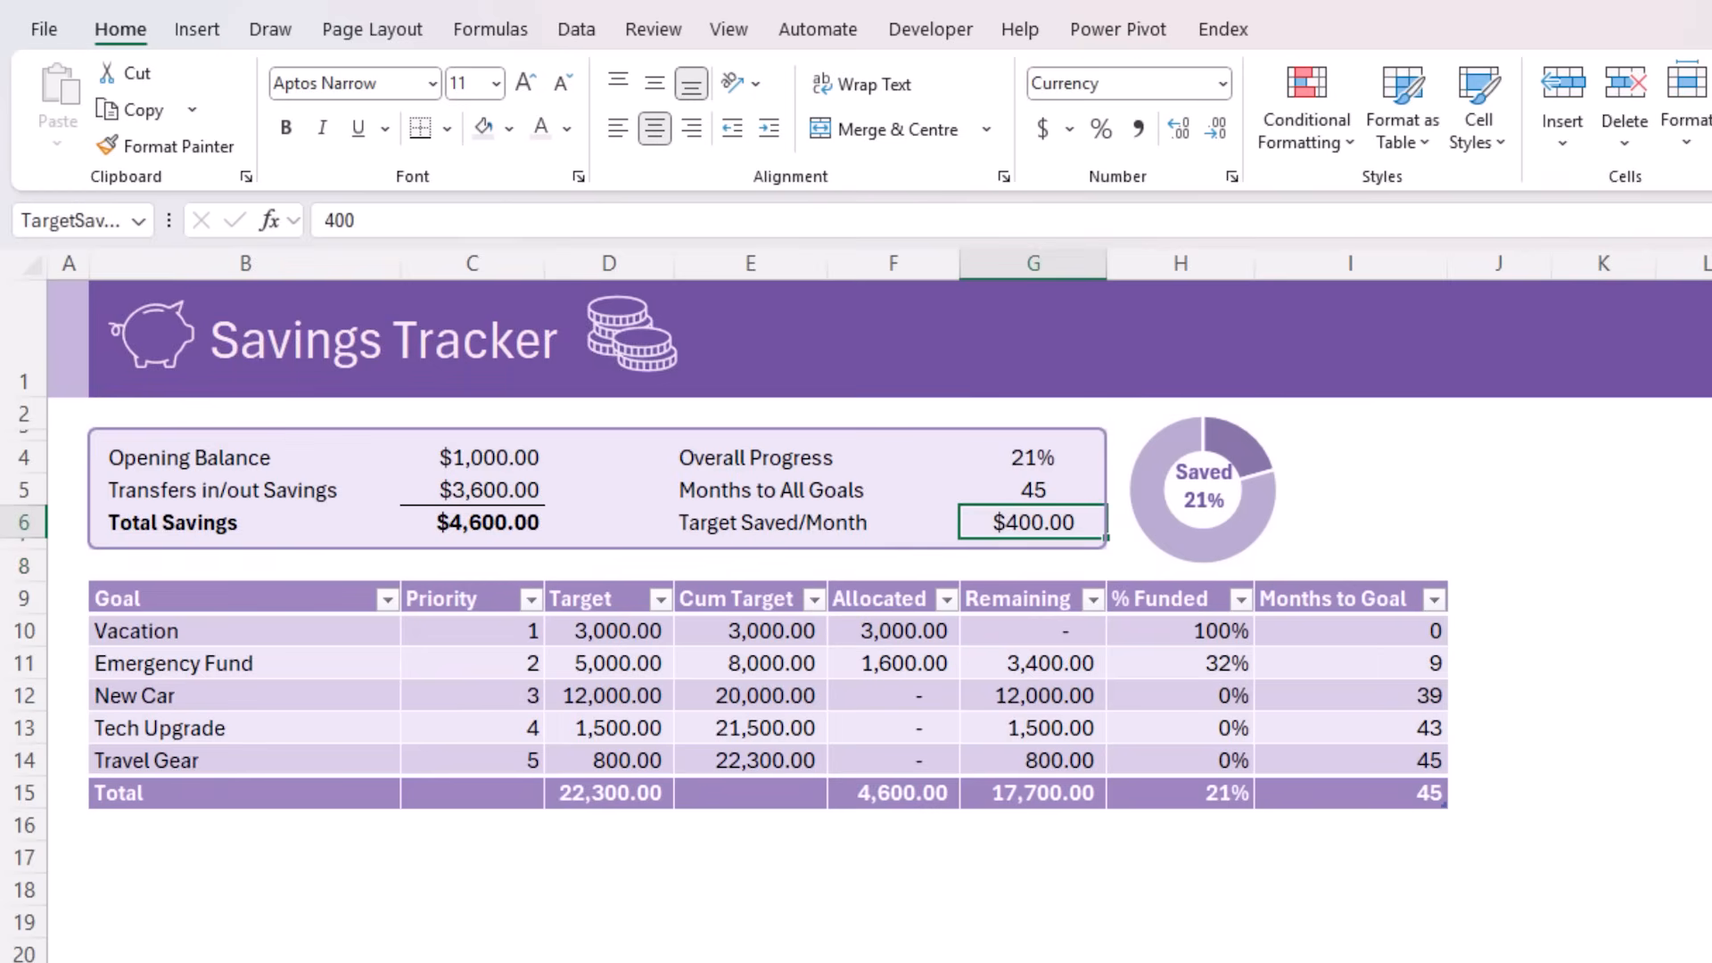
left_click_drag(260, 639, 462, 768)
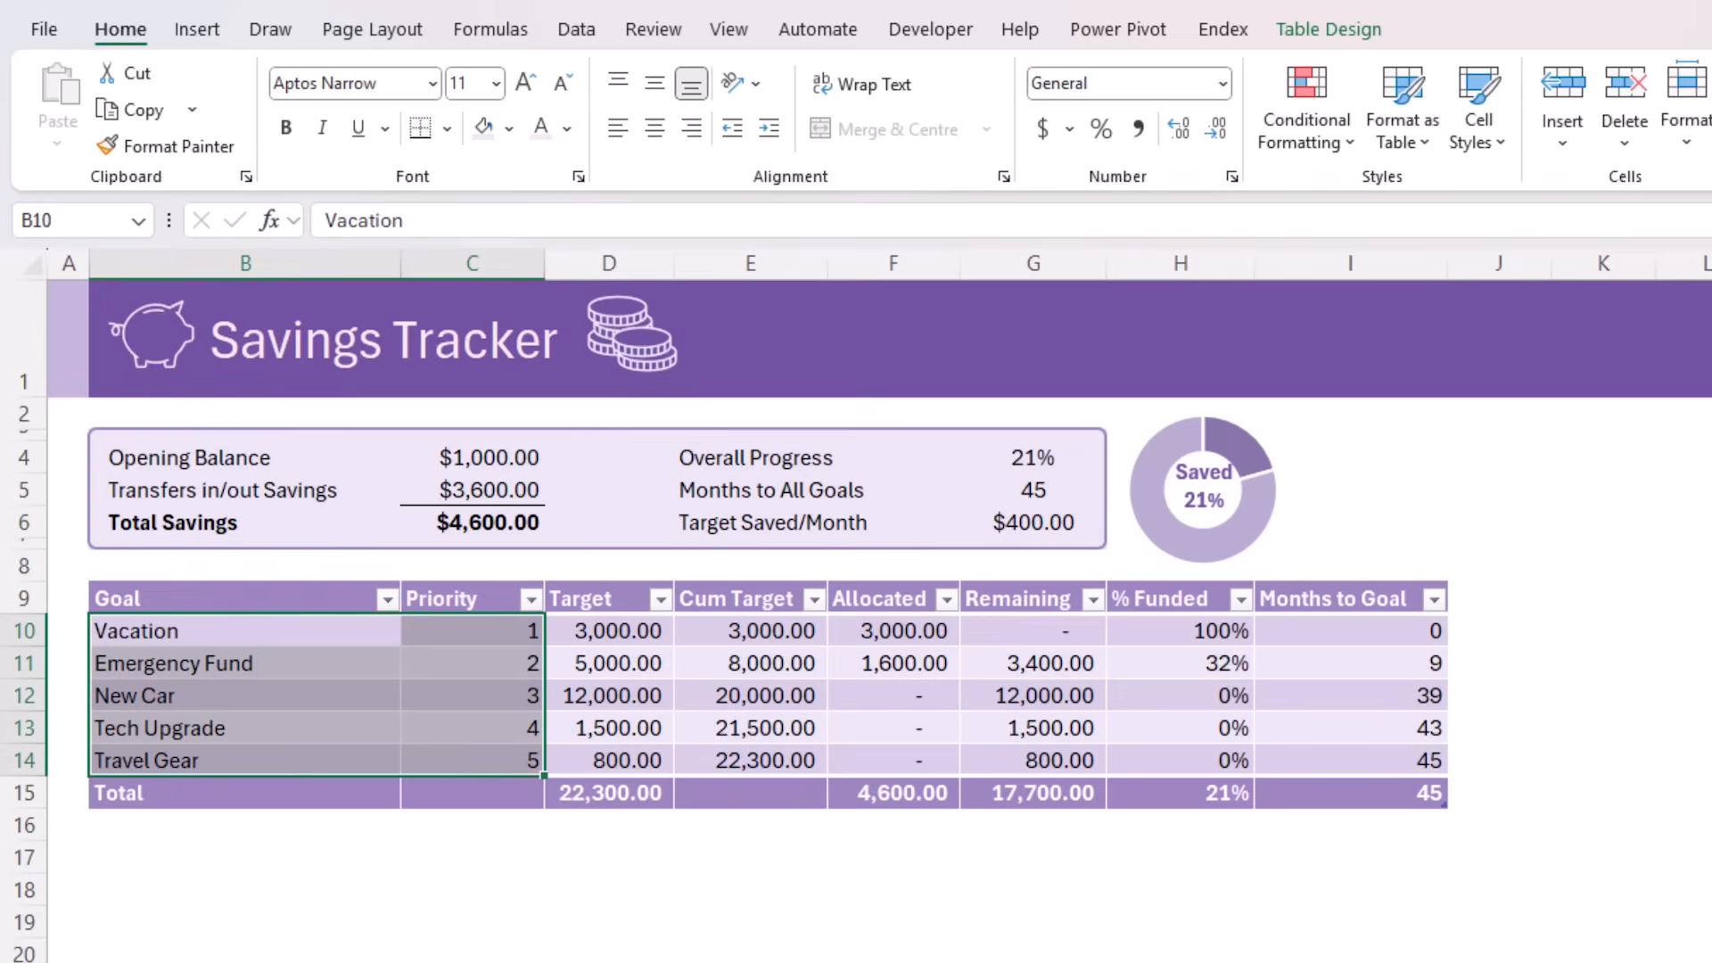
left_click(750, 962)
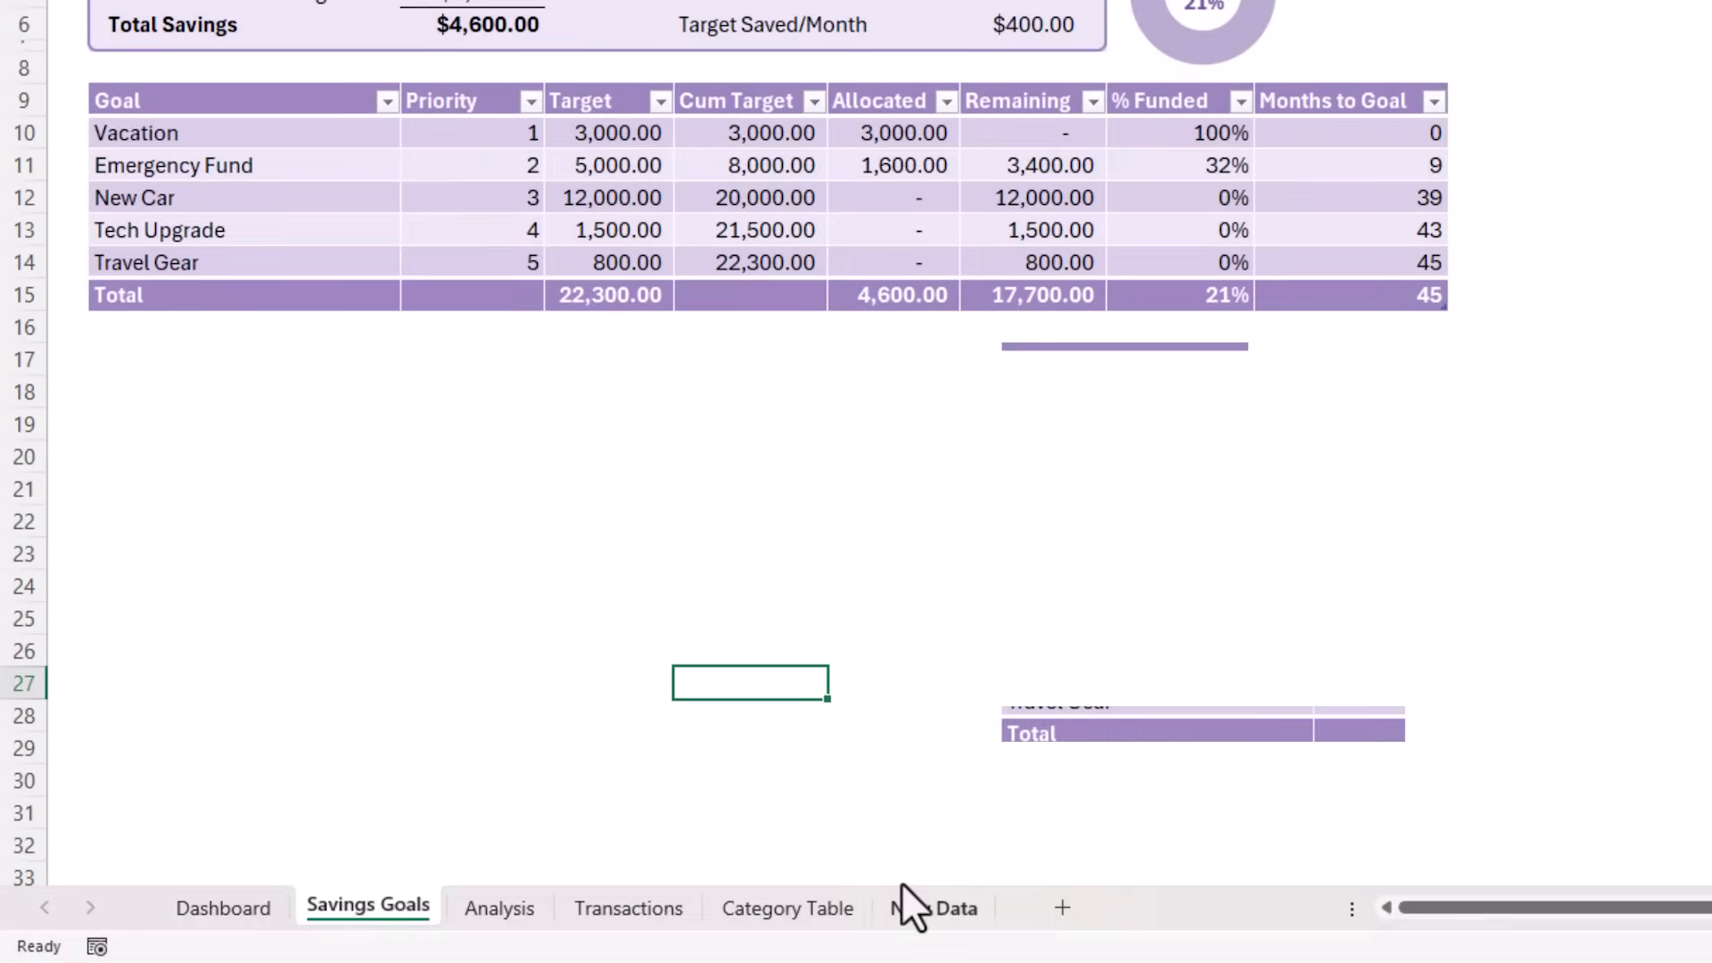
Copy all the data rows of the practice table on the New Data sheet, from Account through Credit (Income), without the headers
left_click(923, 903)
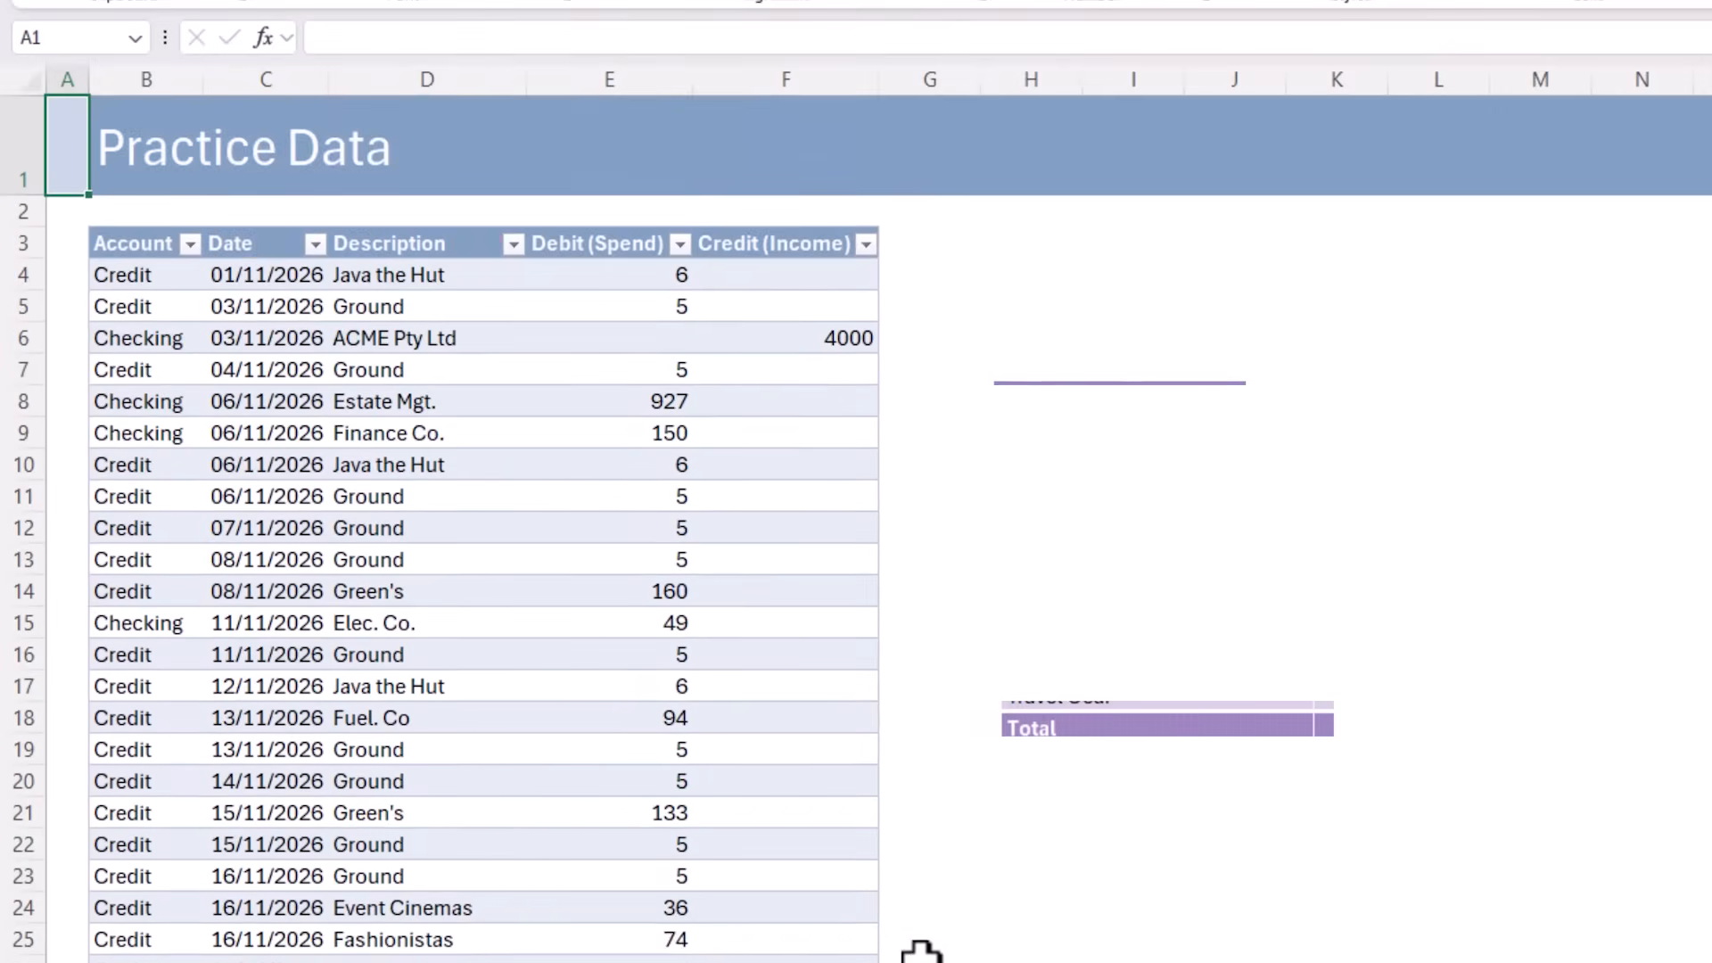
left_click(143, 273)
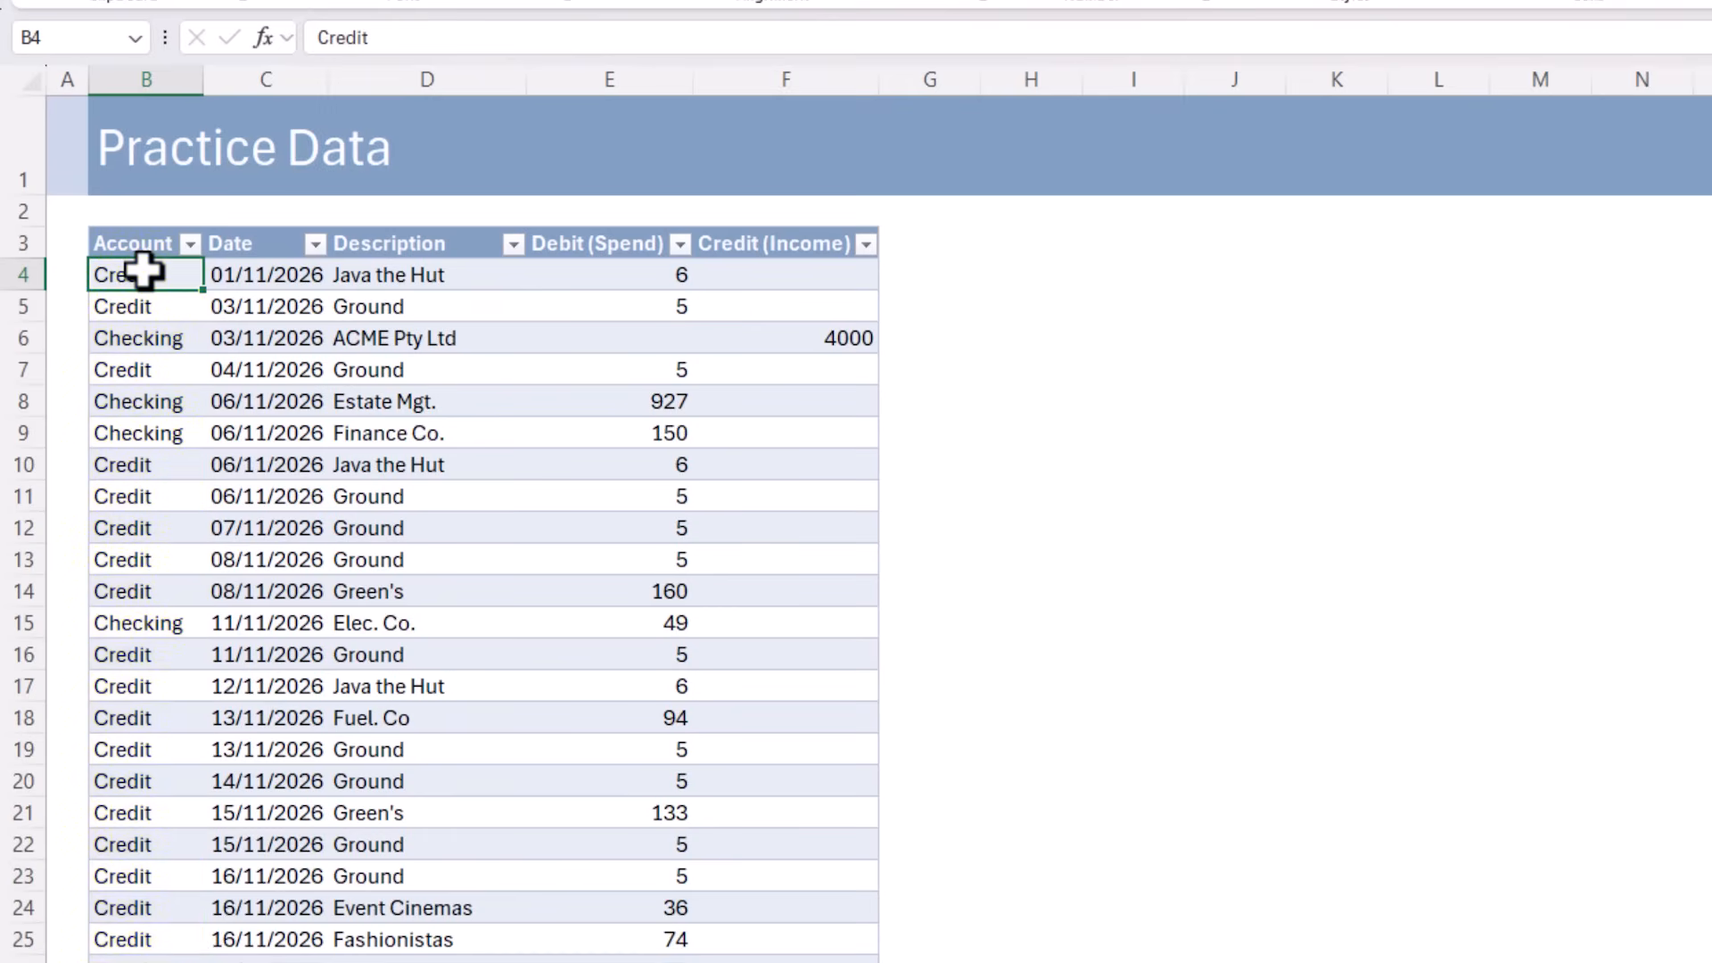
key("ctrl+shift+Down")
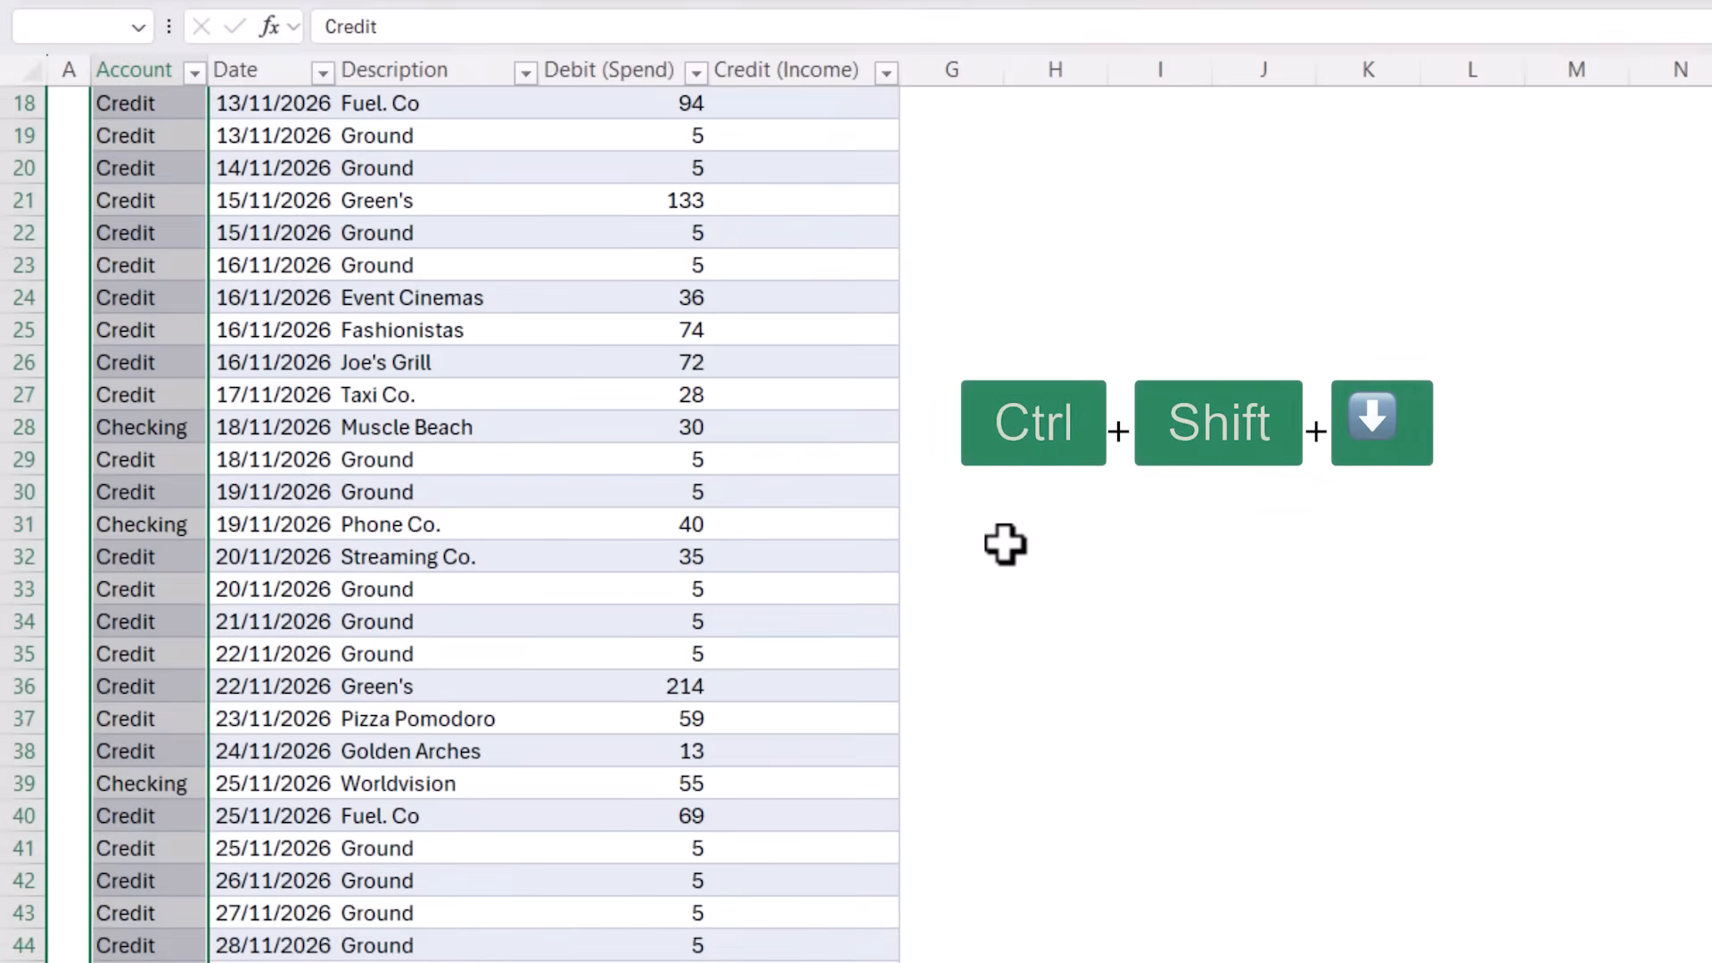
key("ctrl+shift+Right")
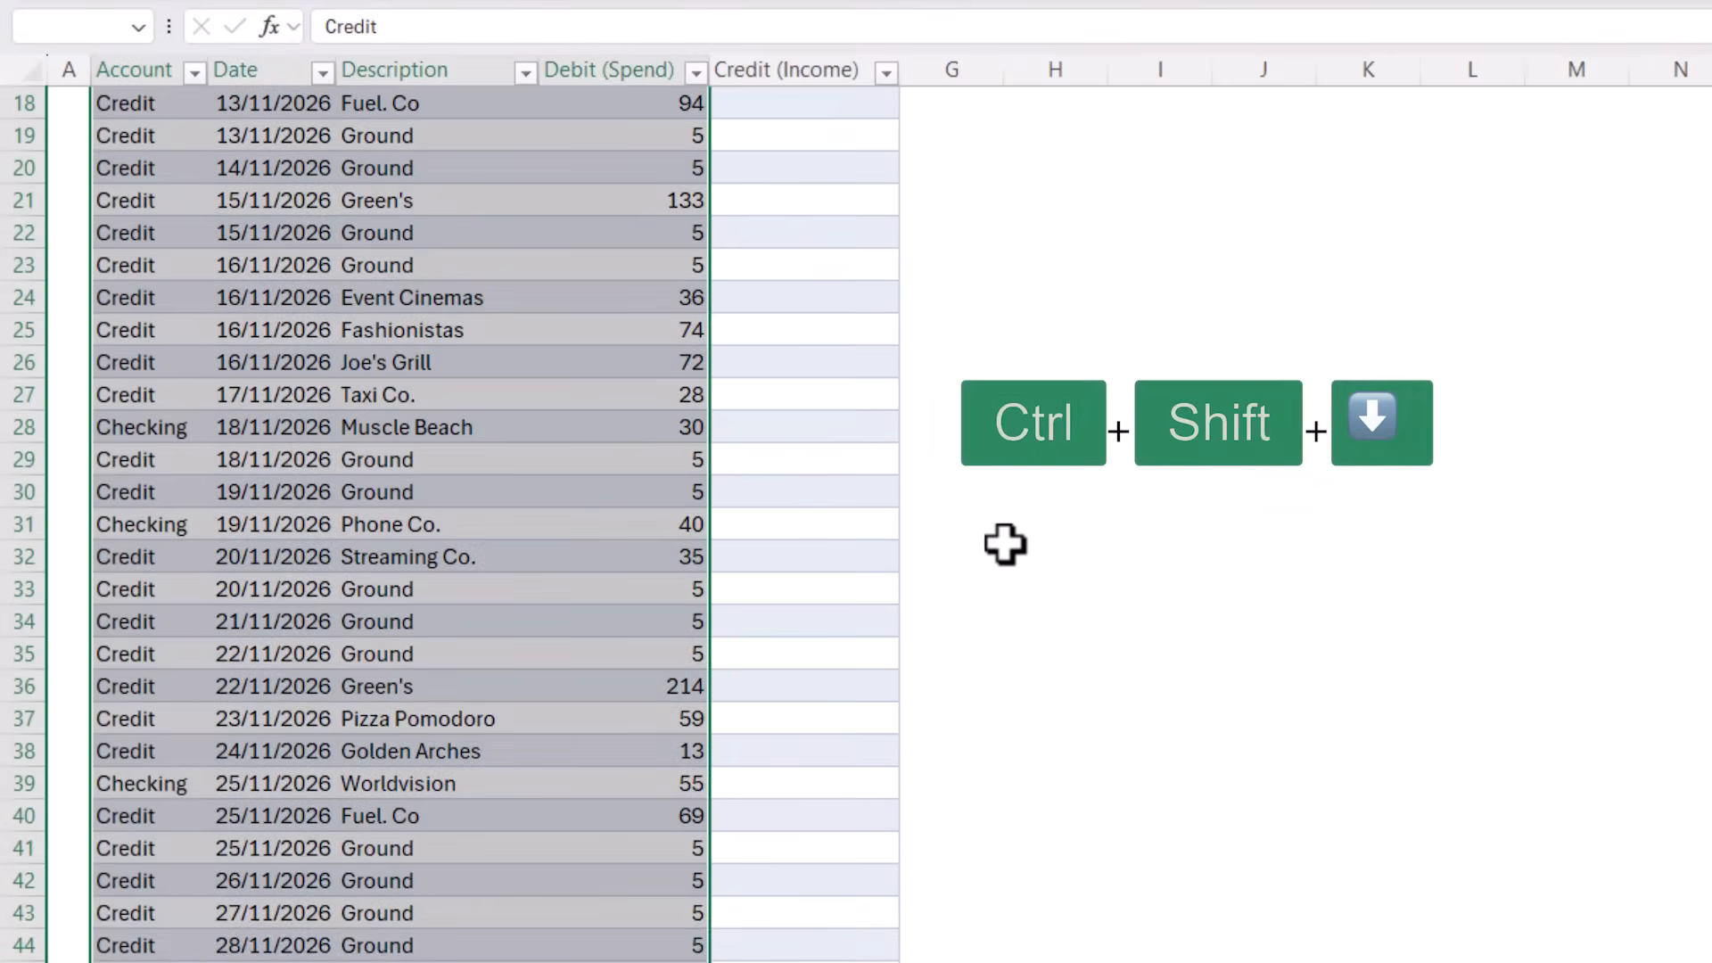
key("shift+Right")
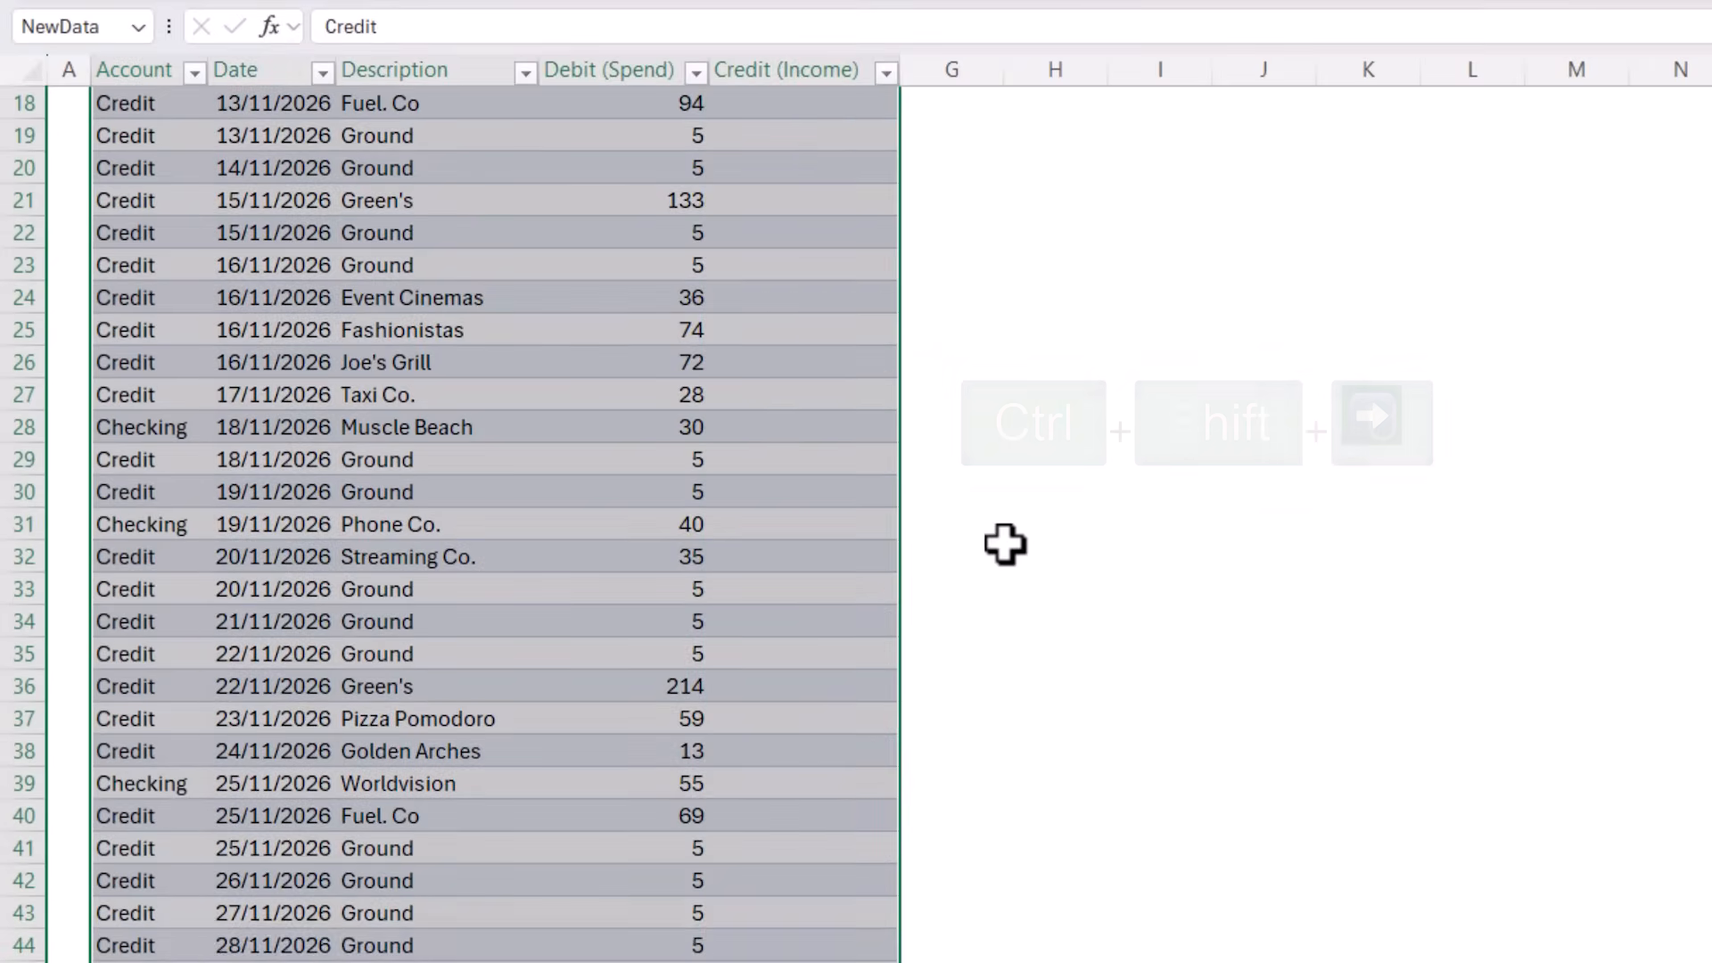
key("ctrl+c")
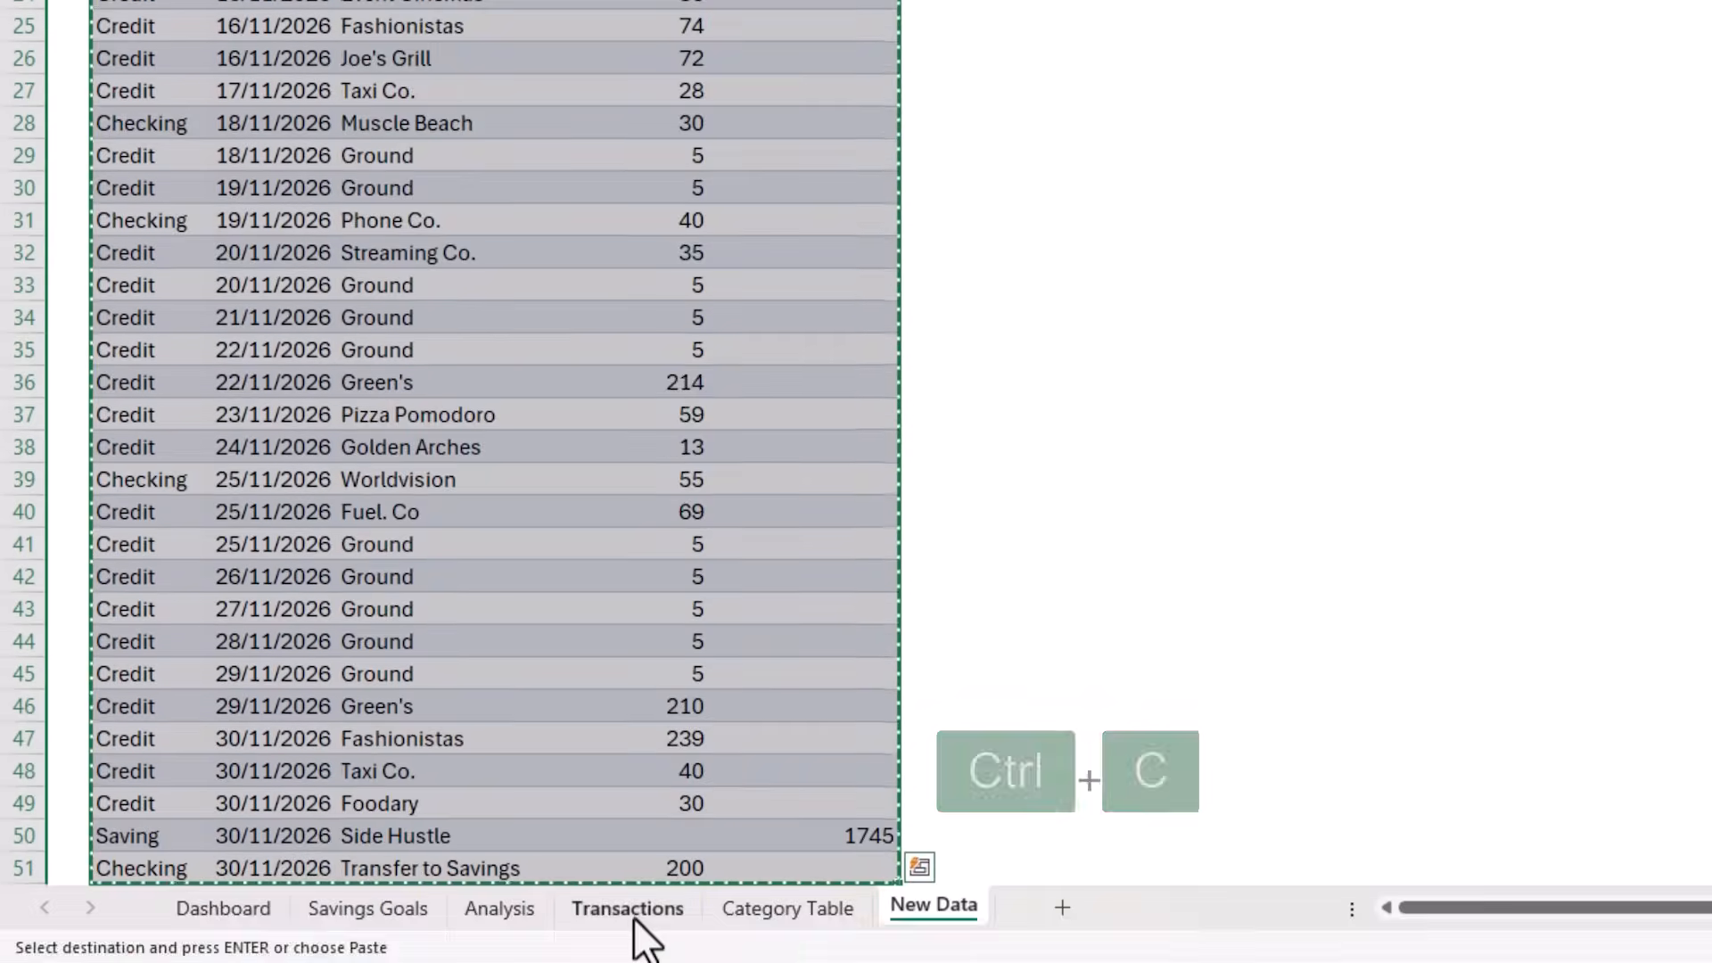
Paste the copied rows directly beneath the last record of the Transactions sheet's table, starting at B534
left_click(632, 914)
left_click(142, 366)
key("ctrl+shift+Down")
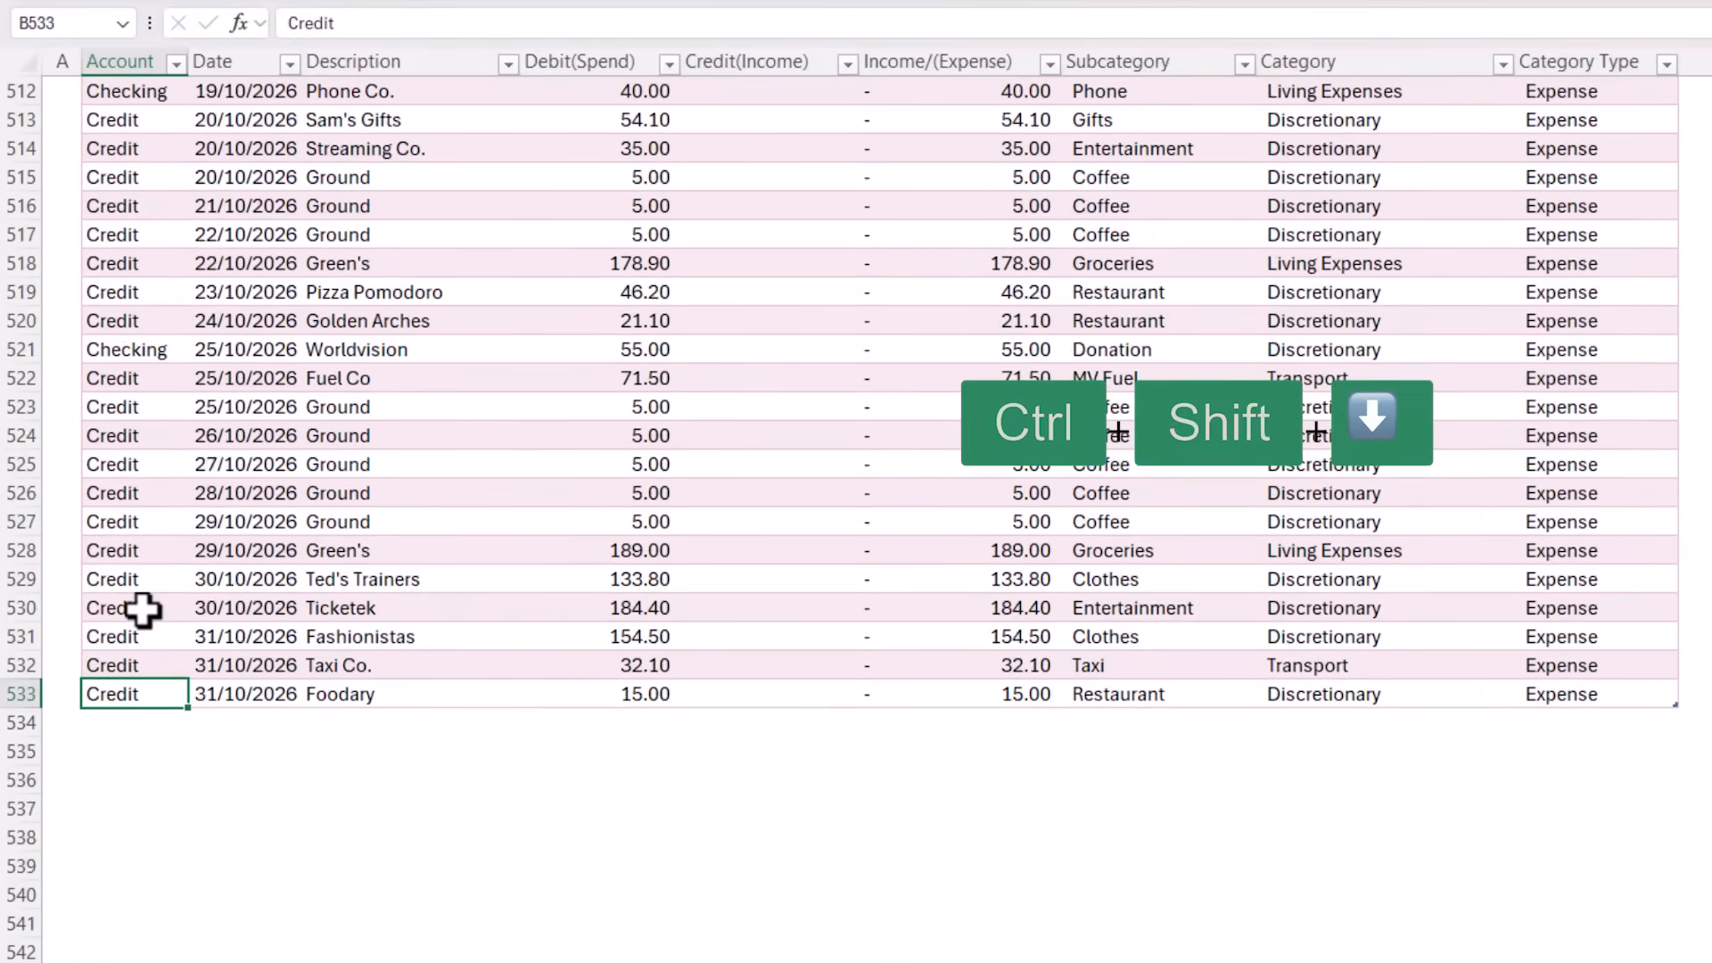
left_click(156, 724)
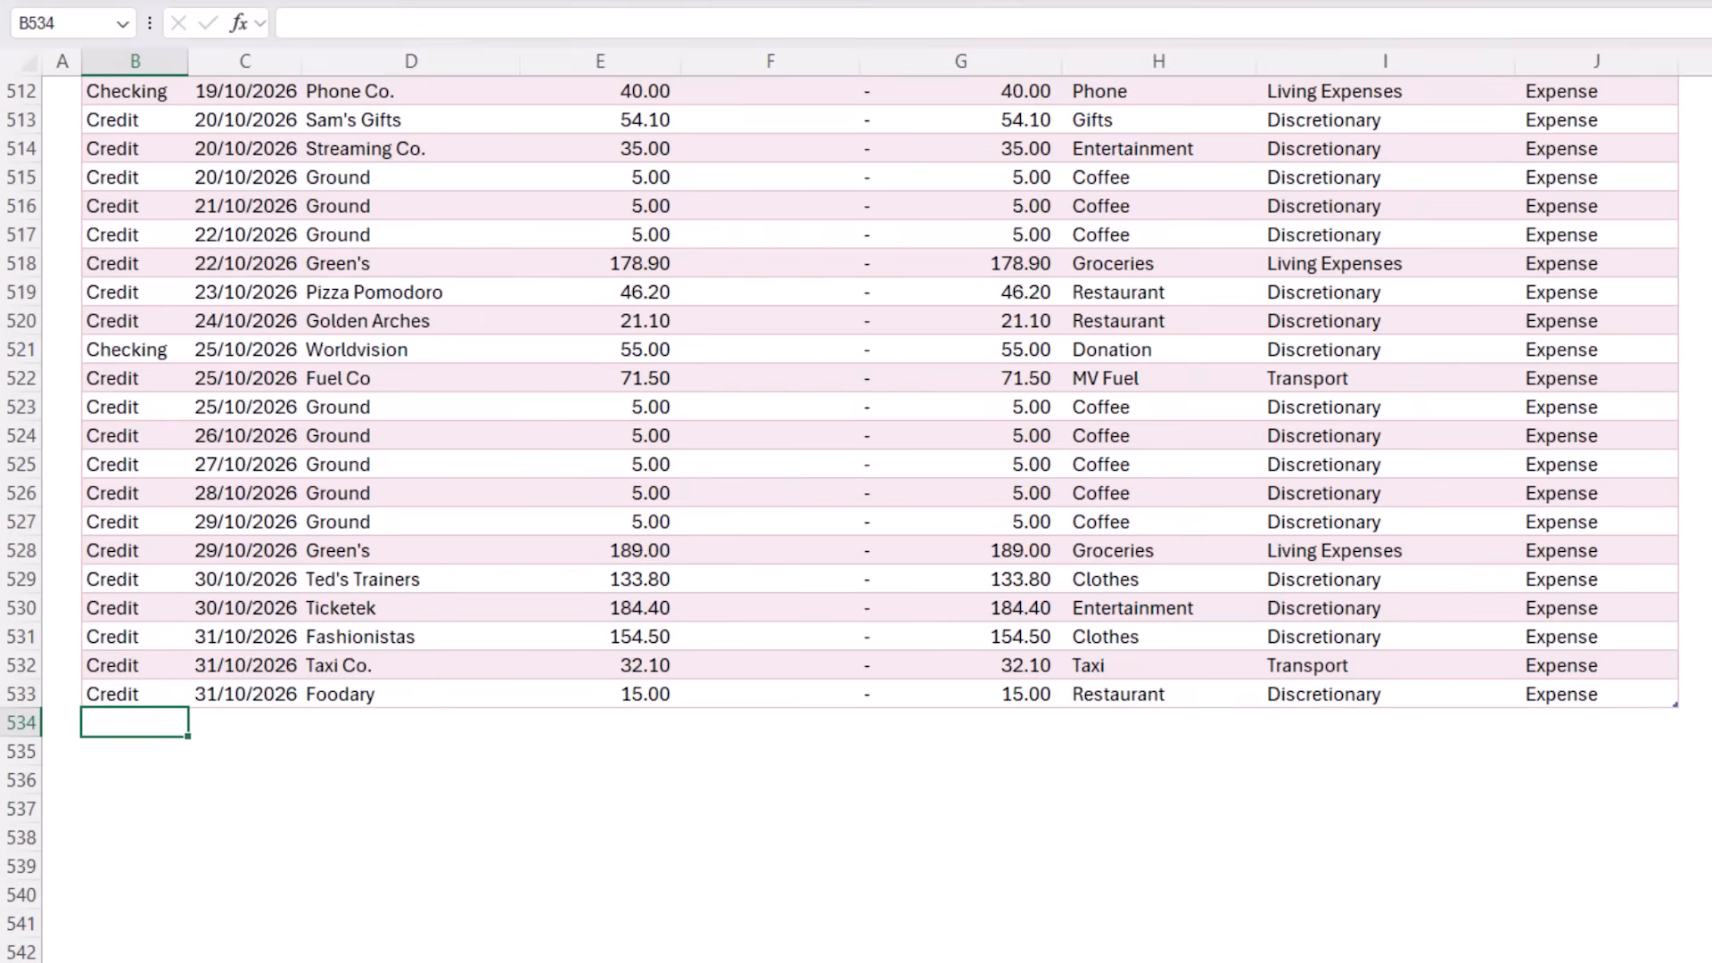
key("ctrl+v")
scroll(703, 688, "down", 4)
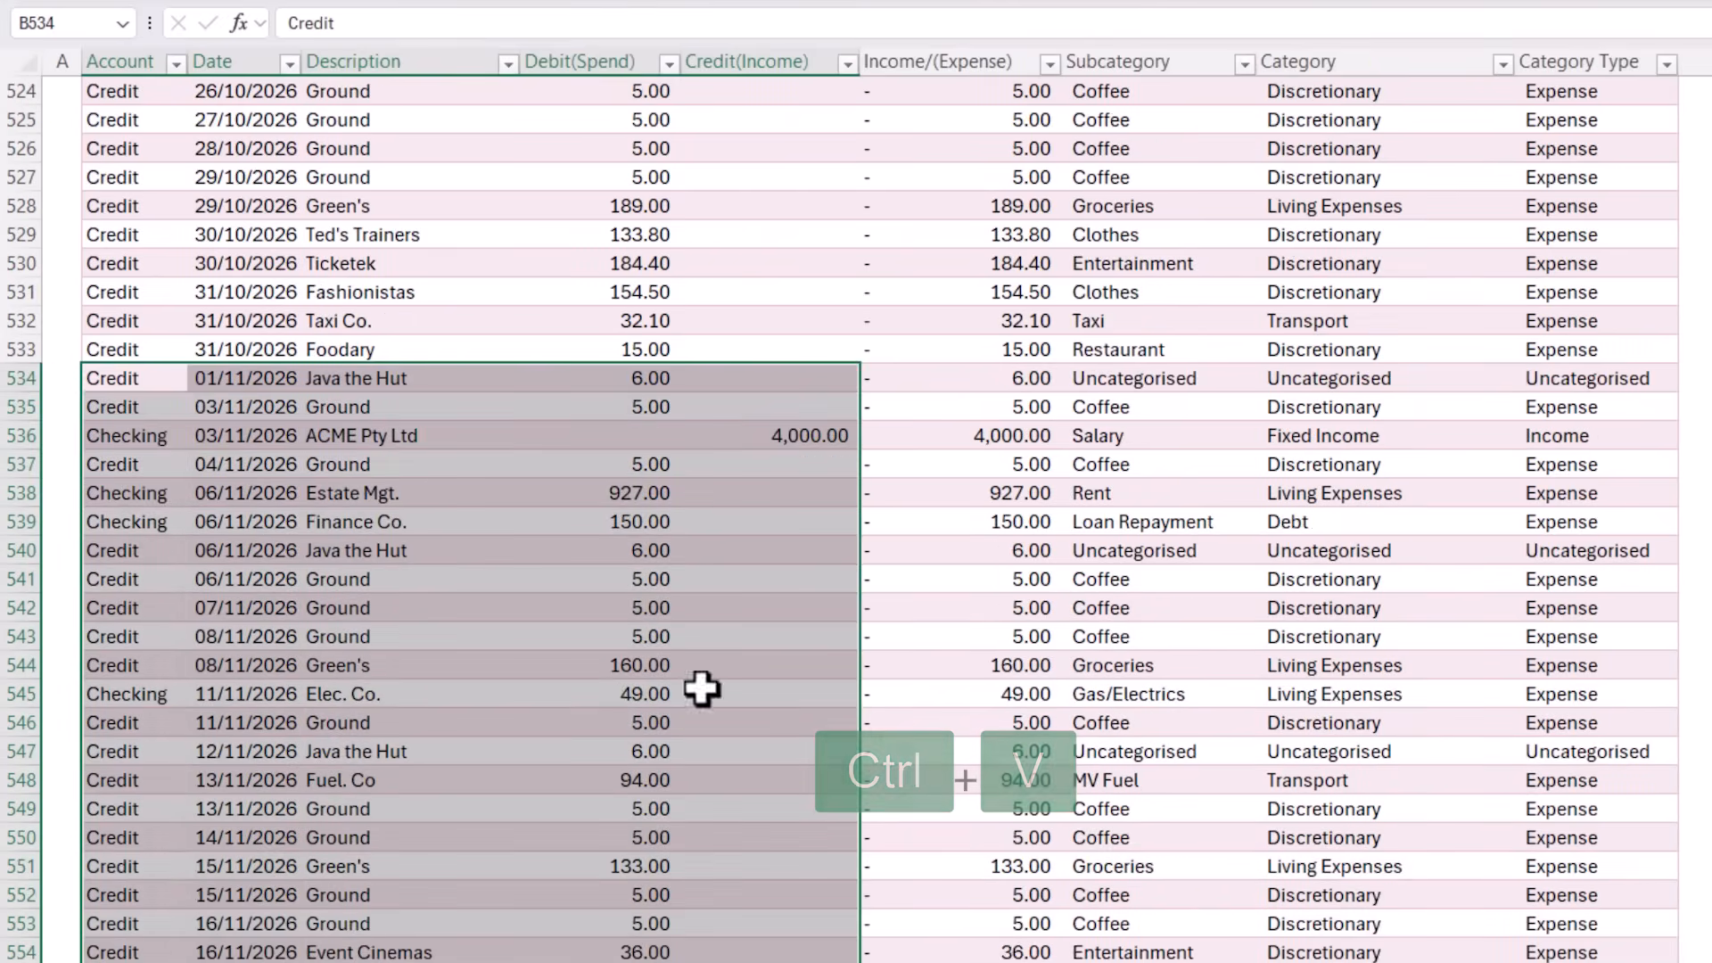
Examine the Subcategory, Category and Category Type formulas in the newly pasted transaction rows
left_click(1125, 386)
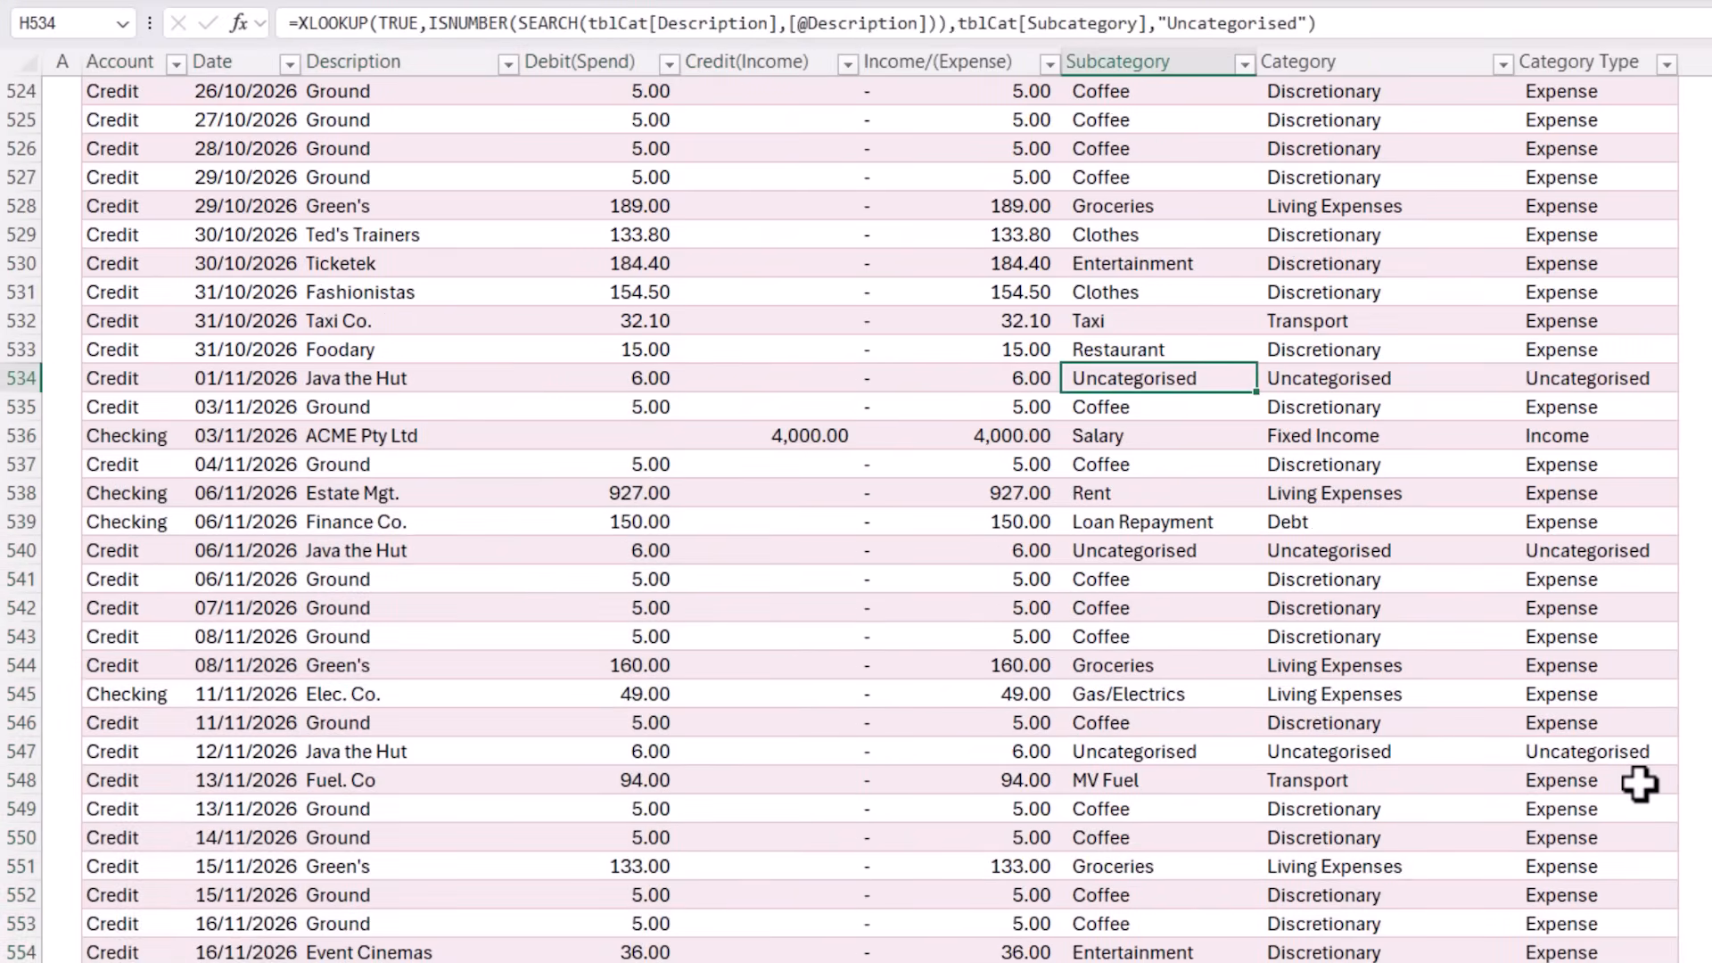
key("ctrl+shift+Down")
key("ctrl+shift+Right")
key("Tab")
key("Tab")
key("Return")
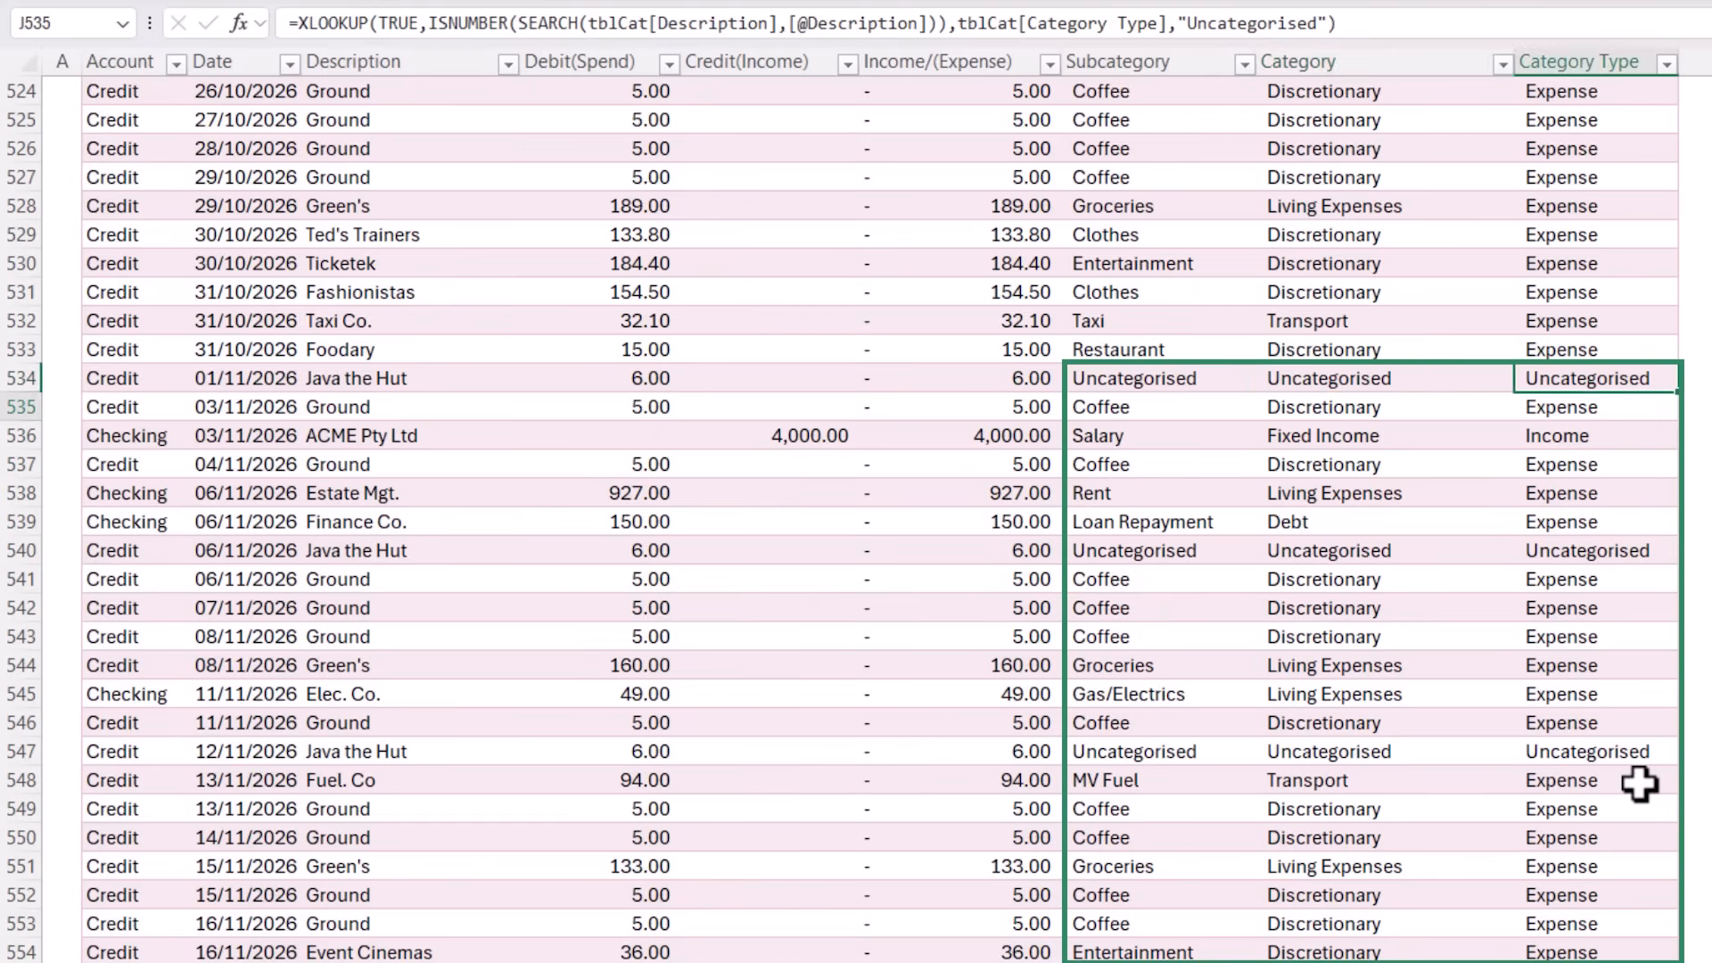
key("shift+Return")
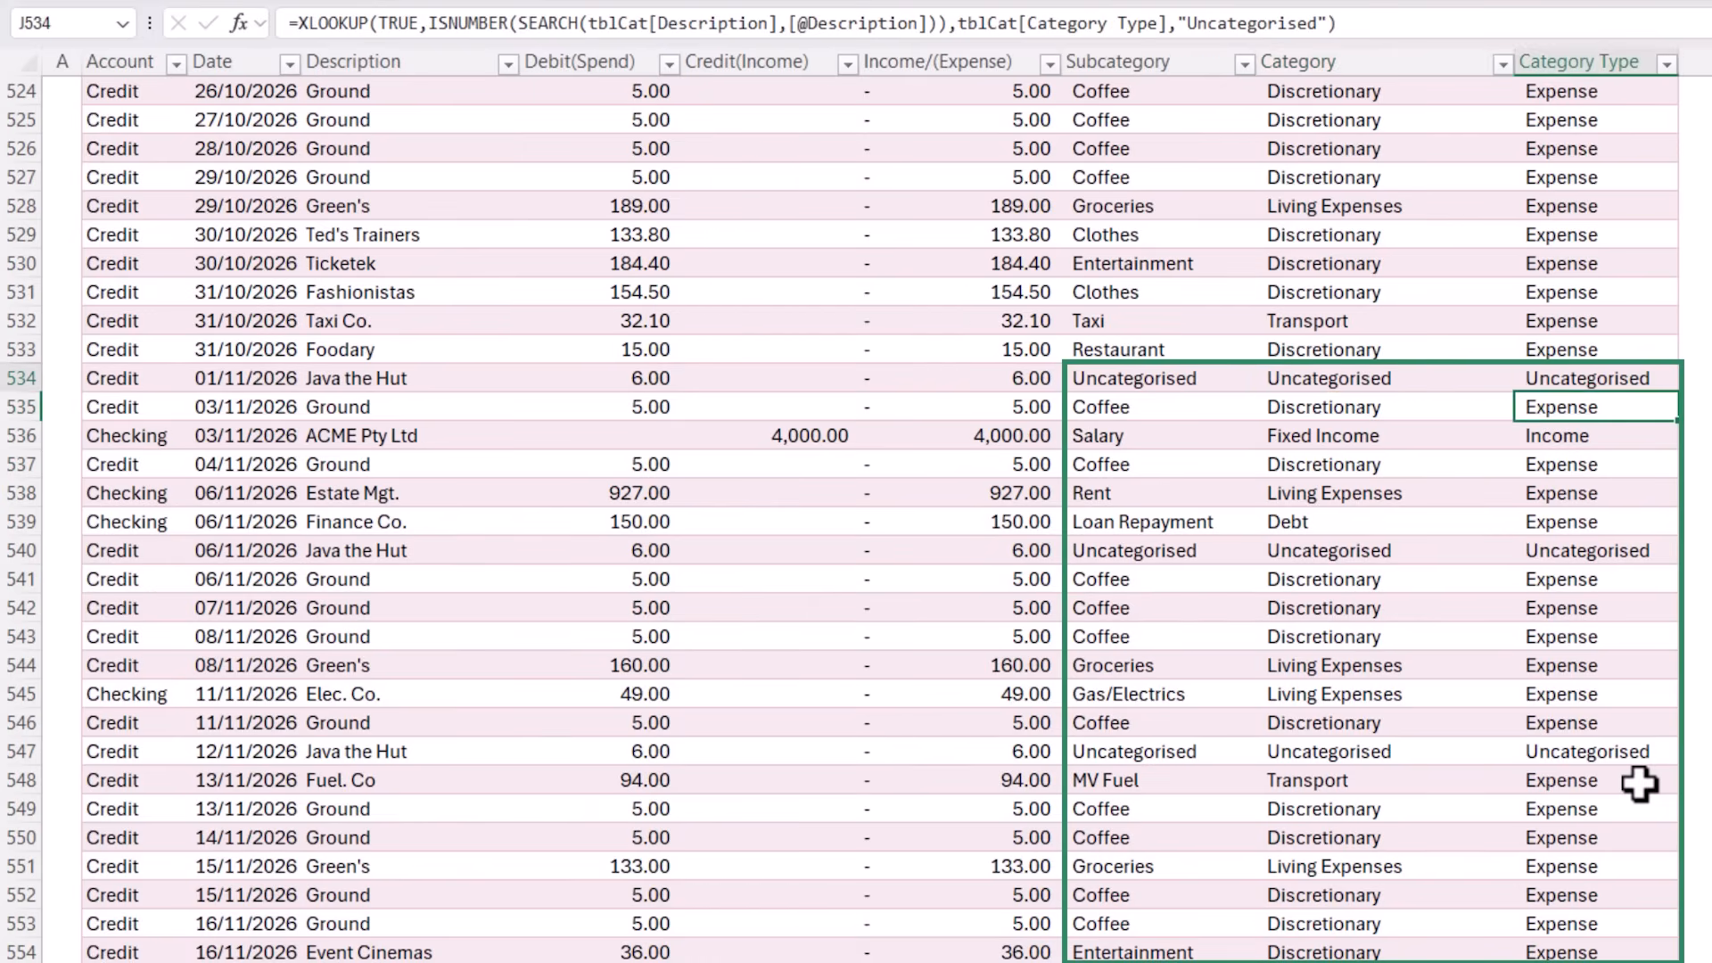
key("shift+Tab")
key("shift+Tab")
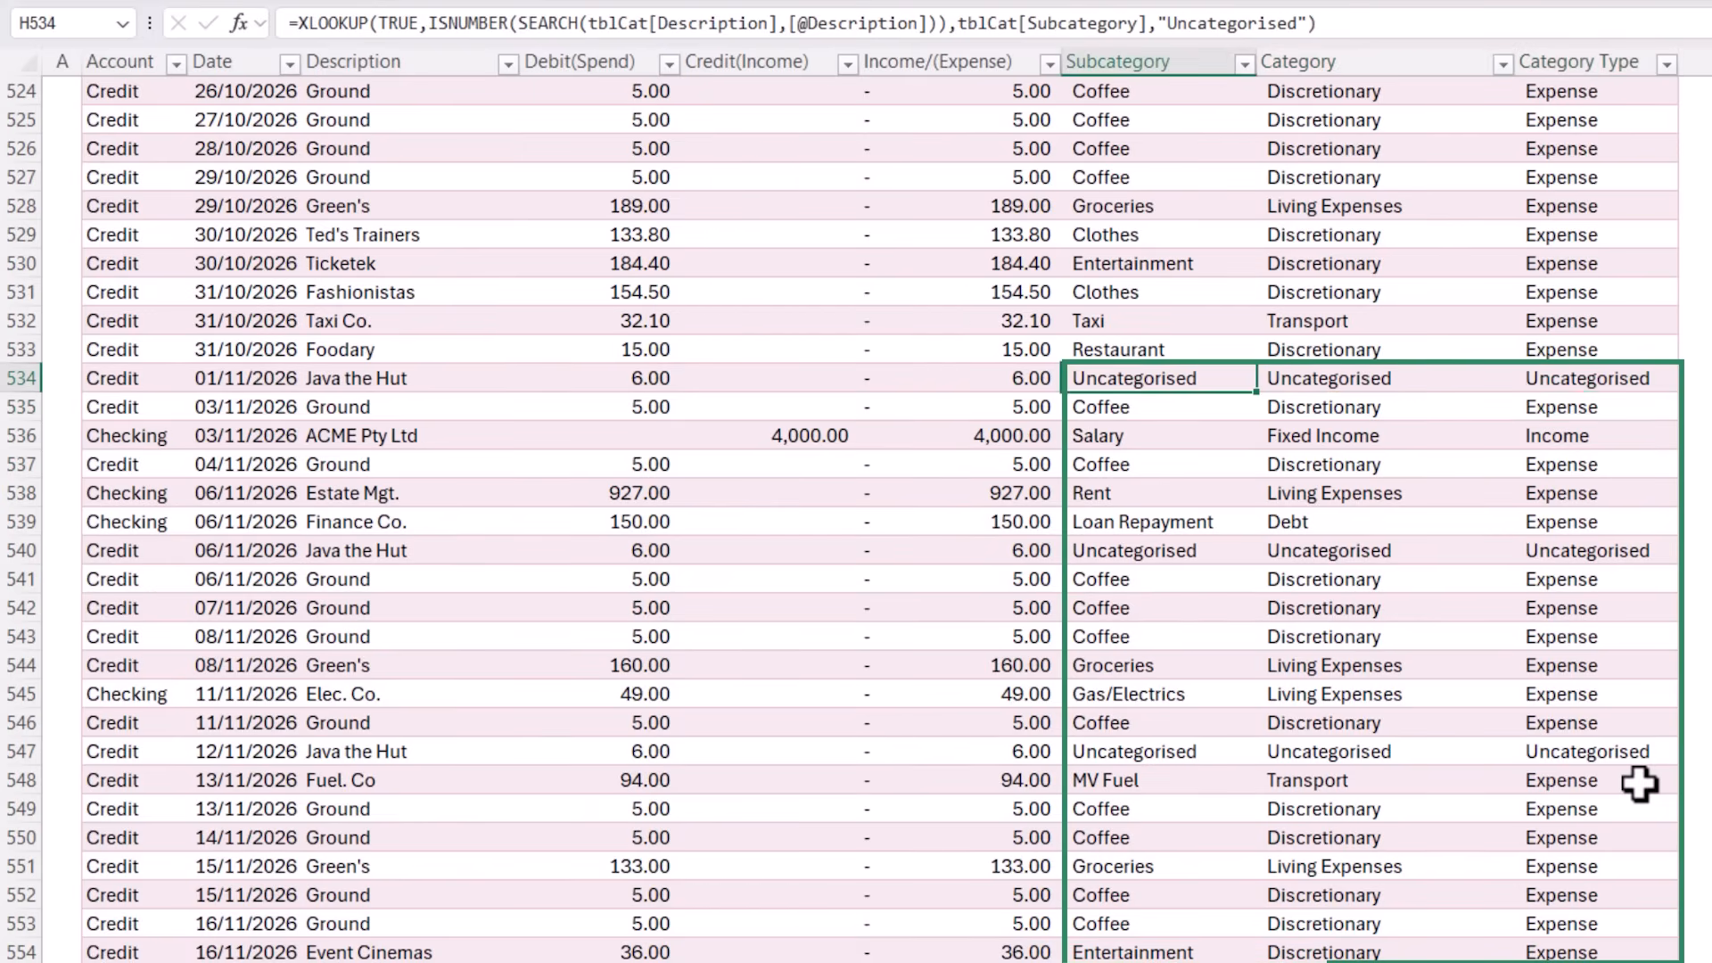
Filter the transactions table by the selected Subcategory value, Uncategorised
right_click(1223, 378)
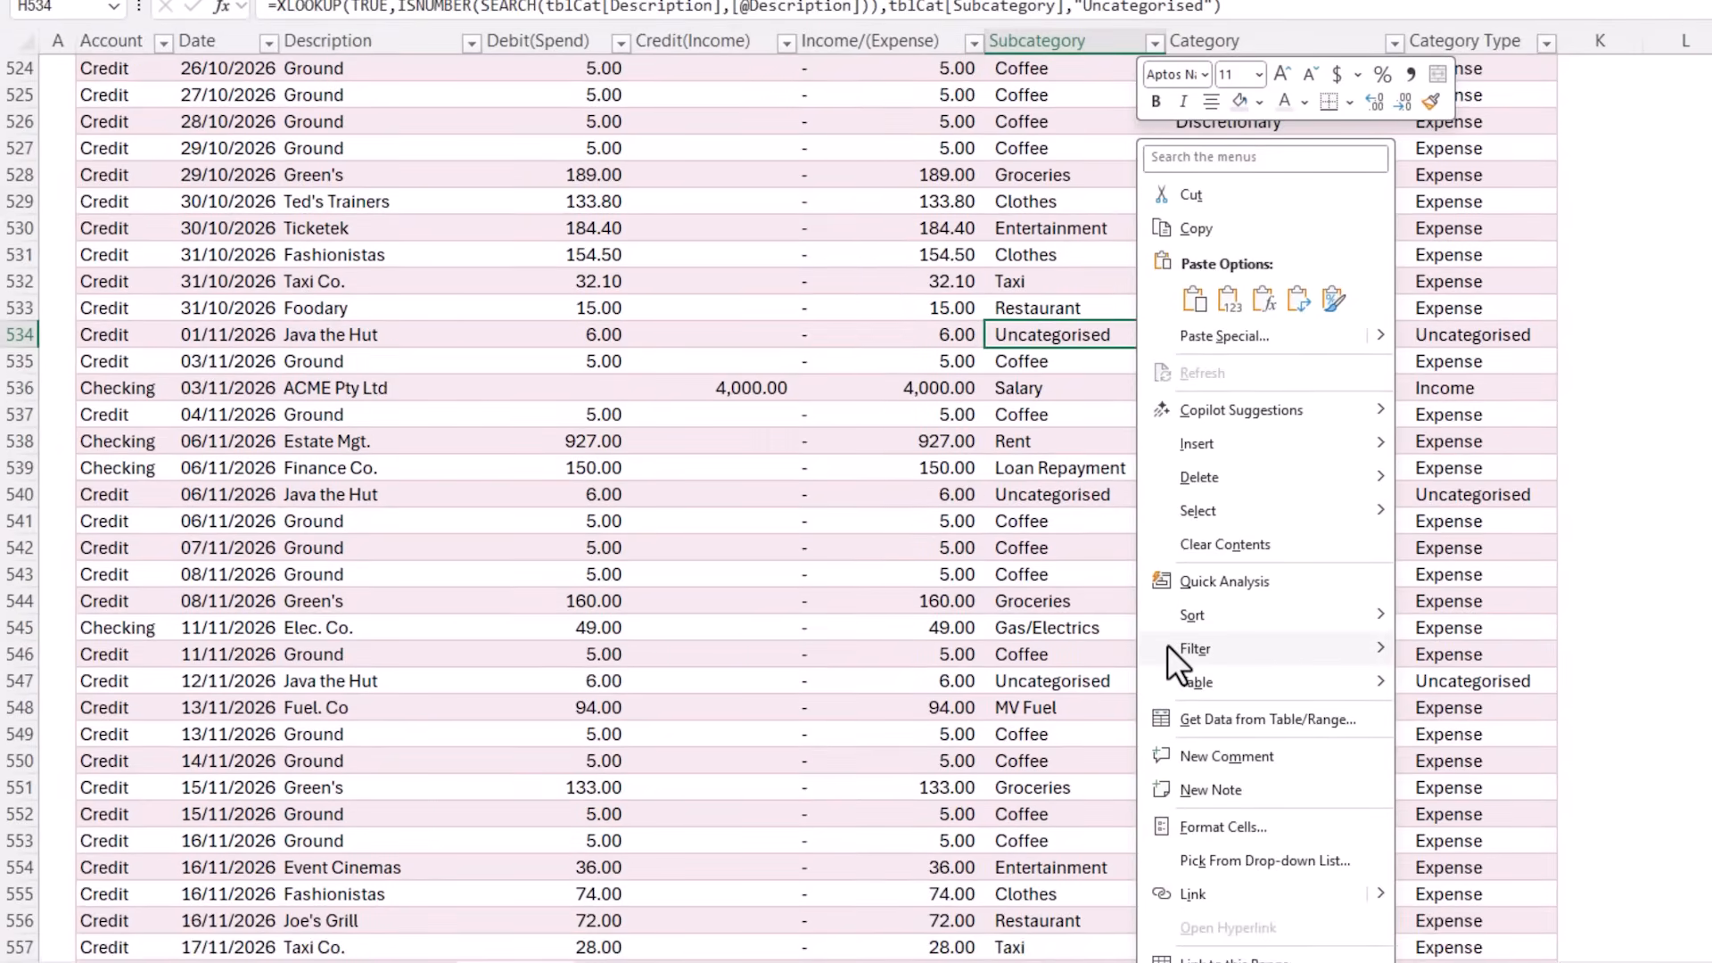
mouse_move(1168, 645)
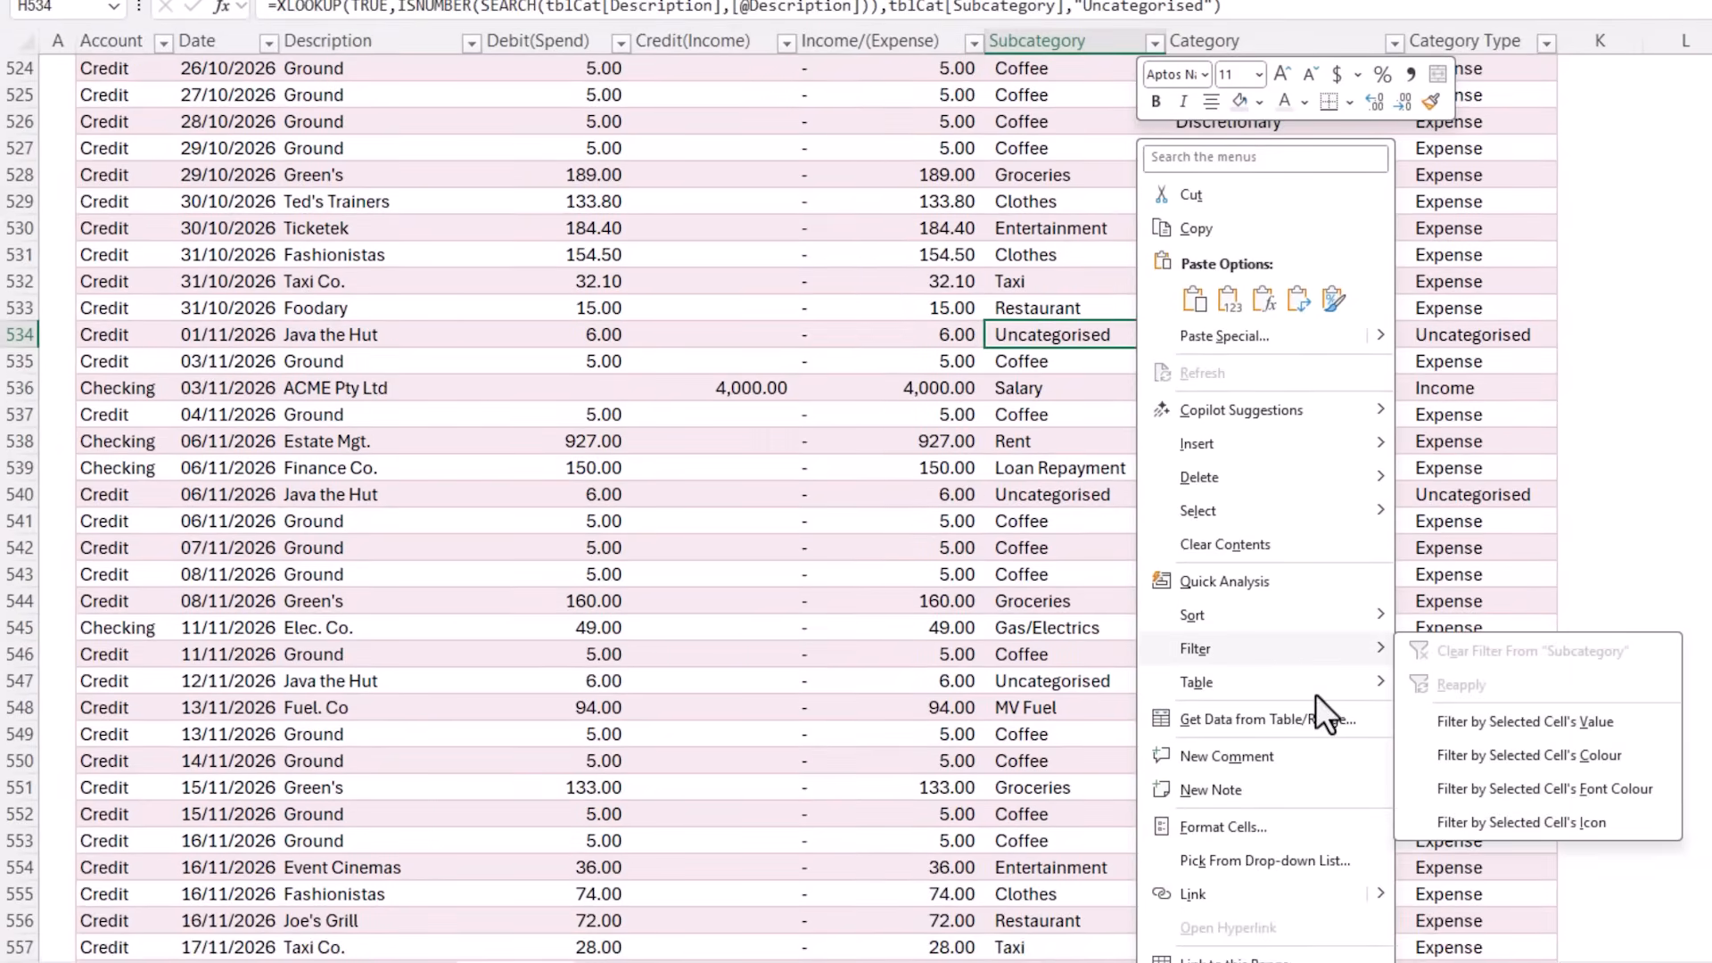
left_click(1423, 729)
scroll(1425, 724, "up", 1)
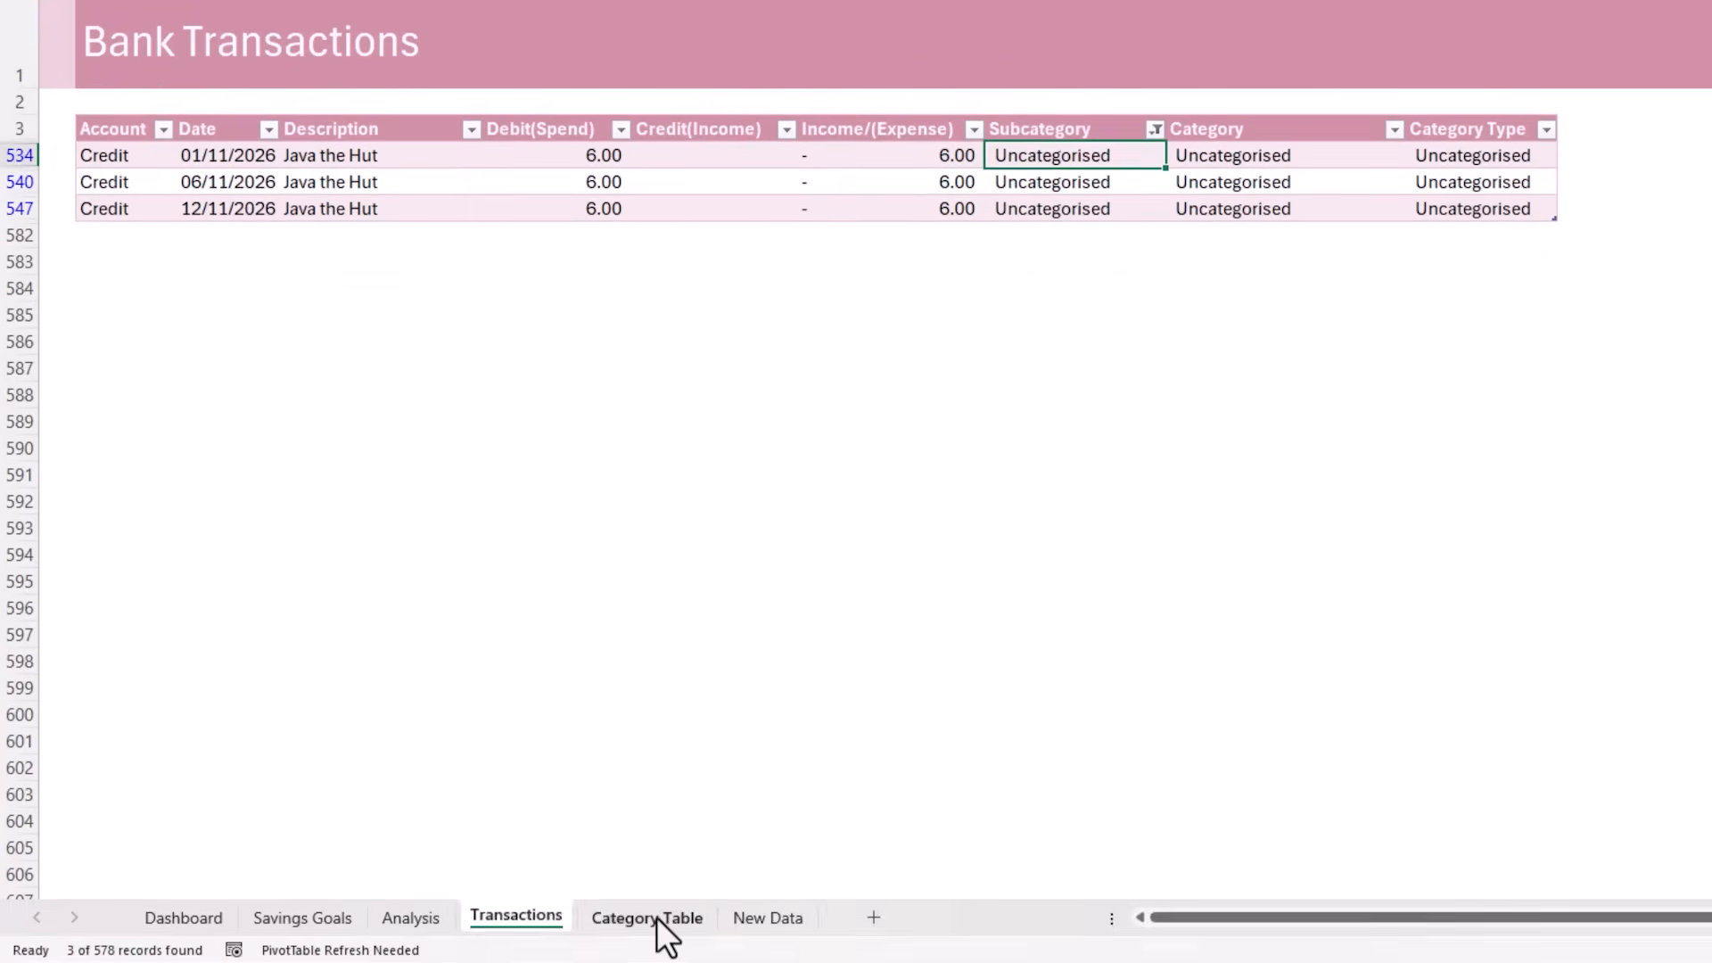
Add a row to the Category Table for Java with subcategory Coffee, filling Discretionary and Expense down from the row above
left_click(656, 918)
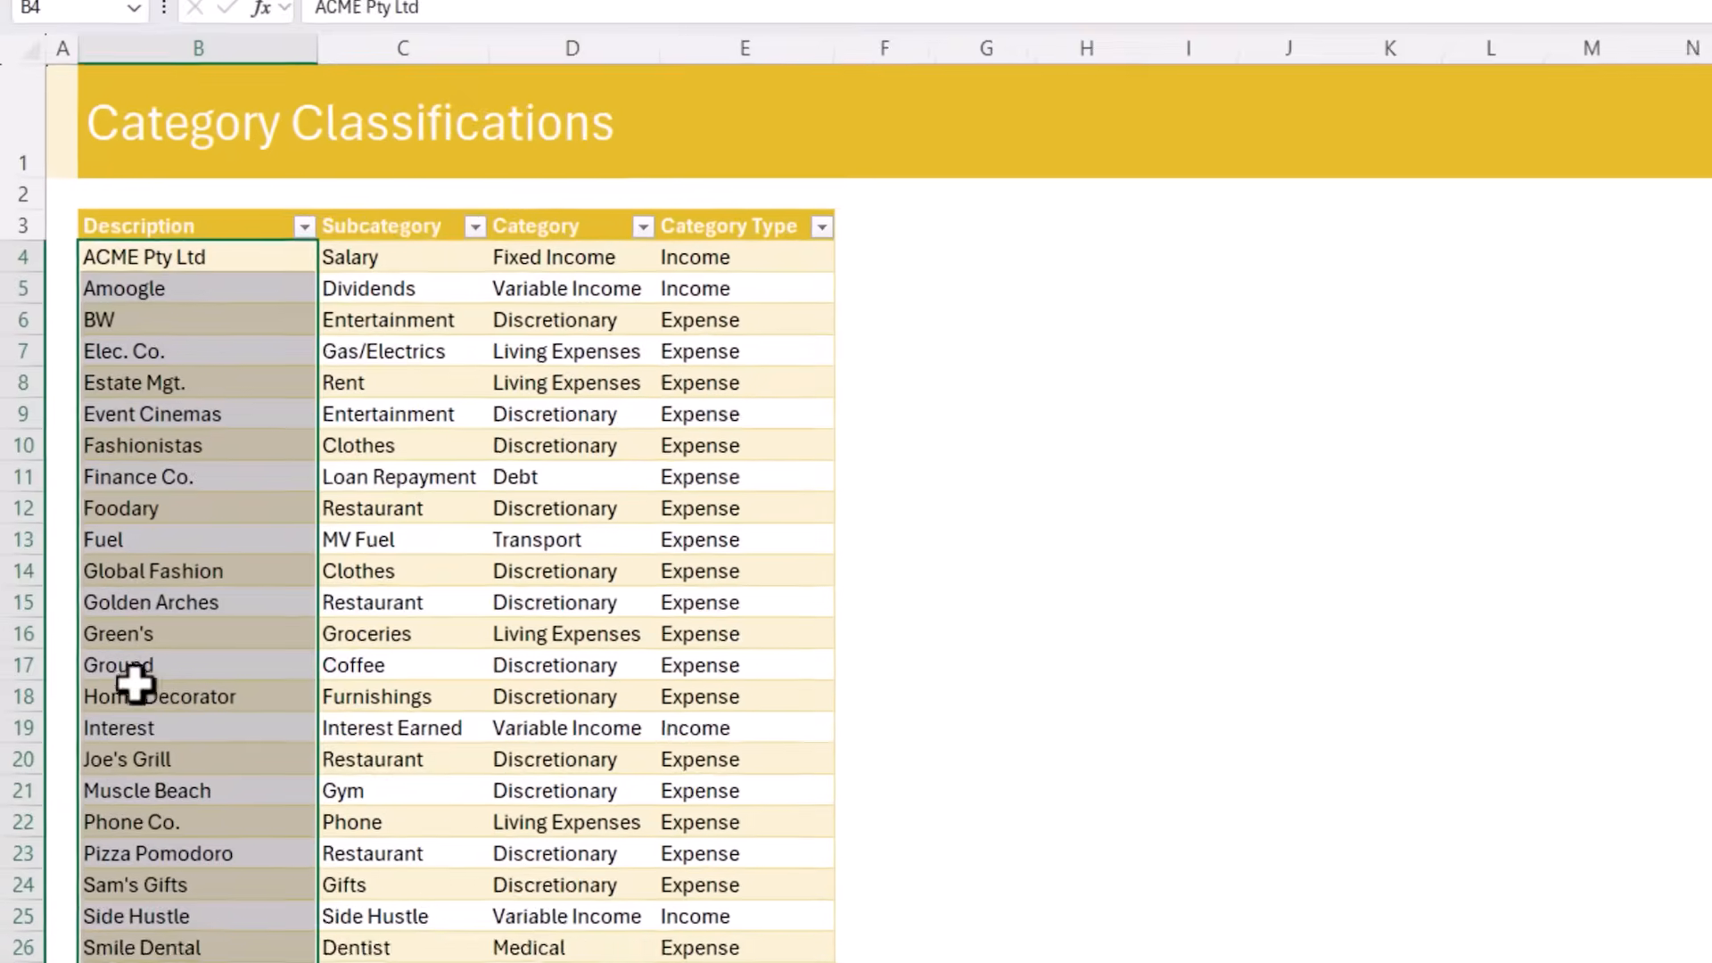
left_click(123, 673)
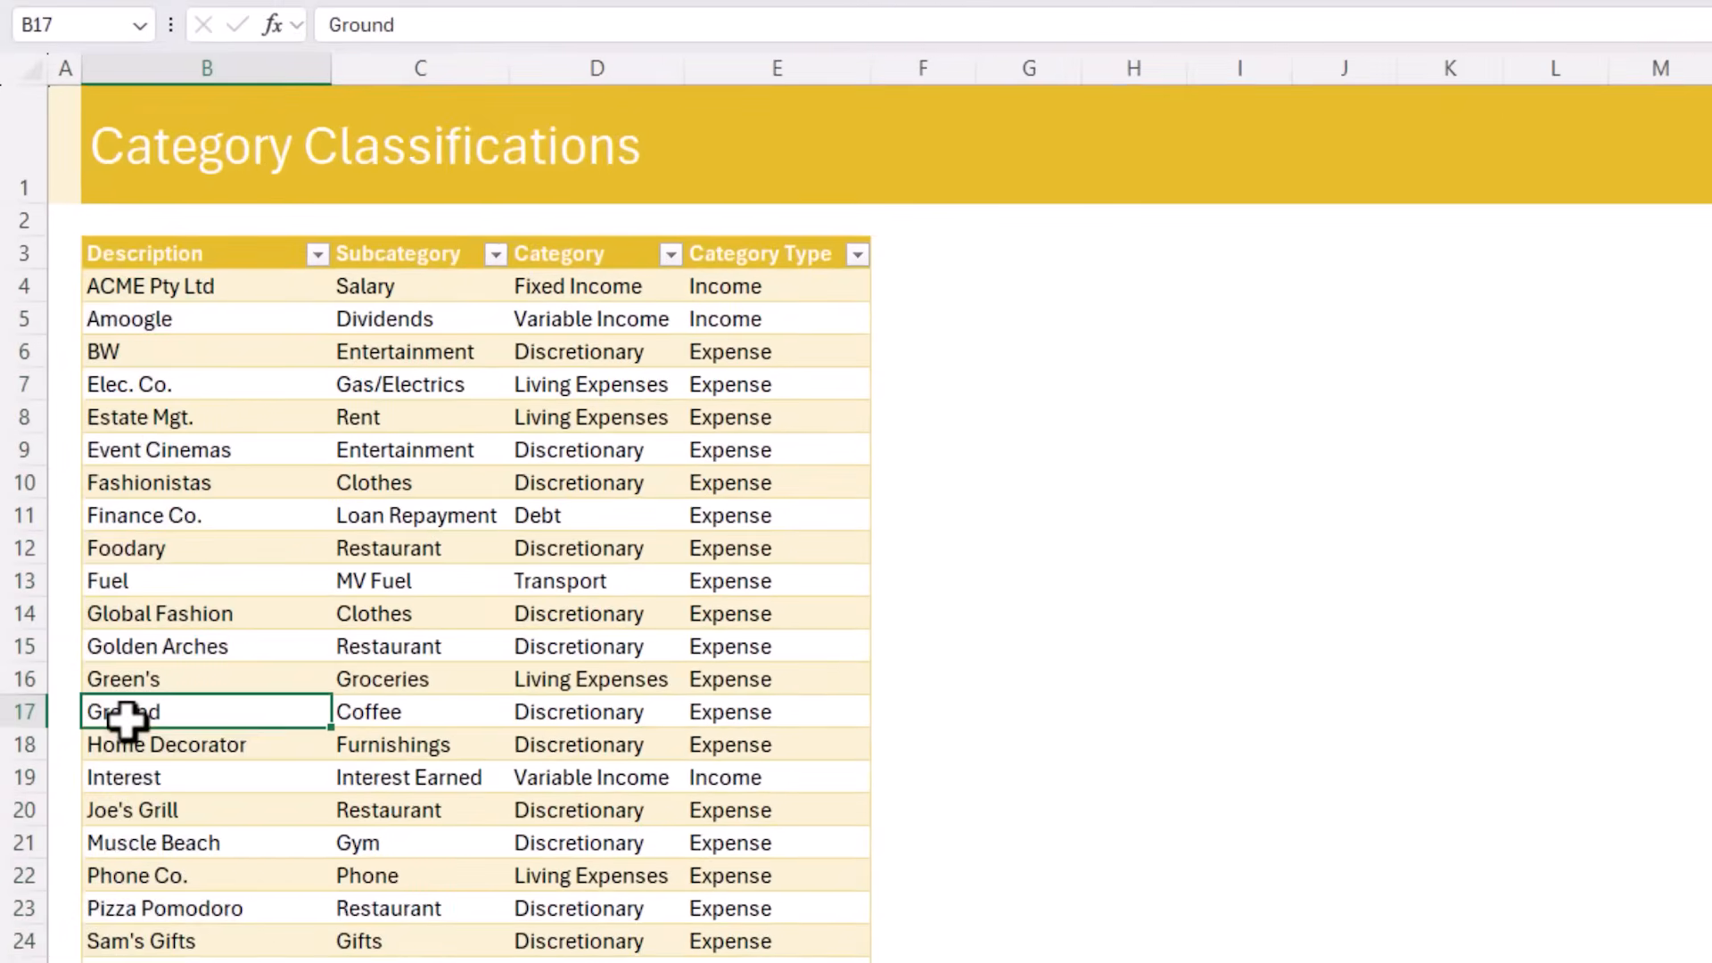
key("ctrl+Down")
left_click(169, 829)
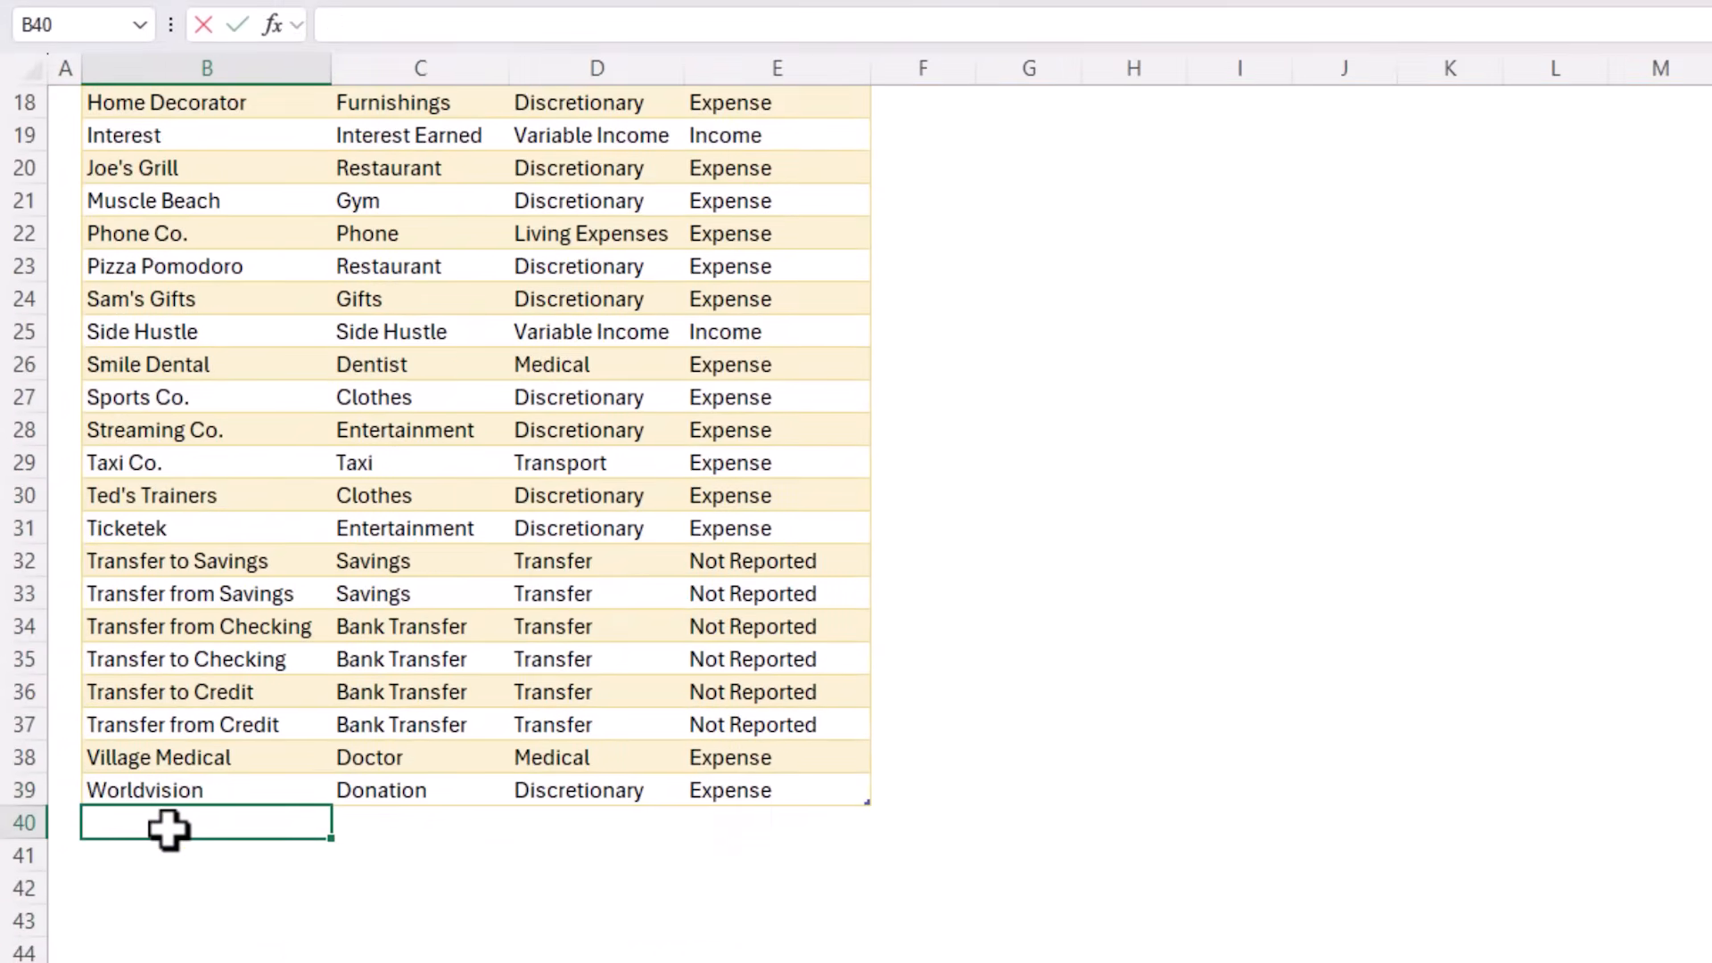
type("Java")
key("Tab")
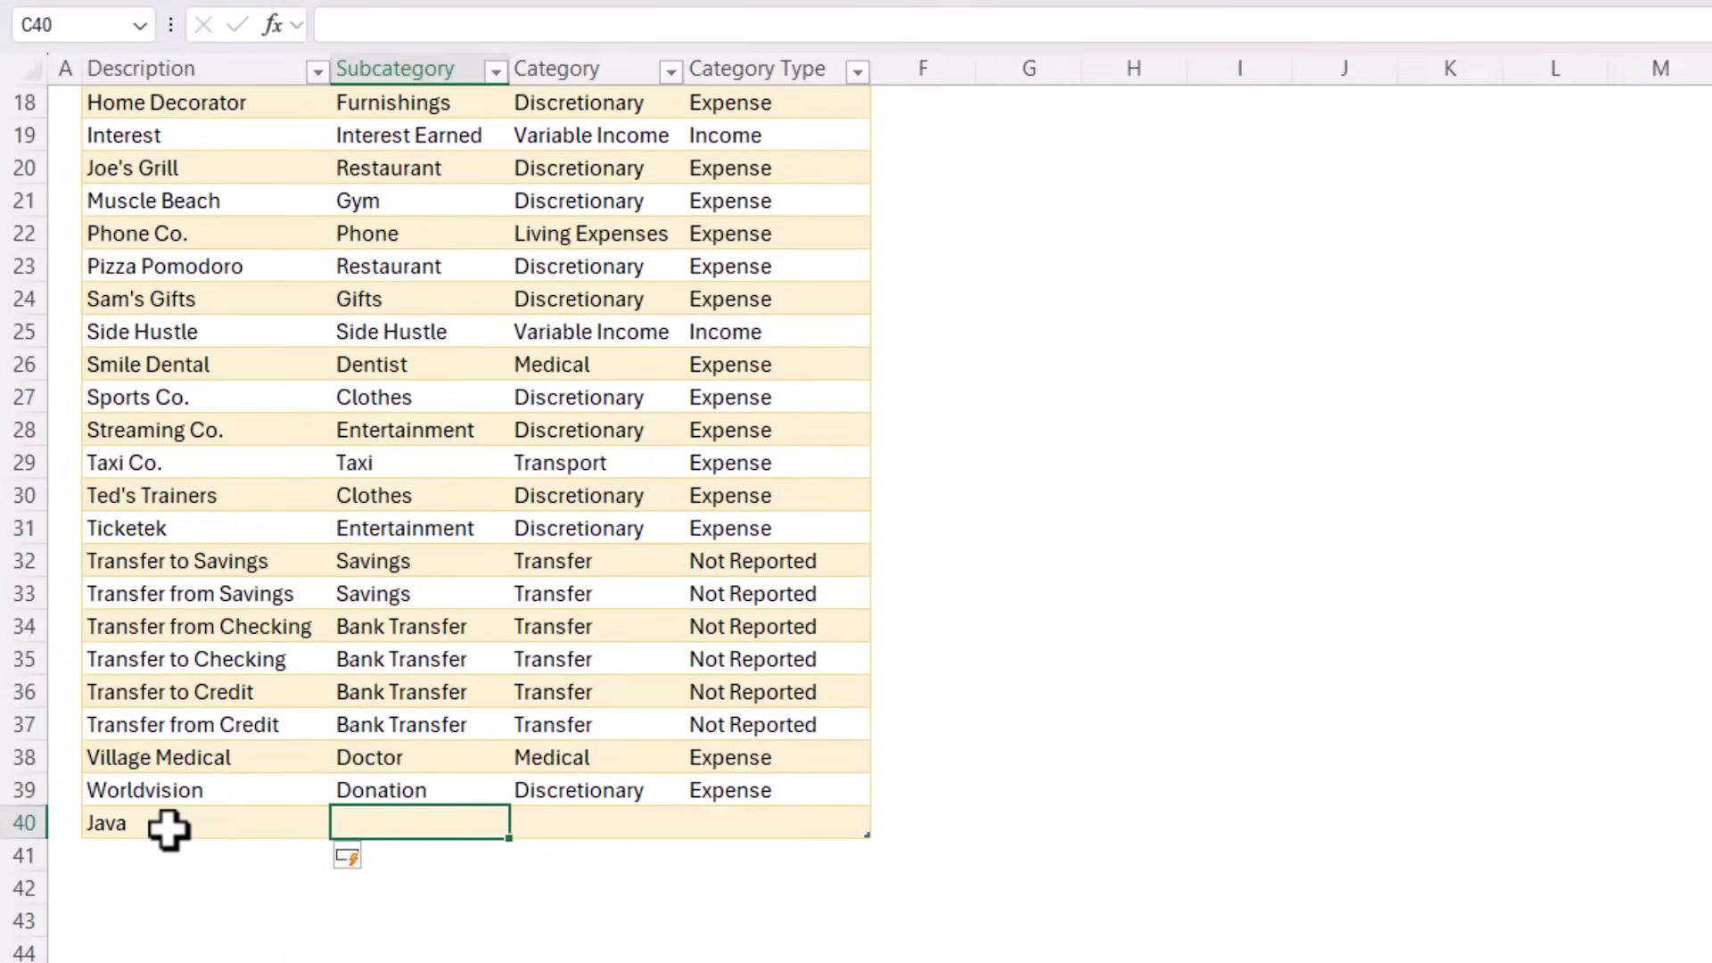
type("Coffee")
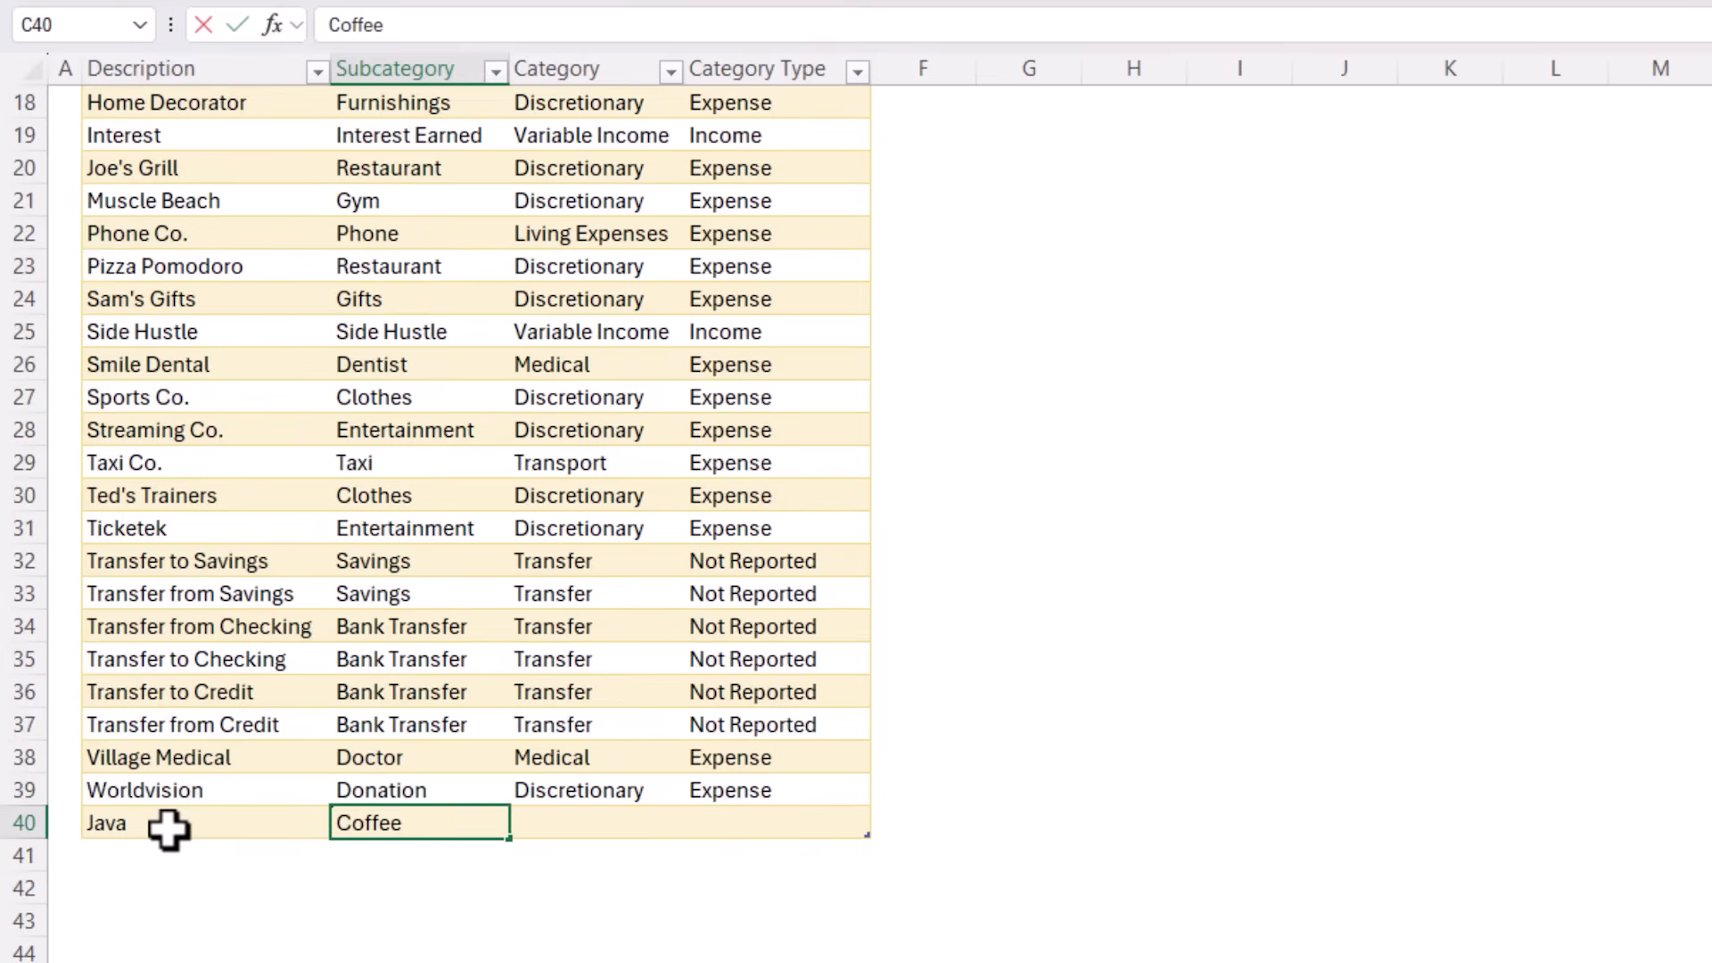
key("Tab")
key("shift+Right")
key("ctrl+d")
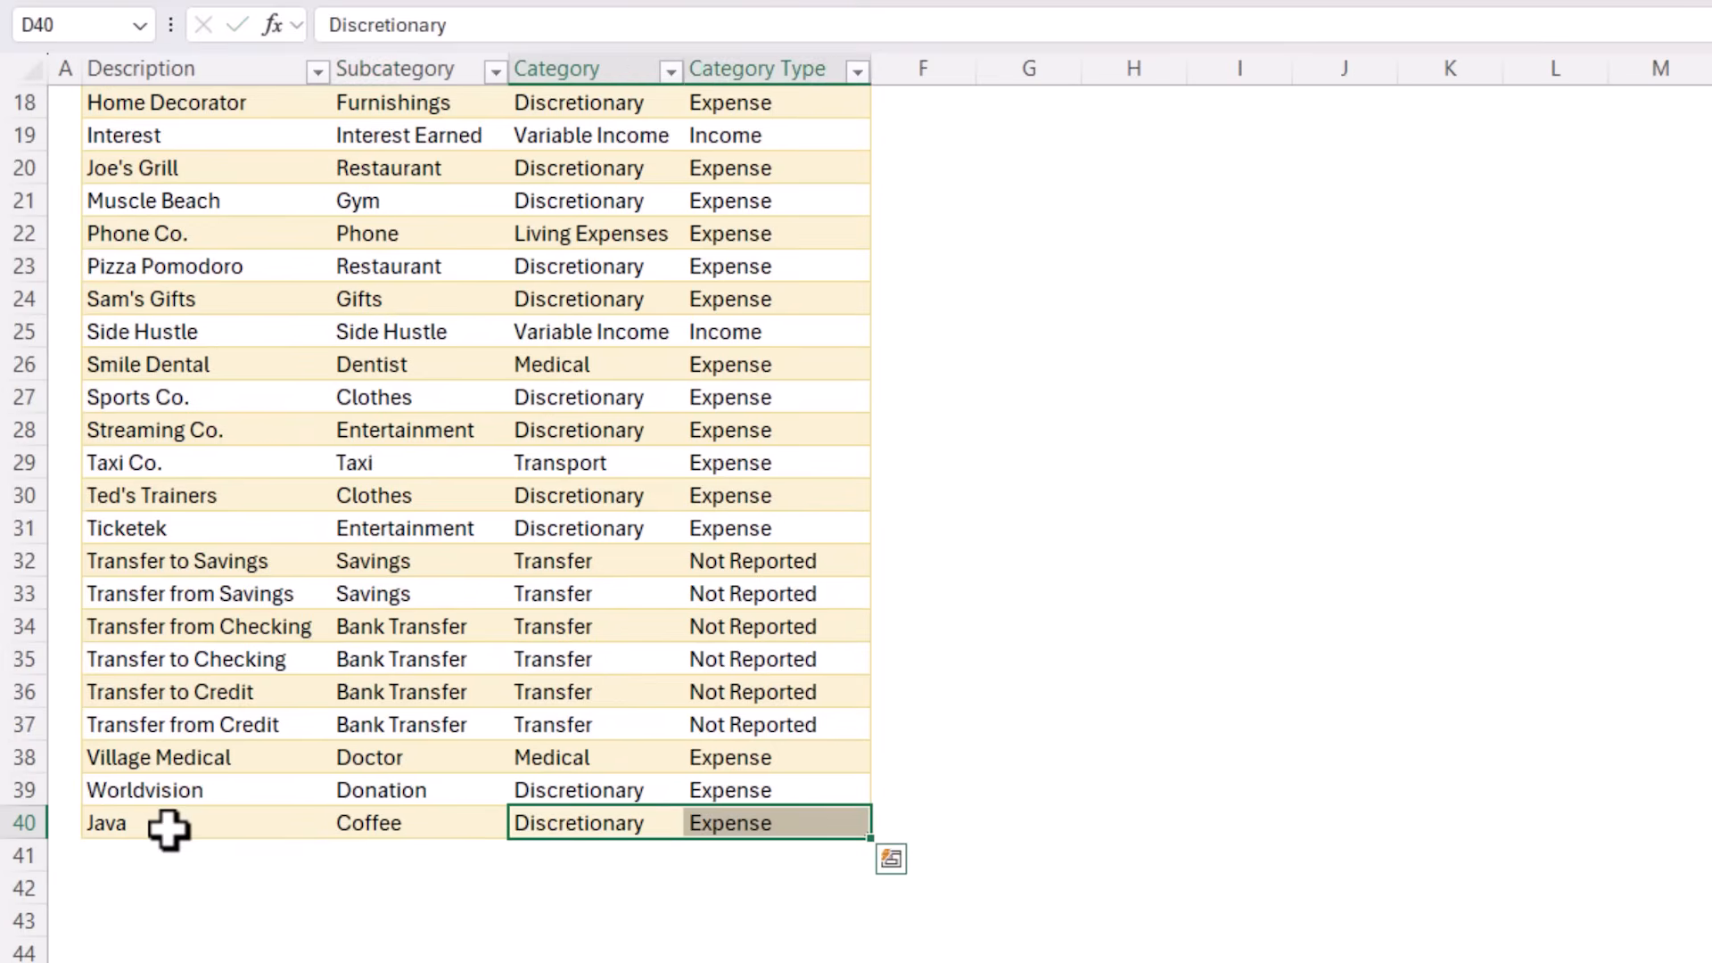
Return to the Transactions sheet and clear the Subcategory filter
key("ctrl+Page_Up")
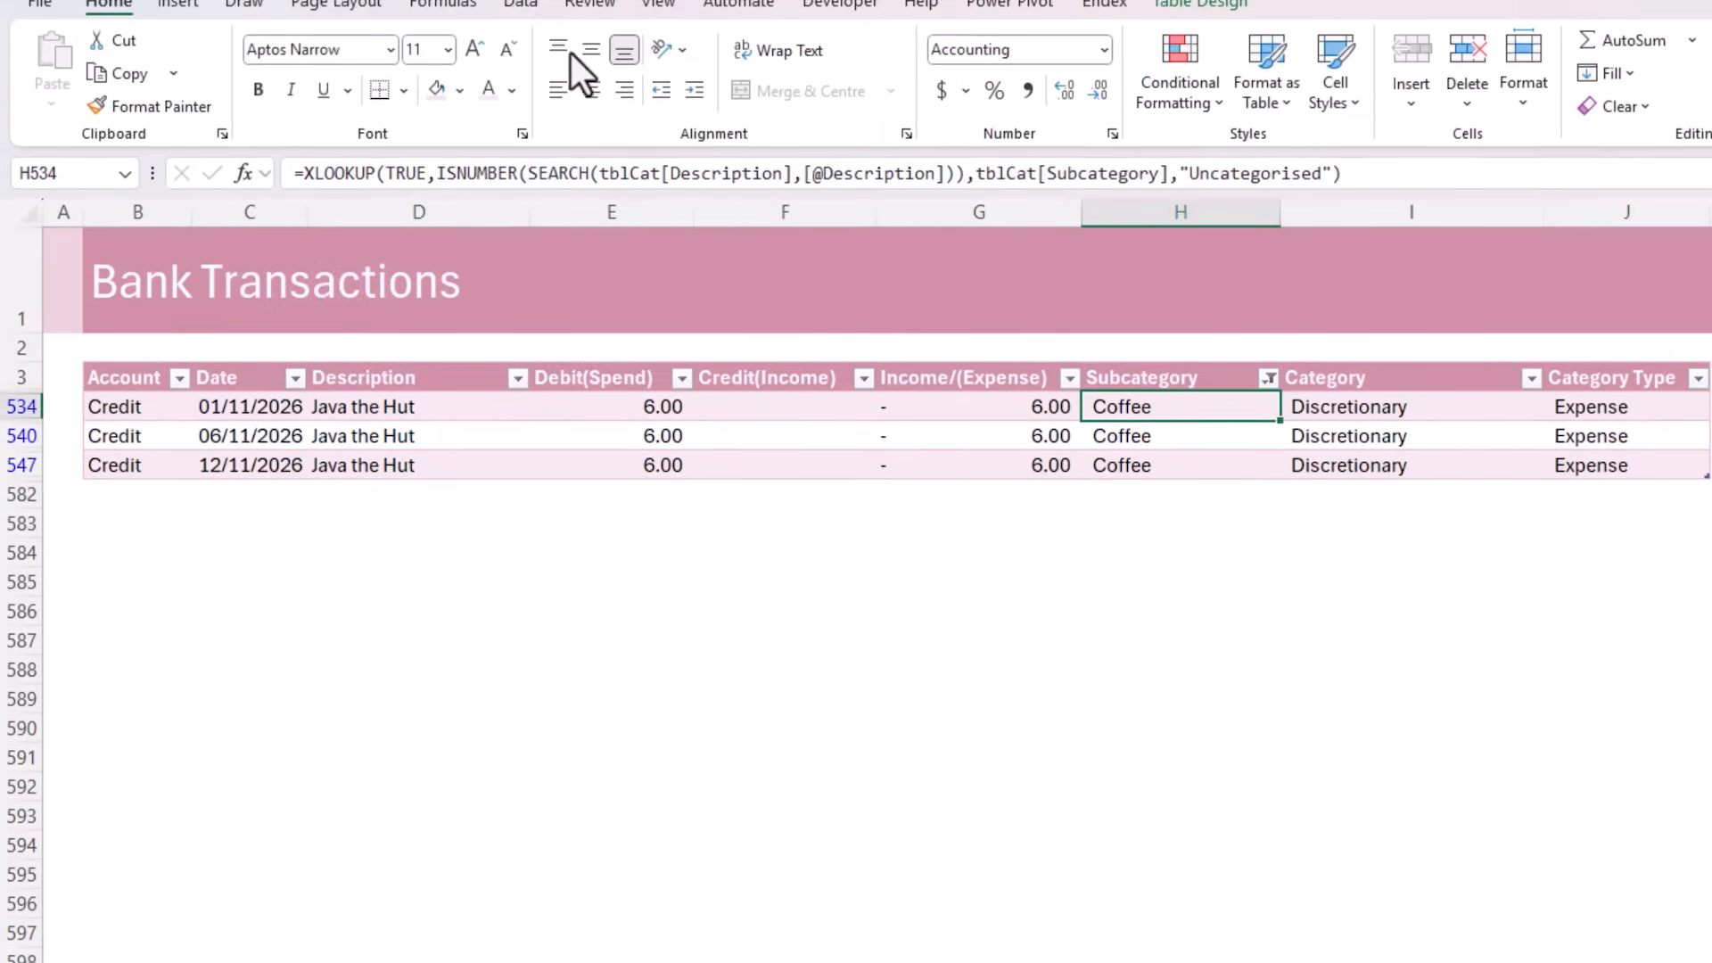
left_click(518, 27)
left_click(1276, 63)
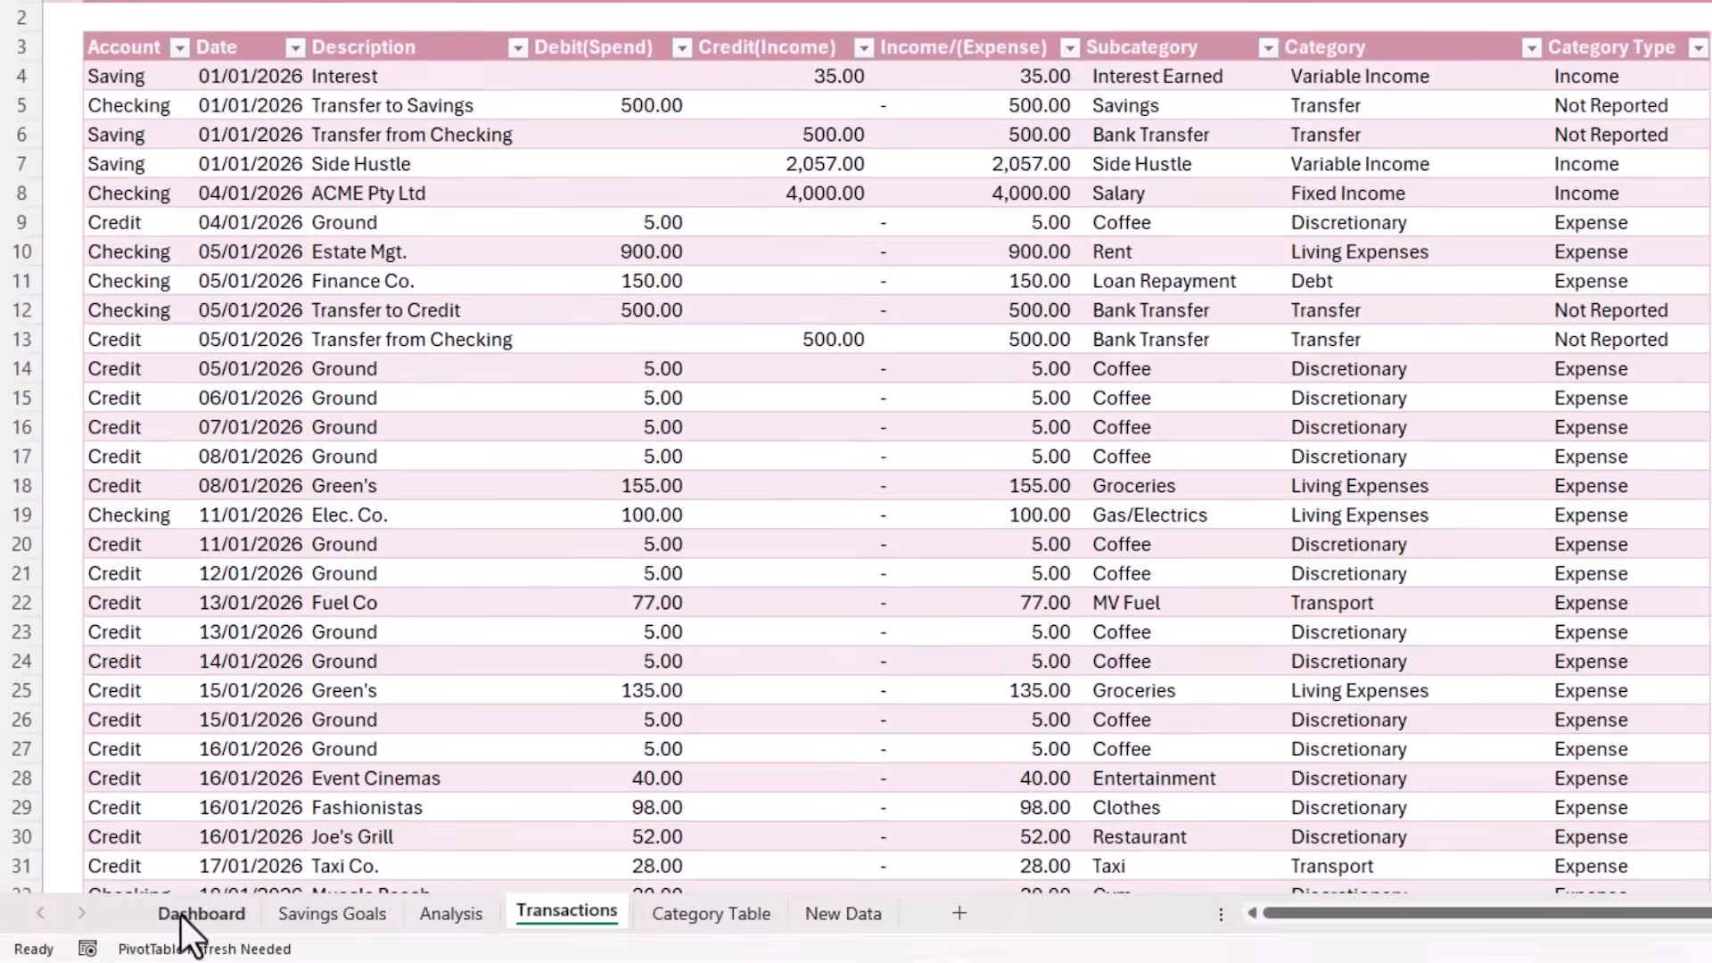
Refresh all data on the Dashboard sheet and widen the Nov column so its expense total fits
left_click(187, 911)
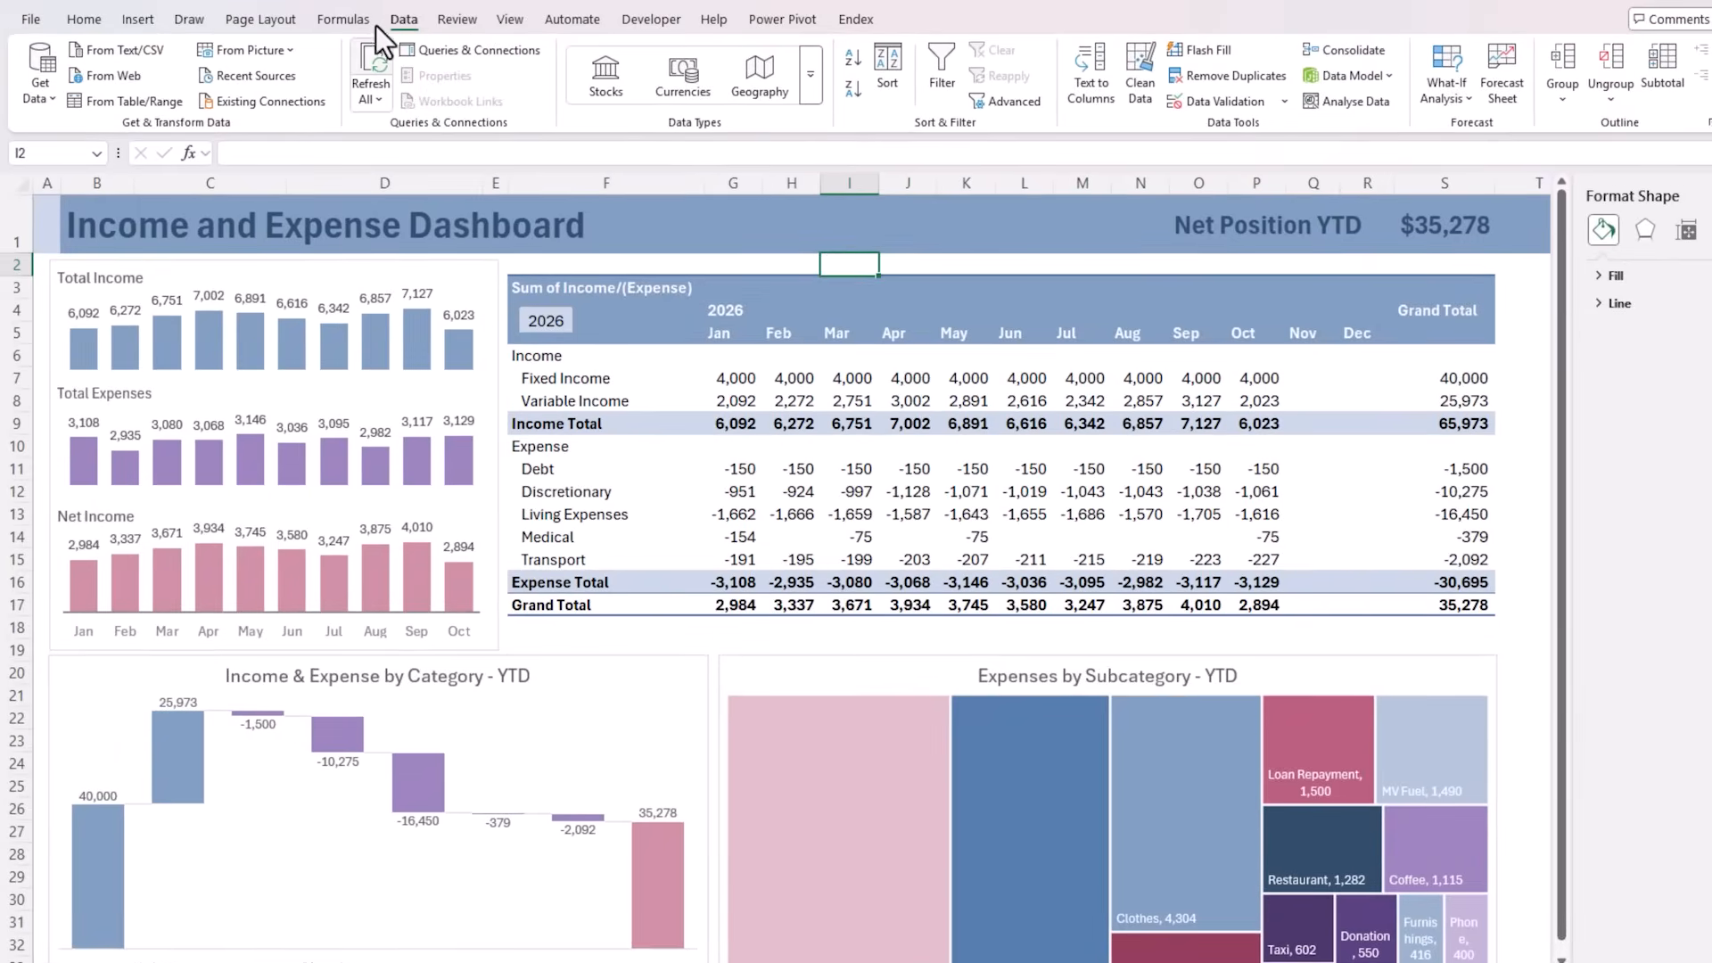
left_click(360, 57)
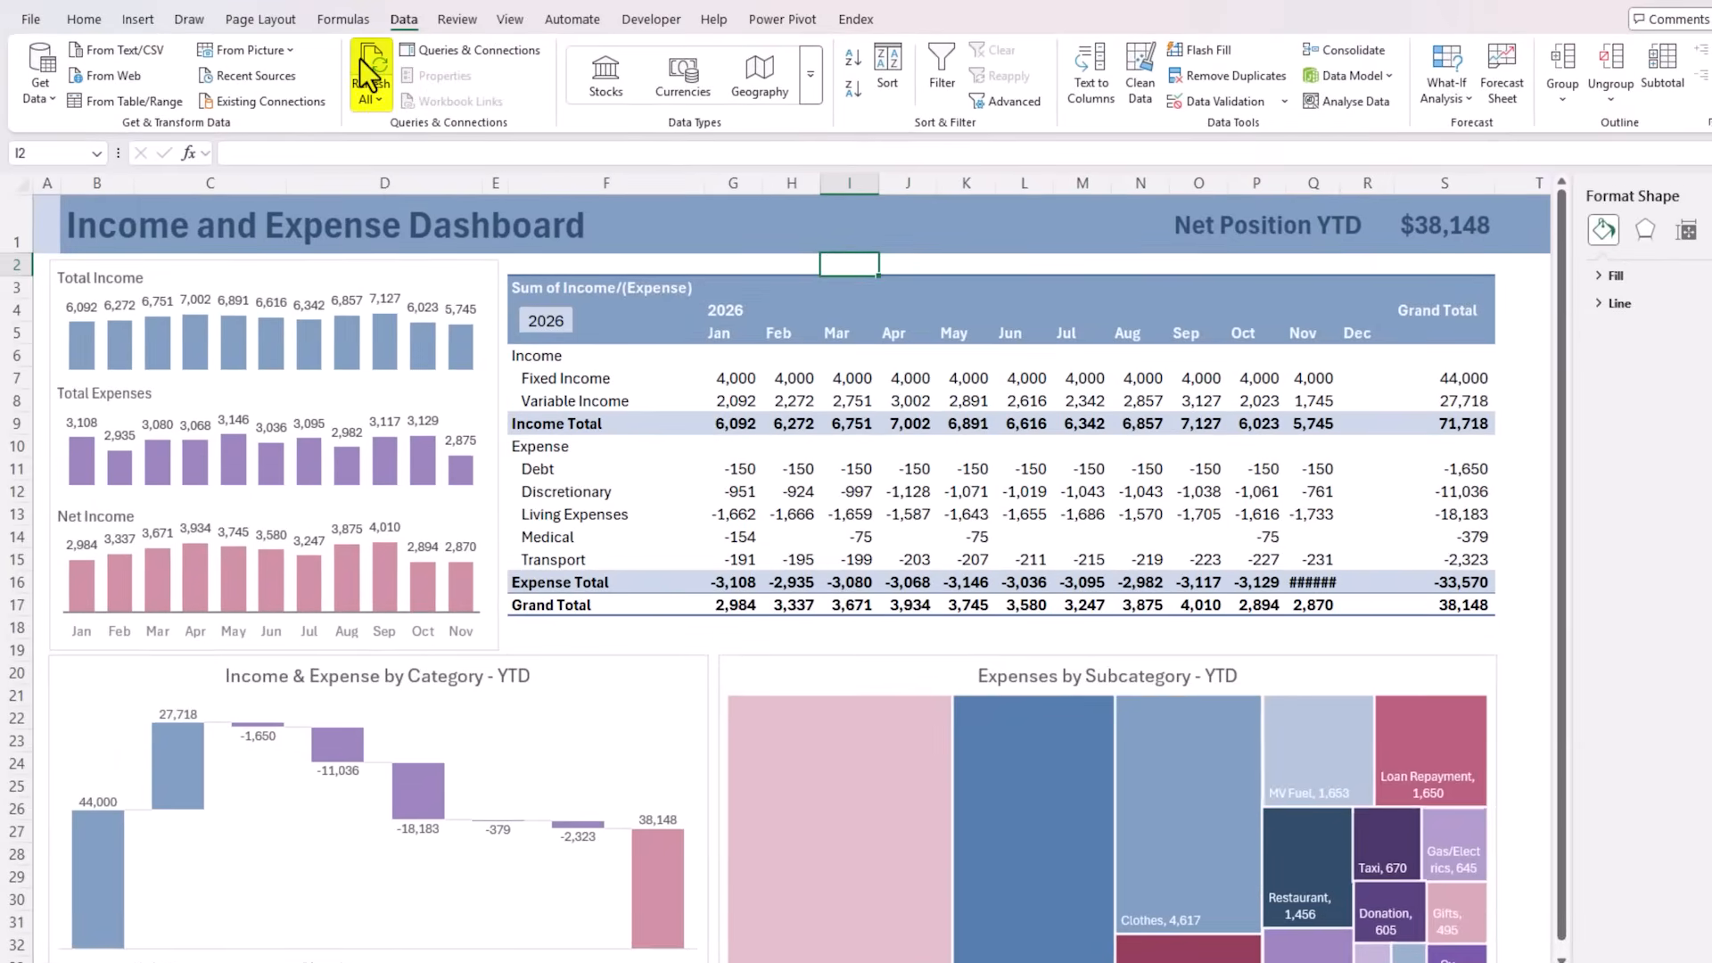
left_click_drag(1337, 179, 1346, 179)
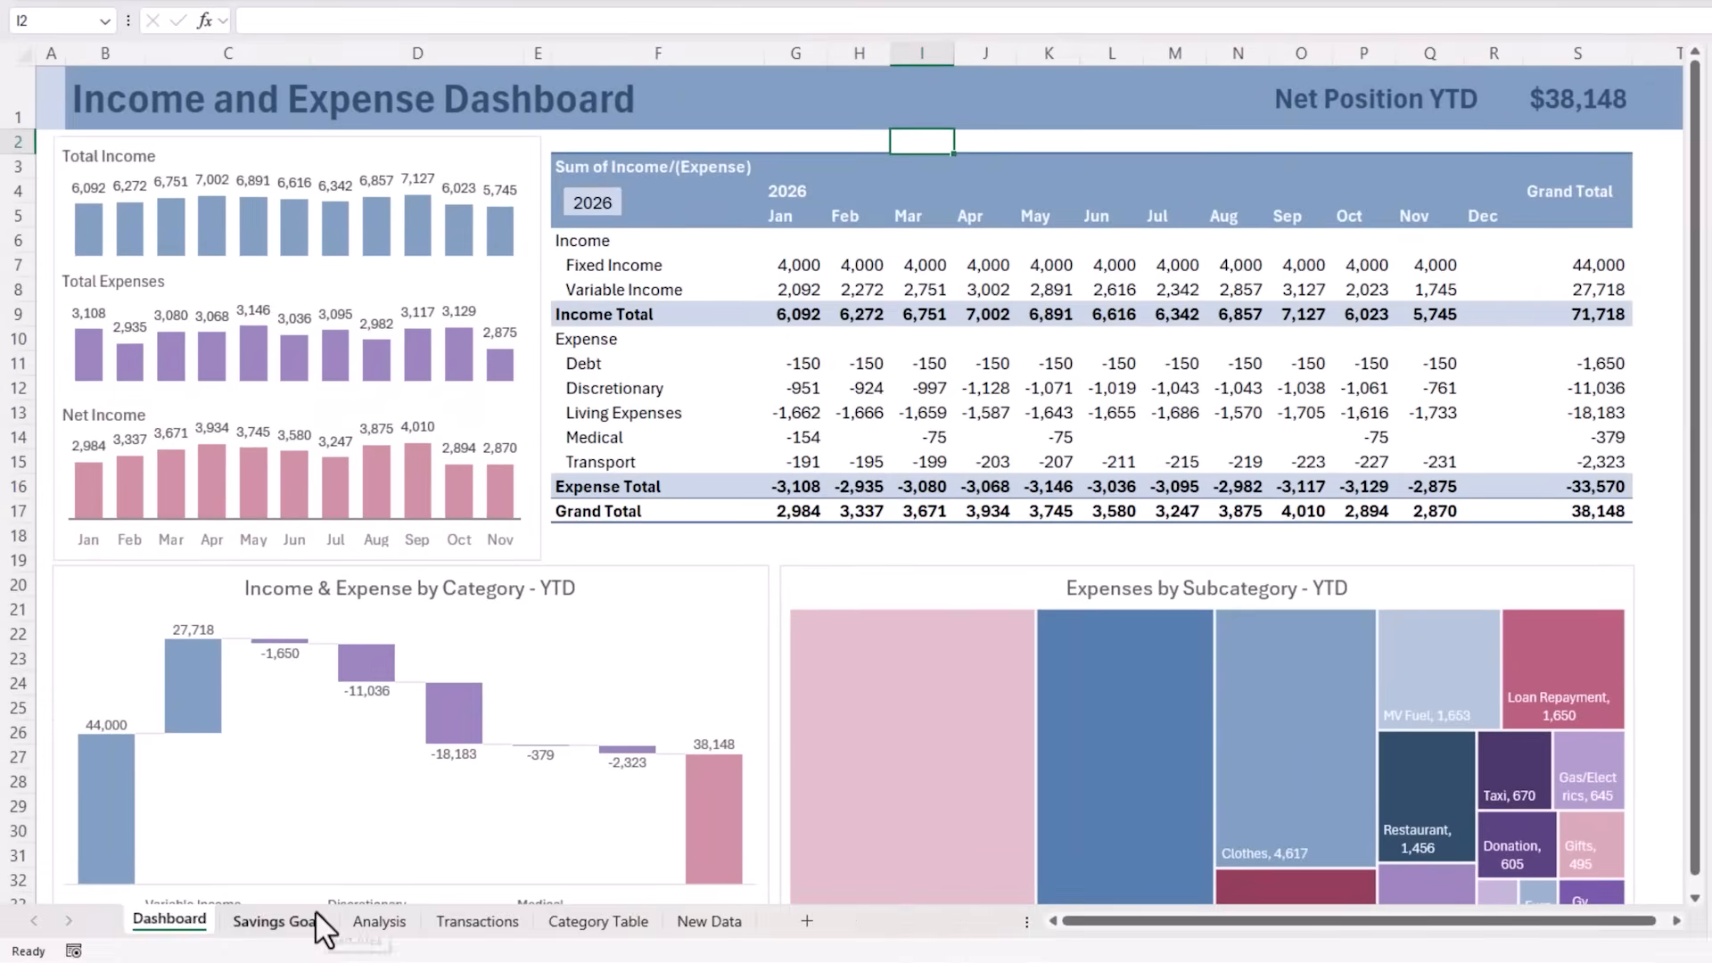
Check the updated savings progress and the Months to All Goals figure on the Savings Goals sheet
left_click(313, 912)
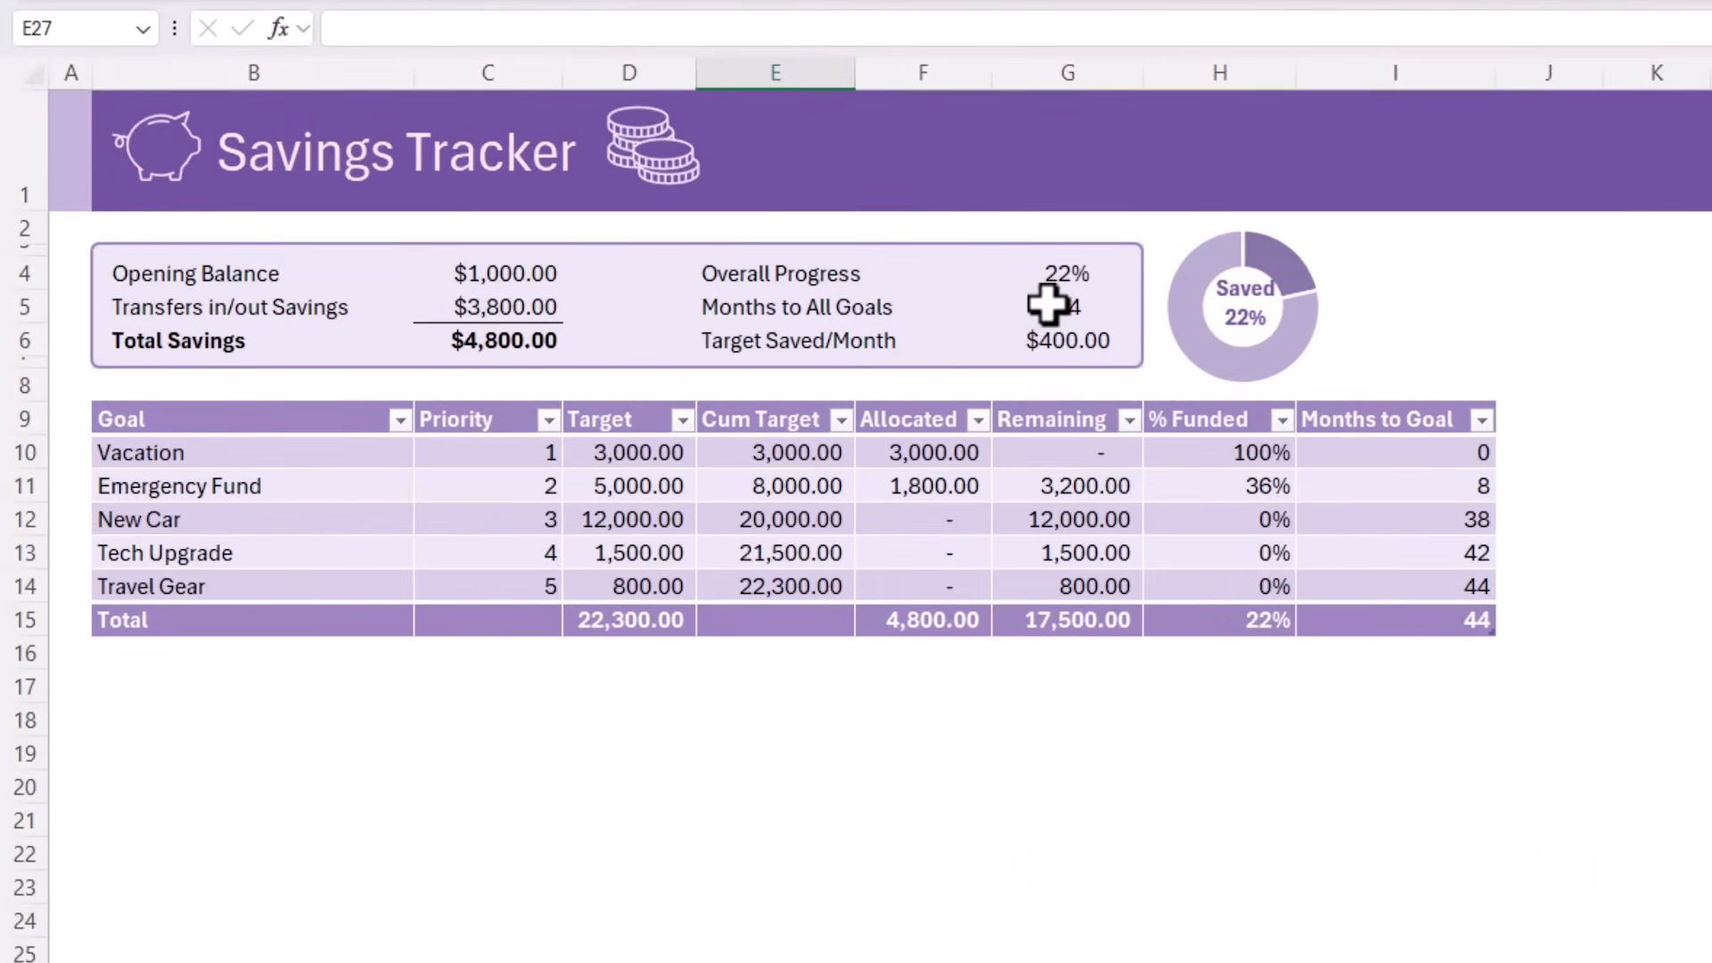
left_click(1048, 305)
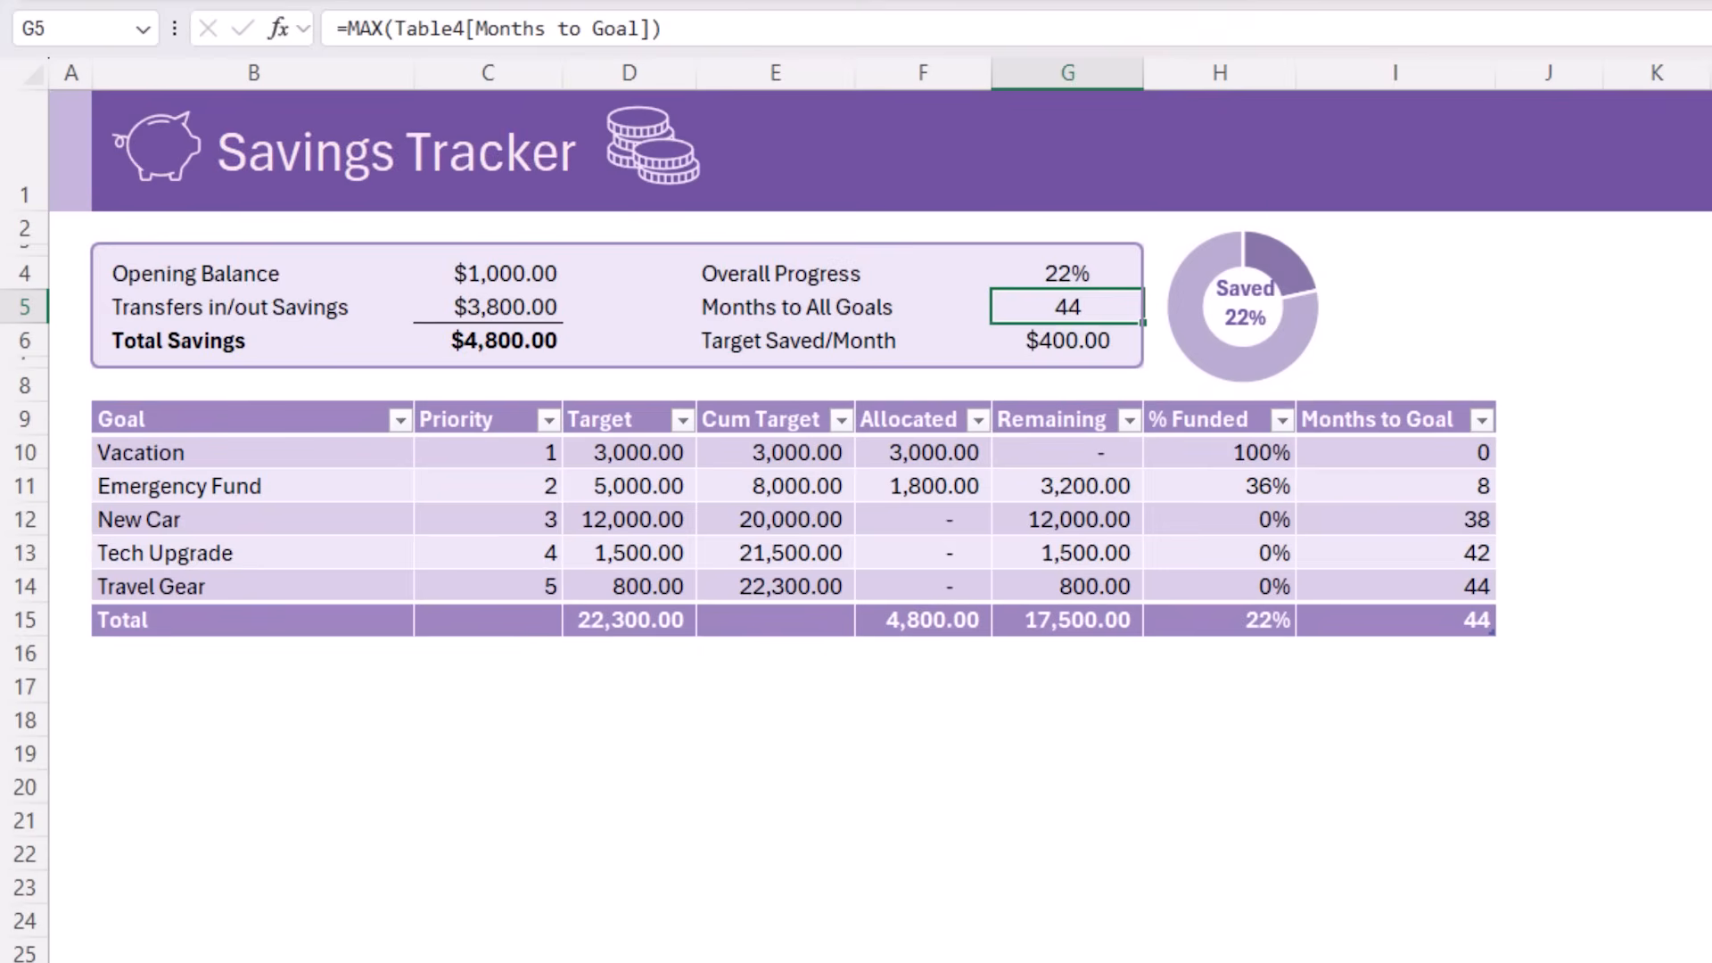